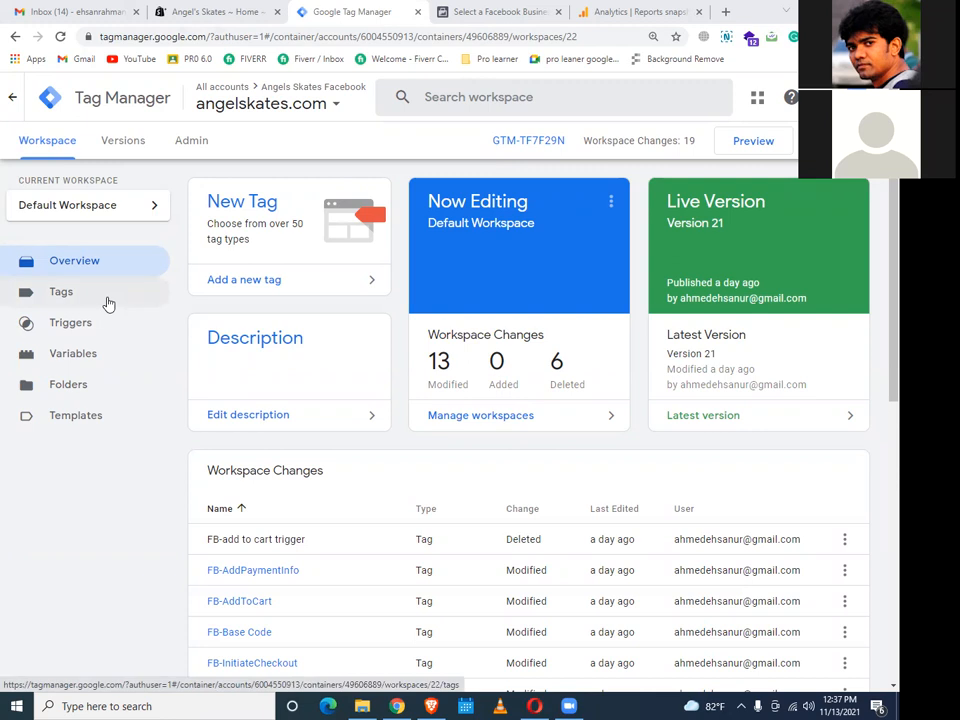
Browse the container's Facebook and GA4 tags with their triggers, then open the GA4-ID tag
click(108, 304)
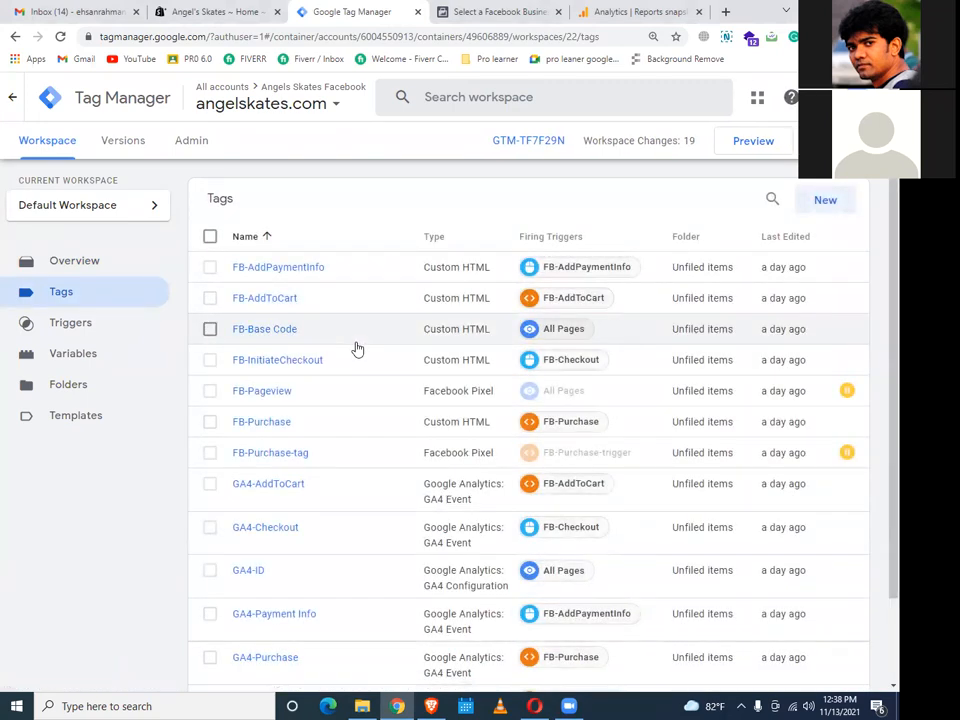
scroll(357, 348, down, 1)
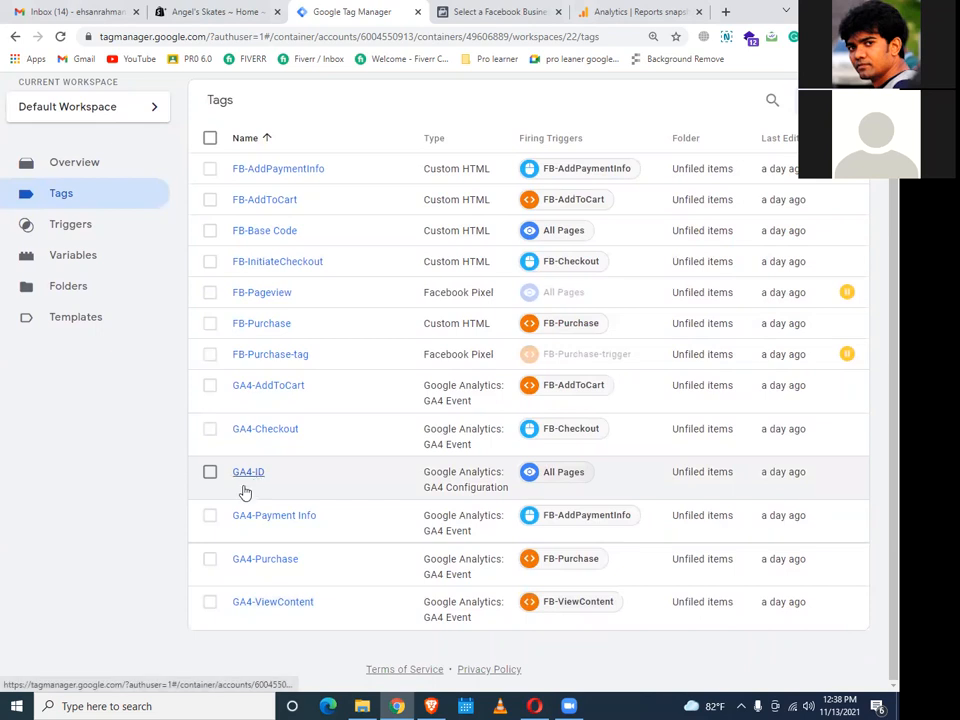
click(243, 477)
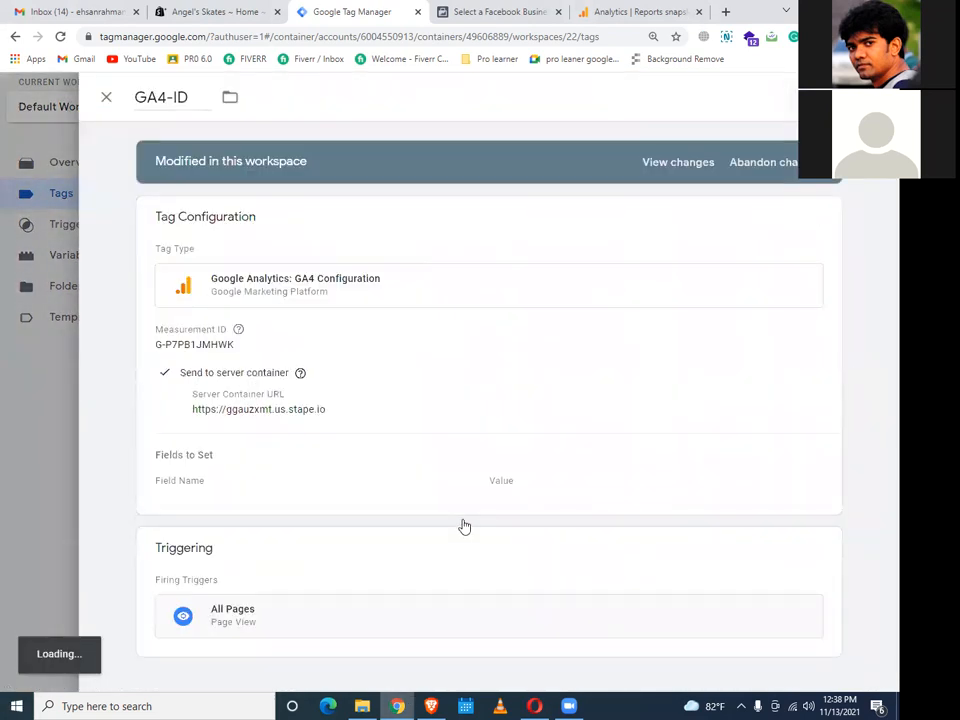
Review GA4-ID's Measurement ID G-P7PB1JMHWK, stape.io server URL, event_id and transport_url, then close it
click(473, 383)
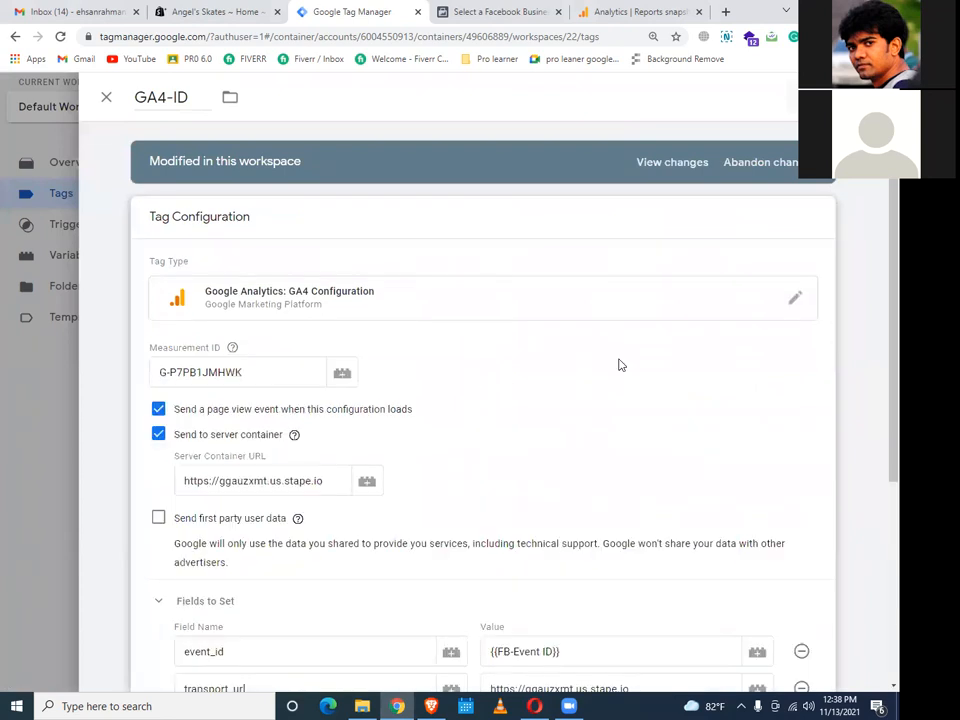
scroll(620, 364, down, 3)
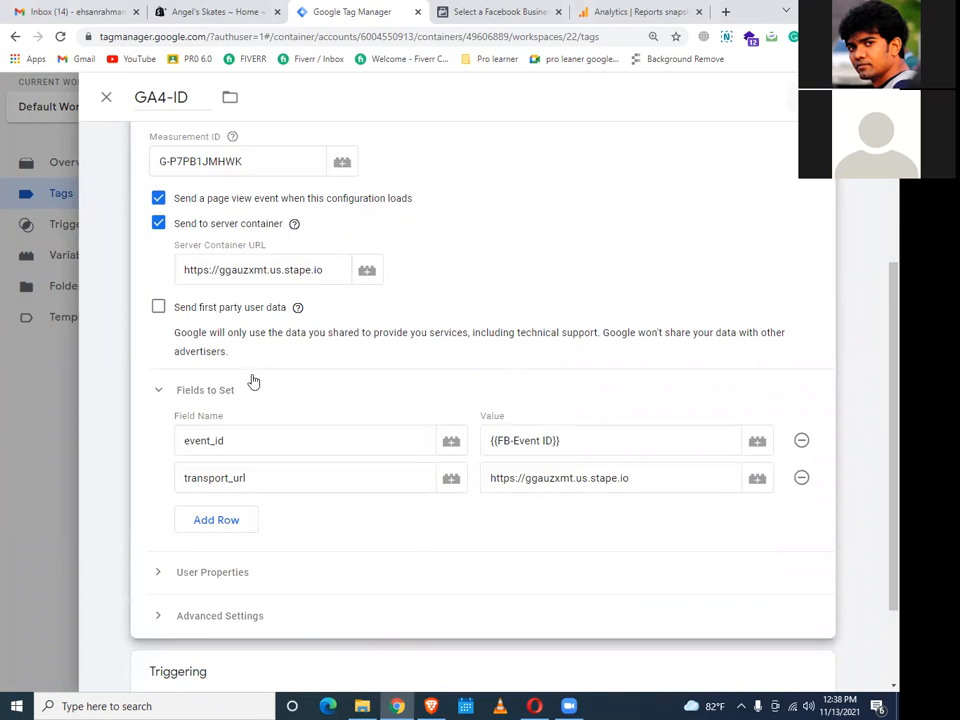
scroll(598, 308, down, 2)
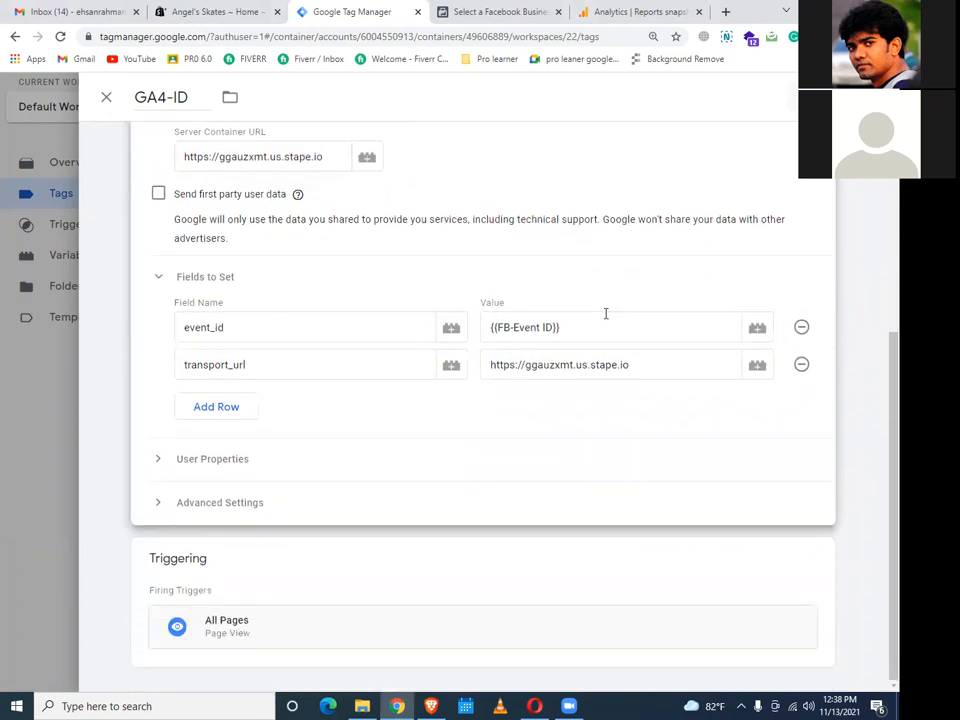
scroll(605, 314, up, 4)
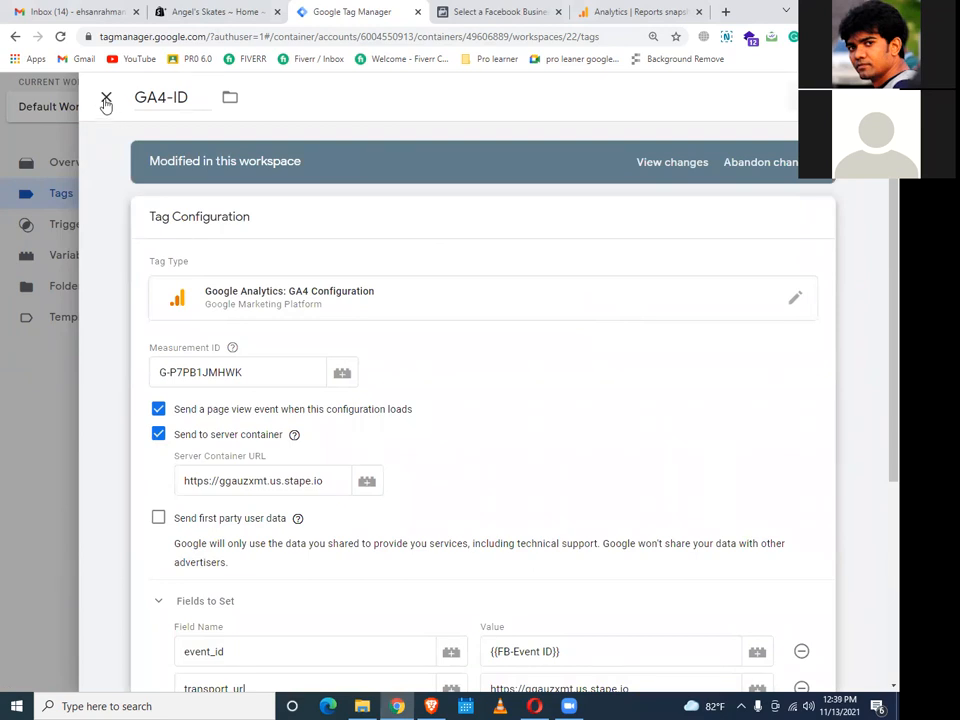
click(105, 100)
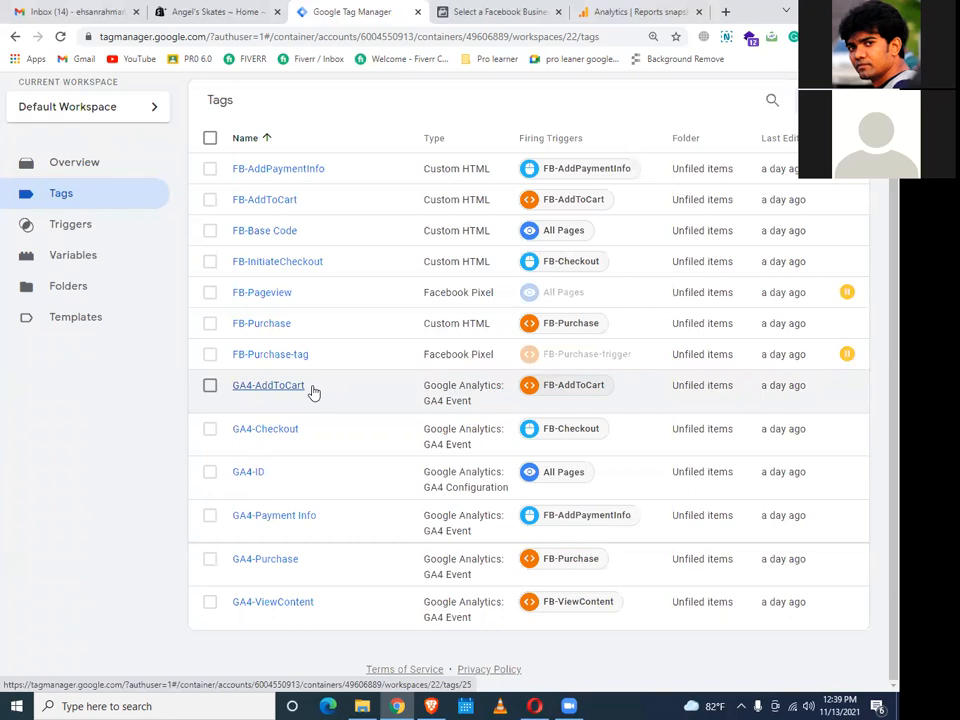
Glance at Facebook Business Manager, return to the Tags list, and launch Preview mode
click(498, 14)
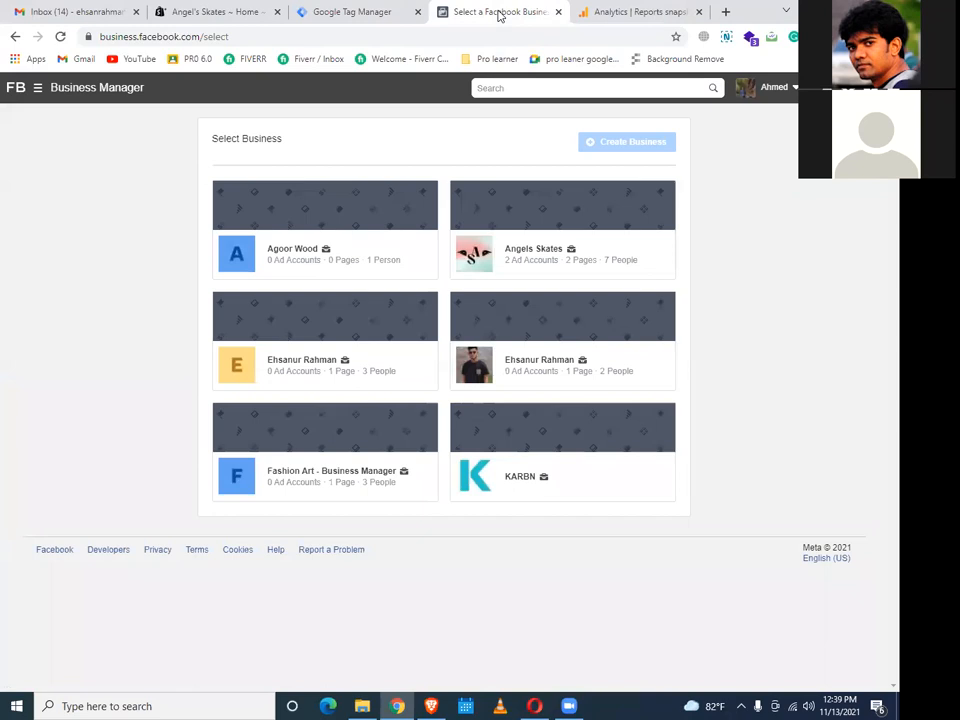
click(348, 14)
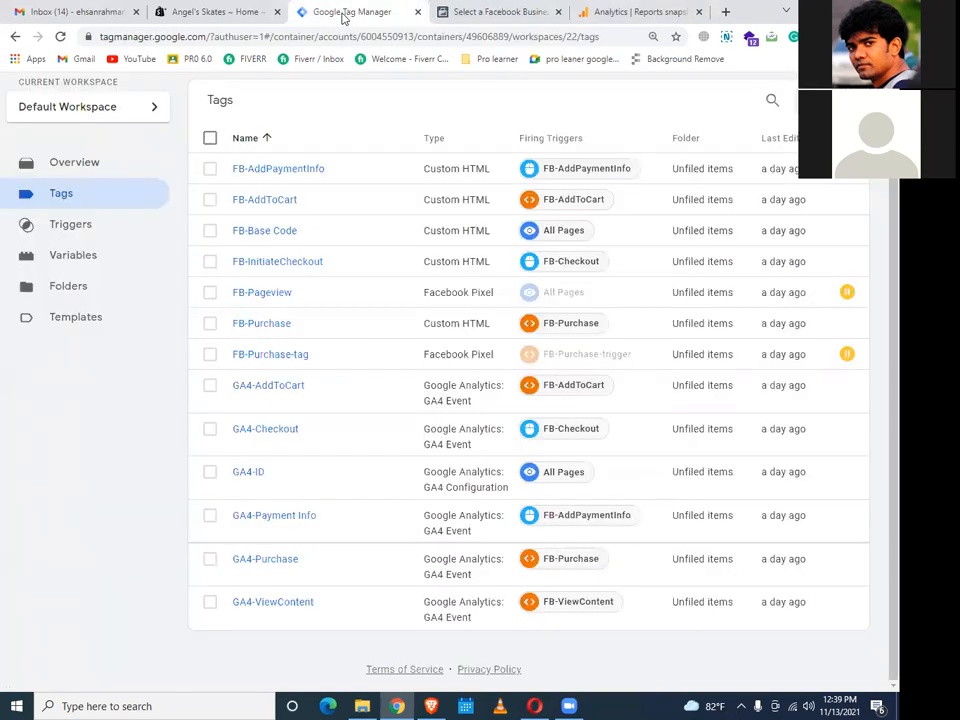
scroll(649, 161, up, 1)
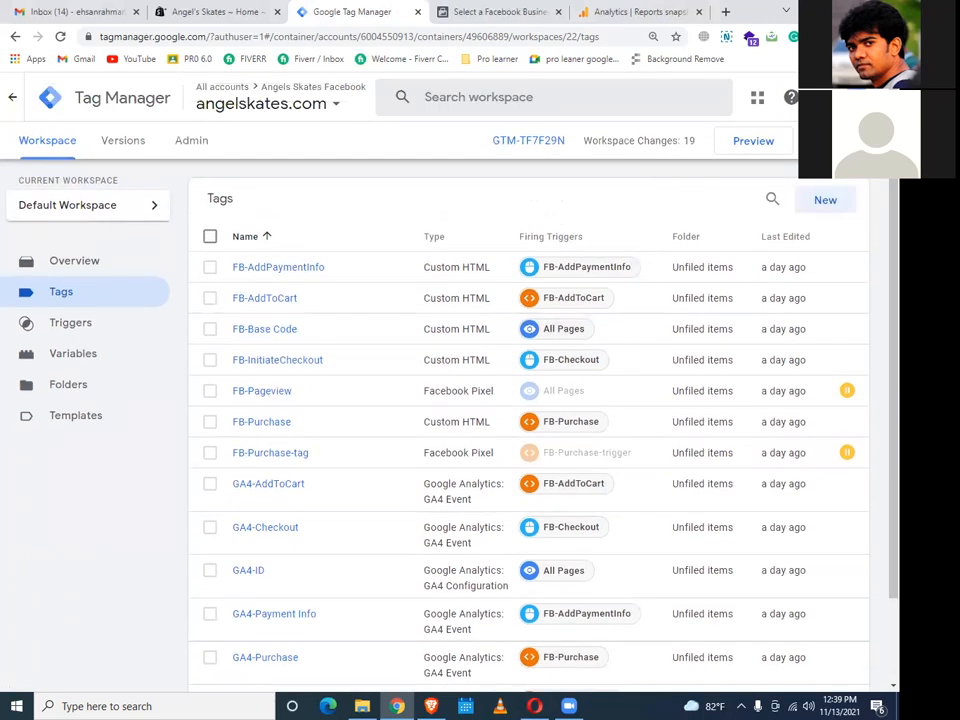
click(780, 145)
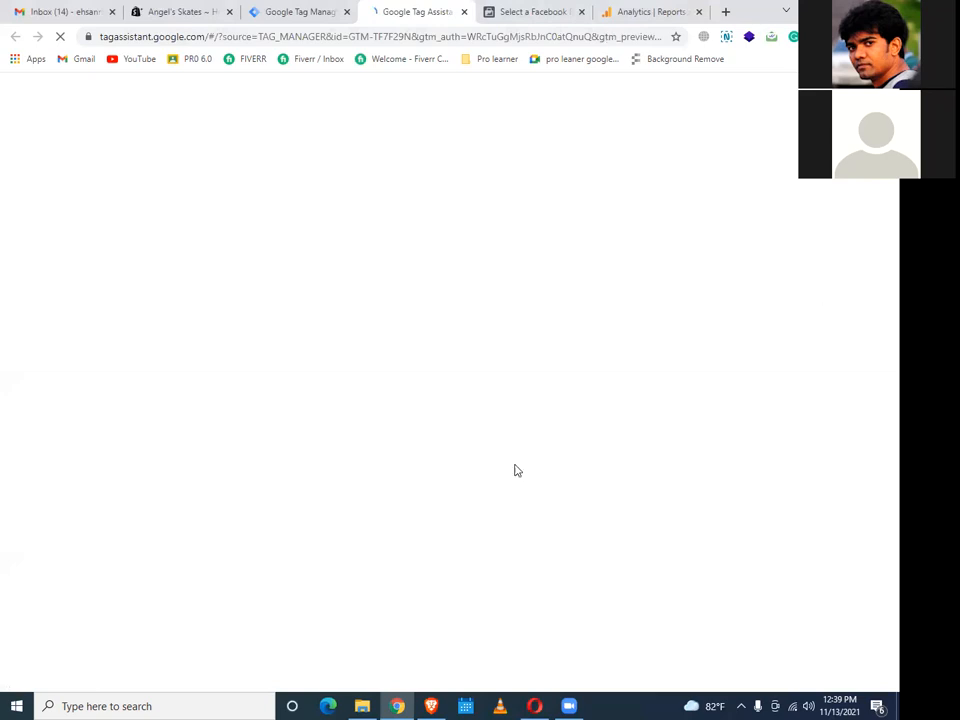
Connect Tag Assistant to angelskates.com and open the site in a debug tab
click(479, 458)
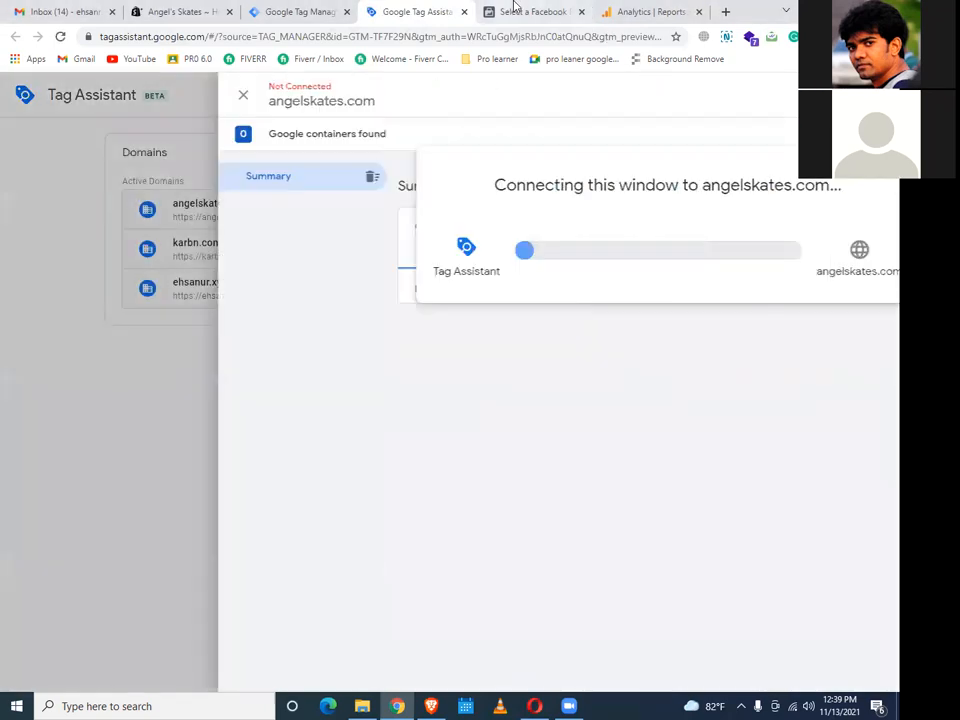
click(514, 9)
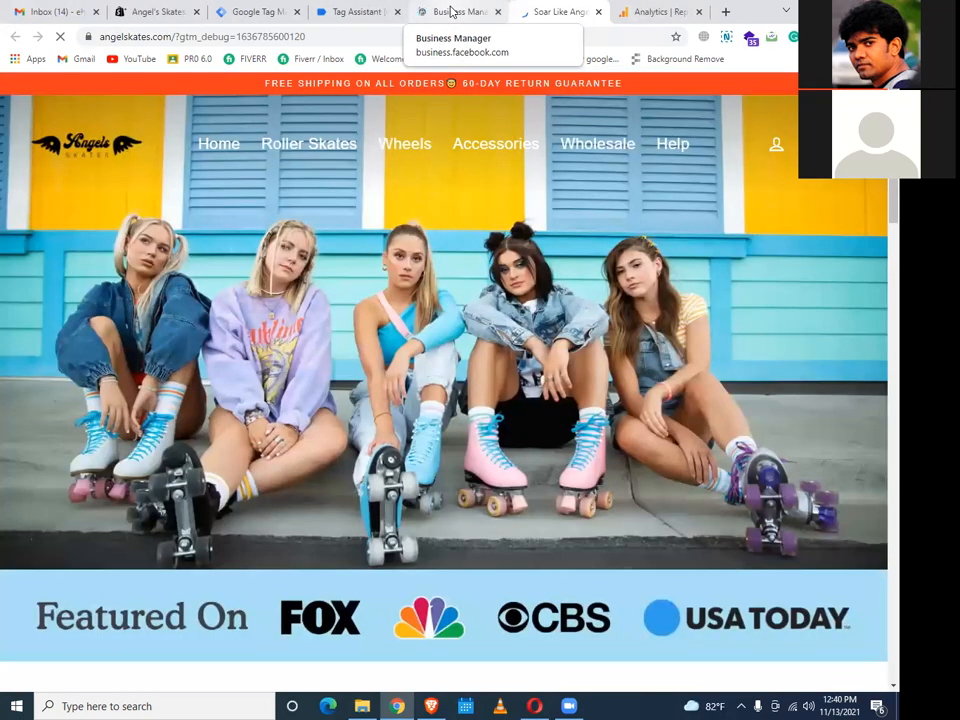
click(362, 10)
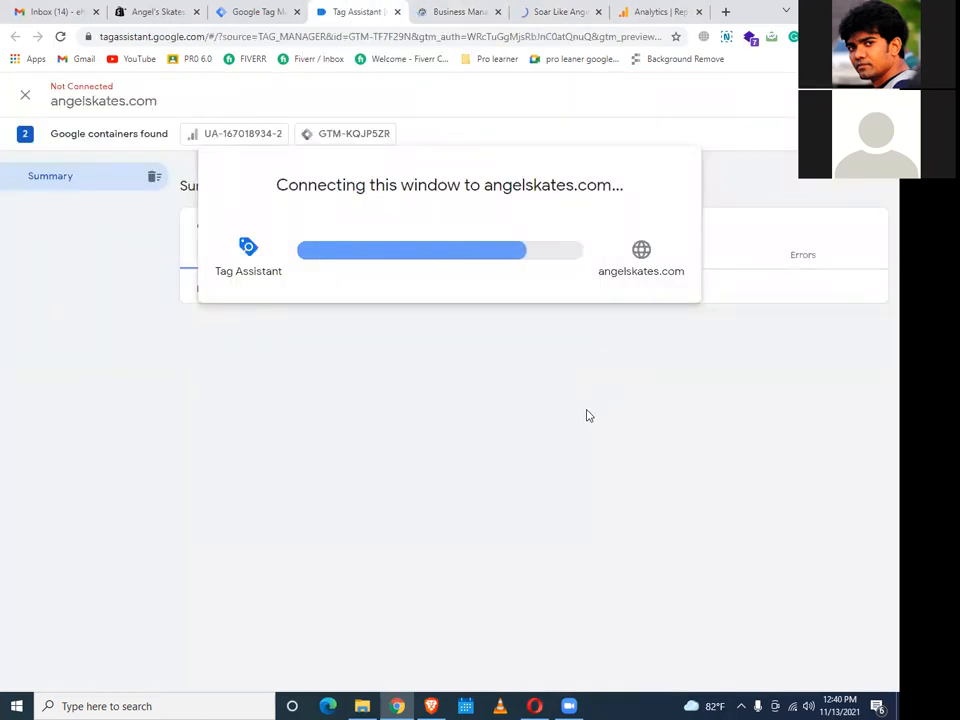
click(449, 341)
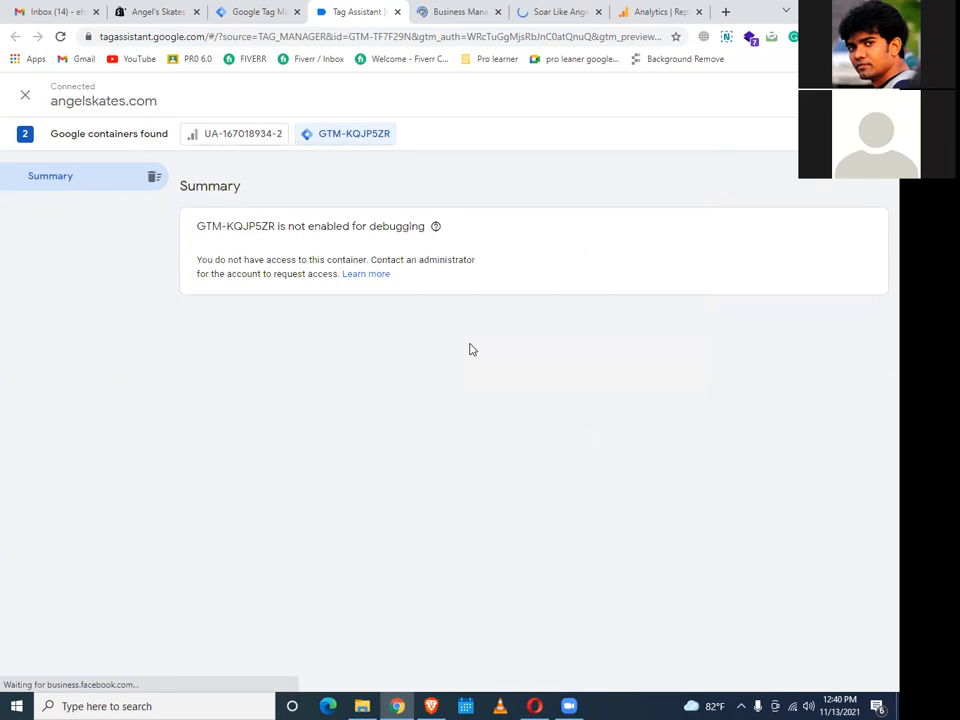
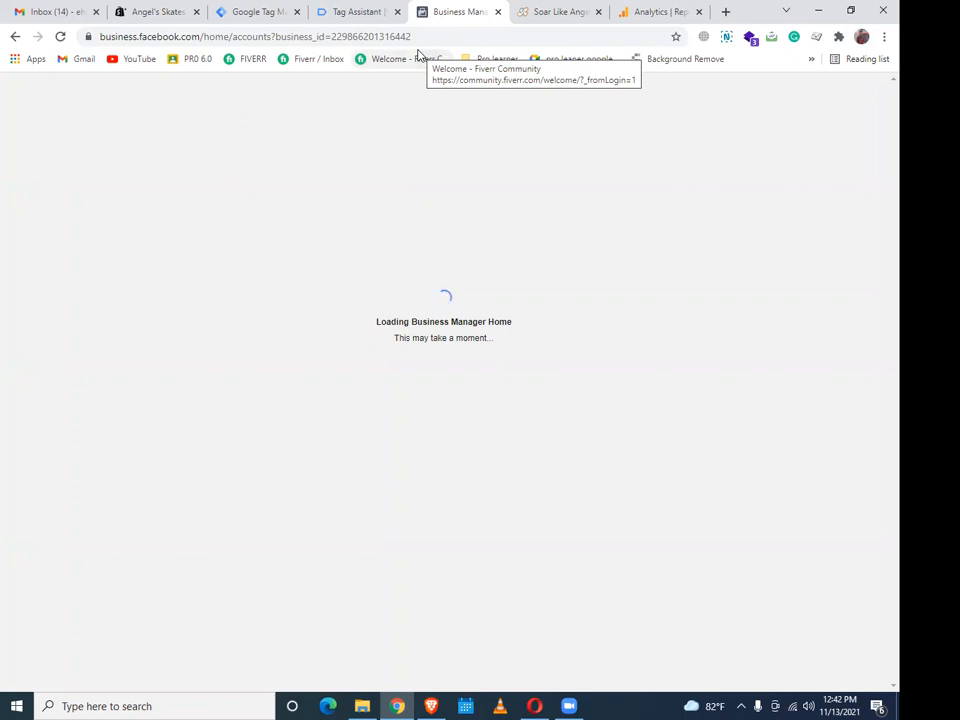
Reload the Business Manager page, then bring up the angelskates.com container's Tags list in Tag Manager
click(336, 10)
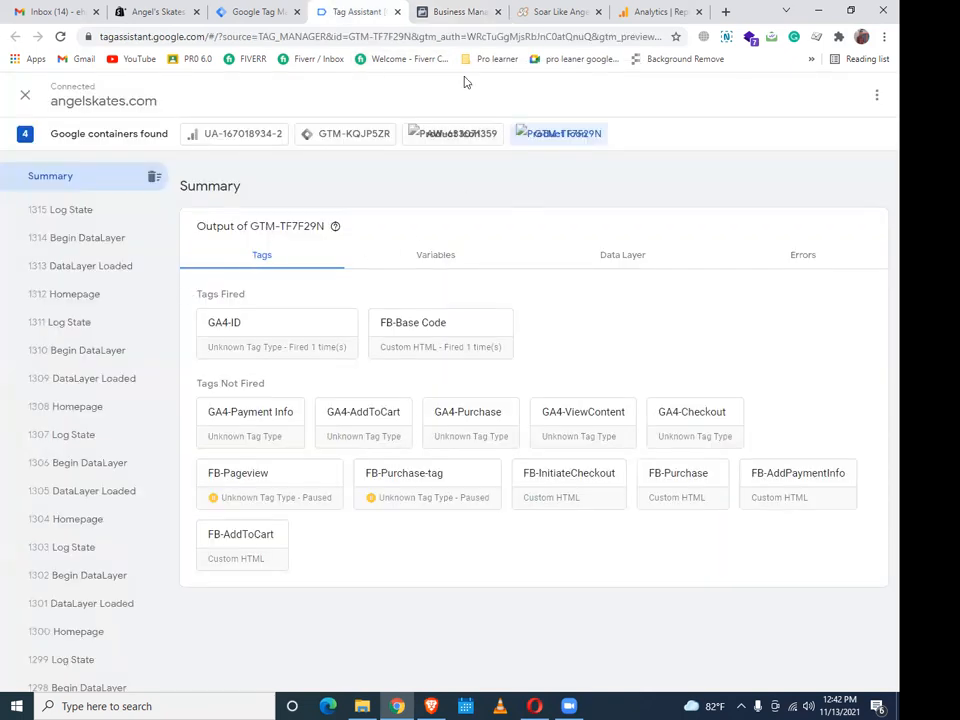
click(443, 12)
click(61, 36)
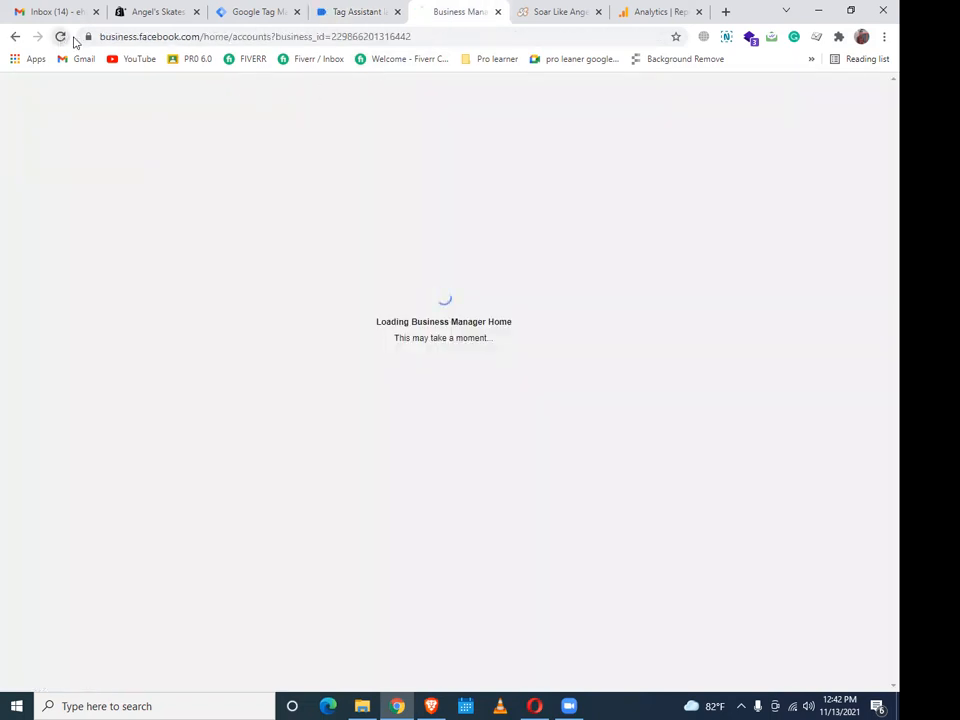
click(366, 13)
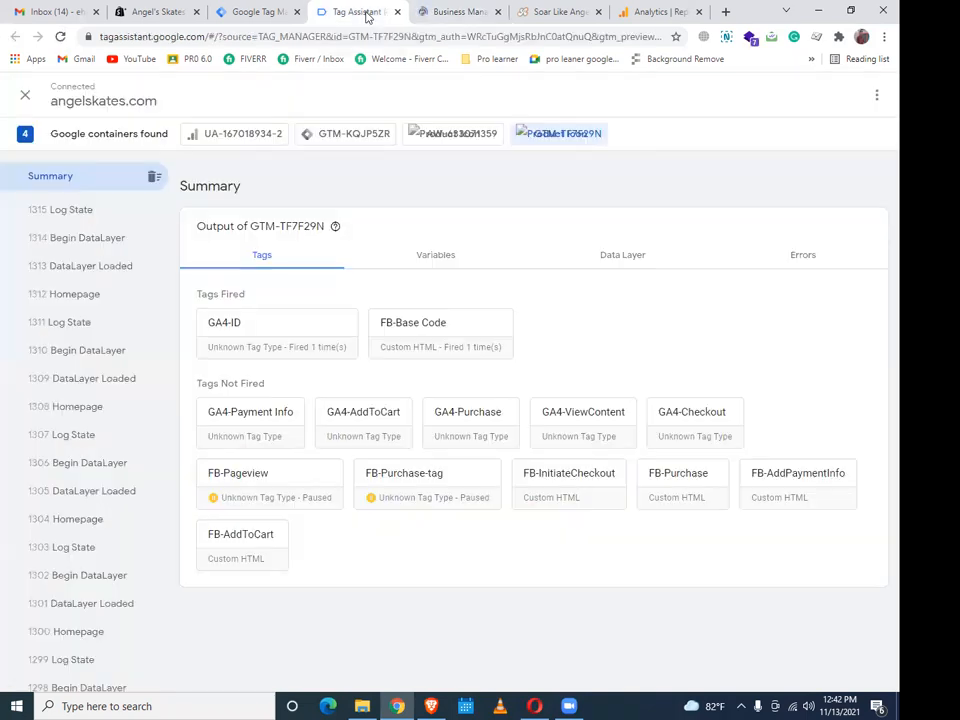
click(255, 12)
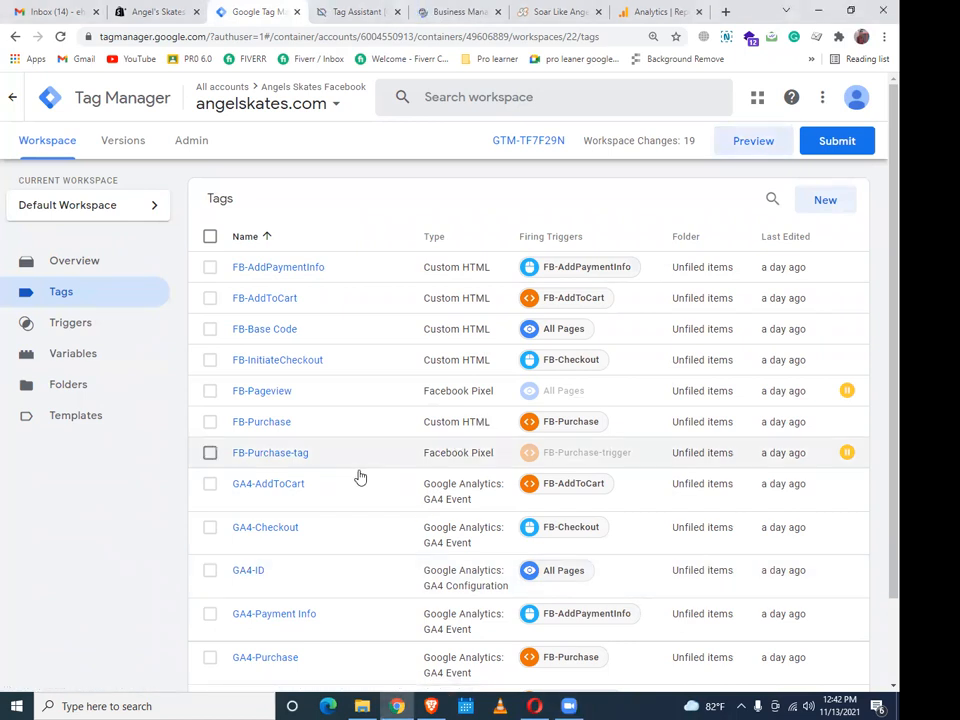
Scroll the disconnected Tag Assistant event list and reopen angelskates.com to reconnect the preview
click(357, 12)
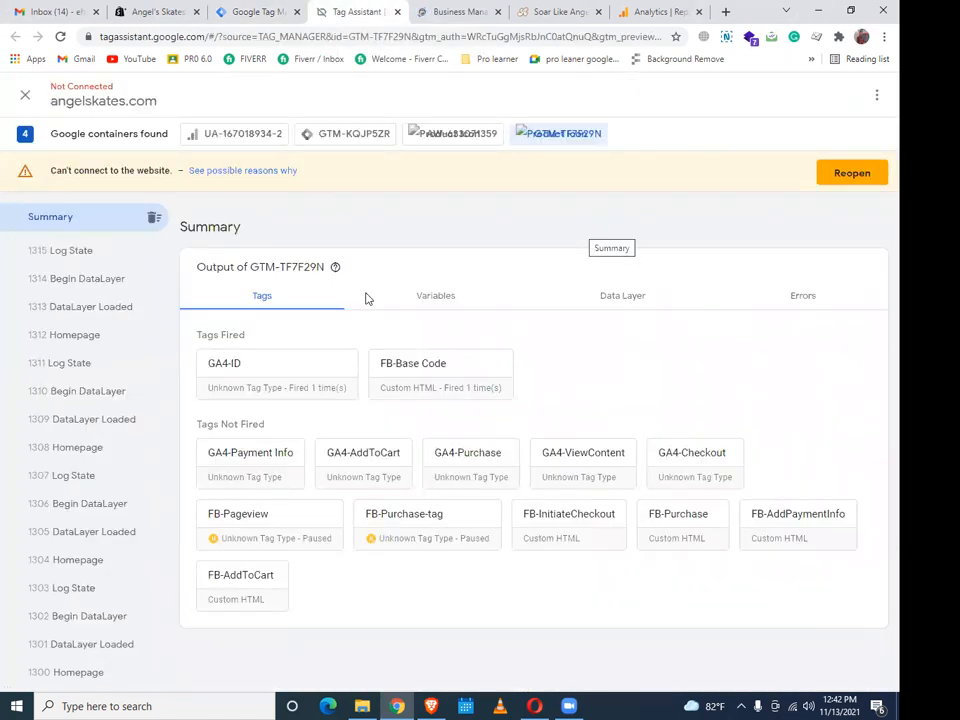
scroll(118, 360, down, 5)
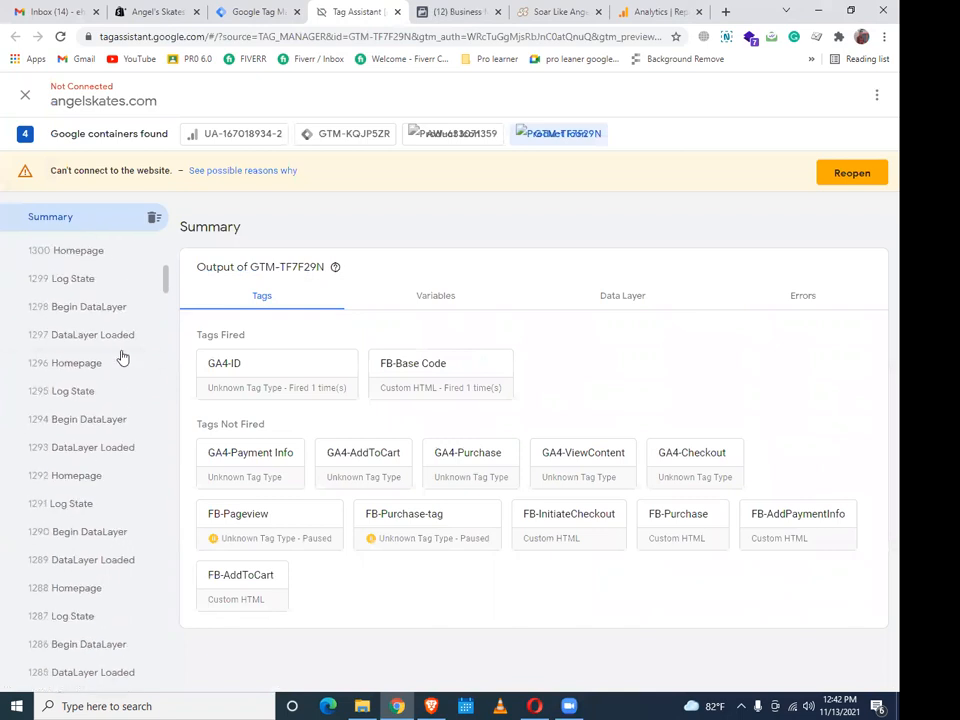
scroll(124, 358, down, 15)
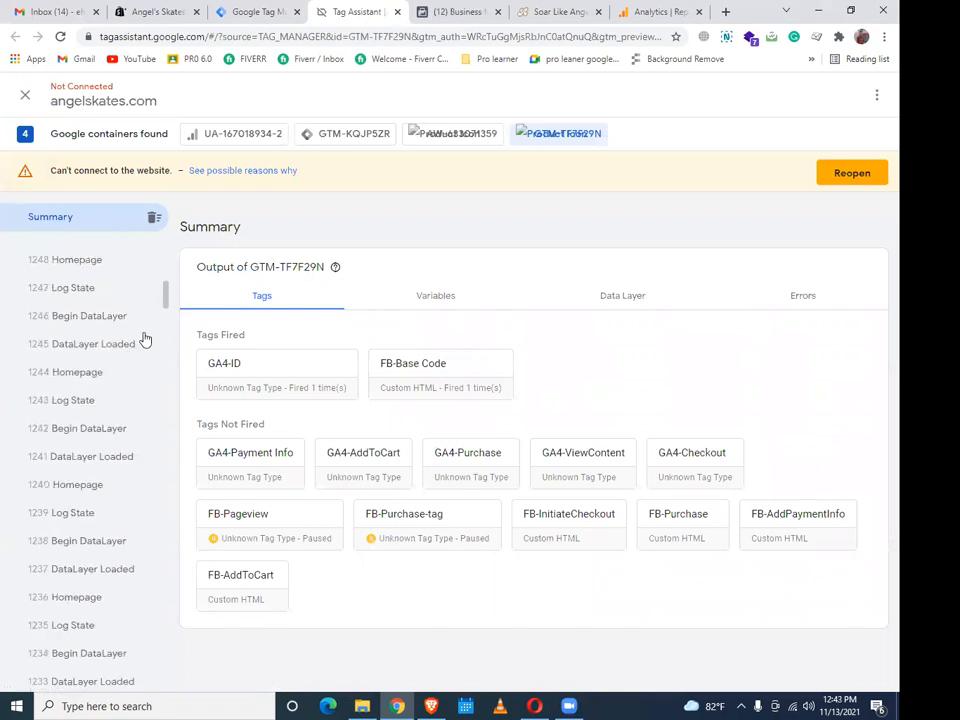
drag(165, 304, 176, 638)
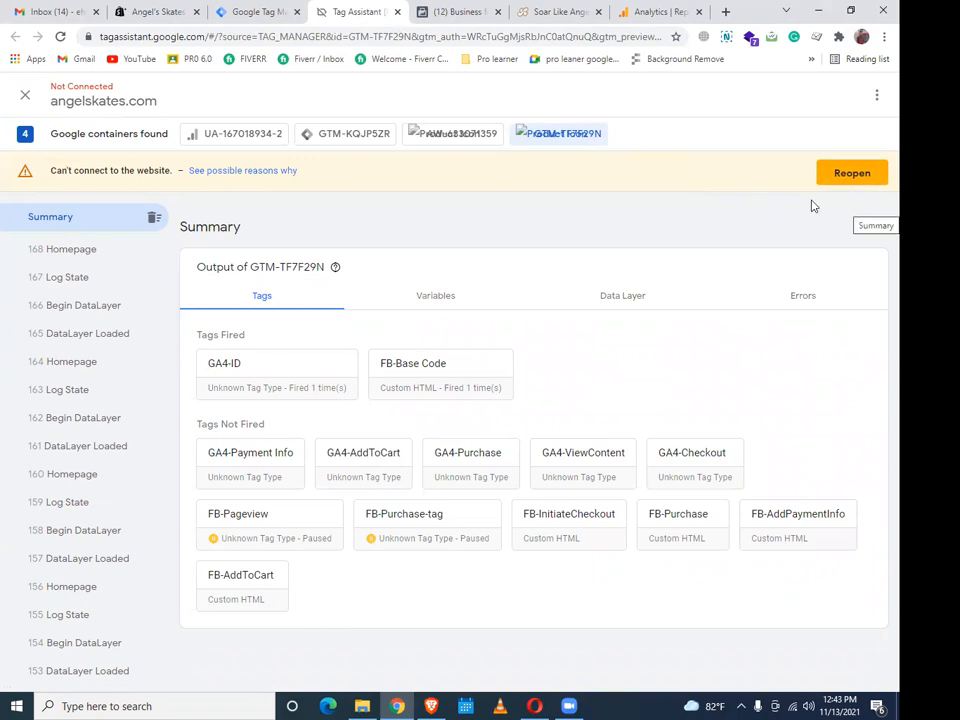
click(846, 178)
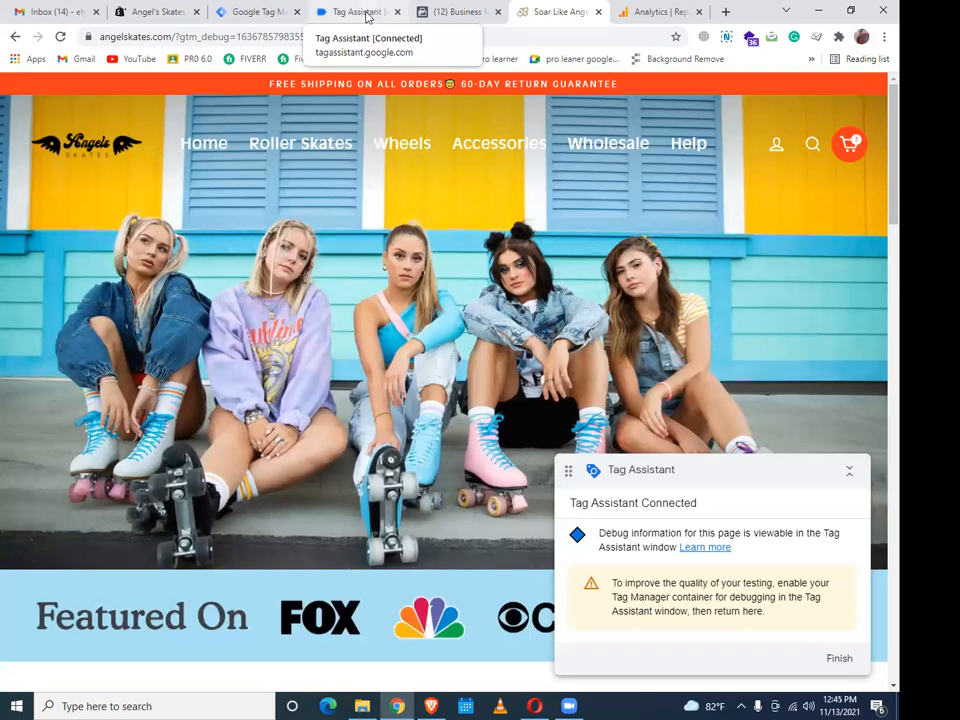
From the storefront's Featured Collection, open the Cloud White Roller Skates product page ($99.99)
click(367, 16)
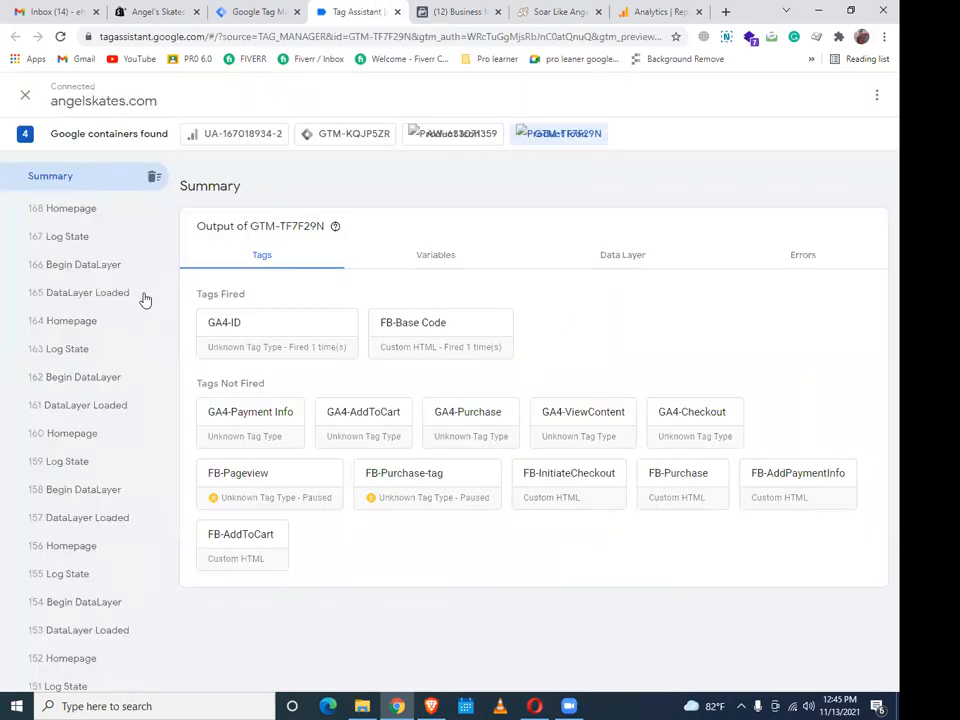
click(543, 11)
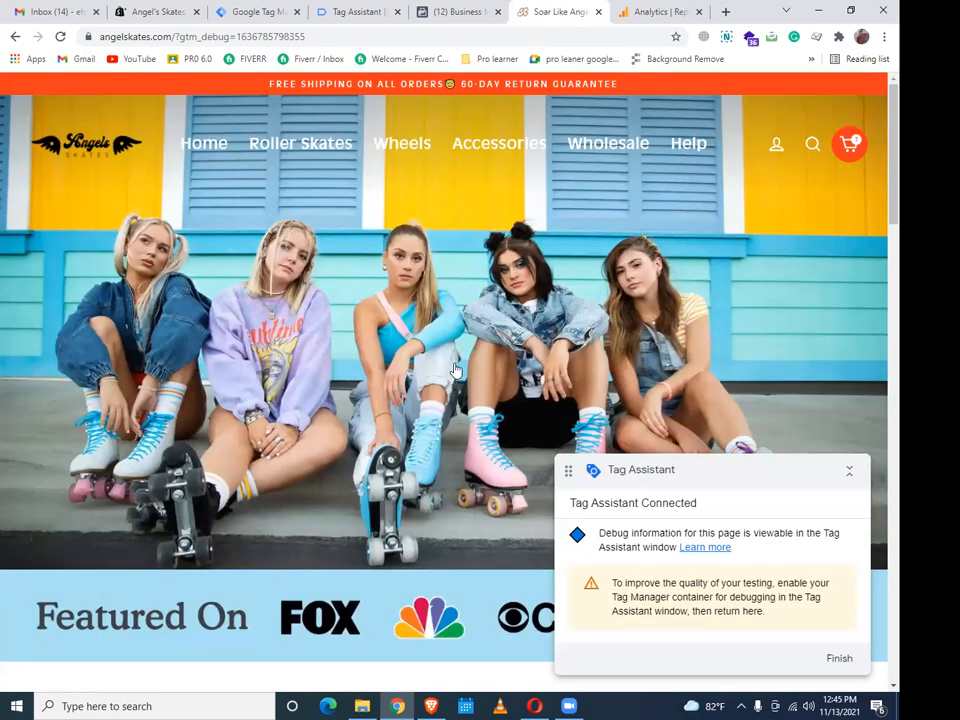
scroll(450, 357, down, 3)
scroll(390, 384, down, 2)
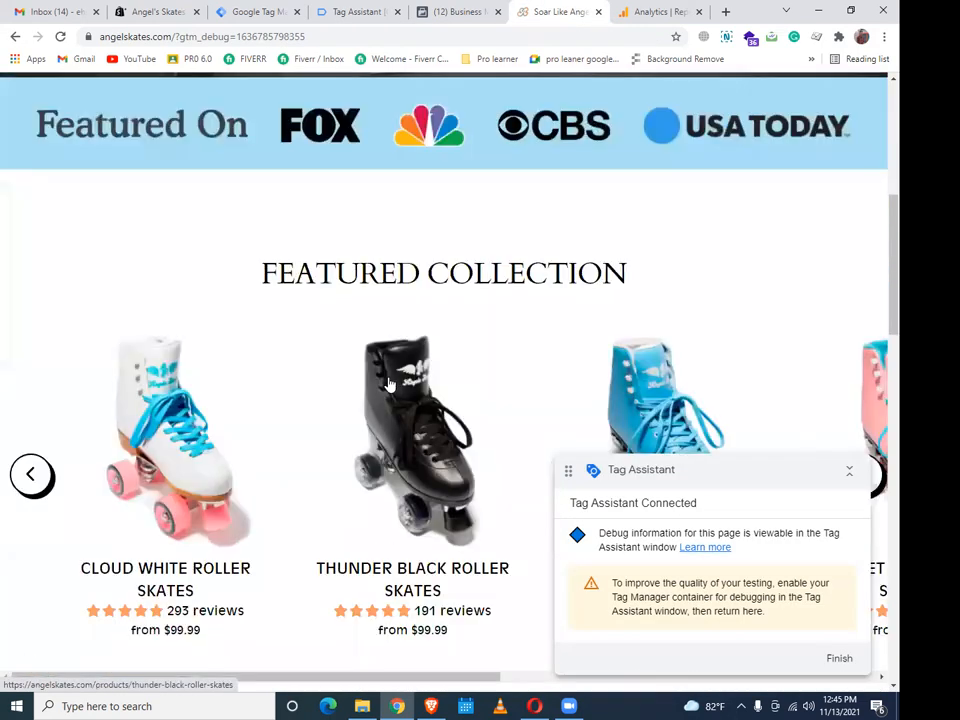
scroll(390, 384, down, 3)
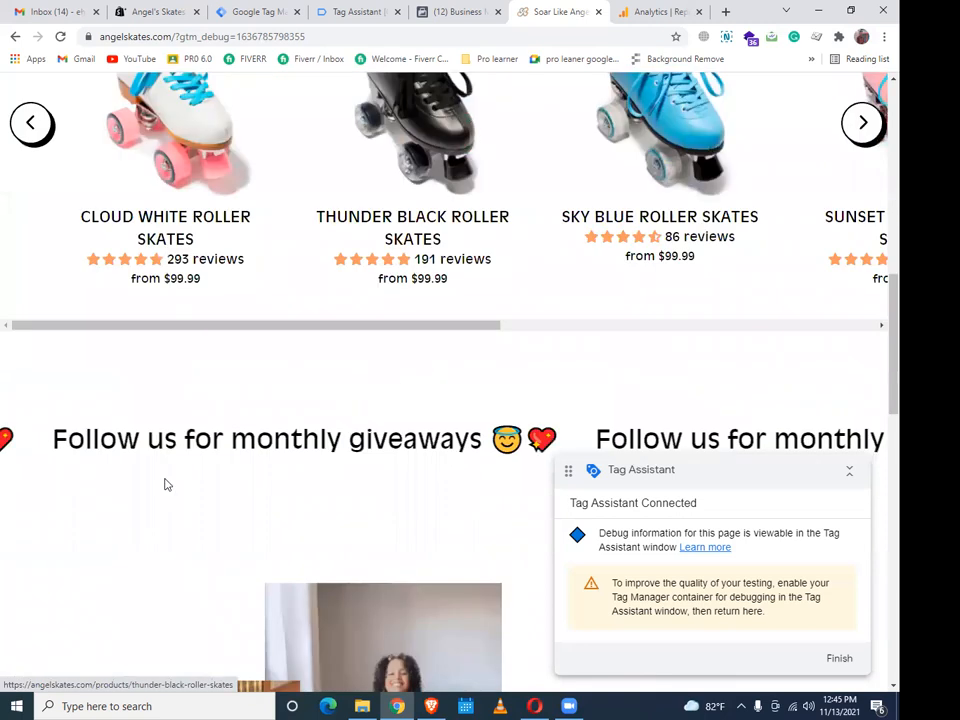
click(198, 220)
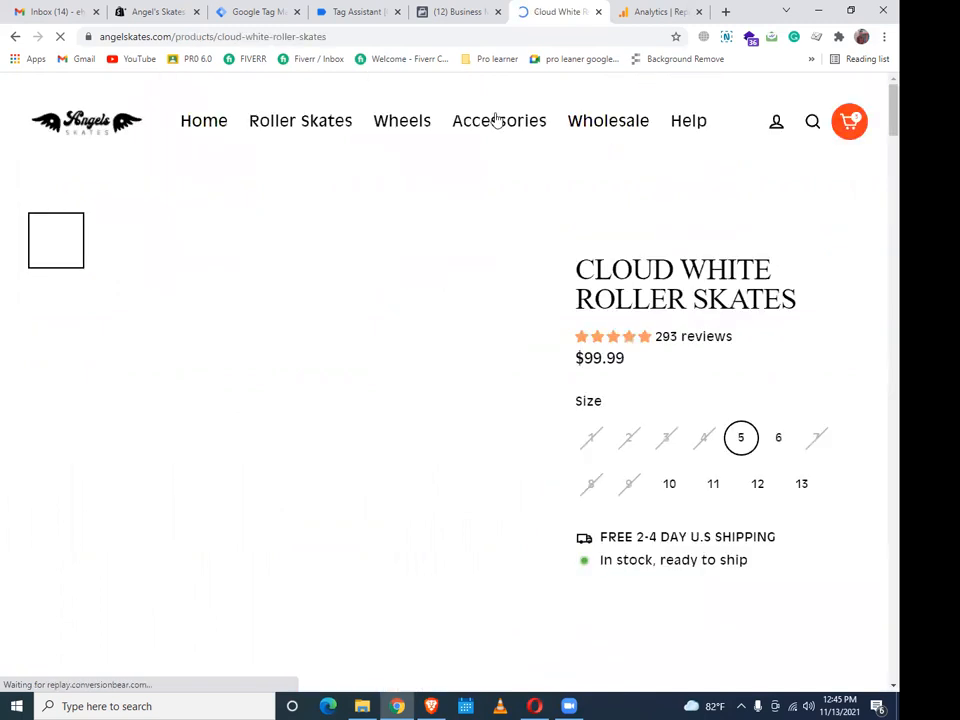
mouse_move(497, 118)
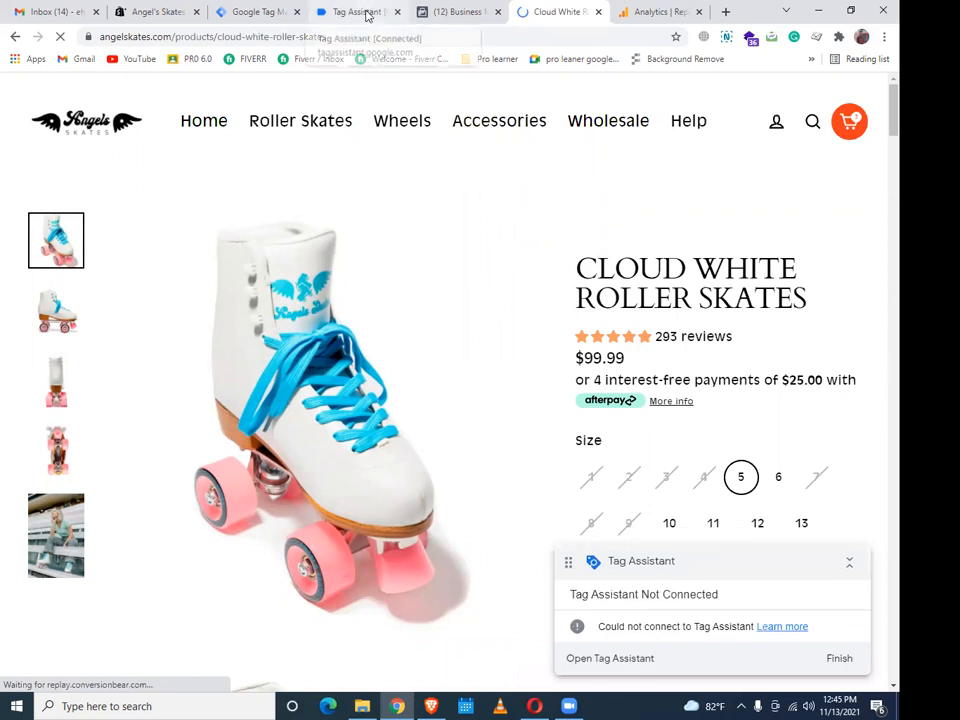
Reload the Tag Assistant page from its address bar and choose Wait when pages go unresponsive
click(366, 14)
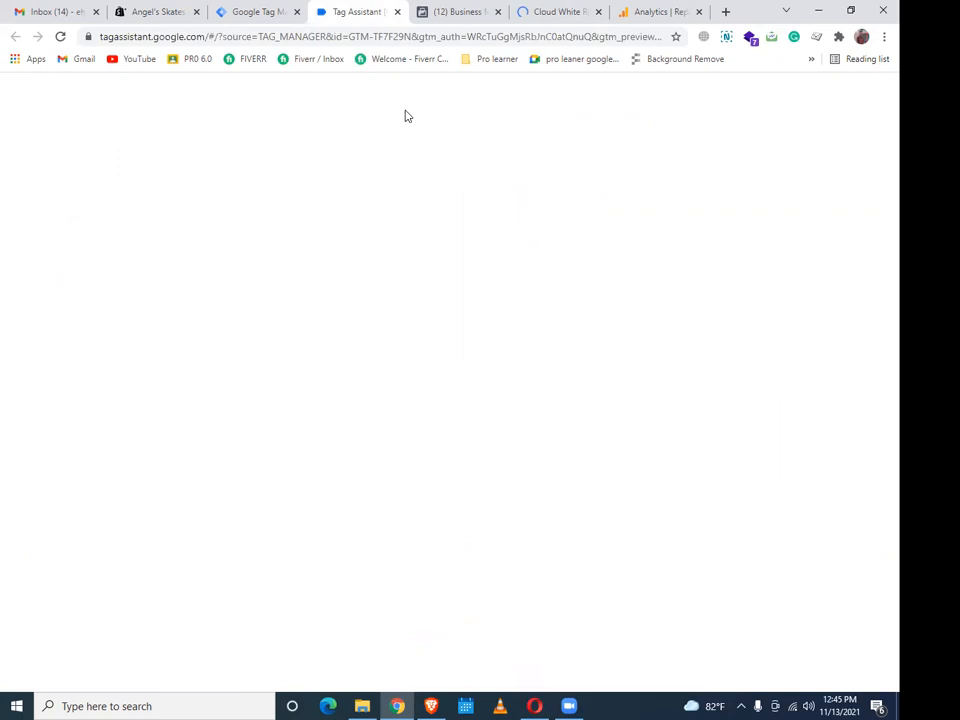
click(395, 35)
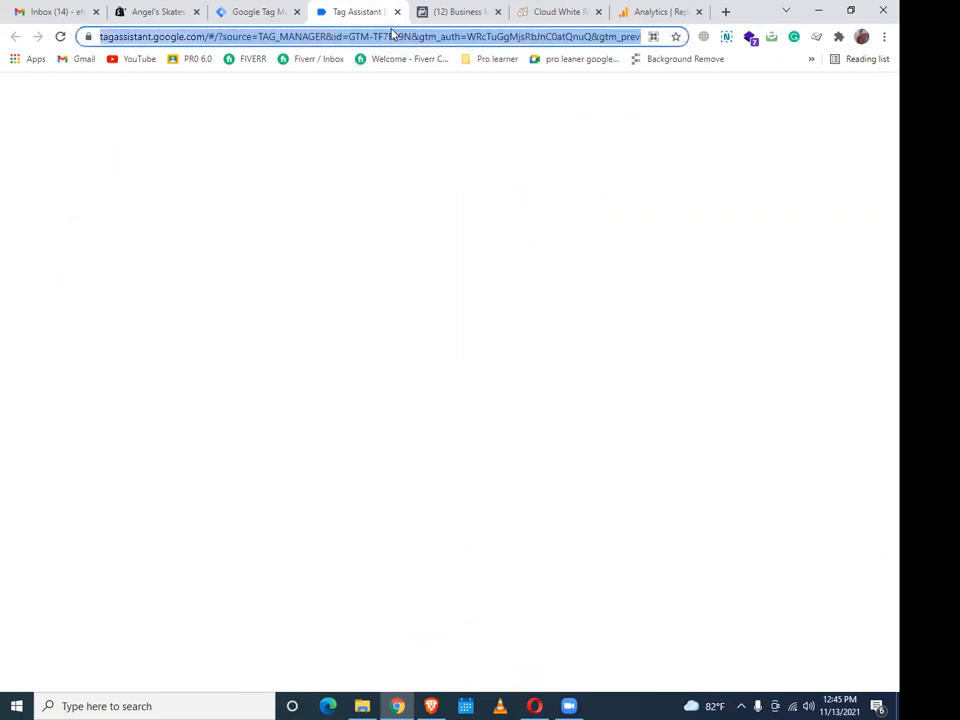
key(Return)
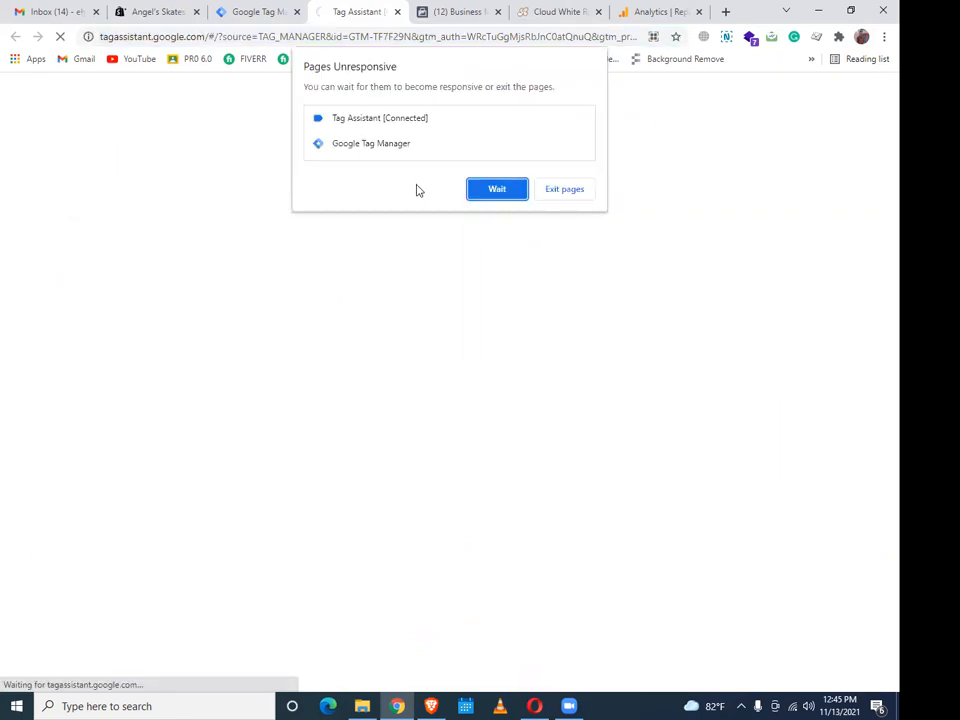
click(500, 190)
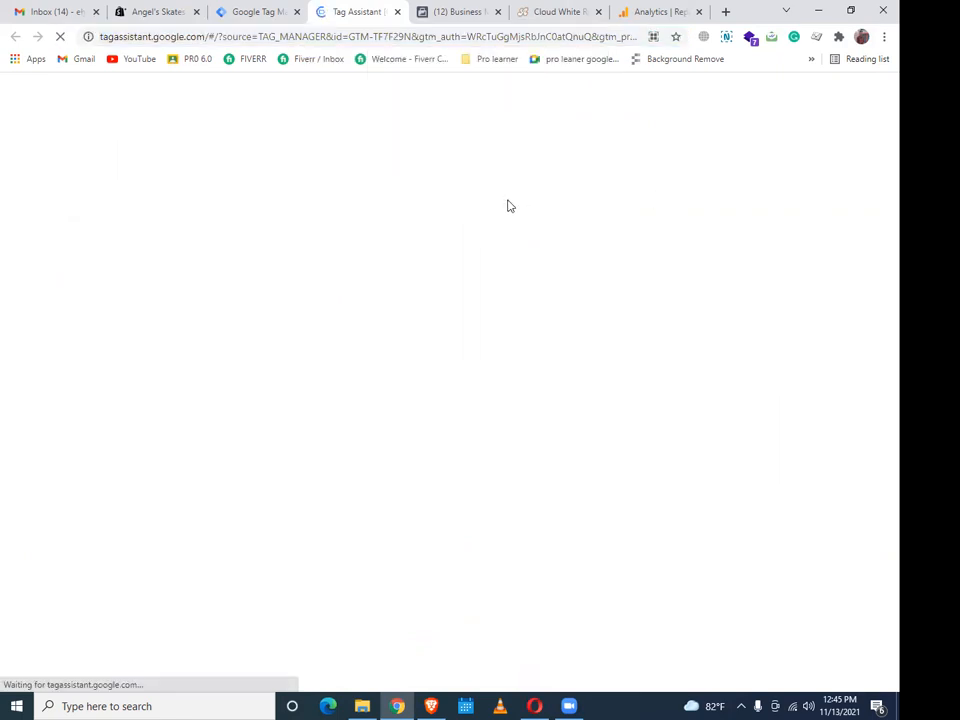
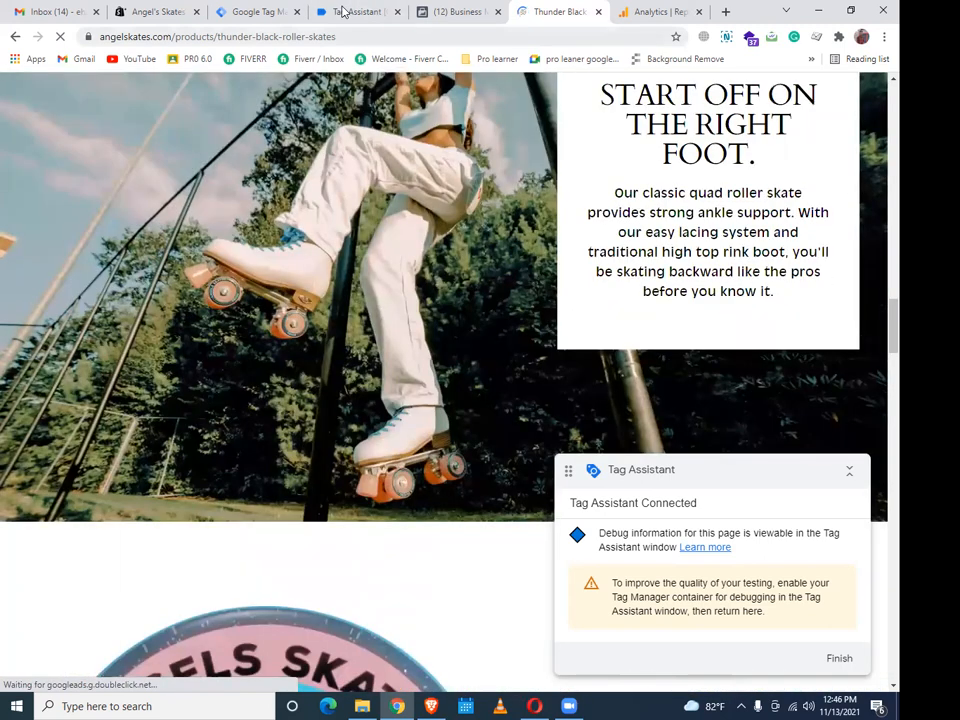
Show the tags fired for Product event 553 in container GTM-TF7F29N, where only GA4-ViewContent fired
click(343, 11)
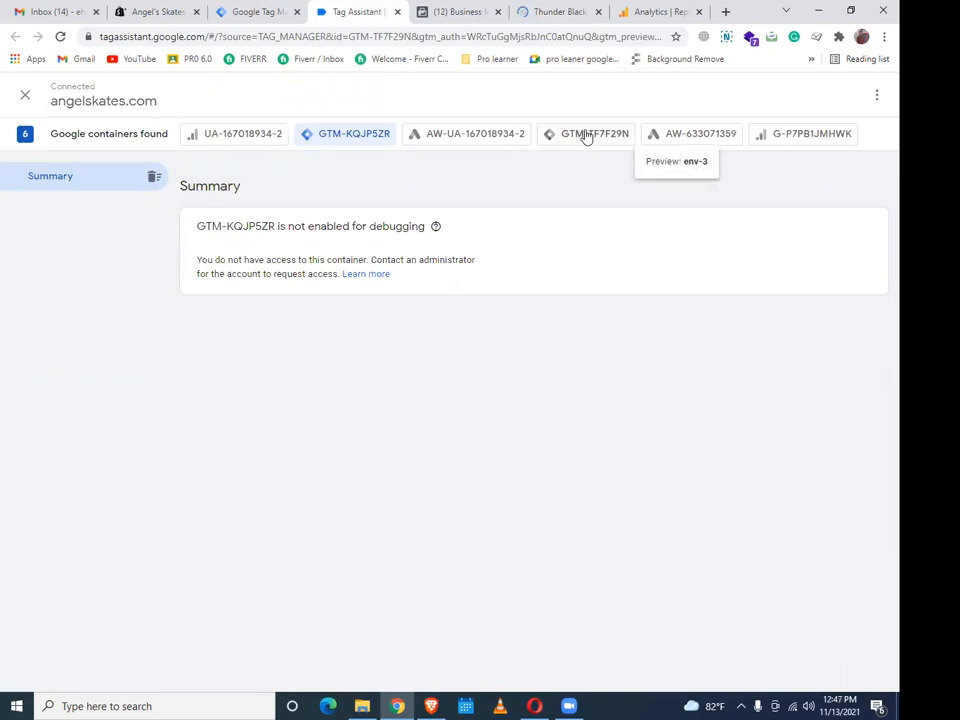
click(585, 134)
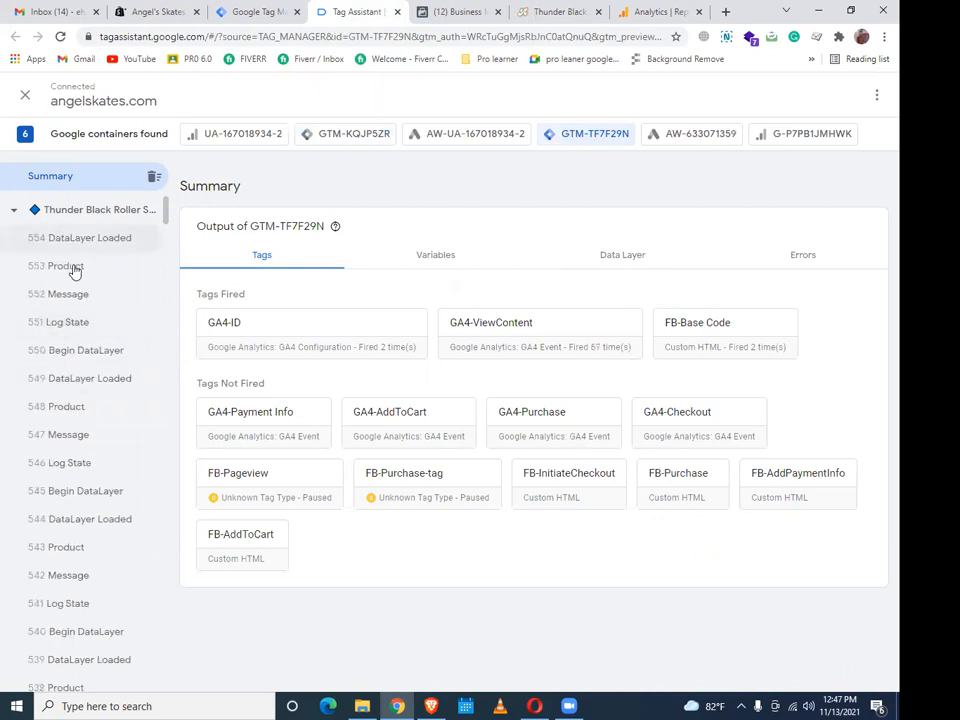
click(75, 271)
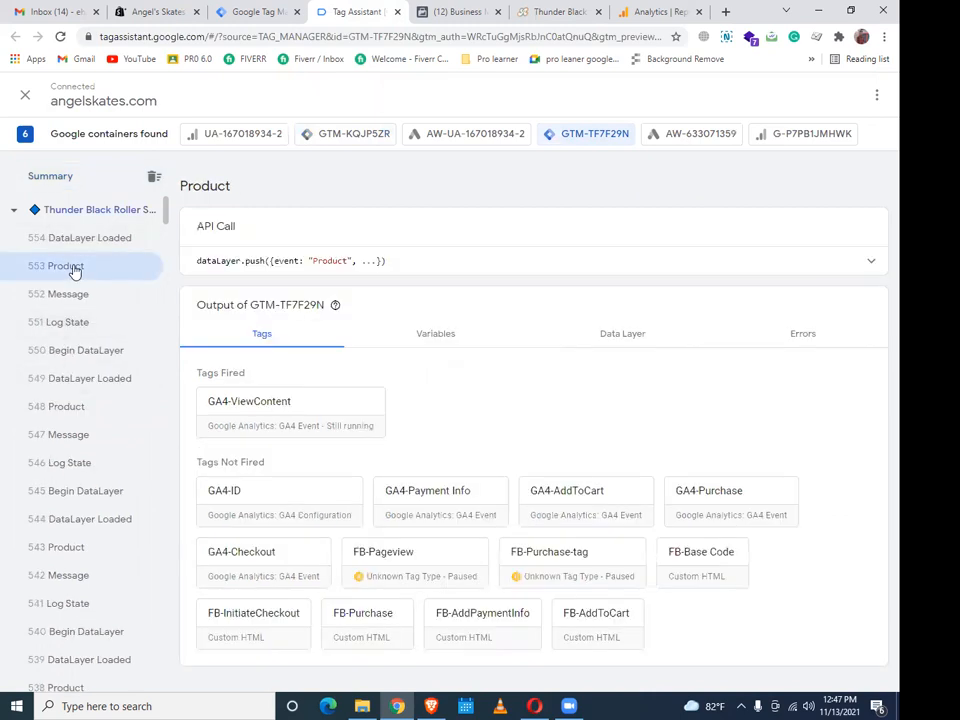
View event 553's Data Layer values down to Thunder Black Roller Skates at 99.99 USD
click(638, 337)
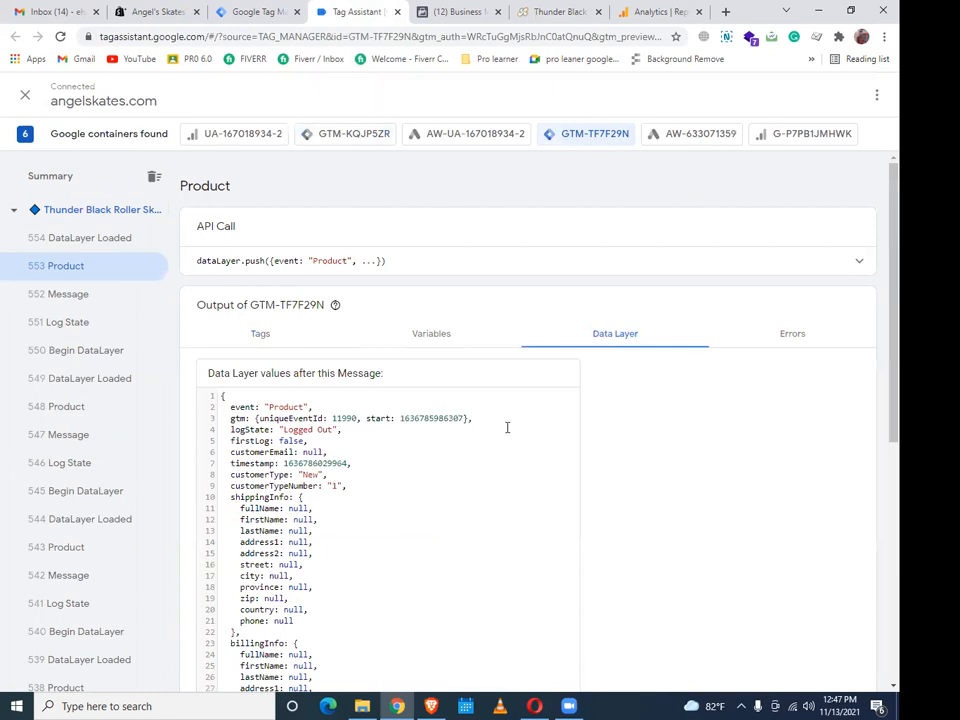
scroll(507, 427, down, 5)
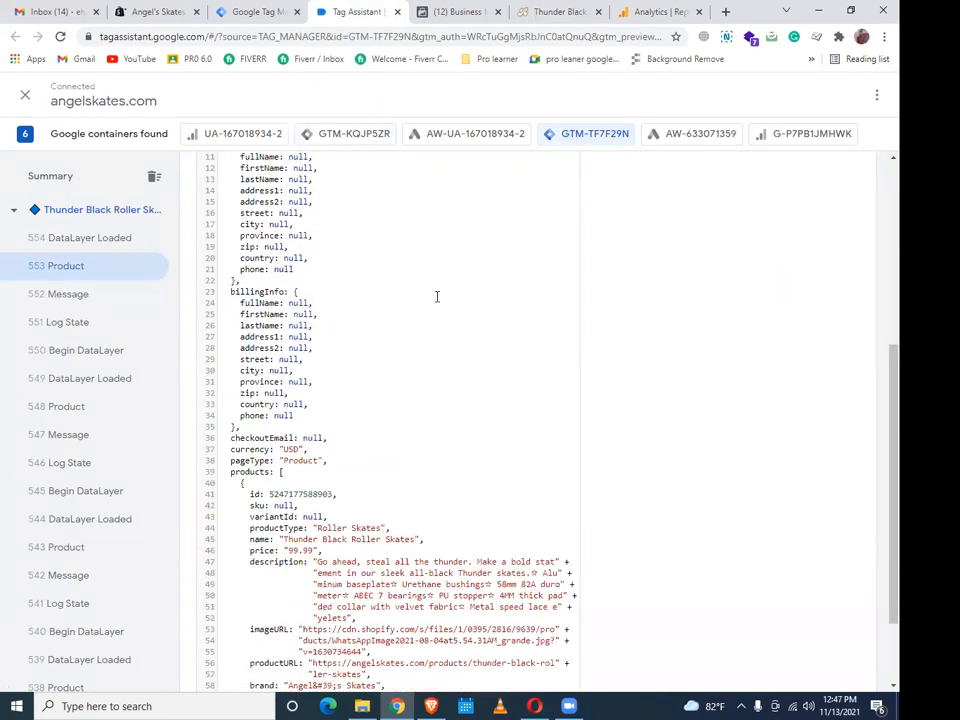
scroll(436, 300, down, 3)
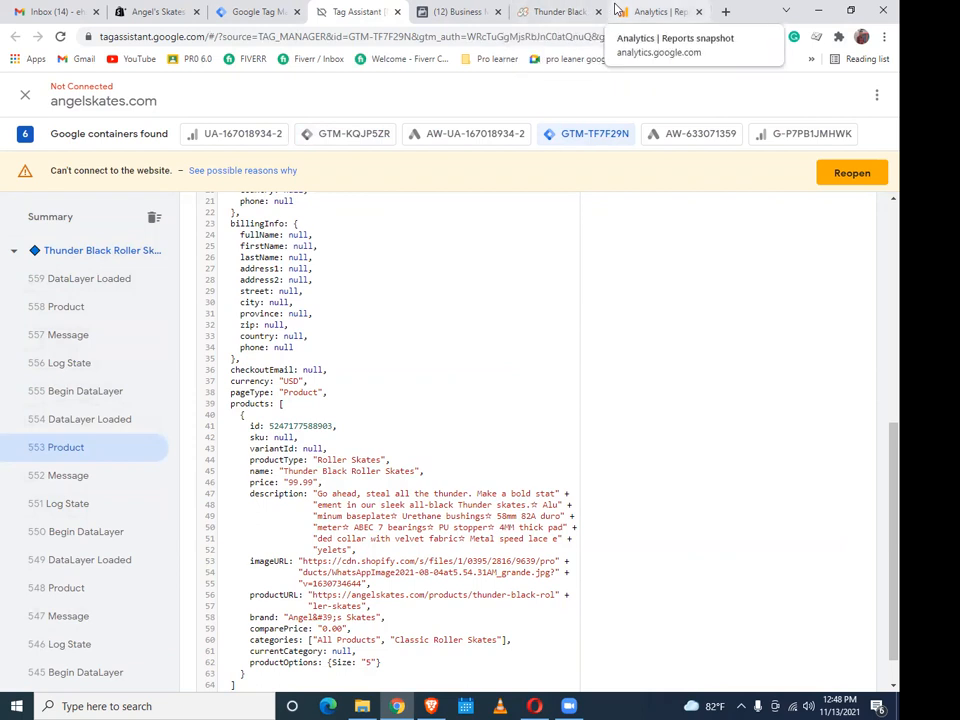
Glance over the Thunder Black product page, then return to the Angel's Skates store admin
click(558, 11)
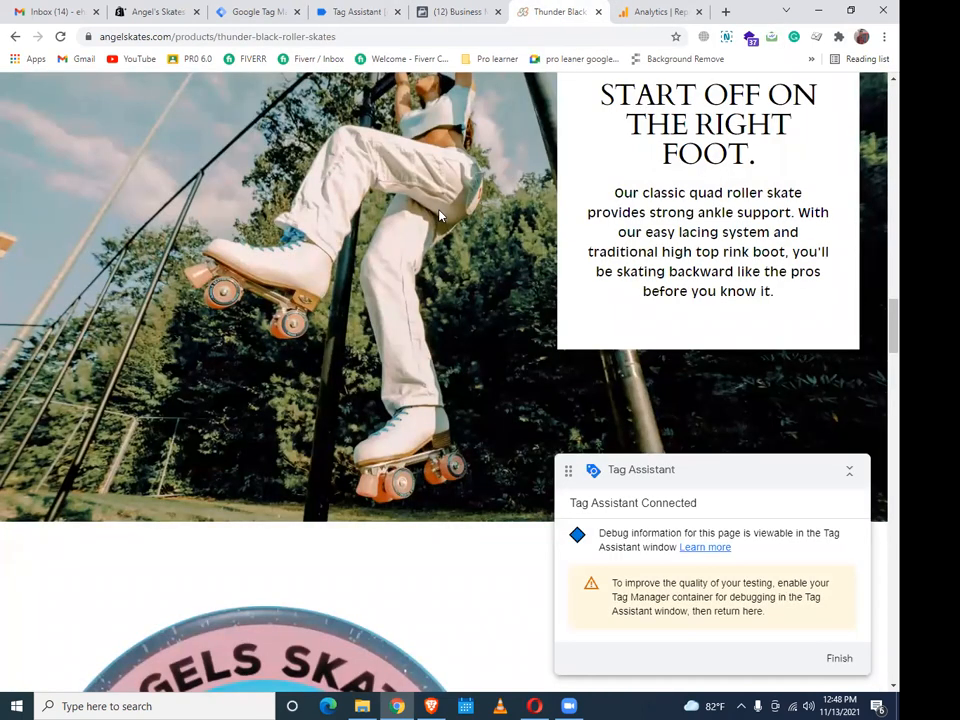
scroll(438, 214, up, 10)
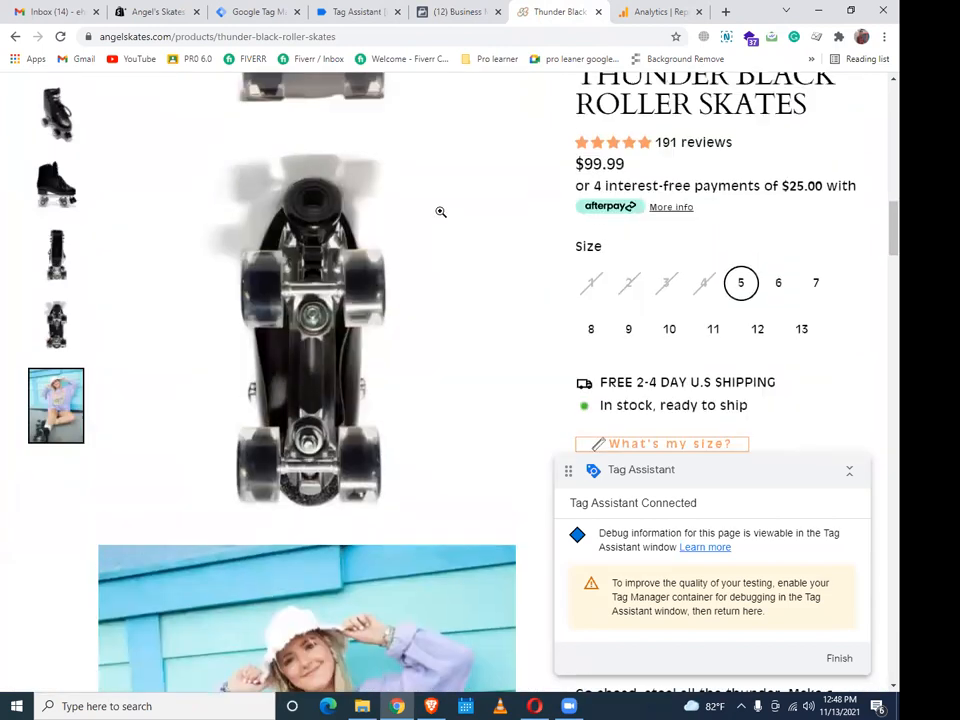
scroll(440, 212, up, 5)
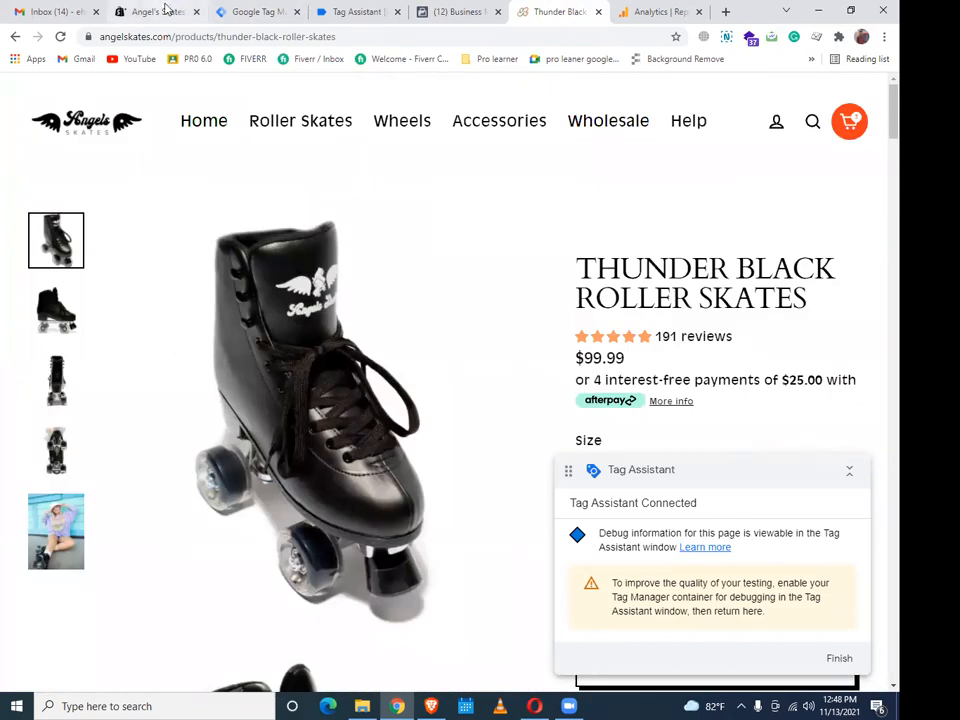
click(155, 11)
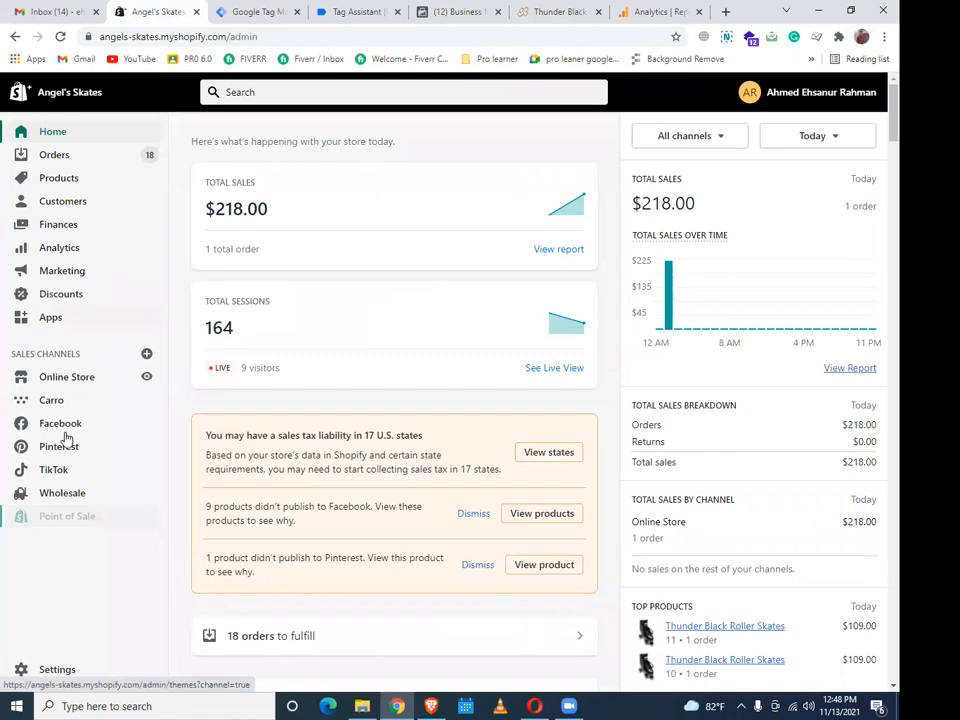
scroll(146, 516, down, 5)
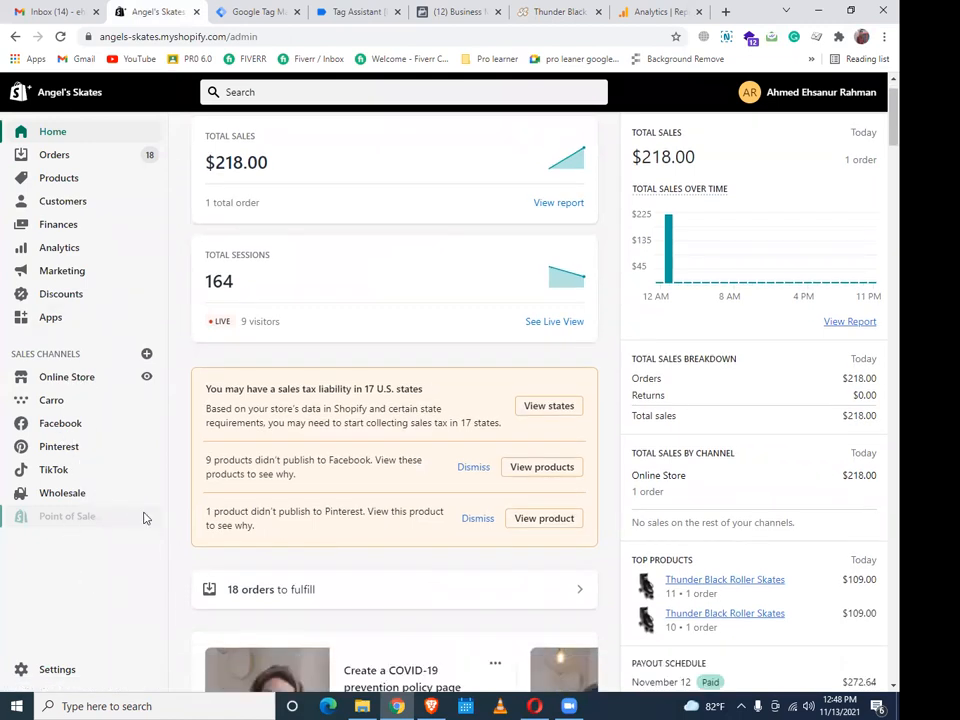
Open Settings > Checkout and scroll to the order status page's additional scripts defining __DL__
click(55, 671)
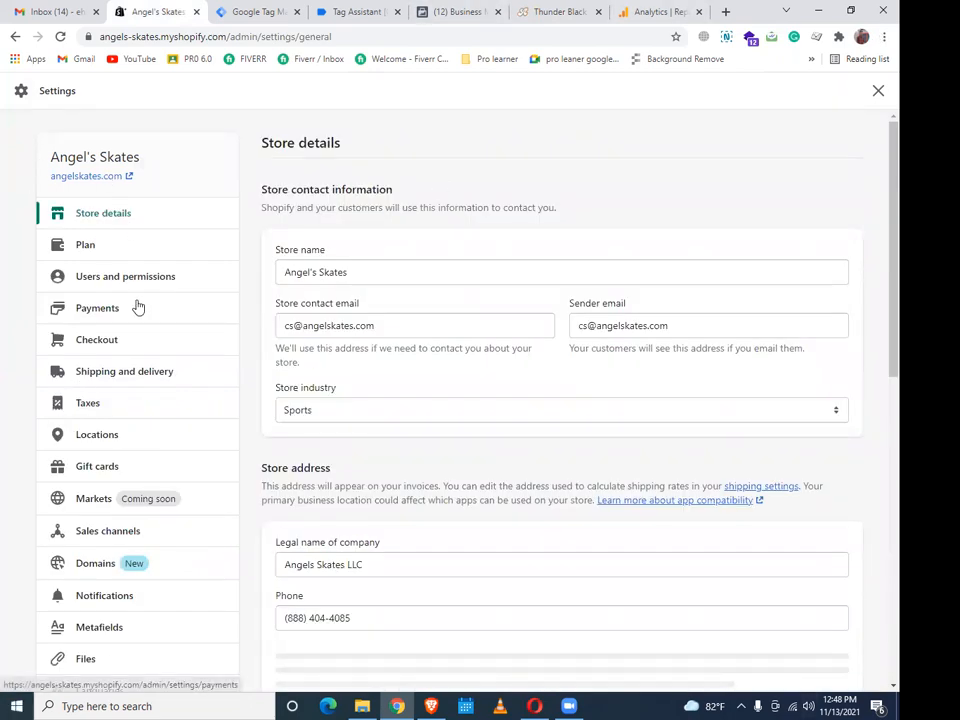
click(96, 342)
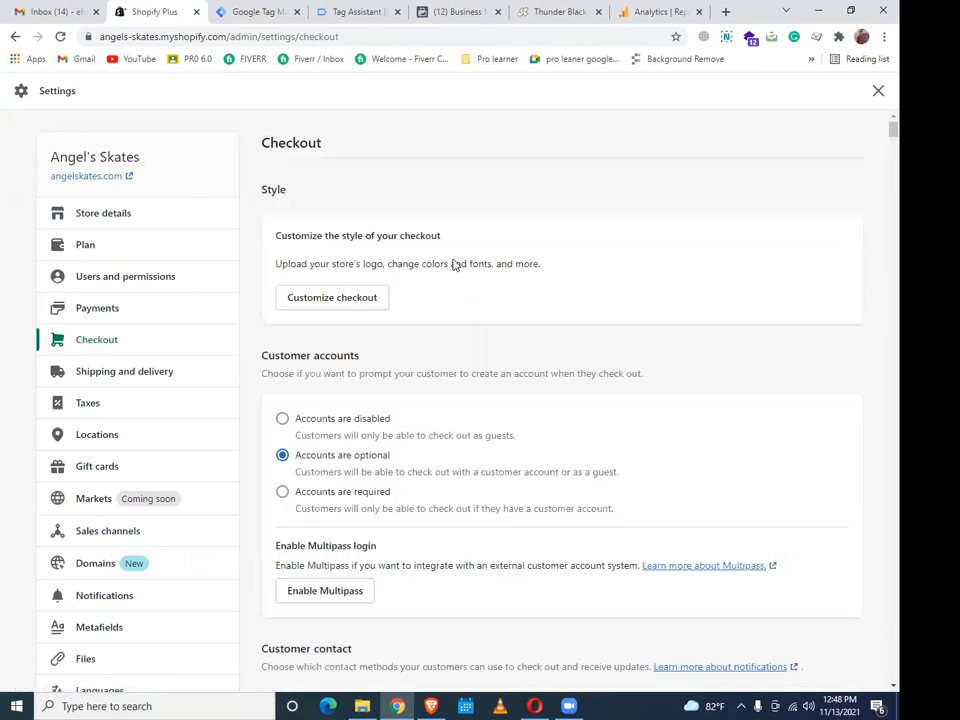
scroll(640, 314, down, 1)
scroll(665, 310, down, 10)
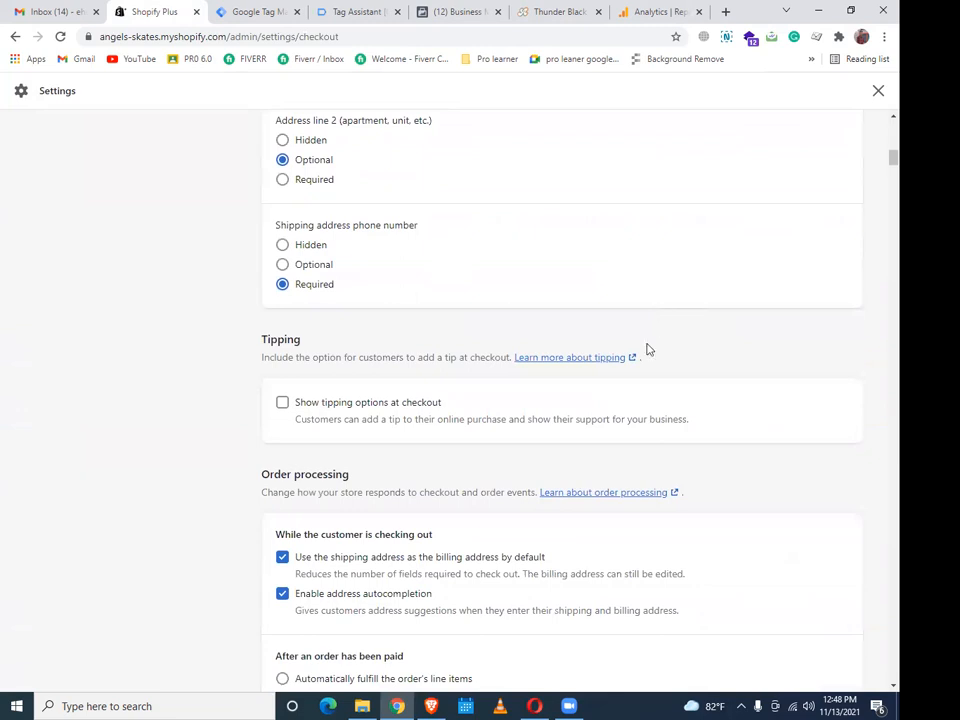
scroll(630, 370, down, 6)
scroll(610, 400, down, 6)
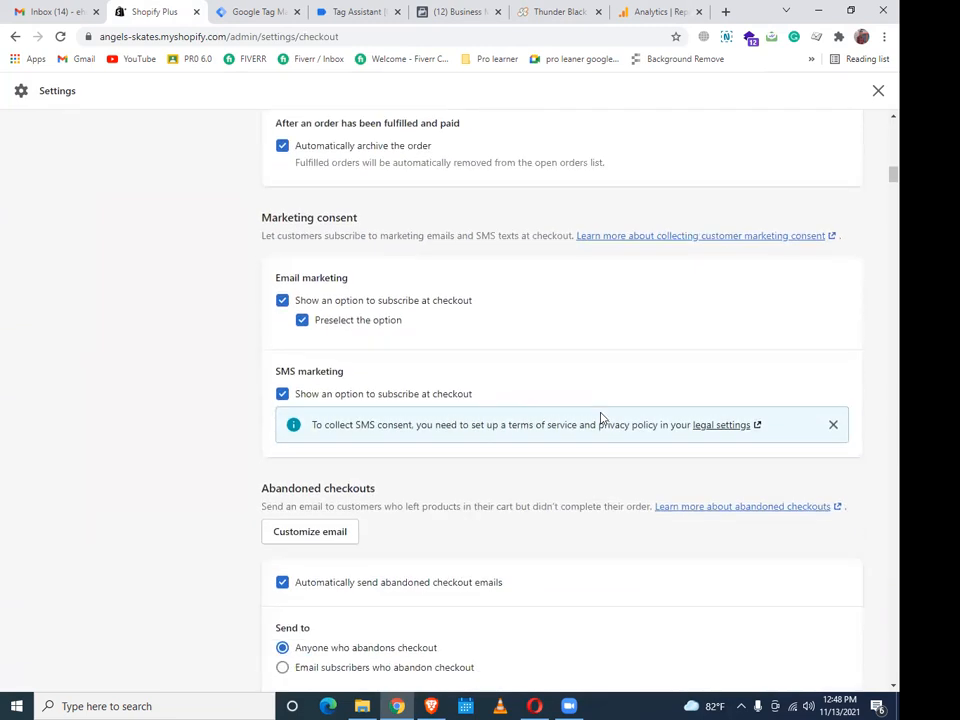
scroll(655, 331, down, 10)
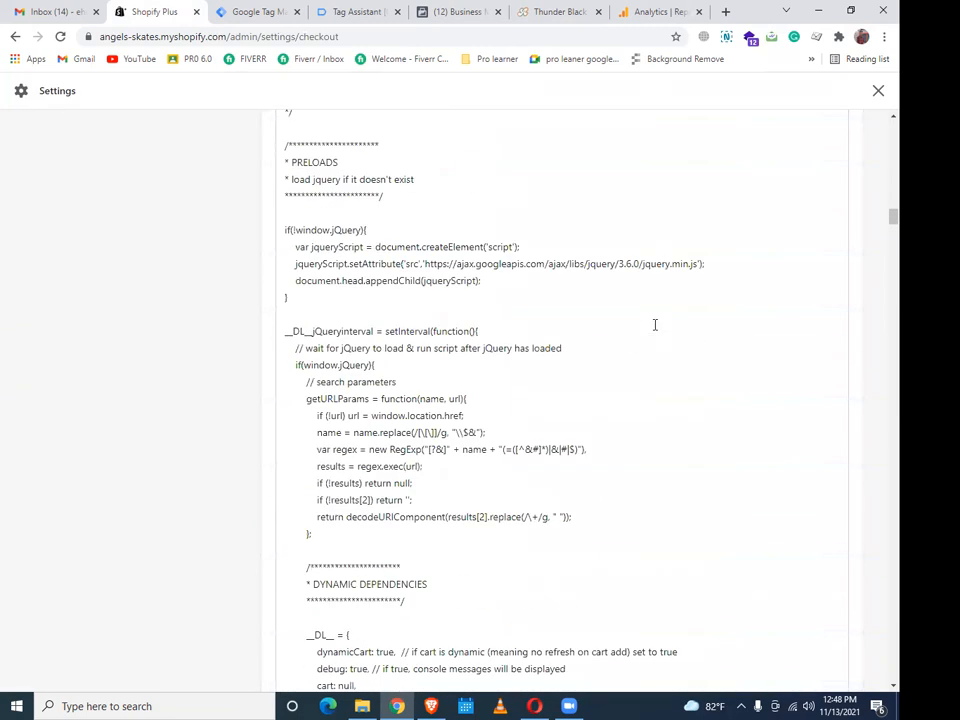
click(664, 302)
scroll(681, 291, up, 5)
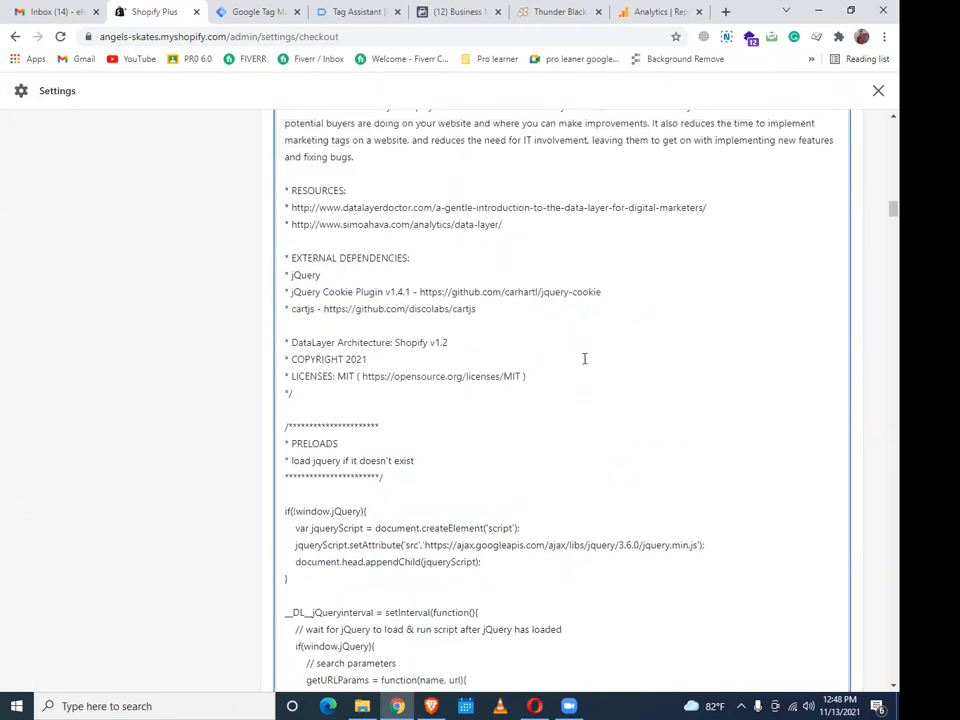
scroll(585, 358, up, 3)
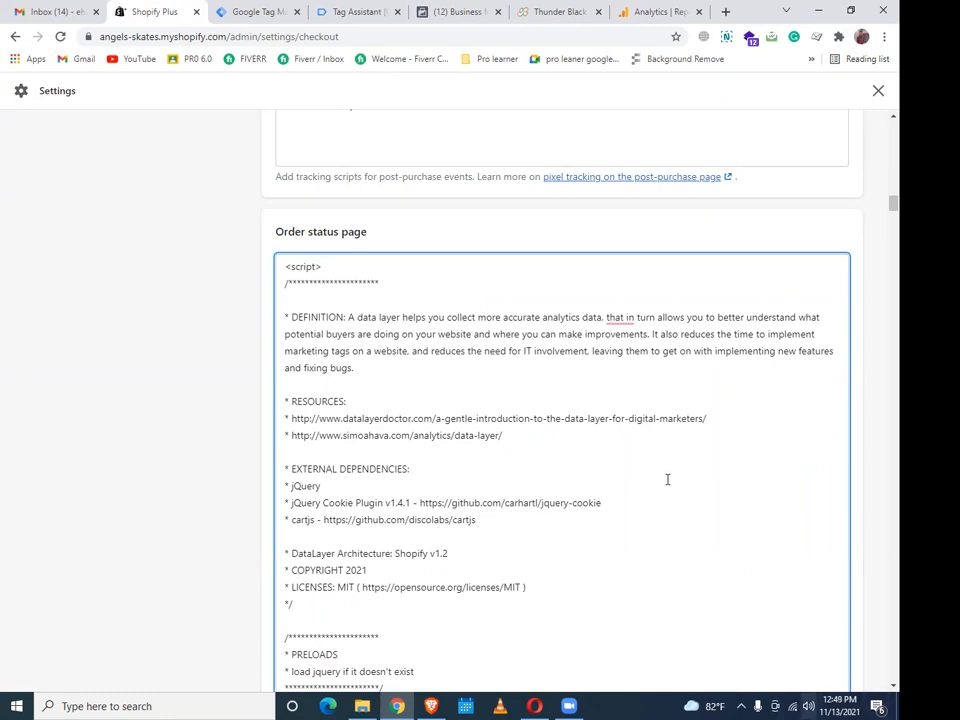
scroll(748, 444, down, 1)
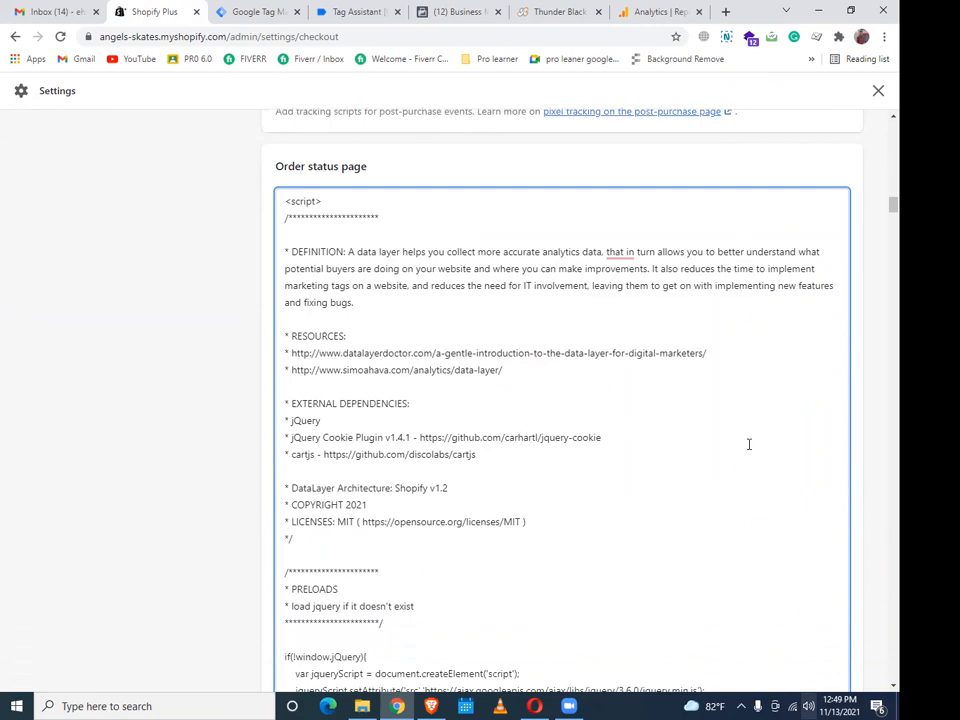
scroll(748, 444, down, 20)
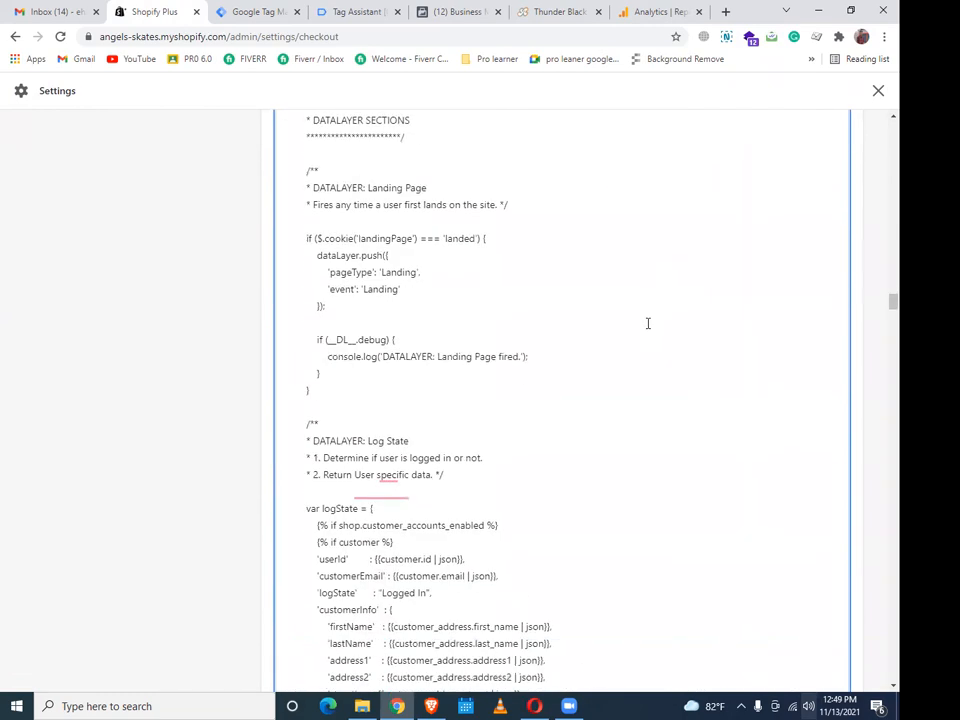
scroll(646, 323, down, 20)
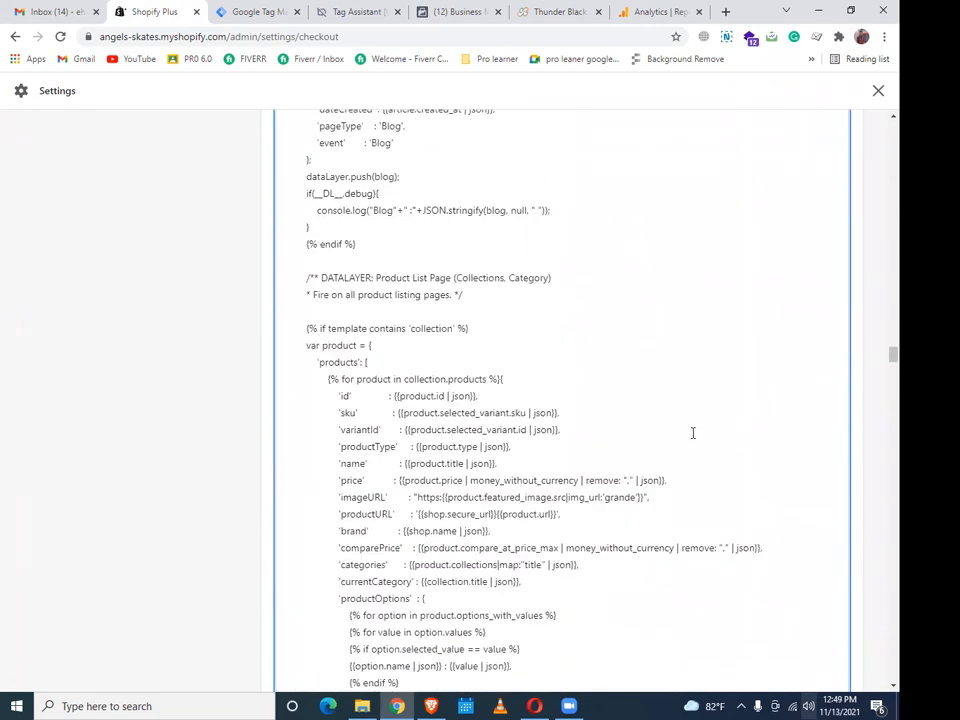
scroll(625, 385, down, 12)
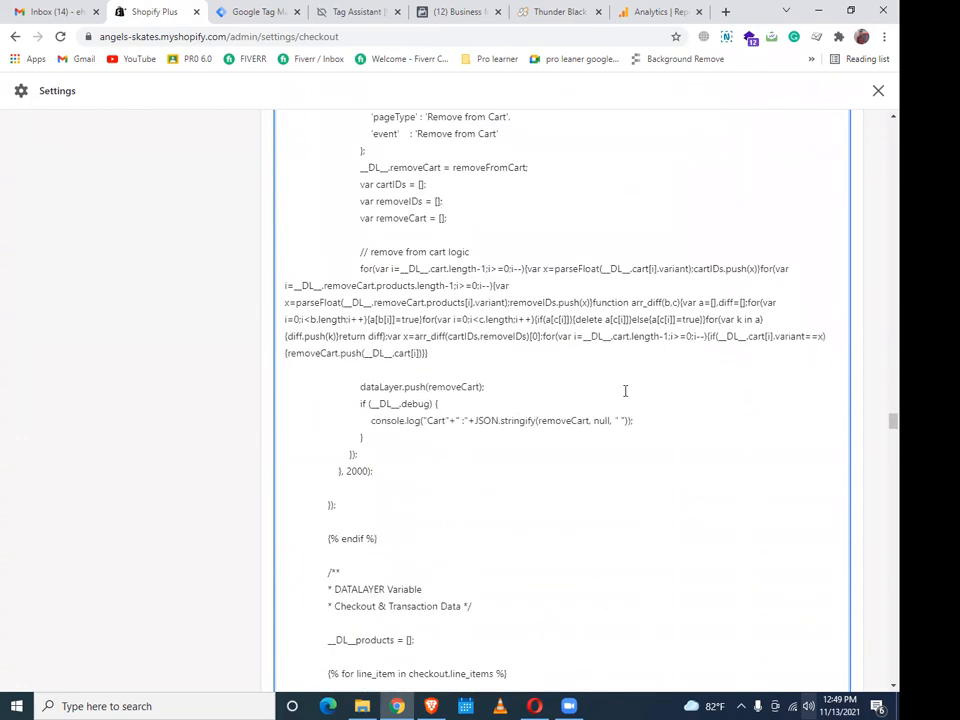
scroll(625, 390, down, 20)
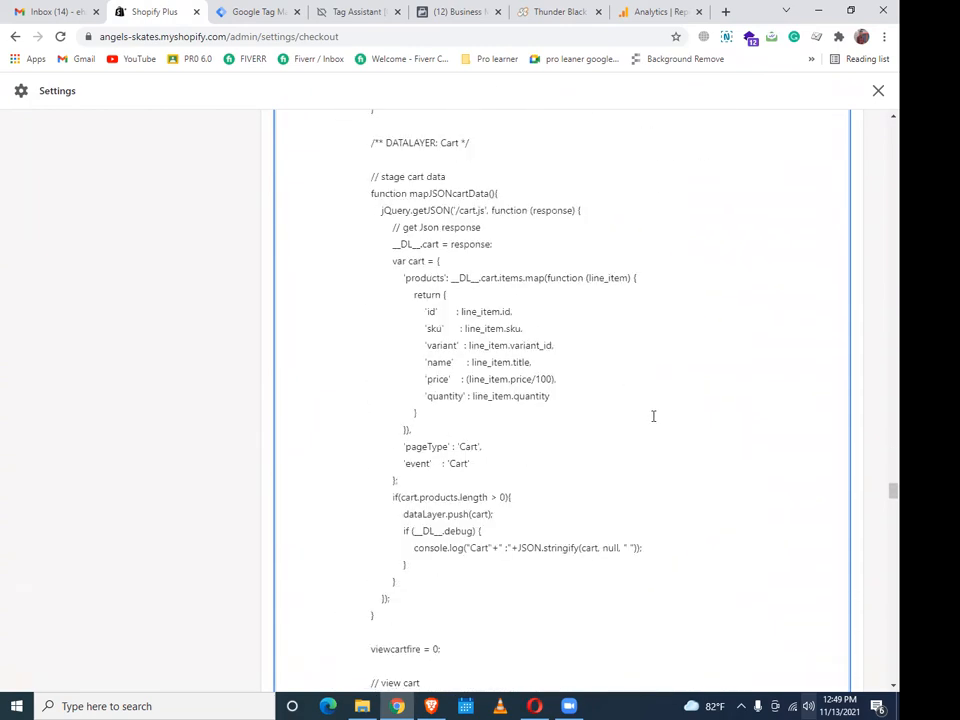
scroll(686, 423, down, 20)
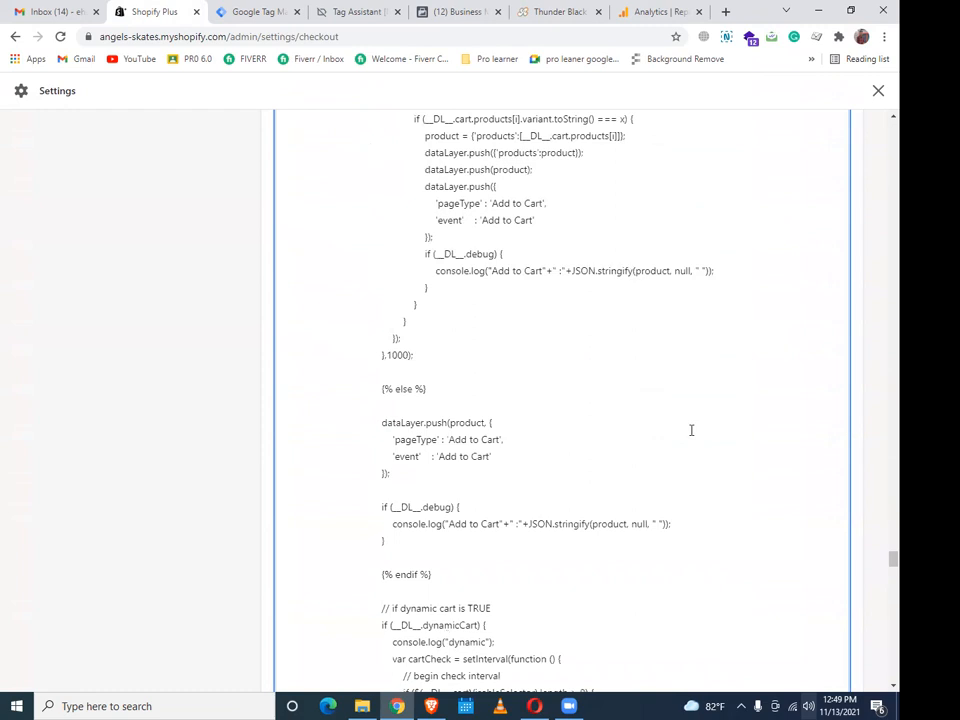
scroll(690, 430, down, 20)
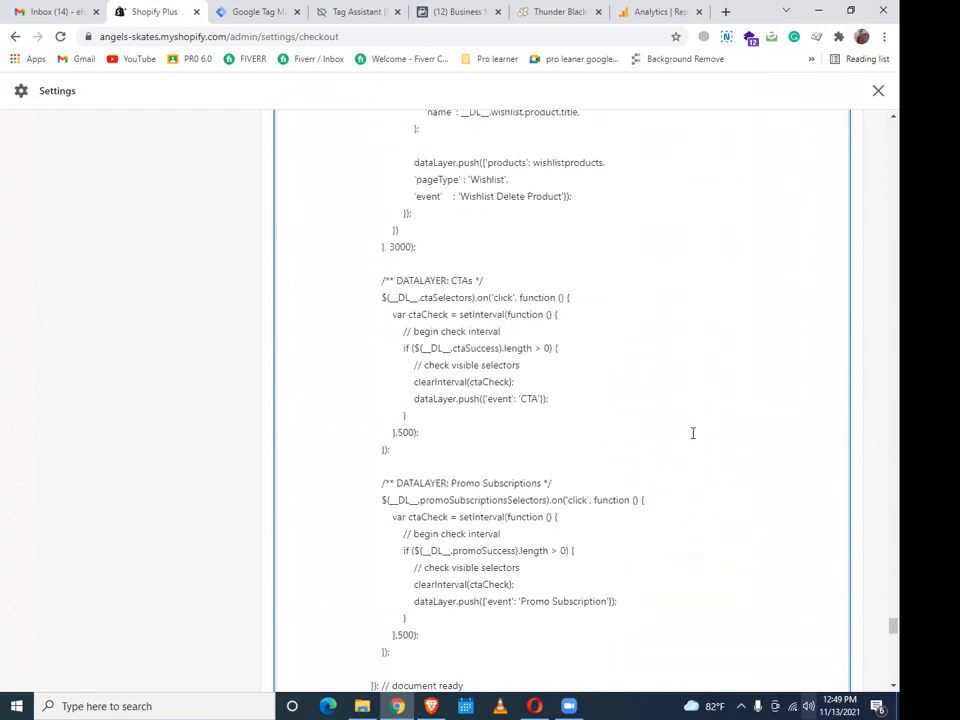
scroll(696, 436, down, 20)
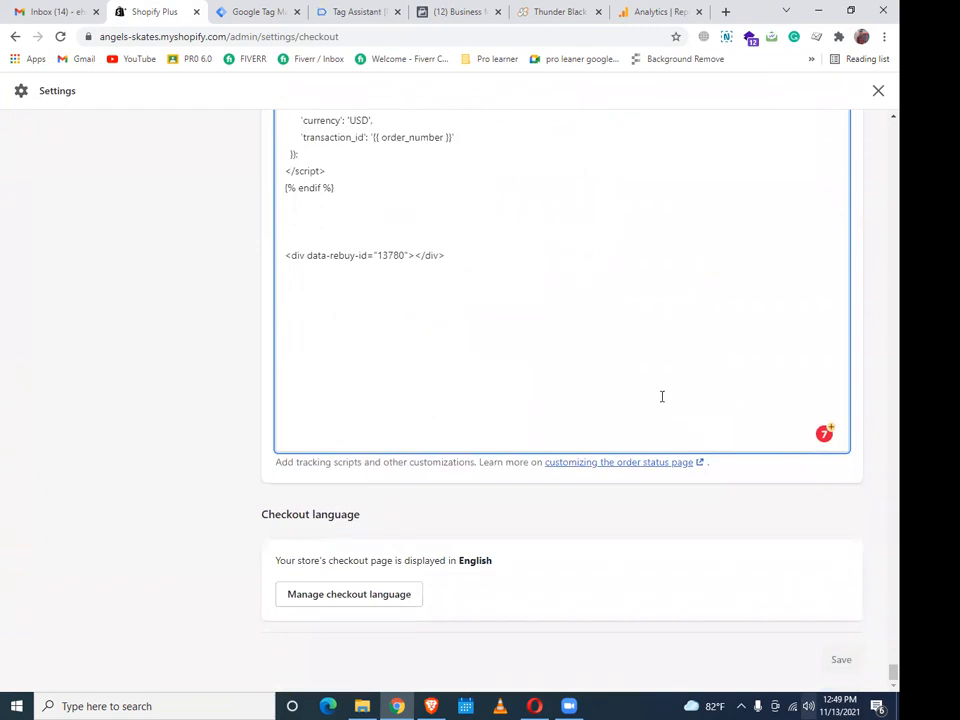
scroll(664, 399, up, 3)
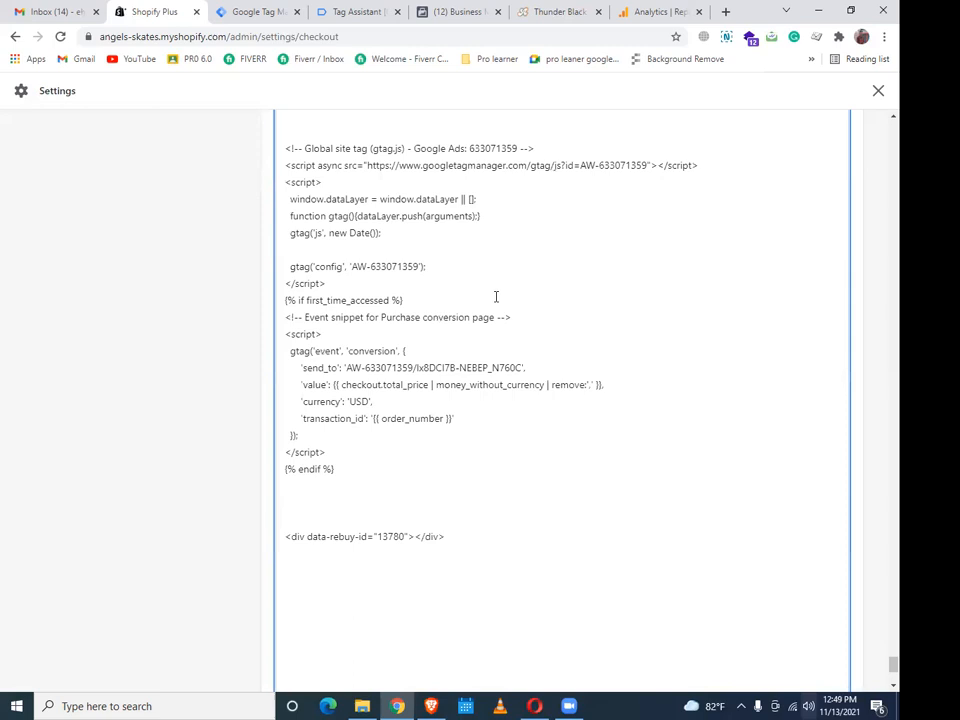
scroll(541, 270, up, 1)
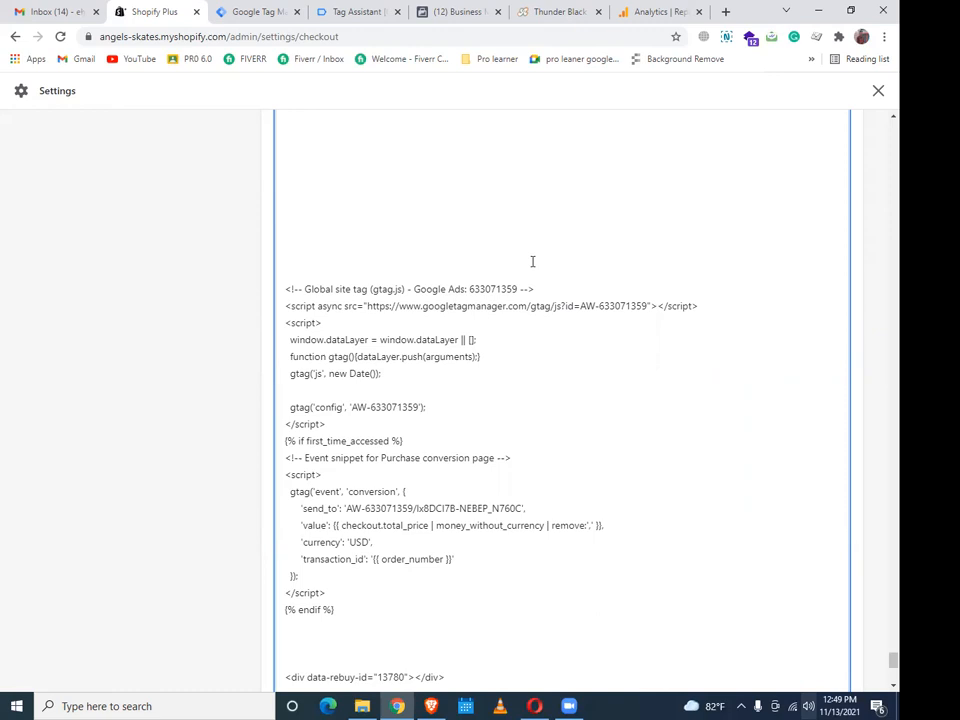
scroll(532, 261, down, 1)
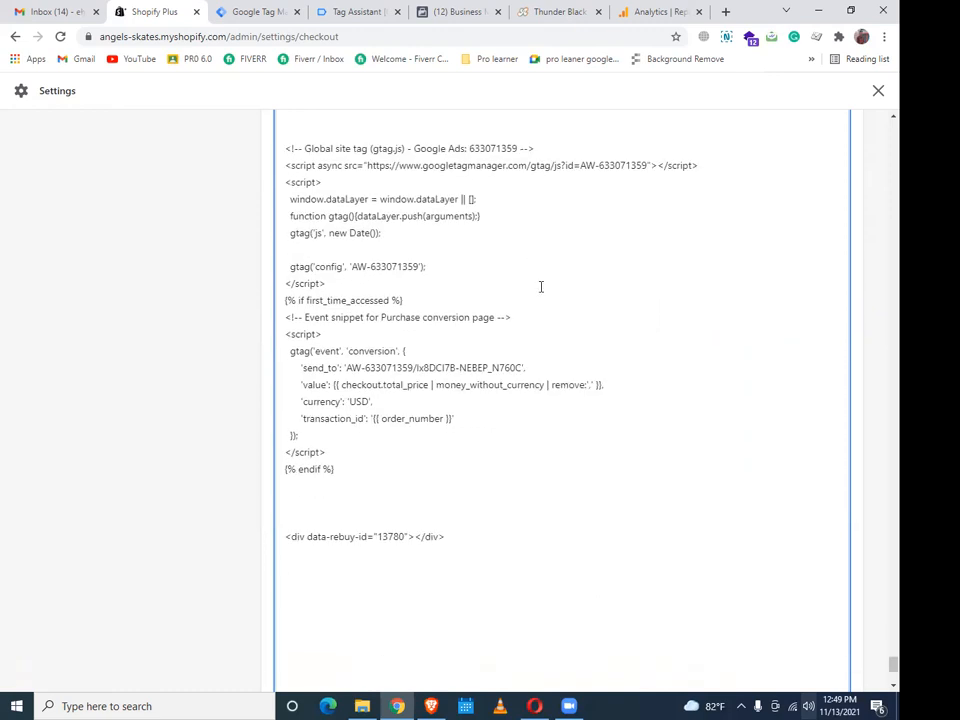
scroll(541, 287, up, 3)
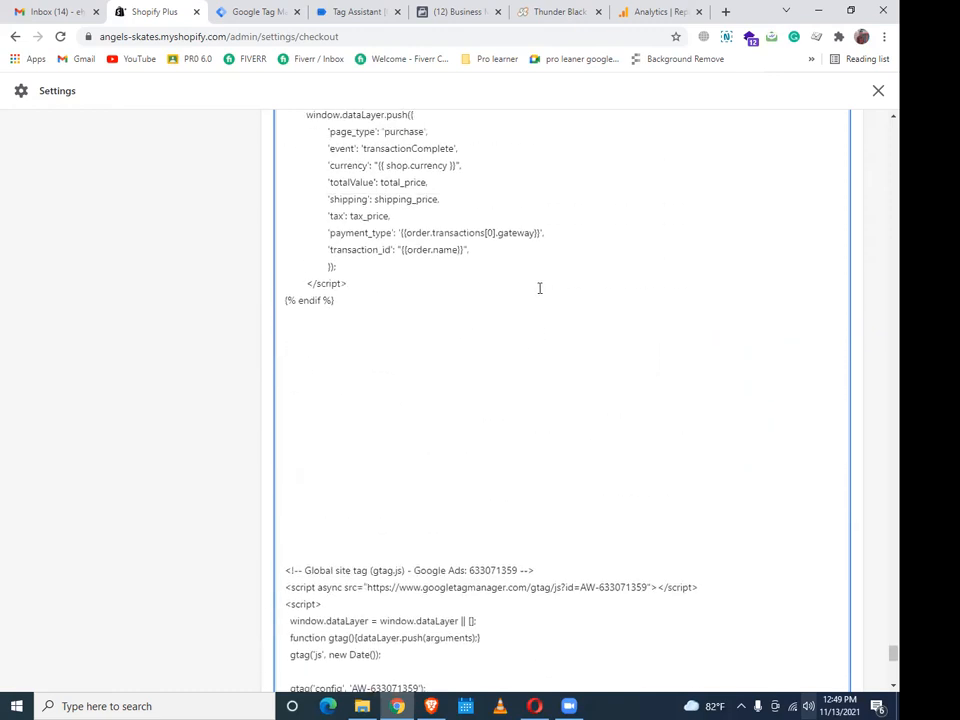
scroll(536, 289, up, 3)
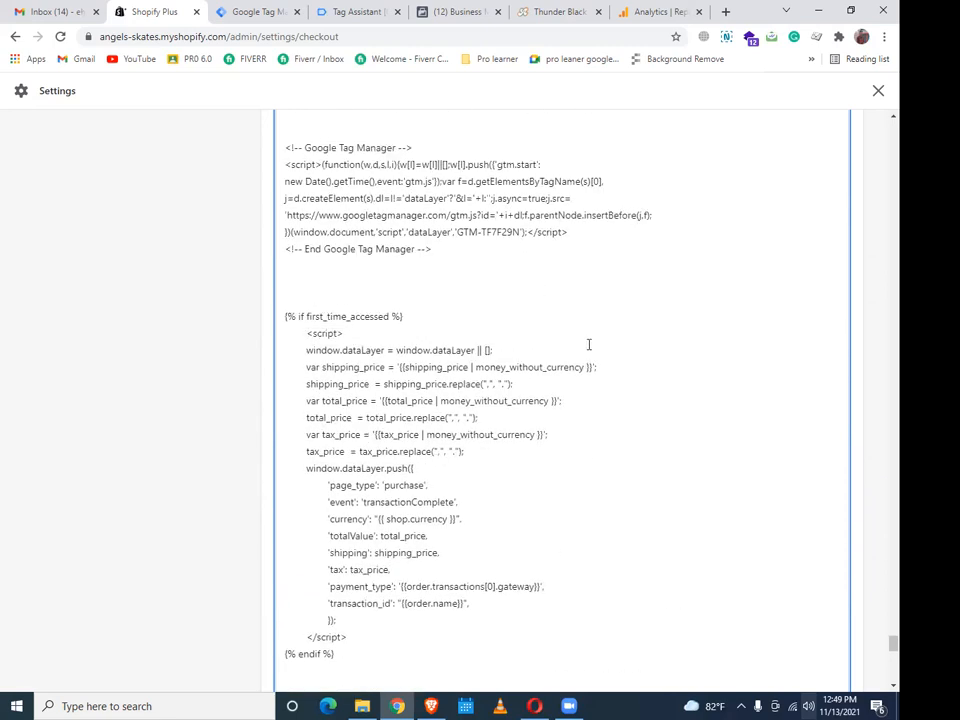
scroll(589, 344, up, 1)
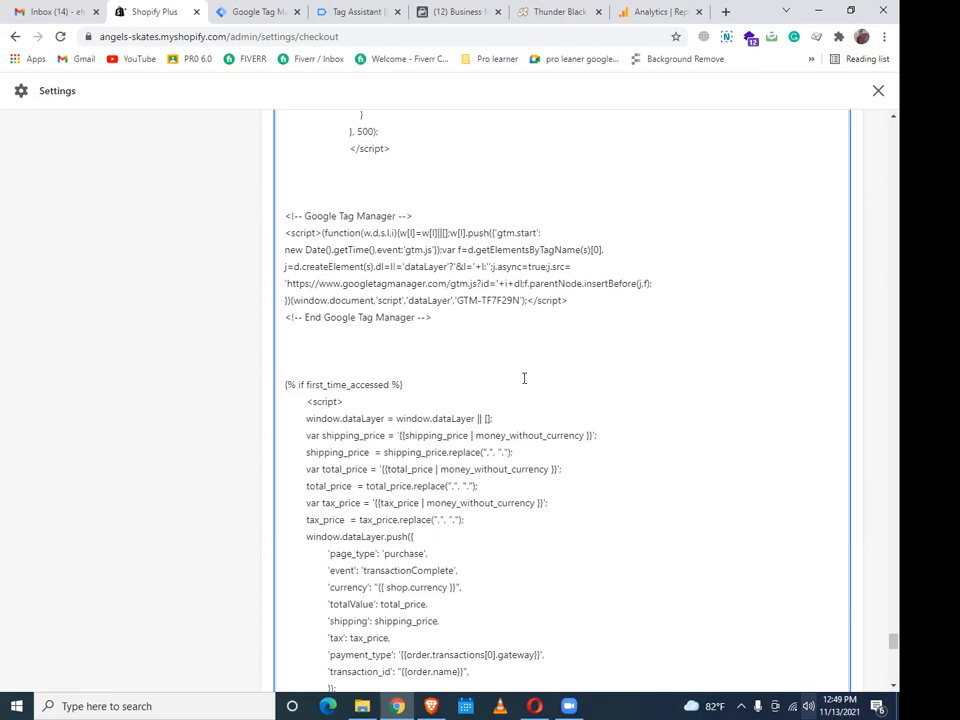
scroll(523, 380, down, 1)
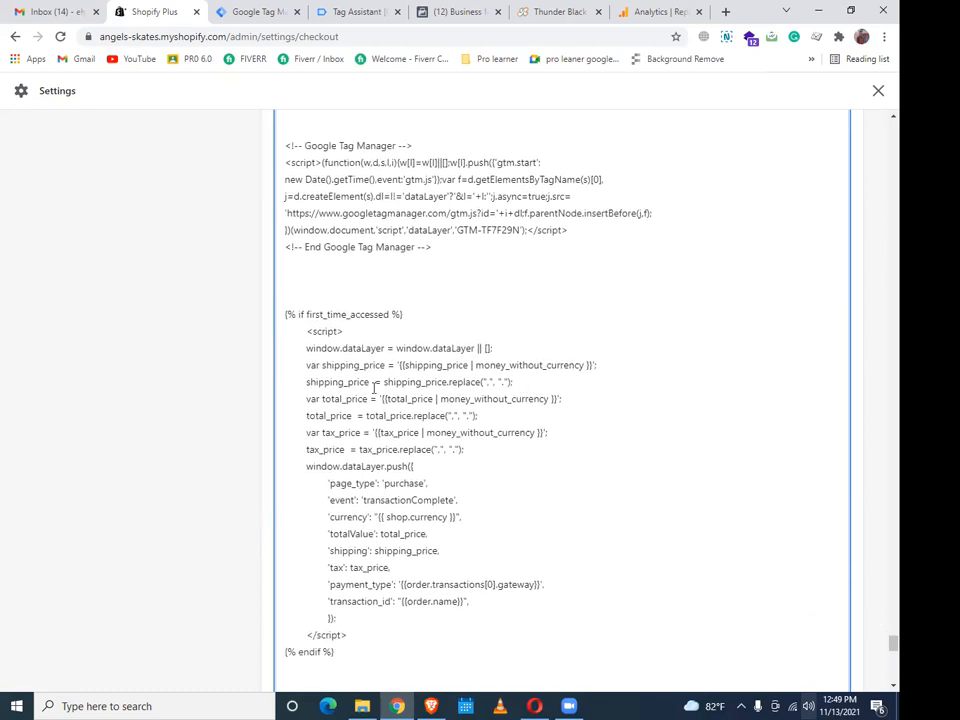
scroll(574, 435, up, 10)
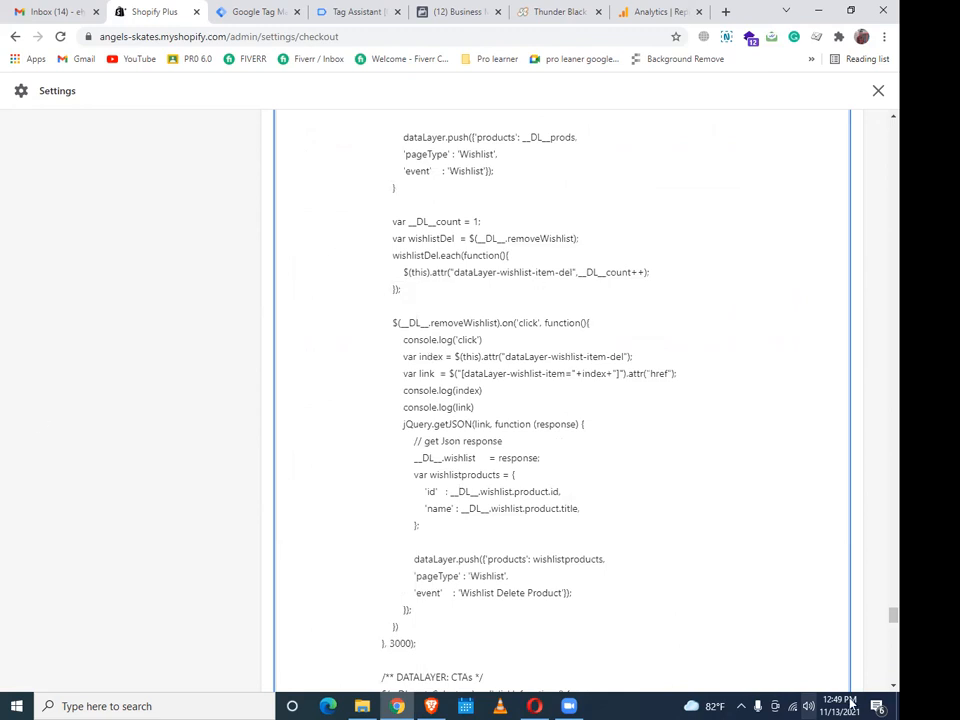
click(45, 90)
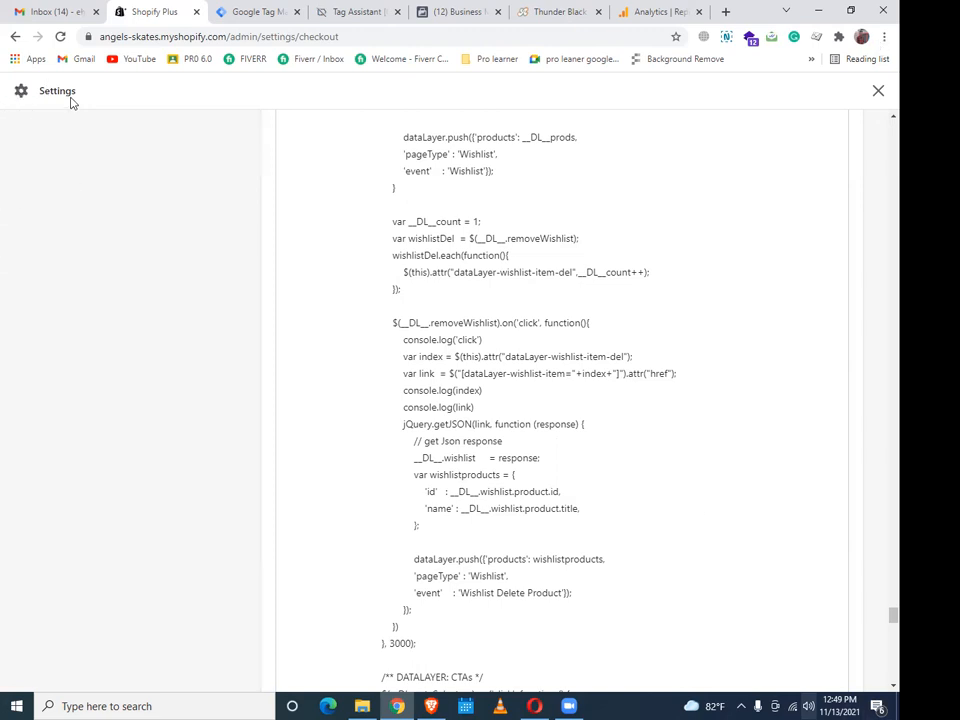
drag(53, 97, 60, 92)
scroll(628, 347, up, 15)
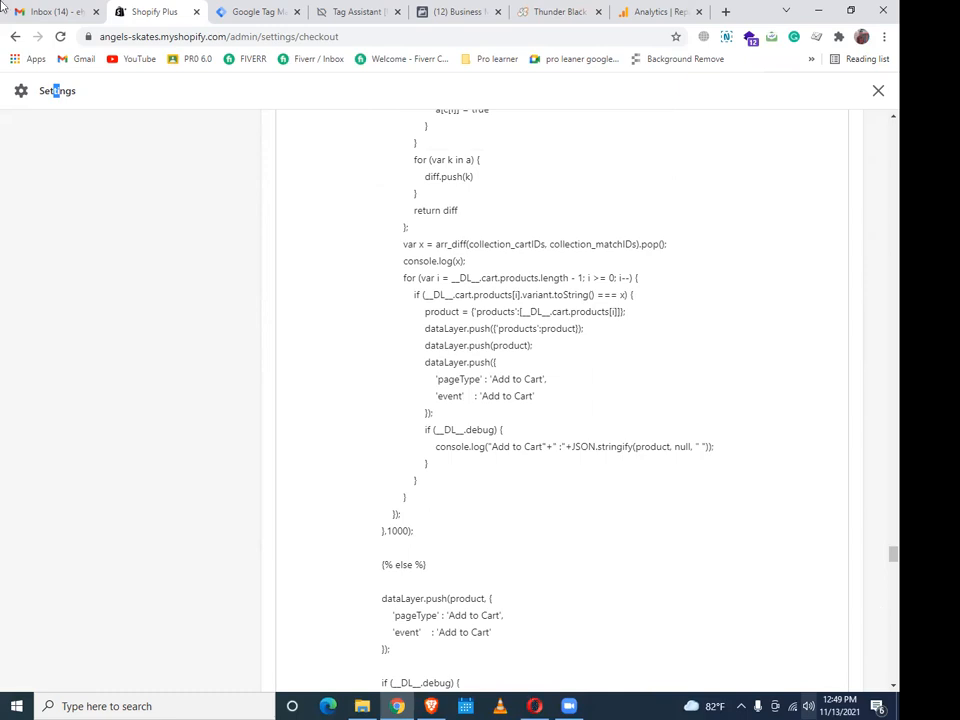
scroll(56, 90, up, 5)
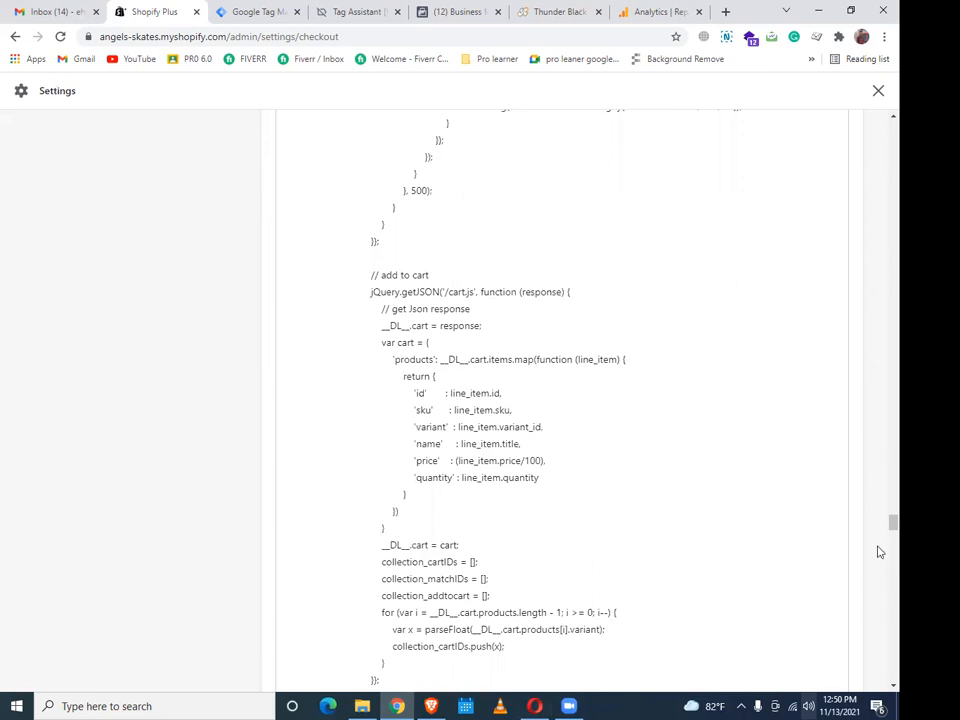
scroll(871, 423, up, 20)
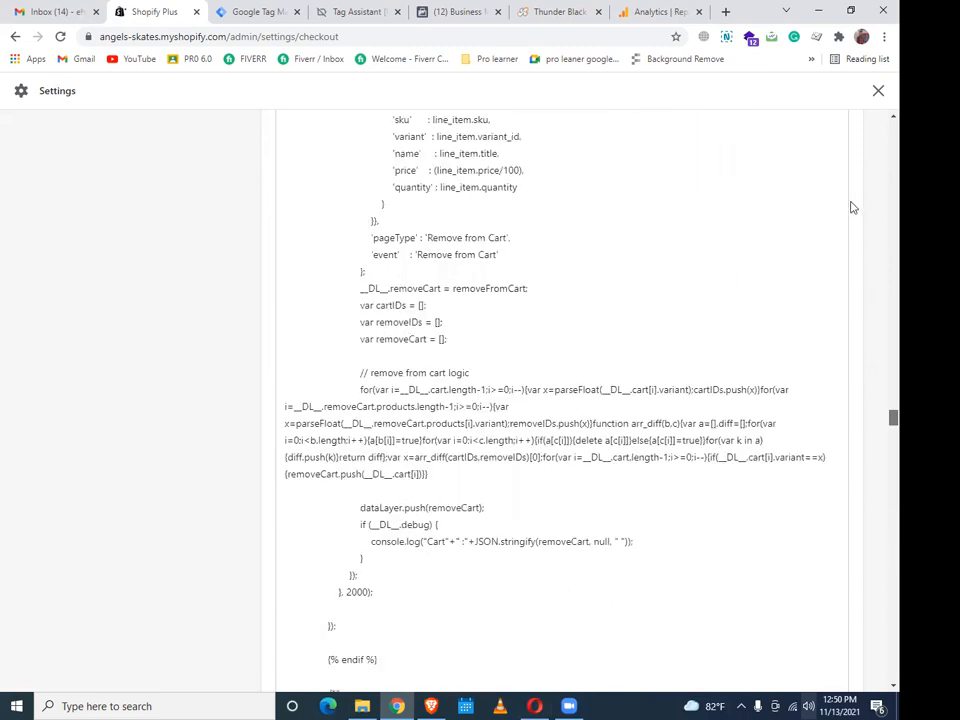
scroll(879, 230, up, 10)
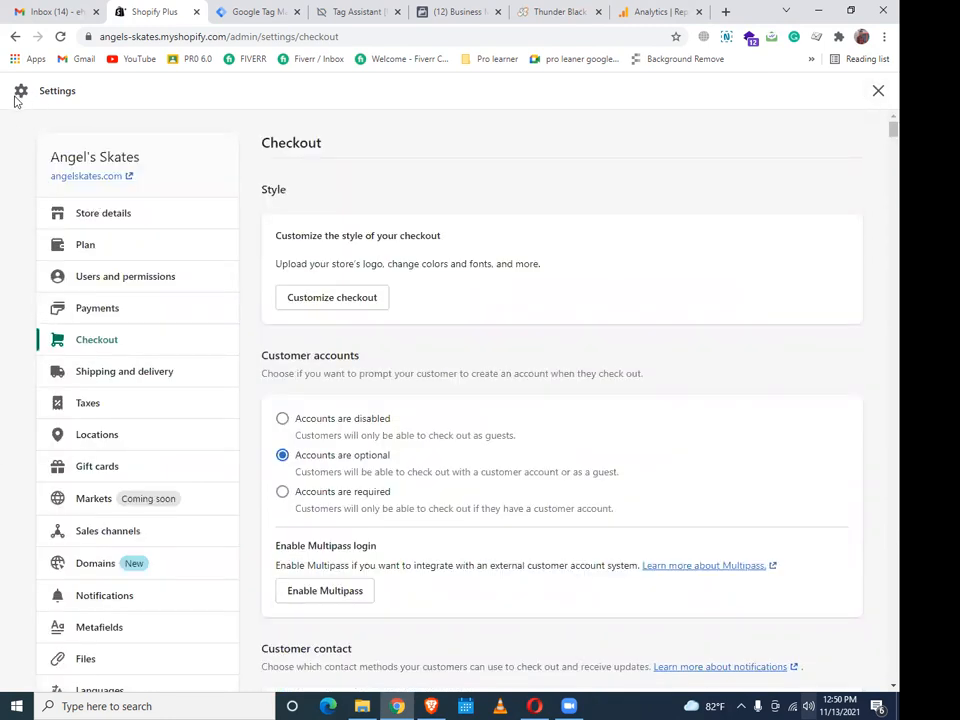
Move back and forth through browser history from the Store details settings page
right_click(13, 38)
click(13, 38)
scroll(200, 420, down, 5)
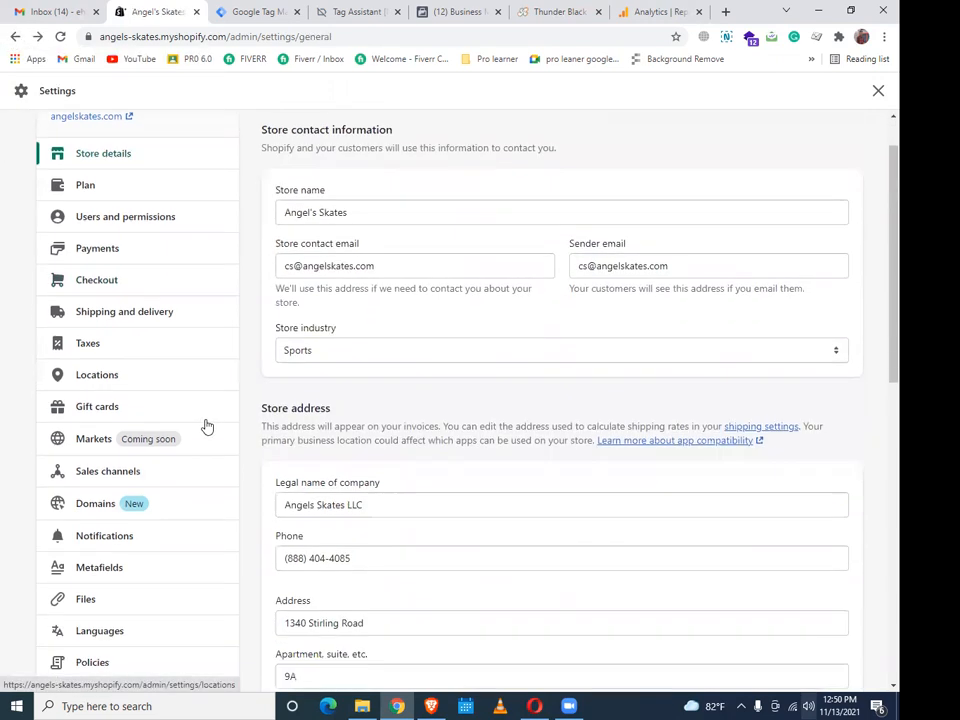
scroll(205, 431, up, 5)
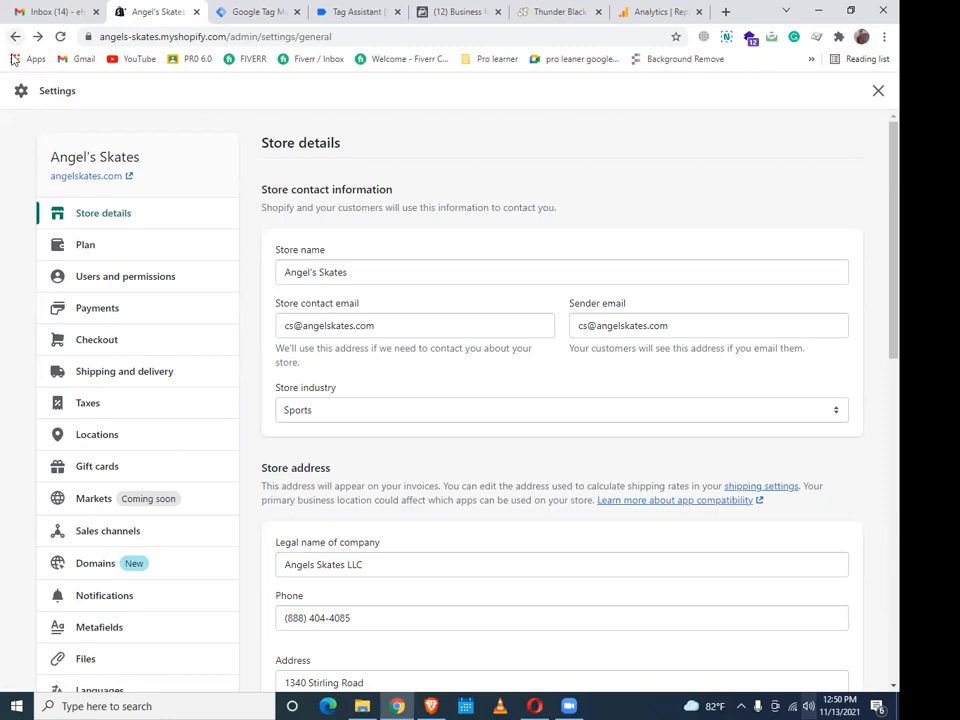
click(15, 36)
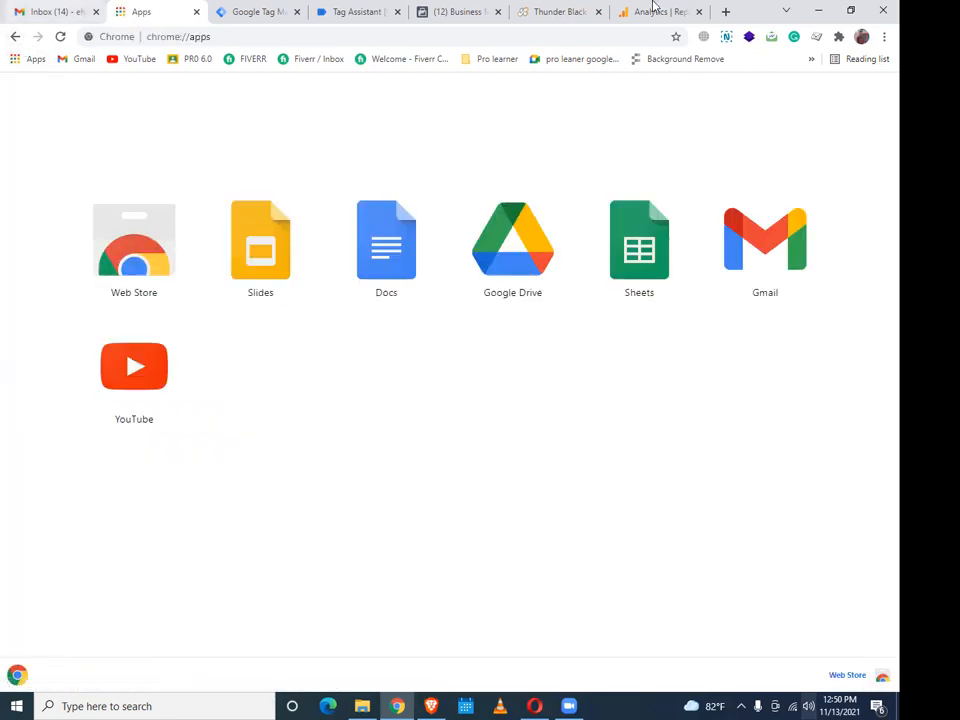
click(15, 36)
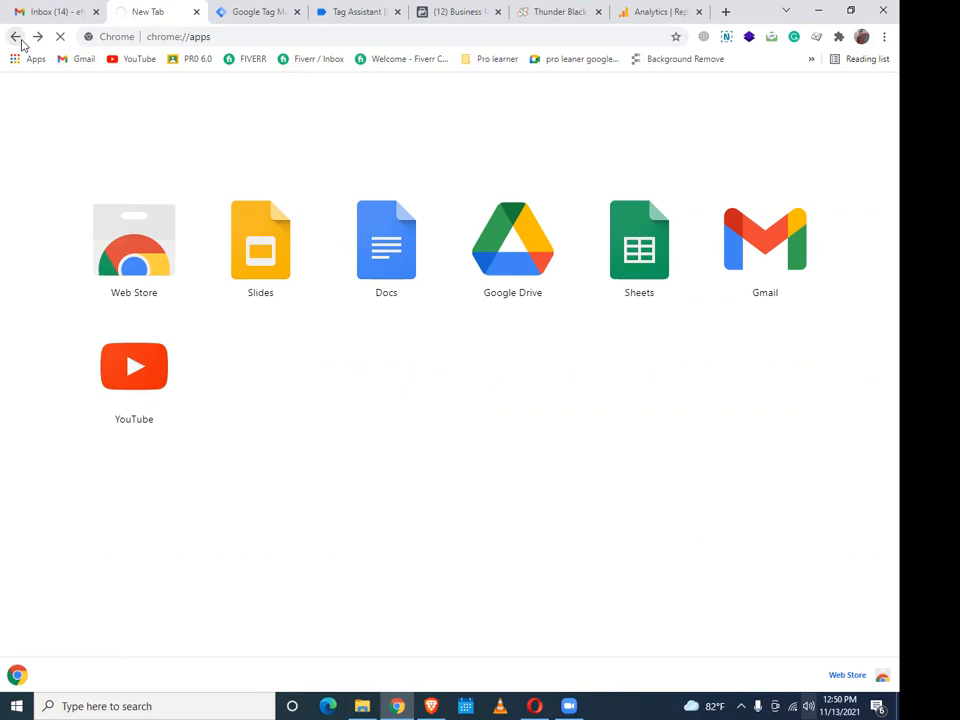
click(250, 39)
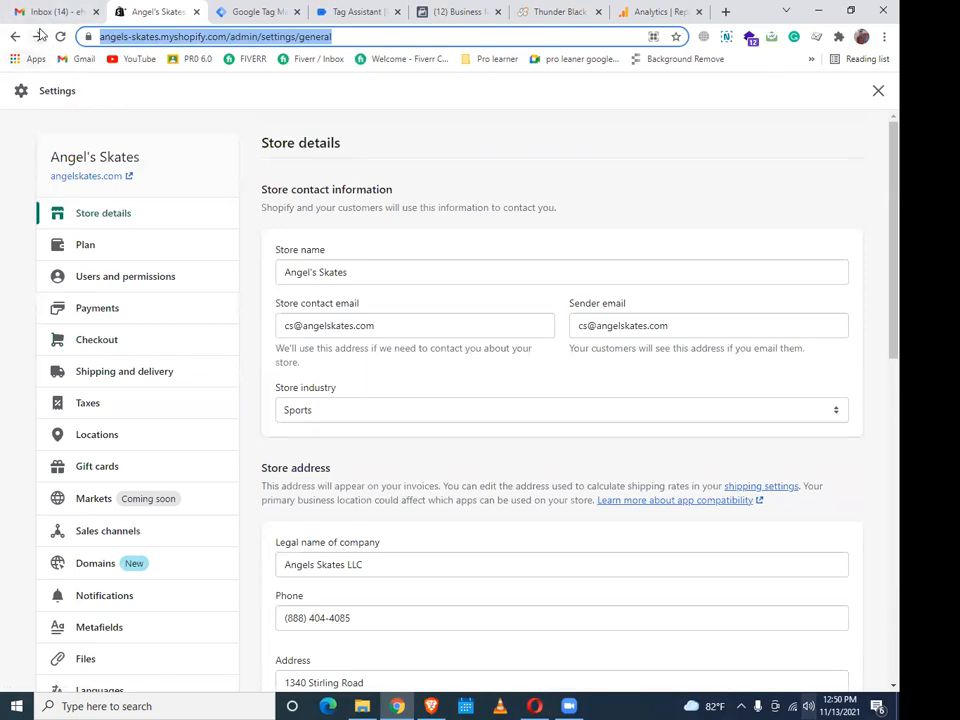
click(37, 36)
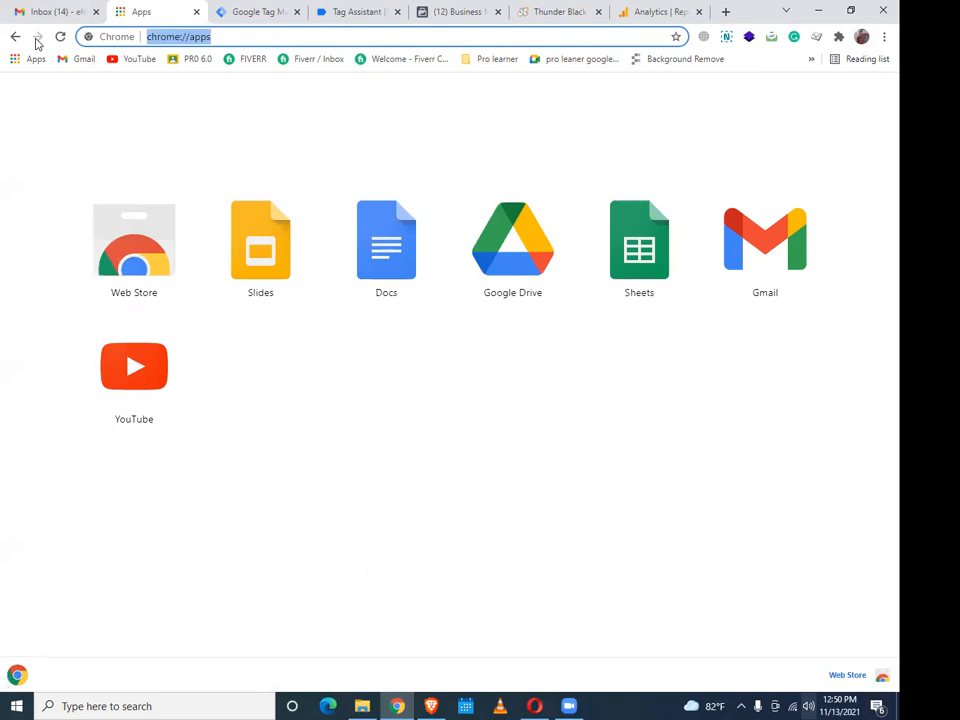
click(15, 37)
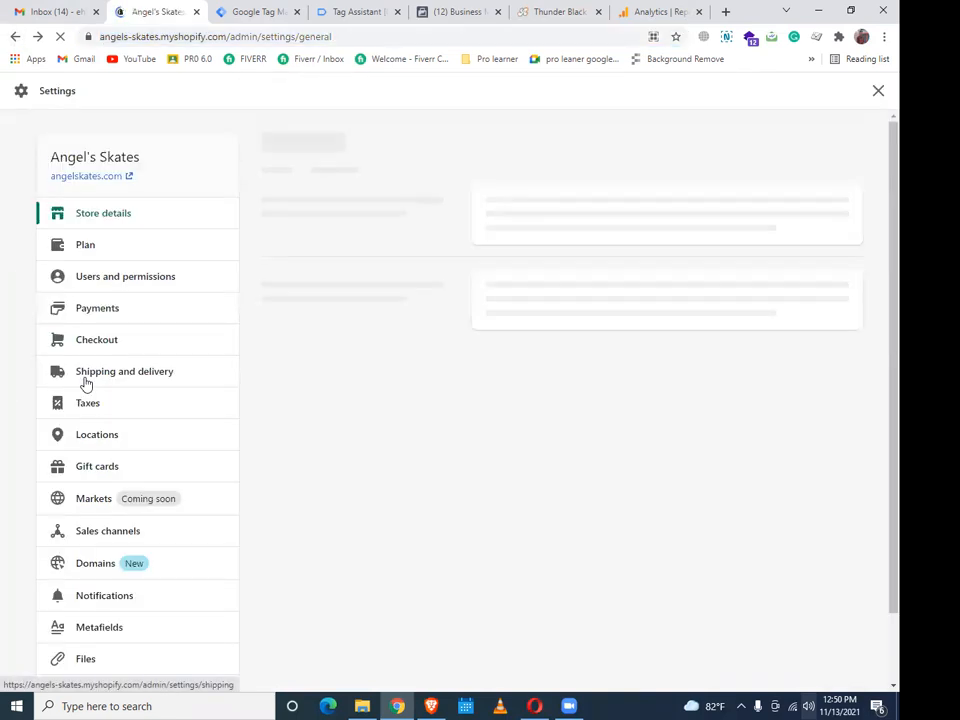
Return to the admin home and open Online Store Themes, showing live theme Streamline 2.0
click(86, 375)
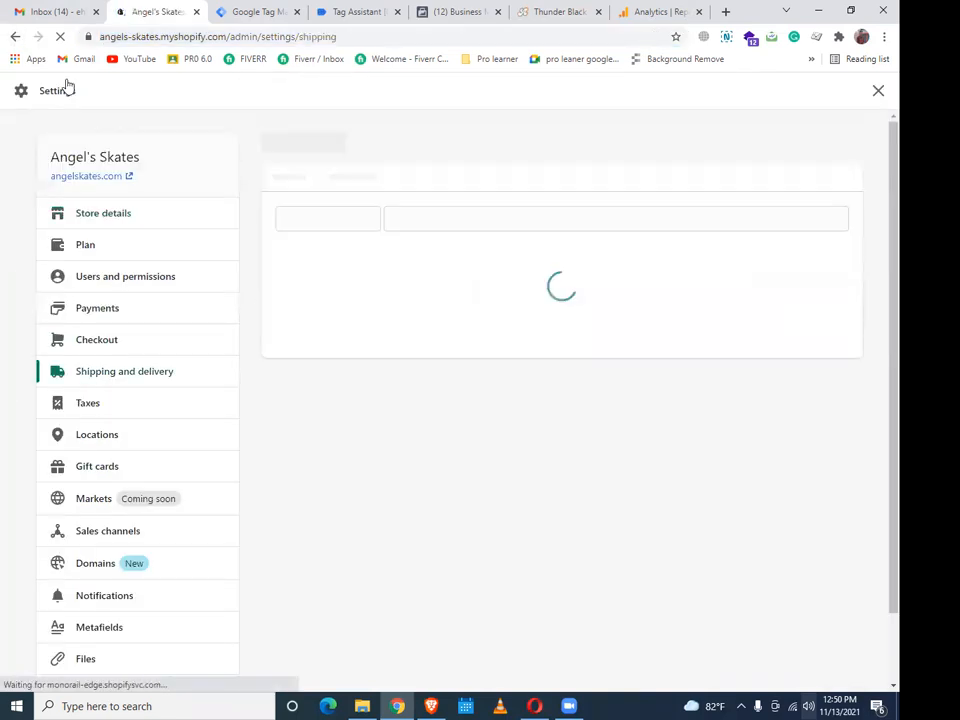
click(16, 37)
click(16, 37)
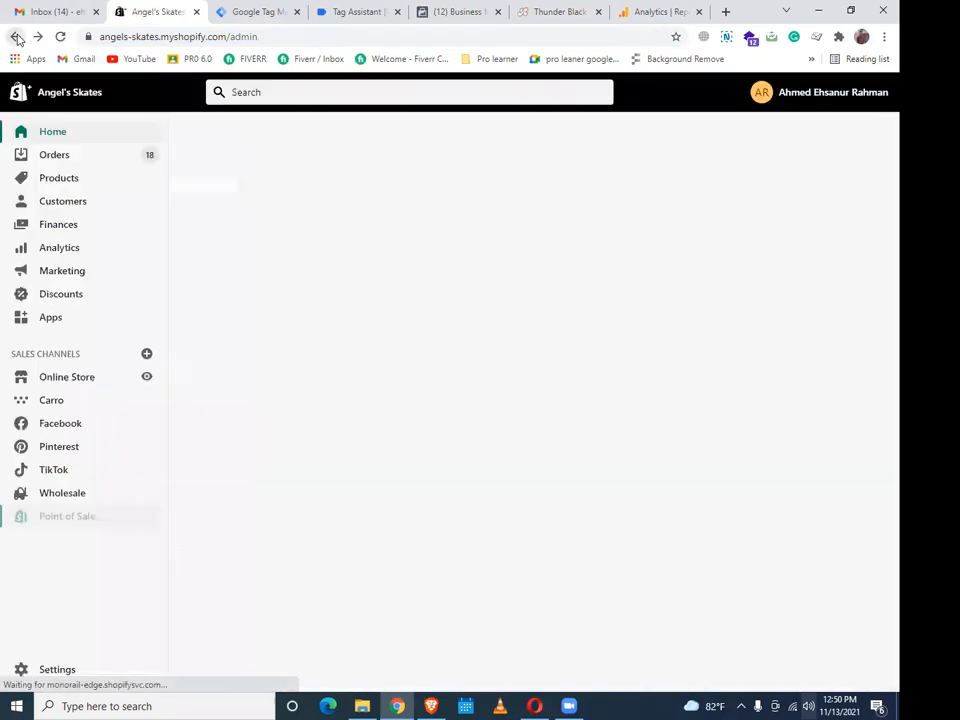
click(86, 377)
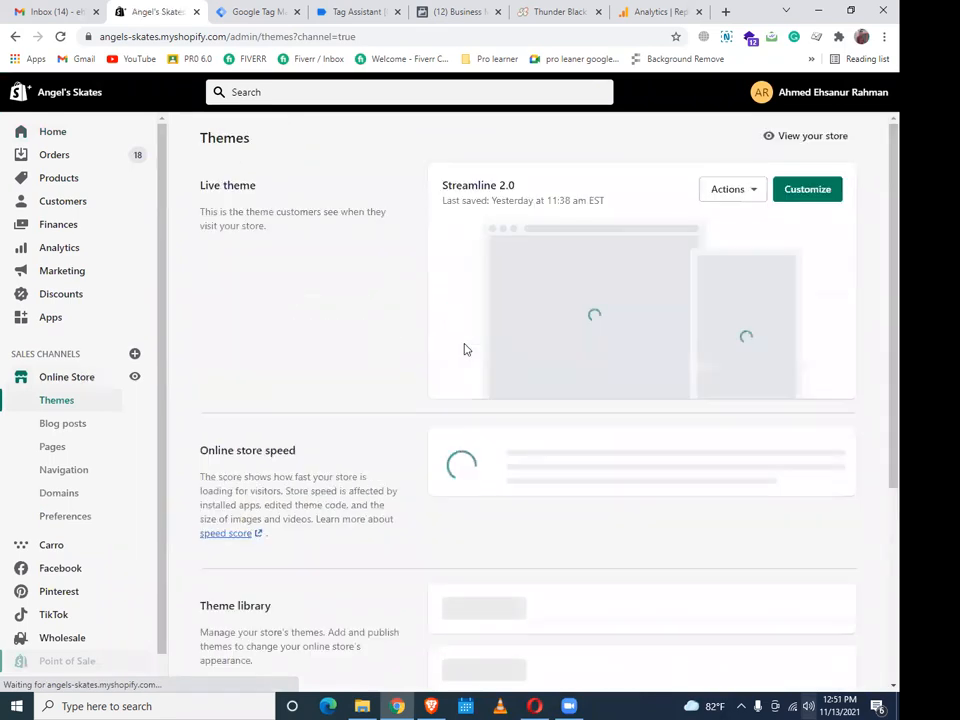
Open Edit code for live Streamline 2.0 and view theme.liquid with the GTM-TF7F29N snippet
click(756, 193)
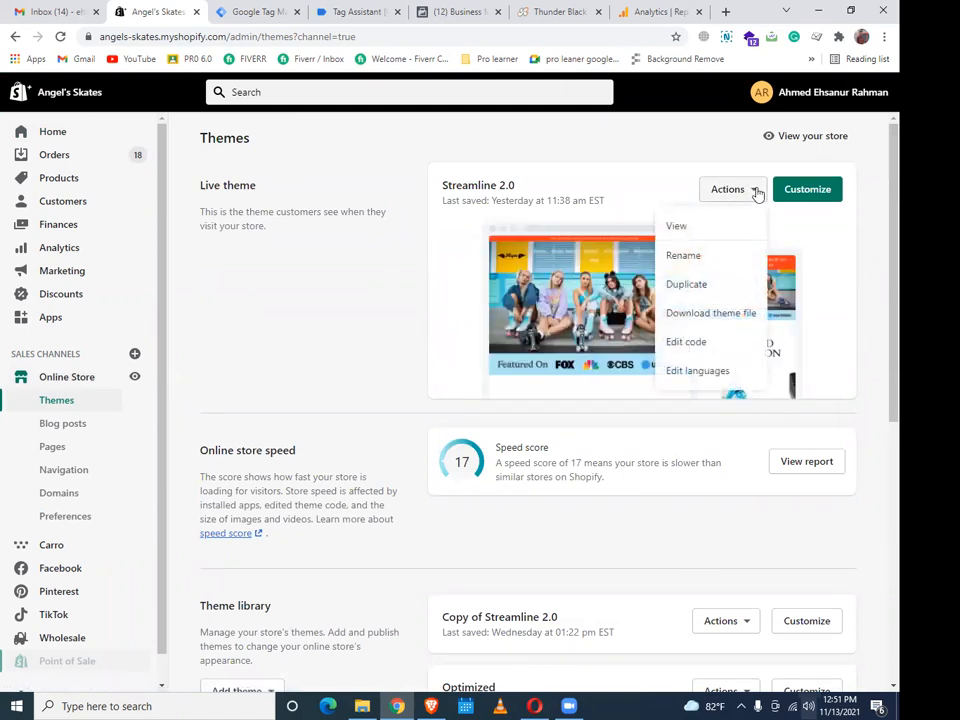
click(692, 340)
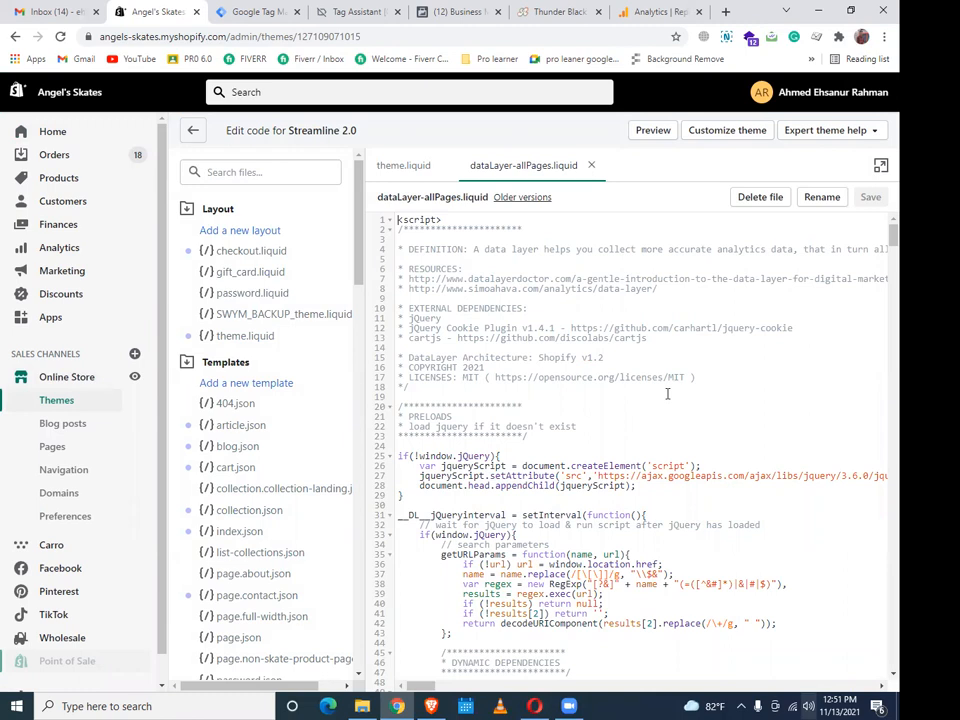
scroll(667, 393, down, 5)
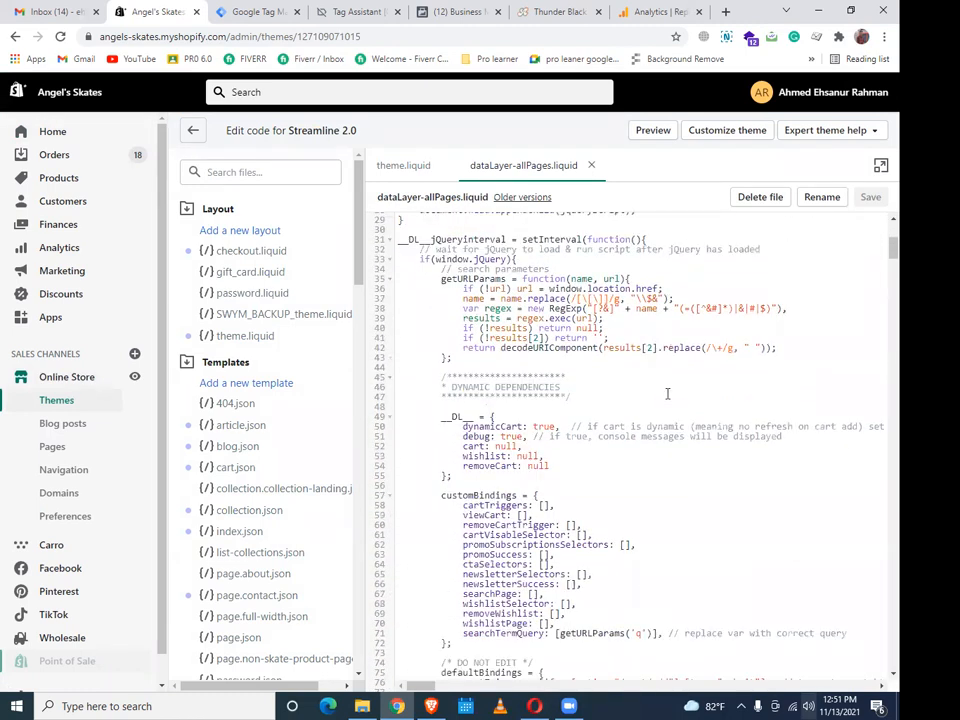
scroll(667, 393, down, 10)
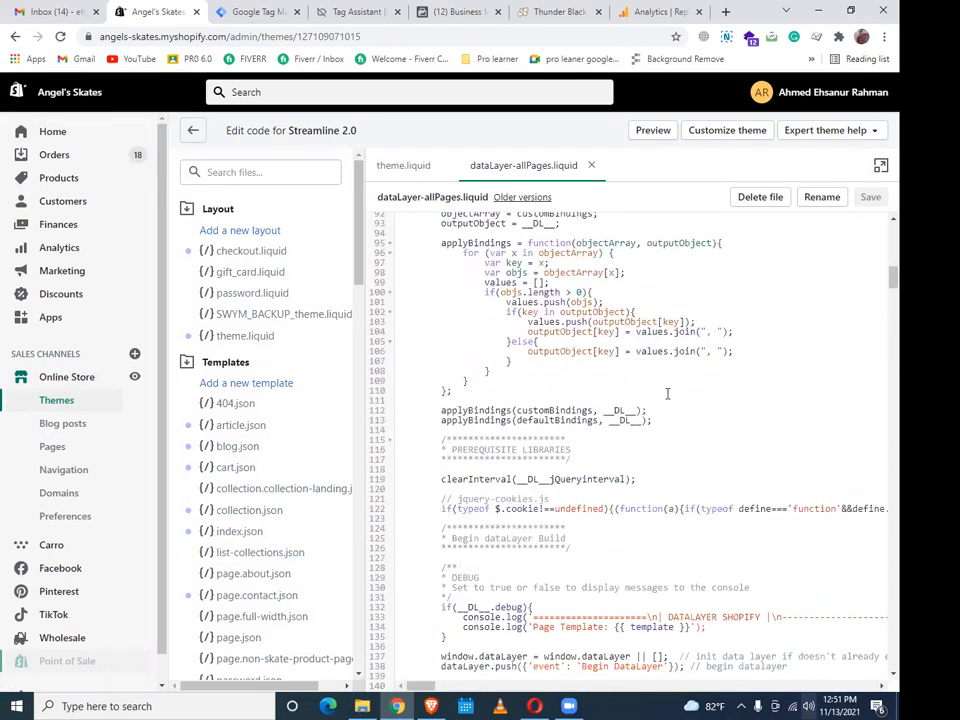
scroll(667, 393, down, 7)
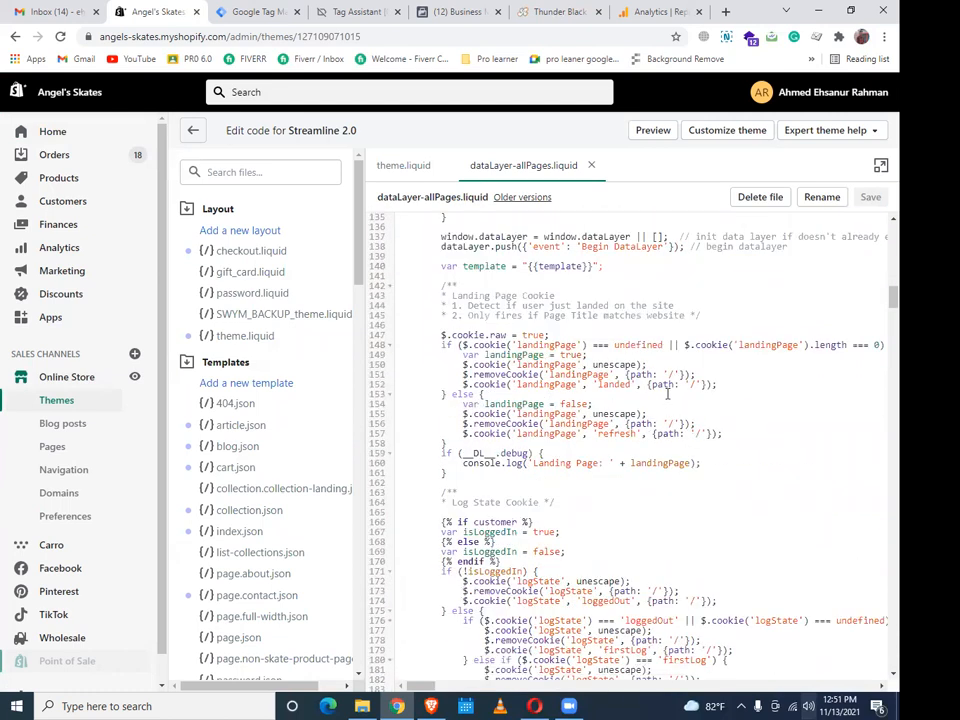
click(254, 336)
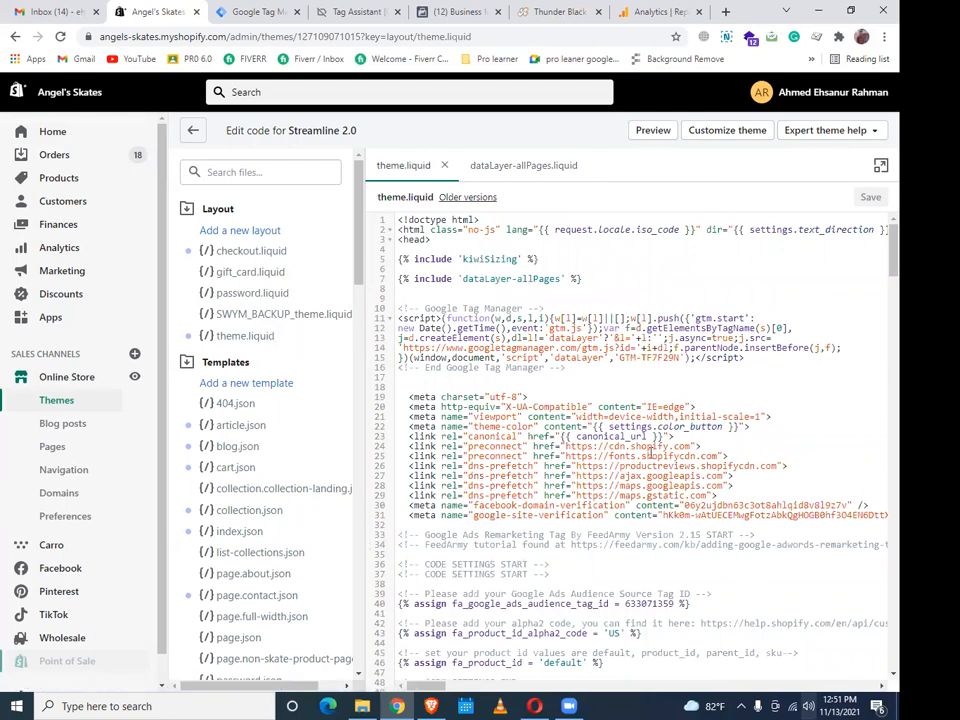
scroll(651, 453, down, 5)
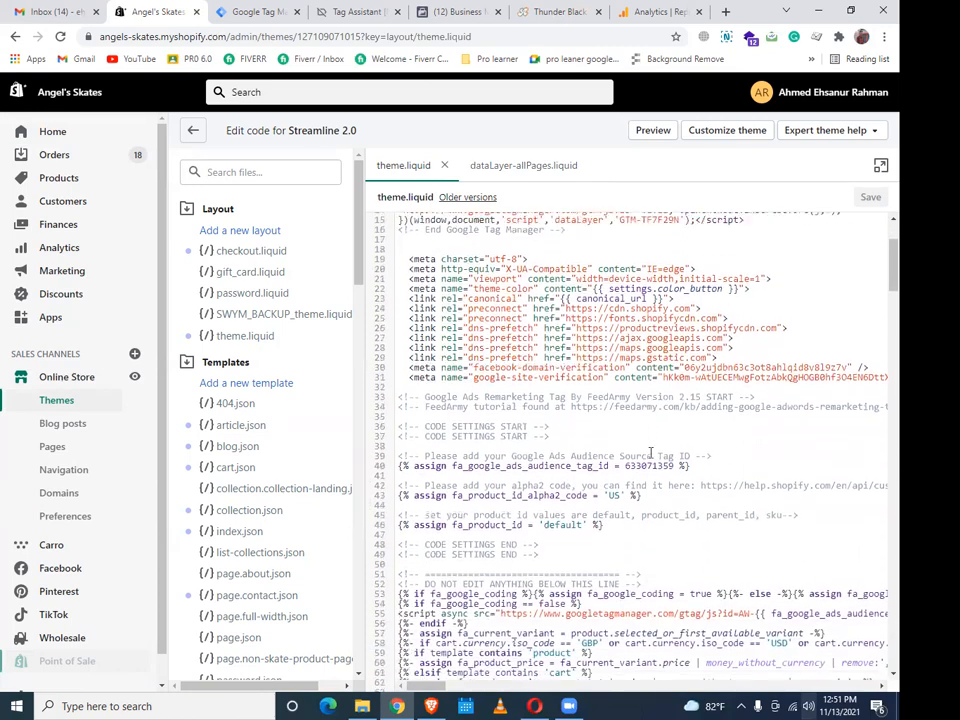
scroll(651, 453, down, 10)
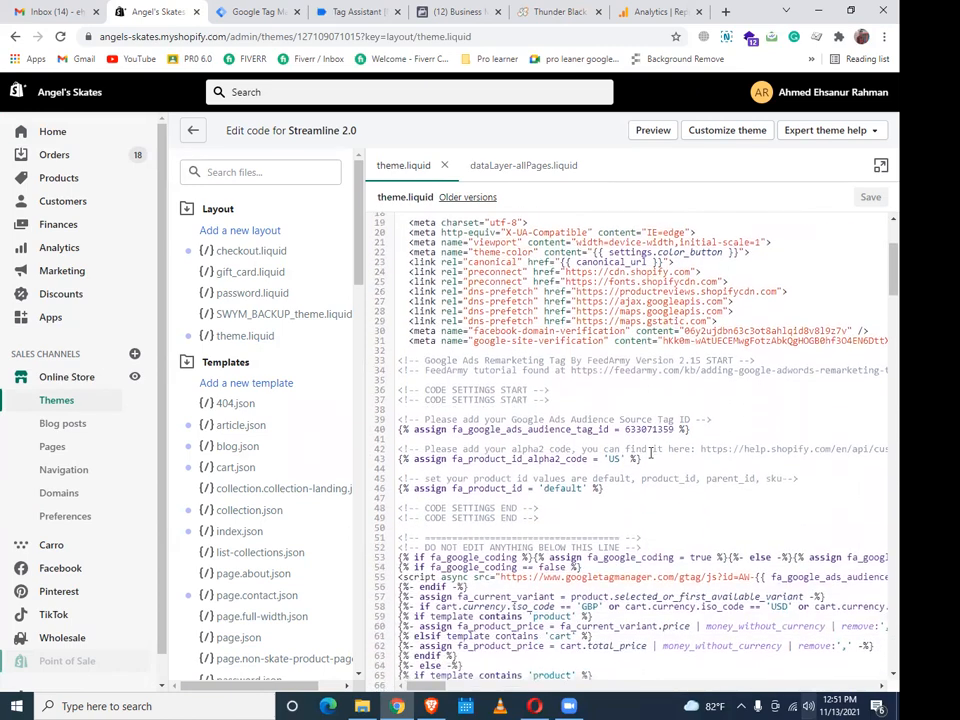
scroll(651, 453, down, 10)
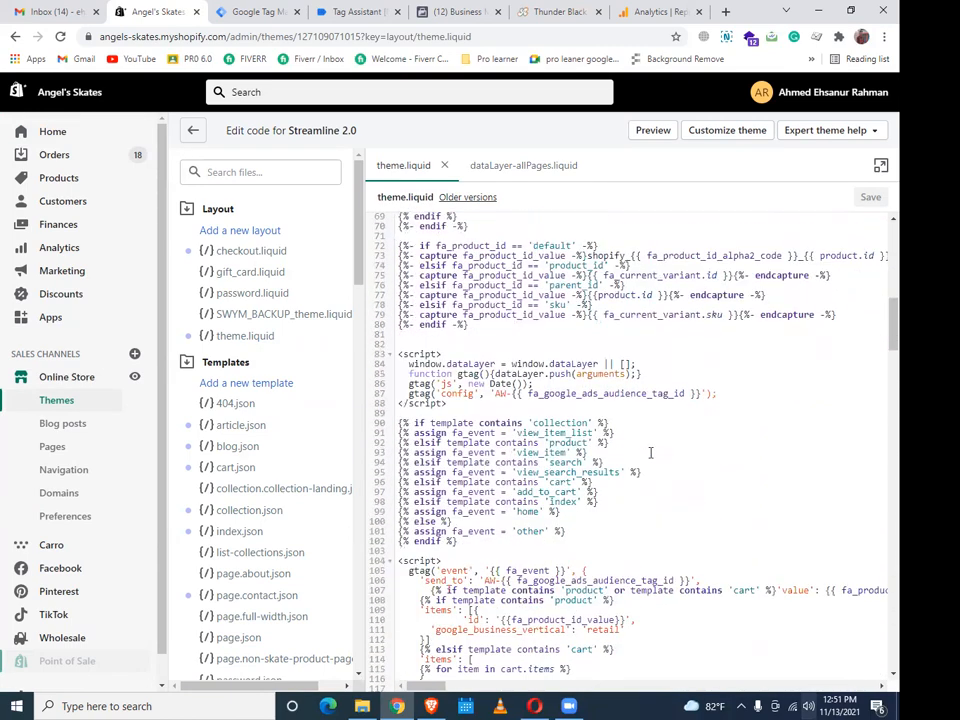
scroll(651, 453, down, 10)
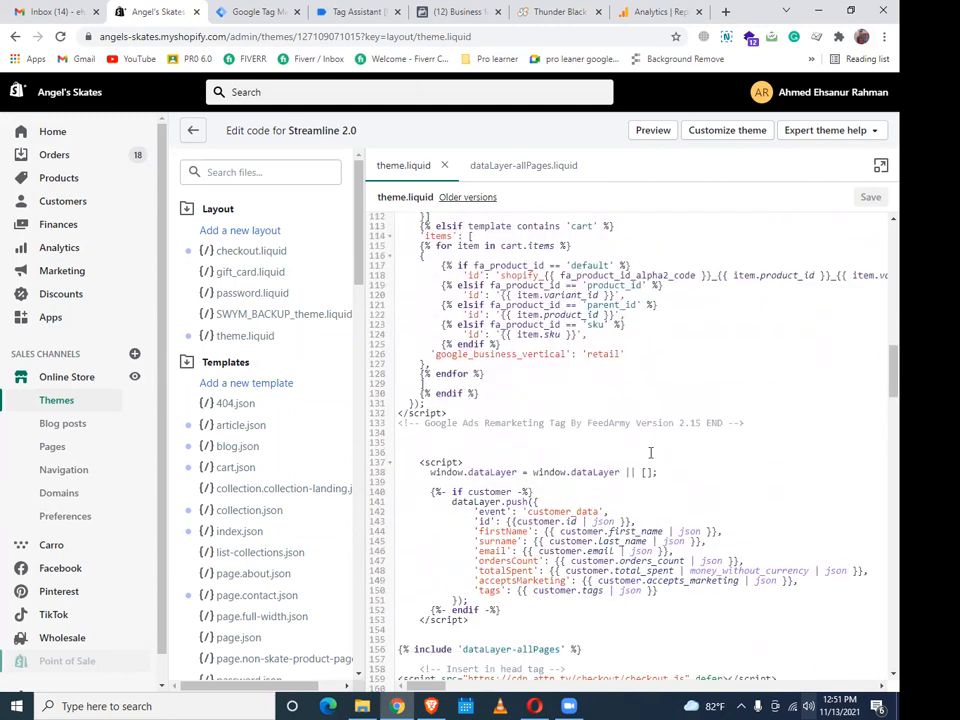
scroll(650, 453, down, 13)
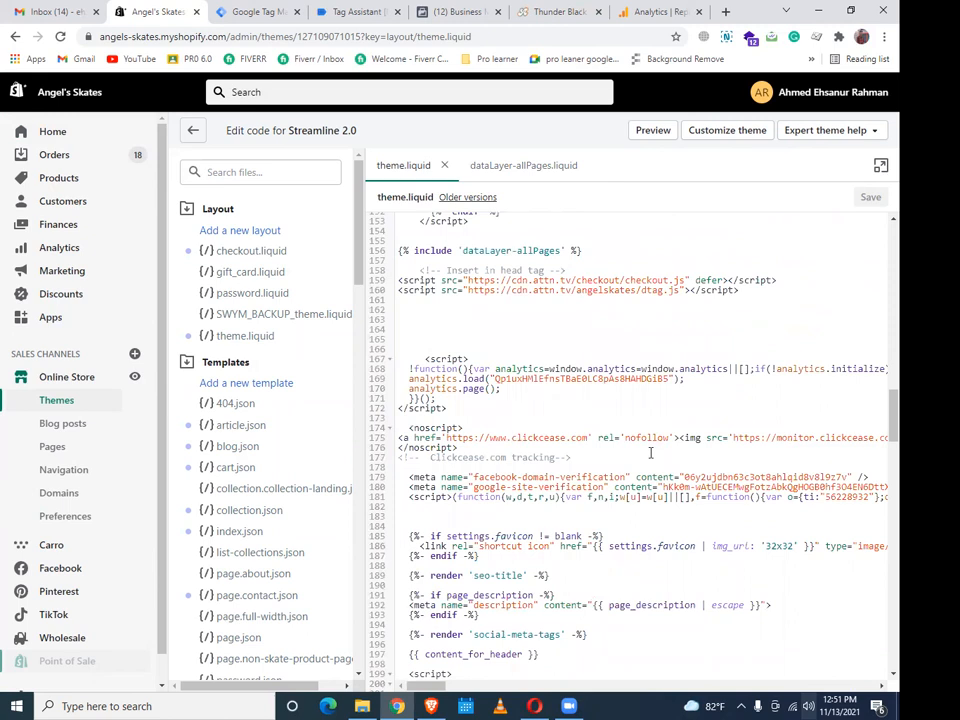
scroll(649, 453, down, 8)
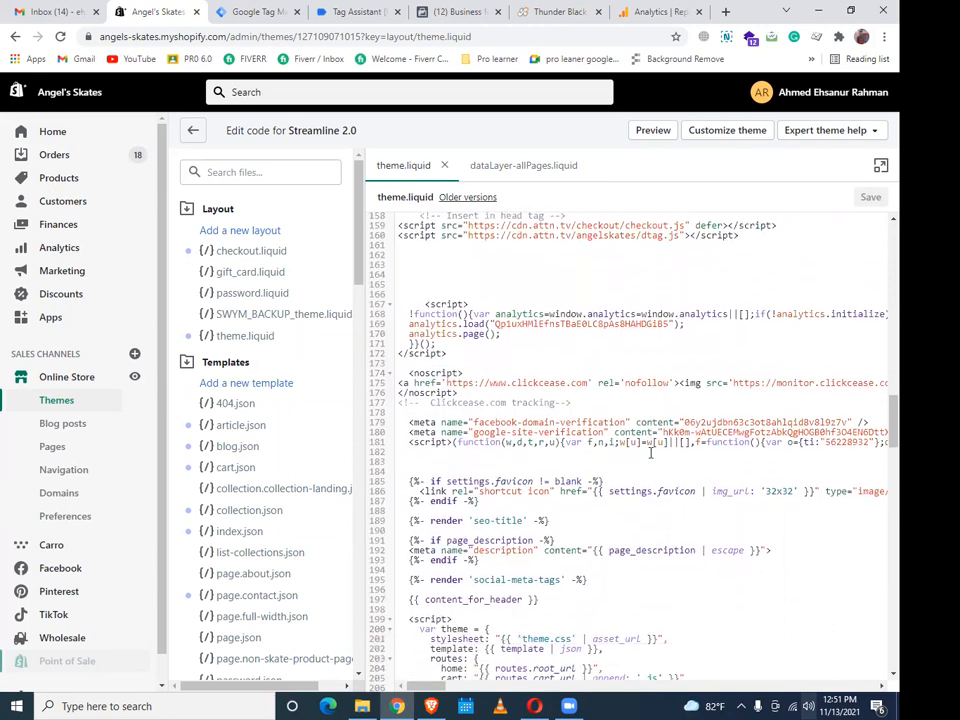
scroll(650, 453, down, 16)
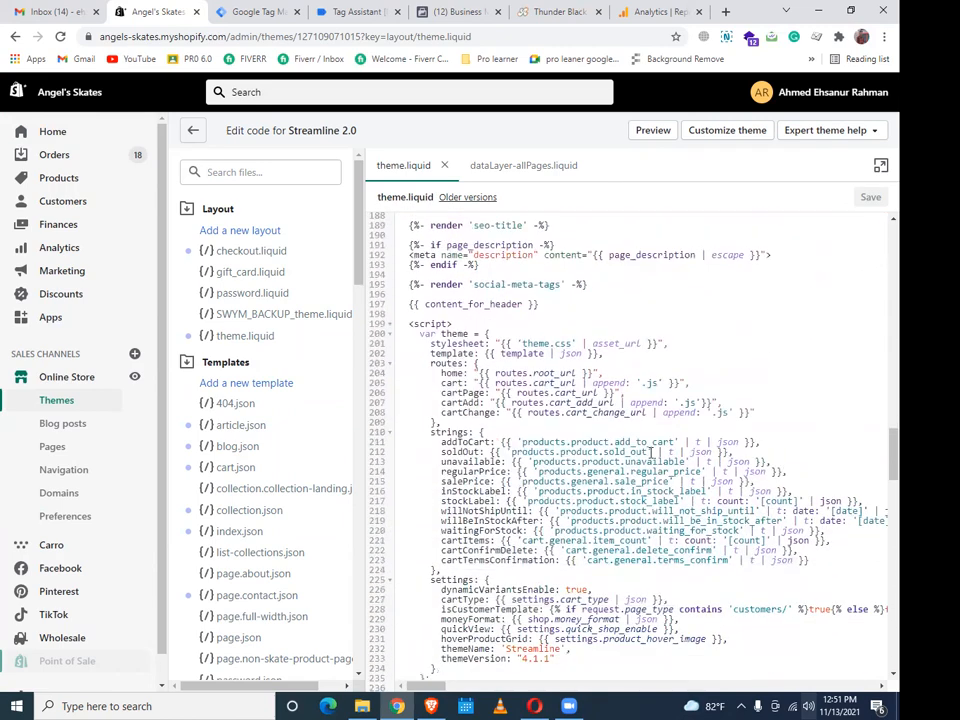
scroll(650, 453, down, 20)
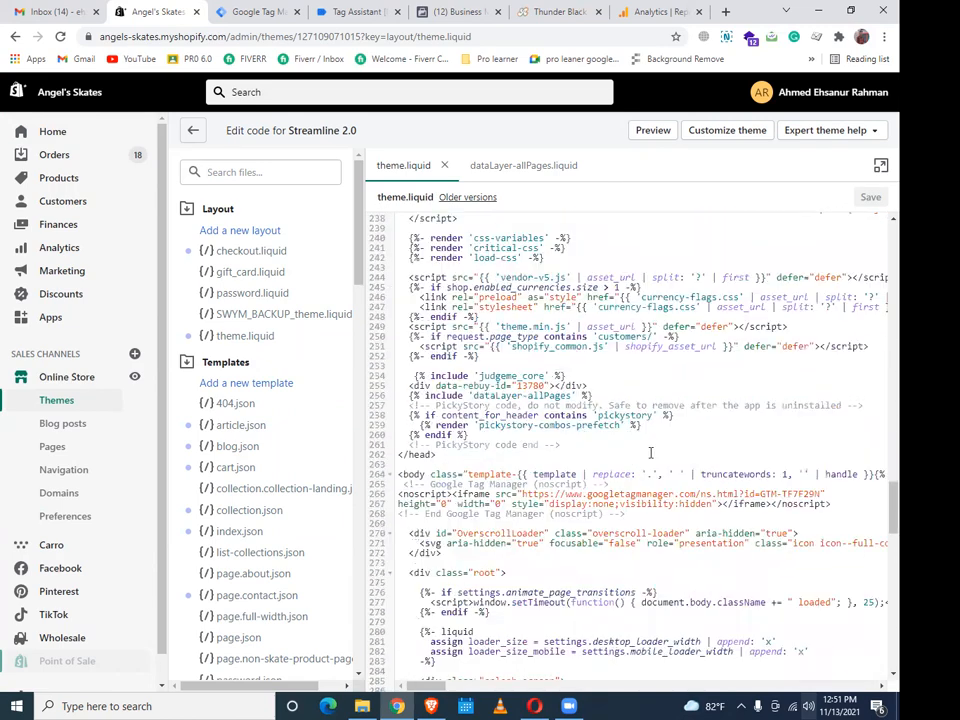
scroll(650, 453, down, 20)
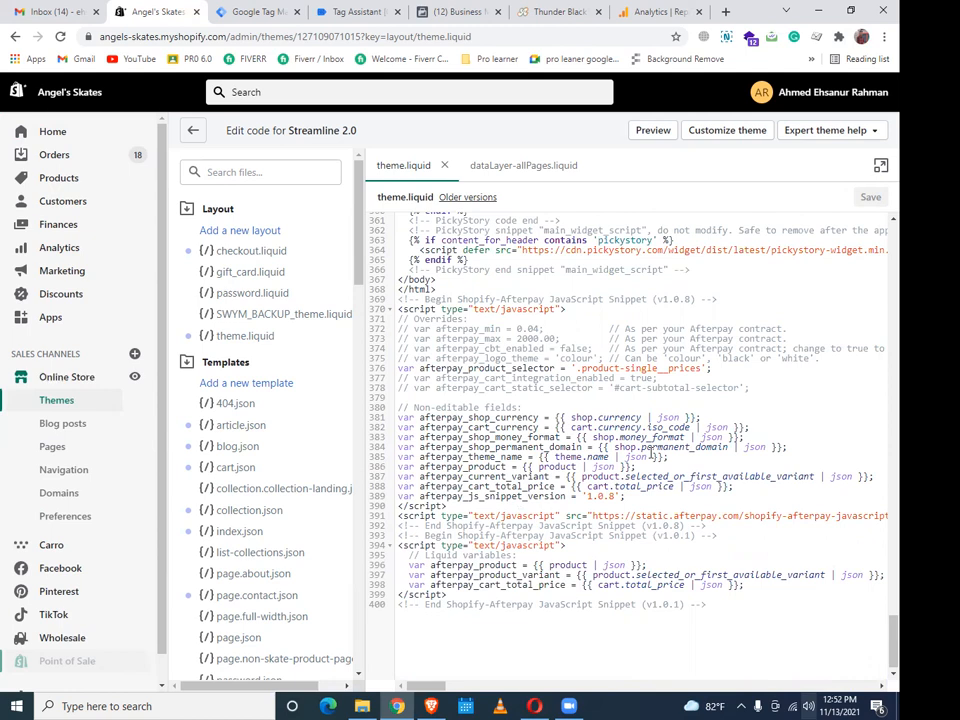
scroll(650, 453, up, 6)
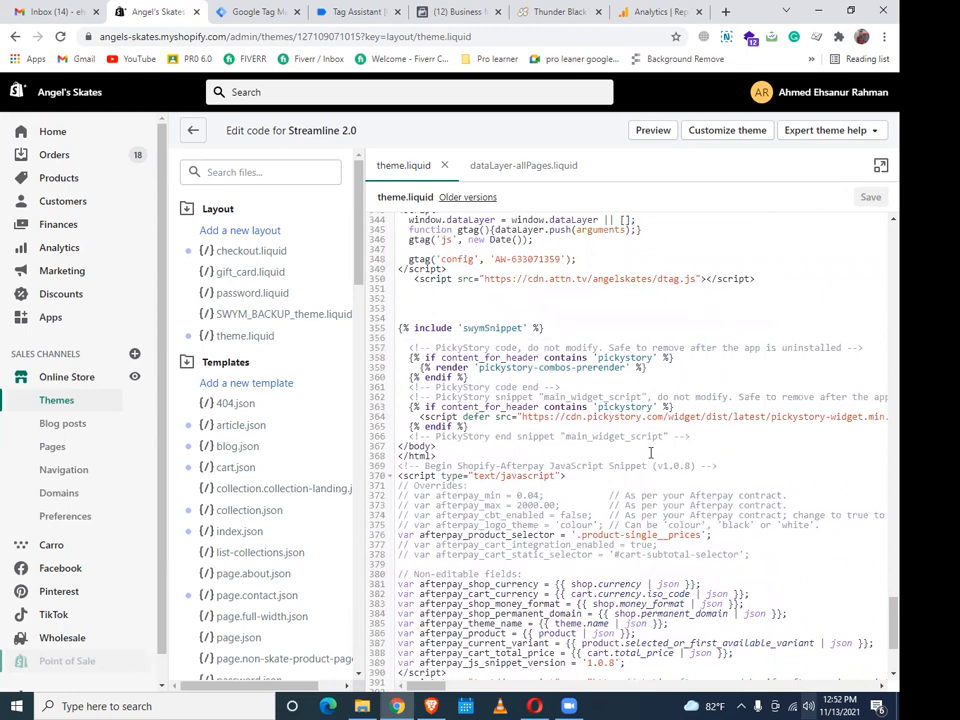
scroll(650, 453, up, 10)
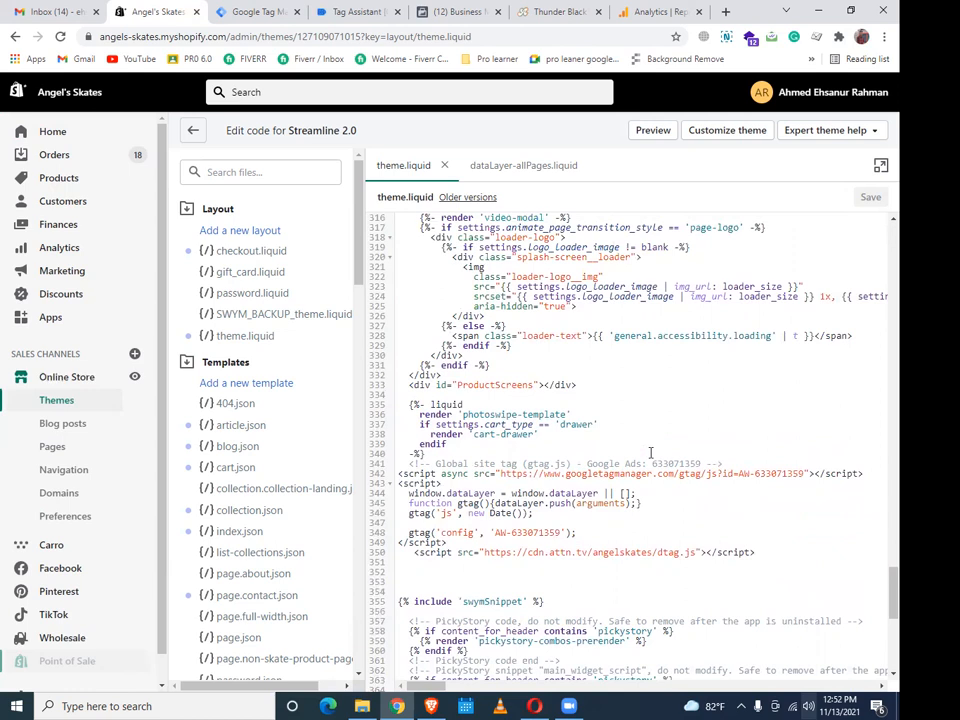
scroll(651, 453, up, 2)
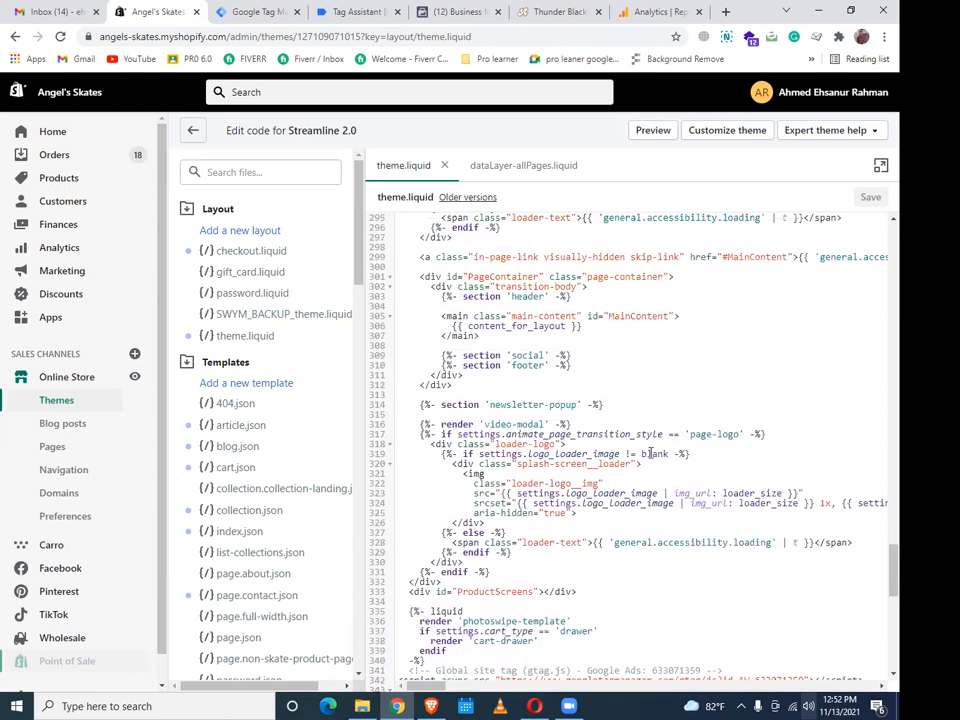
scroll(56, 518, down, 1)
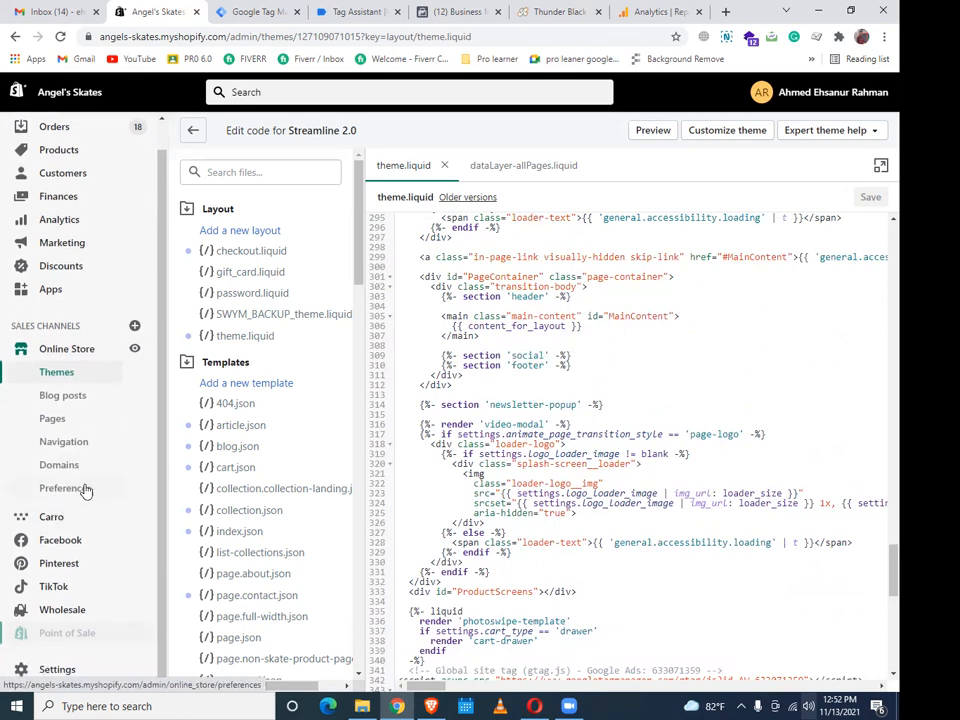
Scroll the file list to Snippets and open dataLayer-allPages.liquid
scroll(296, 392, down, 4)
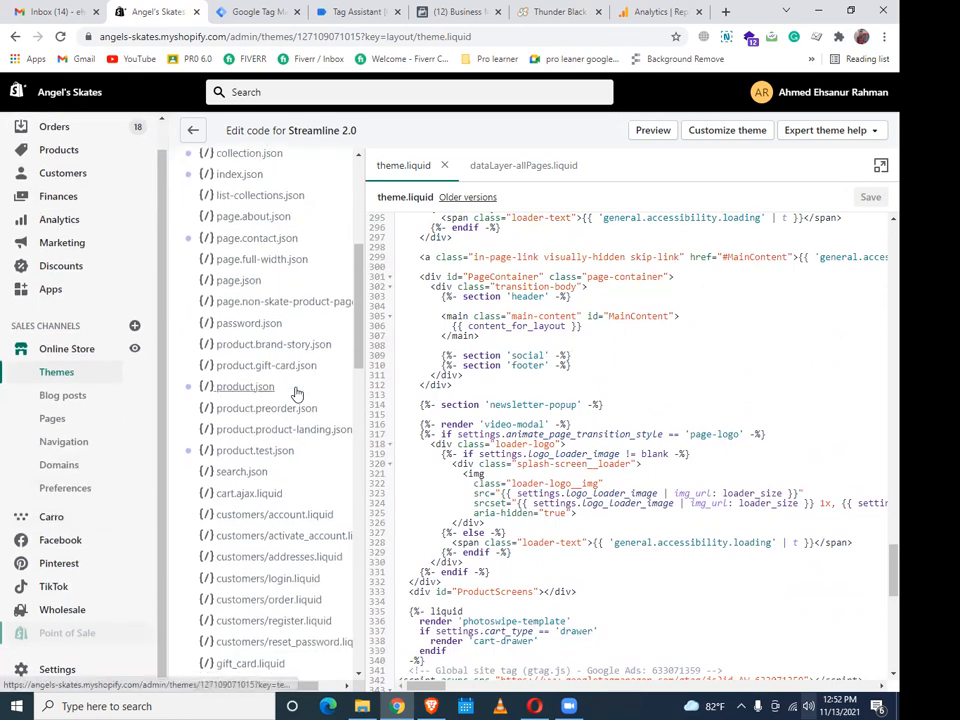
scroll(296, 392, down, 5)
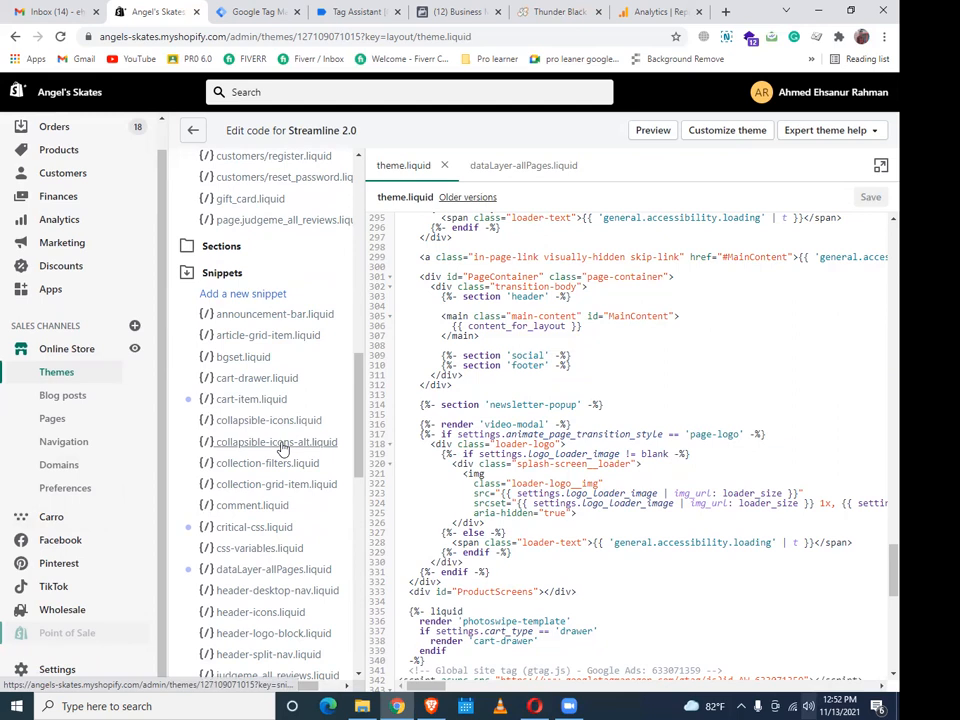
scroll(283, 449, down, 1)
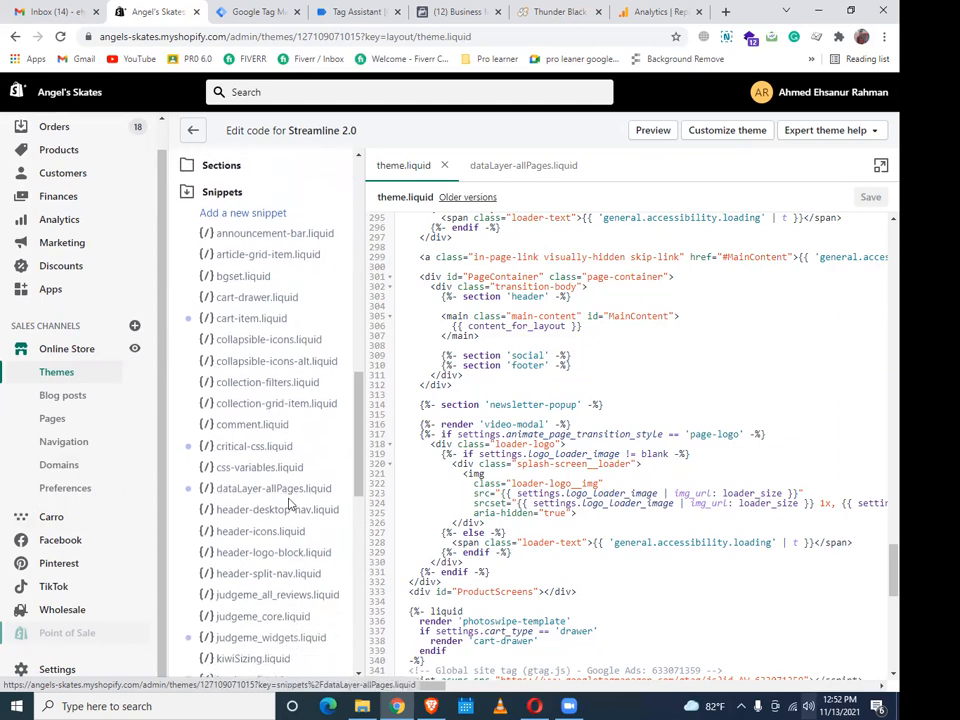
click(275, 491)
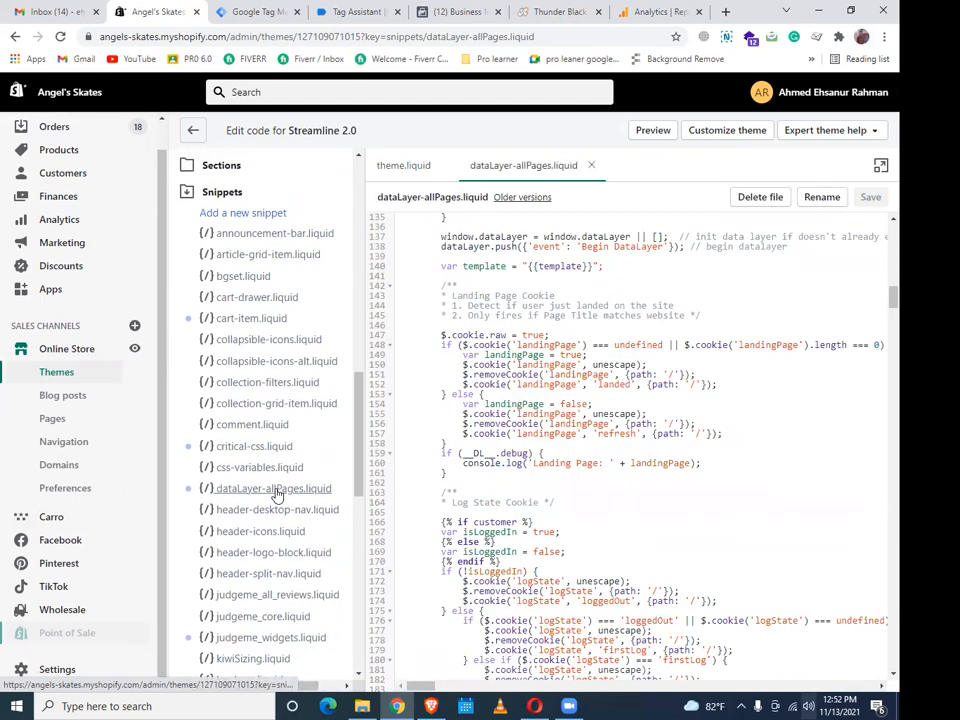
Read through dataLayer-allPages.liquid to line 950, ending with the CTA and Promo Subscriptions listeners
scroll(672, 418, up, 3)
scroll(672, 418, up, 10)
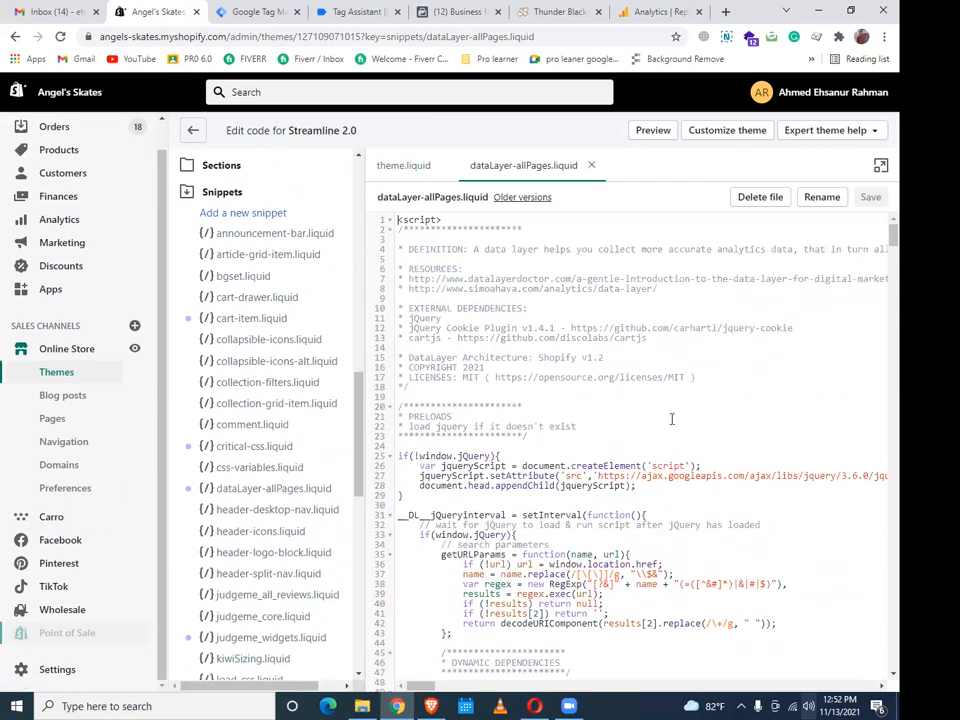
scroll(672, 418, down, 6)
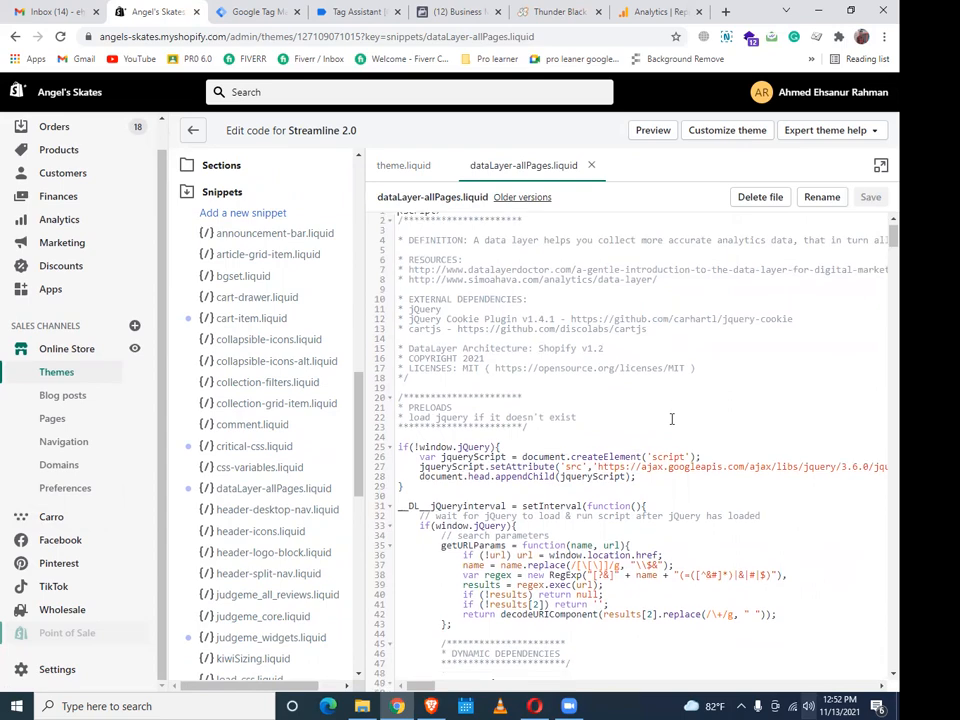
scroll(672, 418, down, 10)
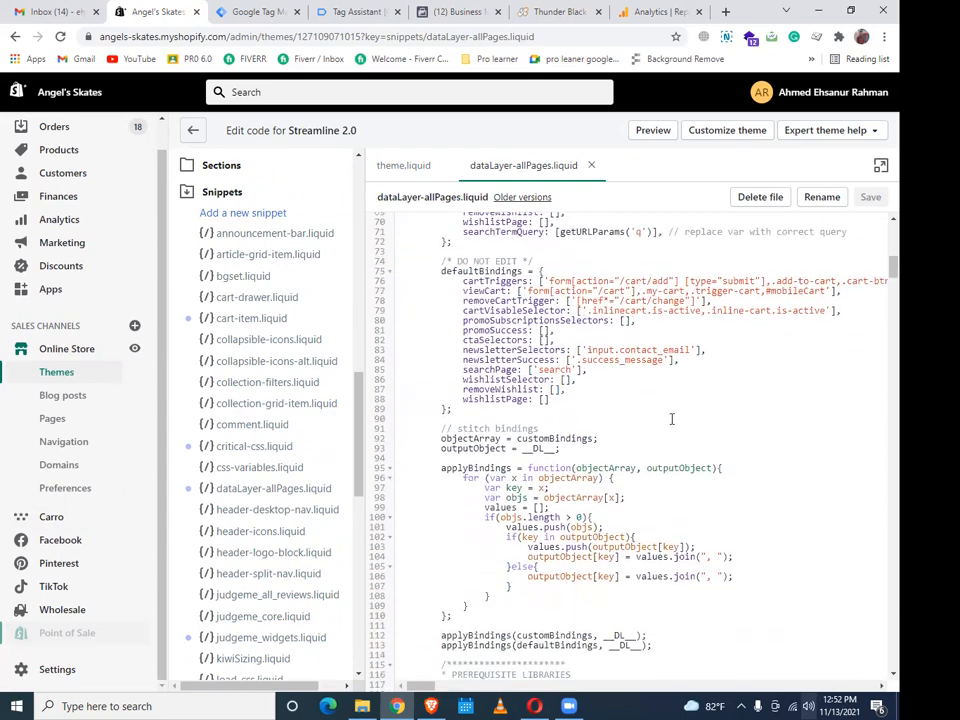
scroll(672, 418, down, 10)
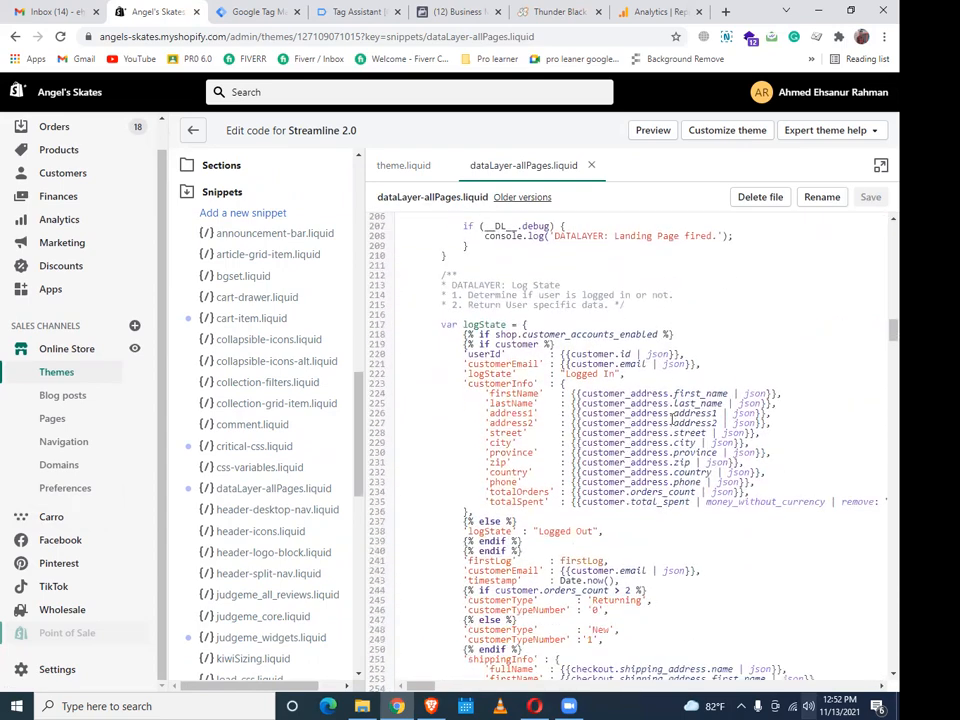
scroll(672, 418, down, 15)
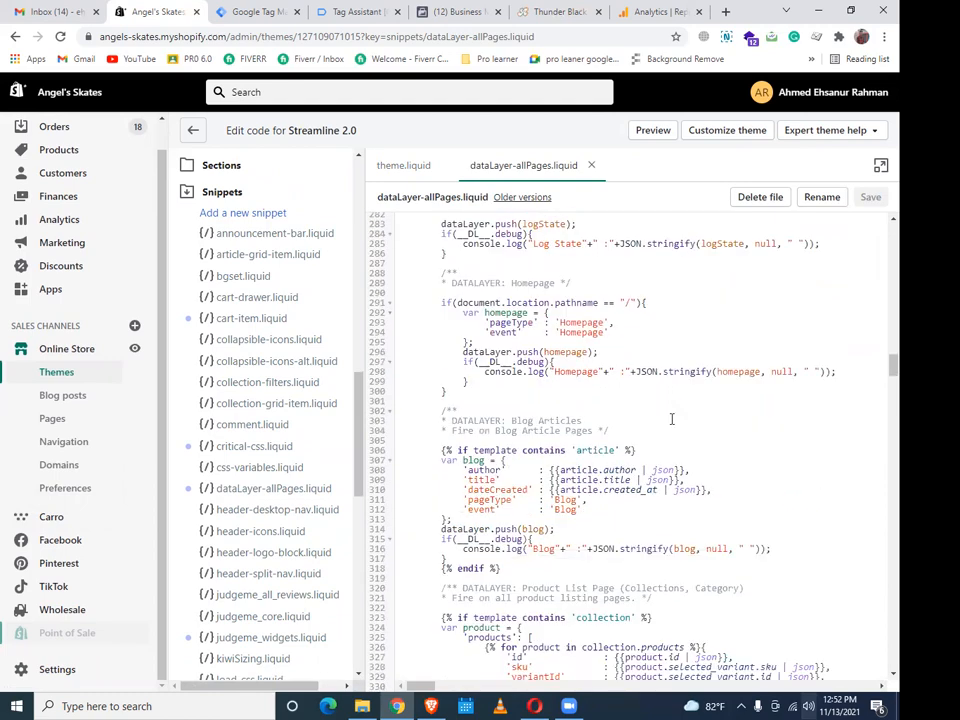
scroll(672, 418, down, 18)
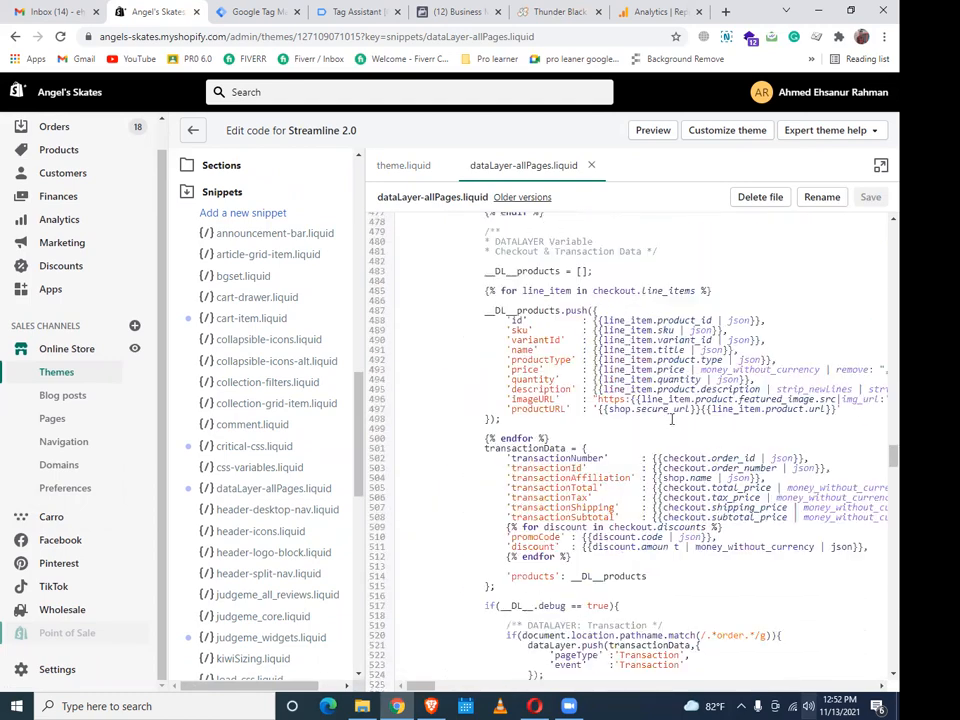
scroll(678, 420, down, 20)
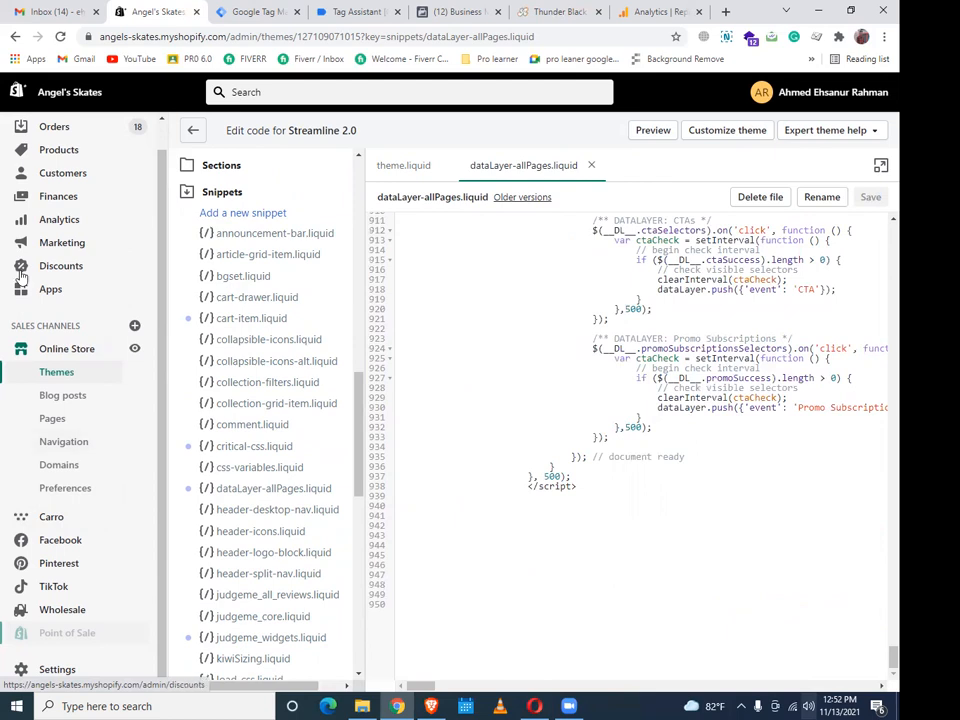
scroll(276, 277, up, 10)
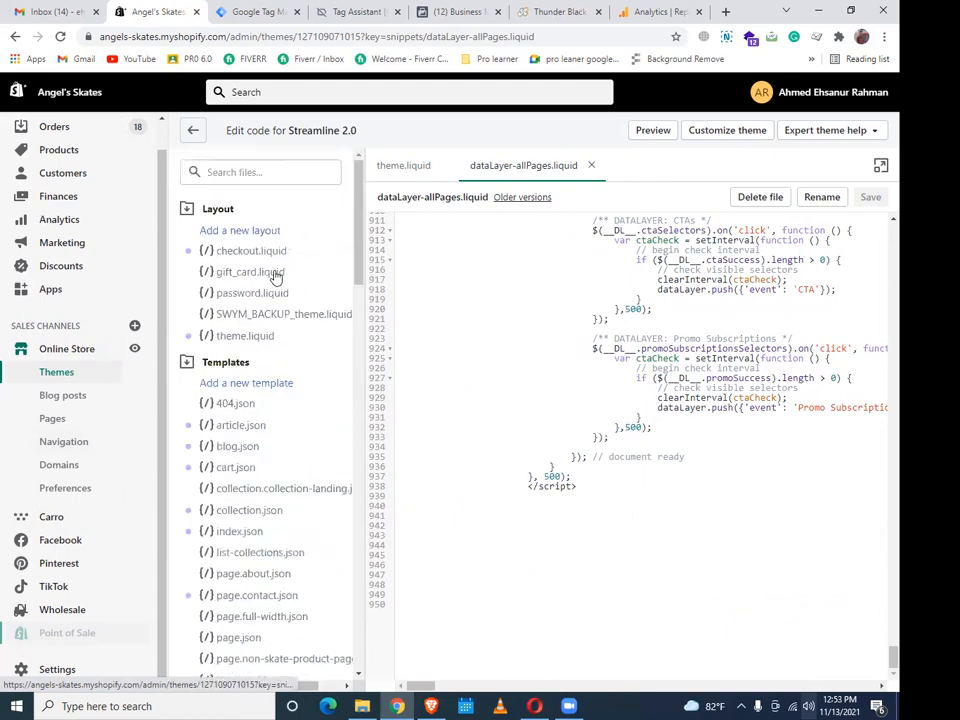
Review theme.liquid lines 128–176 with the customer data layer and dataLayer-allPages include, then minimize the browser
click(262, 339)
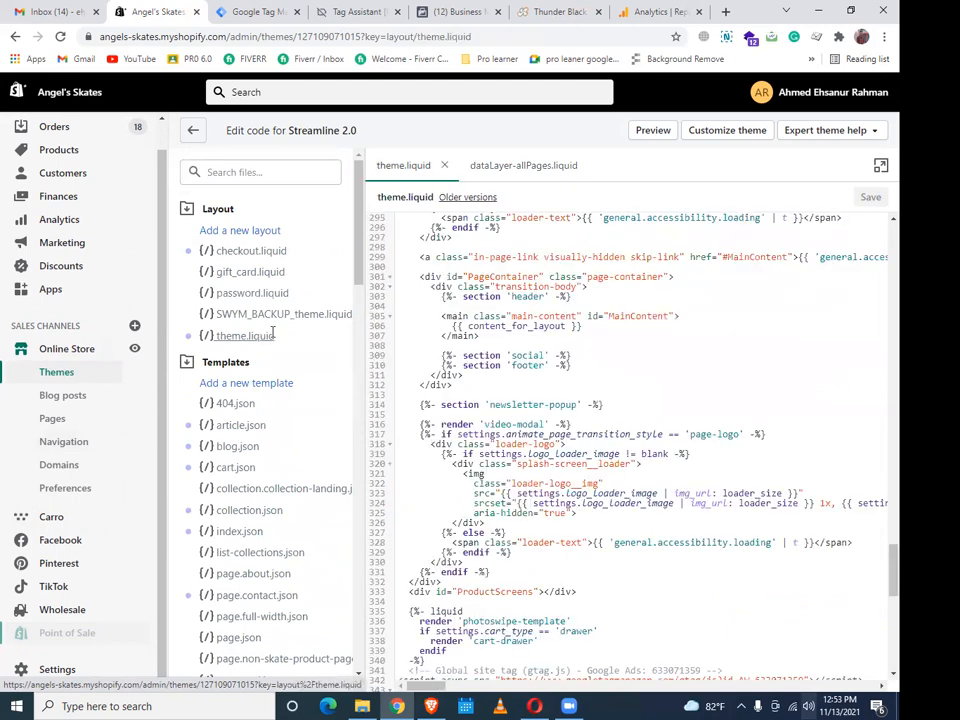
scroll(646, 338, up, 8)
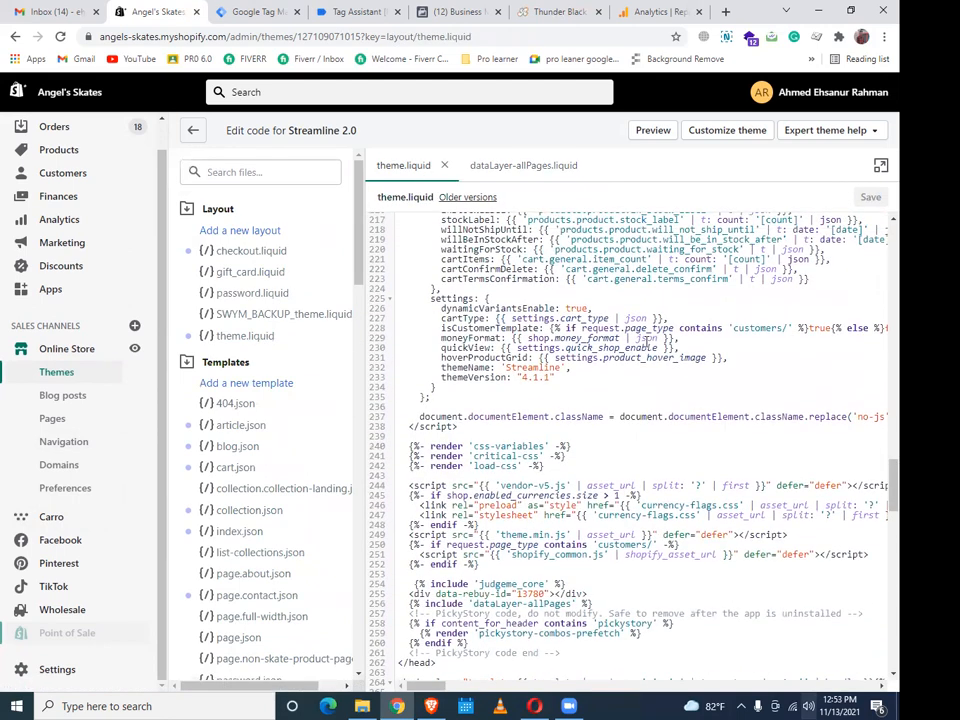
scroll(646, 340, up, 15)
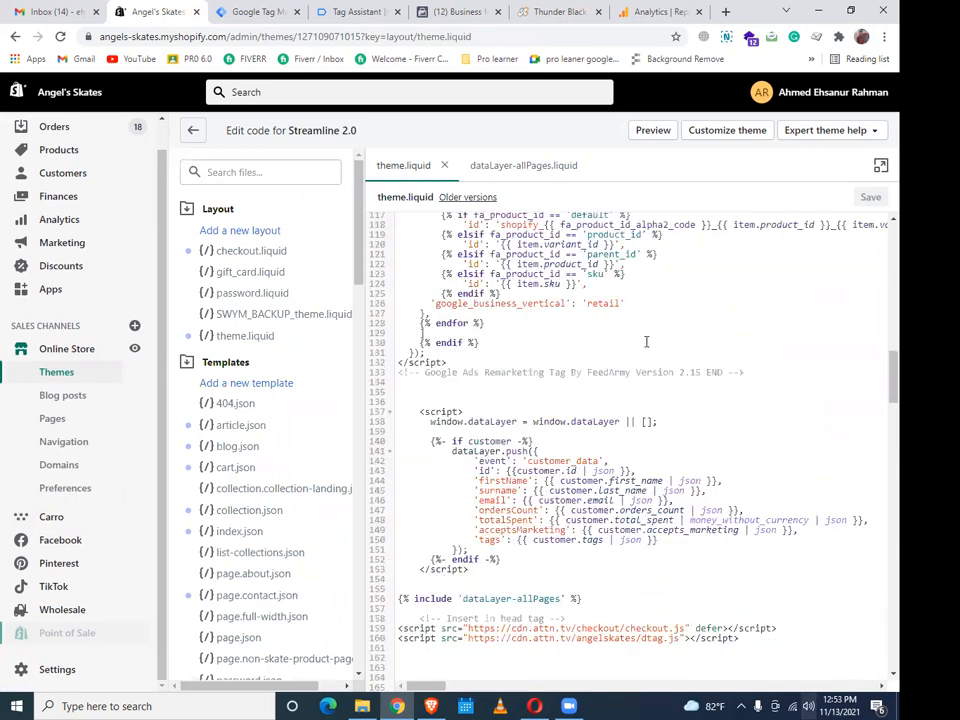
scroll(646, 343, up, 5)
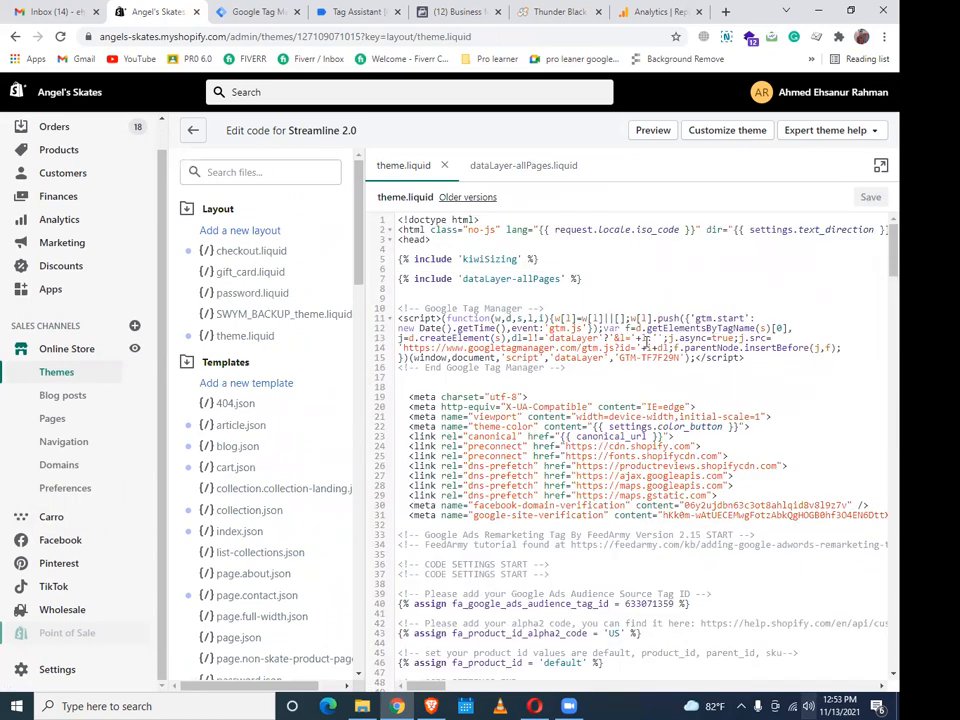
scroll(646, 343, down, 3)
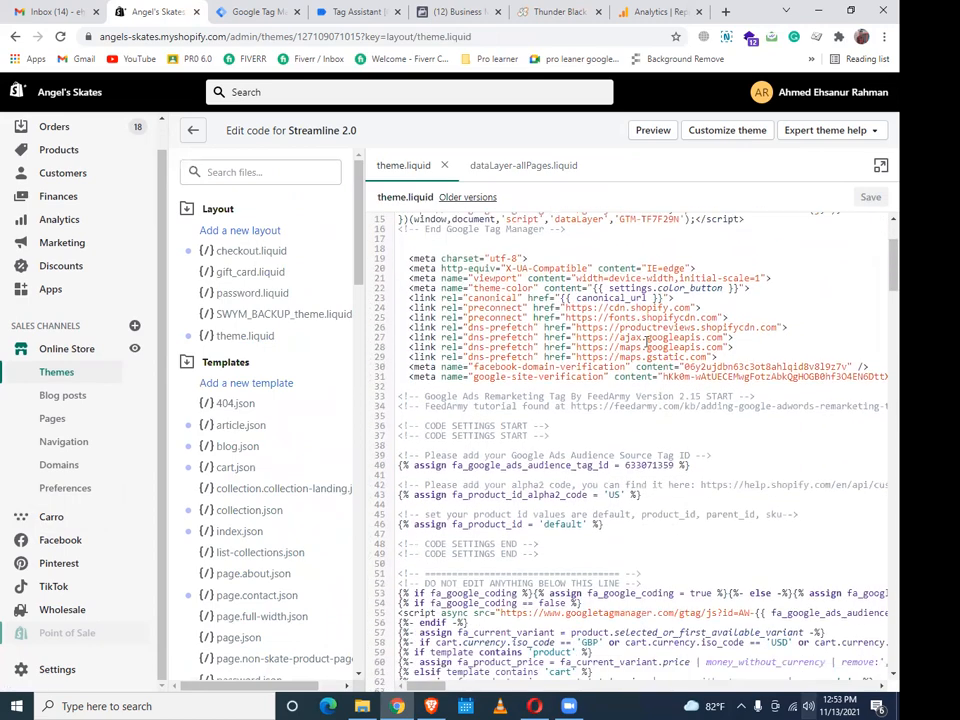
scroll(646, 342, down, 5)
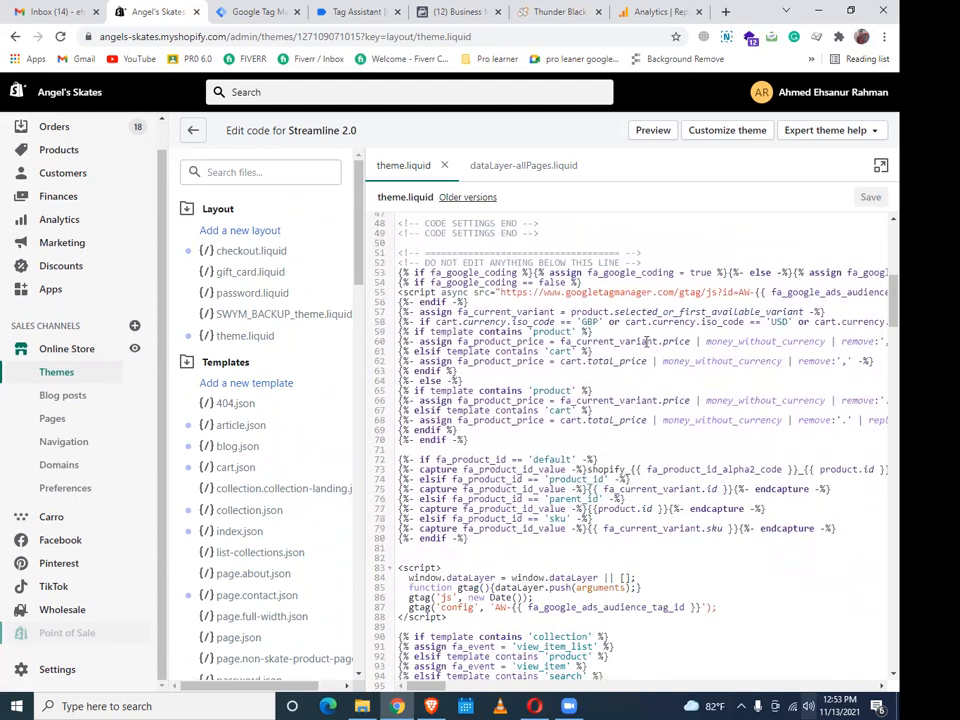
scroll(646, 342, down, 5)
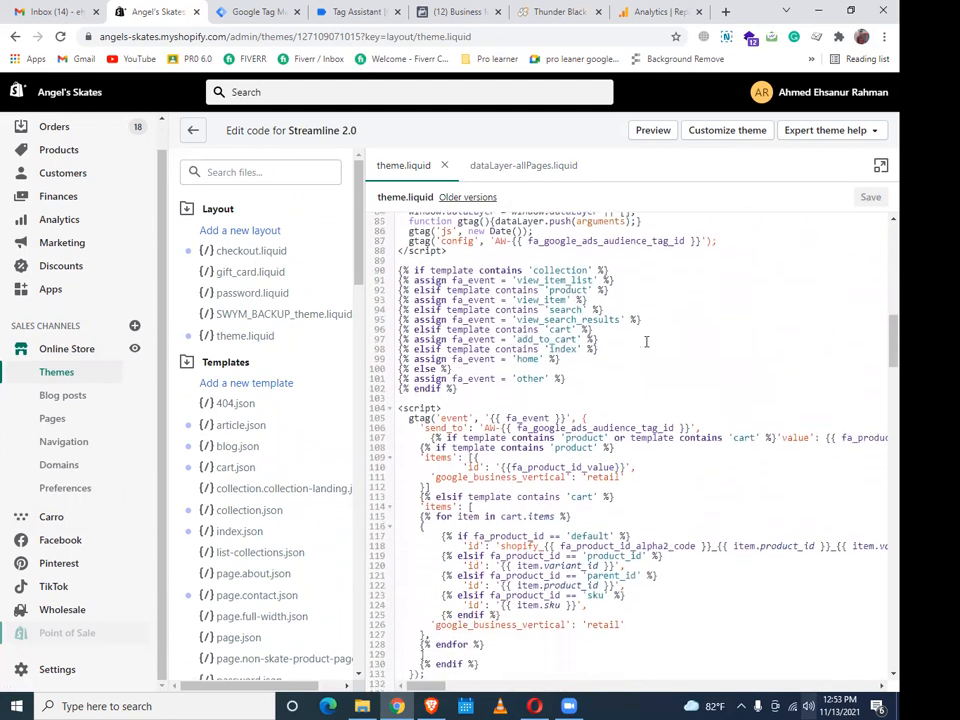
scroll(646, 342, down, 3)
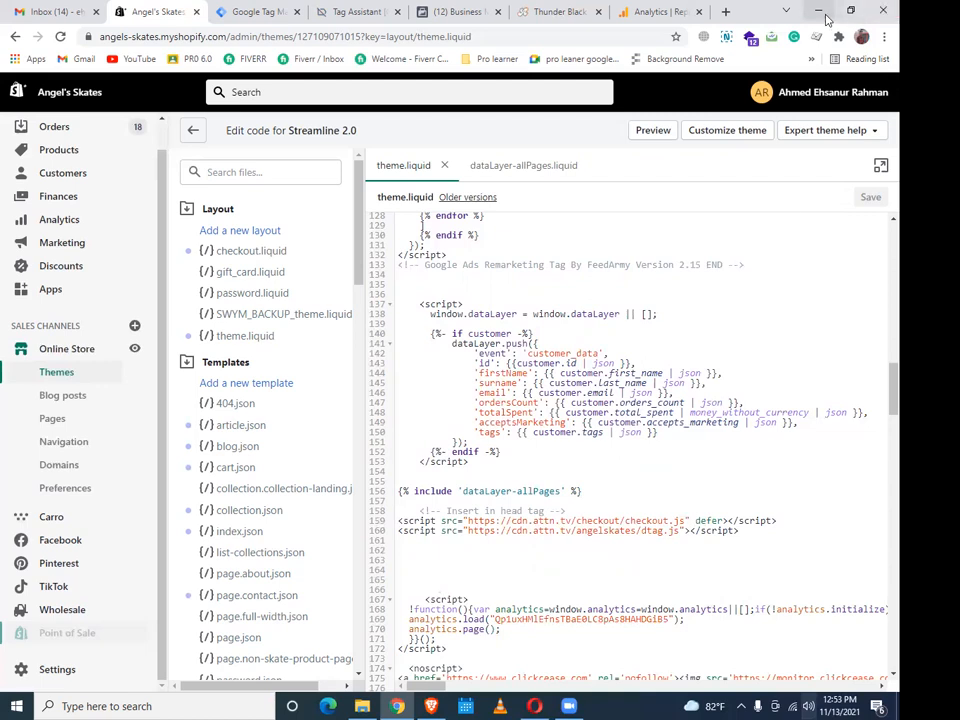
click(820, 12)
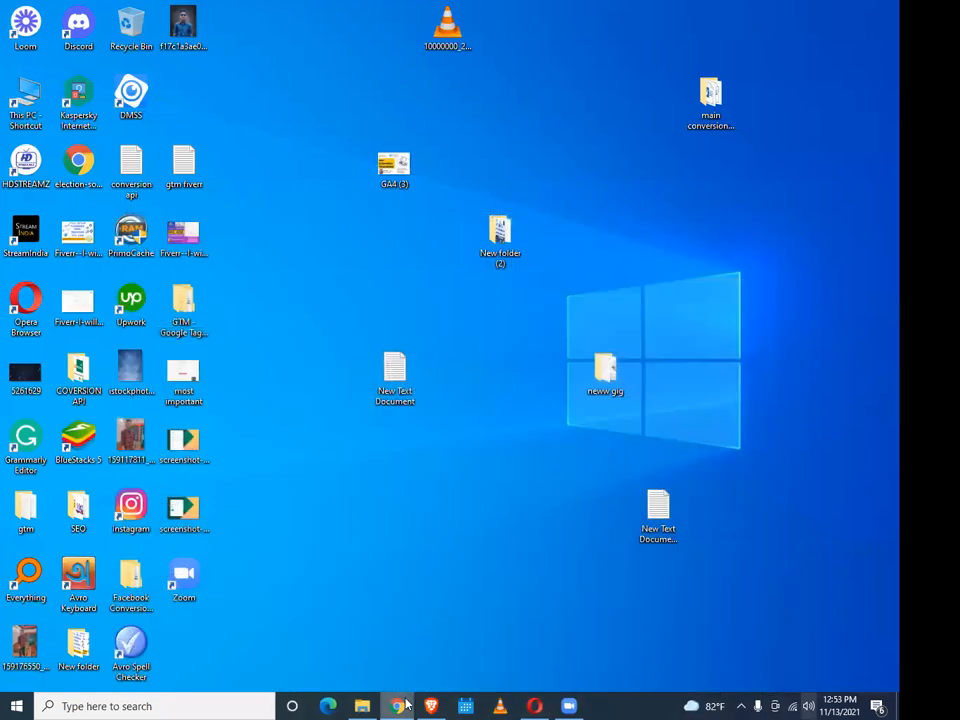
Switch to Brave and open the shared 'Google Tag Manager for Shopify' Drive folder from the course page
click(406, 705)
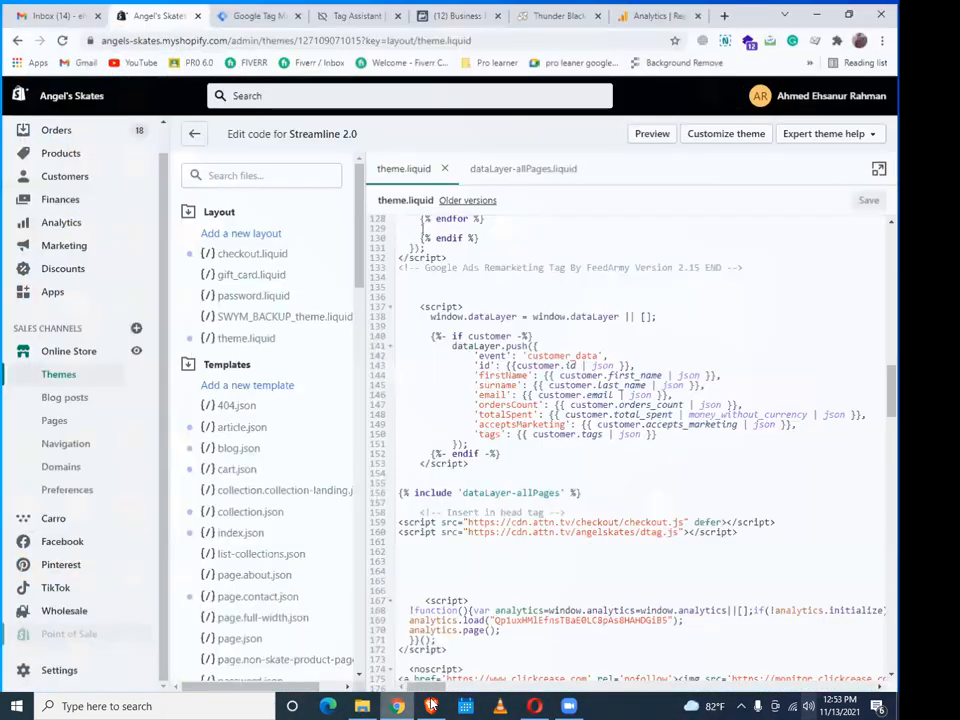
click(430, 706)
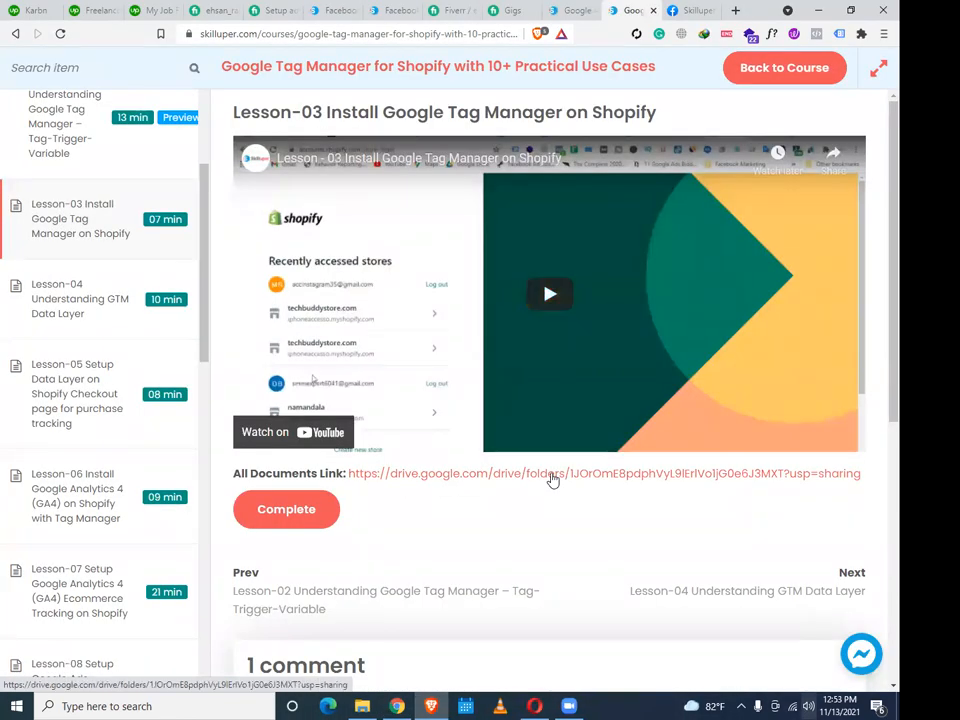
click(553, 480)
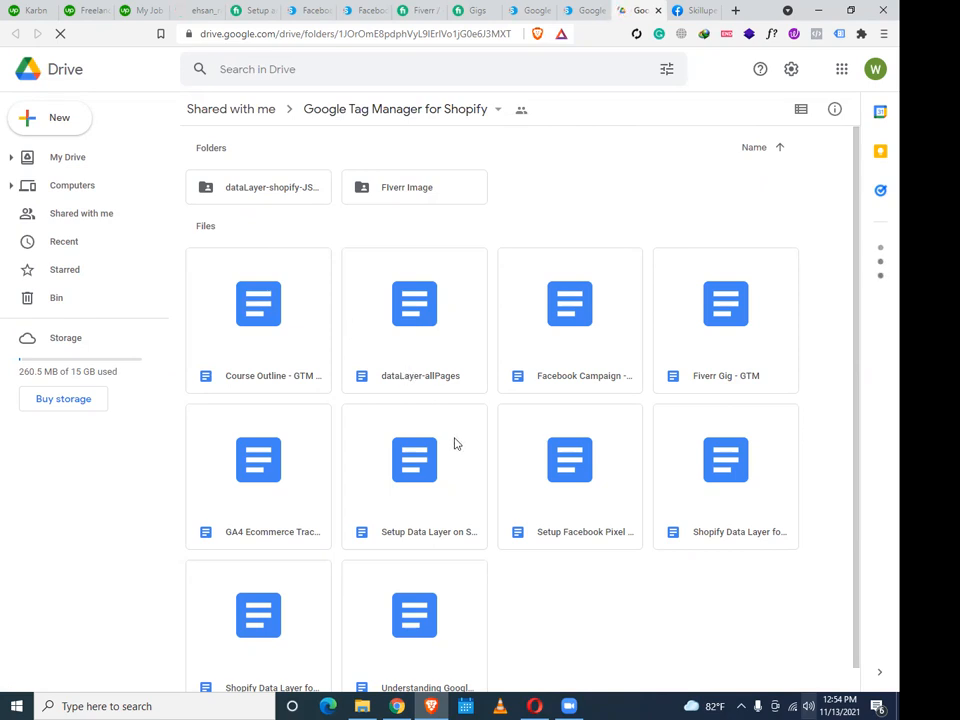
Open the 'Setup Data Layer on Shopify' document and dismiss the Grammarly popup
double_click(436, 498)
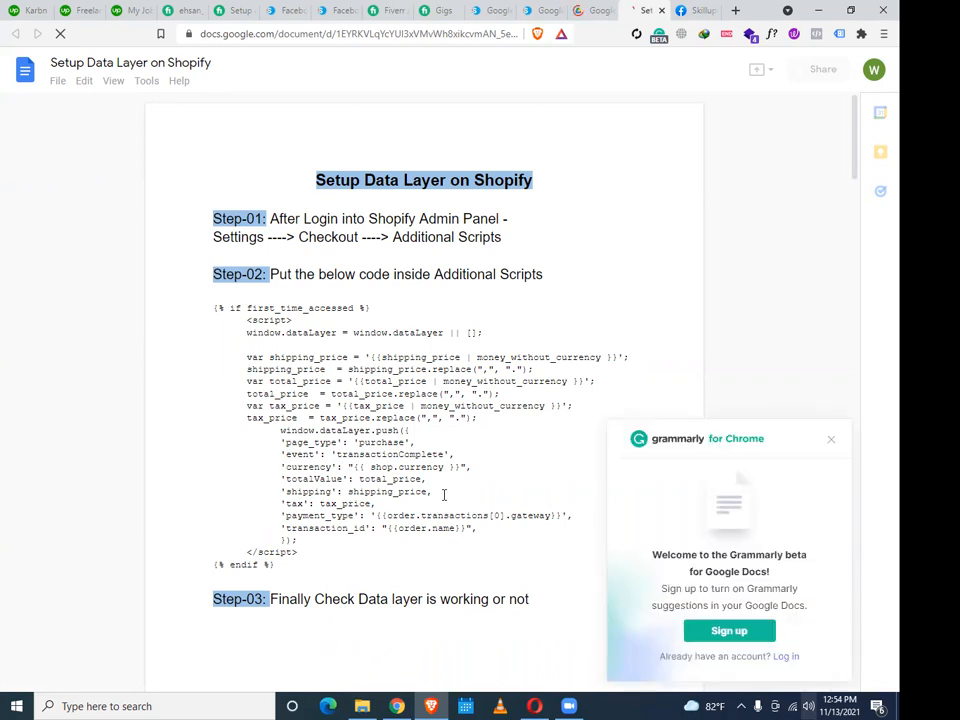
click(831, 443)
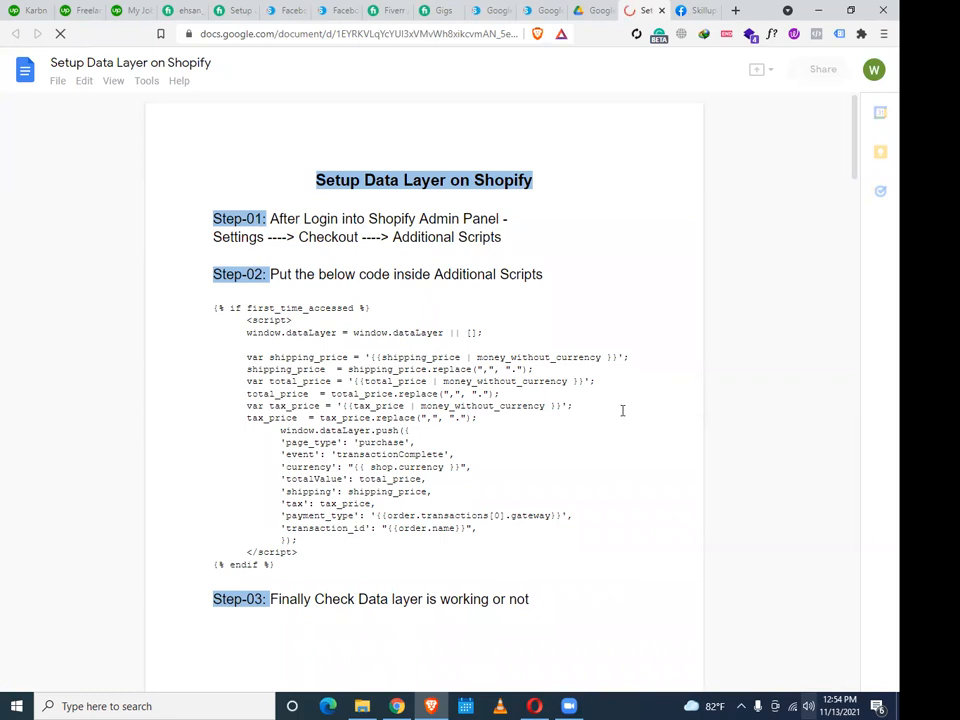
scroll(622, 410, down, 7)
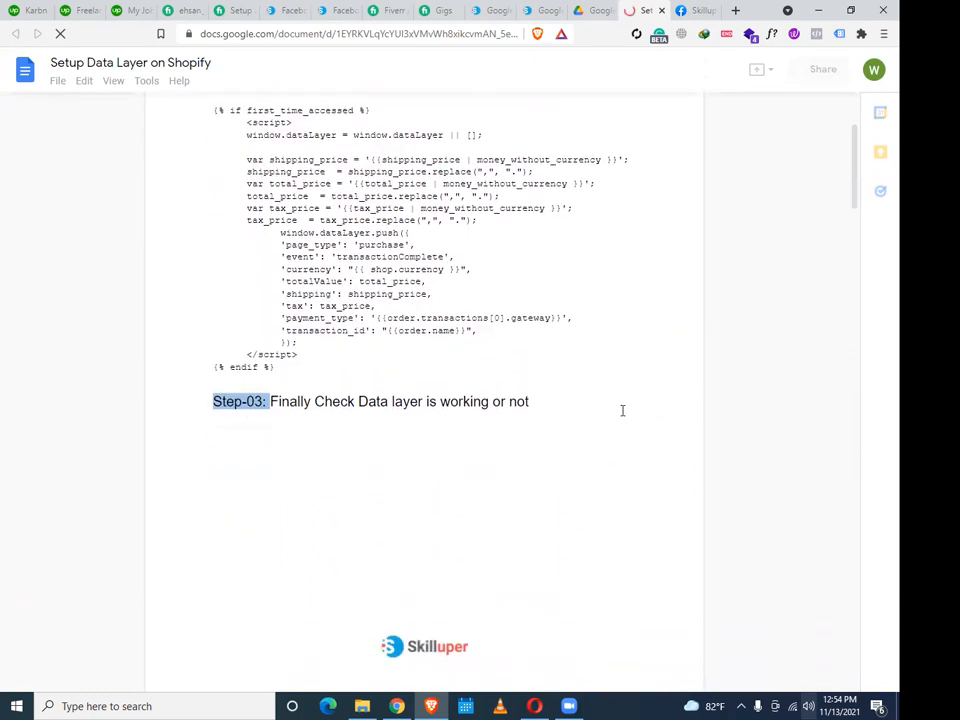
scroll(622, 410, down, 6)
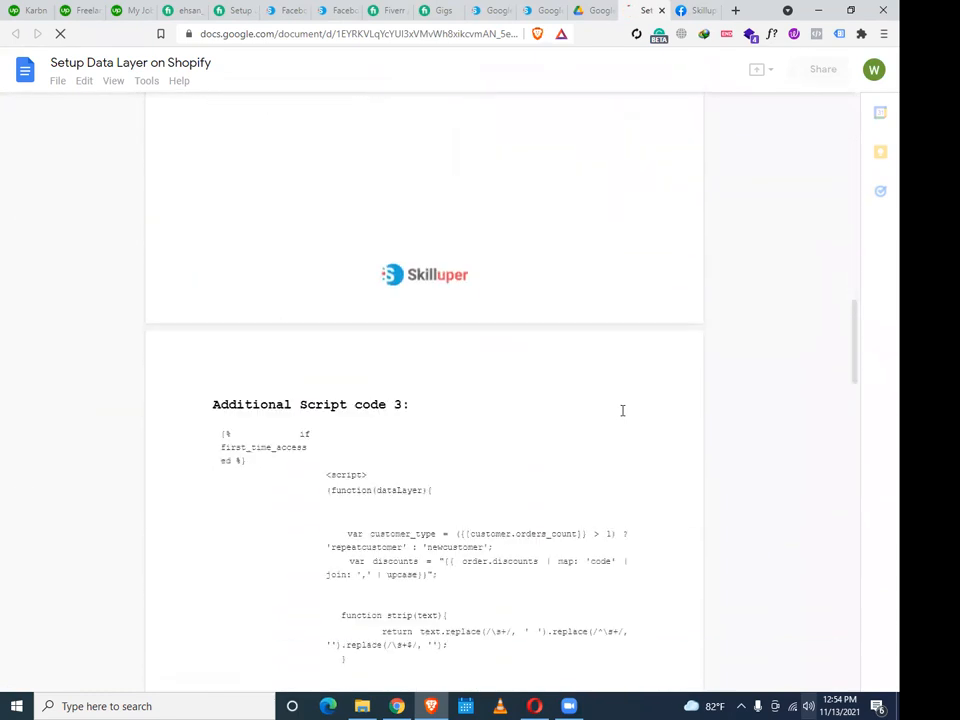
scroll(622, 410, up, 3)
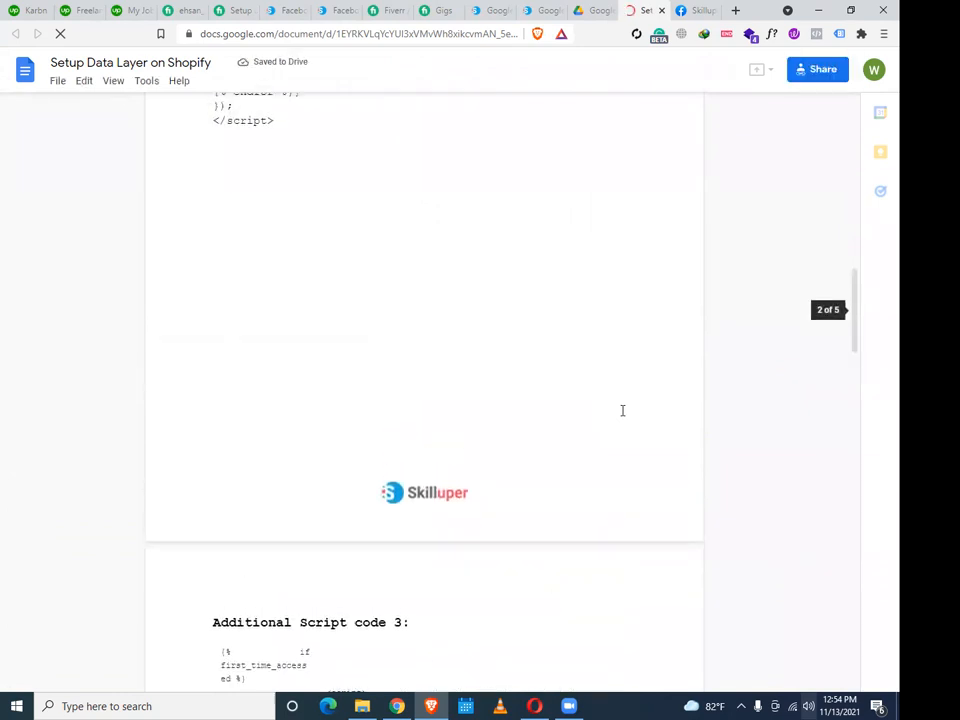
scroll(622, 410, down, 1)
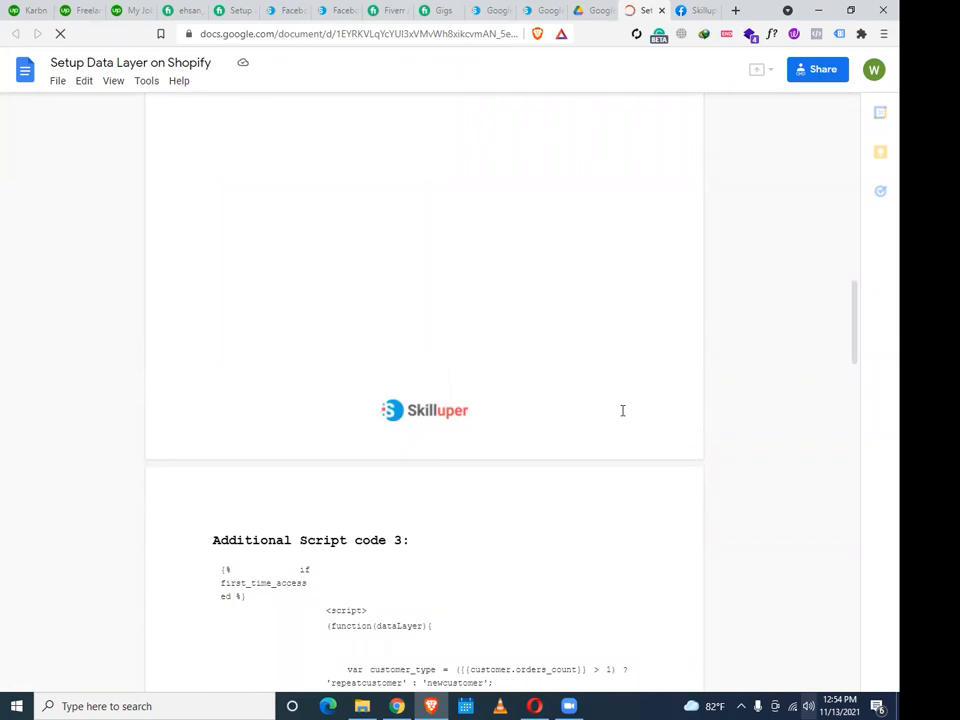
Review the Additional Script code 2 and code 3 dataLayer scripts, then return to the course lesson
scroll(622, 410, down, 1)
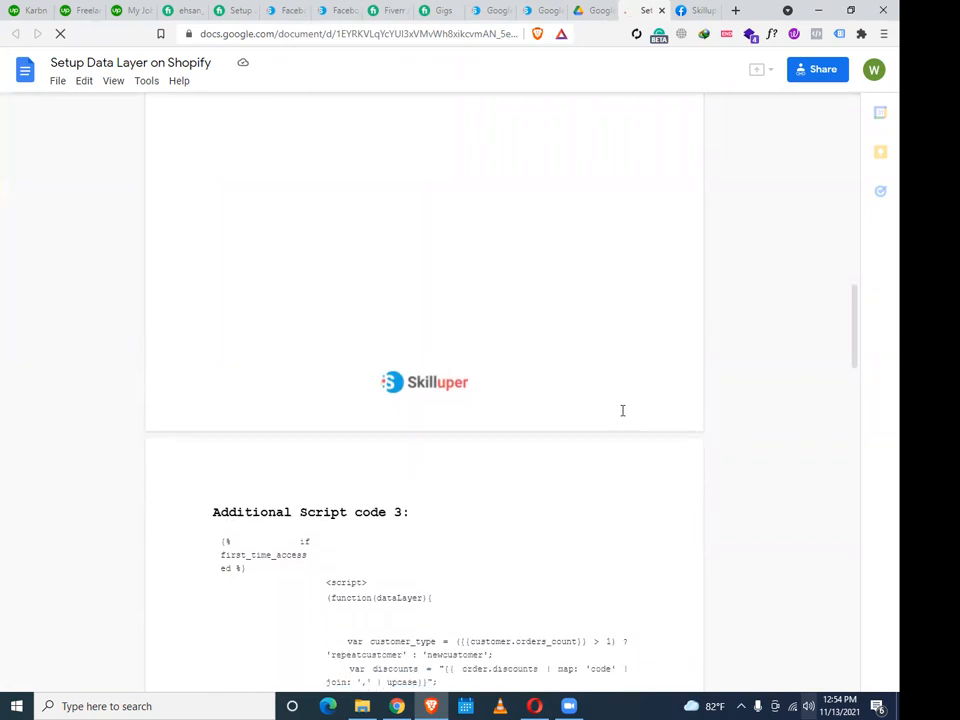
scroll(622, 410, down, 1)
scroll(622, 410, up, 1)
scroll(622, 410, up, 10)
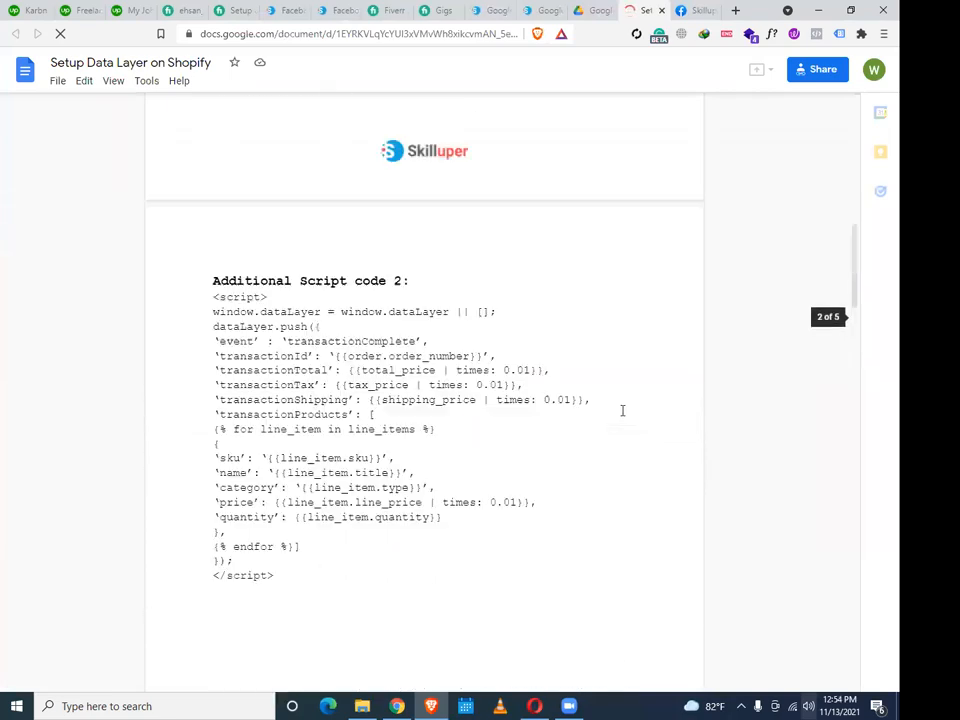
scroll(423, 218, down, 20)
scroll(423, 218, up, 18)
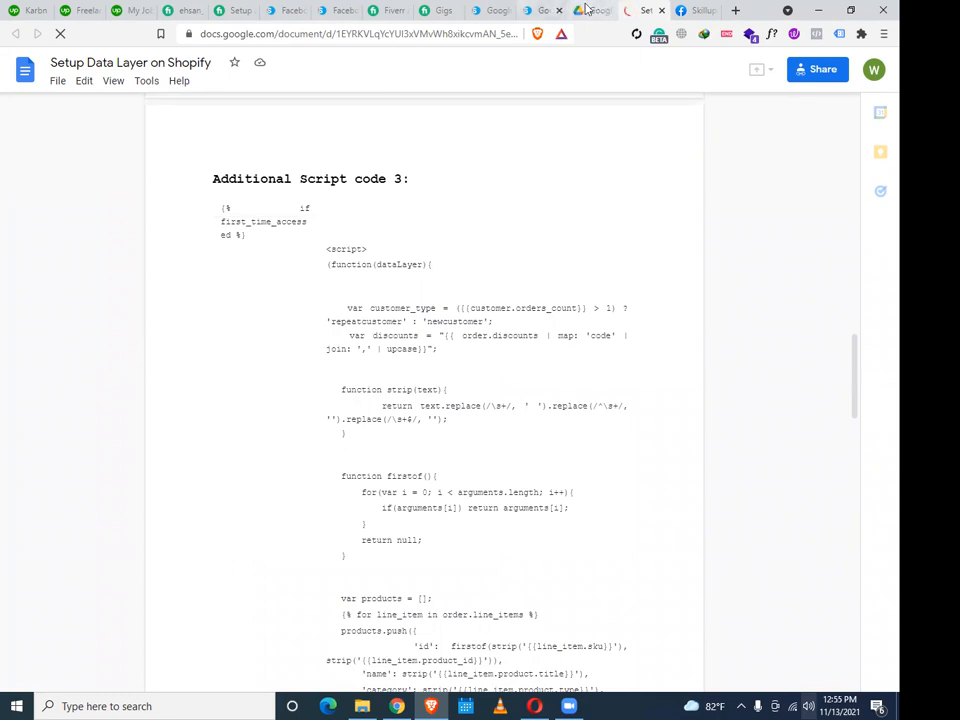
click(540, 10)
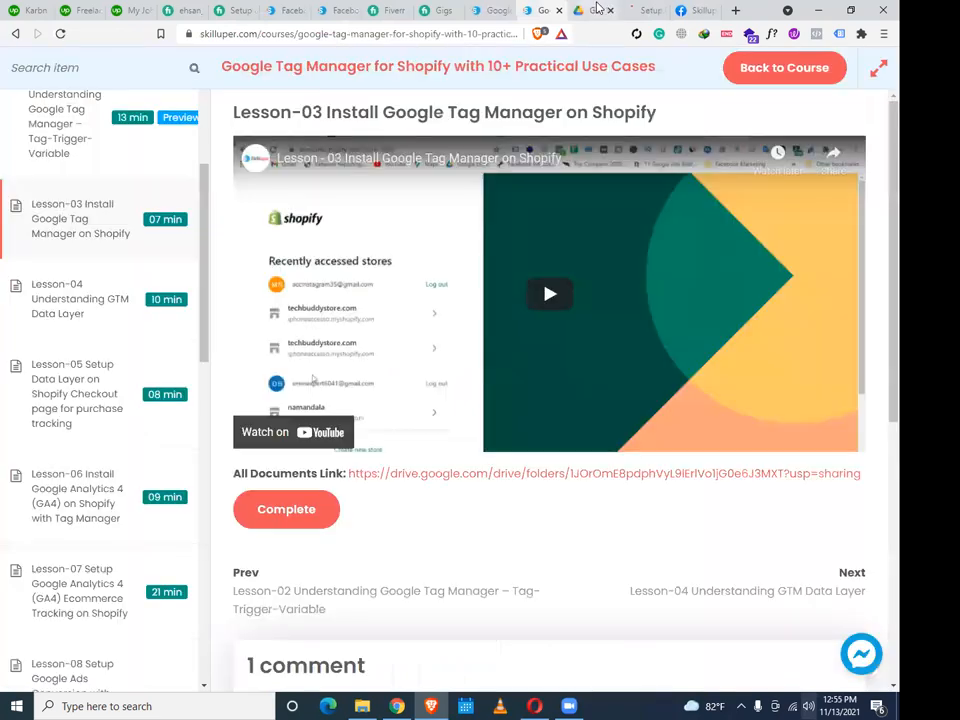
From the course Drive folder, open the 'Shopify Data Layer for Google Dynamic Remarketing' document
click(595, 10)
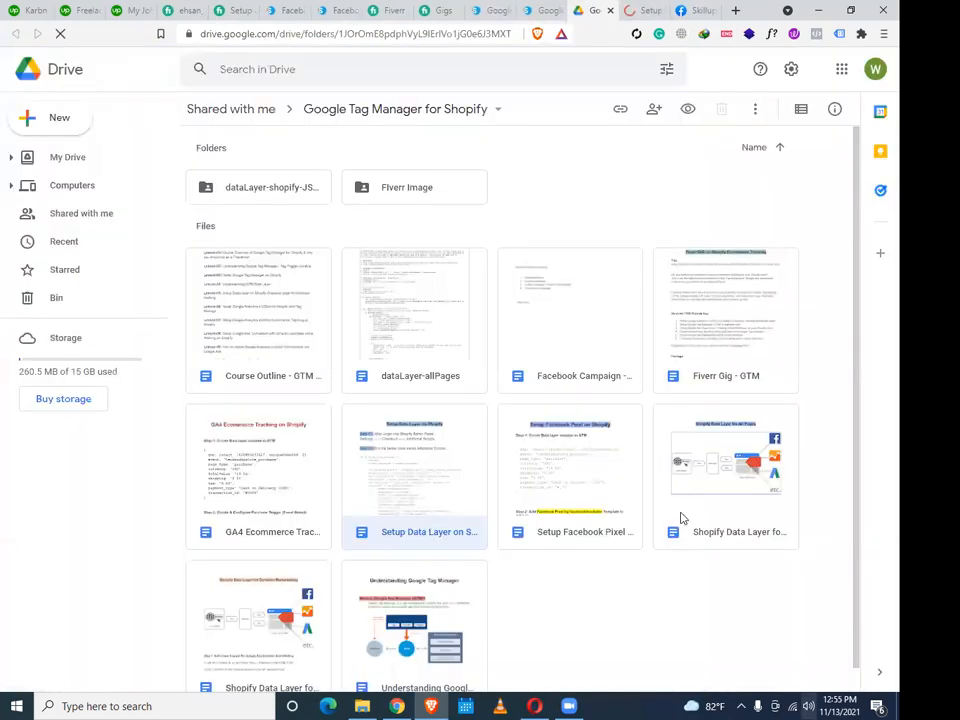
scroll(700, 505, down, 1)
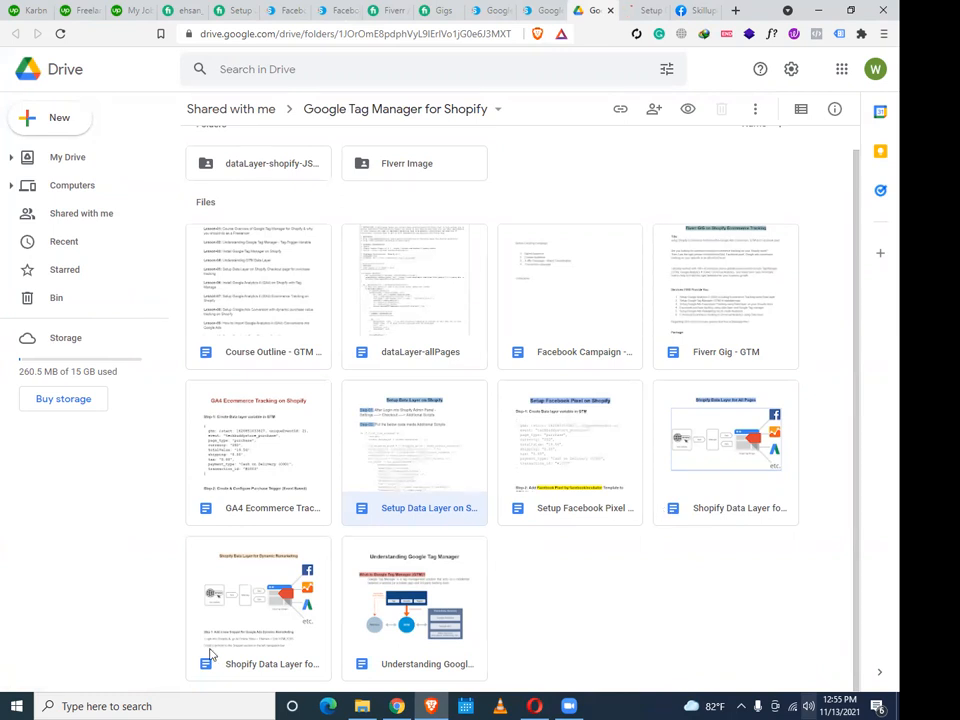
click(745, 433)
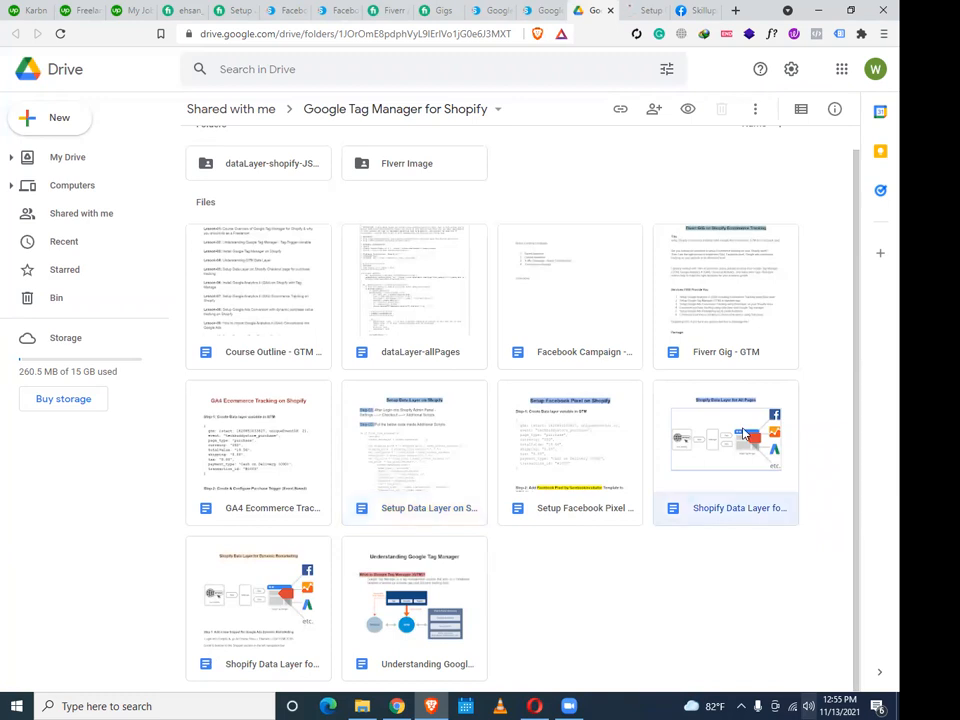
double_click(272, 600)
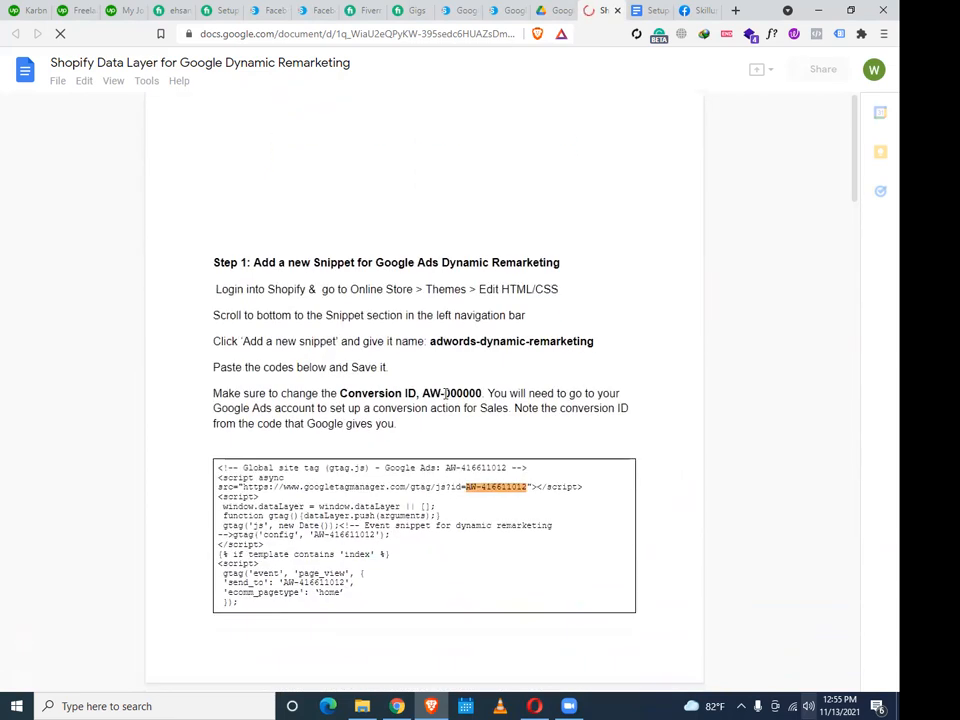
Read the remarketing guide down to its 'Head to Settings > Checkout' code box, then go back to the Shopify code editor
scroll(445, 394, down, 2)
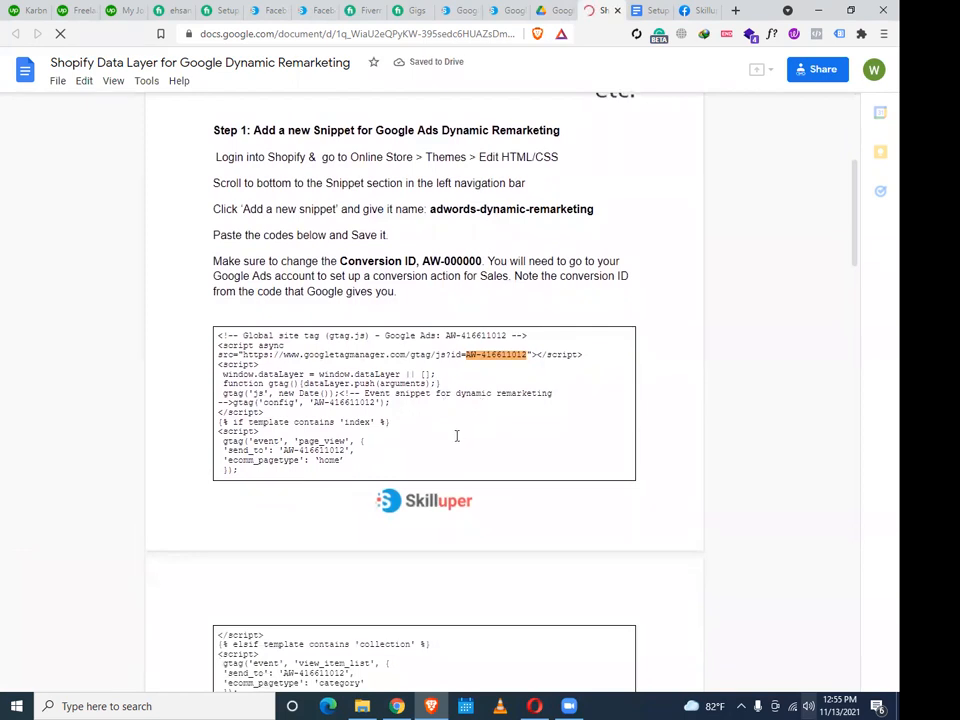
scroll(456, 436, down, 5)
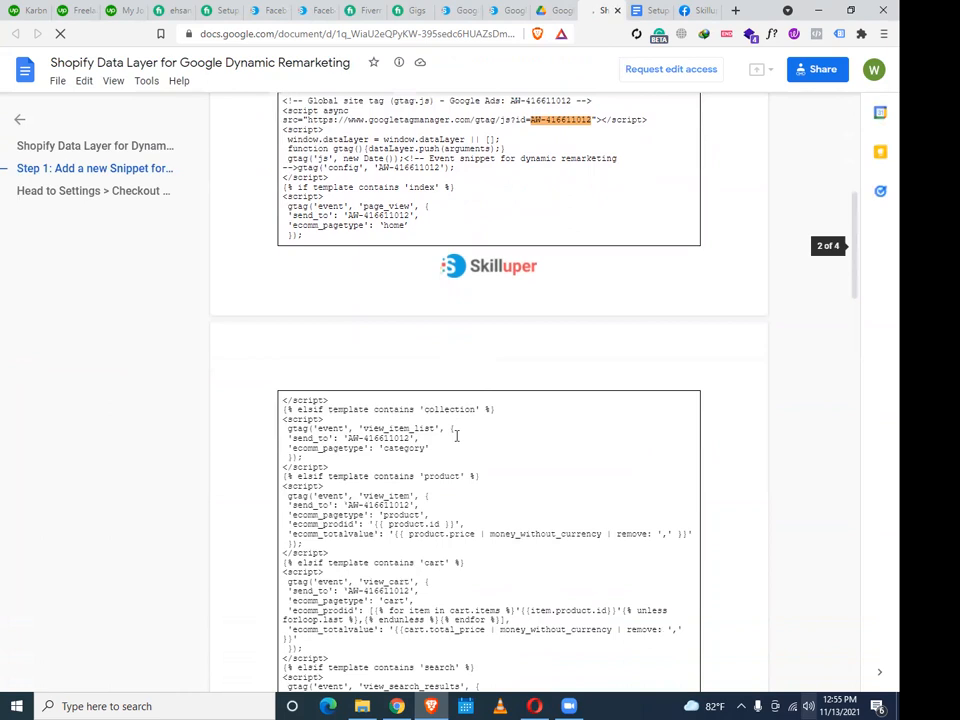
scroll(456, 436, down, 2)
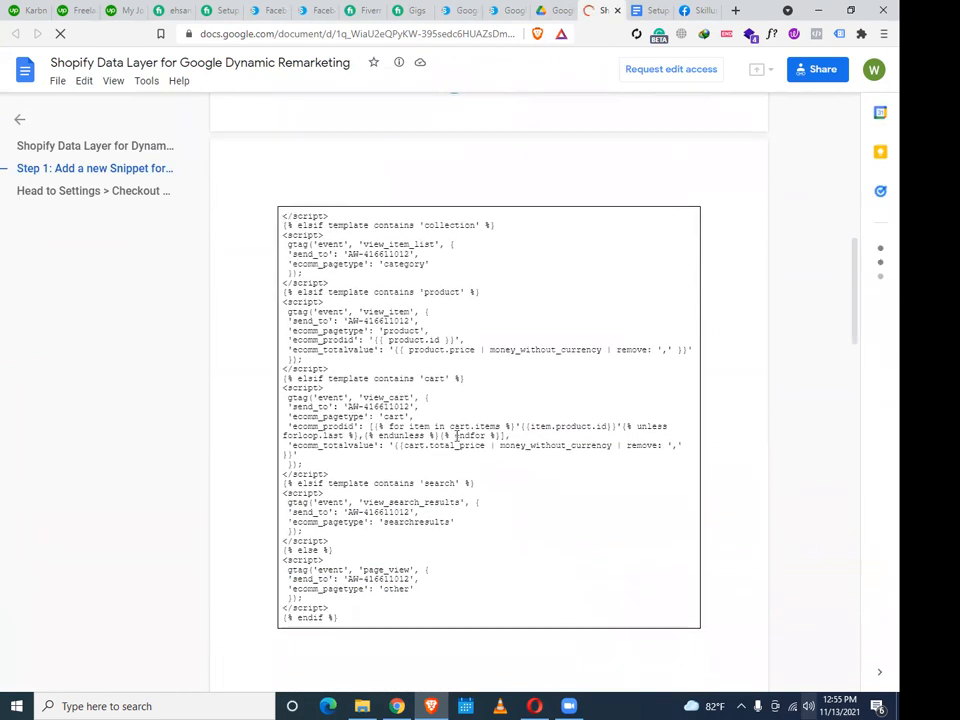
scroll(456, 436, down, 4)
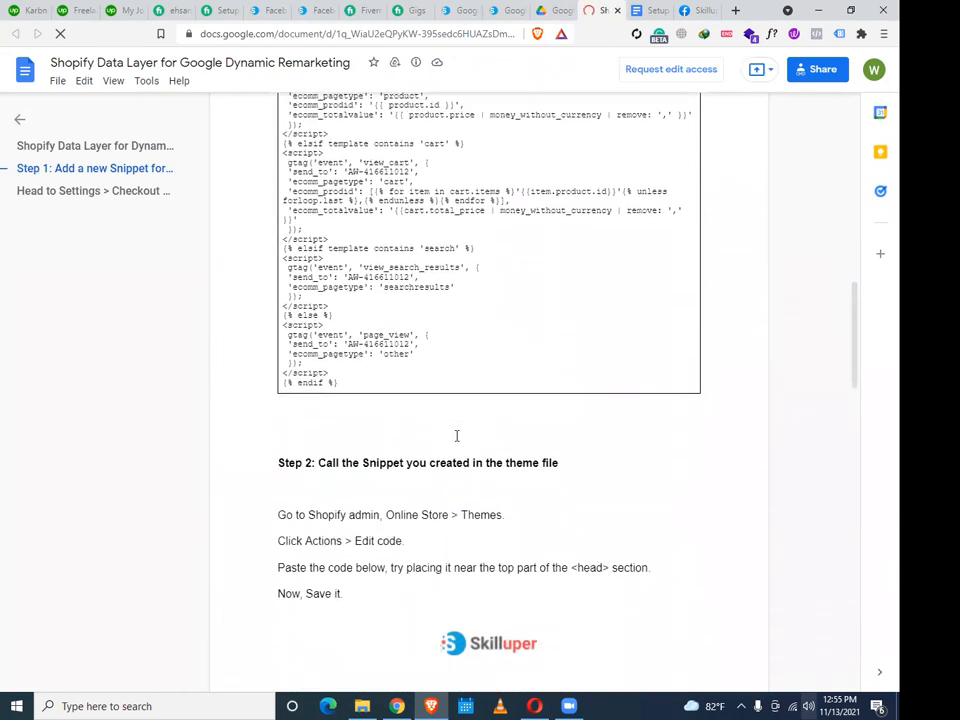
scroll(456, 436, down, 1)
scroll(456, 436, down, 9)
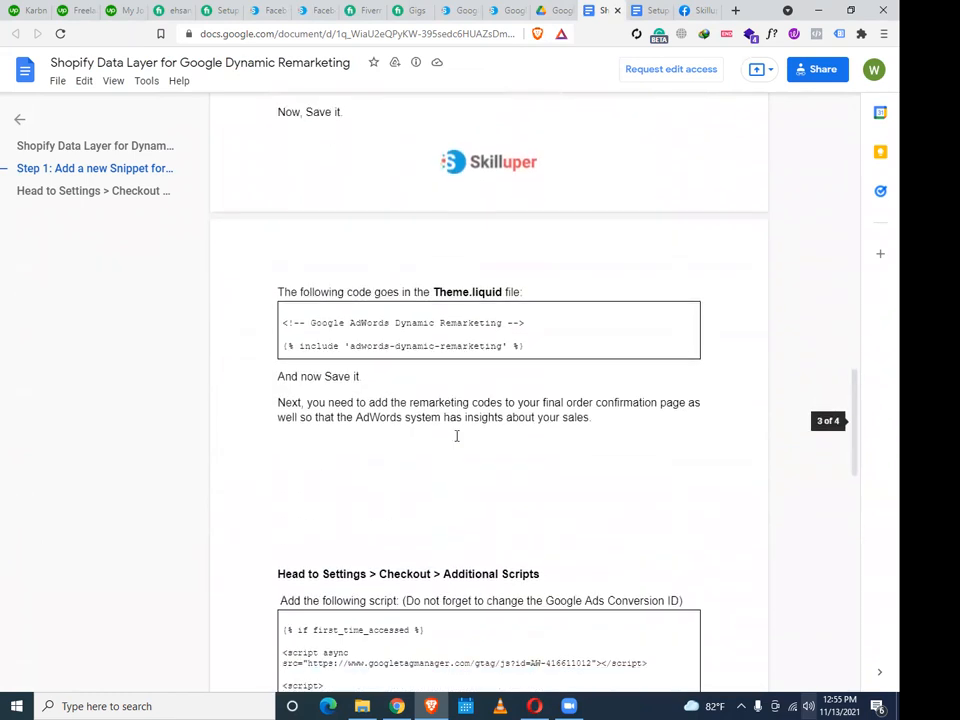
scroll(456, 436, down, 8)
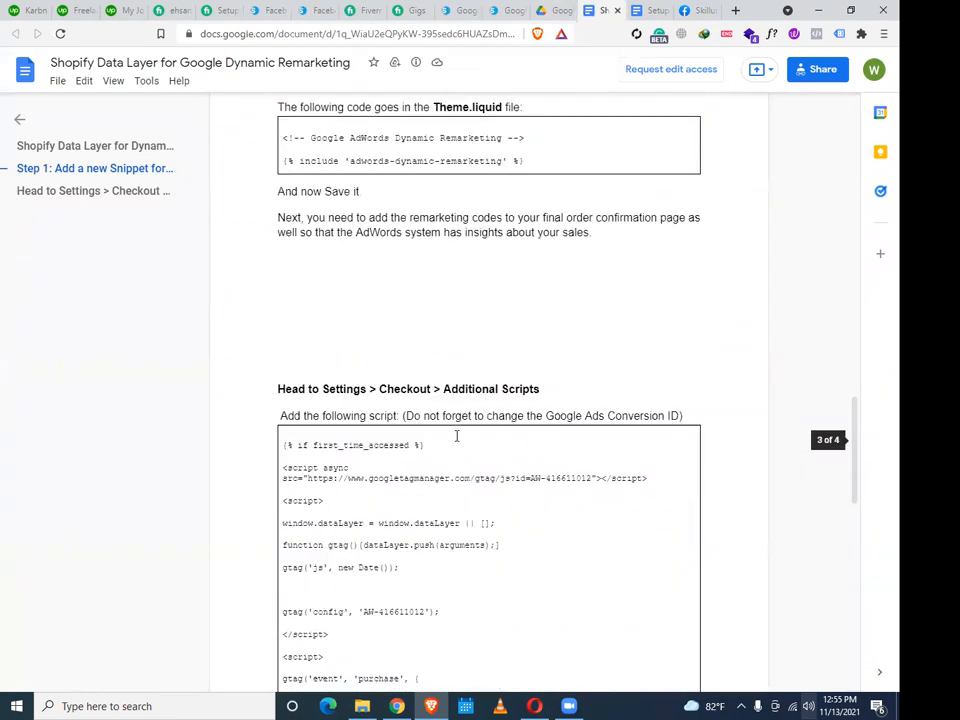
scroll(456, 436, down, 1)
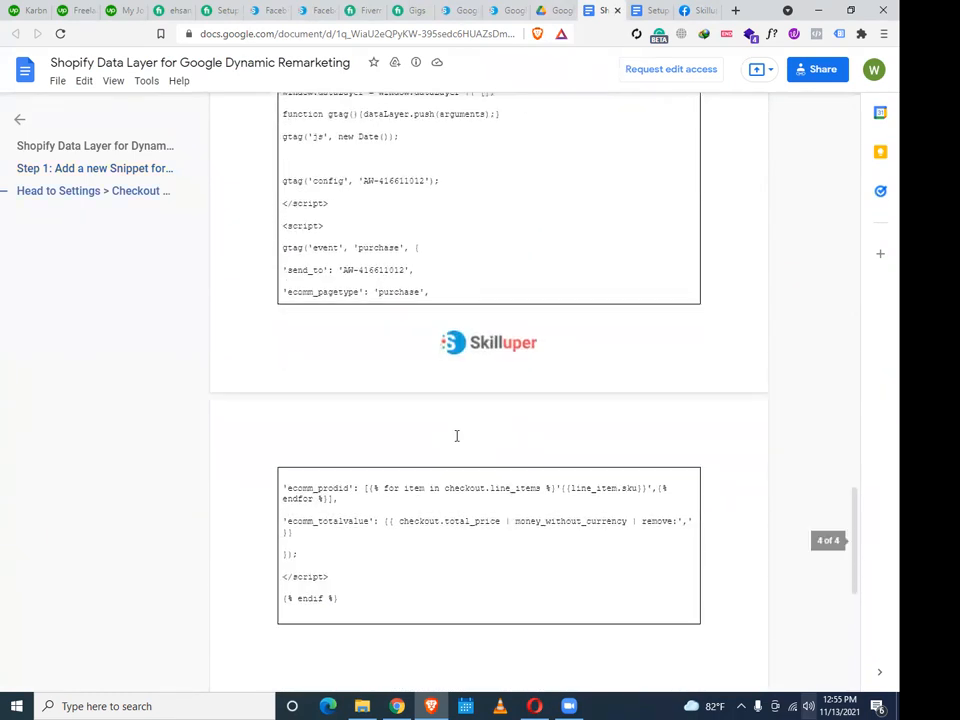
scroll(456, 436, down, 9)
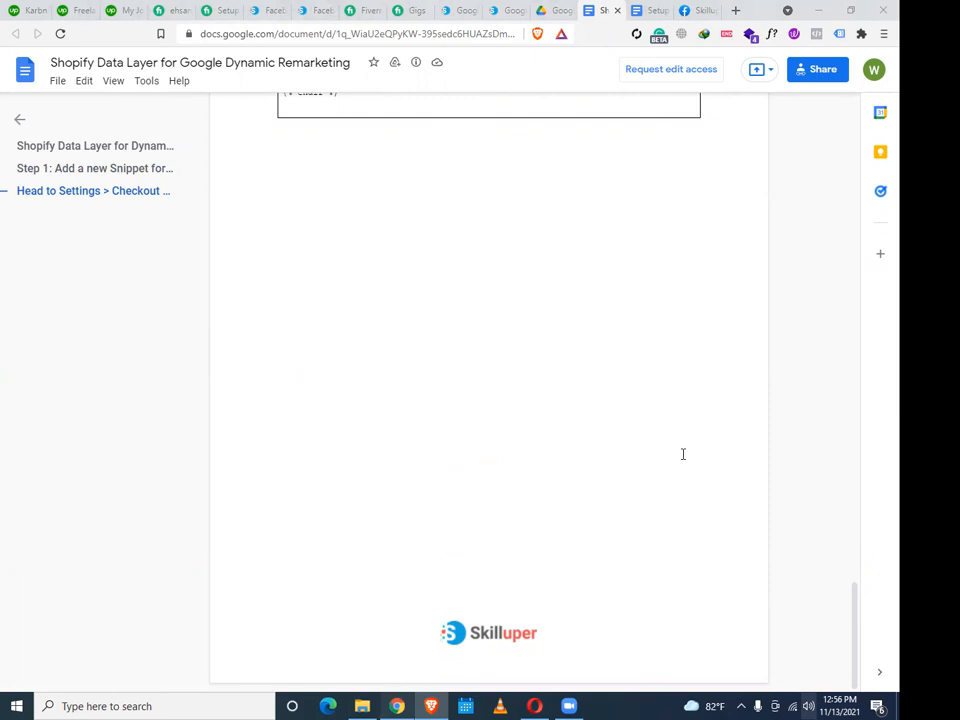
key(alt+Tab)
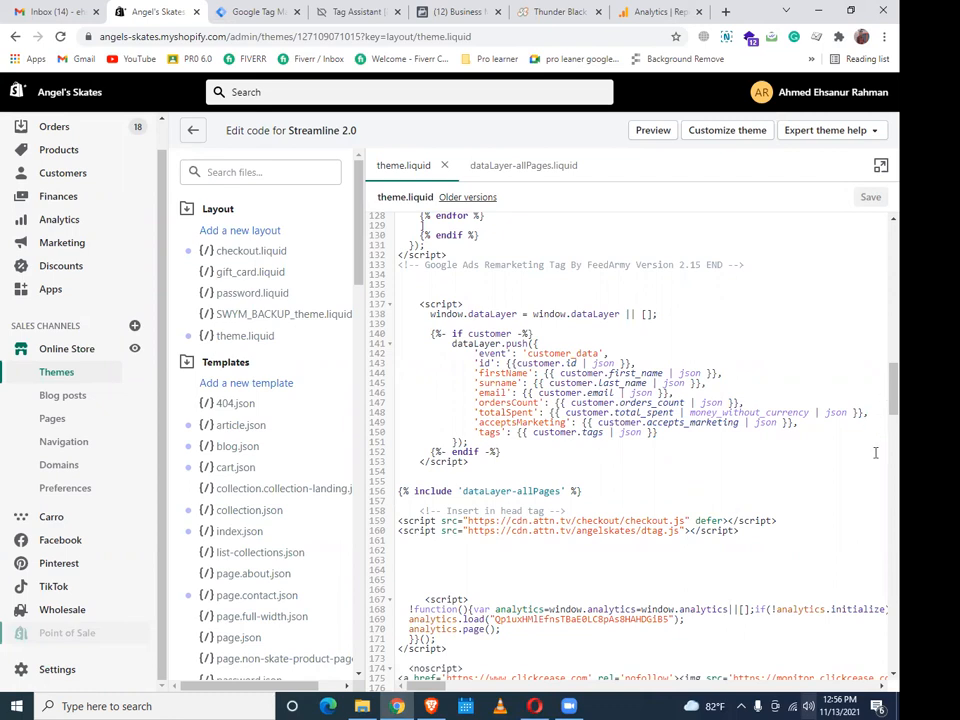
scroll(876, 460, down, 1)
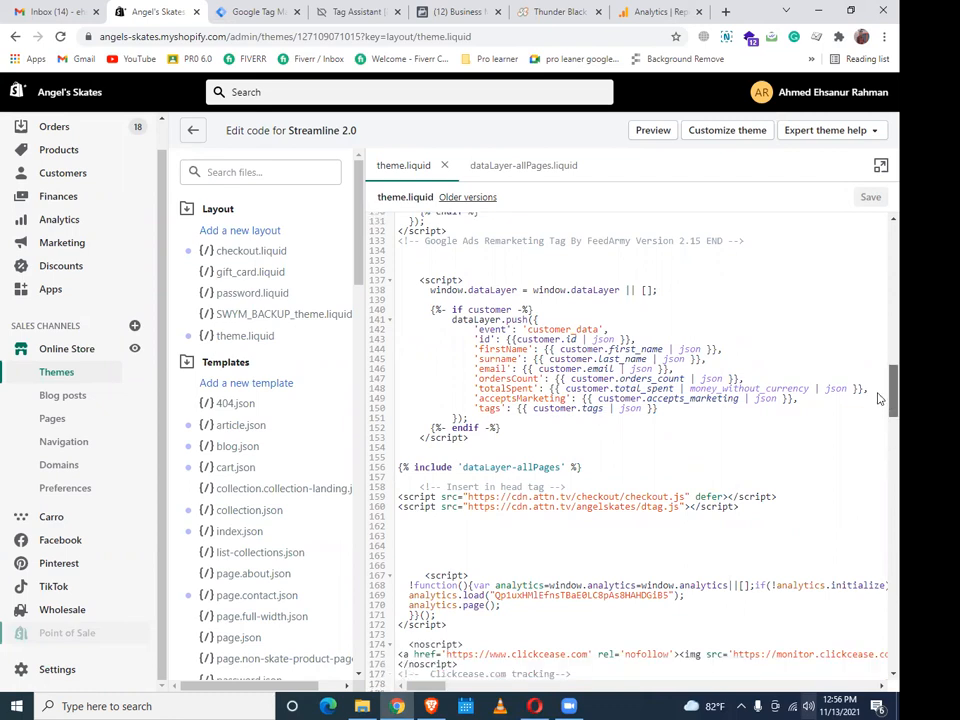
scroll(876, 392, down, 3)
scroll(712, 370, down, 3)
scroll(705, 348, down, 10)
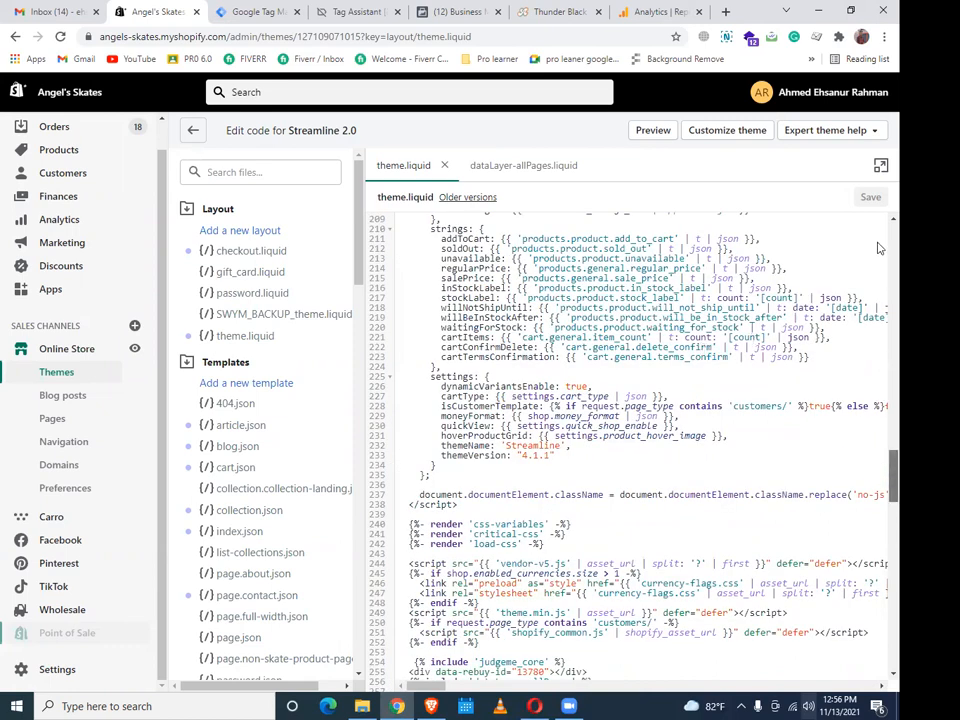
scroll(875, 250, up, 20)
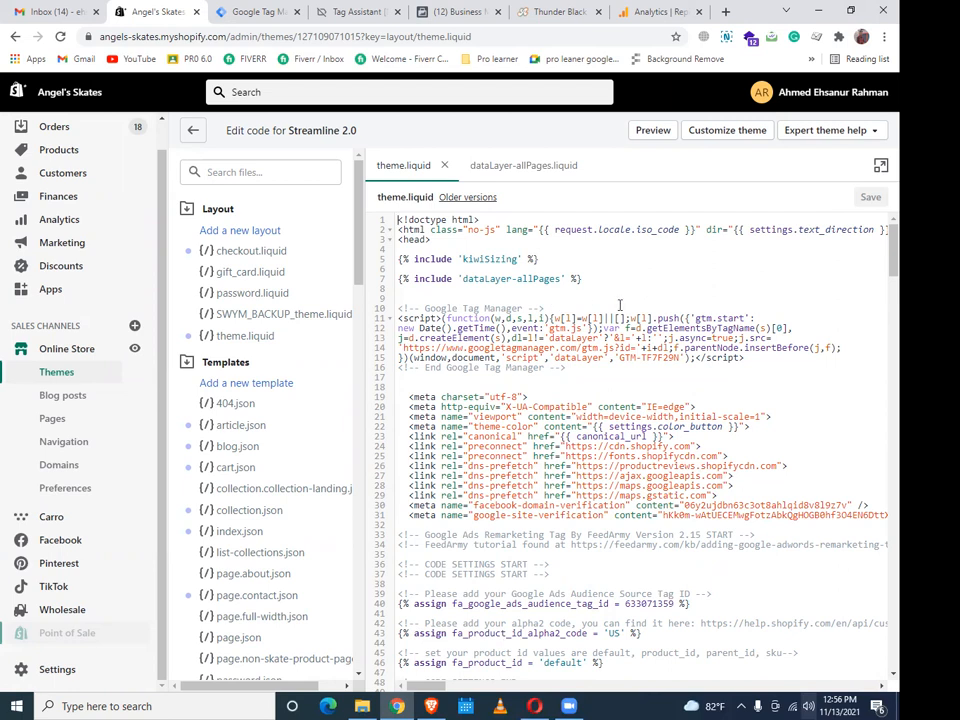
click(591, 277)
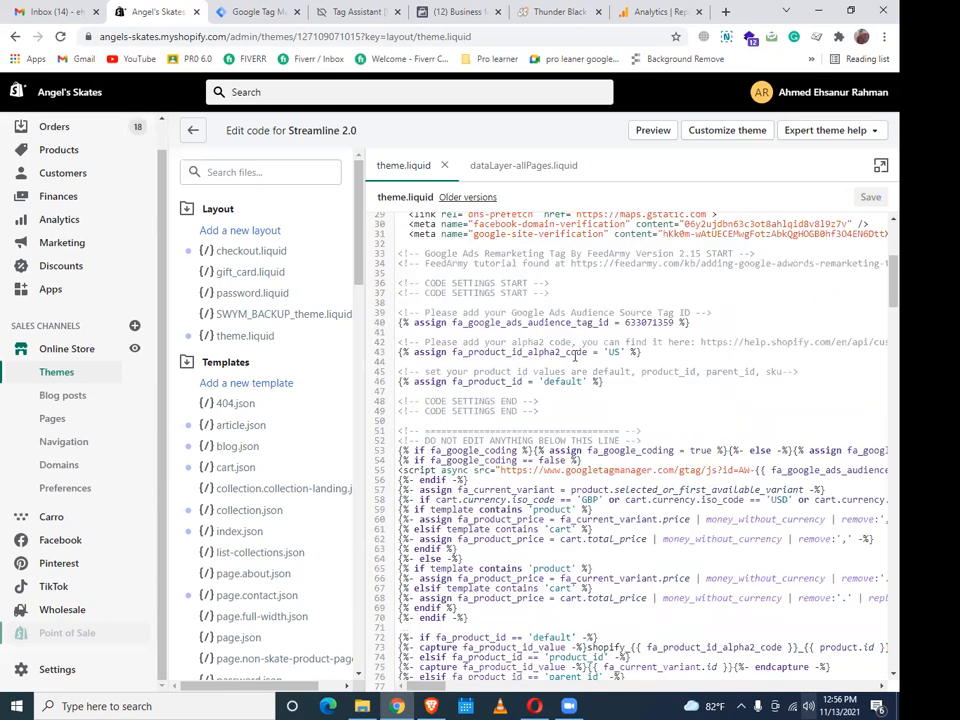
scroll(578, 358, down, 5)
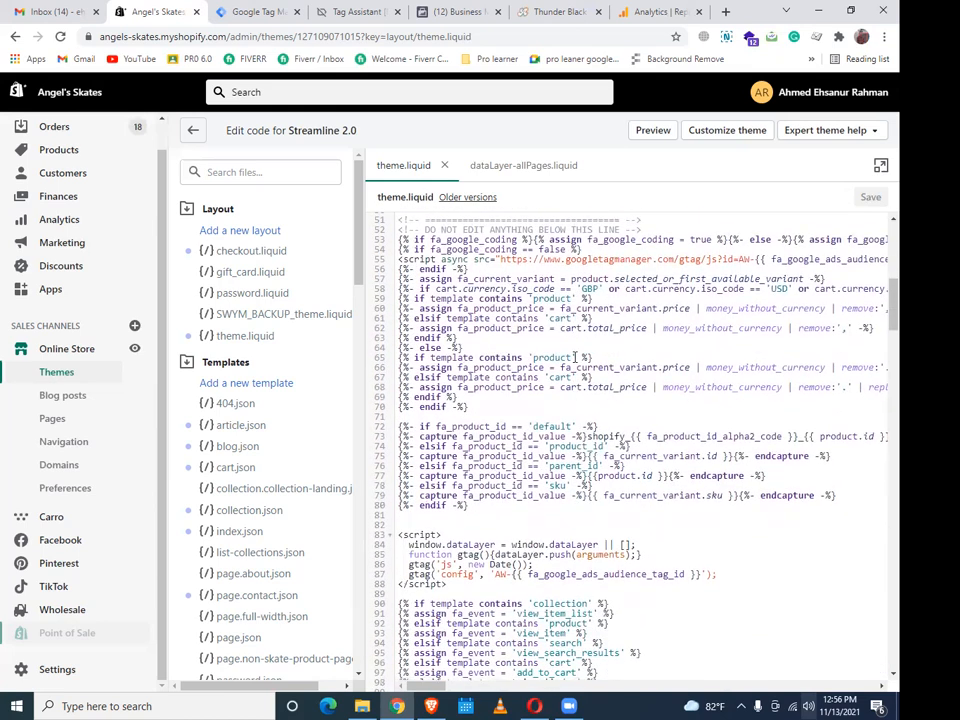
scroll(583, 362, down, 5)
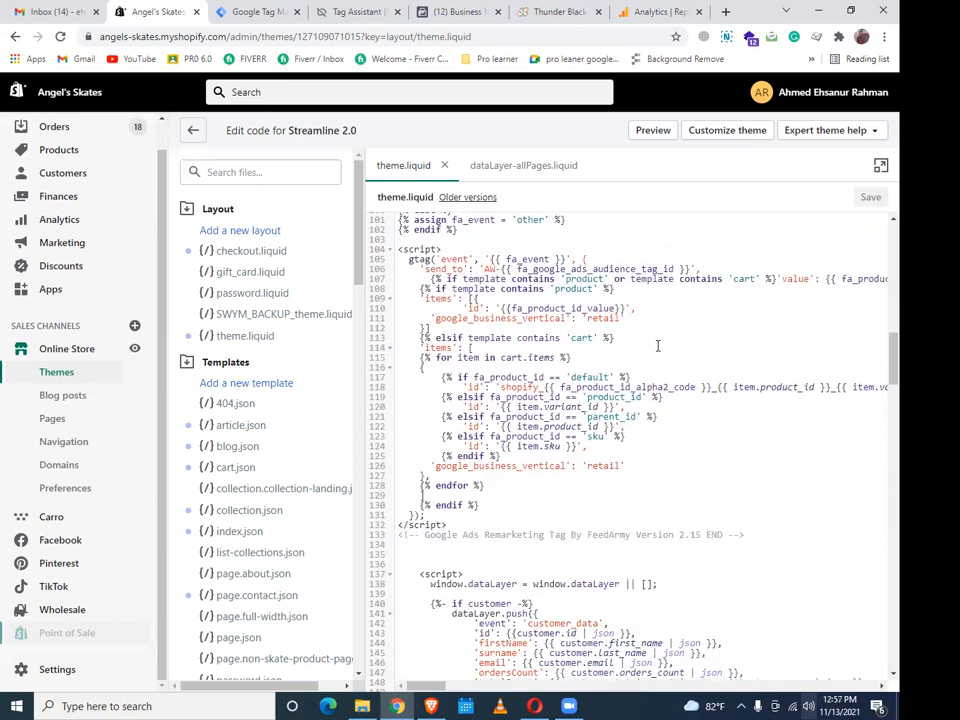
scroll(671, 340, down, 2)
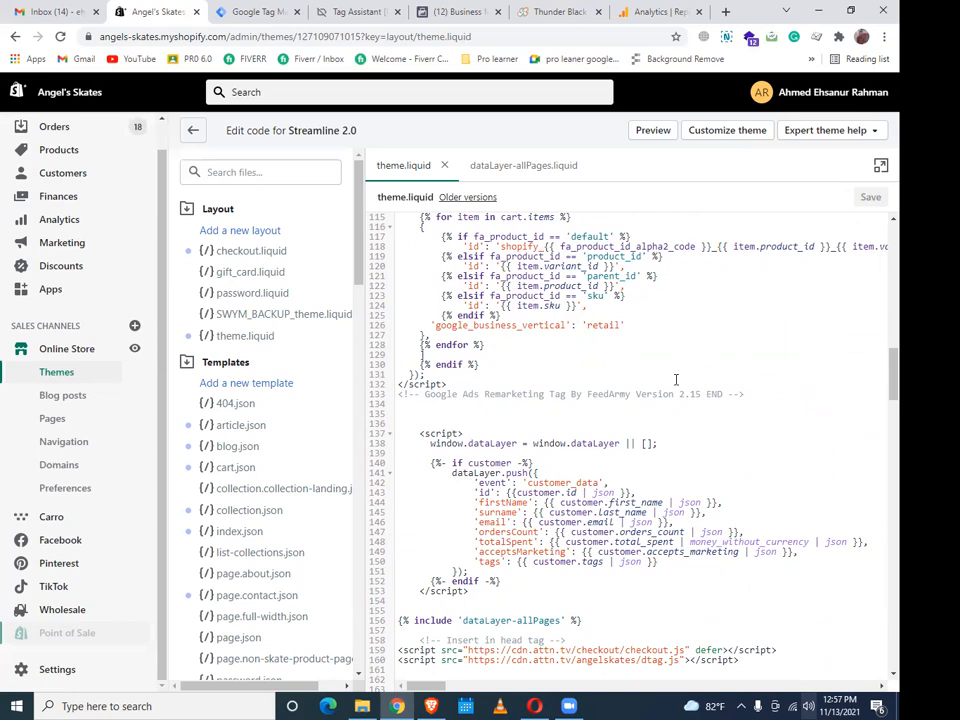
scroll(663, 375, down, 5)
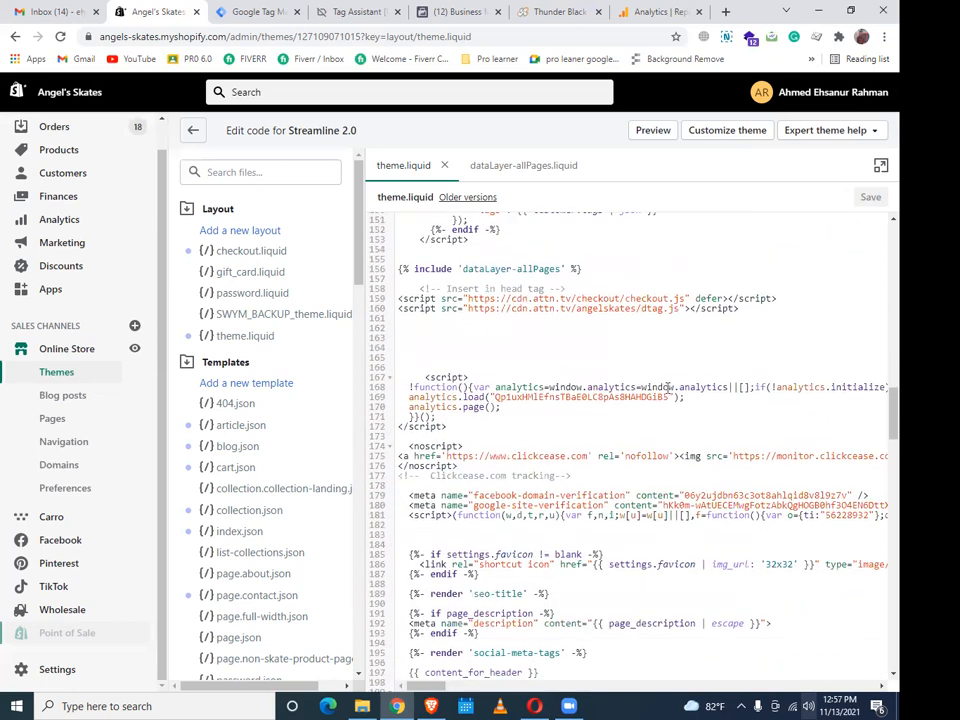
click(567, 268)
scroll(636, 283, up, 14)
scroll(636, 283, up, 8)
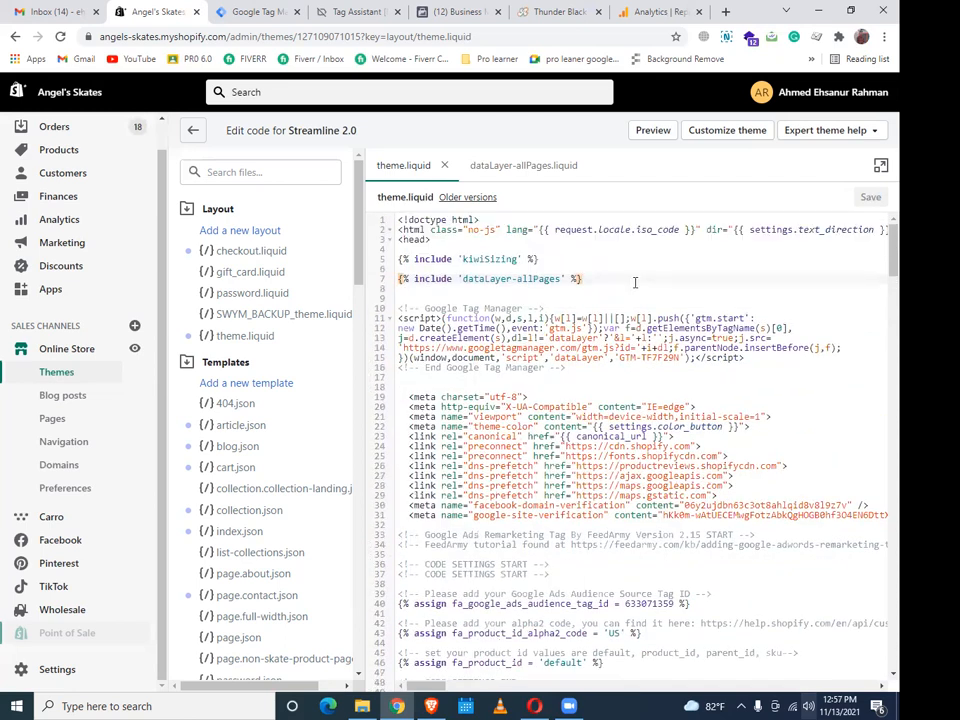
Delete the {% include 'dataLayer-allPages' %} line at line 7 of theme.liquid
drag(600, 278, 399, 279)
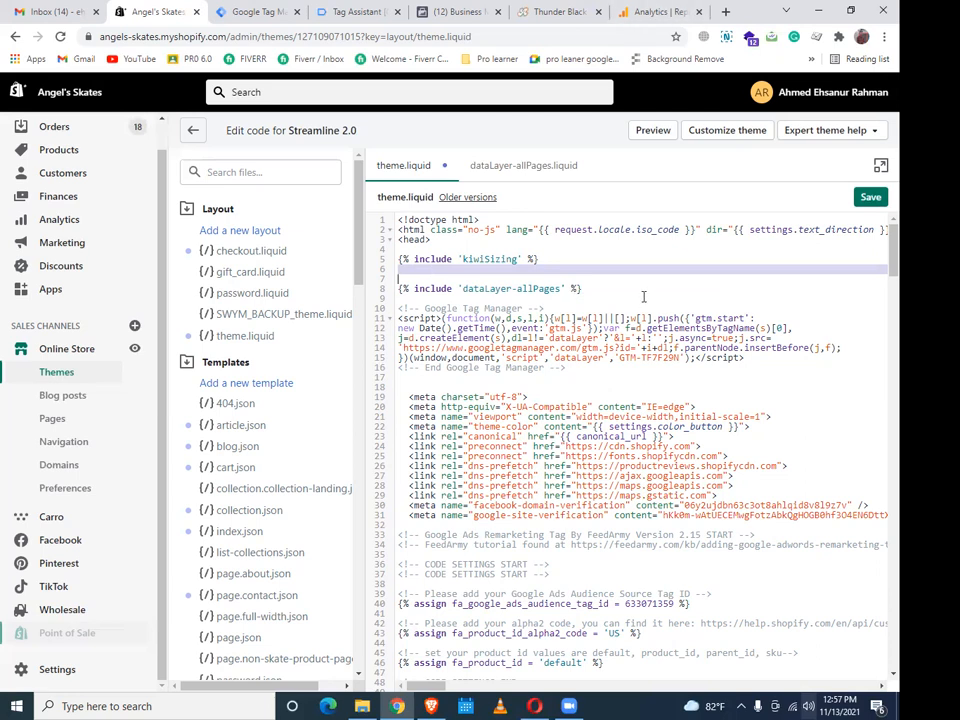
key(ctrl+z)
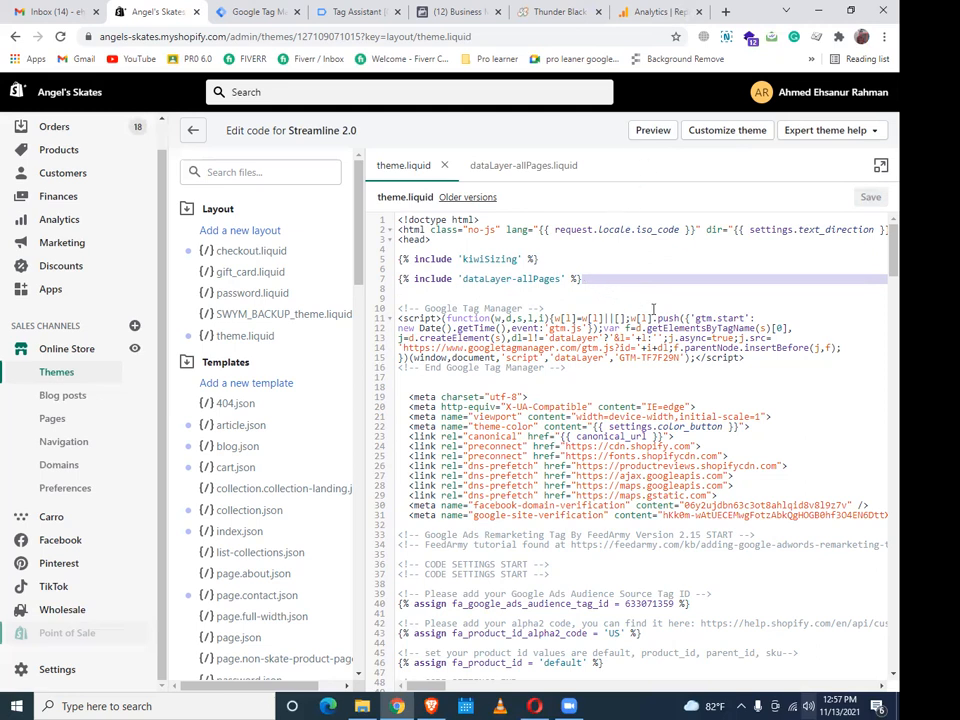
drag(580, 308, 398, 278)
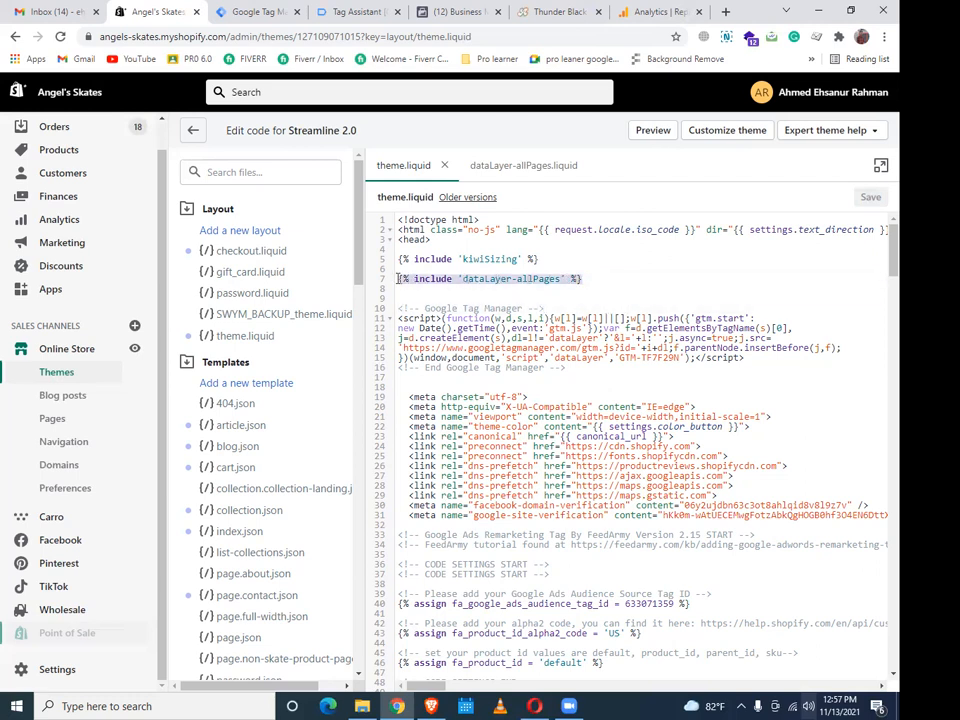
key(BackSpace)
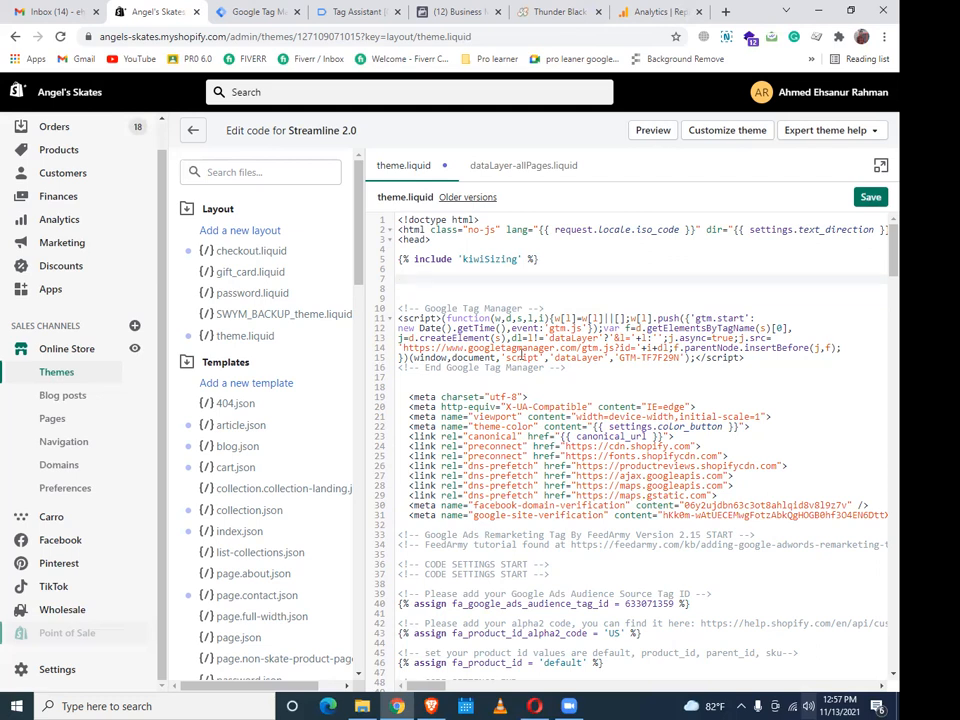
scroll(550, 370, down, 5)
scroll(557, 378, down, 10)
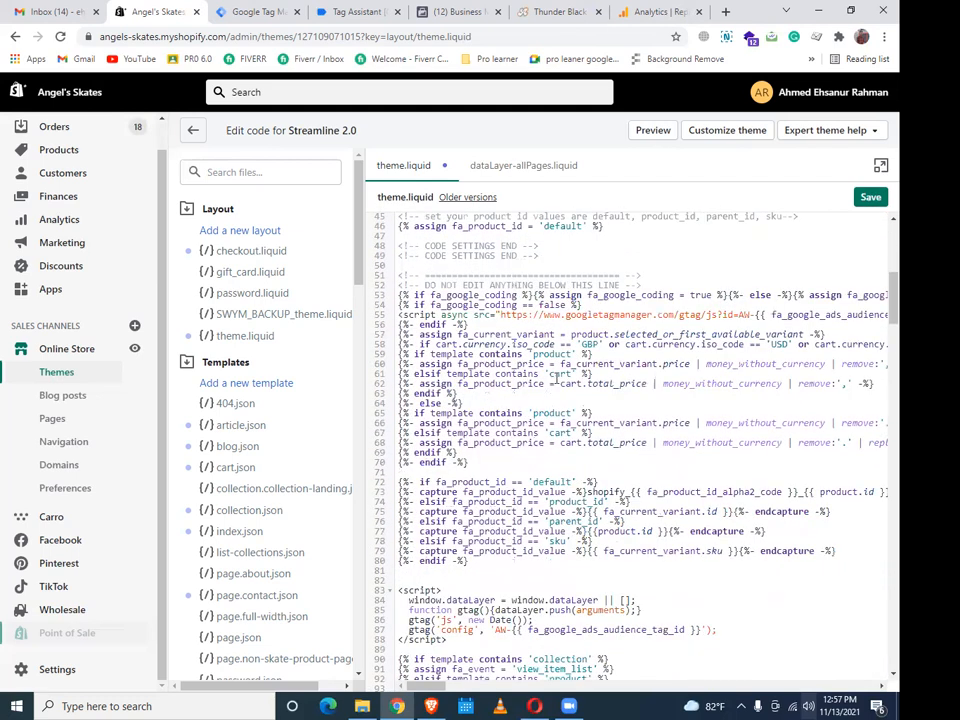
scroll(557, 378, down, 3)
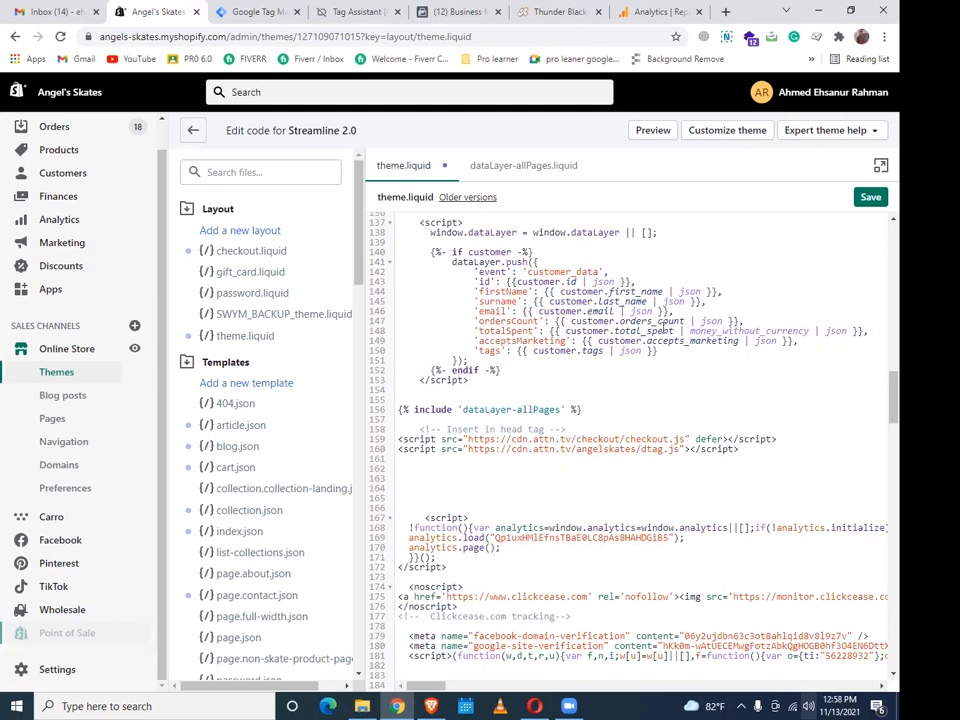
Add a blank line just before the closing </head> tag in theme.liquid
scroll(637, 536, down, 1)
scroll(637, 536, down, 7)
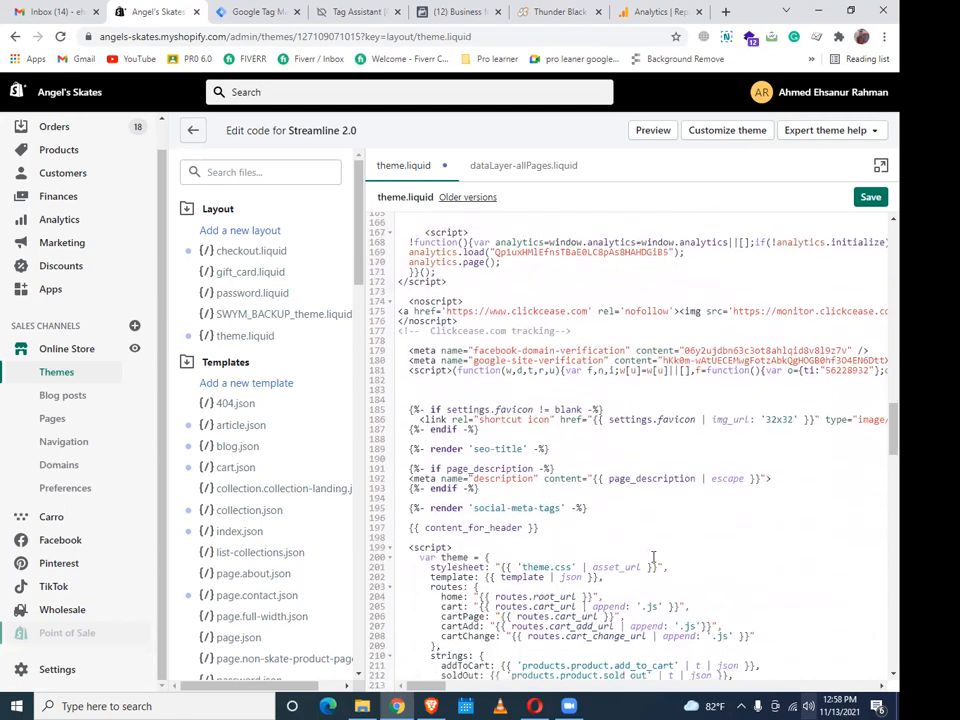
scroll(664, 558, down, 7)
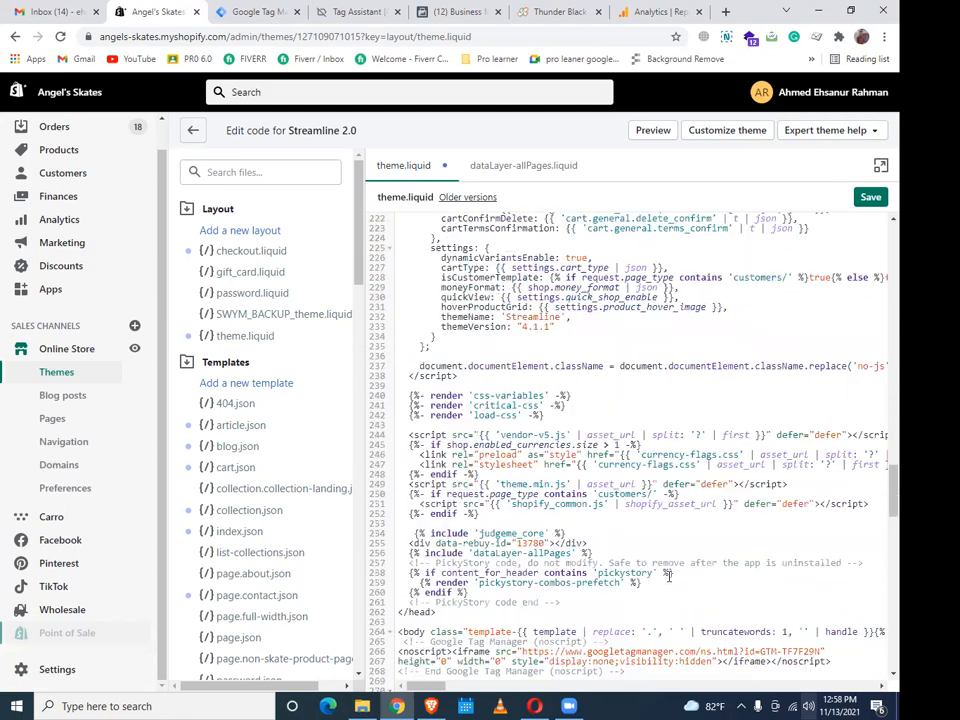
scroll(521, 520, up, 1)
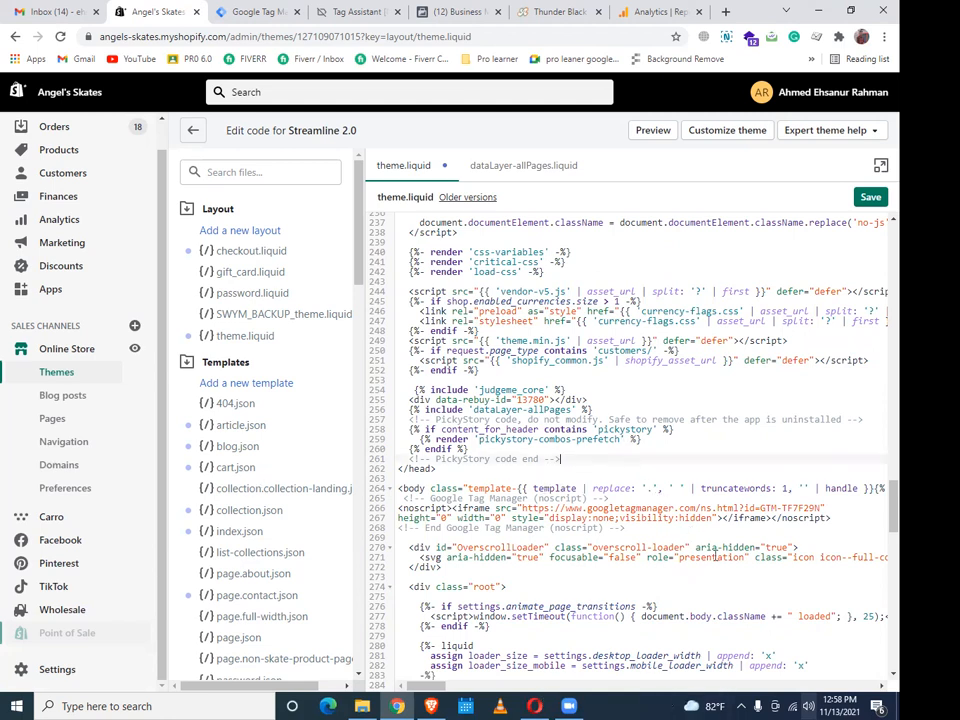
key(Return)
key(Return)
key(Return)
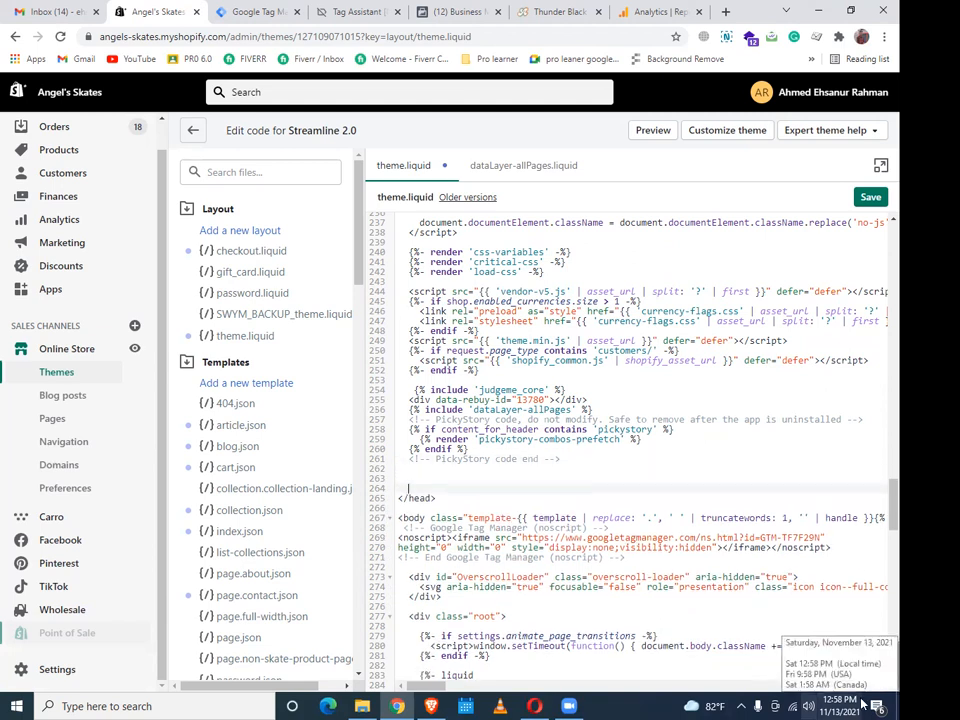
Cut the dataLayer-allPages include from line 156
scroll(811, 469, up, 1)
scroll(811, 469, up, 4)
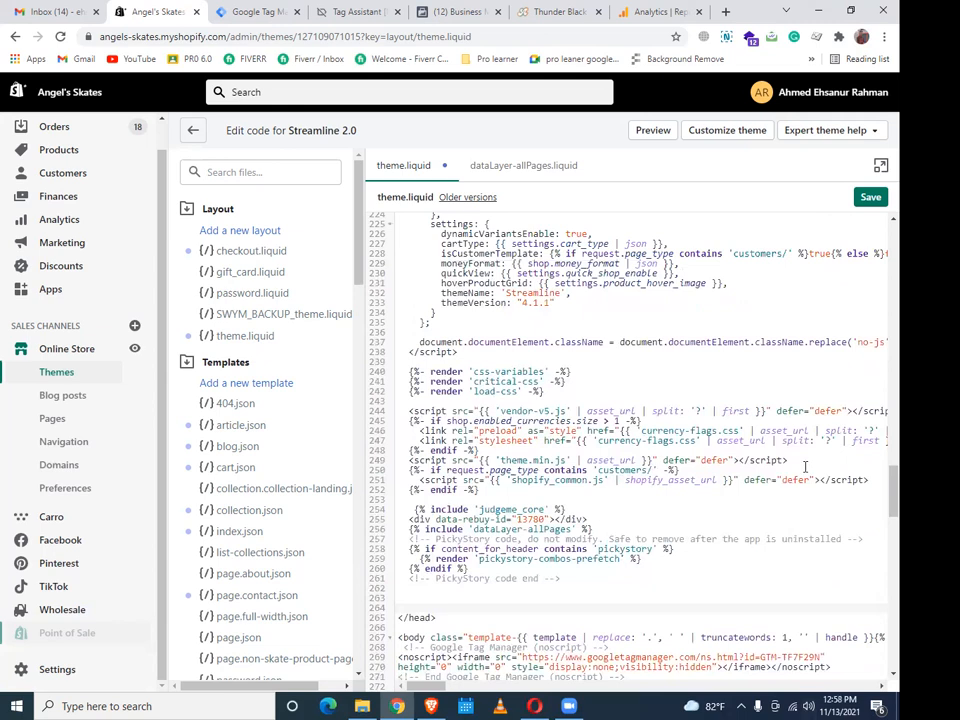
scroll(642, 473, up, 5)
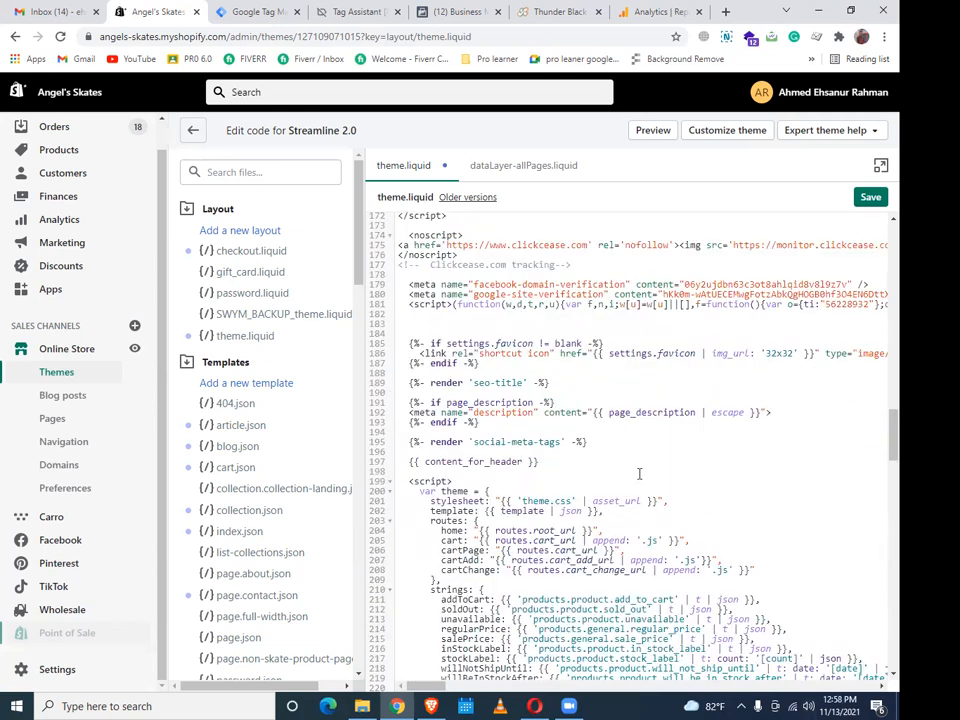
drag(583, 339, 398, 340)
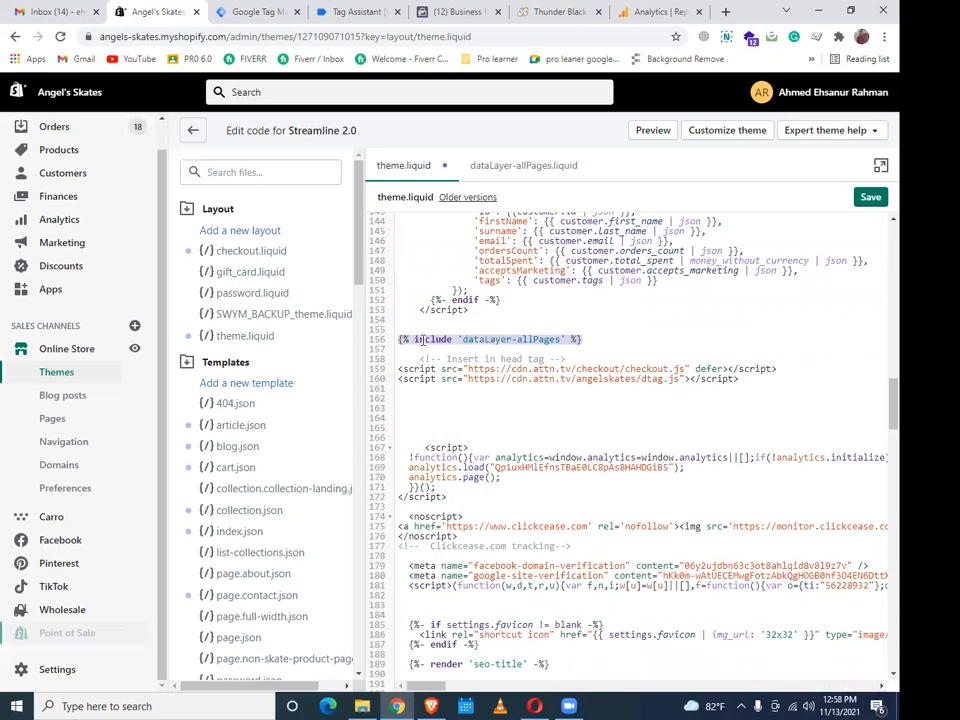
right_click(424, 342)
click(465, 377)
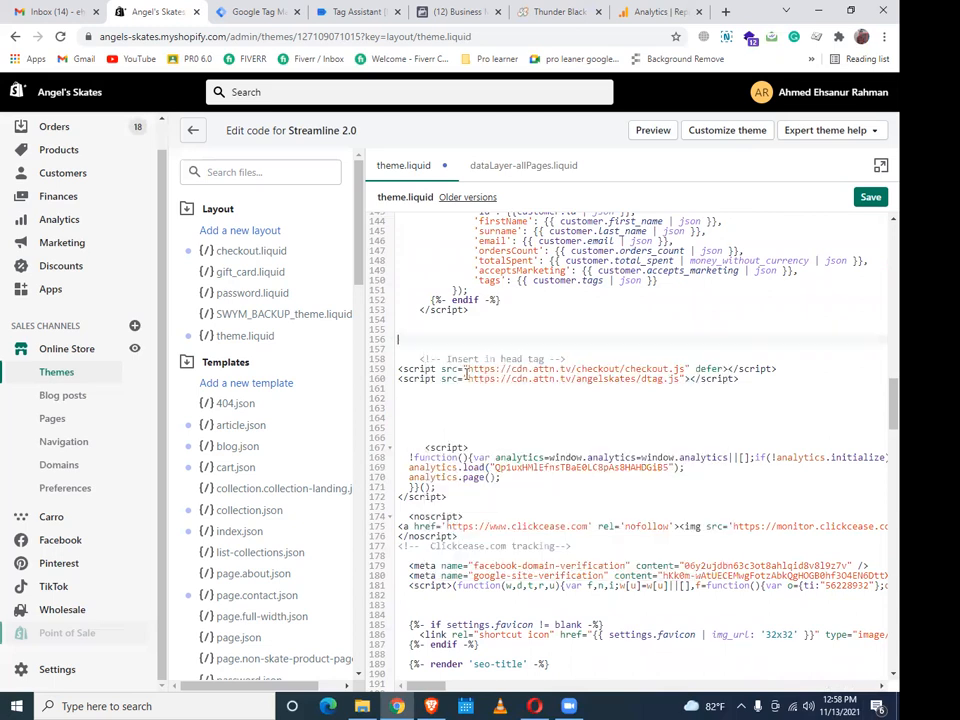
Paste the include on the blank line above </head> and save theme.liquid
scroll(879, 407, down, 3)
scroll(879, 454, down, 6)
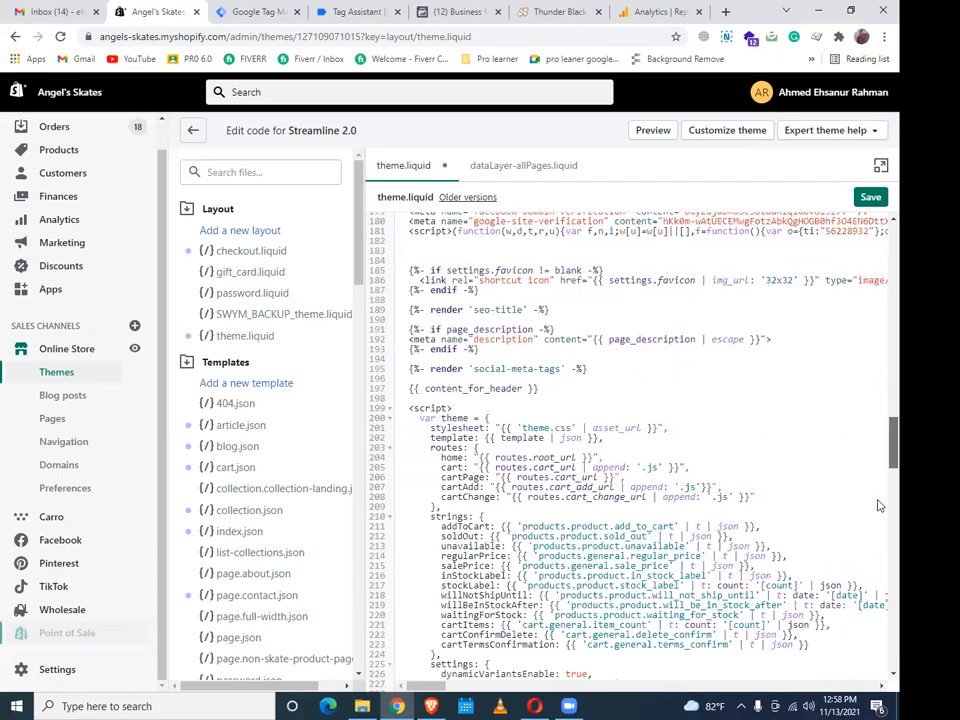
scroll(480, 301, down, 5)
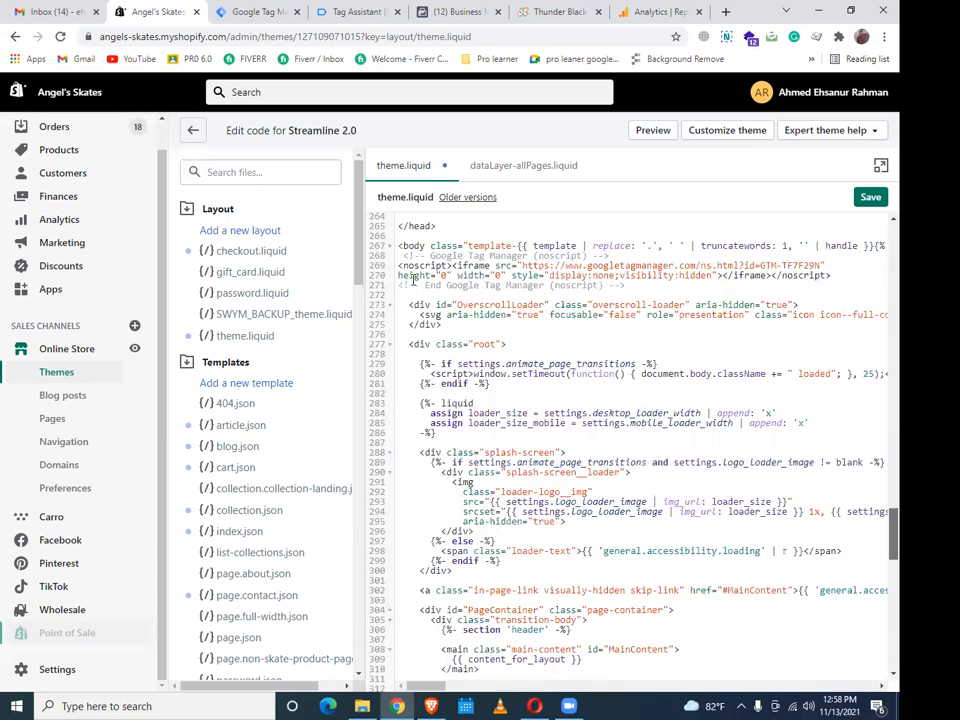
scroll(414, 282, up, 1)
click(414, 282)
key(ctrl+v)
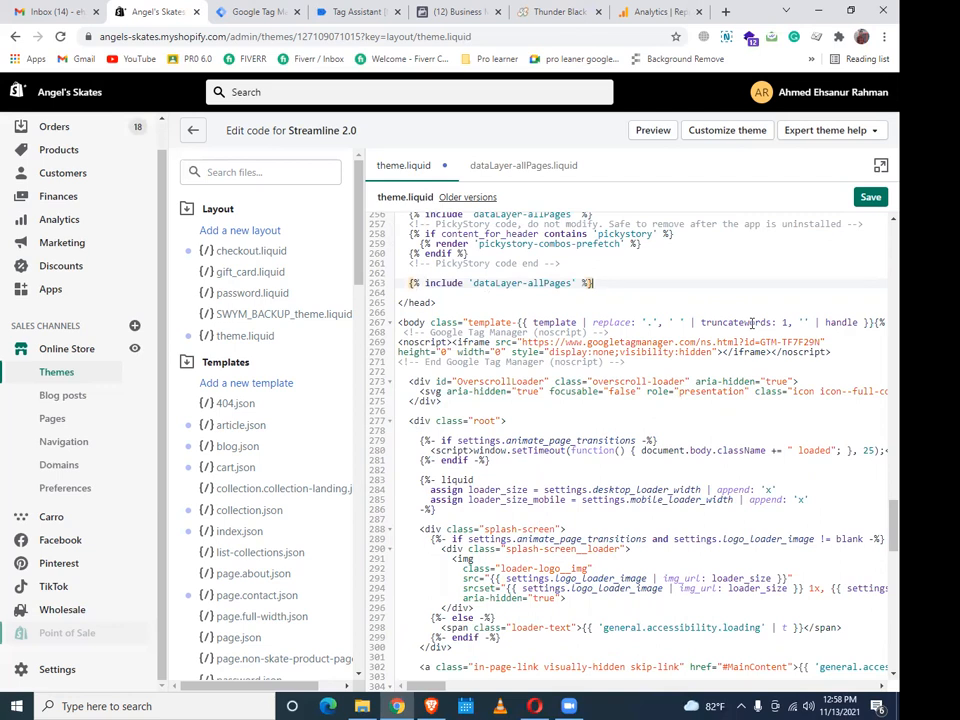
click(864, 199)
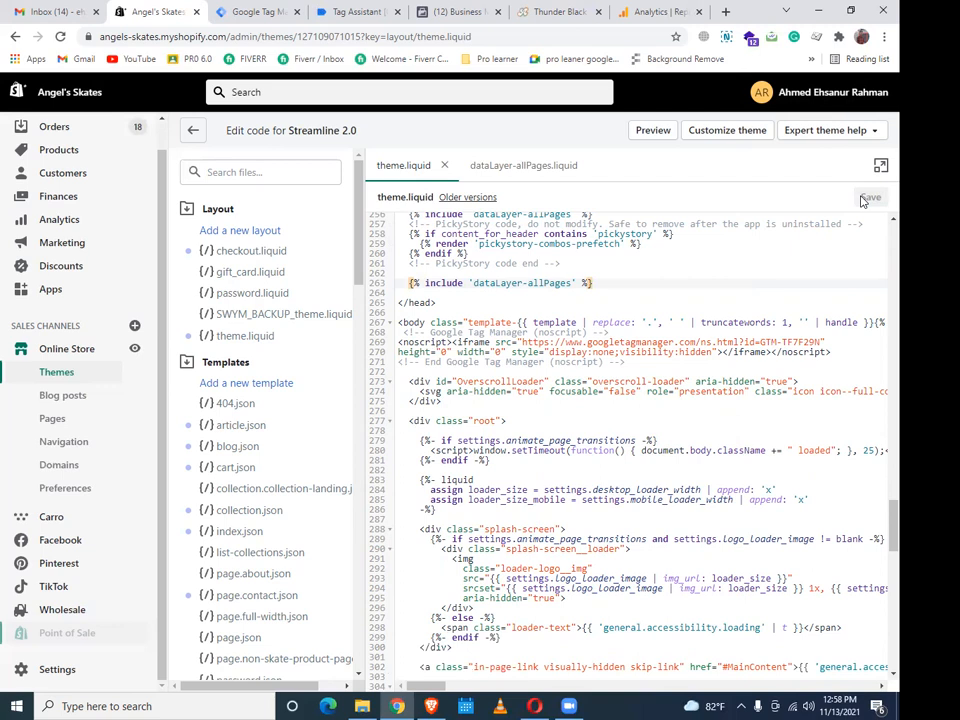
click(57, 670)
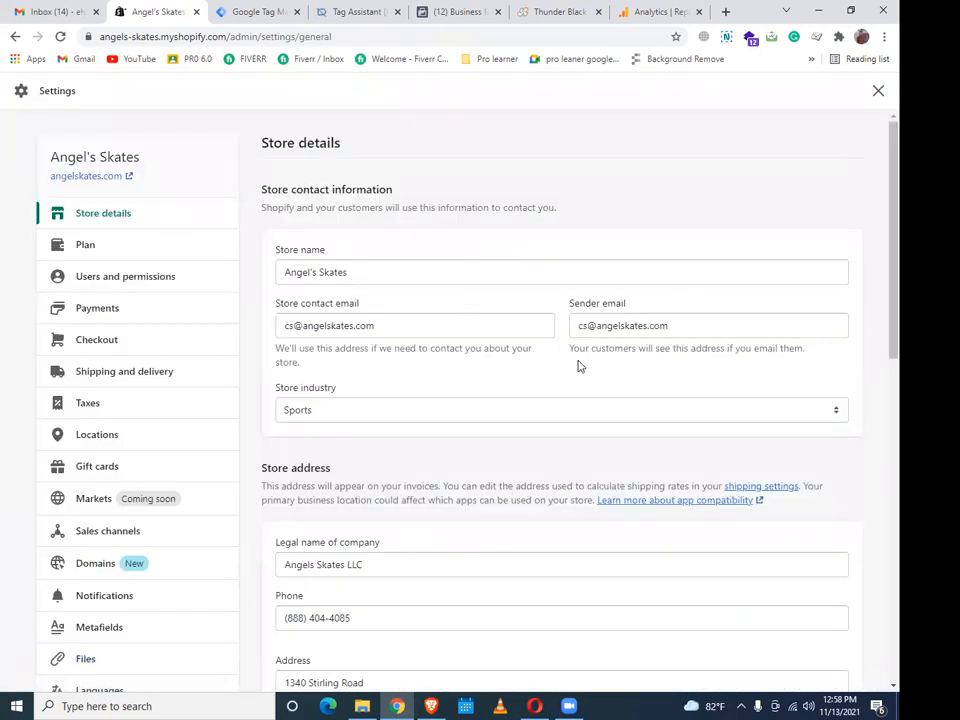
Open Checkout settings and scroll Additional scripts to the GTM-TF7F29N snippet and first_time_accessed block
scroll(577, 365, down, 4)
scroll(579, 366, down, 8)
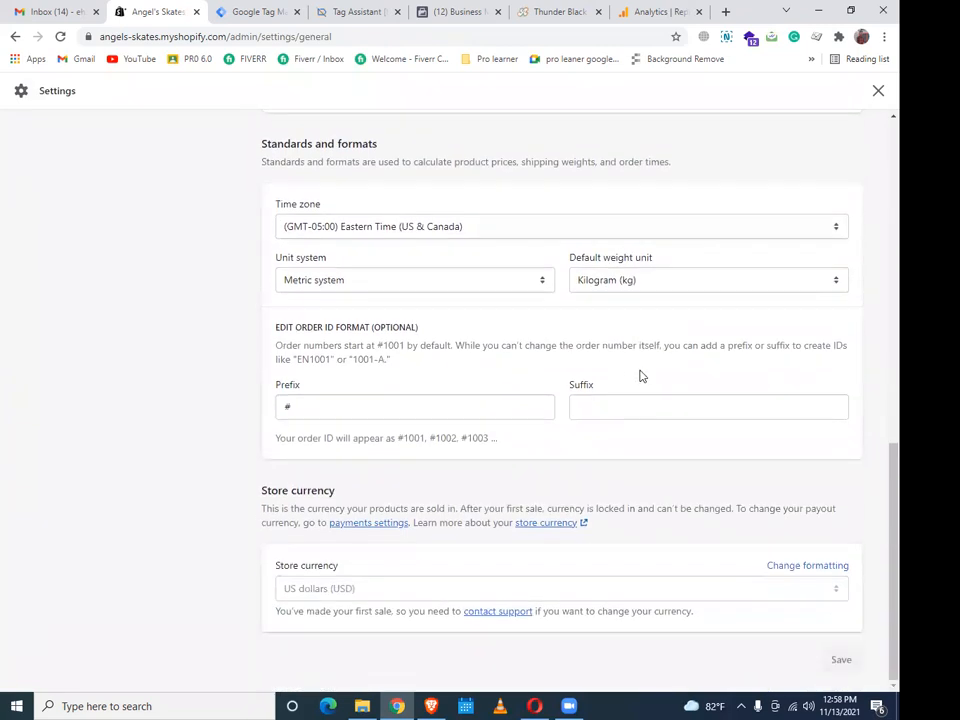
scroll(642, 378, up, 12)
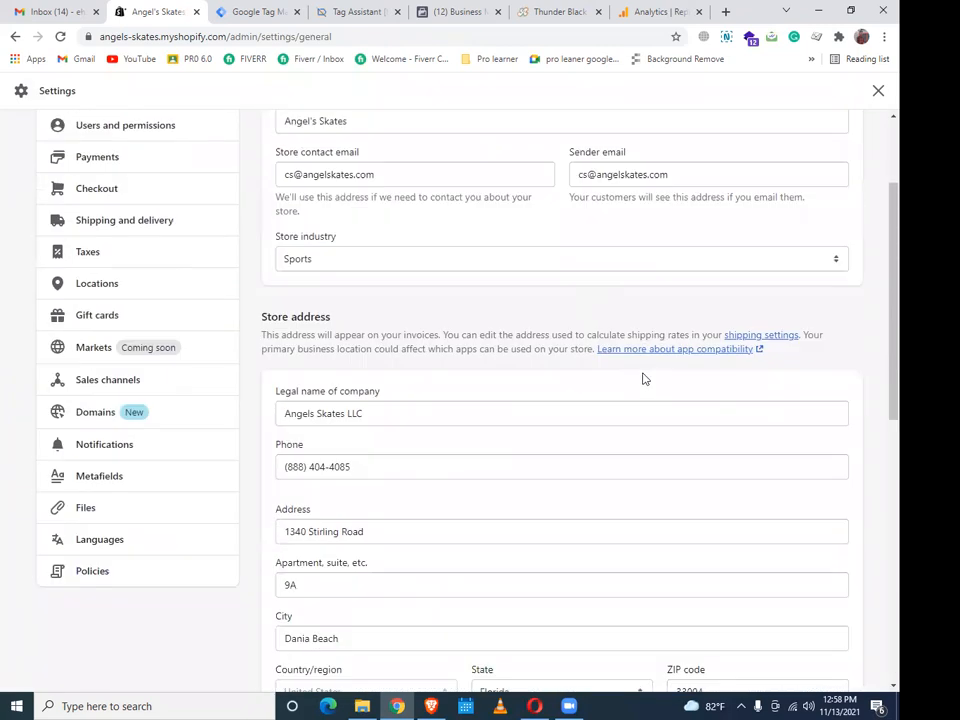
click(100, 343)
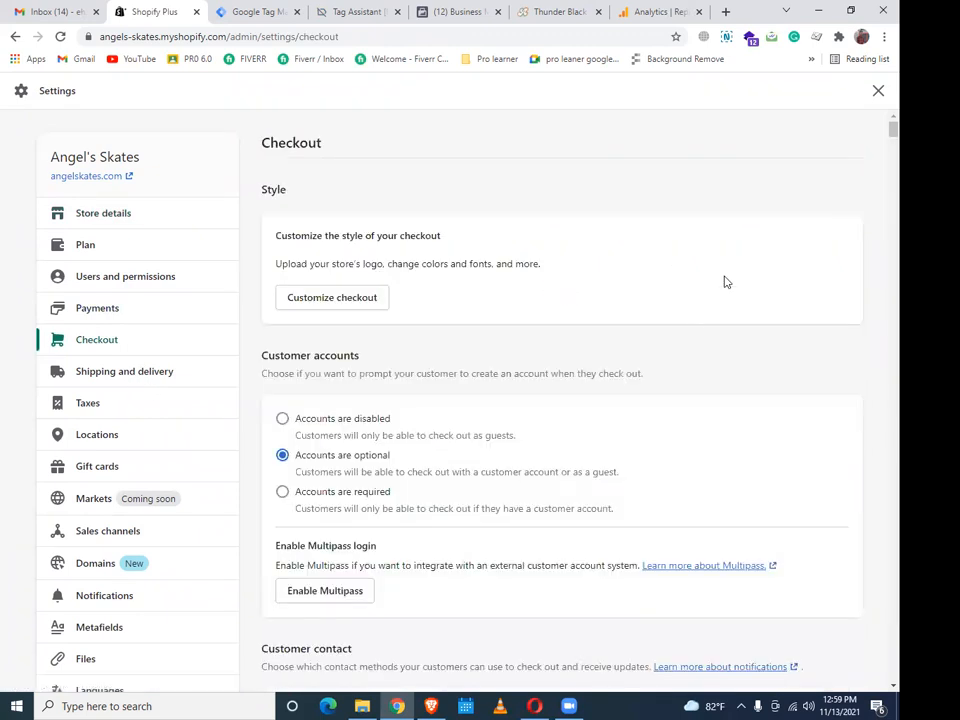
scroll(674, 357, down, 1)
scroll(674, 357, down, 20)
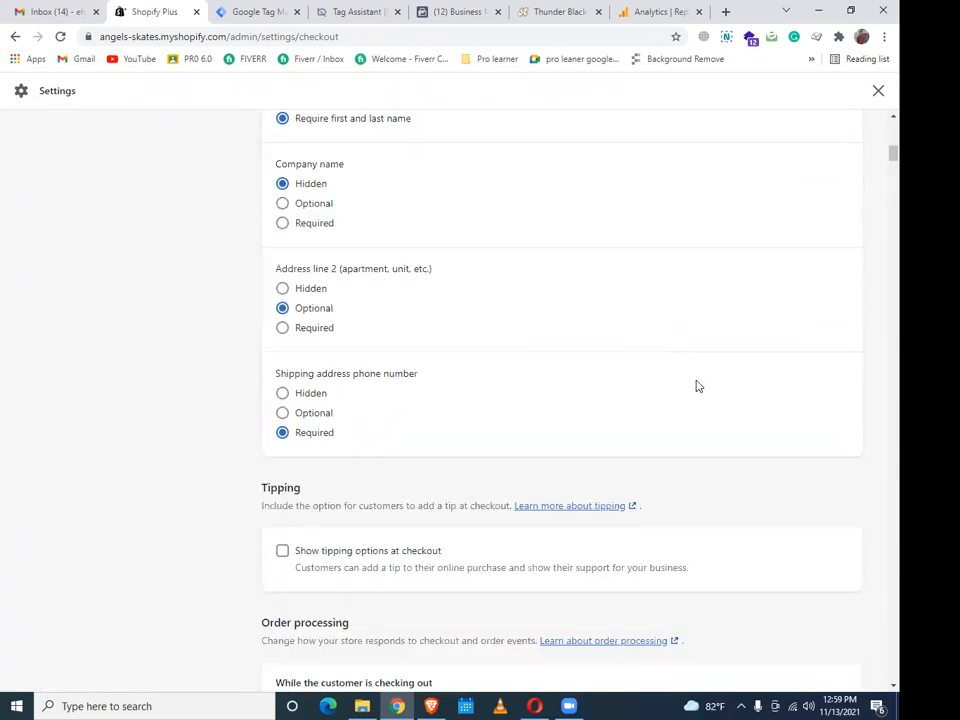
scroll(703, 596, down, 20)
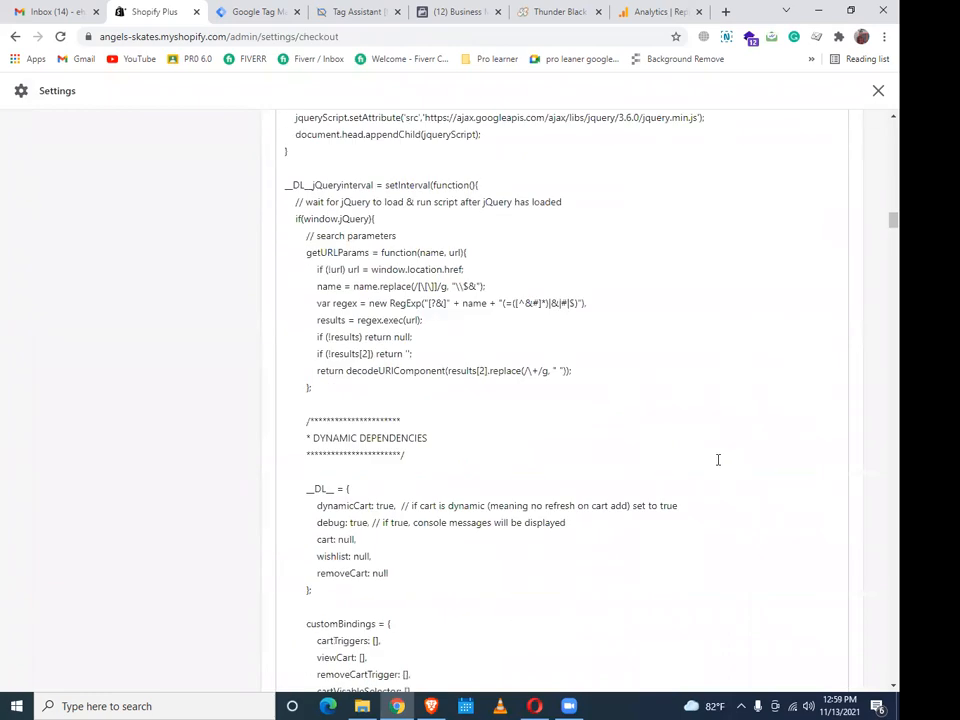
scroll(620, 455, down, 20)
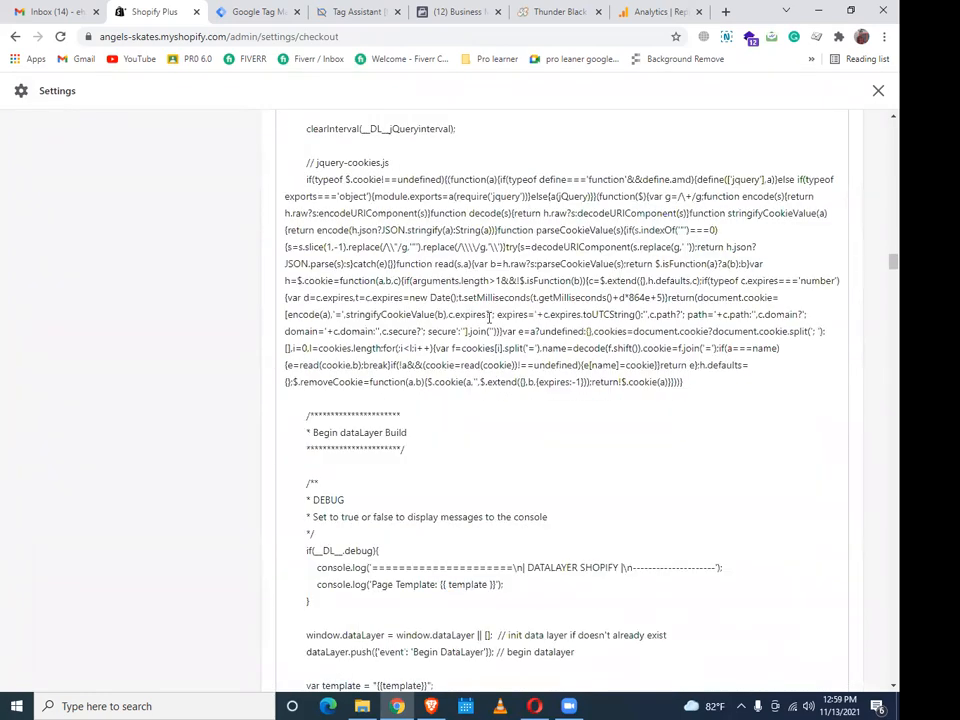
scroll(640, 390, down, 20)
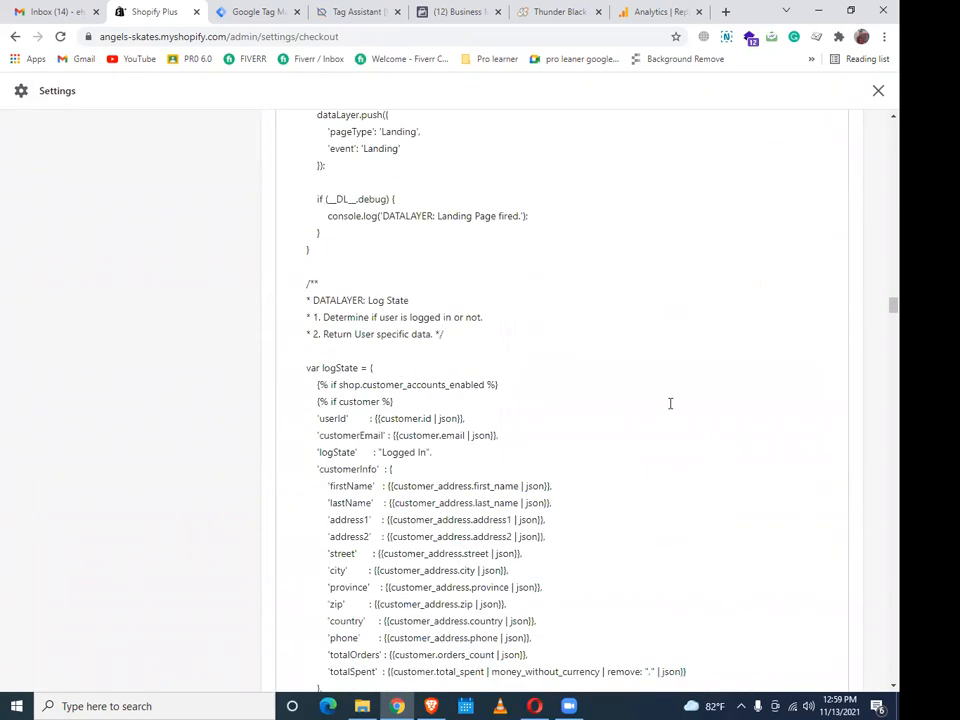
scroll(706, 429, down, 20)
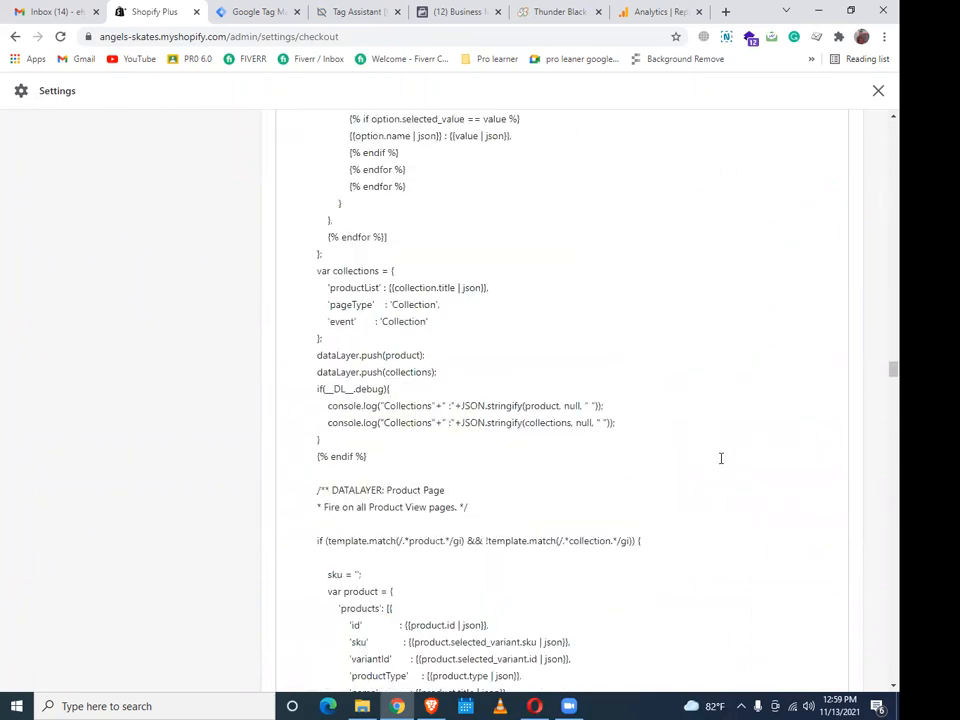
scroll(670, 436, down, 20)
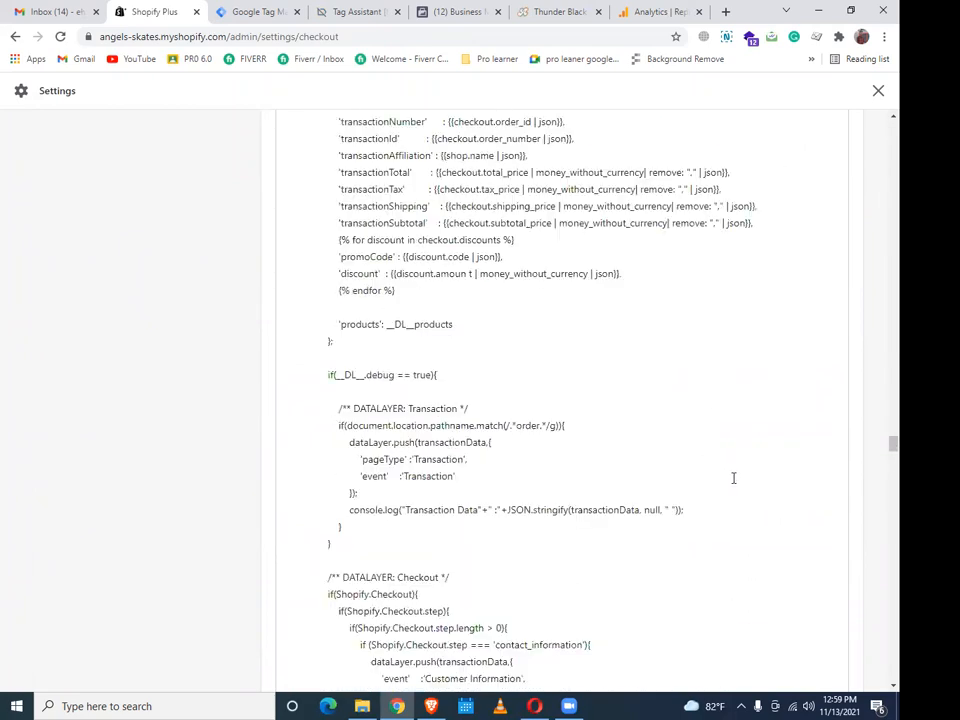
scroll(729, 480, down, 20)
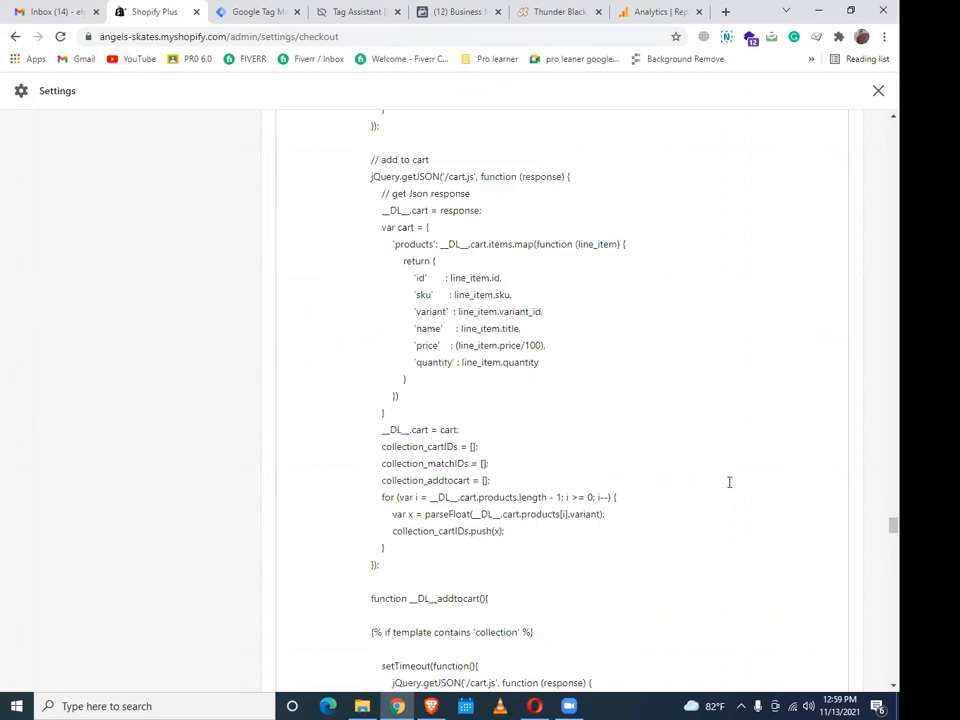
scroll(729, 482, down, 20)
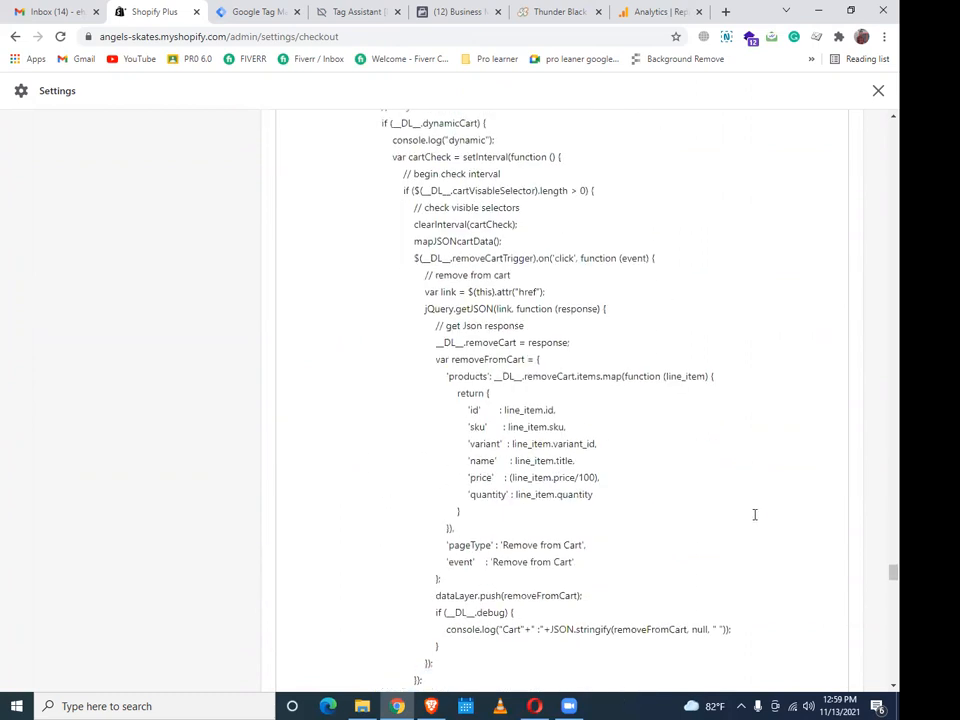
scroll(755, 516, down, 15)
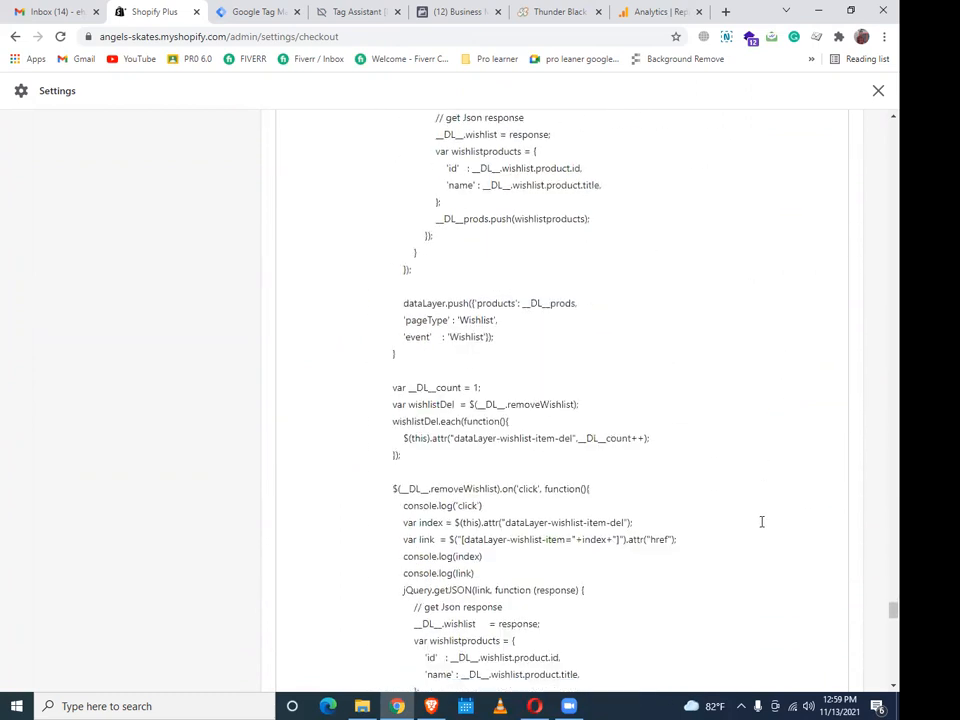
scroll(761, 521, down, 10)
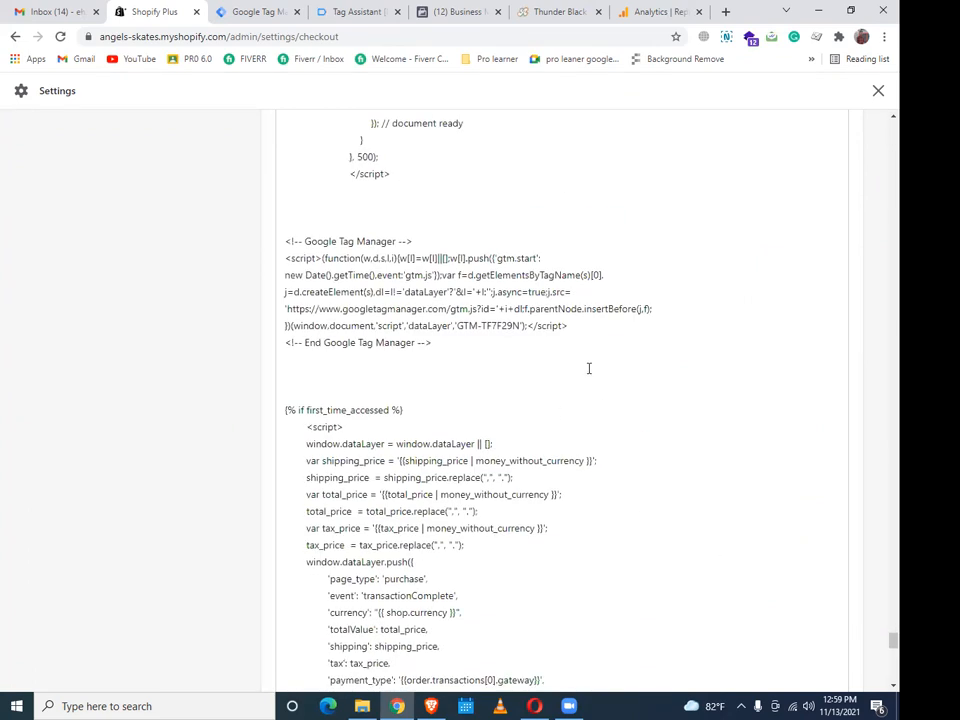
scroll(440, 380, down, 3)
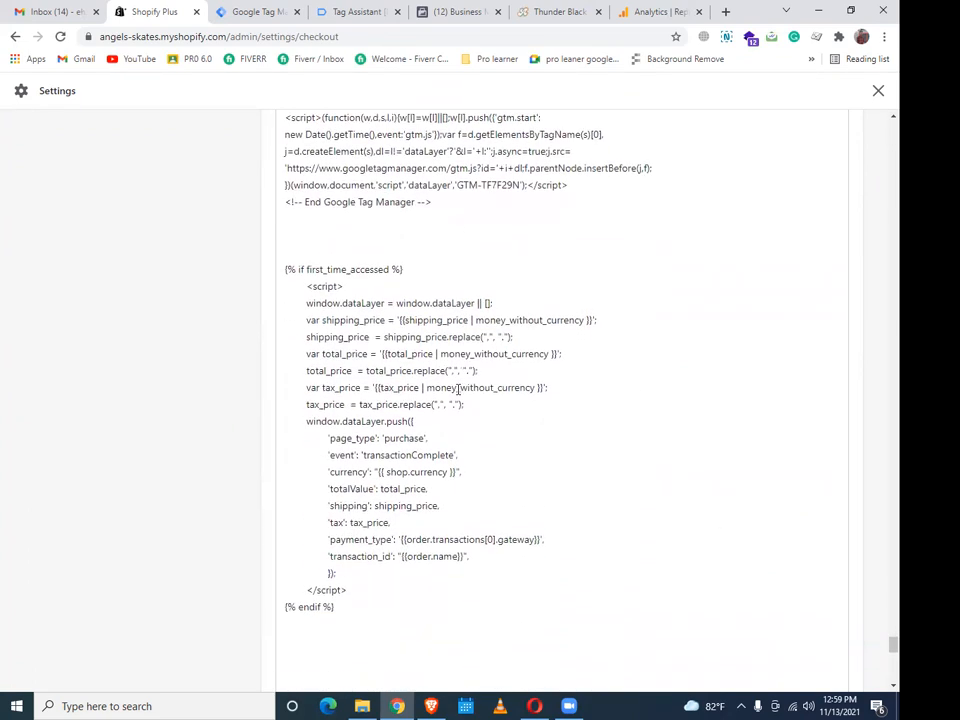
Delete the {% if first_time_accessed %}…{% endif %} block from the checkout additional scripts
drag(282, 268, 474, 616)
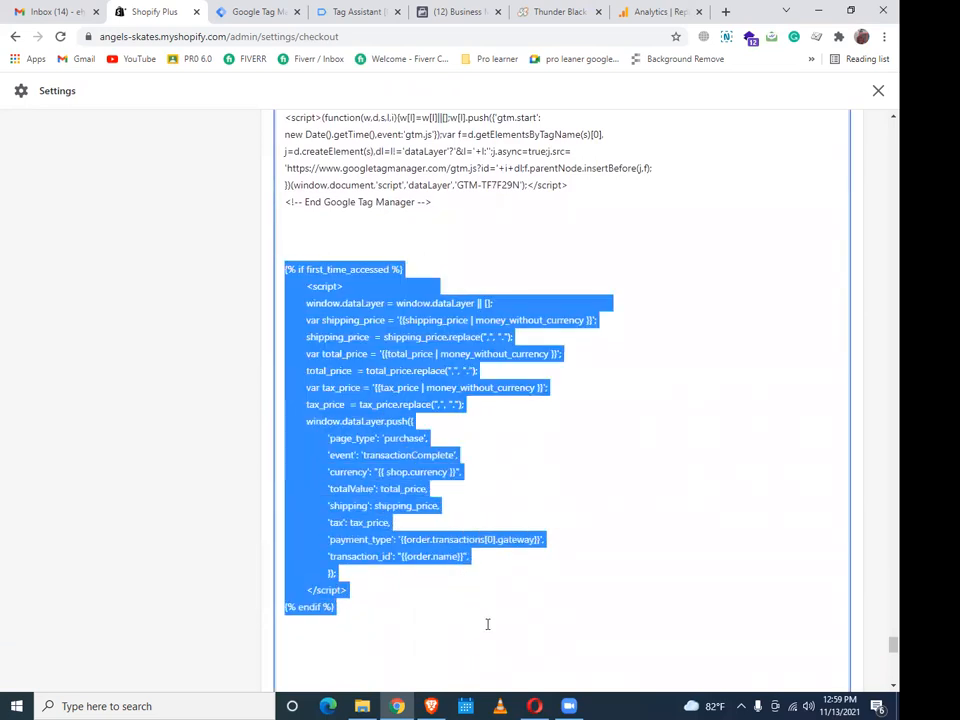
key(BackSpace)
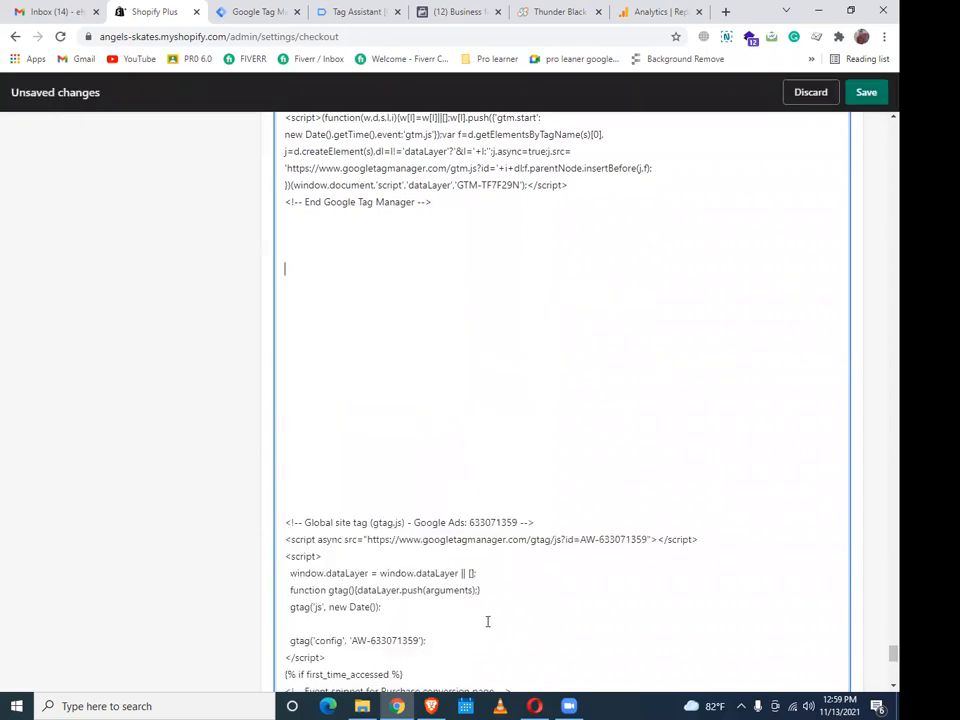
scroll(508, 373, down, 3)
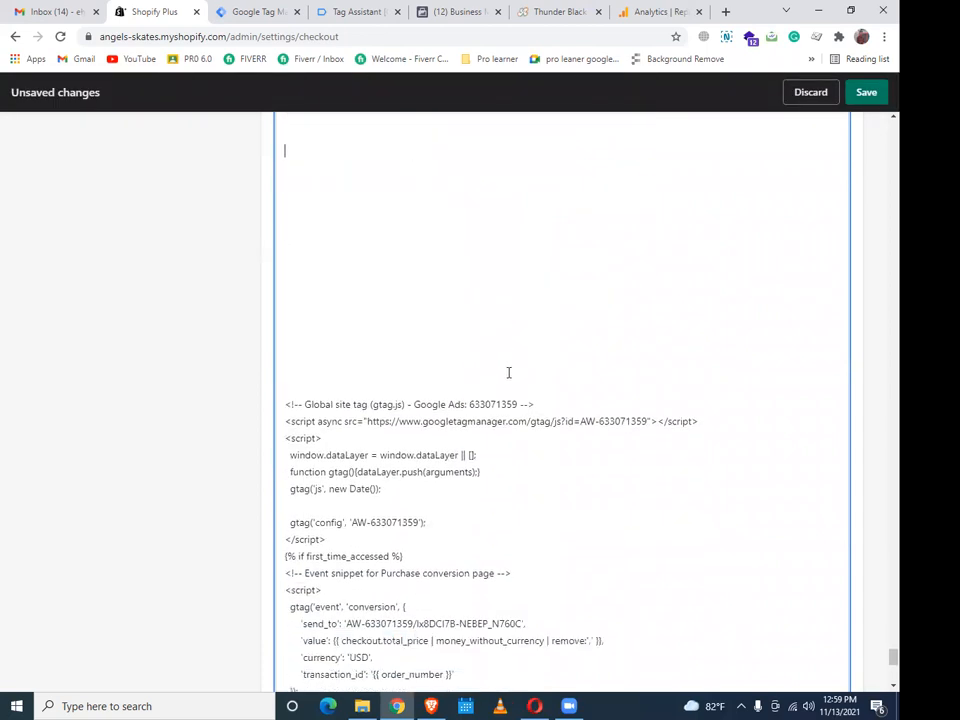
scroll(546, 398, down, 1)
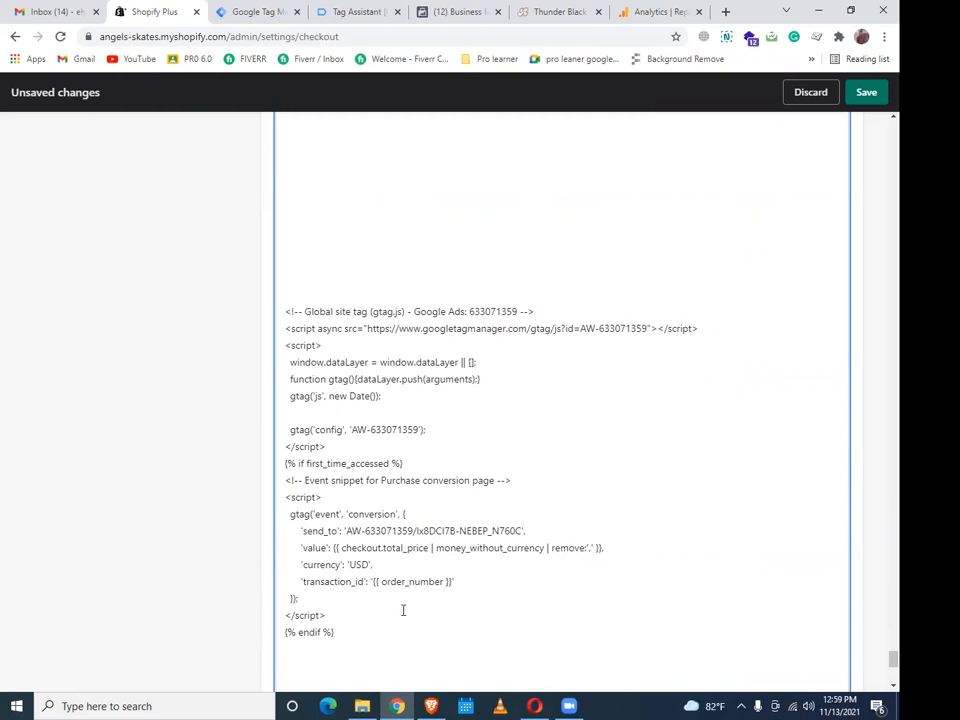
click(437, 706)
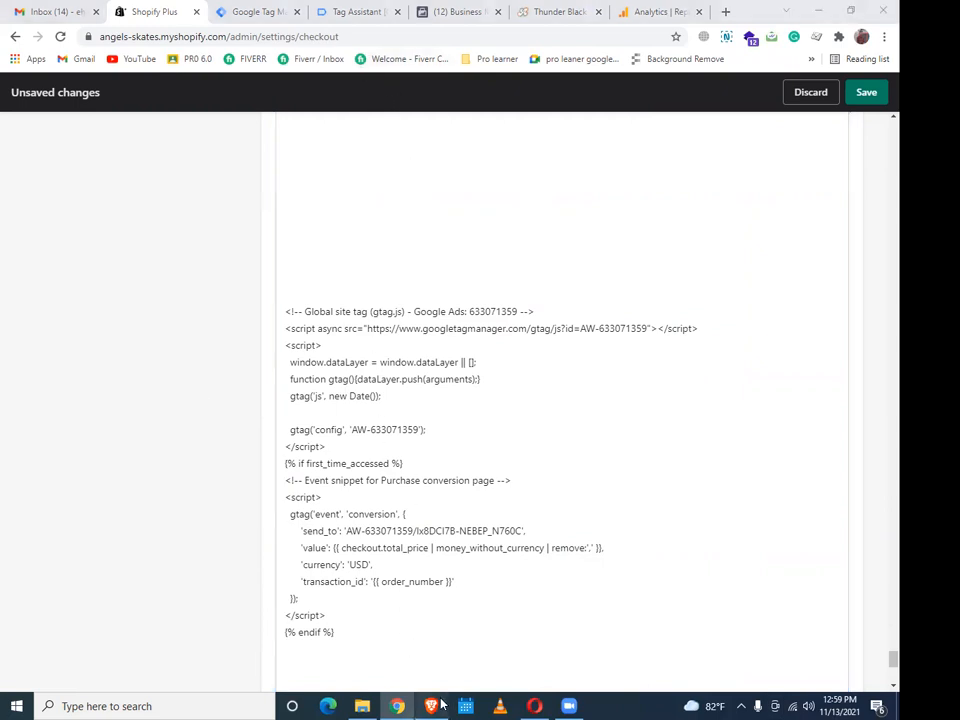
Compare with the guide's 'Settings > Checkout > Additional Scripts' step, then save the checkout scripts
scroll(540, 476, up, 3)
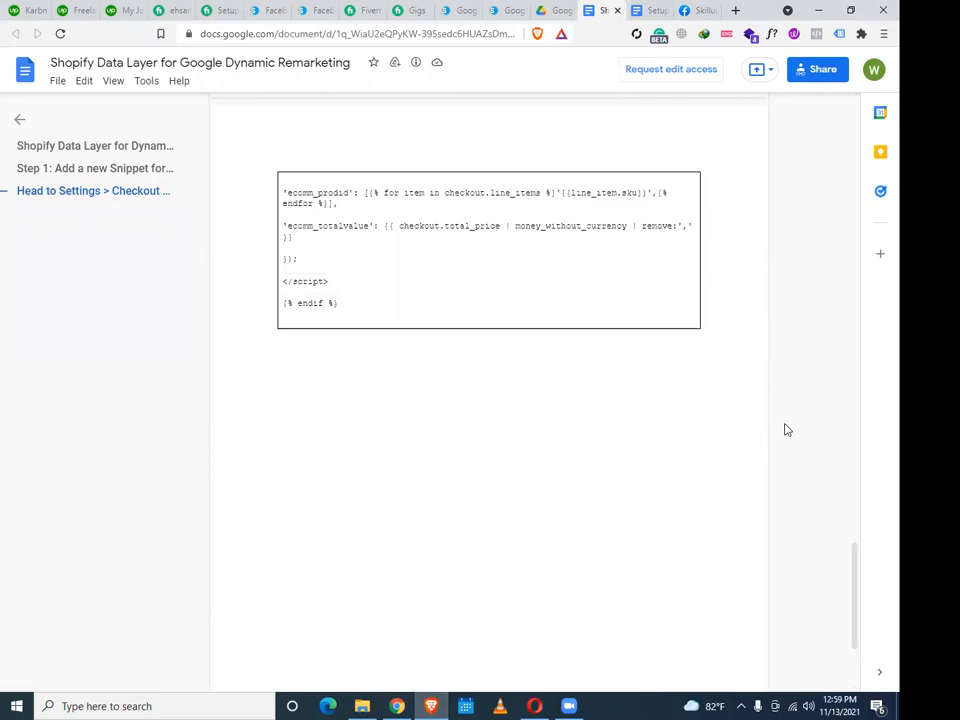
scroll(787, 424, up, 10)
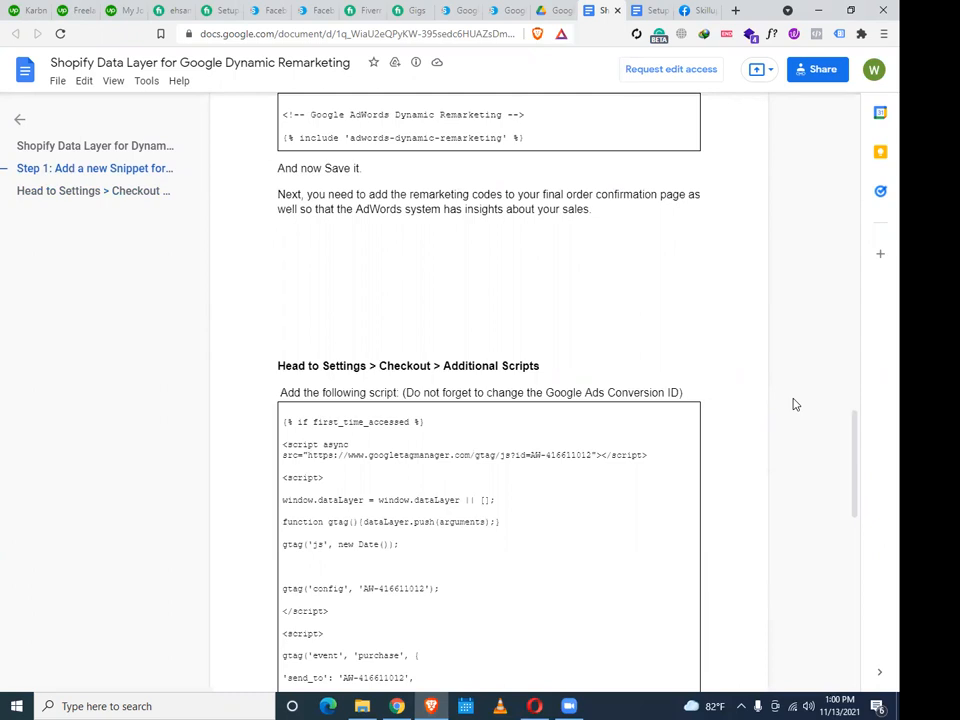
click(404, 706)
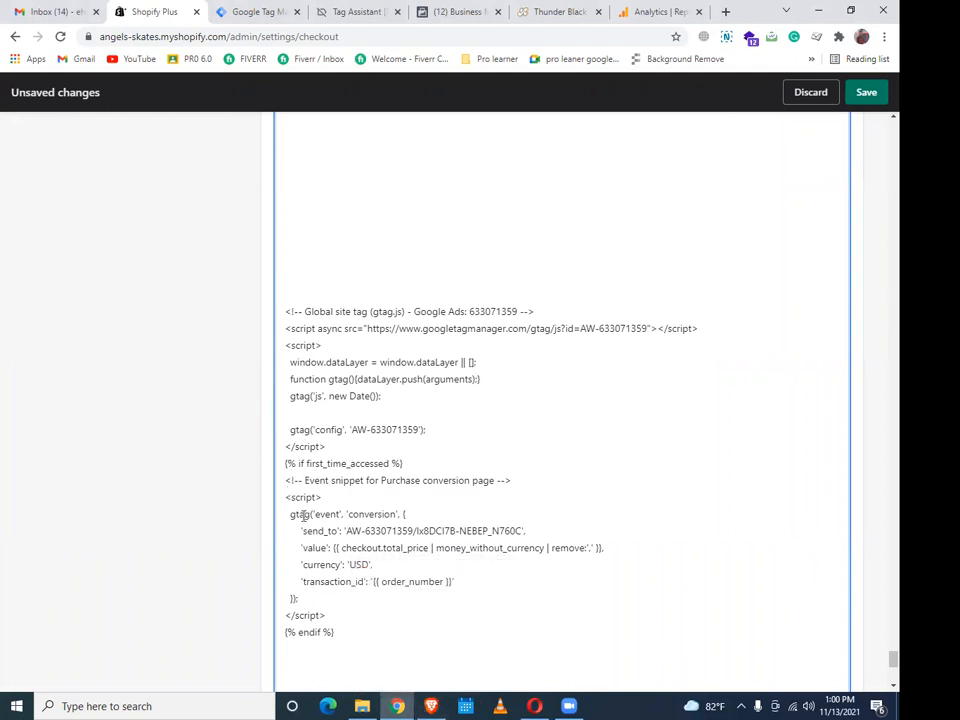
mouse_move(424, 706)
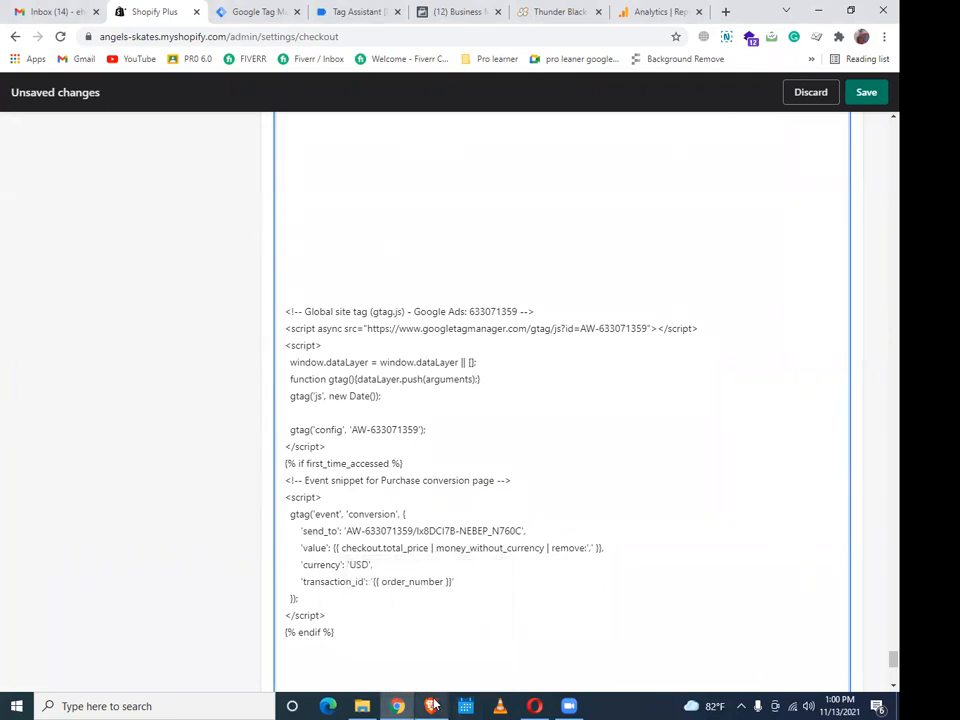
key(alt+Tab)
scroll(450, 635, down, 2)
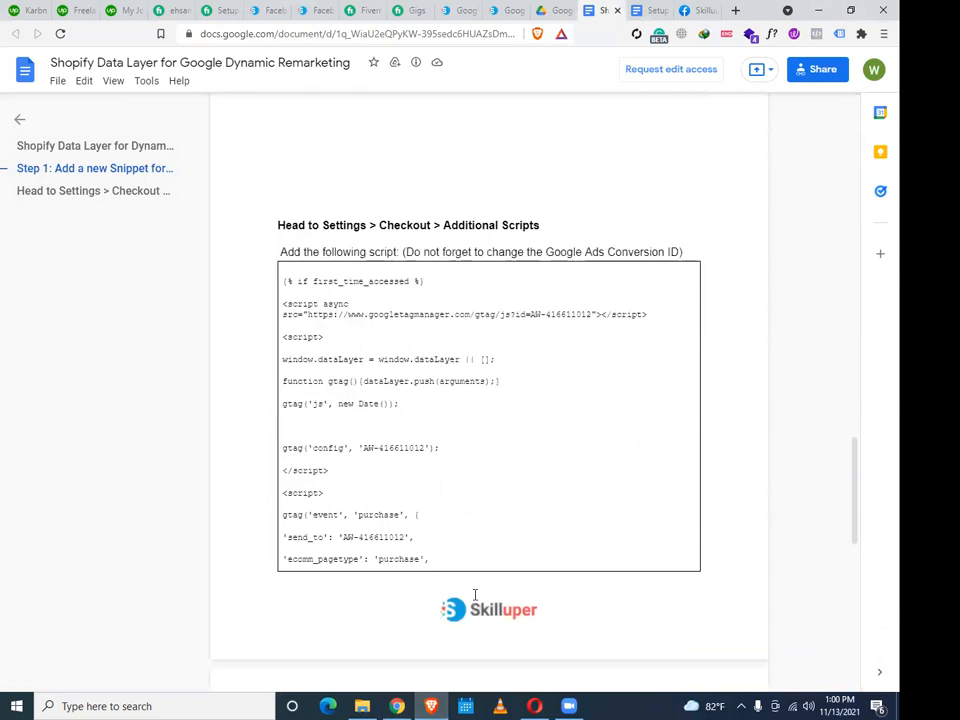
scroll(479, 593, up, 2)
scroll(479, 593, down, 1)
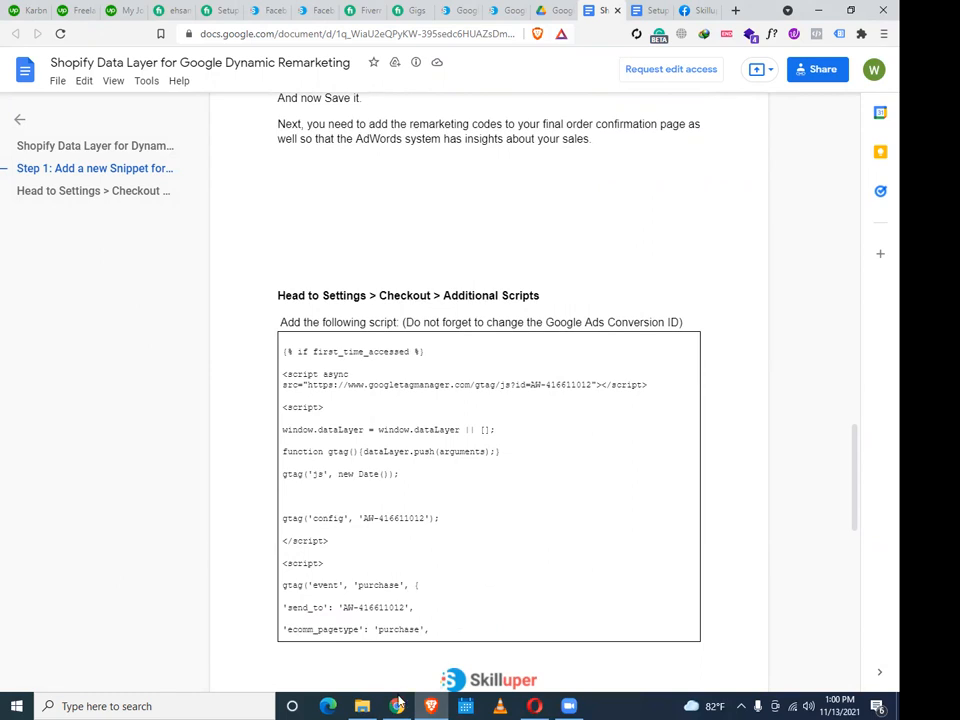
click(819, 10)
click(866, 93)
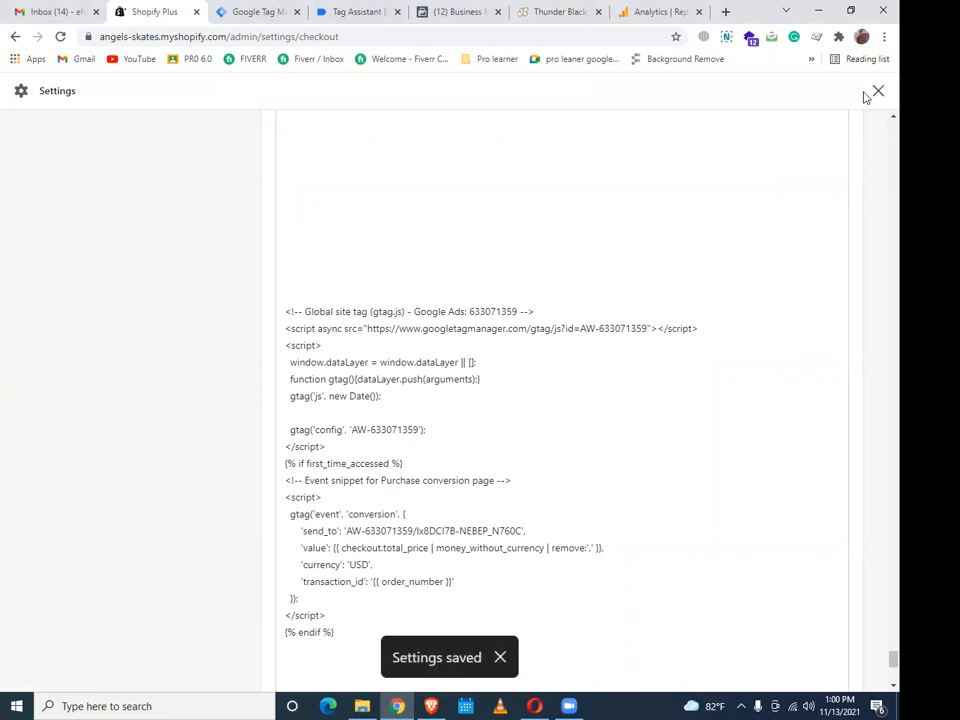
Submit and publish the Tag Manager workspace changes without a version description
click(272, 11)
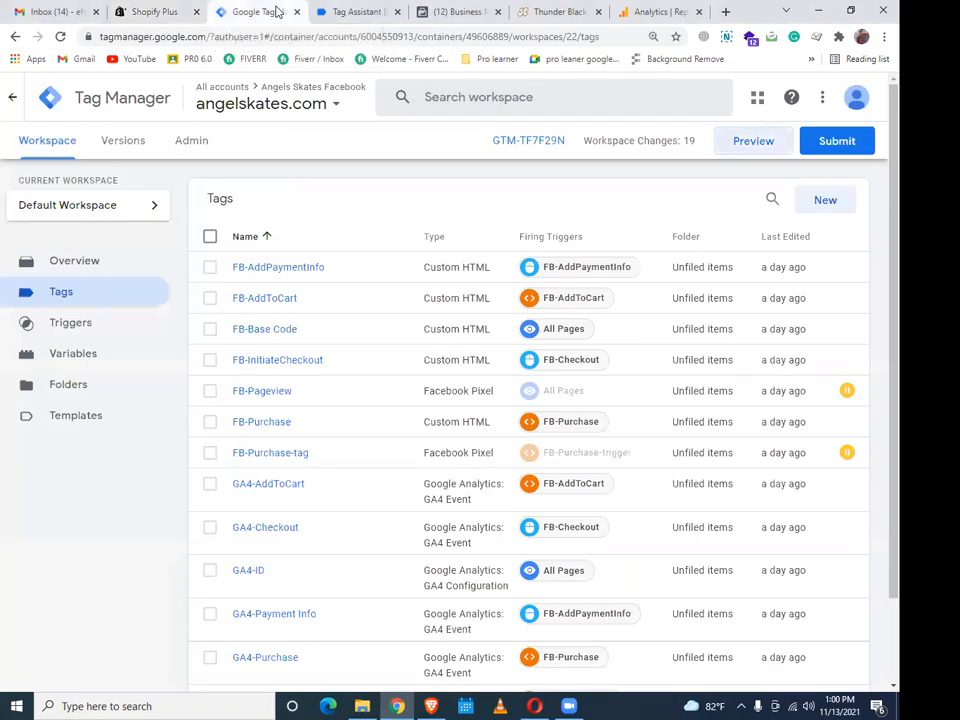
click(846, 143)
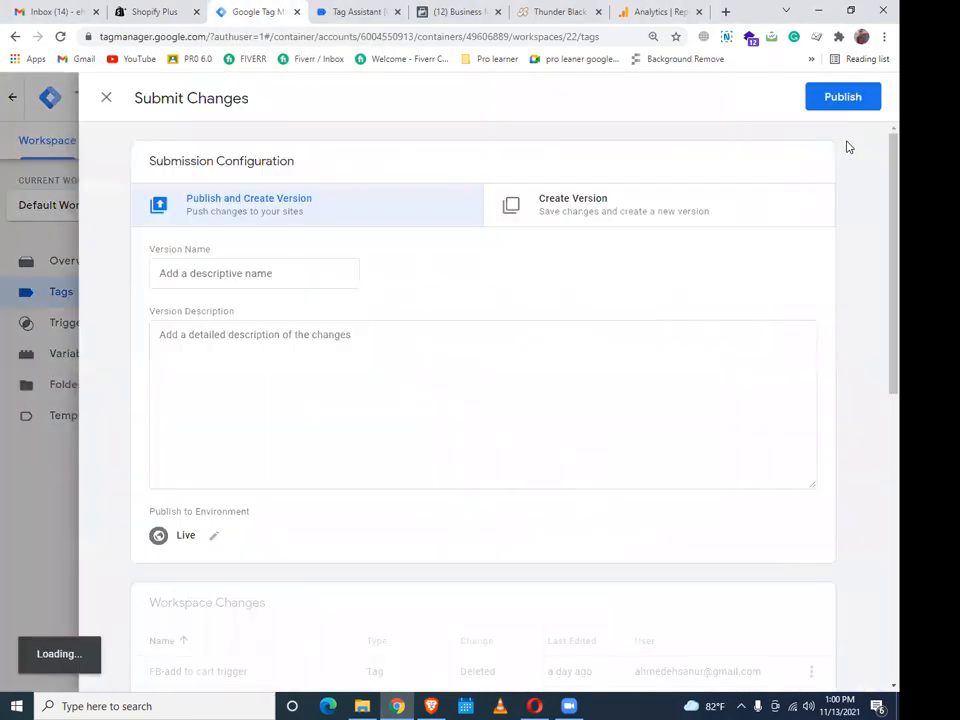
click(840, 100)
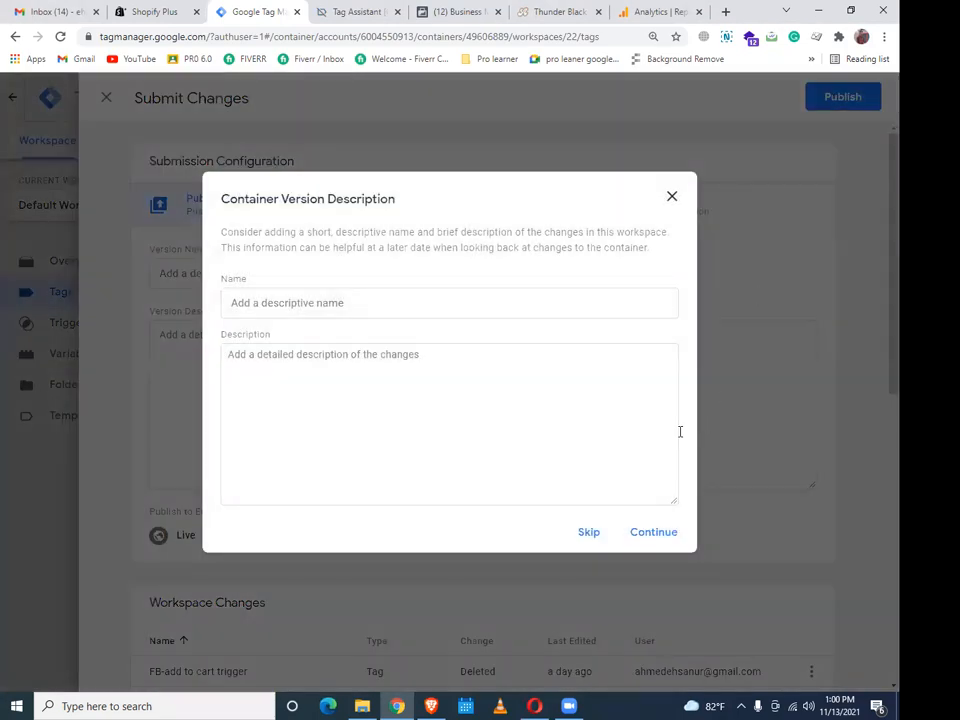
click(657, 535)
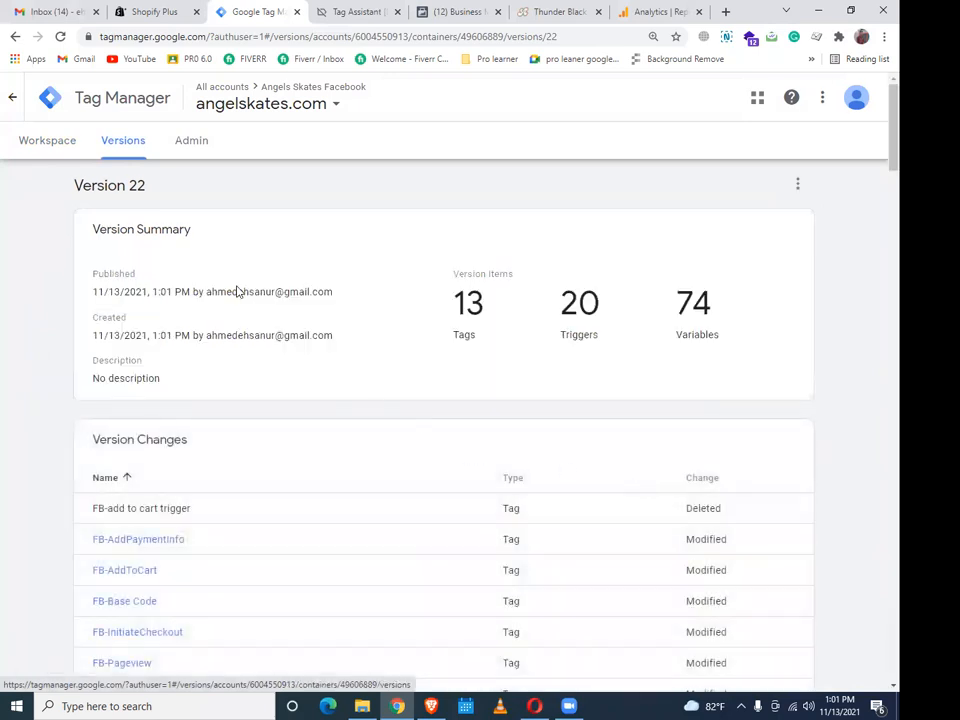
Return to the workspace overview, closing the stale Tag Assistant tab and dismissing the Submit panel
click(57, 145)
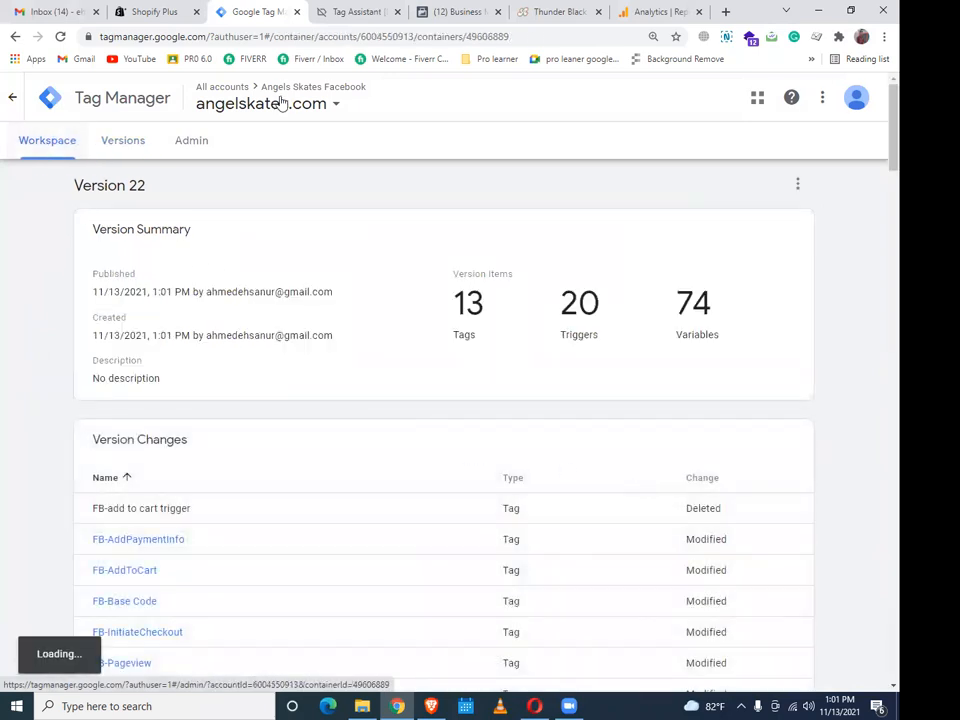
click(380, 11)
click(397, 11)
click(245, 11)
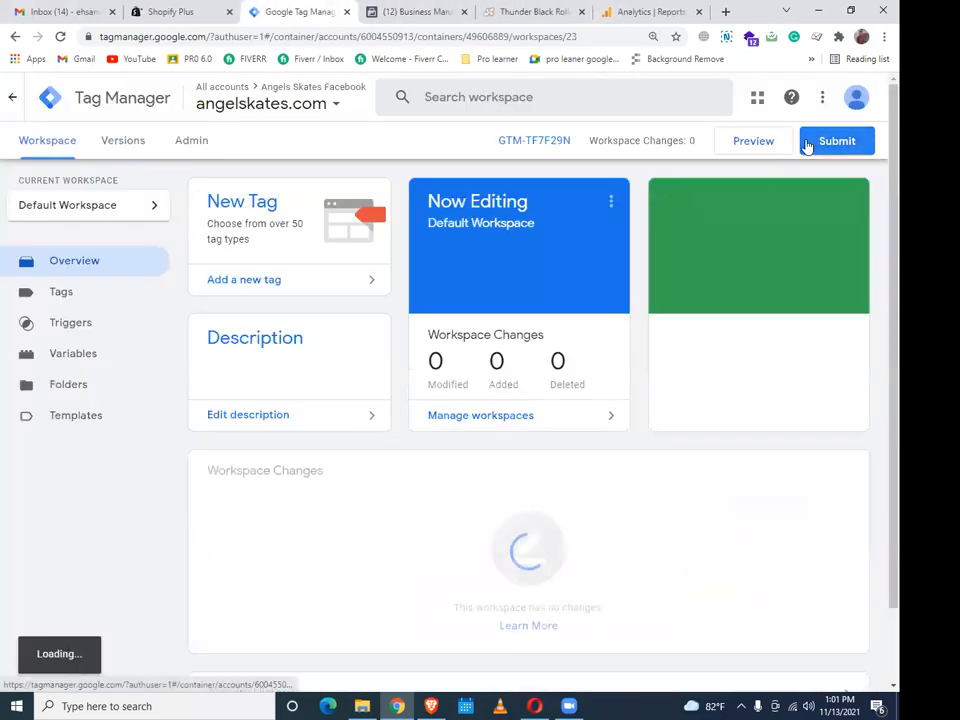
click(813, 142)
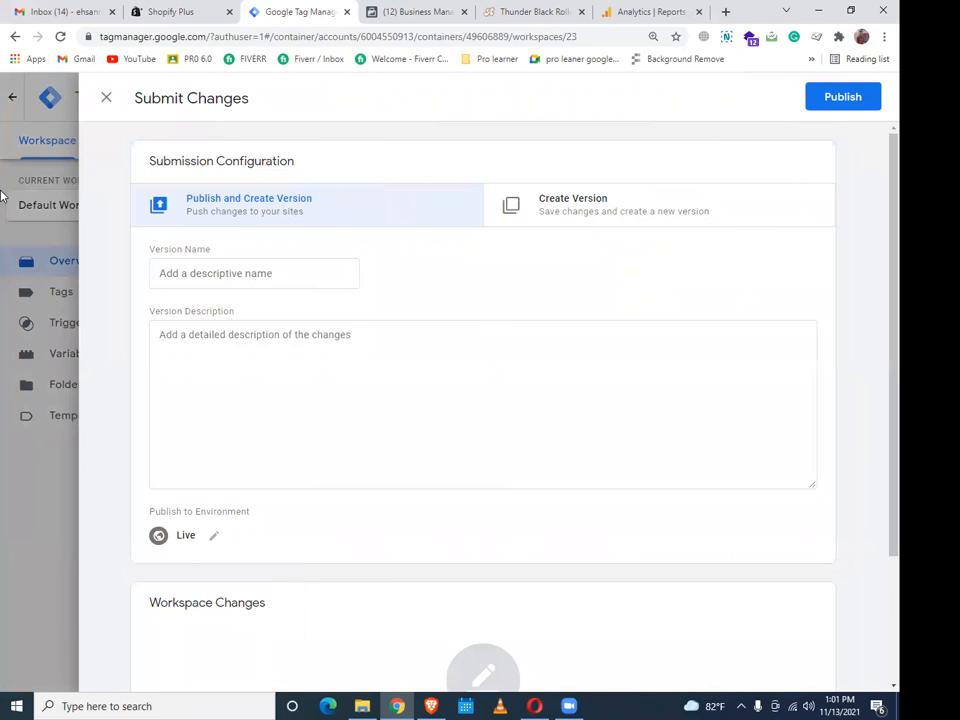
click(3, 213)
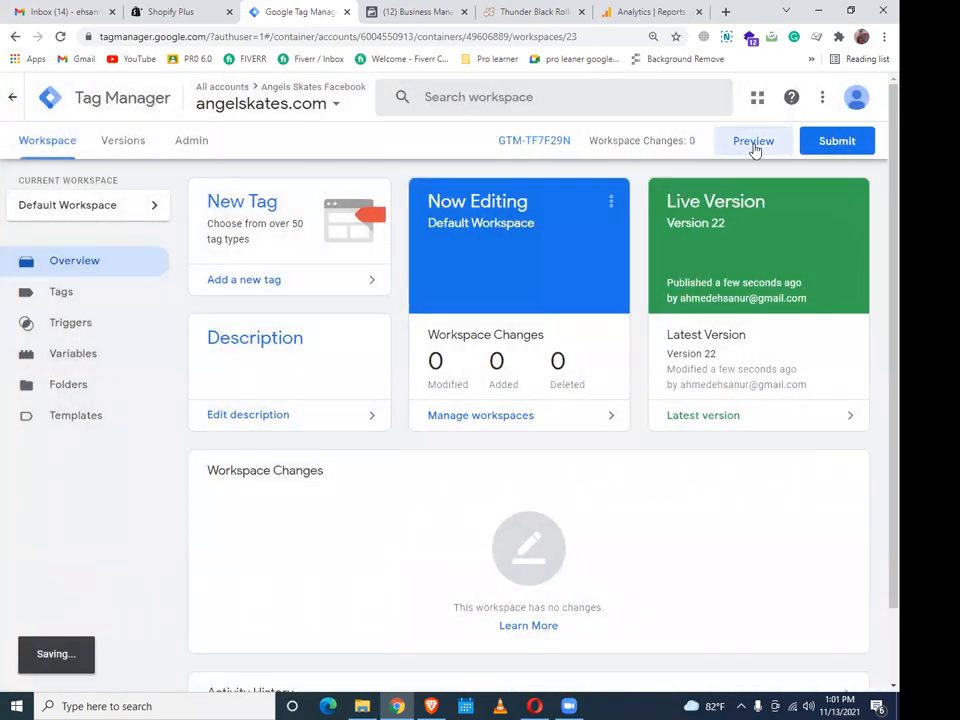
click(754, 142)
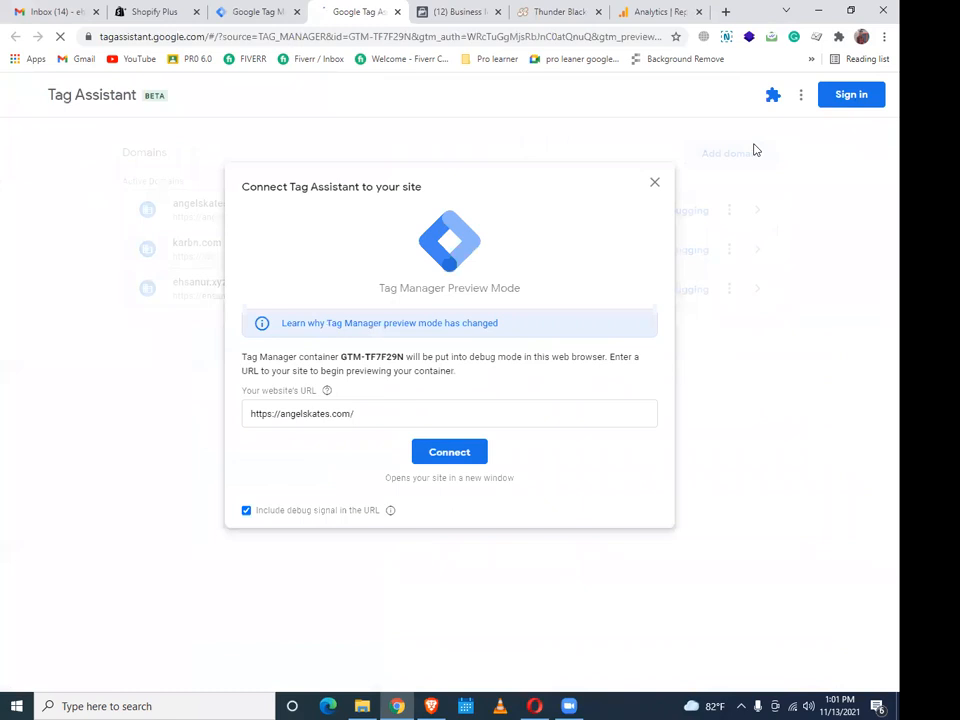
click(465, 460)
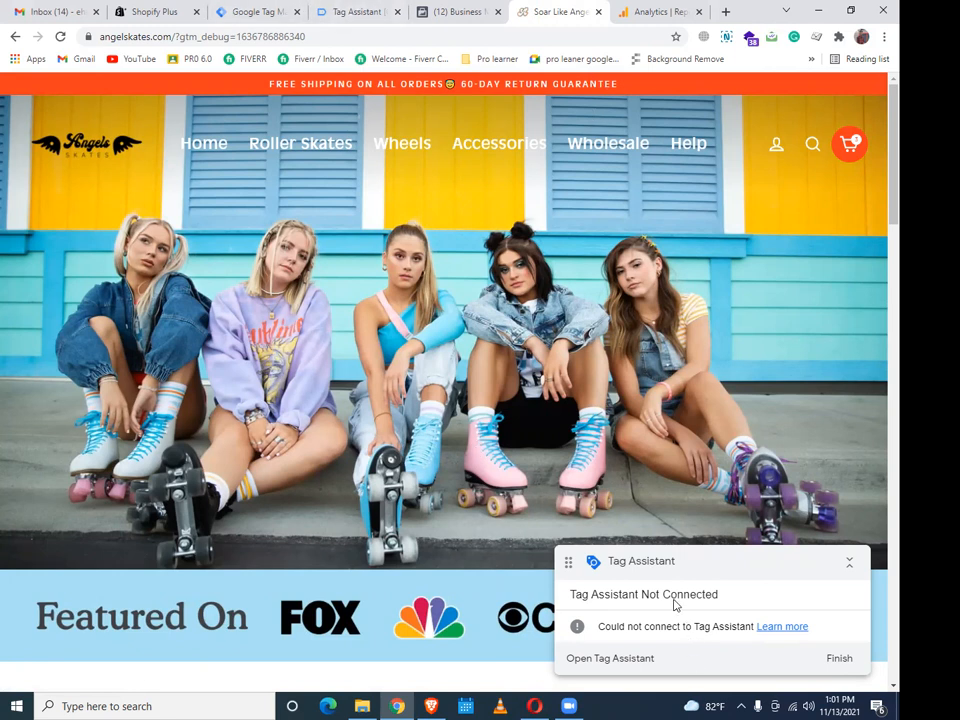
click(351, 9)
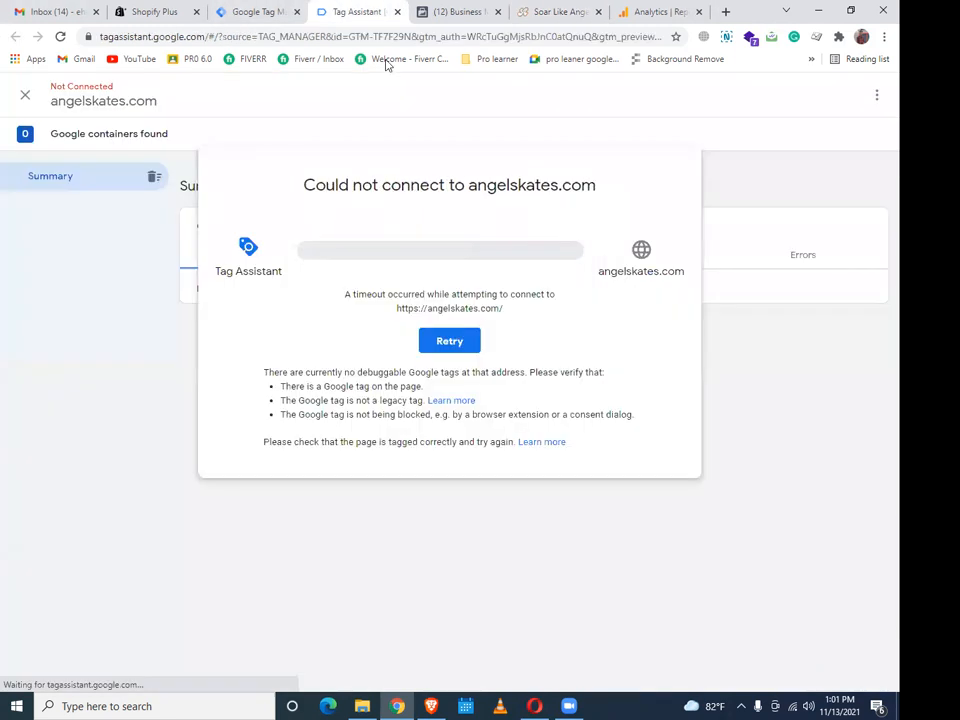
Retry connecting debug mode to angelskates.com twice, then go back to Tag Manager
click(450, 341)
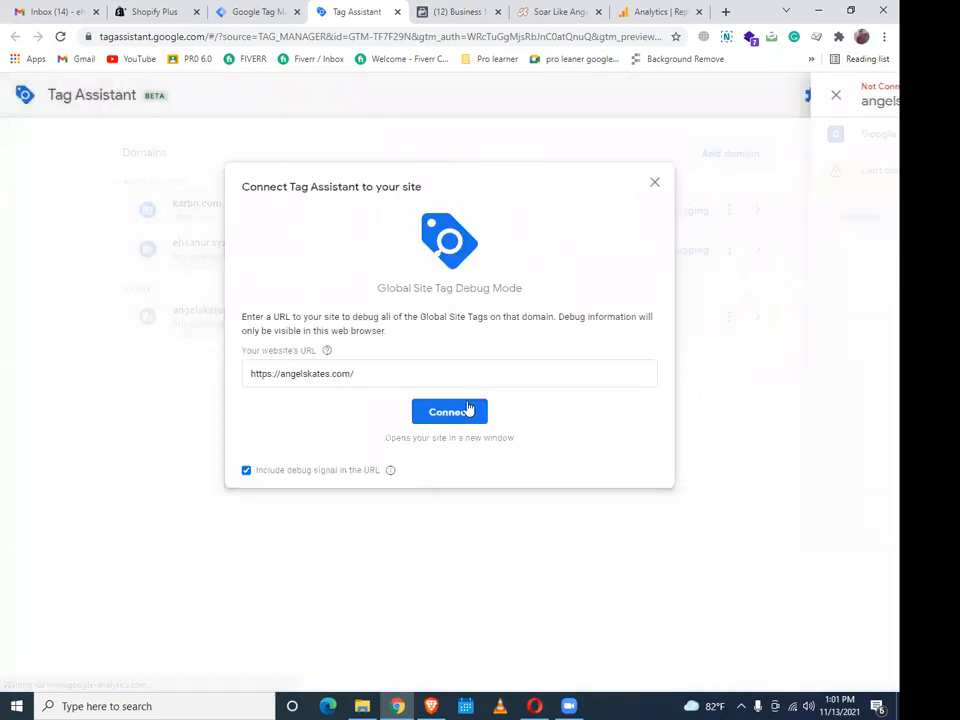
click(466, 410)
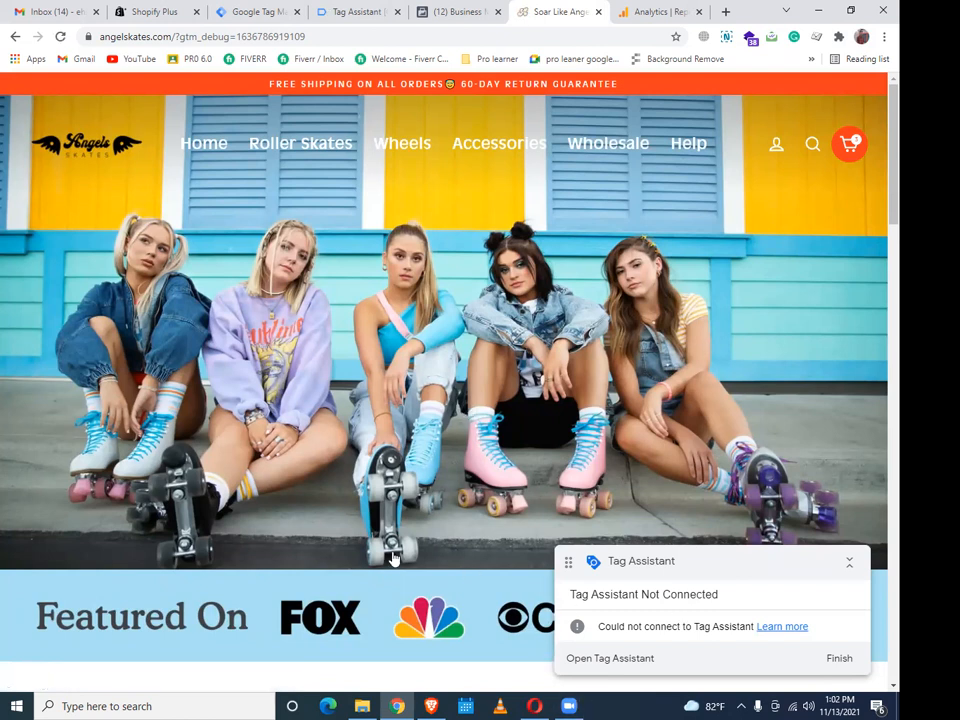
click(320, 9)
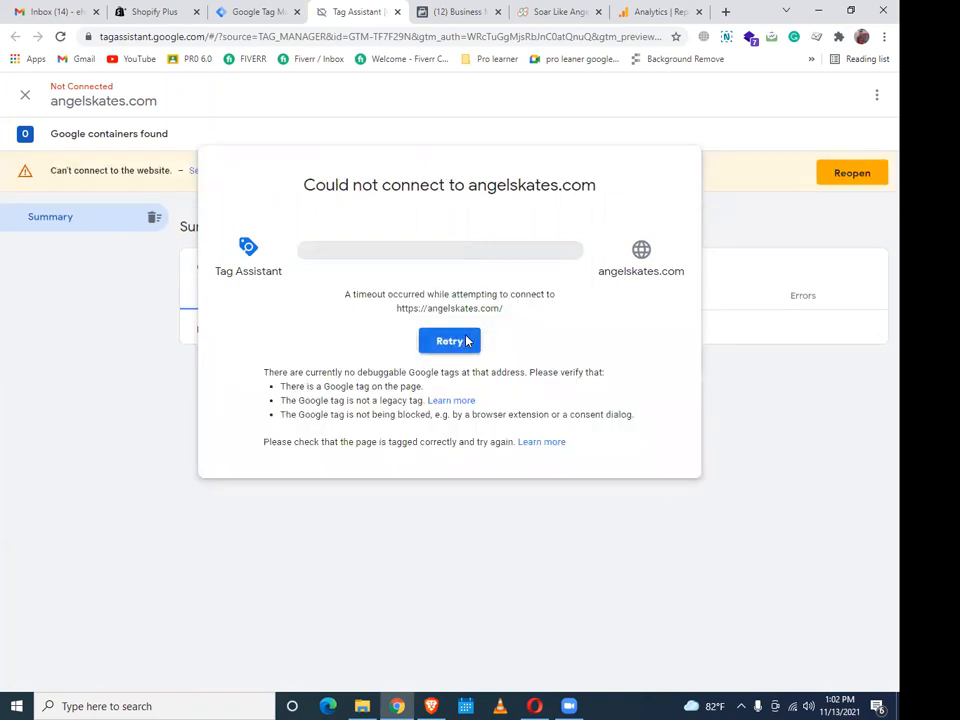
click(466, 342)
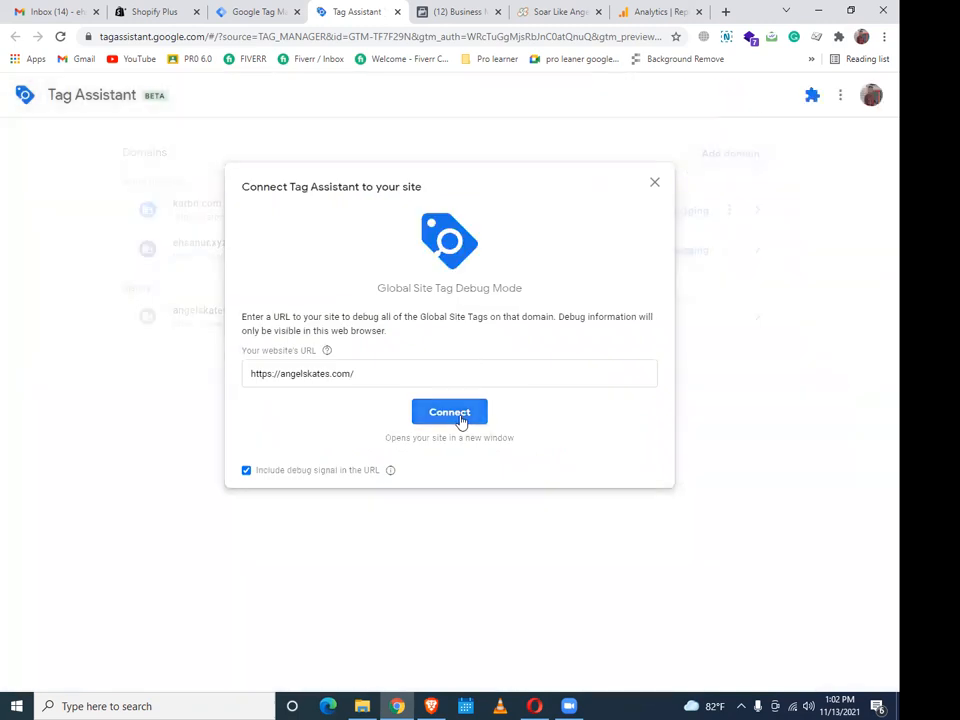
click(449, 413)
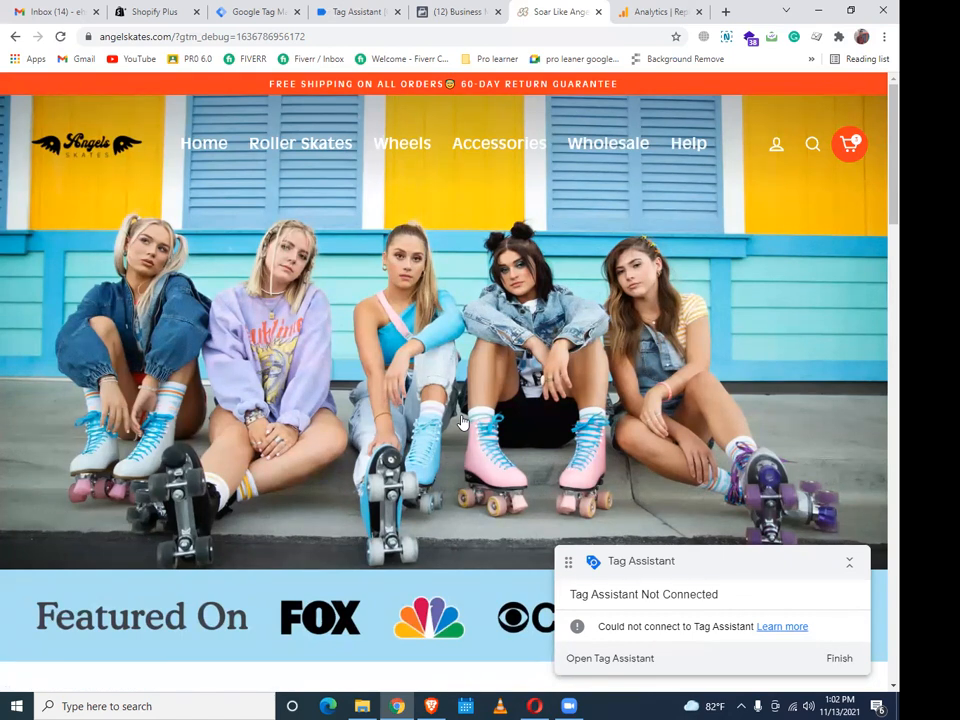
click(328, 8)
click(251, 9)
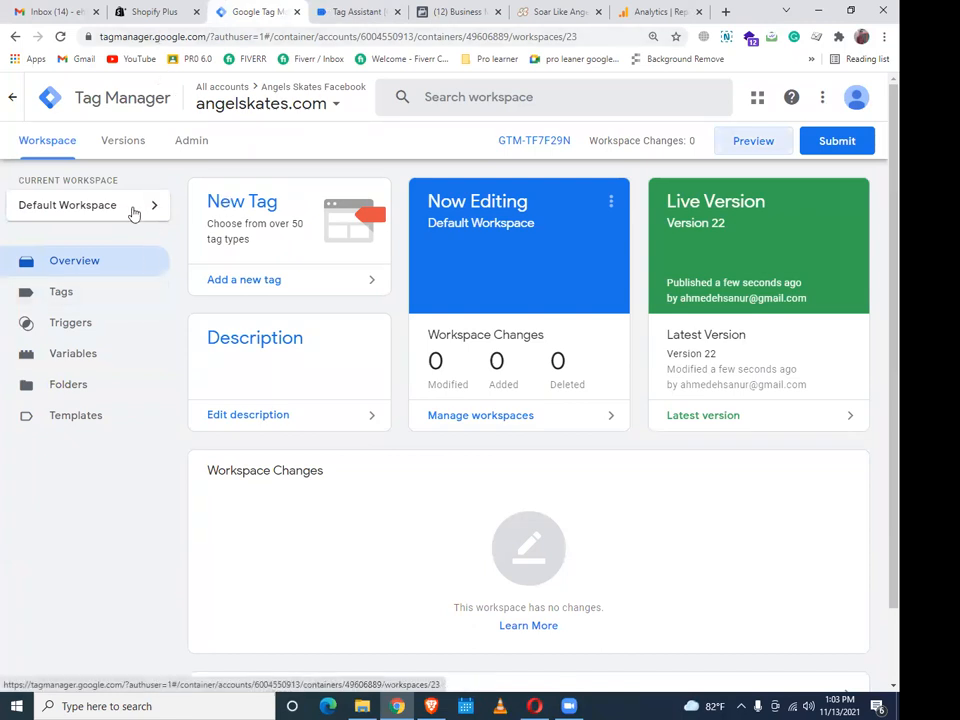
In the Shopify checkout's Additional Scripts box, select and copy a block of script lines
click(158, 11)
scroll(365, 375, up, 3)
scroll(365, 375, up, 10)
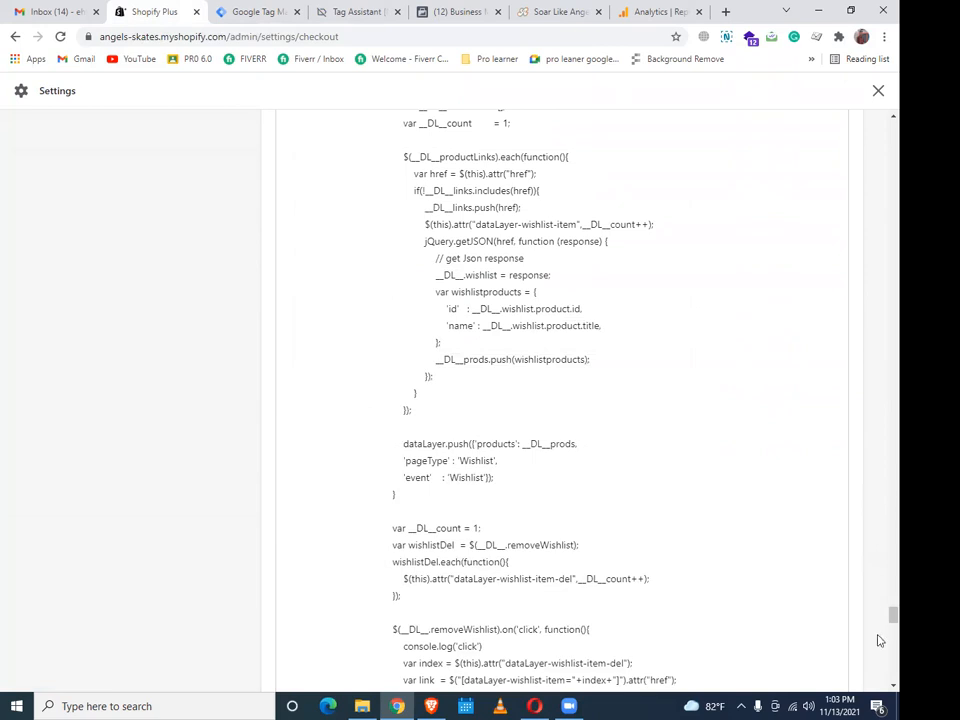
scroll(878, 540, up, 15)
scroll(878, 131, up, 20)
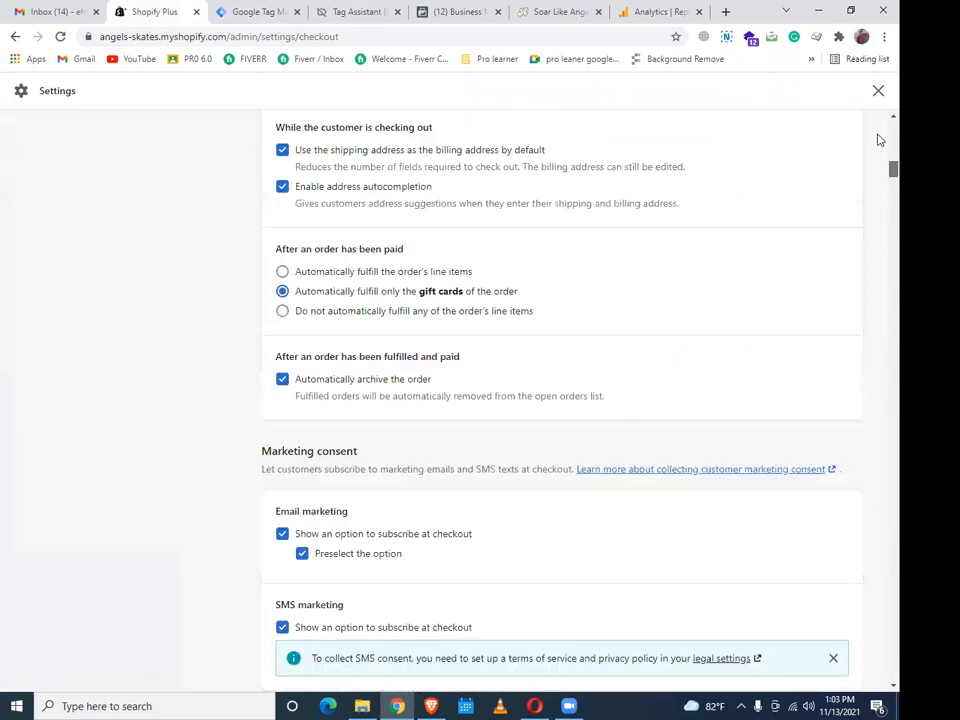
scroll(874, 195, down, 6)
scroll(874, 211, down, 10)
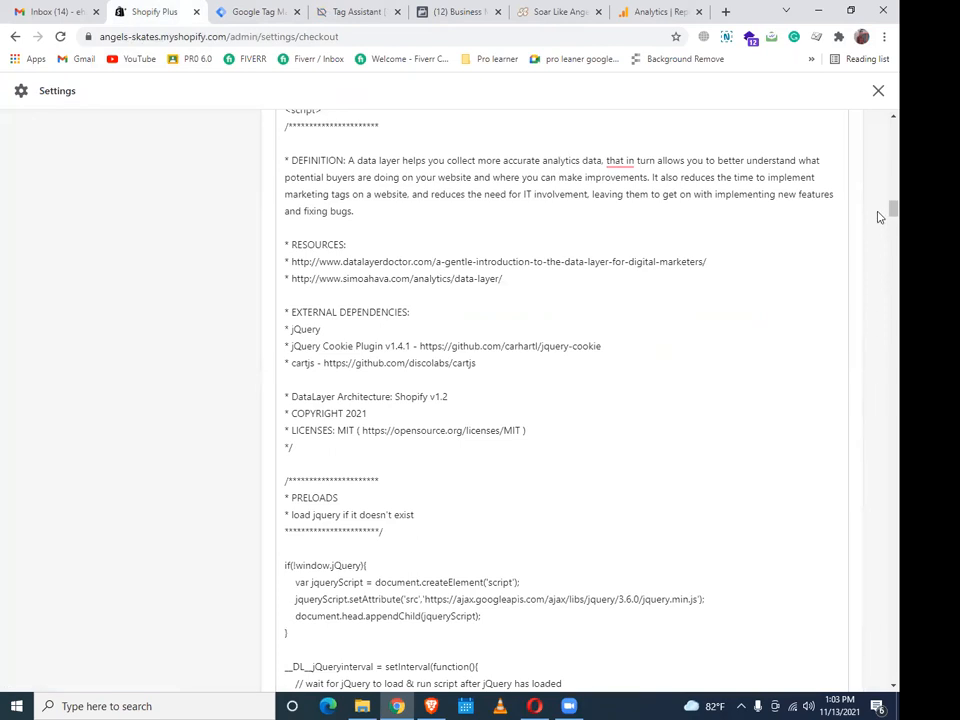
scroll(879, 214, down, 10)
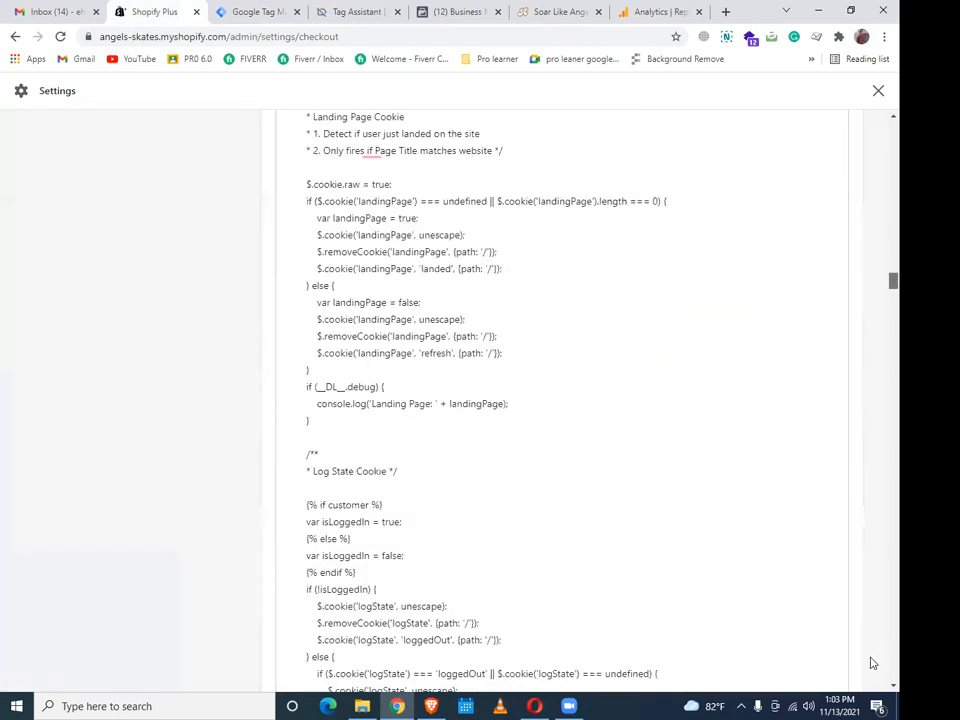
scroll(872, 665, down, 20)
scroll(520, 515, up, 2)
scroll(520, 550, up, 3)
drag(441, 536, 284, 262)
right_click(315, 285)
click(388, 334)
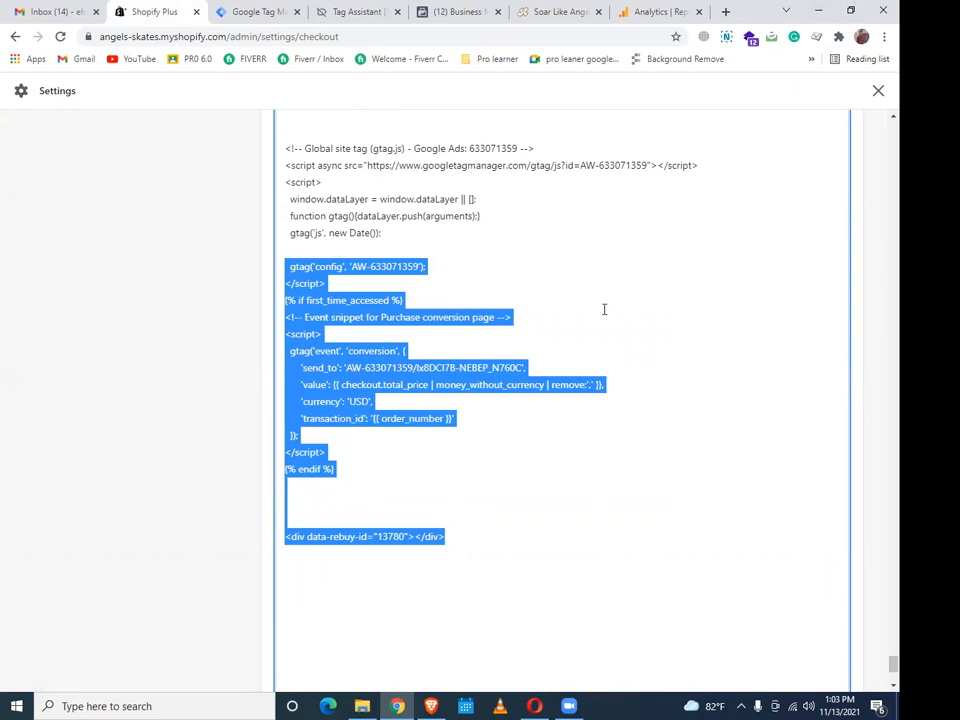
Reselect from the Global site tag comment through the conversion scripts and copy them
scroll(560, 320, up, 3)
click(288, 288)
drag(447, 562, 504, 630)
scroll(471, 601, down, 3)
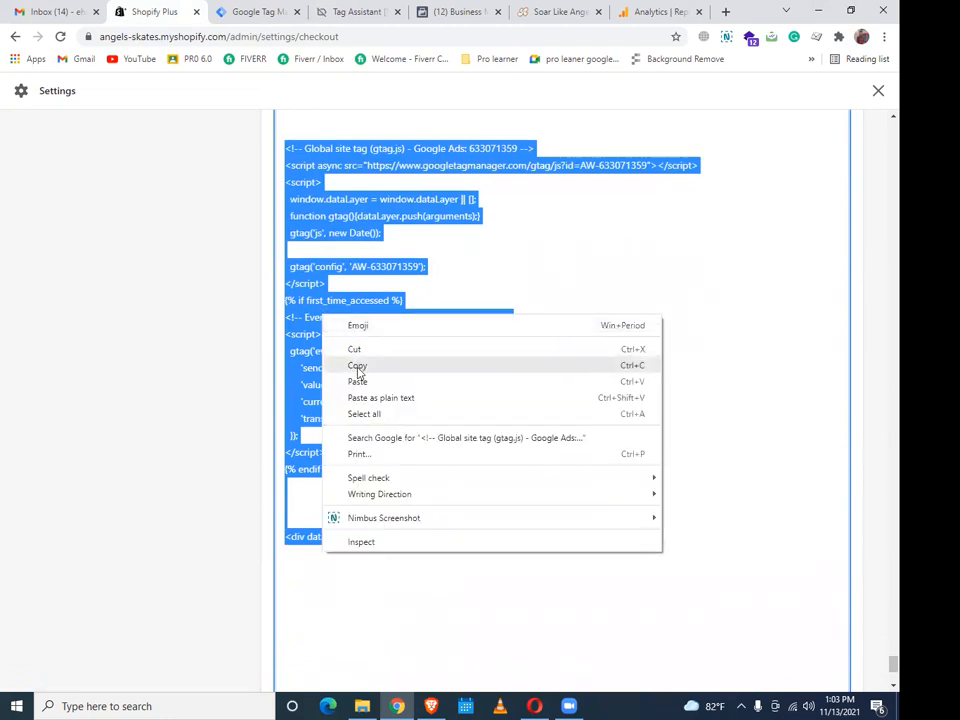
scroll(478, 317, up, 2)
scroll(479, 338, up, 6)
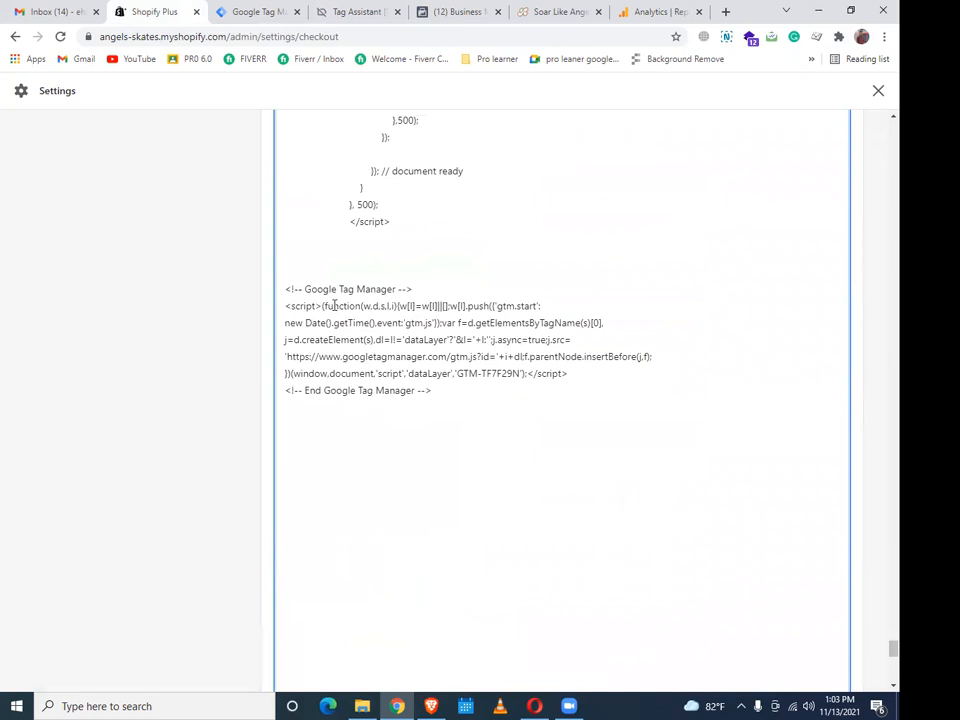
scroll(326, 302, down, 6)
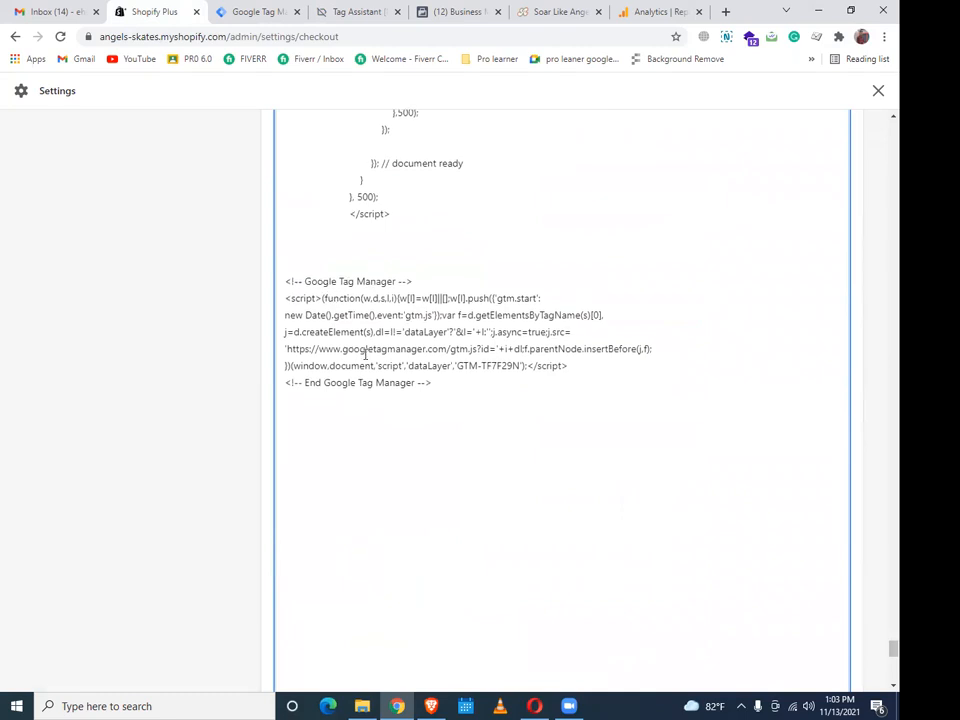
right_click(323, 357)
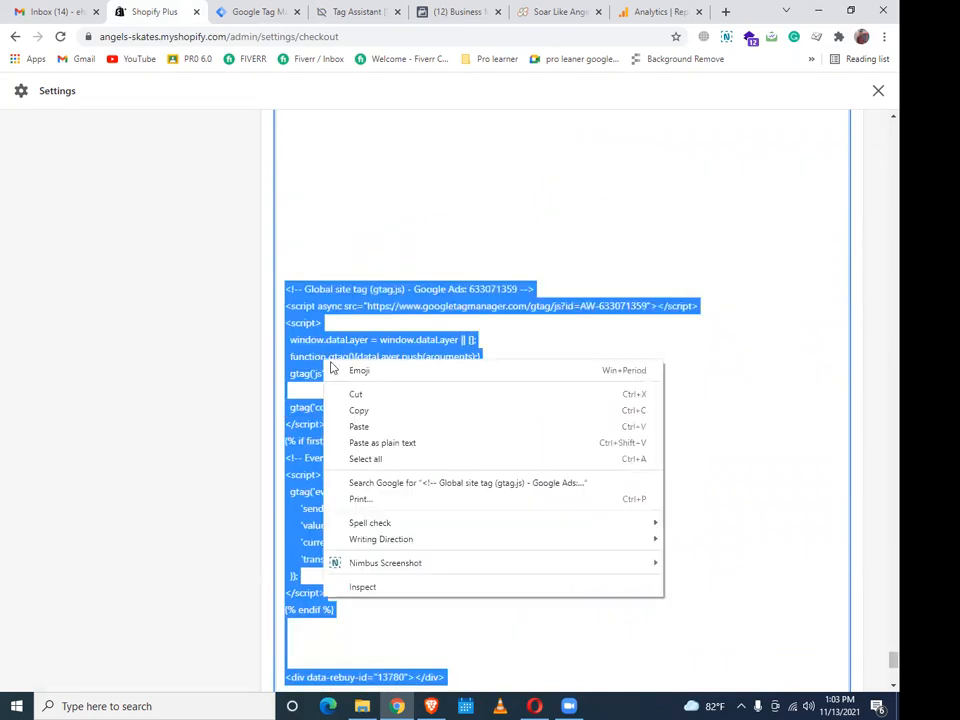
click(358, 412)
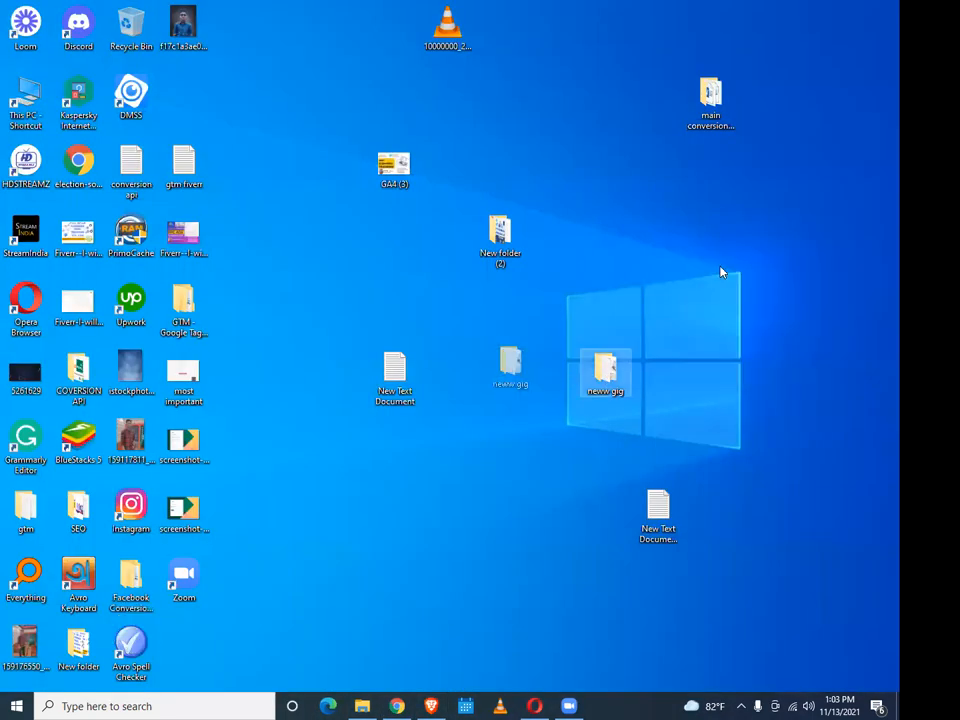
Create a new text document on the desktop named project
right_click(722, 271)
mouse_move(760, 384)
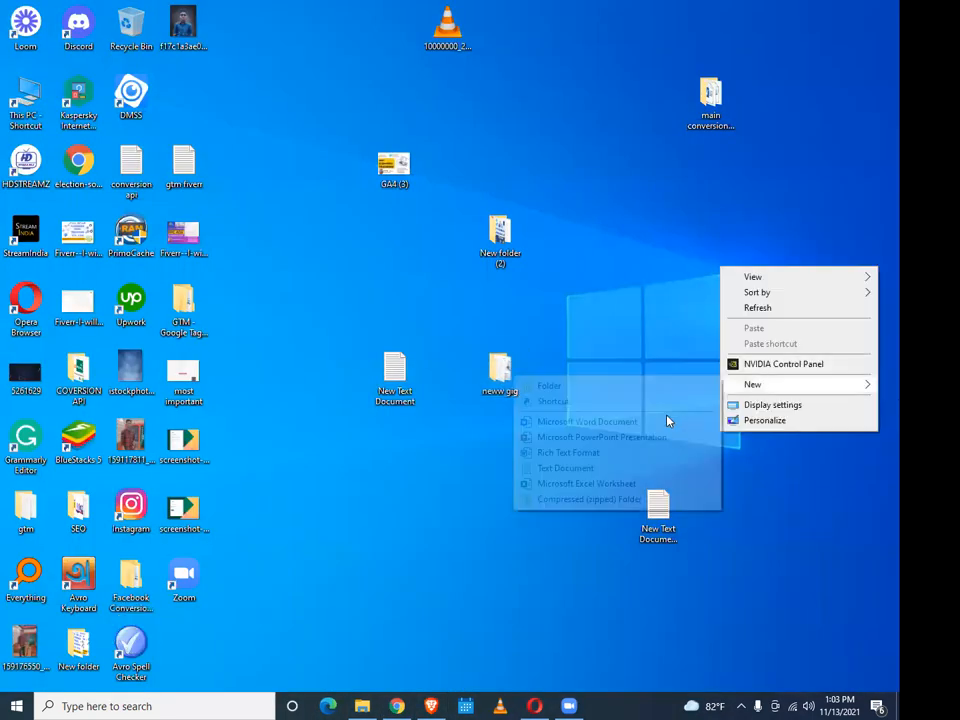
click(580, 468)
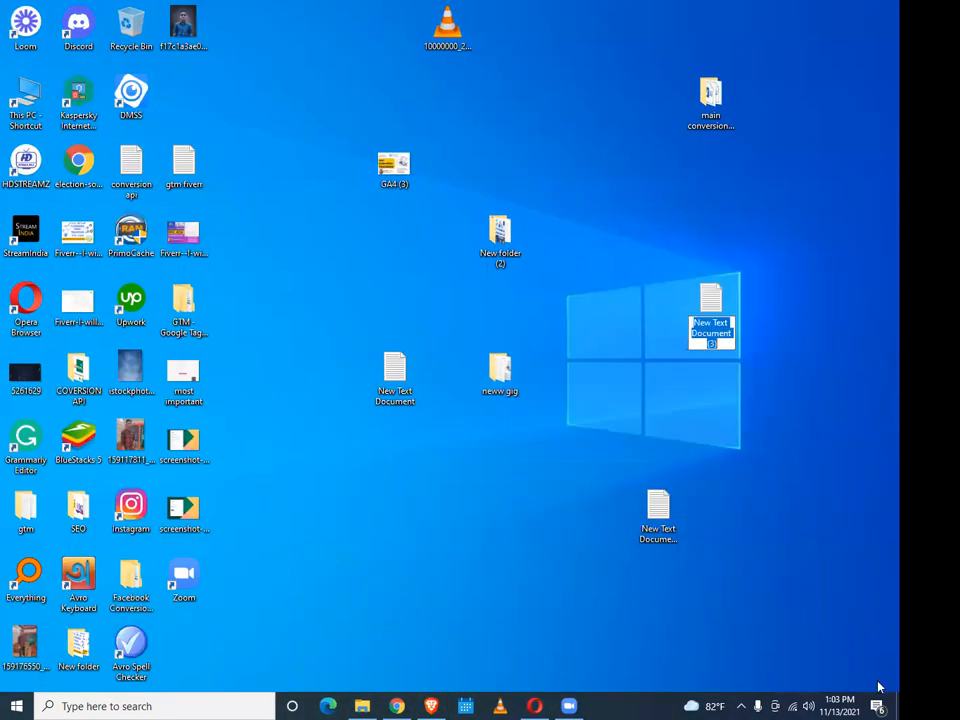
text(projevc)
key(BackSpace)
key(BackSpace)
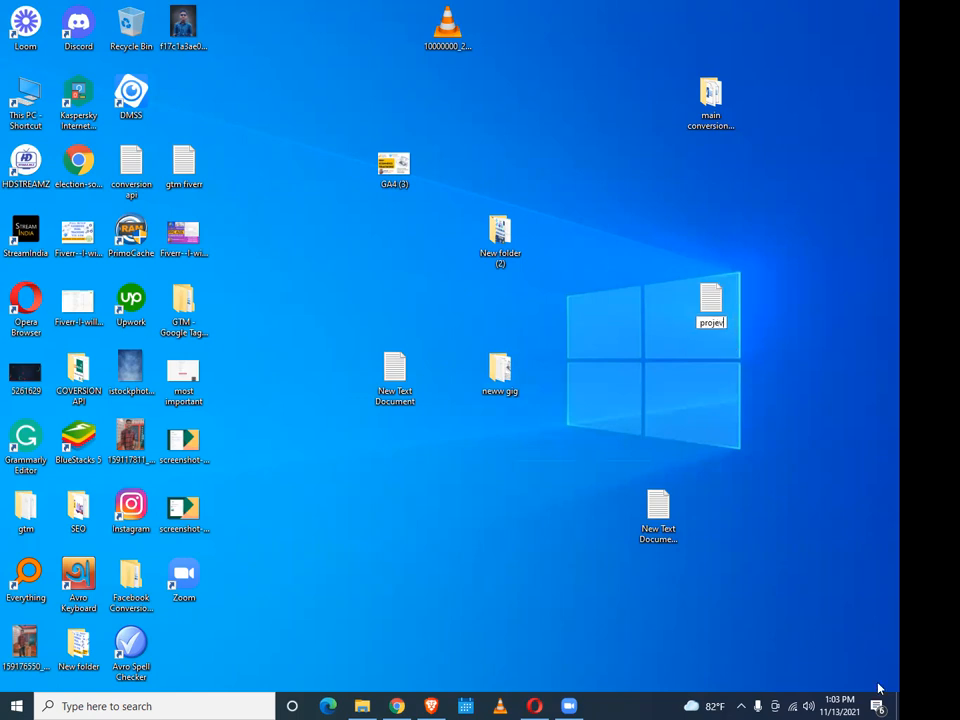
text(ct)
key(Return)
Paste the copied checkout scripts into the project text file
double_click(713, 302)
right_click(677, 243)
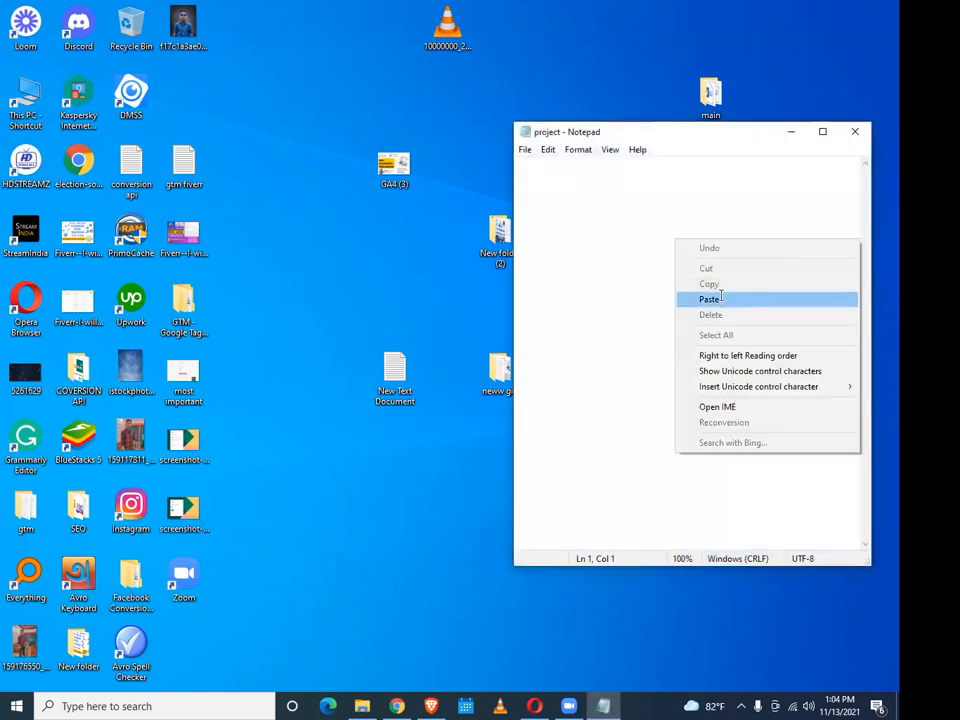
click(690, 296)
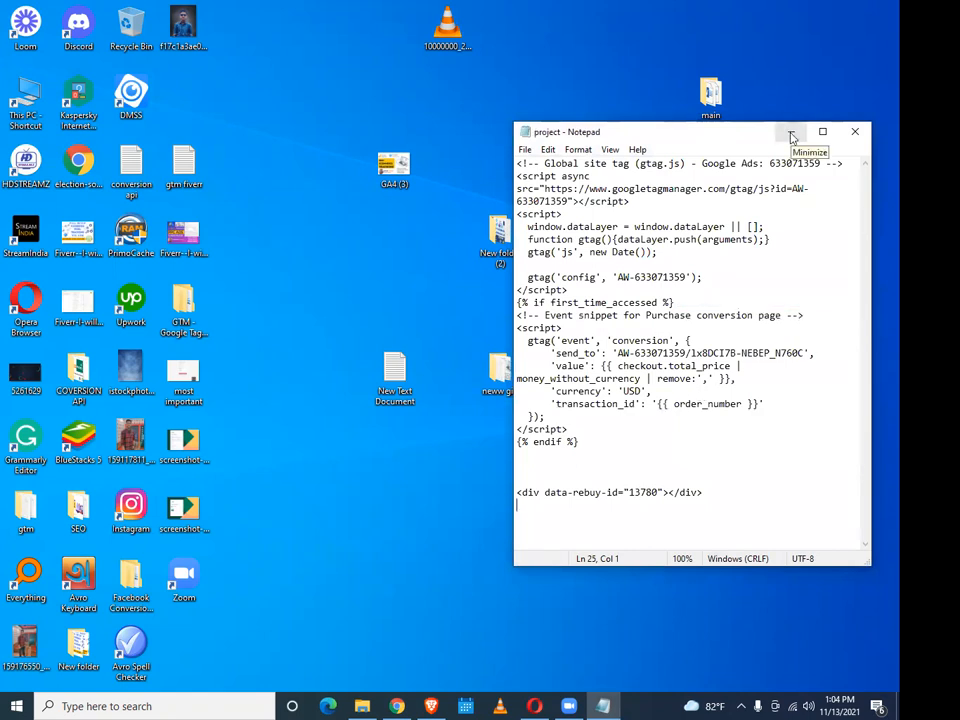
click(789, 133)
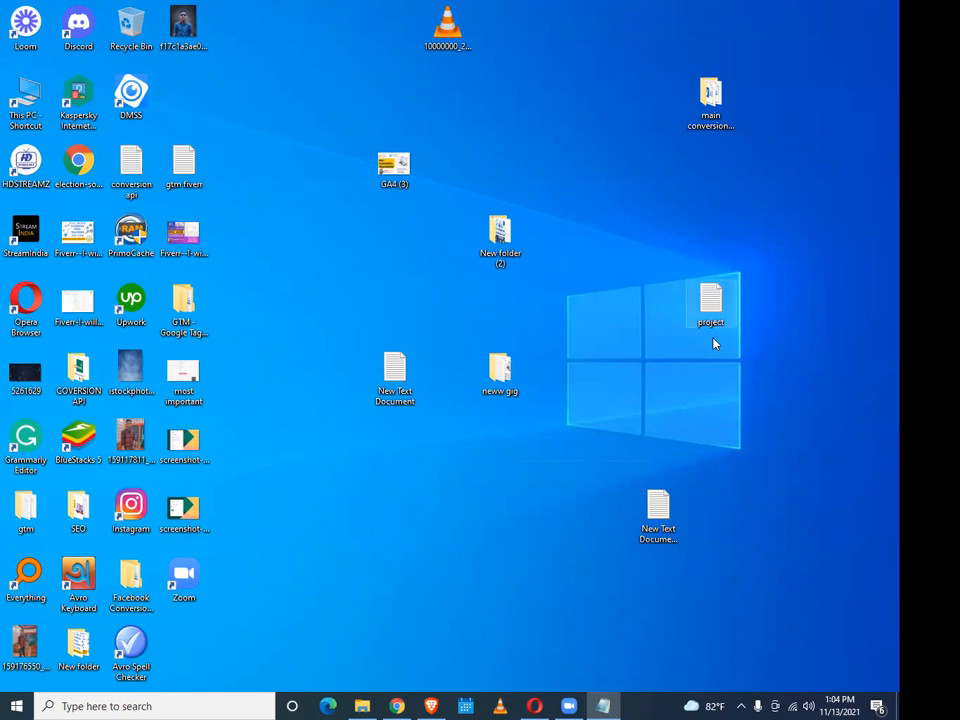
Rename the project text file on the desktop to addi
right_click(712, 305)
click(760, 602)
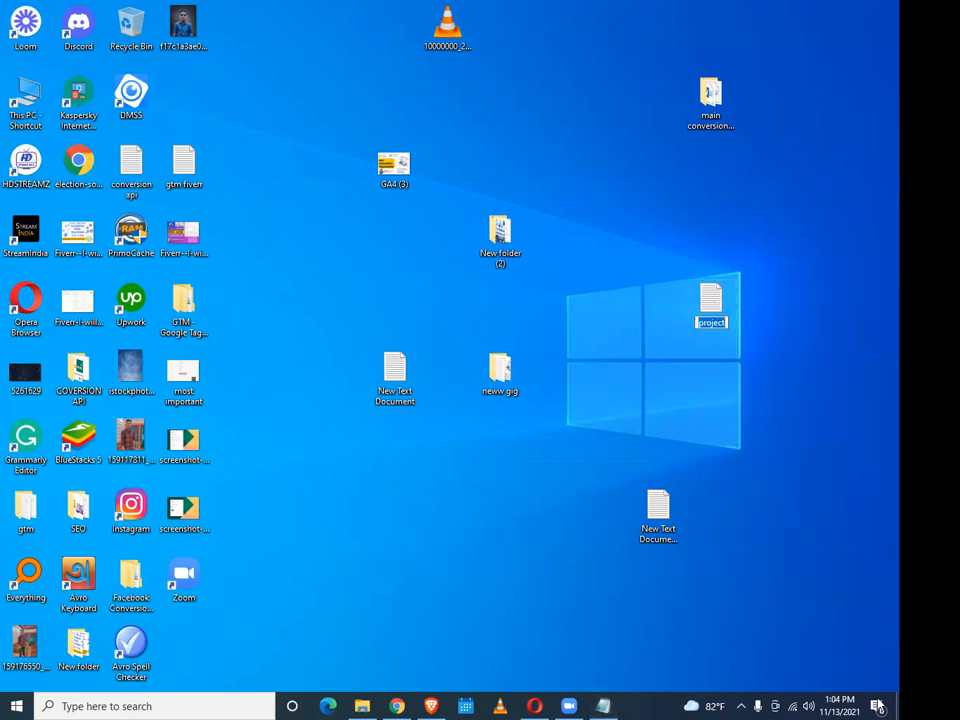
text(addi)
click(790, 667)
click(730, 410)
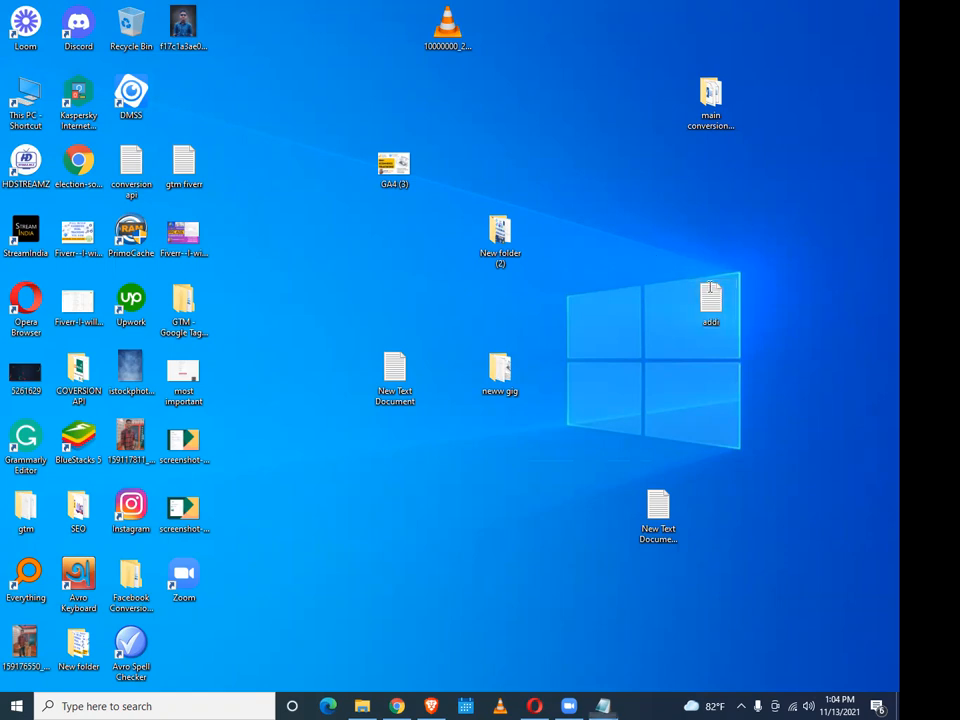
Add the heading line 'Addition scrip-Checkout' above the scripts in addi, then save and close
double_click(710, 298)
key(Return)
key(Return)
key(Return)
key(Up)
key(Up)
key(Up)
text(Add)
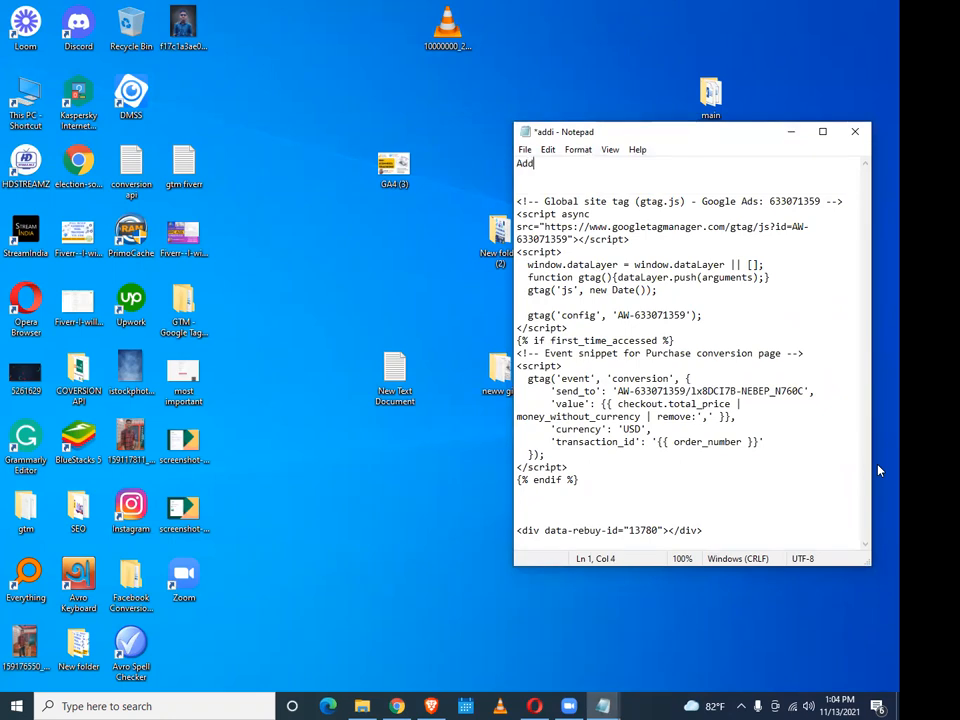
text(ition scripy-)
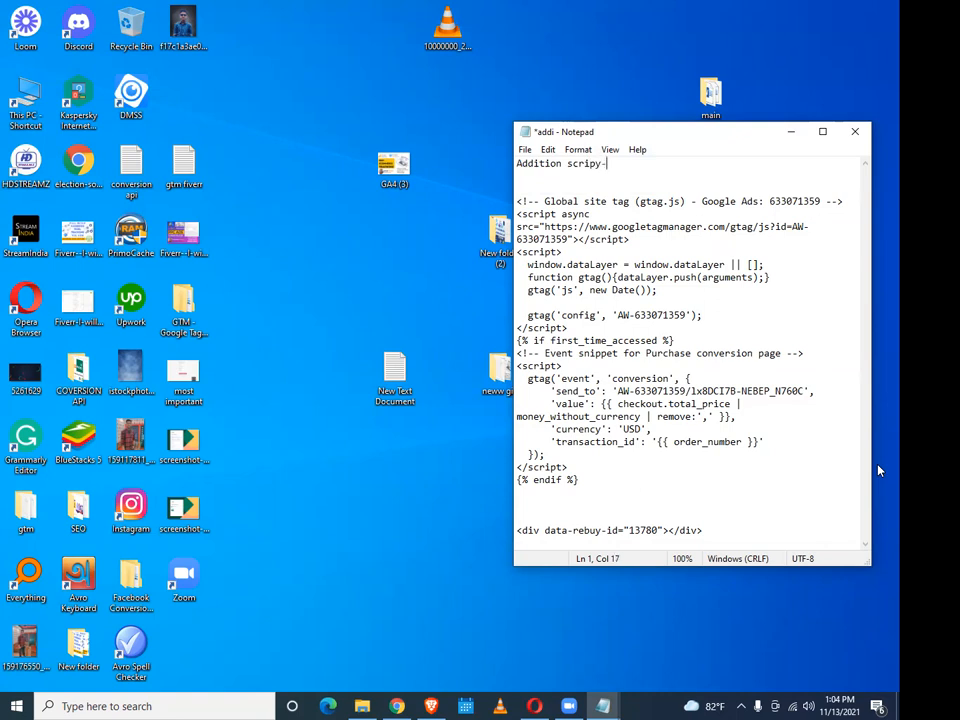
text(Checkout)
click(591, 164)
click(600, 164)
key(BackSpace)
key(ctrl+s)
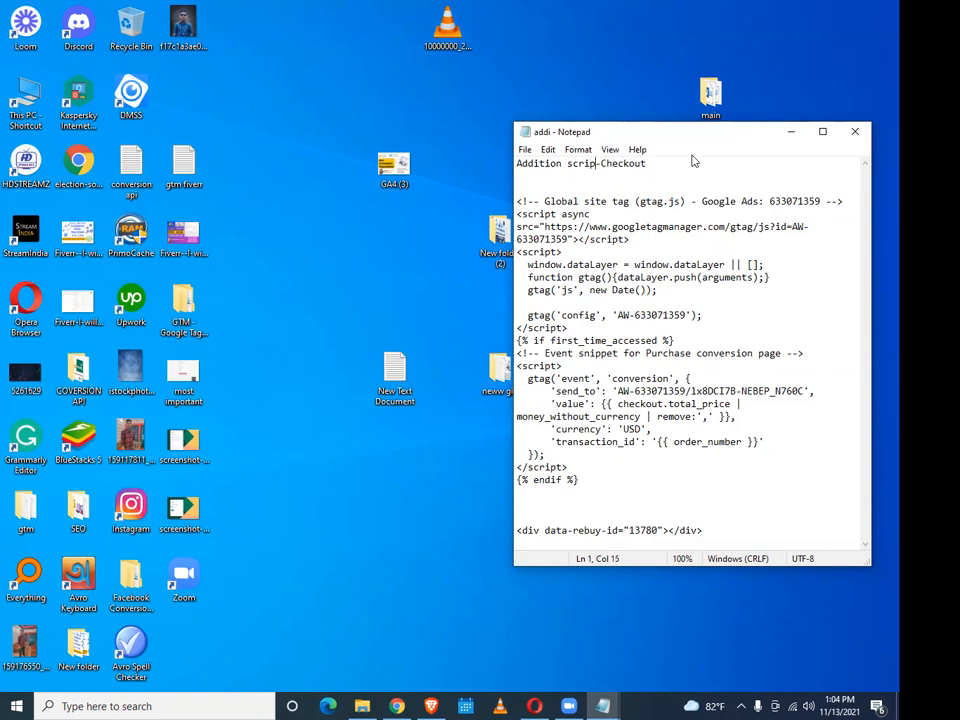
click(853, 133)
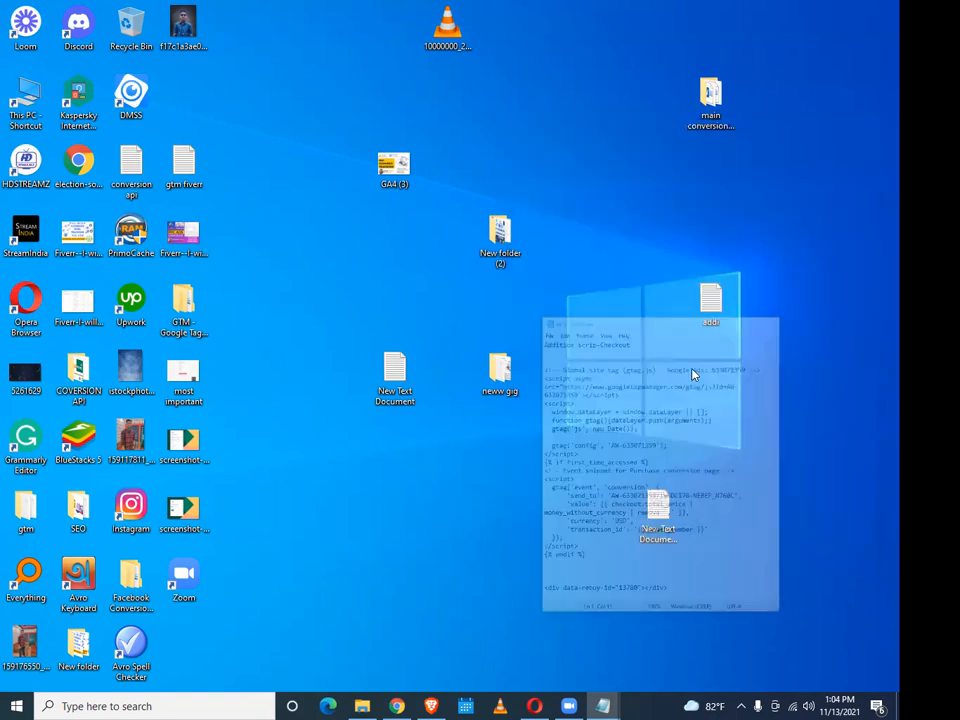
Rename the addi file back to project
right_click(709, 314)
click(751, 620)
text(project)
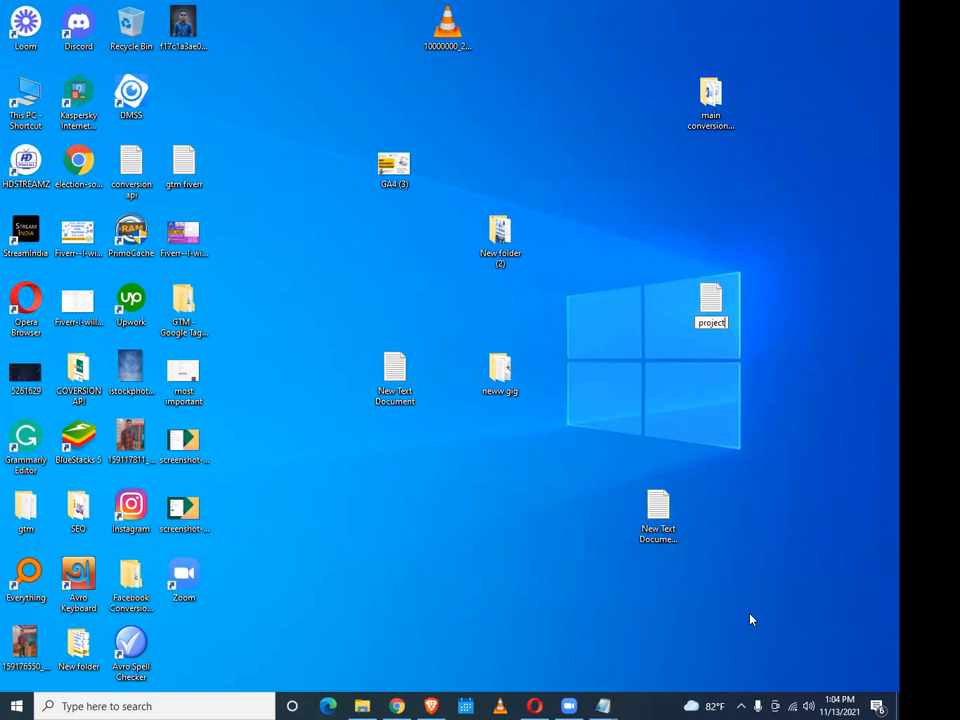
key(Return)
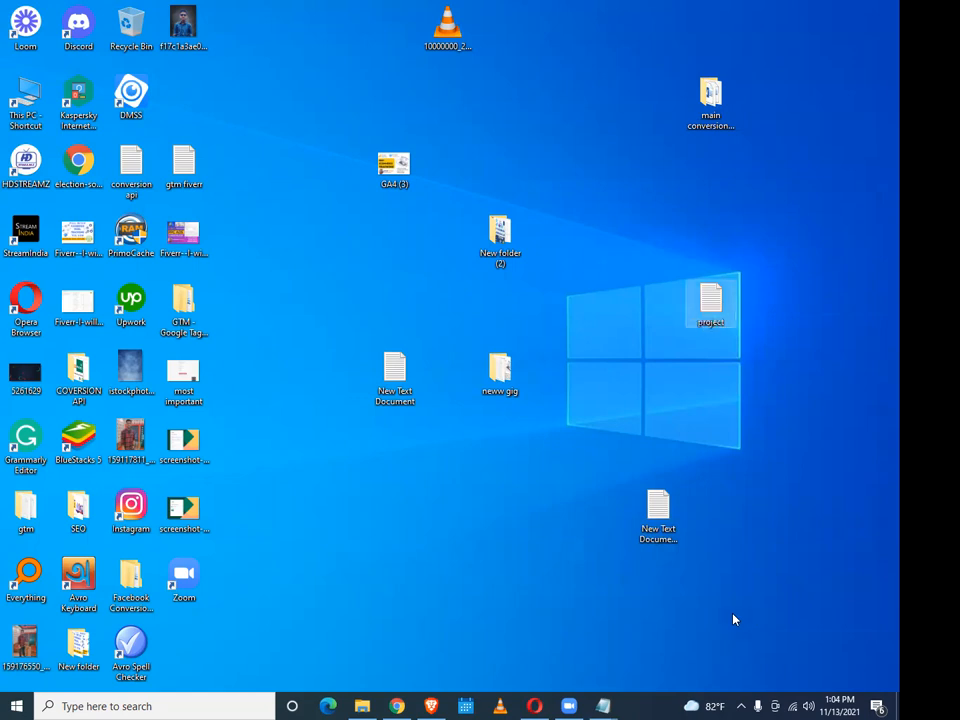
click(395, 706)
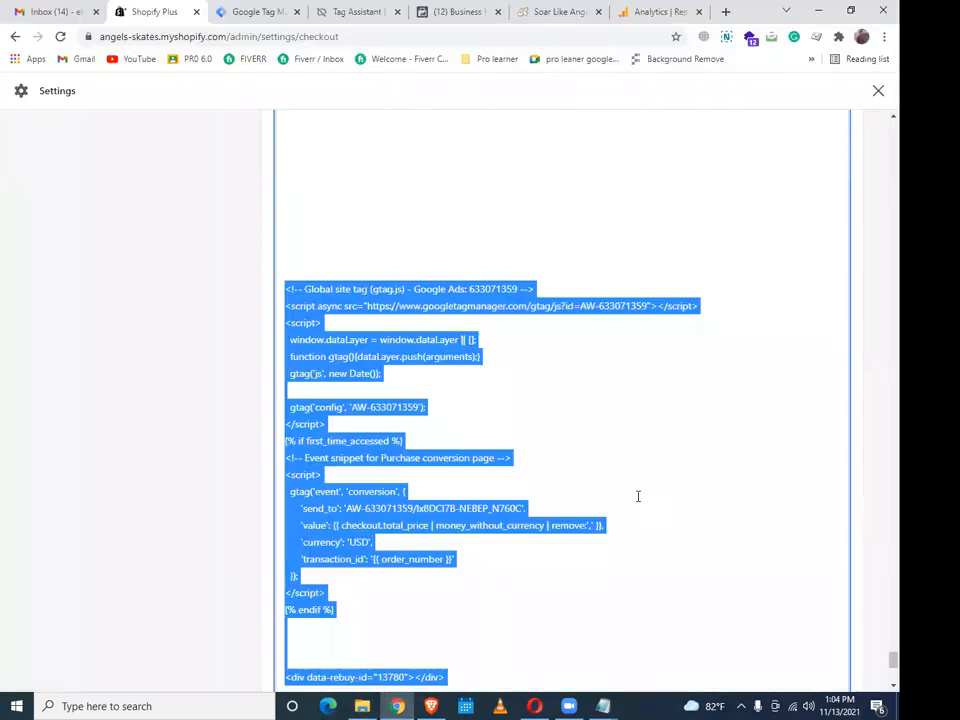
Delete all code in the Order status page additional scripts box and save the checkout settings
click(638, 496)
key(ctrl+a)
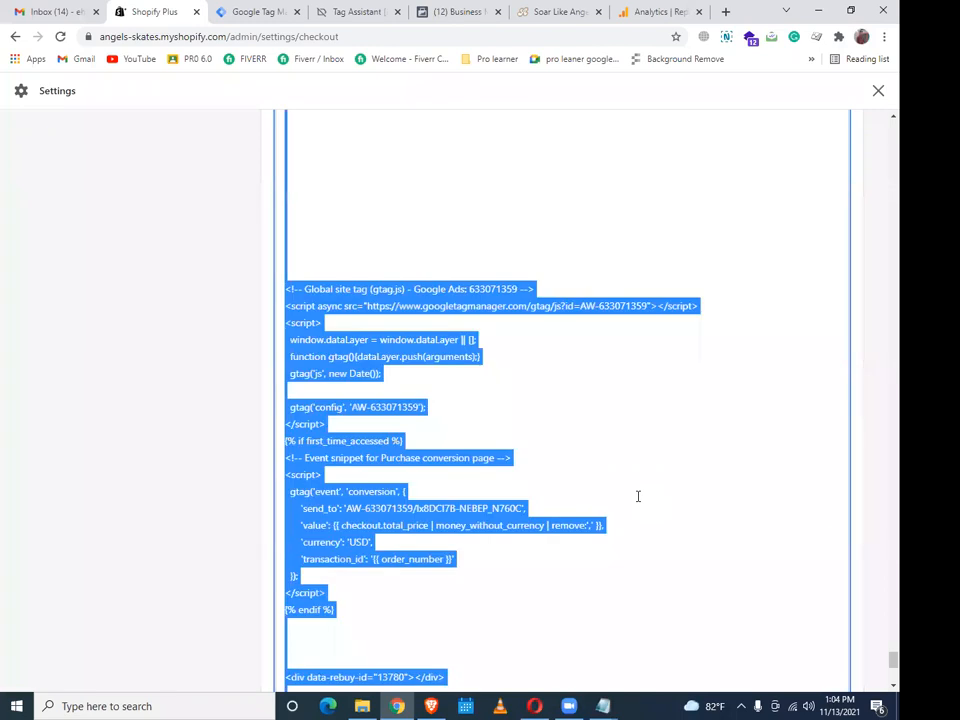
key(BackSpace)
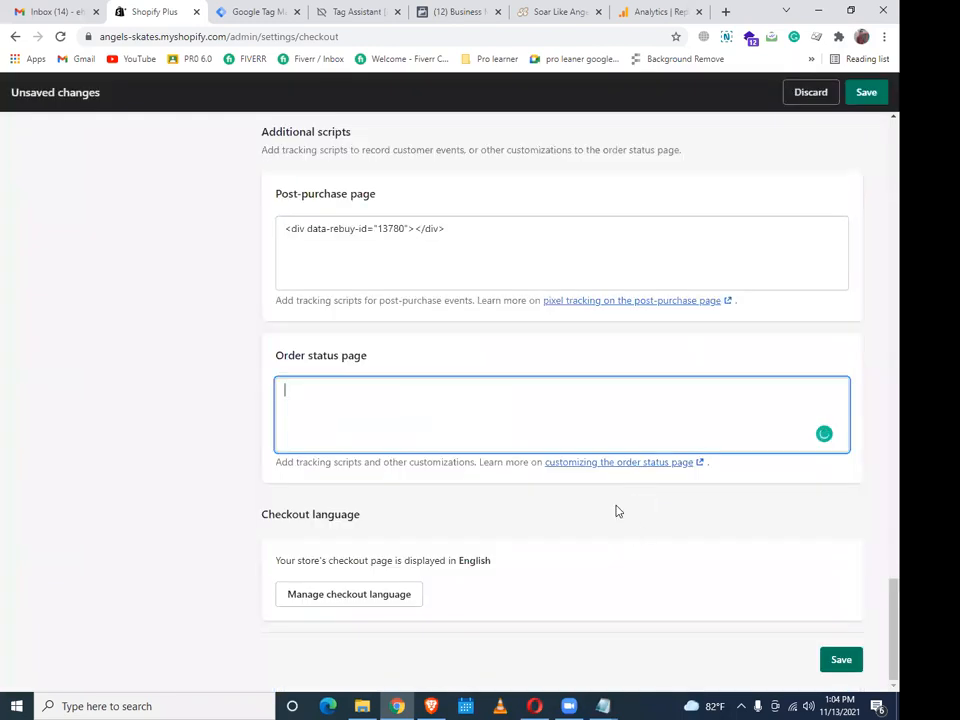
scroll(820, 625, up, 1)
scroll(820, 629, down, 1)
click(842, 662)
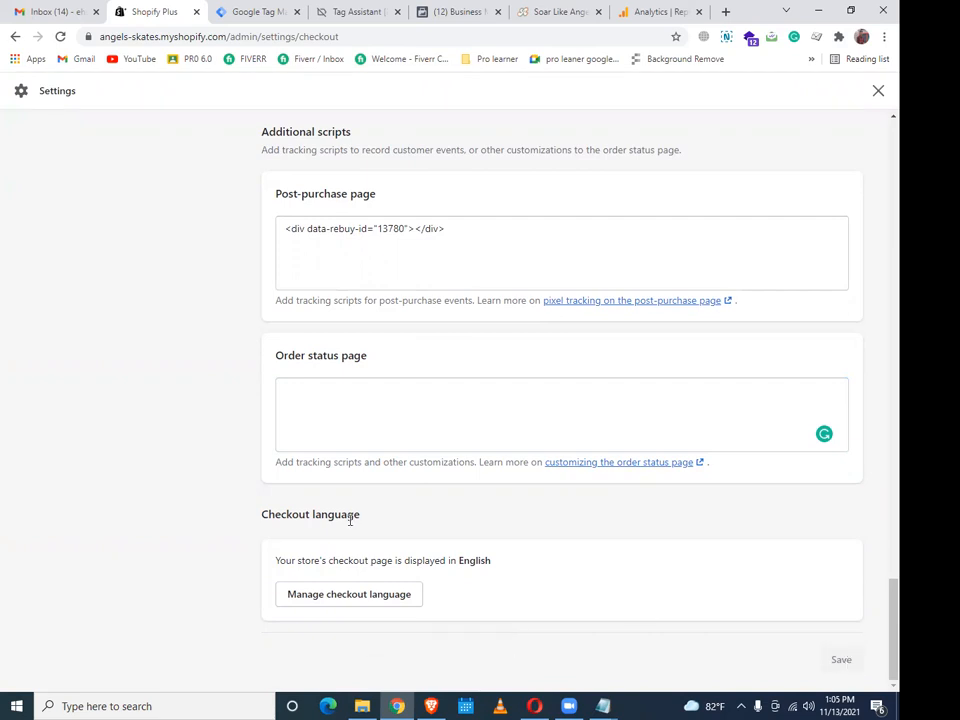
scroll(354, 519, up, 2)
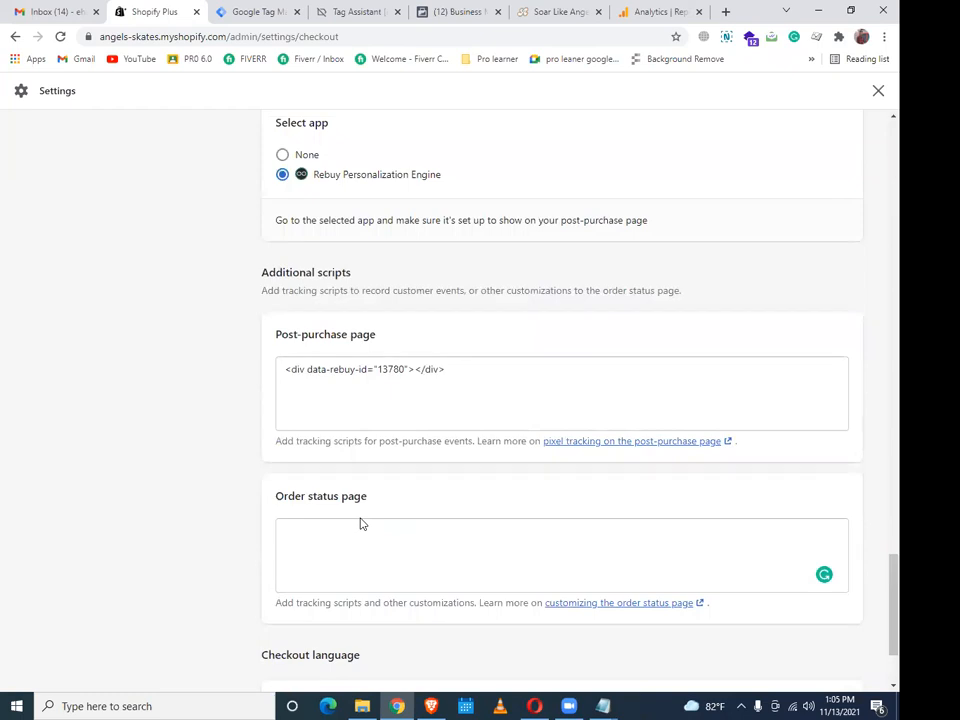
scroll(401, 555, down, 2)
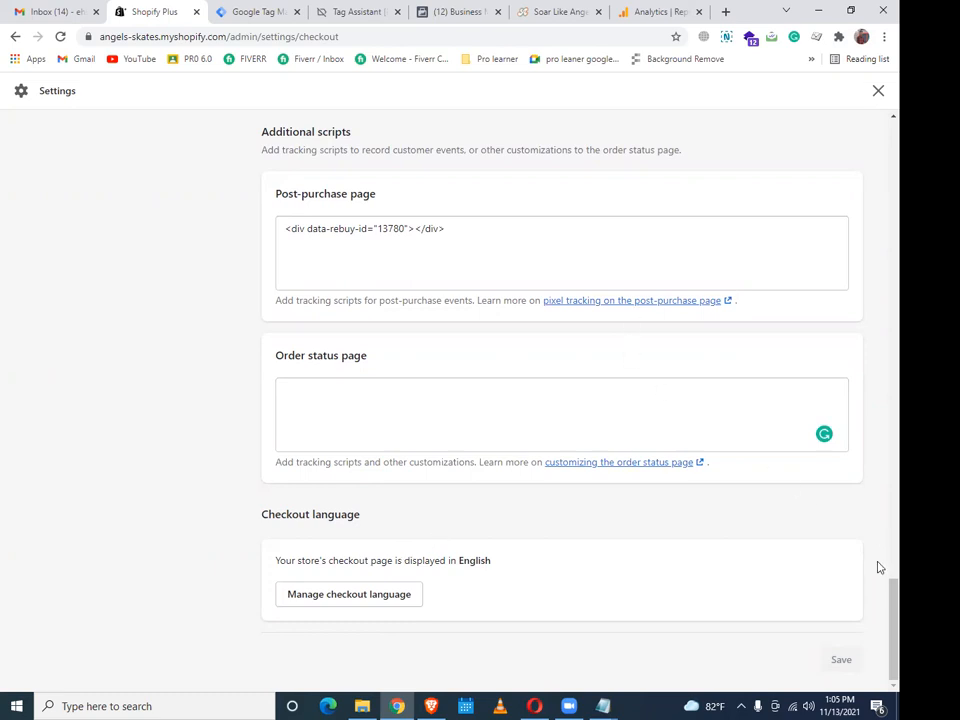
scroll(878, 428, up, 10)
scroll(878, 194, up, 10)
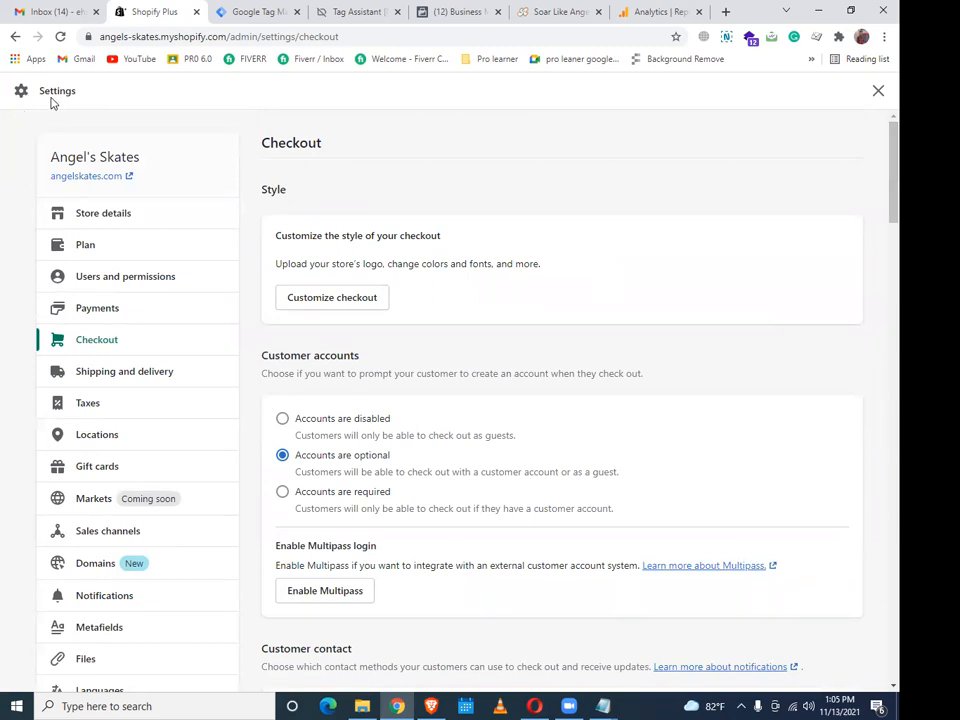
Go back two pages from Checkout settings toward the Streamline 2.0 theme code editor
click(16, 36)
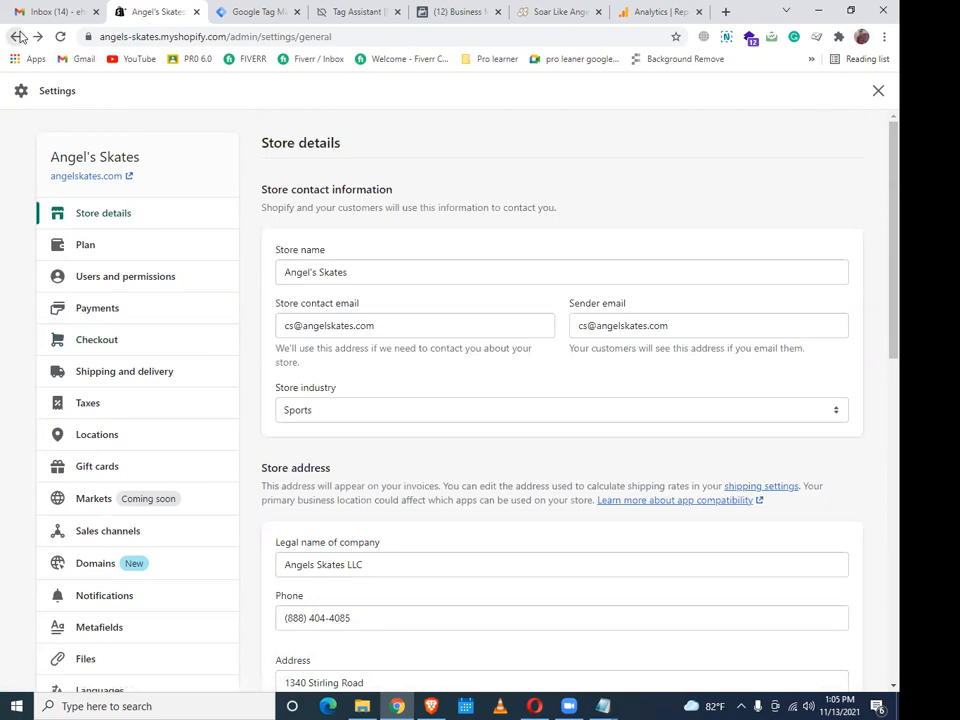
click(16, 36)
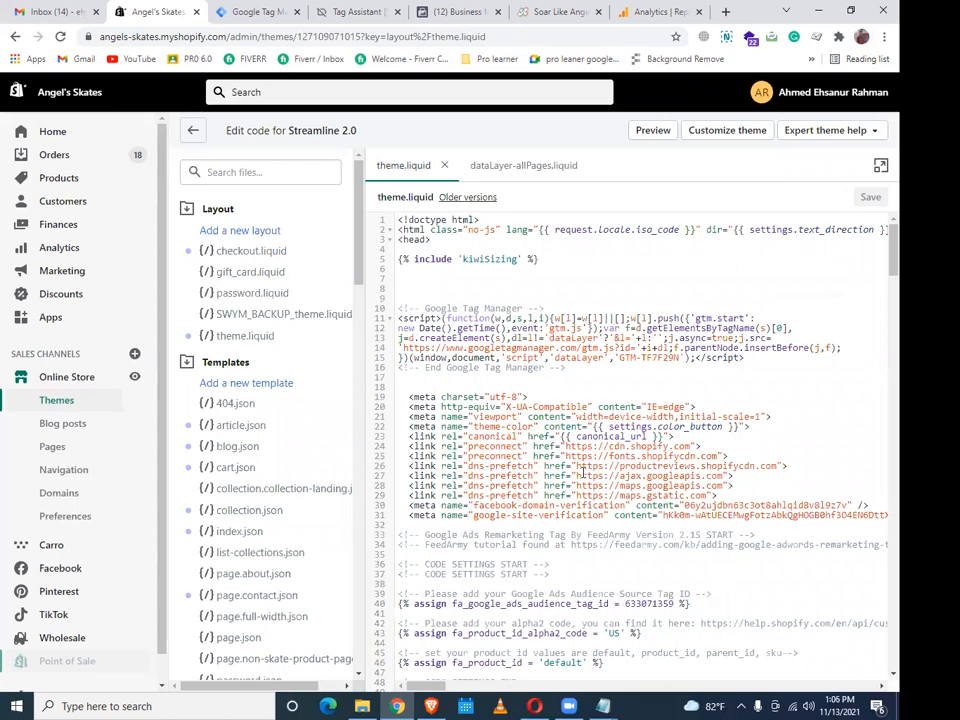
click(260, 12)
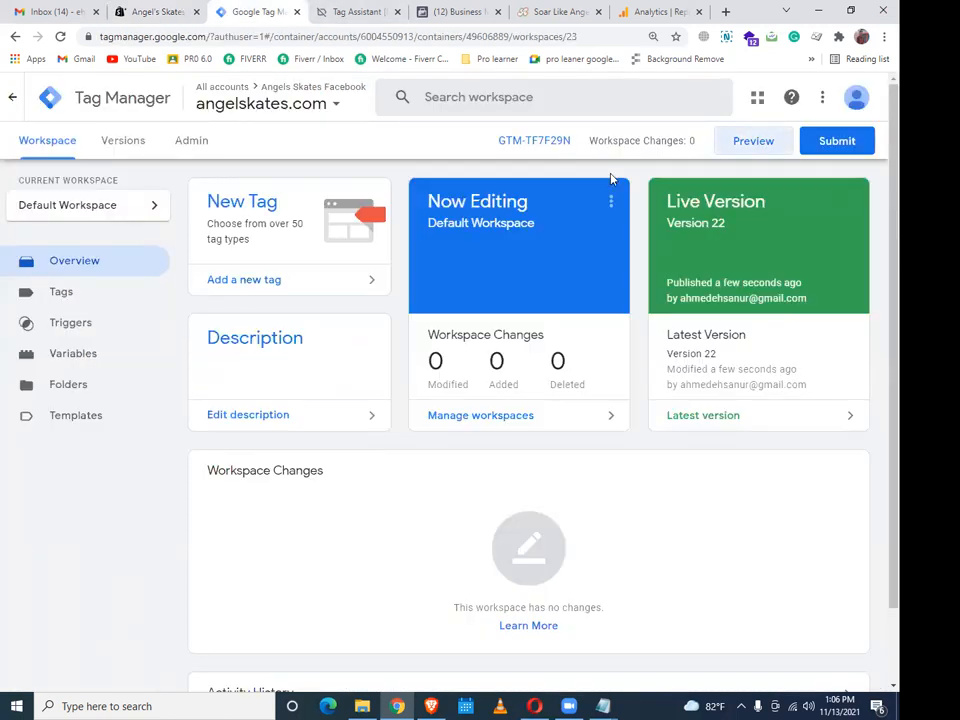
click(140, 12)
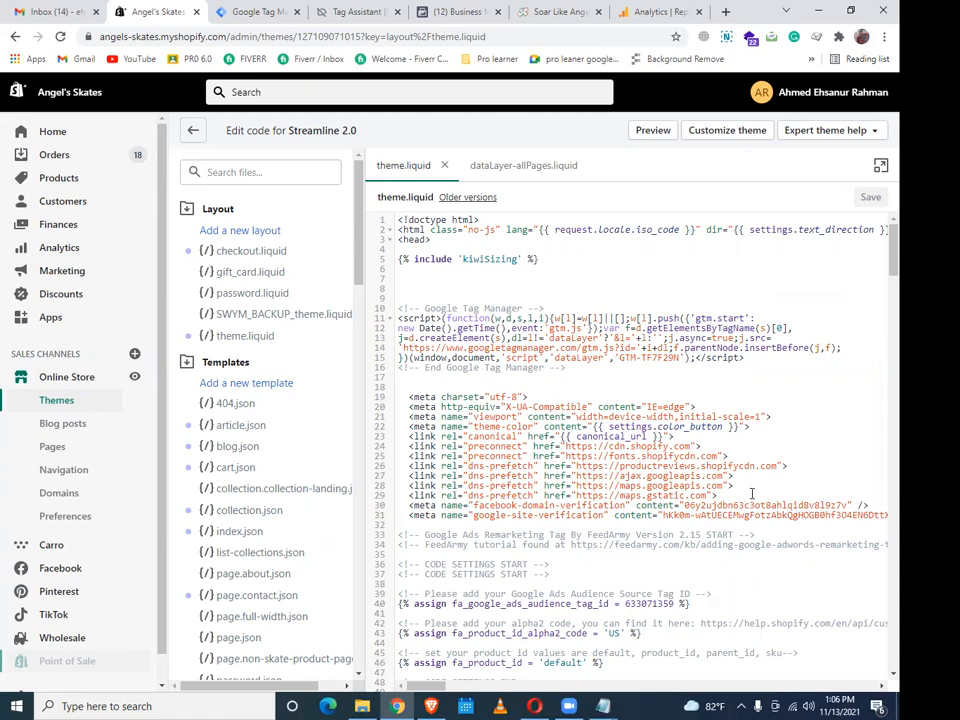
scroll(660, 390, down, 3)
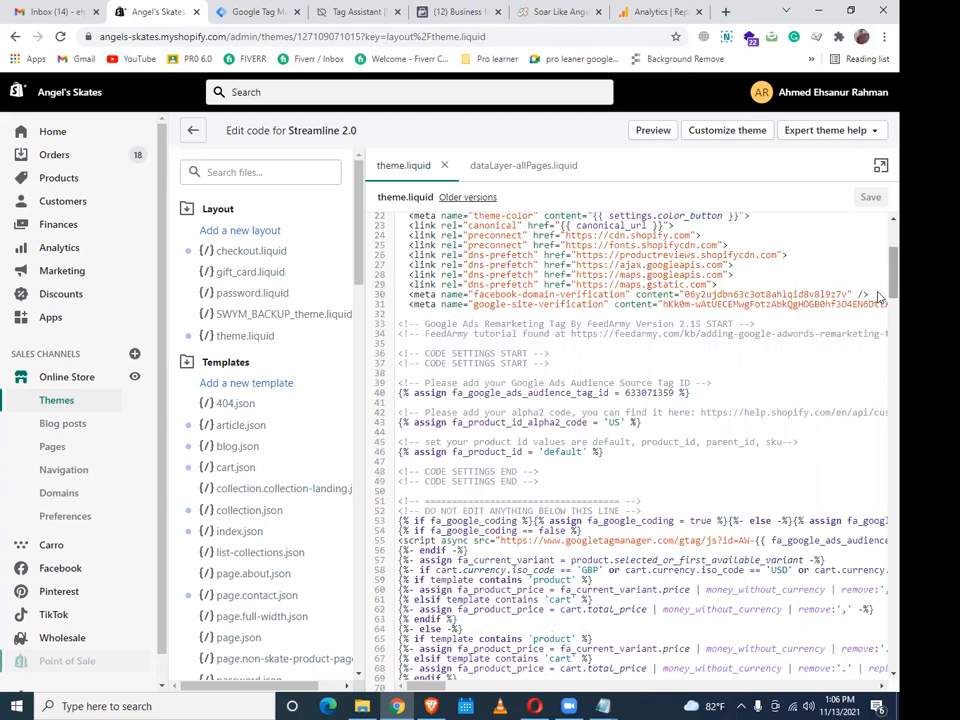
scroll(878, 525, down, 20)
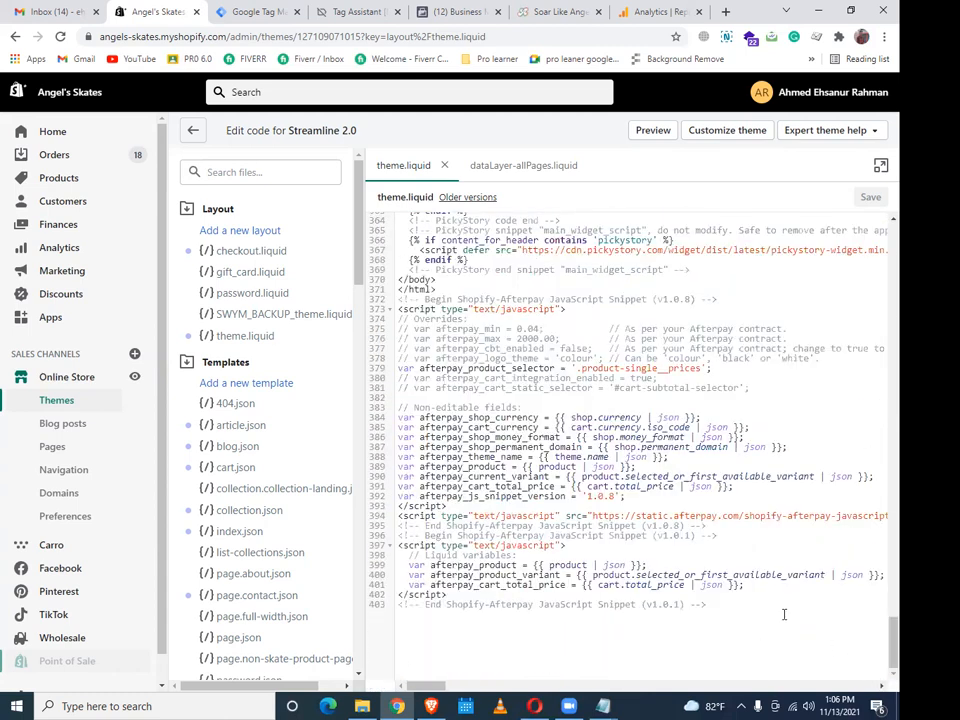
scroll(776, 604, up, 2)
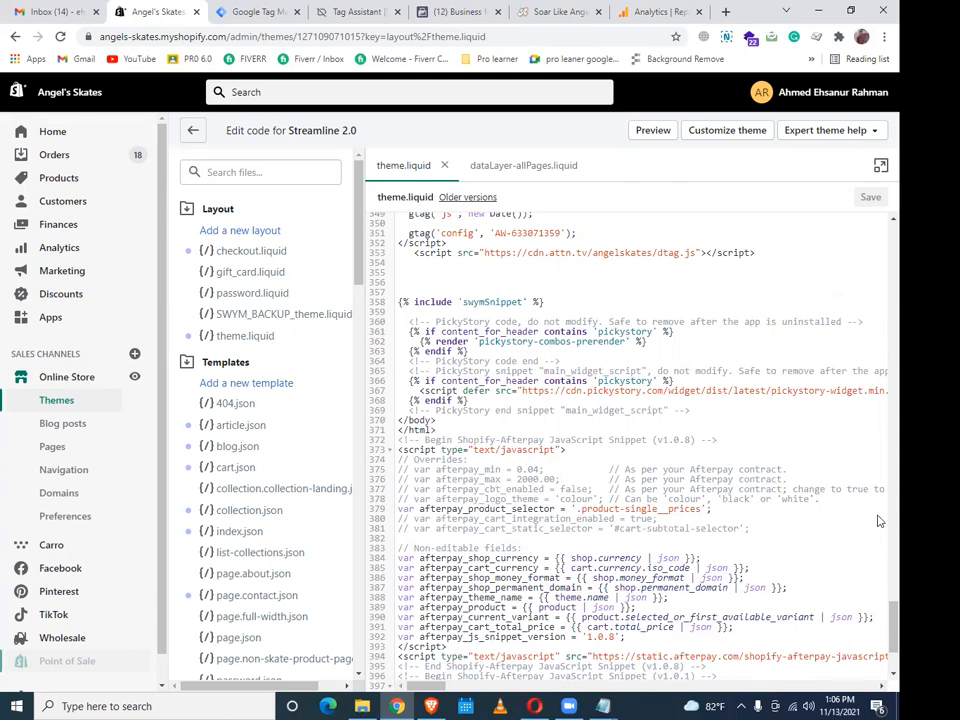
scroll(878, 245, up, 1)
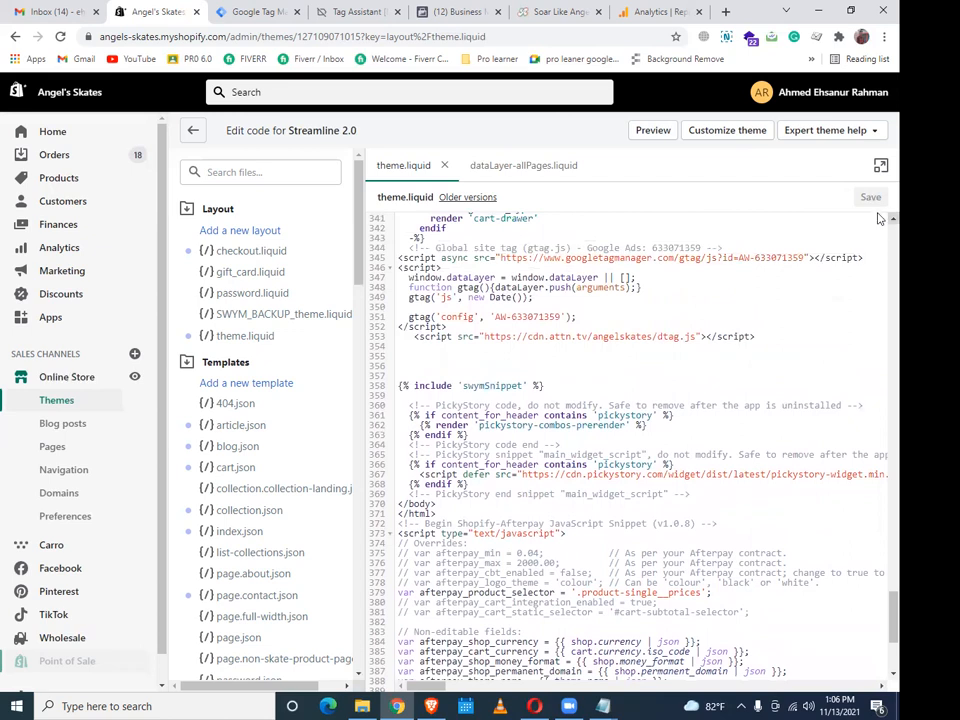
scroll(878, 232, up, 2)
scroll(878, 219, up, 1)
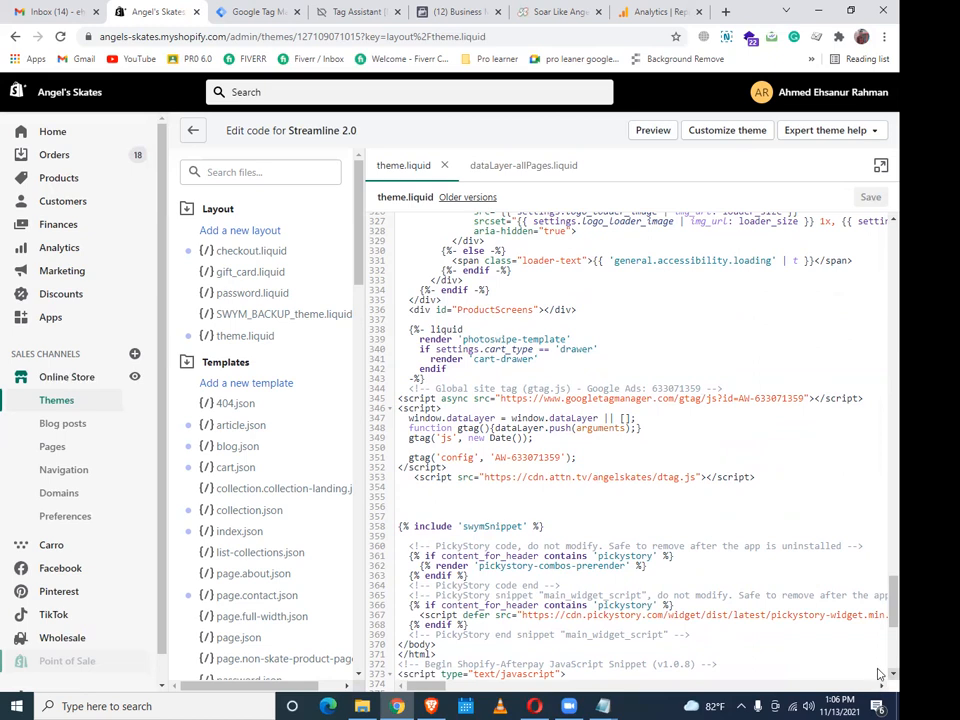
scroll(879, 673, down, 5)
scroll(879, 676, down, 5)
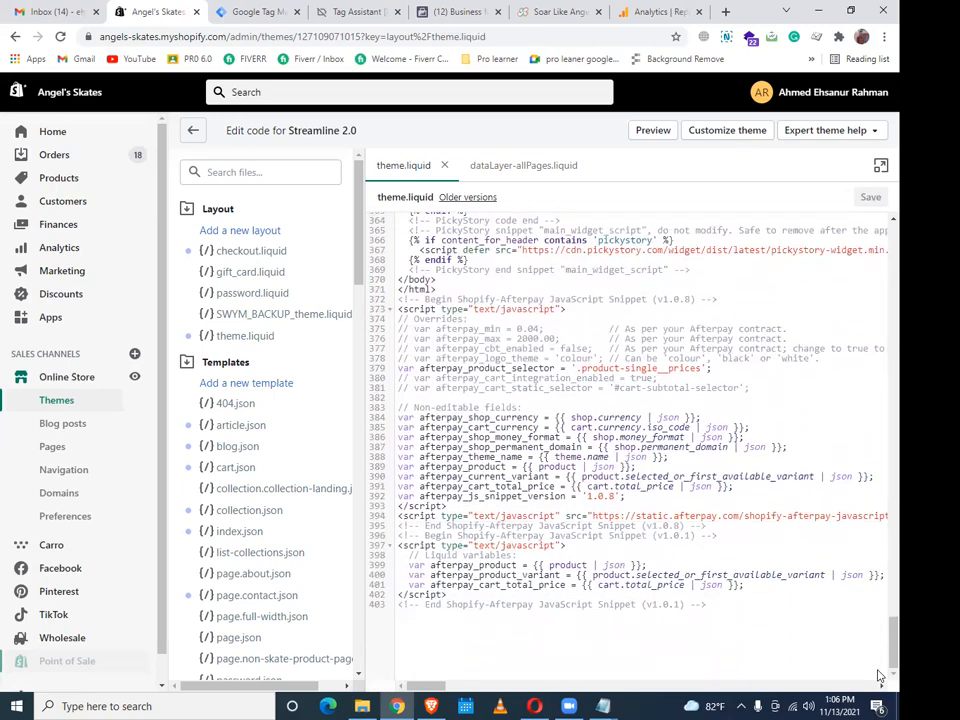
scroll(879, 579, up, 9)
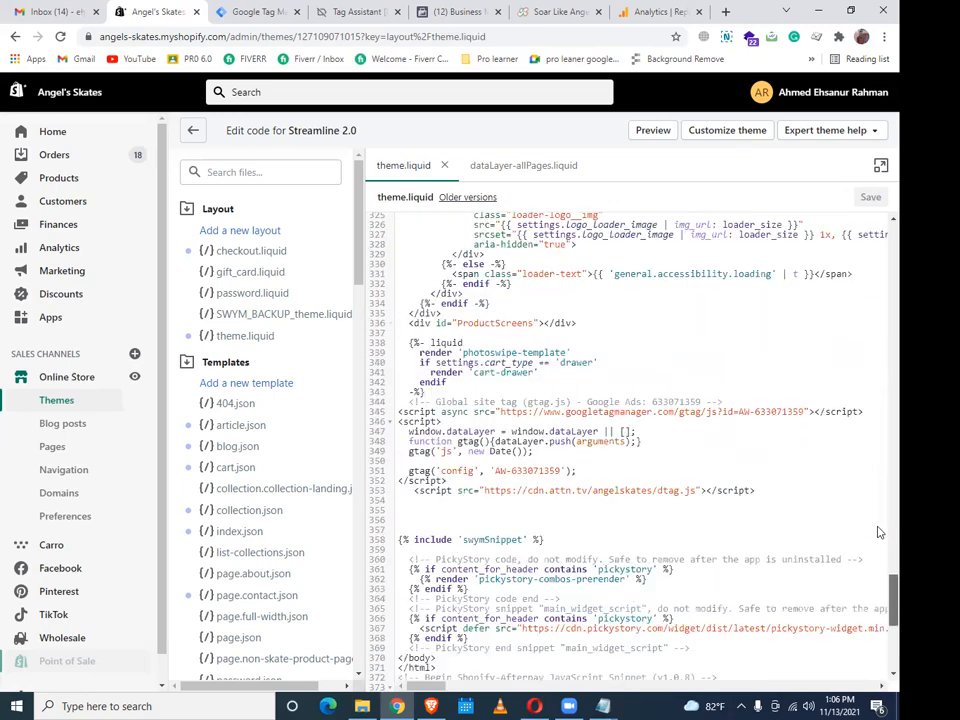
scroll(879, 487, up, 13)
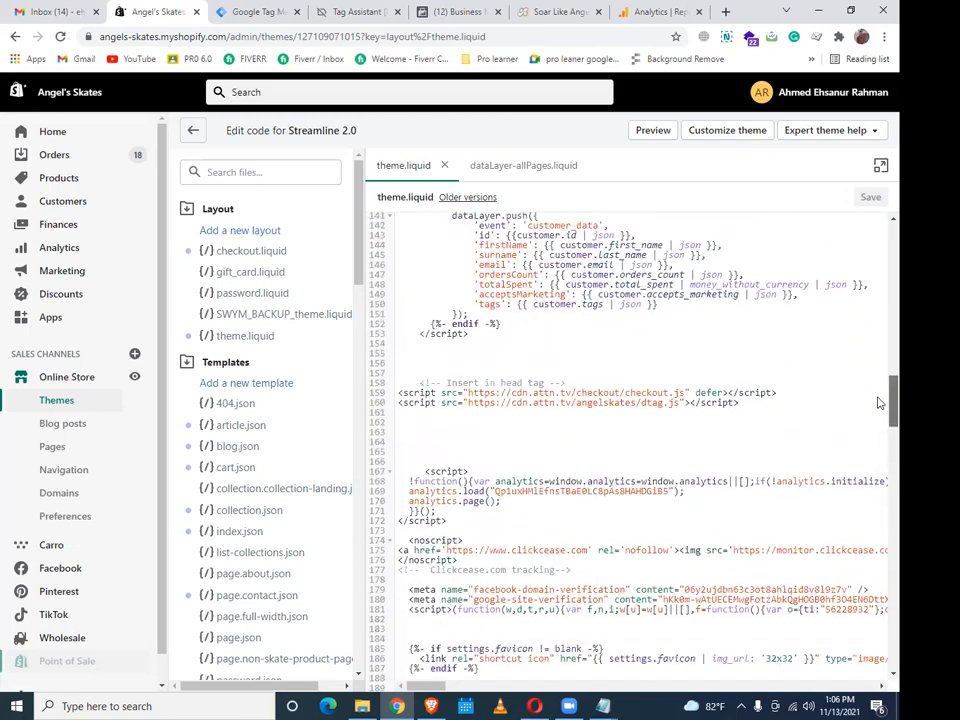
scroll(879, 411, up, 14)
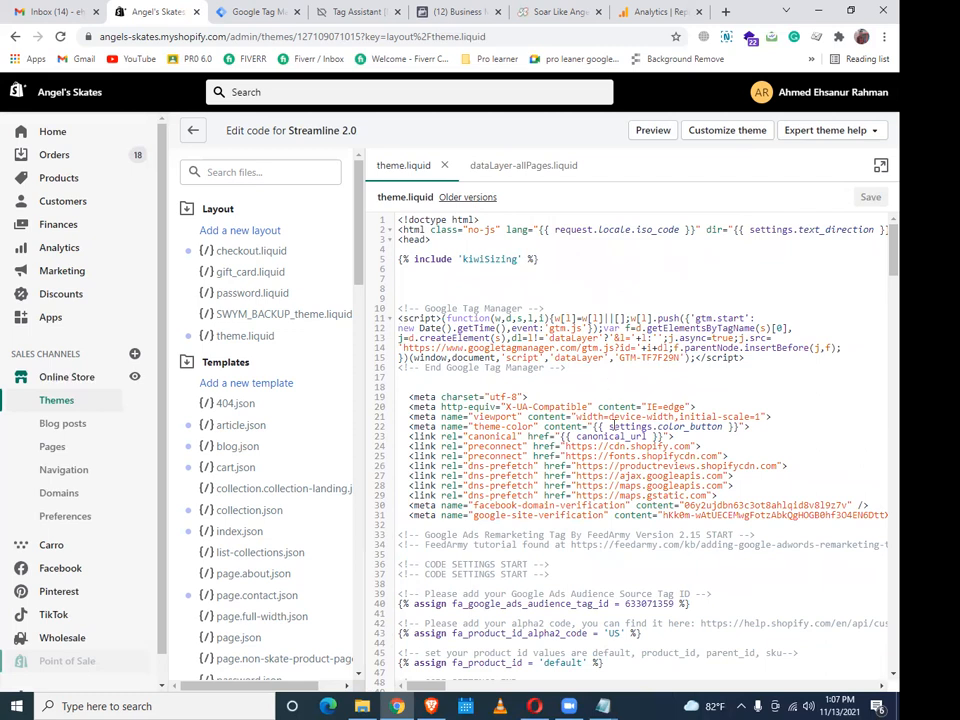
scroll(743, 388, down, 2)
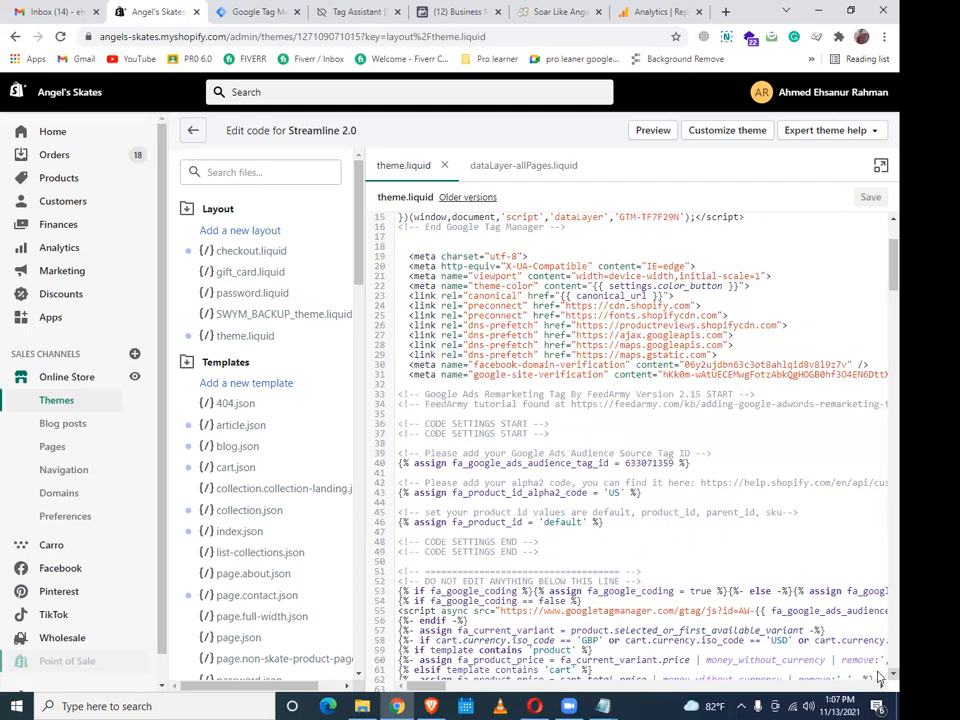
Add blank lines above and below the Google Ads global site tag script in theme.liquid
scroll(878, 678, down, 2)
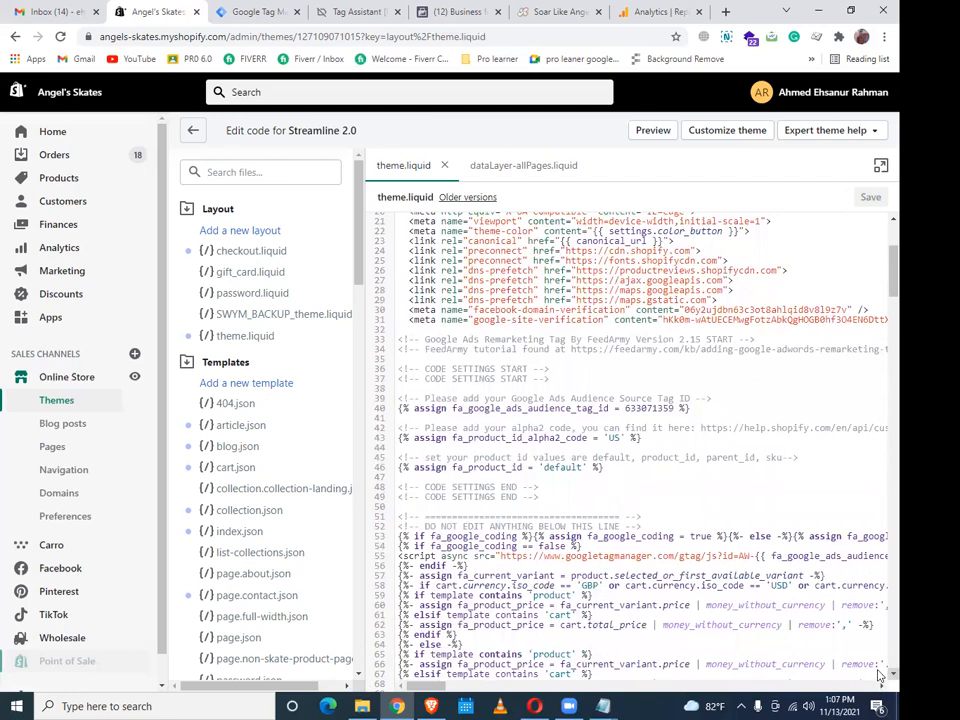
scroll(878, 678, down, 8)
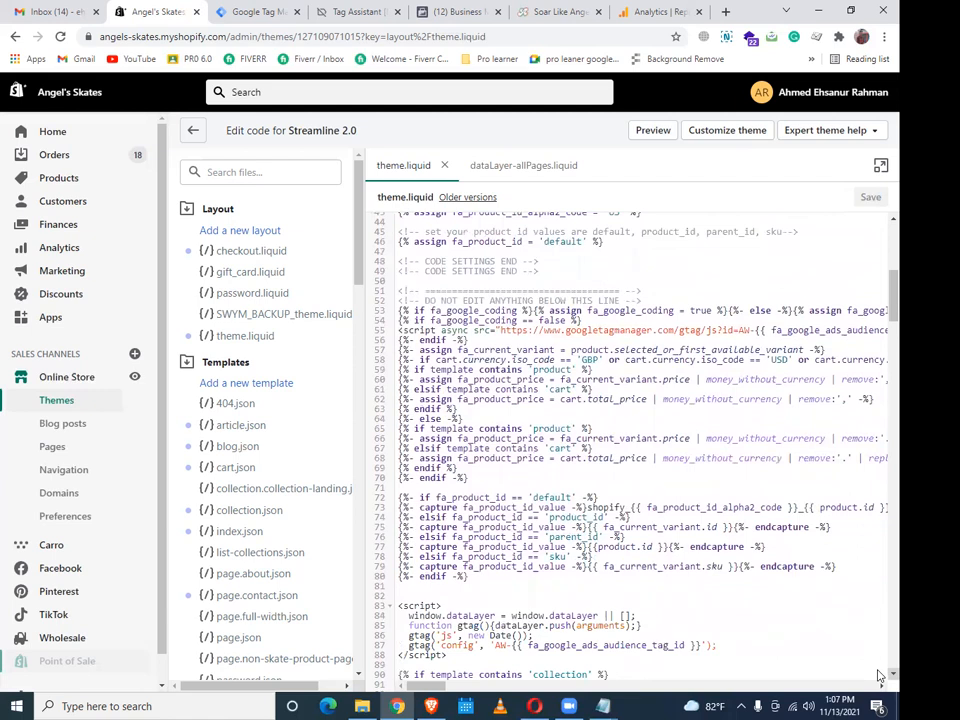
scroll(878, 678, down, 7)
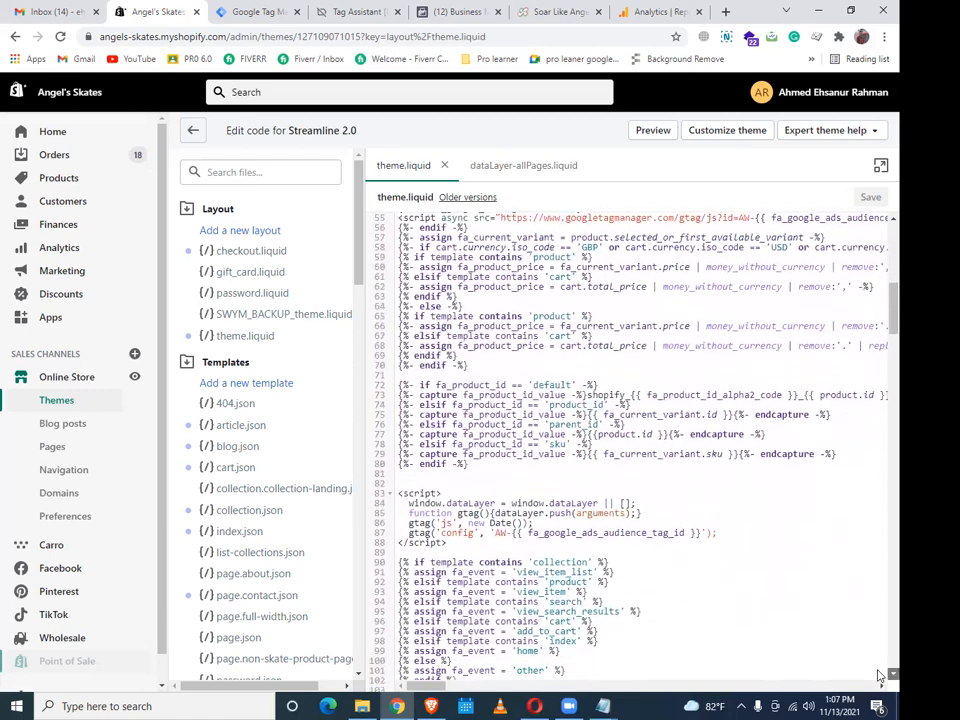
scroll(878, 678, down, 4)
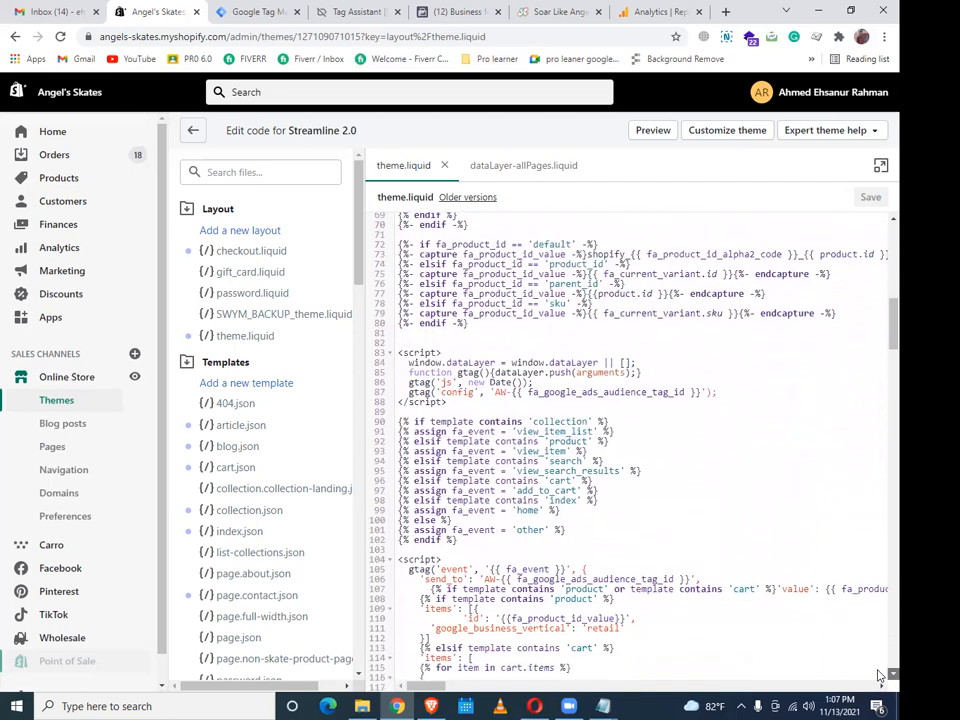
scroll(878, 678, down, 8)
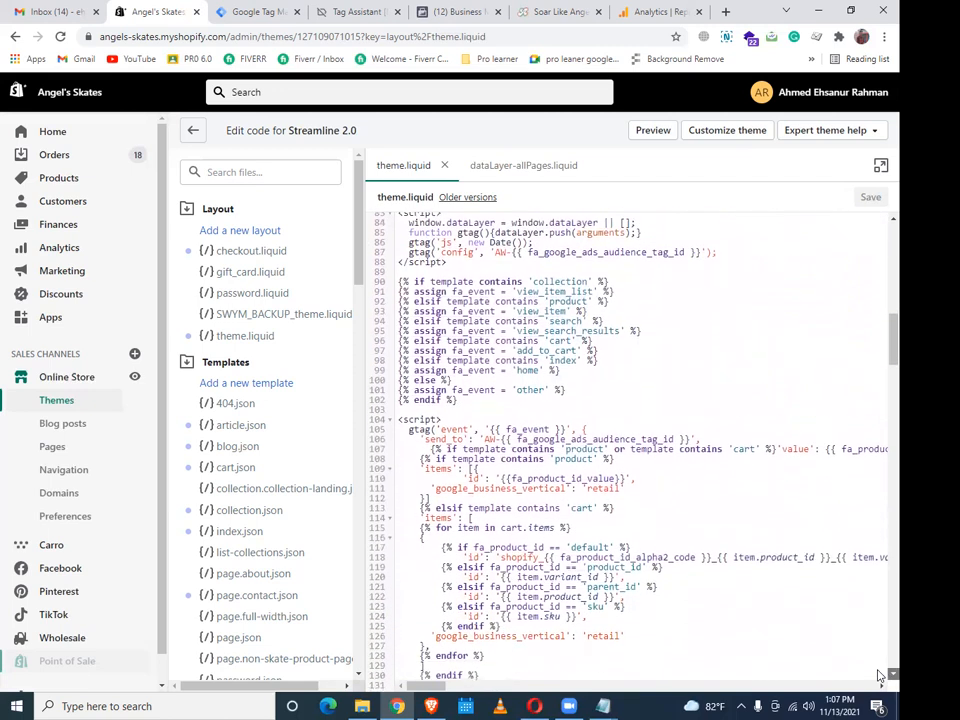
scroll(878, 678, down, 4)
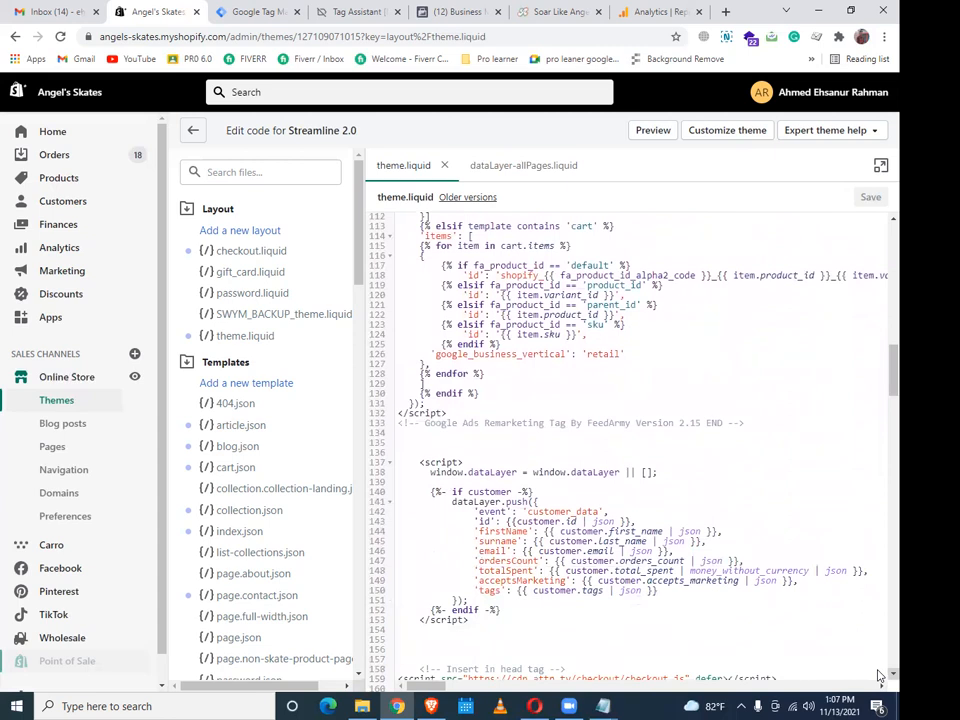
scroll(878, 677, down, 2)
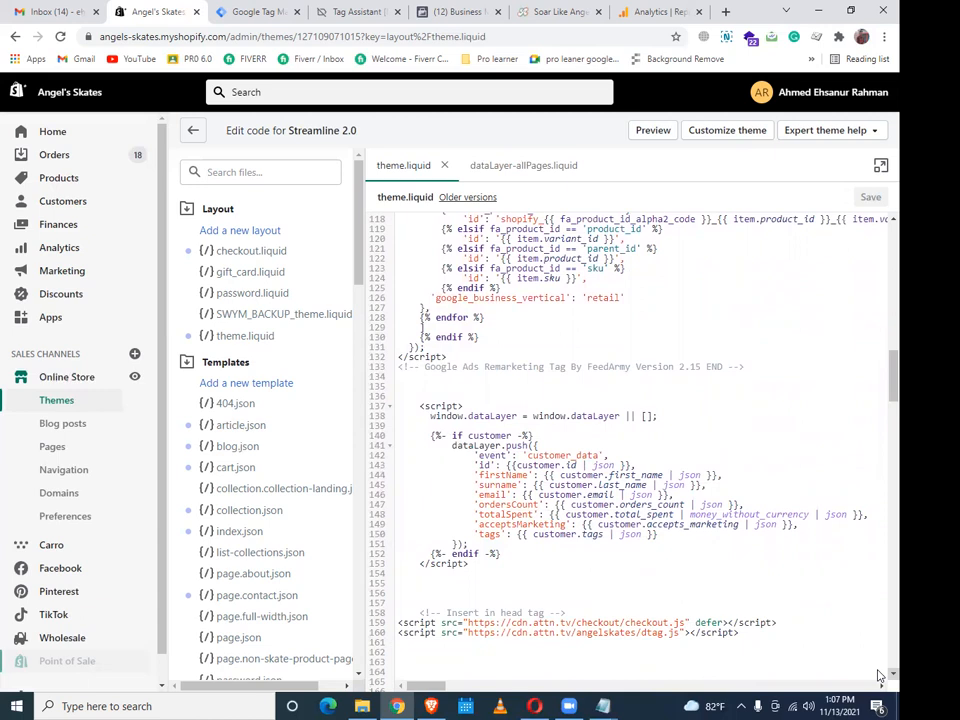
scroll(878, 677, down, 2)
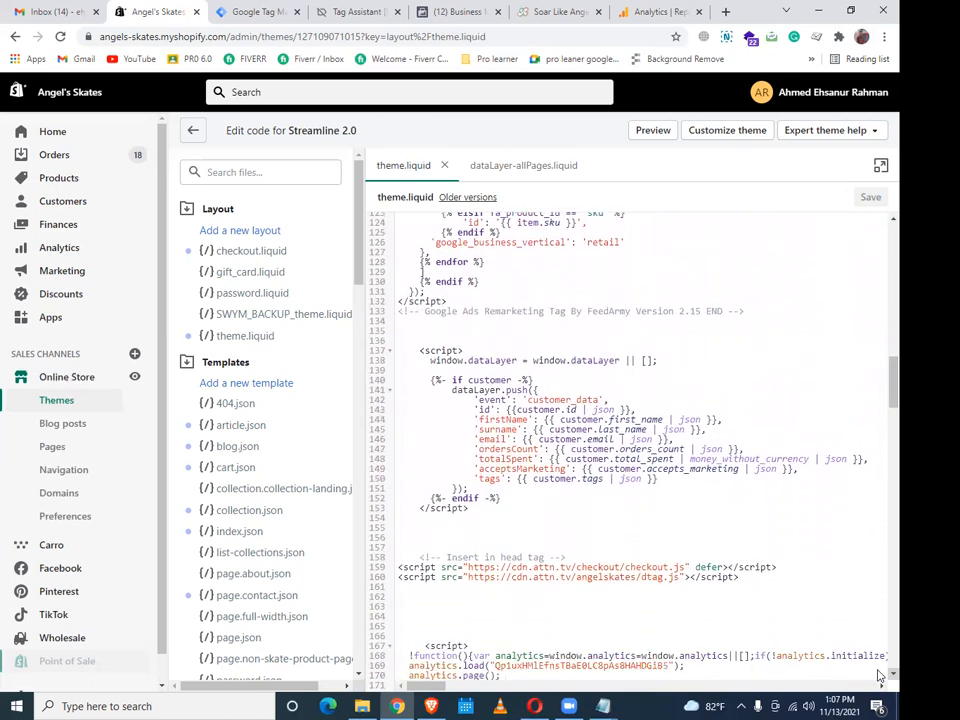
scroll(878, 677, down, 6)
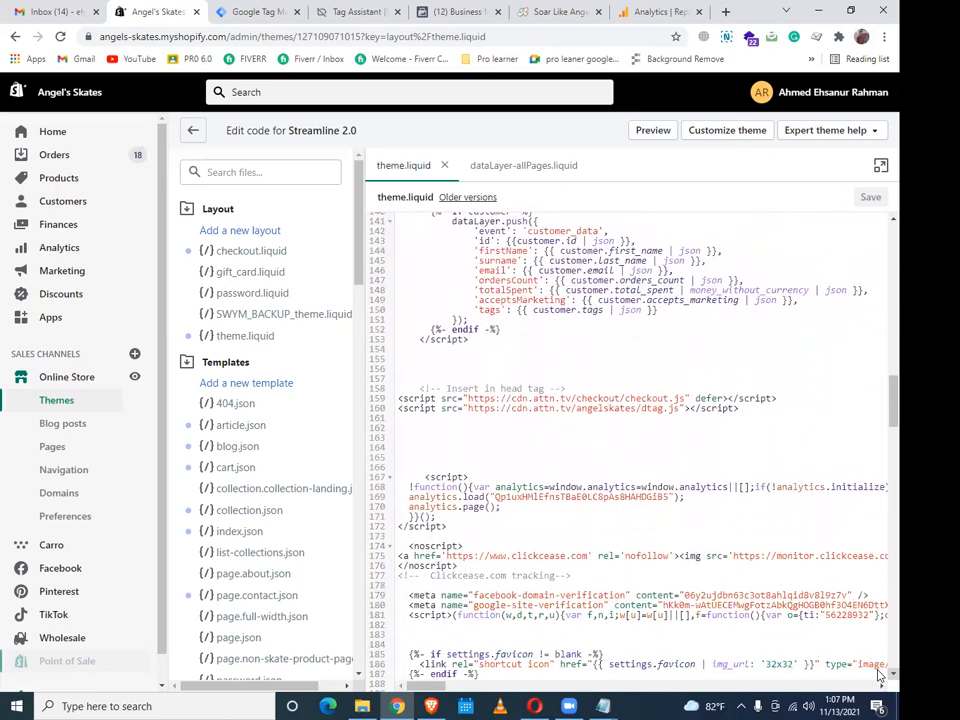
scroll(878, 677, down, 3)
scroll(878, 677, down, 6)
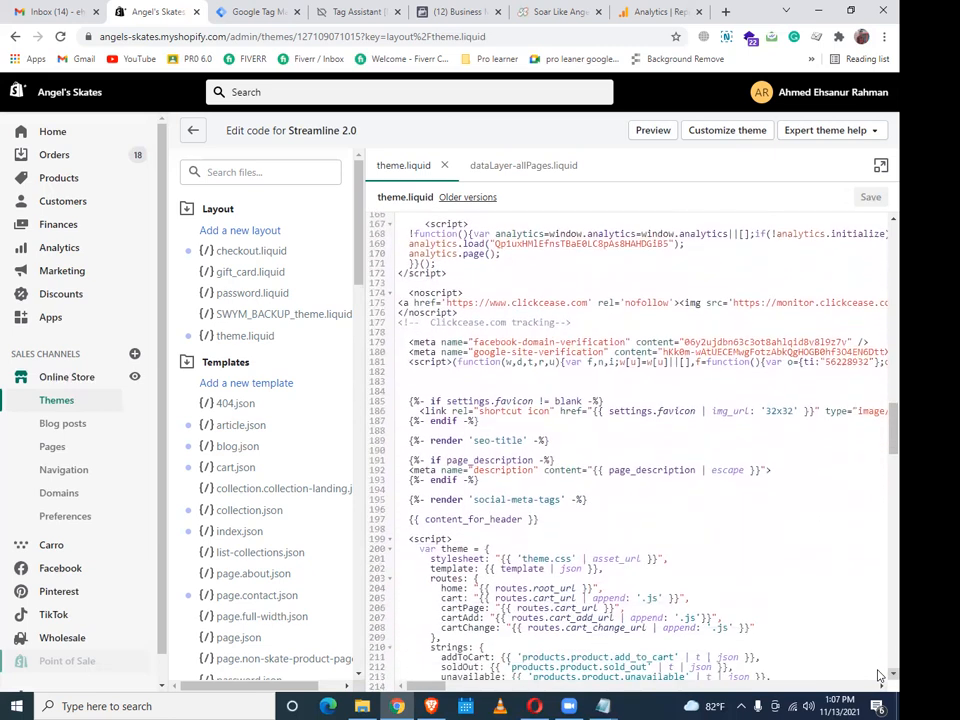
scroll(878, 677, down, 6)
scroll(878, 677, down, 3)
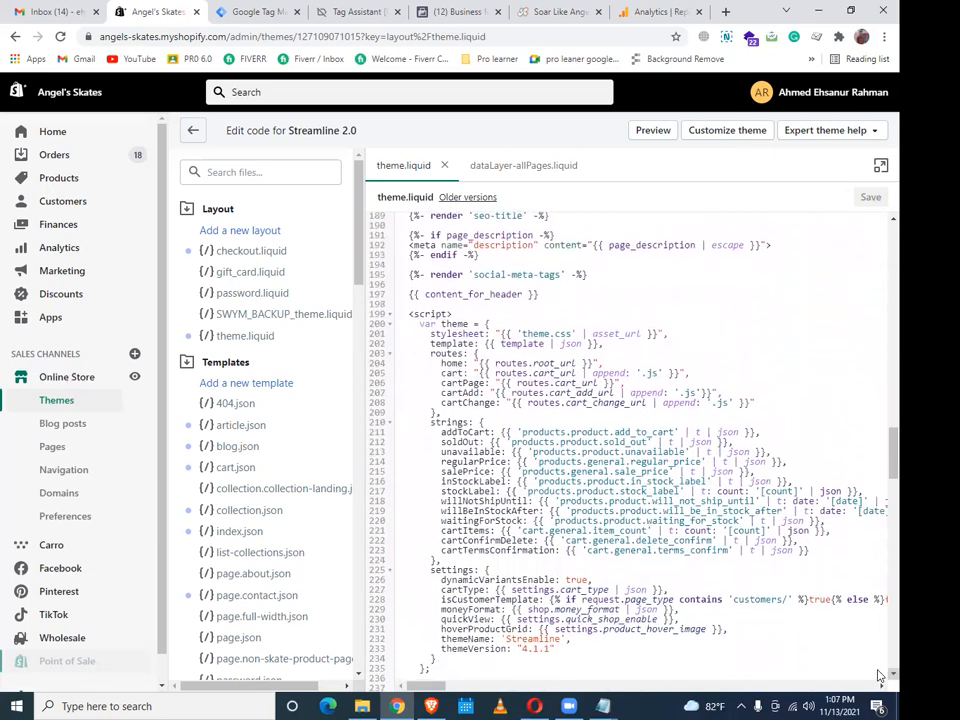
scroll(878, 677, down, 2)
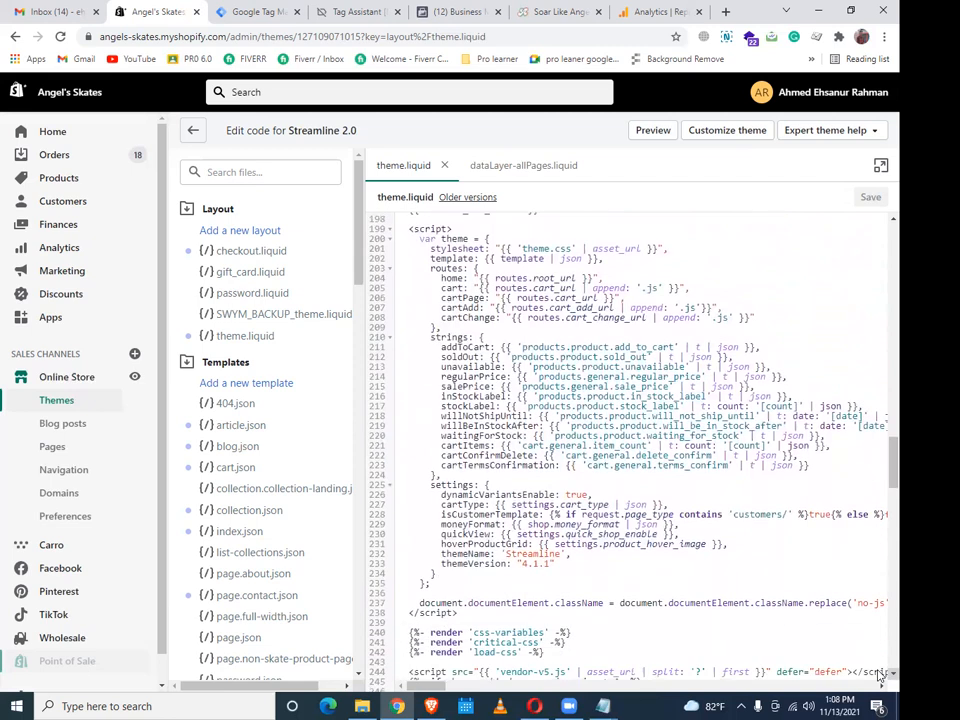
scroll(878, 677, down, 8)
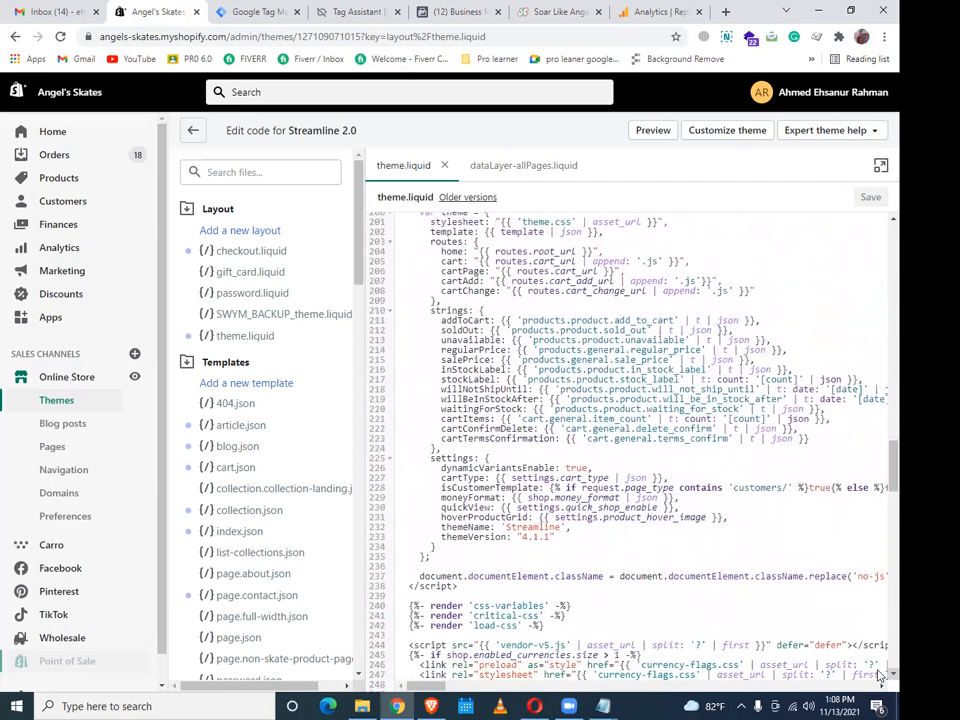
scroll(878, 677, down, 1)
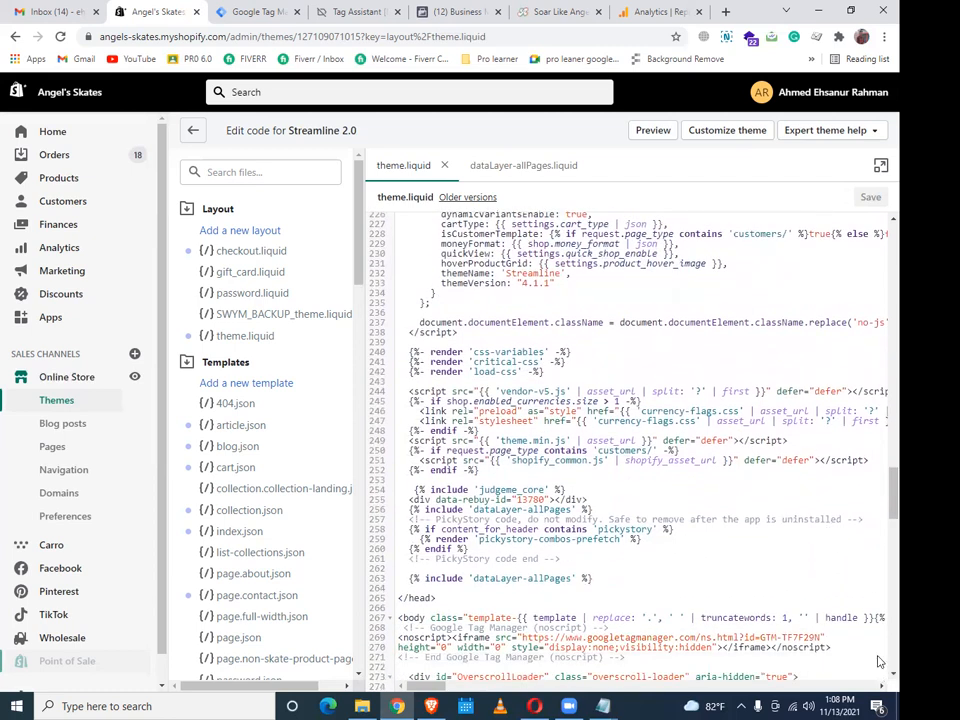
scroll(878, 677, down, 1)
scroll(878, 677, down, 3)
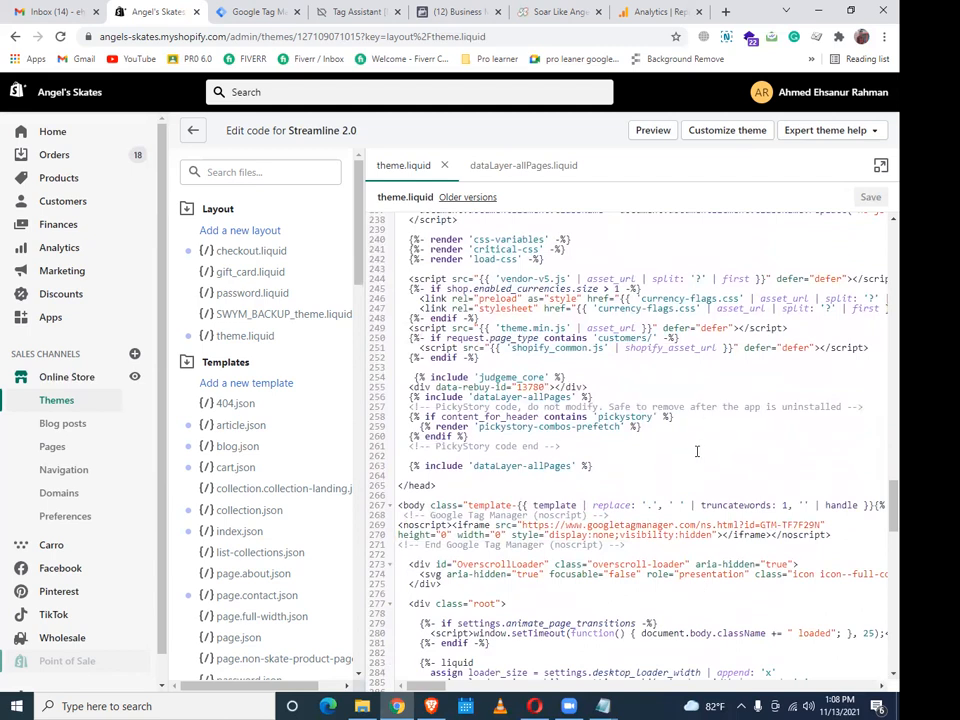
scroll(878, 679, down, 1)
scroll(878, 679, down, 4)
scroll(878, 680, right, 3)
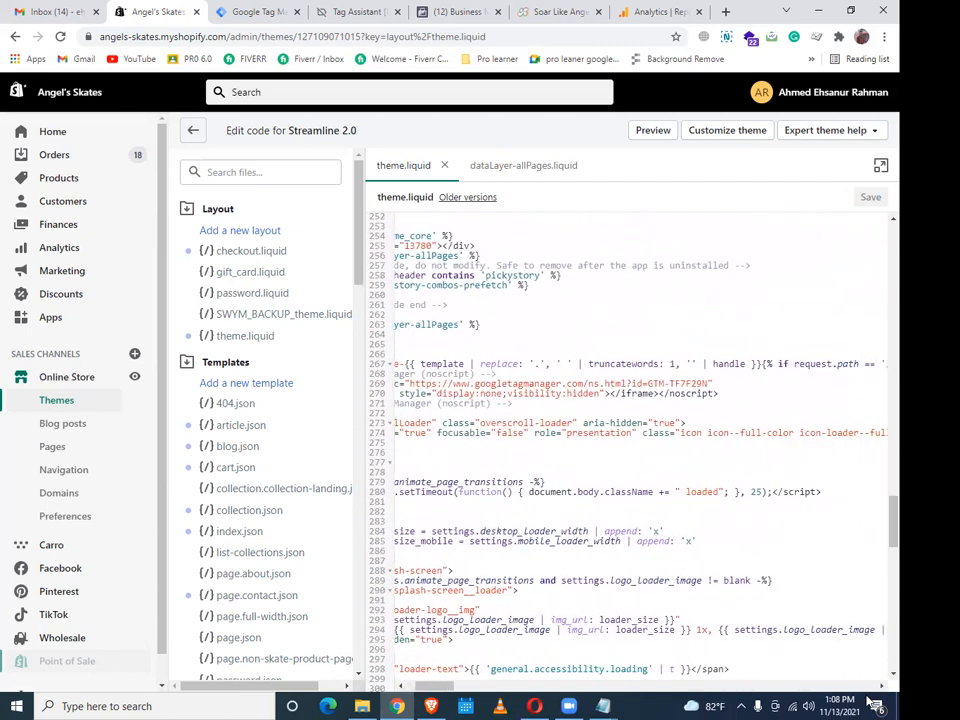
scroll(878, 682, down, 3)
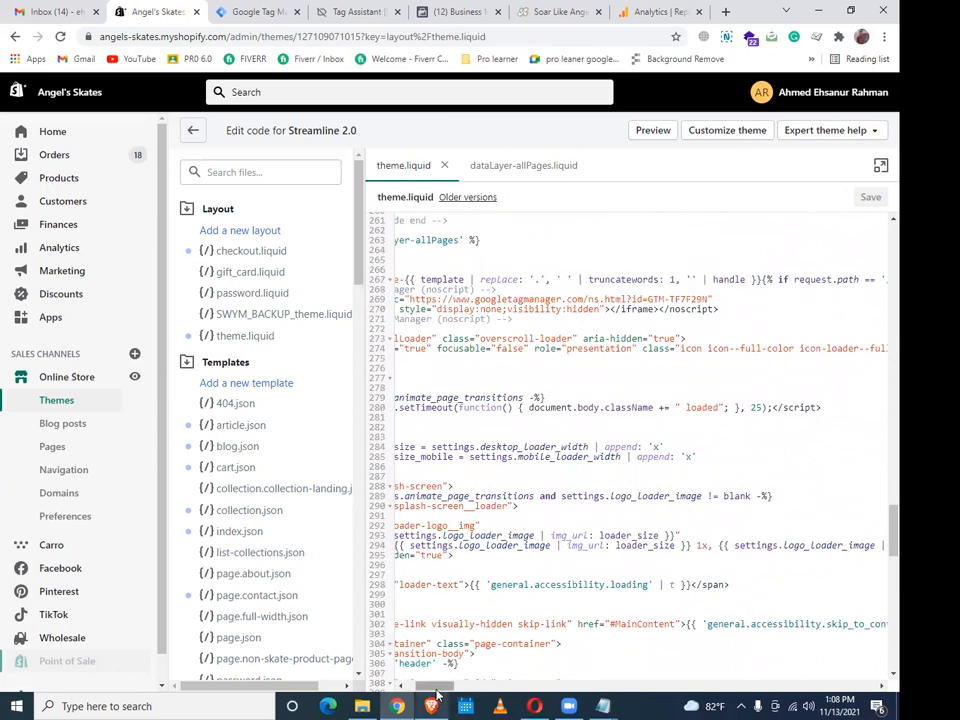
drag(437, 693, 393, 700)
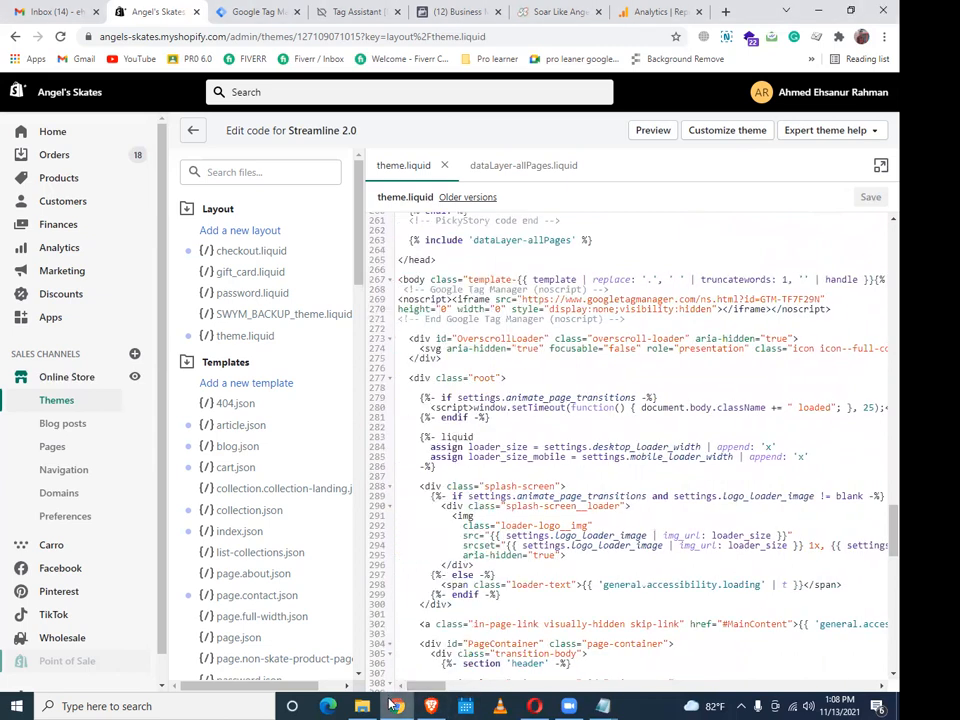
scroll(697, 308, down, 19)
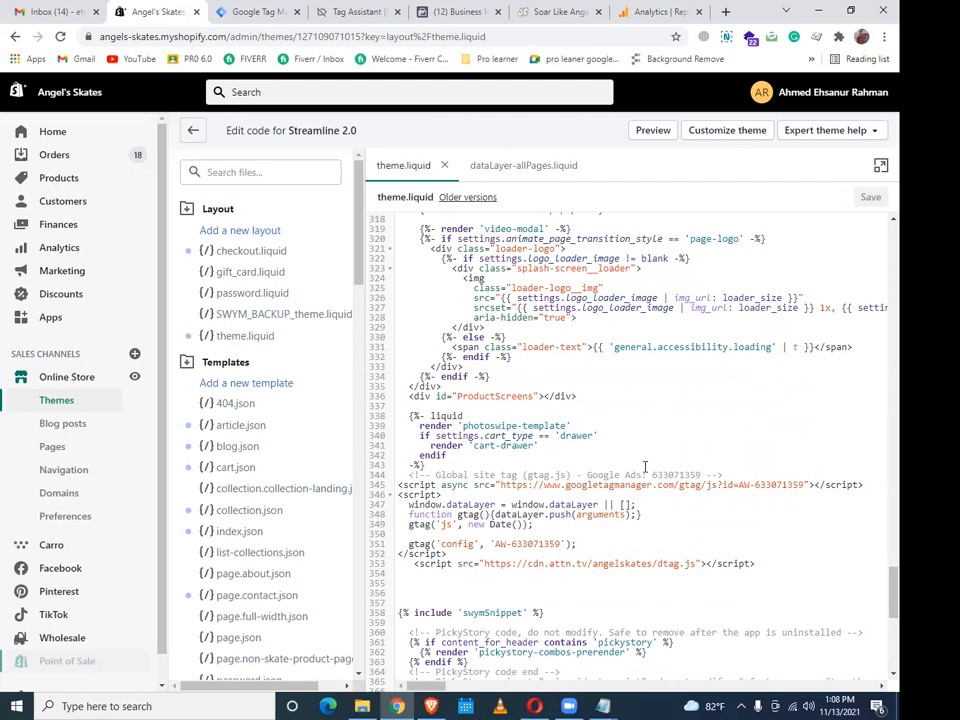
scroll(645, 467, down, 9)
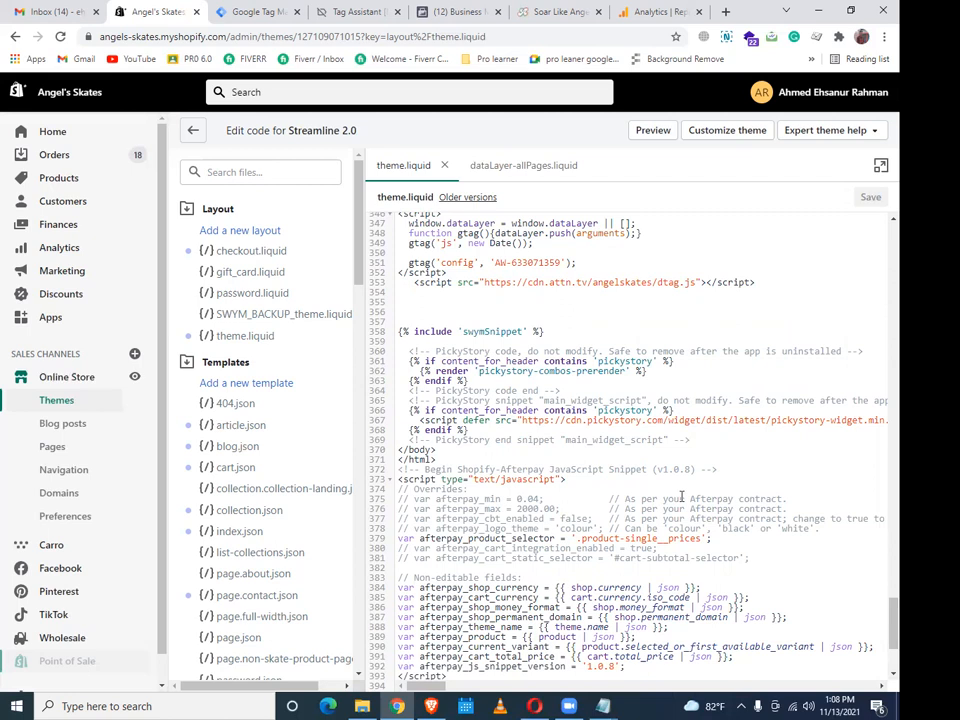
scroll(681, 499, down, 6)
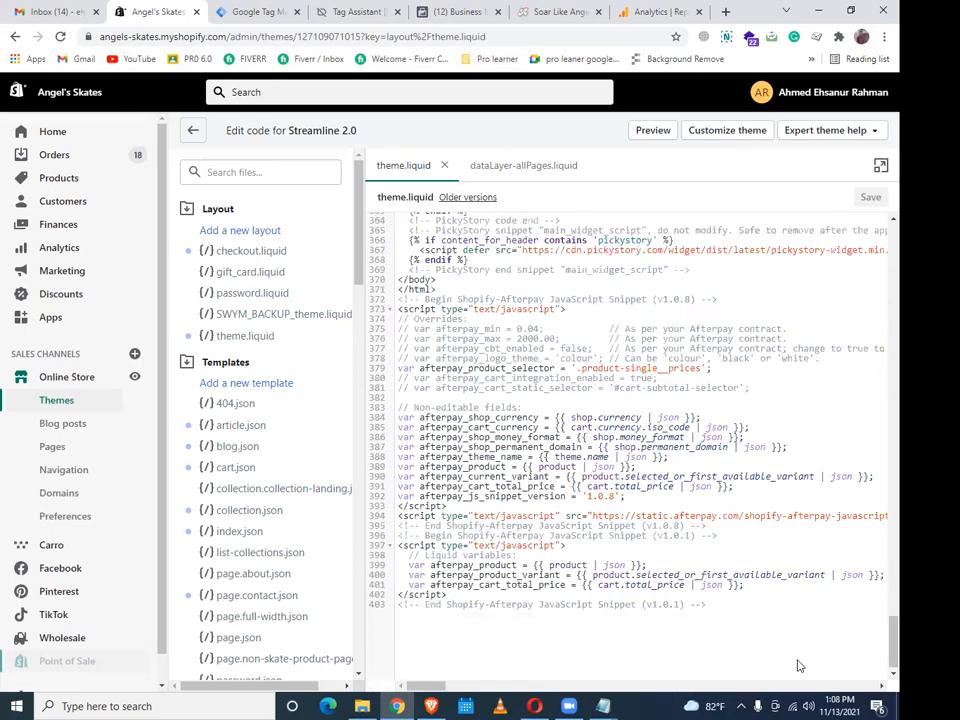
scroll(797, 660, up, 14)
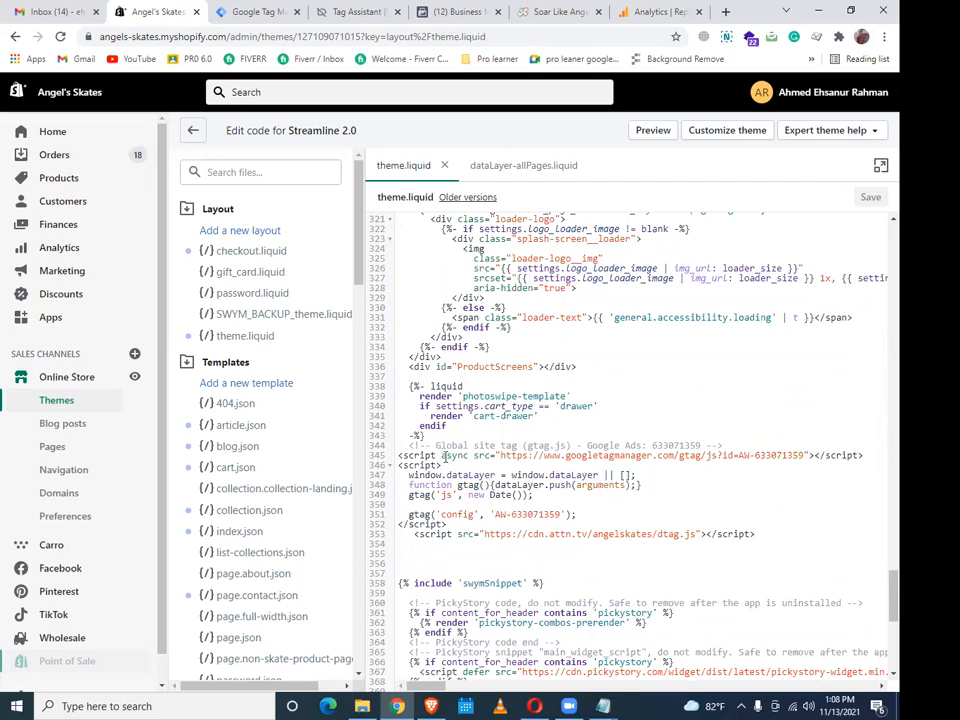
click(452, 524)
key(Return)
key(Return)
key(Return)
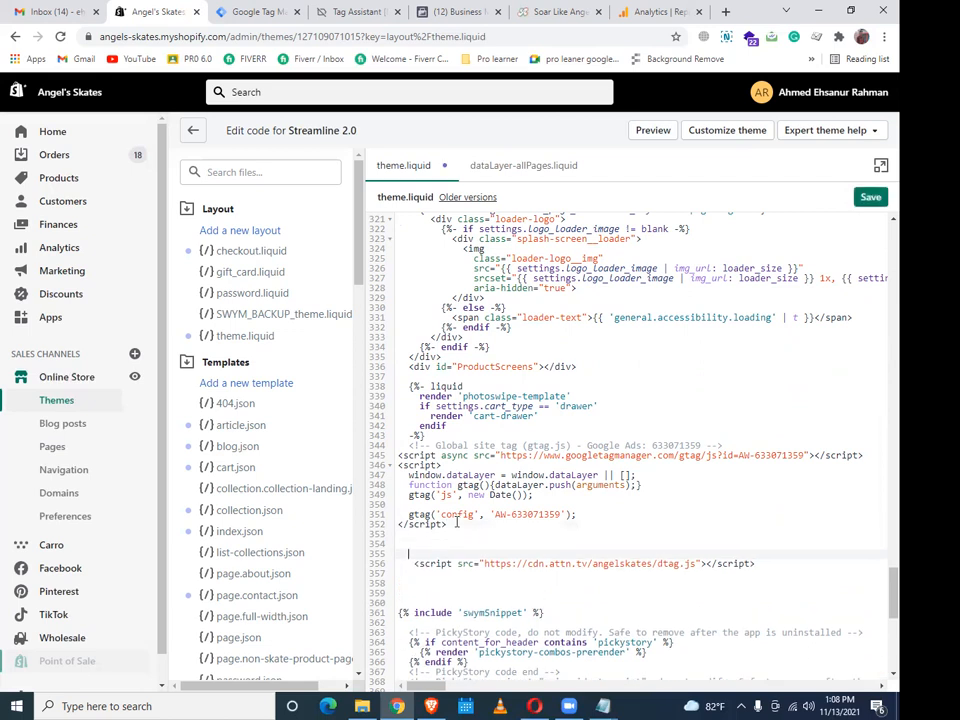
drag(453, 446, 503, 476)
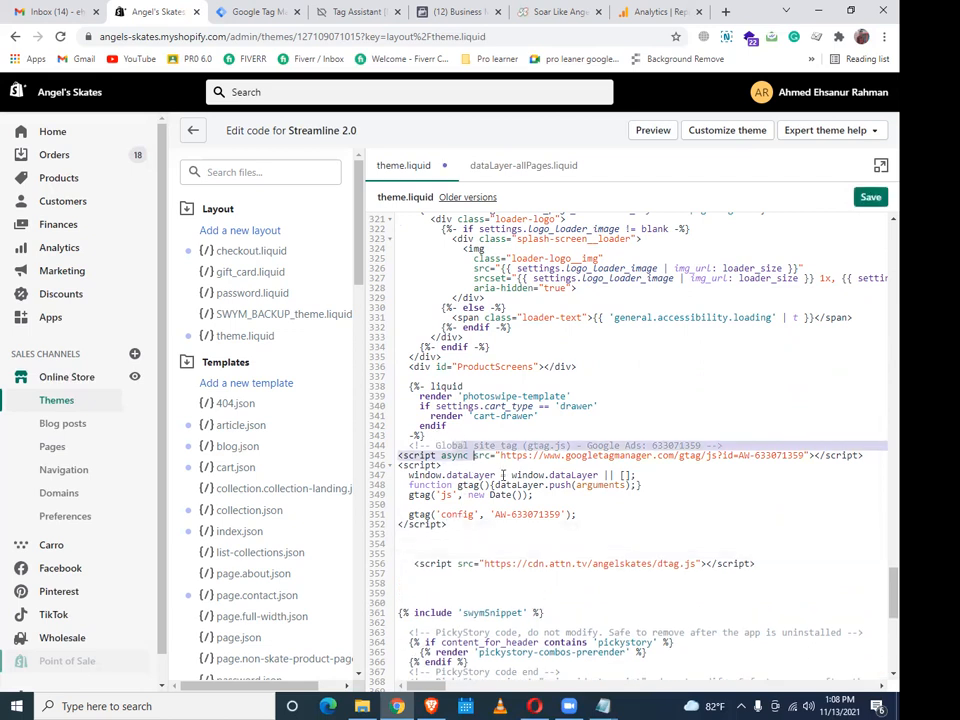
click(425, 427)
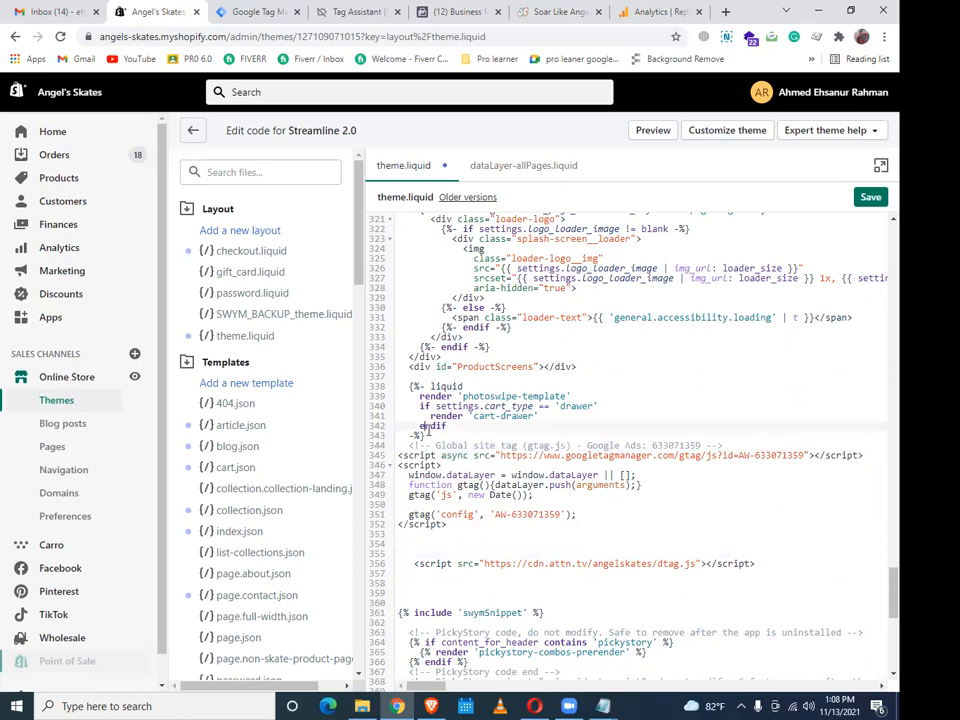
click(430, 434)
key(Return)
key(Return)
key(Return)
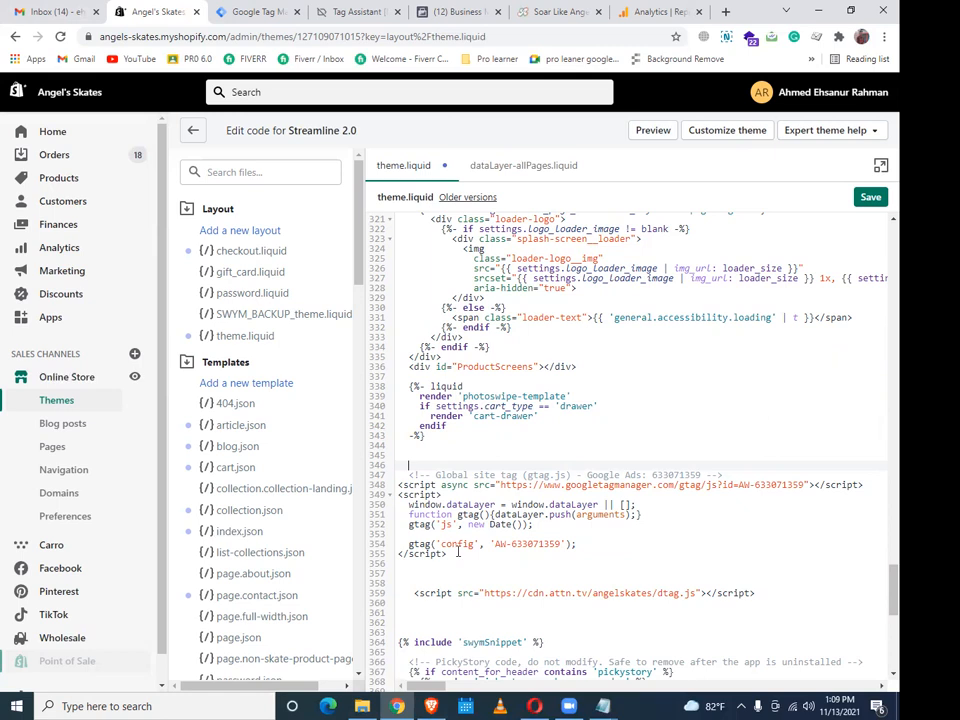
Select and copy the whole Google Ads global site tag block
drag(461, 556, 404, 474)
key(ctrl+c)
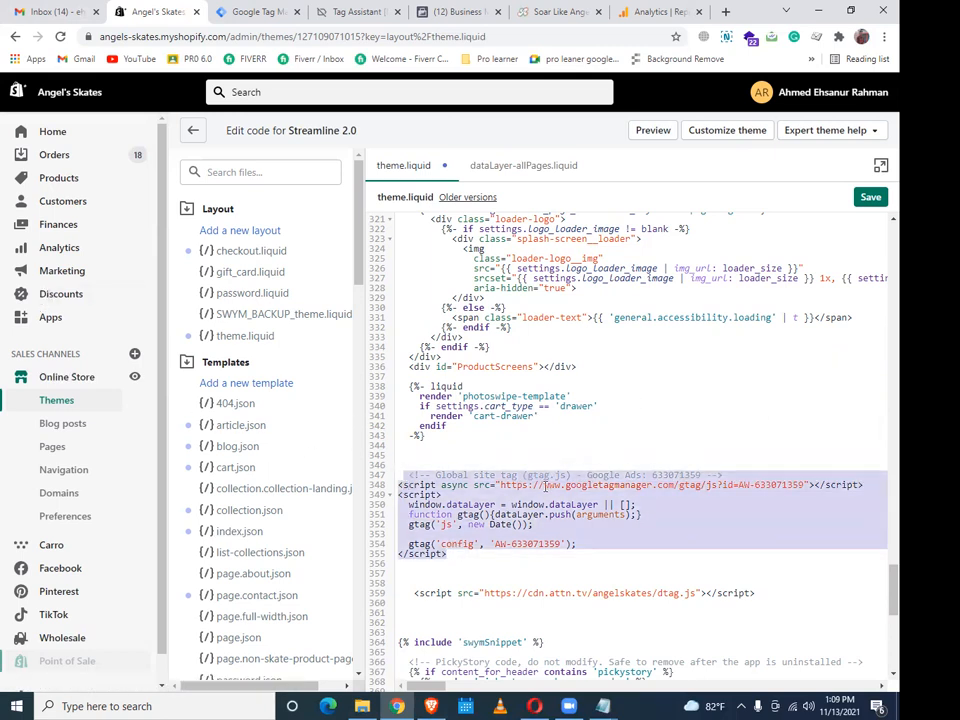
right_click(548, 493)
click(692, 300)
Close the addi notes and reopen the project notes file full screen
mouse_move(608, 705)
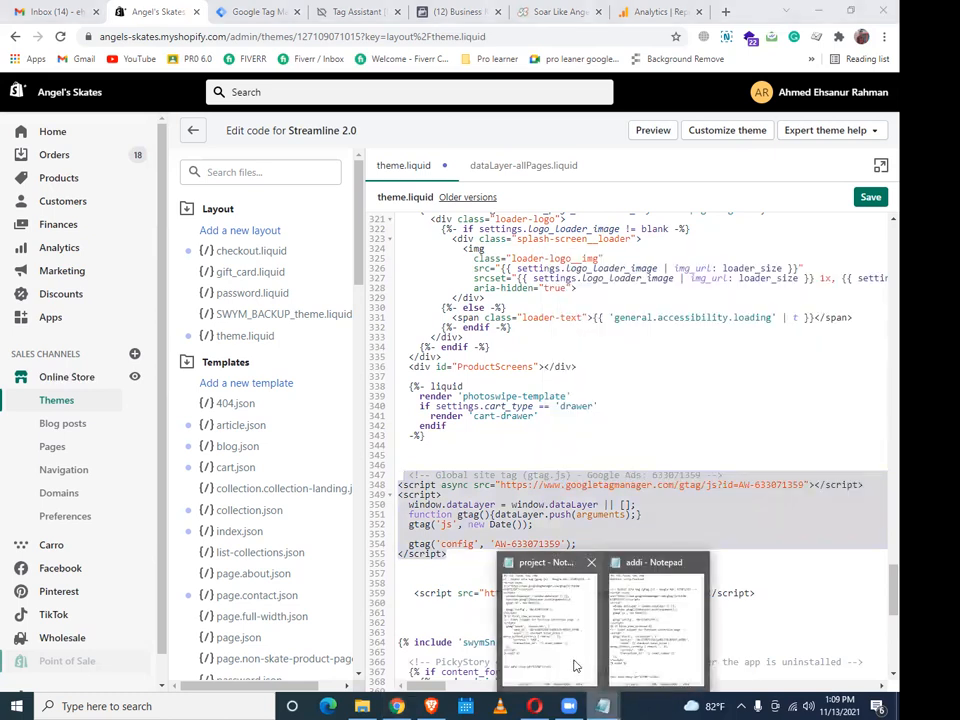
click(696, 565)
click(611, 628)
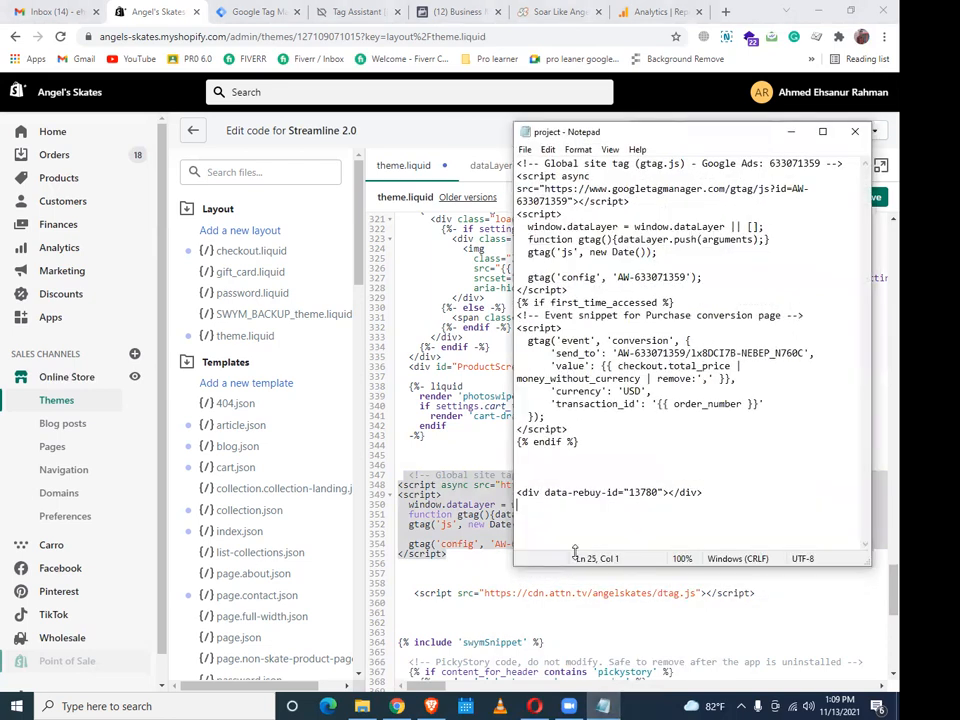
click(855, 132)
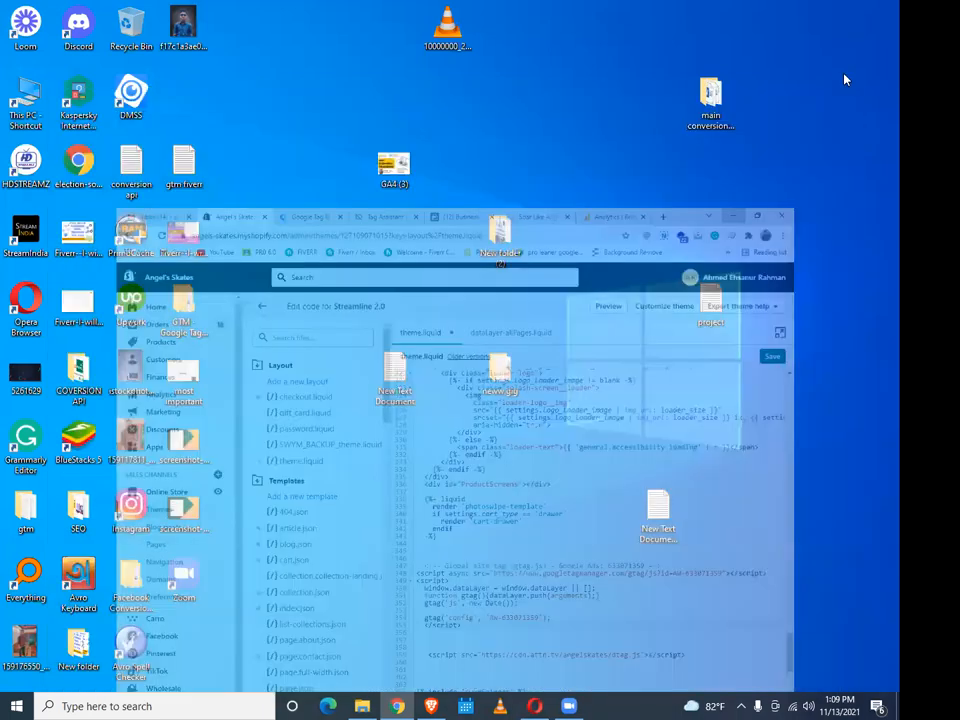
double_click(711, 302)
click(826, 132)
Paste the Google Ads tag under a 'new' heading in the project notes and save
click(352, 374)
key(Return)
key(Return)
key(Return)
key(Return)
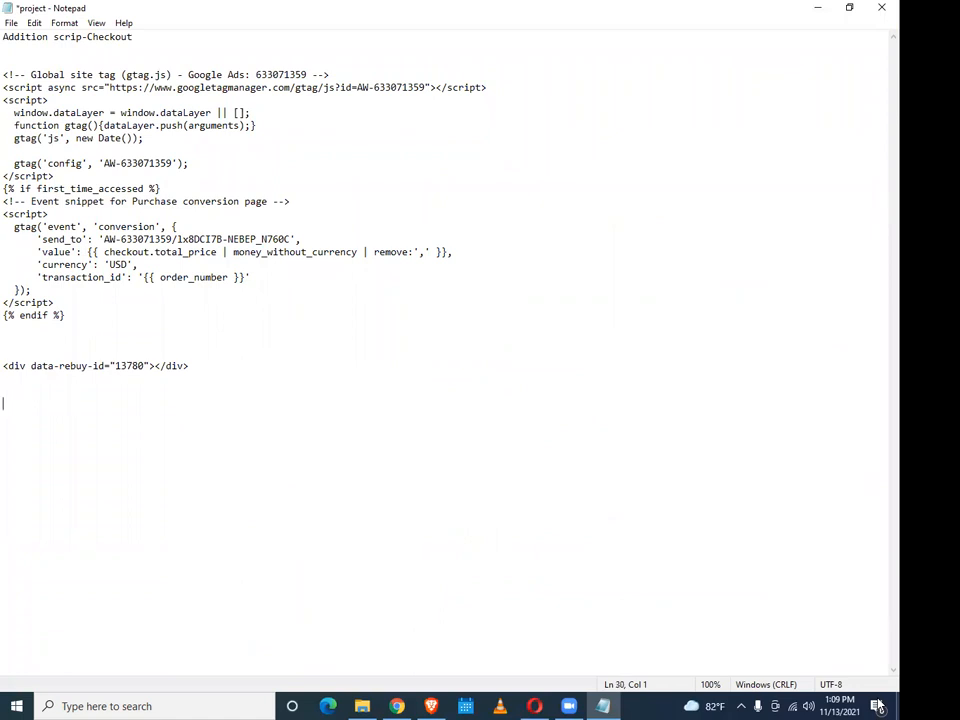
key(Return)
key(Return)
key(Return)
key(Return)
key(Return)
key(Return)
key(Return)
key(Return)
key(Return)
key(Return)
key(Return)
key(Return)
key(Return)
key(Return)
key(Return)
key(Return)
text(new)
key(Return)
key(ctrl+v)
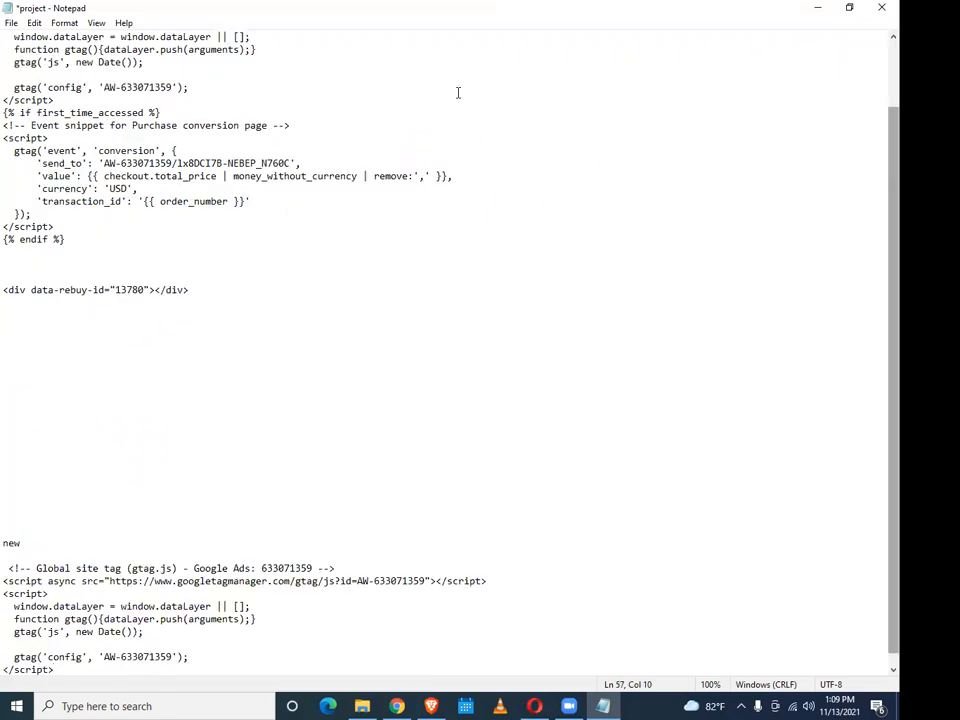
key(ctrl+s)
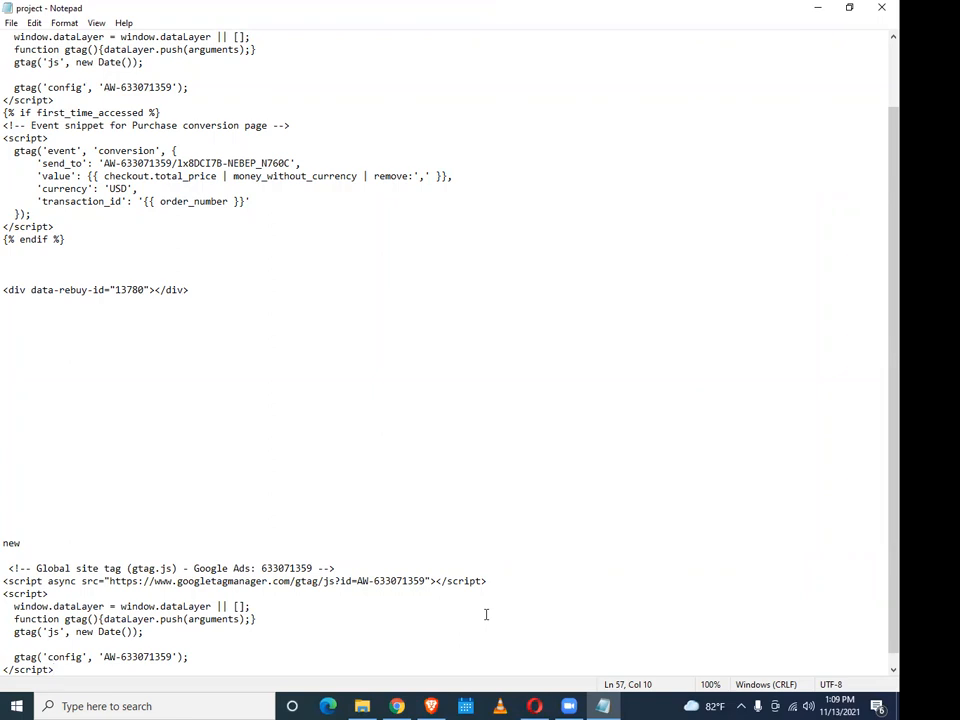
click(397, 706)
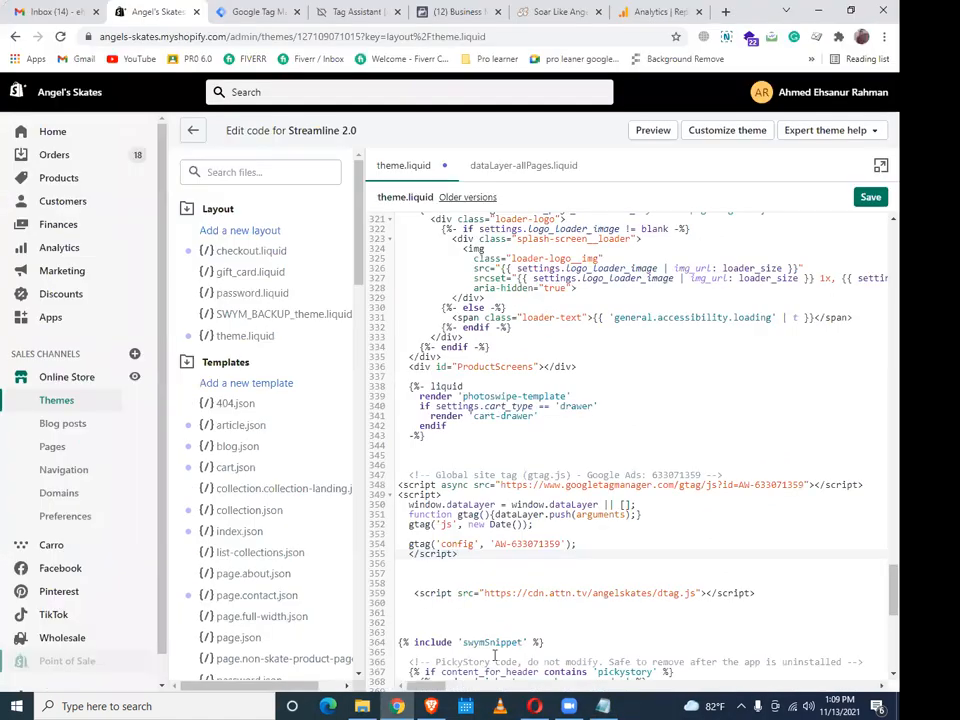
Delete the gtag.js block on lines 347–355 of theme.liquid
drag(471, 551, 404, 476)
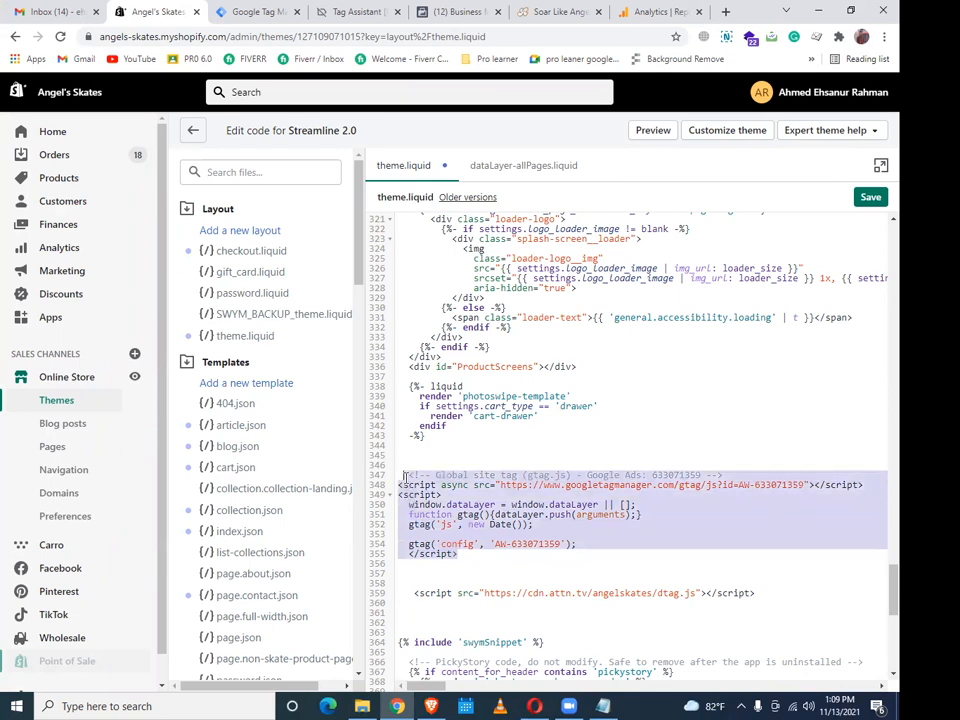
key(BackSpace)
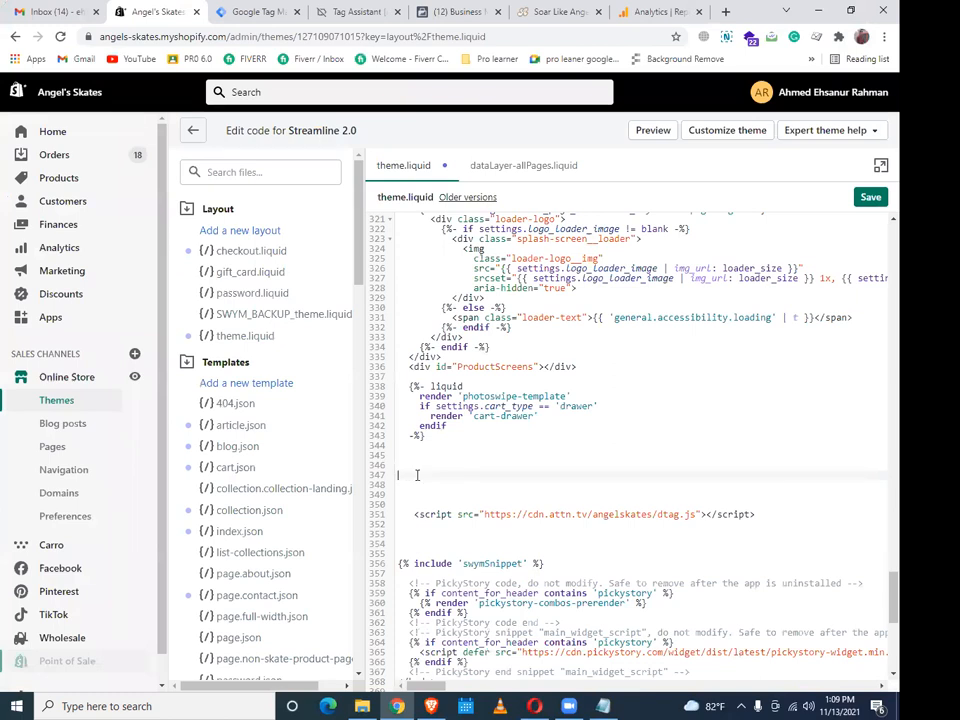
scroll(405, 478, up, 4)
Select the FeedArmy Google Ads Remarketing Tag 2.15 code from line 33 onward and copy it
scroll(590, 395, up, 8)
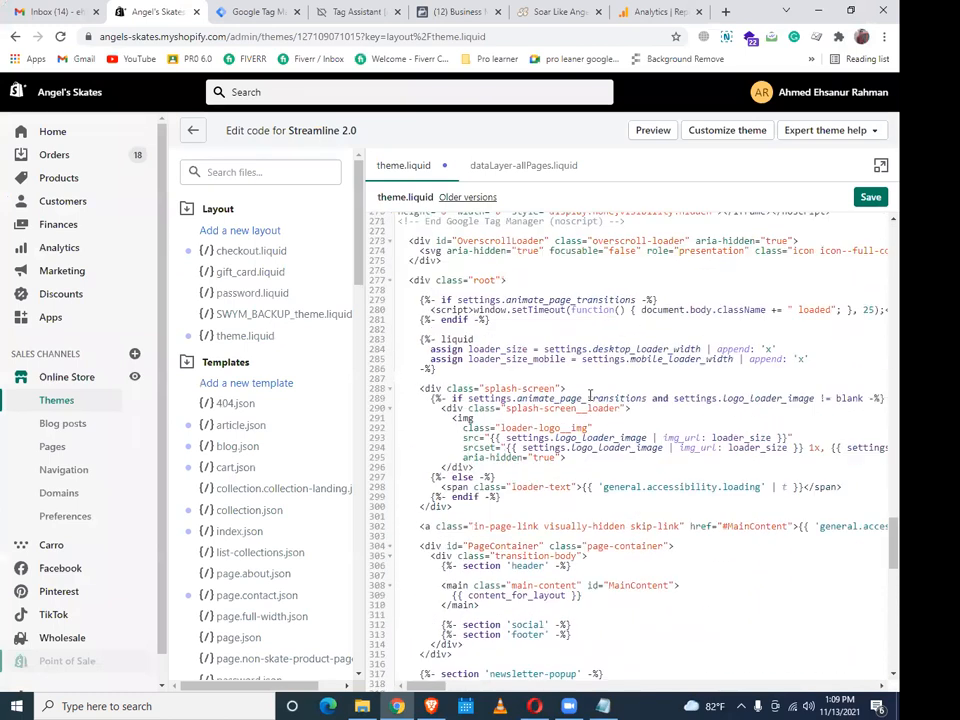
scroll(590, 395, up, 4)
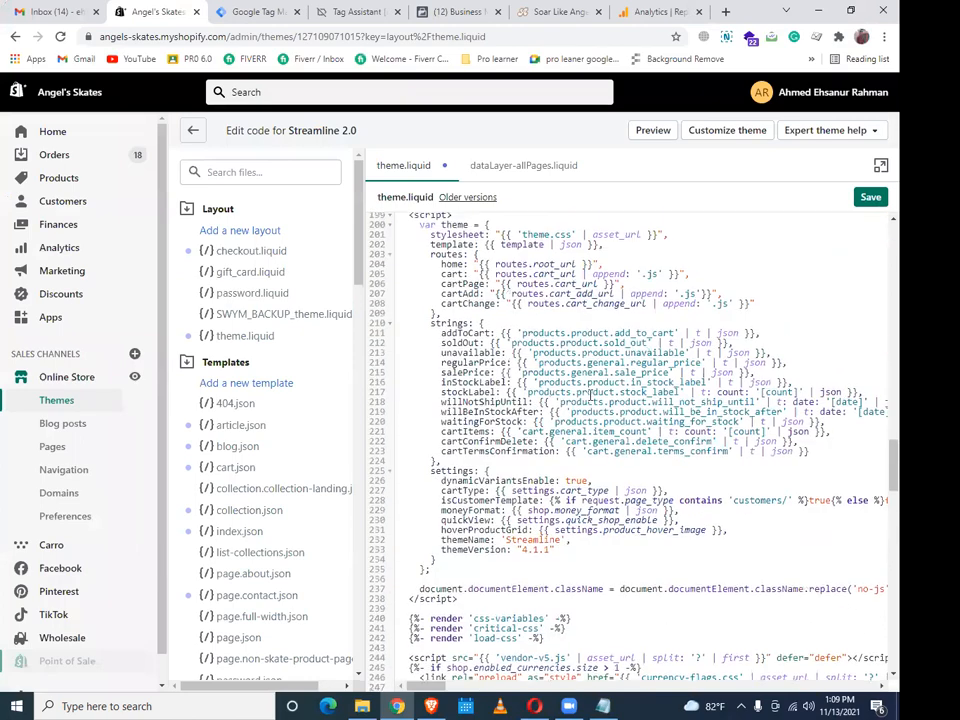
scroll(590, 395, up, 5)
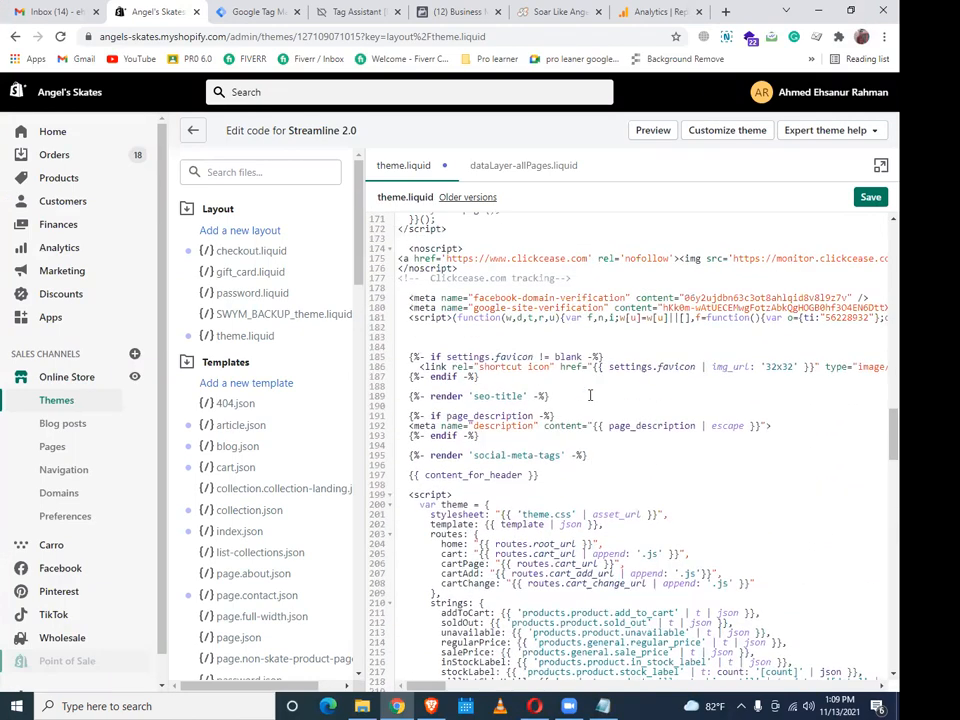
scroll(590, 396, up, 9)
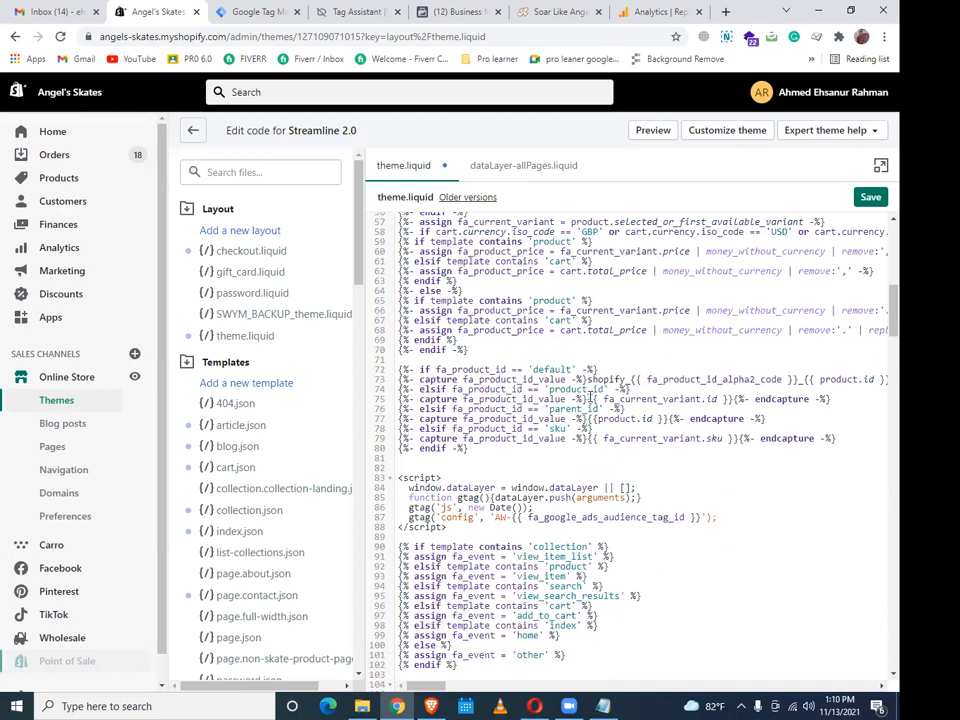
scroll(789, 336, up, 9)
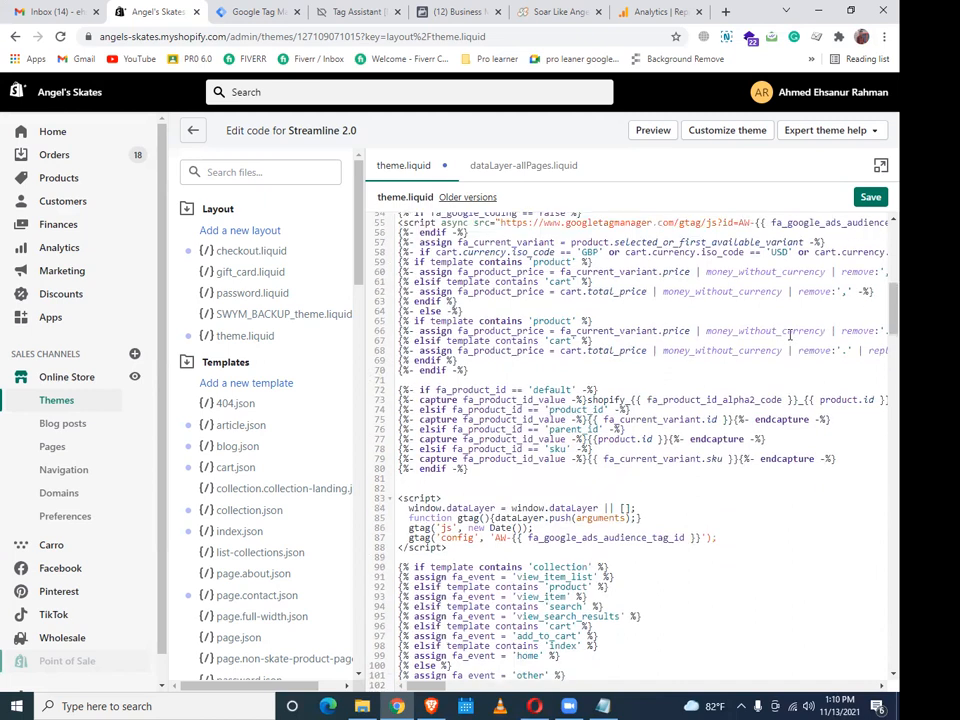
scroll(789, 336, up, 2)
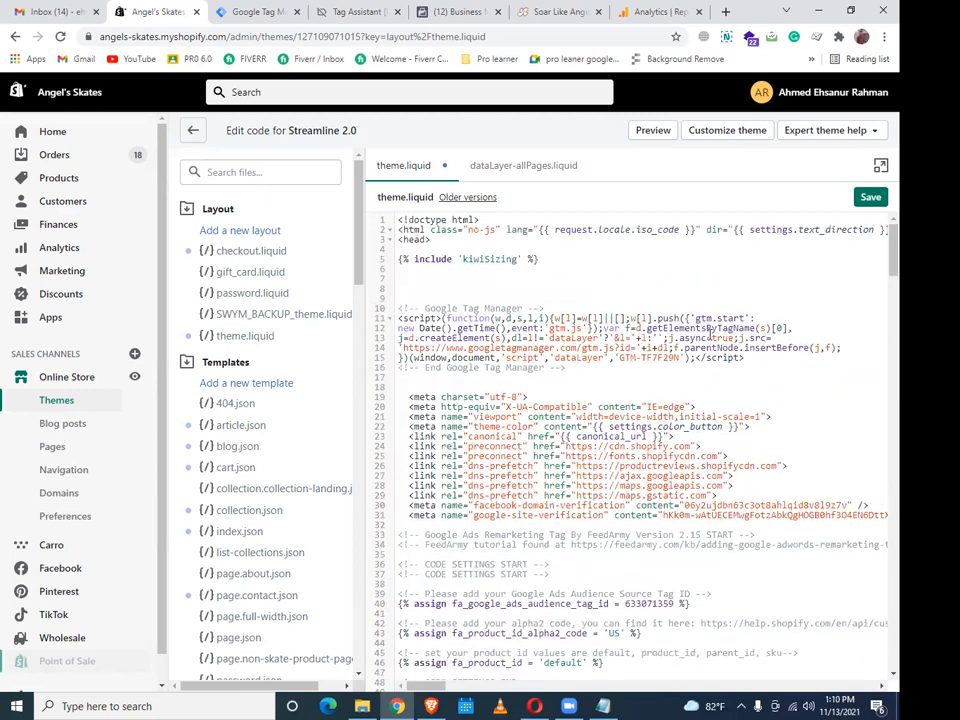
scroll(733, 355, down, 4)
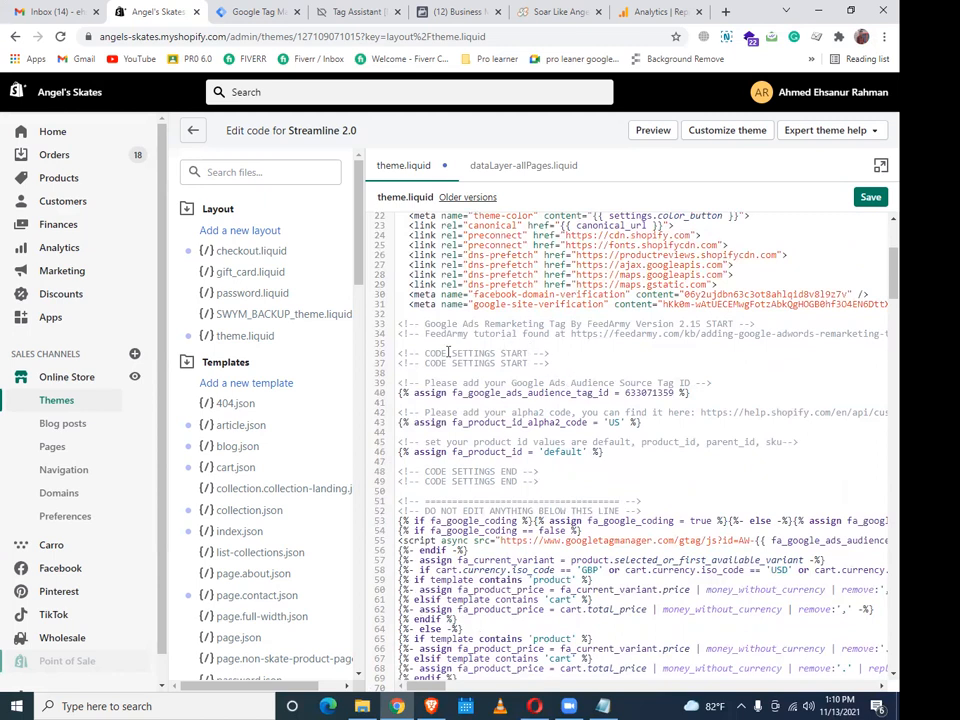
drag(399, 323, 604, 451)
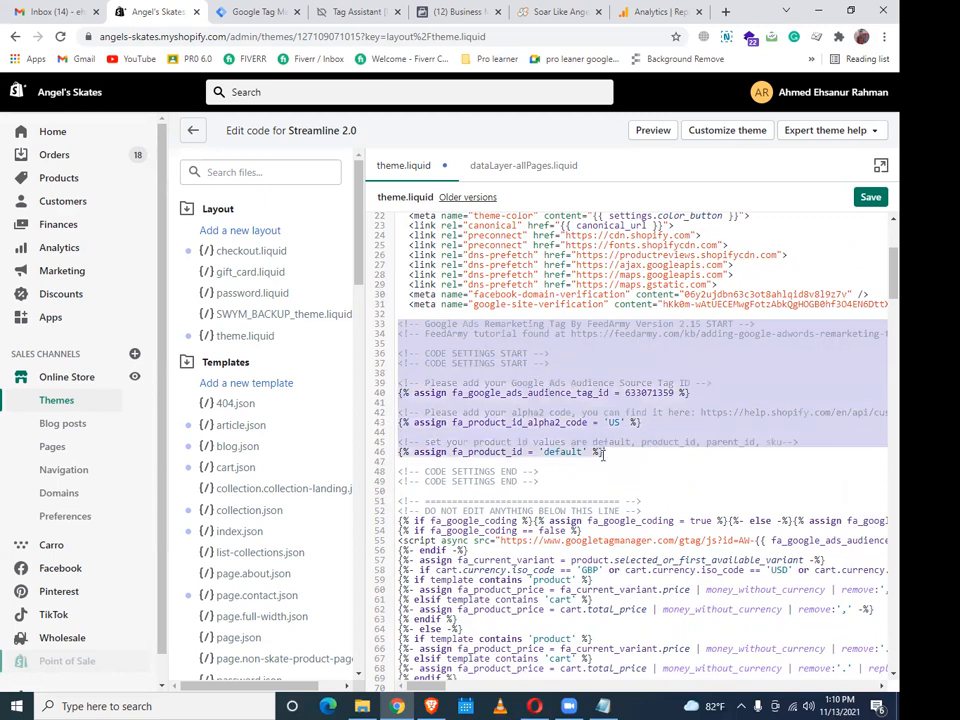
drag(604, 451, 638, 625)
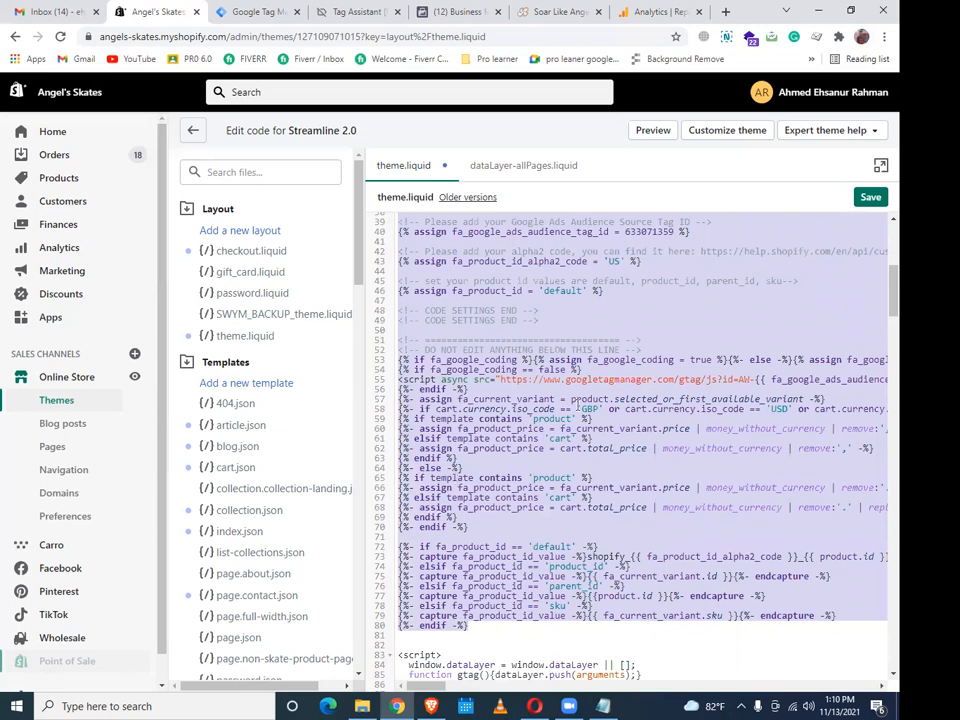
scroll(560, 372, down, 5)
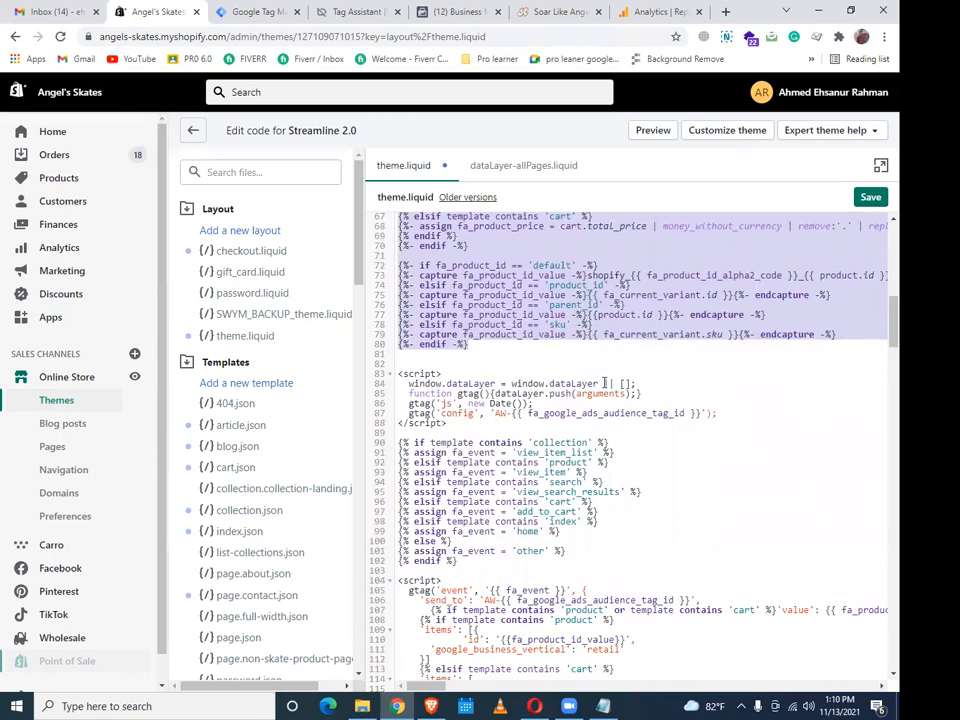
scroll(604, 383, up, 9)
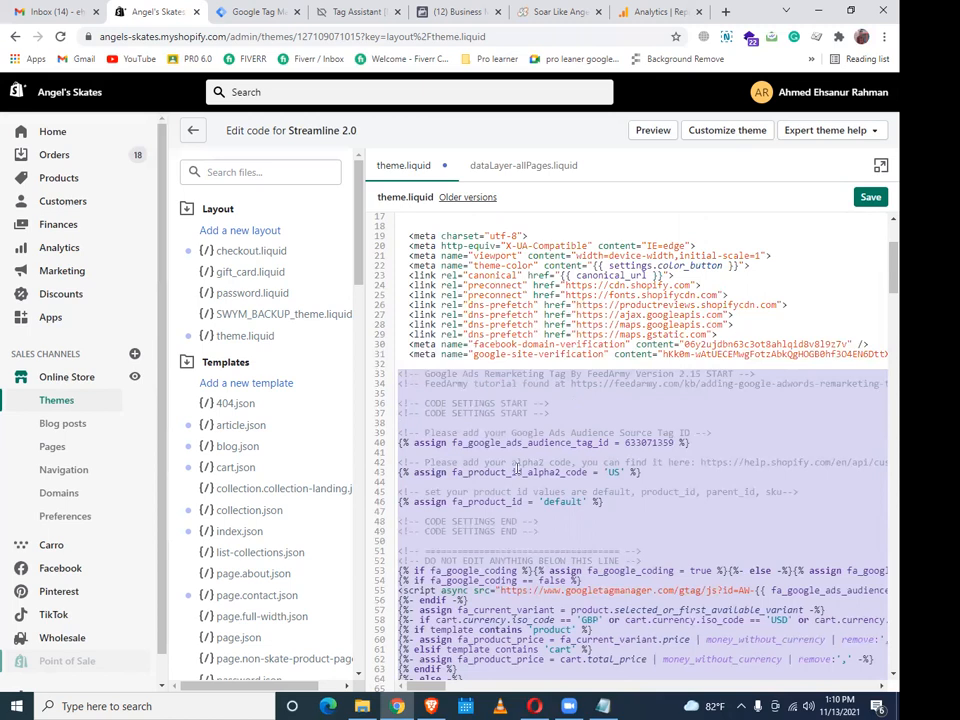
right_click(536, 233)
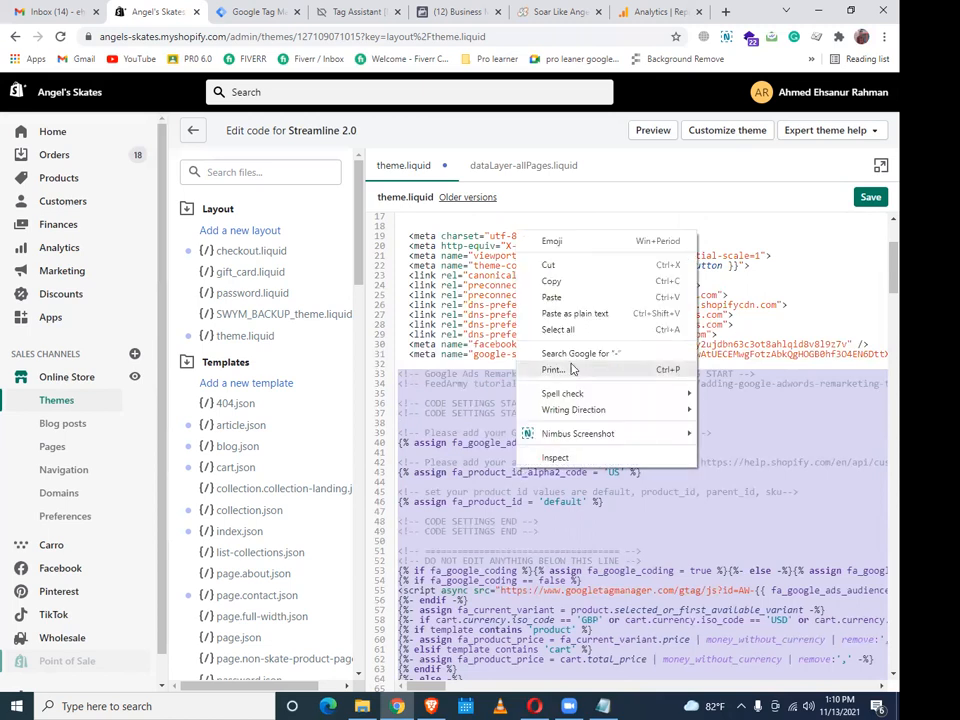
click(571, 285)
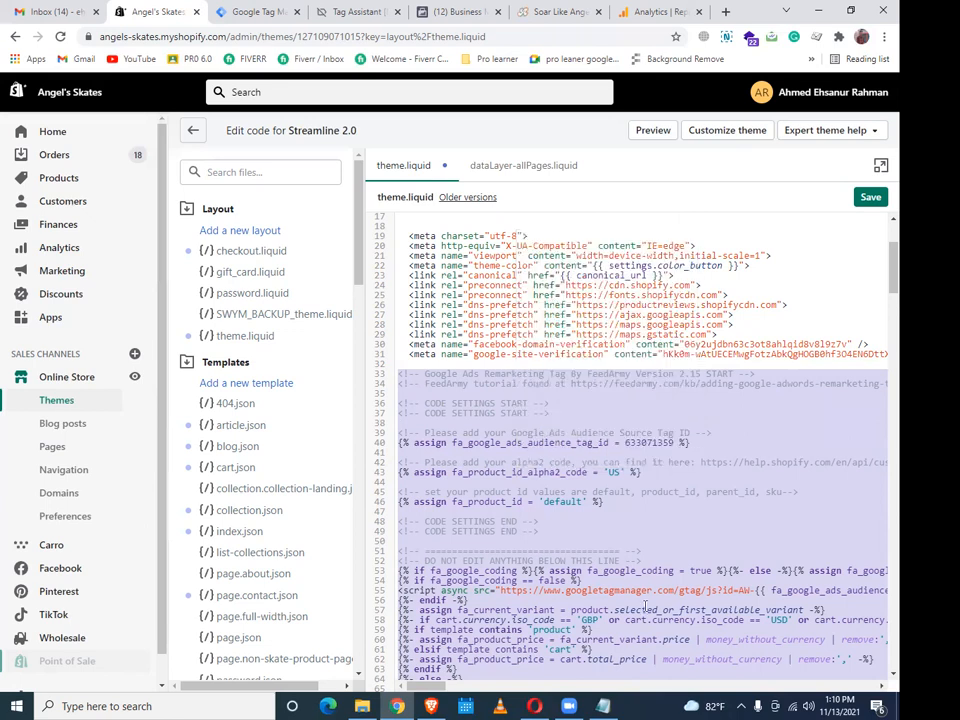
Paste the FeedArmy remarketing code at the end of the project notes and save
click(604, 706)
scroll(394, 510, down, 1)
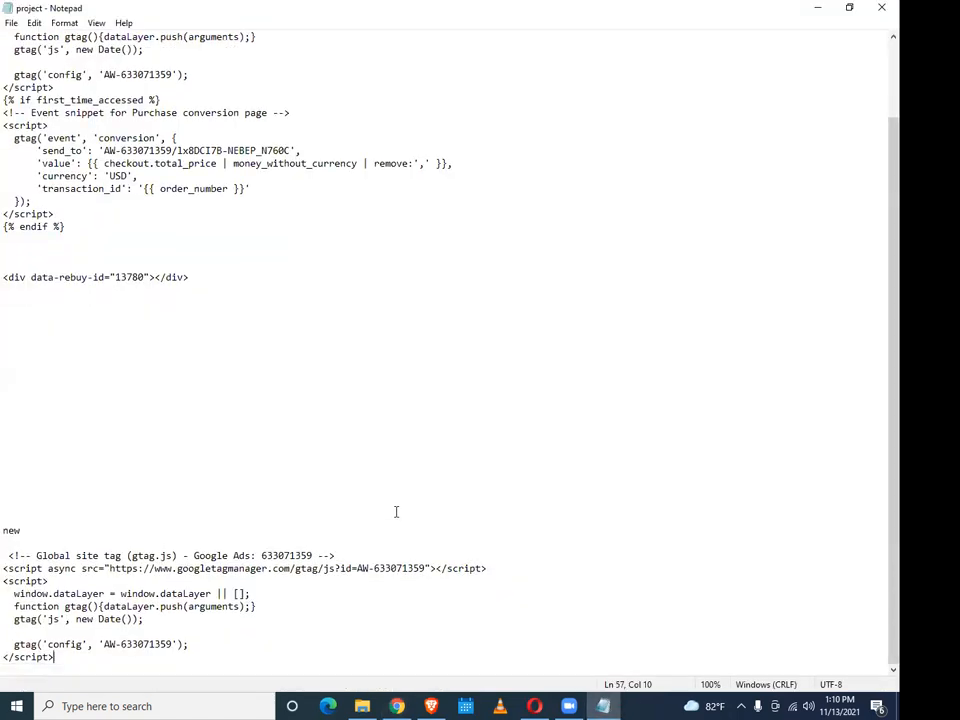
key(Return)
key(Return)
key(Return)
key(Return)
key(Return)
key(Return)
key(Return)
key(Return)
key(Return)
key(Return)
key(Return)
key(Return)
key(Return)
key(Return)
key(Return)
key(Return)
key(Return)
key(Return)
key(Return)
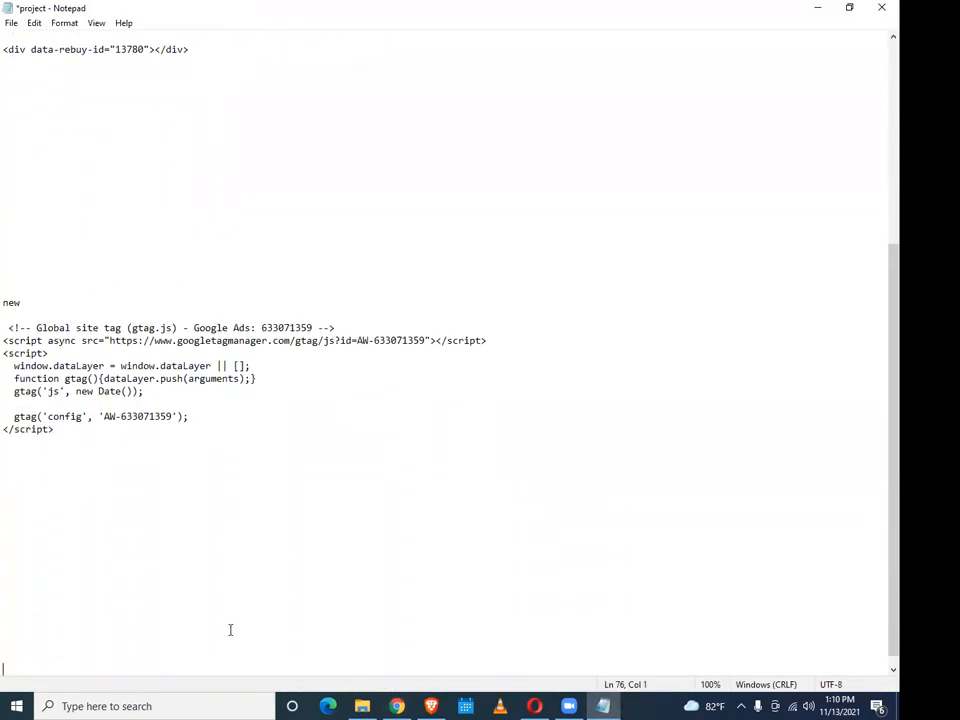
key(ctrl+v)
scroll(250, 553, up, 3)
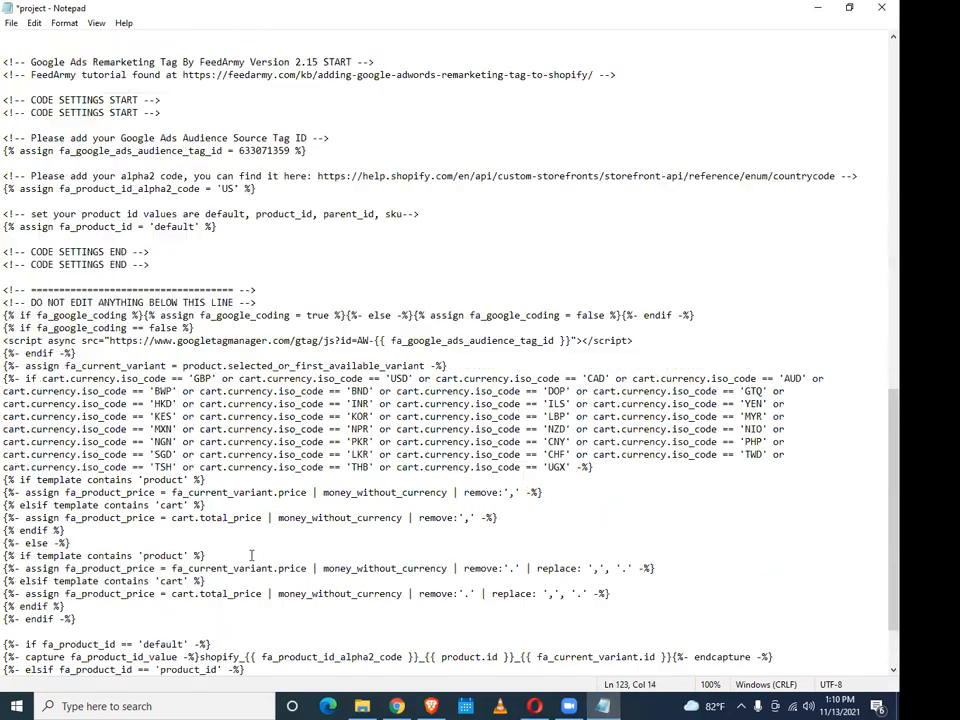
key(ctrl+s)
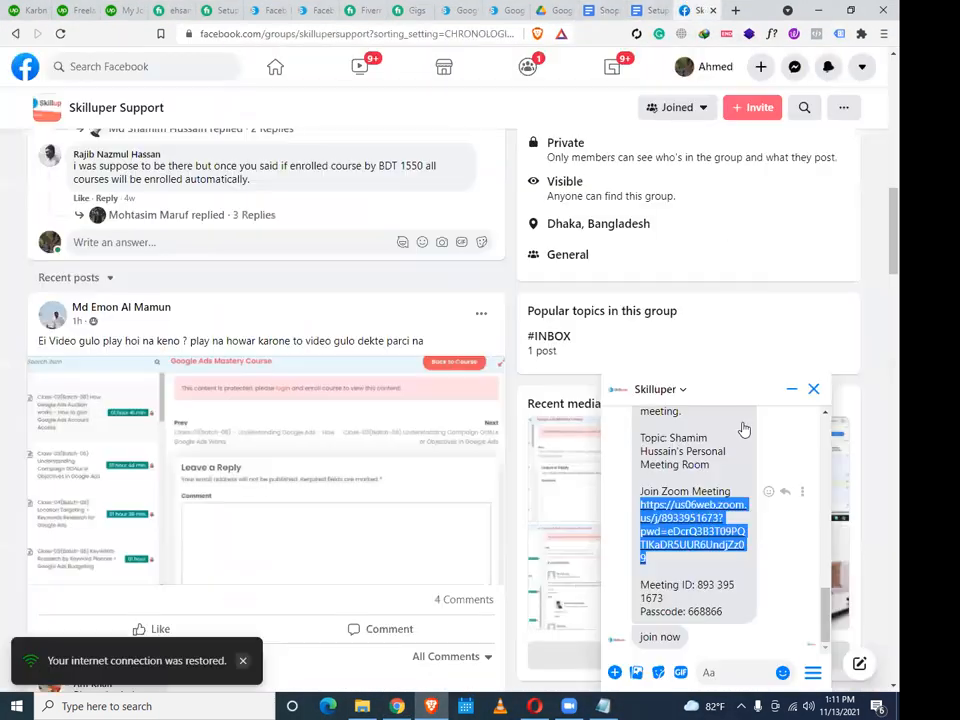
Paste the FeedArmy code into the Skilluper chat and send it
click(719, 673)
key(ctrl+v)
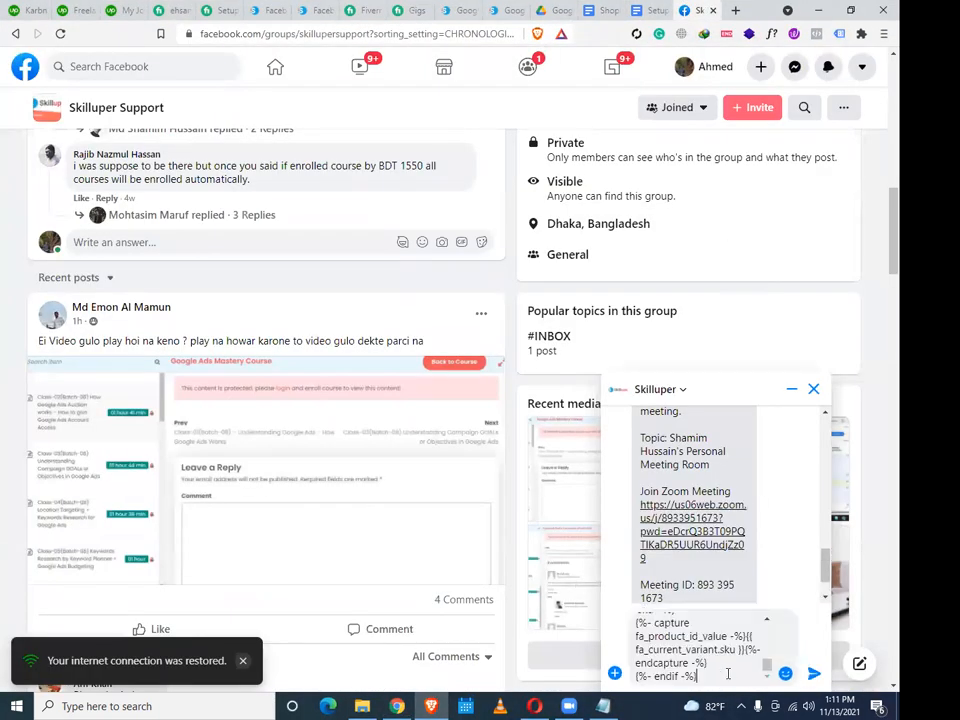
click(812, 677)
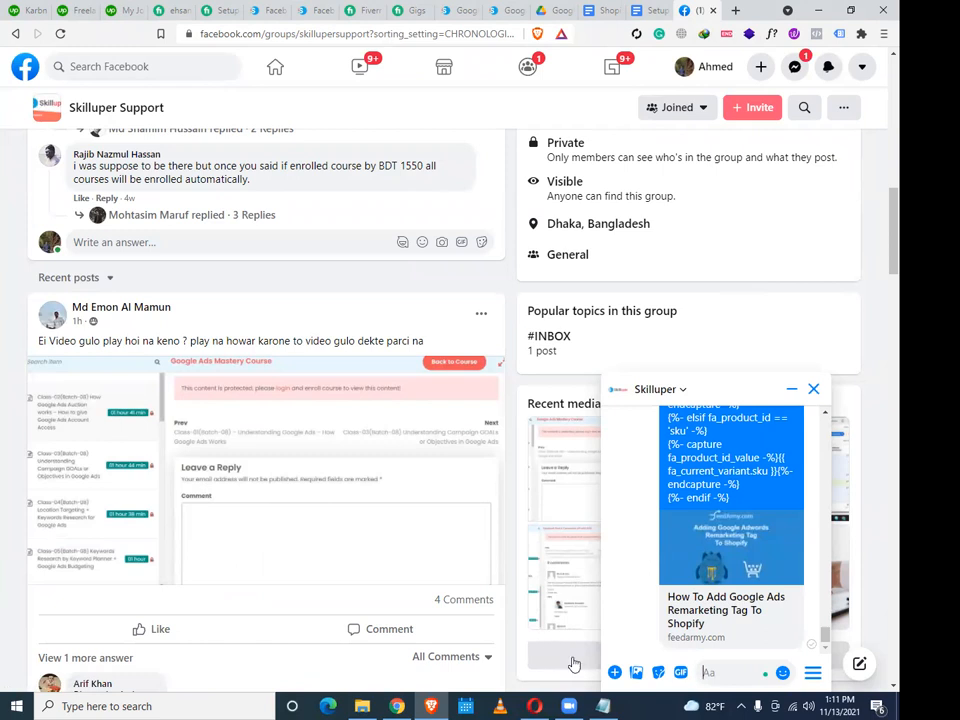
Drag project.txt from the desktop into the Skilluper chat and send it
mouse_move(609, 698)
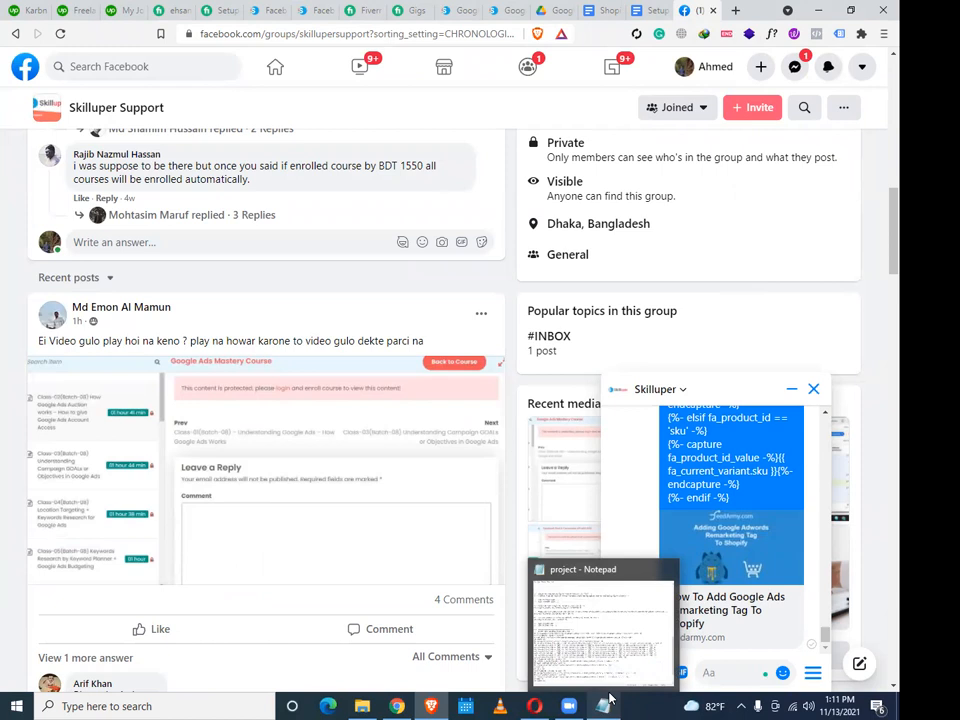
click(812, 12)
click(812, 12)
drag(724, 316, 810, 673)
click(811, 673)
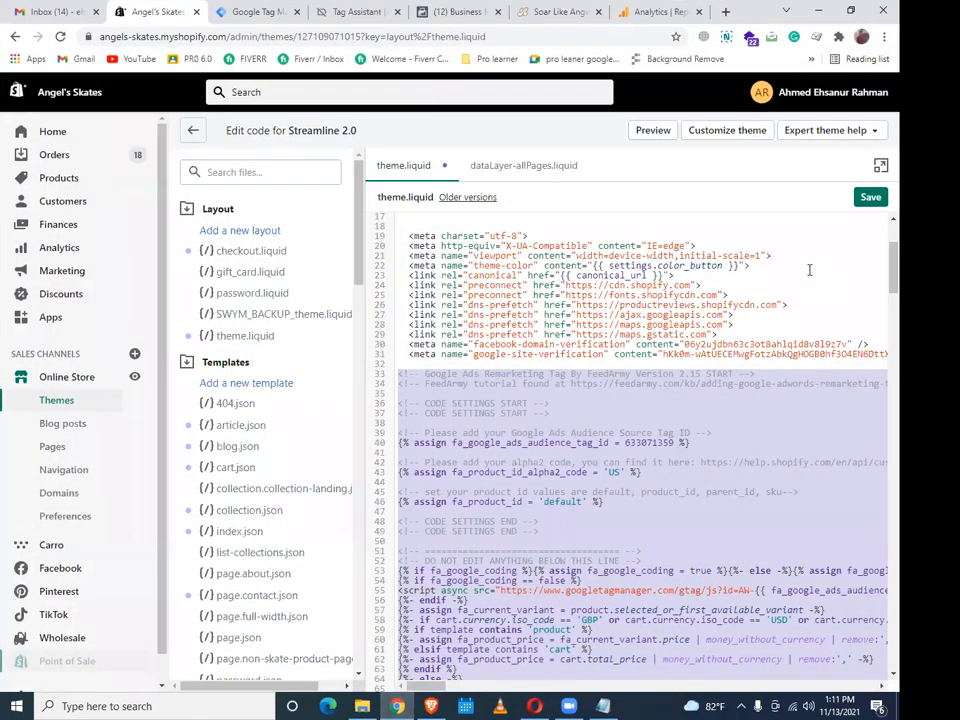
Save the edited theme.liquid and look over the remaining GTM snippet and FeedArmy block
click(870, 198)
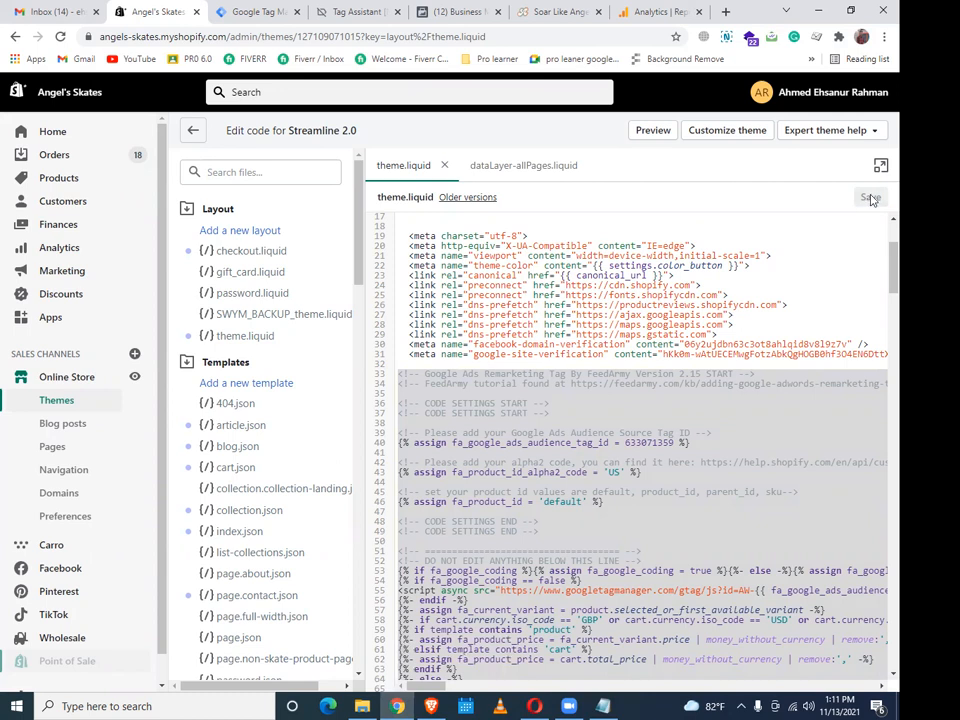
click(815, 241)
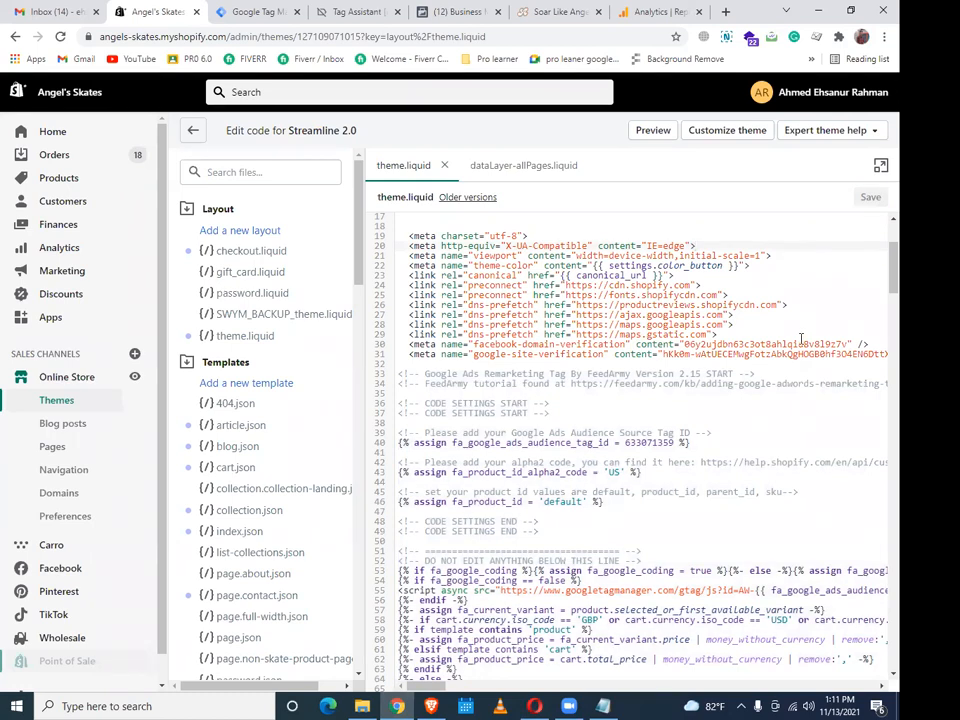
scroll(806, 309, up, 3)
scroll(800, 346, down, 3)
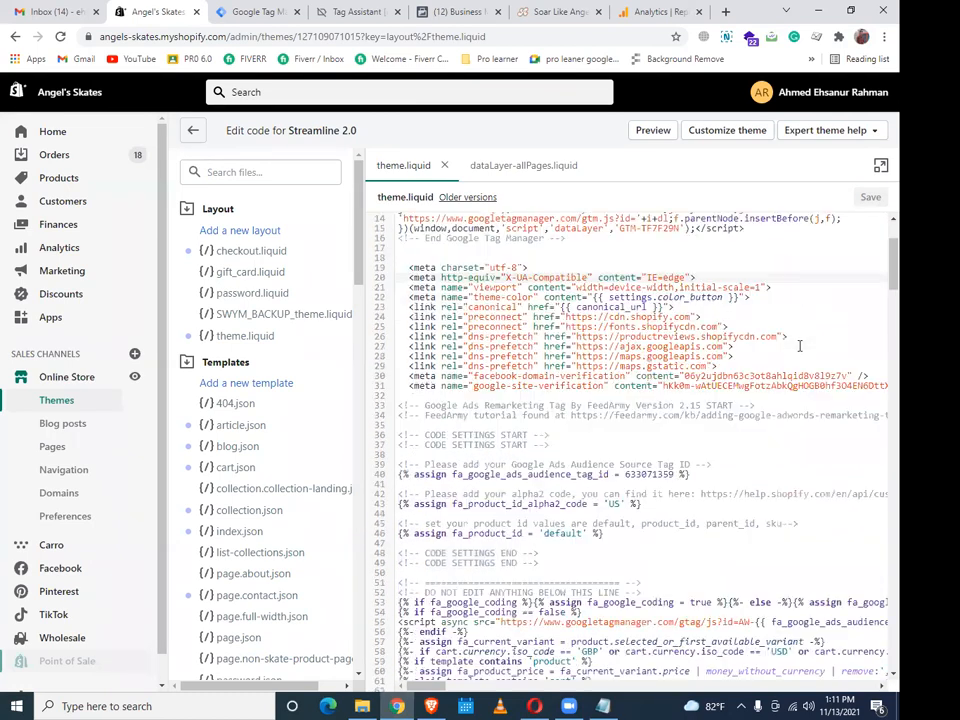
scroll(800, 346, down, 3)
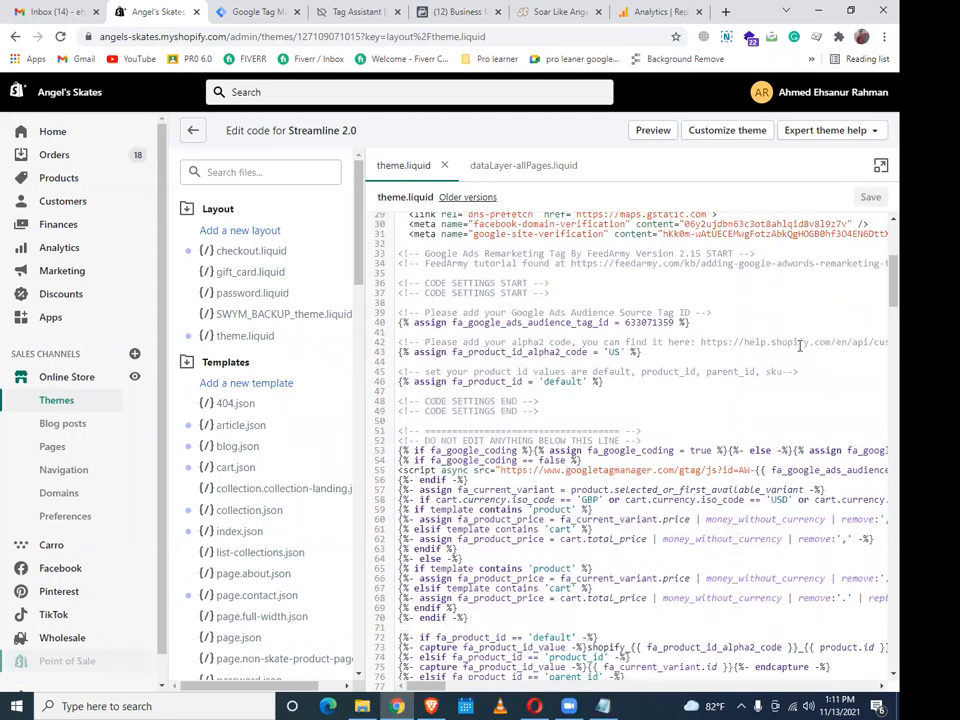
Submit and publish the GTM workspace as a new version without a description
click(258, 11)
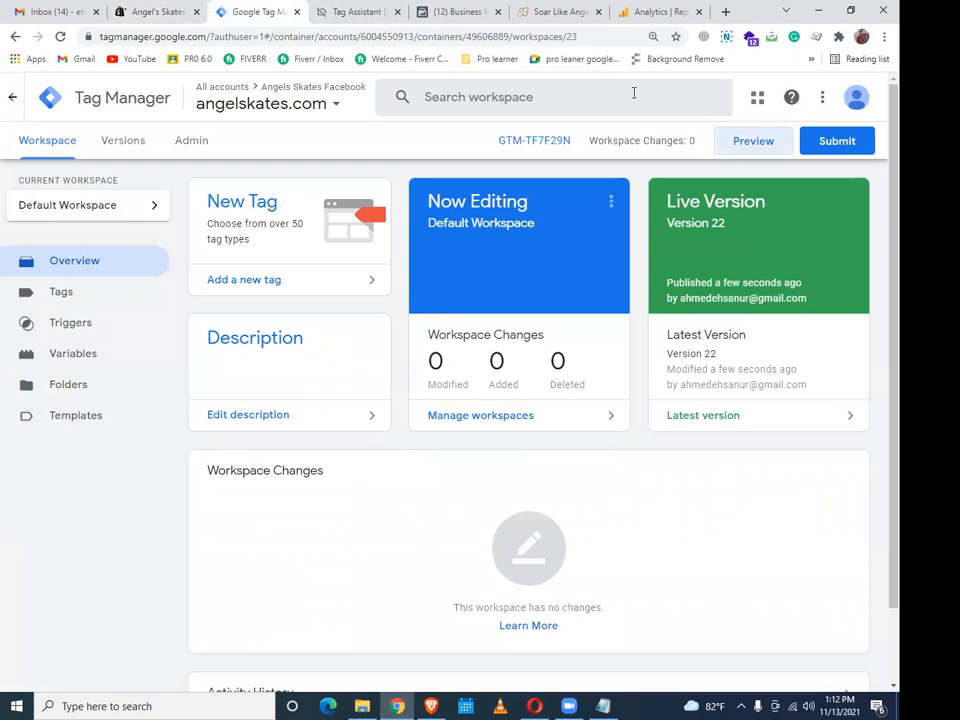
click(842, 146)
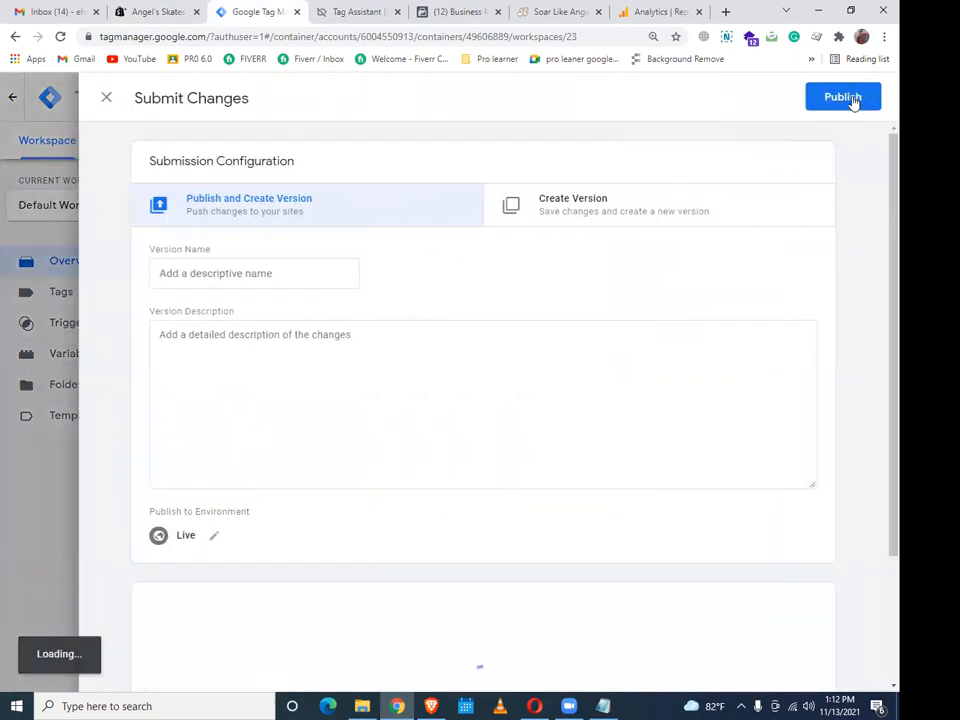
click(850, 100)
click(650, 535)
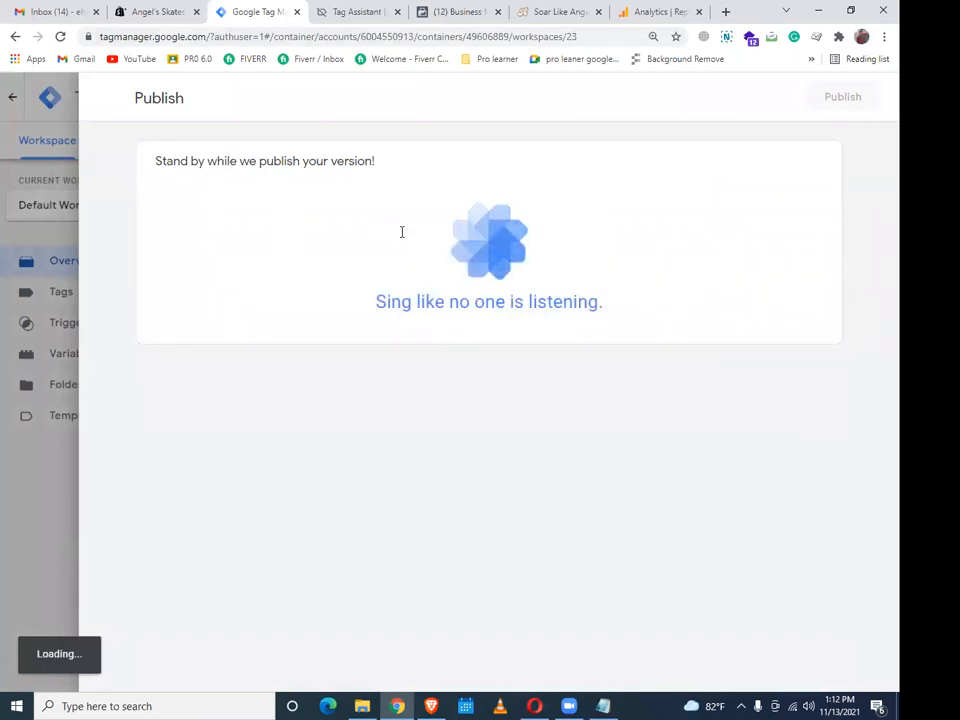
Remove the gtm_debug parameter from the angelskates.com address
click(543, 12)
drag(207, 36, 475, 40)
key(BackSpace)
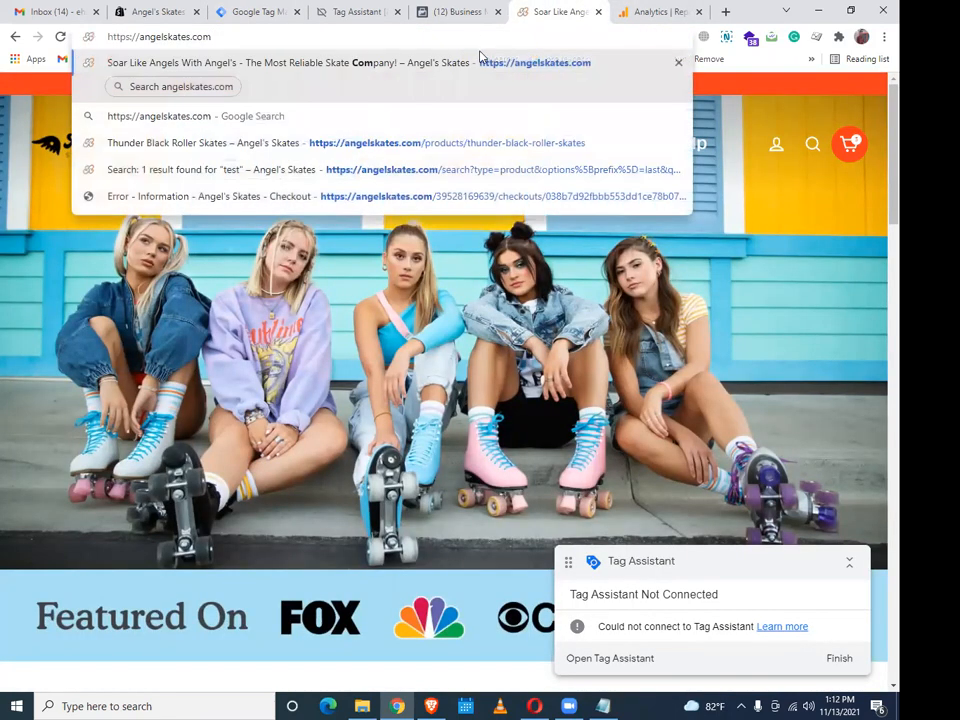
Reload angelskates.com without the debug parameter, scroll through it, and return to Tag Manager
key(Return)
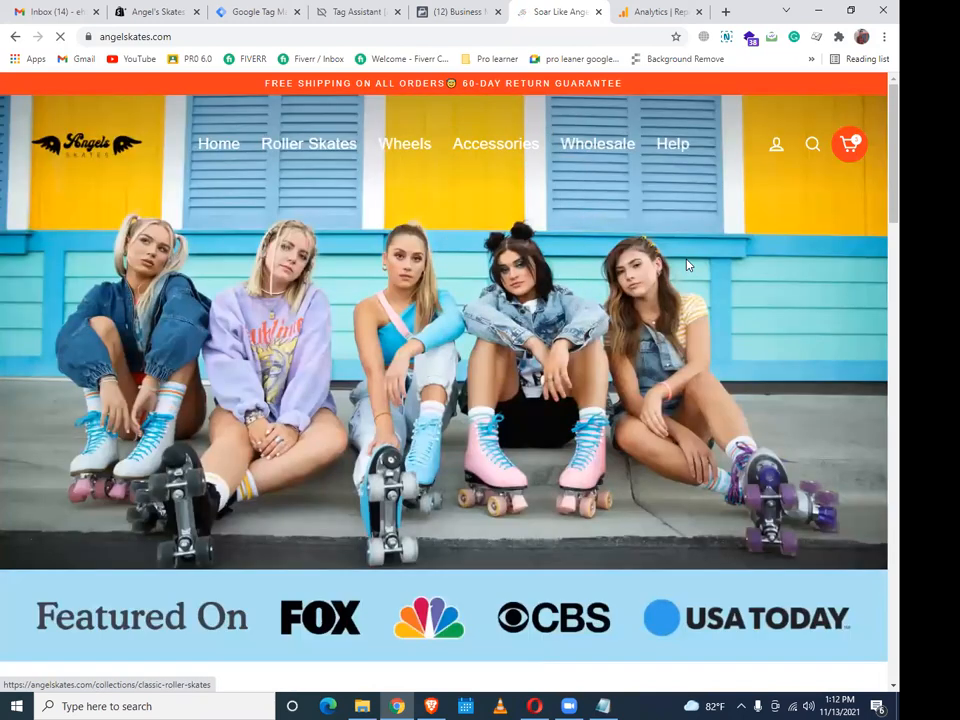
scroll(687, 265, down, 1)
scroll(731, 245, down, 5)
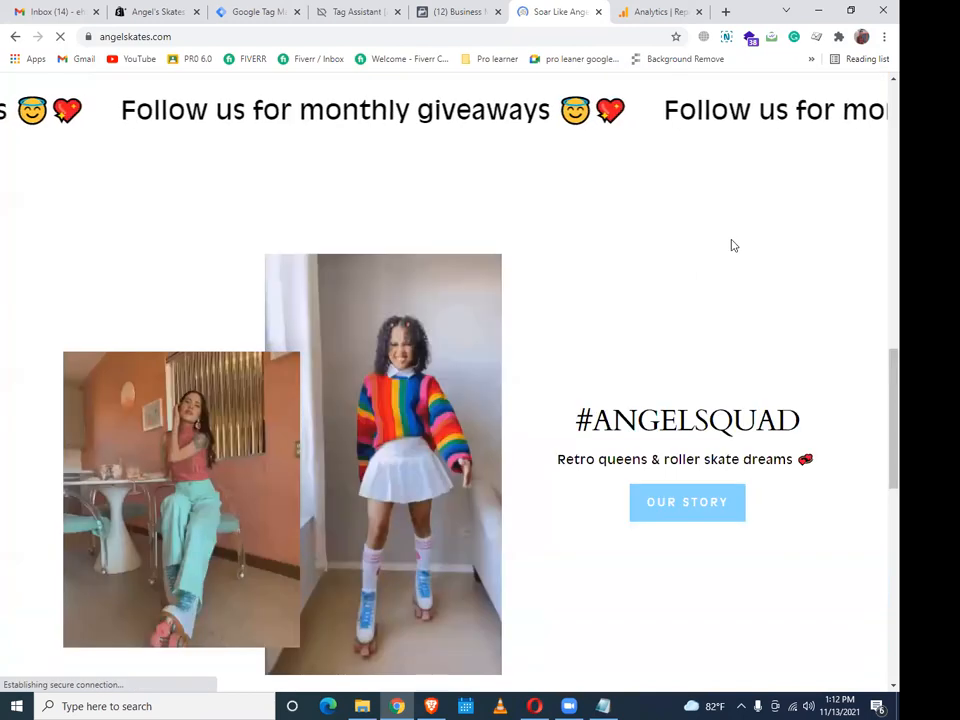
scroll(681, 244, down, 8)
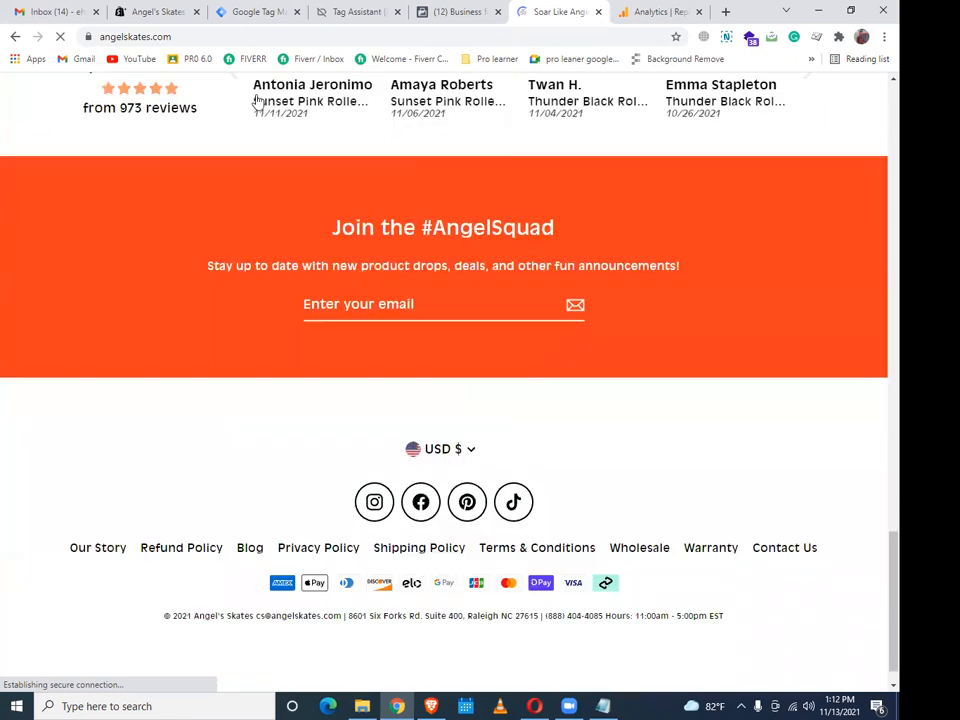
scroll(257, 101, up, 5)
click(257, 12)
click(47, 141)
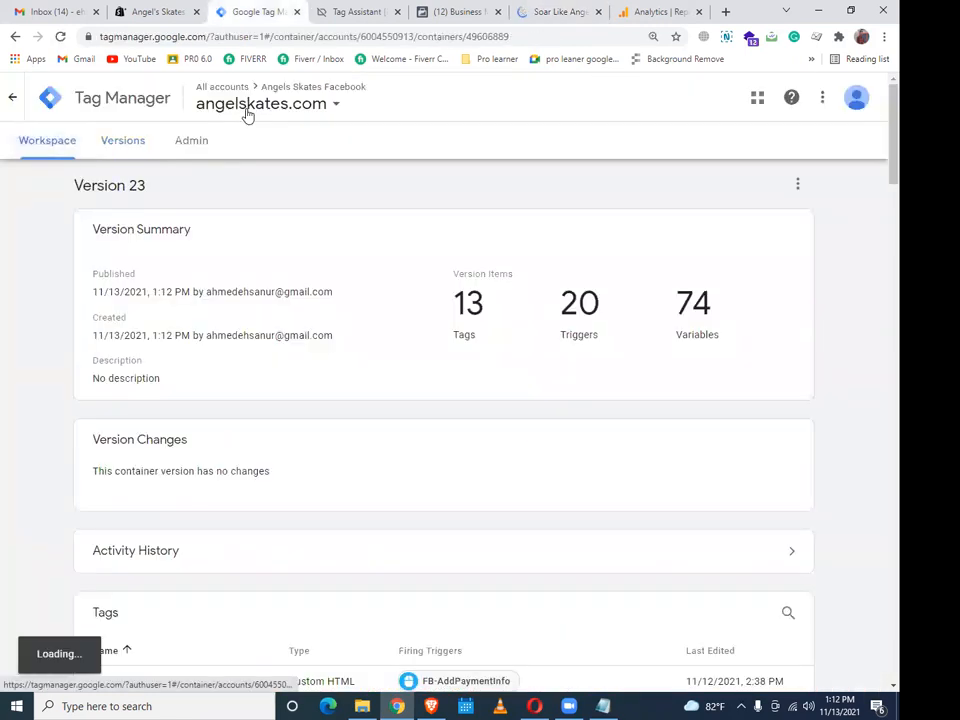
click(438, 13)
click(253, 12)
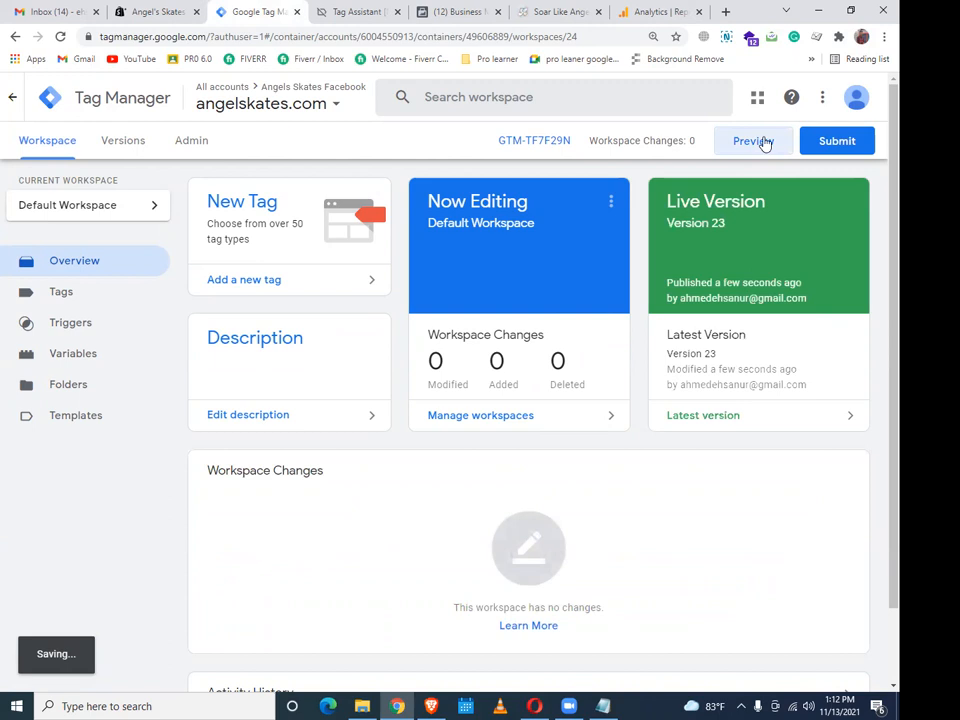
click(755, 141)
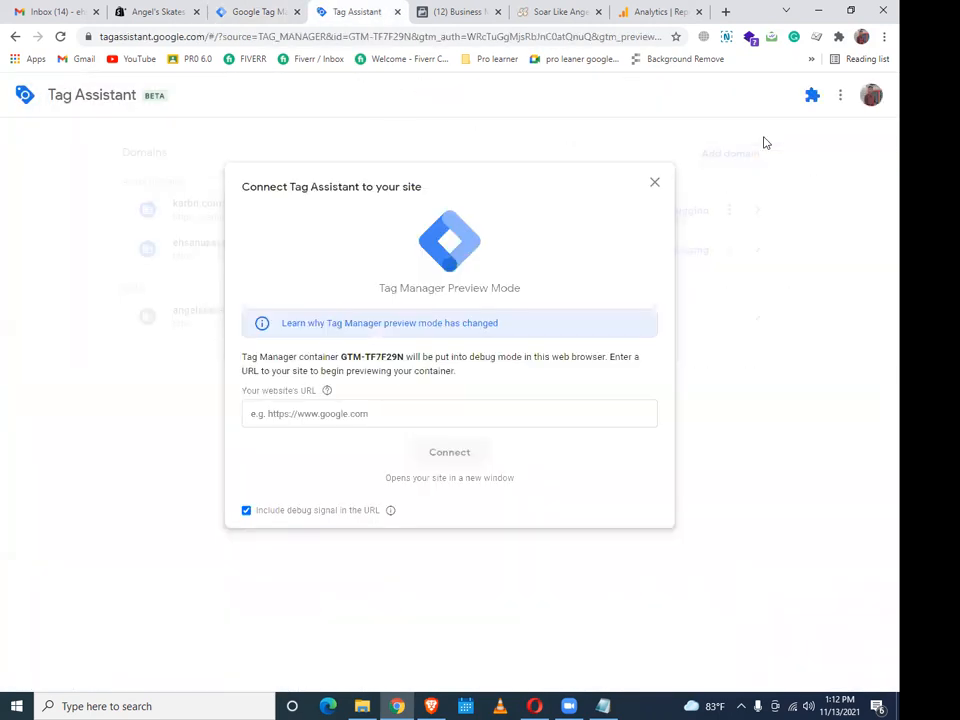
click(506, 404)
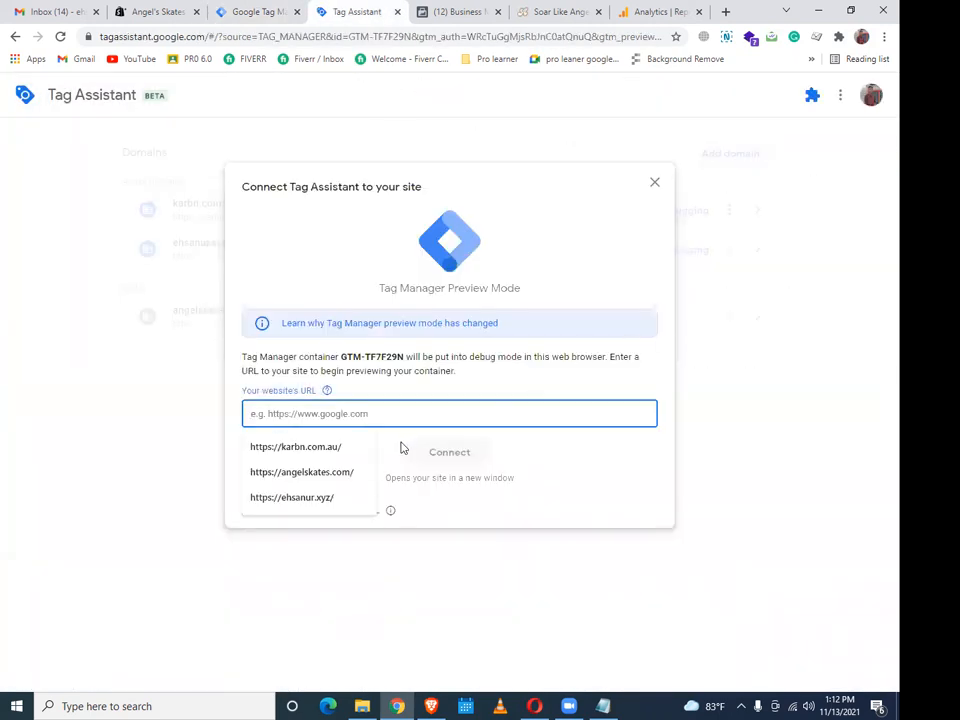
click(354, 473)
click(451, 455)
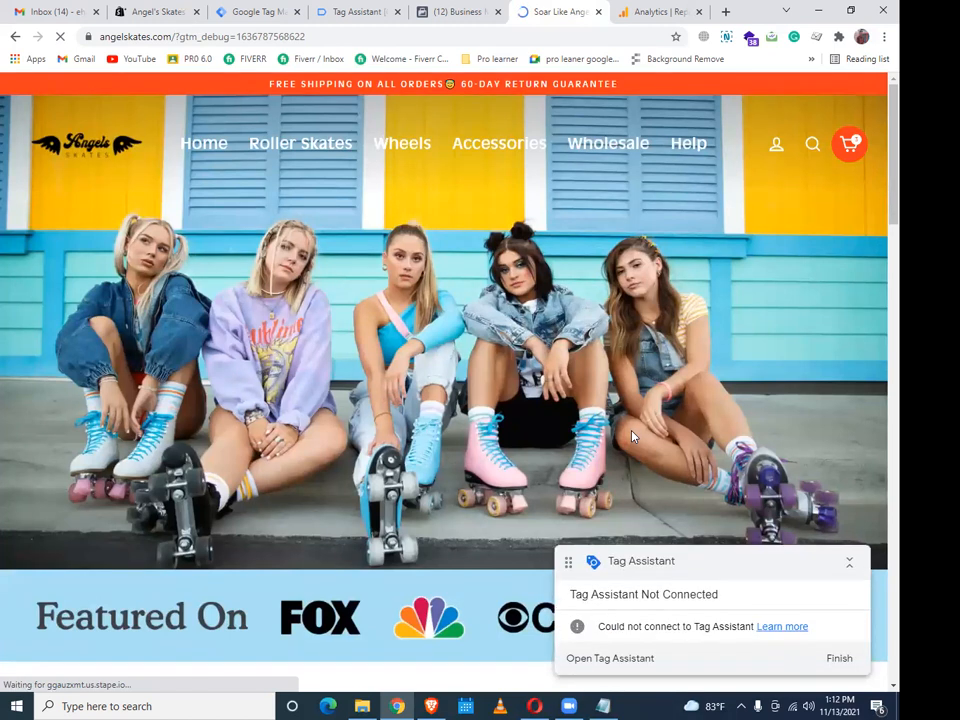
Check the browser extensions, then retry the Tag Assistant connection to angelskates.com
click(838, 36)
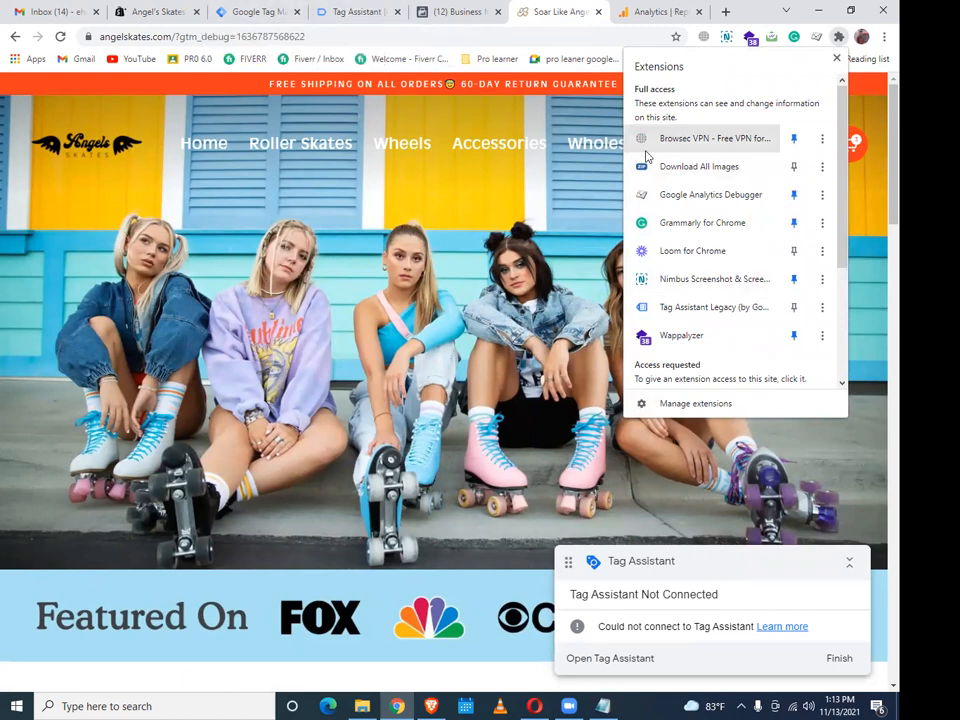
click(355, 12)
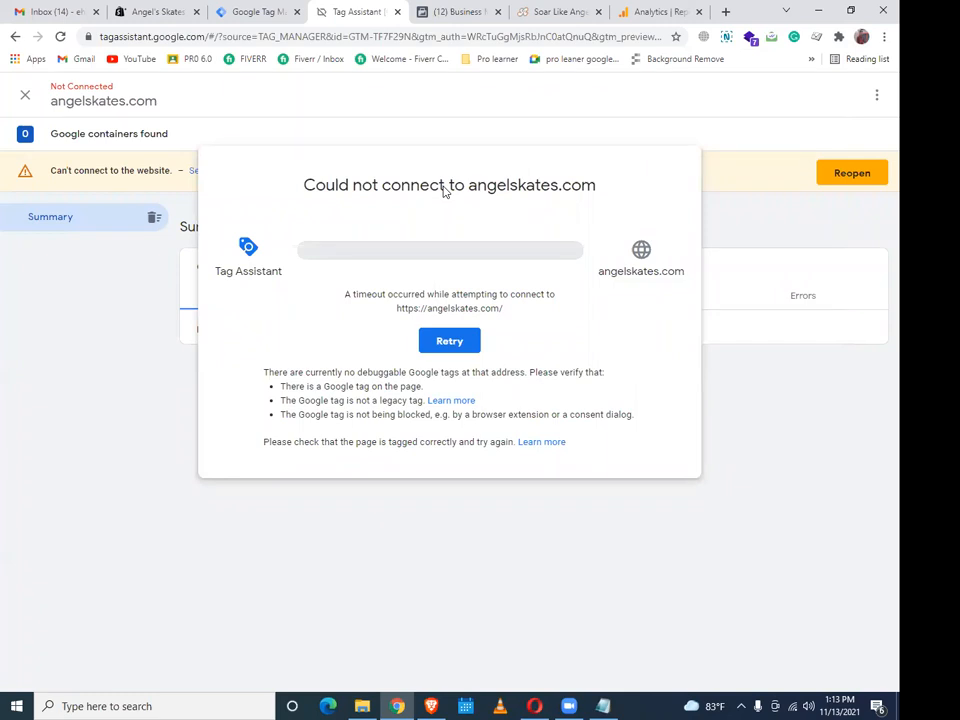
click(440, 342)
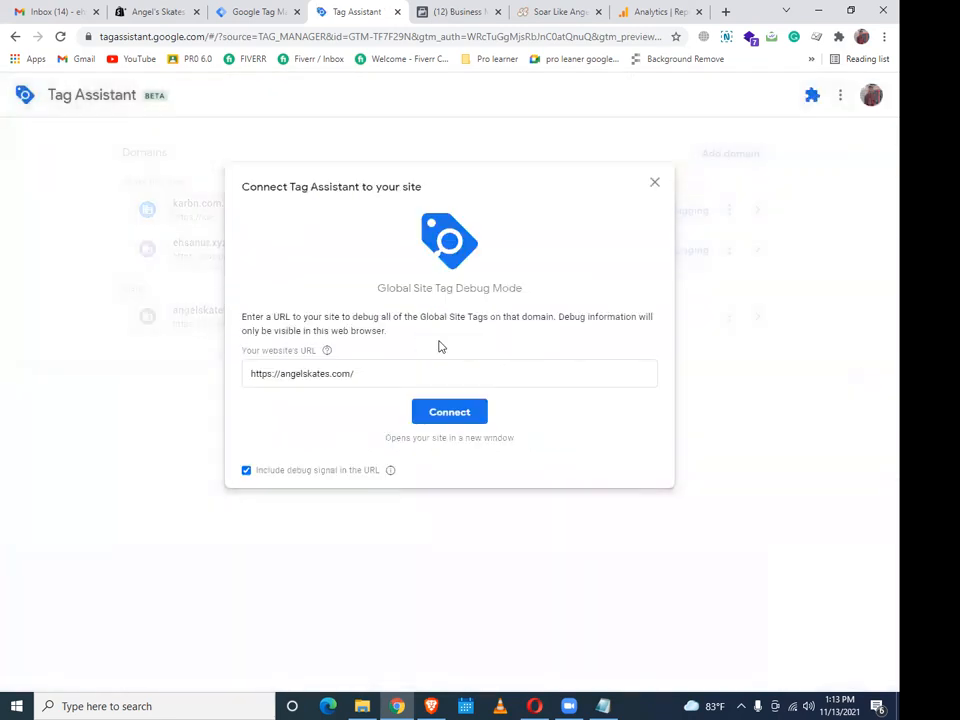
Retry the Tag Assistant debug connection to angelskates.com, see it time out, and return to Tag Manager
click(406, 371)
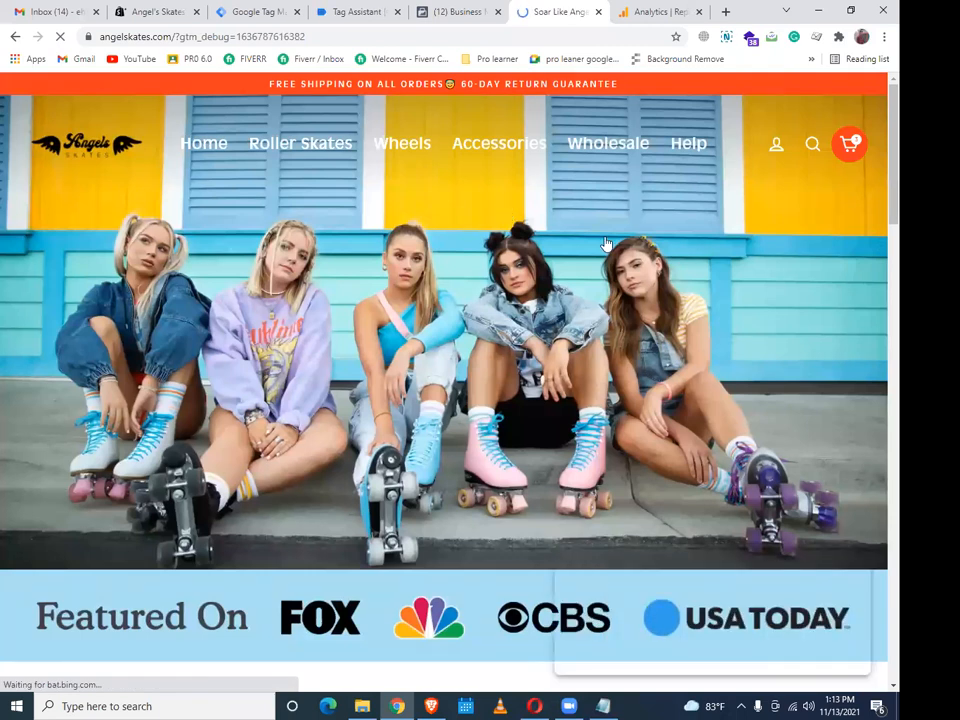
click(378, 9)
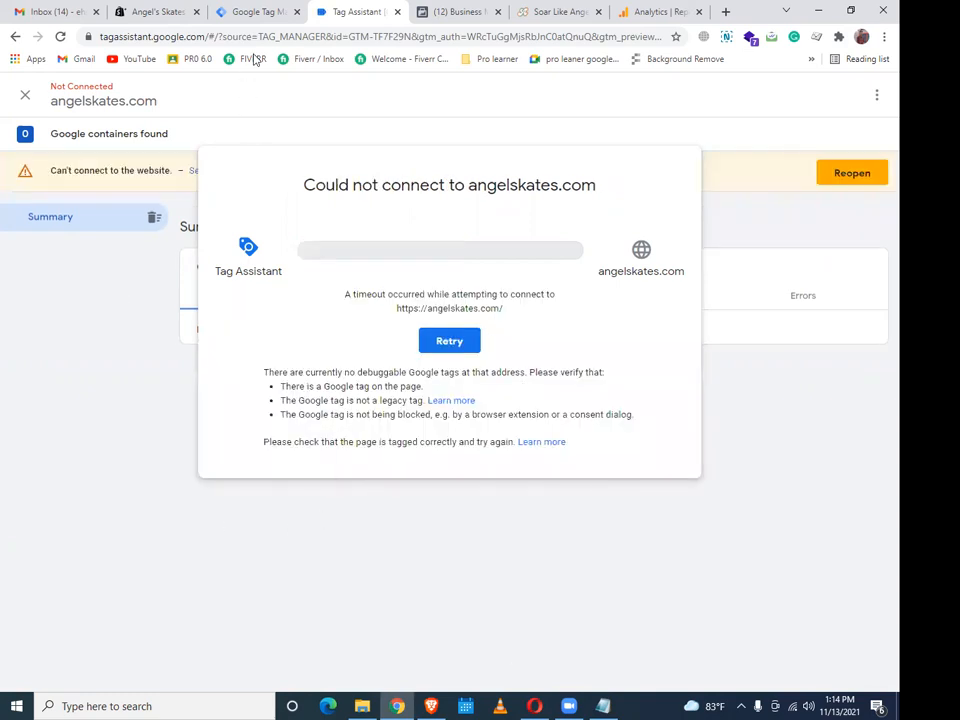
click(268, 11)
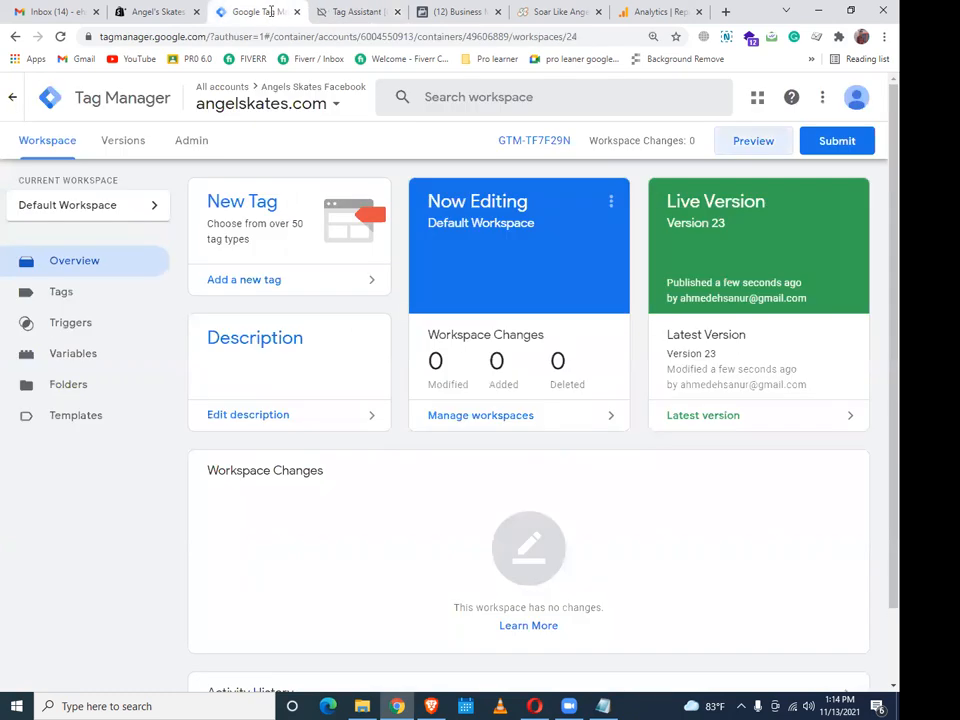
Copy container GTM-TF7F29N's head installation snippet for pasting into Shopify's theme.liquid
click(548, 141)
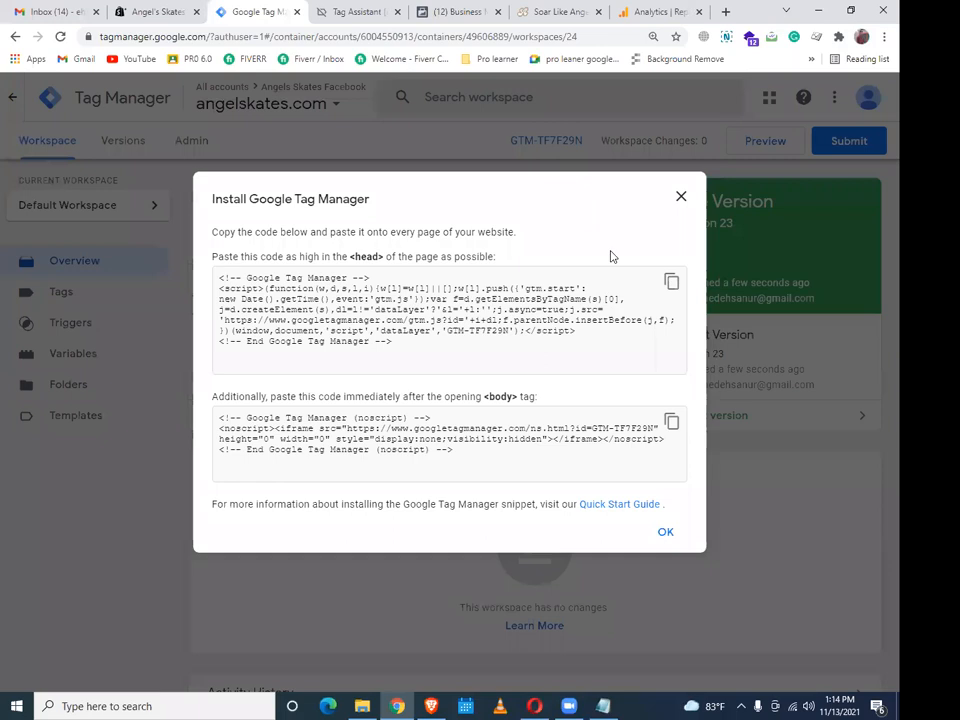
click(670, 285)
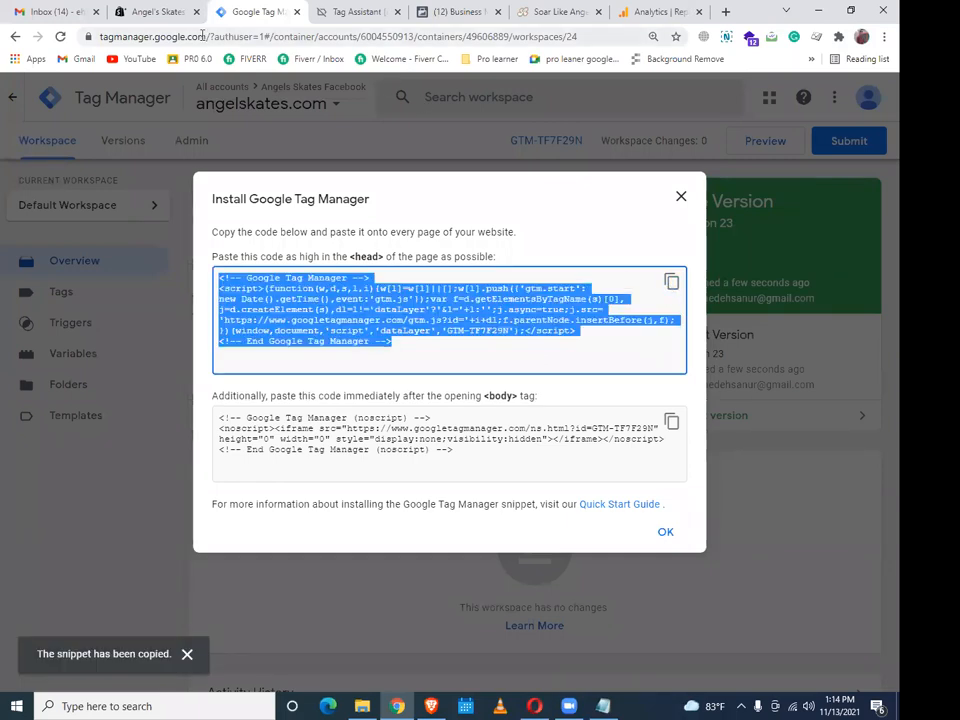
click(162, 11)
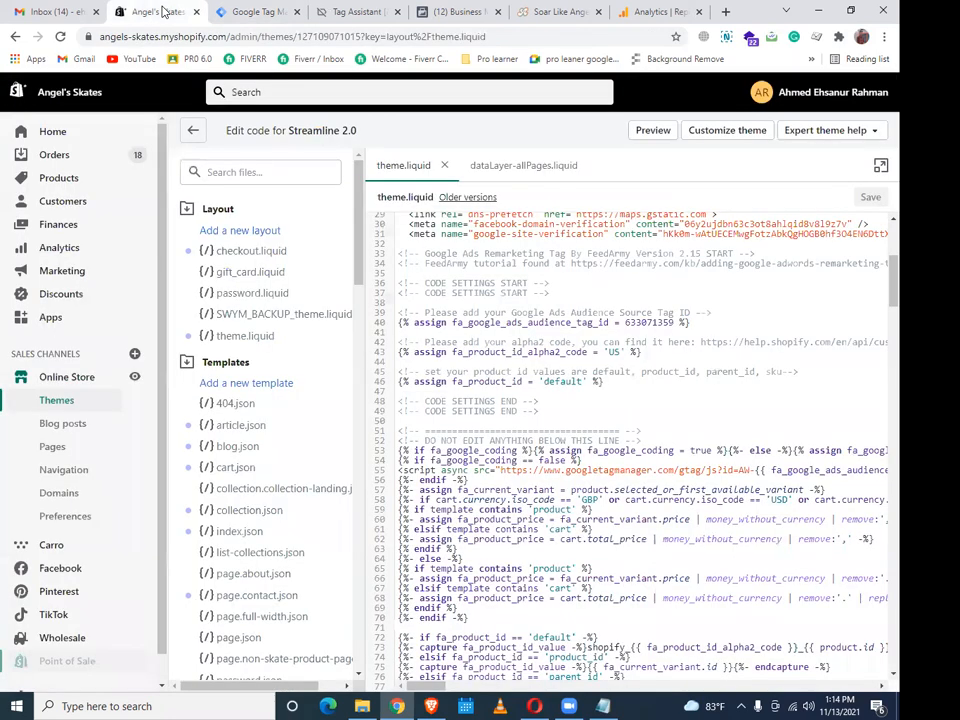
Overwrite the old GTM head snippet at the top of theme.liquid with the copied one and save
click(266, 344)
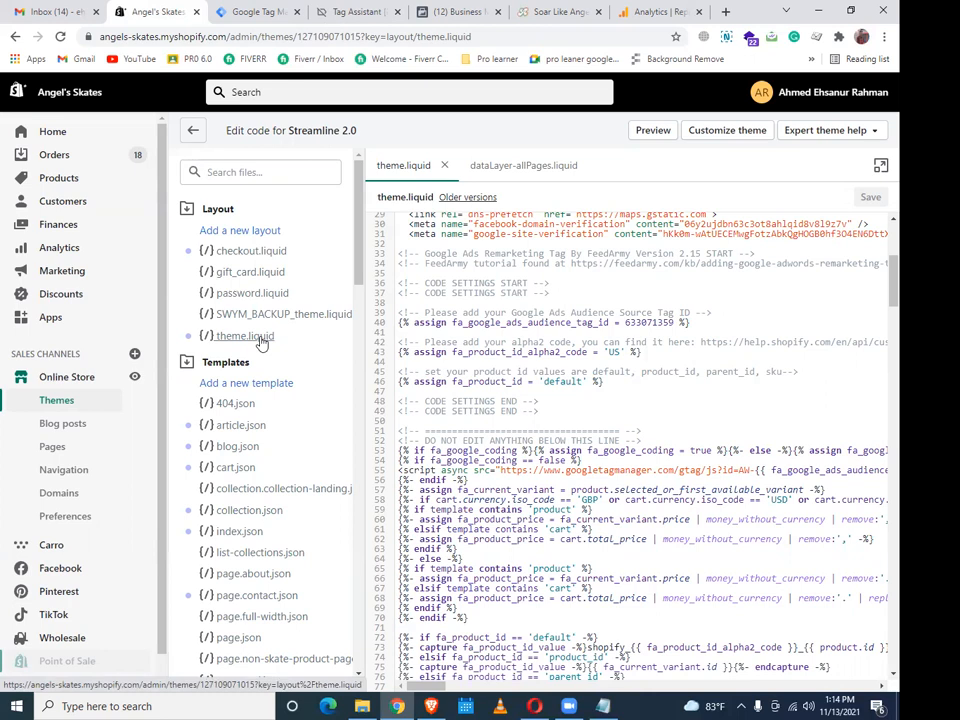
scroll(593, 330, up, 3)
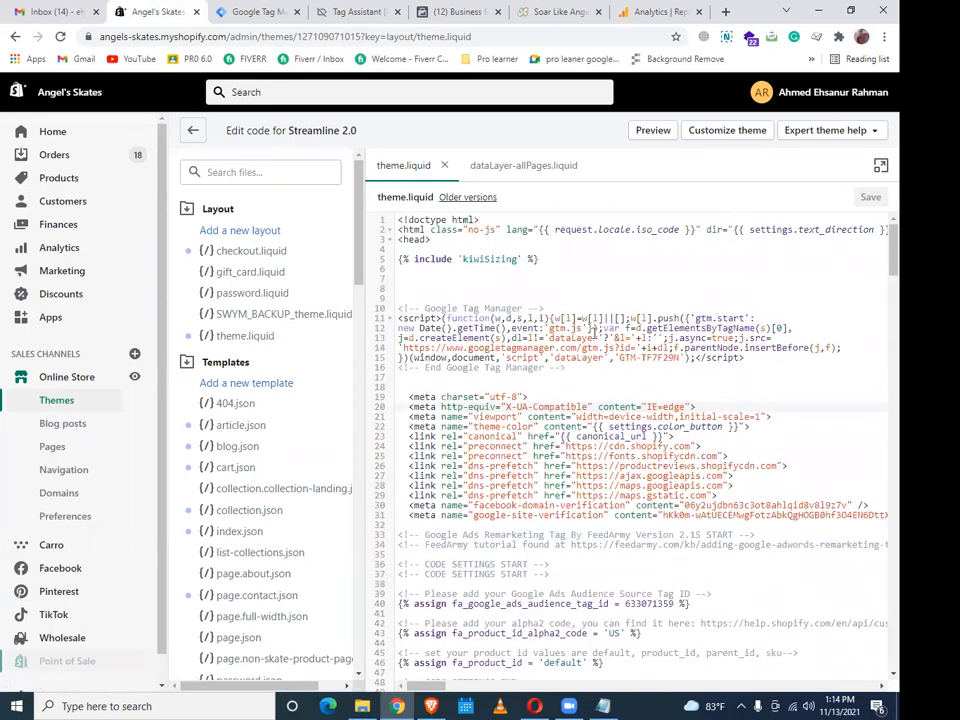
click(586, 367)
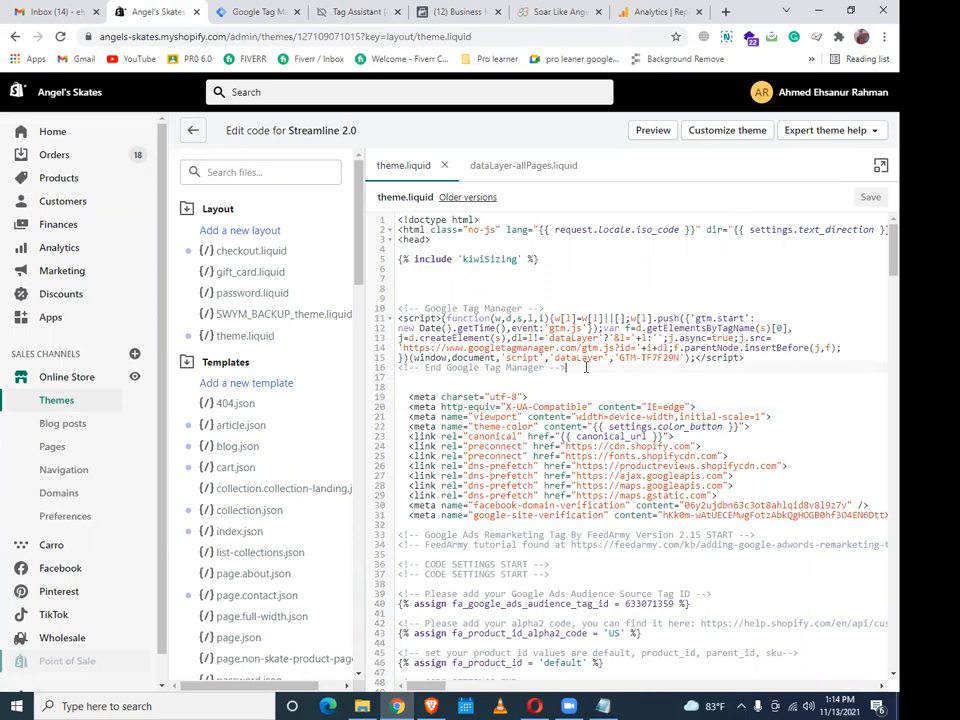
key(shift+Up)
key(shift+Up)
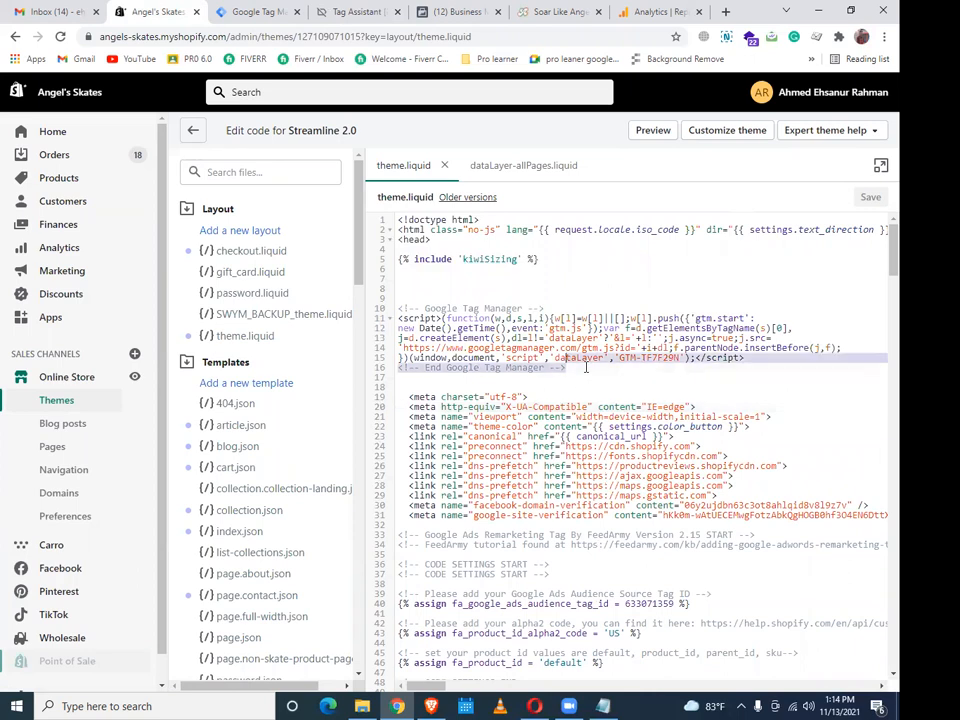
key(shift+Up)
key(shift+Up)
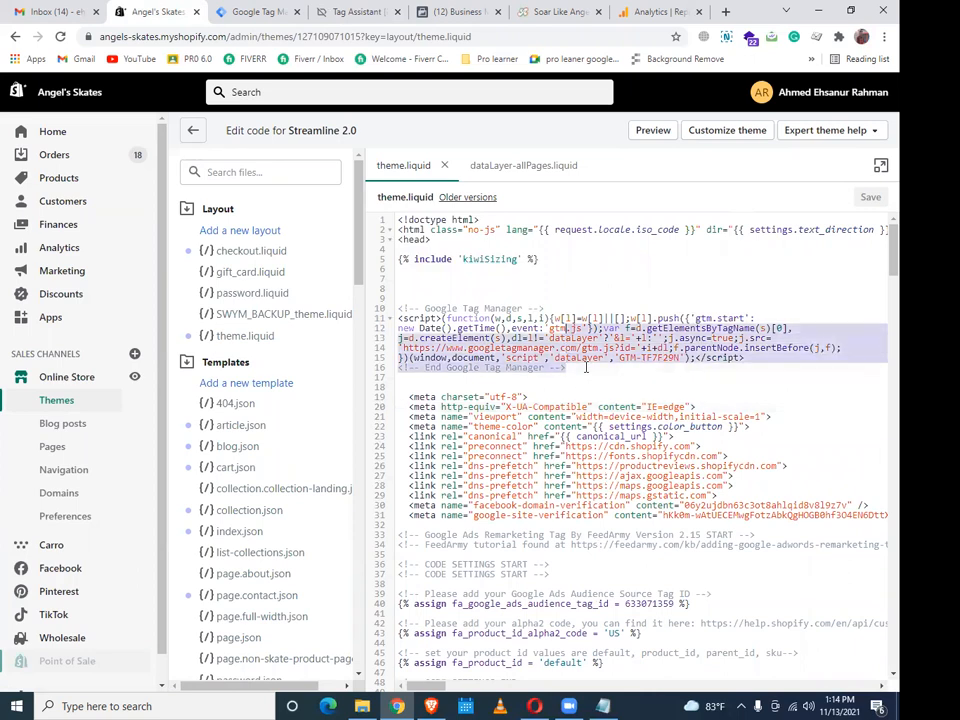
key(shift+Up)
key(shift+Up)
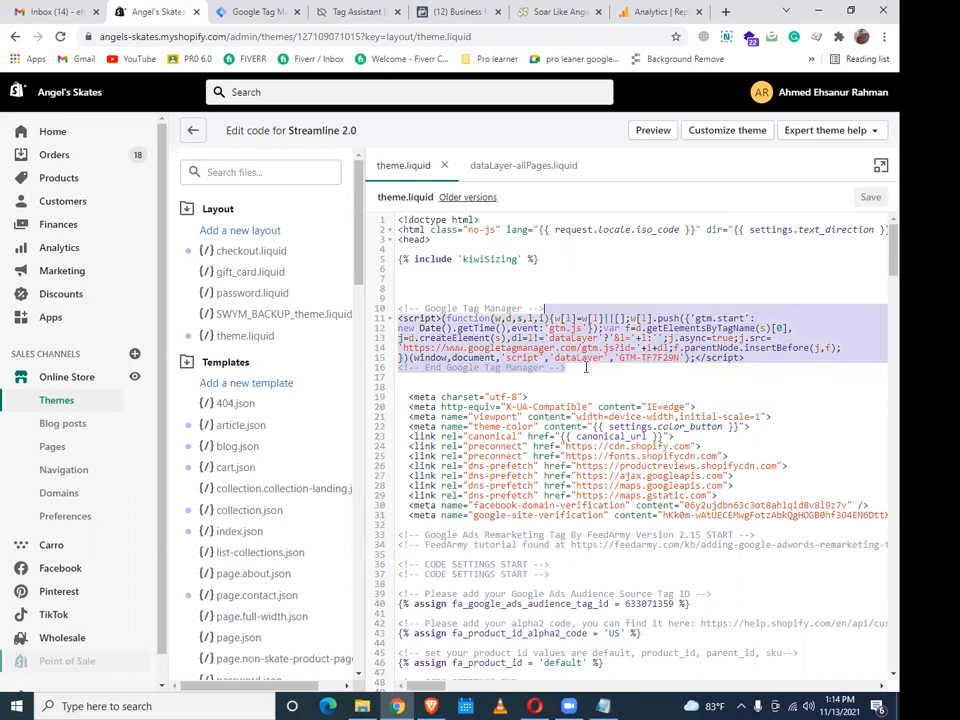
key(shift+Up)
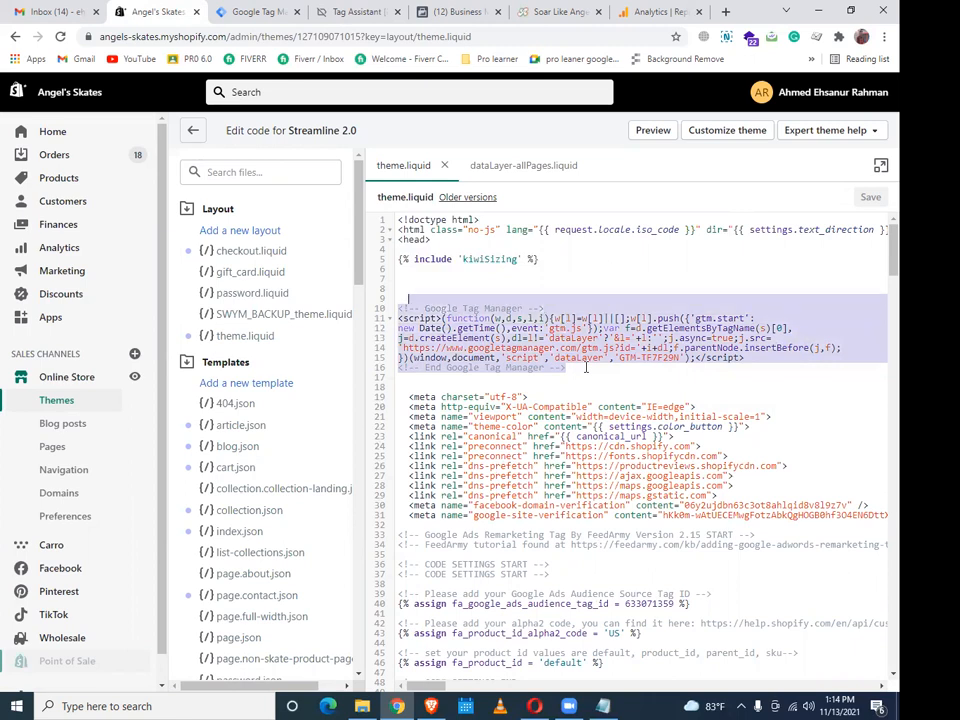
key(ctrl+v)
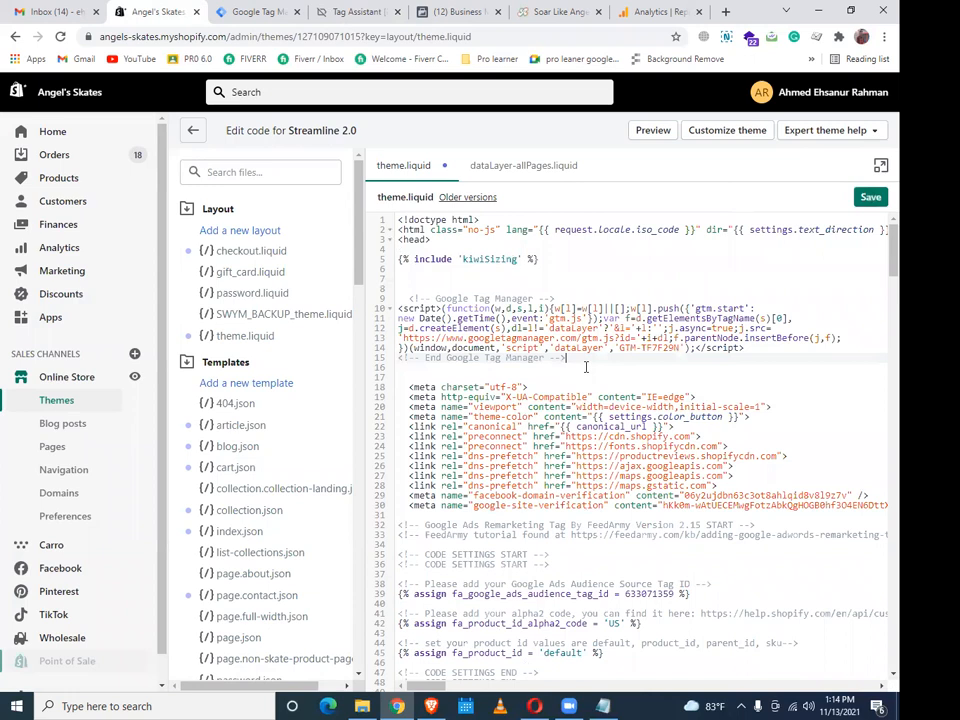
click(868, 199)
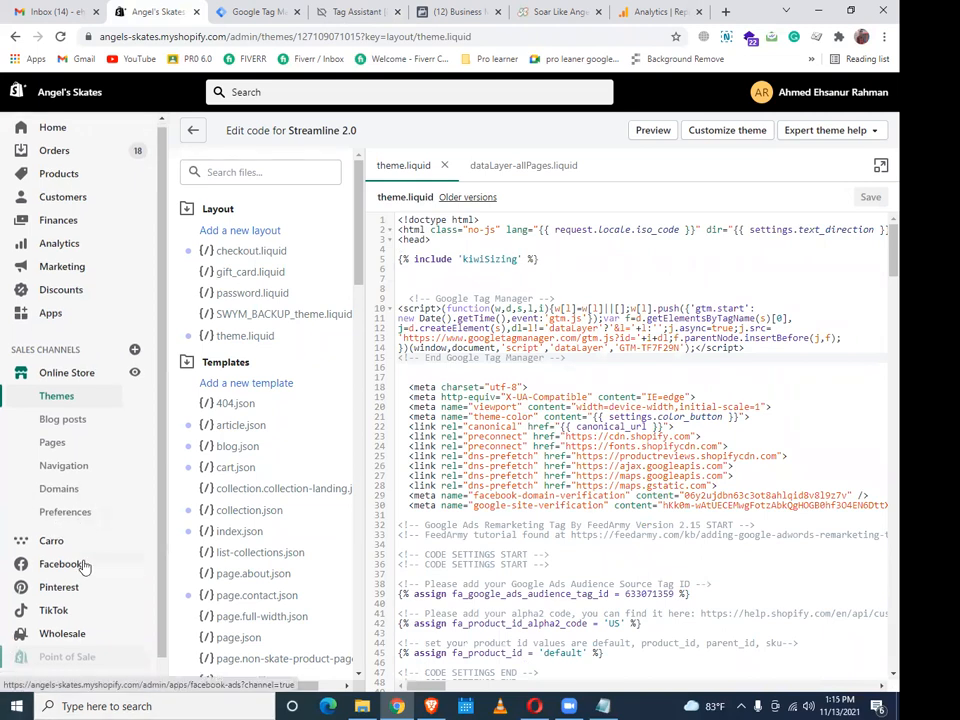
Go to Settings > Checkout and scroll to the empty Order status page box under Additional scripts
scroll(82, 565, down, 1)
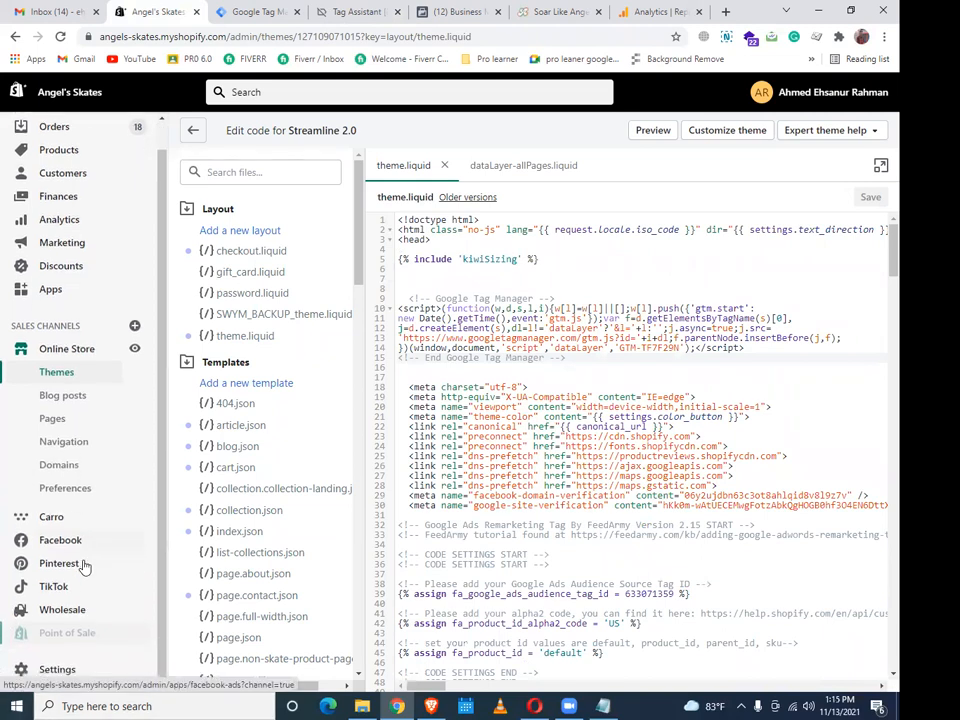
click(67, 670)
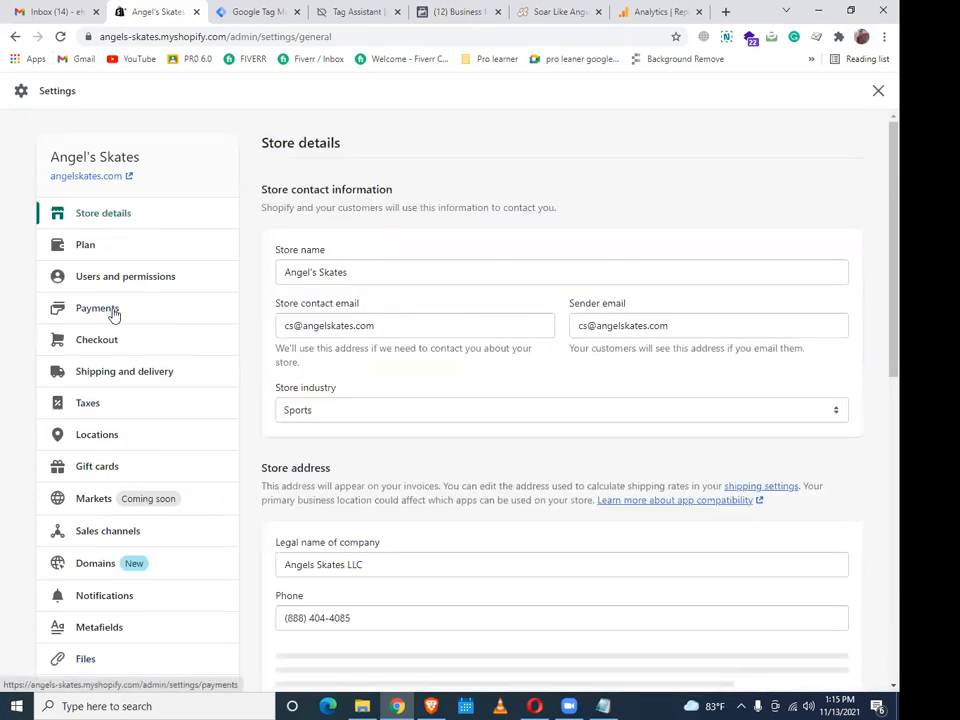
click(113, 341)
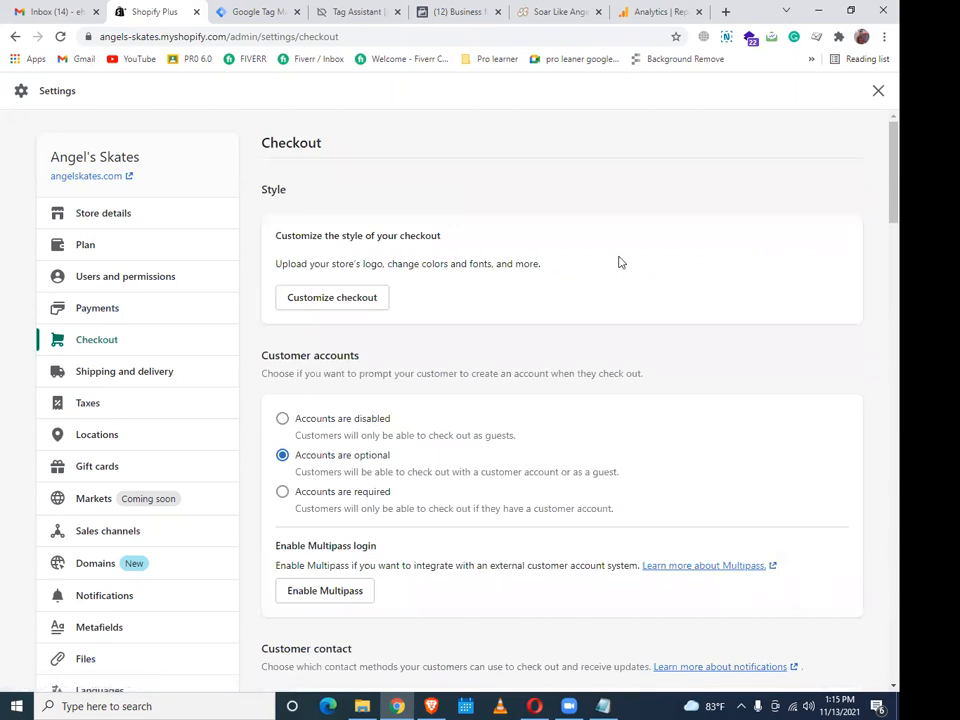
scroll(618, 262, down, 8)
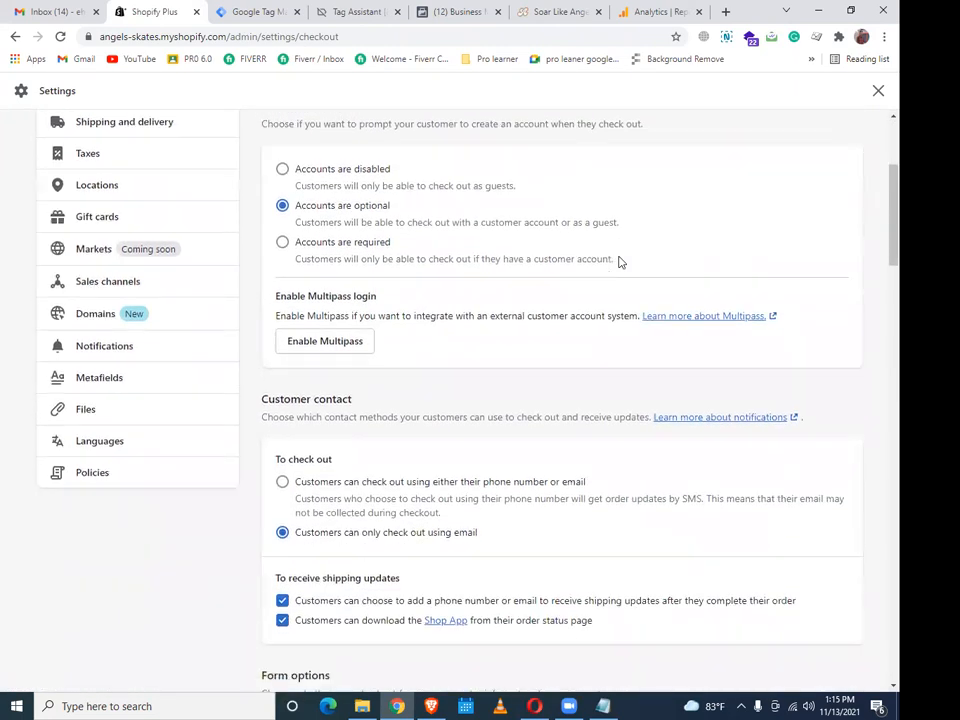
scroll(618, 262, down, 9)
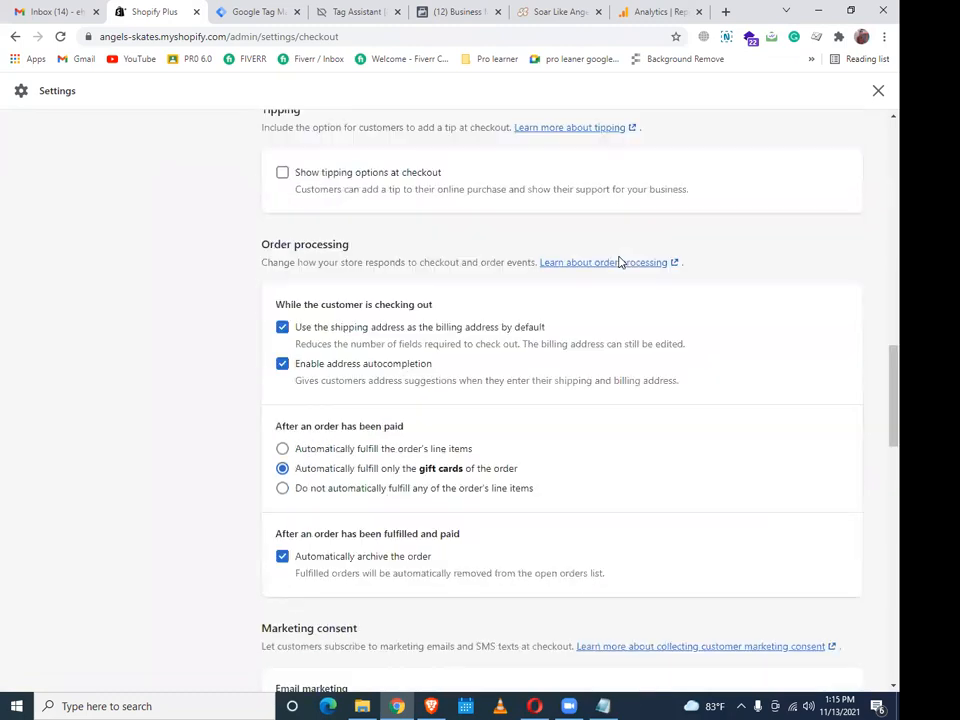
scroll(618, 262, down, 10)
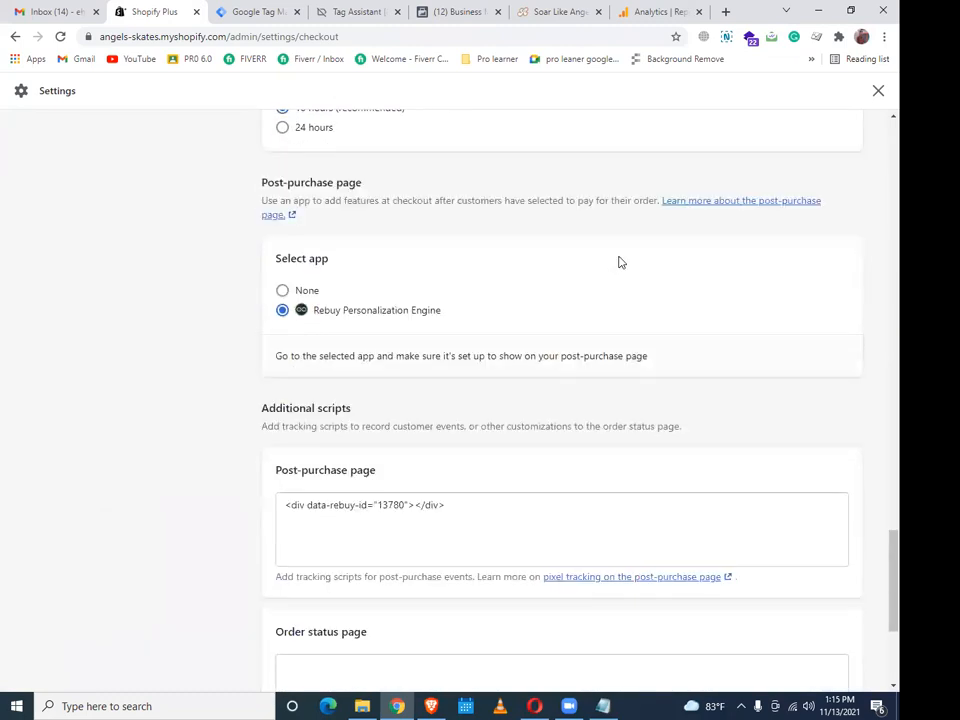
scroll(618, 262, down, 3)
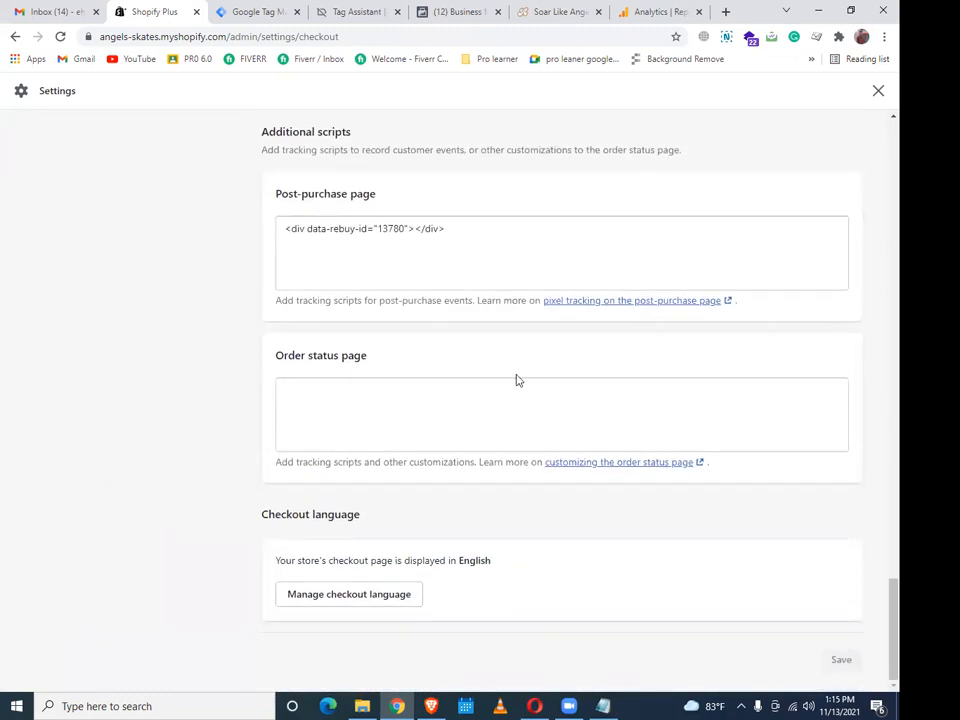
Paste the GTM head snippet into the Order status page scripts with a blank line above, and save
click(447, 394)
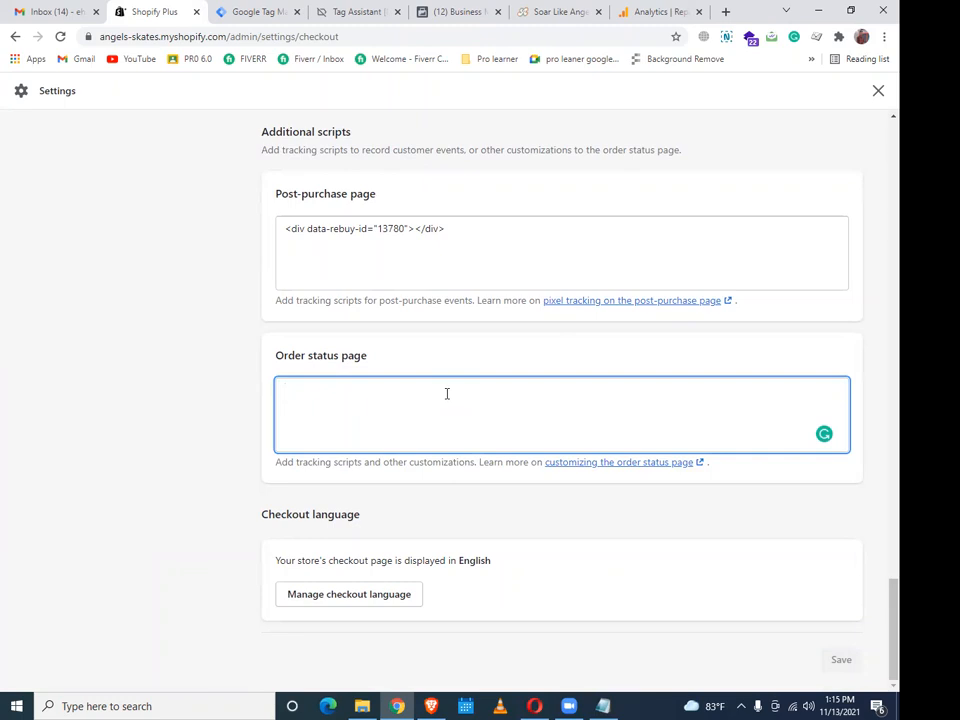
text(<!-- Google Tag Manager --> <script>(function(w,d,s,l,i){w[l]=w[l]||[];w[l].push({'gtm.start': new Date().getTime(),event:'gtm.js'});var f=d.getElementsByTagName(s)[0], j=d.createElement(s),dl=l!='dataLayer'?'&l='+l:'';j.async=true;j.src= 'https://www.googletagmanager.com/gtm.js?id='+i+dl;f.parentNode.insertBefore(j,f); })(window,document,'script','dataLayer','GTM-TF7F29N');</script> <!-- End Google Tag Manager -->)
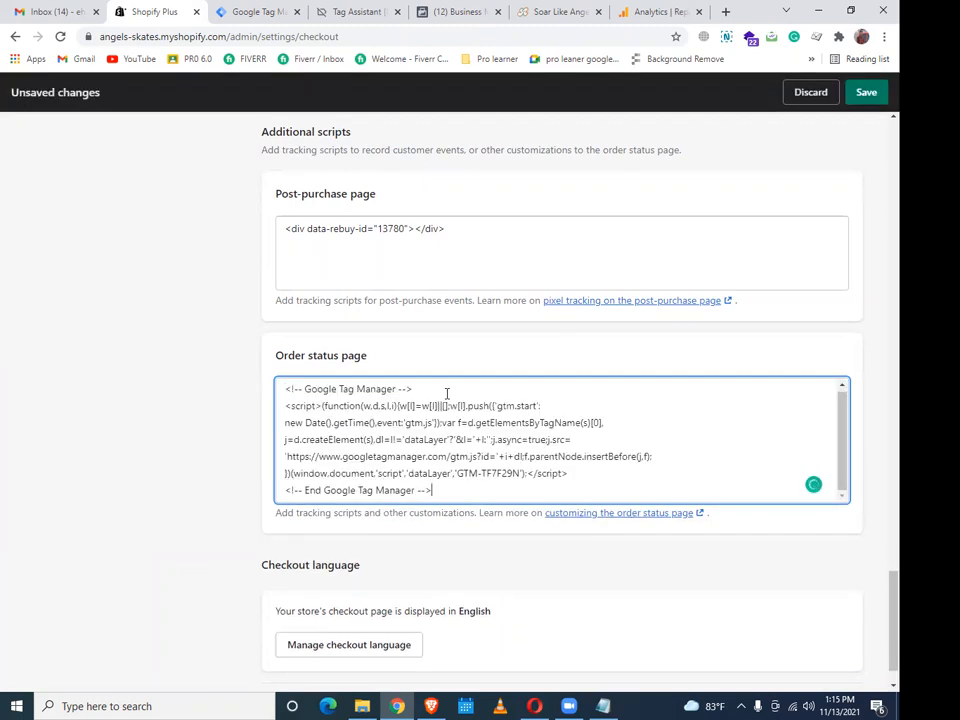
click(285, 388)
key(Return)
key(Return)
key(Return)
key(Return)
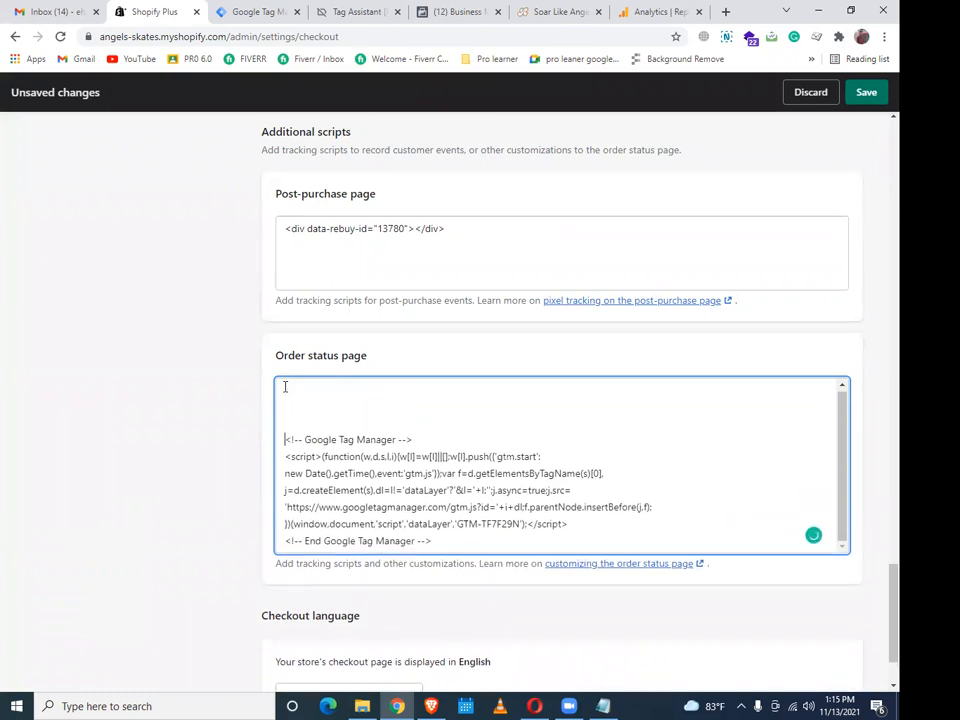
click(866, 93)
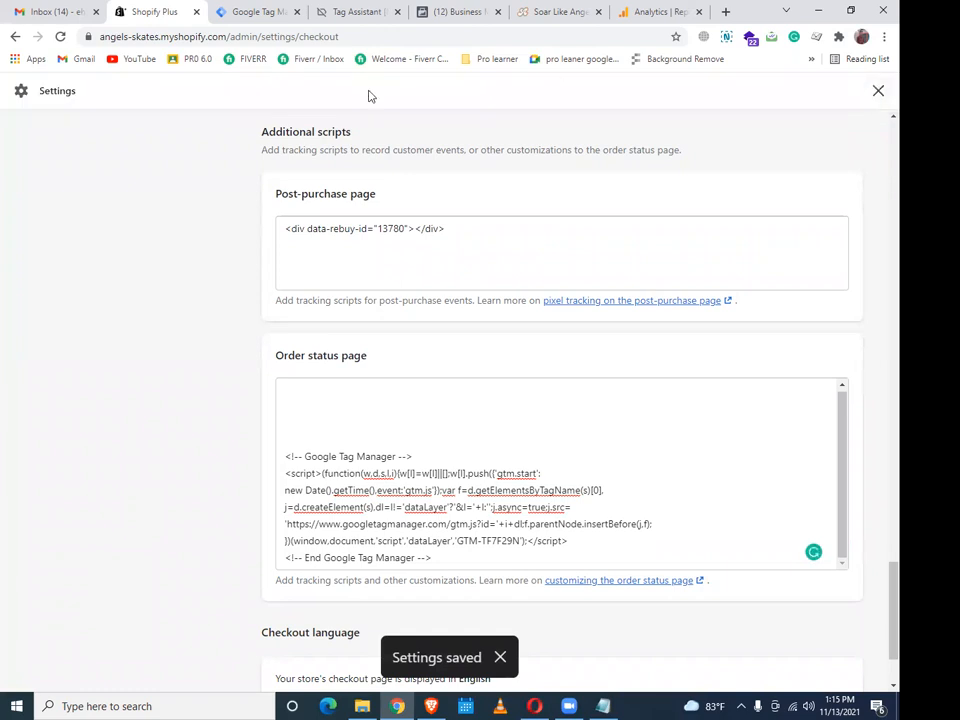
click(284, 8)
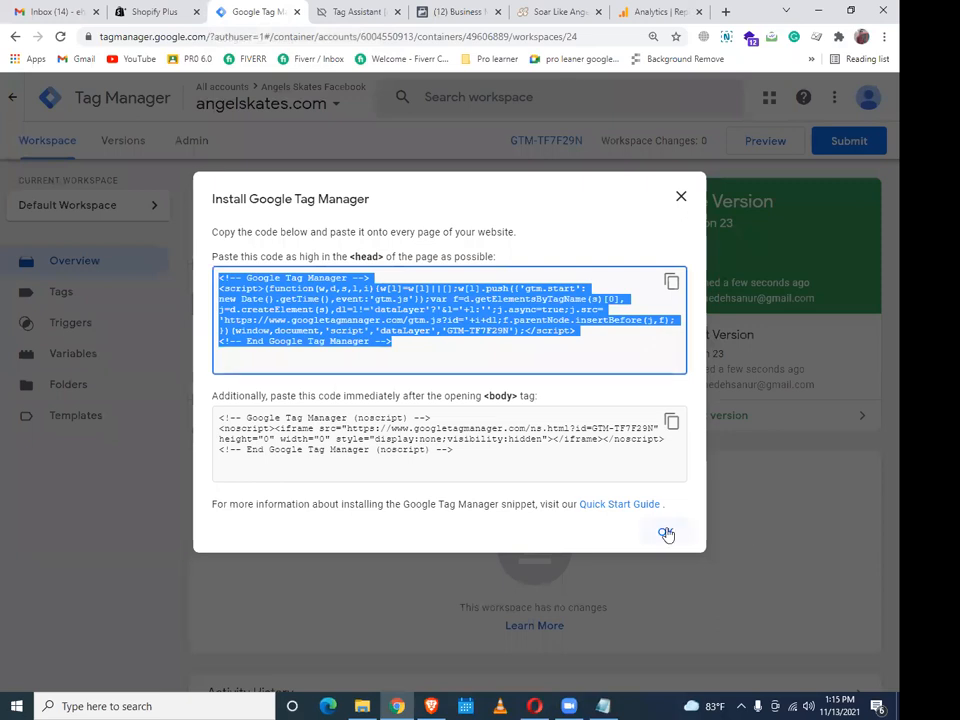
Submit and publish the GTM workspace as live Version 24 without a version description
click(667, 530)
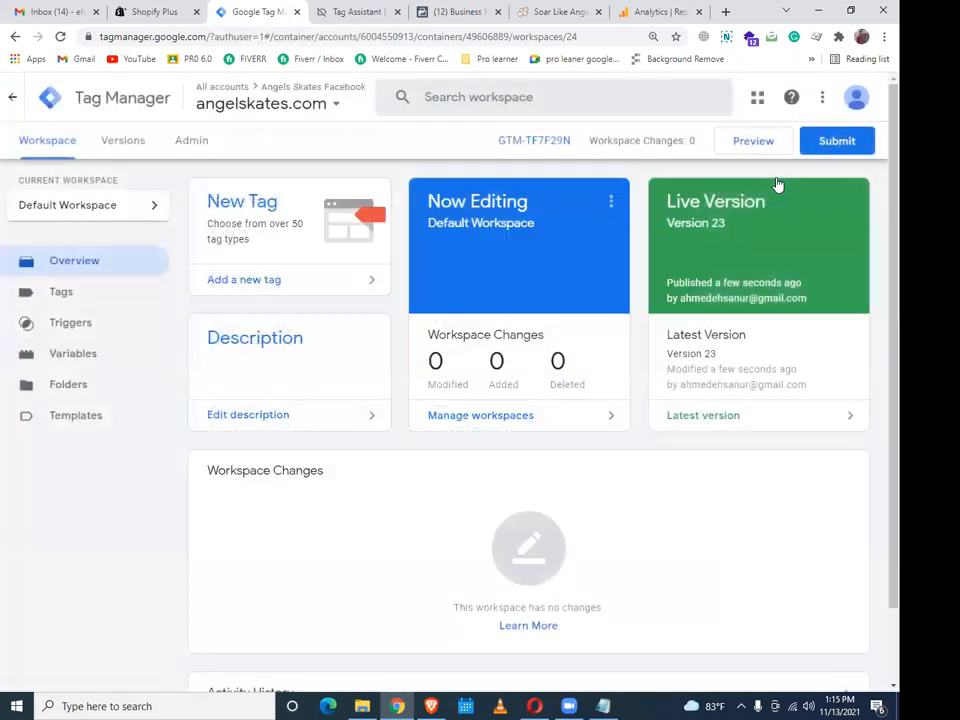
click(853, 144)
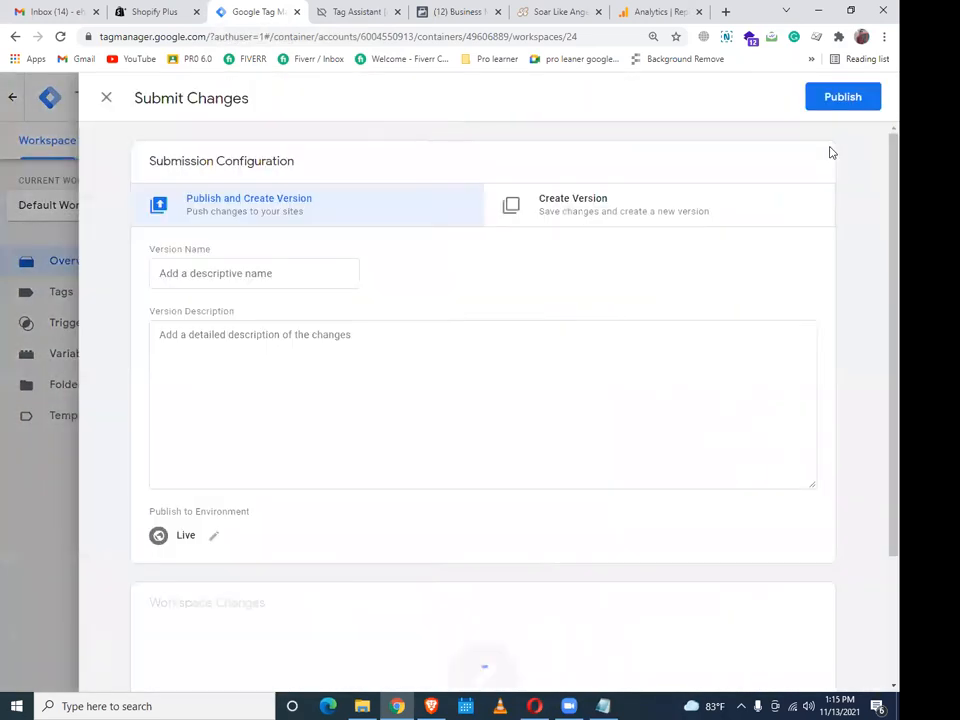
click(829, 98)
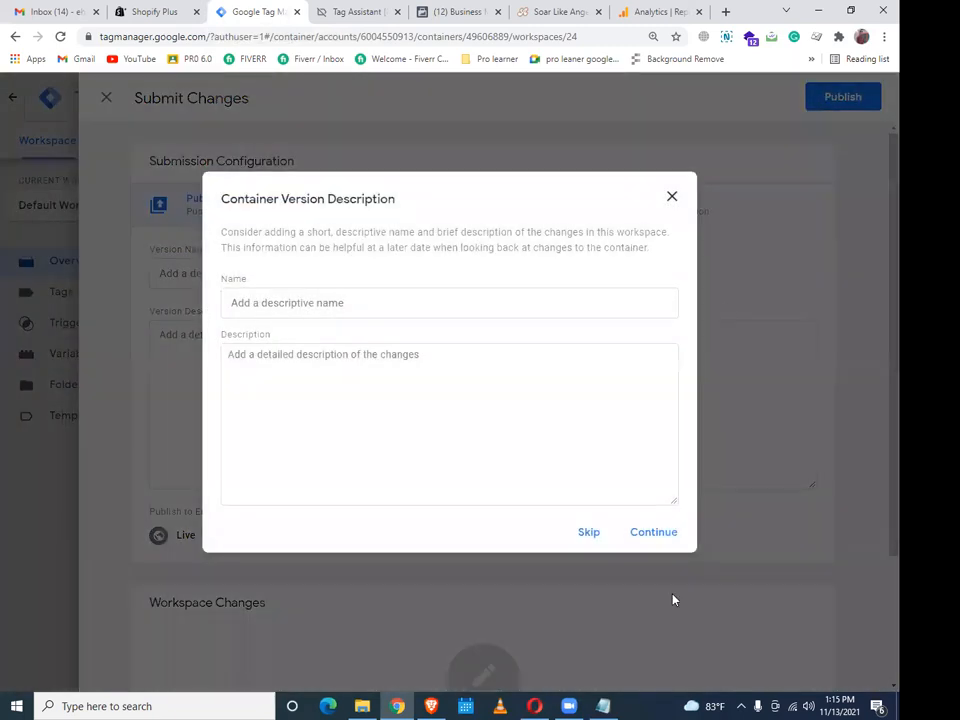
click(654, 536)
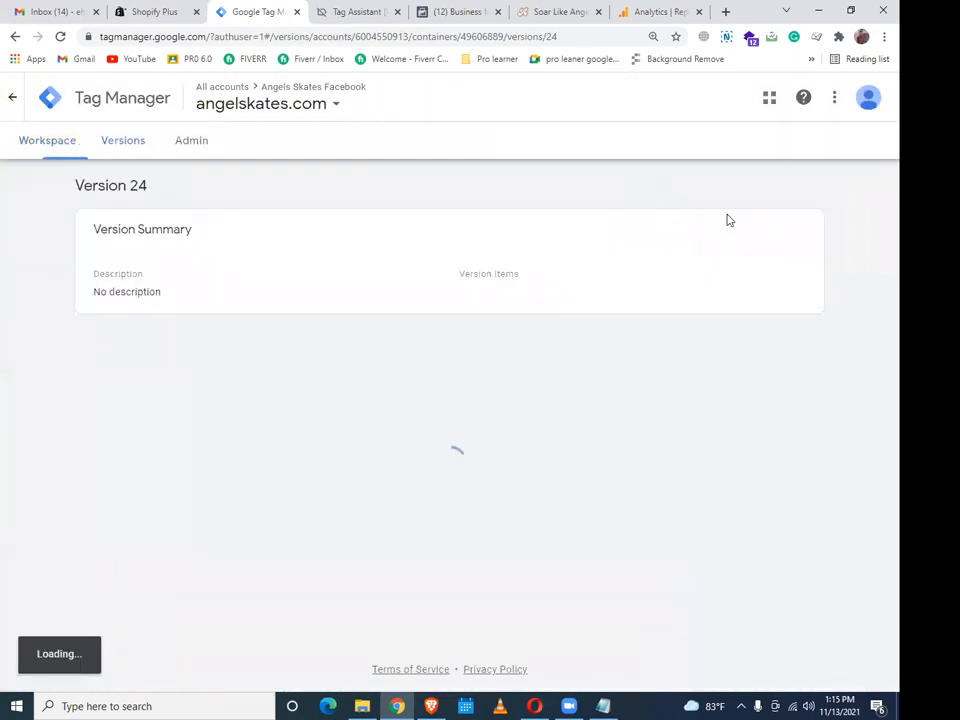
click(35, 150)
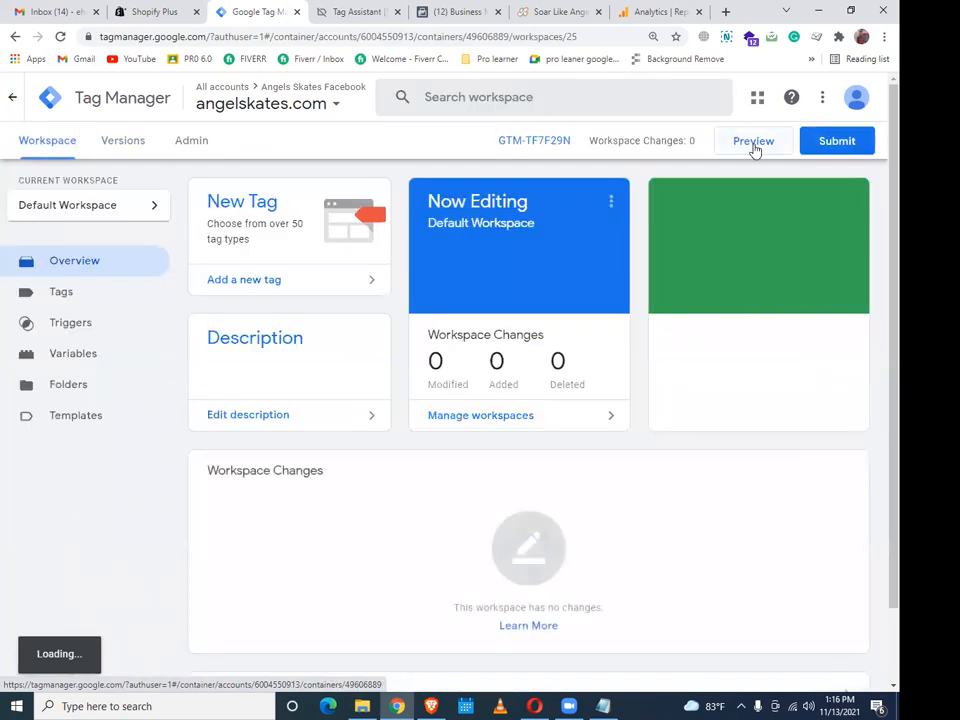
click(754, 145)
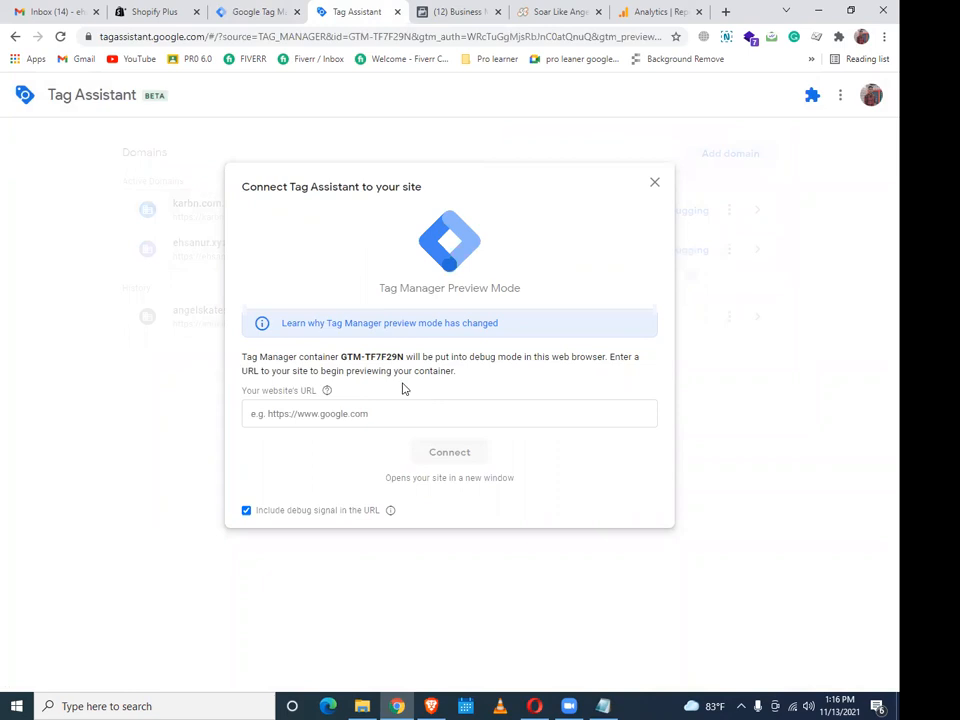
Recheck the saved checkout scripts and select the angelskates.com storefront address
click(151, 8)
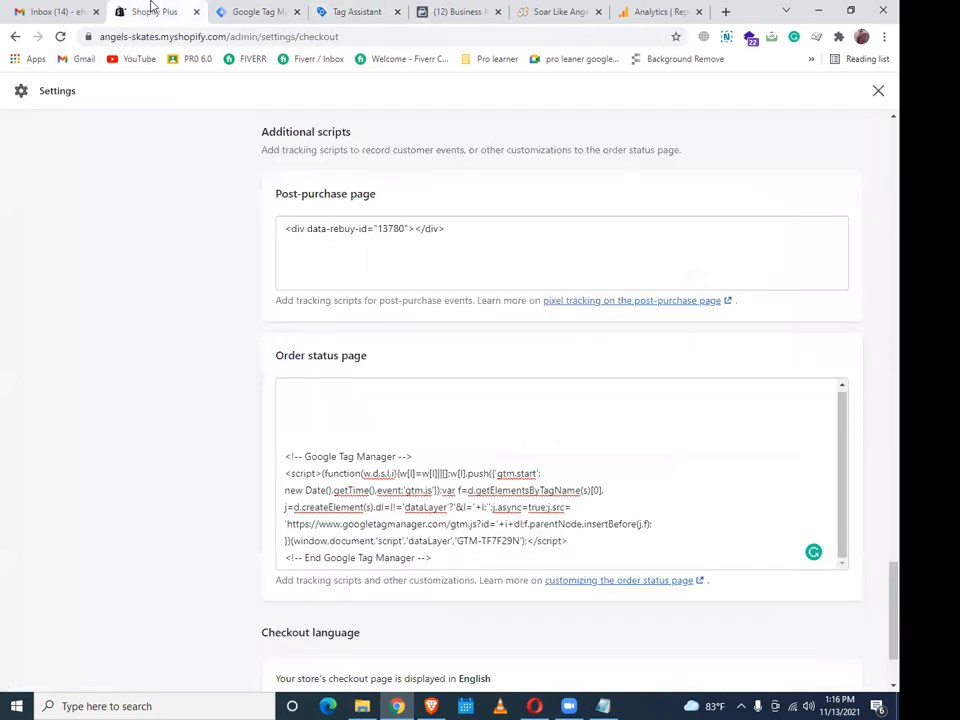
click(557, 8)
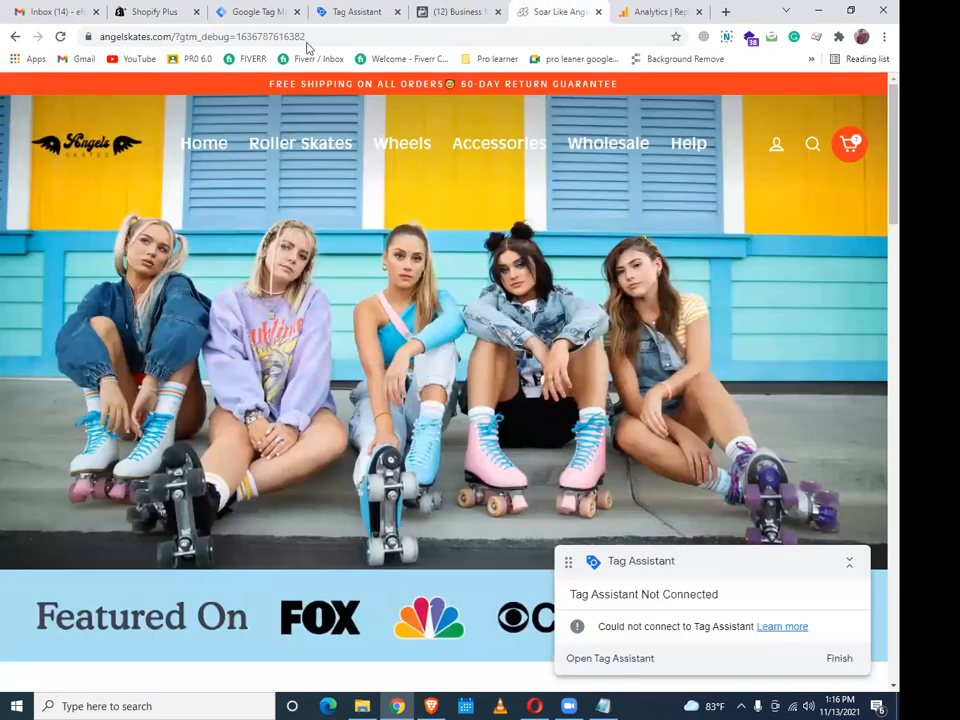
click(173, 32)
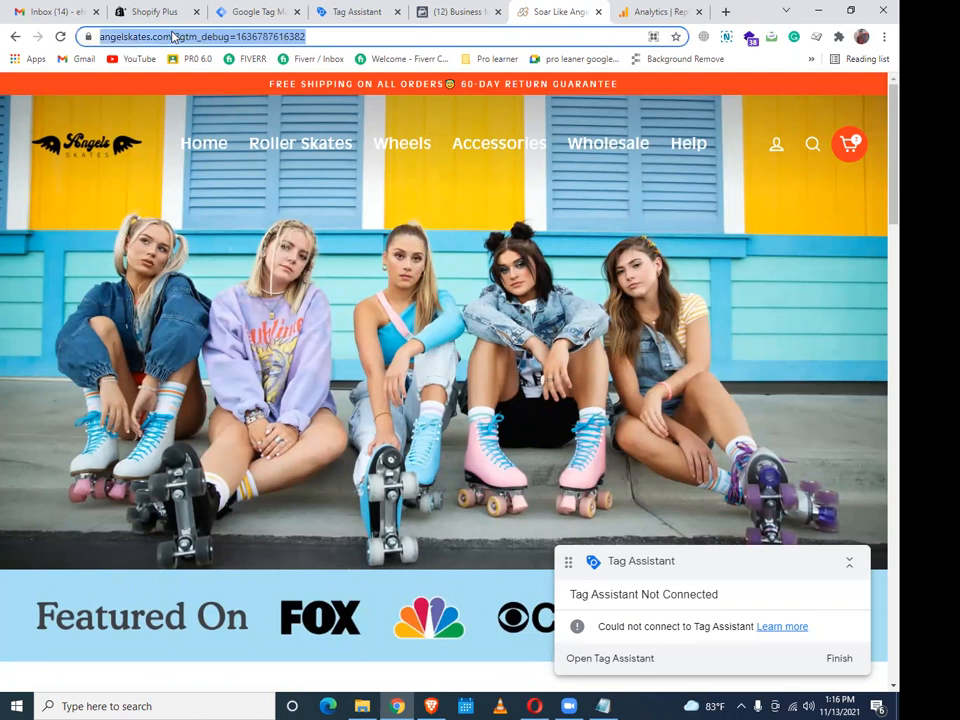
click(251, 11)
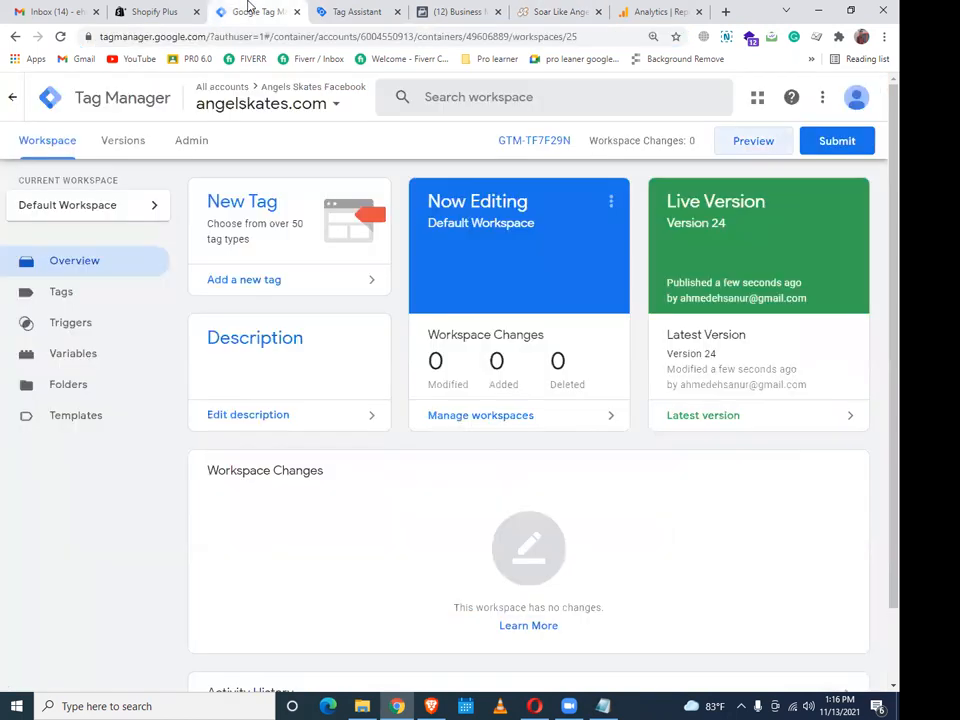
click(373, 6)
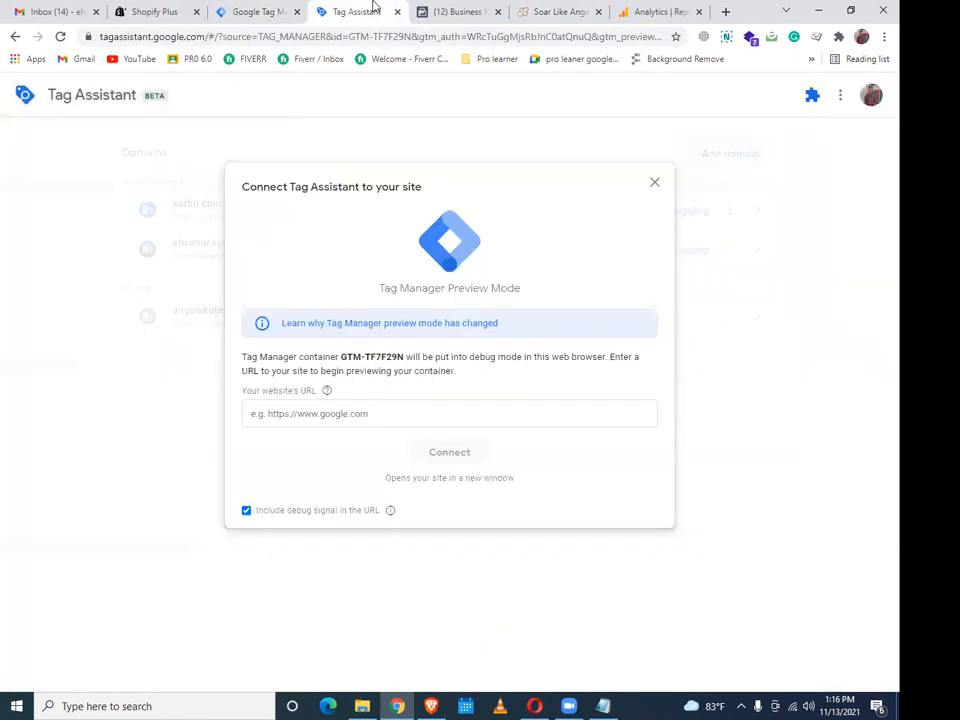
click(339, 411)
key(ctrl+v)
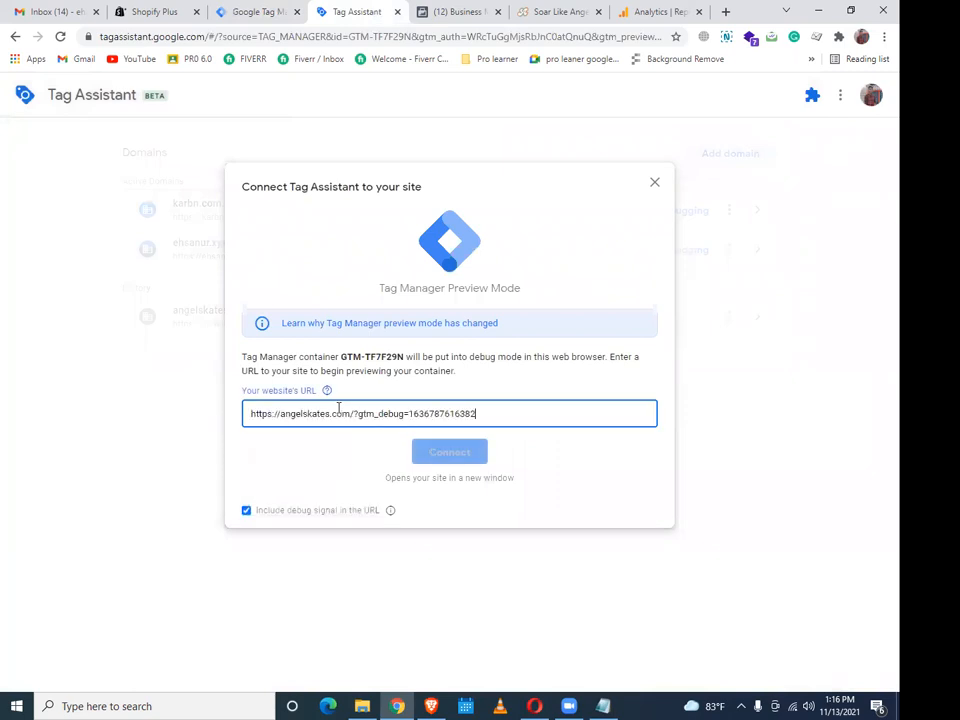
key(BackSpace)
key(BackSpace)
key(BackSpace)
key(BackSpace)
key(BackSpace)
key(BackSpace)
key(BackSpace)
key(BackSpace)
key(BackSpace)
key(BackSpace)
key(BackSpace)
key(BackSpace)
key(BackSpace)
key(BackSpace)
key(BackSpace)
key(BackSpace)
key(BackSpace)
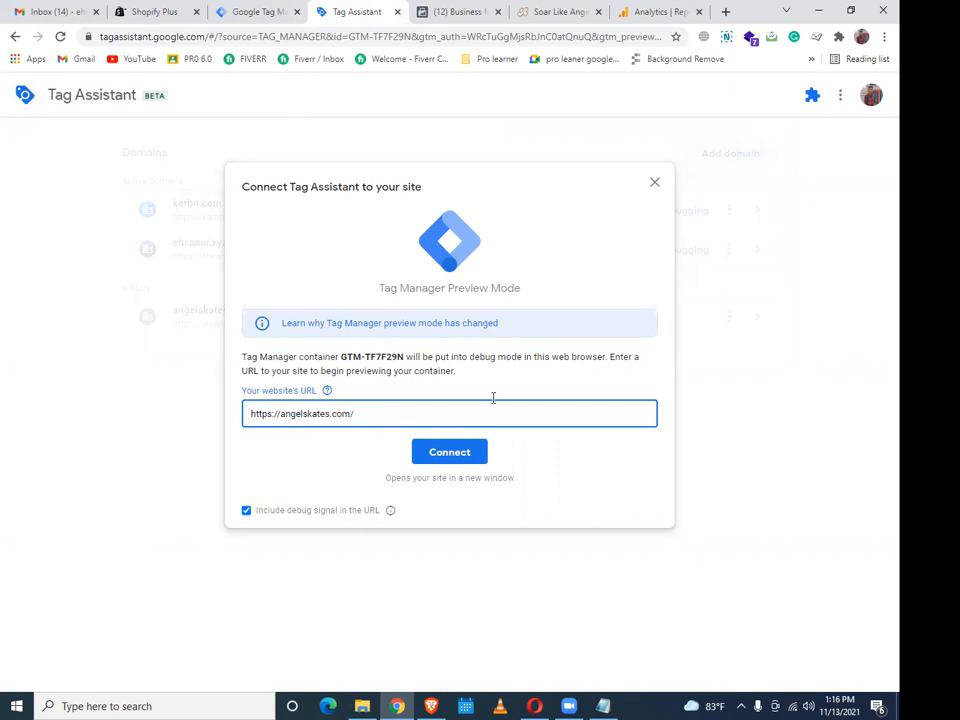
click(462, 458)
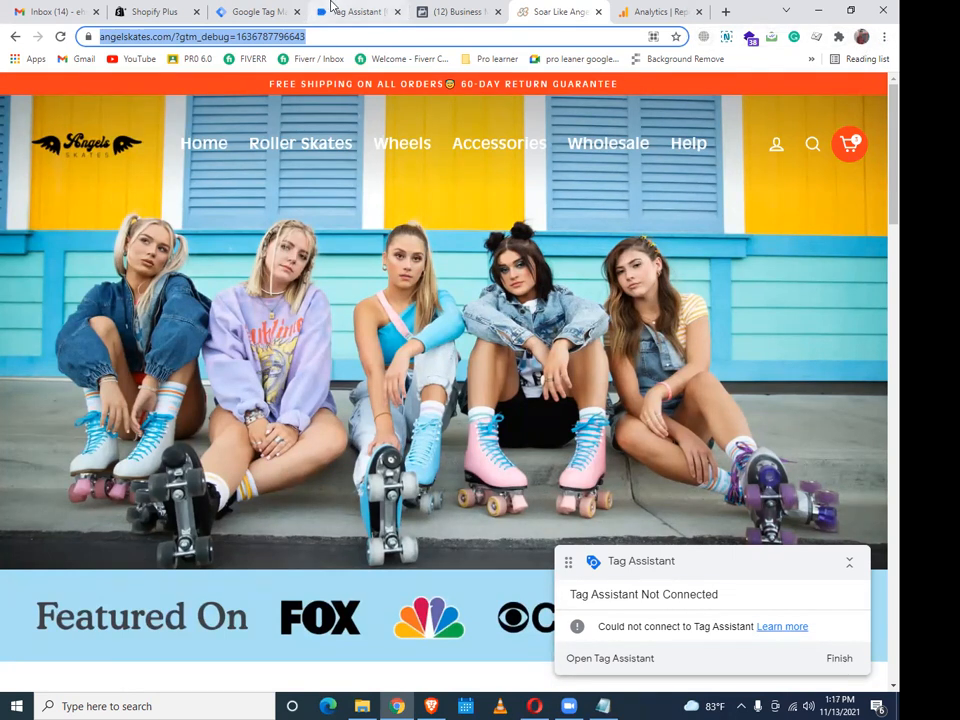
Remove the Tag Assistant Legacy extension from Chrome via Manage extensions
click(331, 8)
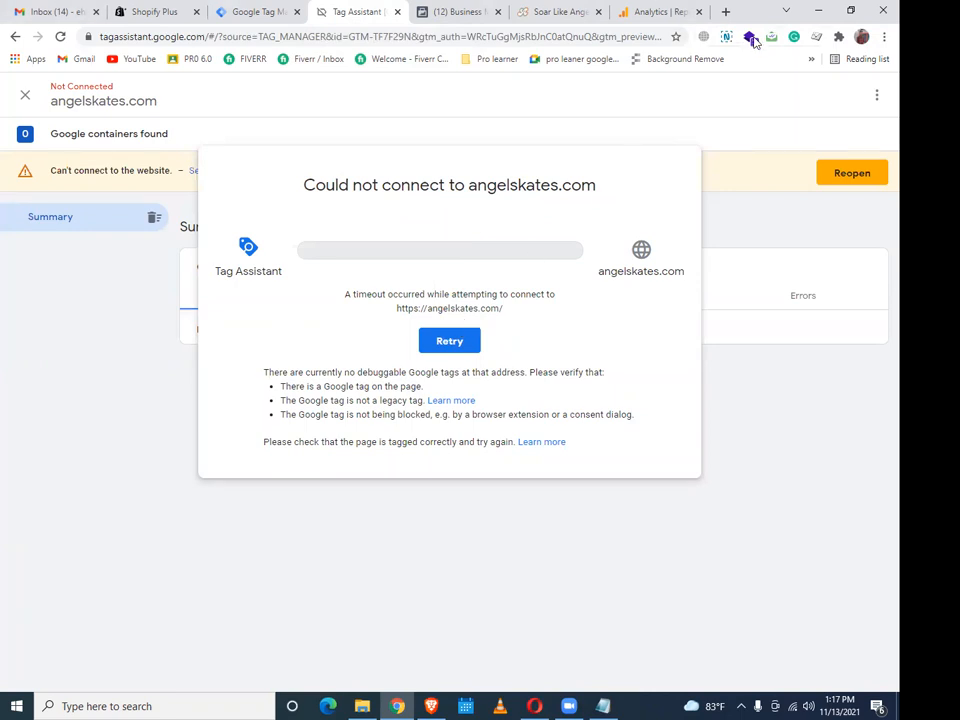
click(838, 36)
scroll(782, 381, down, 1)
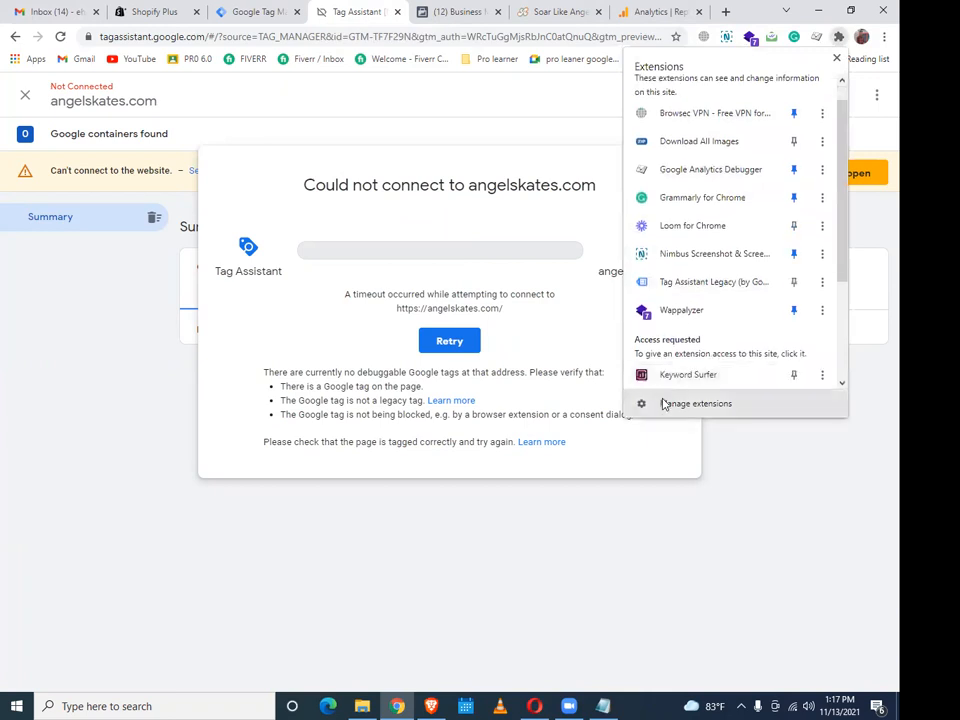
click(664, 403)
scroll(658, 406, down, 4)
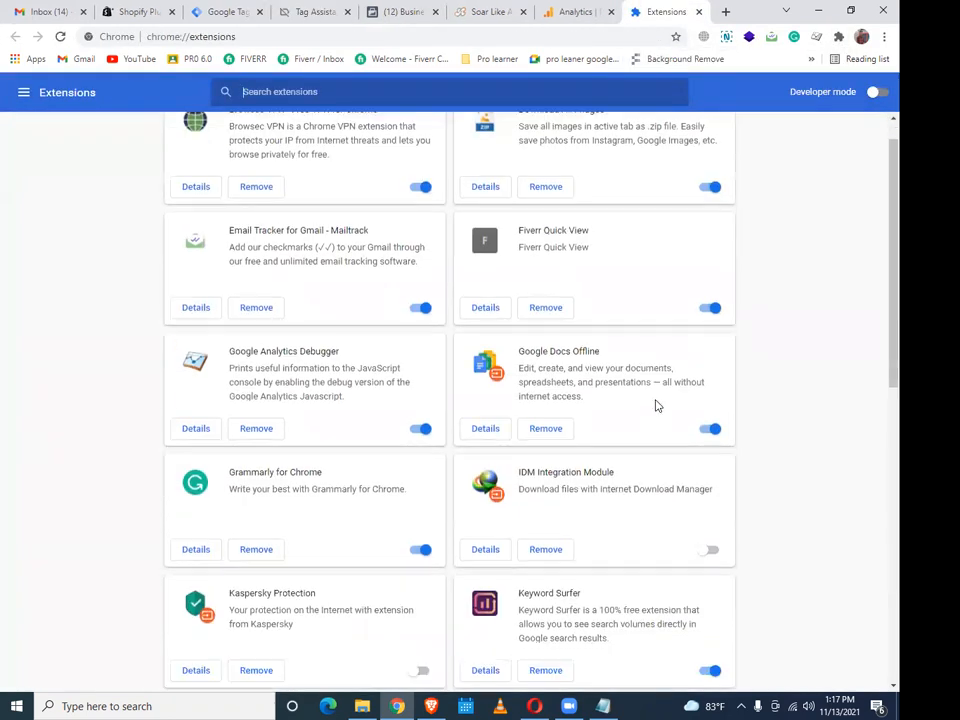
scroll(656, 404, down, 2)
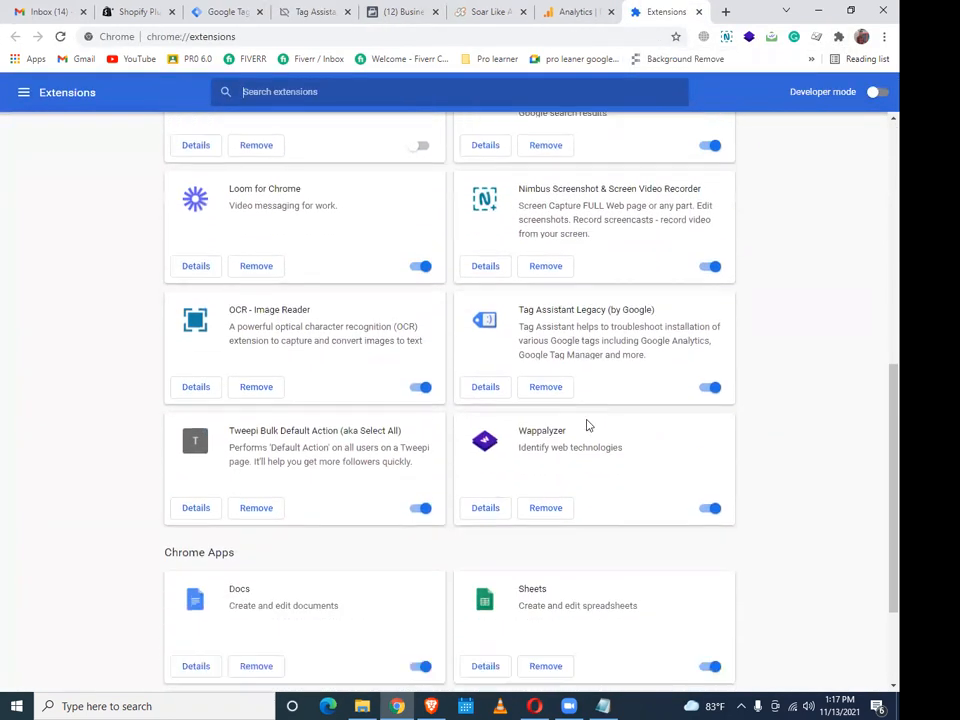
click(553, 390)
click(728, 150)
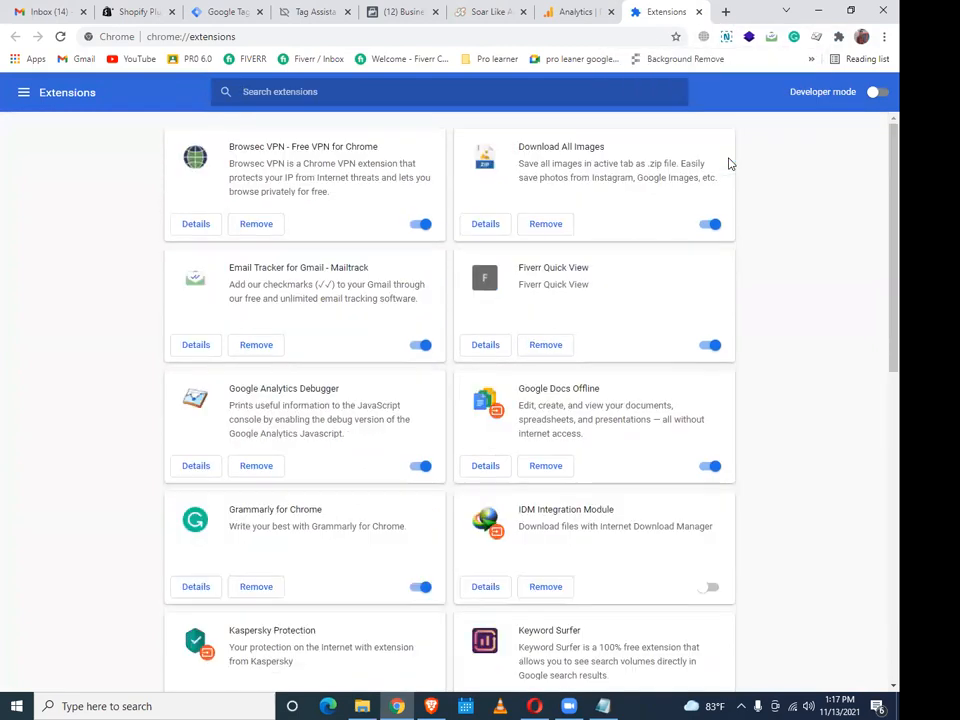
Check the updated extensions list and go back to the failed angelskates.com connection
scroll(649, 292, down, 3)
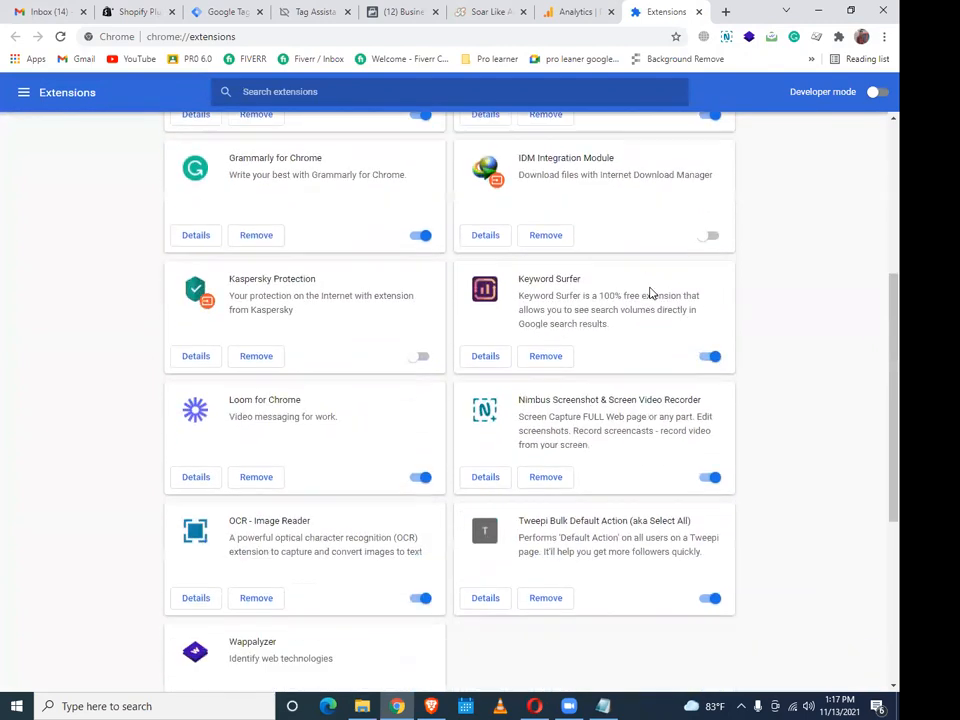
scroll(649, 292, up, 2)
scroll(648, 294, up, 1)
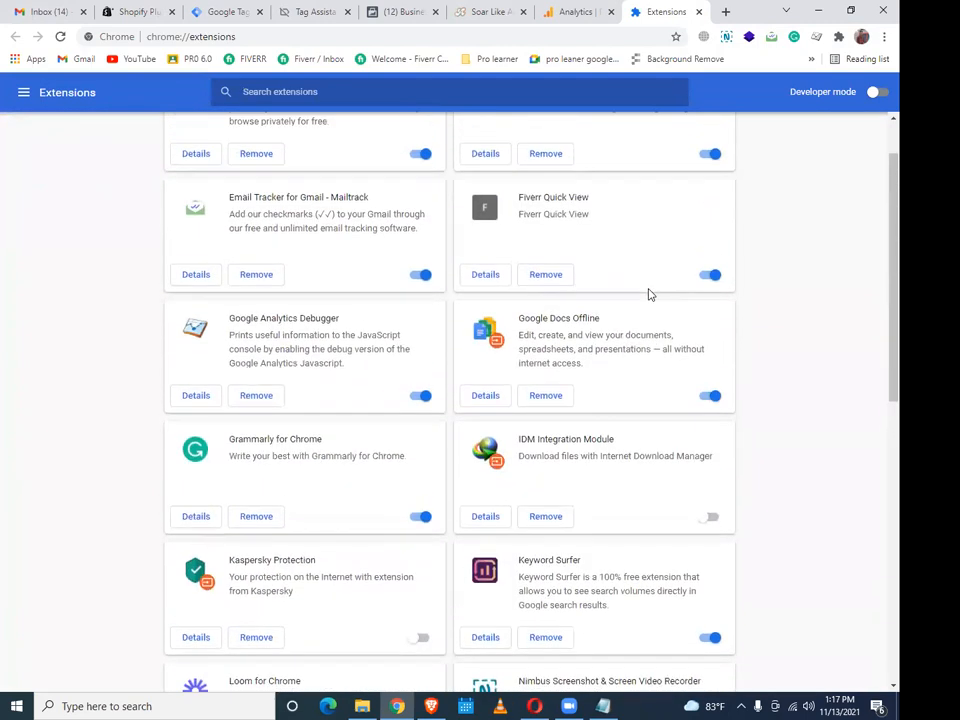
scroll(654, 311, up, 1)
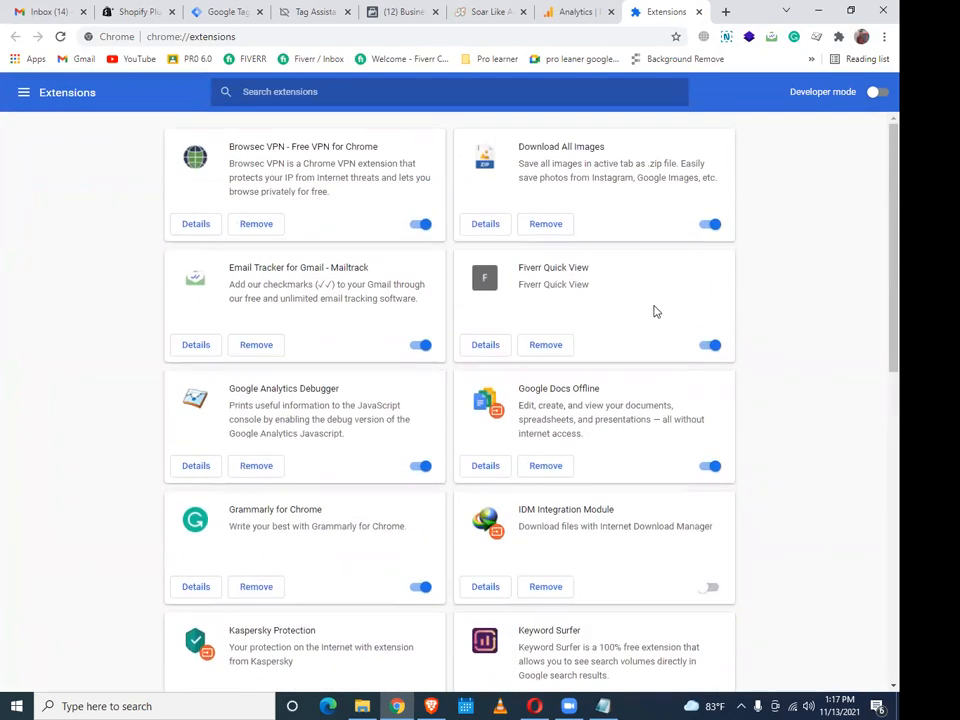
scroll(655, 312, down, 2)
scroll(655, 312, down, 3)
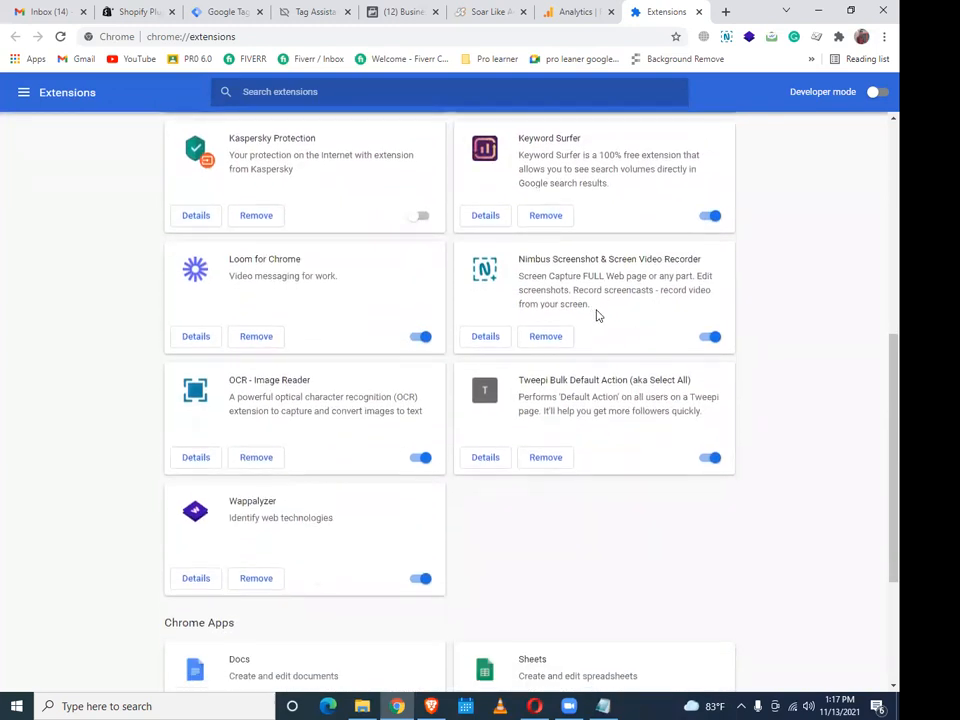
click(311, 11)
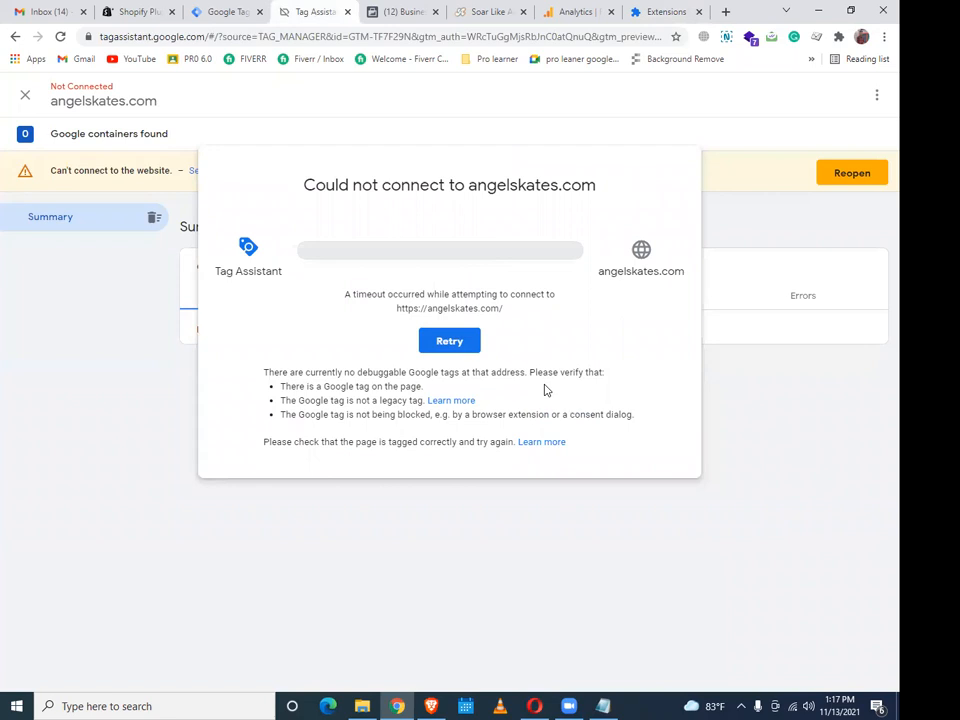
Reconnect Tag Assistant to angelskates.com and continue to the summary listing six containers
click(461, 339)
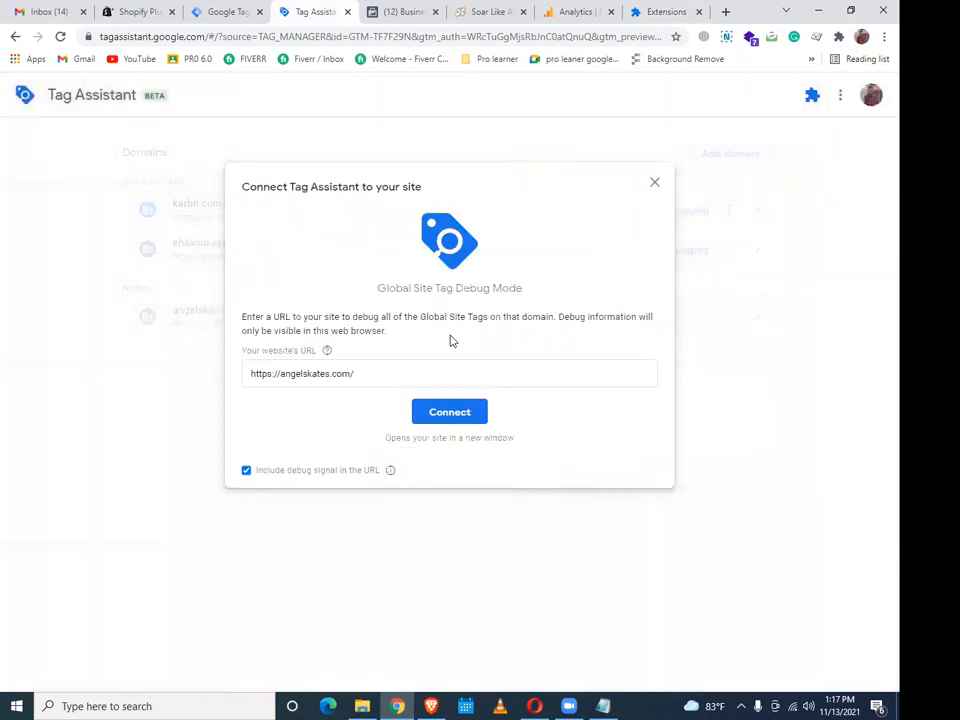
click(451, 411)
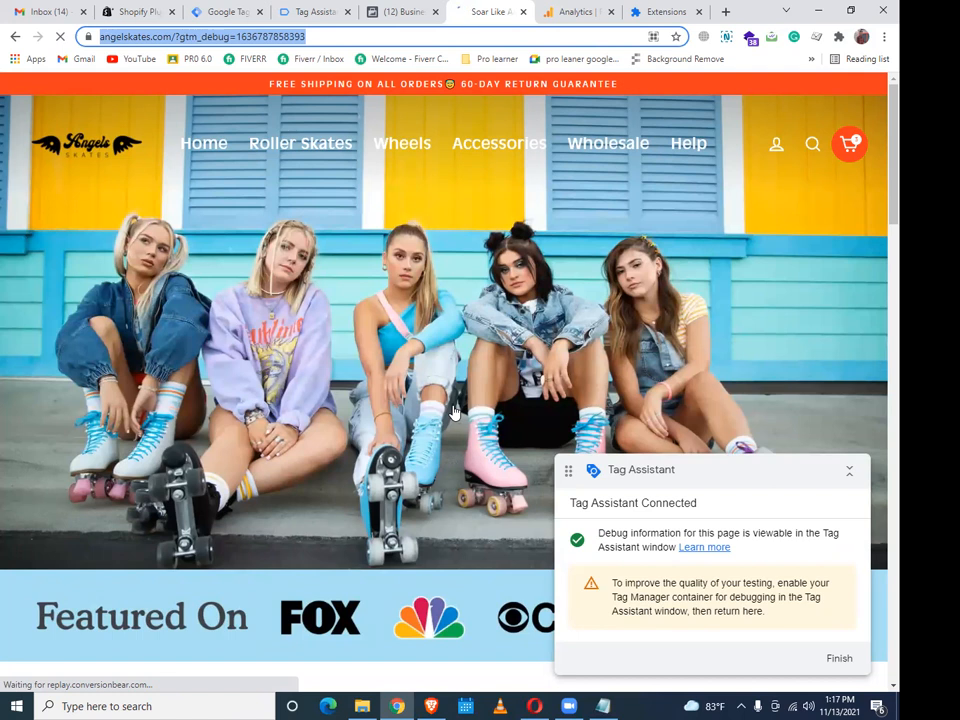
click(334, 10)
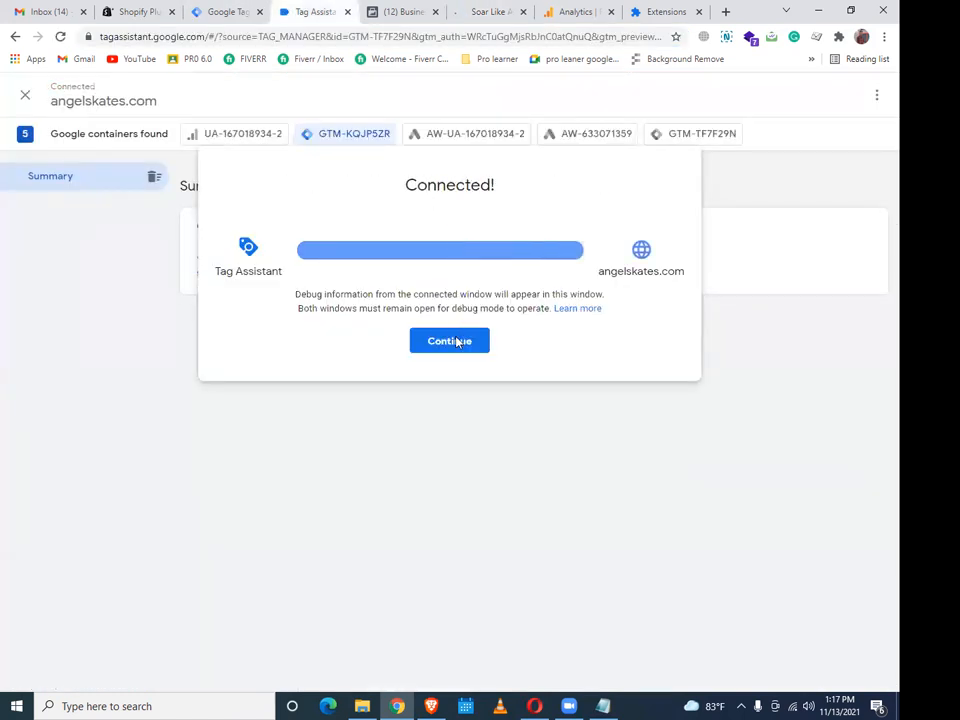
click(455, 342)
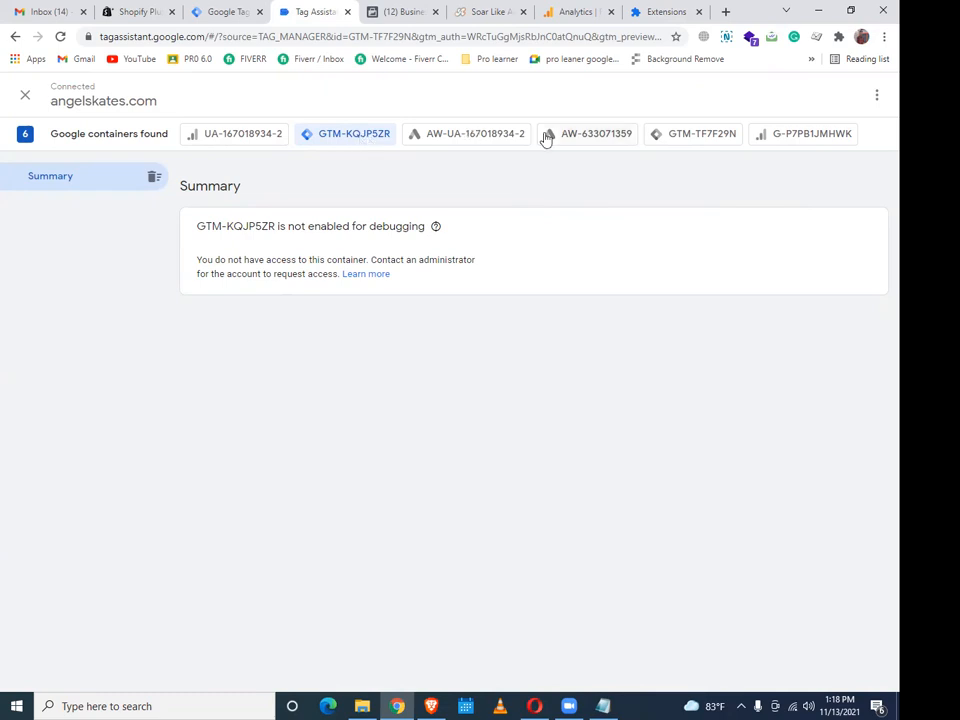
click(674, 139)
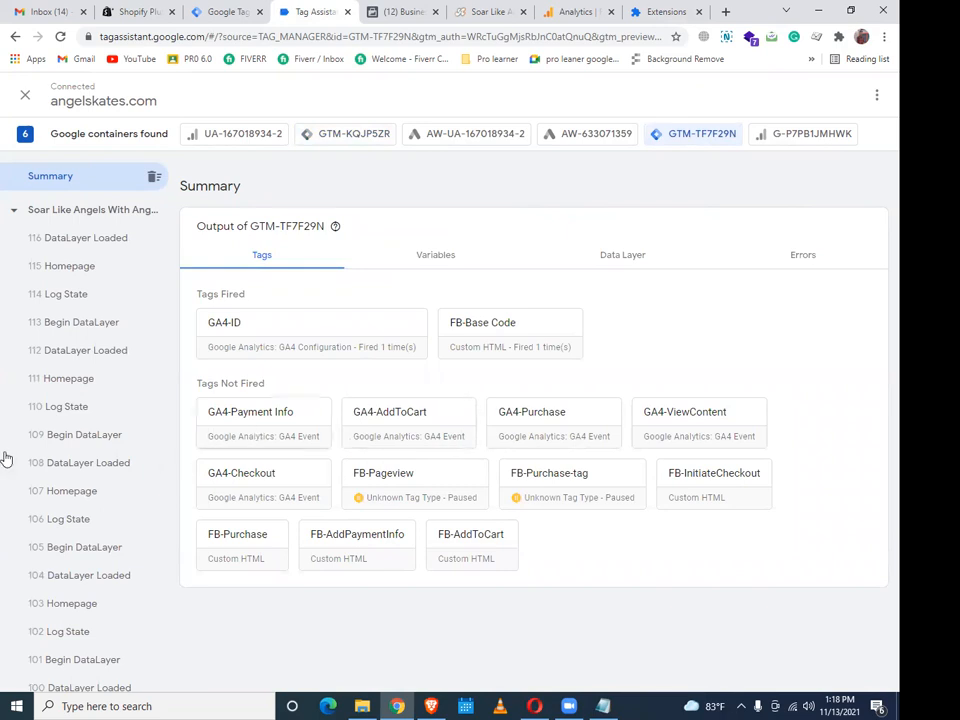
Scroll GTM-TF7F29N's event list, confirming only GA4-ID and FB-Base Code fired
scroll(83, 349, down, 1)
scroll(83, 349, down, 20)
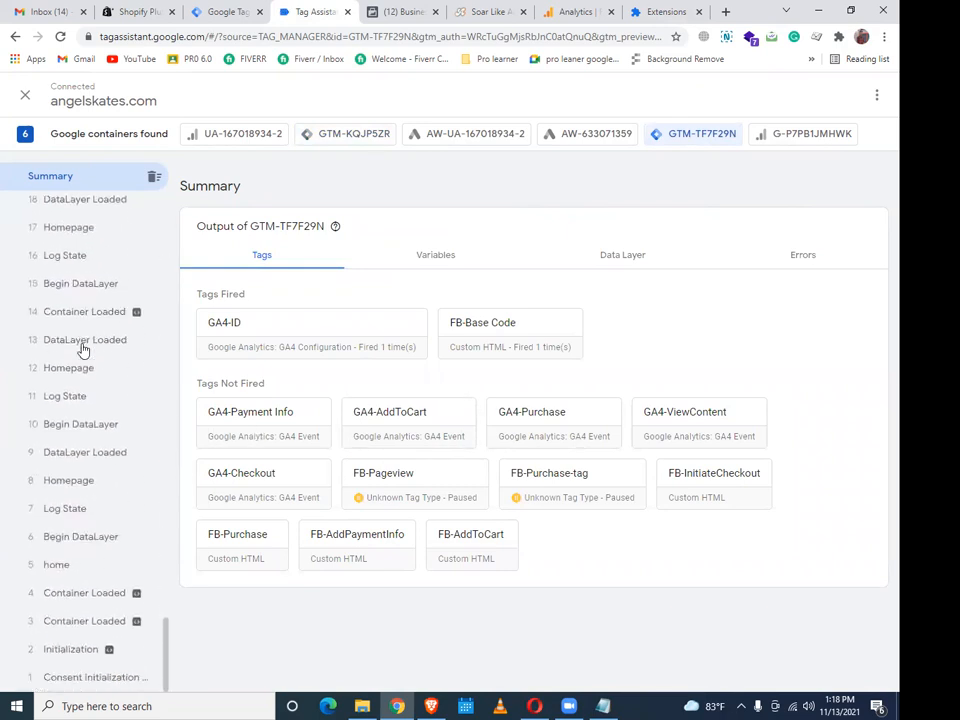
scroll(83, 349, up, 11)
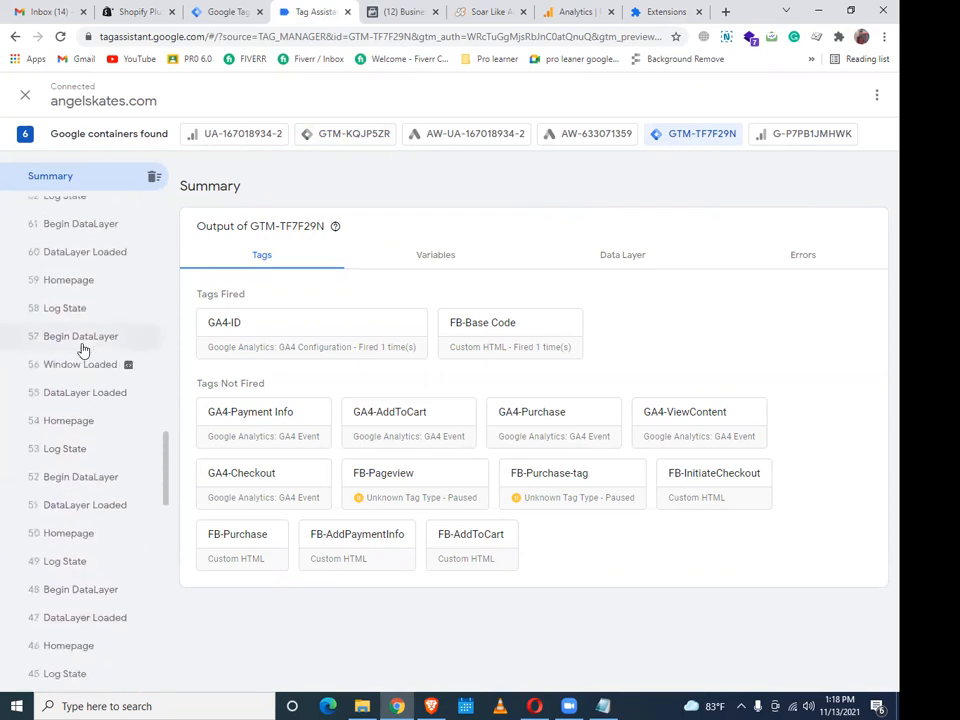
scroll(83, 349, up, 15)
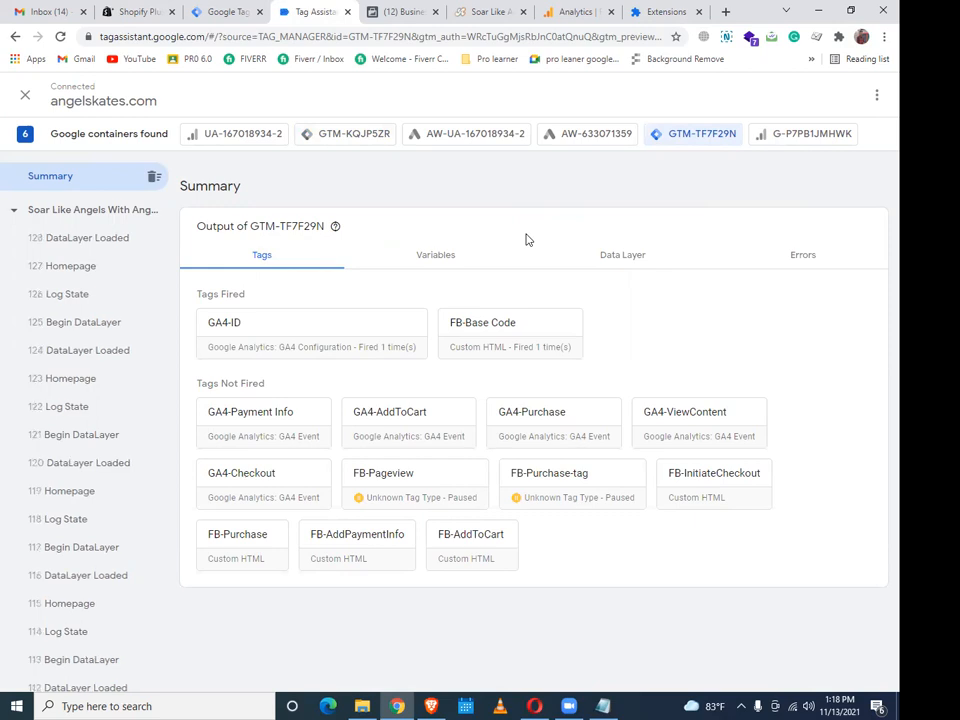
click(474, 11)
Open the Cloud White Roller Skates product from the homepage's Featured Collection carousel
scroll(540, 463, down, 7)
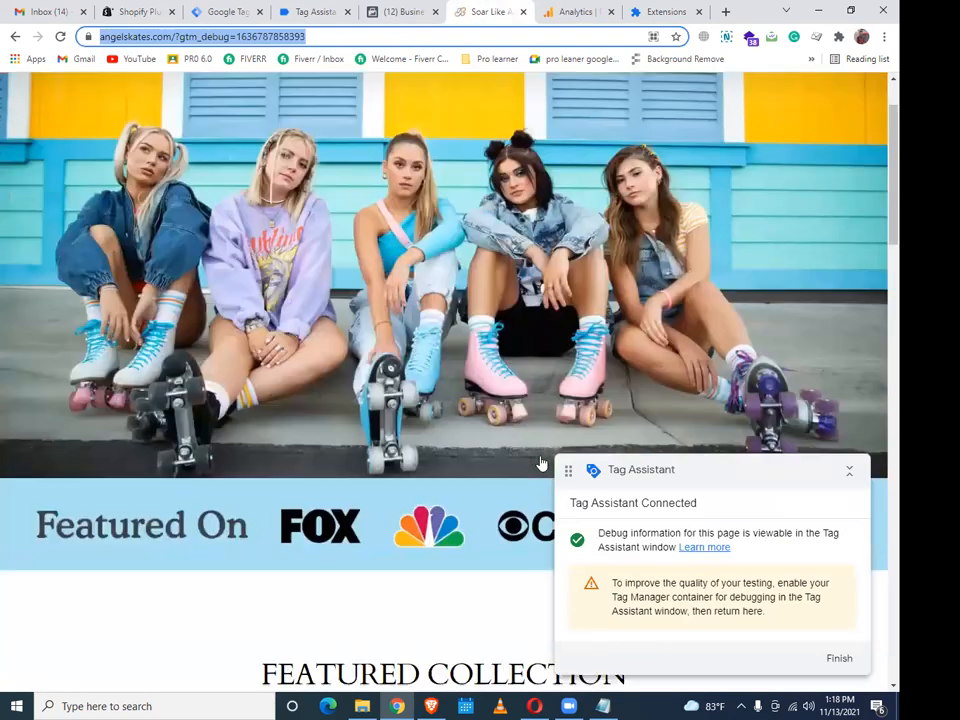
scroll(540, 463, down, 1)
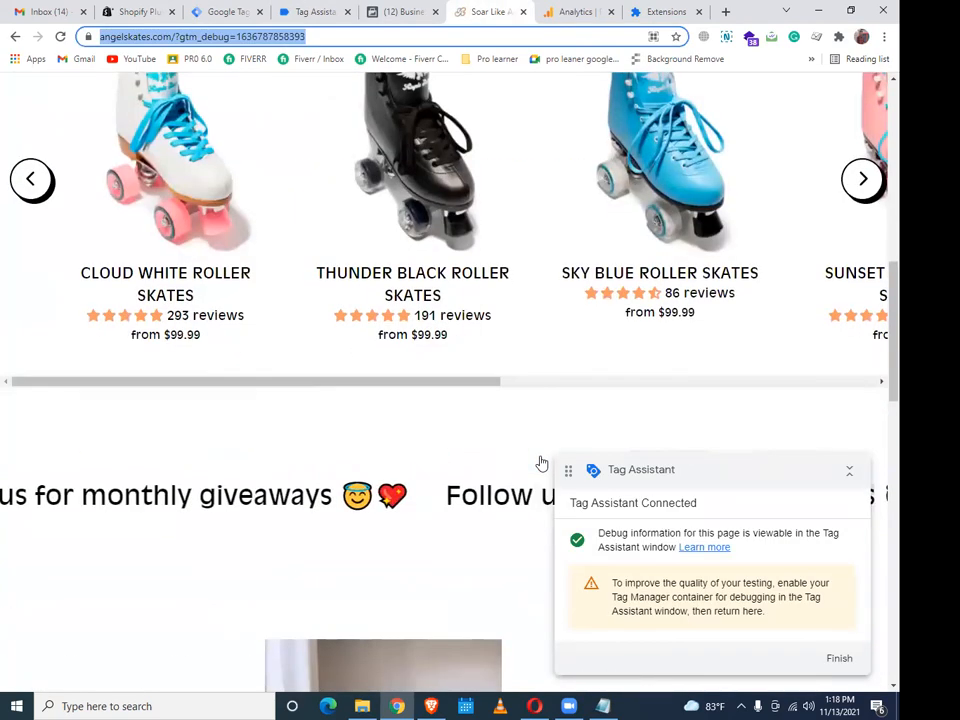
scroll(540, 463, down, 10)
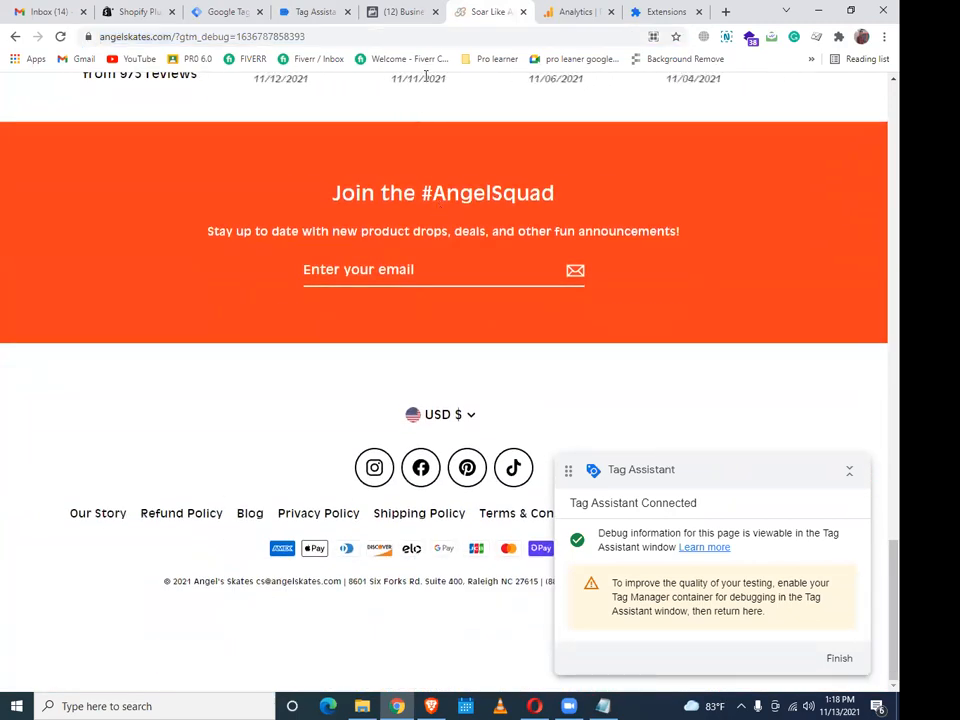
scroll(424, 79, up, 10)
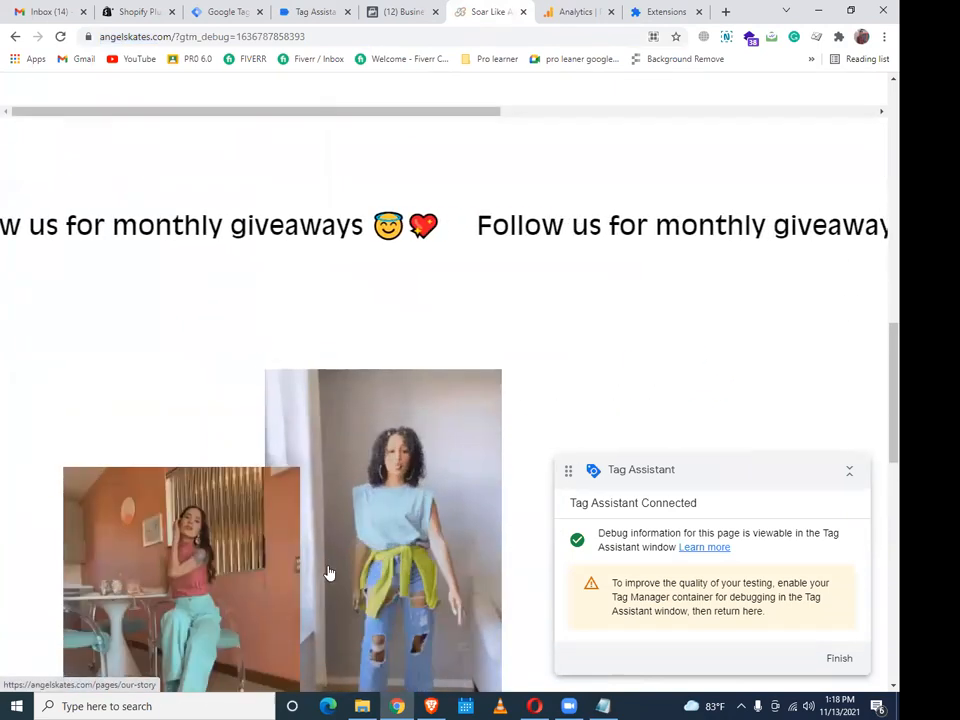
scroll(489, 280, up, 9)
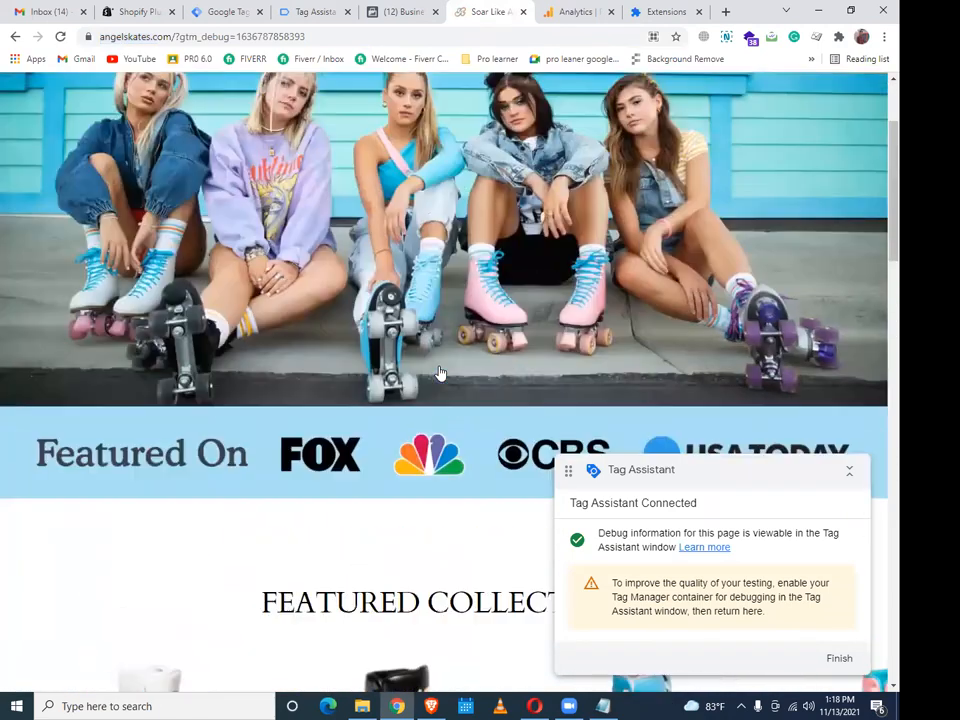
scroll(427, 540, down, 5)
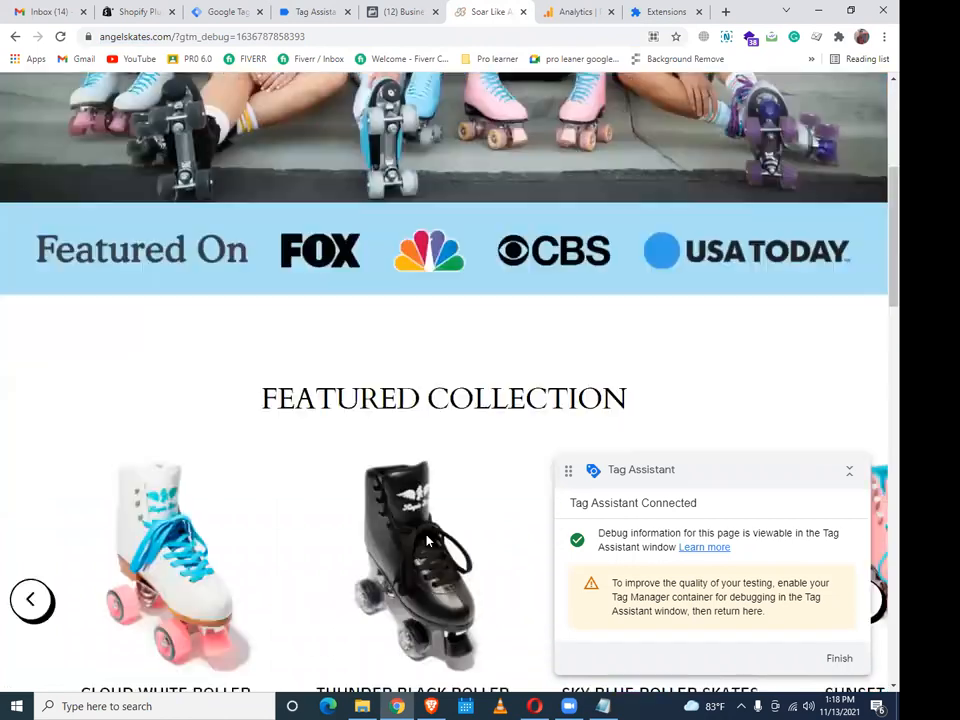
scroll(427, 540, down, 4)
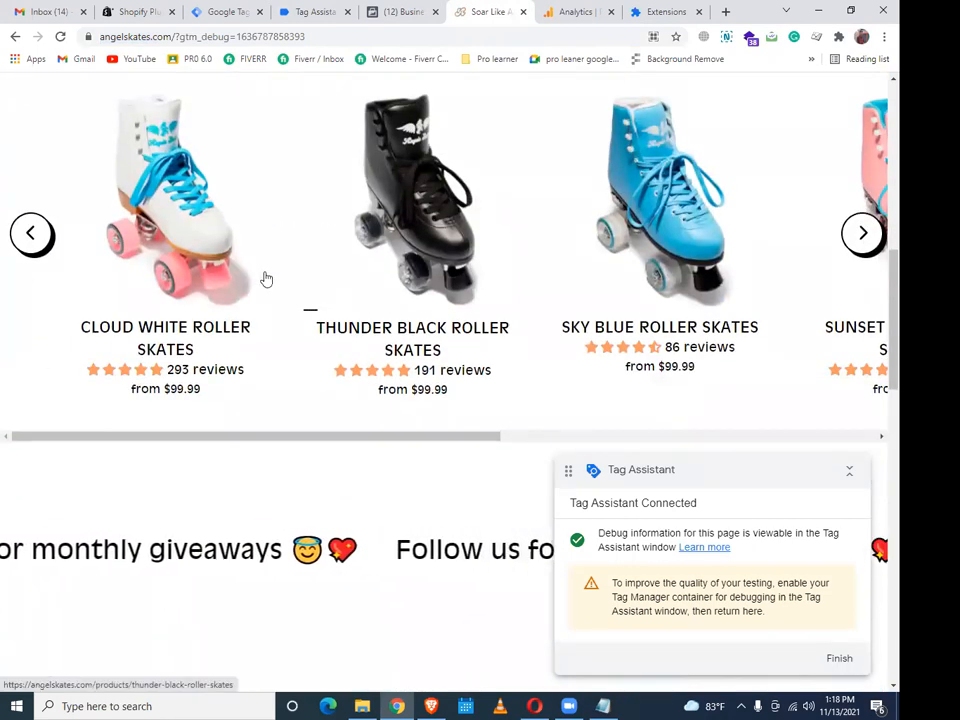
click(218, 263)
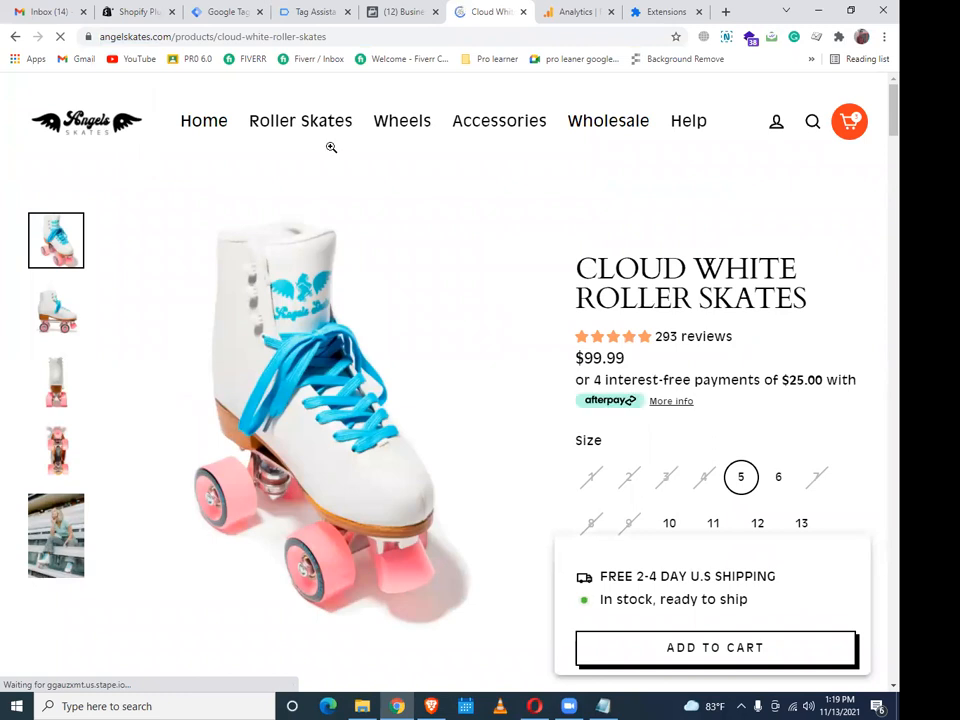
Review the Data Layer values of event 362 Product in Tag Assistant
click(328, 8)
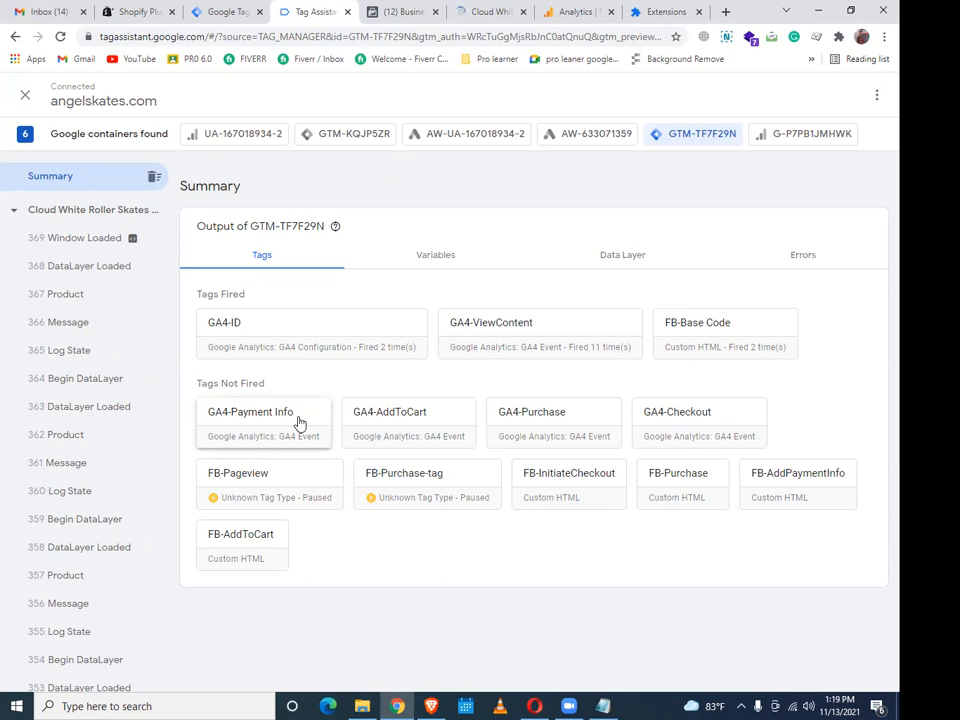
click(65, 440)
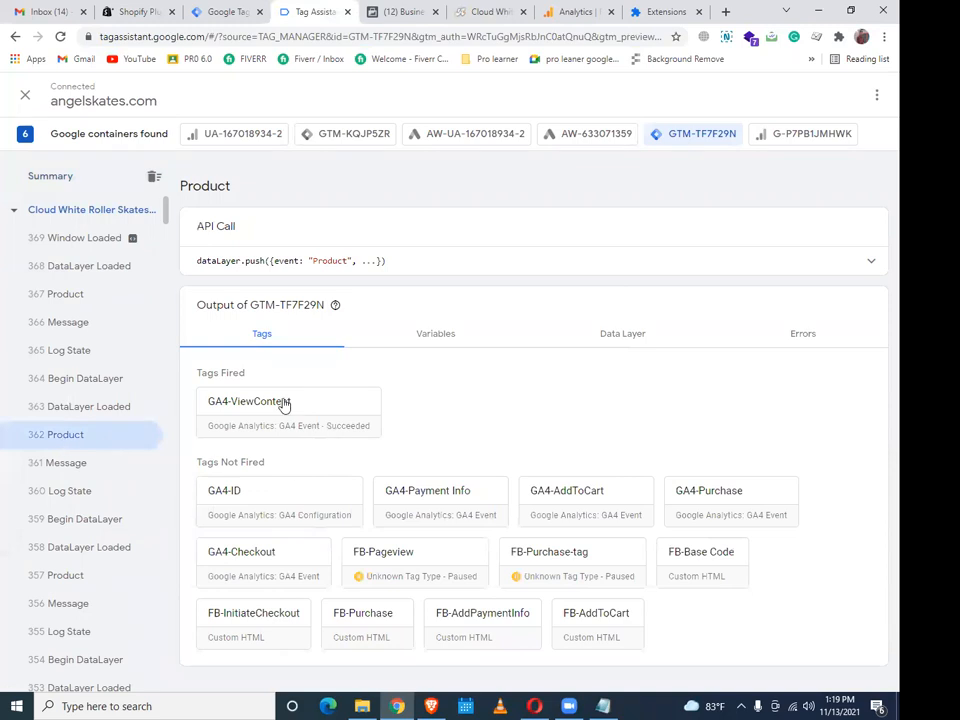
click(619, 337)
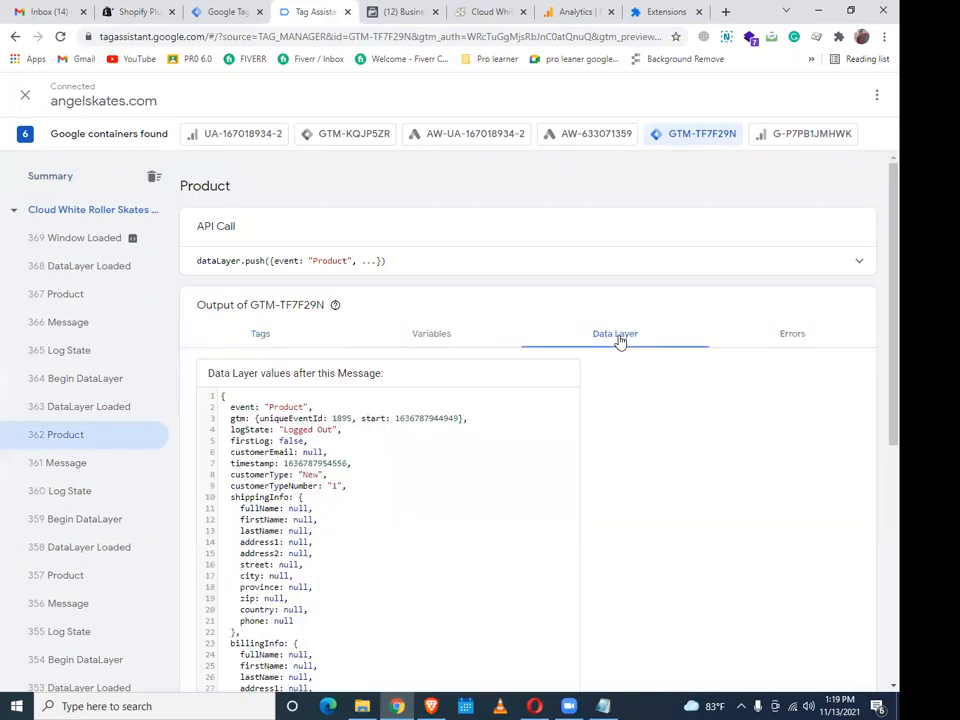
scroll(619, 341, down, 5)
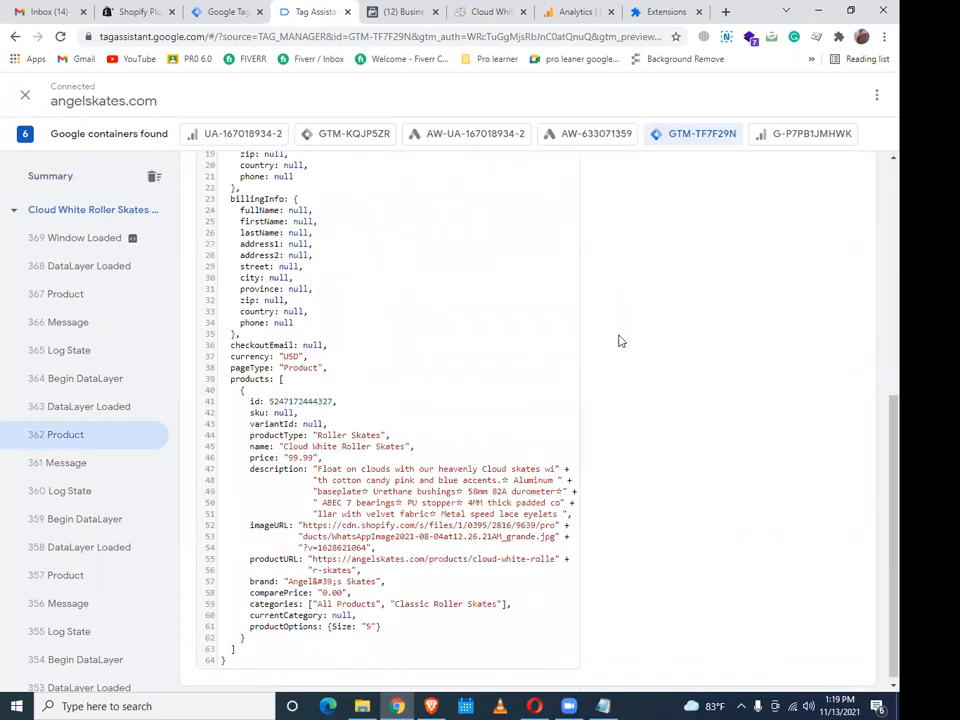
scroll(619, 341, up, 5)
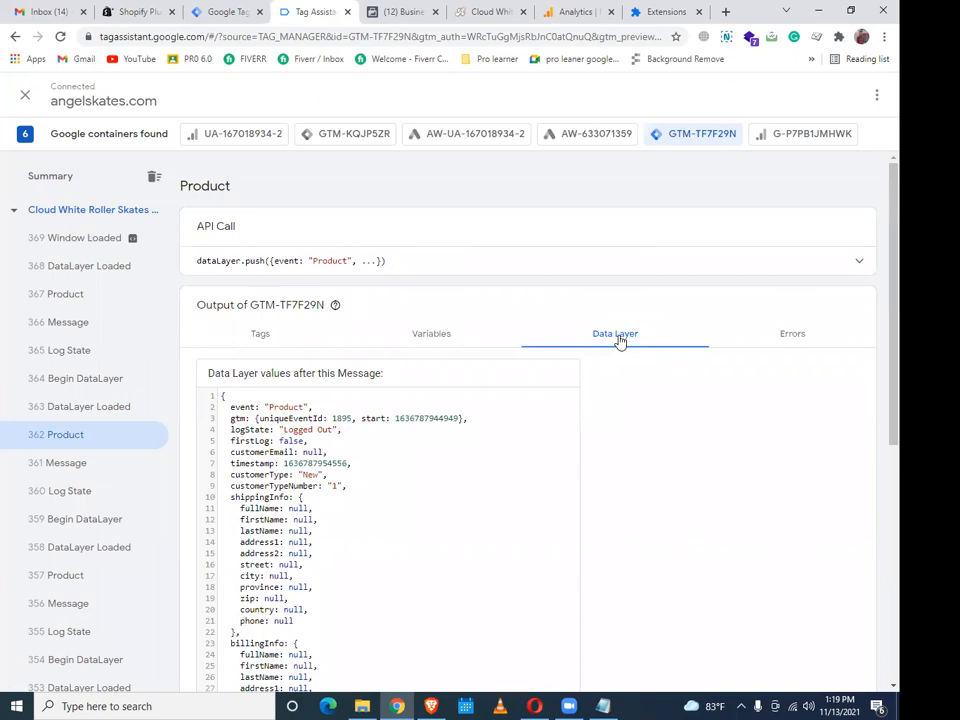
click(125, 6)
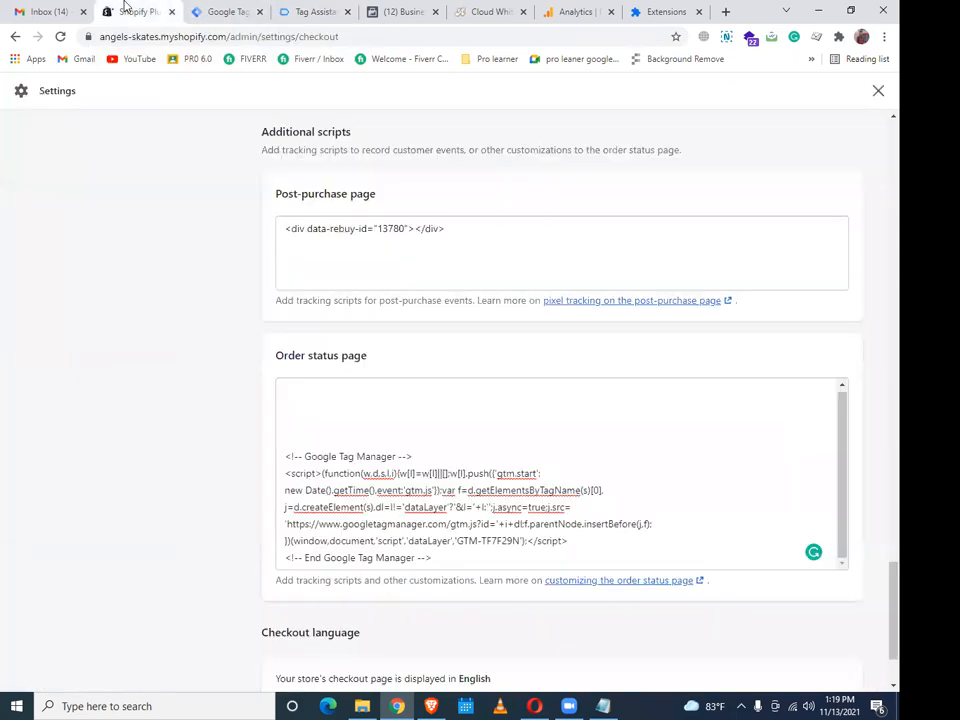
Go to the Additional scripts Order status page box holding the GTM snippet
scroll(332, 208, up, 10)
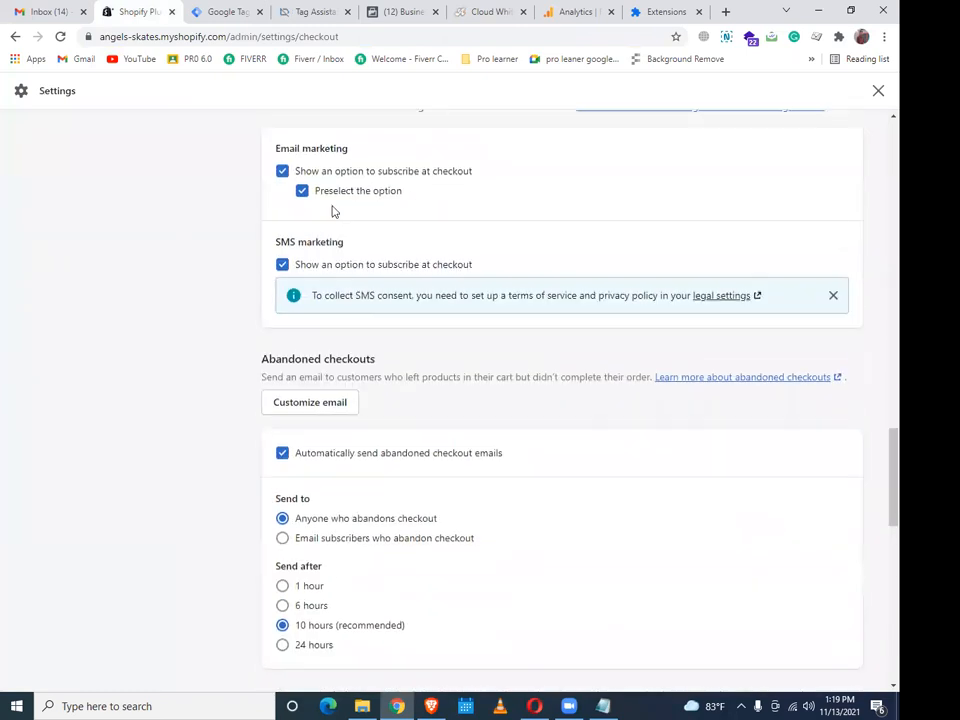
scroll(446, 385, down, 5)
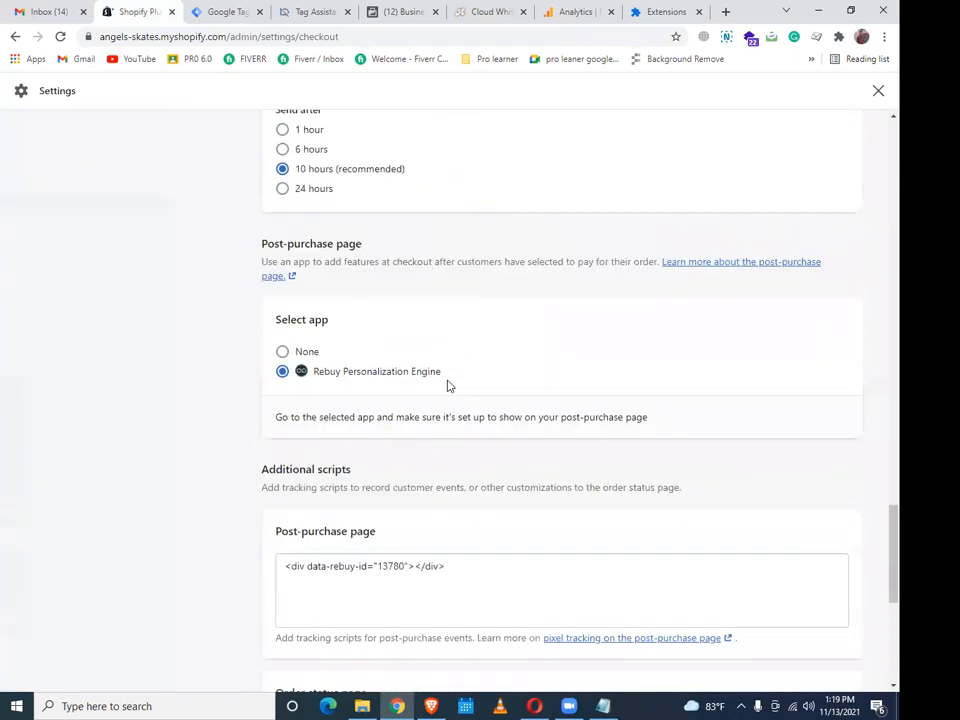
scroll(447, 385, down, 1)
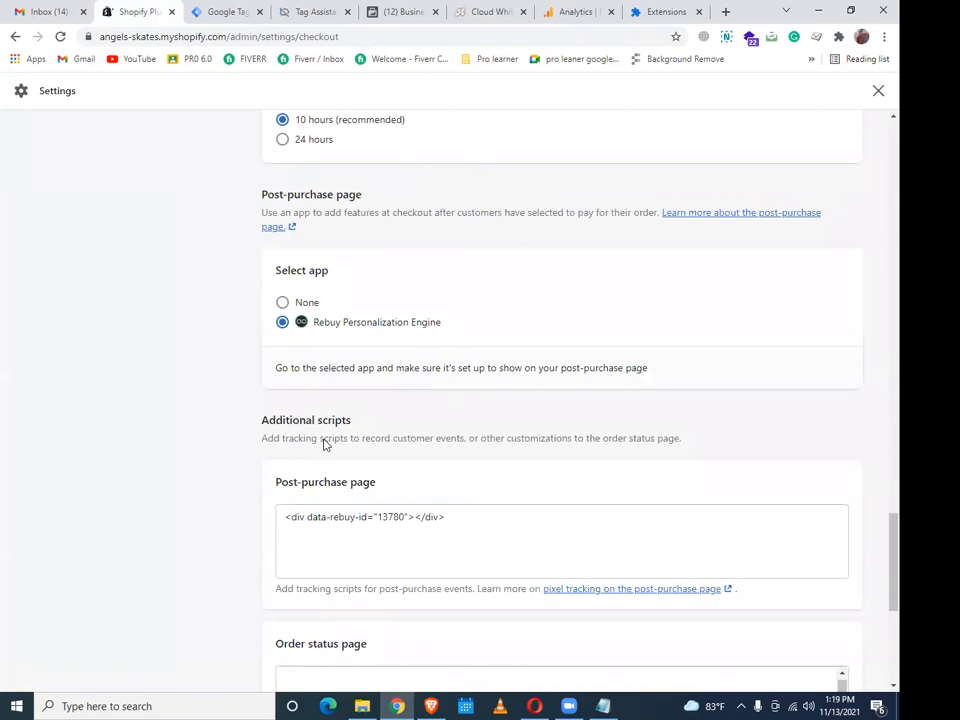
scroll(323, 444, down, 4)
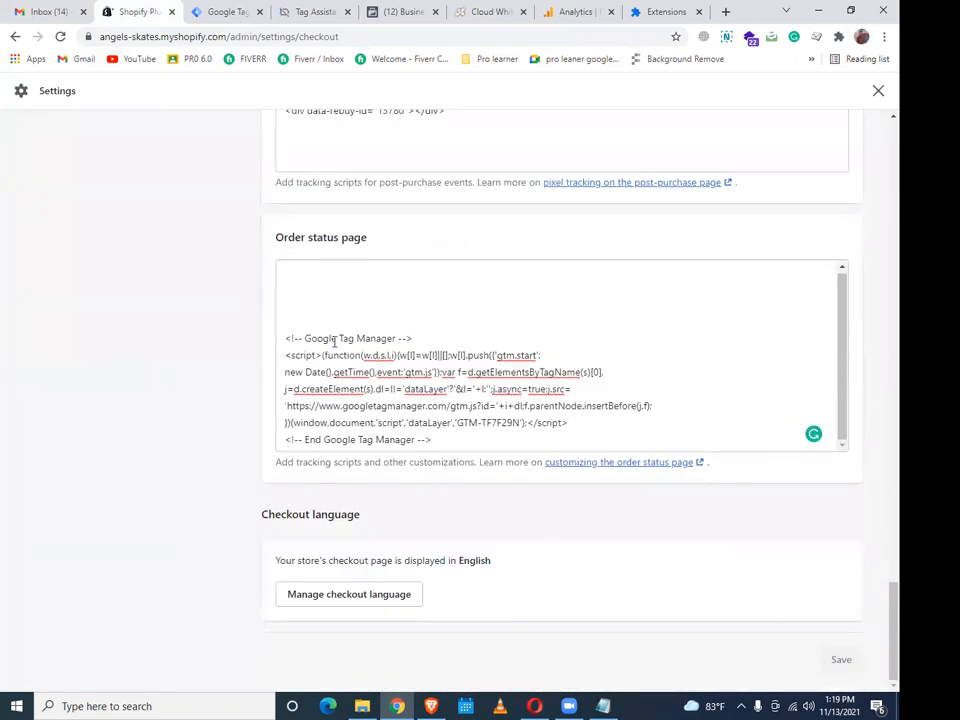
click(317, 294)
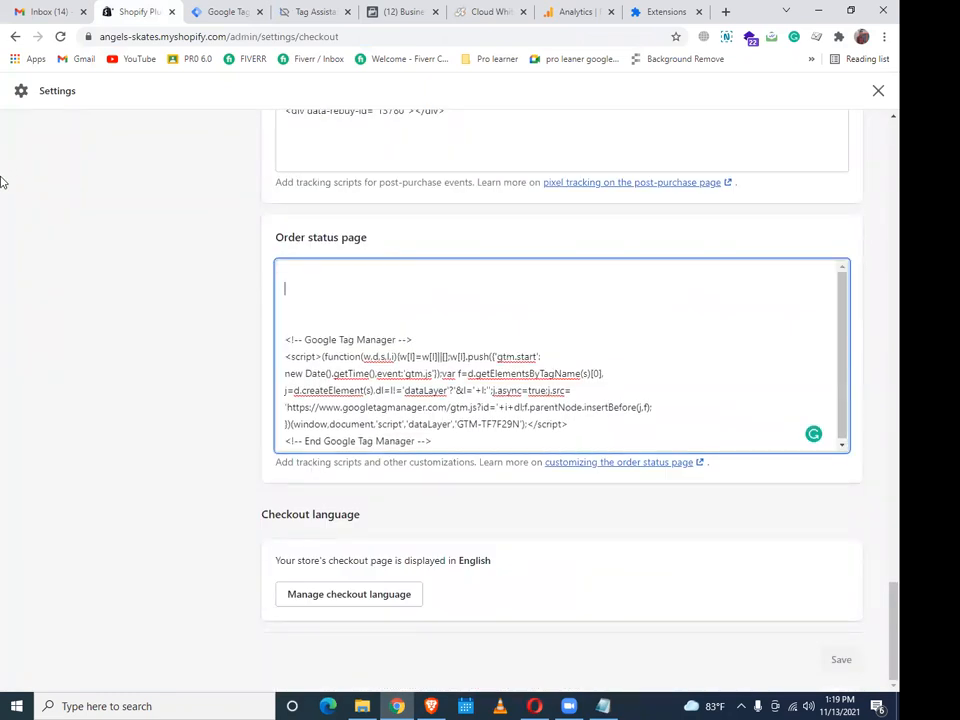
click(431, 706)
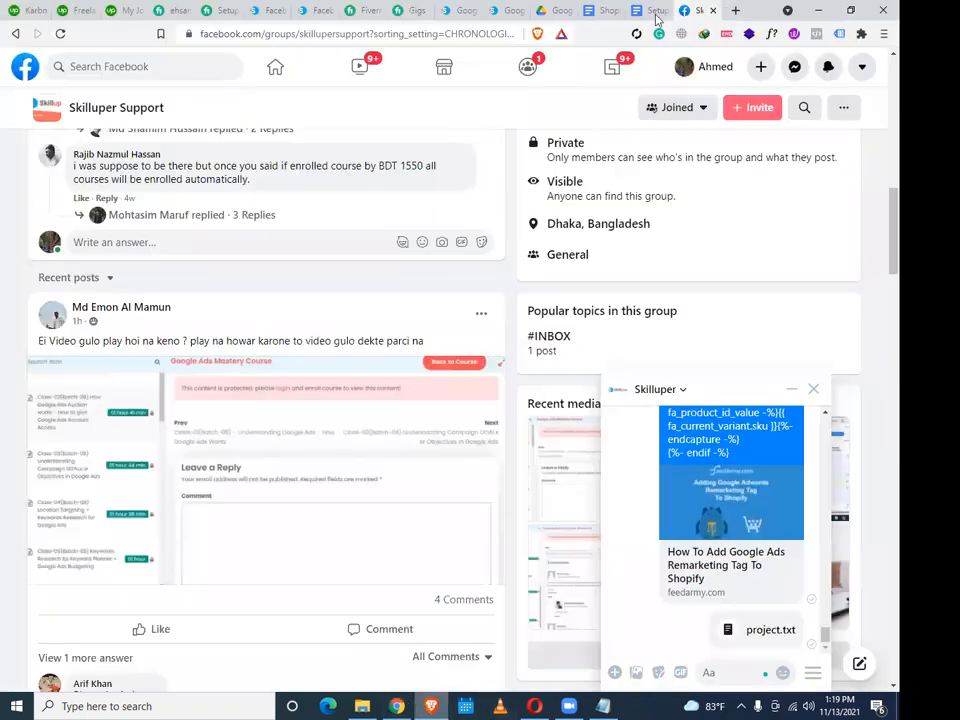
Open the dataLayer-allPages Google Doc from Drive and select its entire script
click(652, 10)
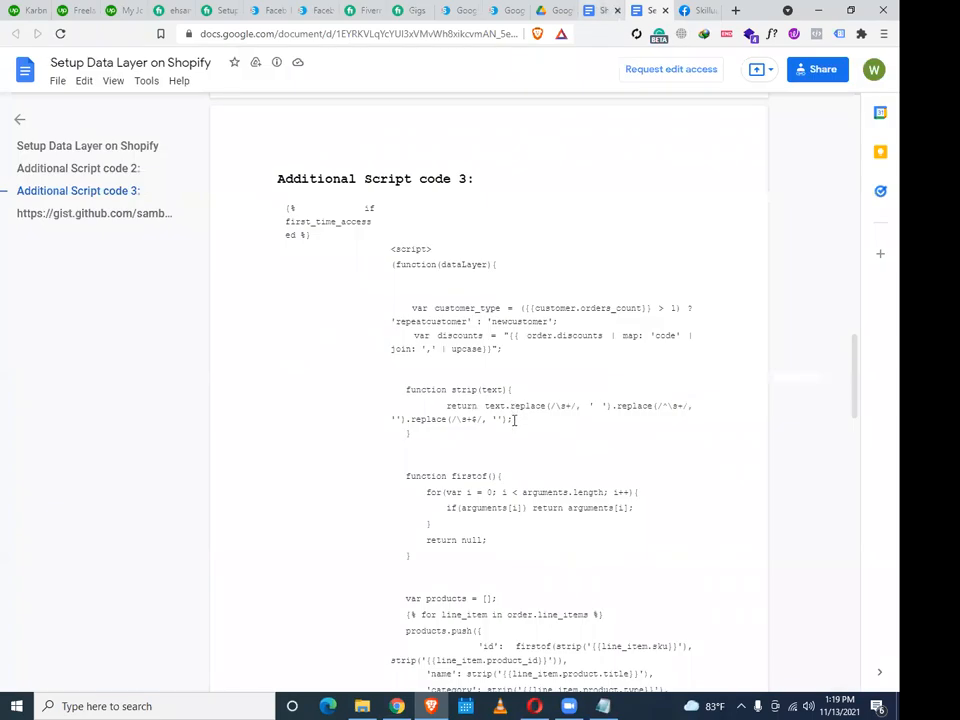
click(603, 11)
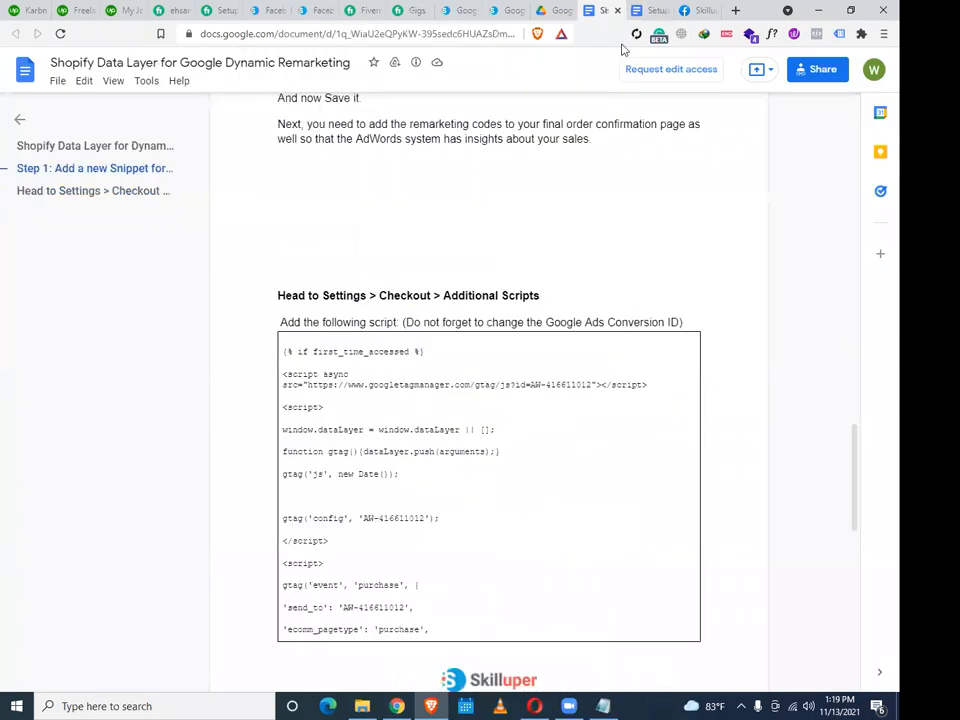
scroll(518, 213, up, 3)
scroll(518, 213, up, 3)
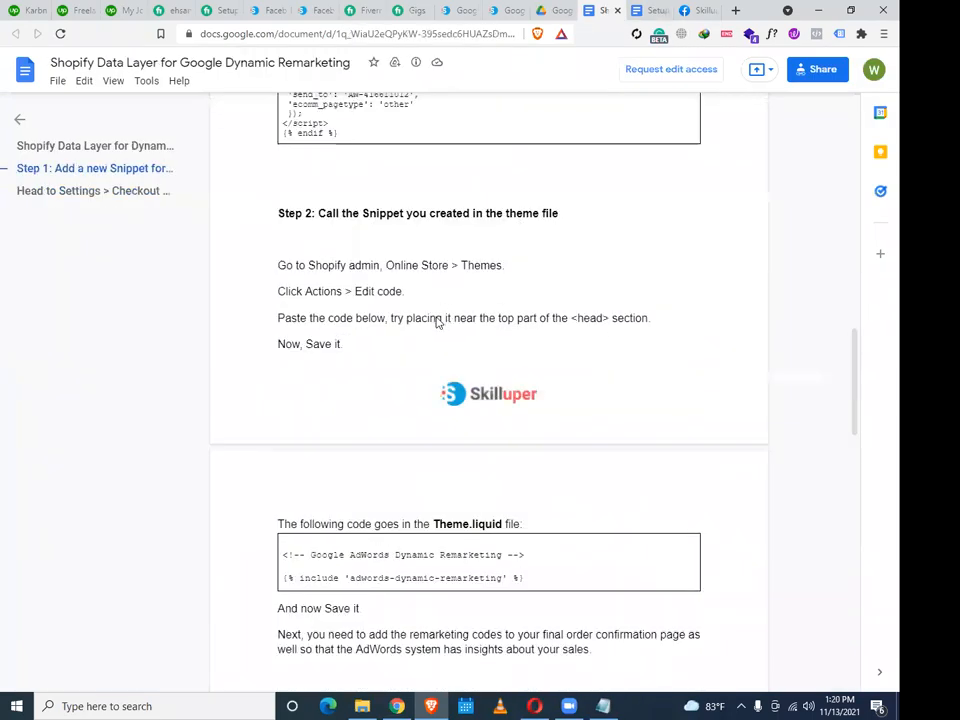
scroll(437, 322, up, 8)
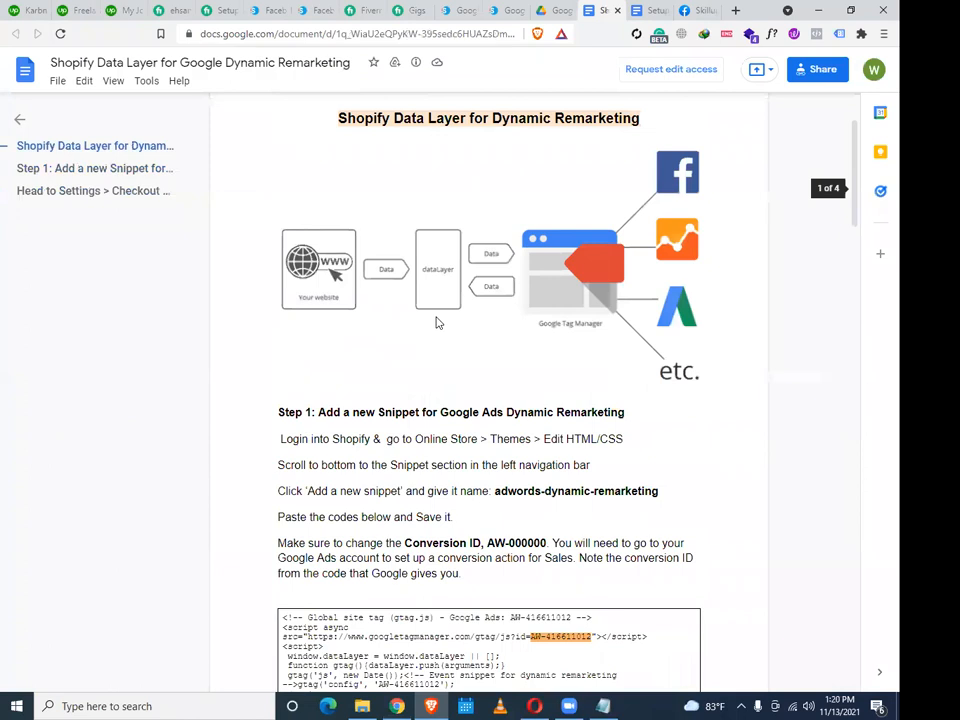
key(ctrl+shift+Tab)
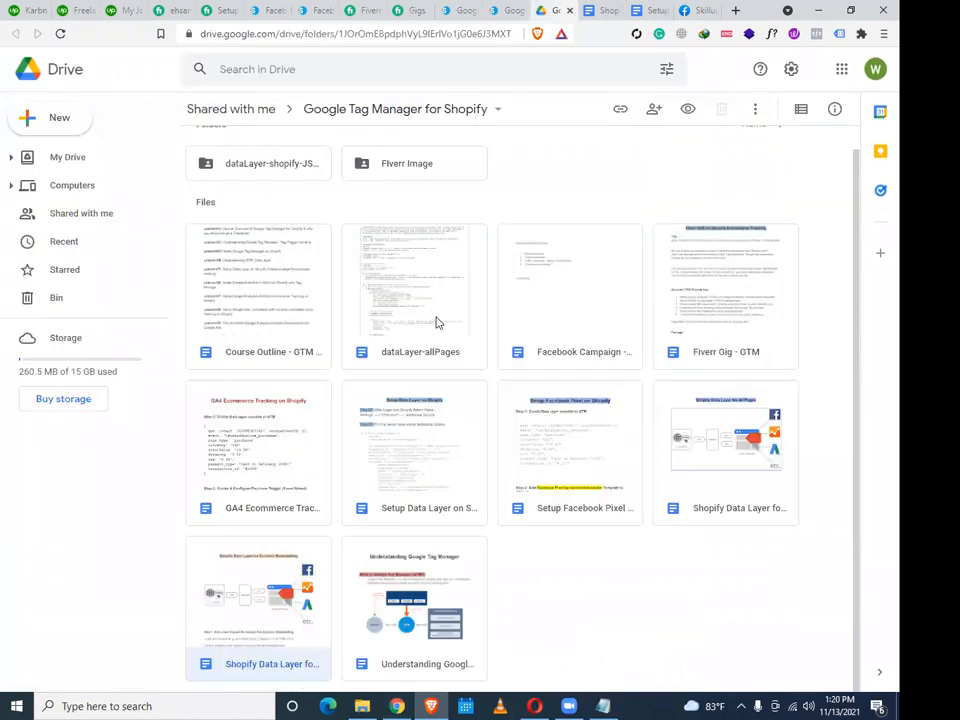
double_click(437, 322)
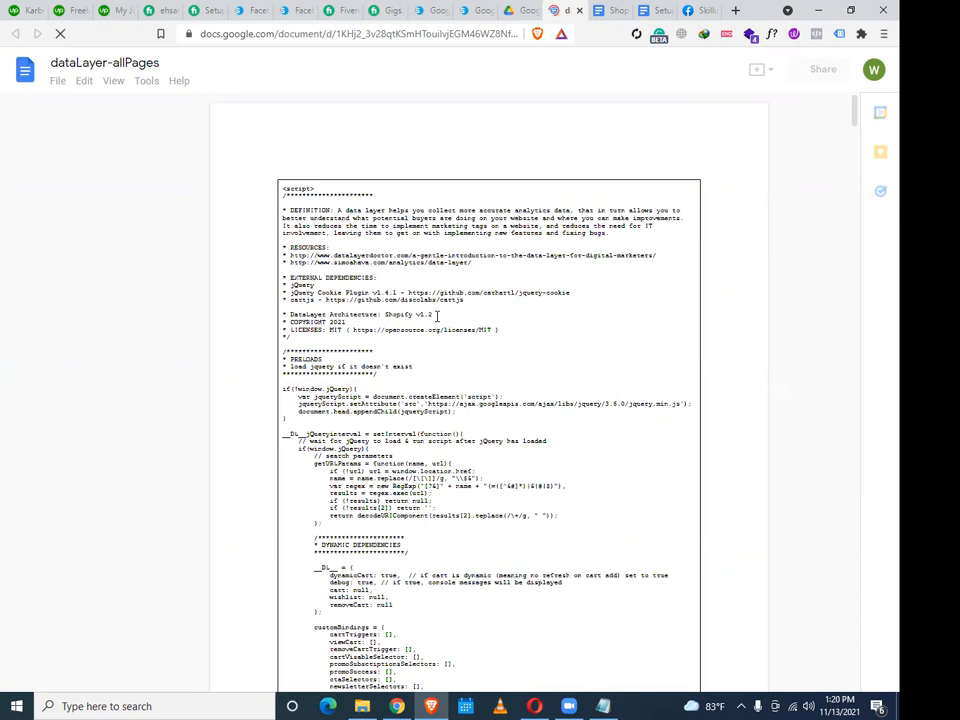
key(ctrl+a)
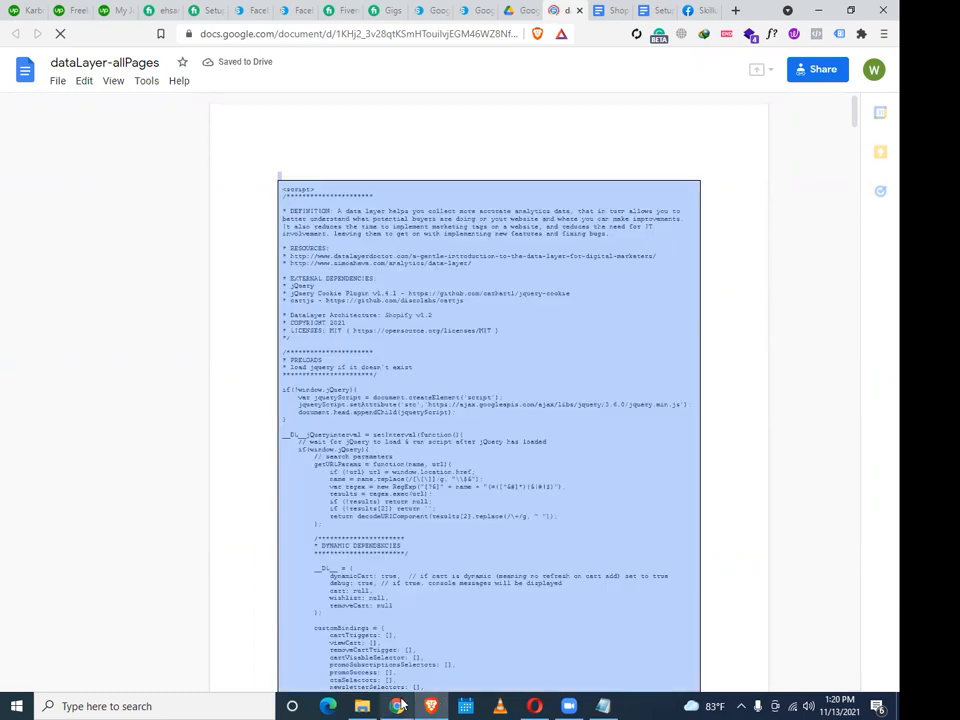
click(397, 706)
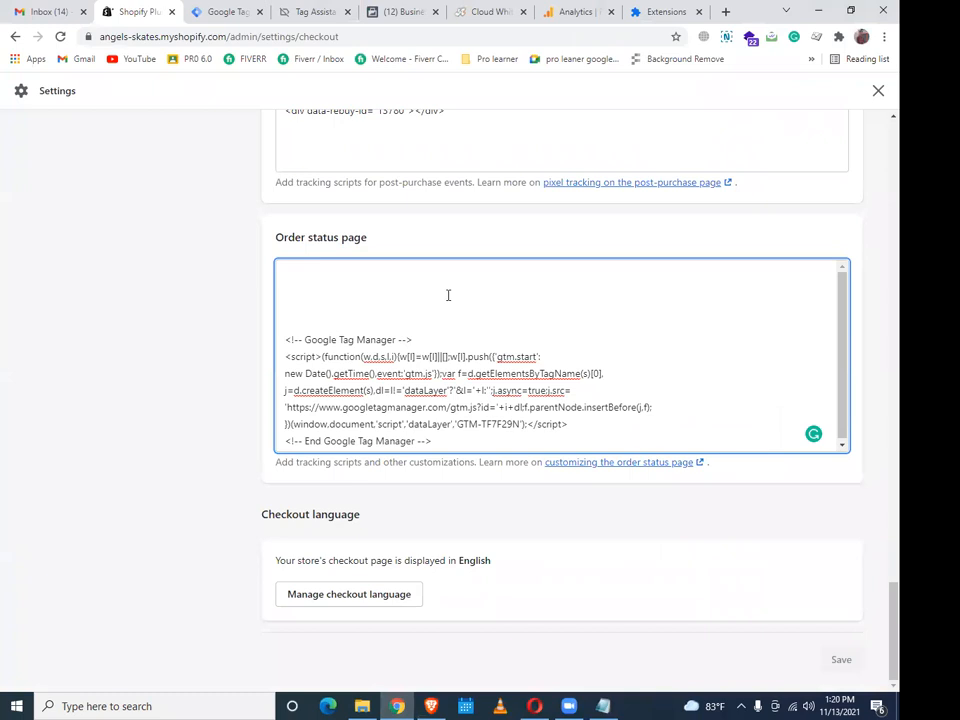
Paste the dataLayer script into the Order status page box and save checkout settings
key(ctrl+v)
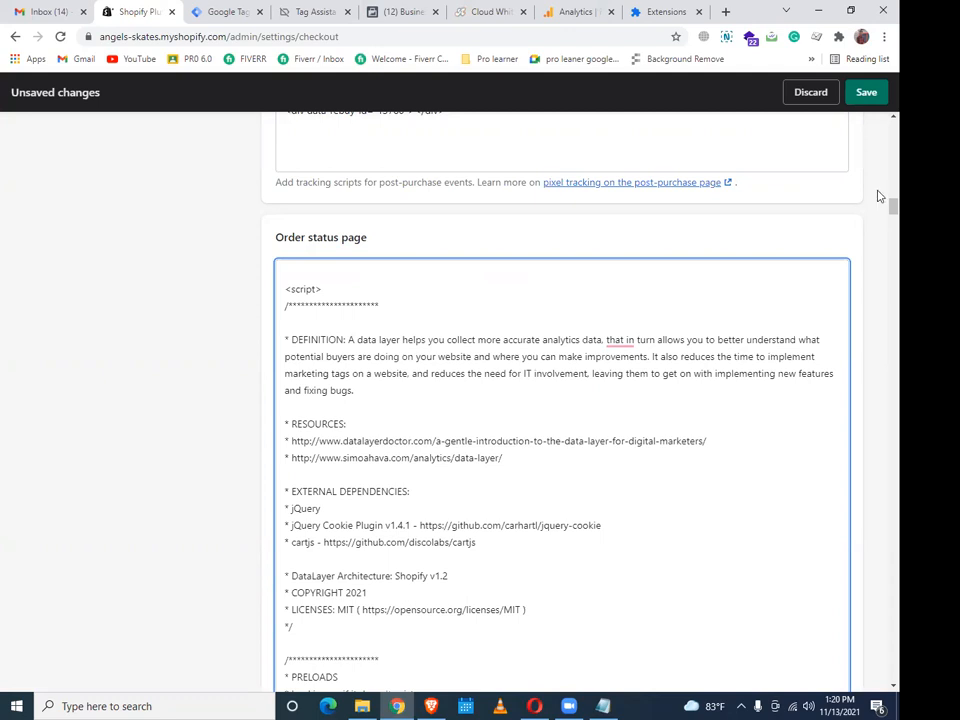
click(868, 94)
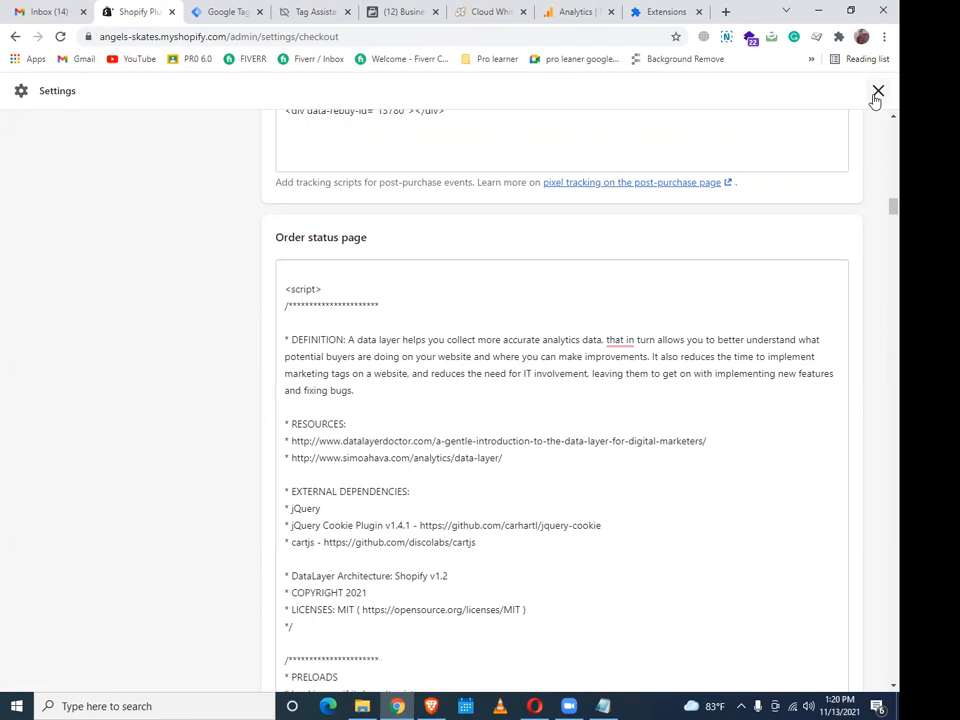
click(16, 40)
click(16, 40)
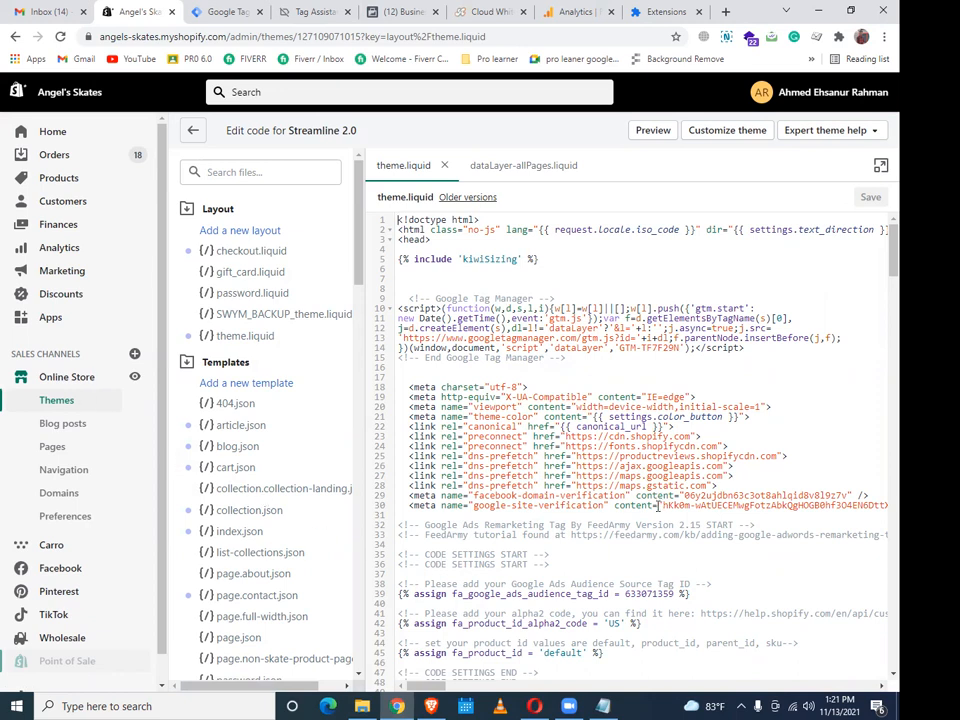
Scroll through theme.liquid to find the FeedArmy block and customer dataLayer script
scroll(657, 505, down, 5)
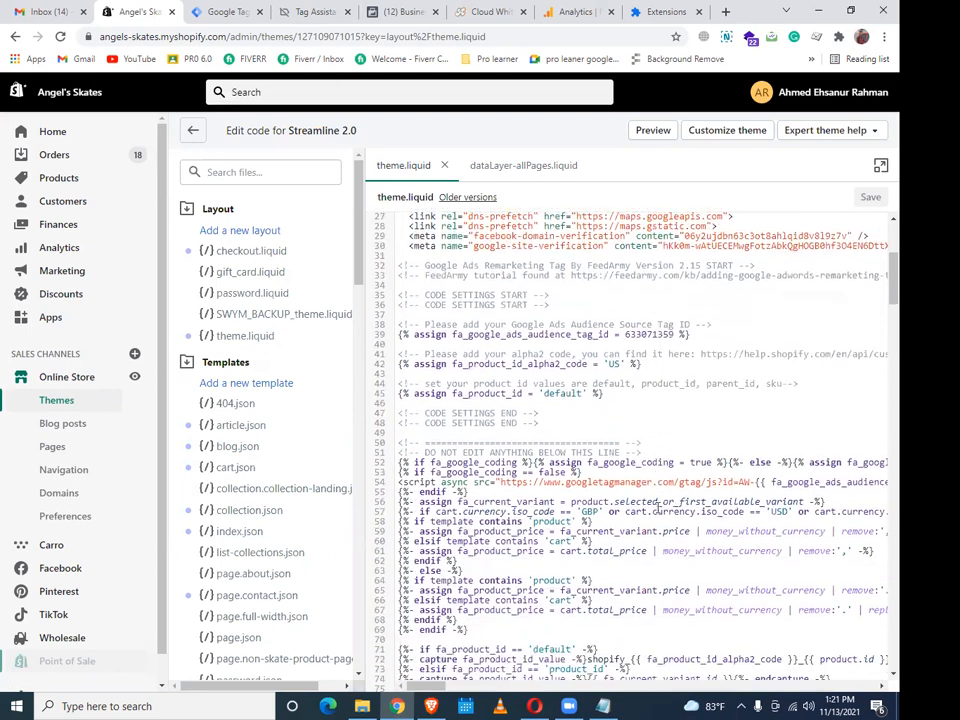
scroll(657, 505, down, 4)
scroll(657, 510, down, 6)
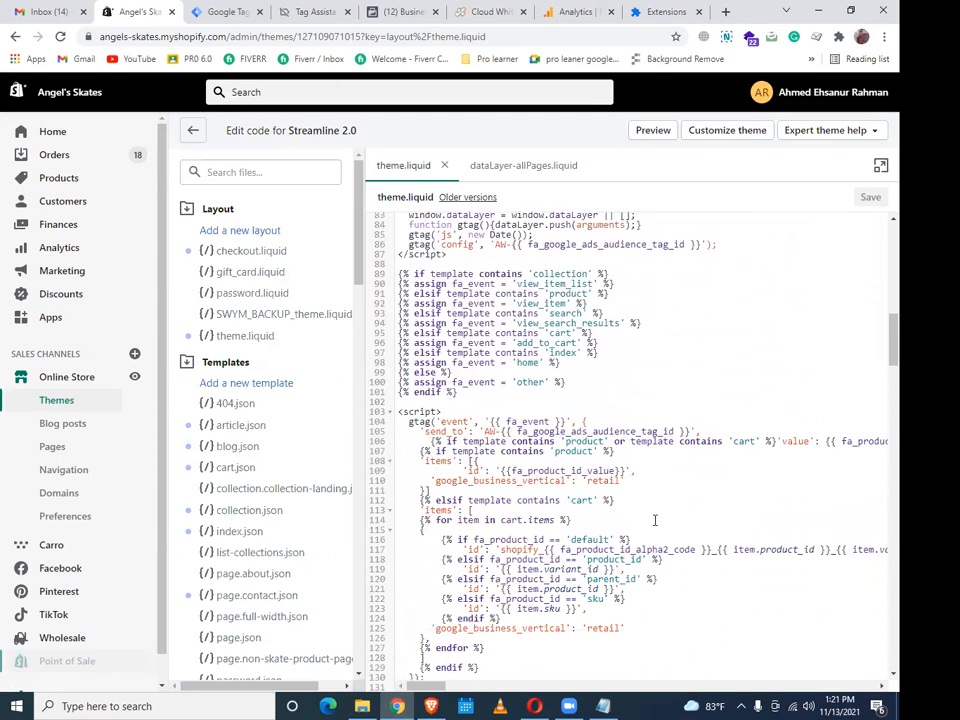
scroll(655, 520, down, 10)
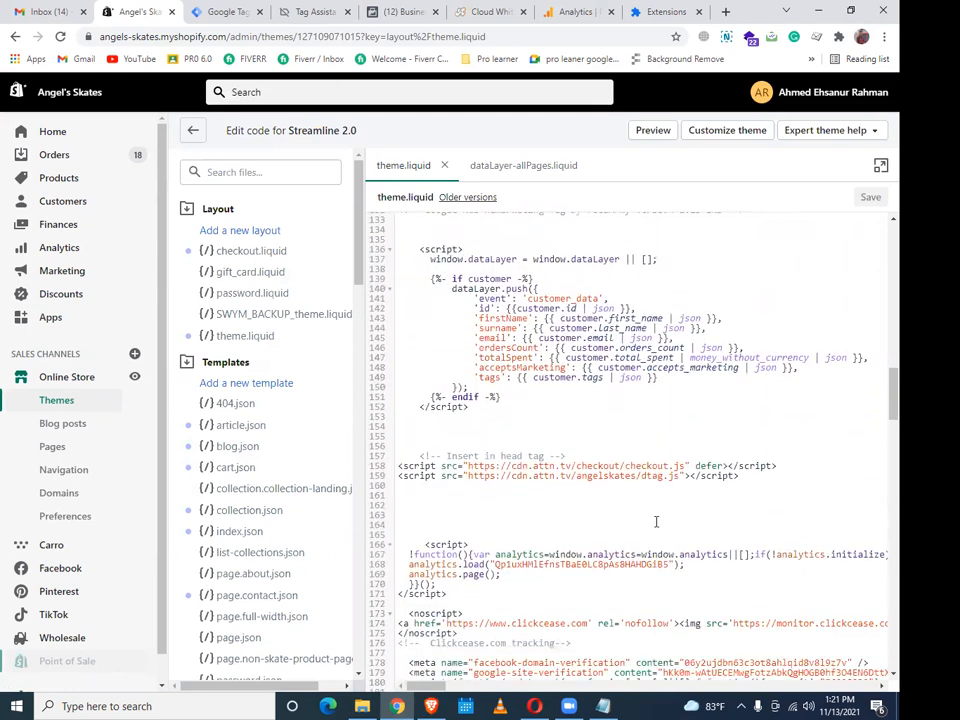
scroll(656, 521, down, 7)
scroll(656, 521, up, 3)
scroll(656, 521, up, 10)
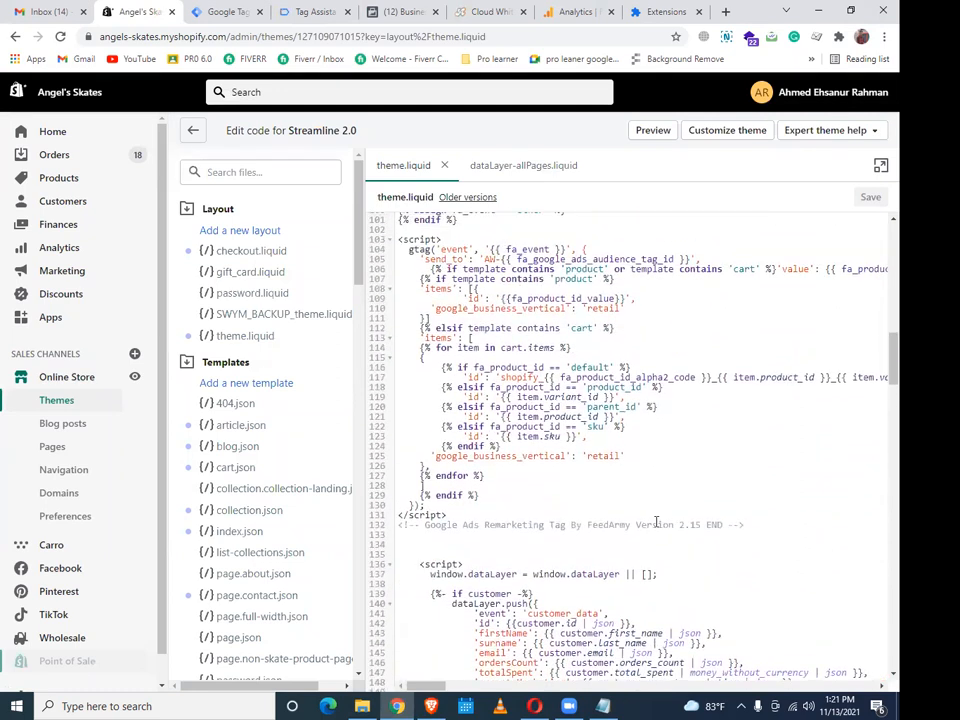
scroll(656, 521, up, 6)
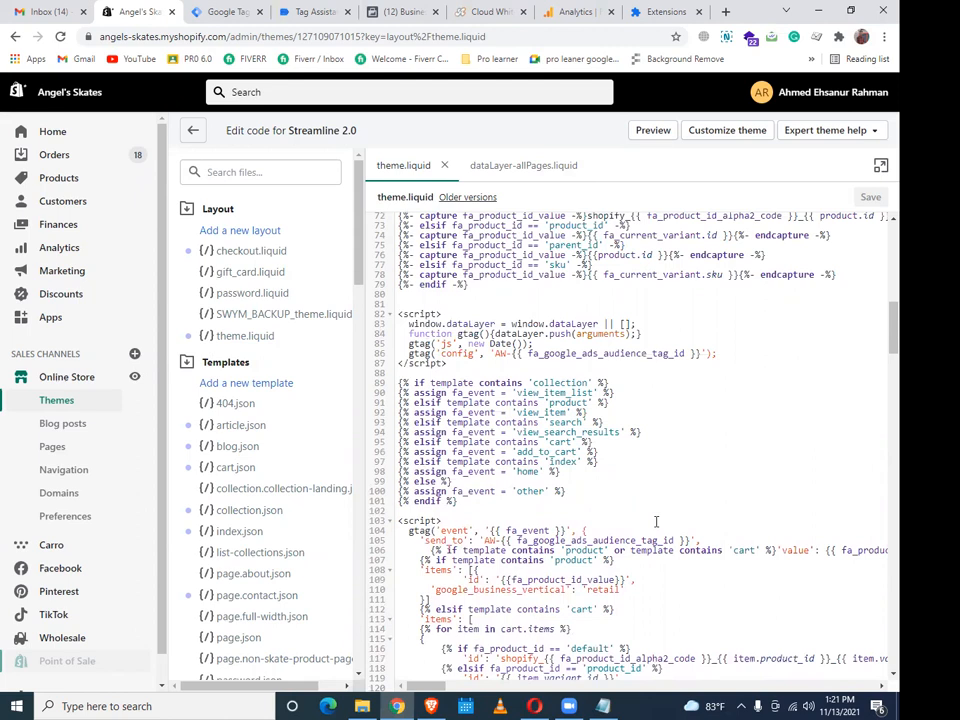
scroll(879, 404, down, 7)
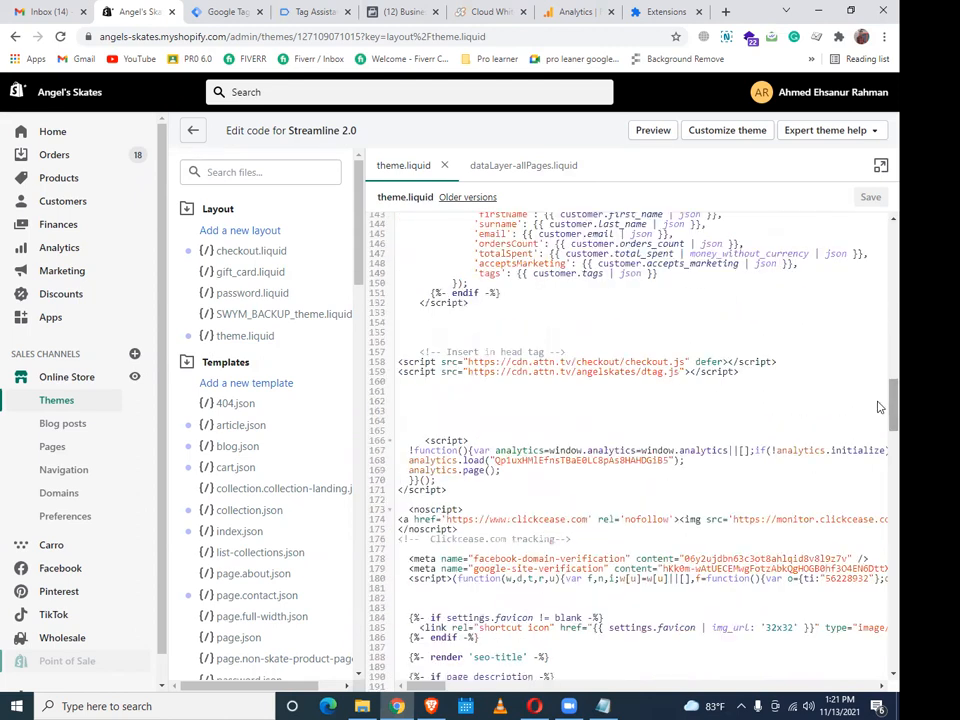
scroll(879, 404, down, 1)
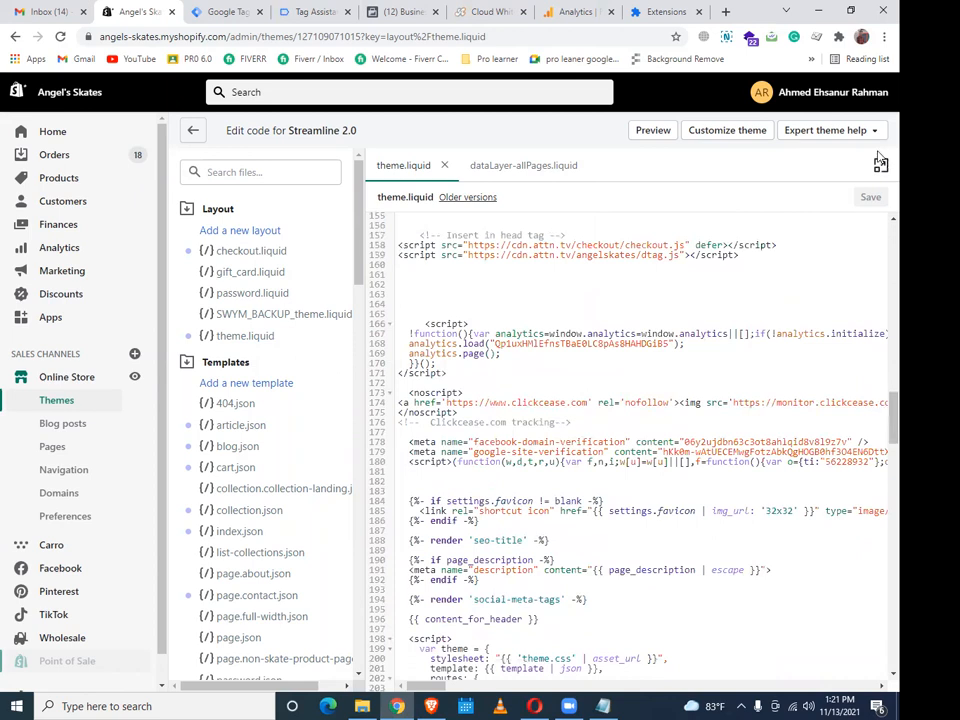
scroll(879, 222, up, 1)
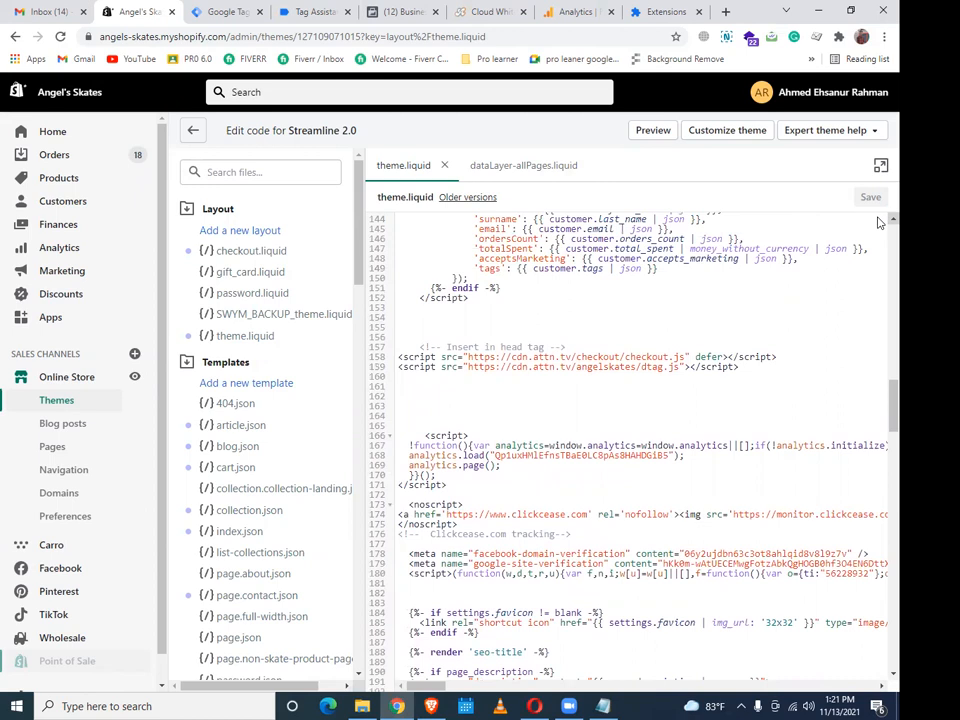
scroll(879, 222, up, 2)
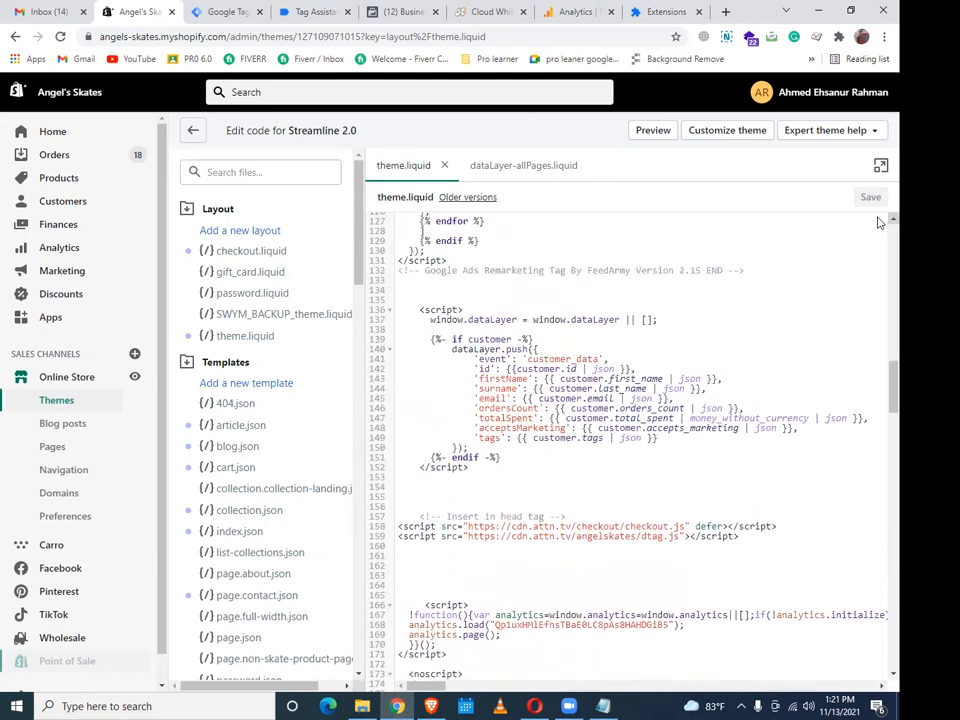
scroll(879, 222, up, 2)
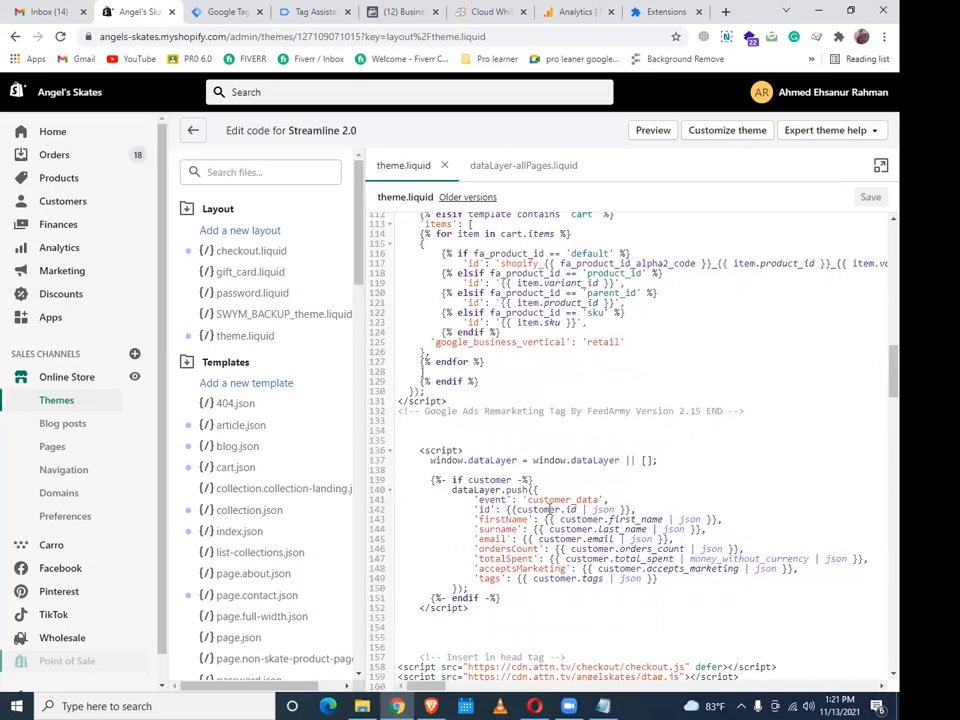
Copy theme.liquid lines 132–152, from the FeedArmy END comment through the dataLayer script
click(496, 608)
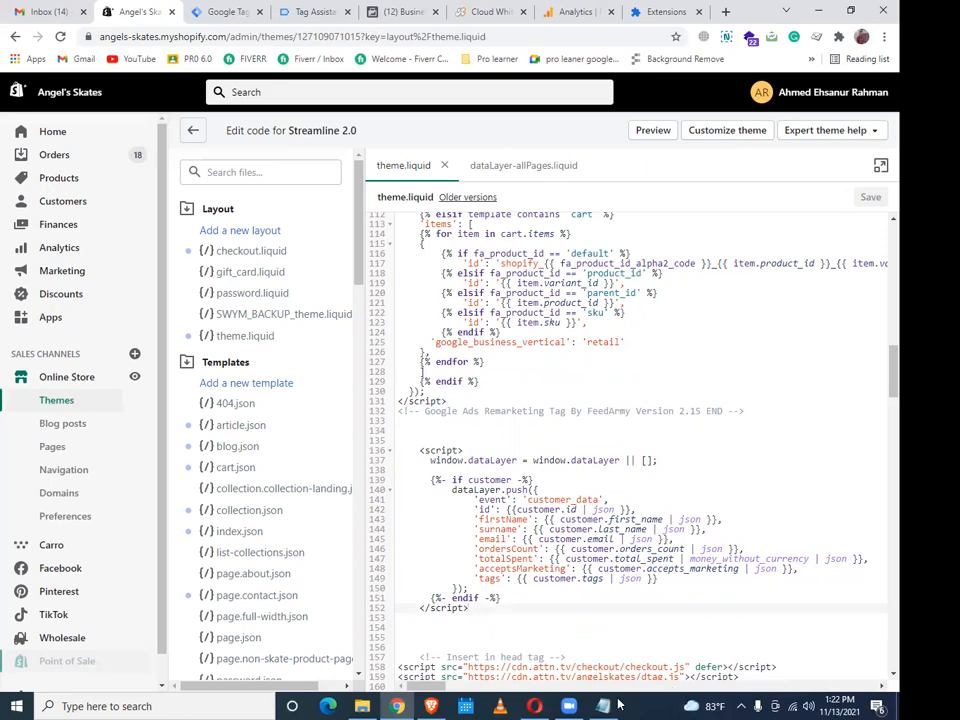
drag(491, 611, 399, 410)
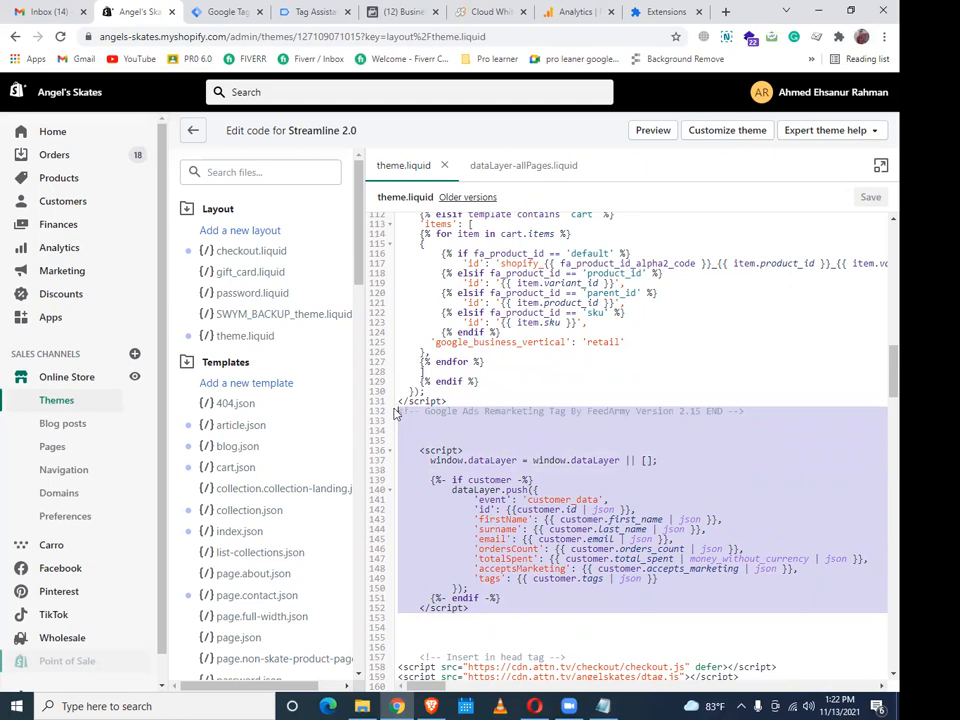
right_click(549, 313)
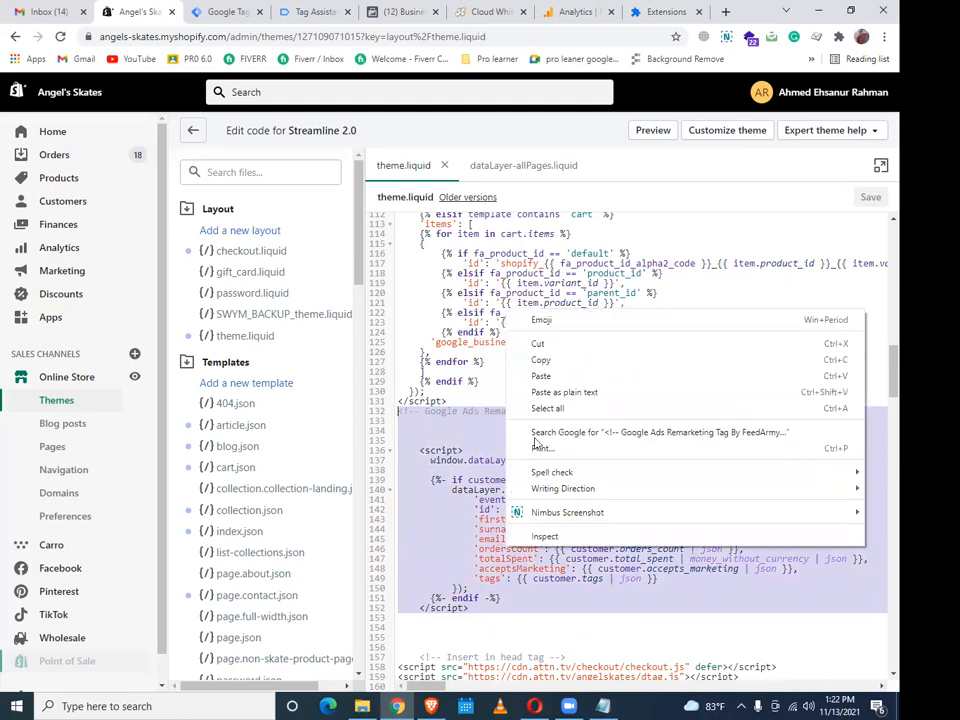
click(546, 360)
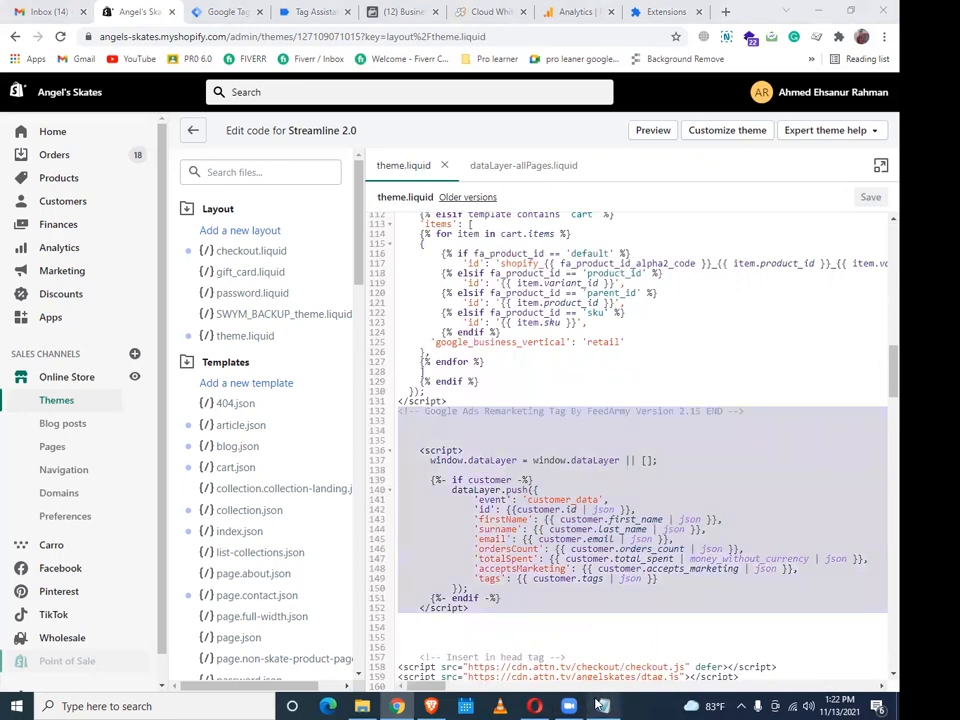
key(alt+Tab)
Paste the copied FeedArmy END and dataLayer code at the end of the Notepad project file
scroll(77, 394, up, 4)
scroll(214, 506, down, 8)
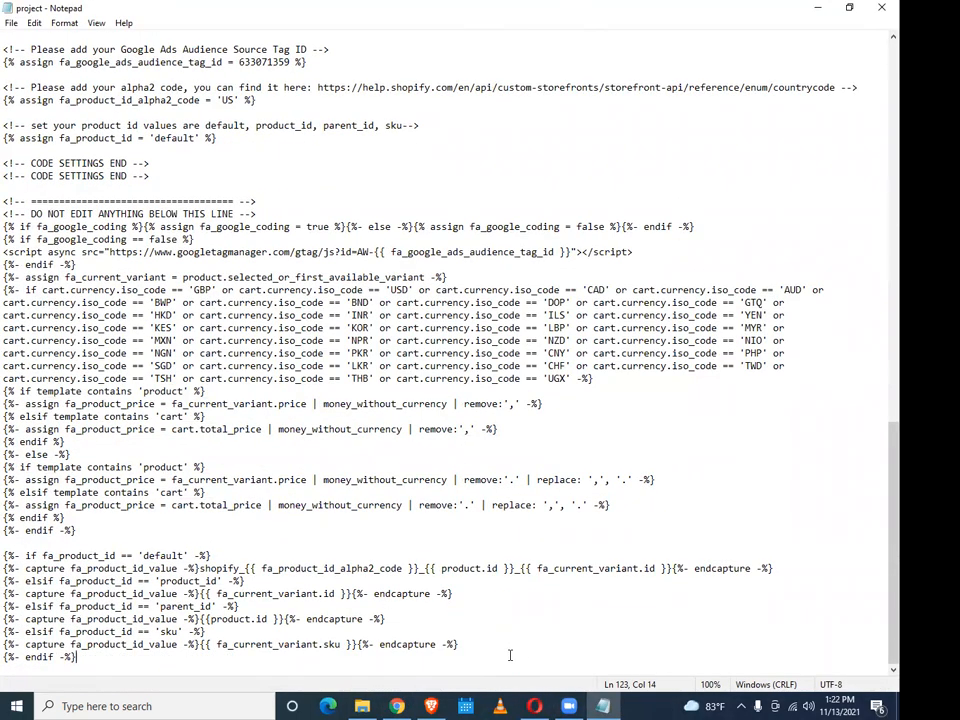
key(Return)
key(Return)
key(Return)
key(Return)
key(Return)
key(Return)
key(Return)
key(Return)
key(Return)
key(Return)
key(Return)
key(Return)
key(Return)
key(Return)
key(Return)
key(Return)
key(Return)
key(Return)
key(Return)
key(Return)
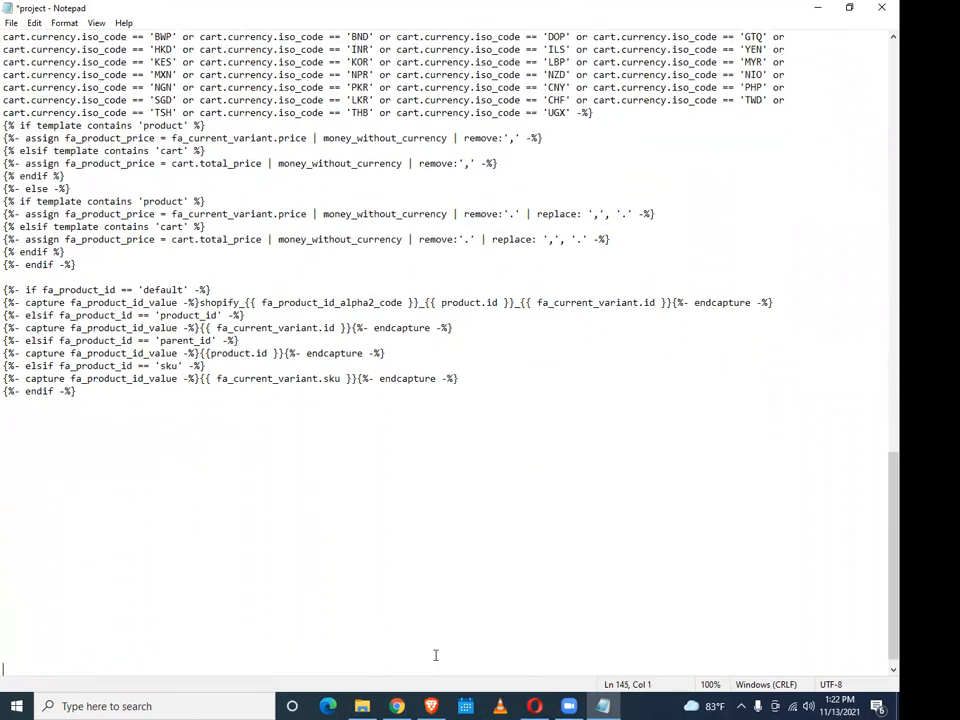
key(ctrl+v)
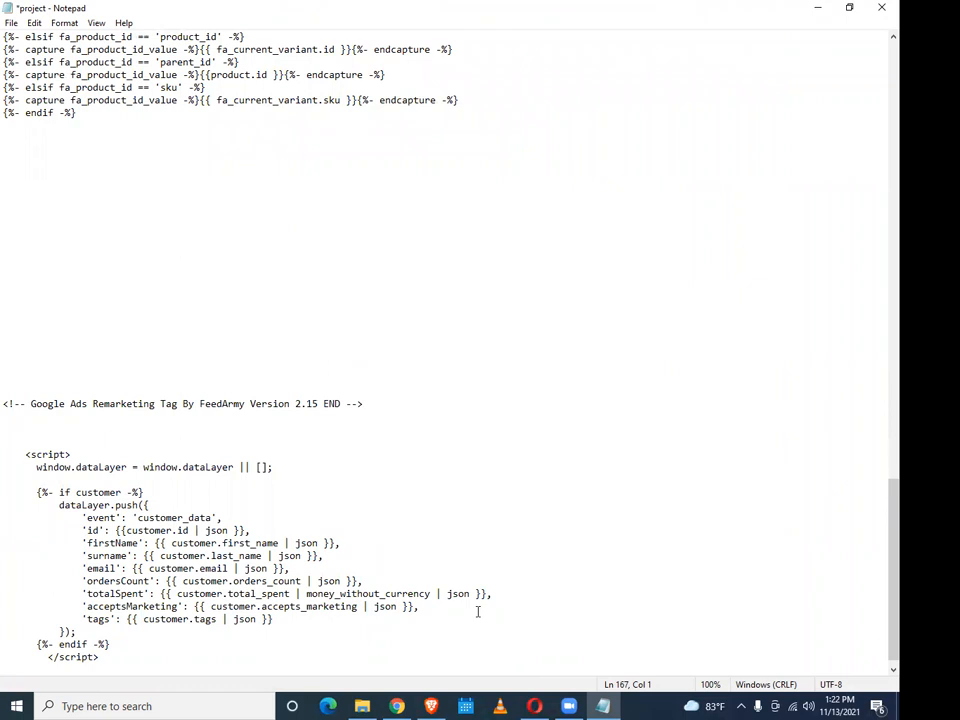
scroll(420, 516, up, 3)
scroll(420, 516, up, 9)
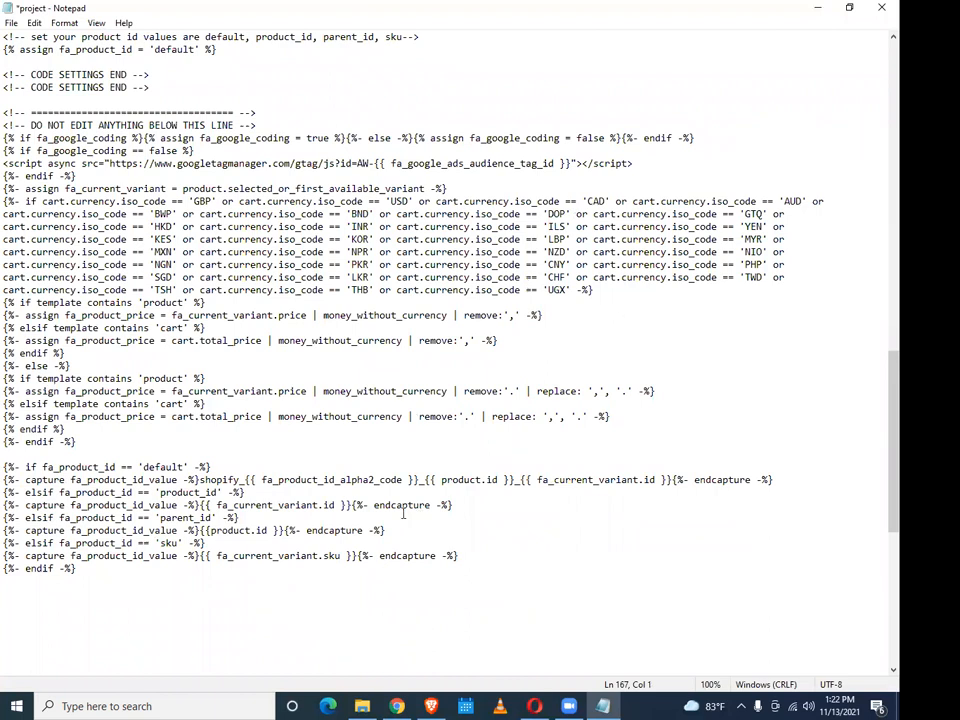
scroll(420, 516, up, 6)
scroll(404, 513, down, 2)
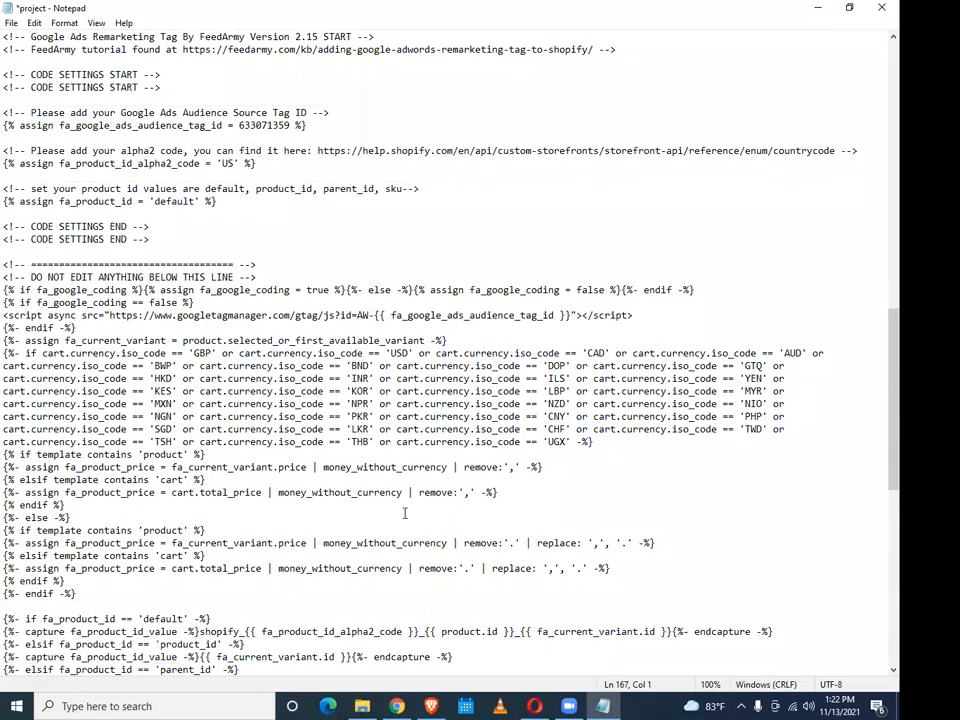
scroll(404, 513, up, 2)
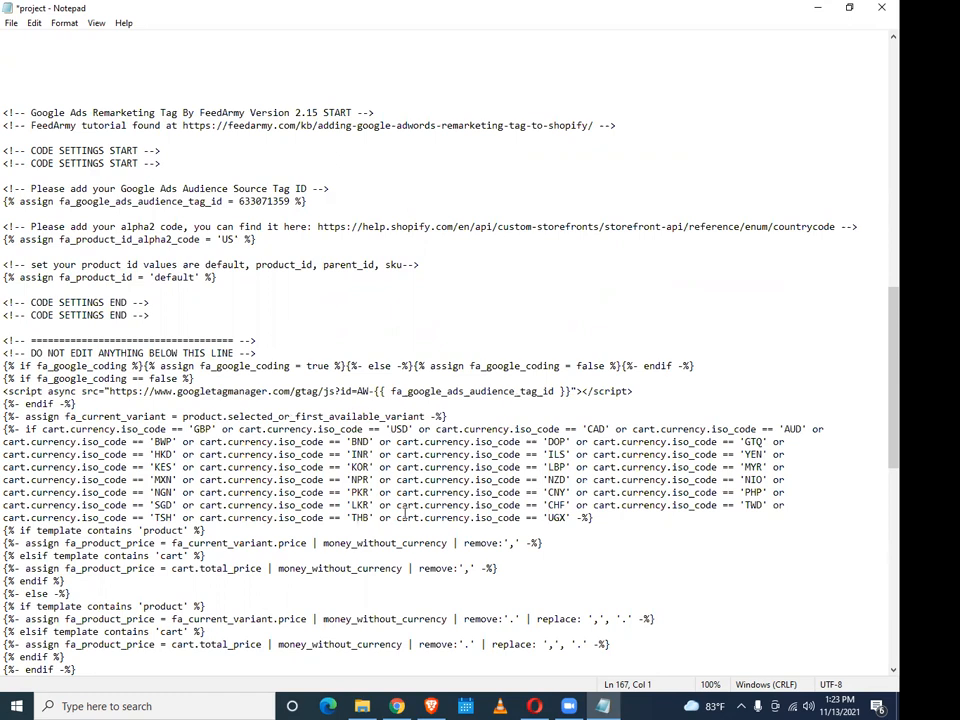
mouse_move(397, 706)
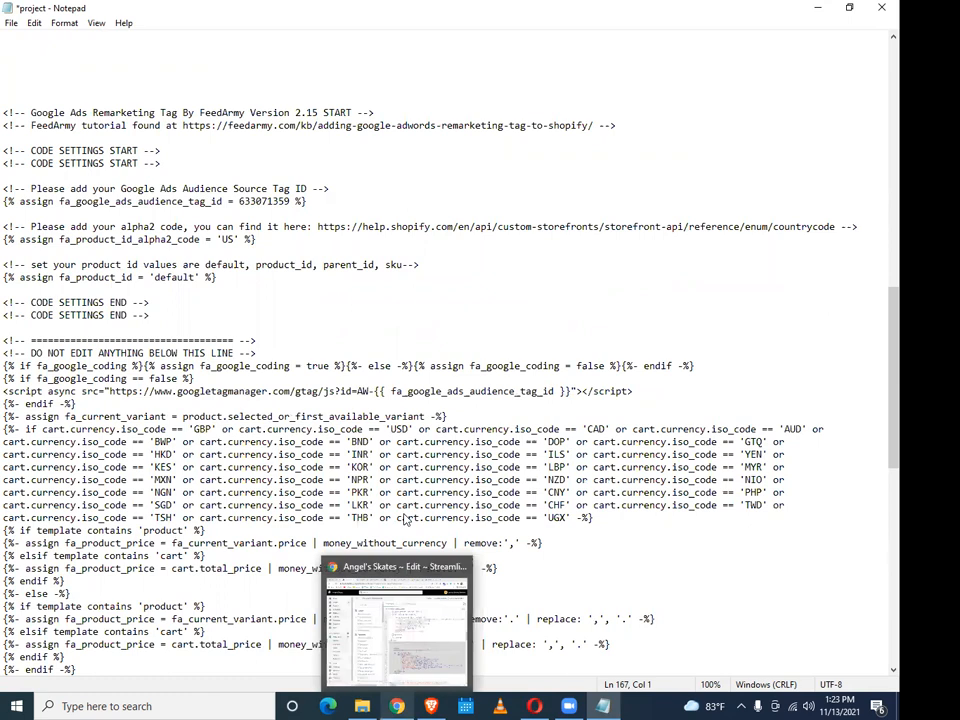
click(408, 617)
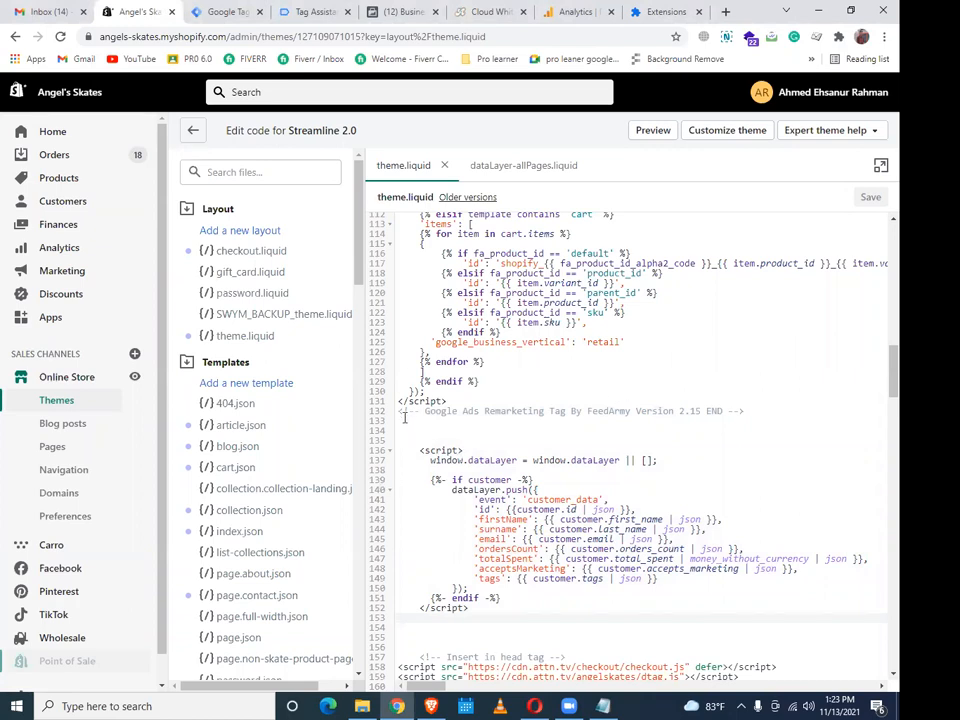
Delete the FeedArmy END comment and customer dataLayer block from theme.liquid and save
drag(398, 411, 398, 470)
drag(463, 480, 510, 617)
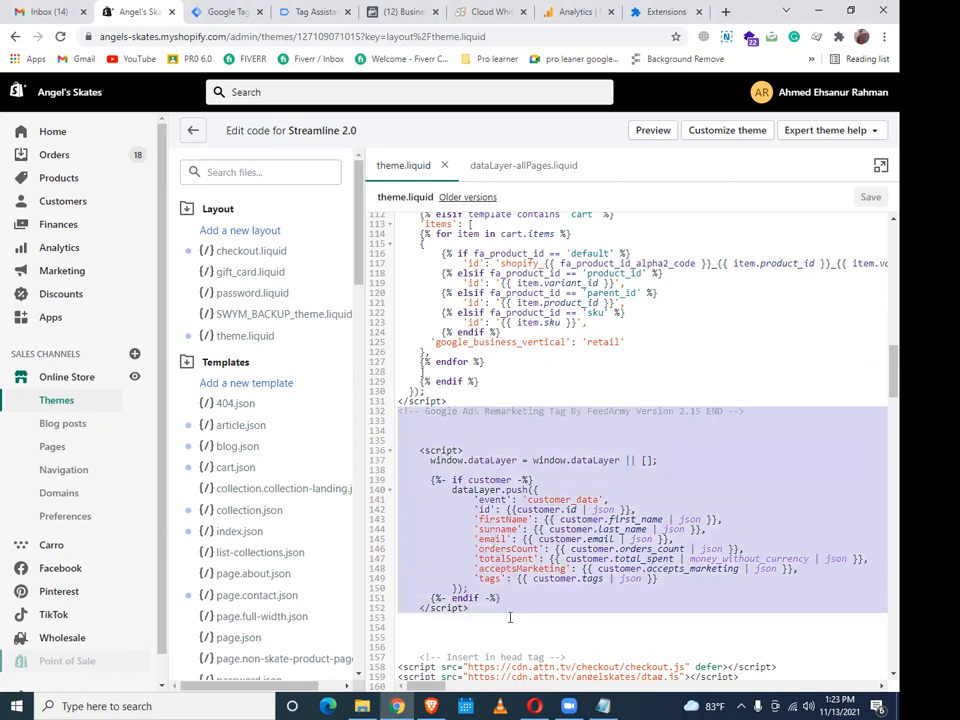
key(Delete)
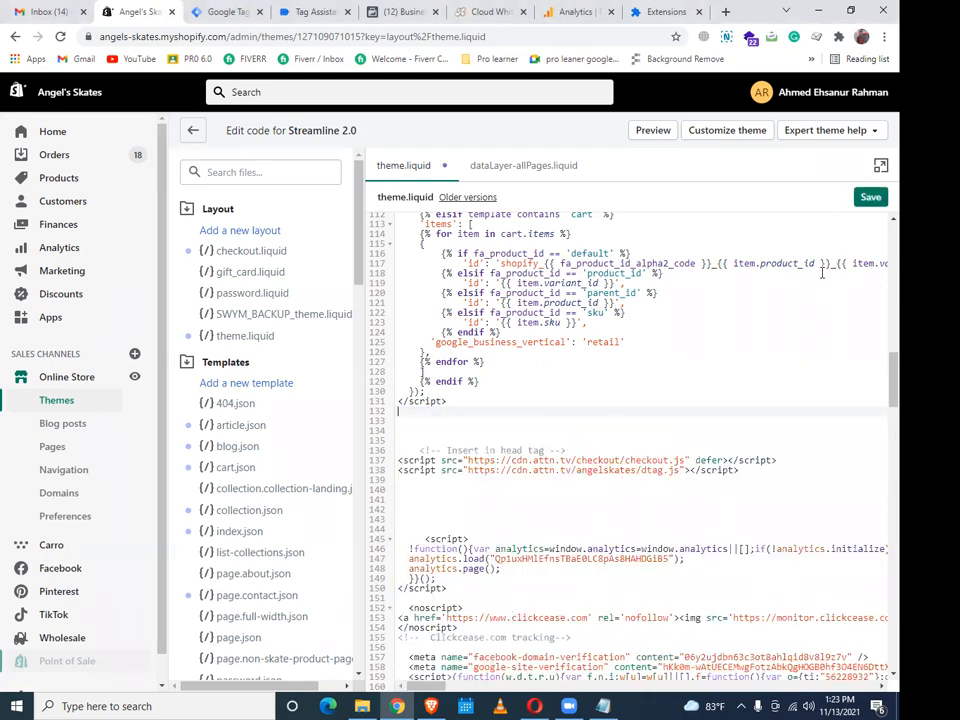
click(870, 197)
Save the Notepad project file and switch to the Google Tag Manager workspace
click(604, 706)
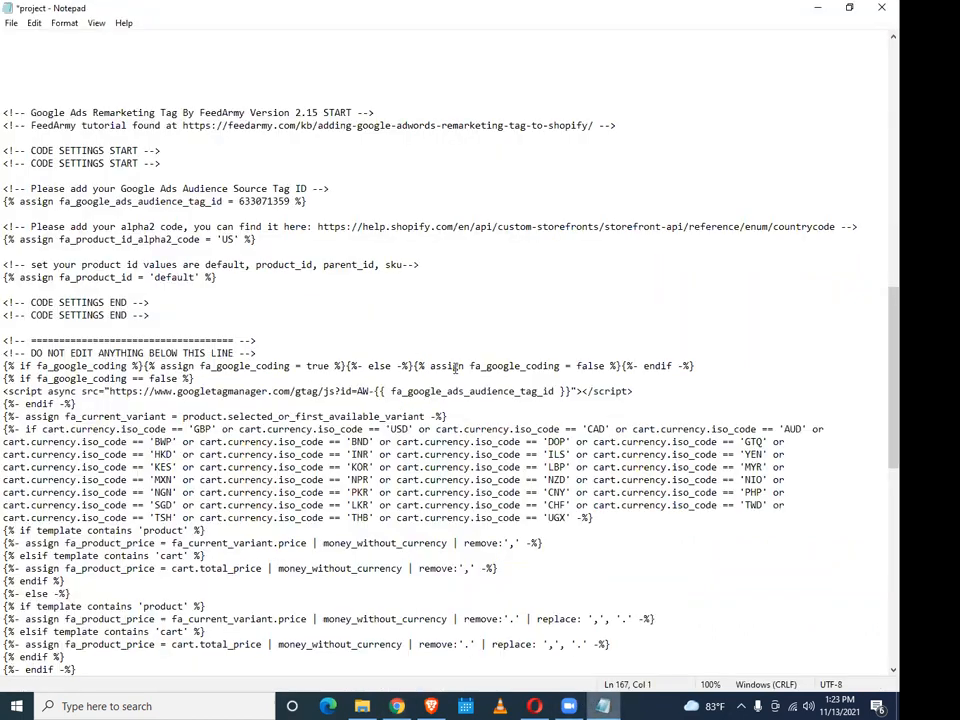
key(ctrl+s)
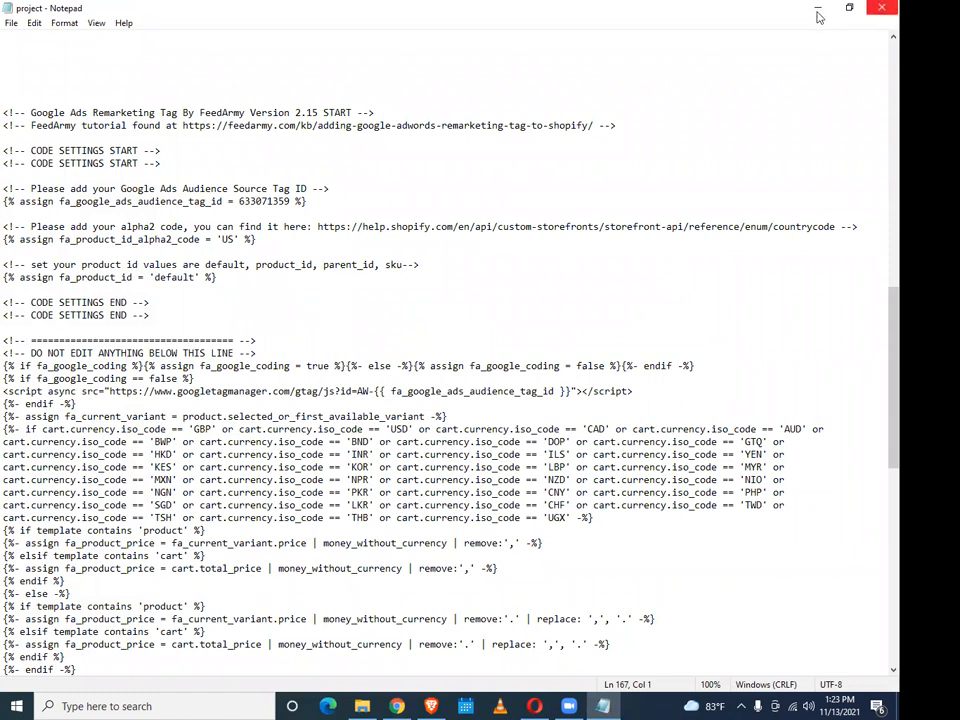
click(398, 706)
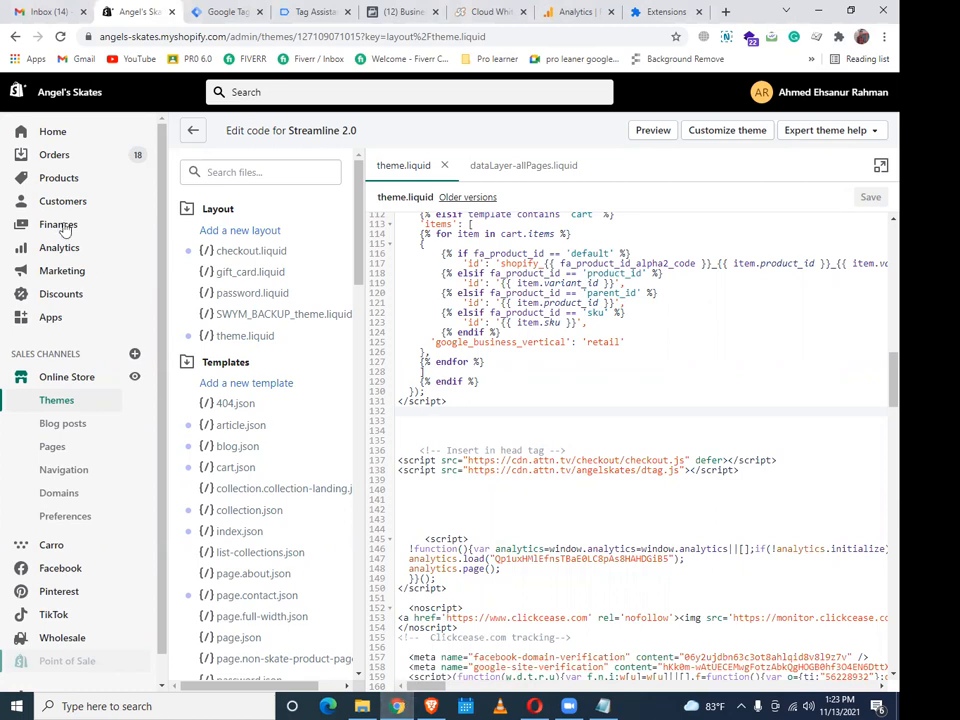
click(230, 11)
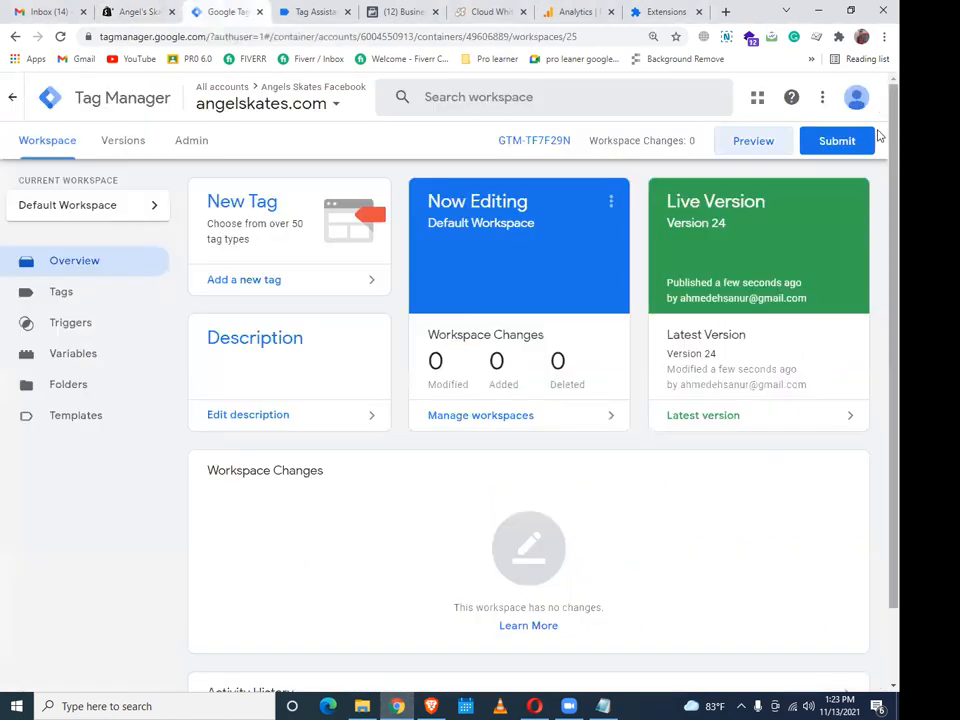
Publish the container as Version 25 without a description and start Preview on angelskates.com
click(838, 145)
click(843, 96)
click(658, 528)
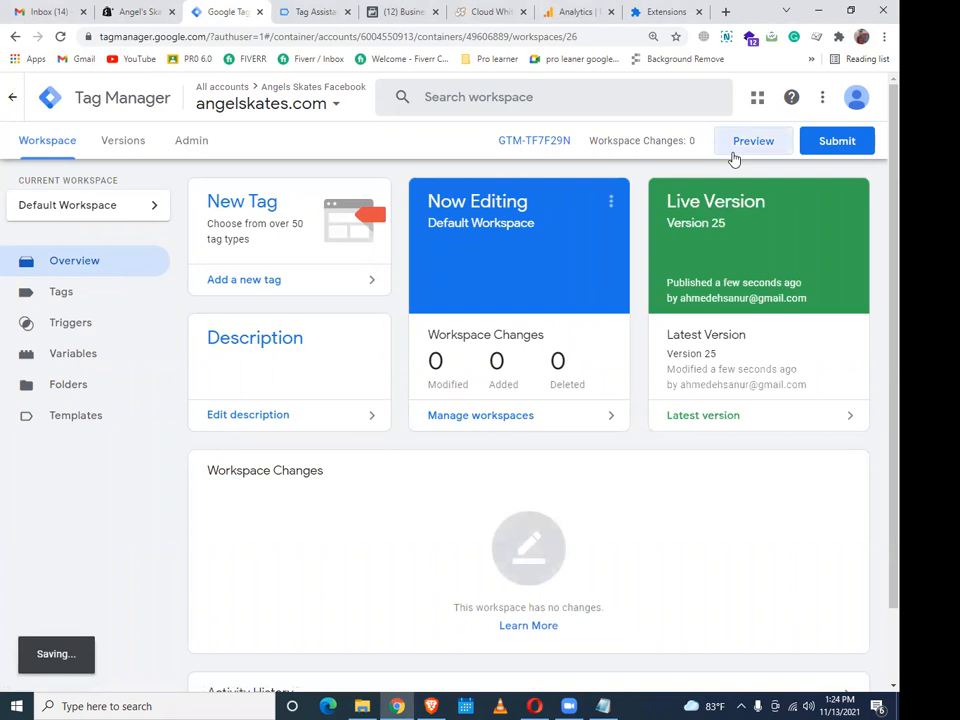
click(733, 154)
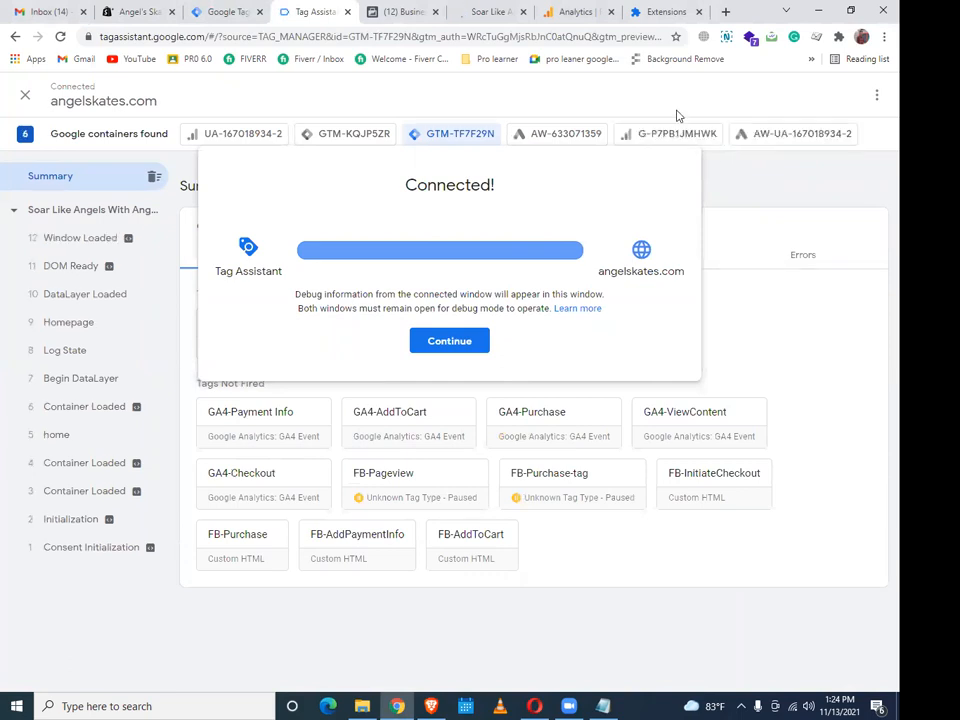
click(457, 342)
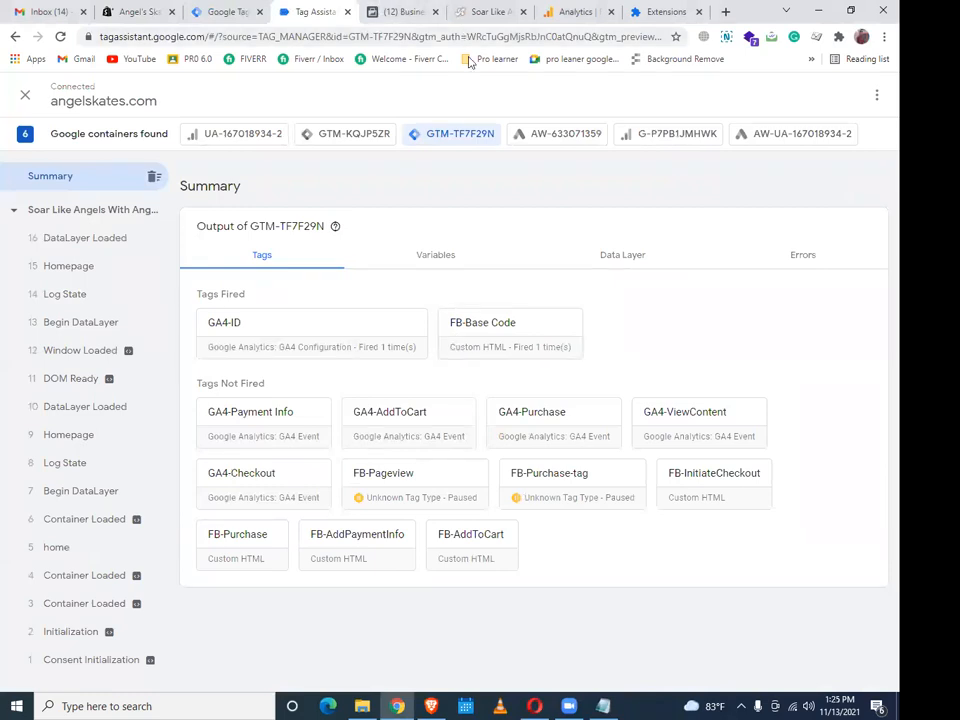
Switch to the angelskates.com storefront running in debug mode
click(490, 11)
Open Thunder Black Roller Skates from Featured Collection, then return to Tag Assistant's timeline
mouse_move(402, 134)
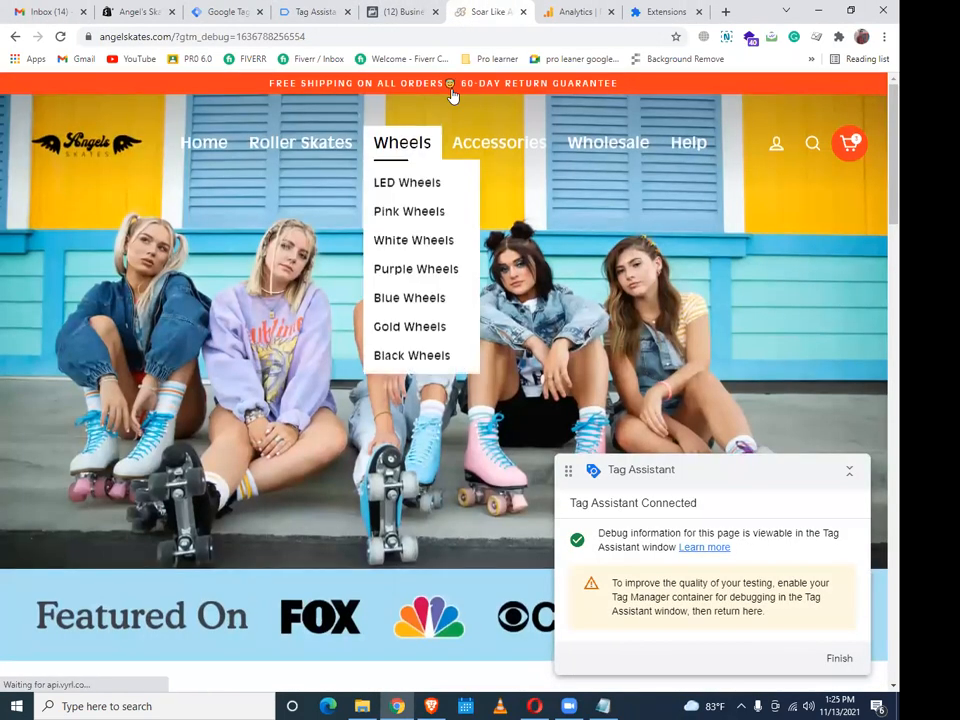
scroll(452, 295, down, 6)
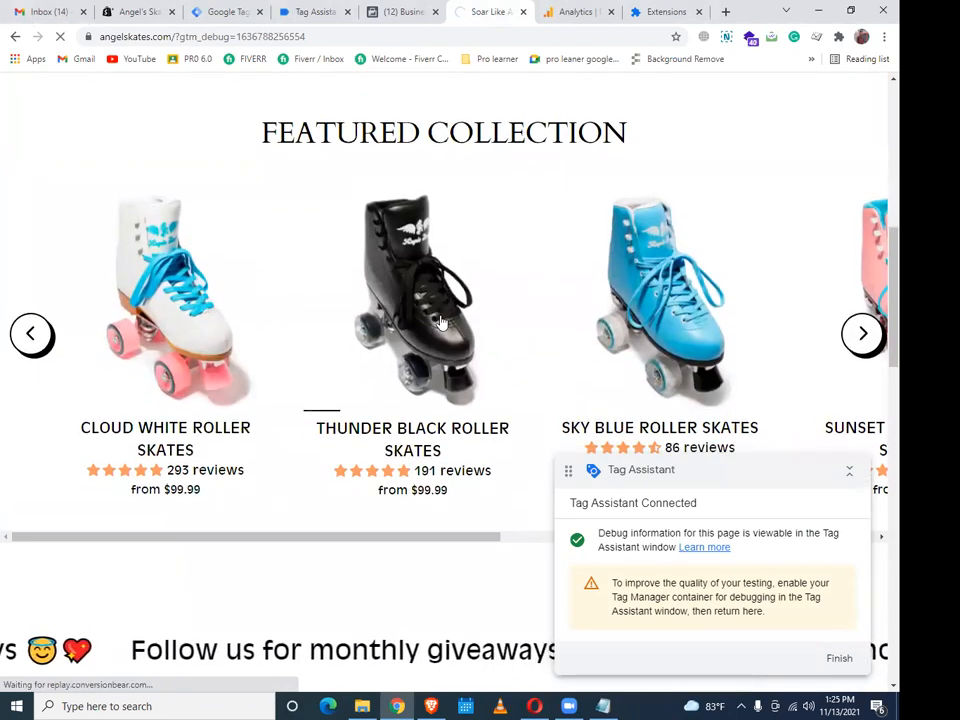
click(441, 322)
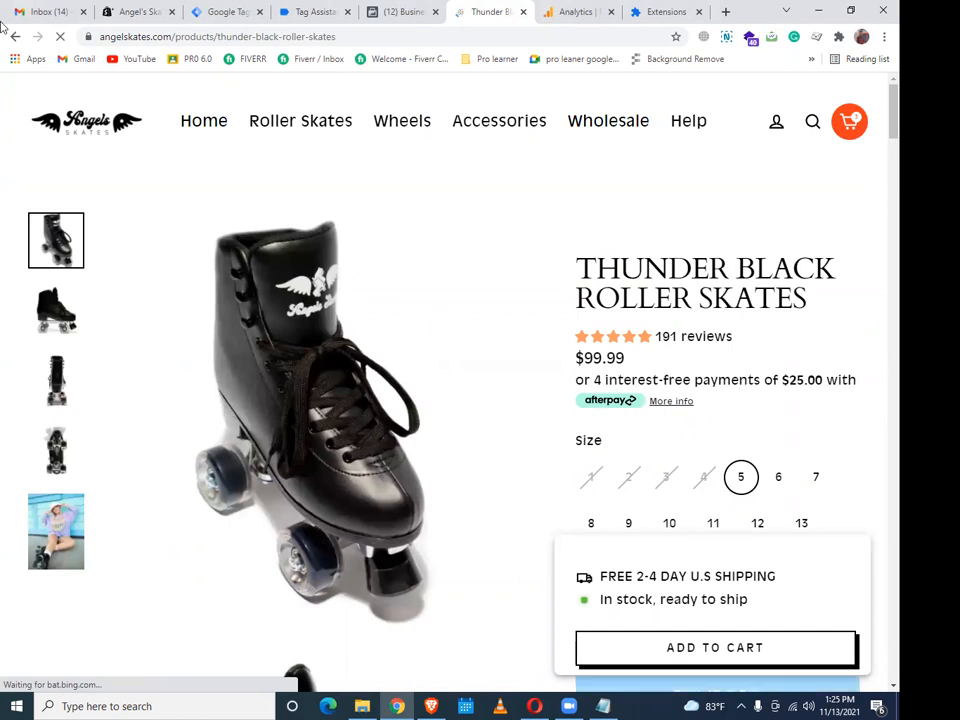
click(312, 11)
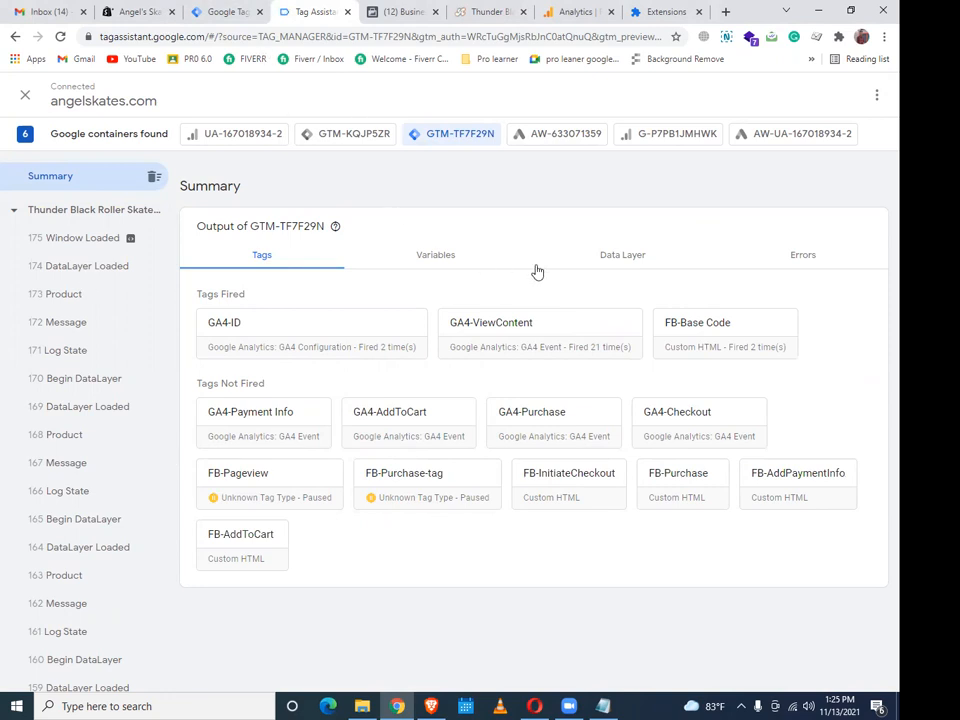
Check the 173, 168, 148 and 143 Product events to confirm GA4-ViewContent succeeded
click(63, 295)
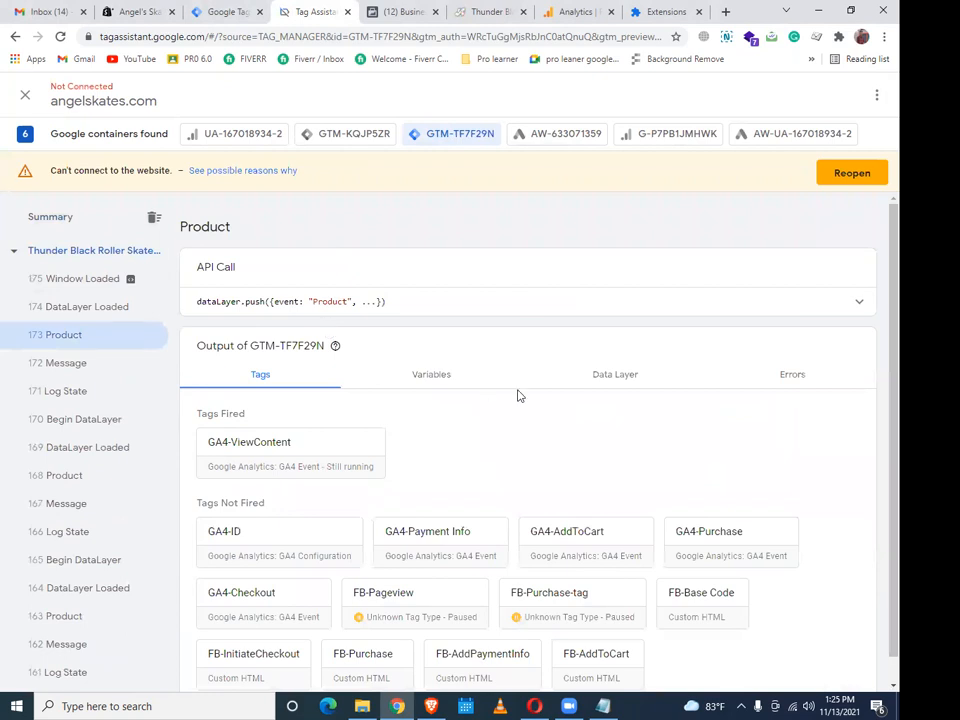
click(70, 487)
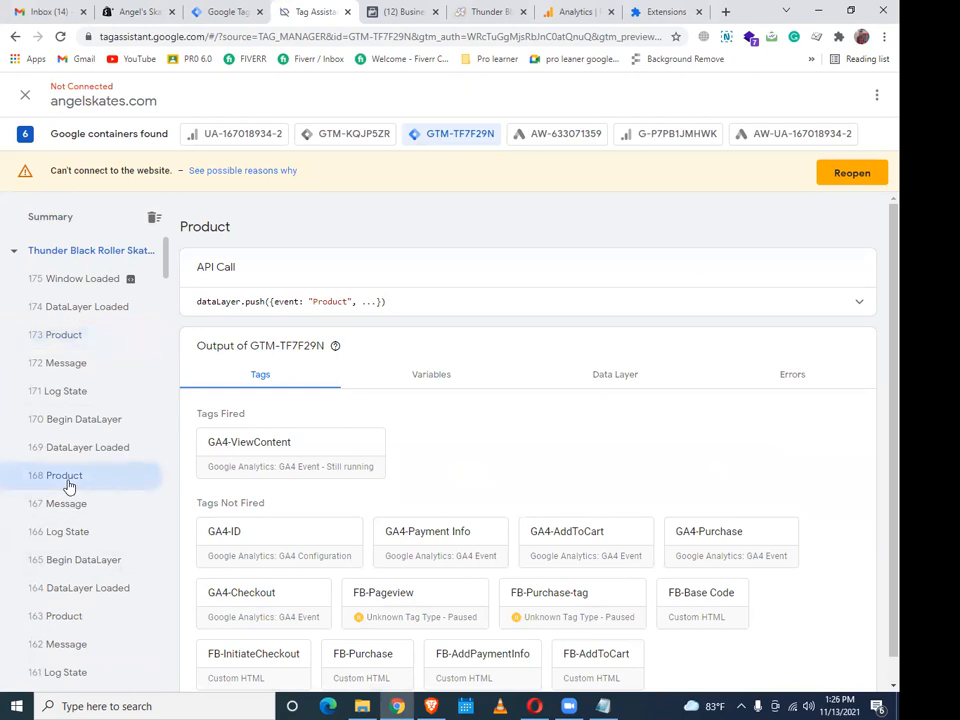
scroll(68, 485, down, 5)
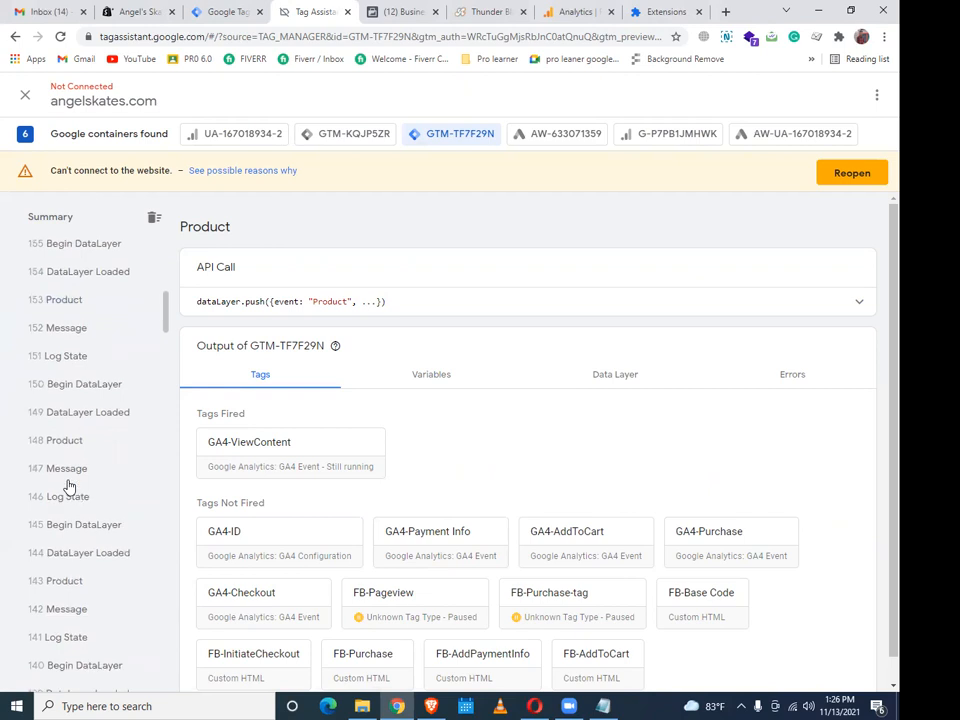
click(68, 448)
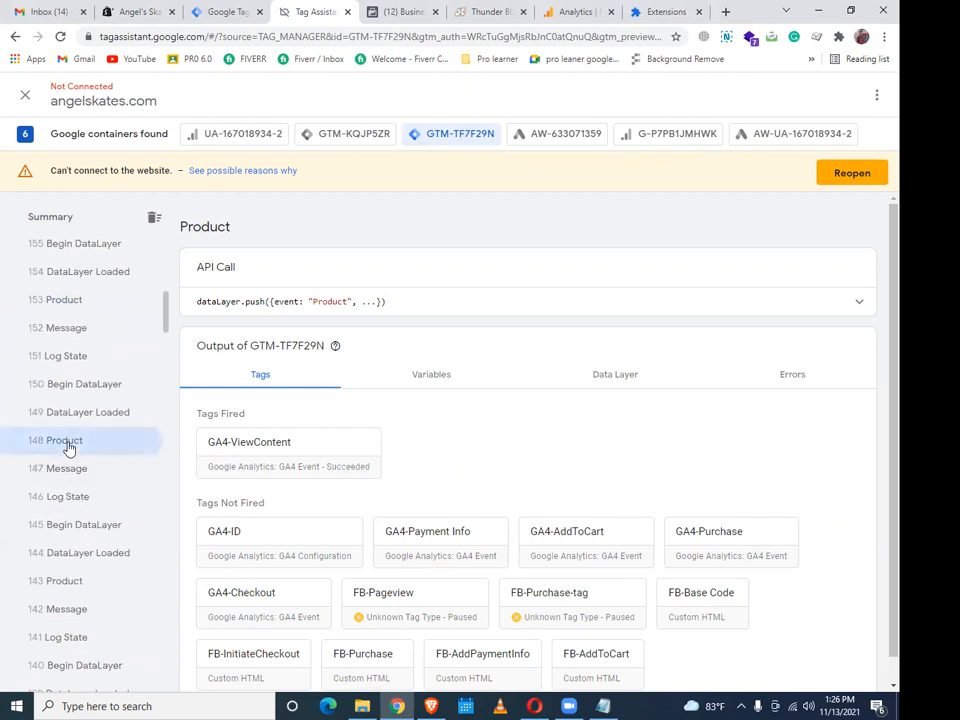
click(63, 582)
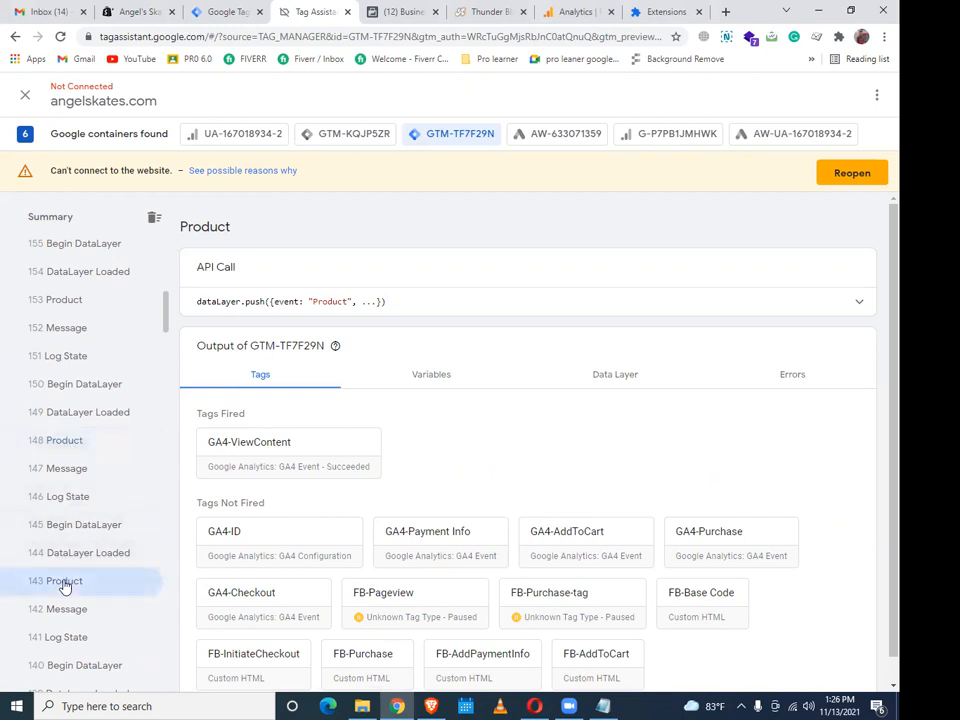
click(158, 7)
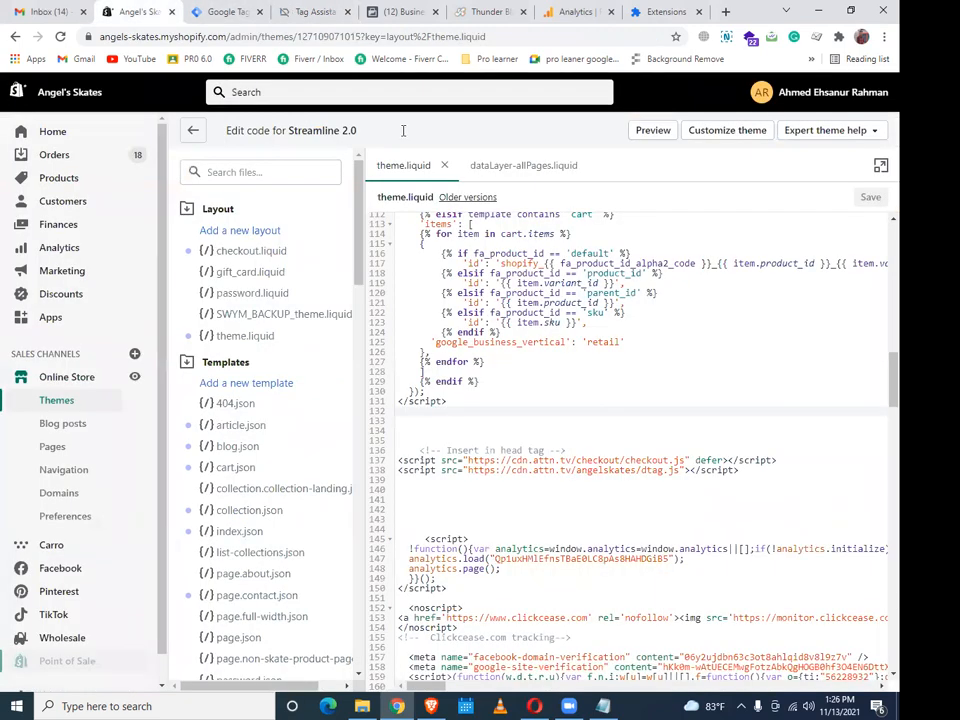
Scroll theme.liquid up to line 22 to show the FeedArmy Google Ads Remarketing Tag 2.15 block
scroll(651, 358, up, 3)
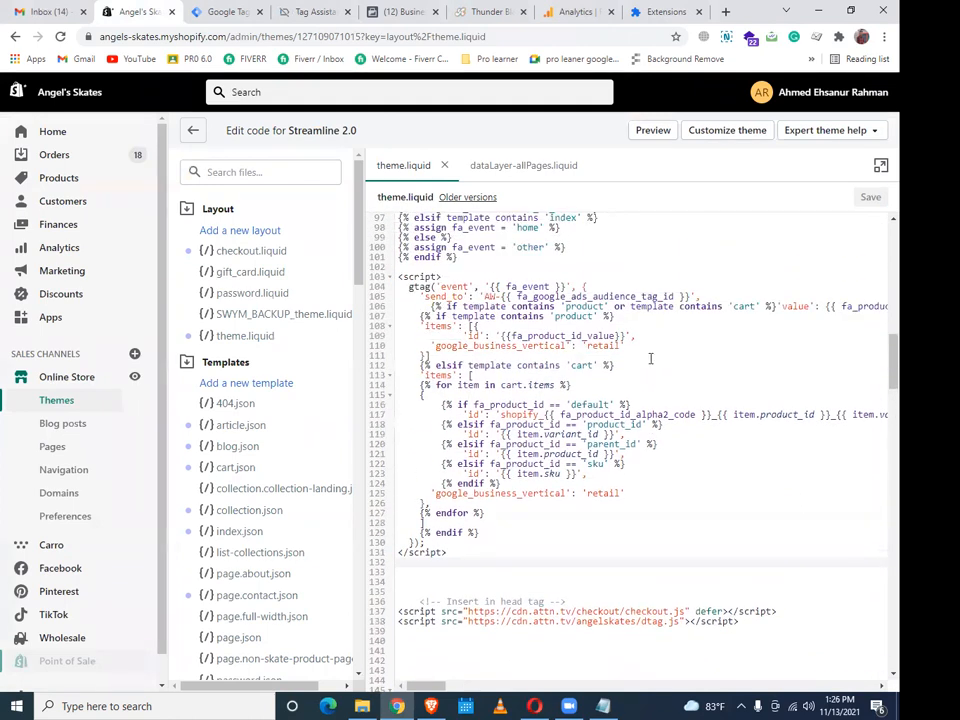
scroll(651, 358, up, 3)
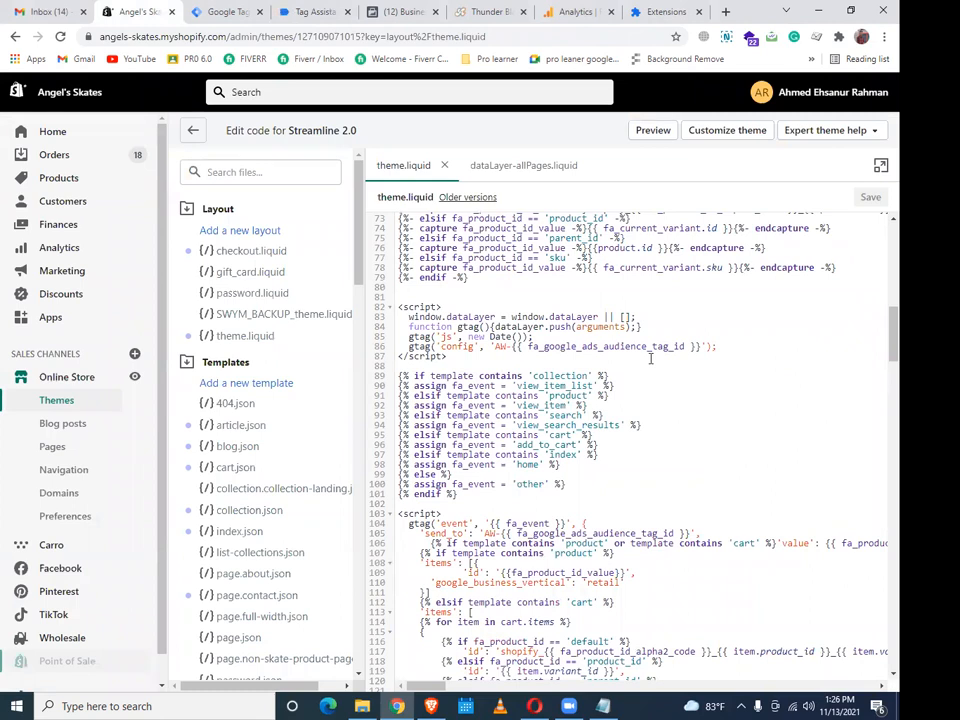
scroll(650, 358, down, 3)
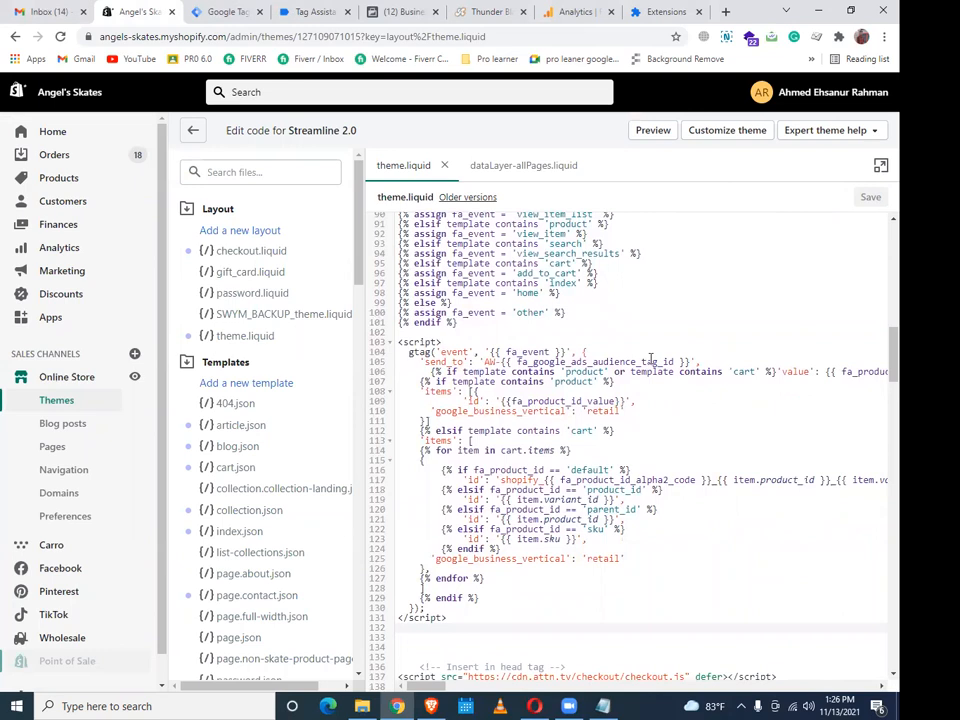
scroll(650, 358, up, 4)
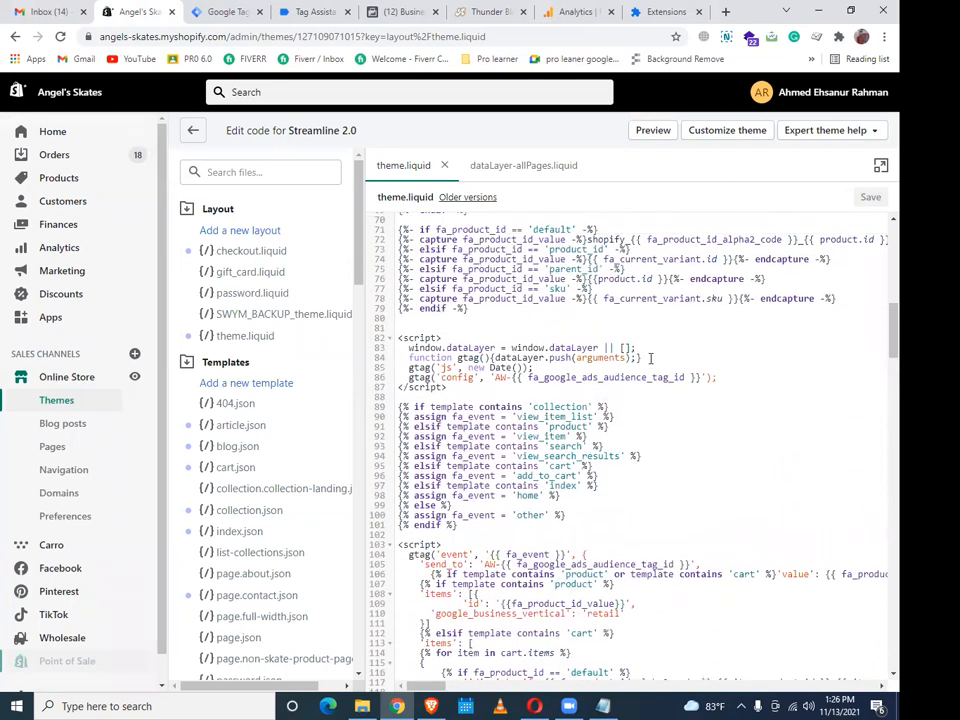
scroll(650, 358, up, 4)
scroll(650, 358, up, 5)
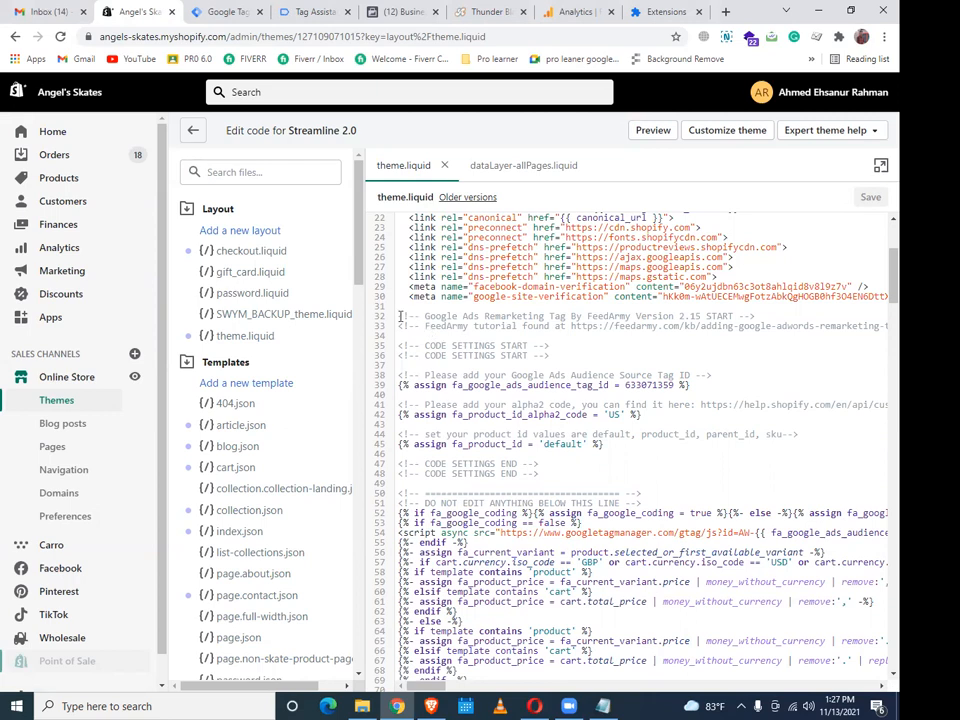
Cut the FeedArmy header and code-settings lines 32–45 from theme.liquid and save
drag(399, 316, 591, 452)
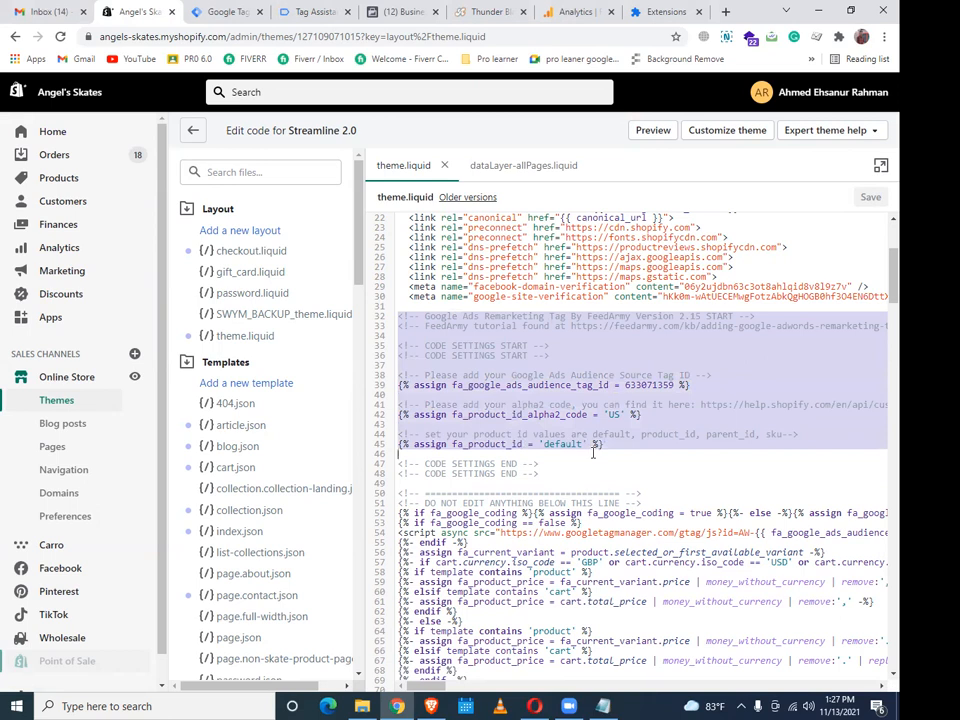
right_click(594, 363)
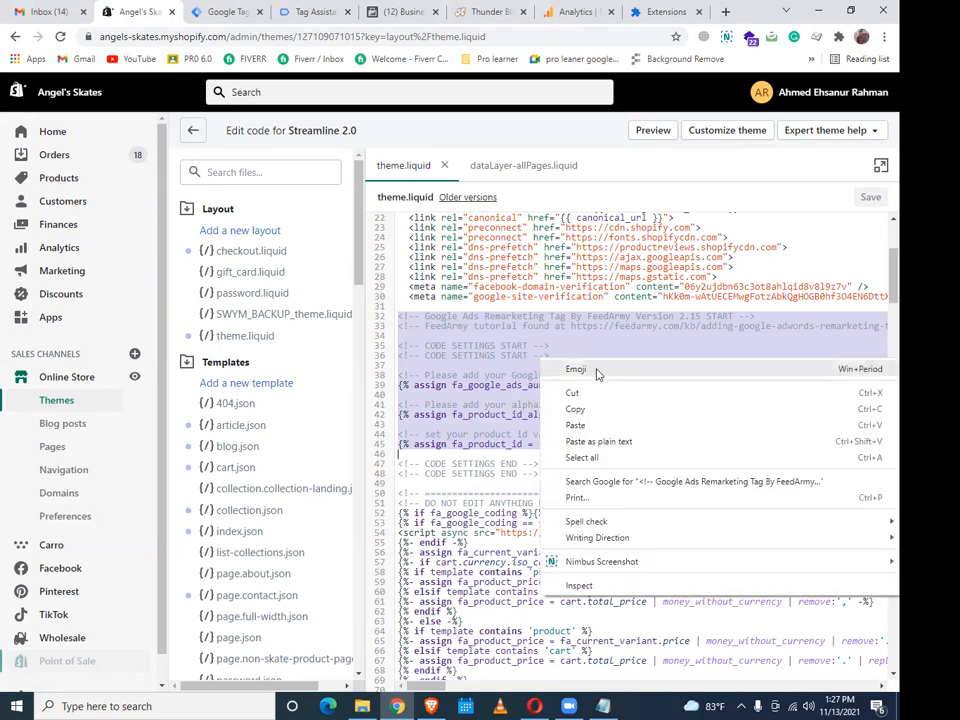
click(574, 391)
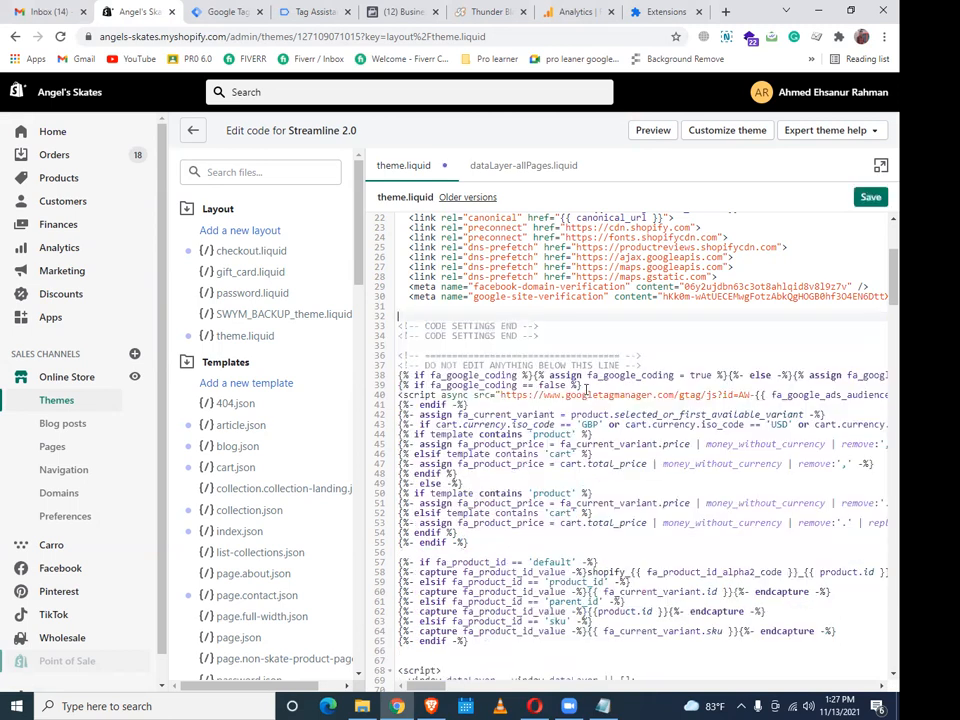
click(867, 197)
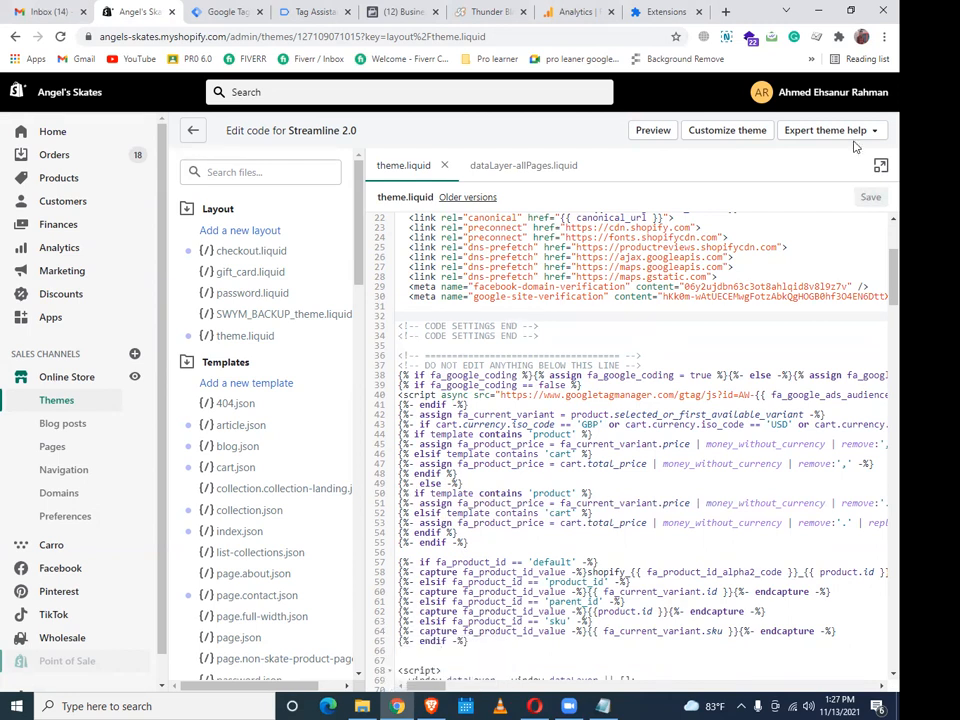
click(244, 11)
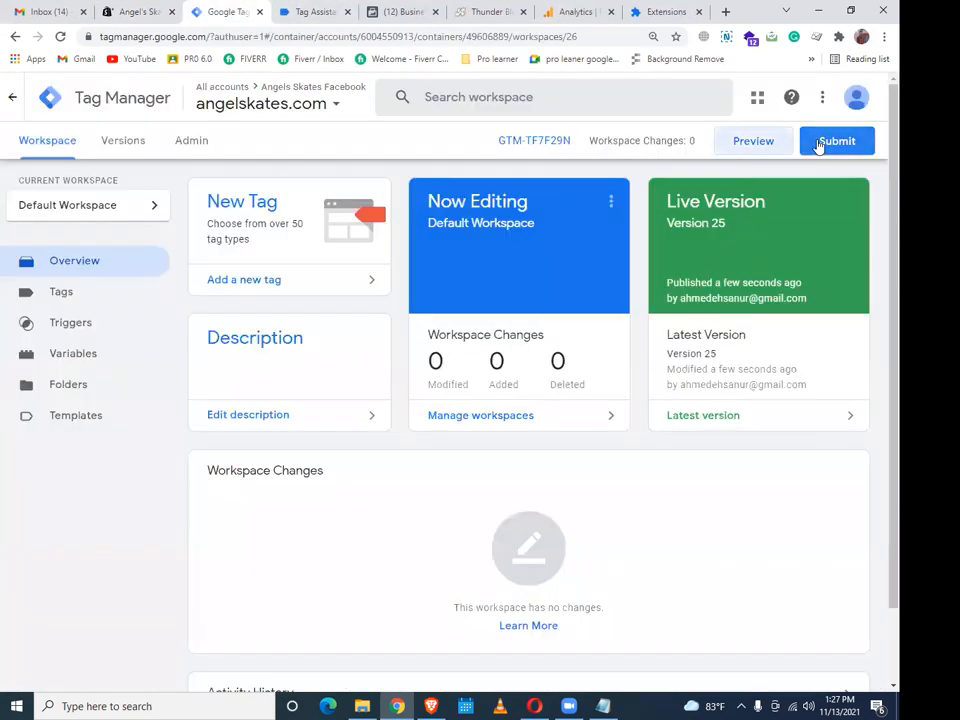
Republish the GTM workspace without a version description and continue into the new angelskates.com preview
click(821, 146)
click(835, 97)
click(655, 531)
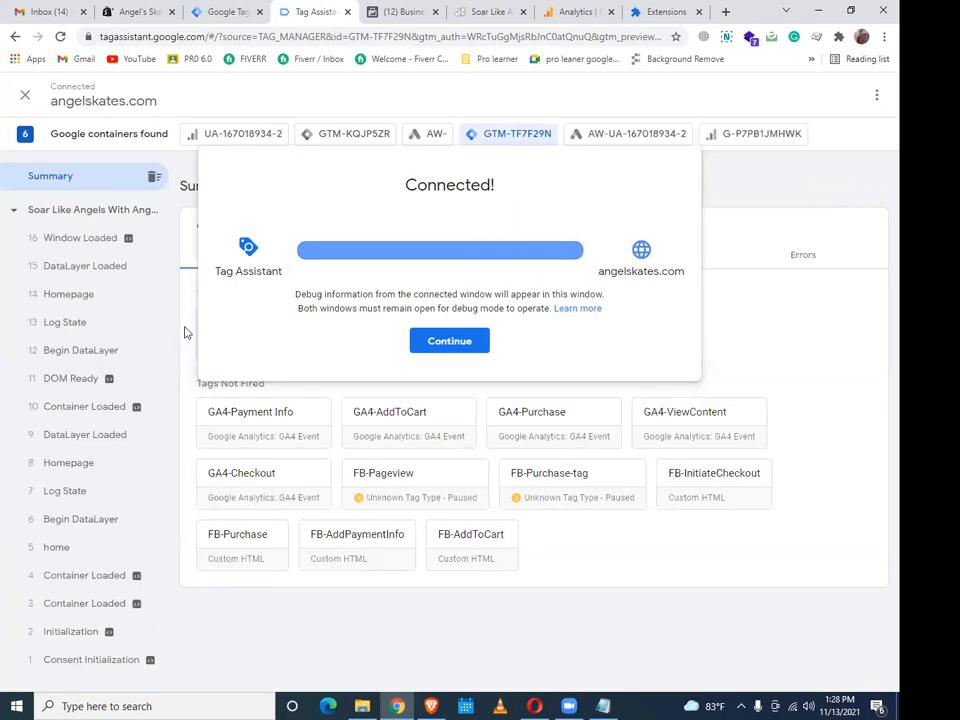
click(433, 344)
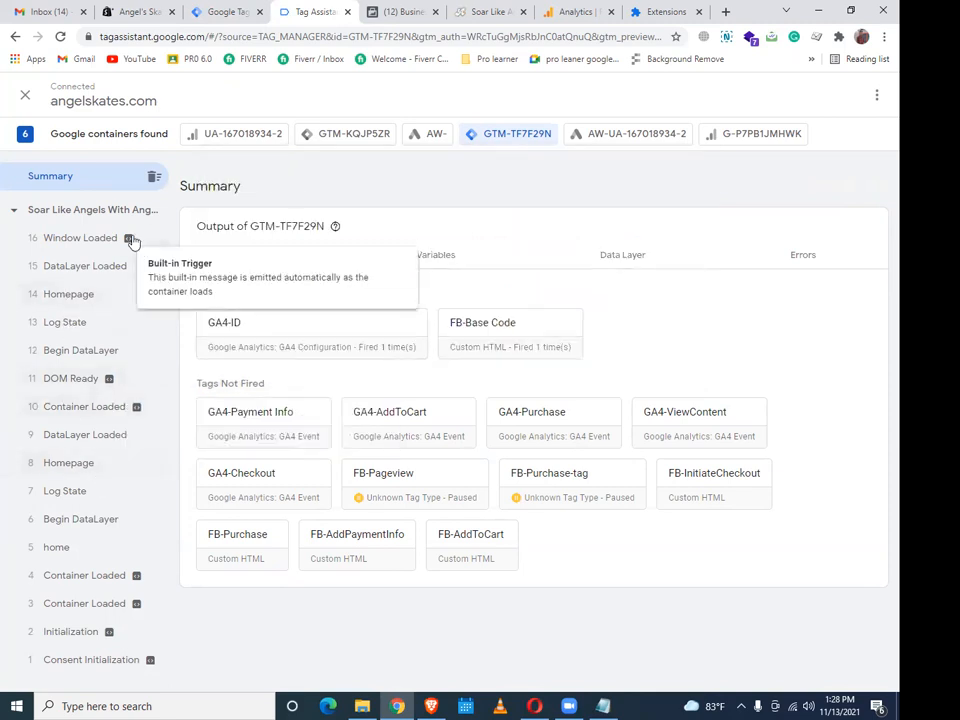
Reopen Thunder Black Roller Skates in the debug storefront and return to Tag Assistant's summary
click(490, 11)
scroll(368, 343, down, 5)
scroll(368, 343, down, 4)
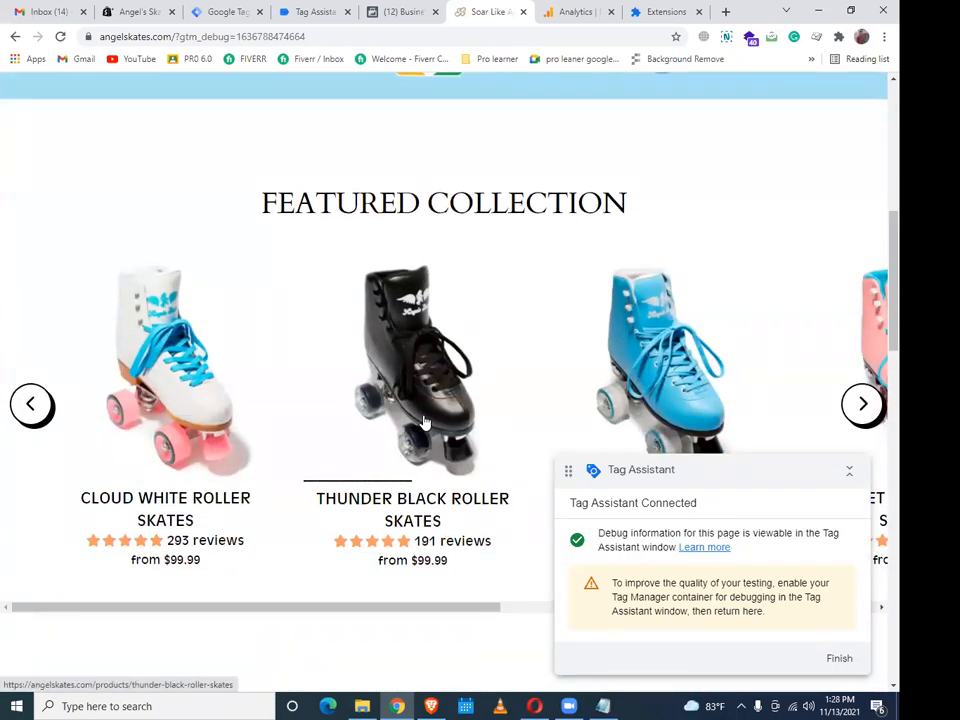
click(424, 421)
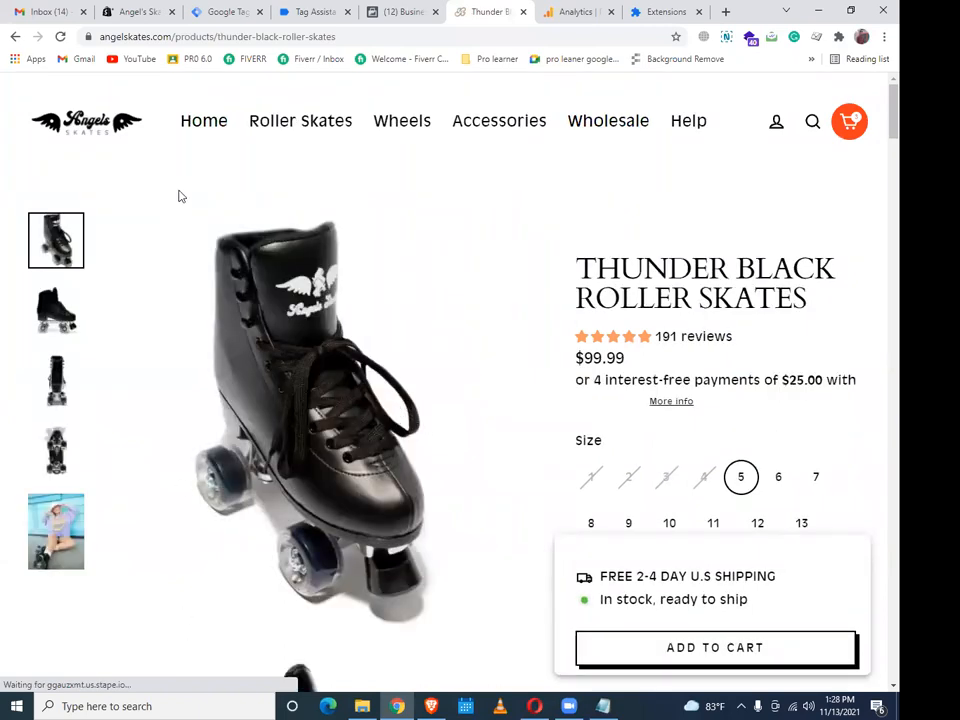
click(295, 11)
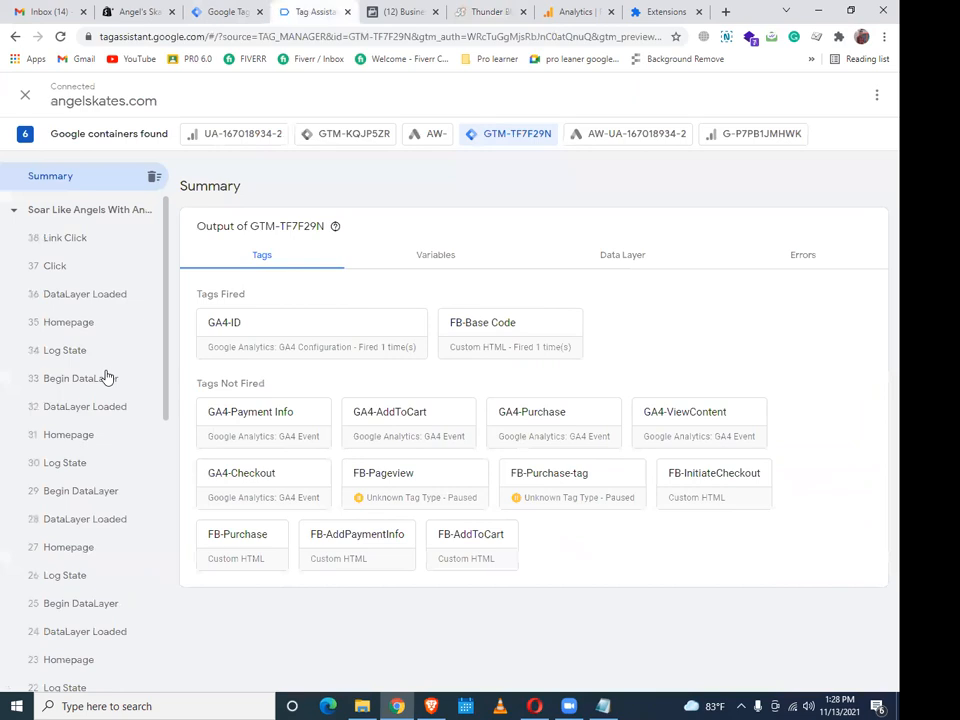
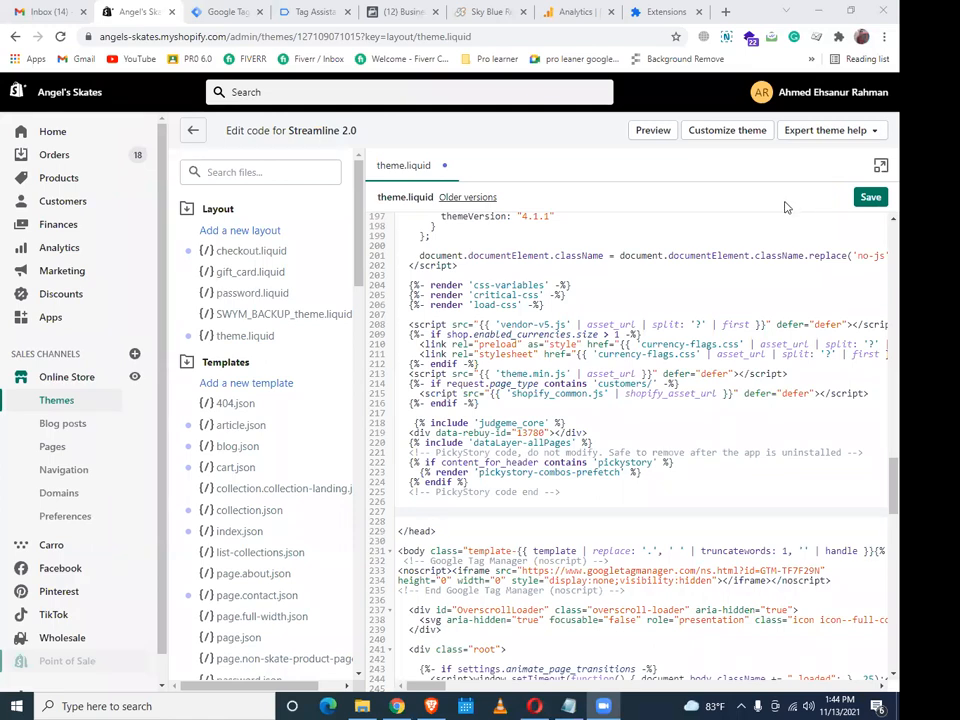
Save theme.liquid and go to Settings > Checkout's order status page scripts
click(867, 199)
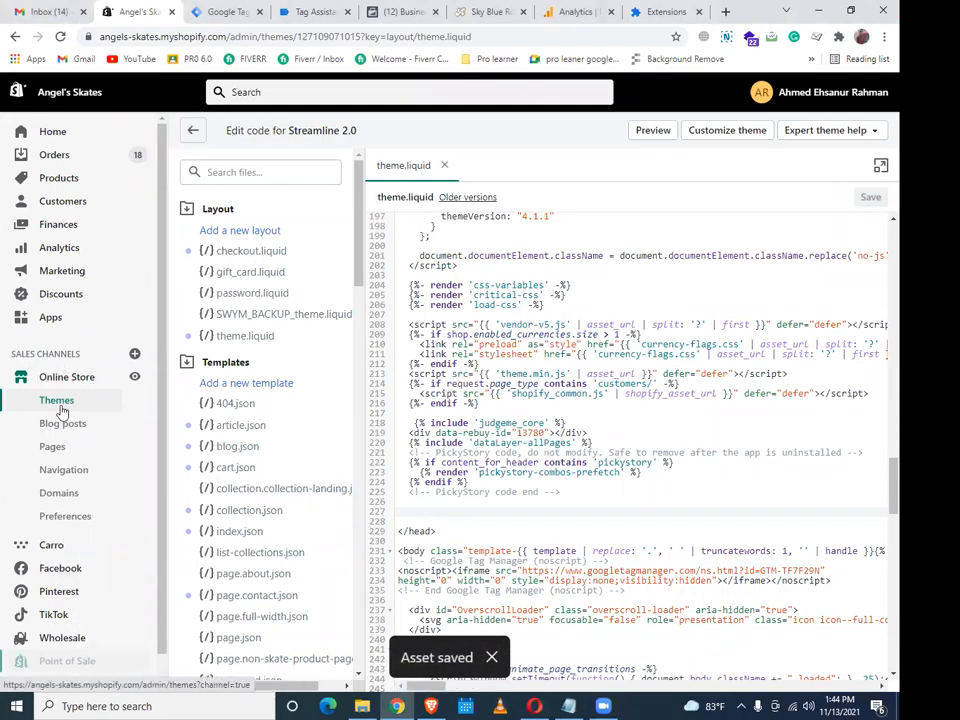
scroll(62, 410, down, 2)
click(40, 671)
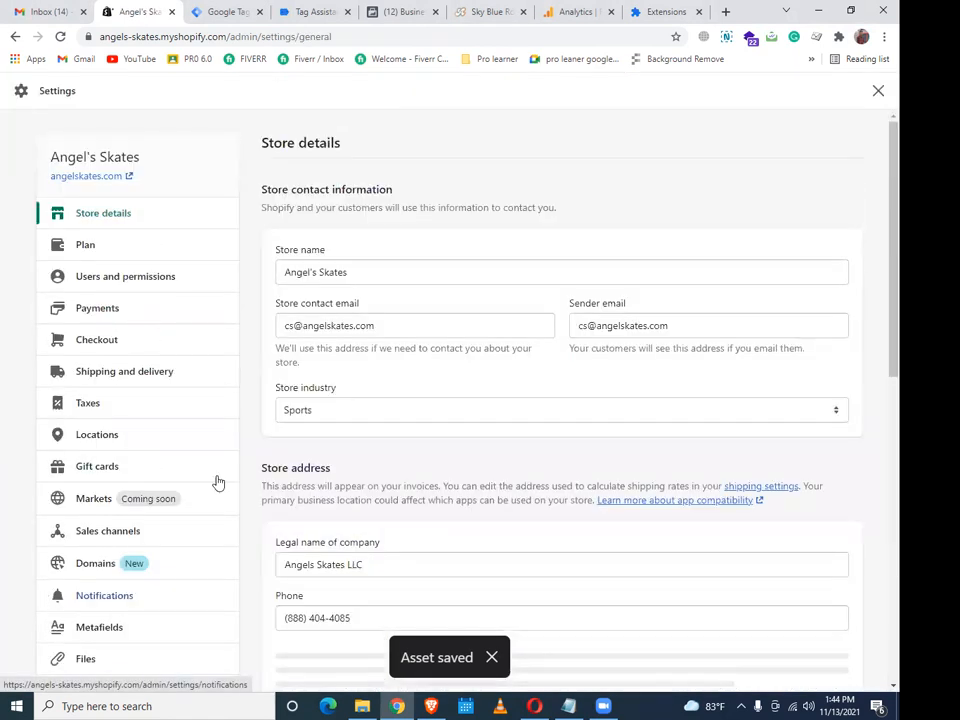
scroll(859, 493, down, 10)
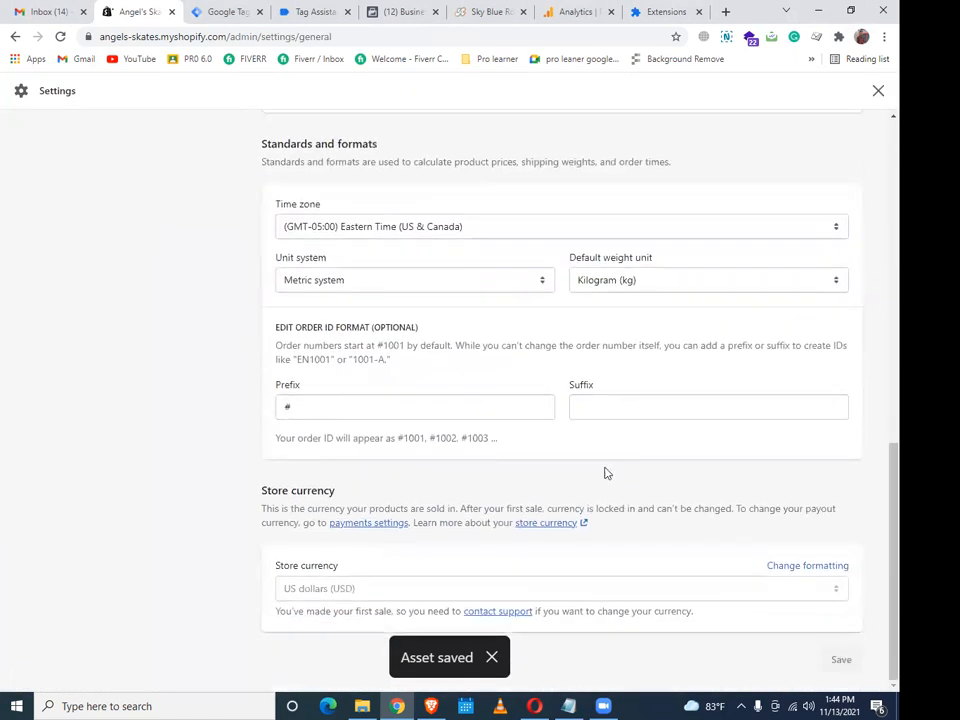
scroll(41, 223, up, 10)
click(96, 265)
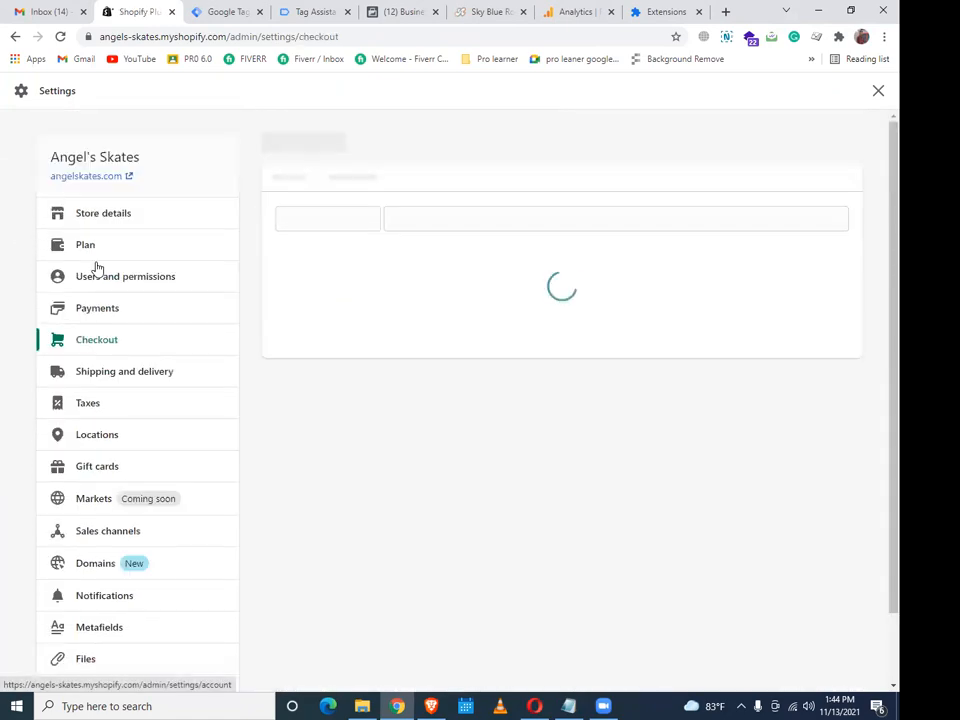
scroll(429, 336, down, 10)
scroll(530, 428, down, 20)
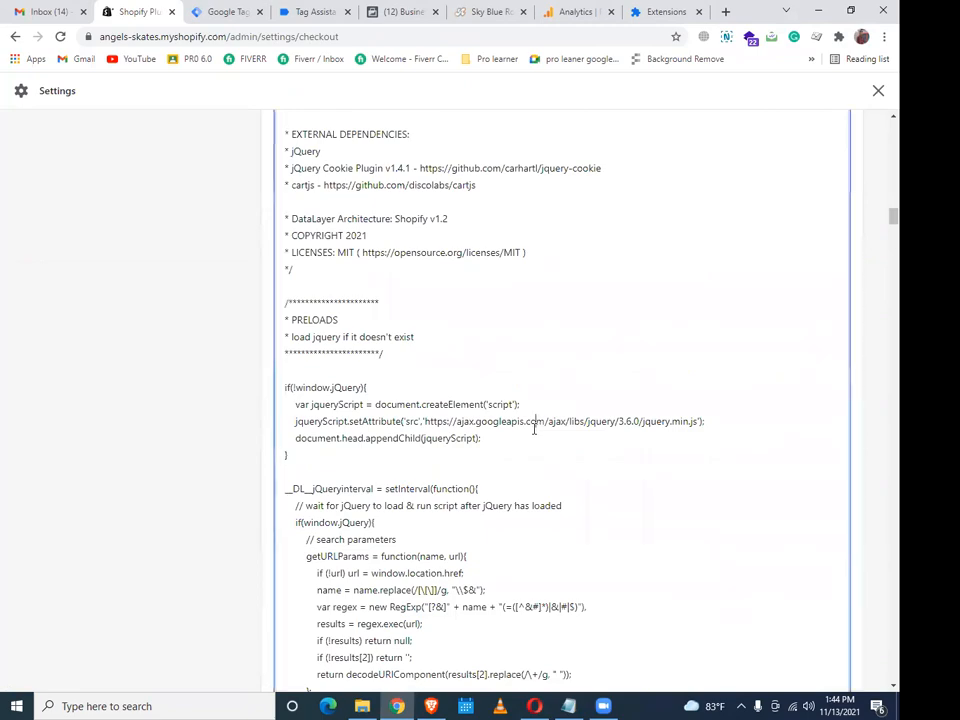
scroll(534, 428, down, 15)
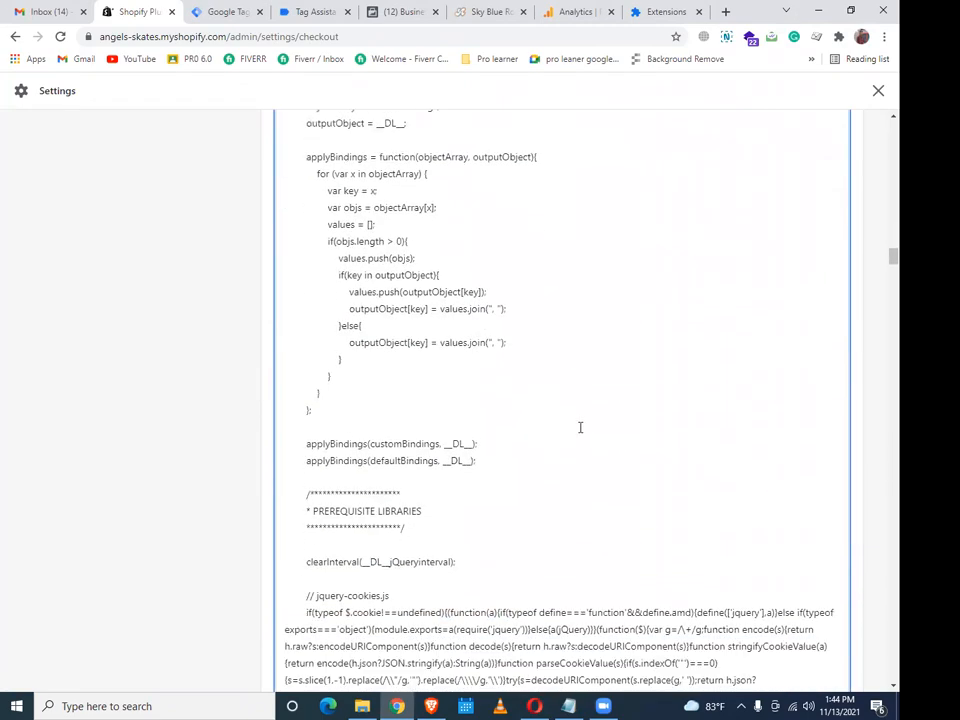
scroll(579, 427, down, 20)
scroll(879, 602, down, 15)
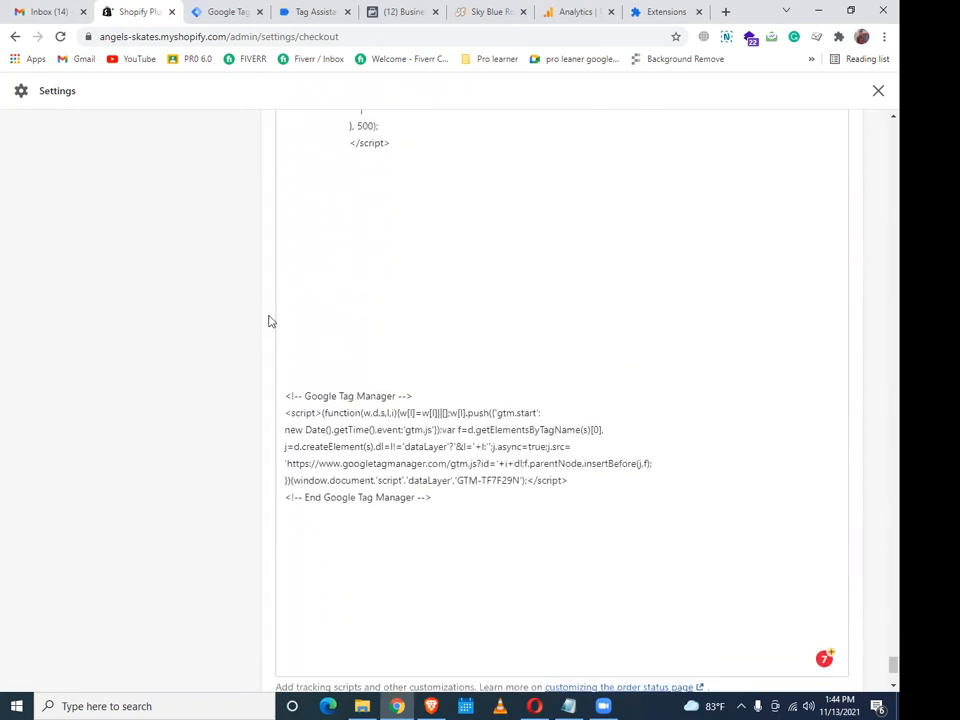
Replace the whole order status script with just the Google Tag Manager snippet and save
drag(439, 510, 285, 396)
key(super+c)
right_click(320, 404)
click(352, 440)
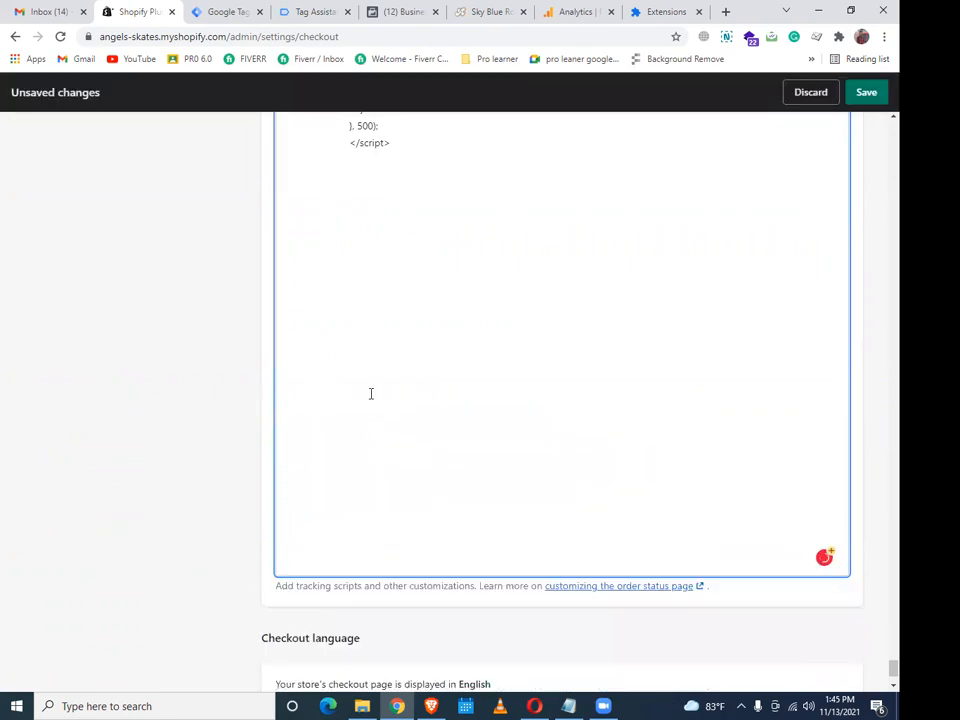
scroll(371, 394, up, 2)
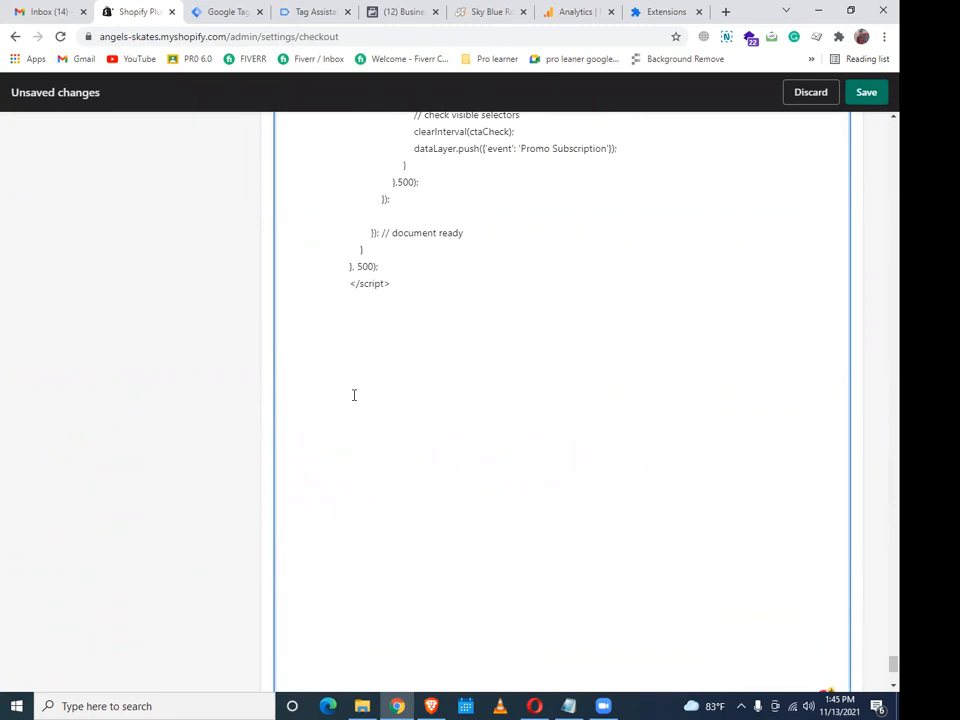
key(ctrl+a)
key(BackSpace)
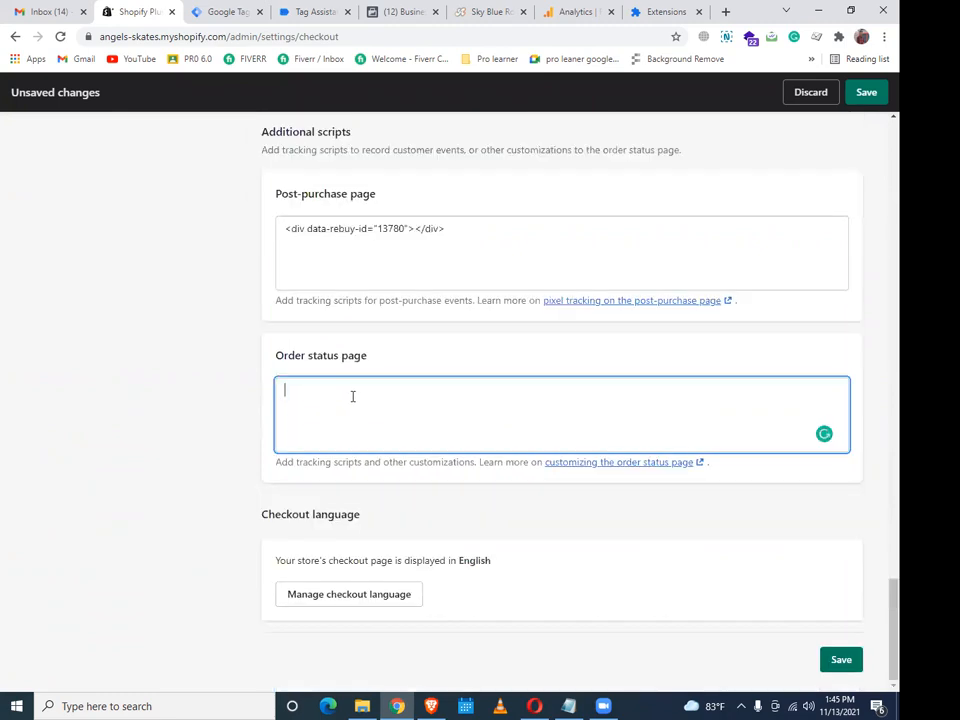
key(super+v)
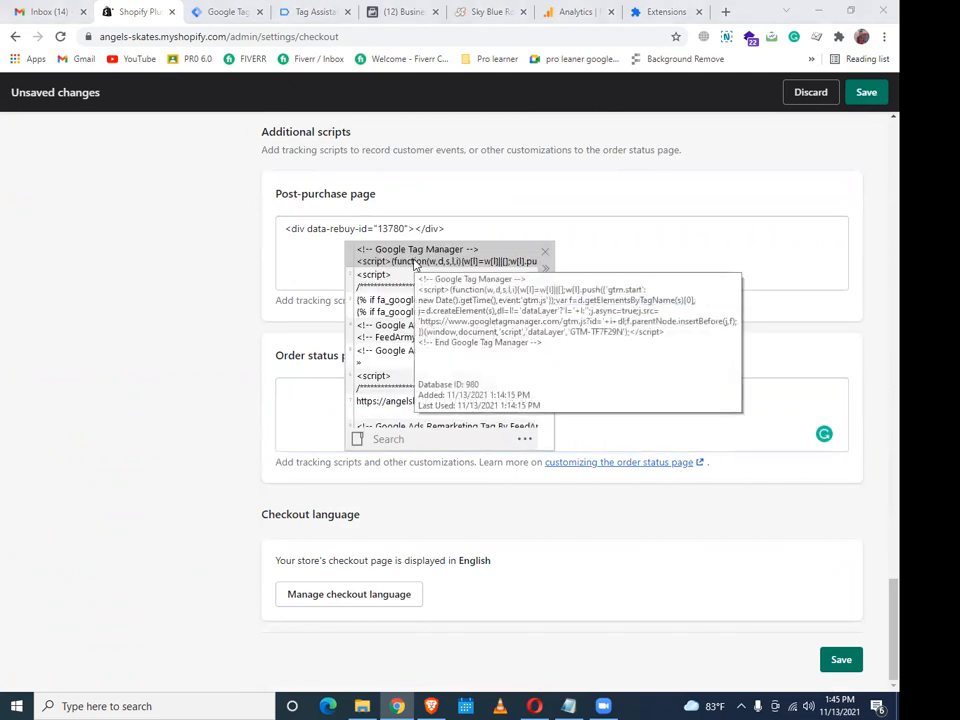
click(415, 262)
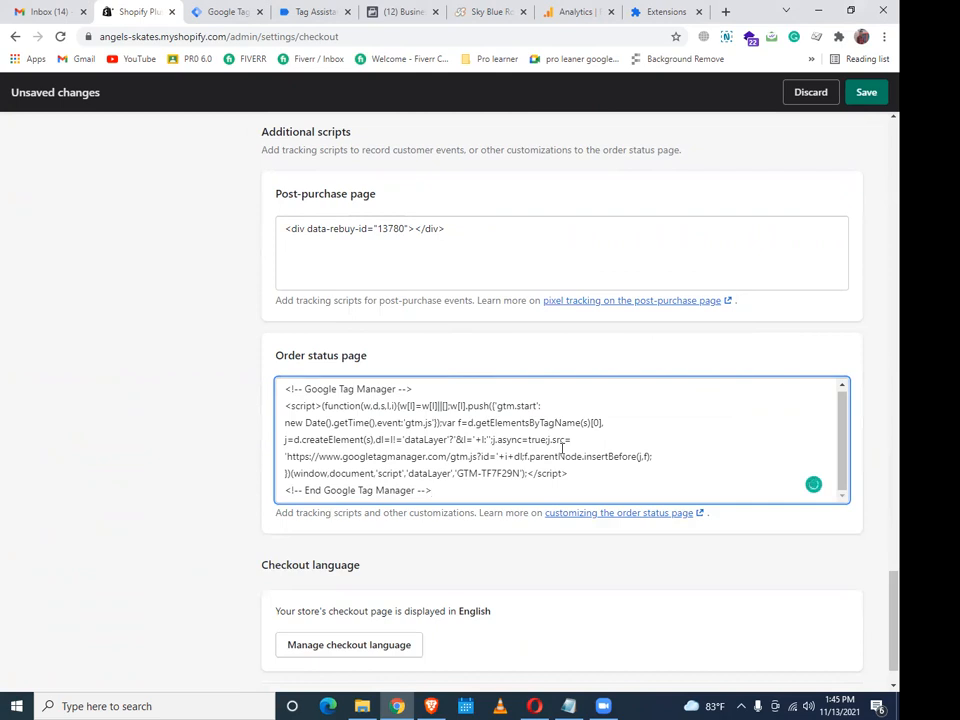
click(866, 96)
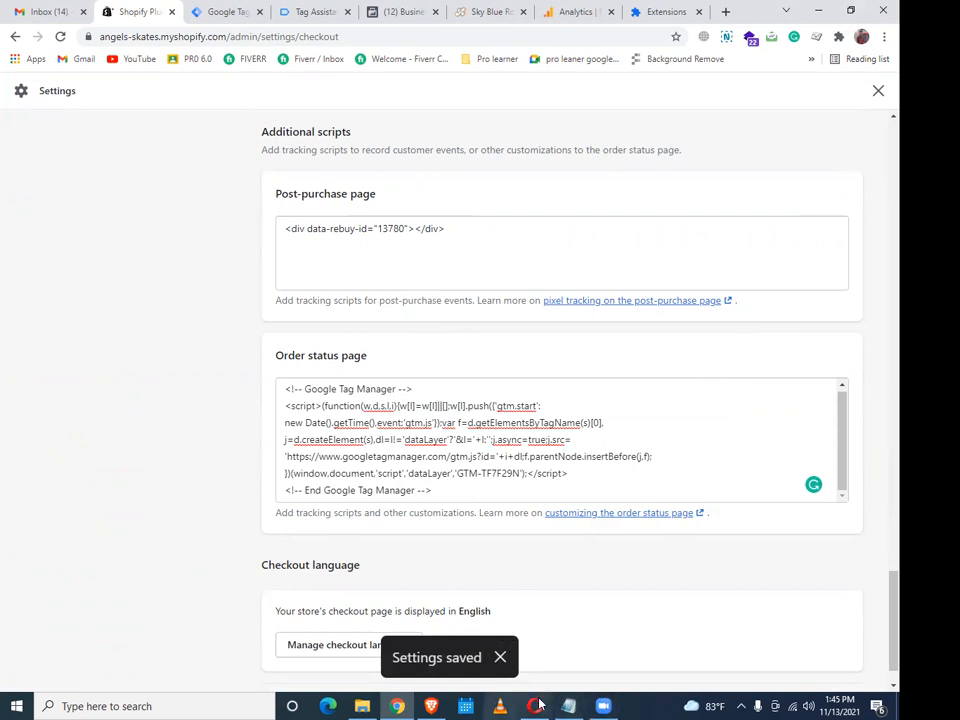
click(430, 706)
scroll(455, 574, up, 10)
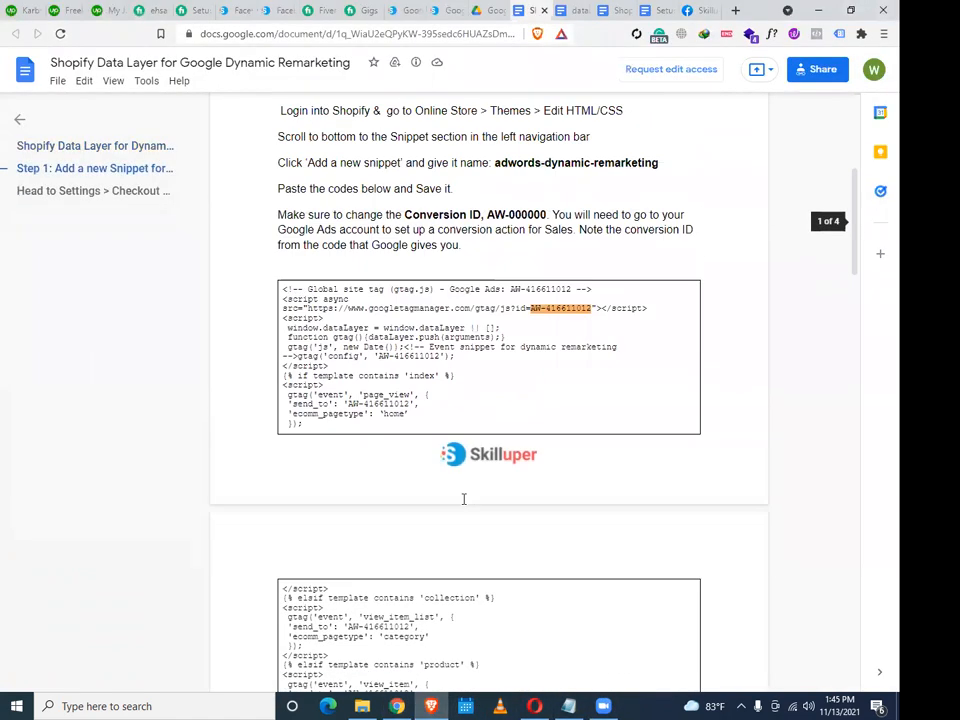
Read through the guide's Step 1 snippet instructions, then bring up the Notepad project file
scroll(464, 500, up, 1)
scroll(464, 500, down, 2)
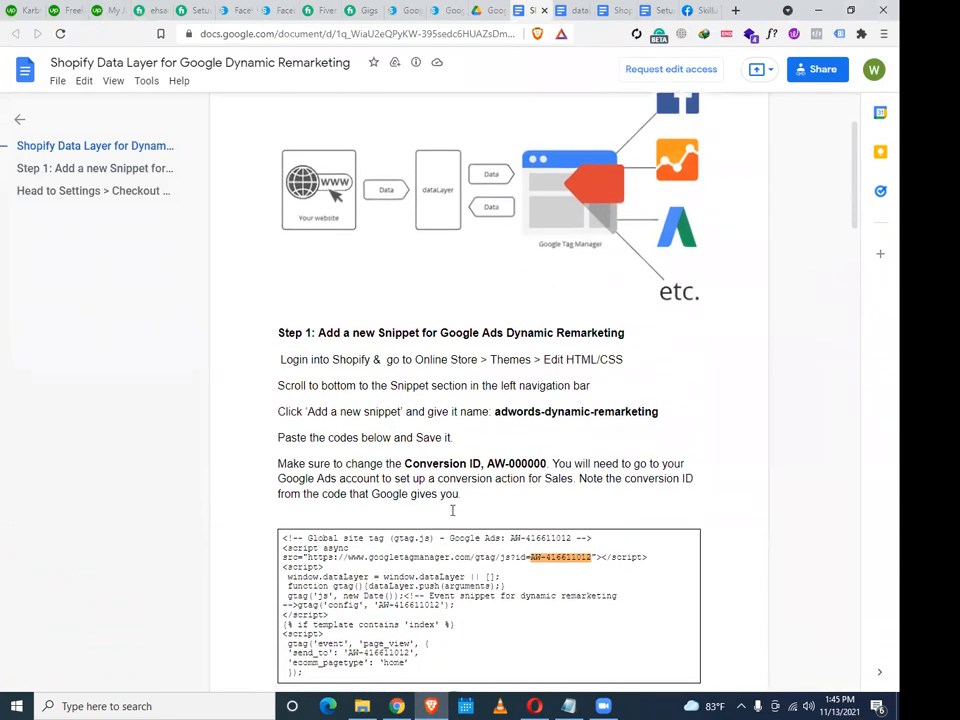
scroll(461, 503, down, 1)
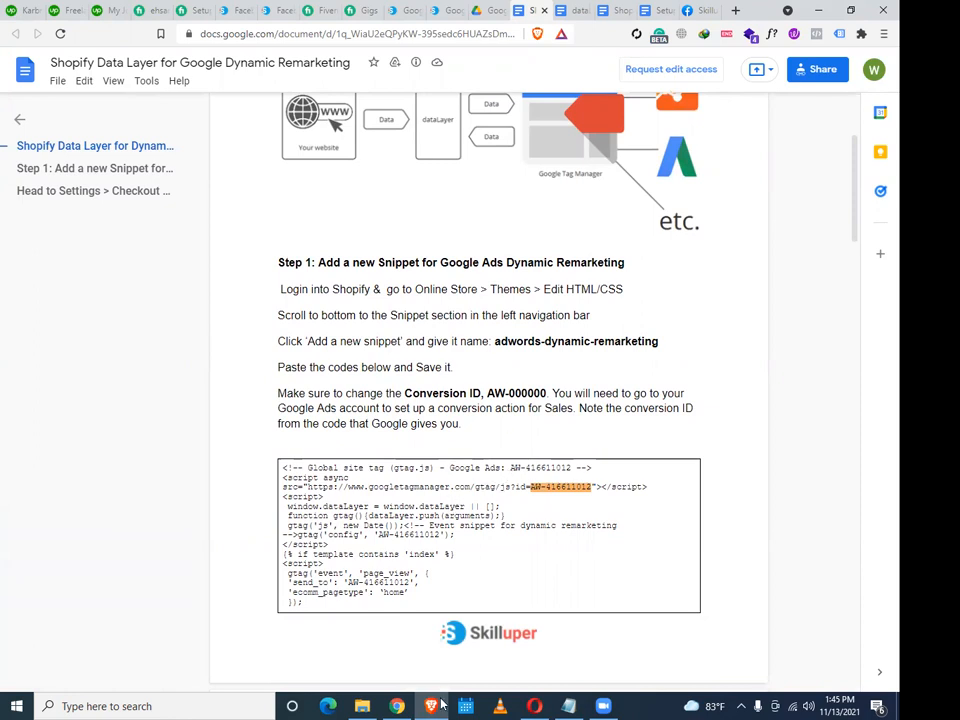
click(399, 706)
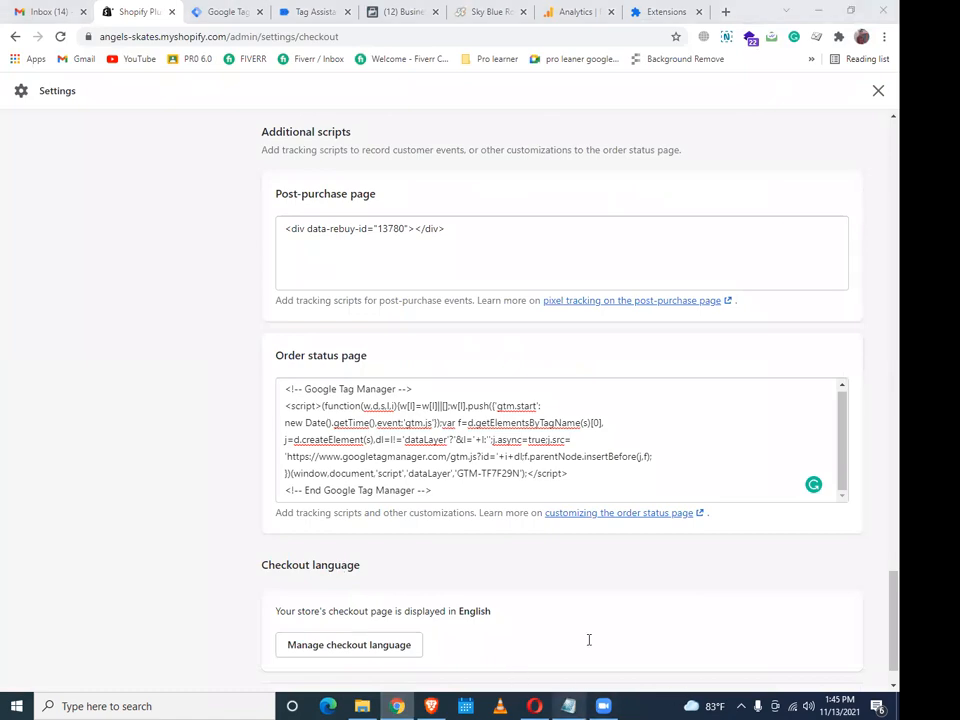
key(alt+Tab)
scroll(590, 590, up, 10)
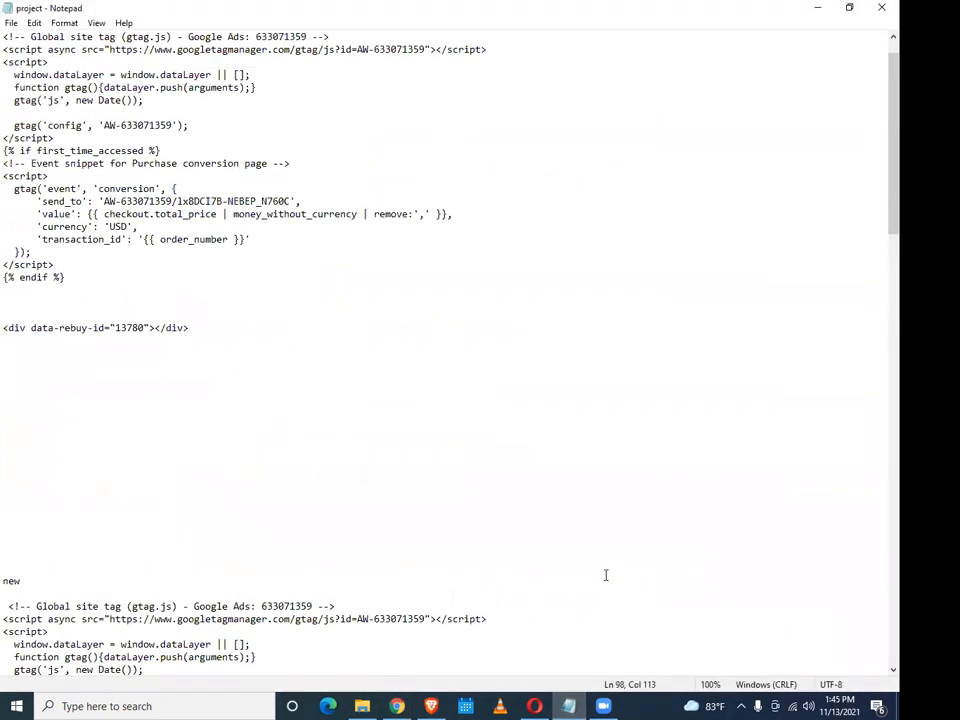
Copy the AW-633071359 conversion ID from the gtag script src line in Notepad
scroll(530, 309, up, 1)
double_click(287, 74)
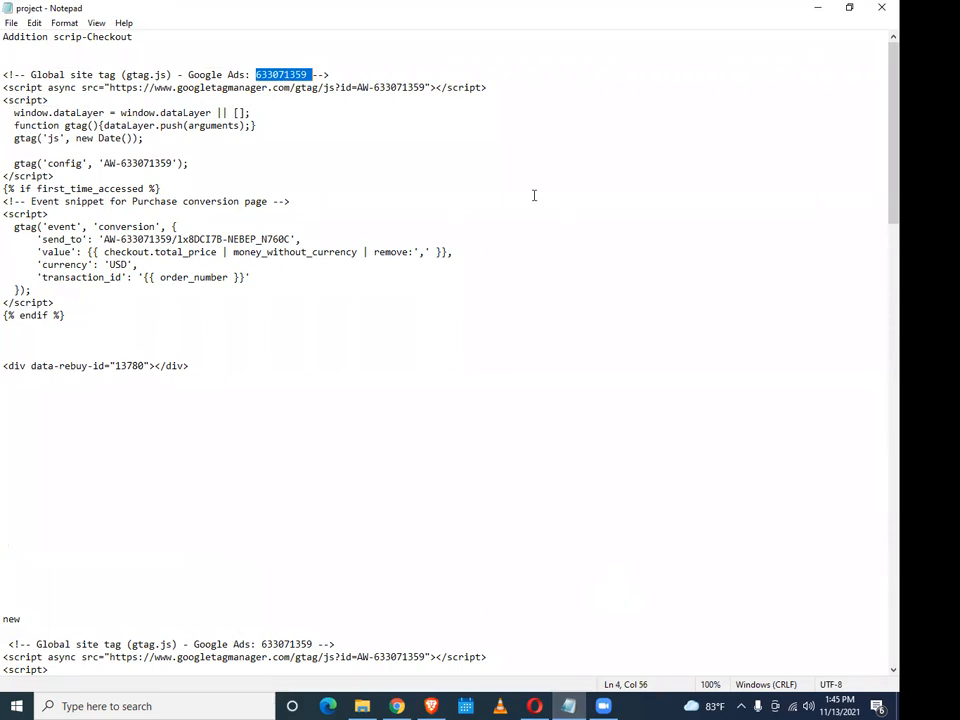
click(307, 112)
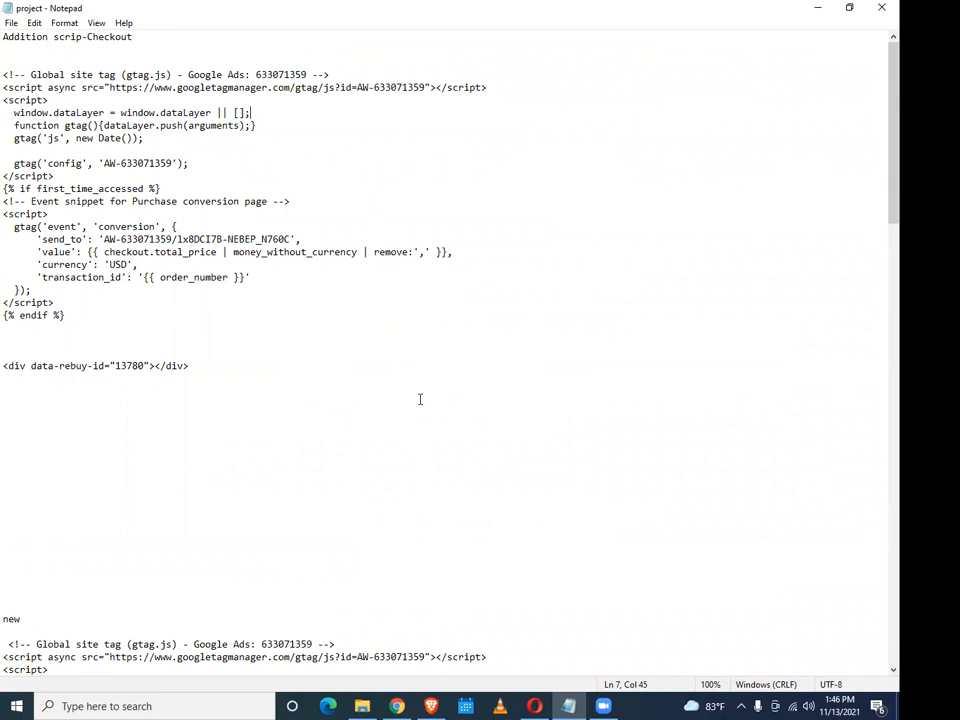
drag(375, 87, 492, 87)
click(376, 87)
drag(375, 87, 425, 90)
double_click(380, 87)
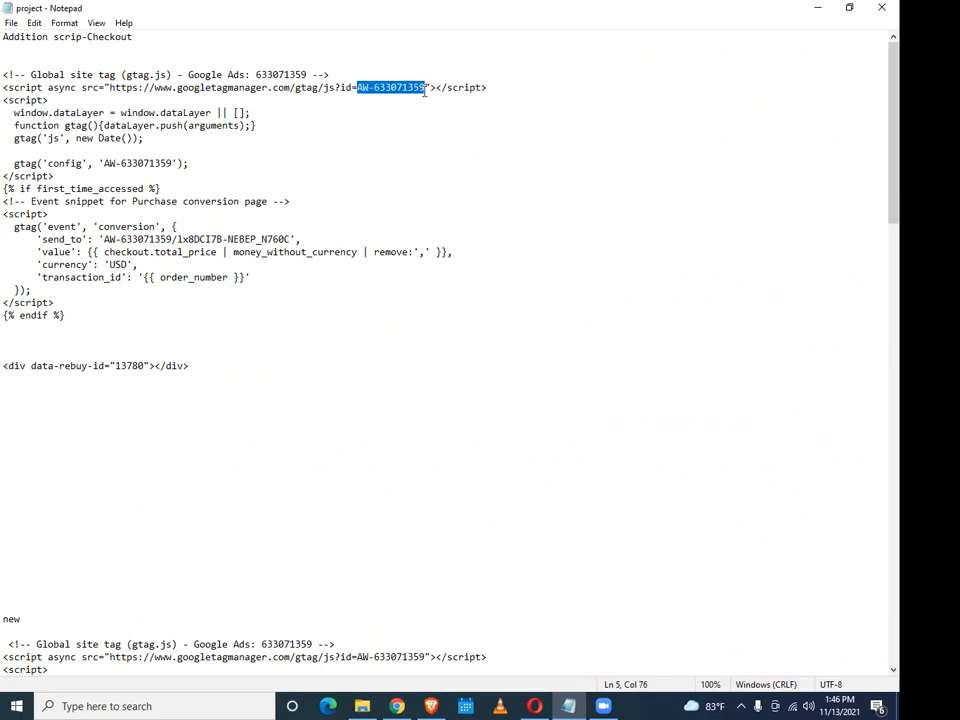
right_click(405, 91)
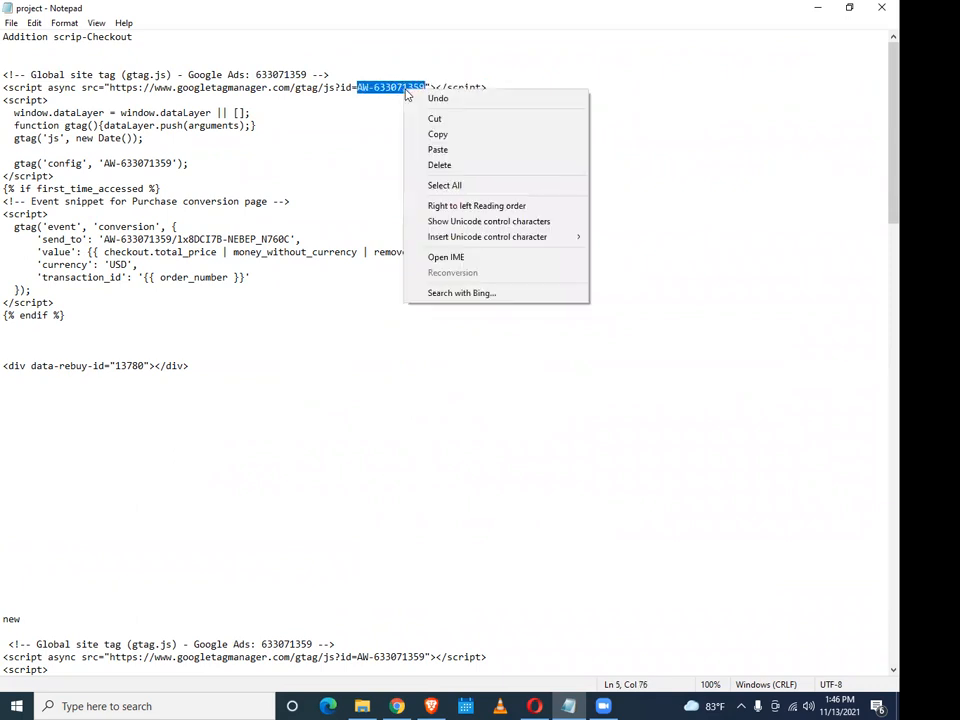
click(441, 136)
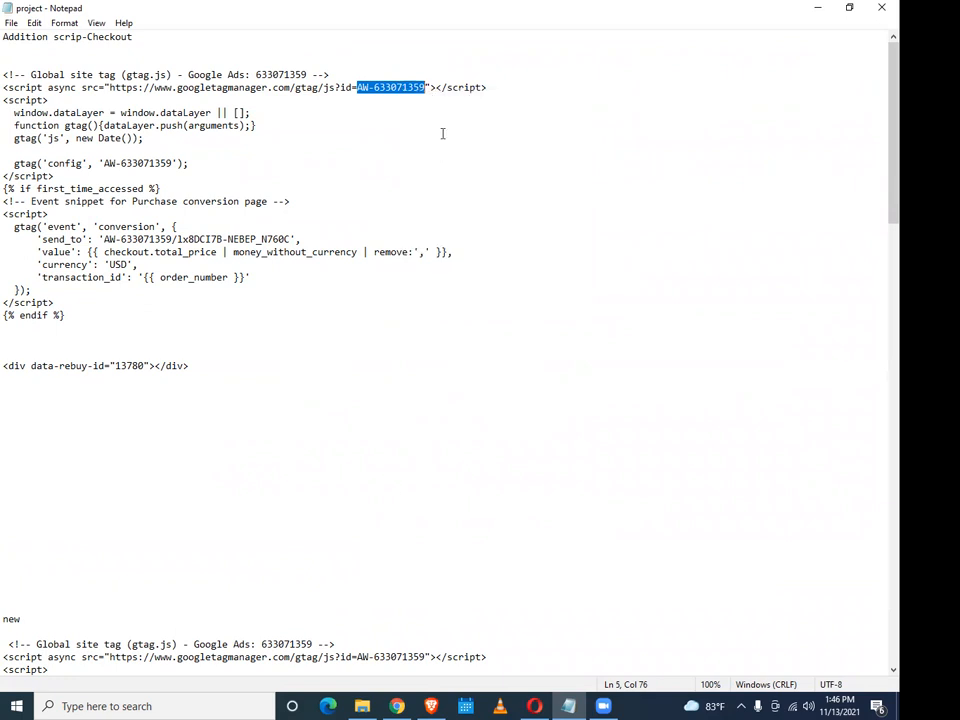
click(433, 706)
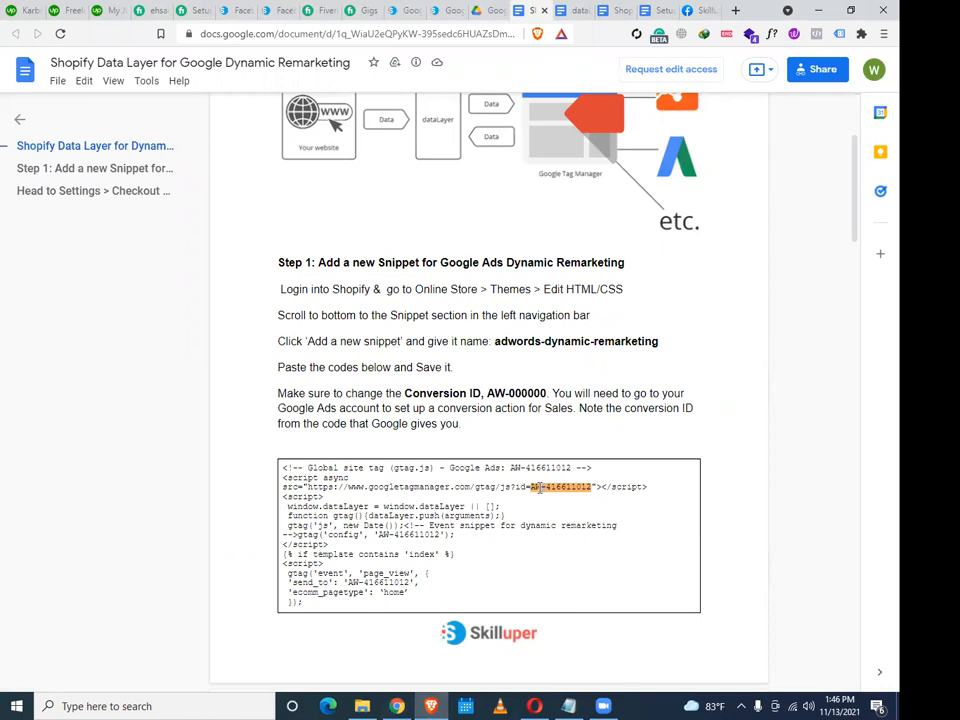
Copy the first block of snippet code from the guide's code box
drag(533, 486, 584, 490)
scroll(575, 486, down, 1)
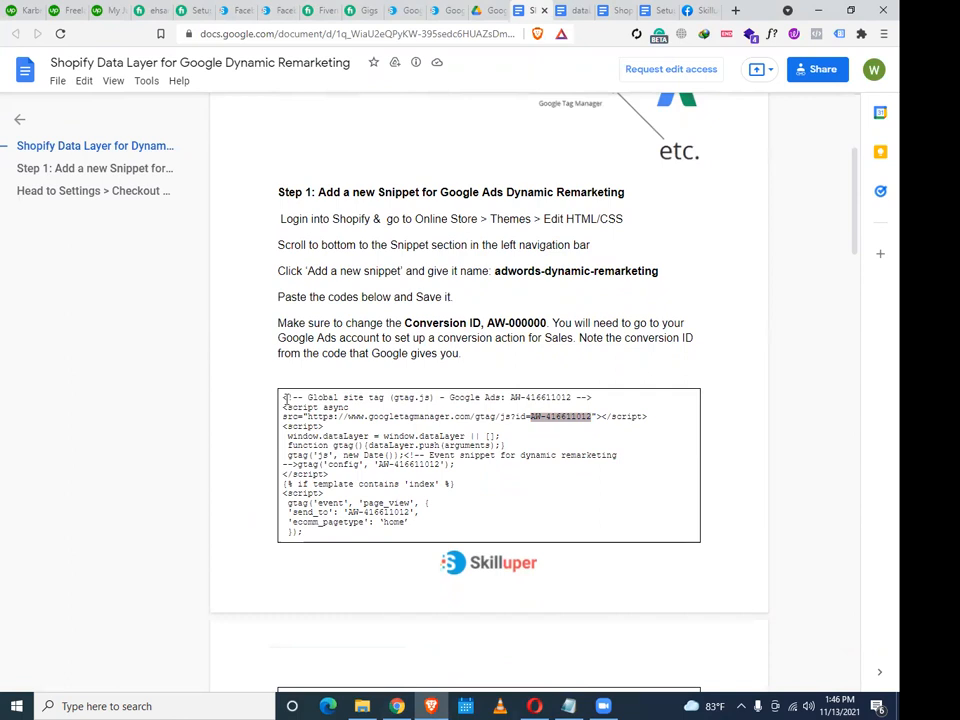
drag(285, 398, 331, 537)
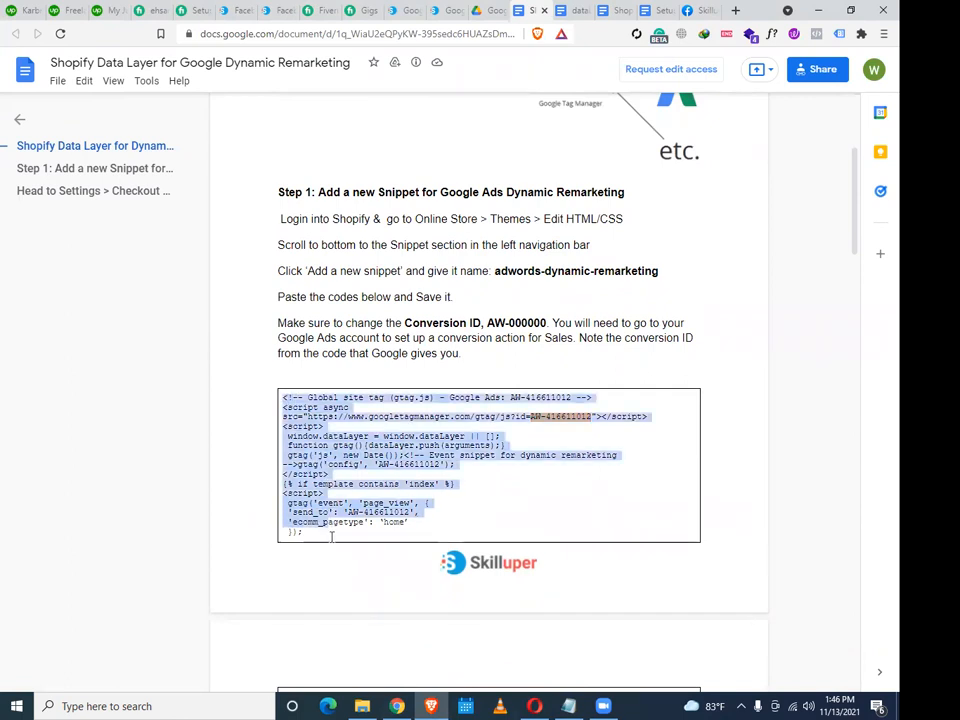
right_click(318, 481)
click(343, 491)
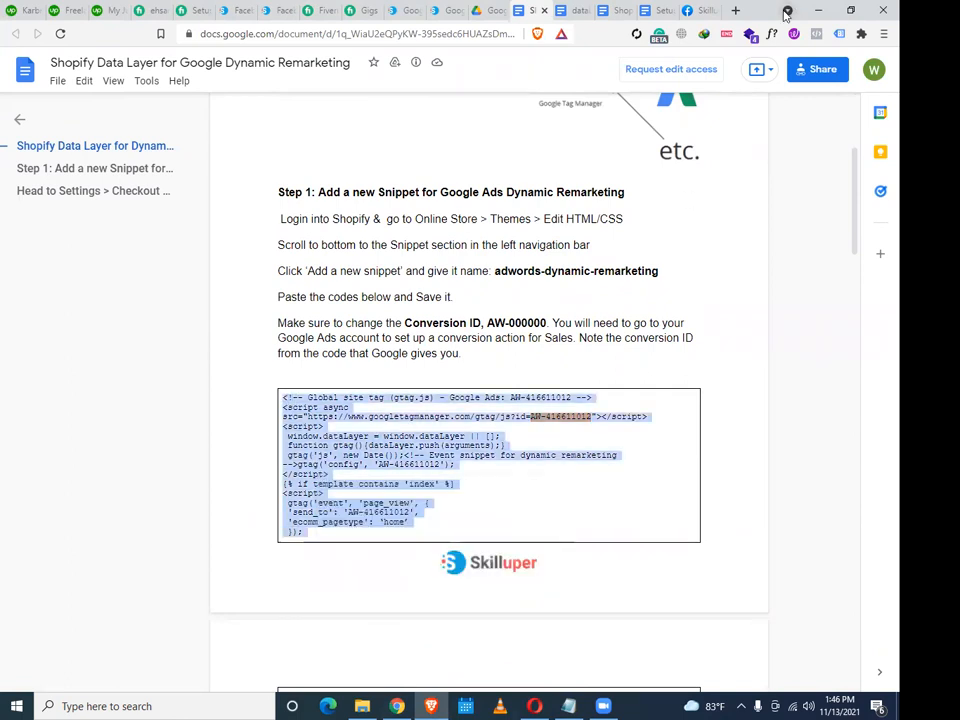
Select and copy the remarketing gtag code, then return to Shopify's checkout settings
scroll(541, 499, down, 10)
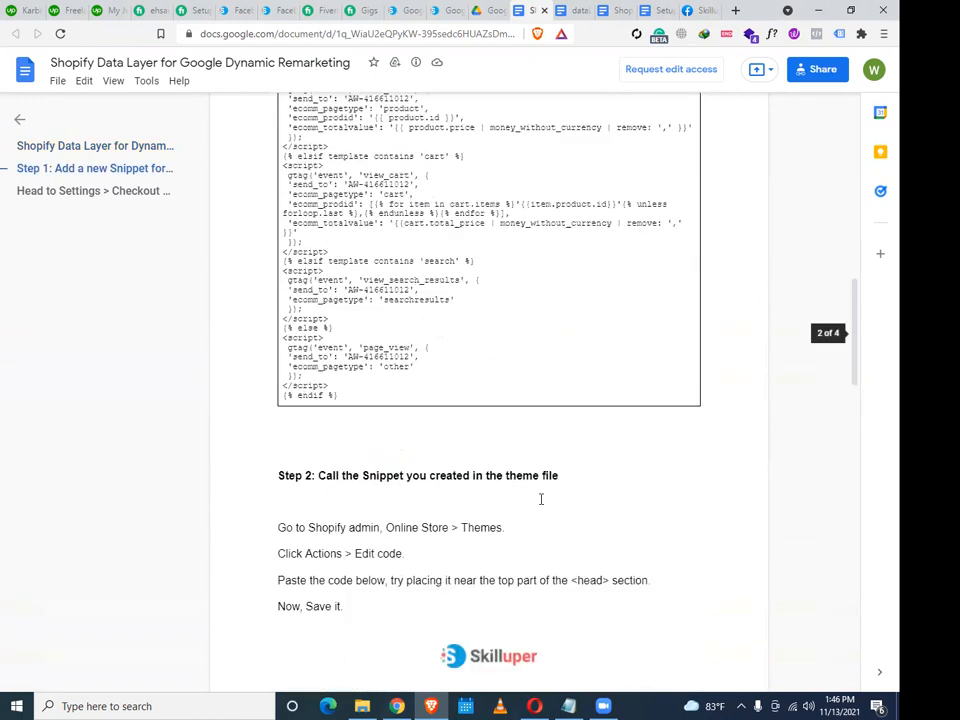
scroll(556, 517, up, 3)
scroll(359, 604, down, 3)
drag(337, 395, 282, 186)
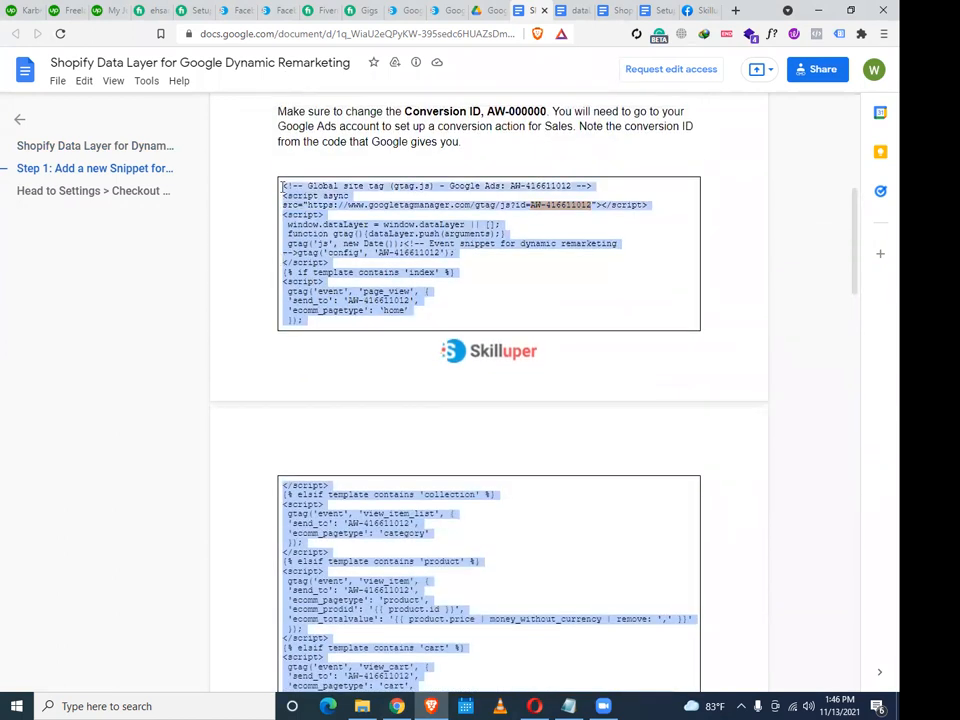
scroll(497, 400, down, 10)
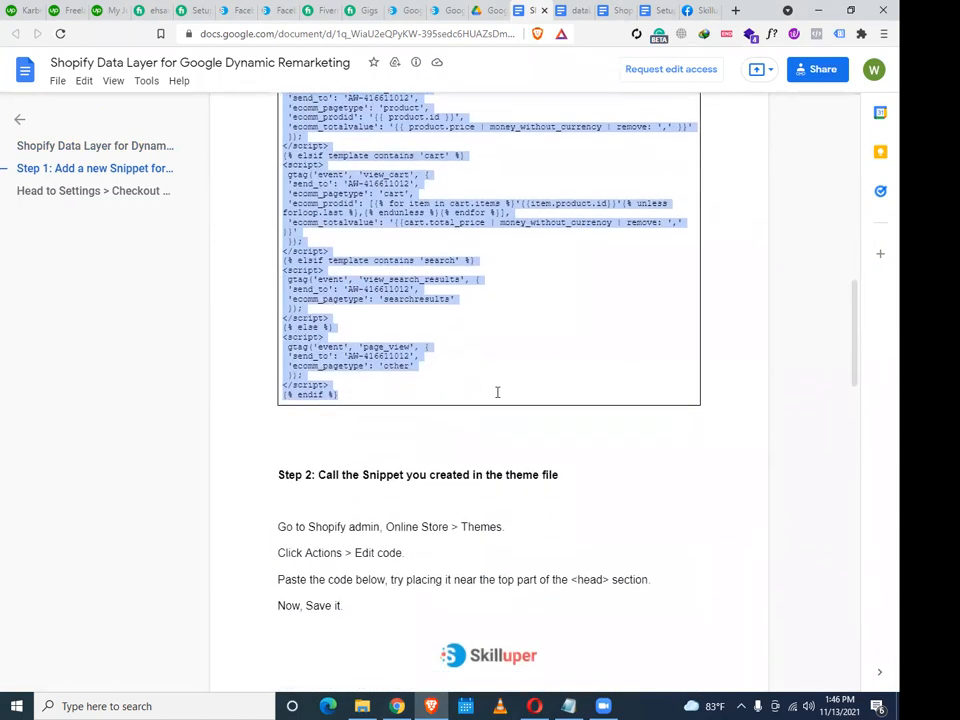
scroll(497, 392, up, 8)
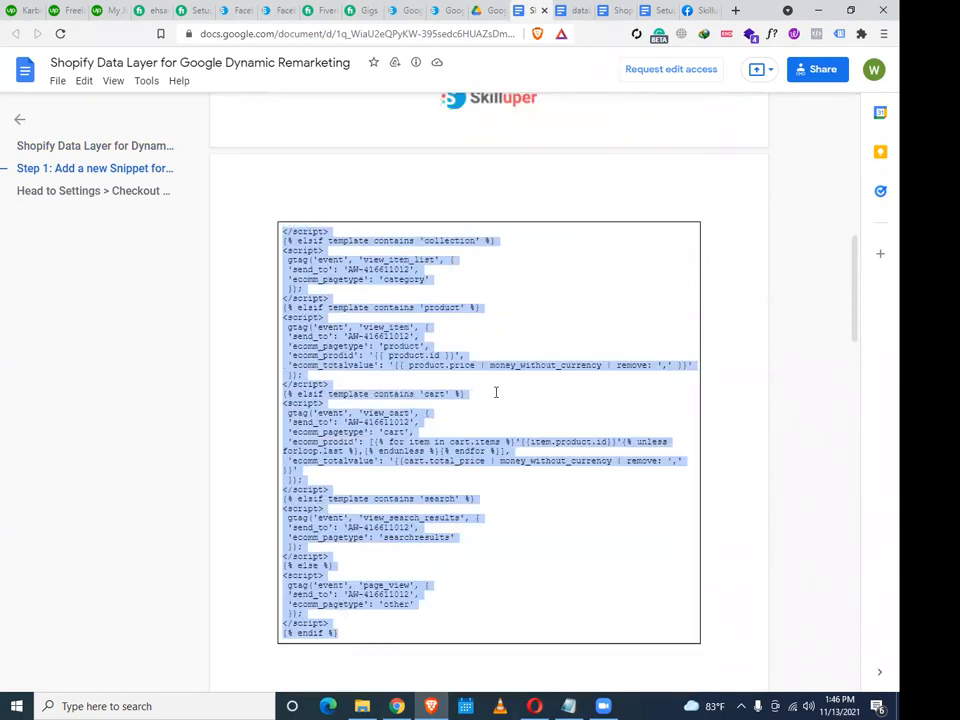
scroll(343, 407, up, 2)
right_click(340, 338)
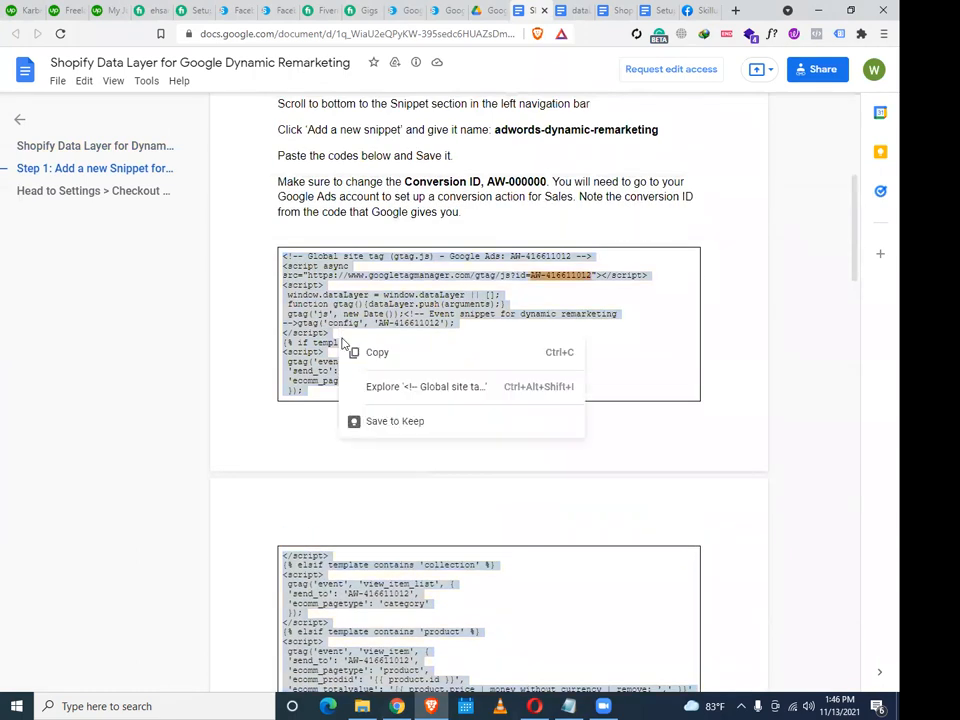
click(362, 352)
scroll(362, 347, up, 1)
scroll(362, 347, up, 2)
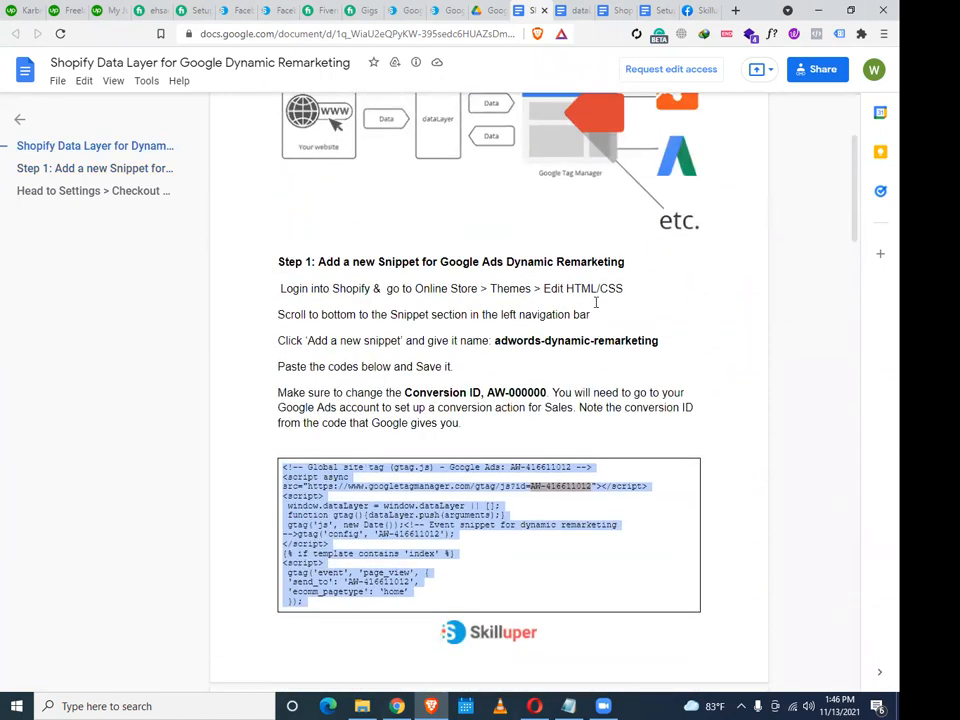
scroll(615, 315, down, 1)
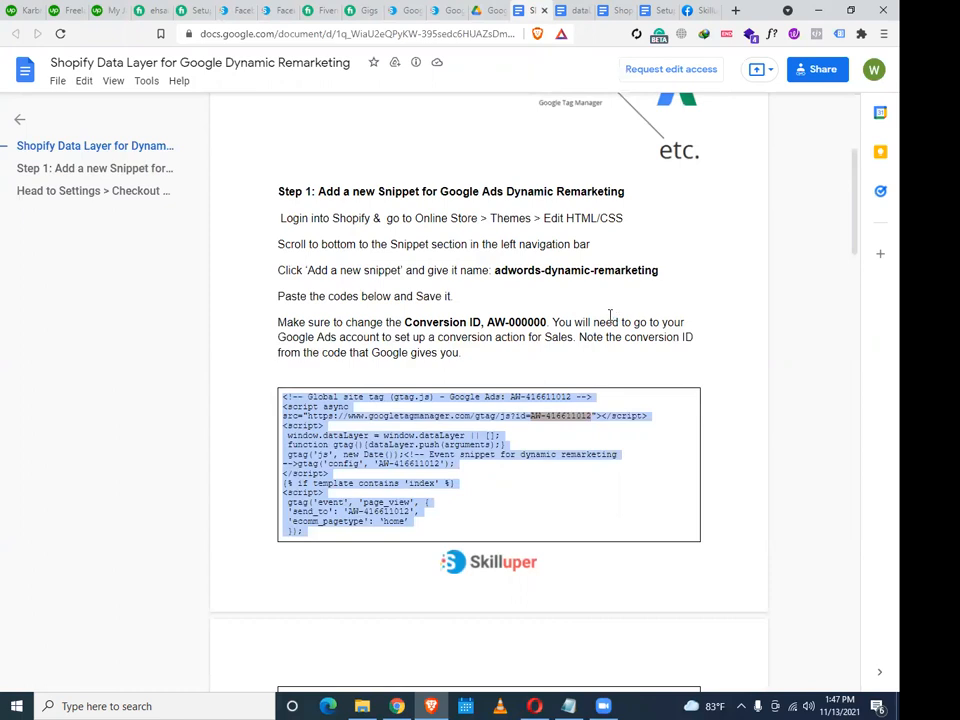
click(398, 706)
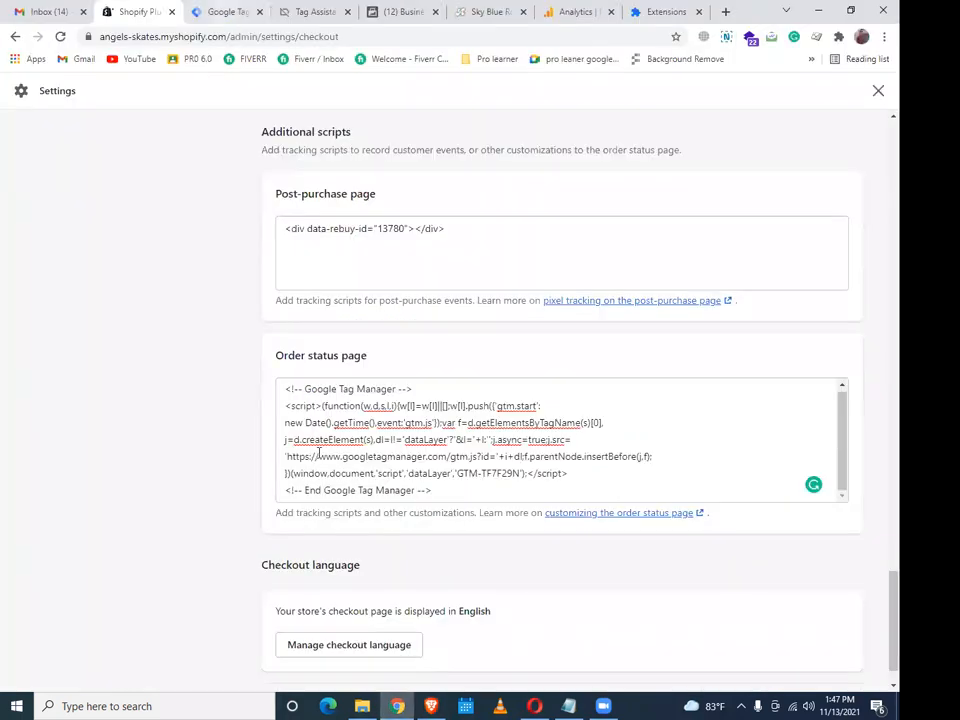
Return to the theme code editor and start adding a new file under Snippets
scroll(165, 337, up, 3)
click(15, 36)
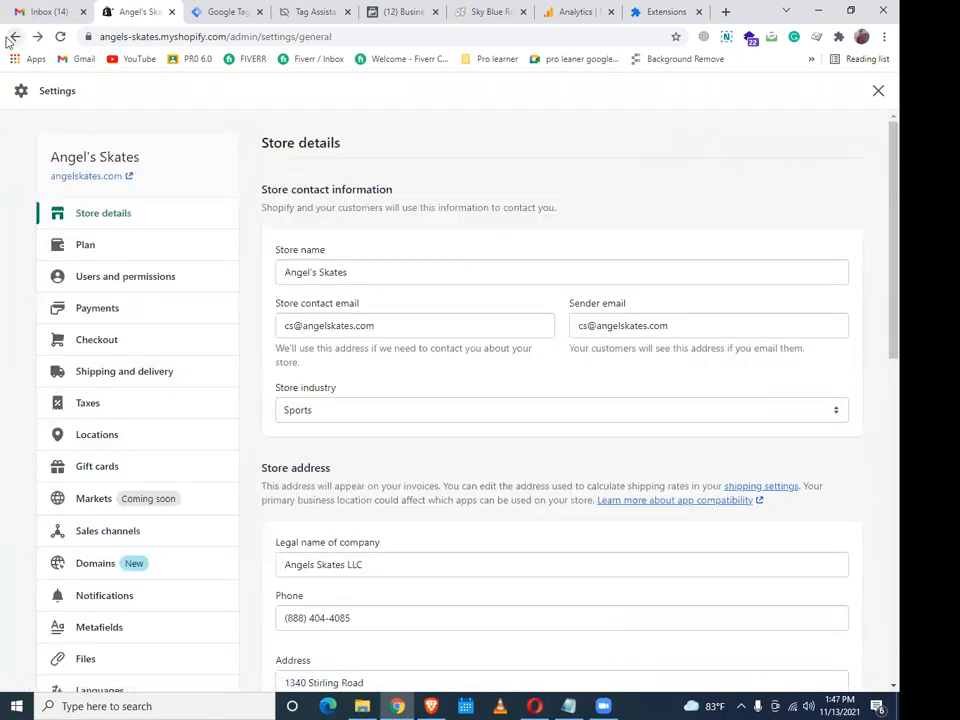
click(12, 37)
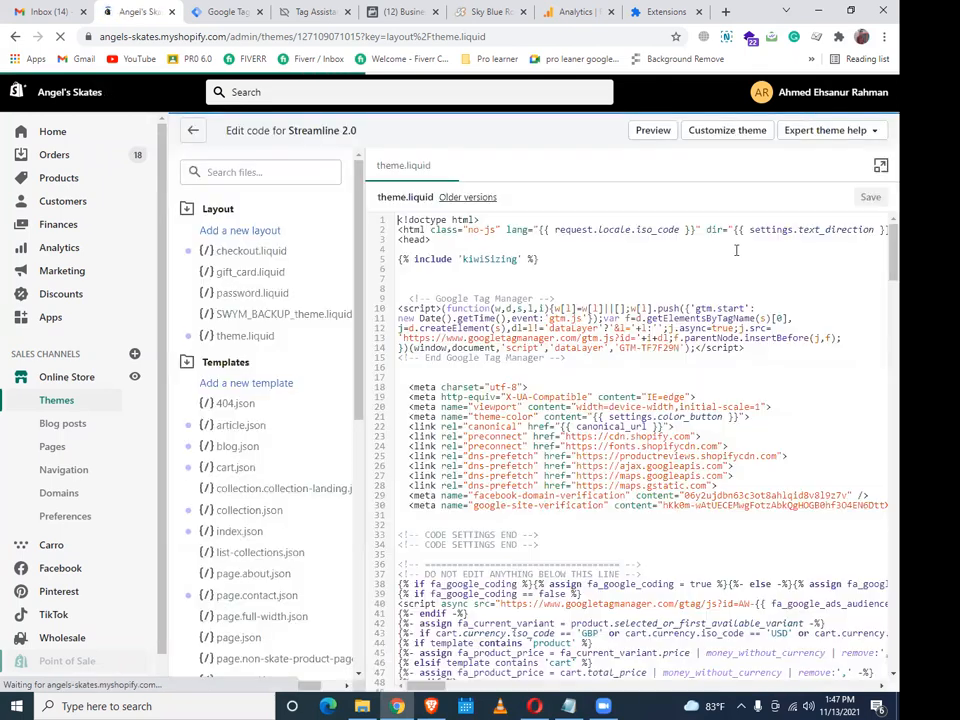
scroll(268, 467, down, 5)
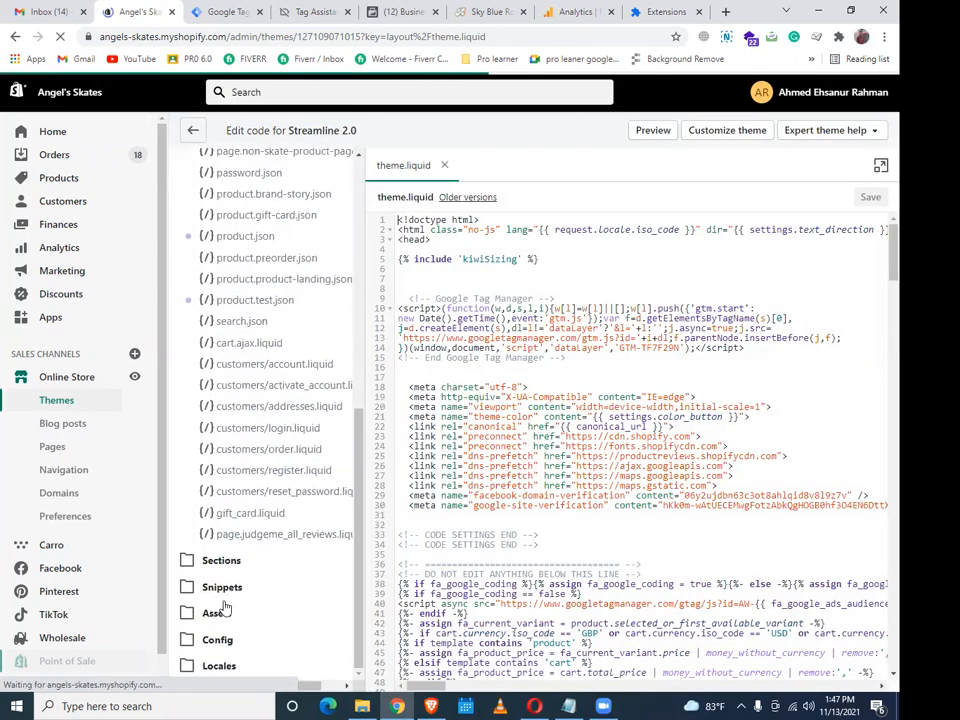
click(232, 586)
scroll(240, 580, down, 3)
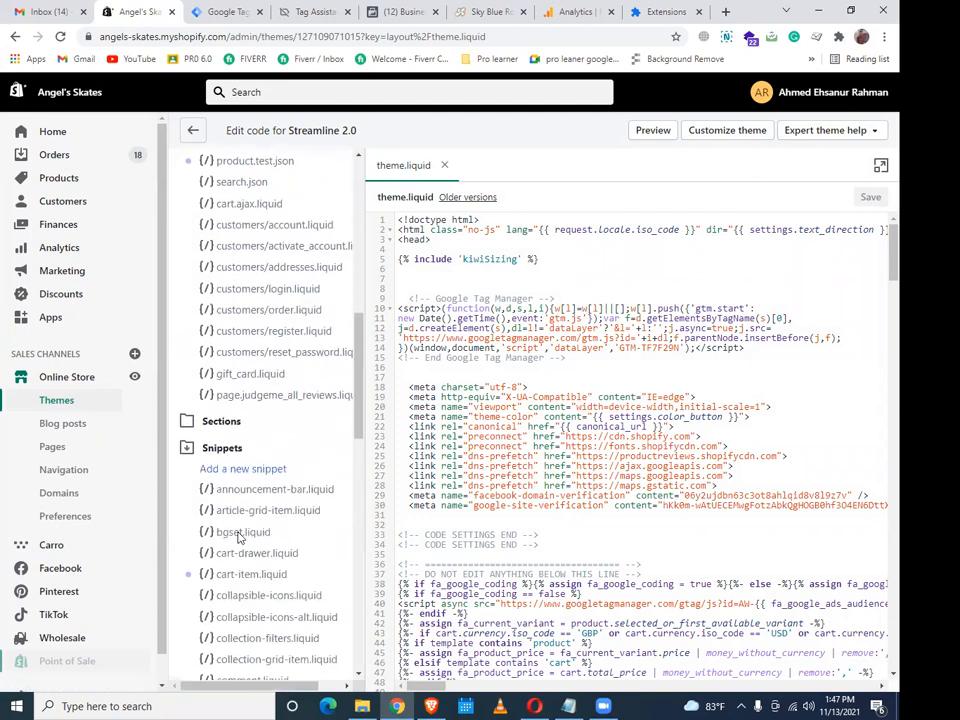
click(244, 468)
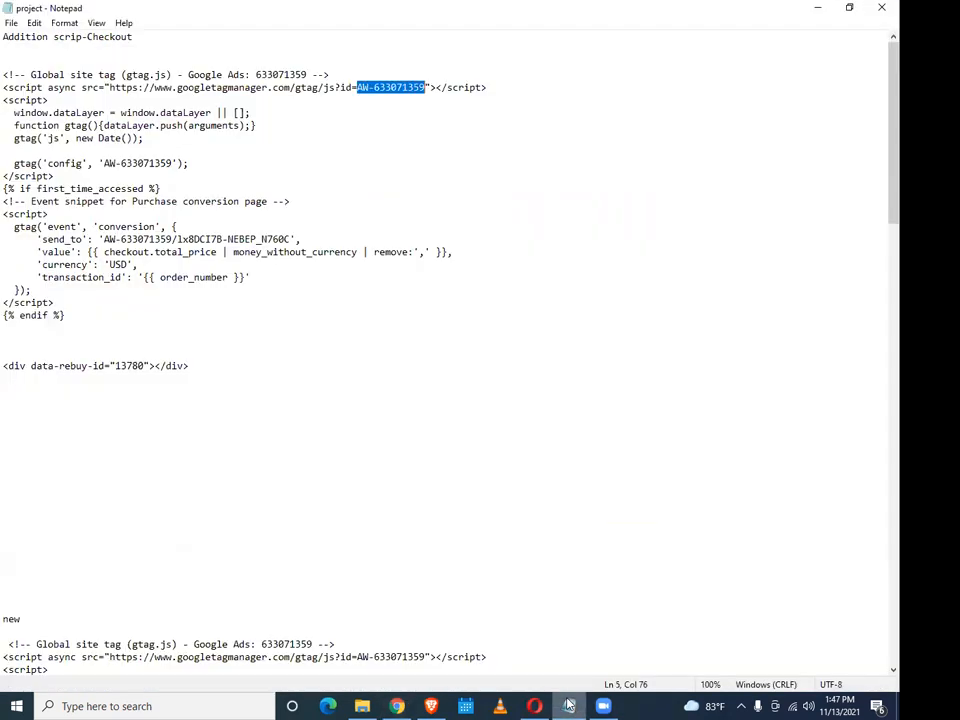
Copy the name adwords-dynamic-remarketing from the guide and create the snippet with it
click(568, 706)
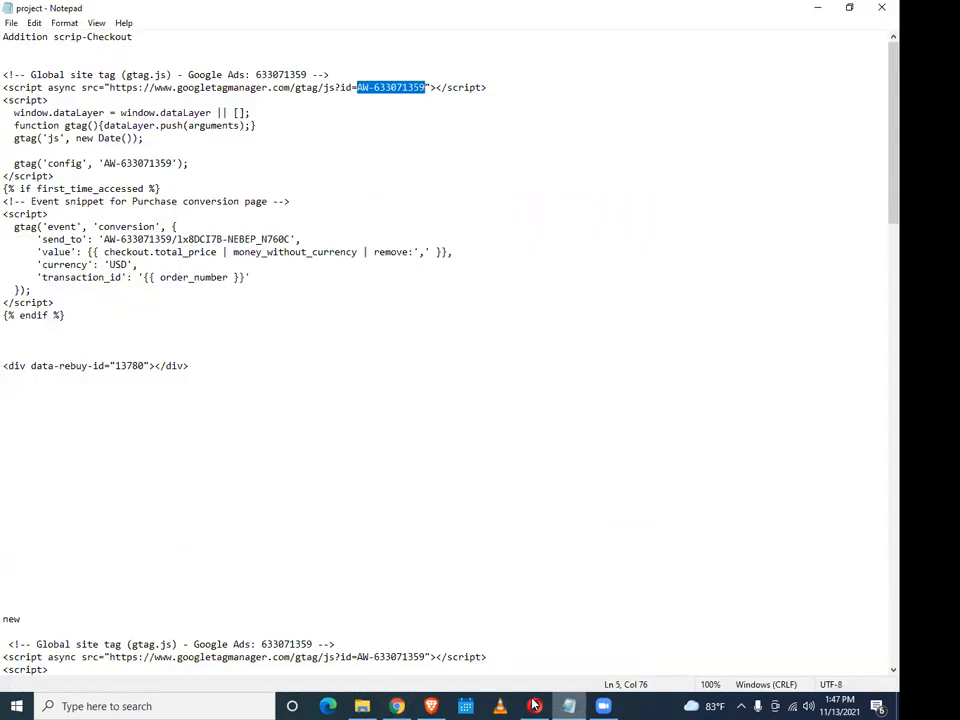
click(431, 706)
scroll(490, 458, up, 1)
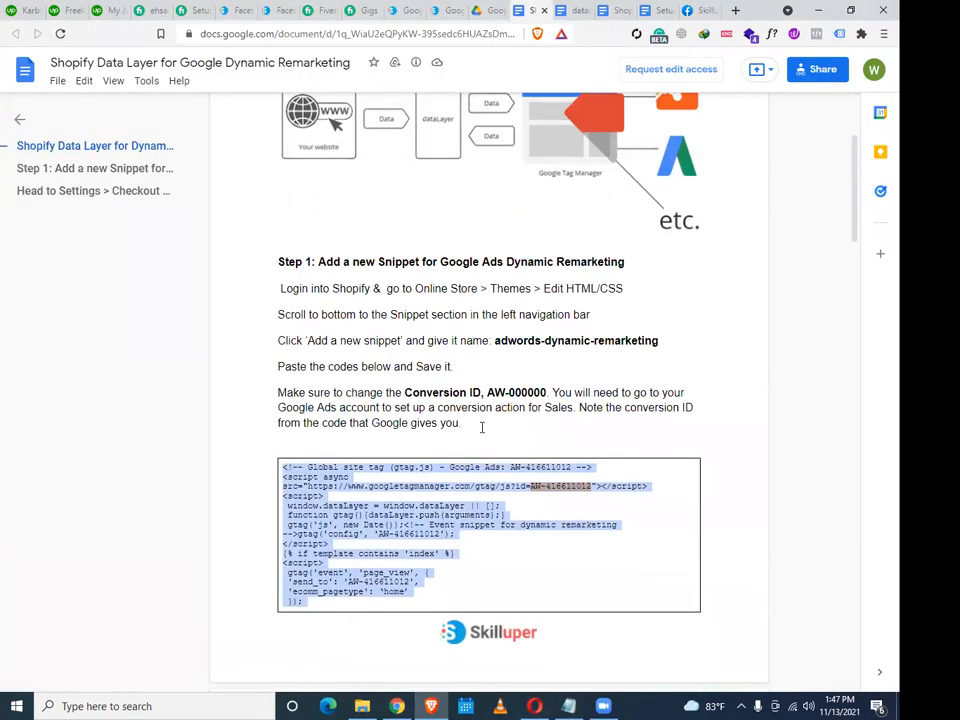
scroll(513, 398, up, 1)
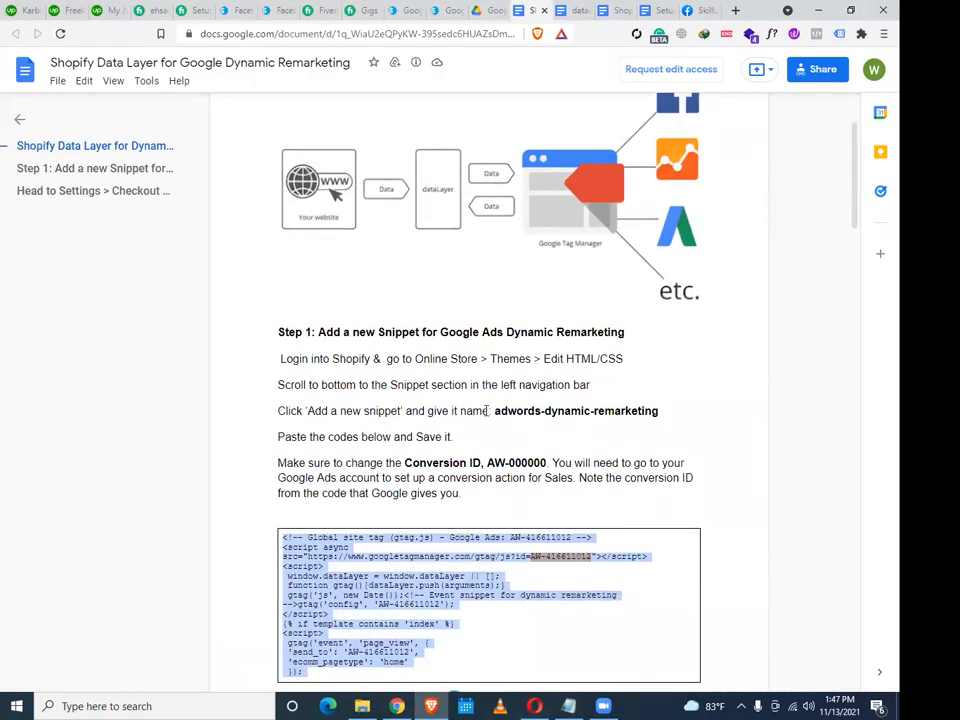
drag(494, 411, 666, 411)
right_click(652, 411)
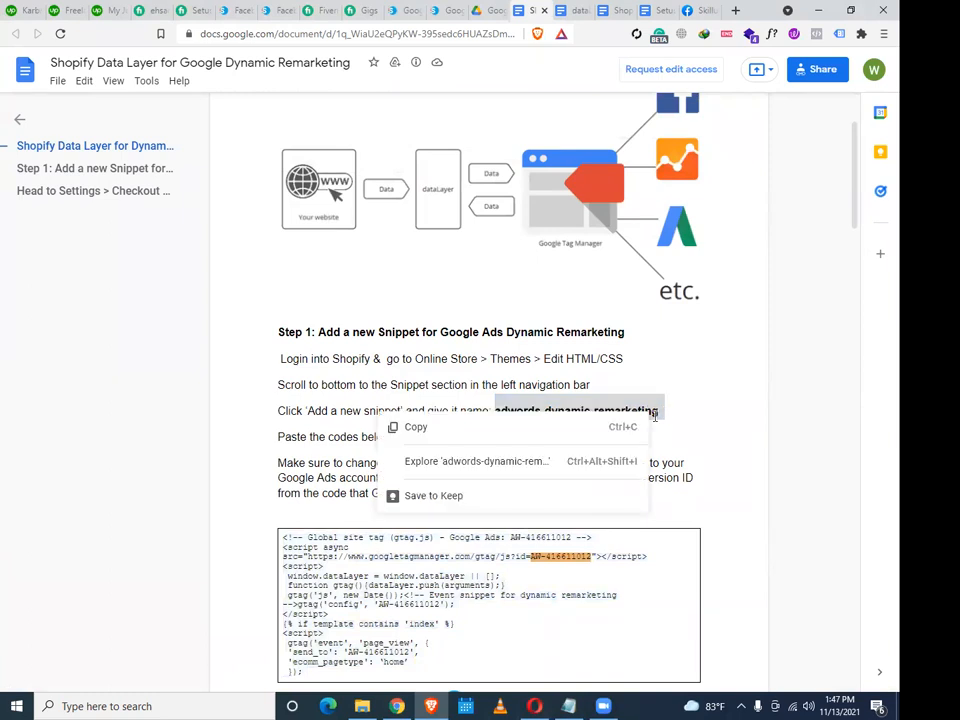
click(443, 426)
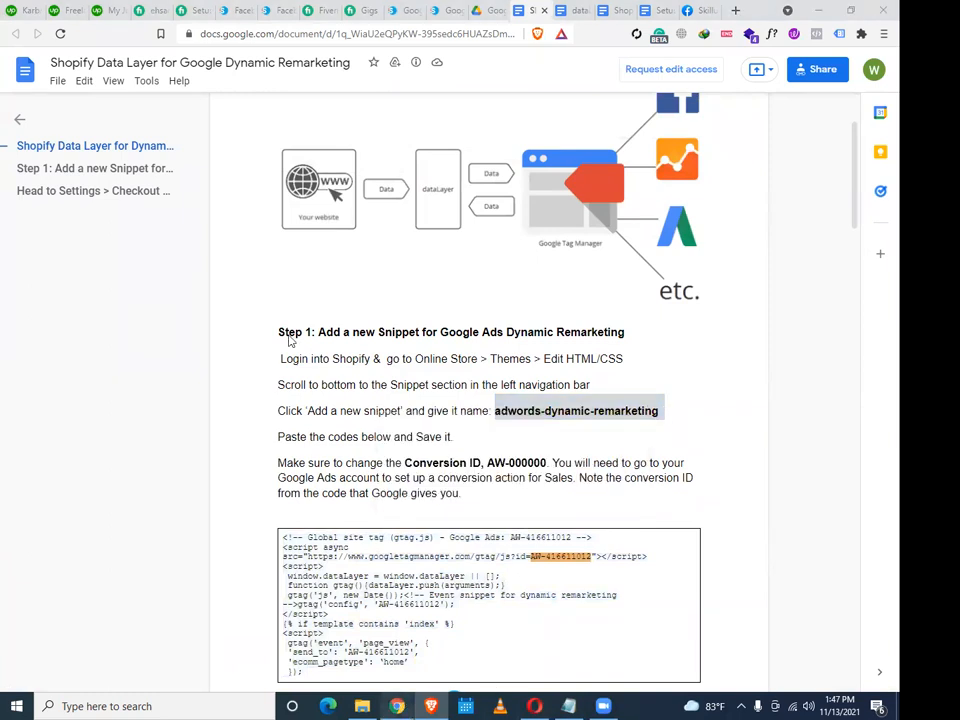
click(400, 706)
key(ctrl+v)
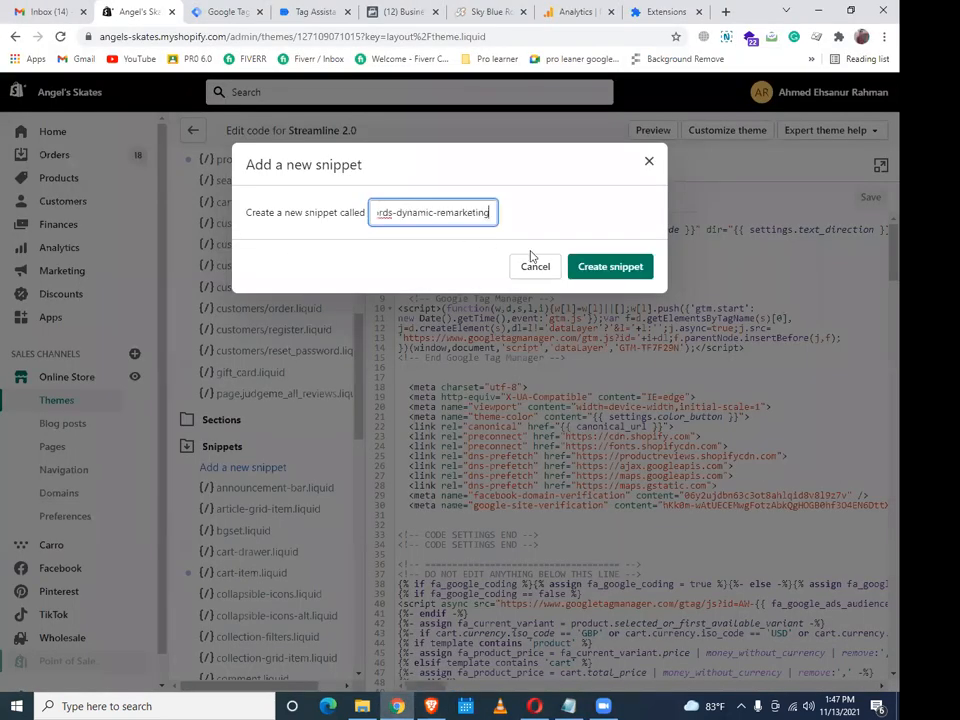
click(596, 273)
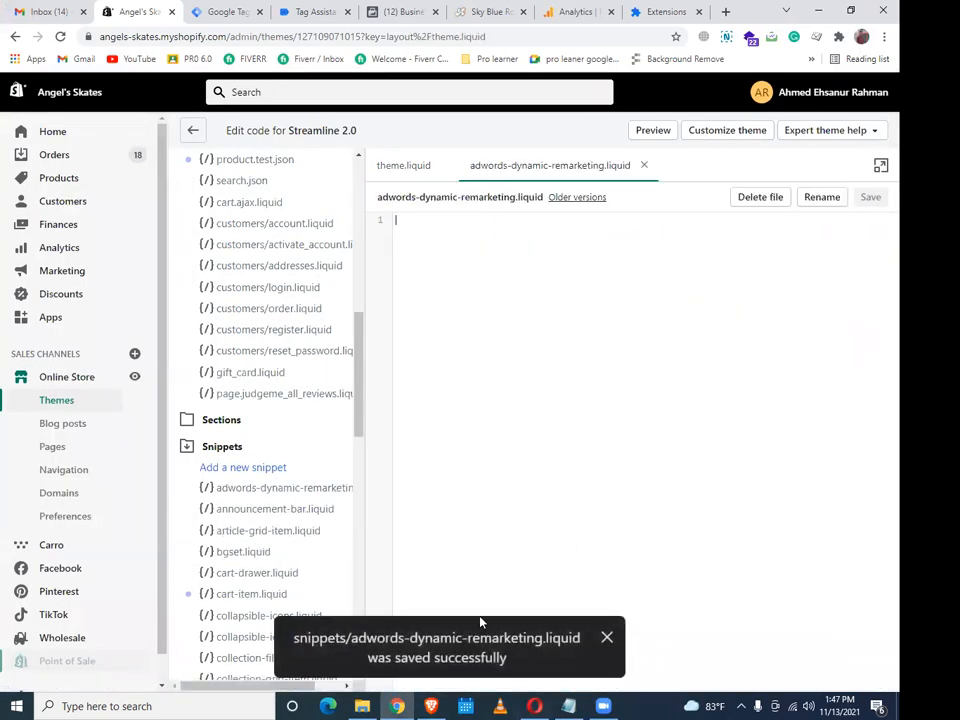
click(435, 704)
scroll(452, 660, down, 5)
Copy the full remarketing code block from the guide's code box into the clipboard
scroll(422, 409, up, 3)
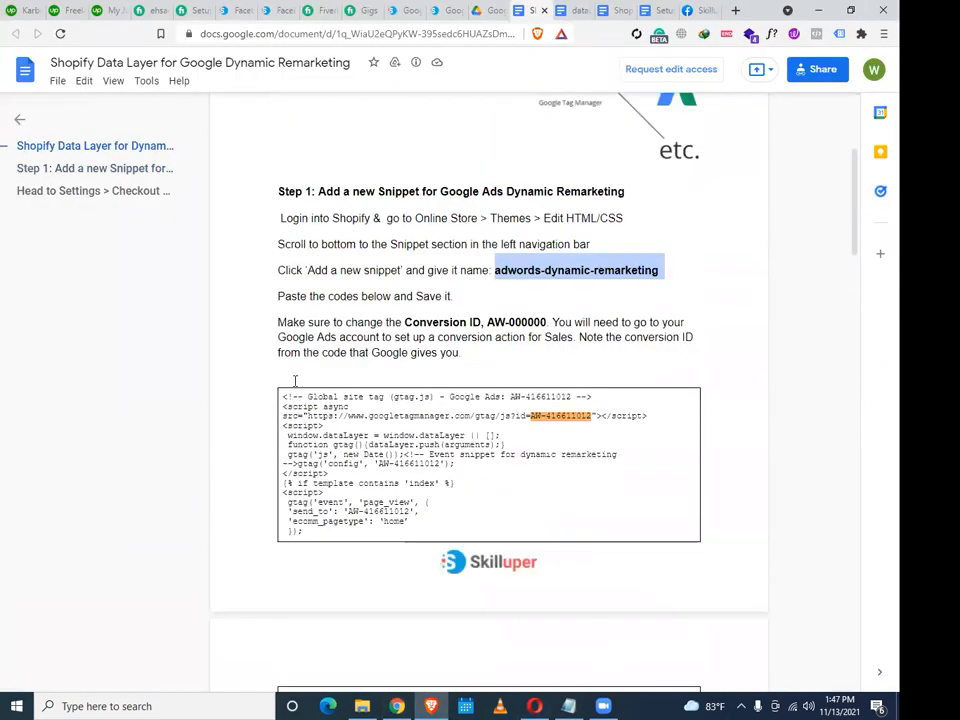
drag(285, 398, 419, 587)
right_click(343, 410)
click(377, 426)
key(alt+Tab)
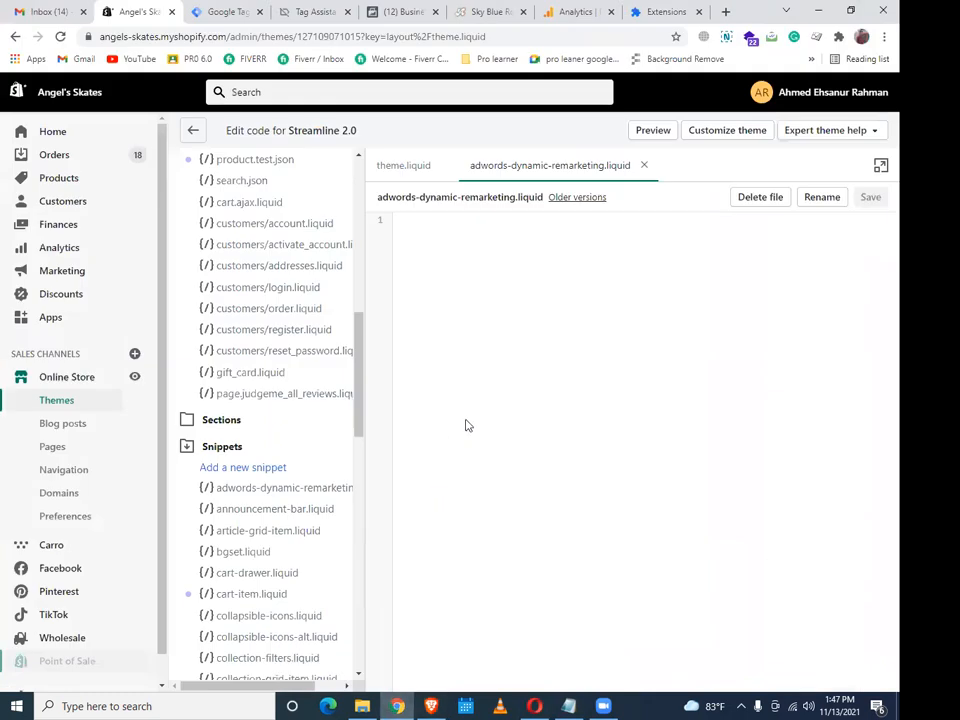
Paste the copied gtag code into adwords-dynamic-remarketing.liquid and save the file
key(ctrl+v)
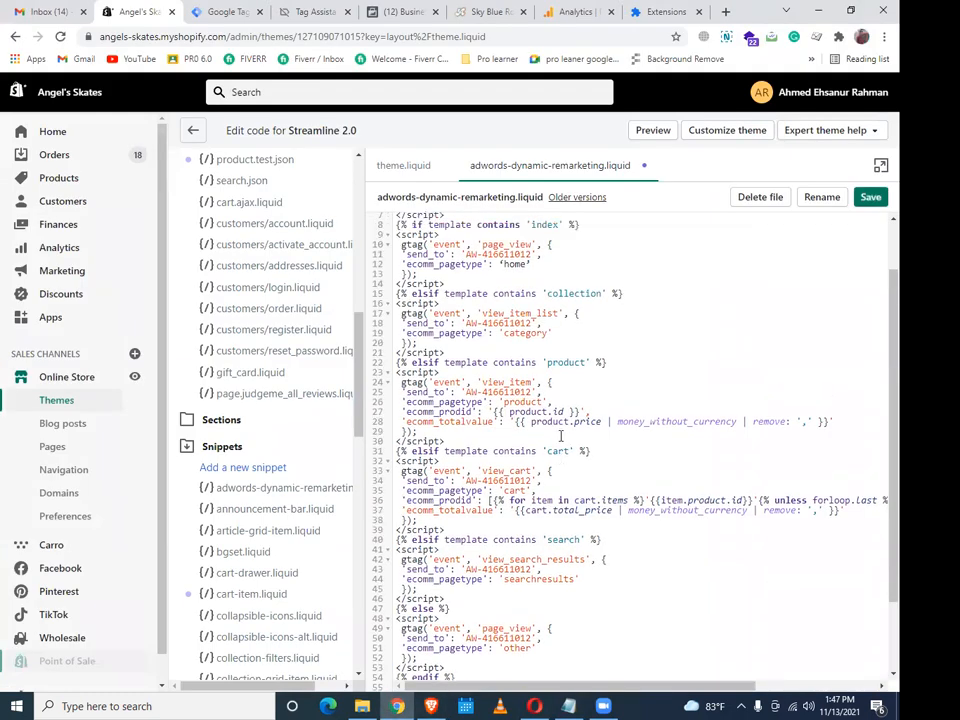
scroll(600, 440, up, 1)
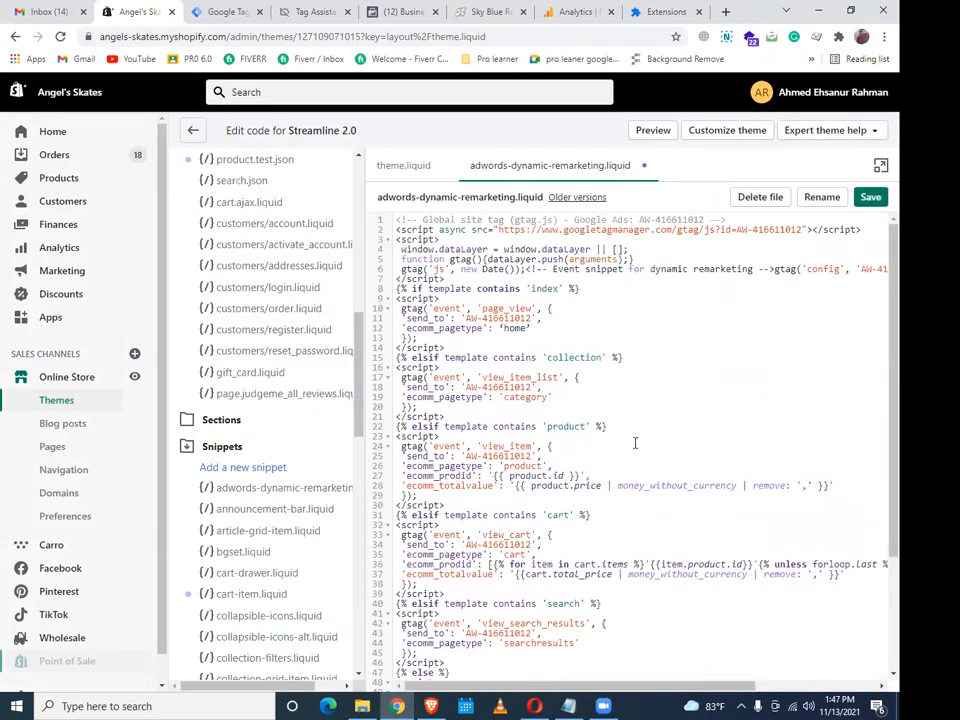
key(ctrl+f)
click(767, 406)
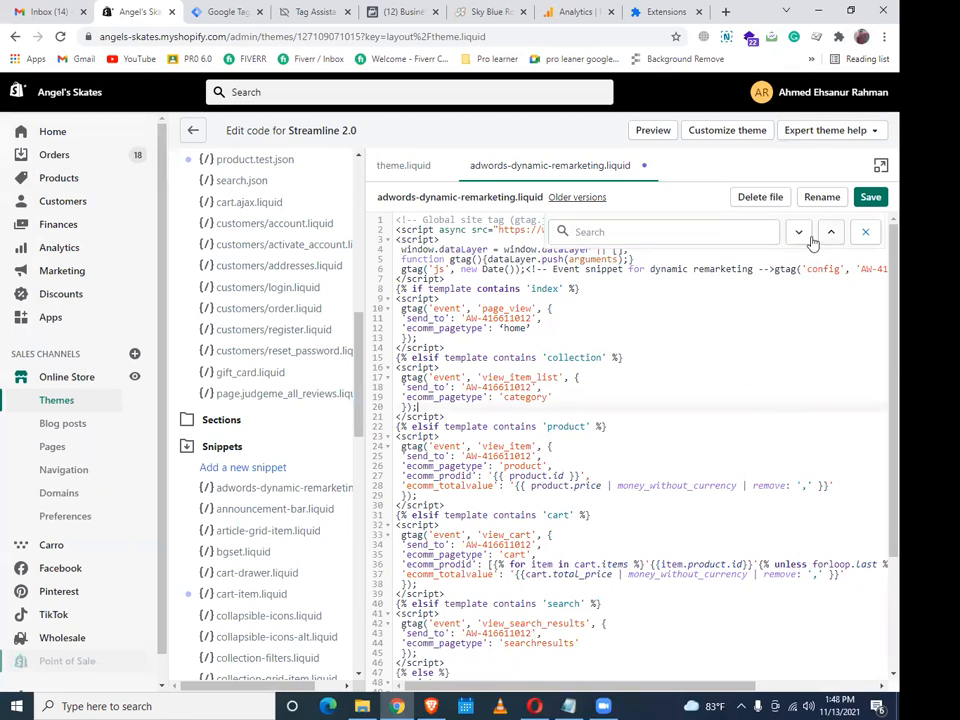
click(864, 234)
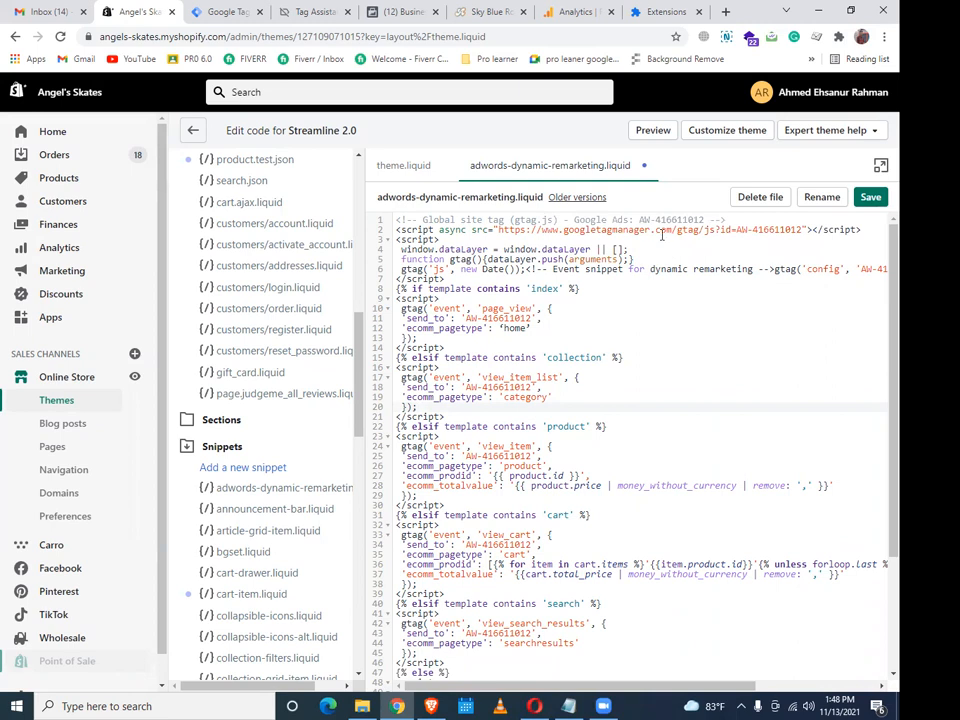
drag(638, 213, 671, 219)
click(654, 326)
click(868, 197)
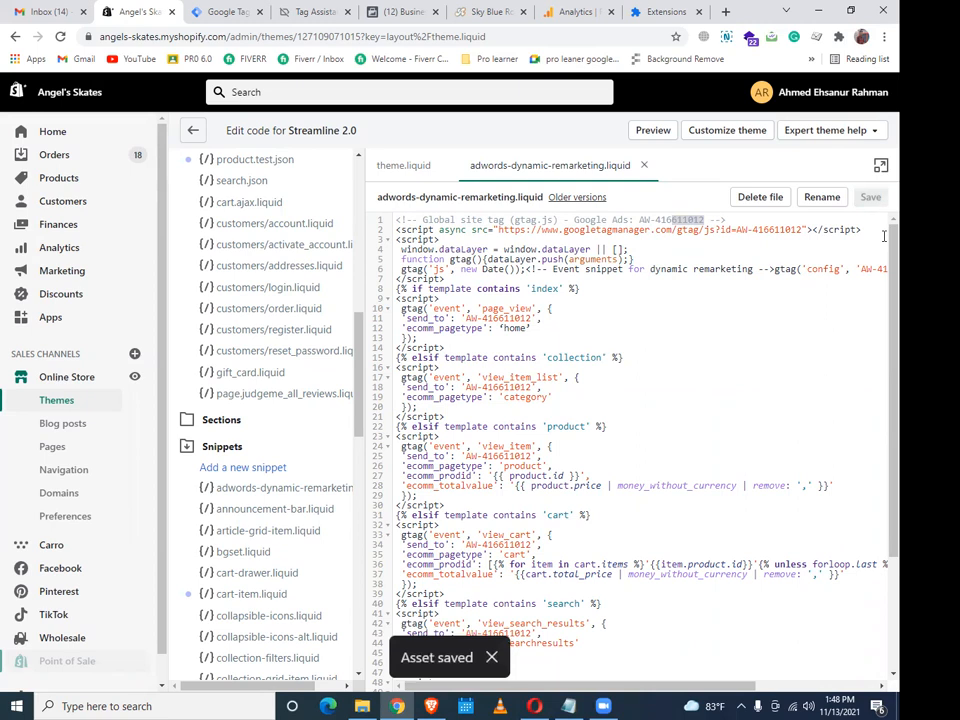
click(736, 346)
drag(638, 219, 705, 219)
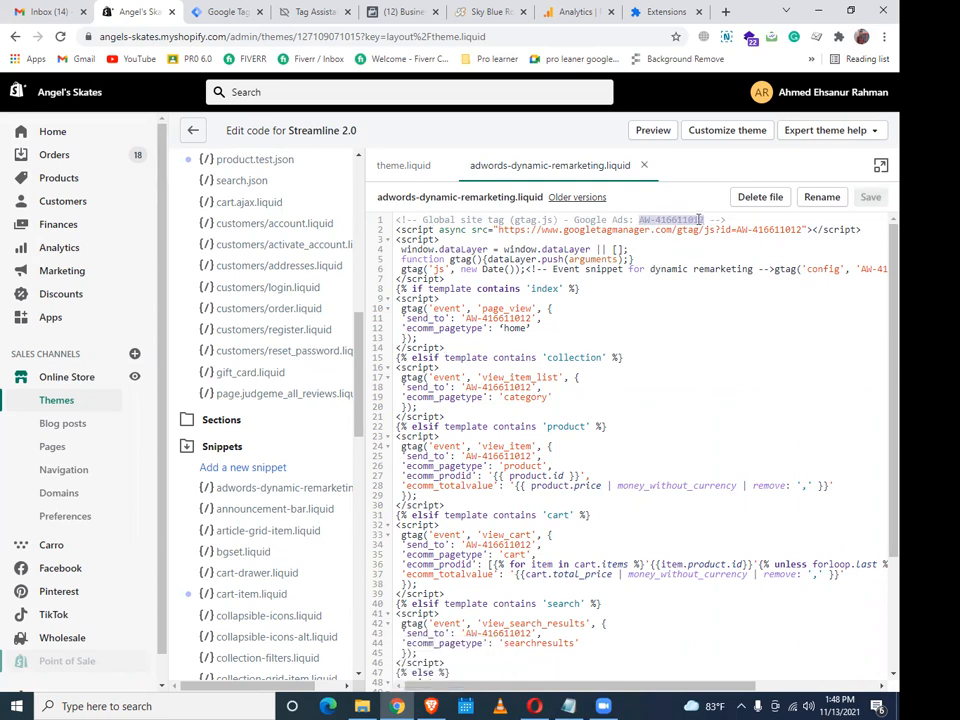
Swap line 1's AW-416611012 for AW-633071359 from clipboard history, checking it against Notepad
key(ctrl+grave)
click(424, 360)
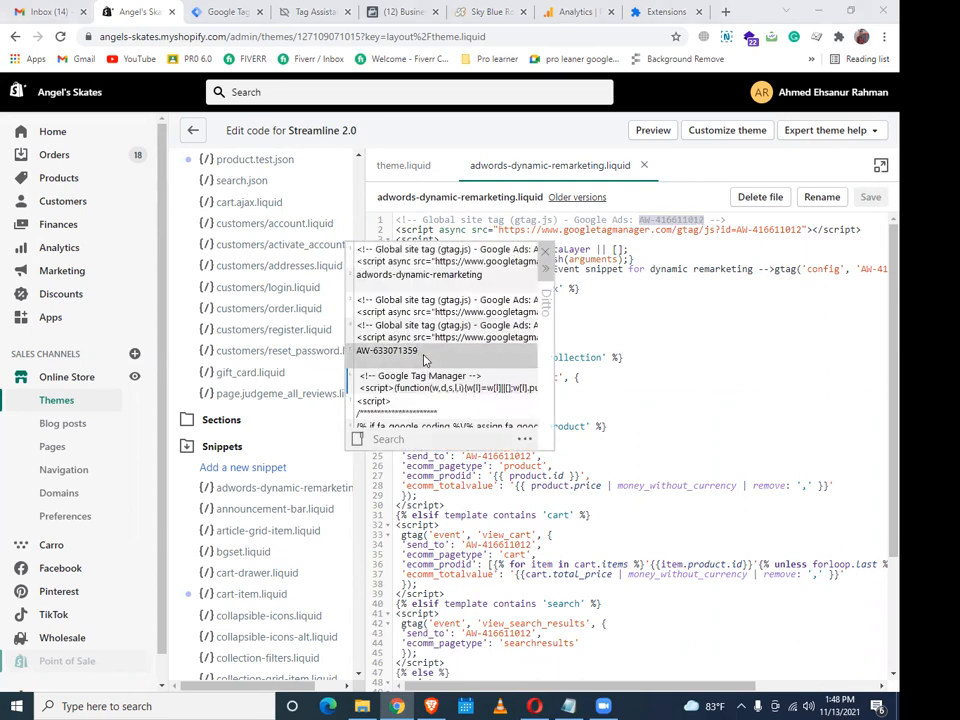
double_click(424, 360)
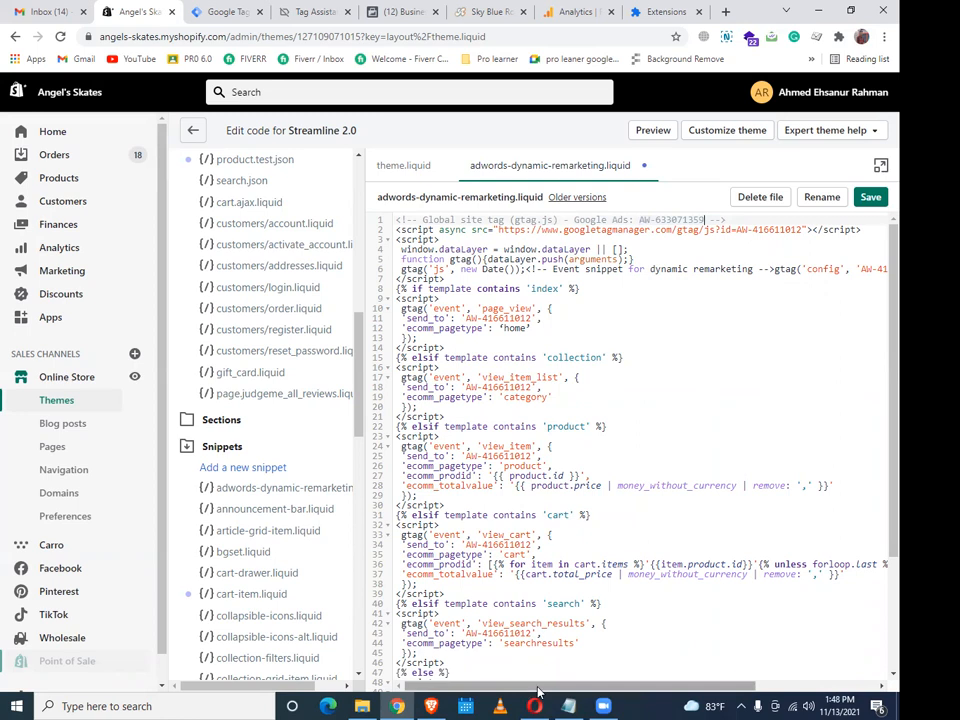
click(568, 706)
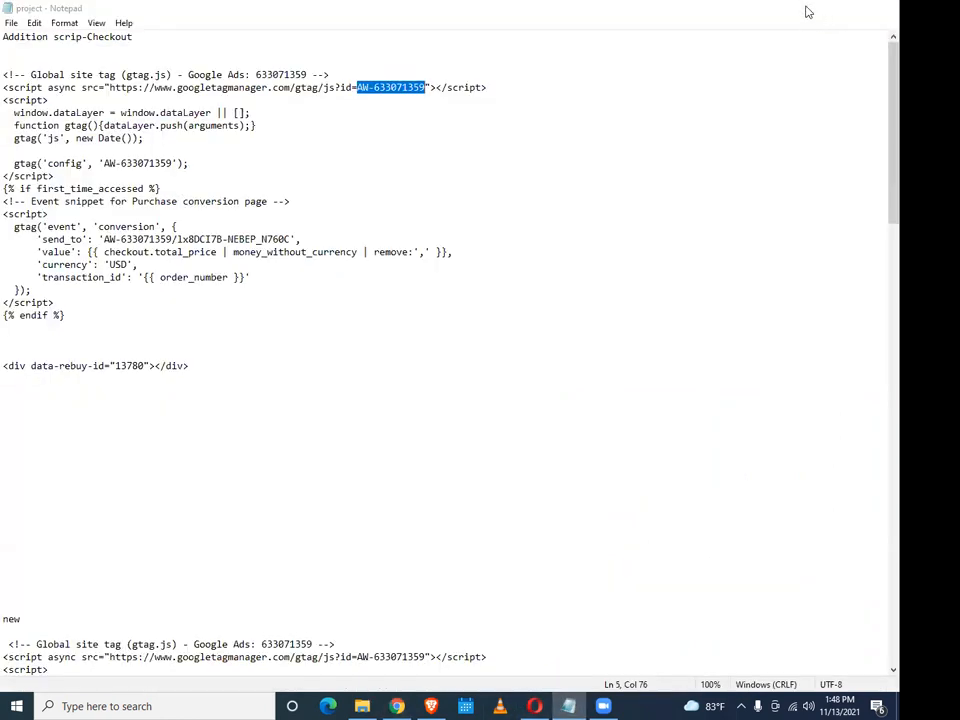
click(810, 10)
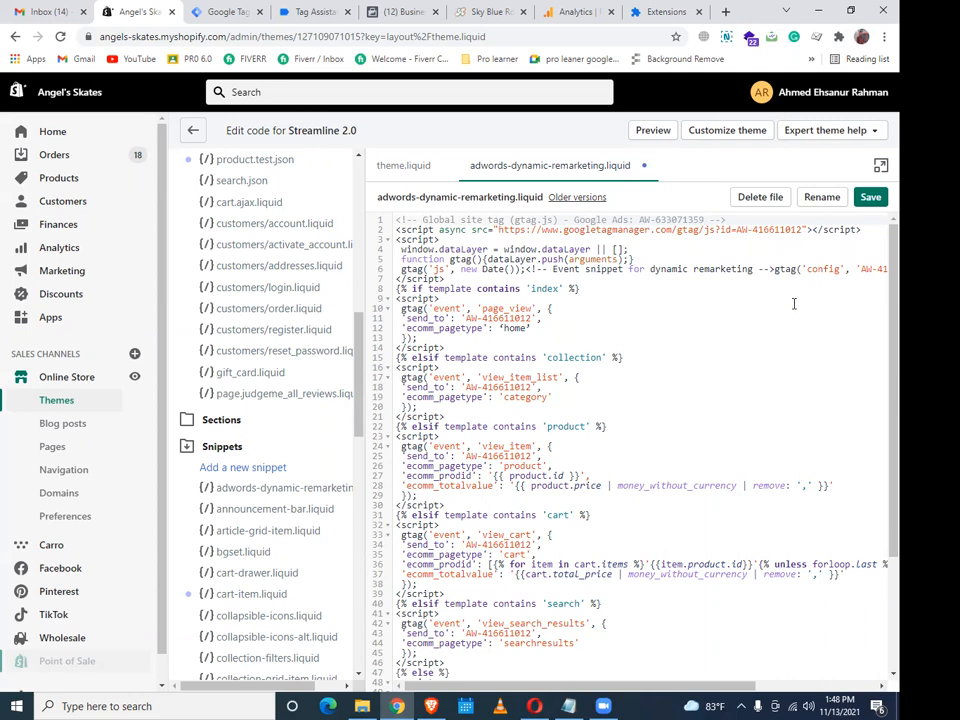
click(861, 269)
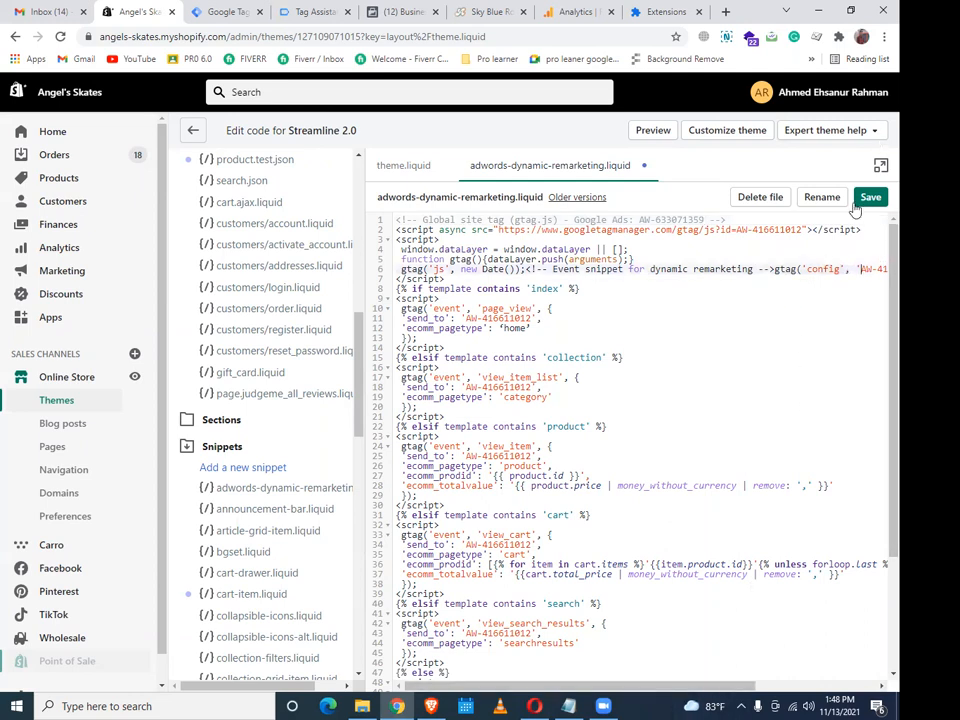
Replace the old Ads ID with AW-633071359 in the config line 6 and the gtag script URL on line 2
drag(640, 687, 727, 688)
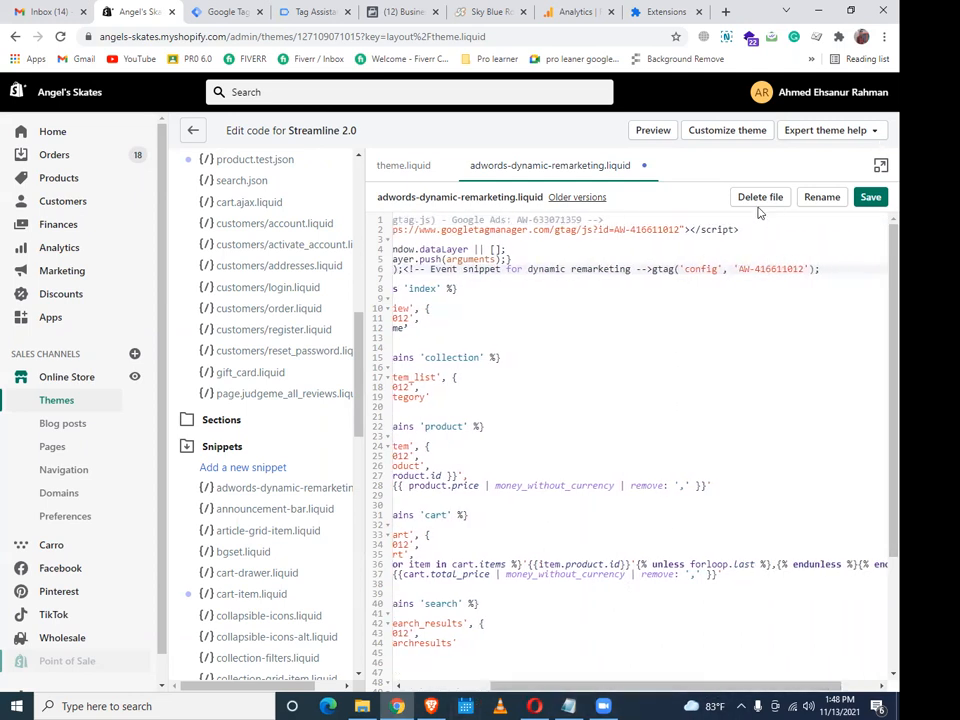
drag(739, 269, 800, 270)
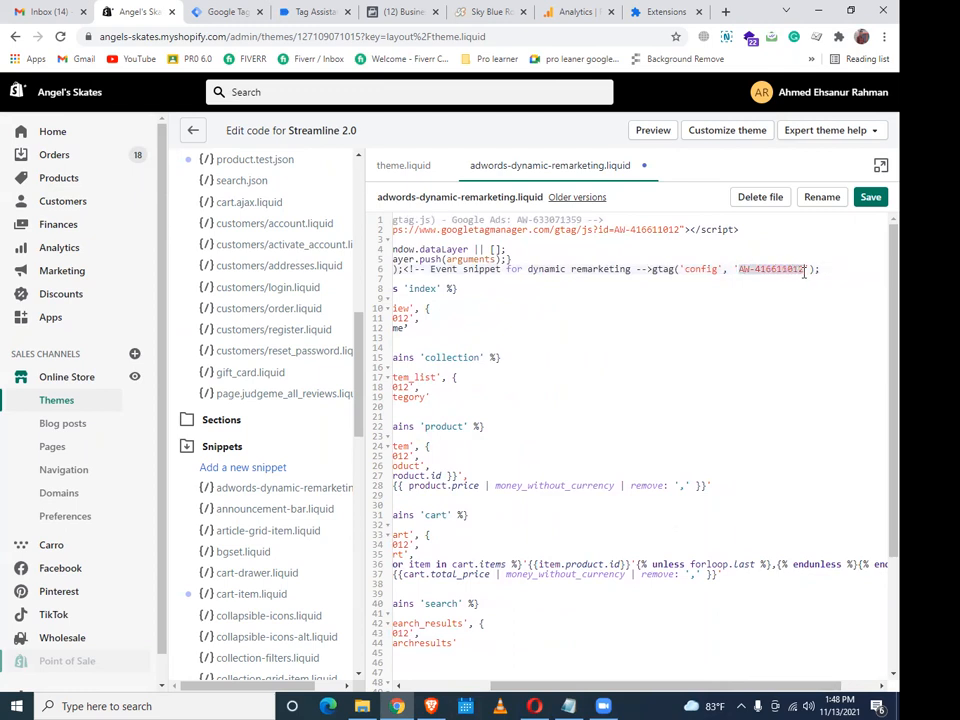
key(super+v)
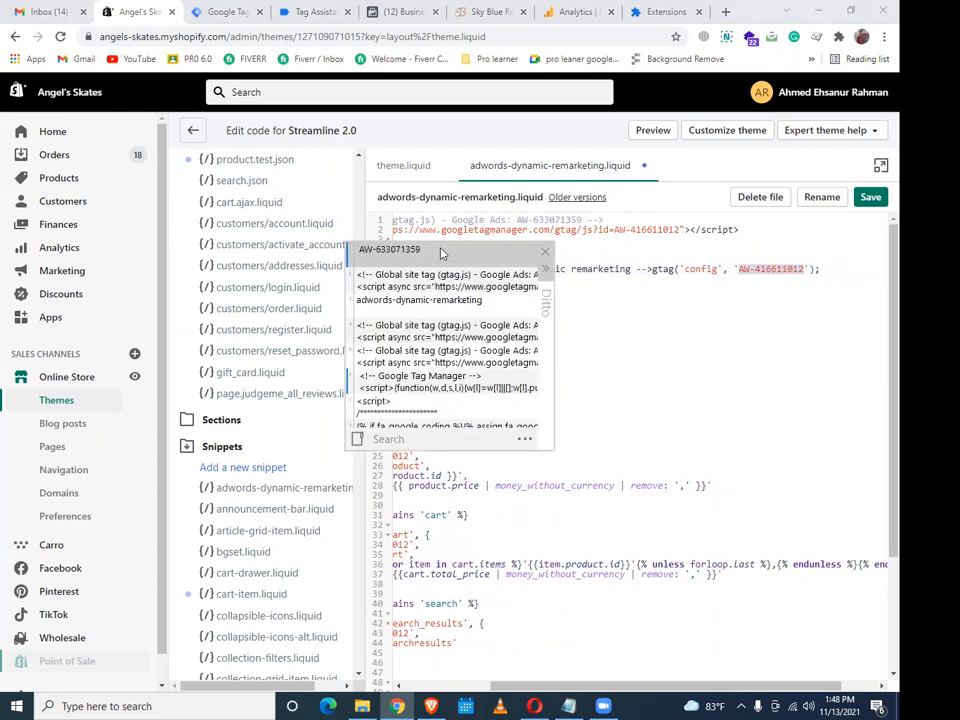
key(Return)
drag(697, 692, 610, 690)
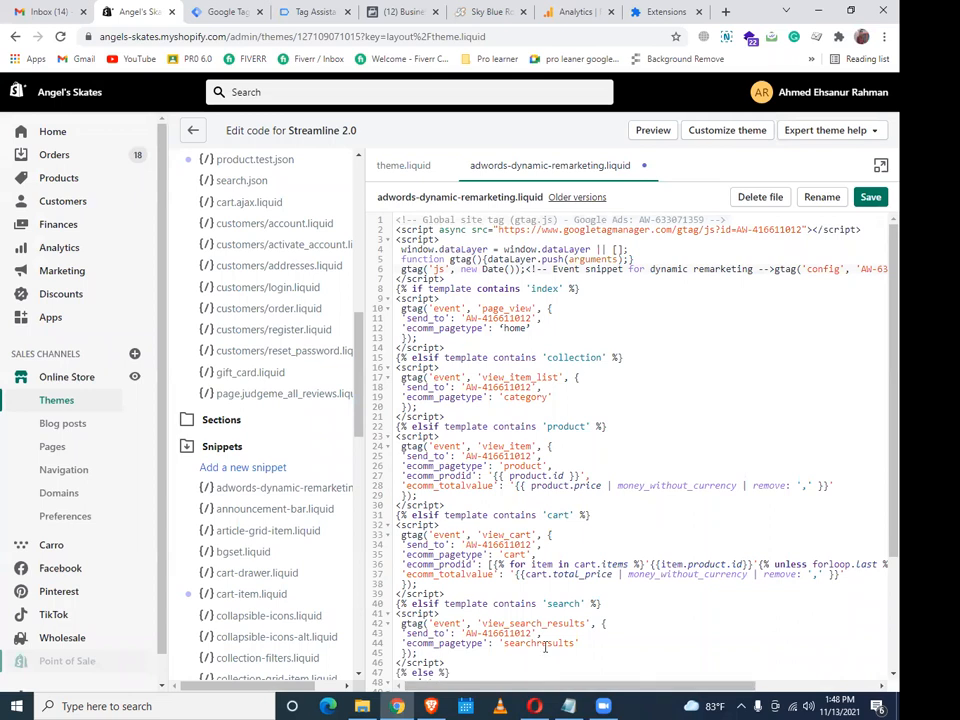
drag(735, 230, 770, 232)
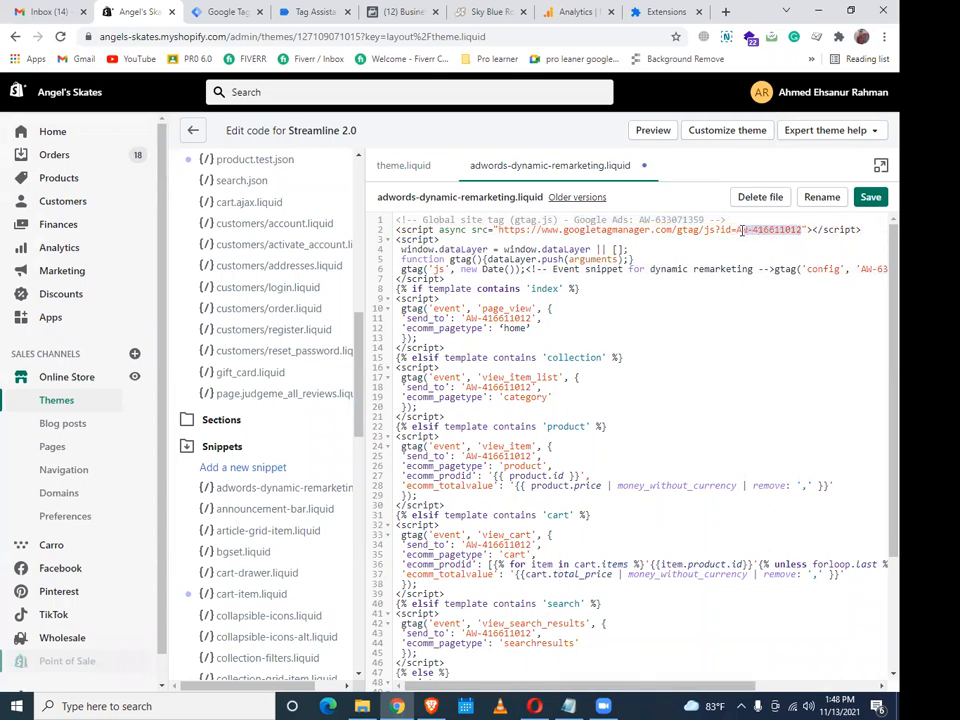
key(ctrl+grave)
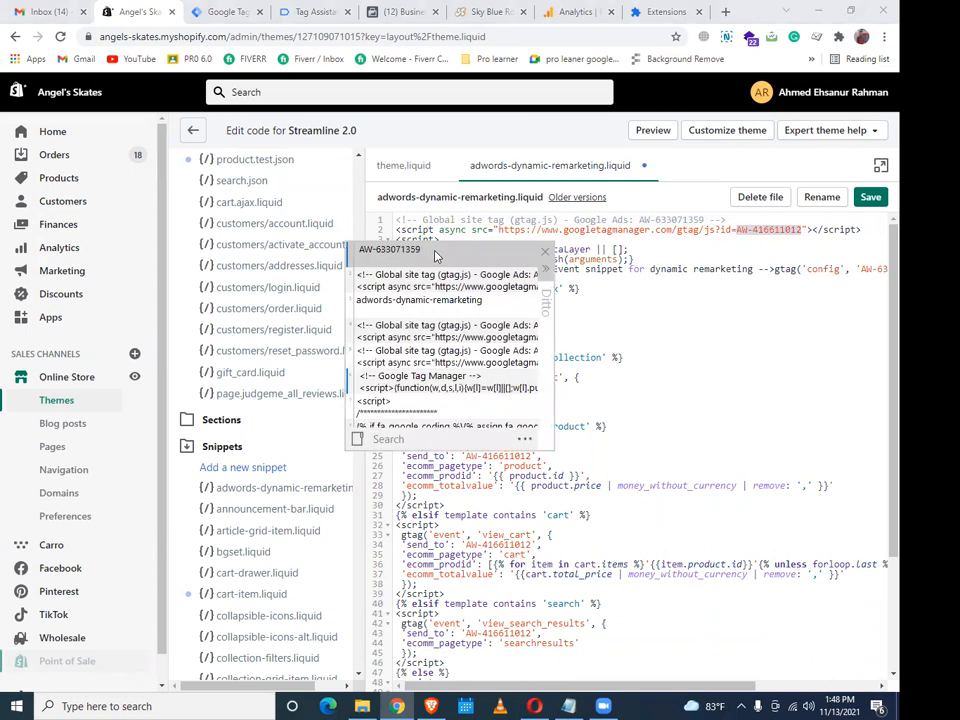
key(Return)
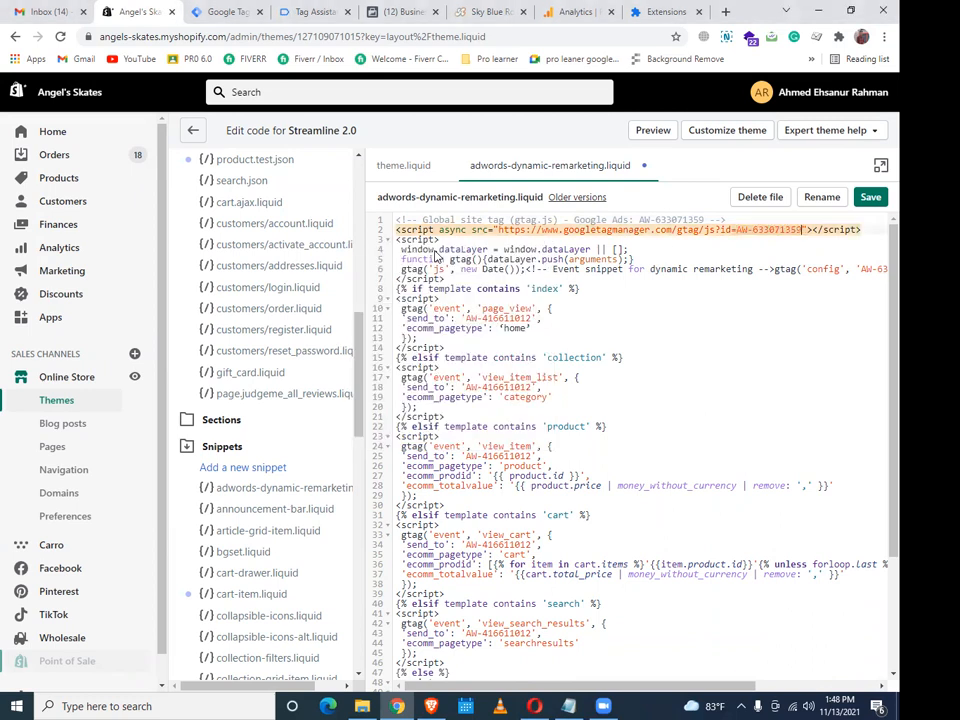
click(703, 356)
key(ctrl+z)
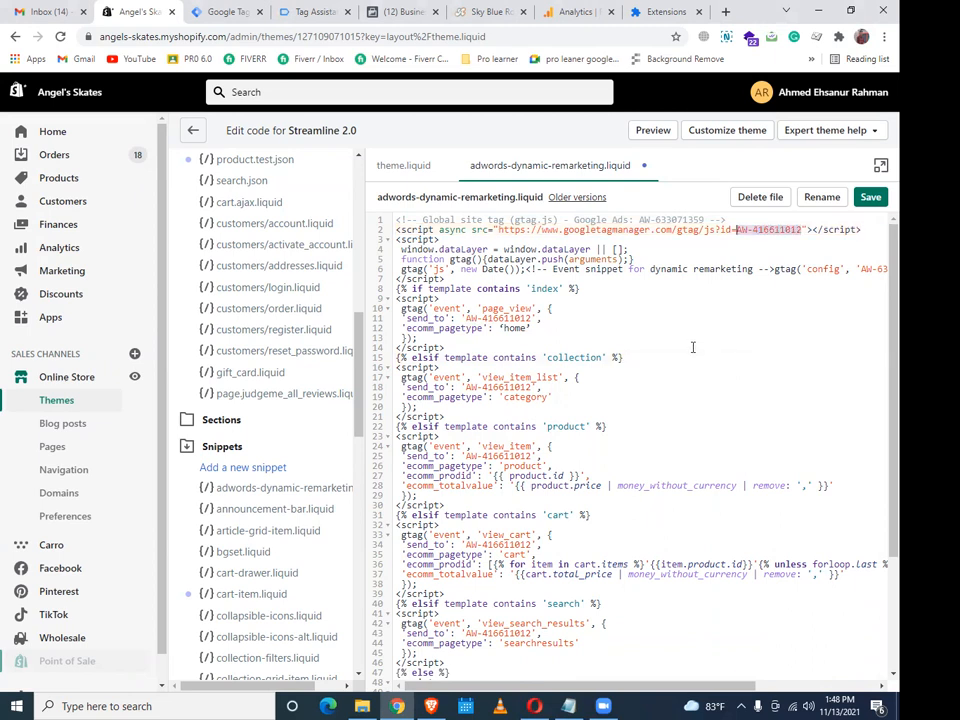
right_click(753, 233)
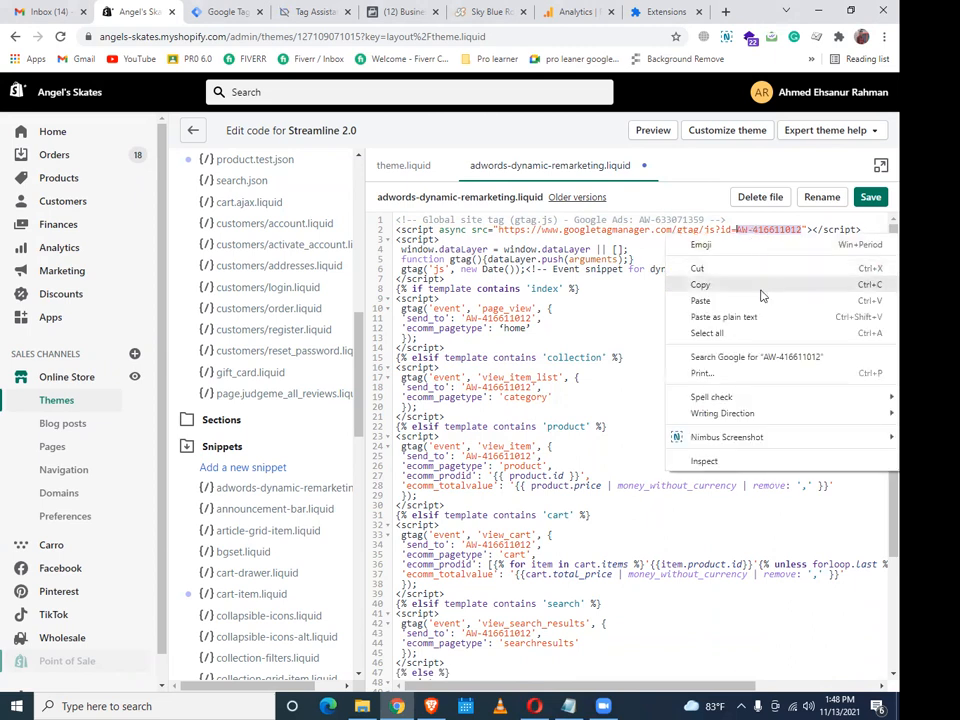
click(753, 301)
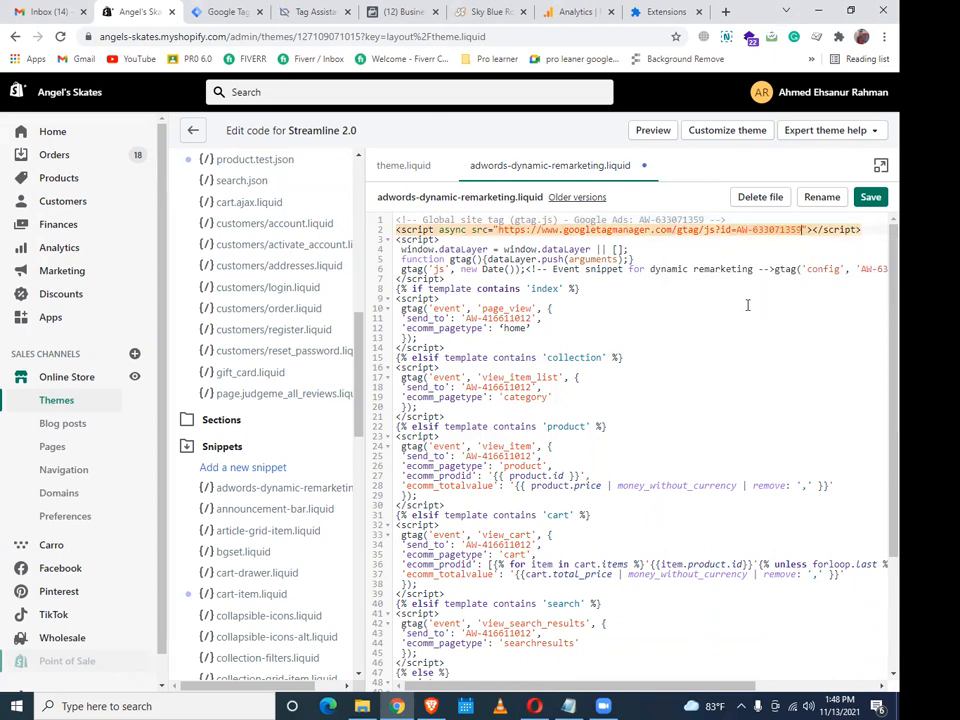
click(745, 306)
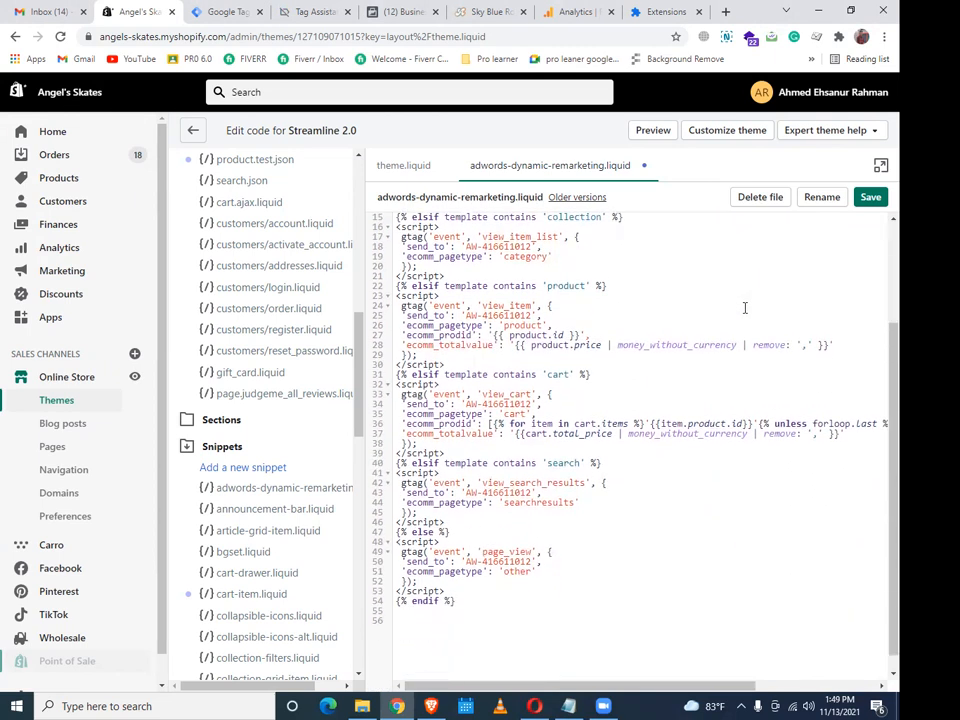
scroll(744, 308, up, 3)
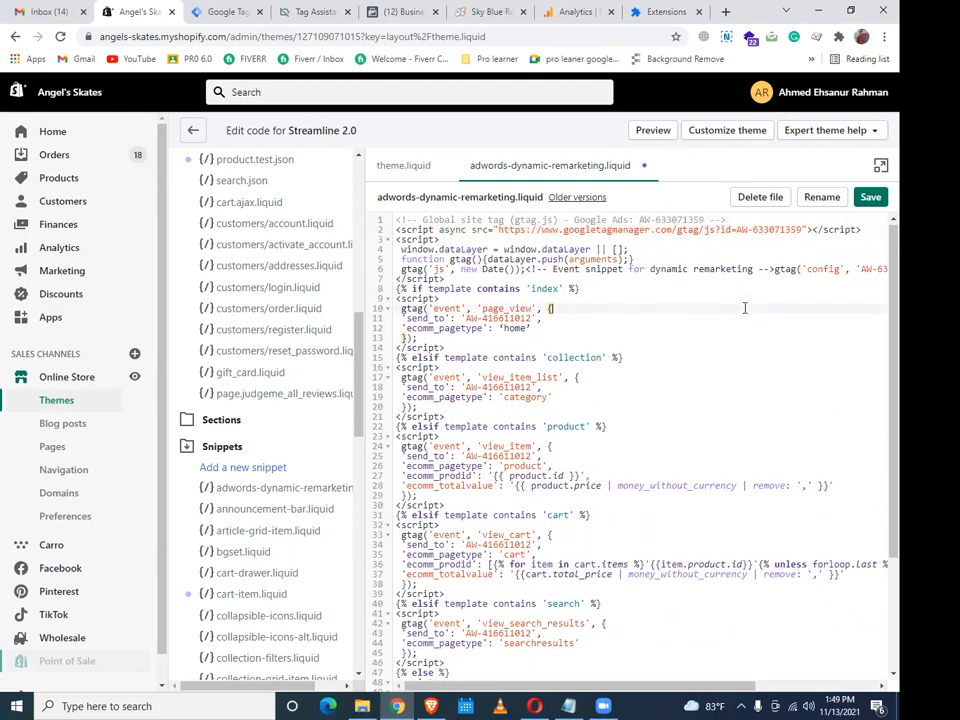
scroll(744, 308, down, 3)
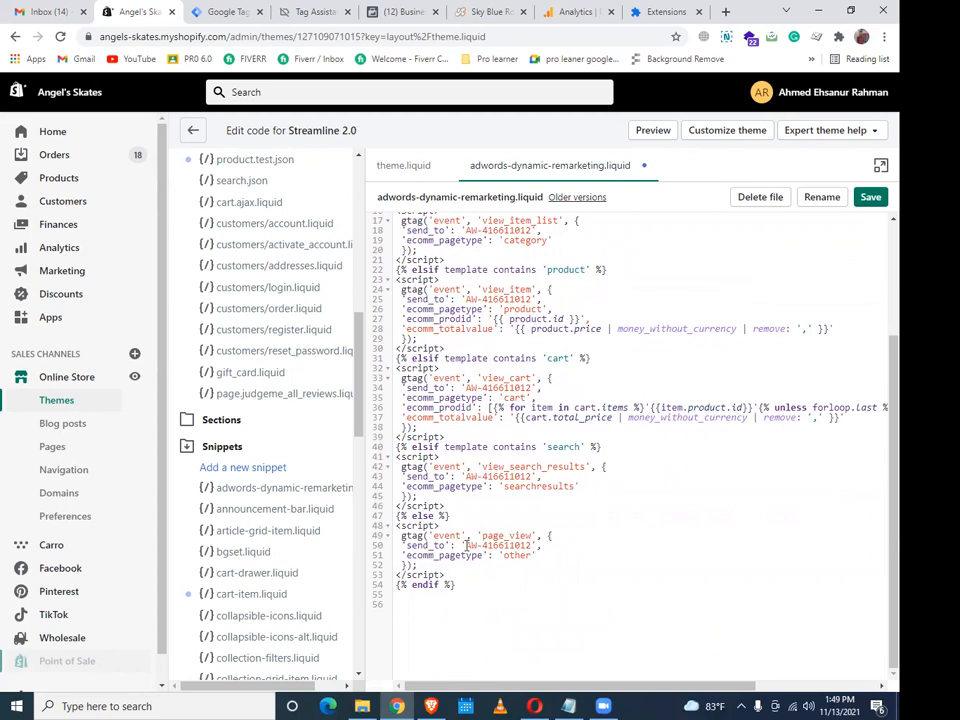
drag(466, 545, 531, 546)
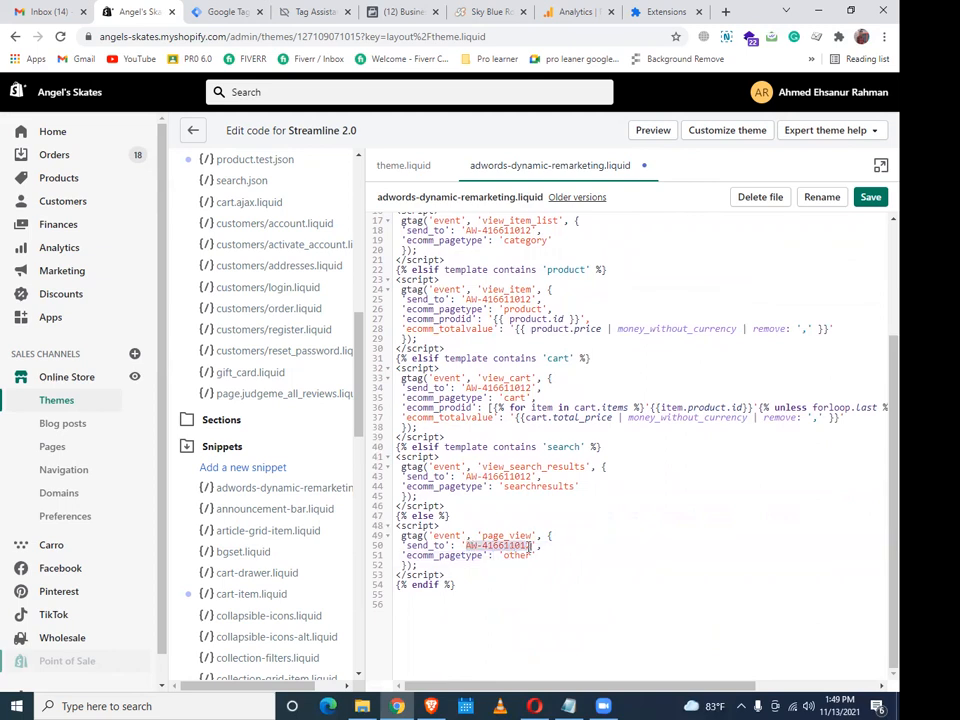
text(AW-633071359)
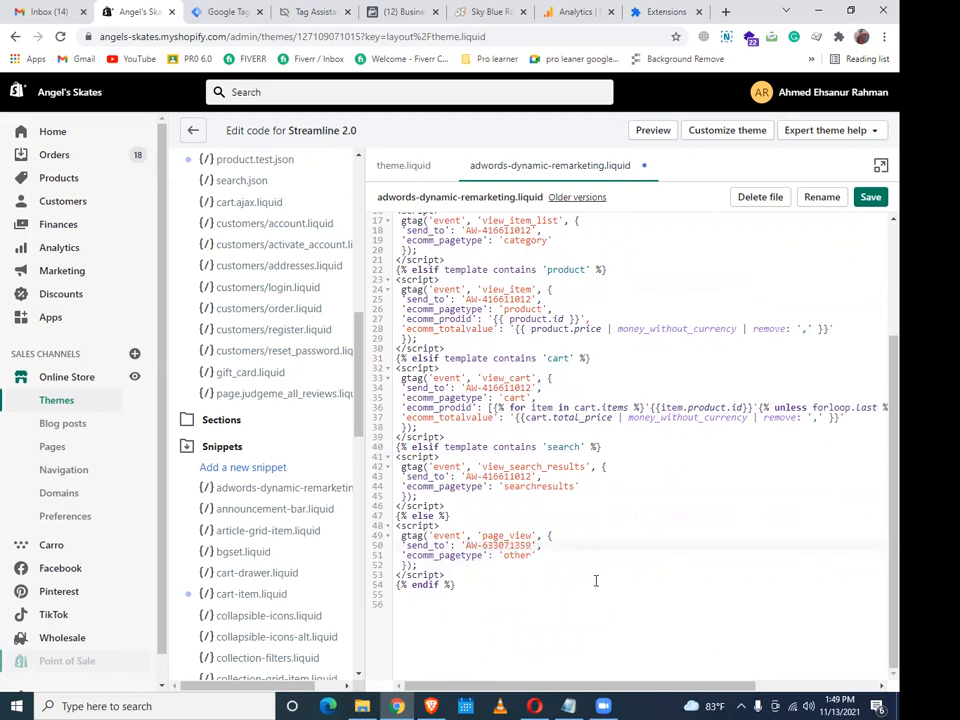
scroll(596, 581, up, 3)
drag(466, 547, 531, 547)
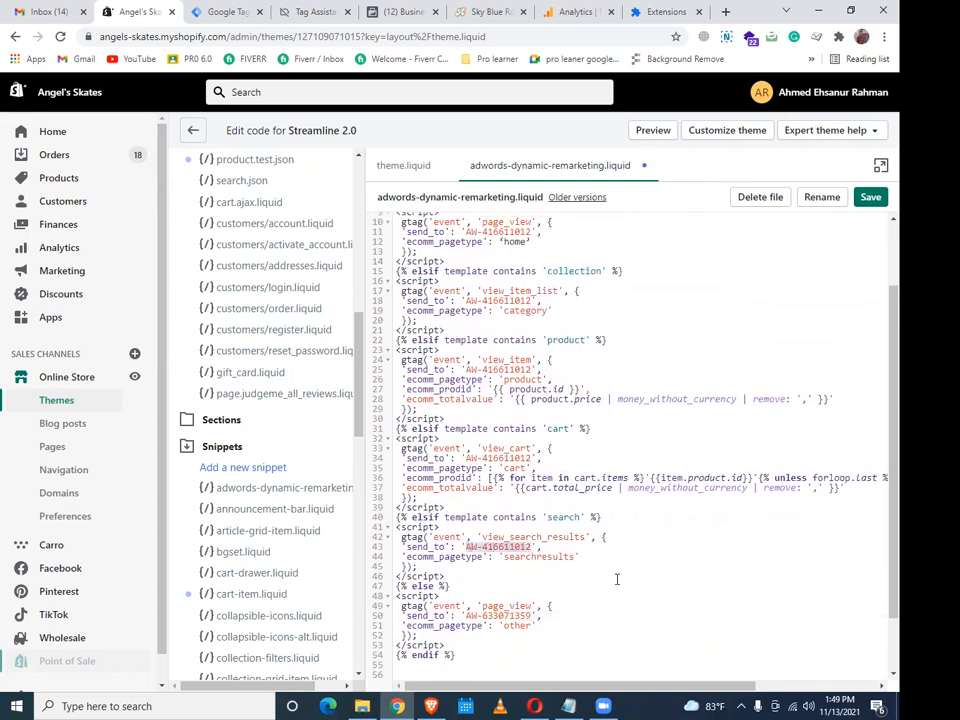
text(AW-633071359)
scroll(624, 589, up, 3)
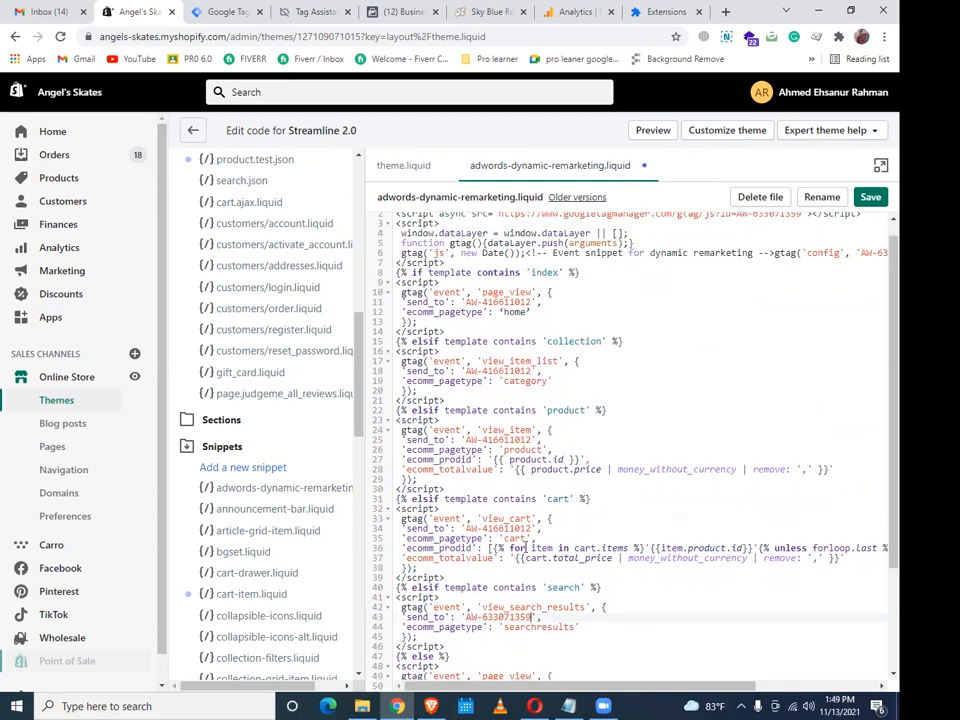
drag(466, 528, 531, 528)
text(AW-633071359)
Paste AW-633071359 over the old ID on lines 25, 18 and 11, then save the snippet
mouse_move(590, 687)
mouse_down()
mouse_move(717, 698)
mouse_move(585, 698)
mouse_up()
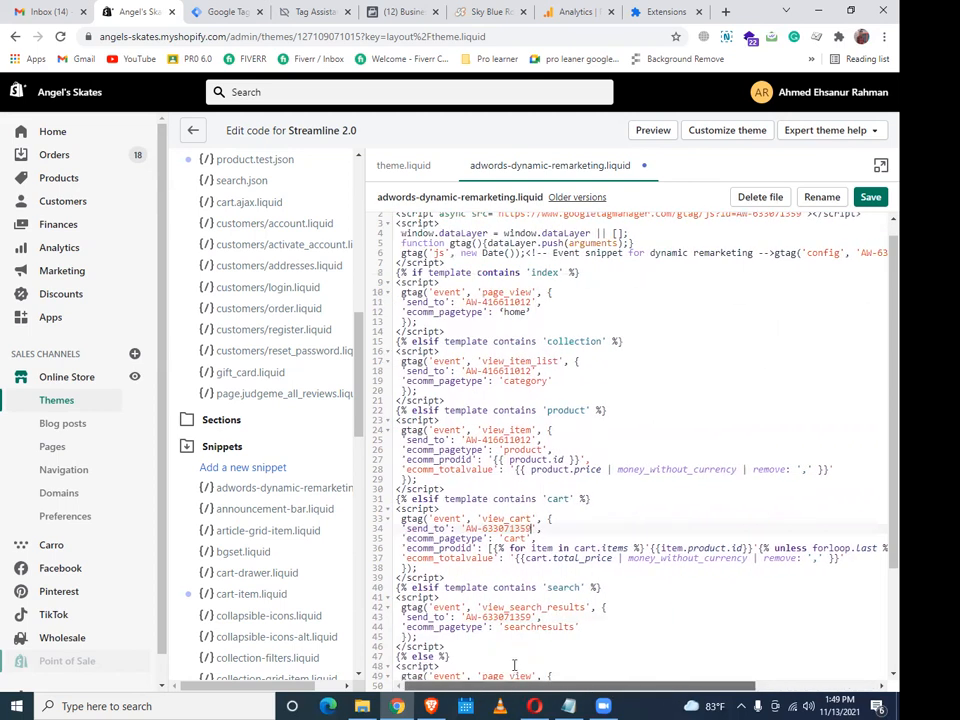
scroll(570, 626, up, 1)
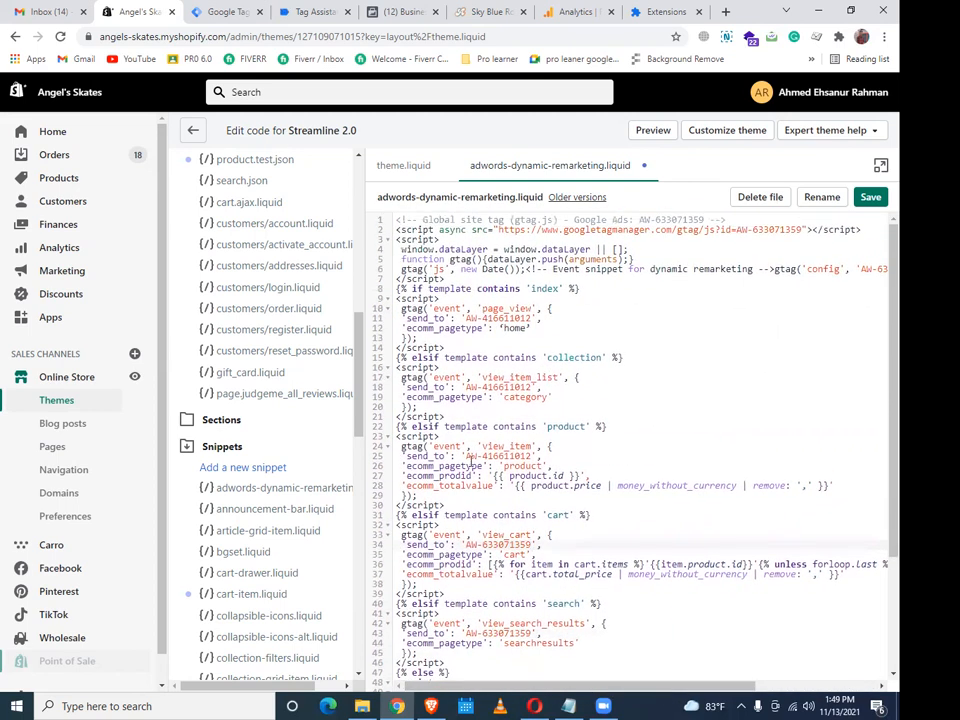
drag(466, 456, 531, 457)
text(AW-633071359)
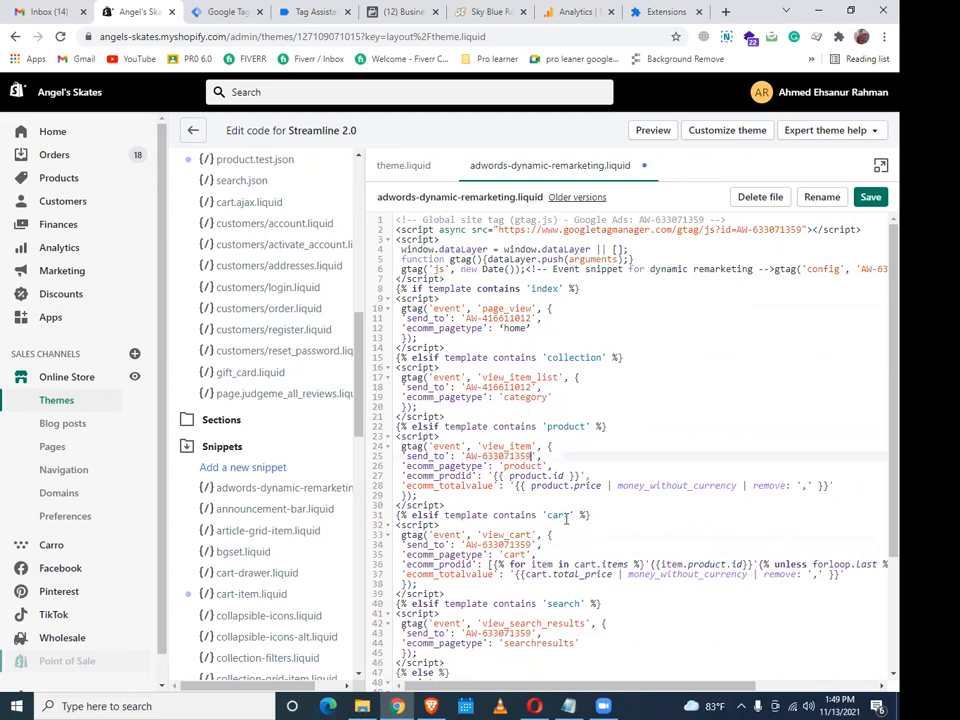
mouse_move(462, 388)
mouse_down()
mouse_move(519, 390)
mouse_move(466, 388)
mouse_up()
click(531, 406)
text(AW-633071359)
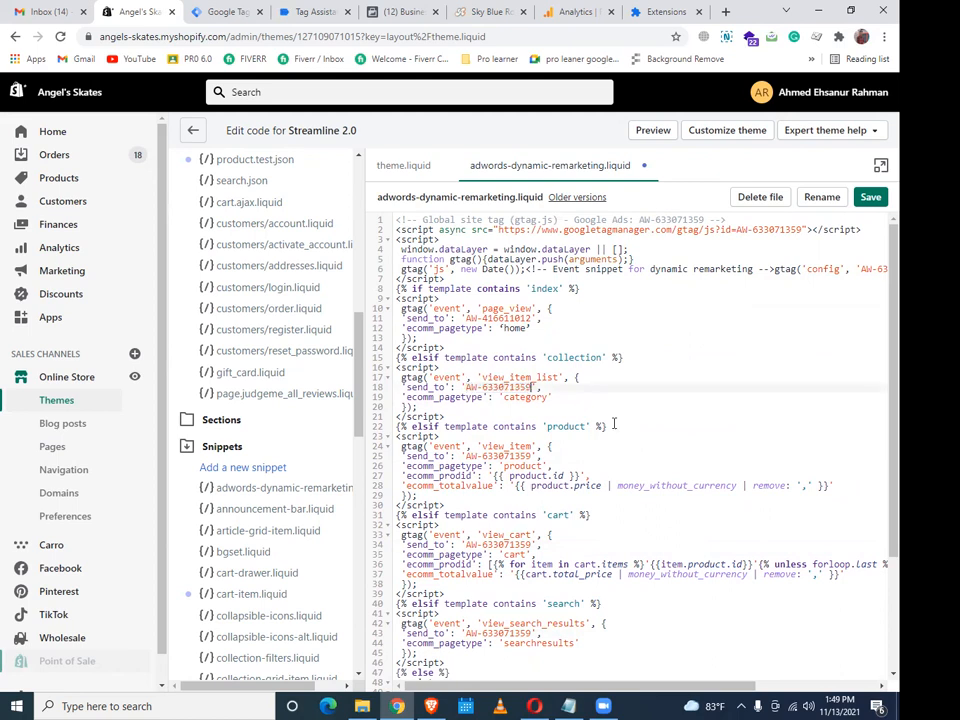
drag(532, 318, 465, 321)
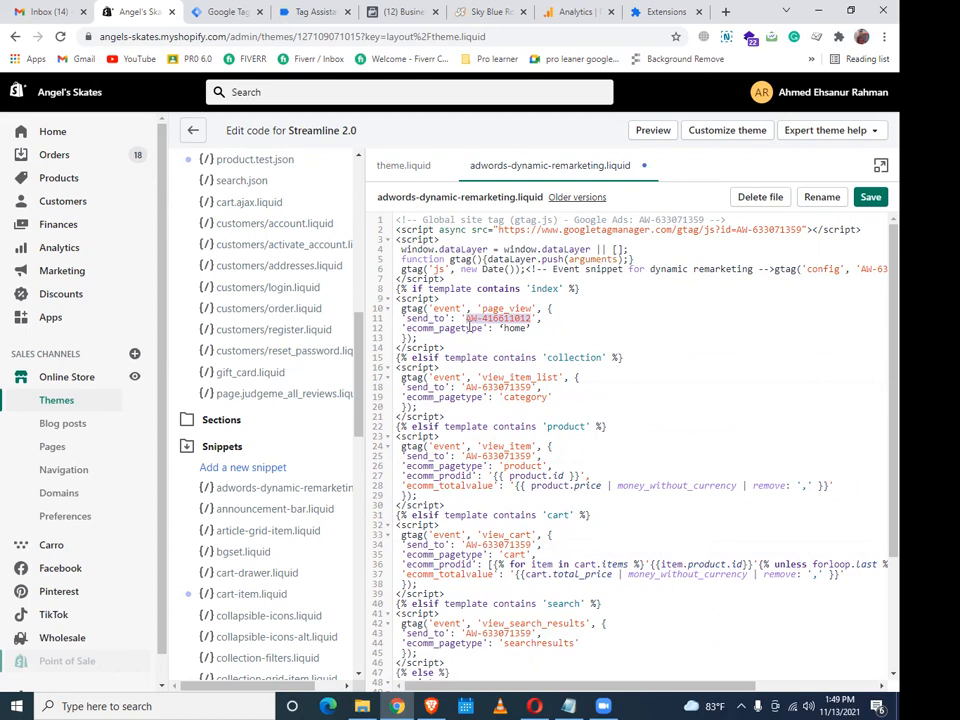
text(AW-633071359)
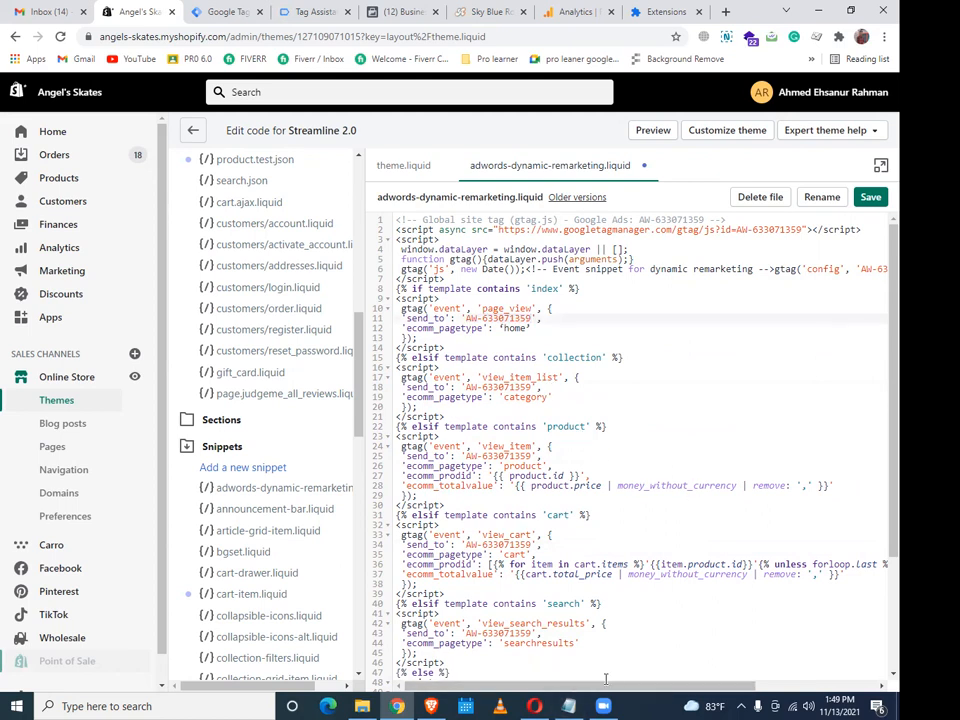
drag(576, 690, 720, 700)
scroll(628, 669, left, 5)
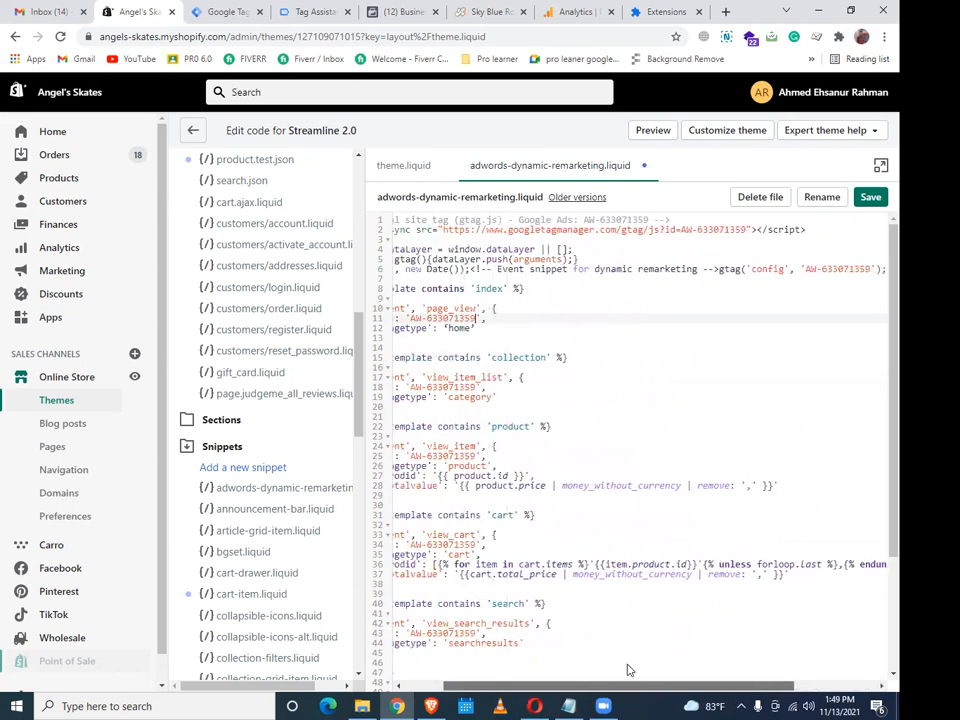
click(870, 197)
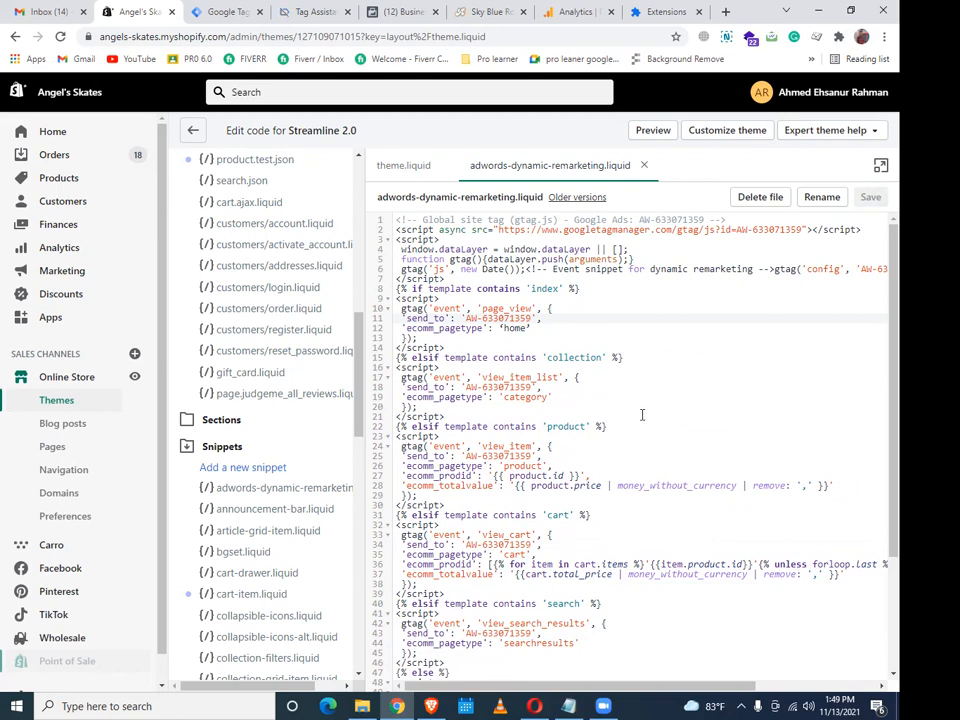
click(431, 706)
Copy the guide's two-line Theme.liquid include snippet and return to the Shopify code editor
scroll(552, 383, down, 6)
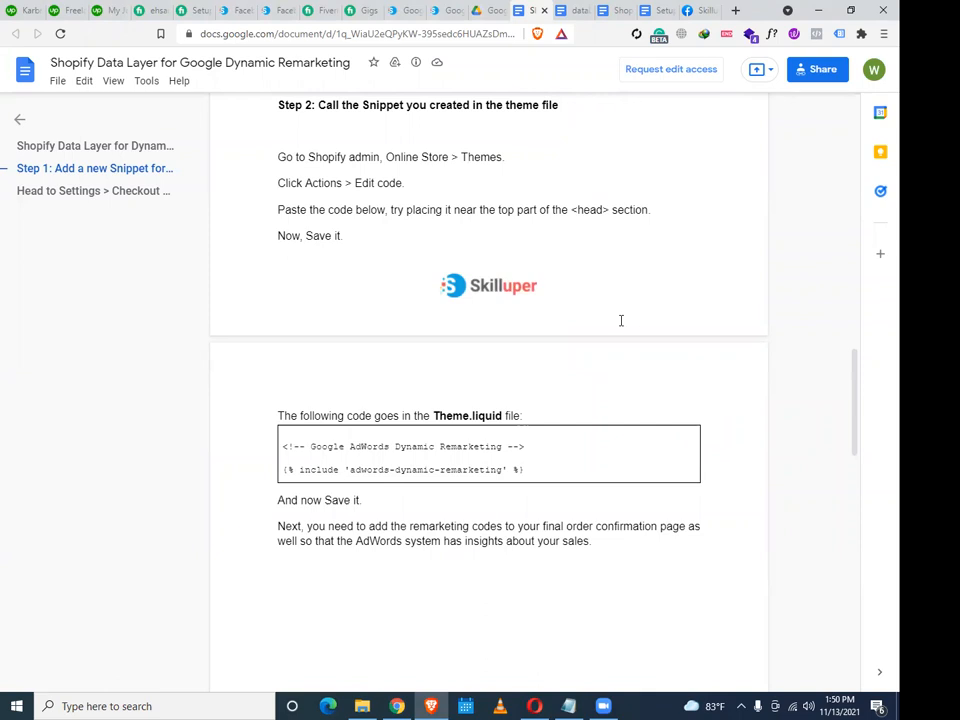
scroll(600, 330, up, 2)
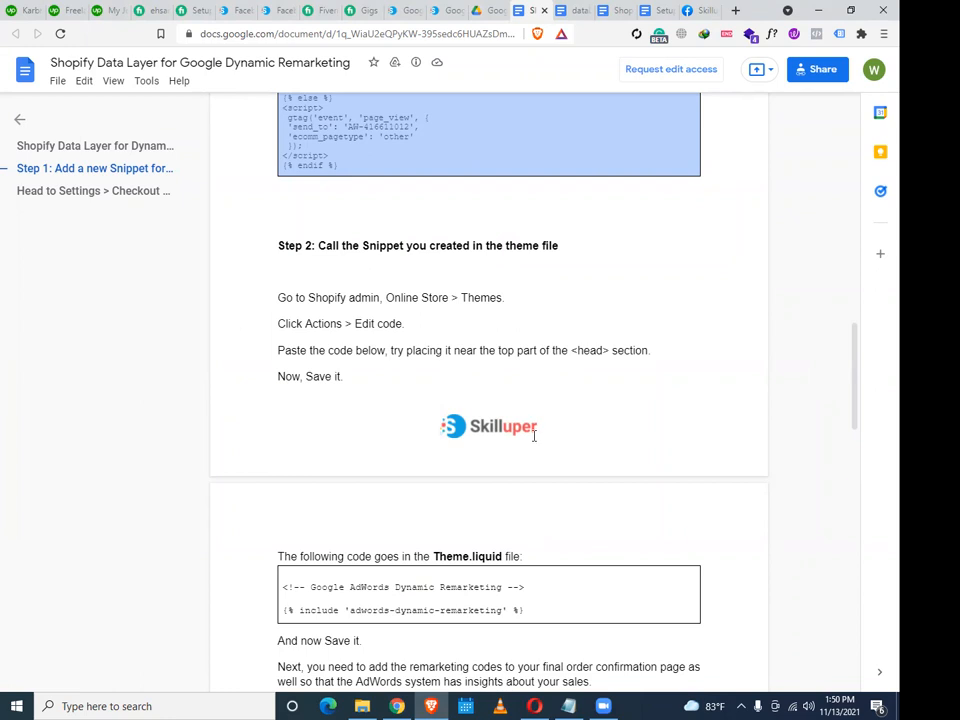
scroll(540, 450, down, 2)
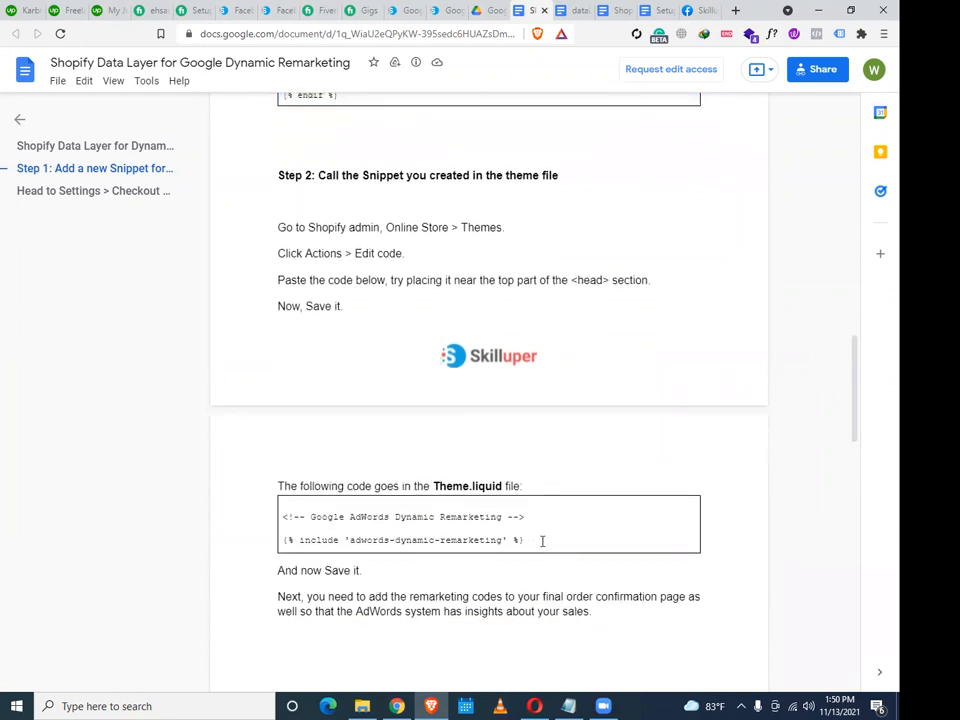
drag(544, 542, 274, 521)
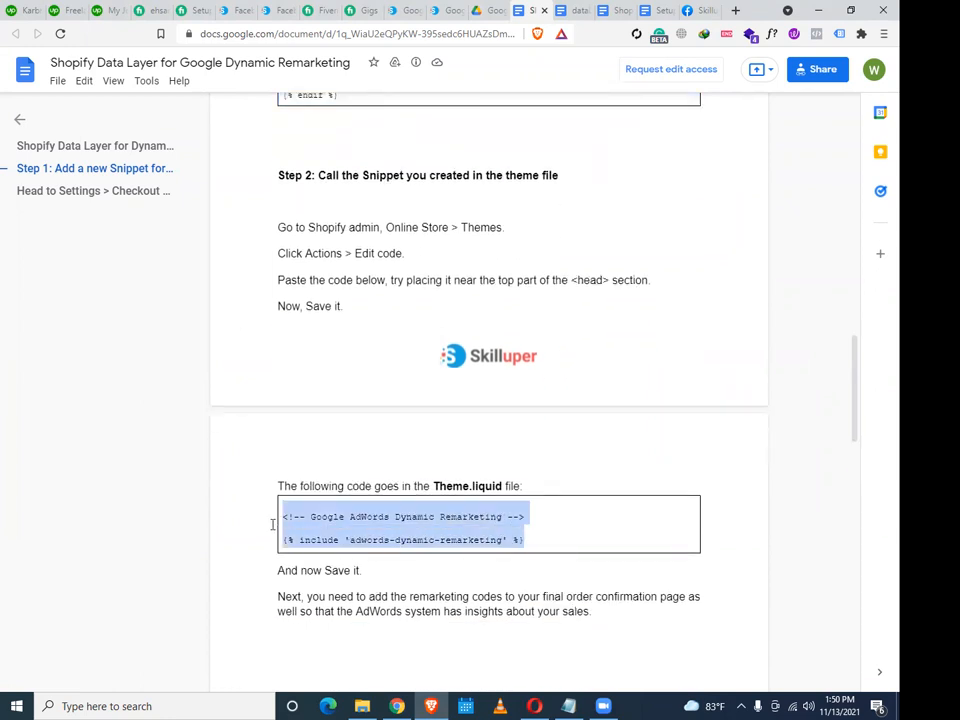
right_click(388, 526)
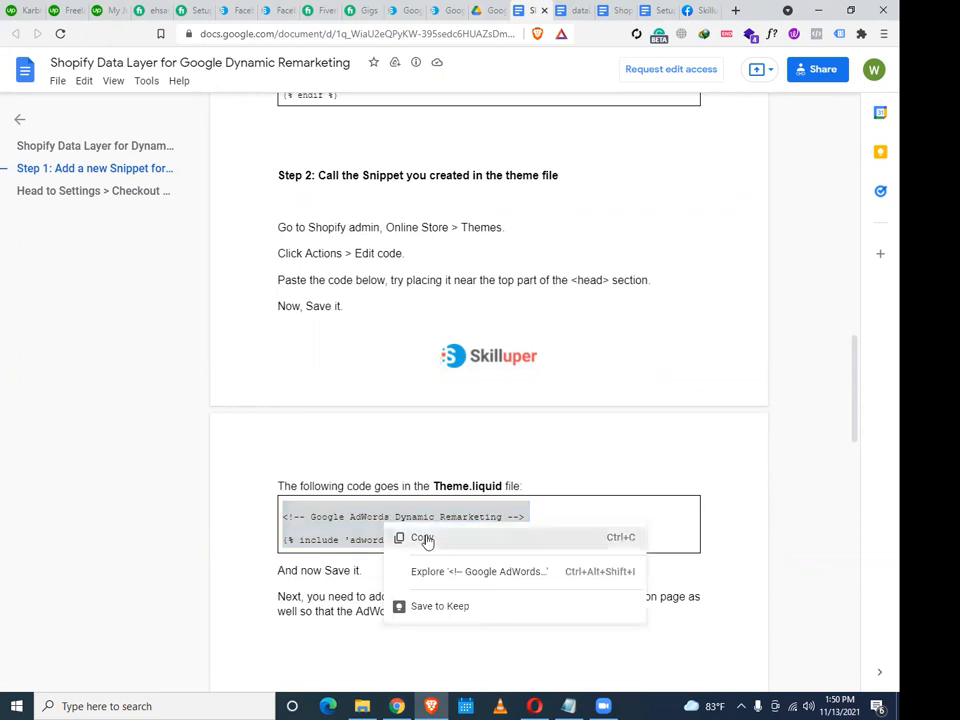
click(426, 539)
scroll(440, 536, down, 3)
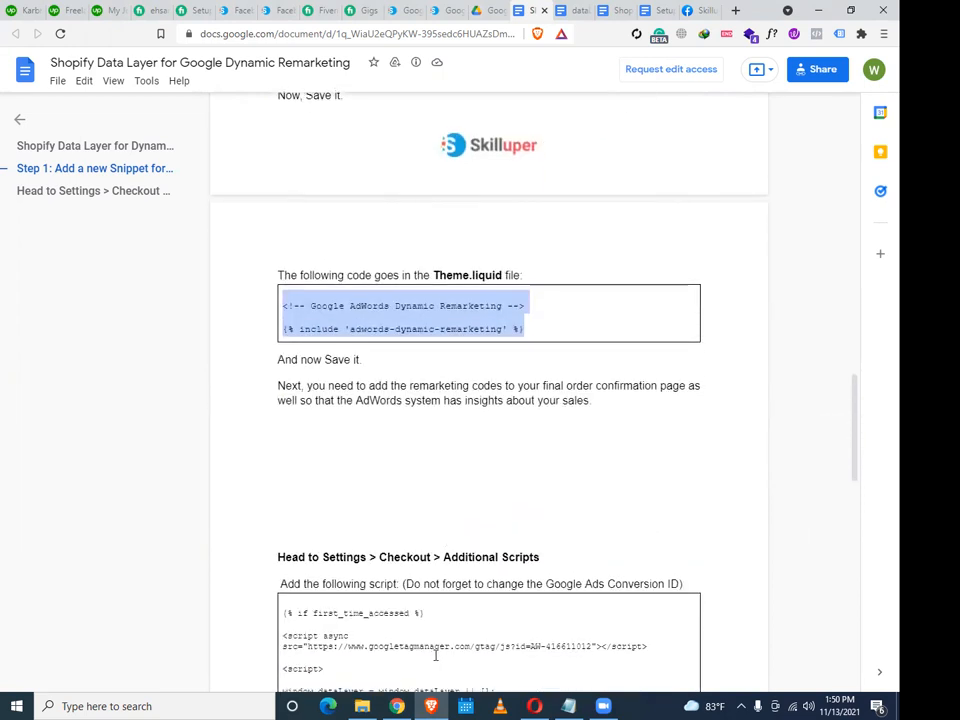
click(398, 706)
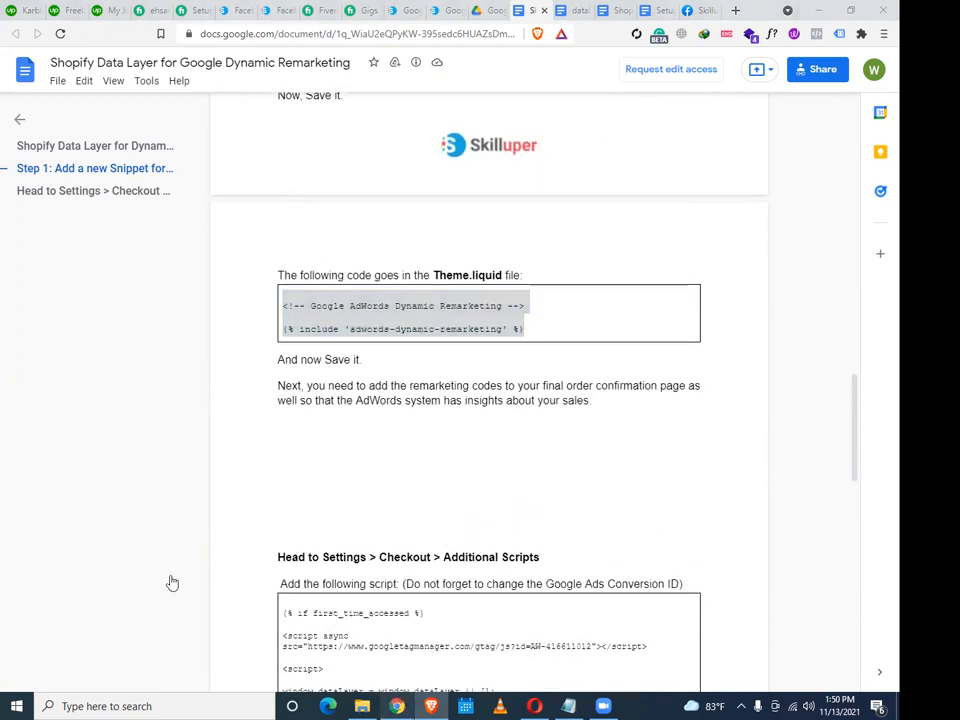
scroll(285, 480, up, 8)
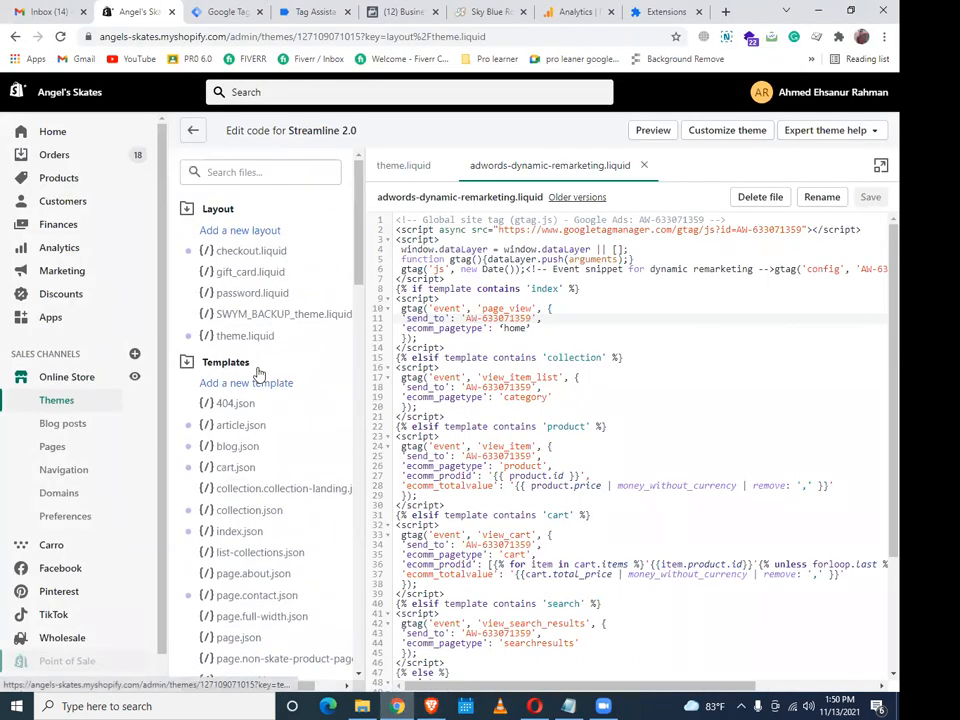
Paste the adwords-dynamic-remarketing comment and include just above </head> in theme.liquid and save
click(256, 340)
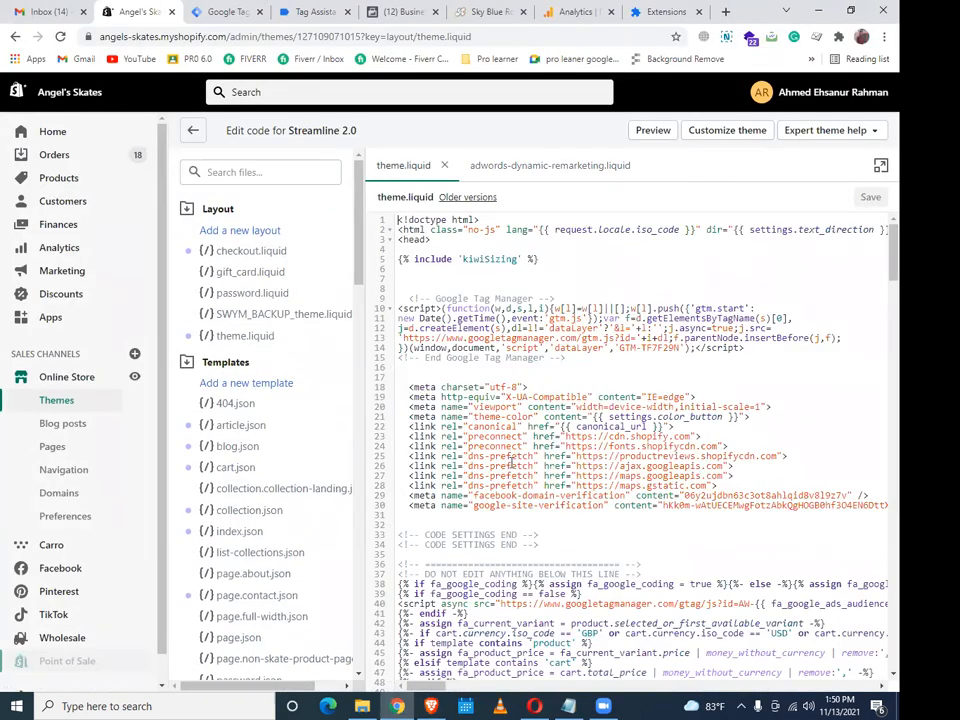
scroll(522, 468, down, 1)
scroll(522, 468, down, 15)
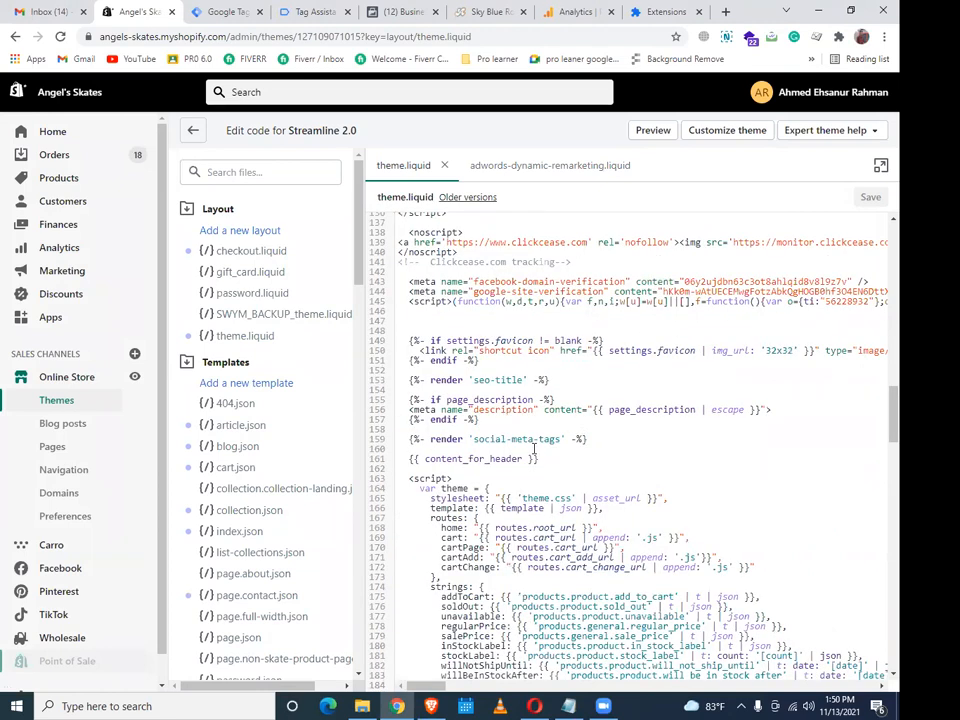
scroll(534, 449, down, 5)
click(407, 405)
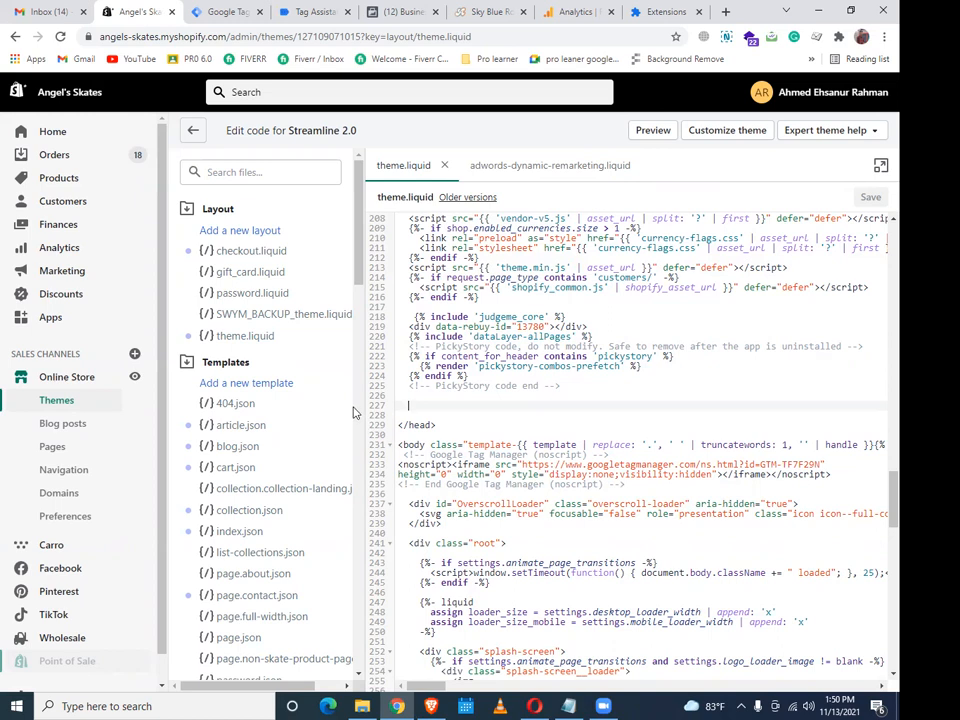
key(ctrl+v)
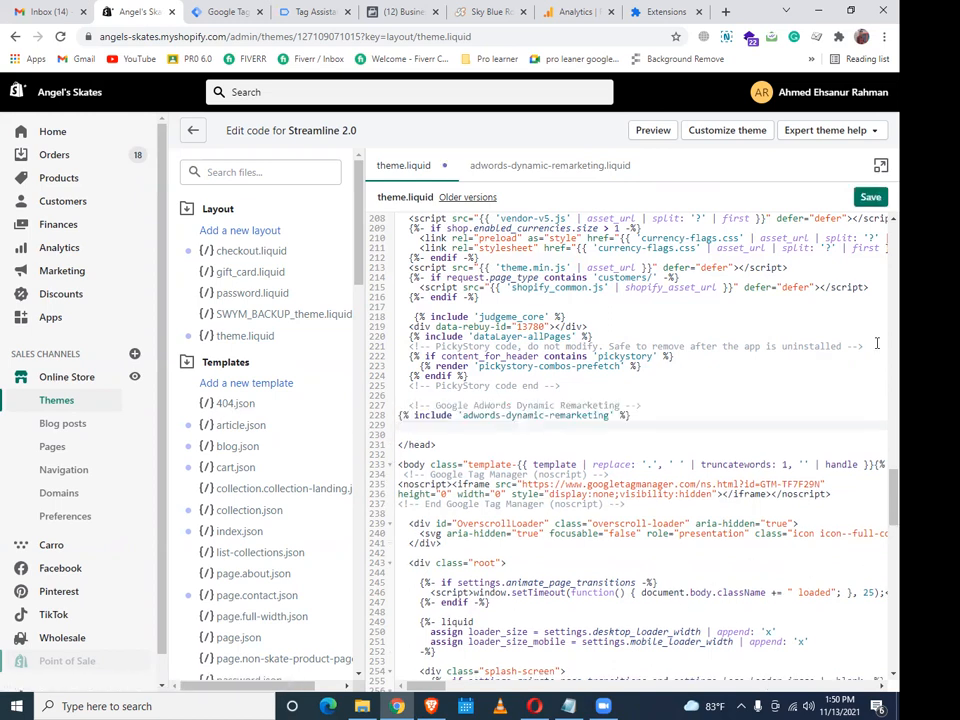
click(874, 200)
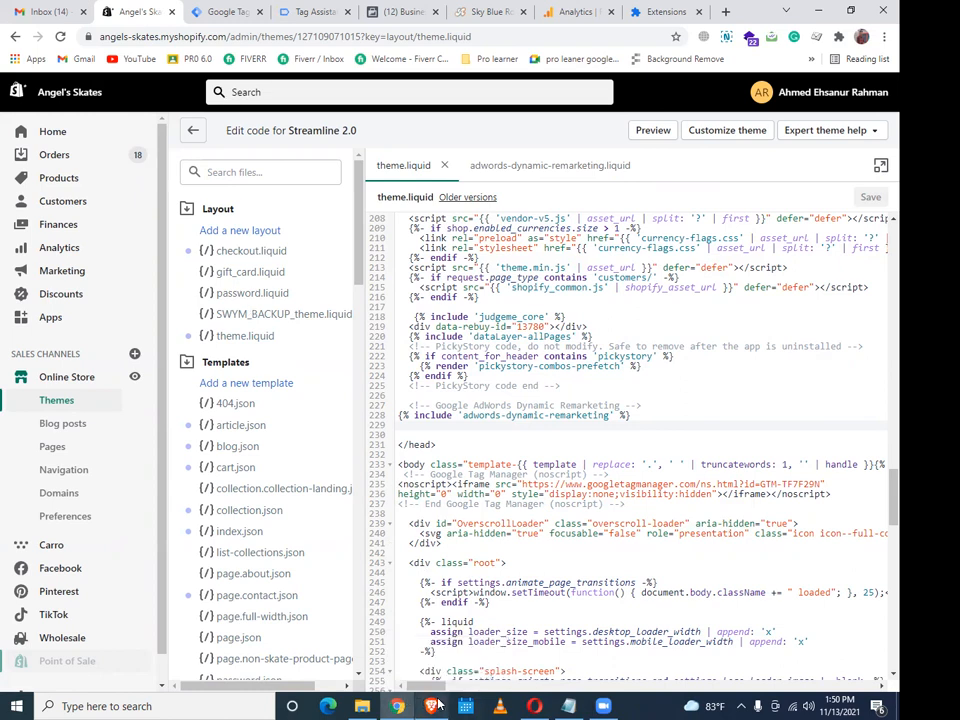
mouse_move(437, 705)
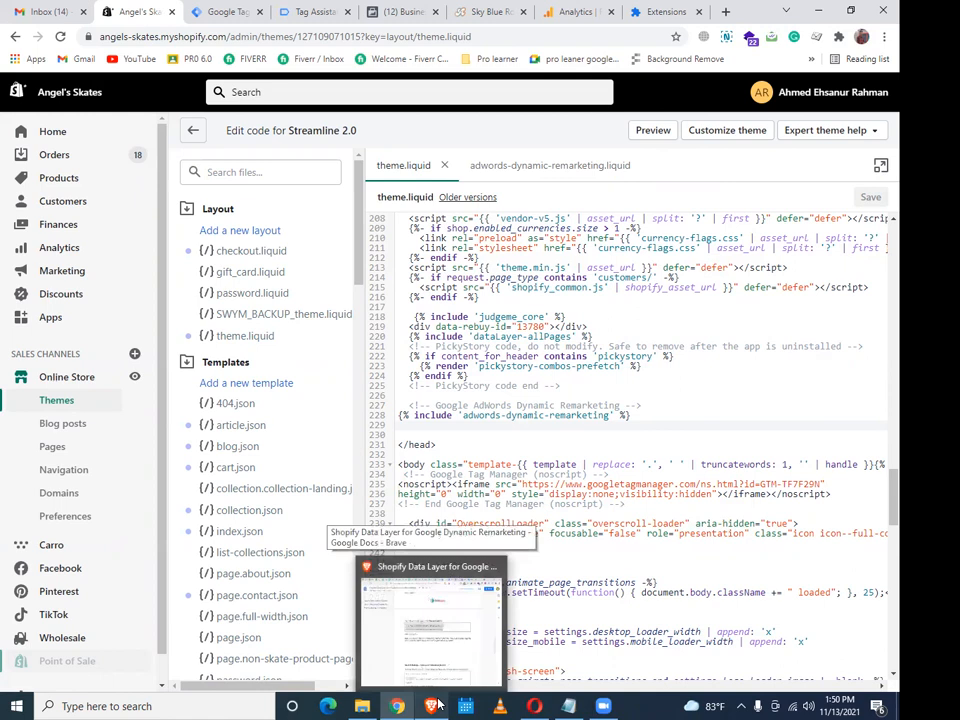
Bring up the remarketing guide and make a first selection of the Additional Scripts code block
click(437, 705)
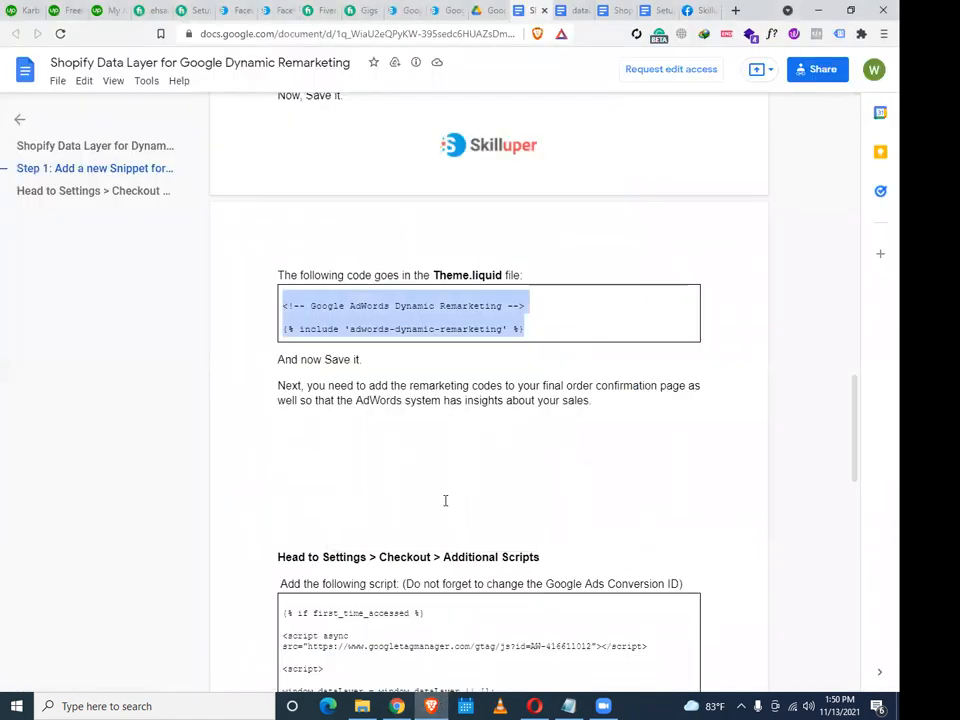
click(385, 705)
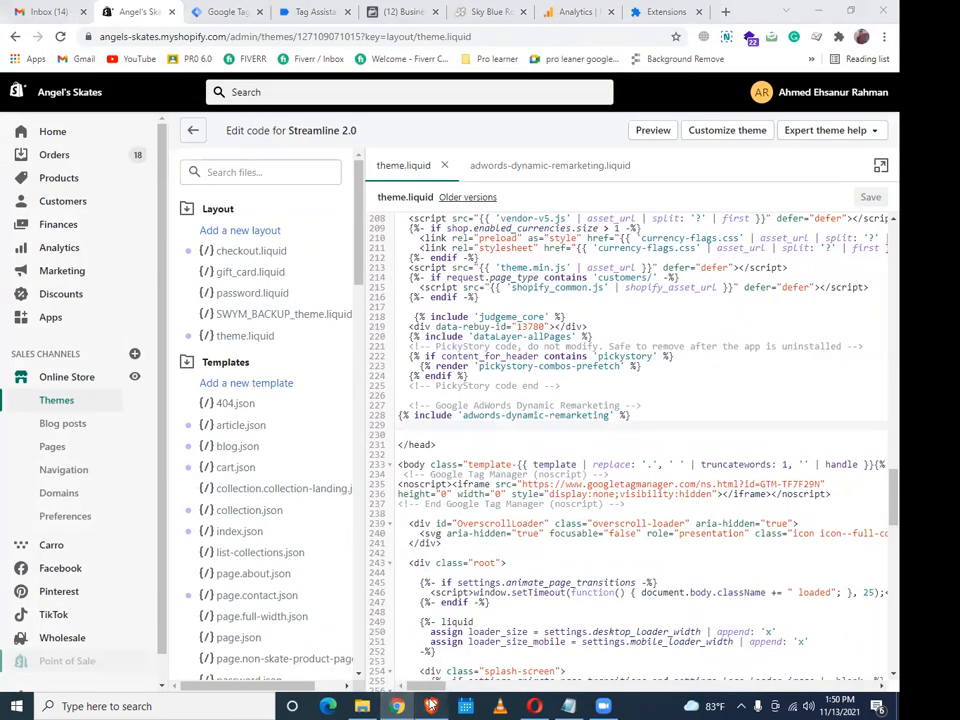
click(430, 705)
scroll(440, 492, down, 5)
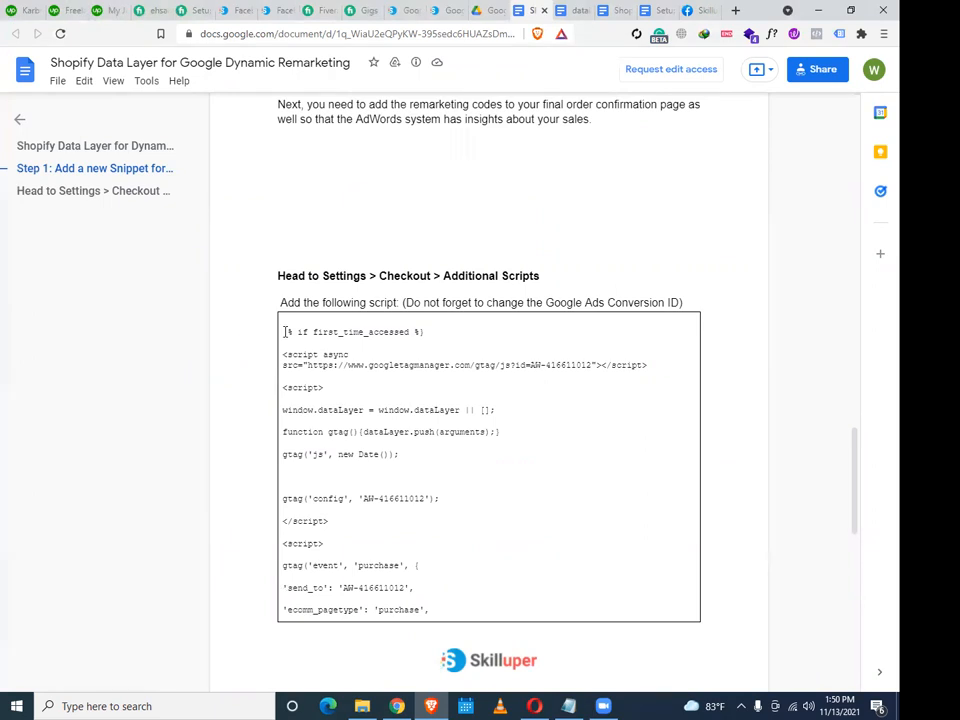
drag(282, 332, 428, 653)
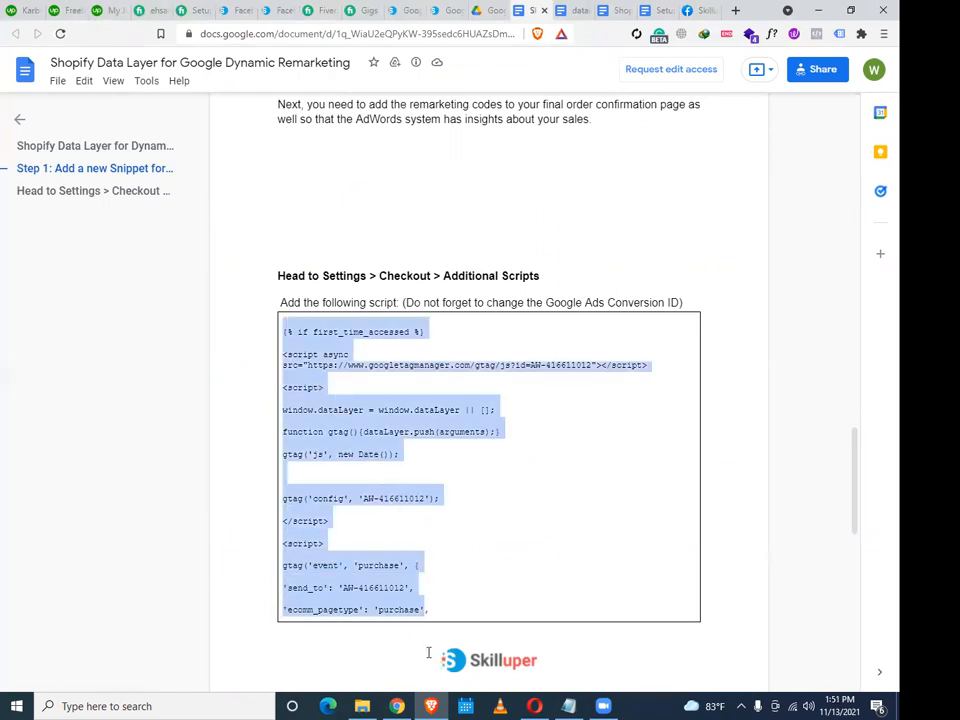
right_click(333, 418)
scroll(617, 506, down, 2)
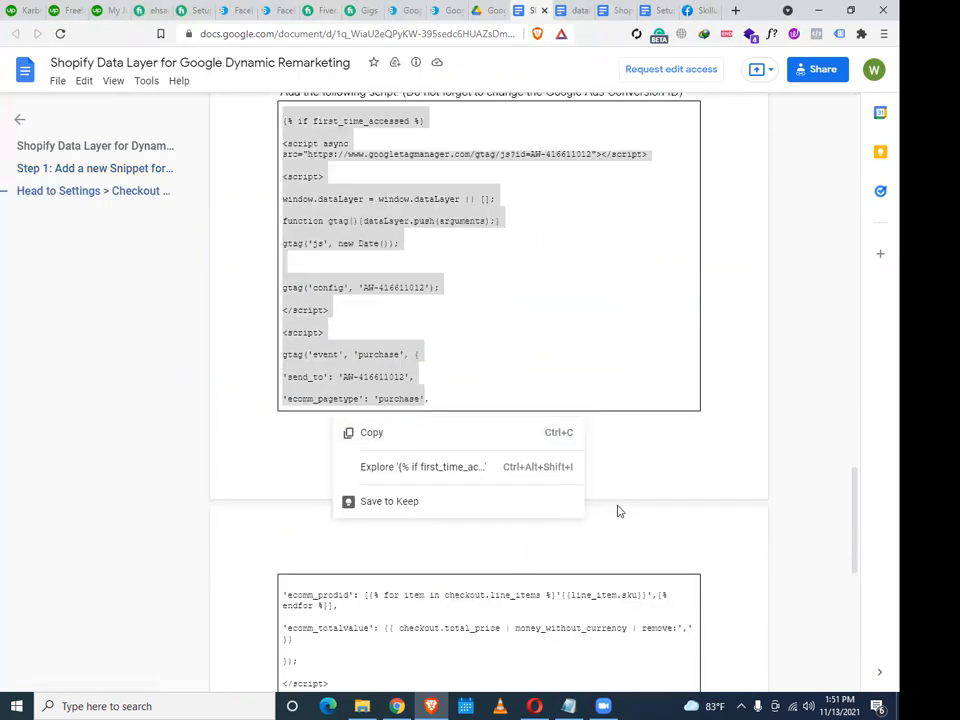
click(610, 489)
scroll(610, 489, up, 2)
Reselect the whole block from first_time_accessed through endif, copy it, and return to Shopify
drag(283, 258, 469, 474)
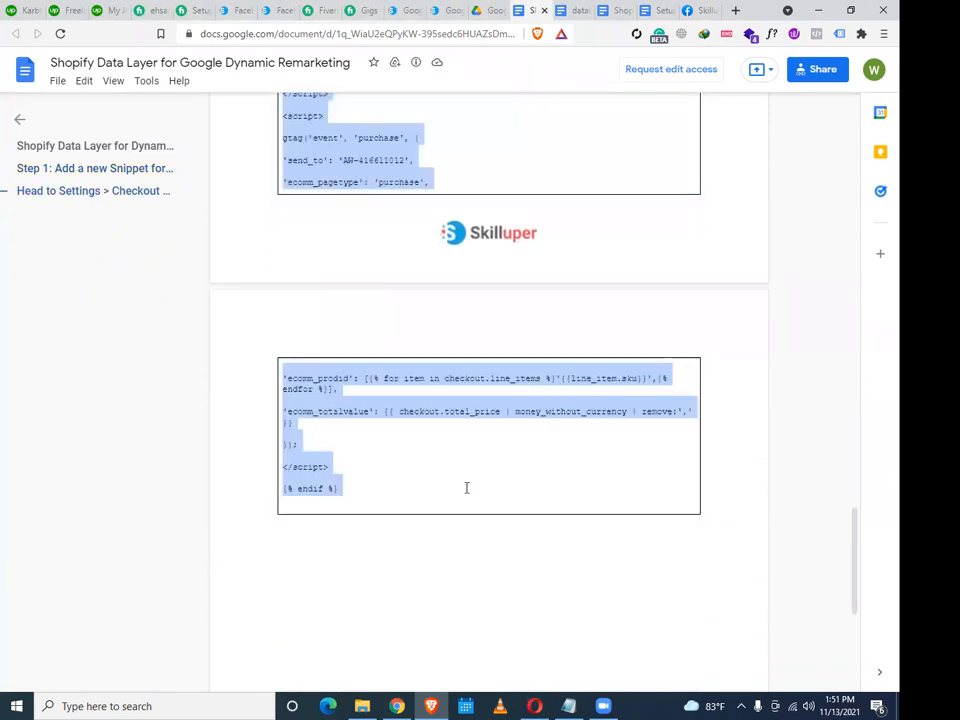
right_click(355, 404)
click(385, 419)
scroll(465, 428, down, 4)
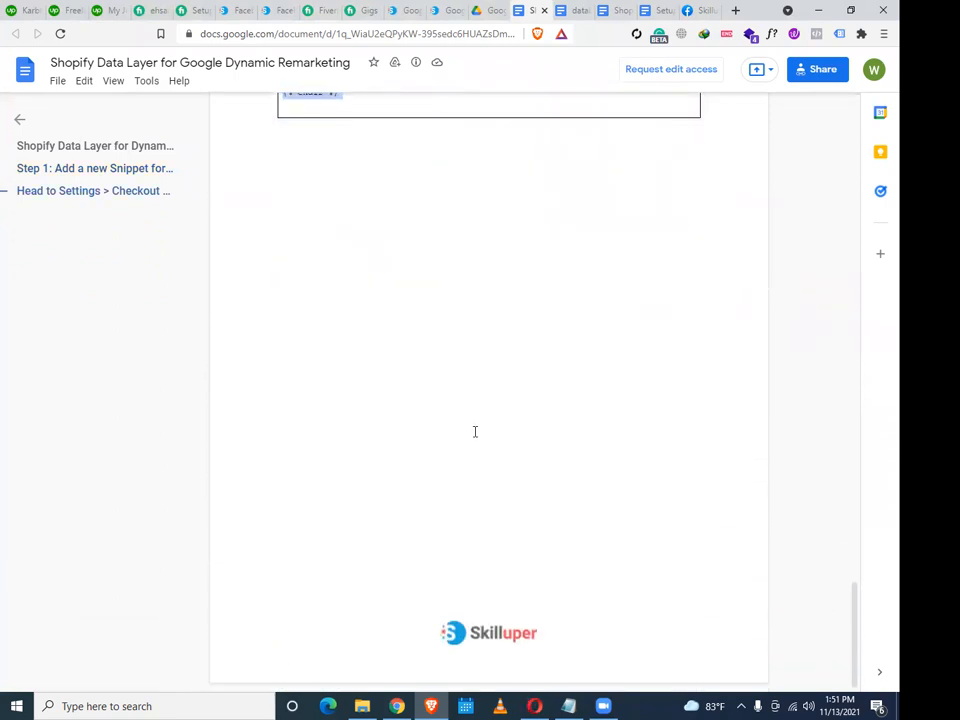
click(397, 706)
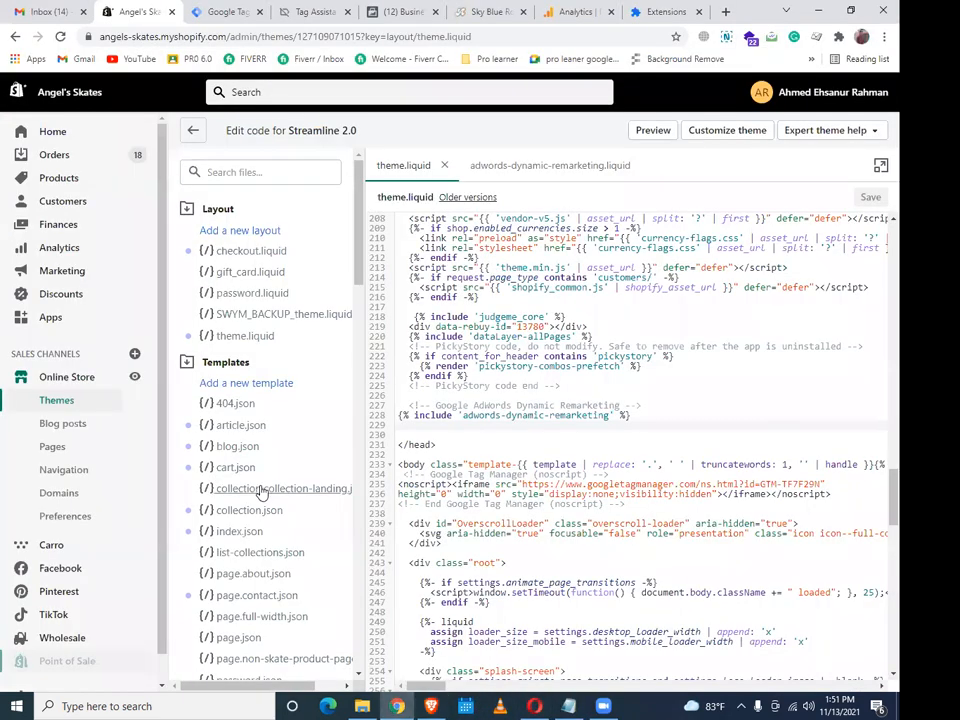
Open the store's Settings > Checkout page
scroll(260, 492, down, 2)
scroll(64, 662, down, 1)
click(62, 669)
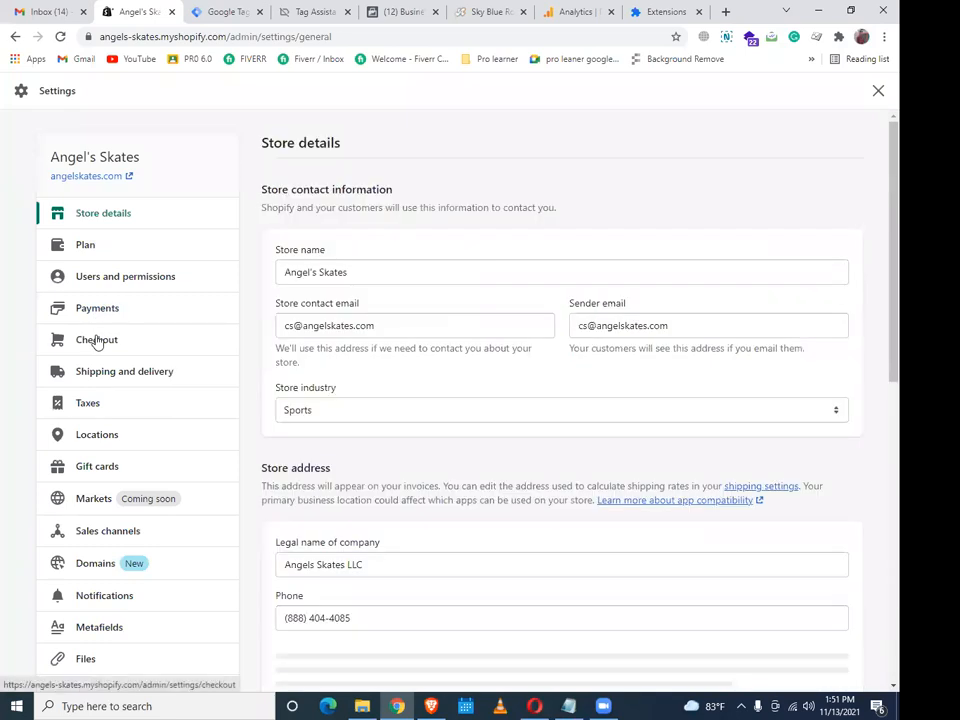
click(97, 341)
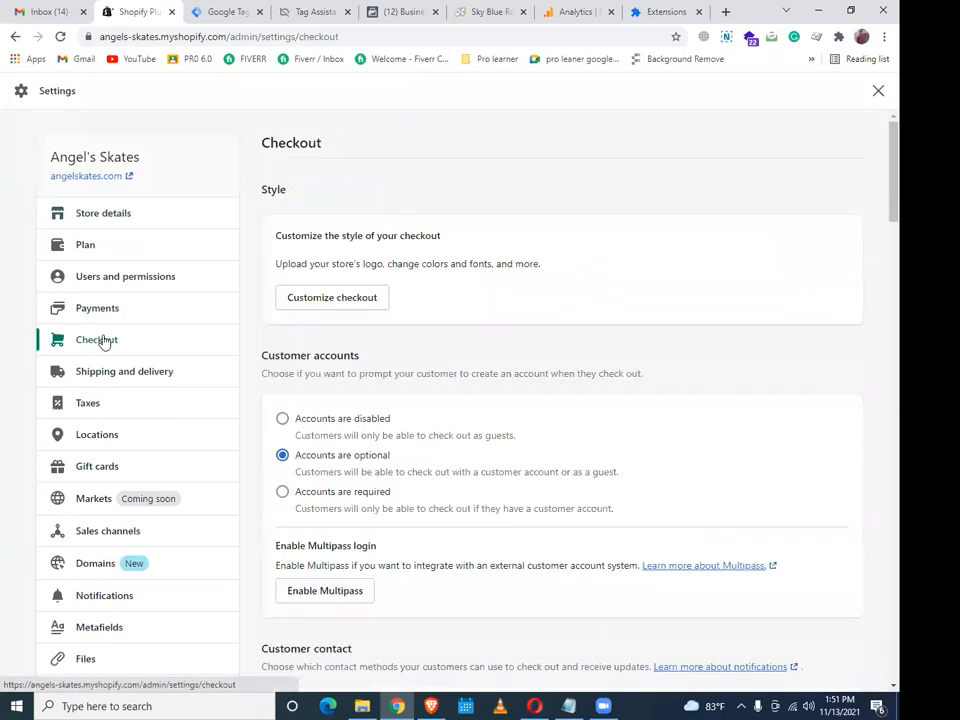
Insert a blank line above the Tag Manager code in the Order status page scripts
scroll(414, 529, down, 15)
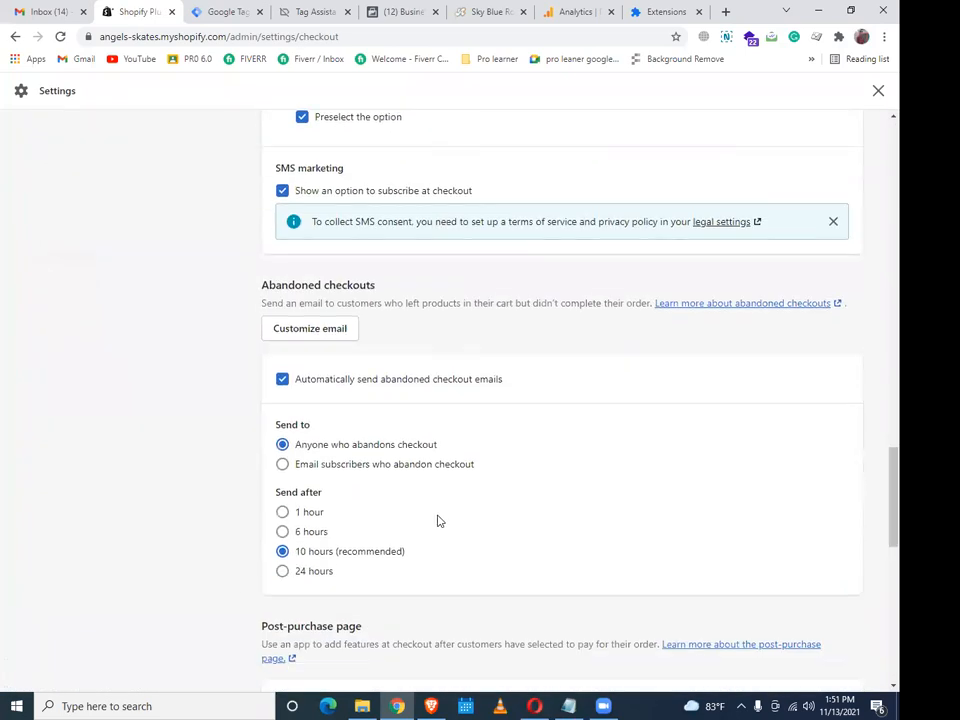
scroll(439, 518, down, 8)
click(513, 441)
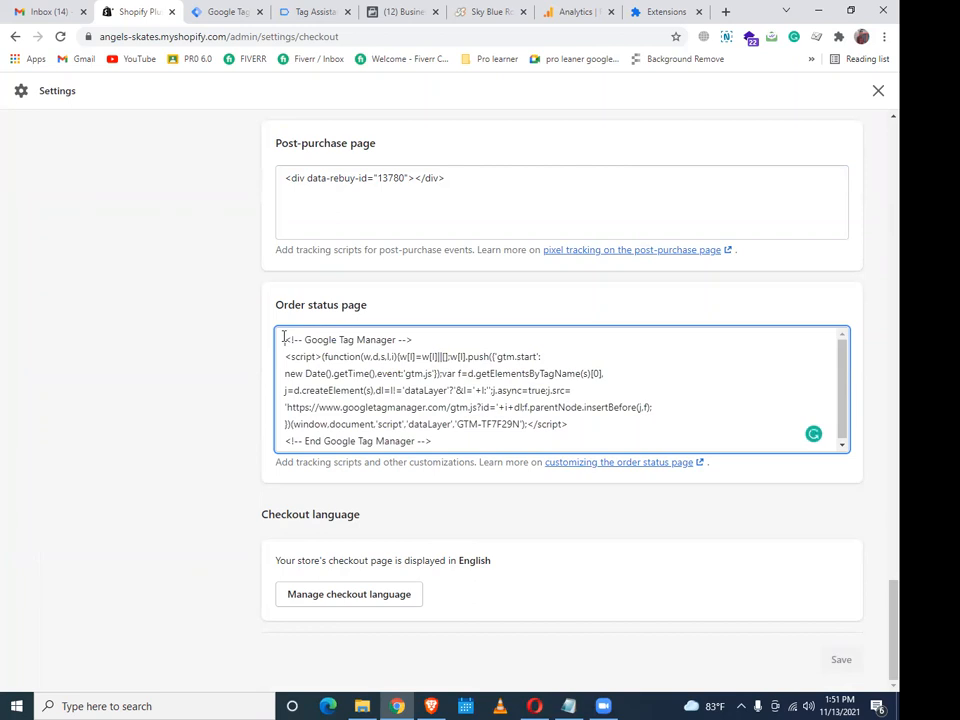
key(Return)
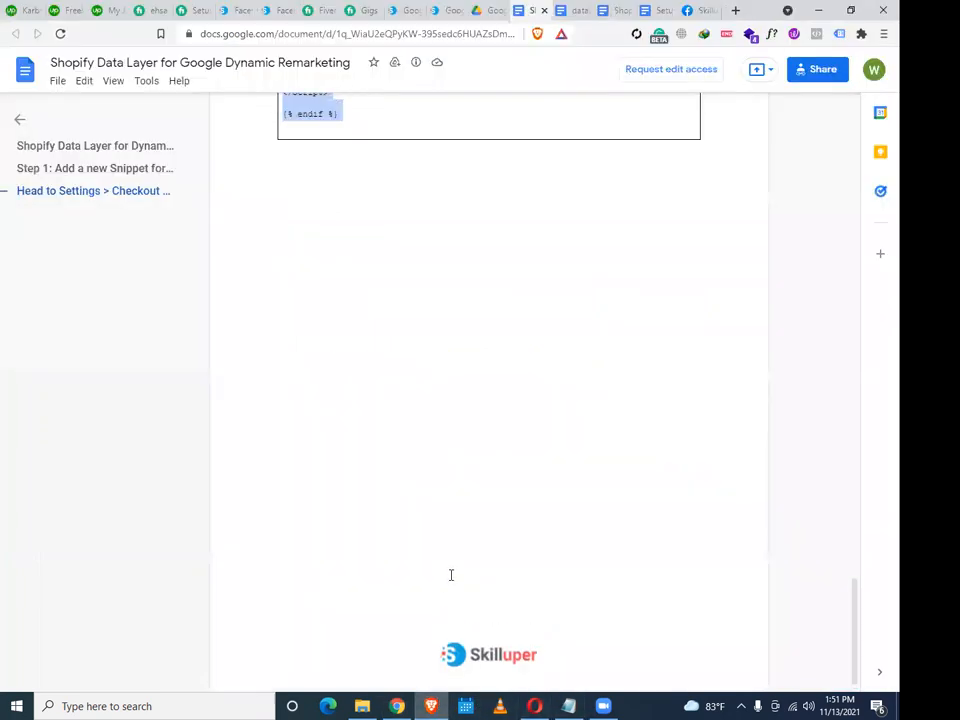
scroll(451, 575, up, 5)
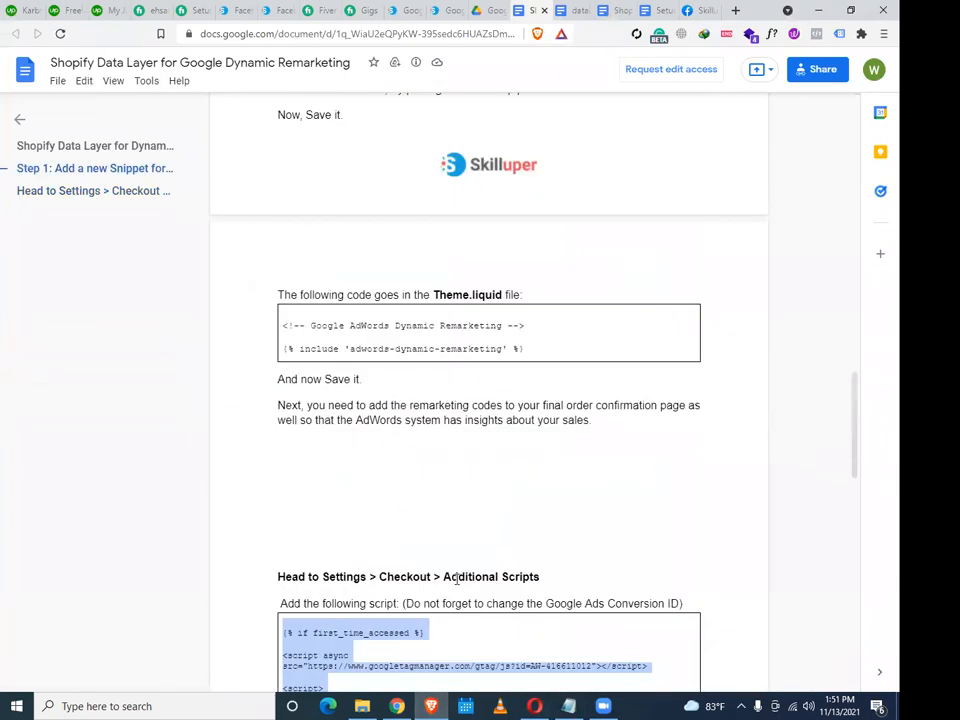
scroll(459, 578, up, 3)
scroll(459, 580, down, 3)
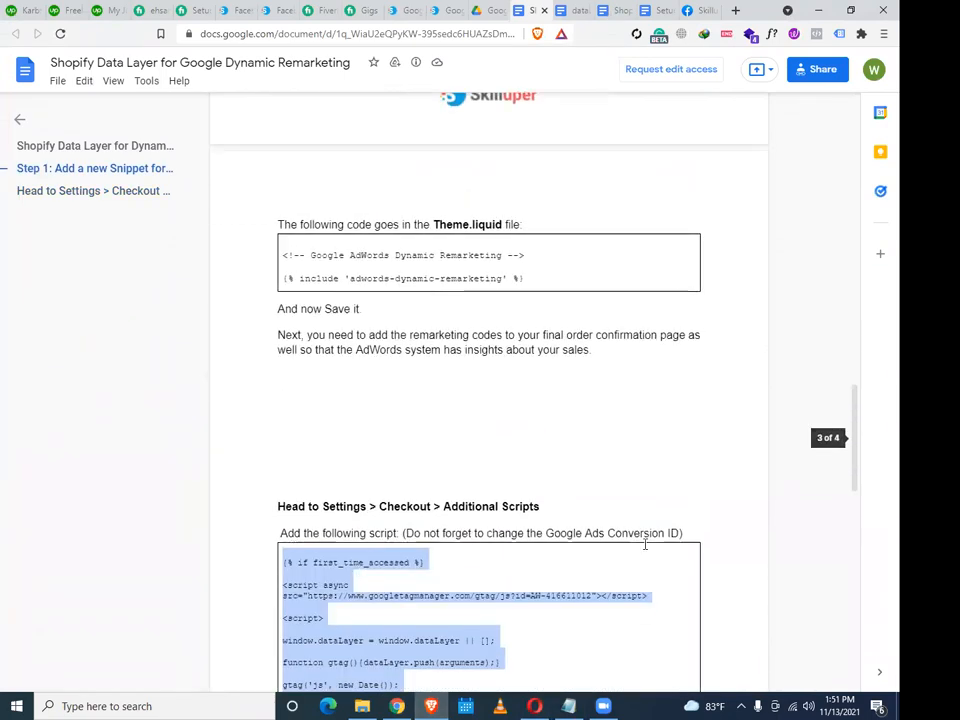
scroll(708, 494, down, 1)
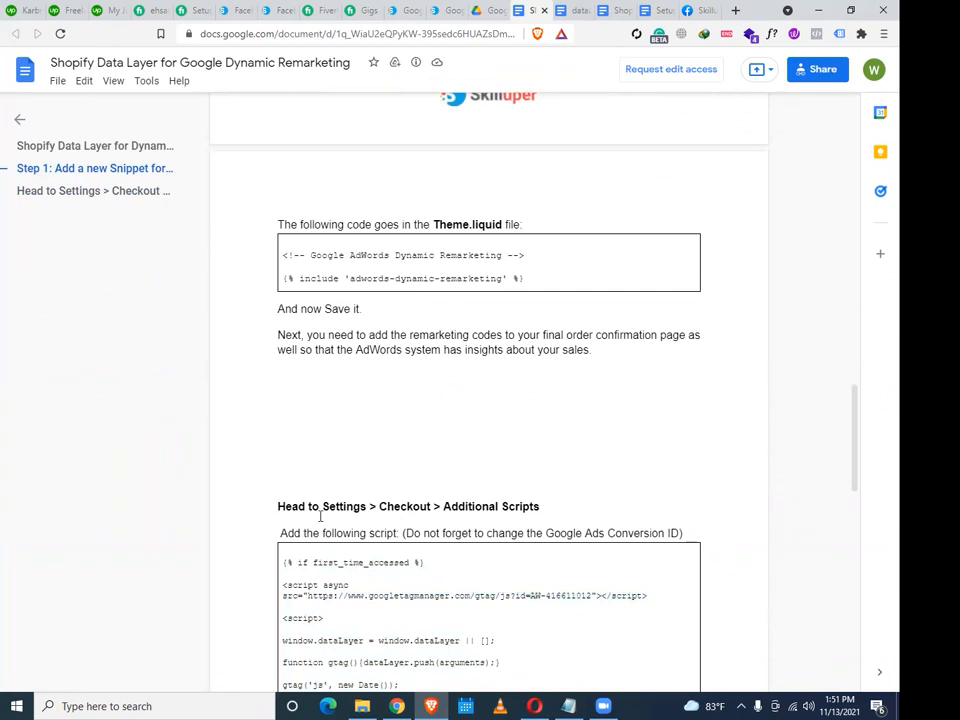
scroll(323, 514, down, 3)
click(397, 706)
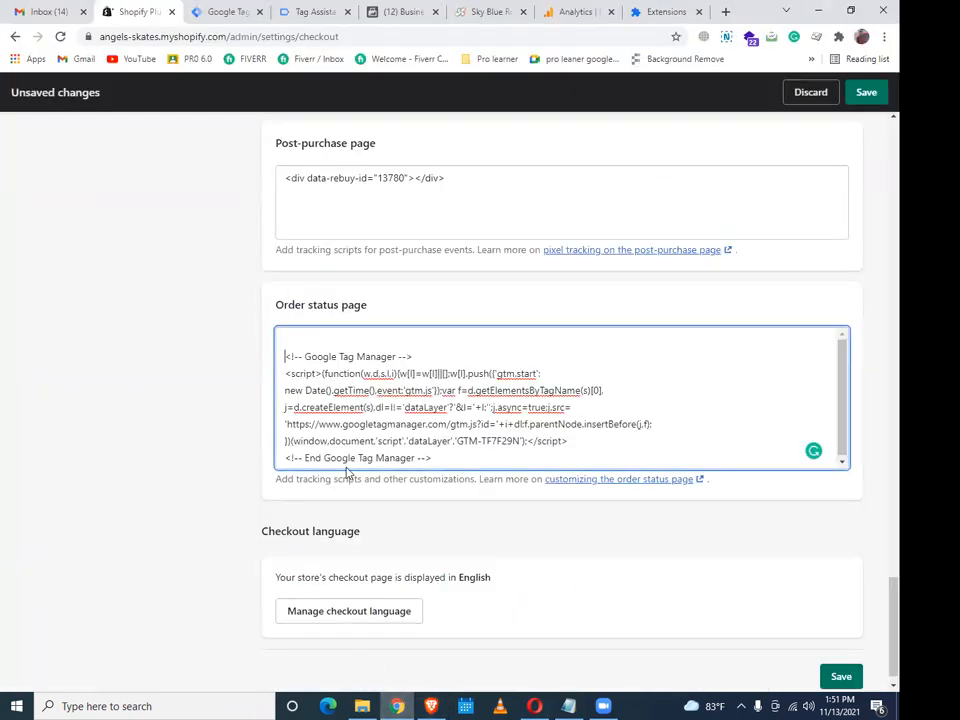
Paste the purchase conversion script using AW-633071359 at the top of the Order status scripts
right_click(306, 339)
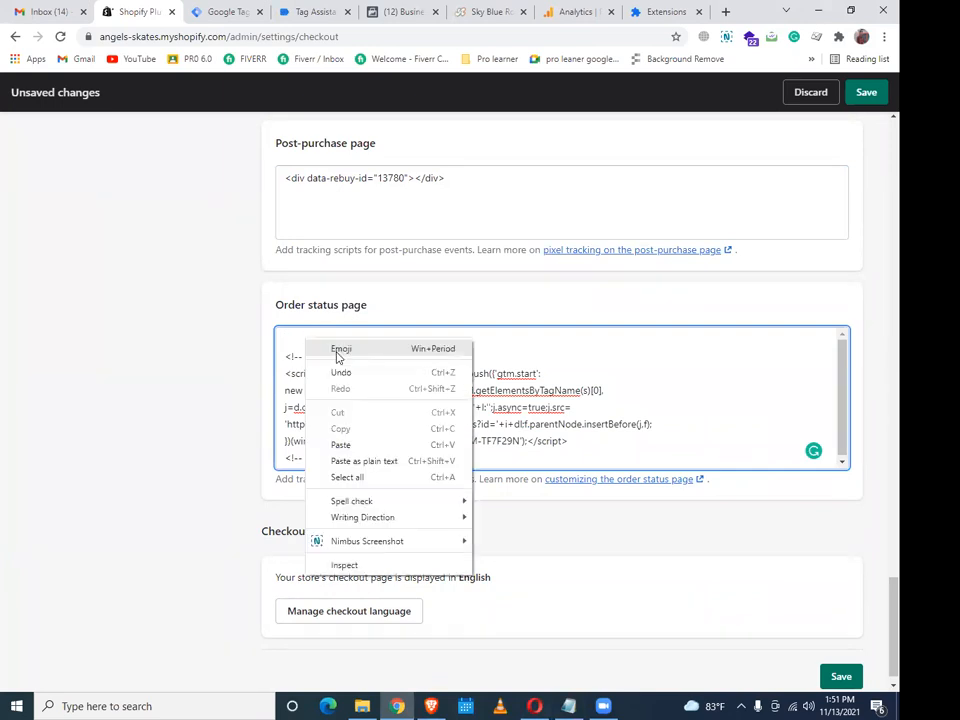
click(339, 444)
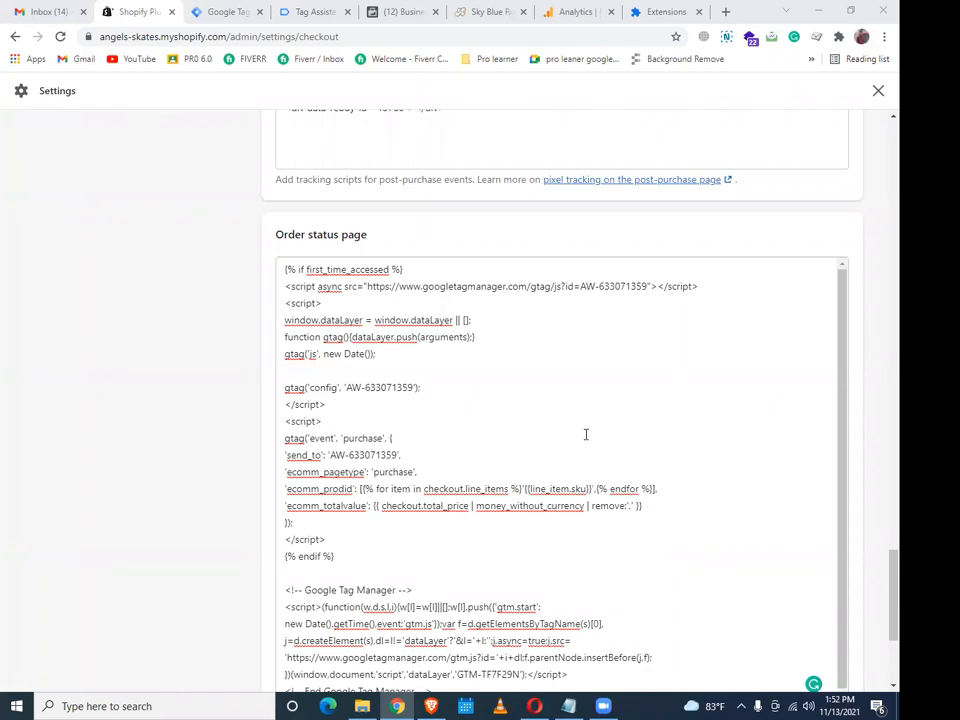
scroll(585, 435, up, 3)
scroll(624, 489, down, 8)
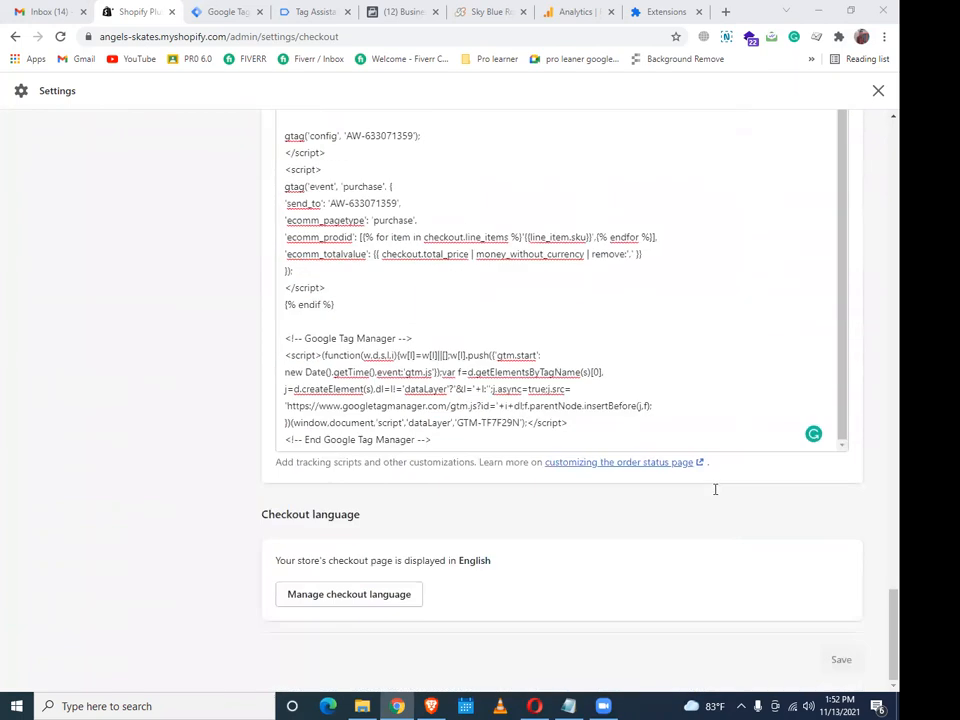
scroll(857, 550, up, 4)
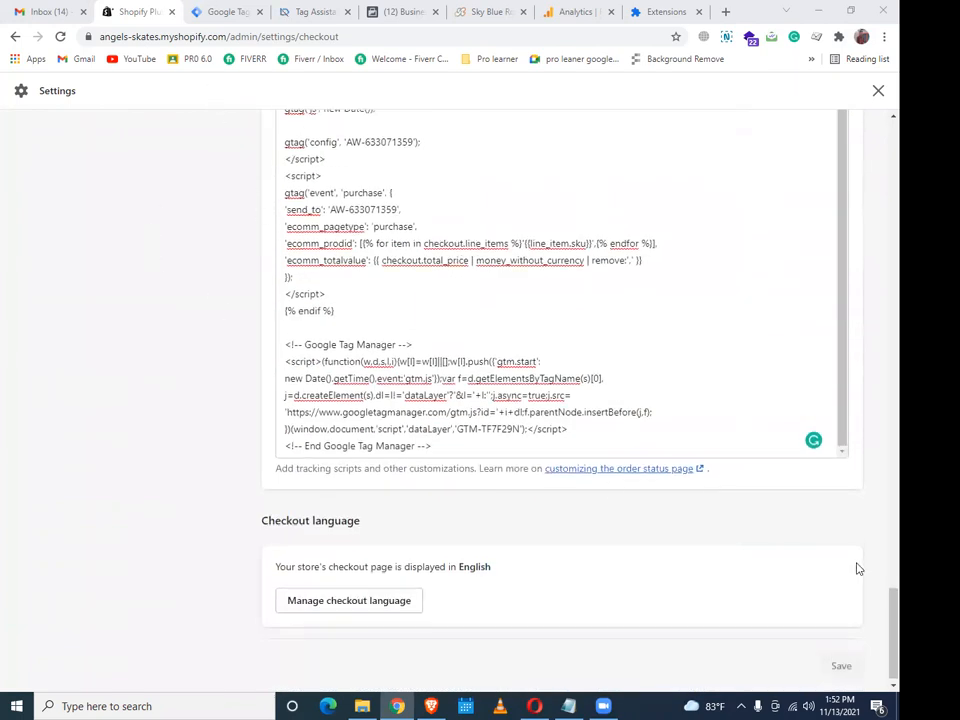
scroll(855, 528, up, 4)
scroll(855, 530, down, 6)
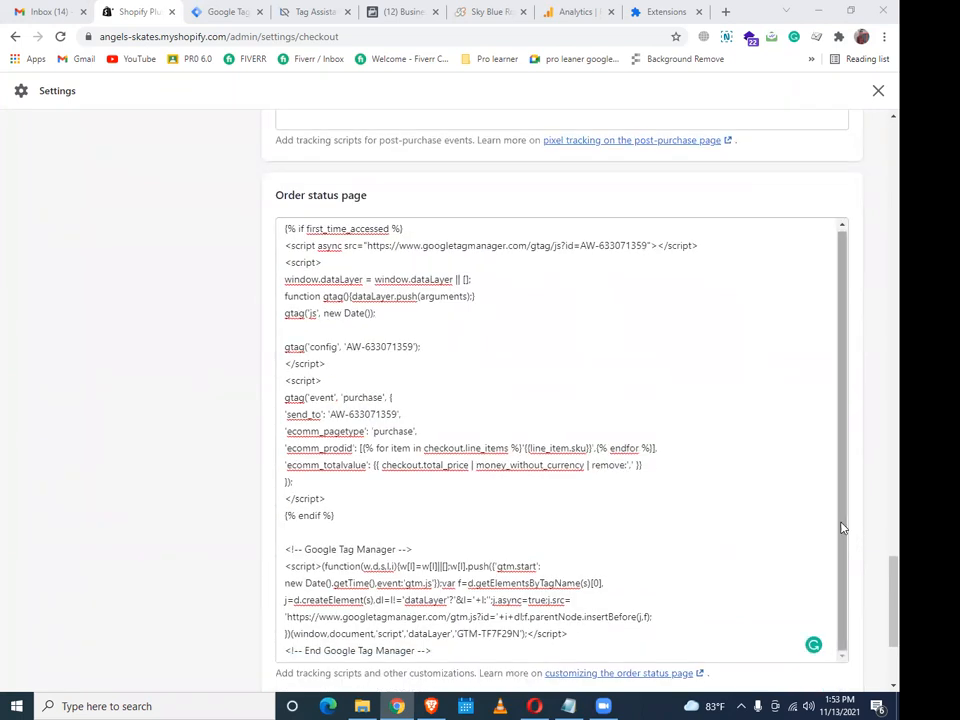
Submit and publish the GTM workspace changes without a version description, creating Version 31
click(222, 12)
click(858, 139)
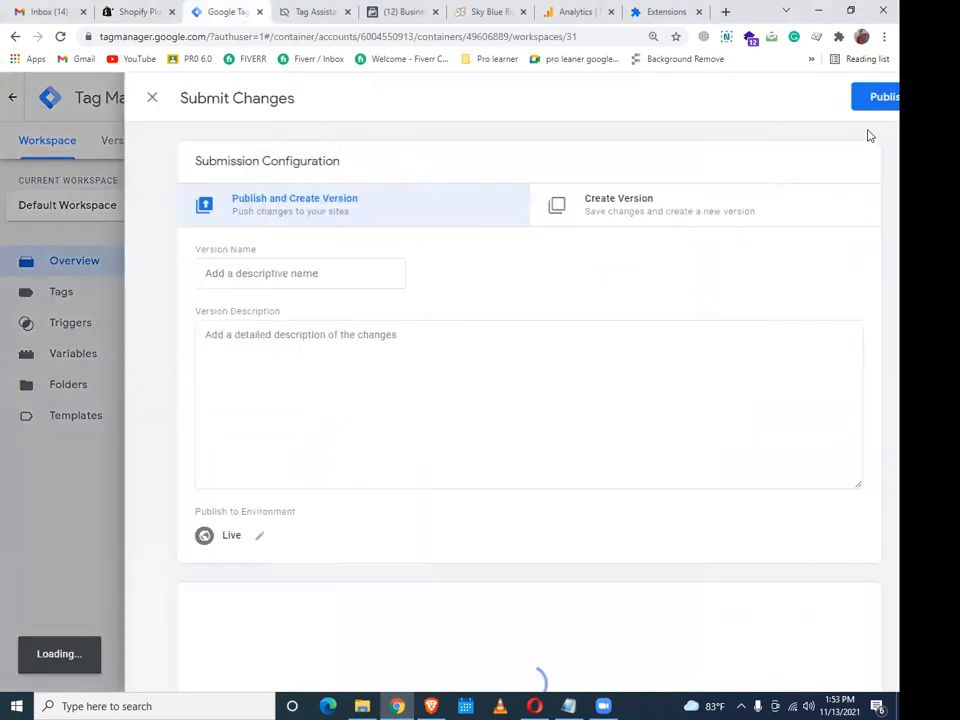
click(846, 96)
click(653, 533)
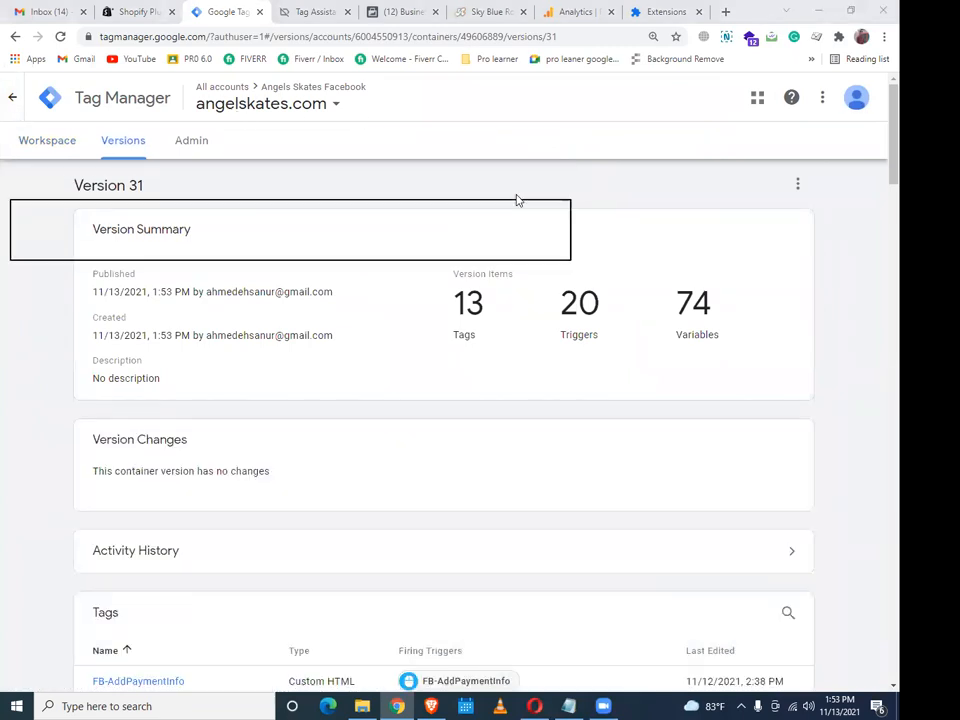
click(62, 148)
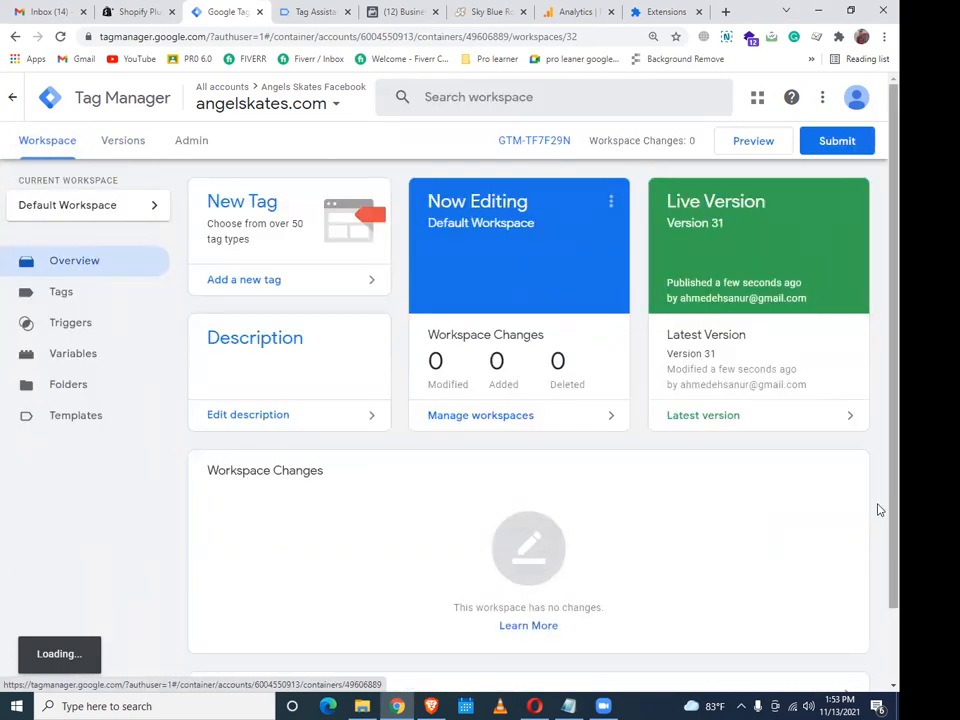
click(735, 143)
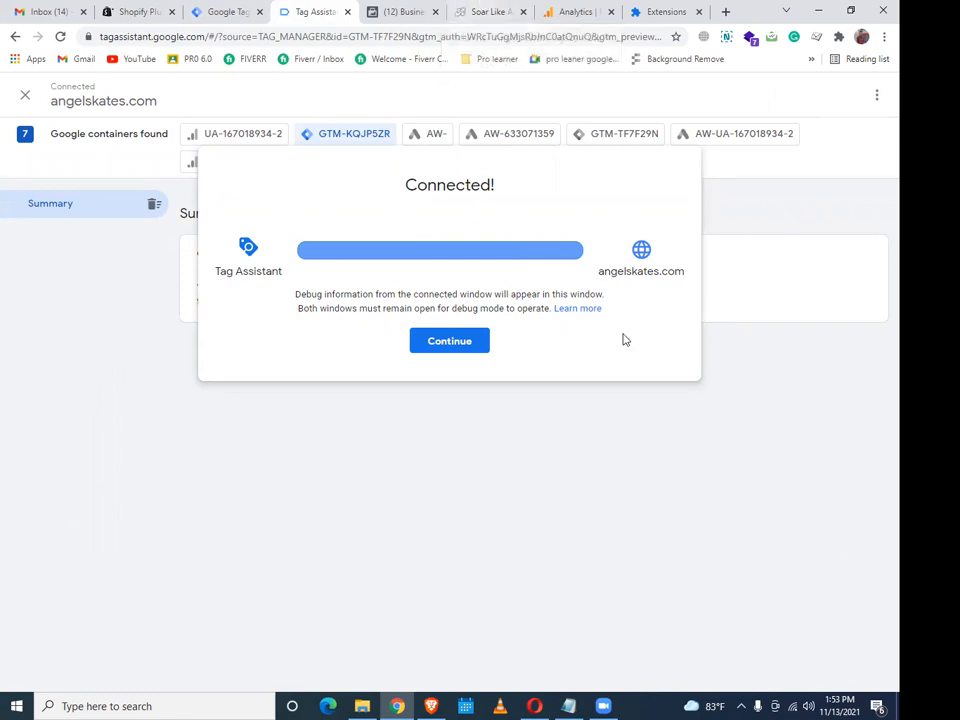
Dismiss the Connected! notice to view Tag Assistant's summary of seven Google containers
click(453, 347)
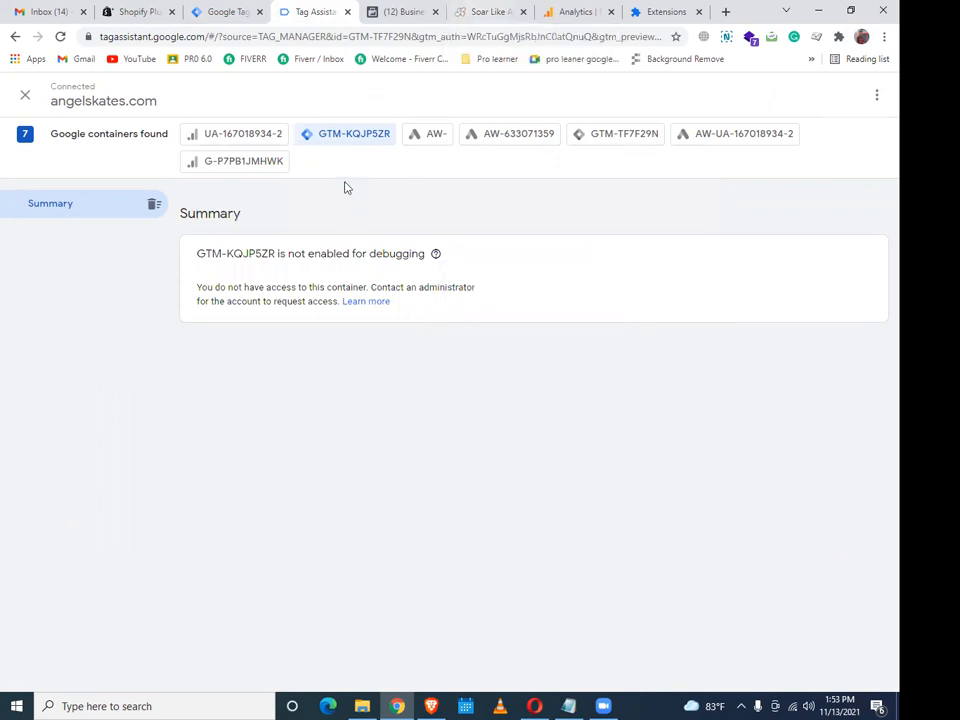
Open the Thunder Black Roller Skates product page and confirm view_item events for GTM-TF7F29N in Tag Assistant
click(579, 133)
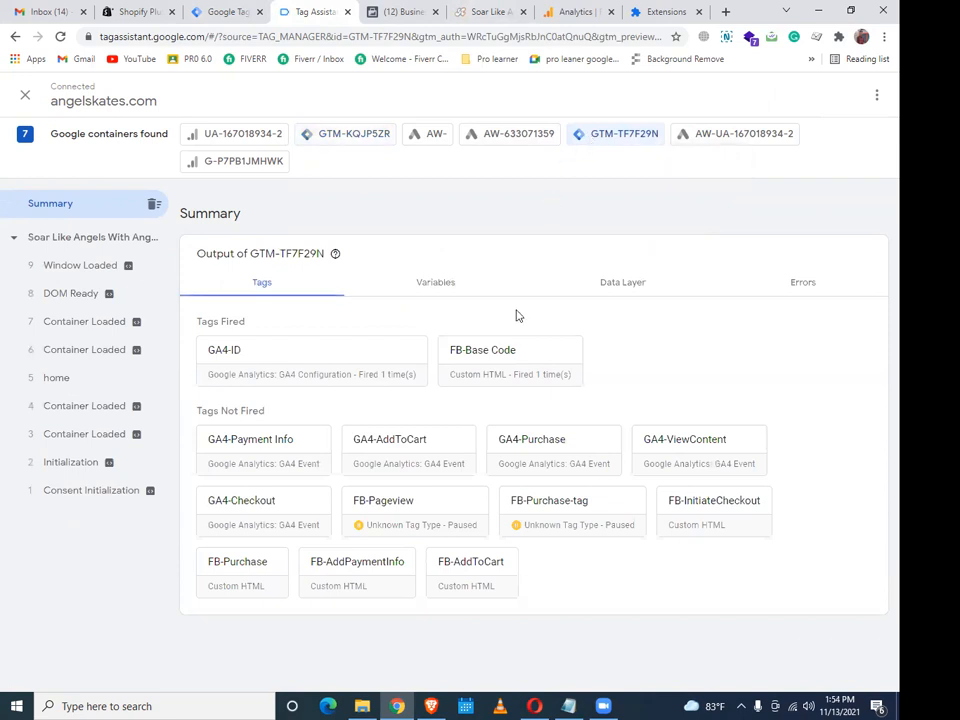
click(497, 10)
scroll(493, 377, down, 10)
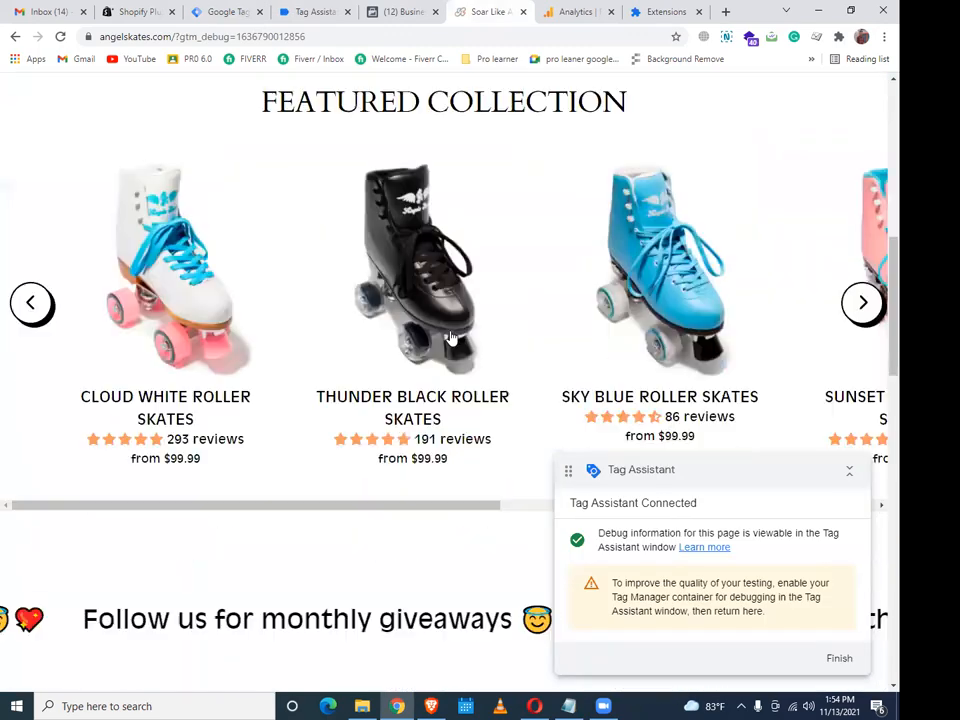
click(453, 337)
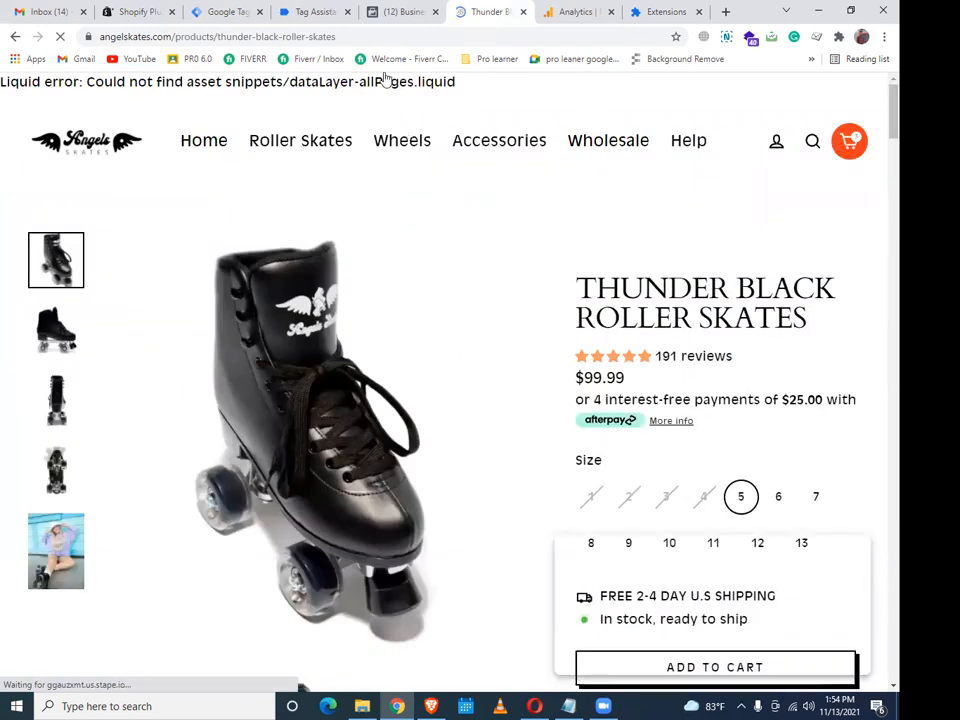
click(322, 11)
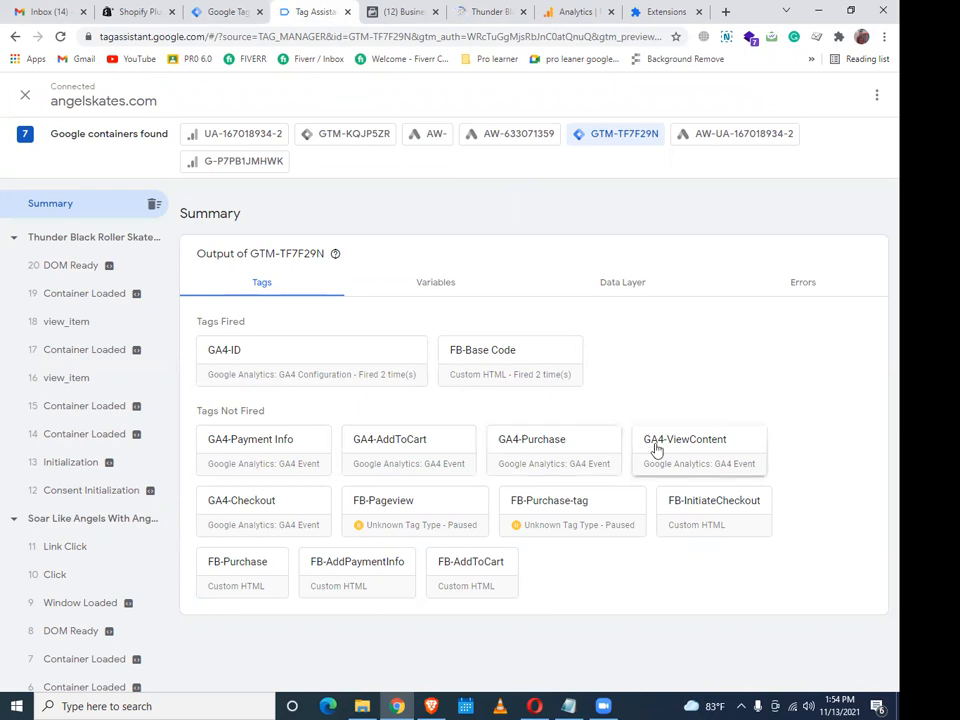
click(482, 8)
Recheck the tag summary, then add the Thunder Black skates to the cart from the product page
scroll(473, 365, down, 1)
scroll(473, 365, down, 3)
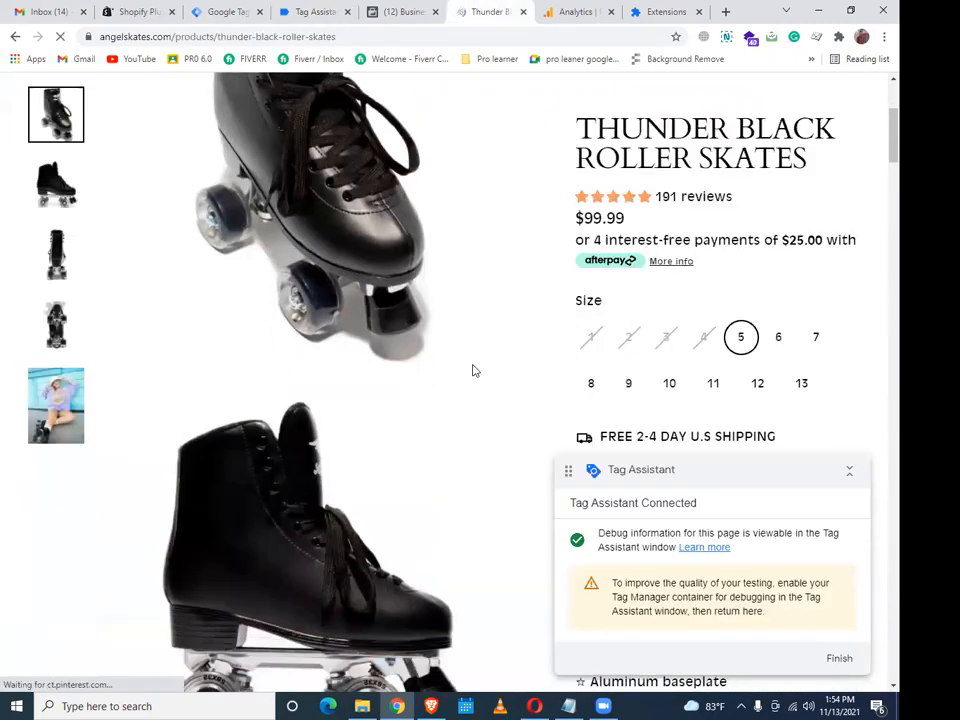
click(294, 17)
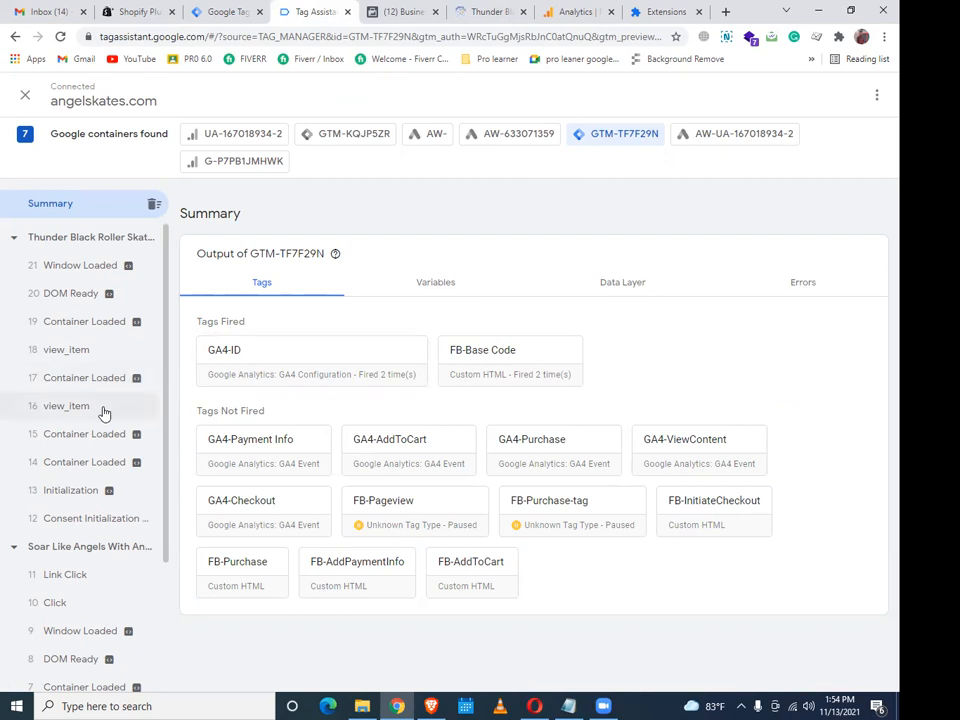
click(400, 11)
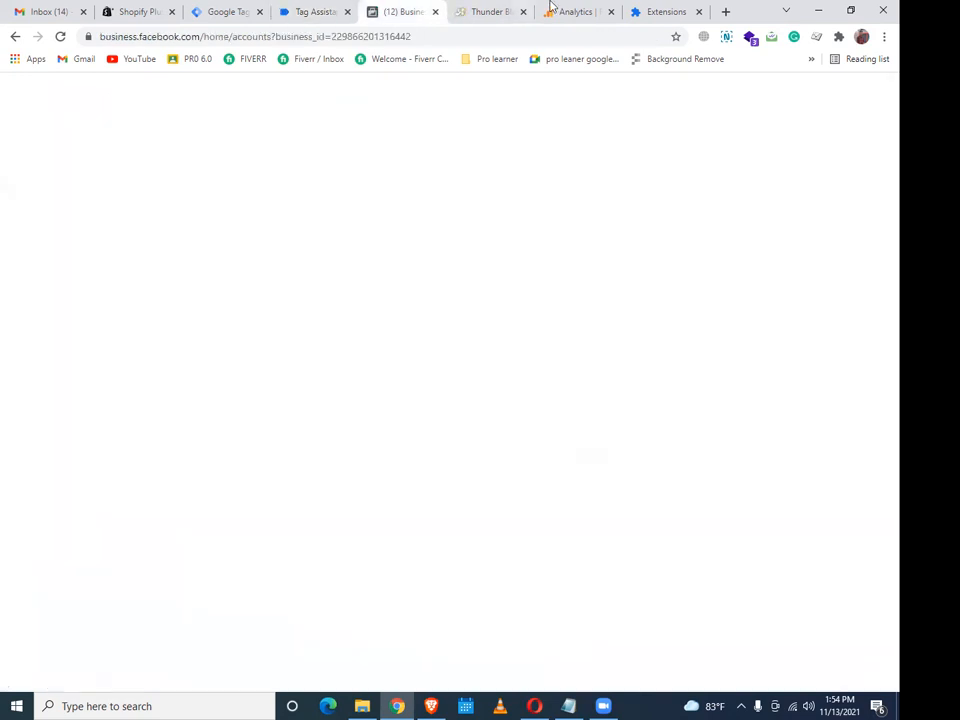
click(490, 11)
scroll(700, 340, down, 5)
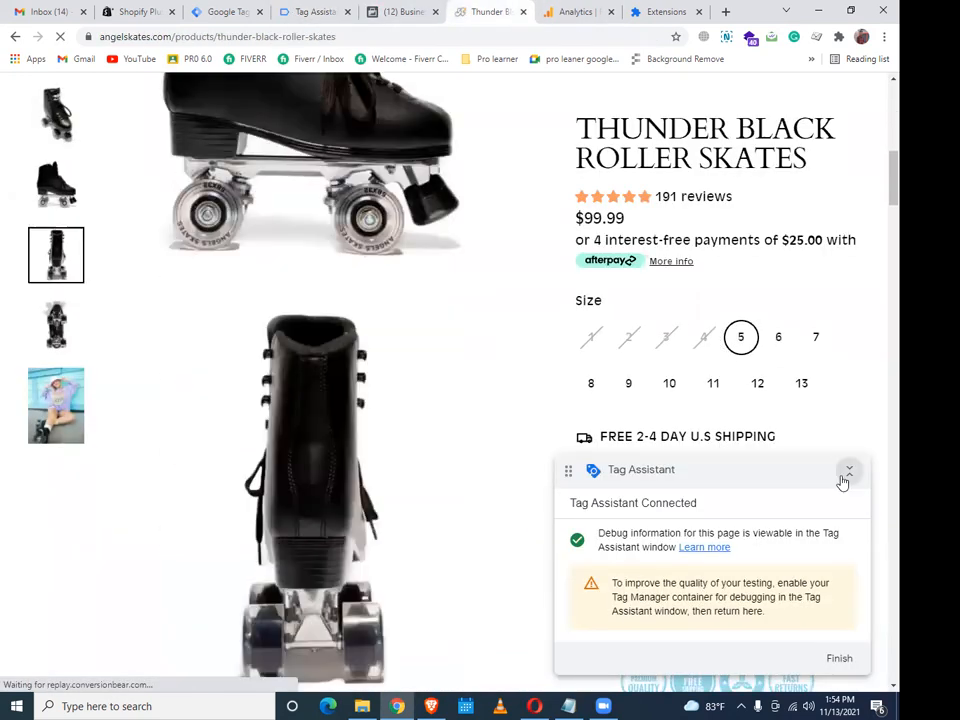
click(847, 470)
click(741, 531)
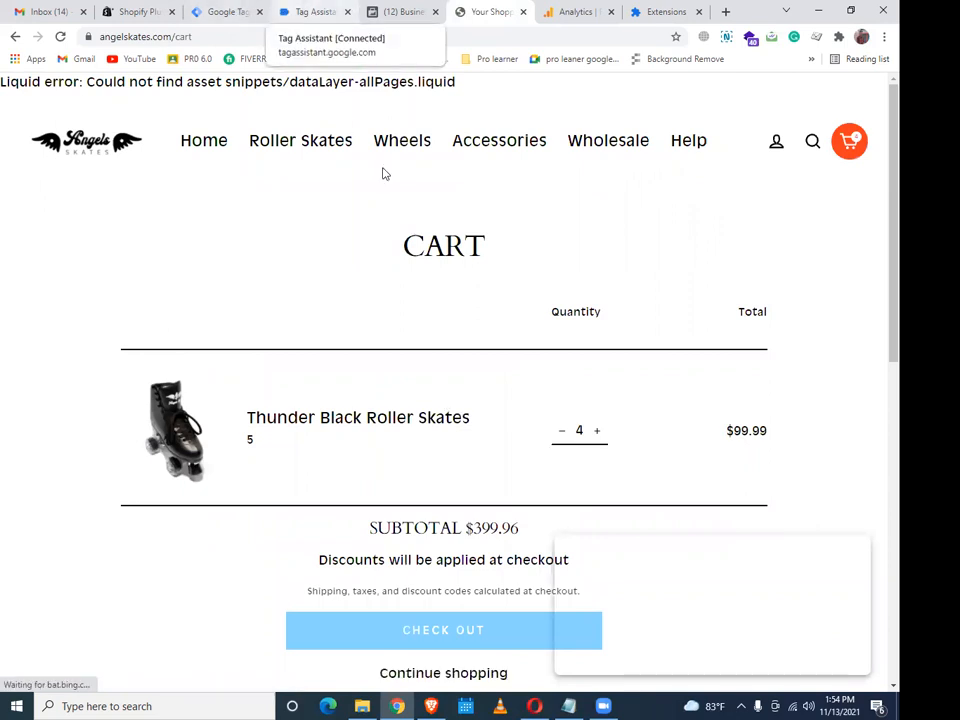
Review the cart showing quantity 4 and a $399.96 subtotal, then view Tag Assistant's data layer
scroll(606, 276, down, 3)
scroll(606, 276, down, 2)
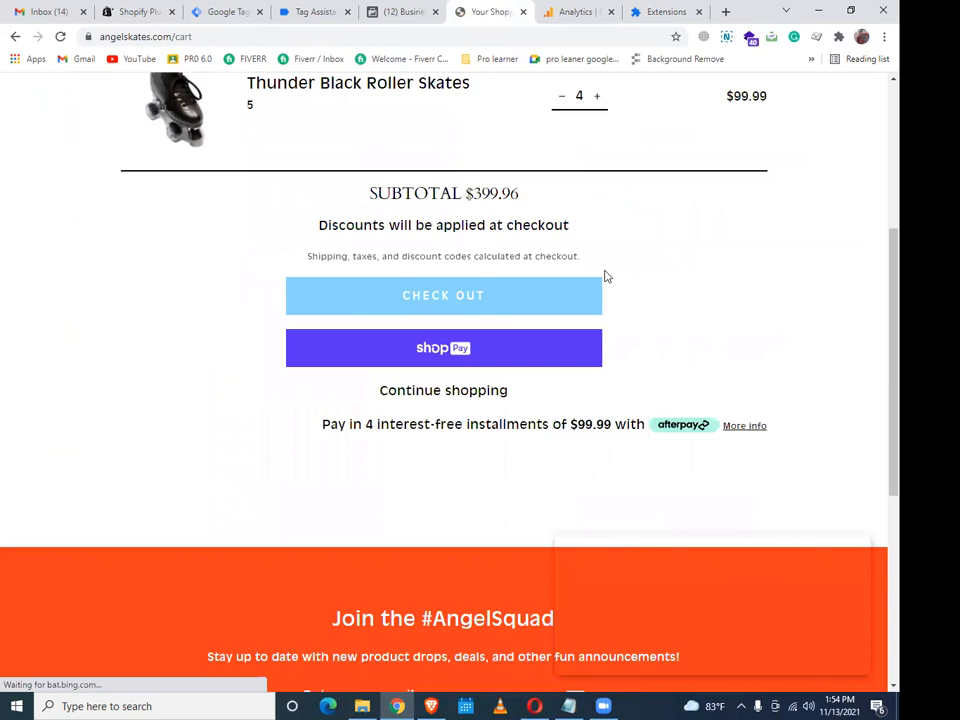
scroll(615, 405, up, 5)
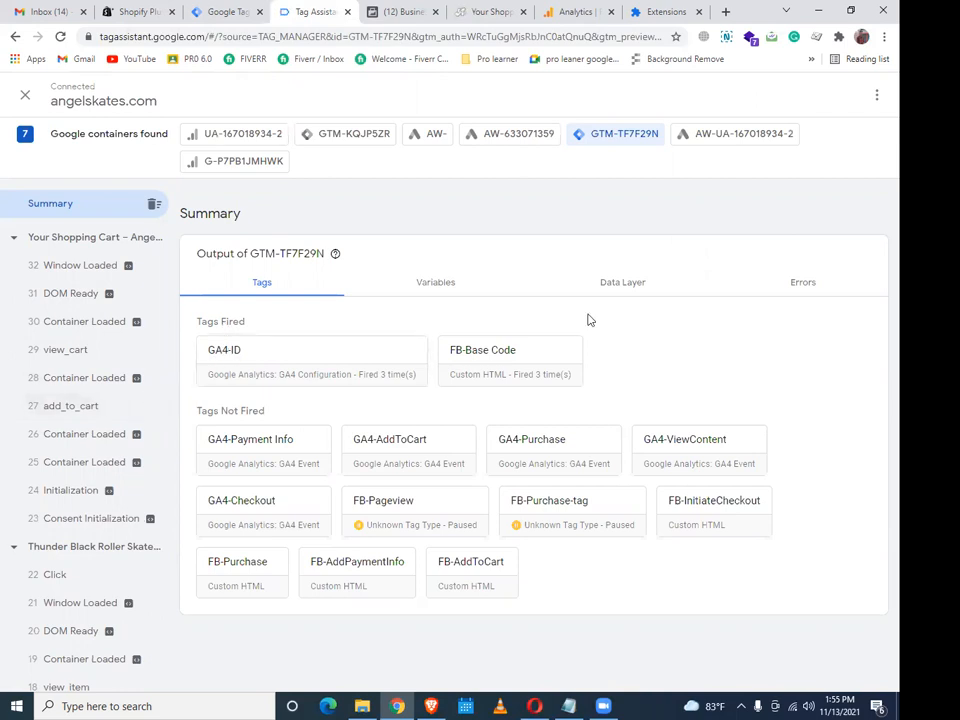
click(632, 282)
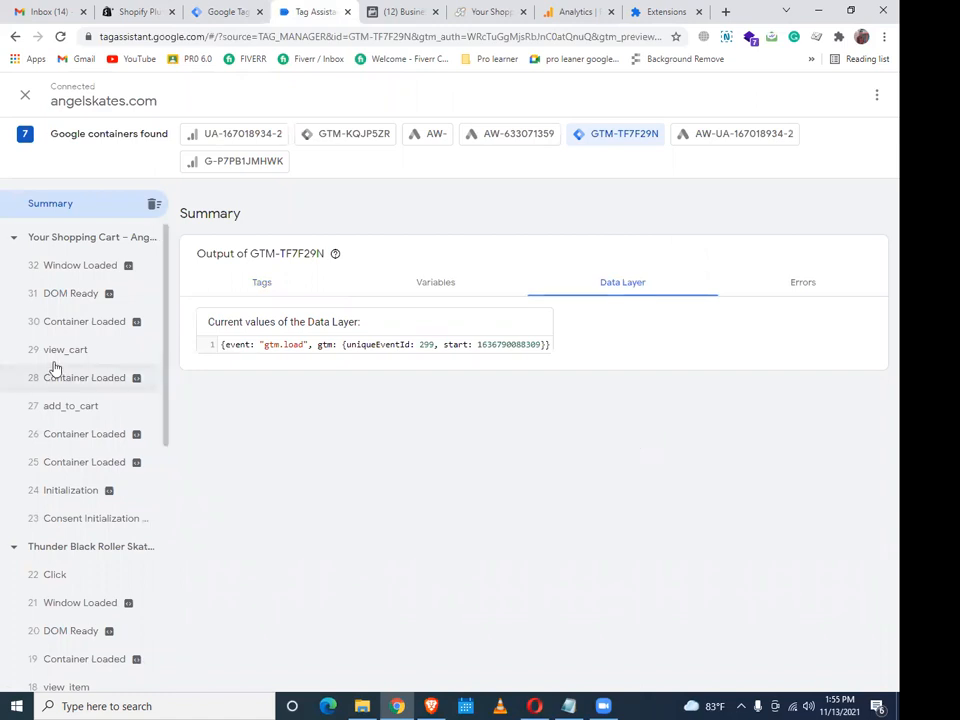
Compare the add_to_cart and view_cart data layer values, including value 399.96 and retail vertical, then return to the cart
click(69, 412)
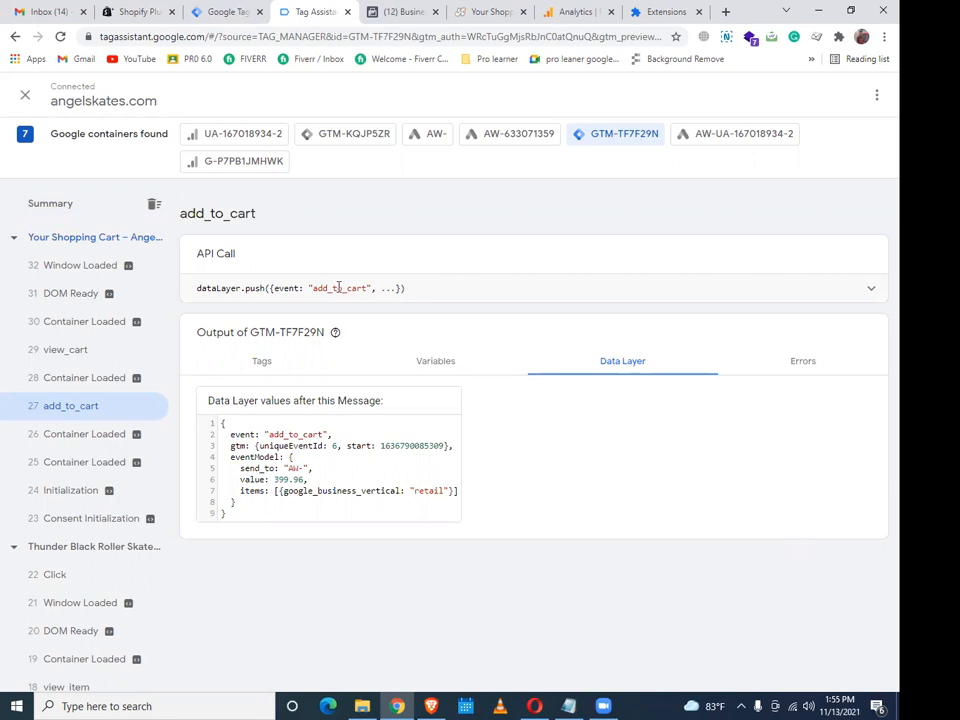
click(64, 350)
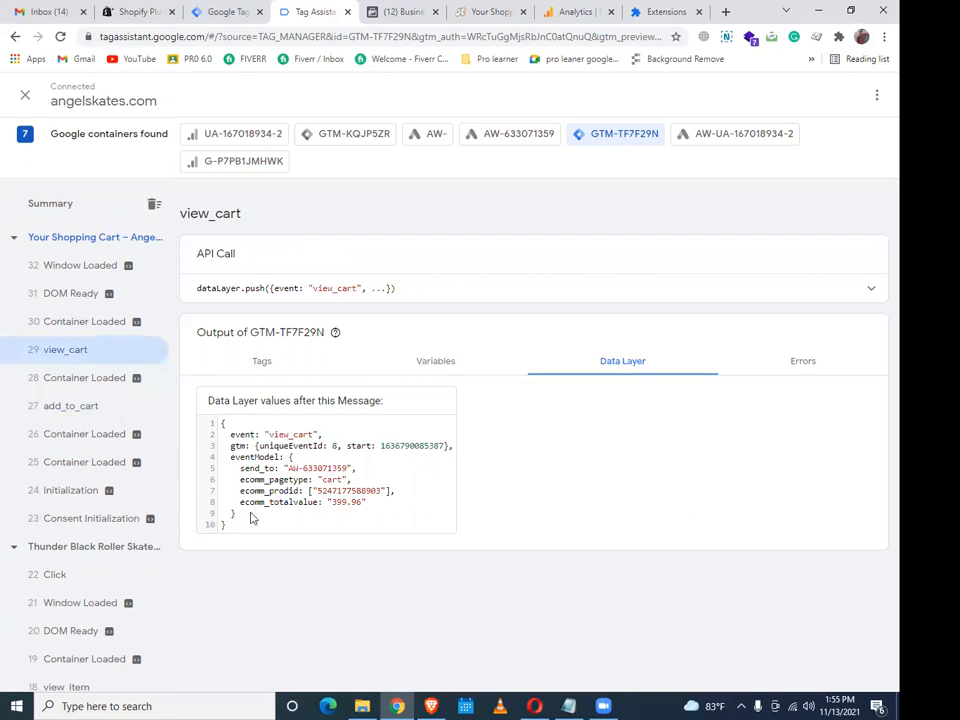
click(74, 407)
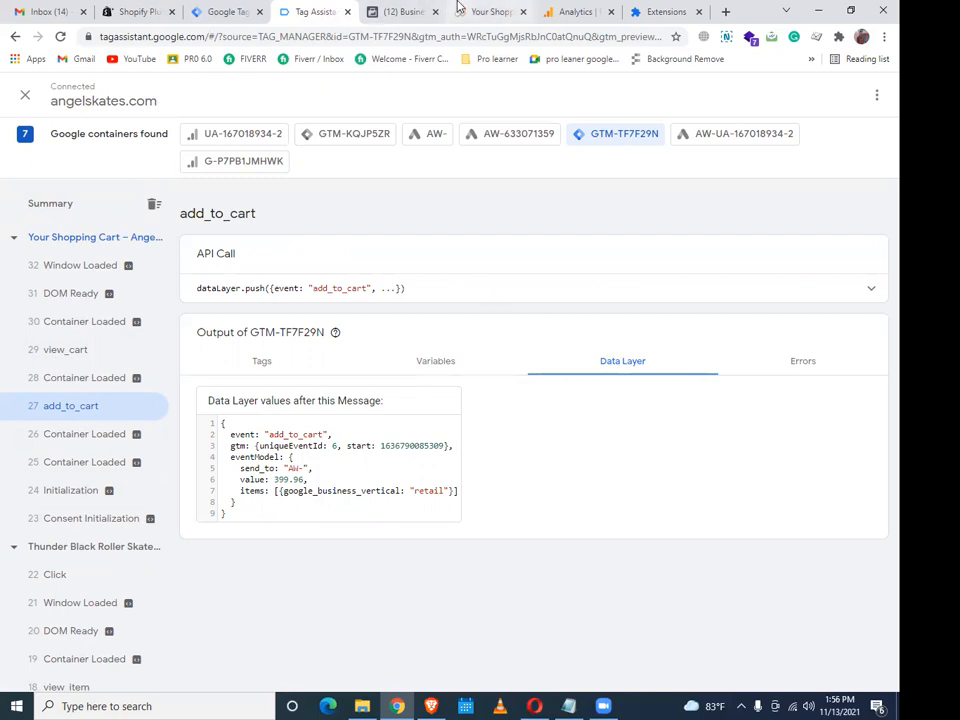
click(490, 11)
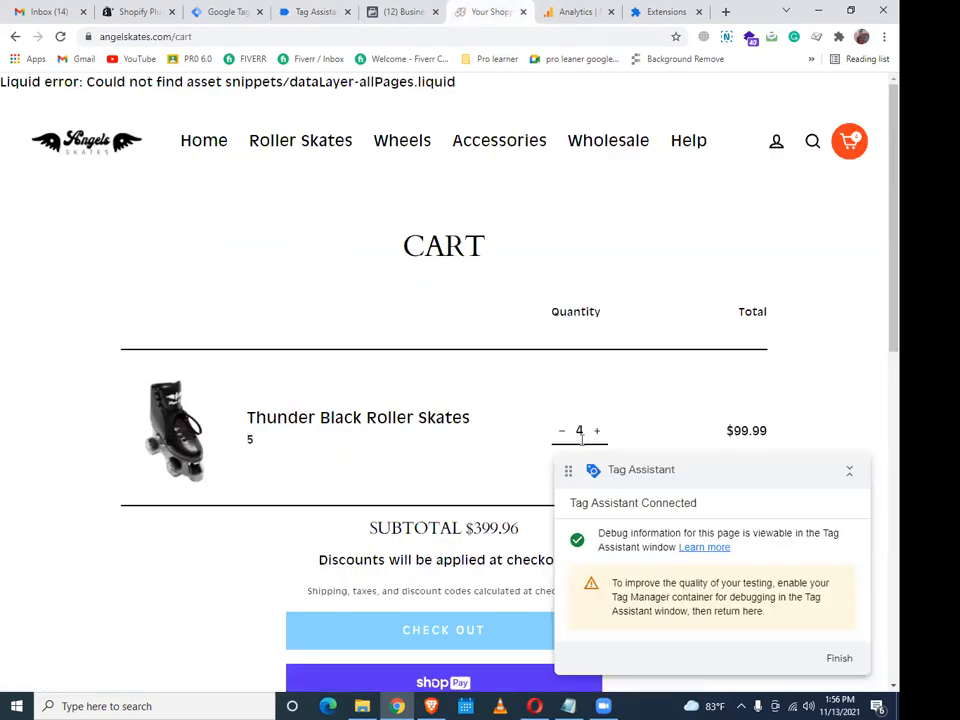
Reduce the skates quantity in the cart from 4 to 1
click(562, 430)
scroll(770, 240, down, 3)
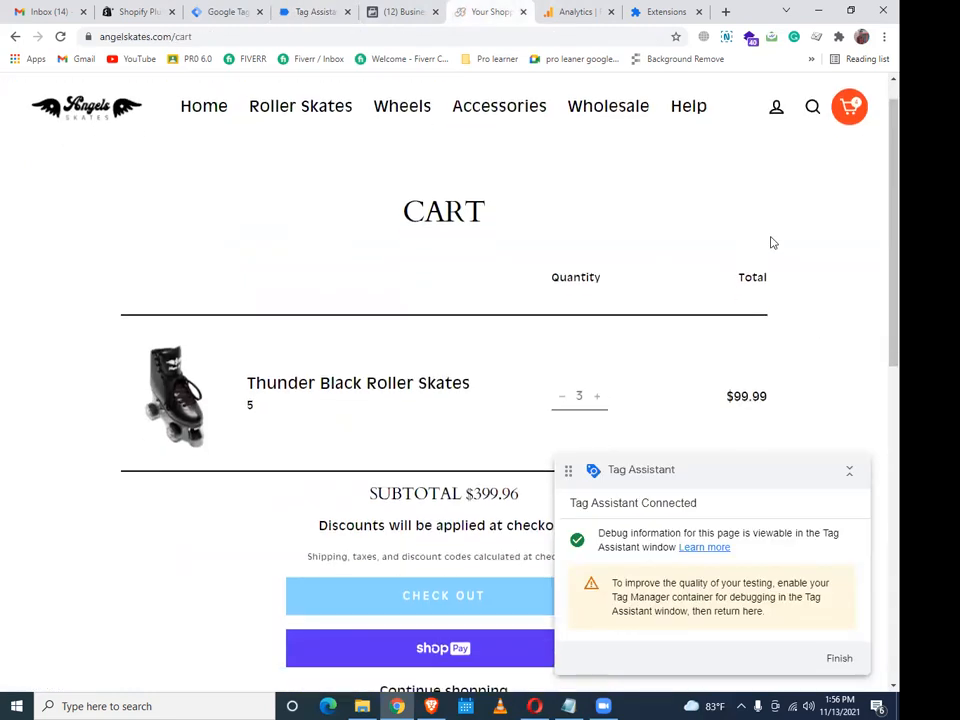
scroll(747, 319, up, 1)
click(561, 292)
click(561, 292)
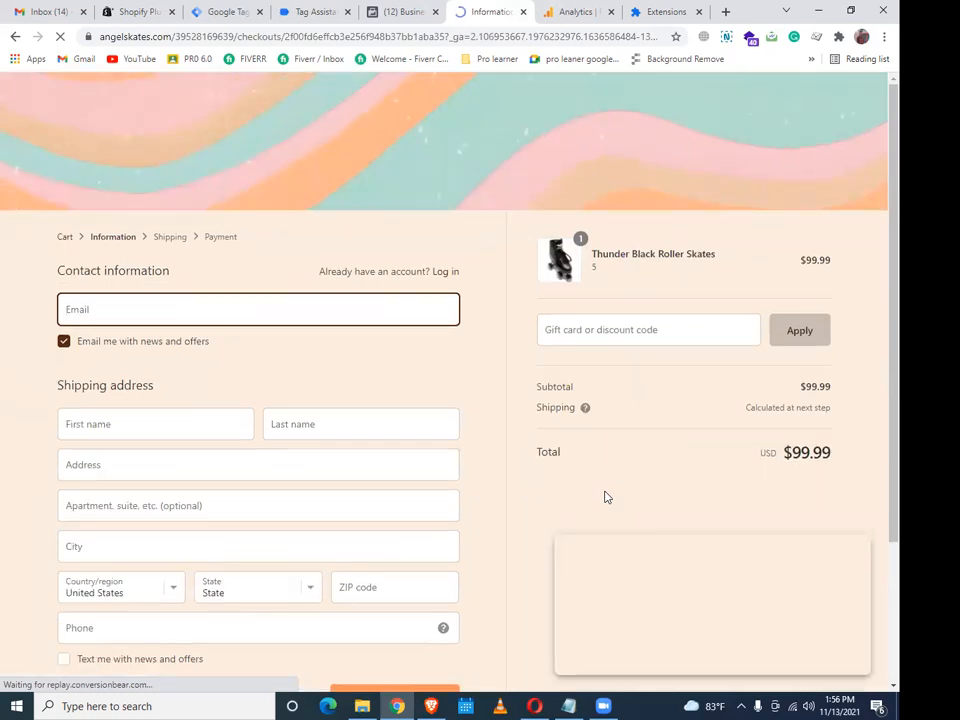
Check the debugger, then return to checkout and autofill the contact and shipping details
click(325, 11)
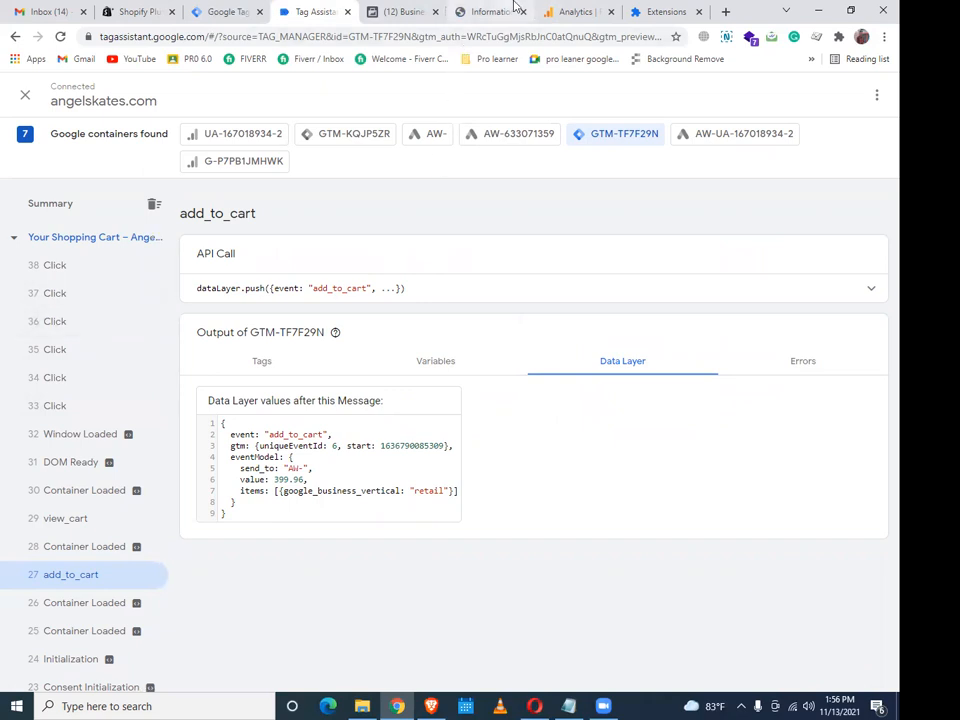
click(570, 11)
click(482, 12)
click(400, 11)
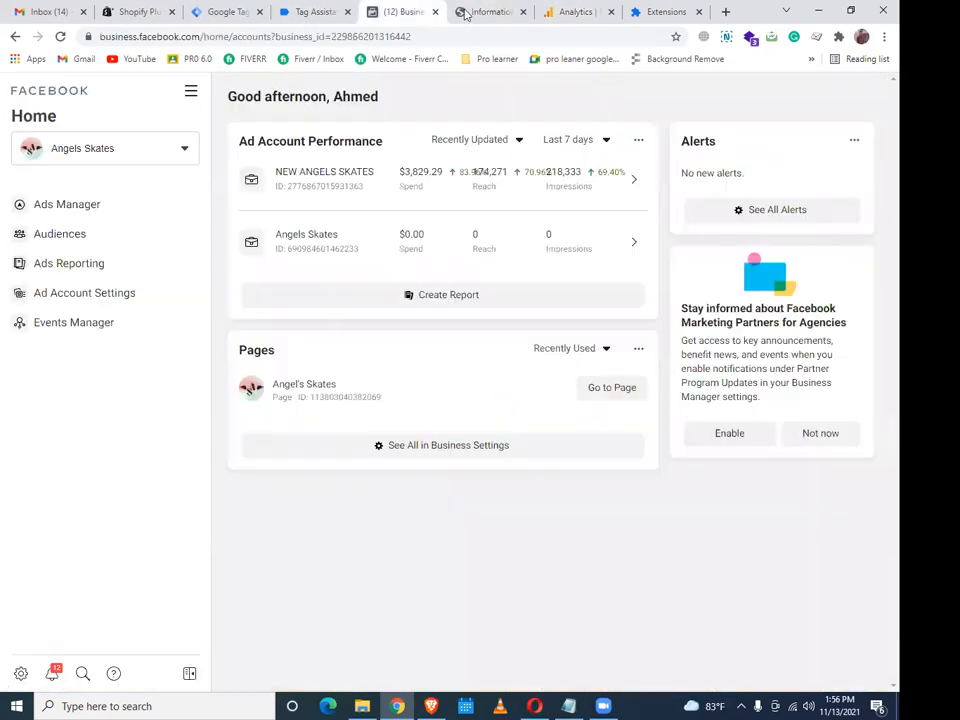
click(490, 12)
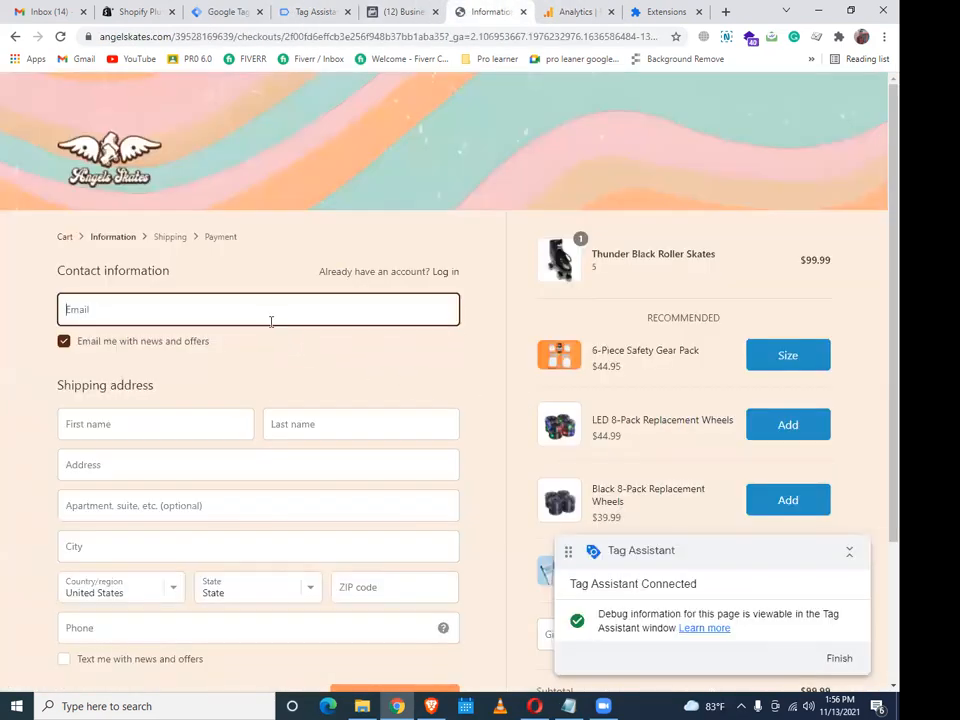
click(267, 320)
click(178, 349)
scroll(531, 405, down, 3)
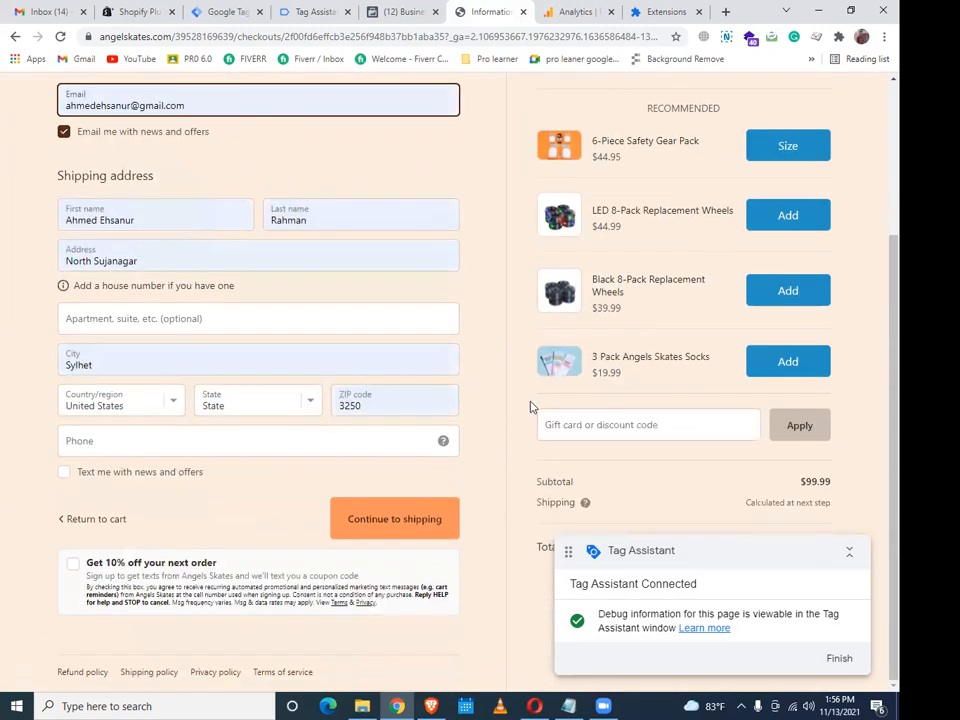
Apply discount code TEST to bring the order total to $0.00
click(582, 424)
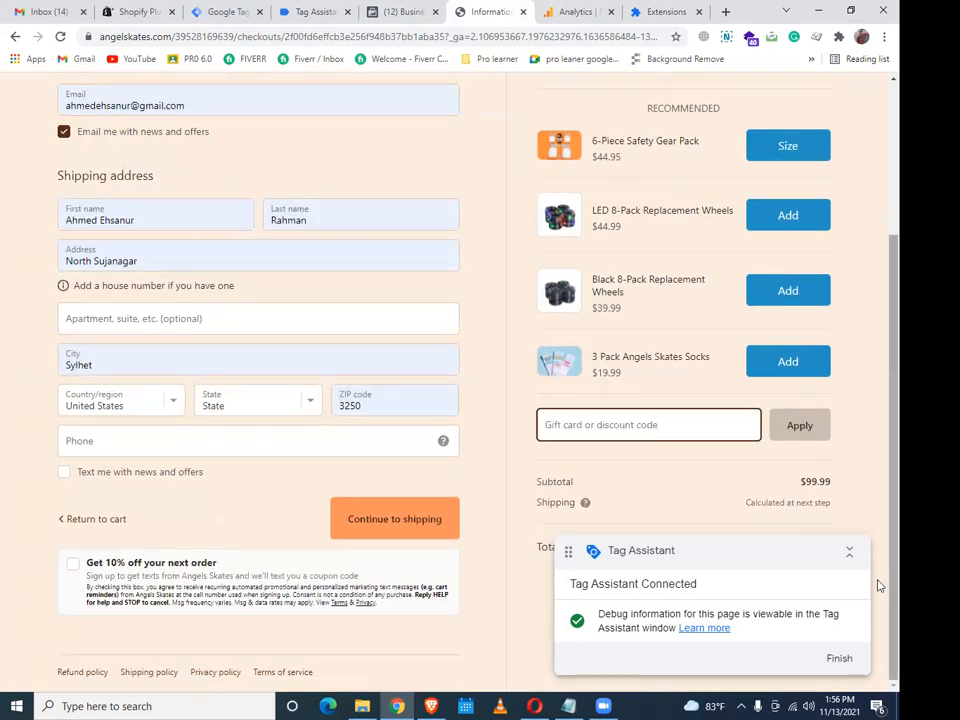
text(test)
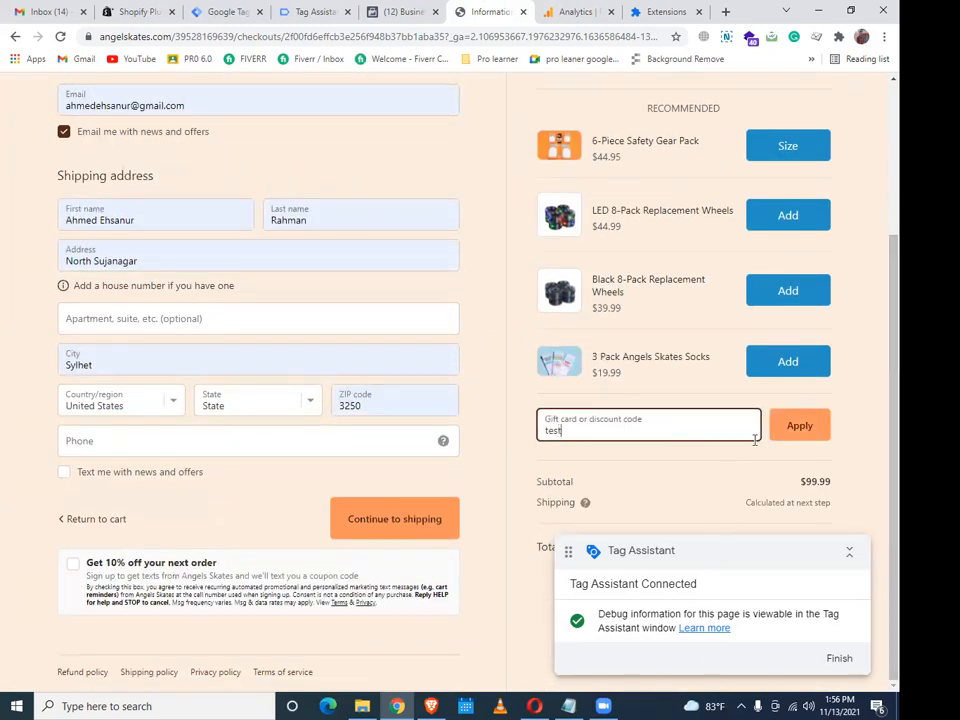
click(779, 437)
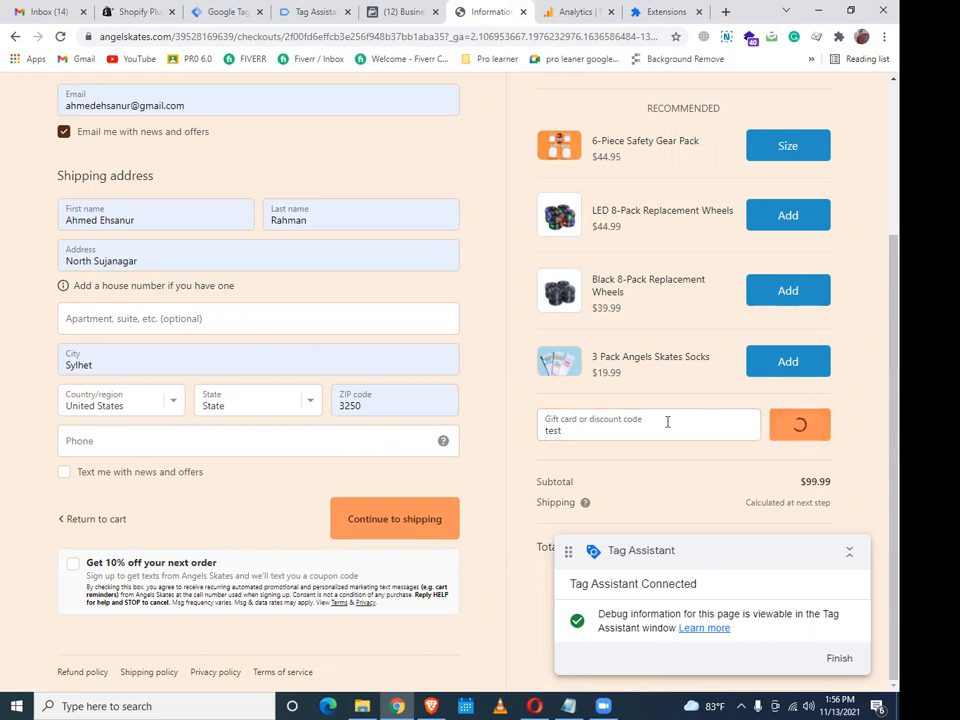
click(849, 551)
Select and delete the existing ZIP code in the shipping address
scroll(184, 480, up, 2)
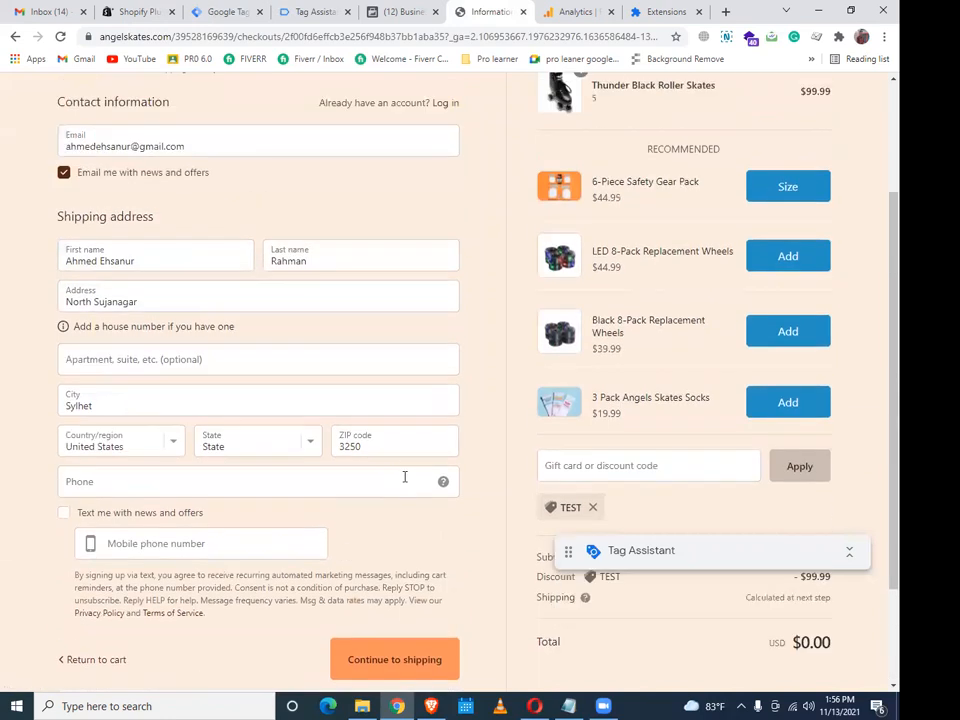
click(396, 450)
drag(386, 452, 336, 455)
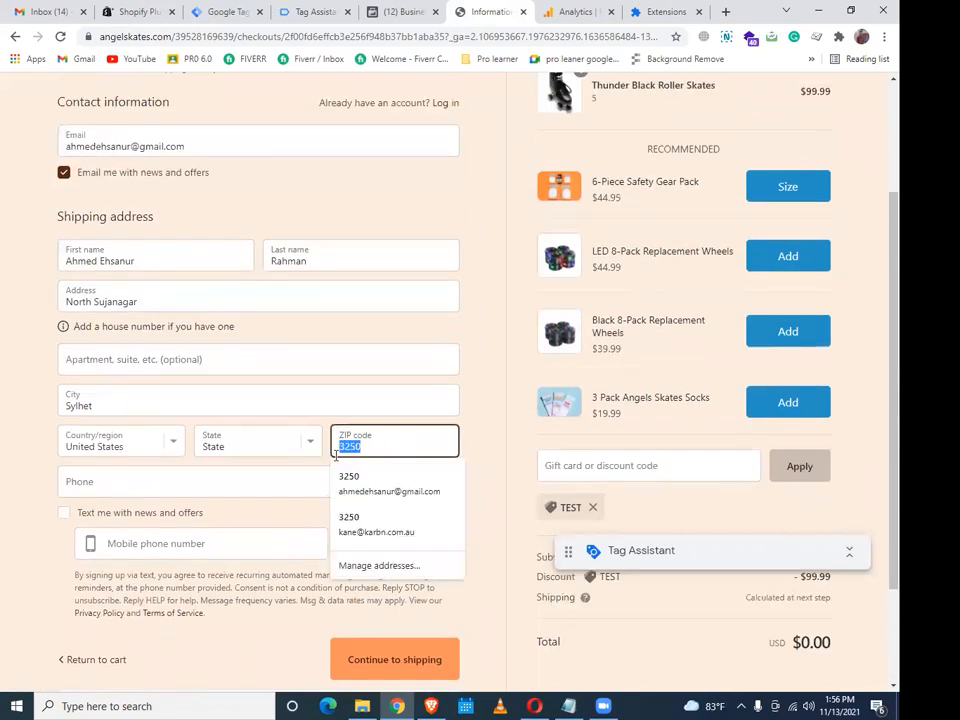
key(BackSpace)
Look up a ZIP code in a new tab and enter ZIP 10001 at checkout
click(726, 11)
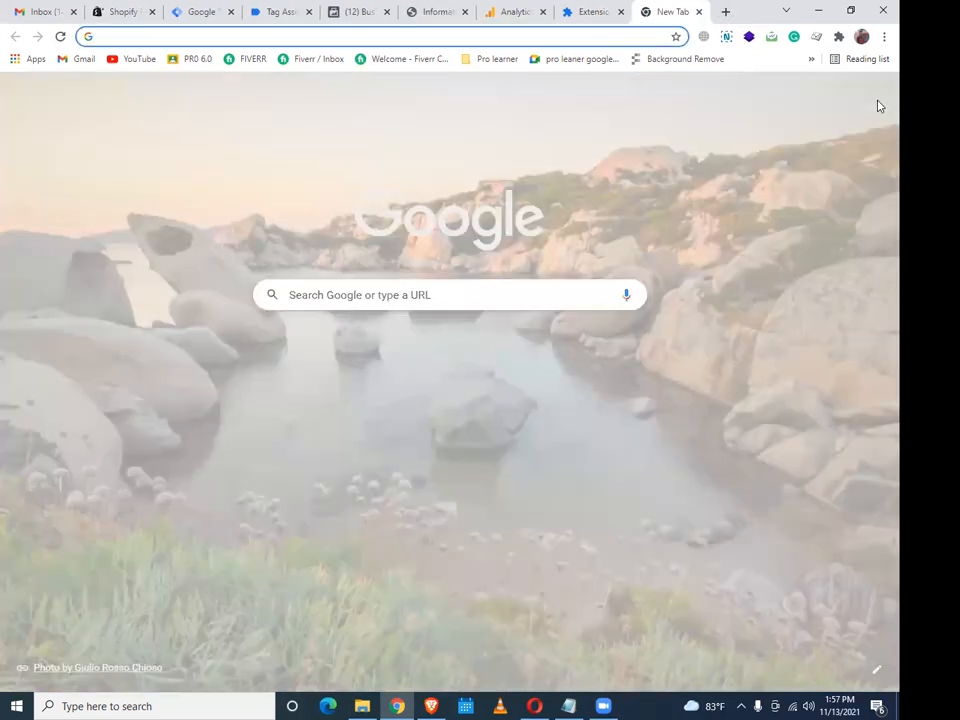
text(alaska zi)
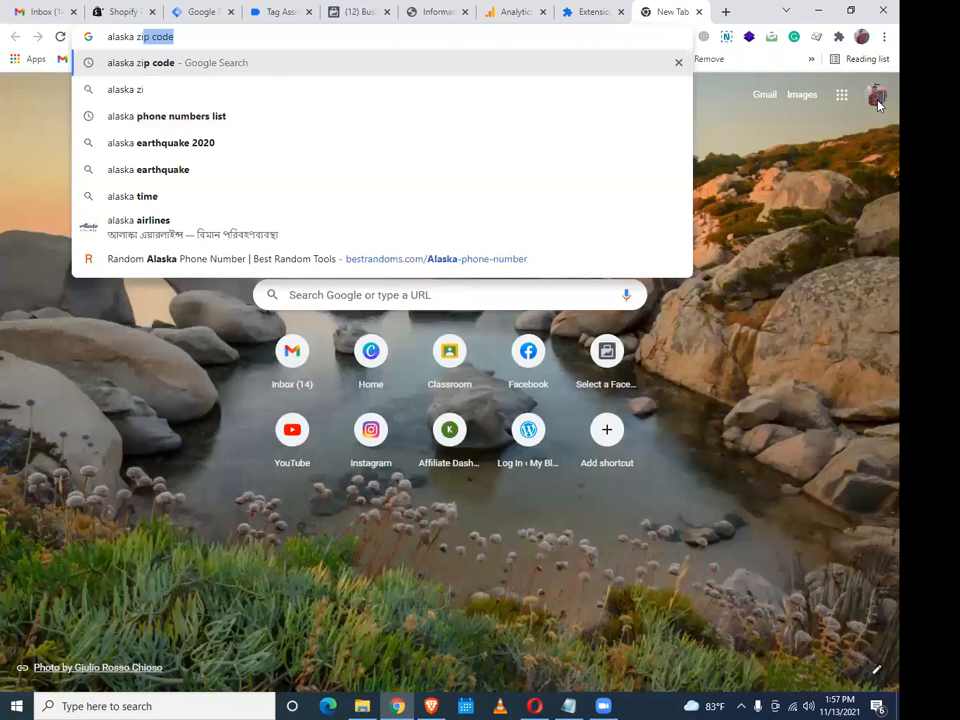
text(p code)
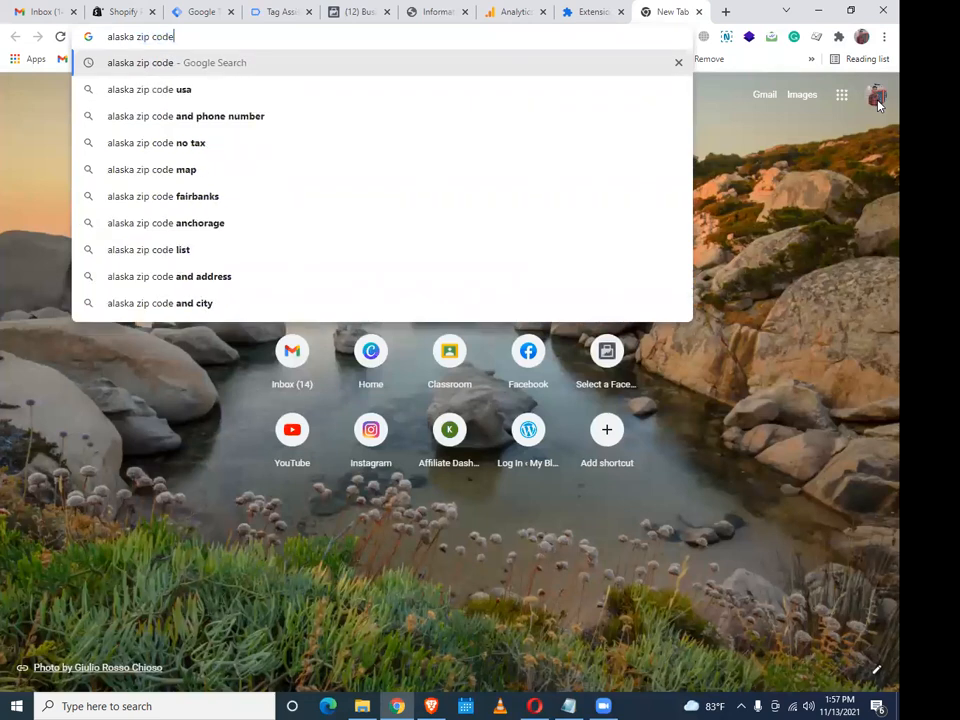
click(268, 8)
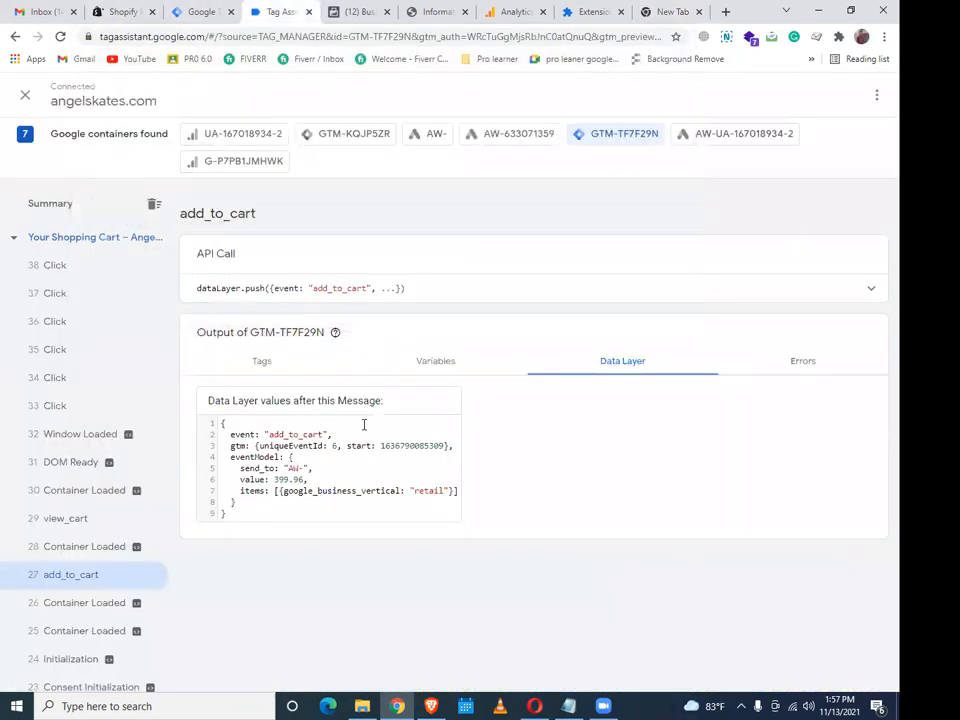
click(343, 8)
click(207, 8)
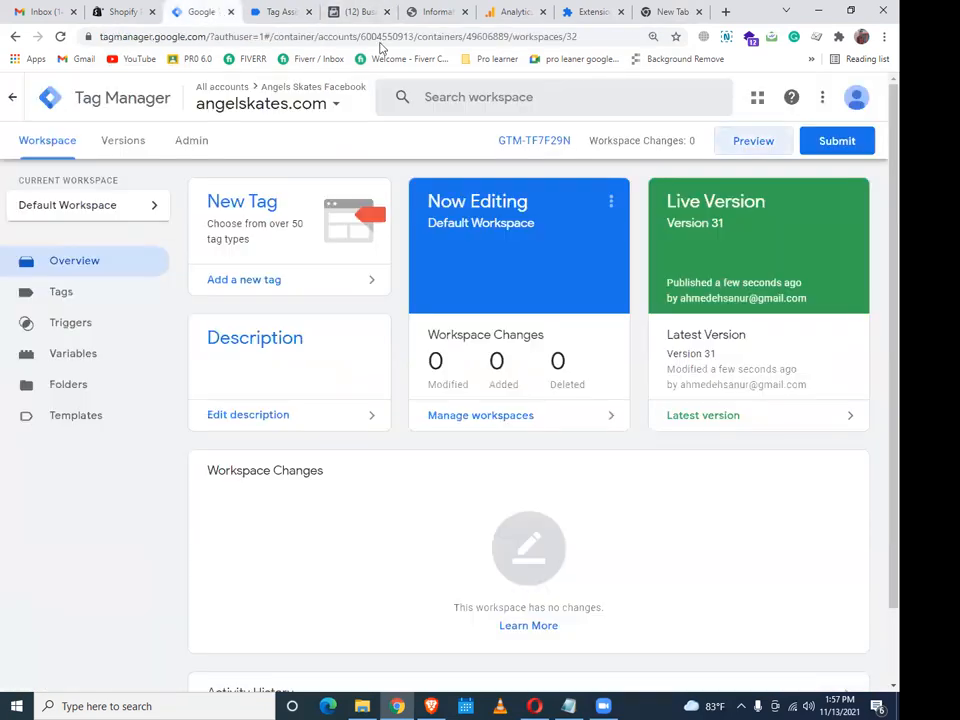
click(355, 11)
click(435, 11)
text(1001)
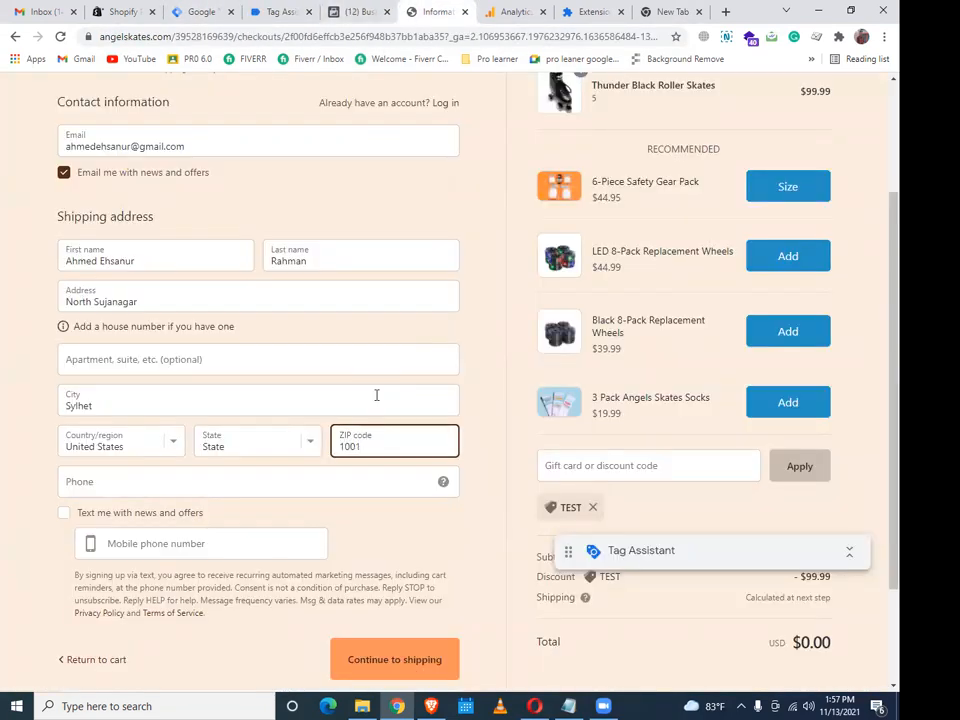
text(.)
key(BackSpace)
Set the mobile phone country code to Bangladesh and enter the phone number
click(169, 547)
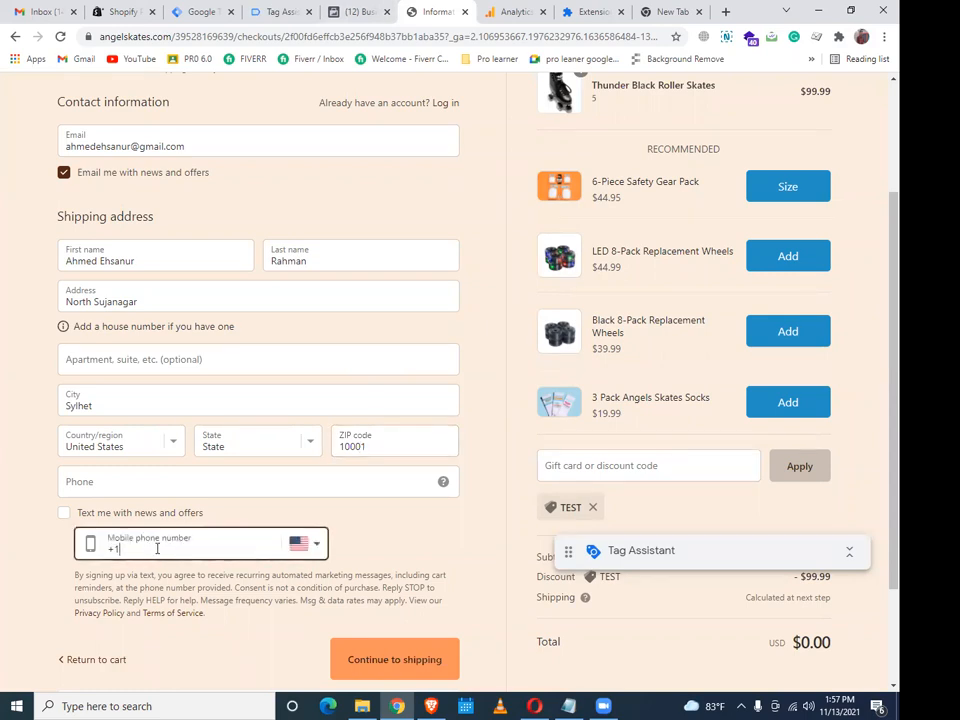
click(303, 545)
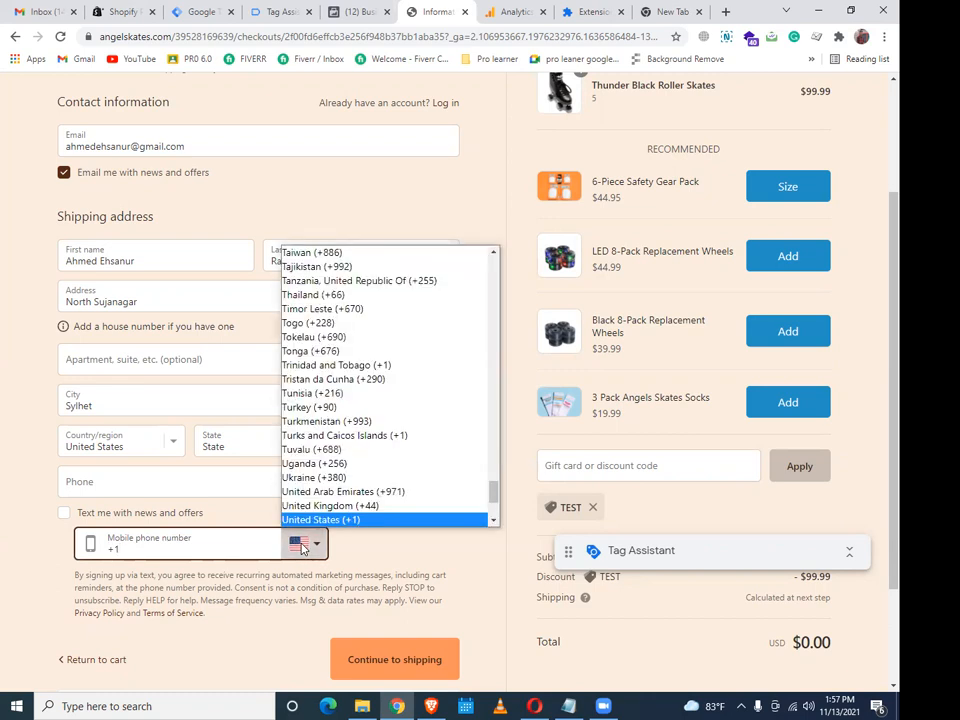
scroll(257, 386, up, 3)
scroll(377, 581, down, 3)
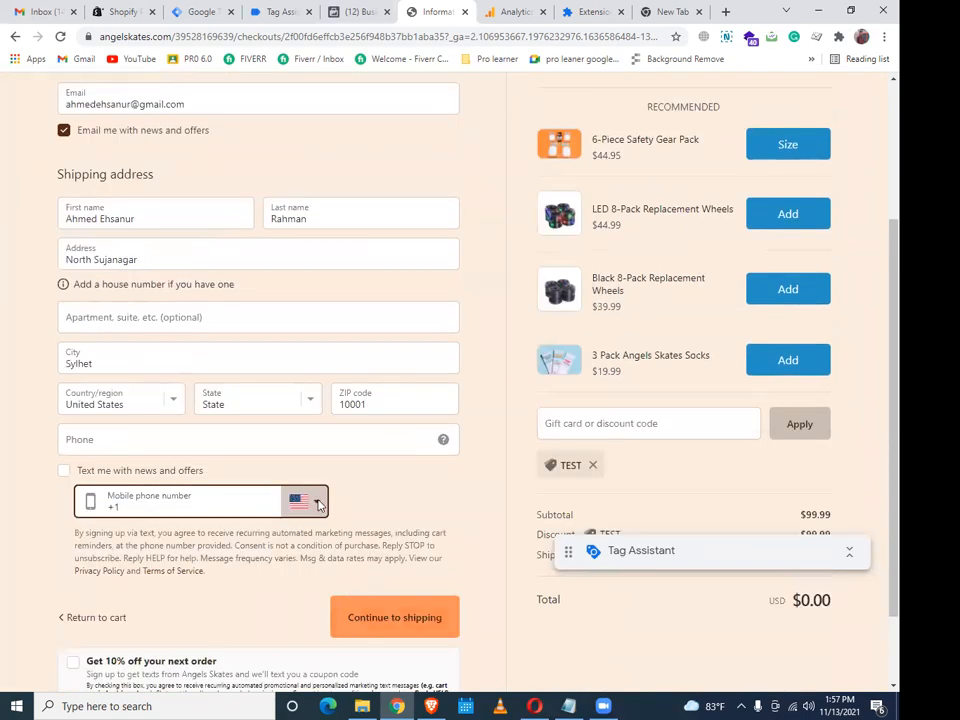
click(303, 501)
scroll(337, 420, up, 5)
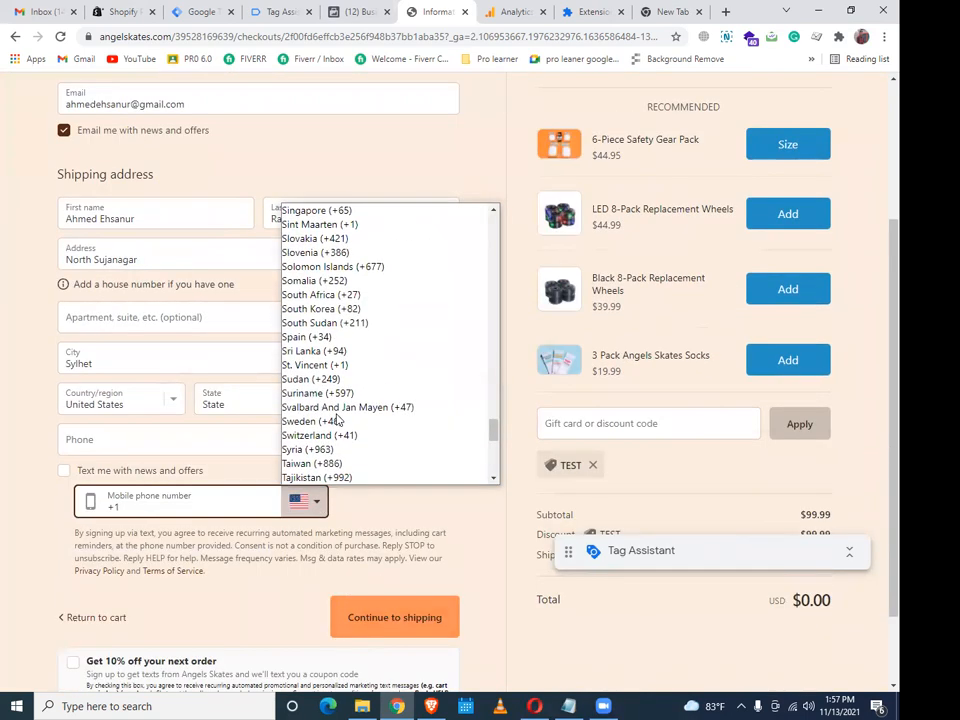
scroll(337, 420, up, 15)
click(330, 448)
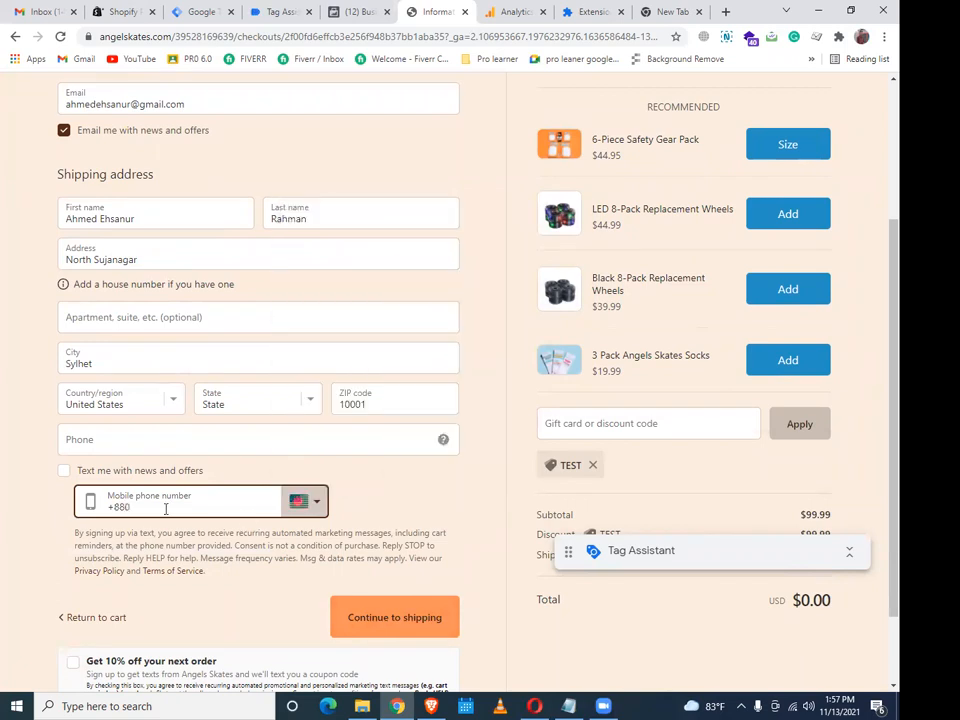
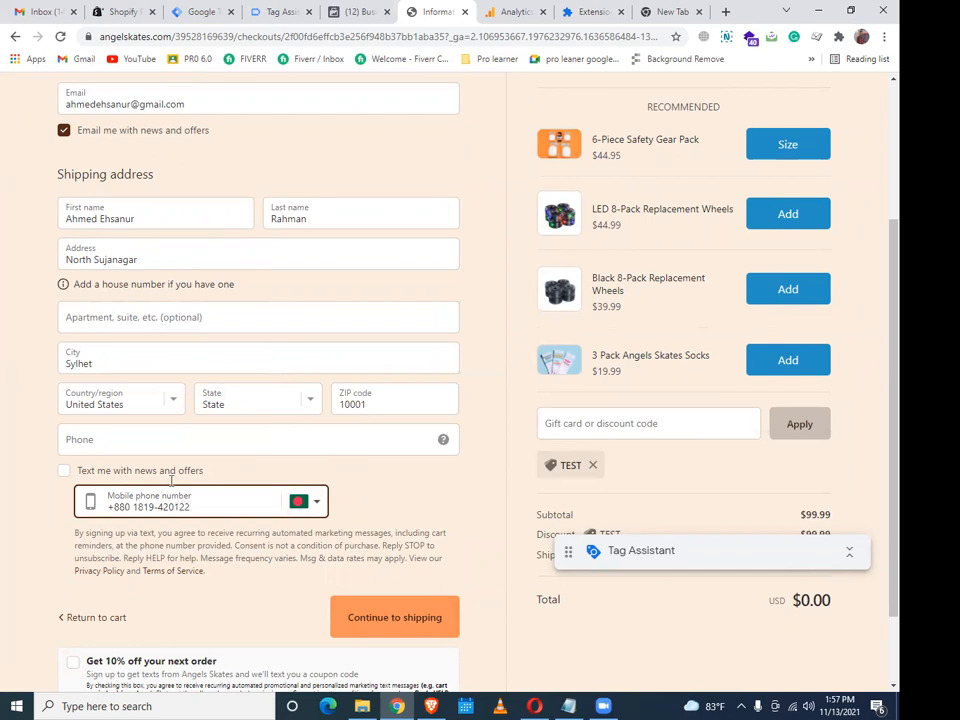
Complete the phone number after the validity prompt and continue to the shipping step
click(393, 615)
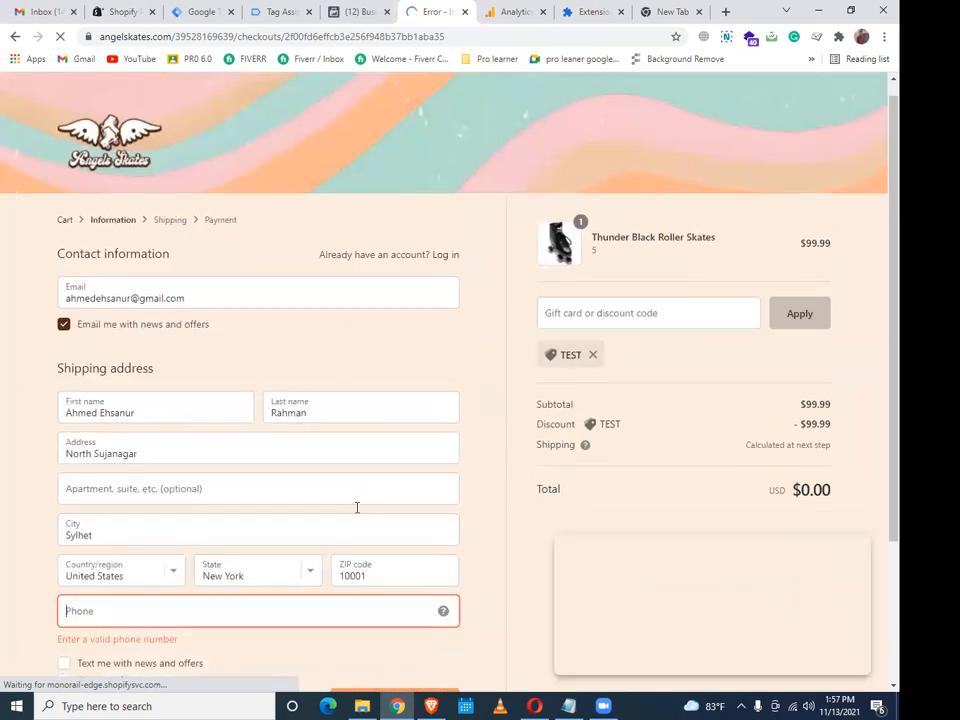
scroll(357, 508, down, 1)
scroll(362, 540, down, 2)
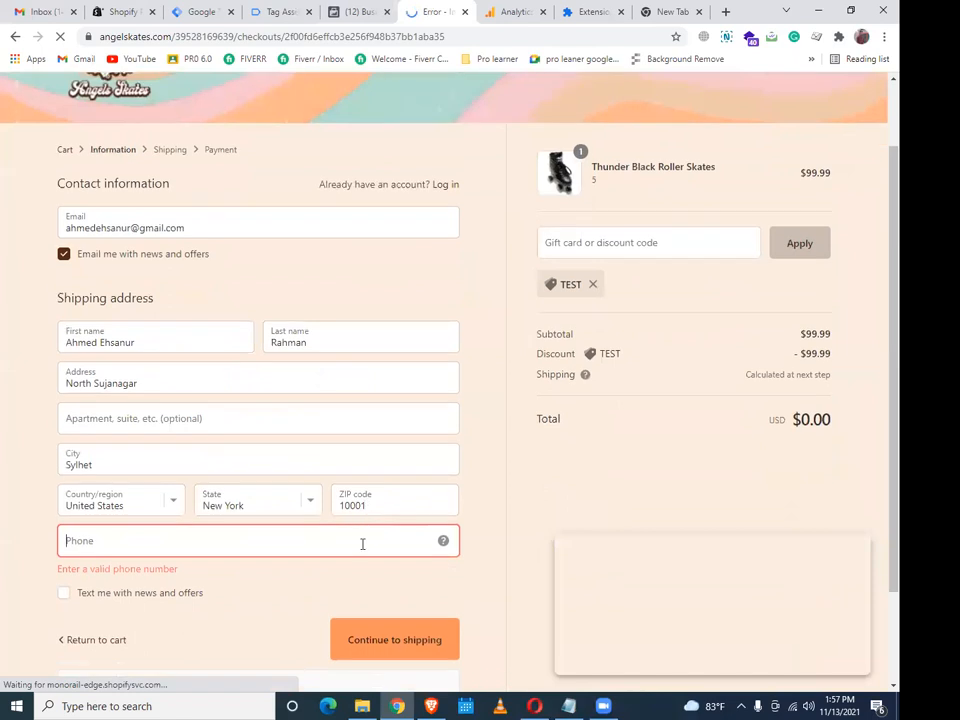
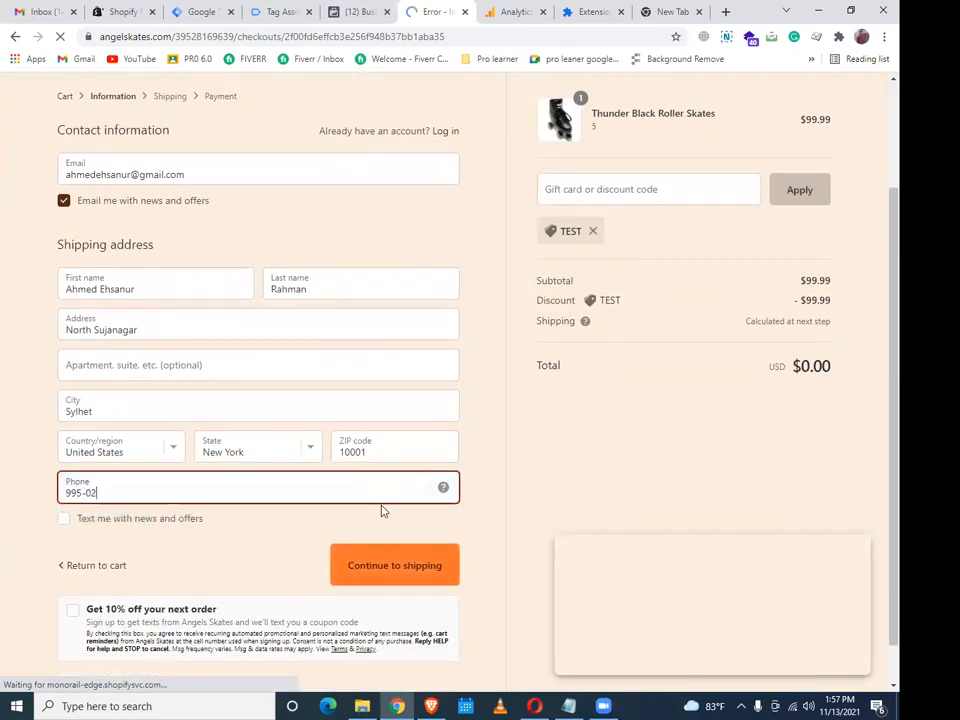
click(388, 563)
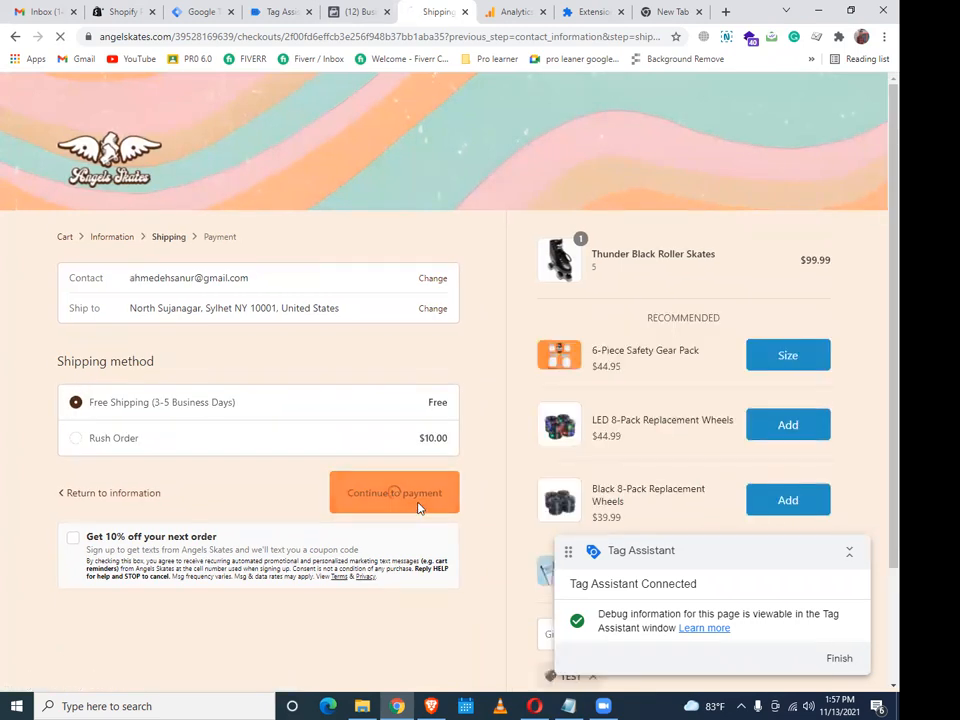
Continue to payment and complete the free $0.00 skates order to reach the thank-you page
click(418, 507)
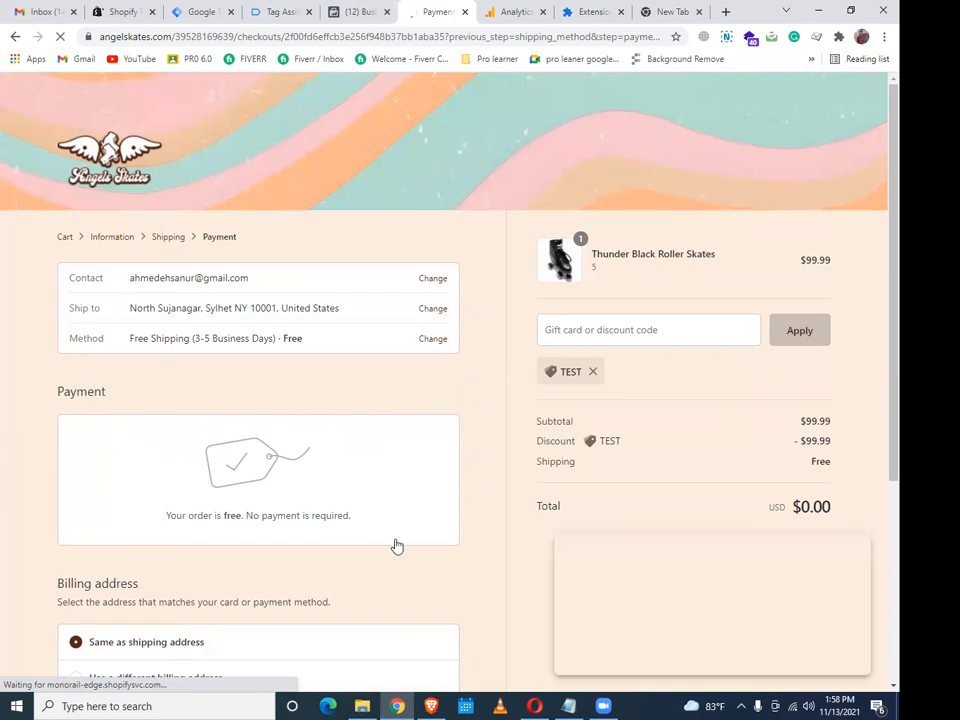
scroll(394, 544, down, 3)
click(404, 530)
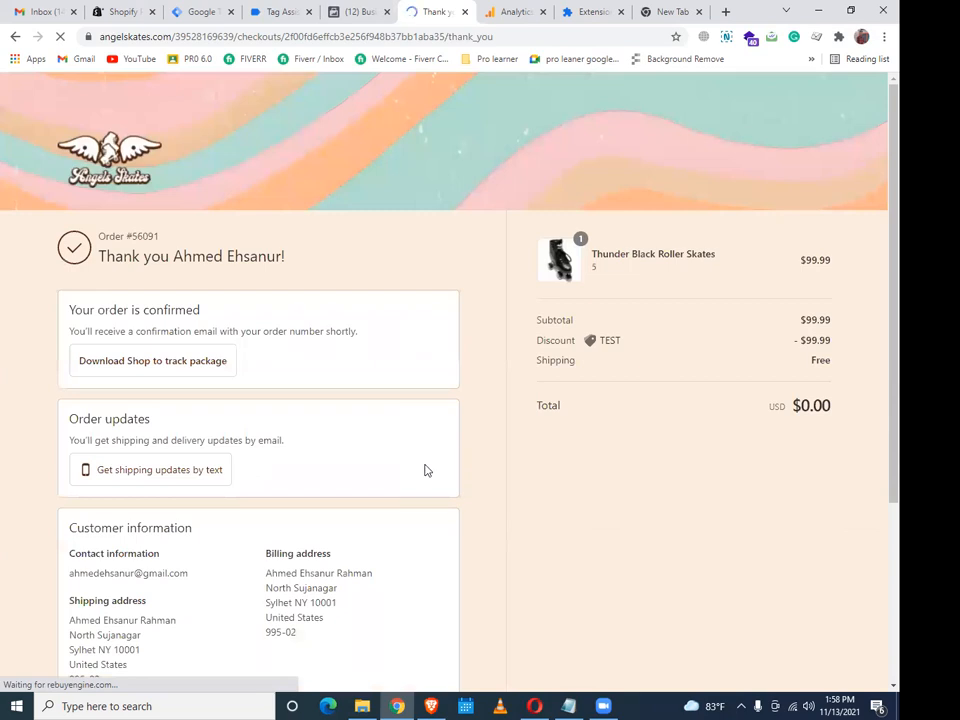
scroll(432, 468, down, 1)
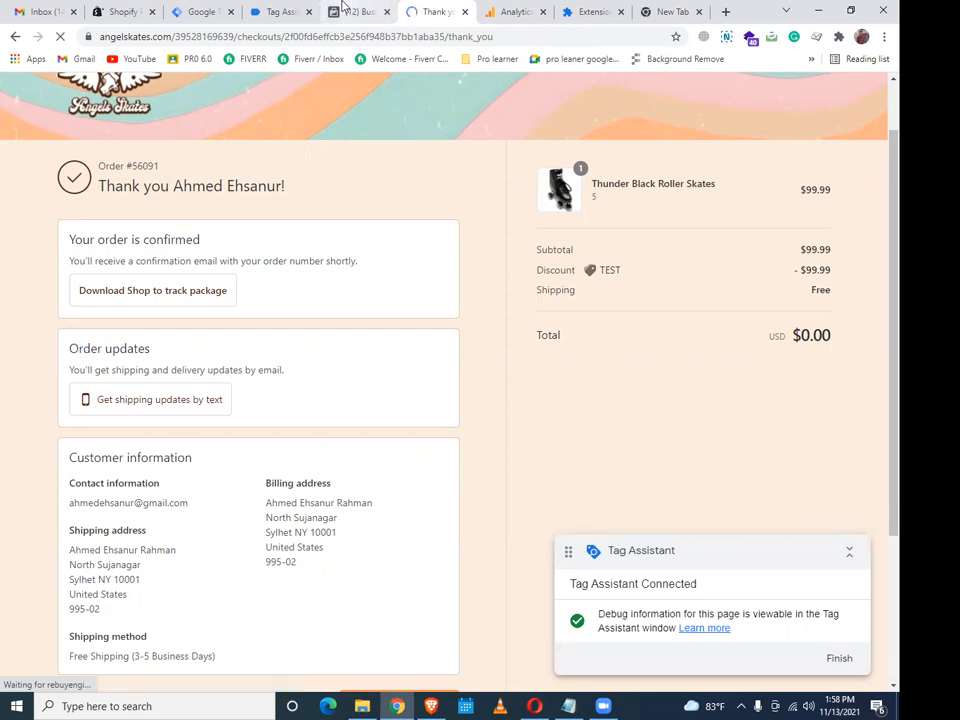
click(279, 10)
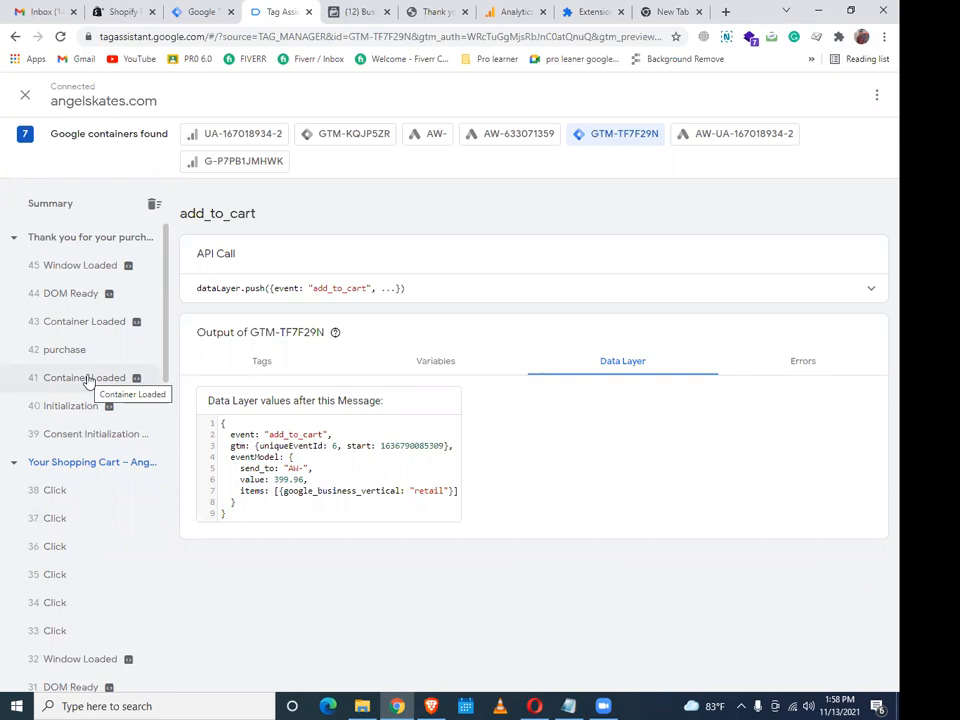
Scroll through the Tag Assistant event sidebar, then return to the Tag Manager workspace
scroll(92, 382, down, 6)
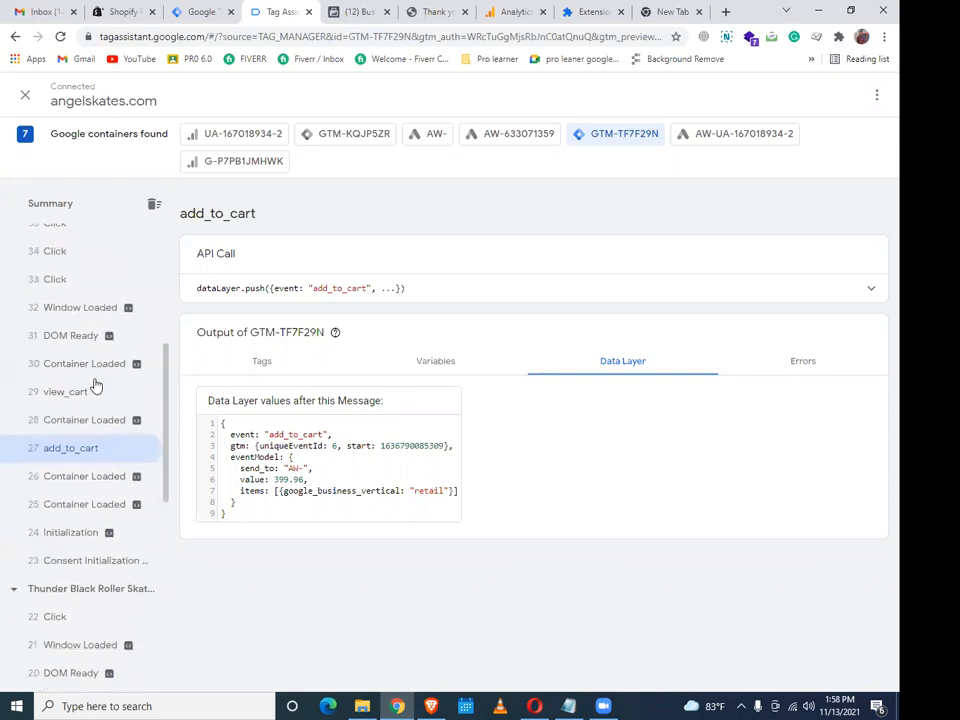
scroll(95, 385, down, 3)
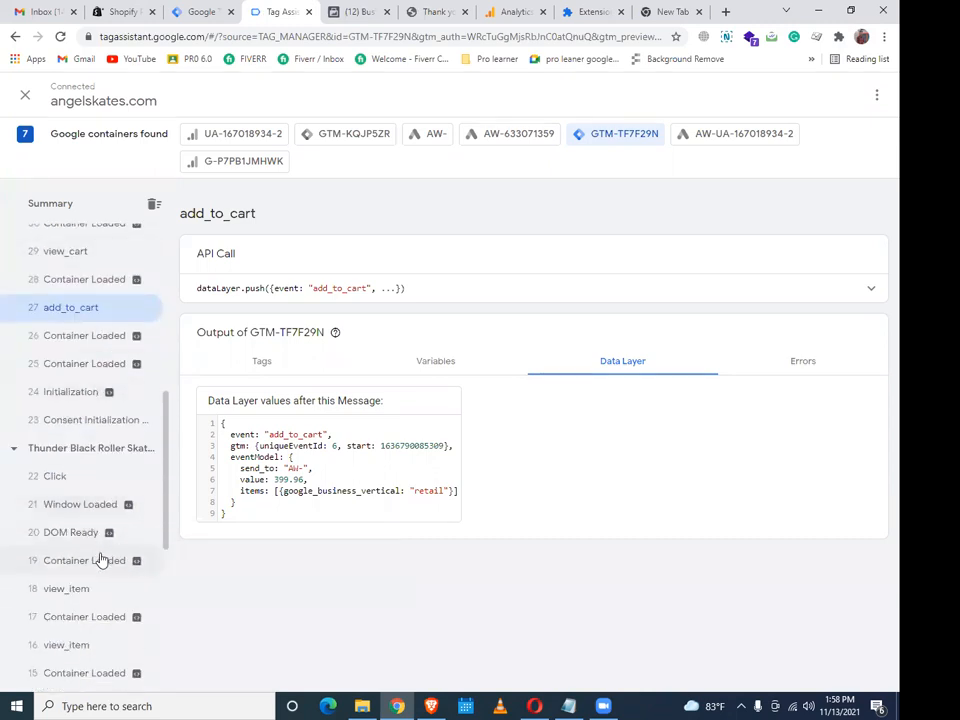
scroll(100, 560, up, 9)
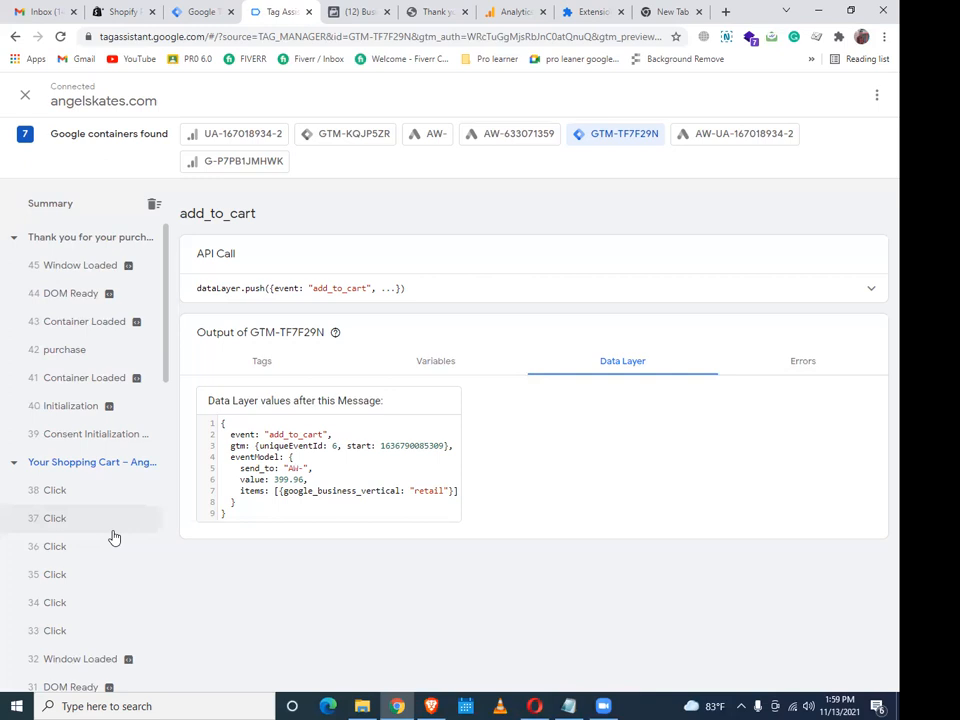
click(220, 8)
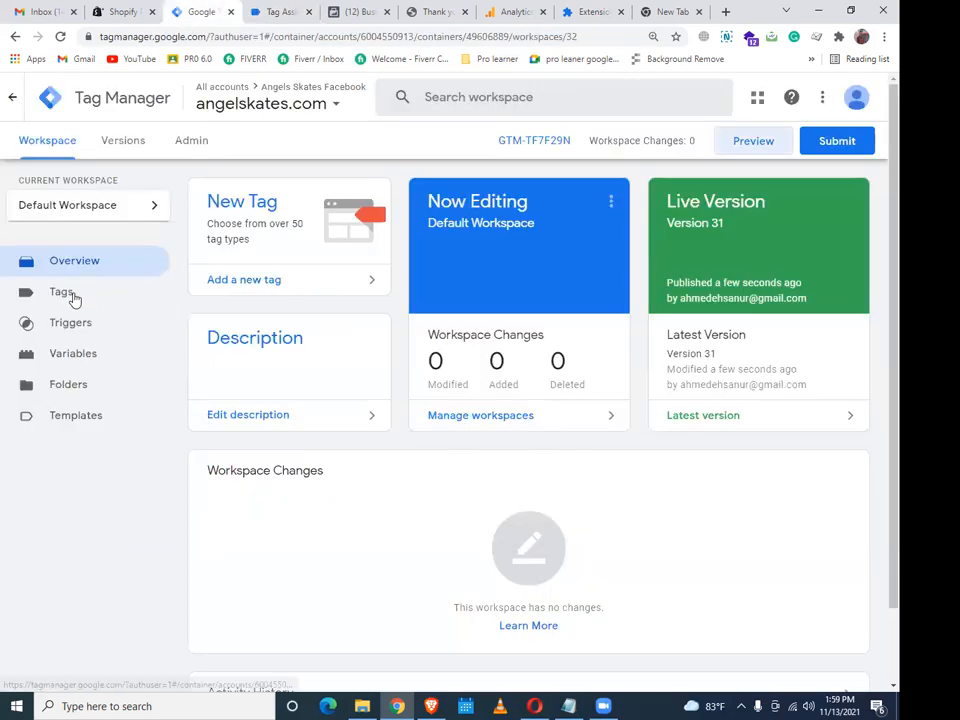
Select all 13 tags in the Tags list, delete them, and start a new tag
click(94, 291)
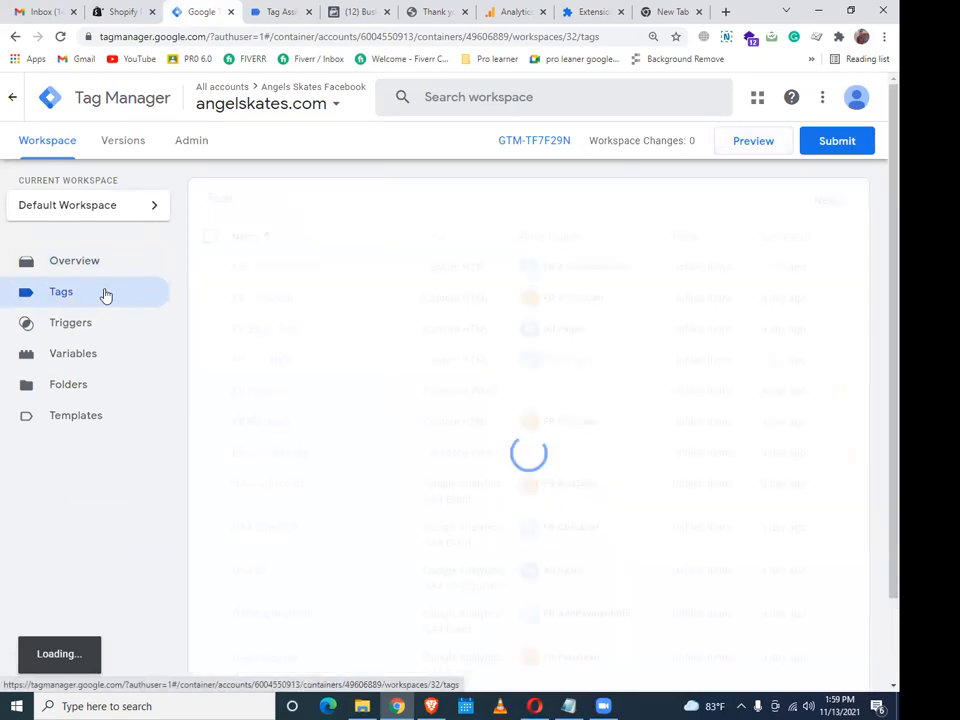
scroll(293, 368, down, 2)
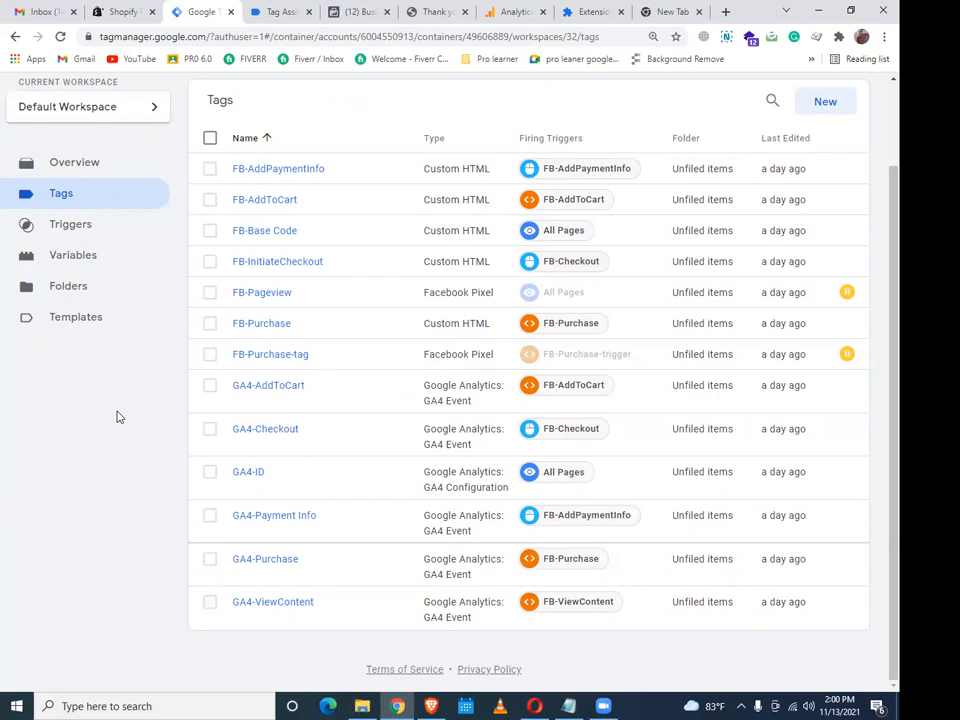
click(210, 140)
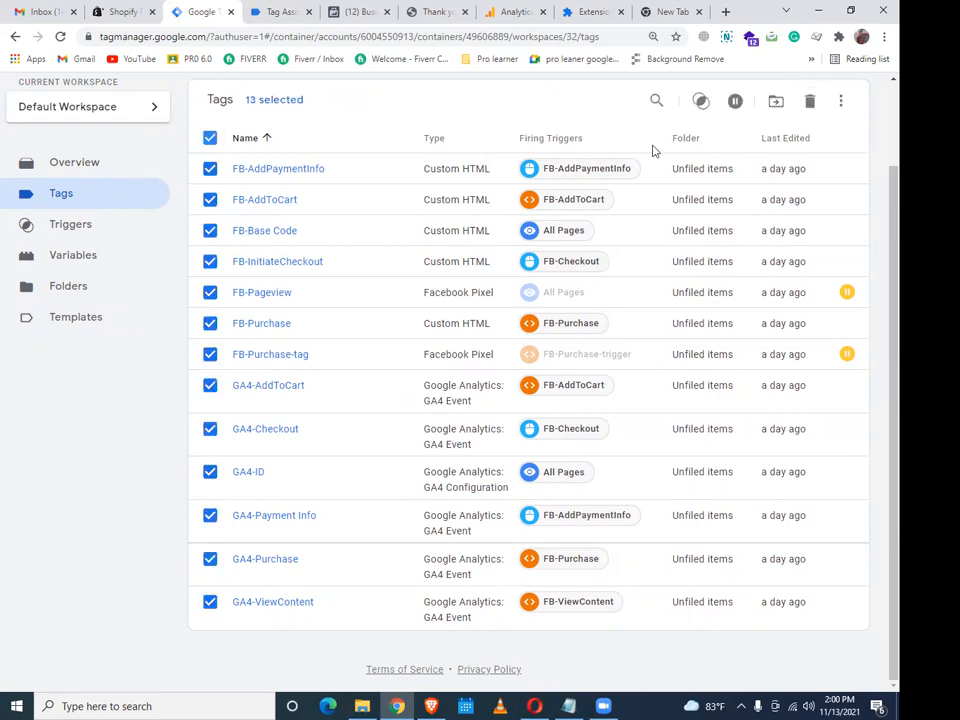
click(810, 103)
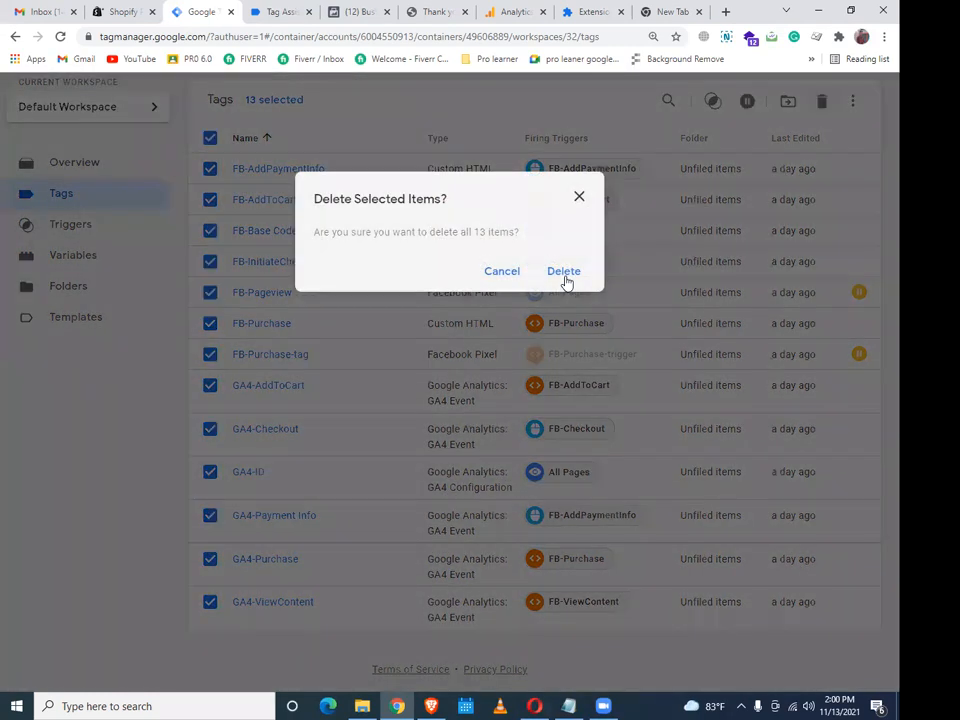
click(565, 281)
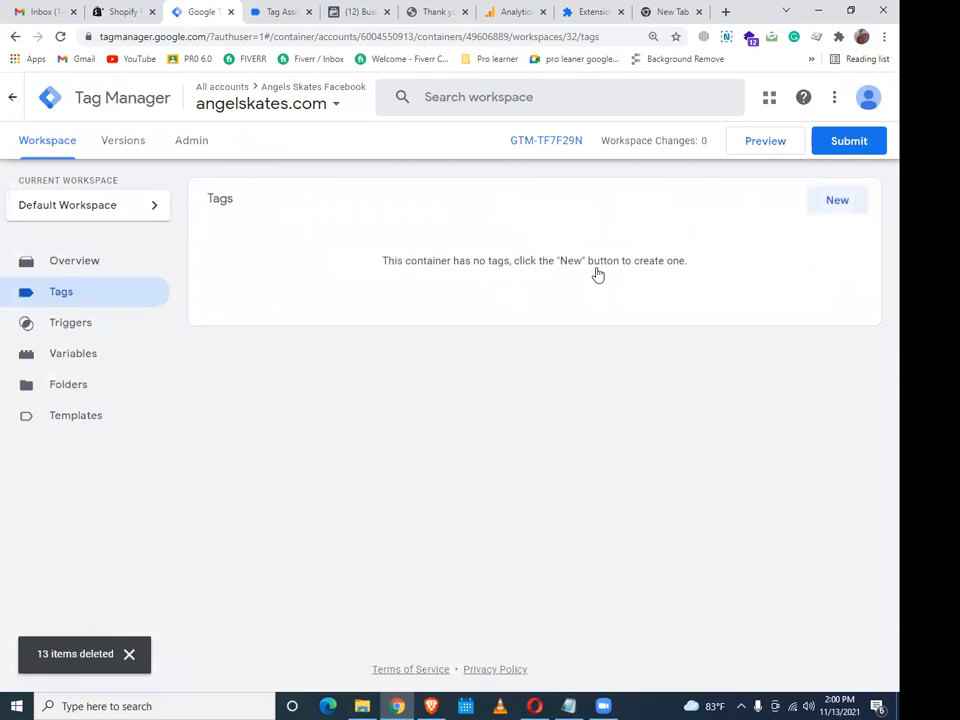
click(597, 274)
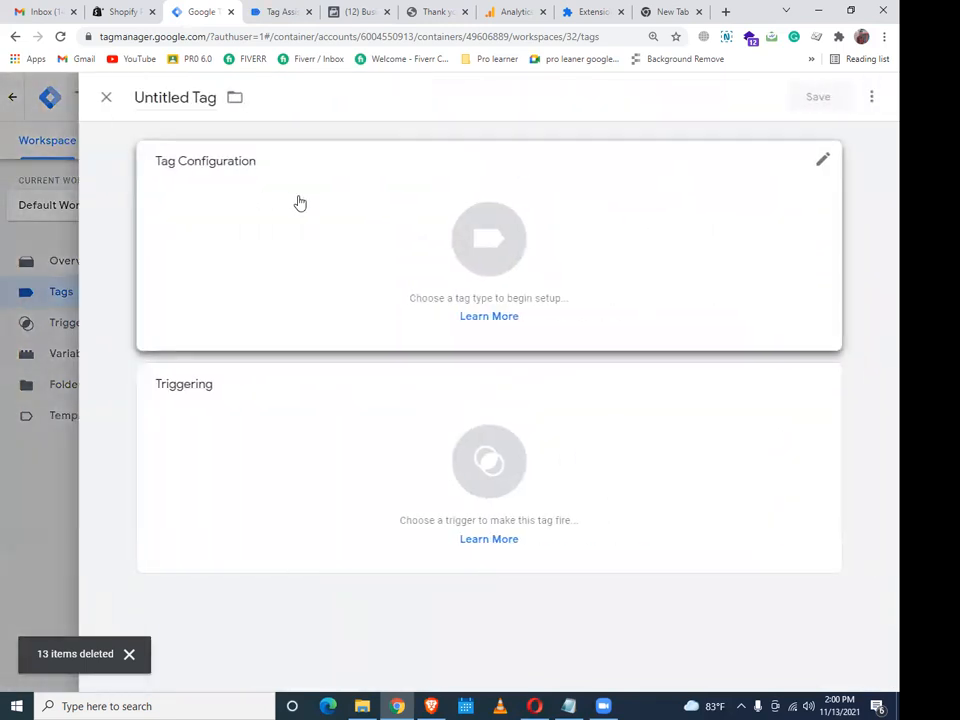
Discard a first attempt, then create a new tag of type GA4 Configuration
click(296, 204)
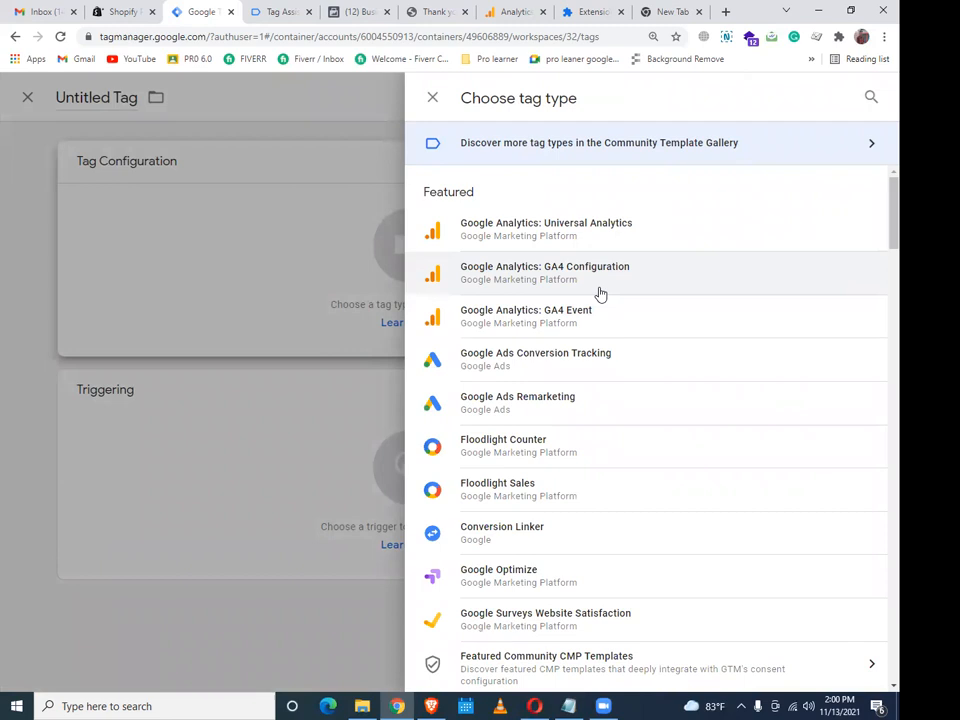
click(598, 291)
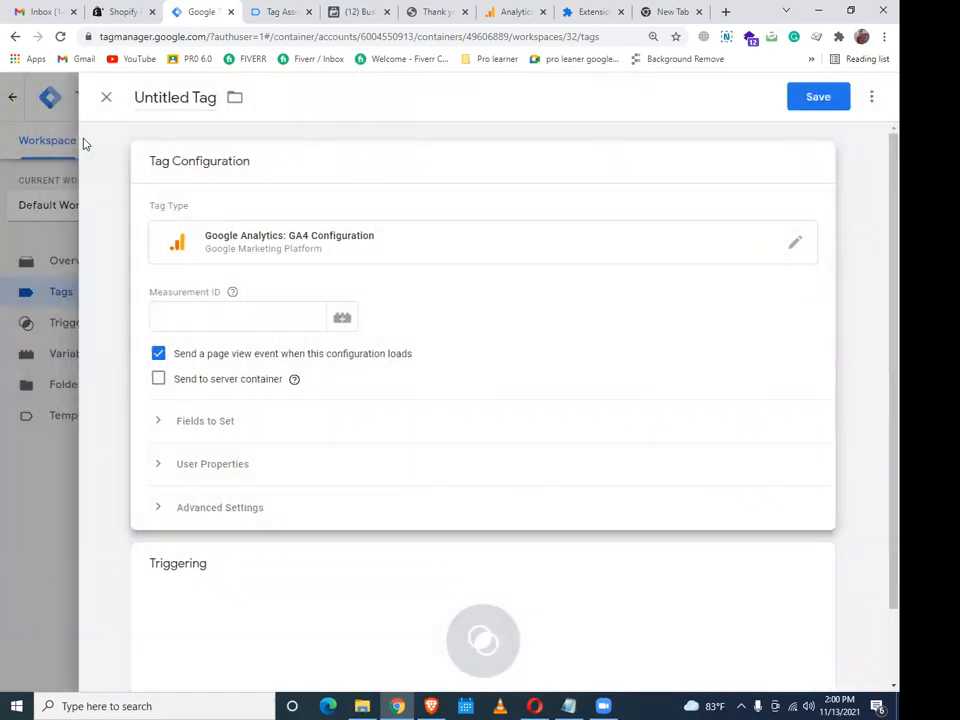
click(44, 163)
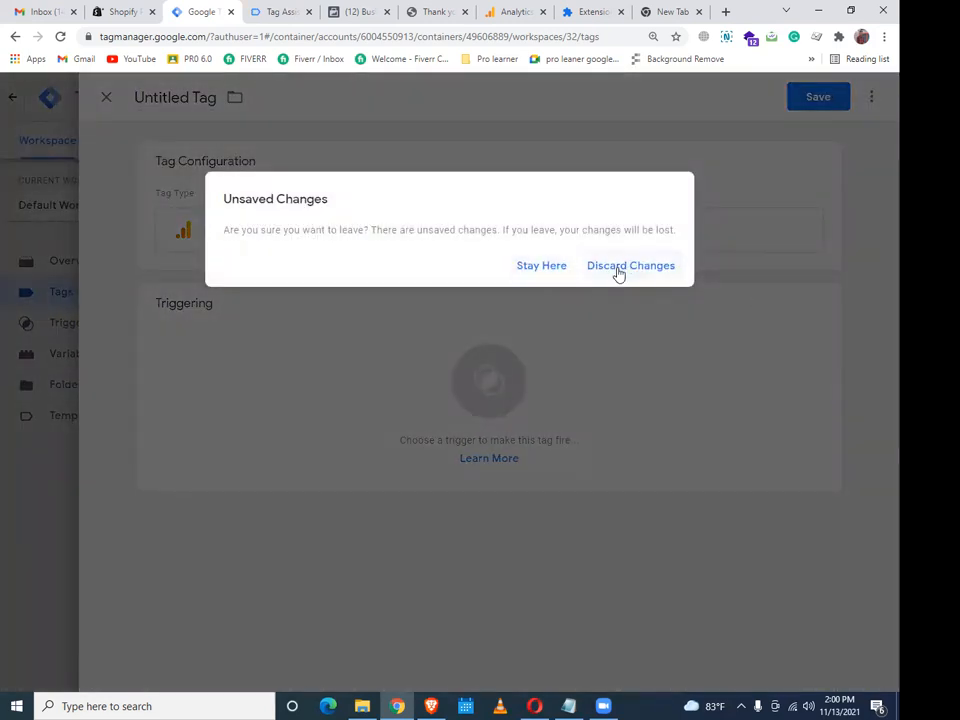
click(618, 268)
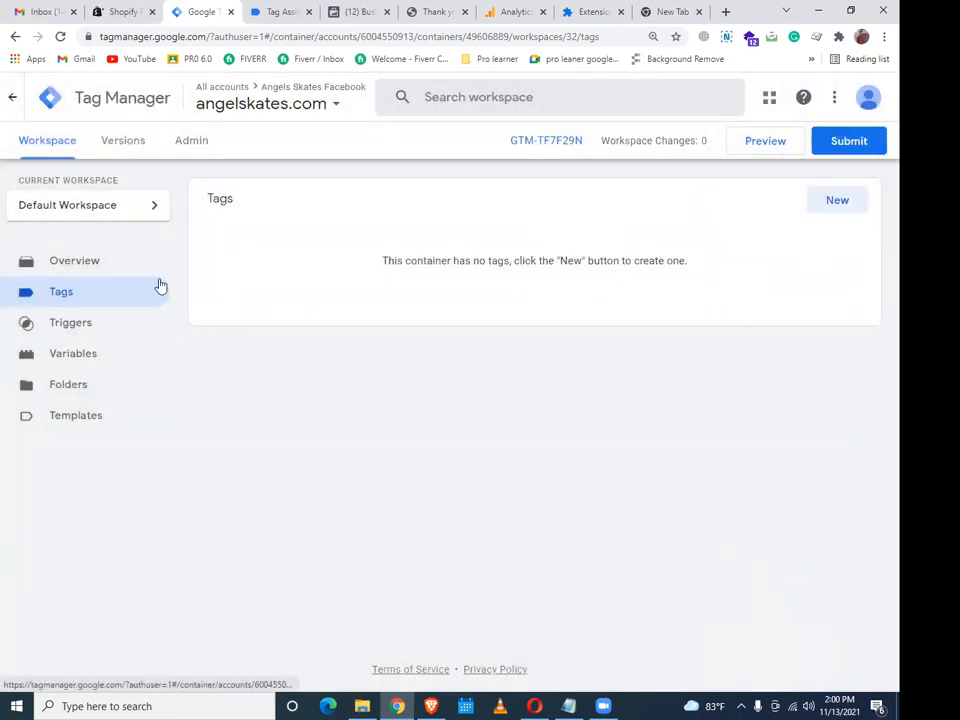
click(830, 199)
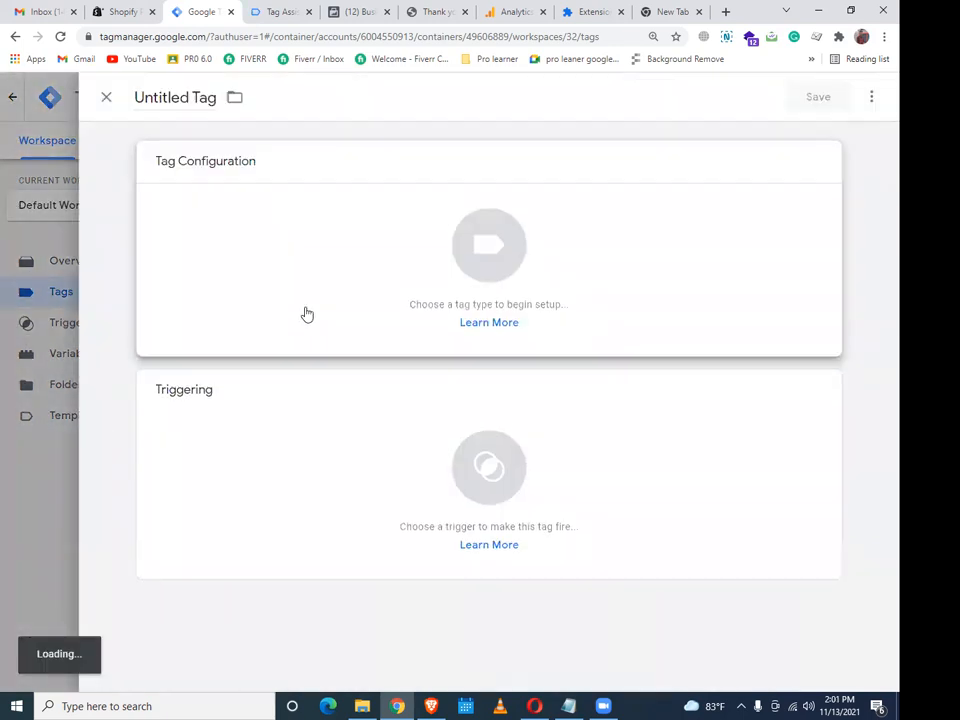
click(307, 314)
click(596, 290)
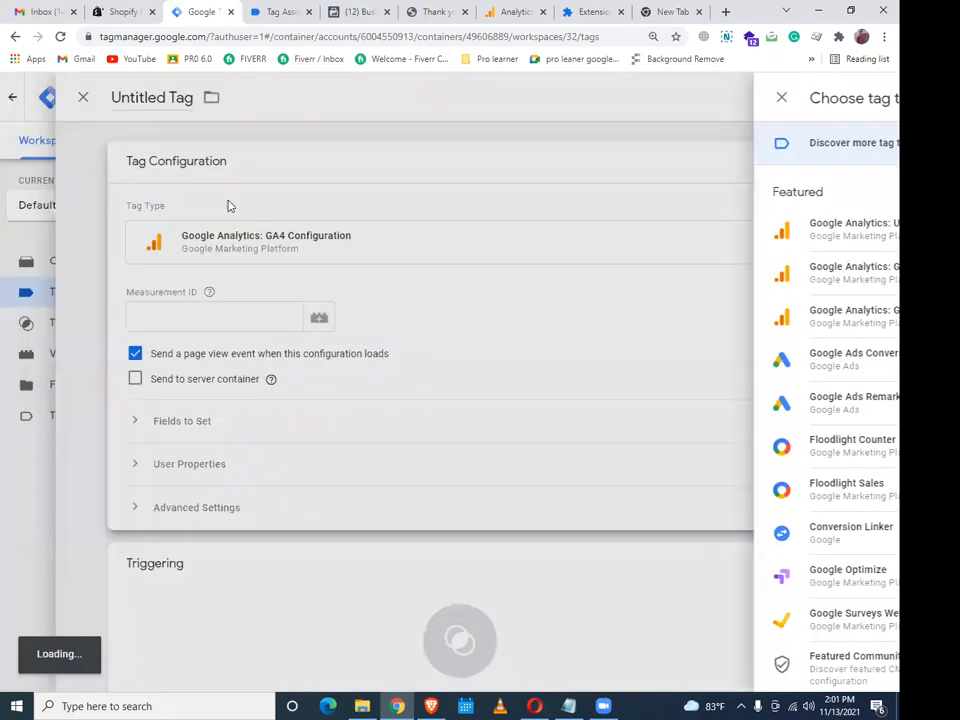
Name the tag 'GA- Config-All Page', fixing the typo, and expand its Tag Configuration
click(133, 87)
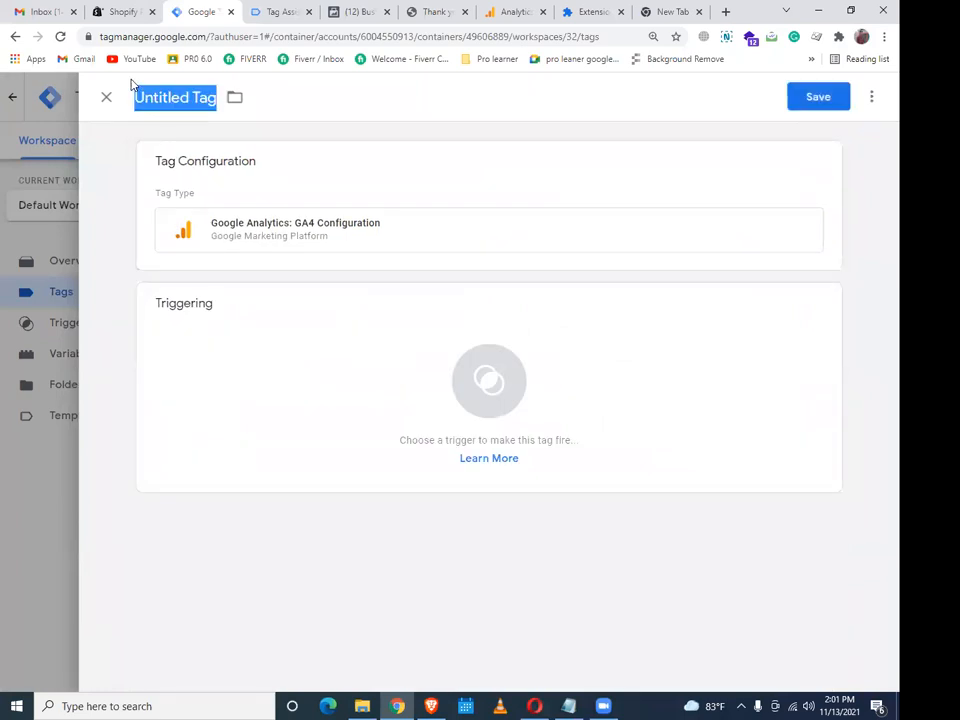
text(ga)
key(BackSpace)
key(BackSpace)
text(GA)
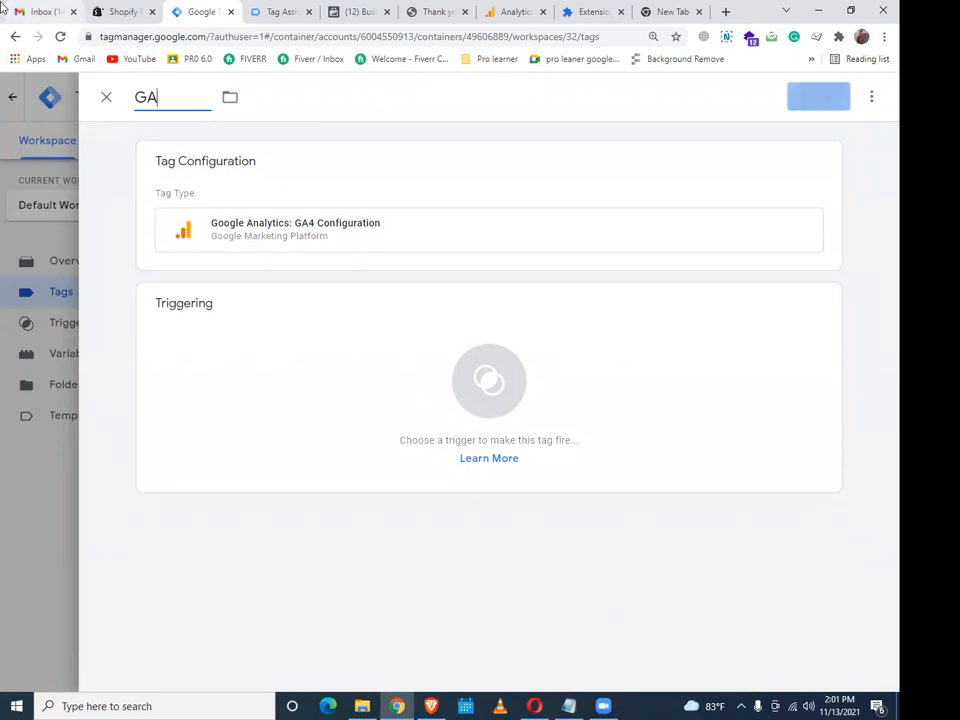
text(- Con)
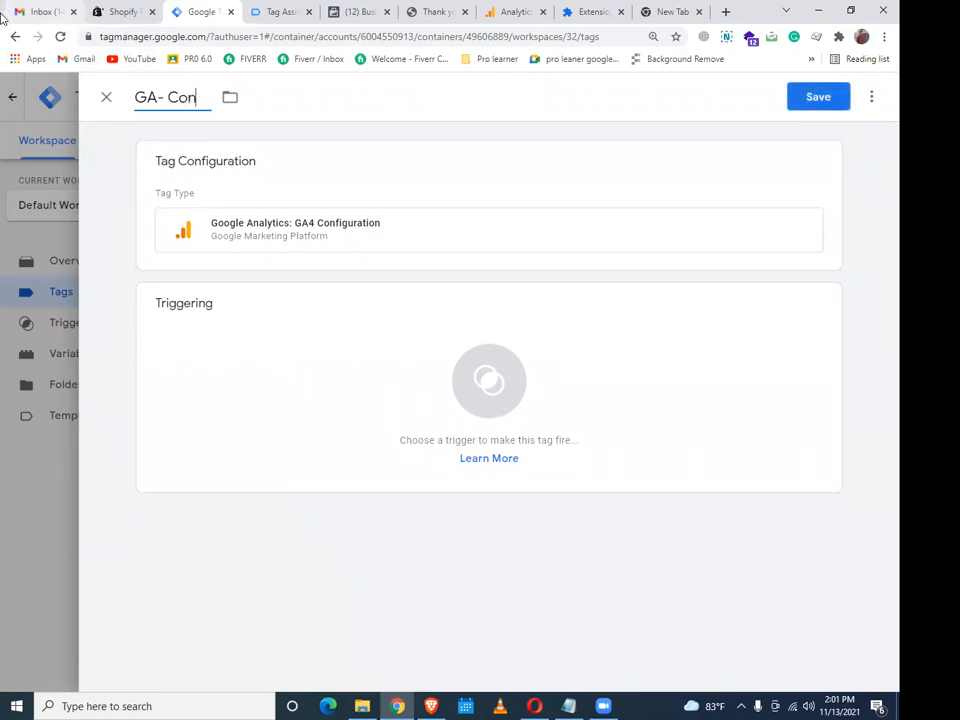
text(fog-All Page)
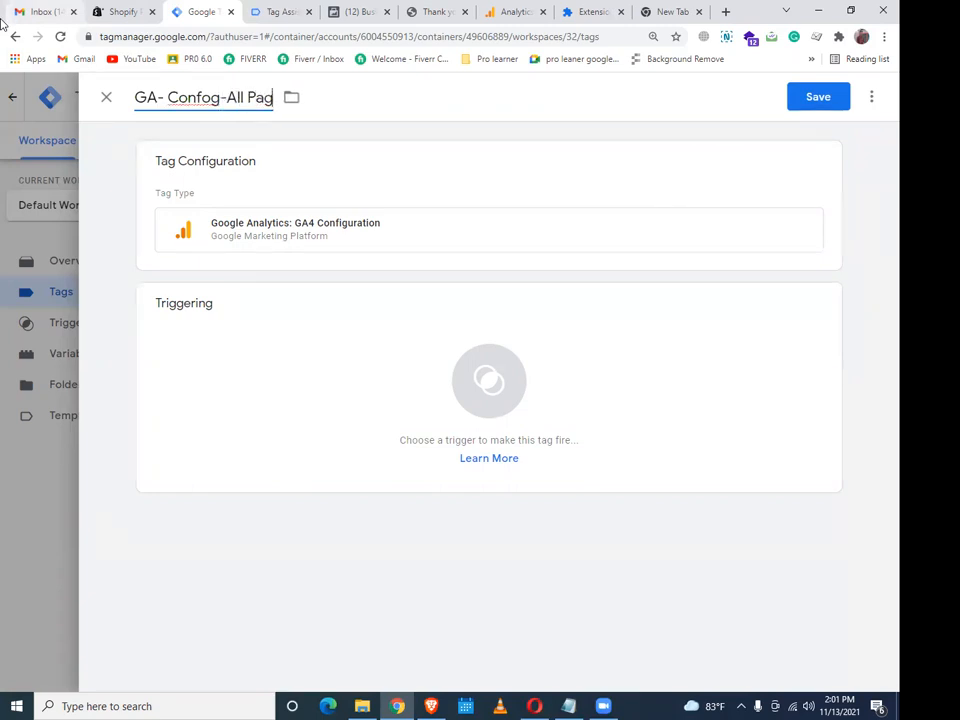
click(212, 97)
key(BackSpace)
text(i)
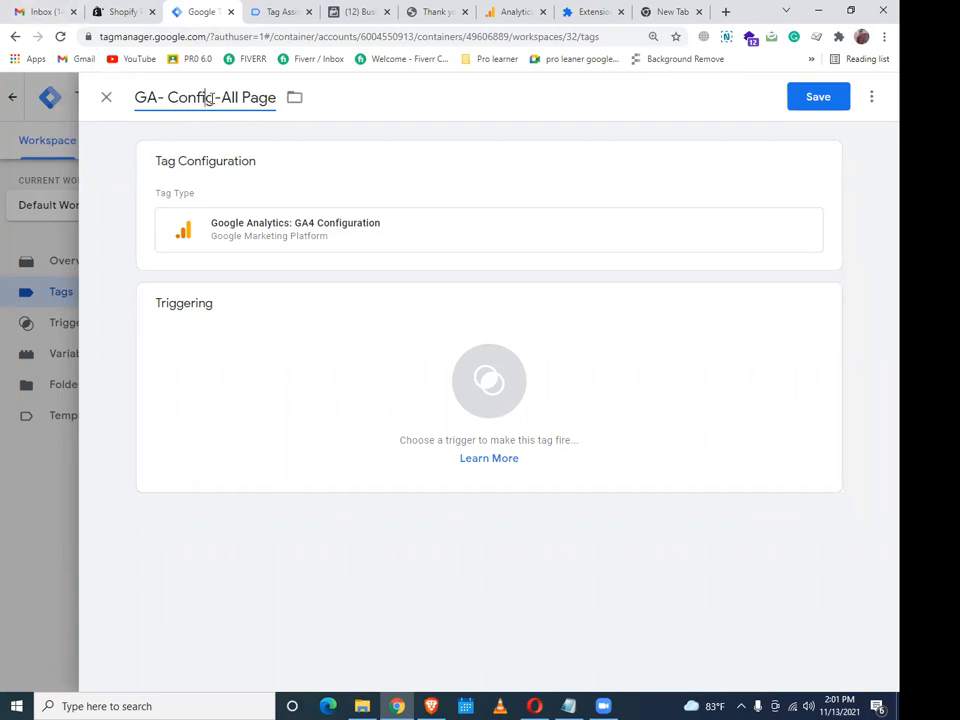
click(618, 243)
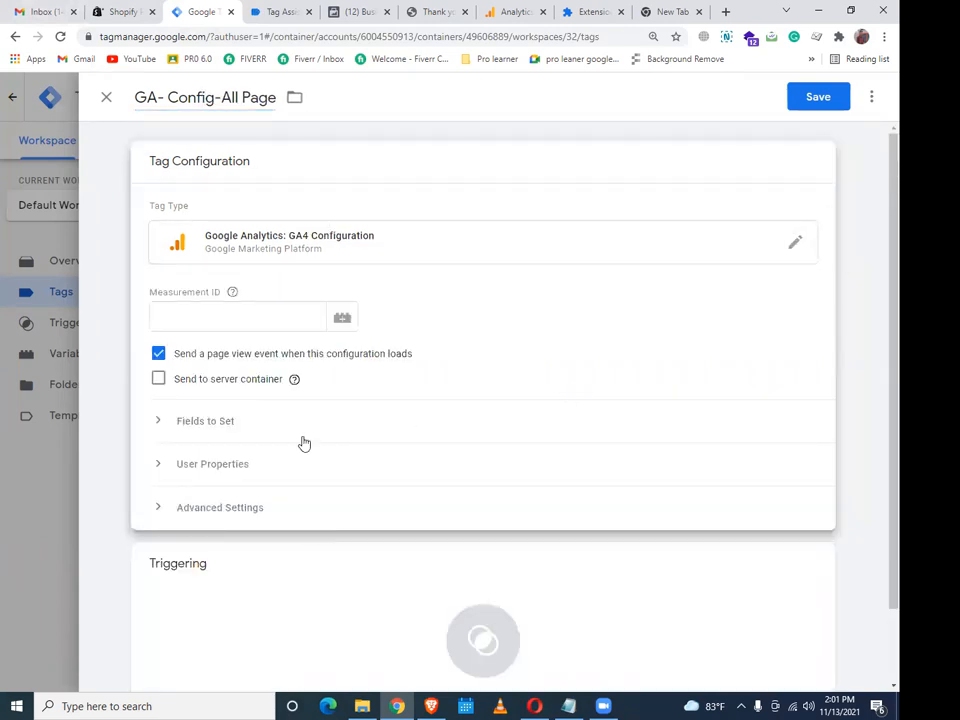
click(515, 11)
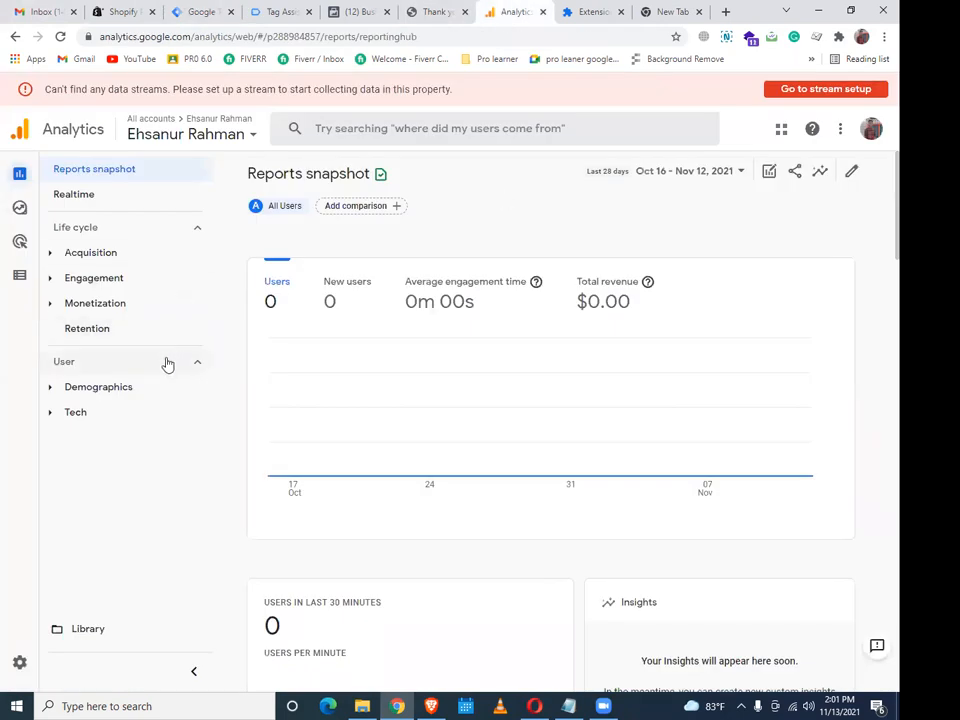
Switch Analytics accounts and open the Angels Skates - GA4 web stream under Admin > Data Streams
click(871, 128)
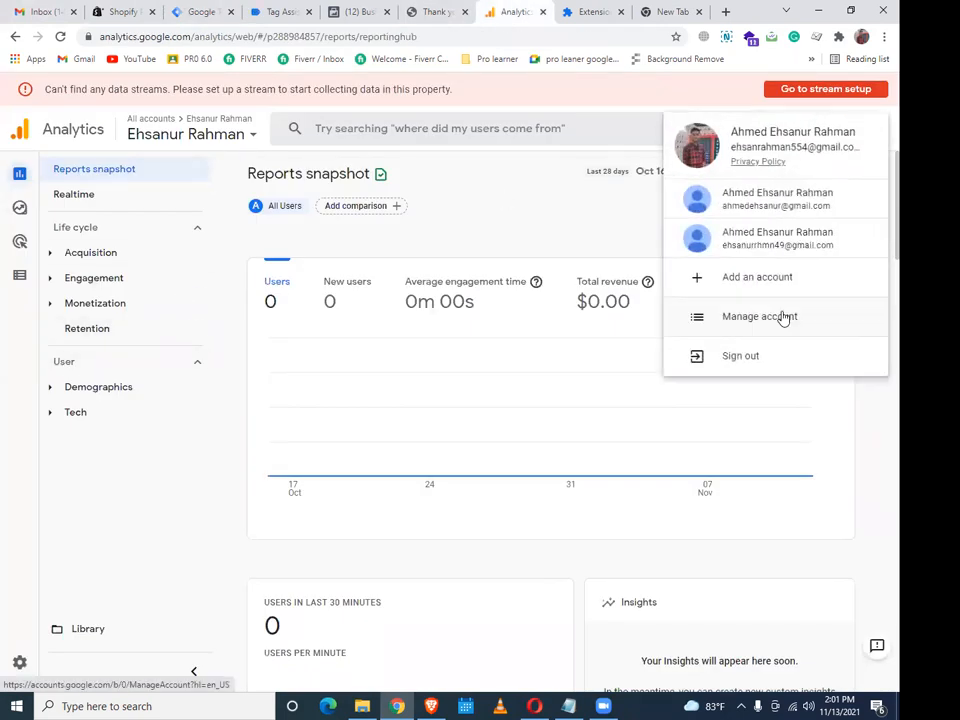
click(776, 207)
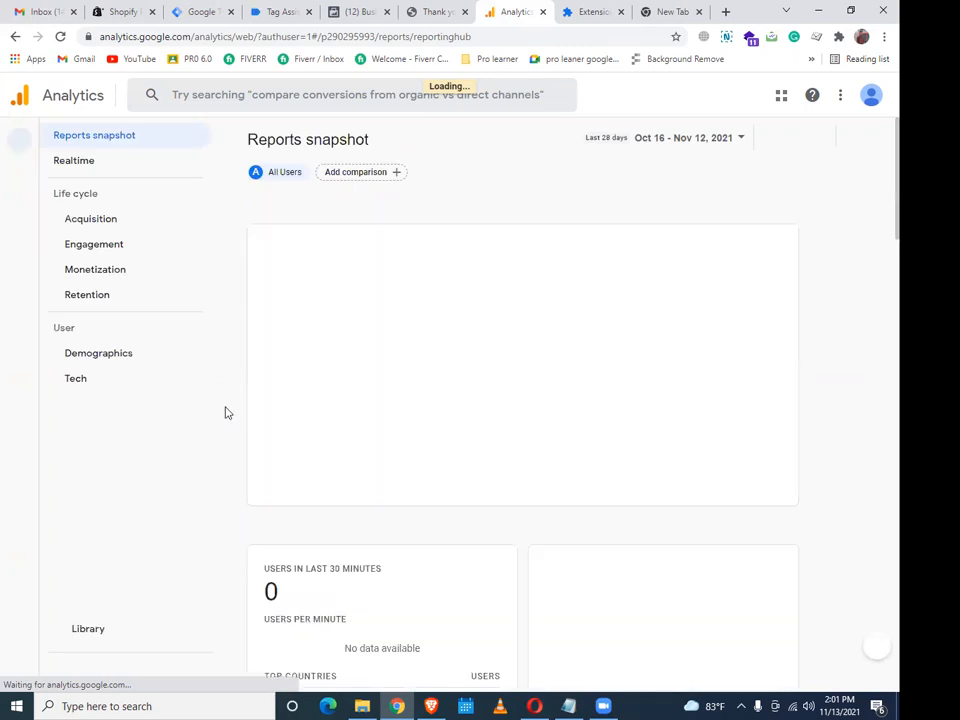
click(21, 662)
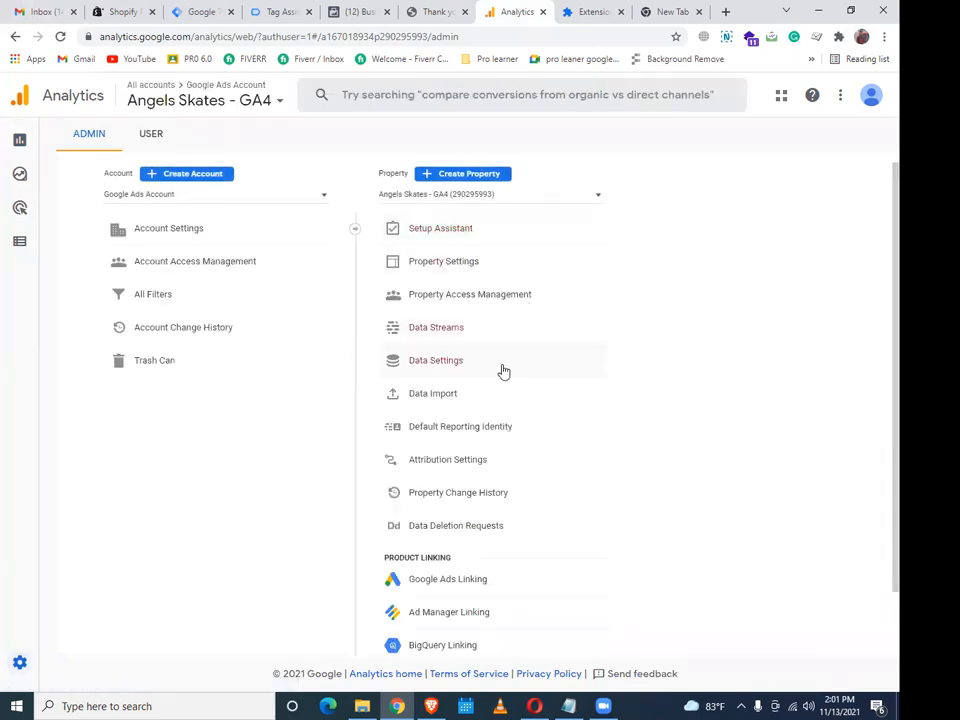
click(499, 338)
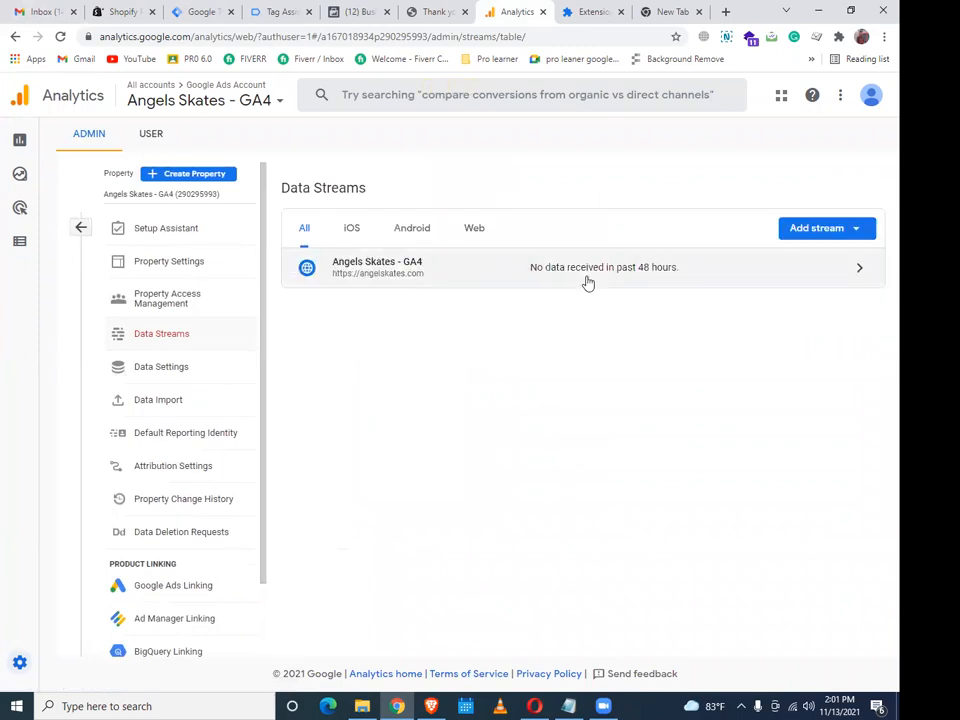
click(588, 284)
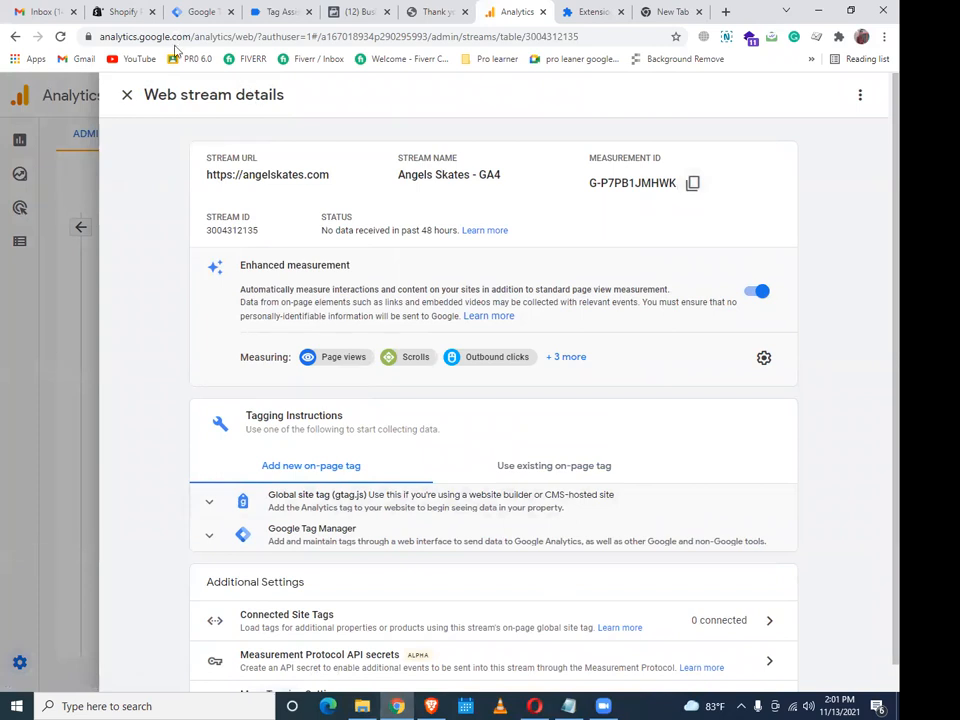
Paste Measurement ID G-P7PB1JMHWK into the tag and enable Send to server container
click(205, 11)
click(266, 11)
click(198, 11)
click(274, 318)
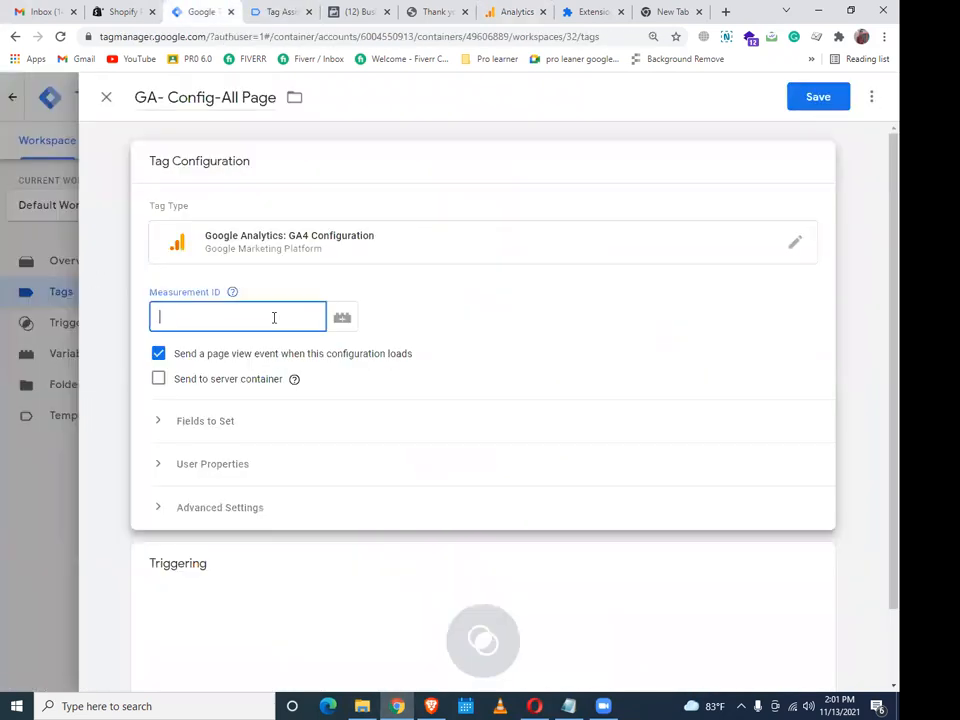
key(ctrl+v)
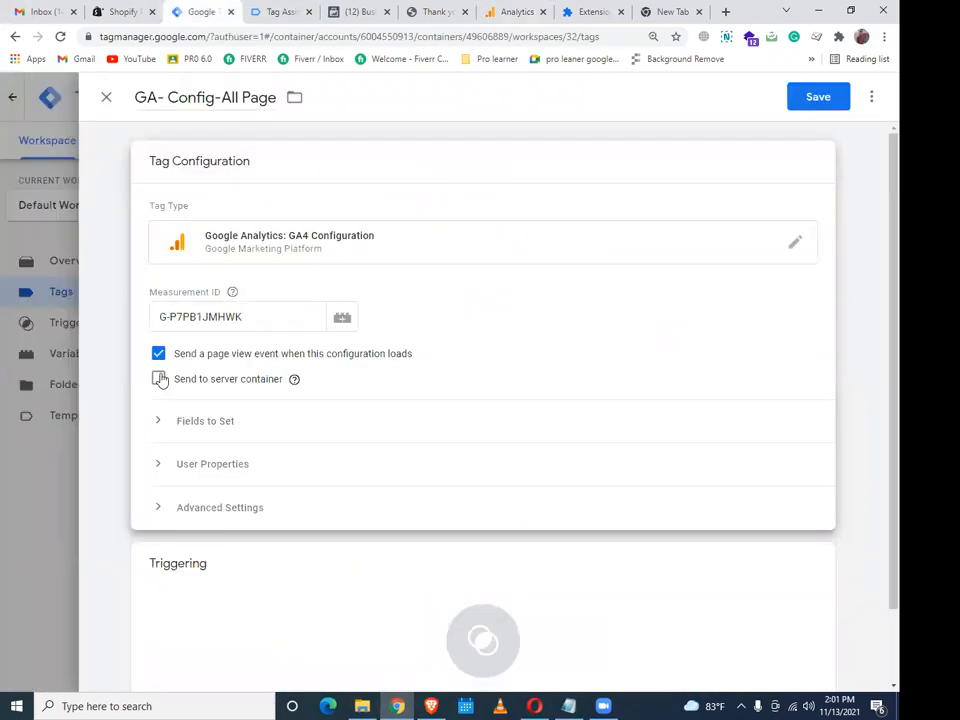
click(158, 379)
click(726, 11)
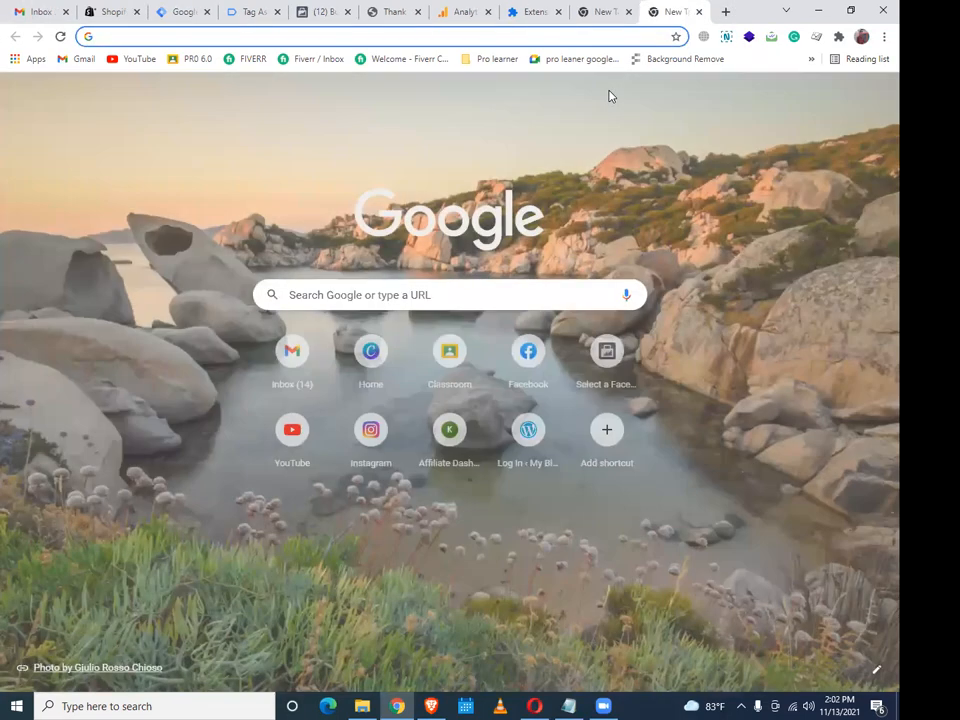
Go to stape.io and open its Login page
text(sat)
key(BackSpace)
key(BackSpace)
text(tape)
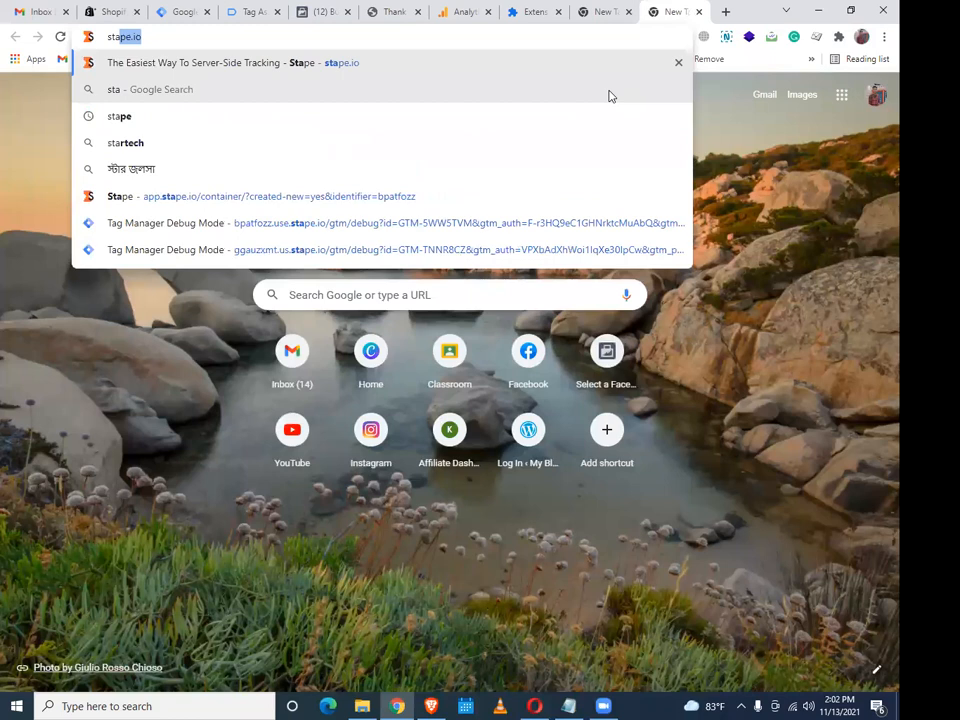
text(.io)
key(Return)
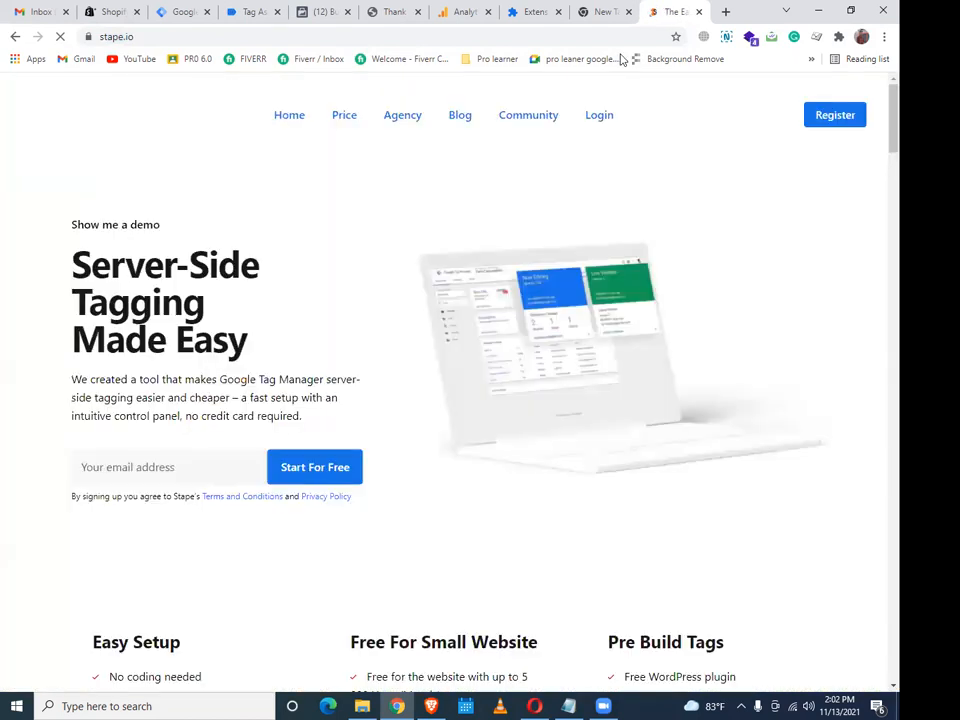
click(599, 116)
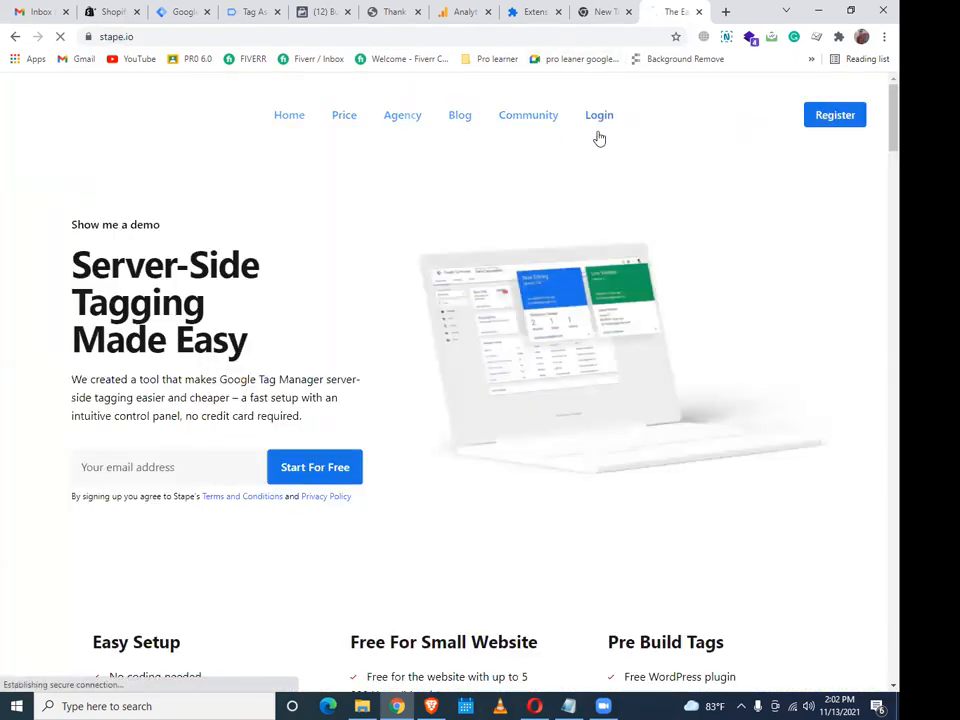
In the Fiverr tab, open the most recent buyer's conversation from the Messages inbox
mouse_move(431, 706)
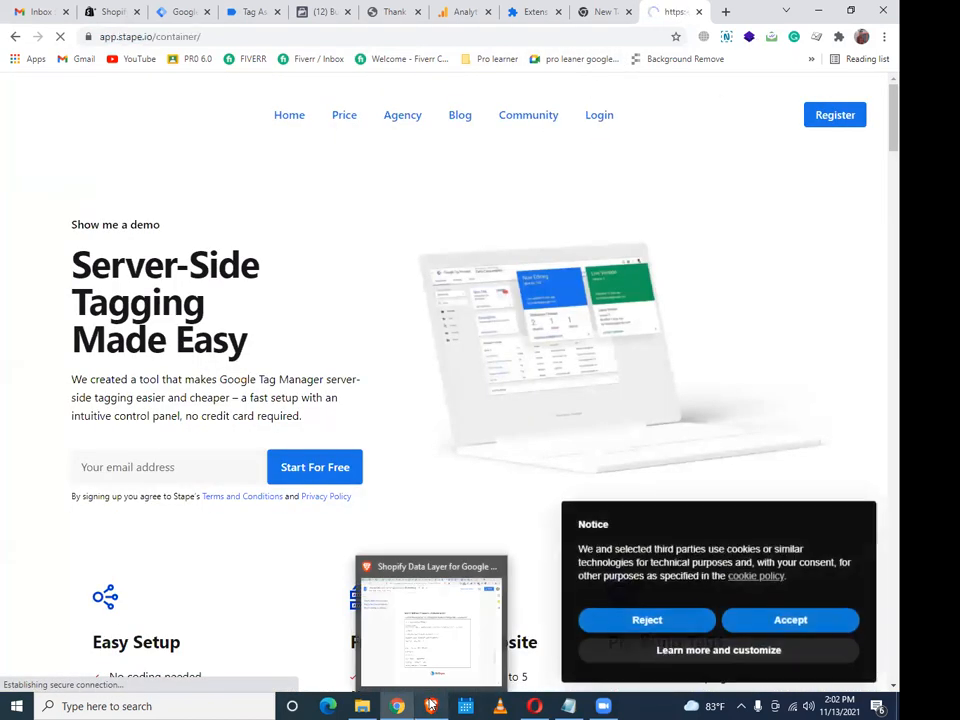
click(431, 705)
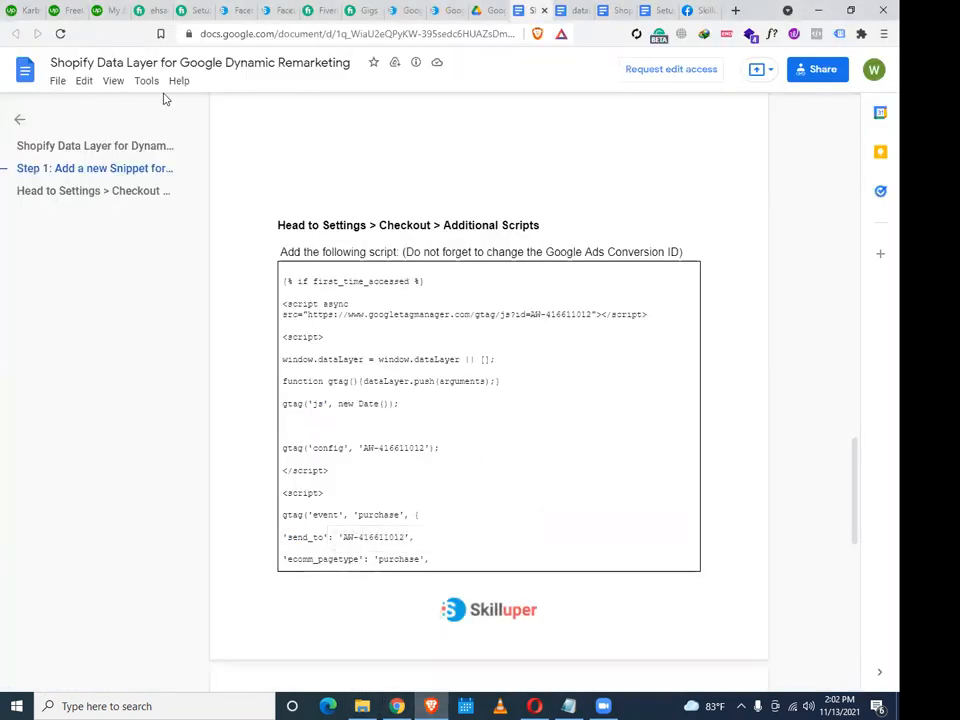
click(183, 9)
click(150, 9)
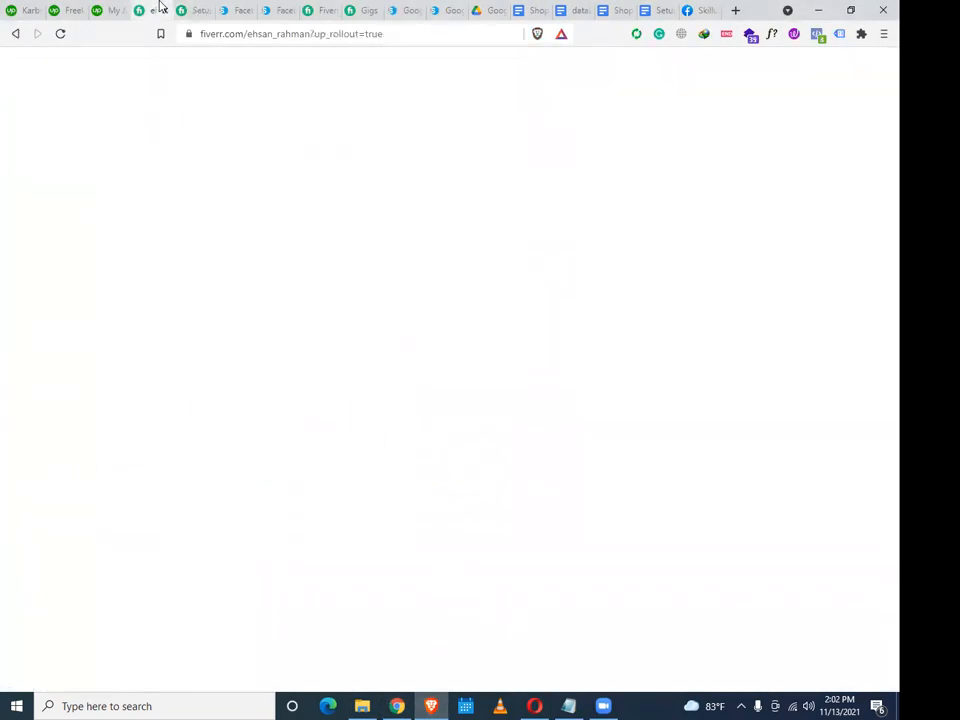
click(197, 80)
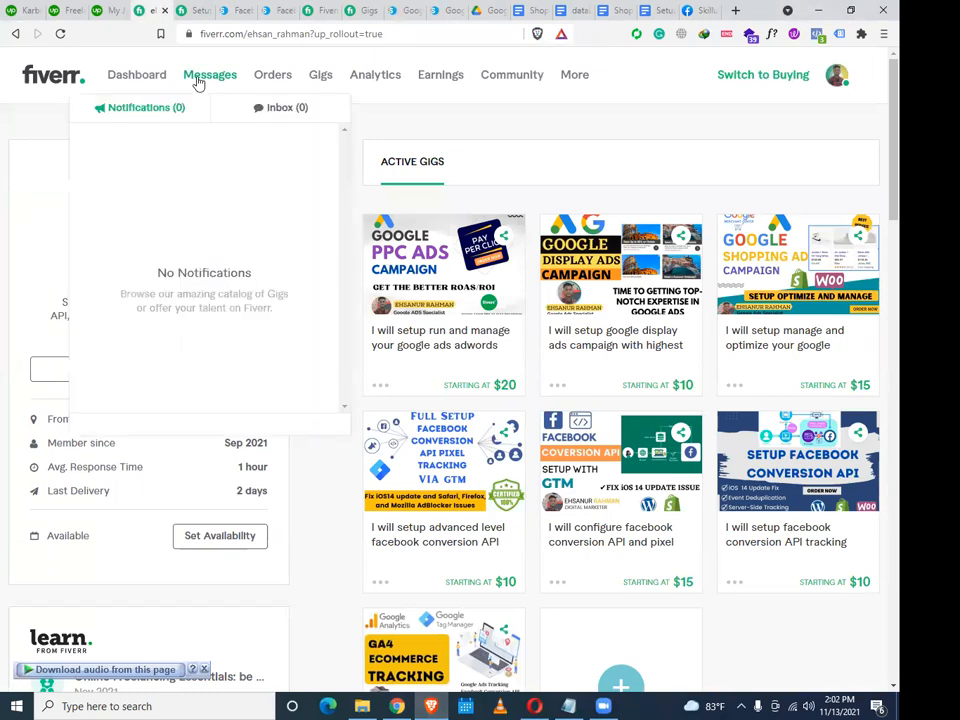
click(279, 110)
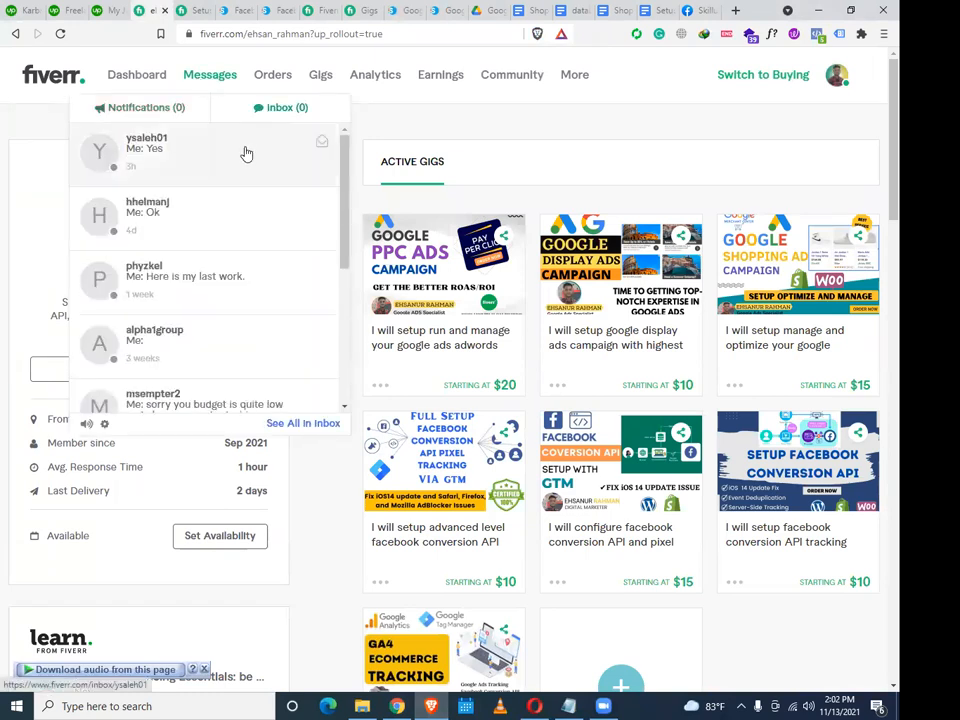
click(250, 155)
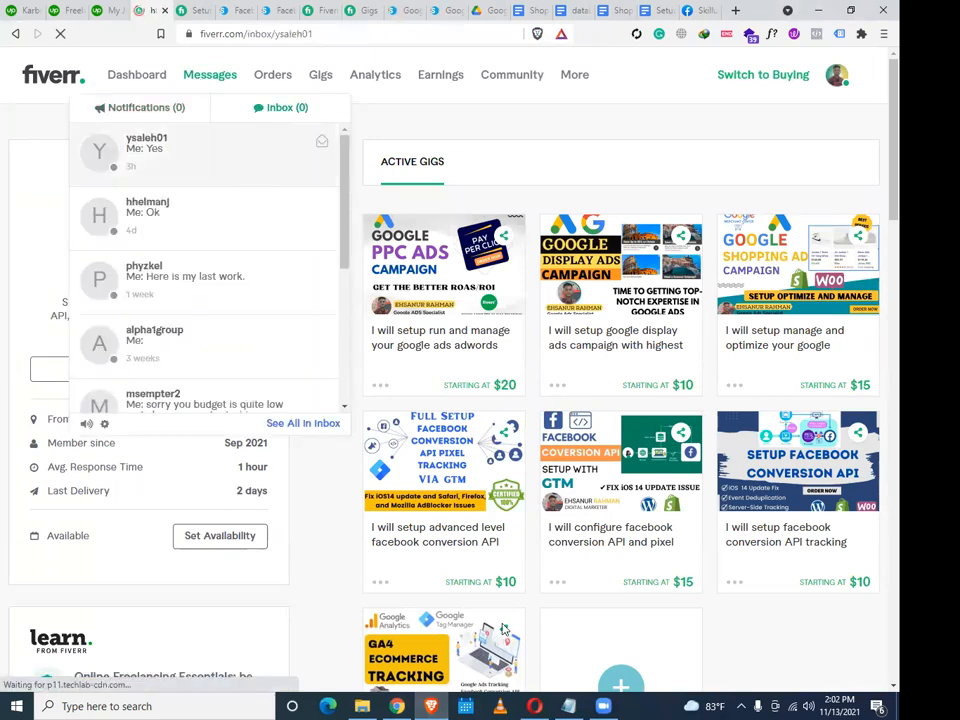
Scroll up the chat and copy the Stape login e-mail the buyer shared
mouse_move(397, 706)
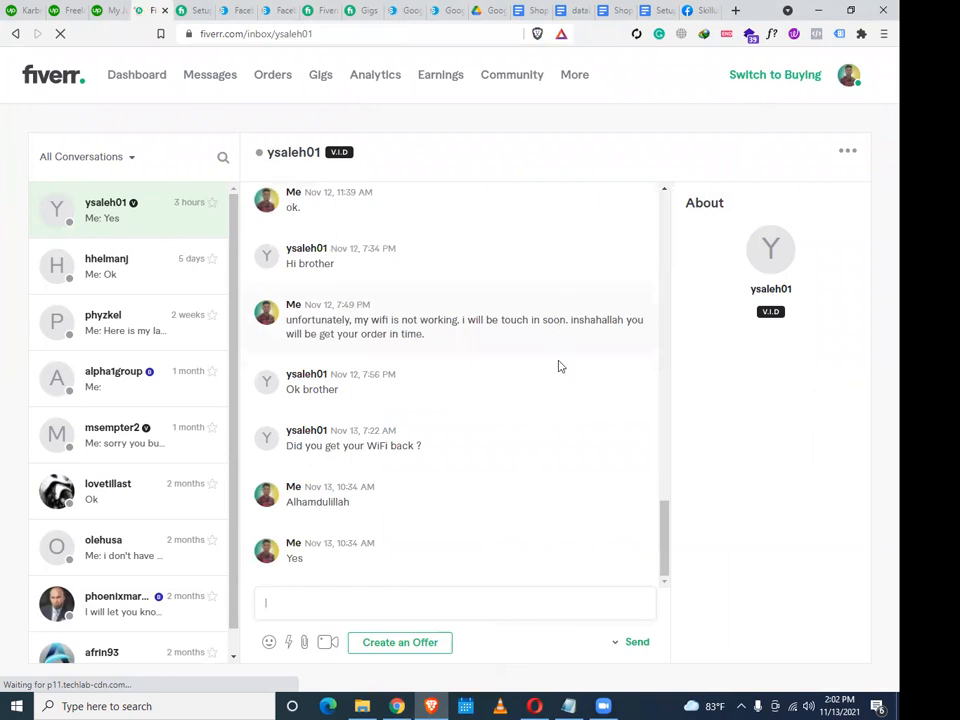
scroll(645, 500, up, 1)
scroll(664, 495, up, 1)
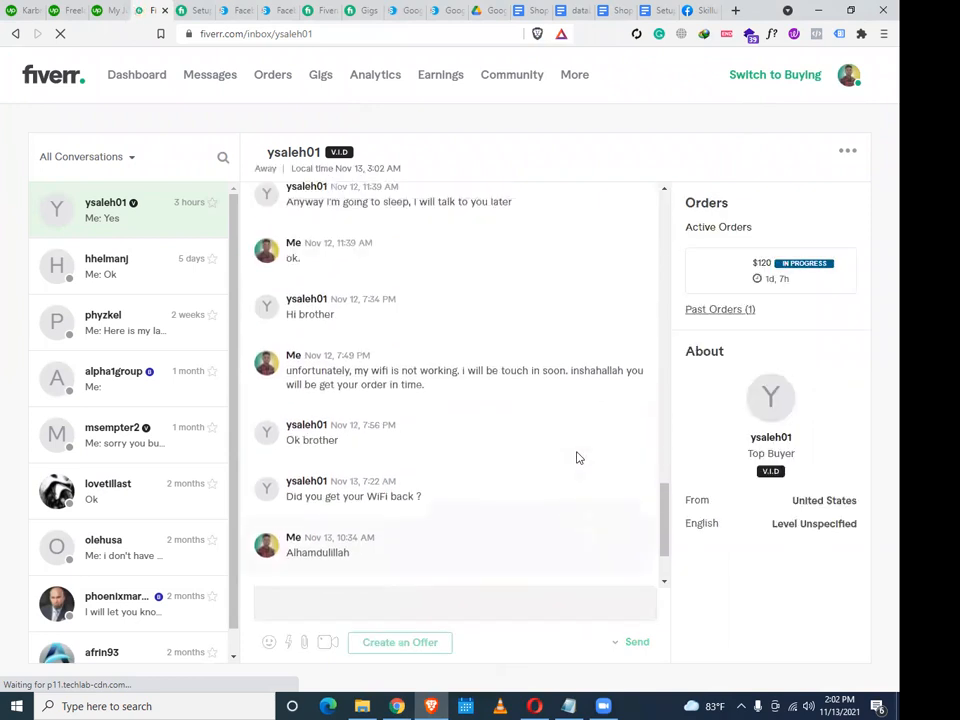
scroll(578, 454, up, 2)
scroll(576, 451, up, 5)
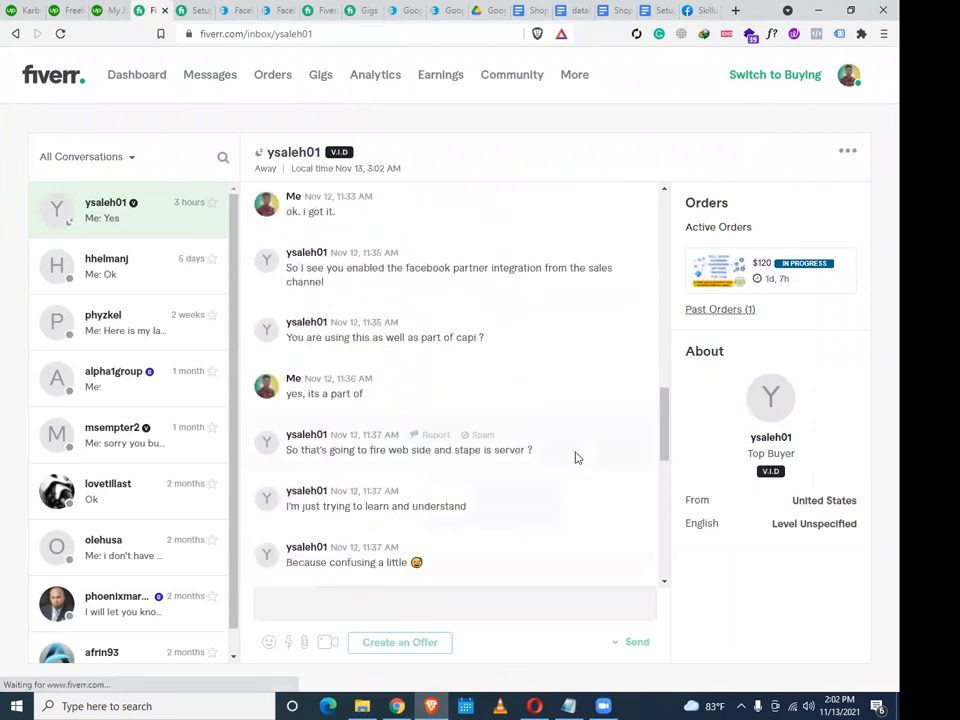
scroll(575, 457, up, 4)
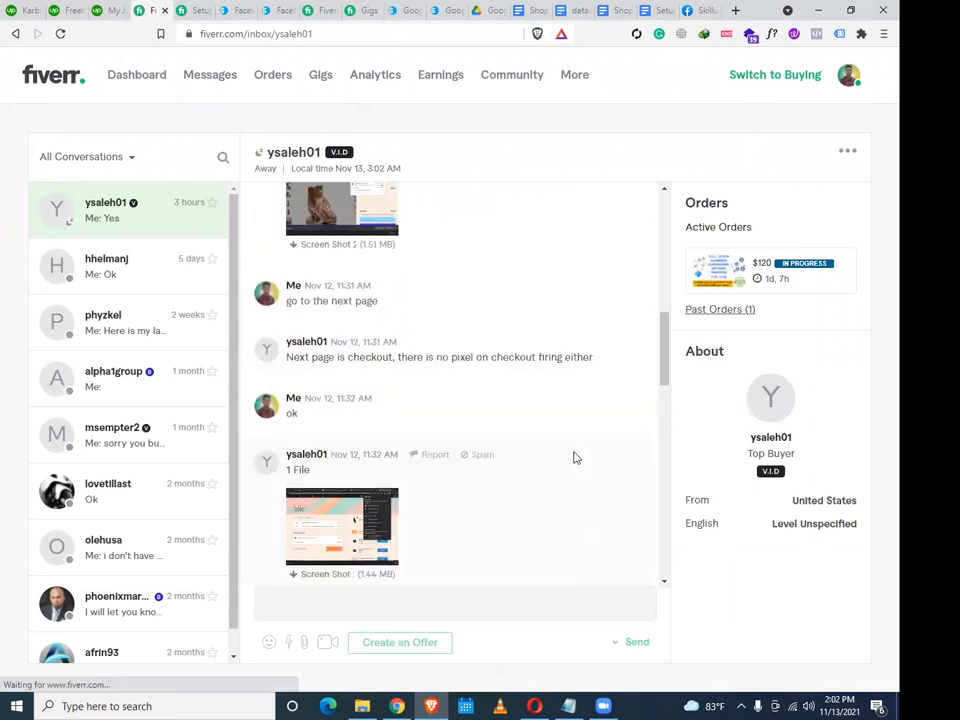
scroll(575, 457, up, 5)
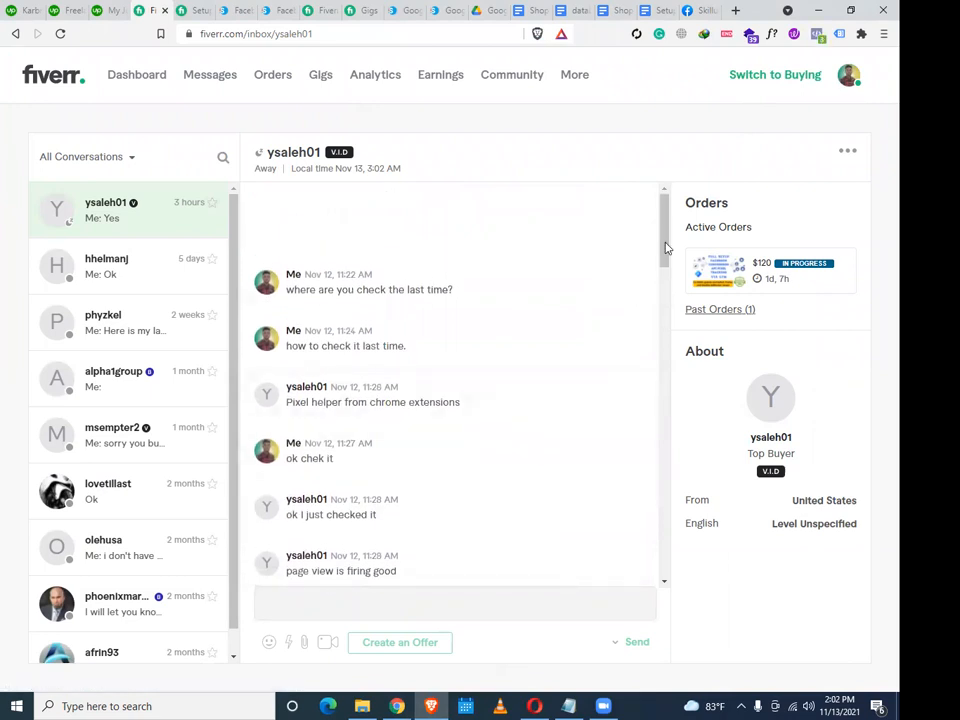
scroll(542, 401, up, 5)
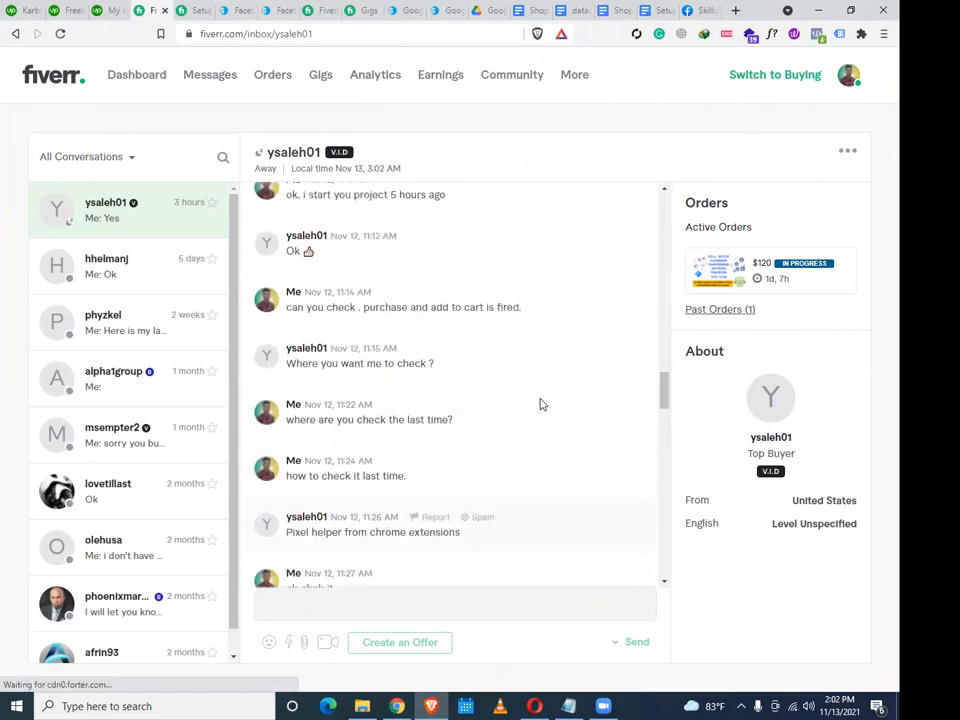
scroll(533, 411, up, 2)
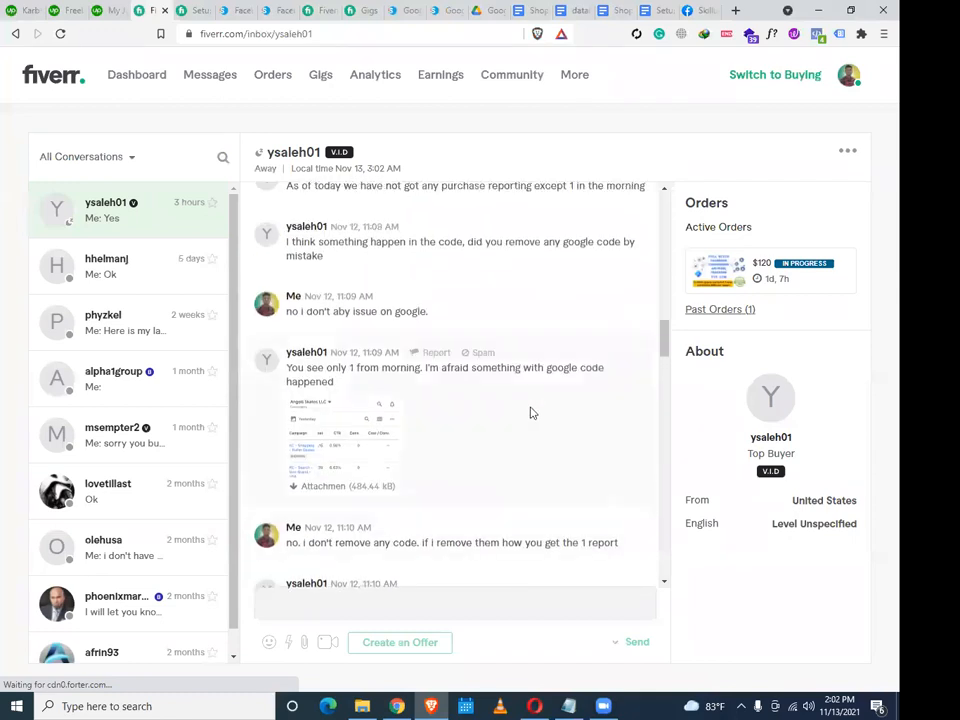
scroll(528, 417, up, 10)
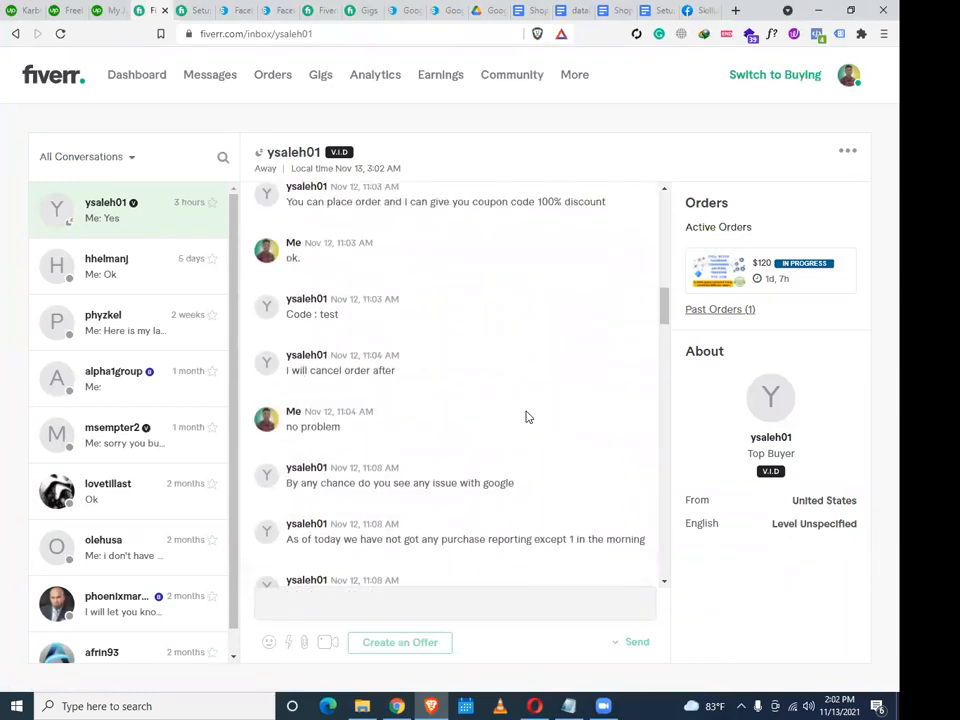
scroll(526, 411, up, 1)
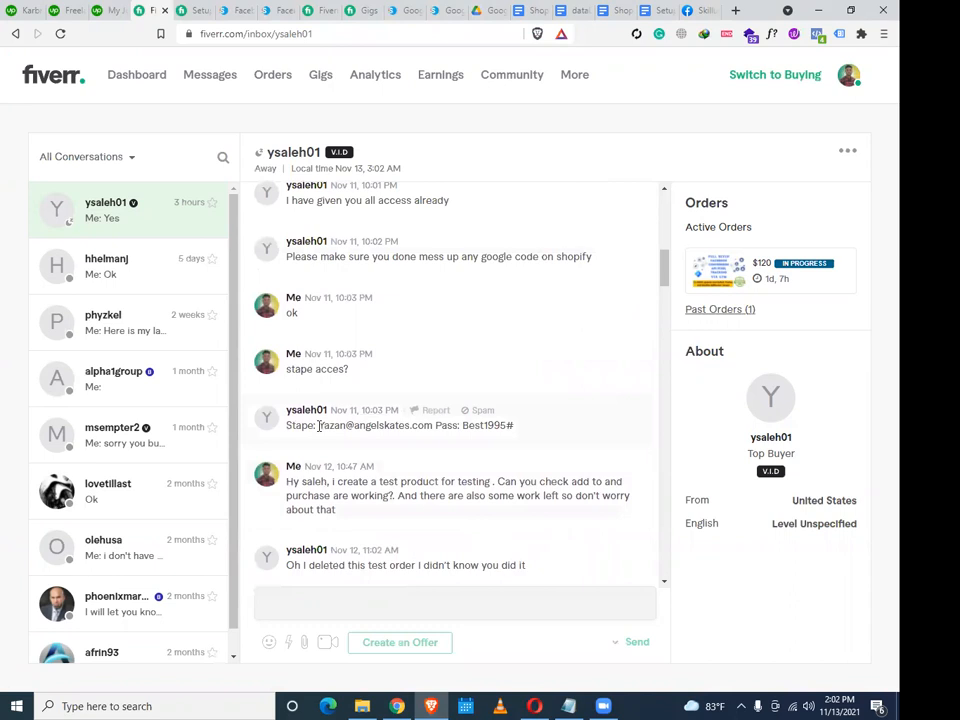
drag(318, 425, 418, 424)
right_click(427, 430)
click(452, 437)
click(397, 705)
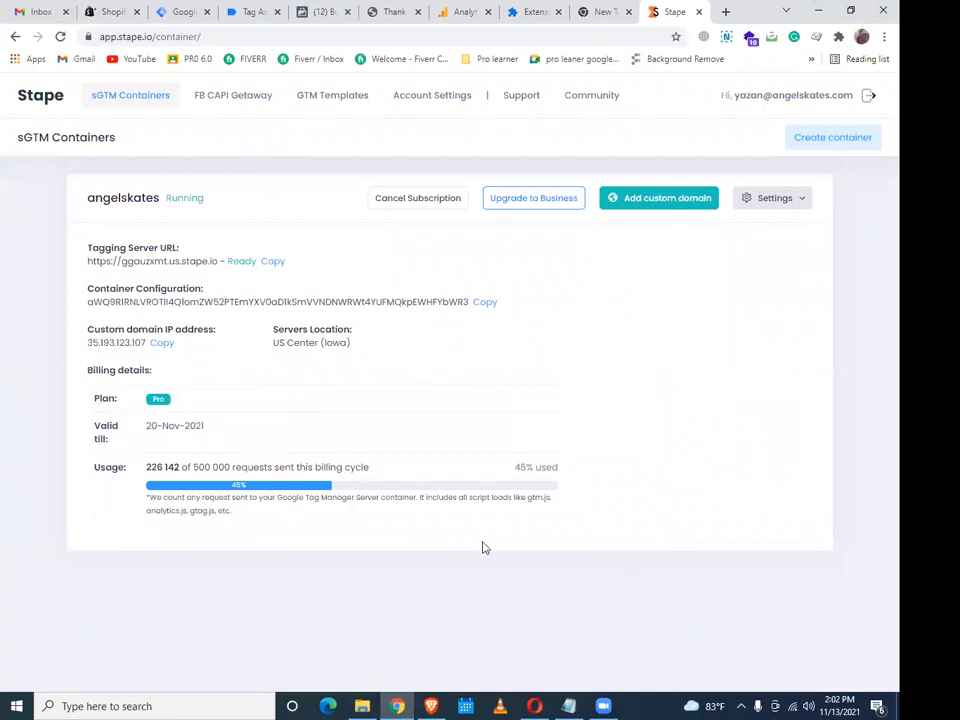
drag(435, 311, 571, 330)
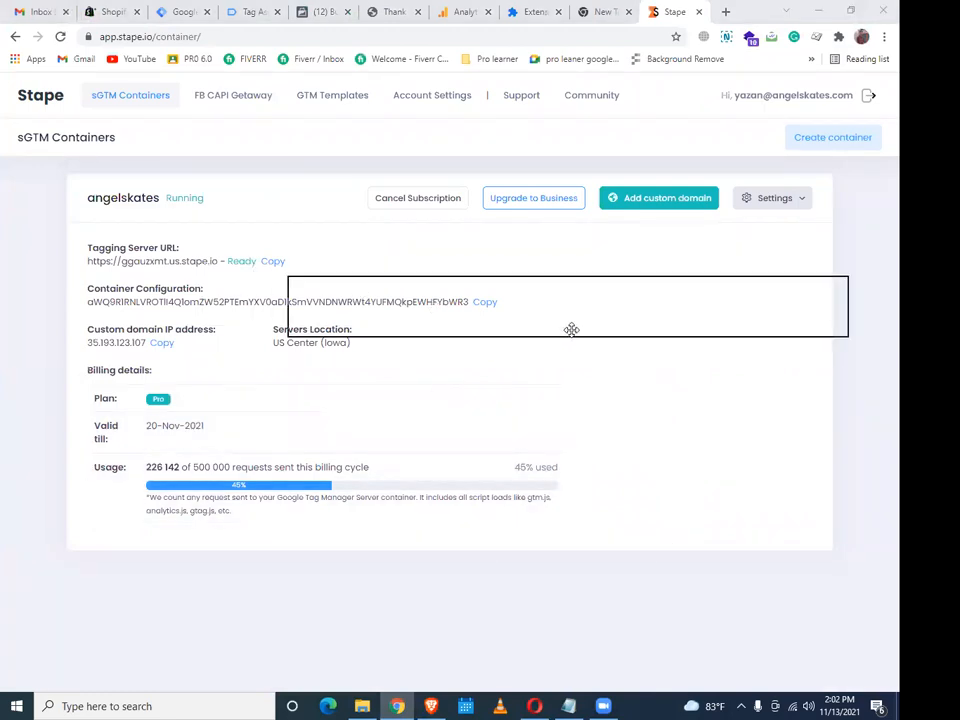
click(272, 261)
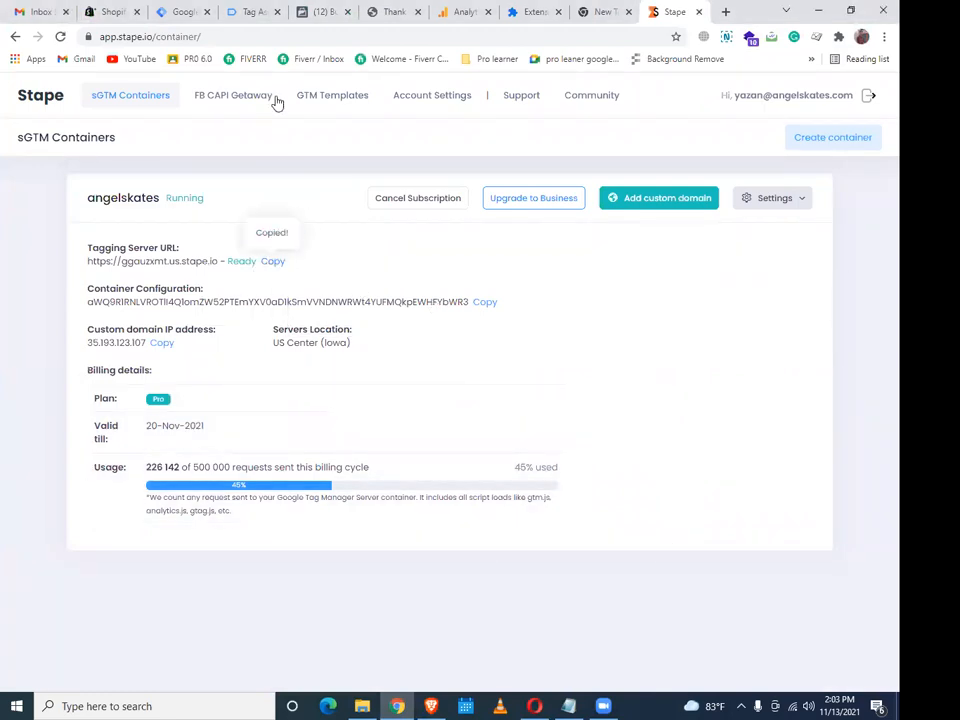
click(262, 11)
click(172, 10)
click(267, 422)
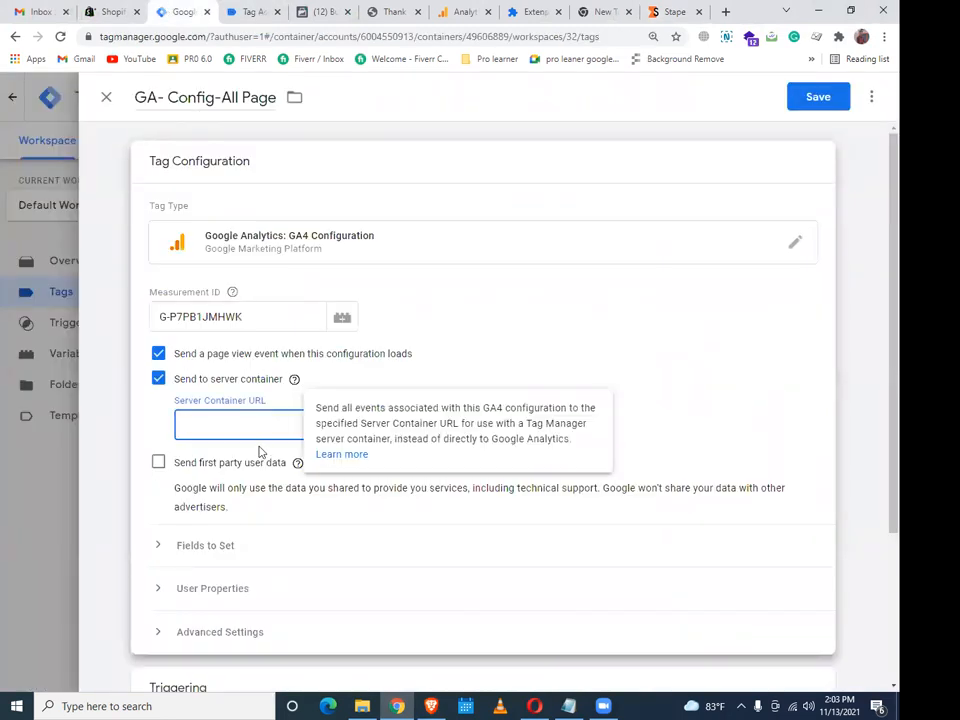
key(ctrl+v)
Expand User Properties and add a new empty user property row
click(208, 587)
scroll(233, 500, down, 1)
click(230, 480)
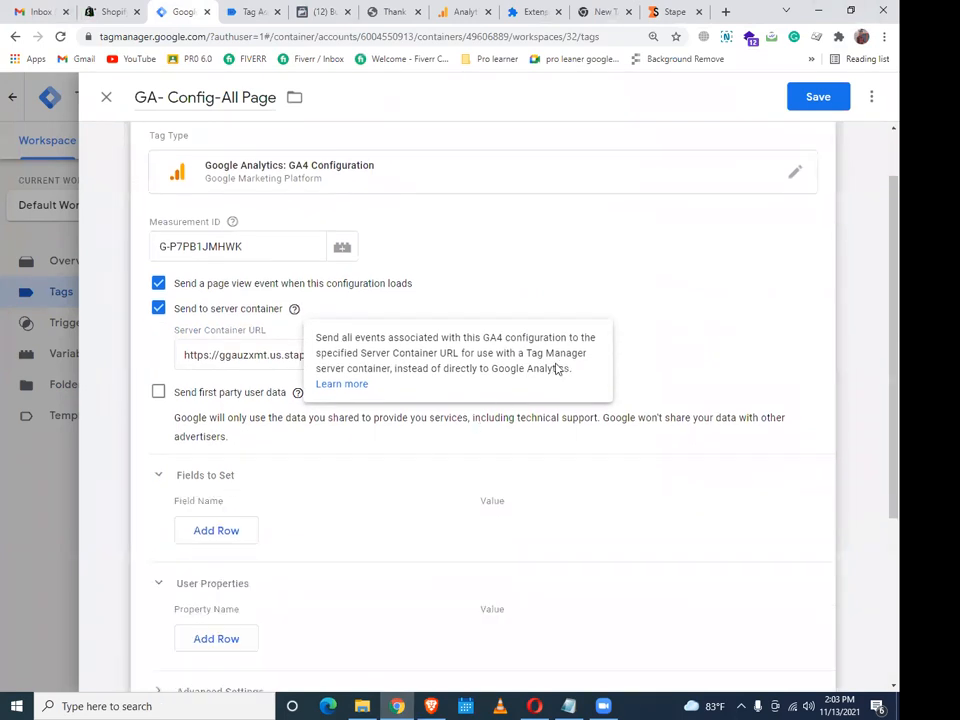
drag(584, 348, 574, 180)
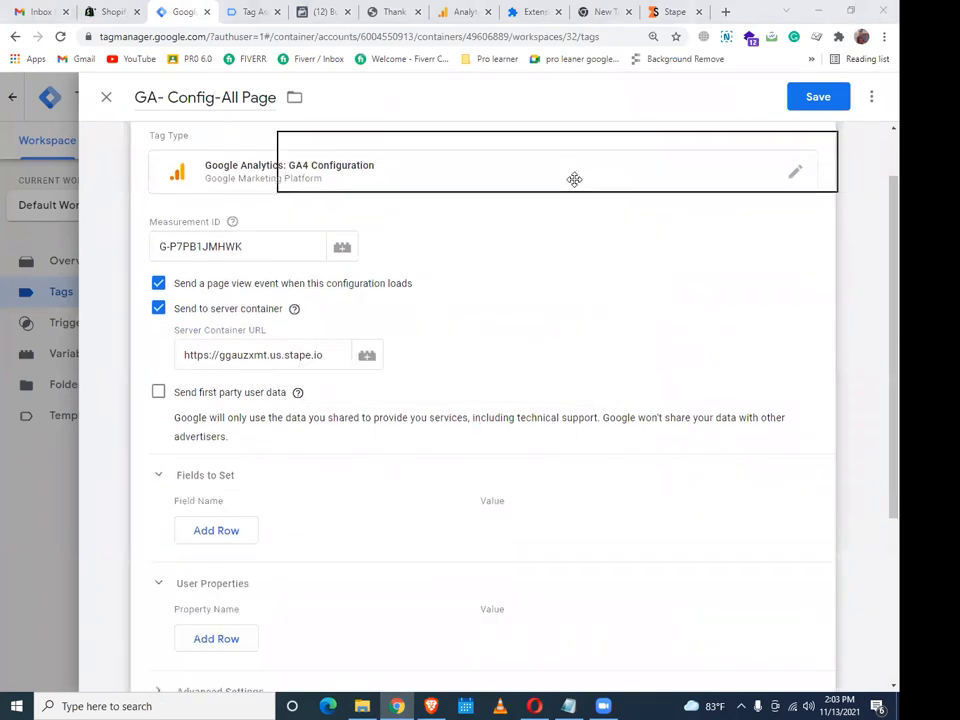
click(158, 475)
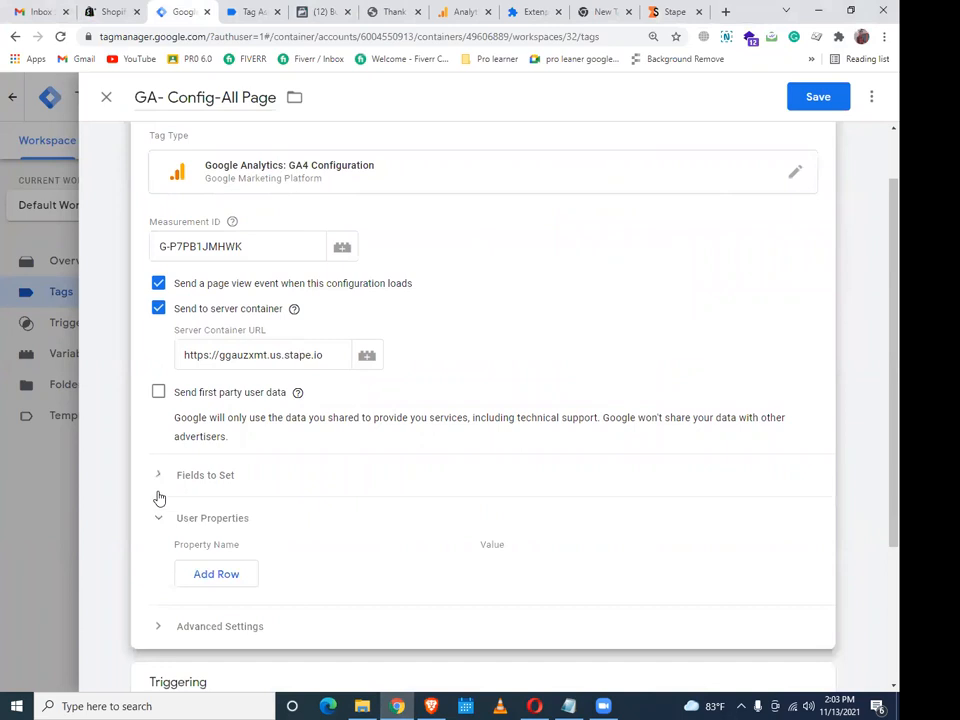
click(211, 580)
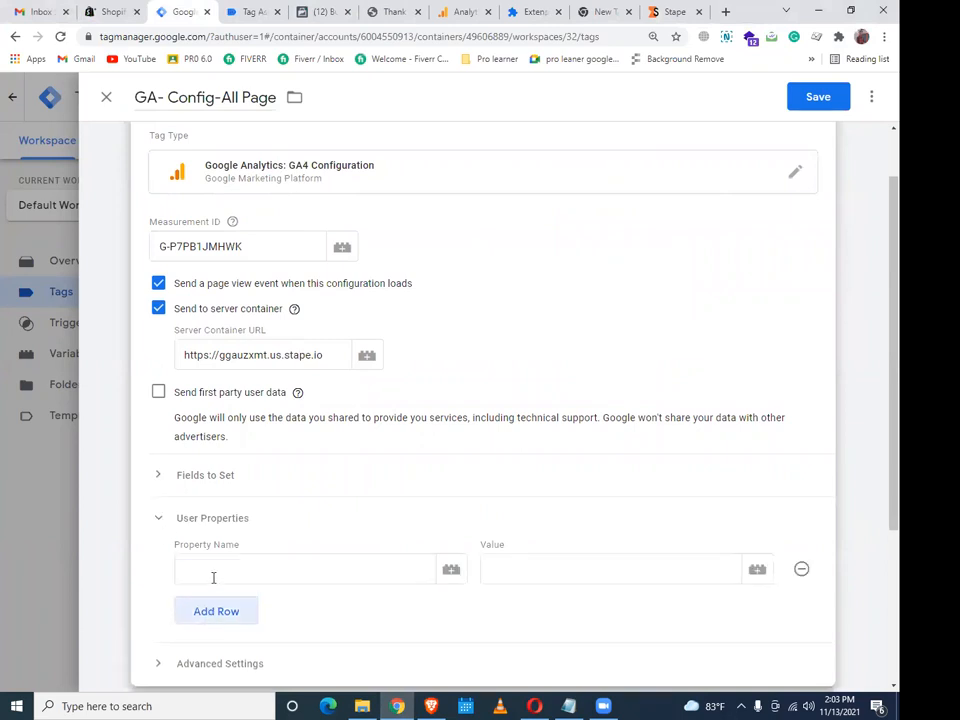
click(163, 478)
click(164, 480)
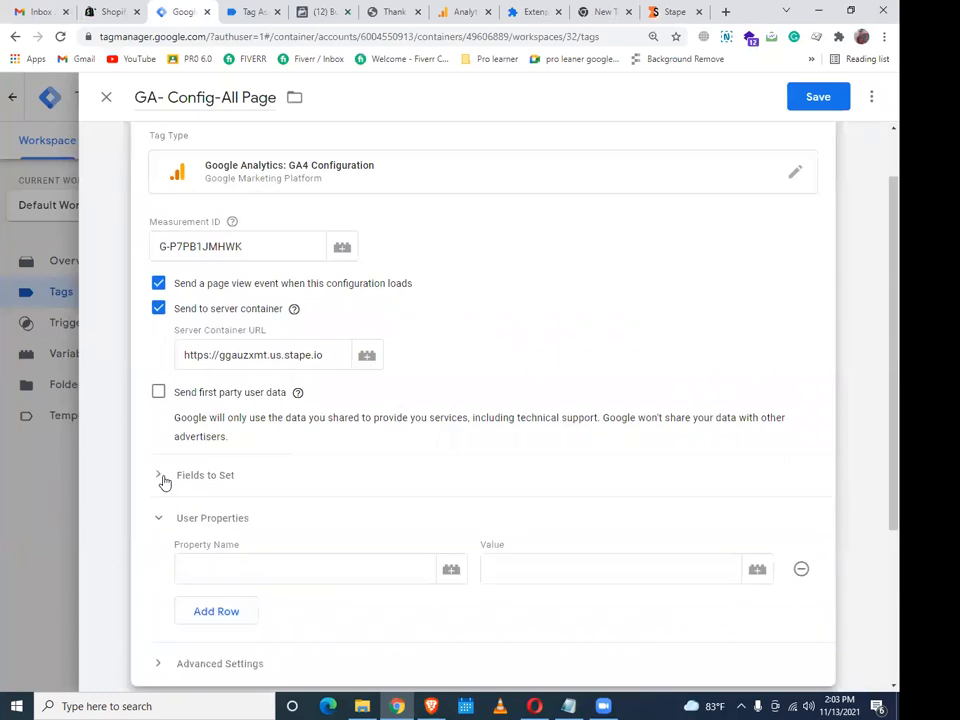
scroll(412, 480, down, 3)
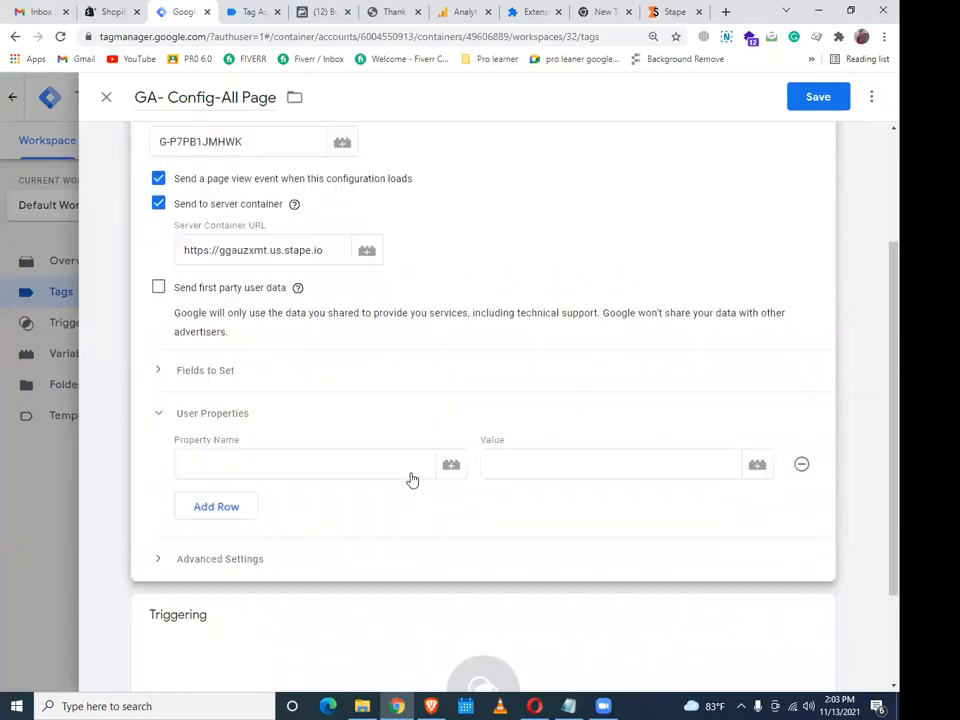
click(305, 352)
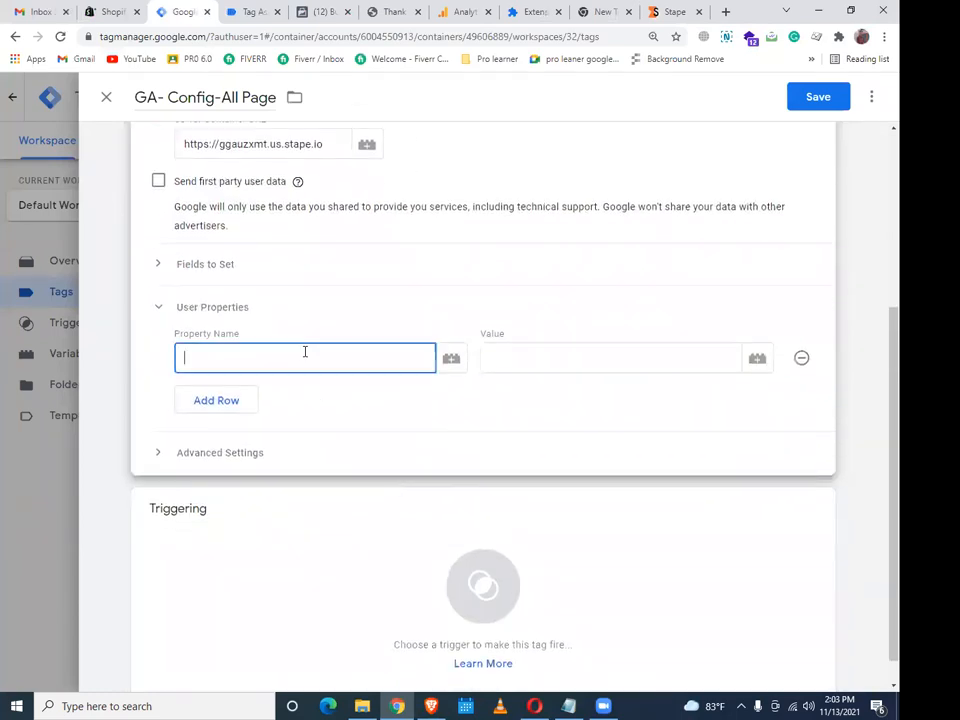
click(431, 706)
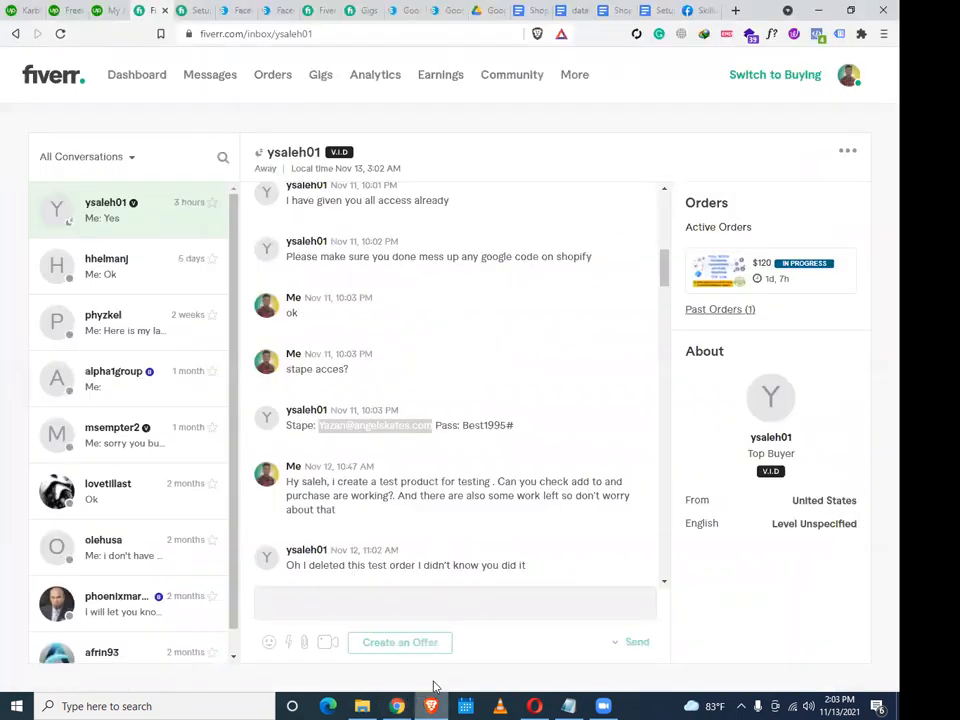
Search for gtm in a new browser tab and return to the GA- Config-All Page tag editor
click(736, 10)
text(gtm)
key(Return)
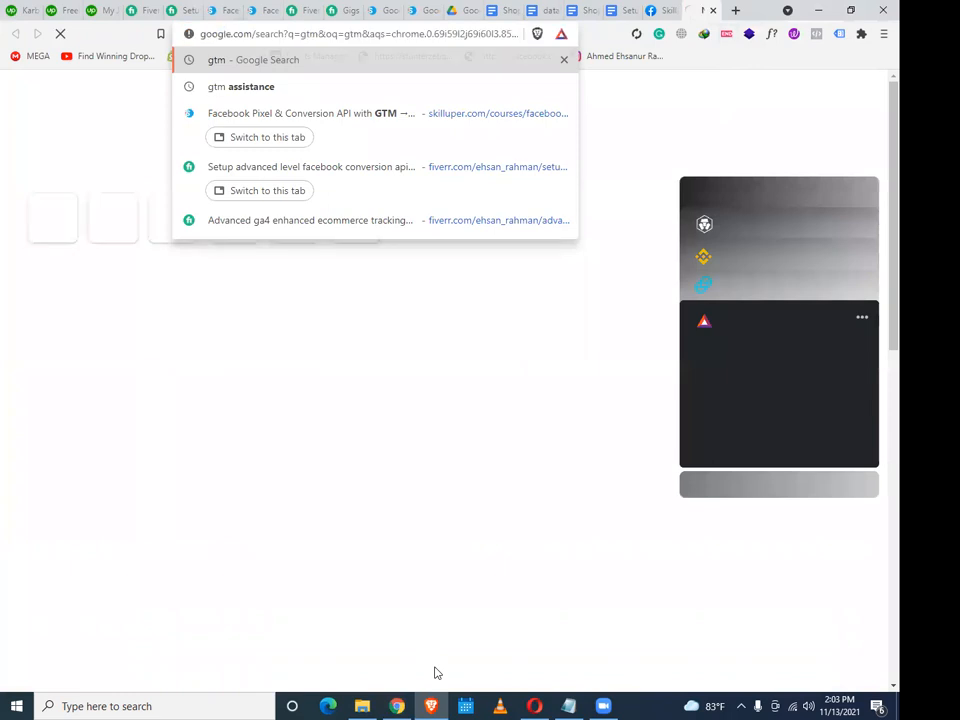
click(398, 705)
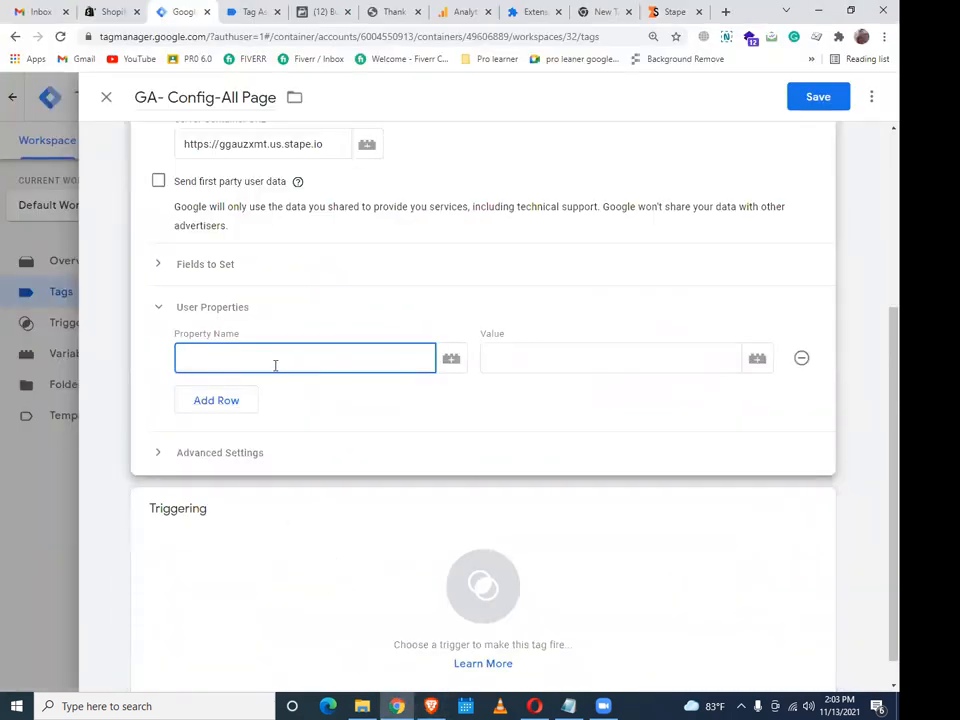
Add user property event_id with the FB-Event ID variable as its value
text(event_id)
click(578, 370)
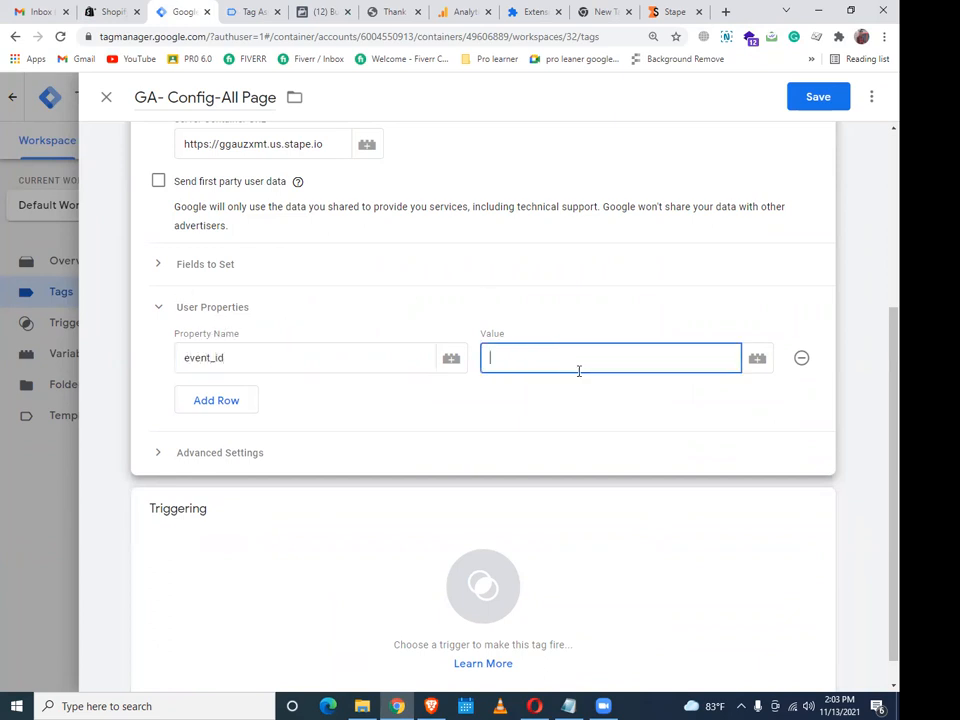
click(762, 368)
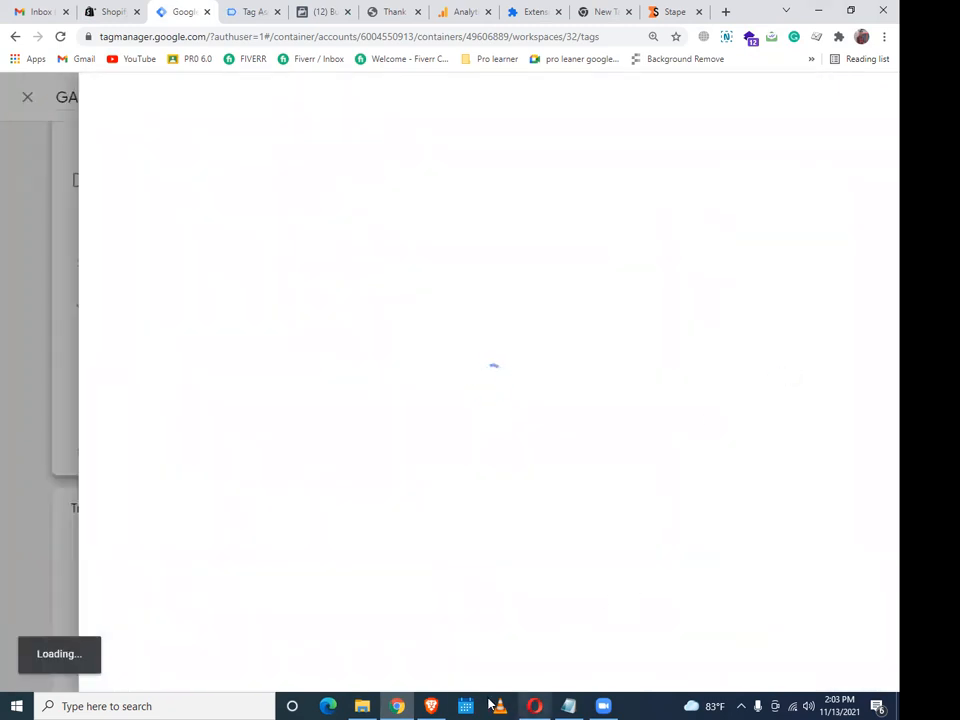
click(440, 704)
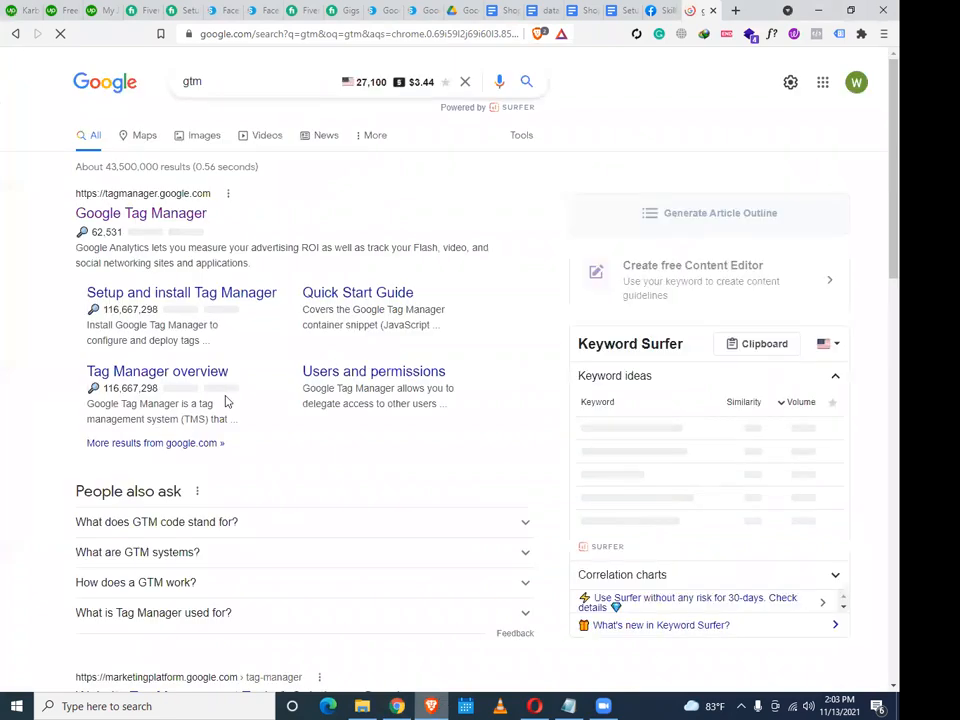
click(400, 704)
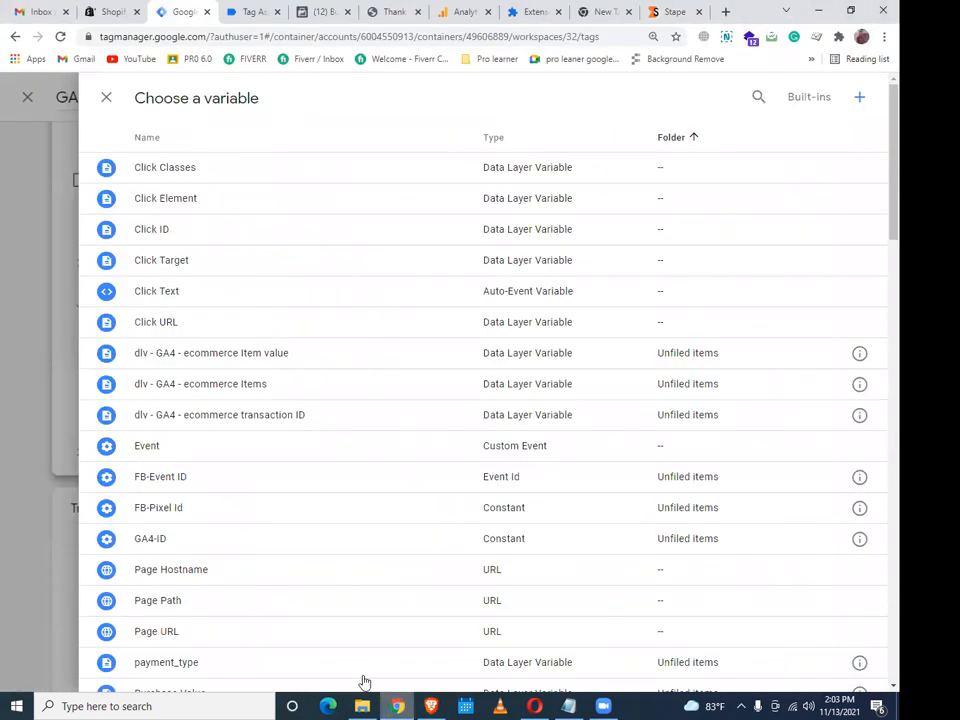
click(185, 484)
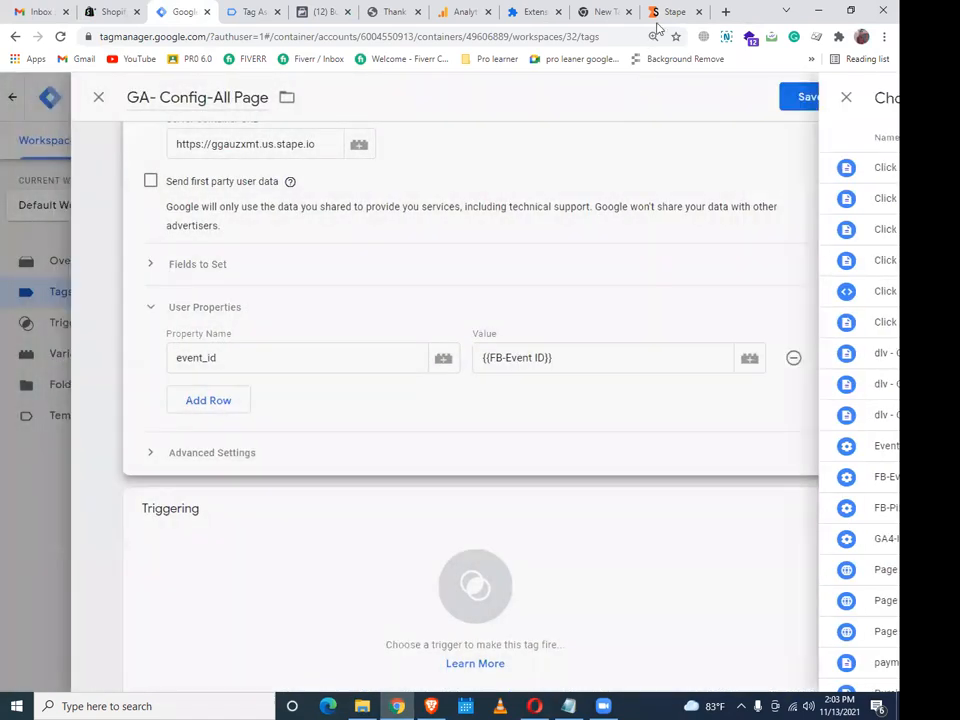
Return to Stape's angelskates container dashboard in the other browser
click(432, 706)
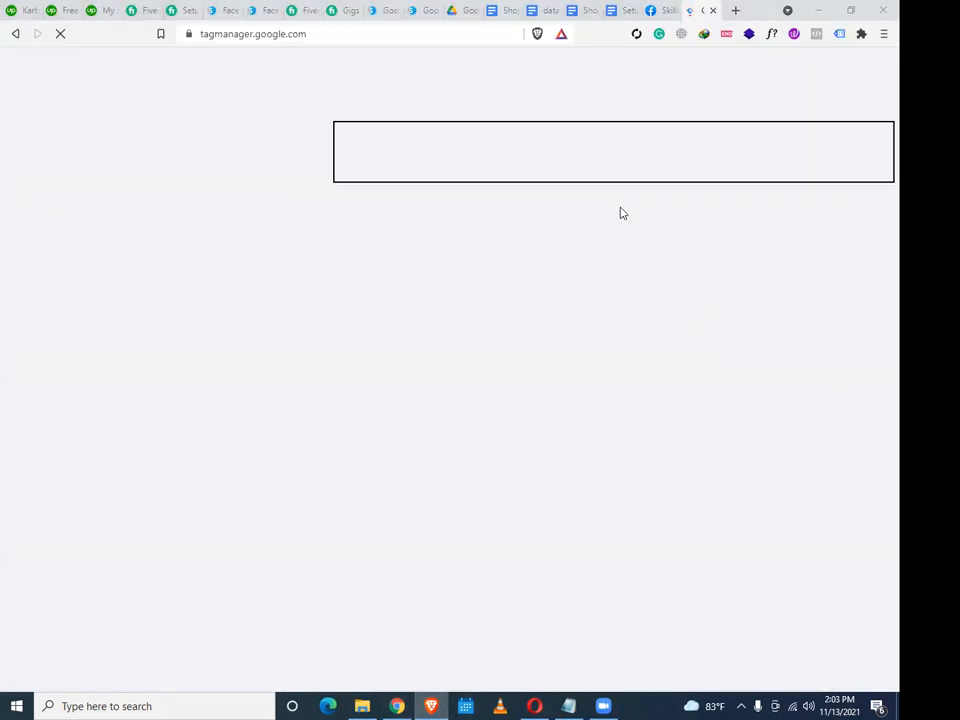
mouse_move(411, 706)
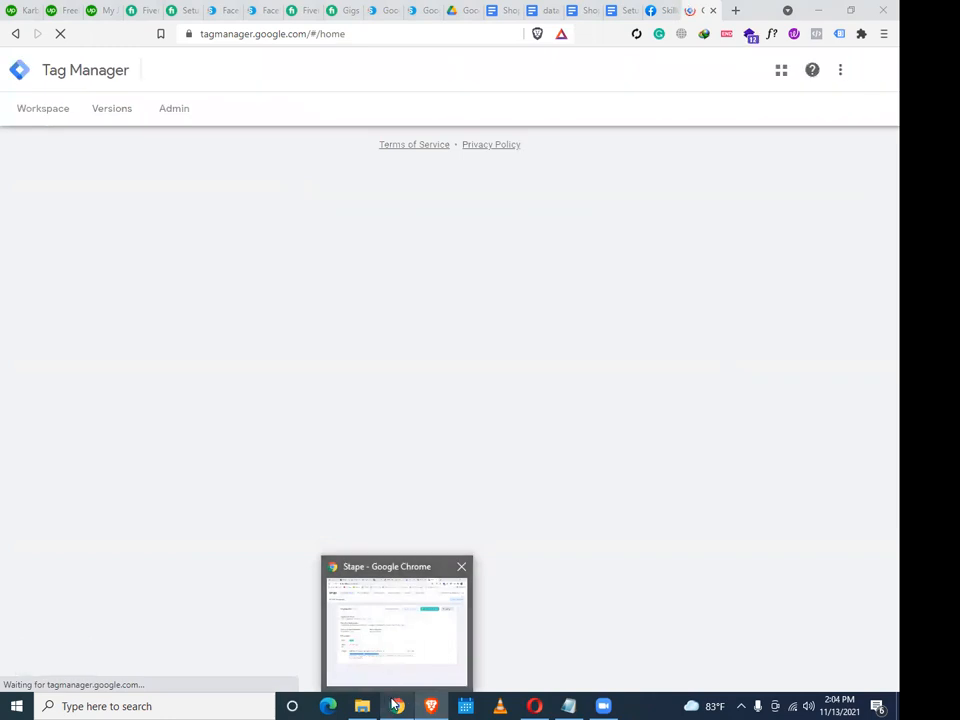
click(396, 706)
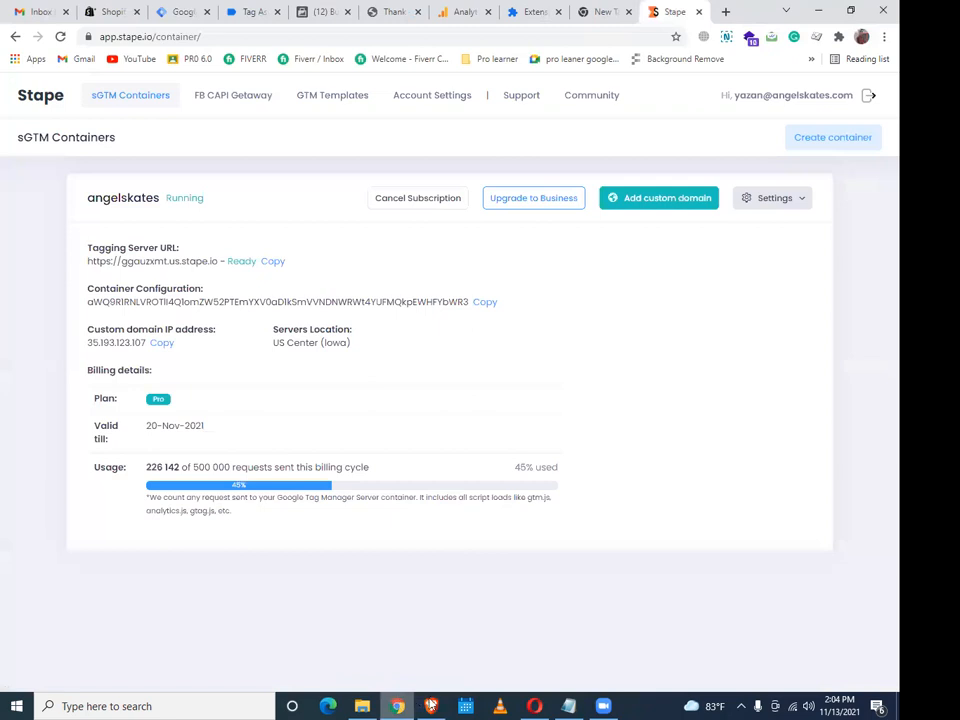
Open the second account's GTM-MHG2L9L web container workspace and bring up its Tags list
click(250, 12)
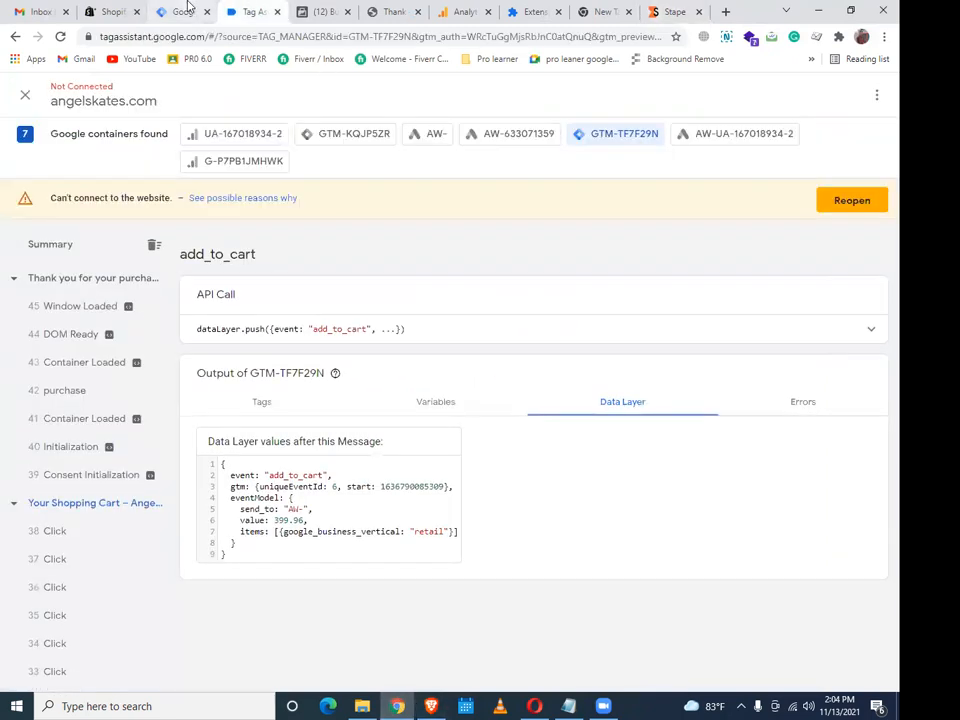
click(186, 11)
click(430, 706)
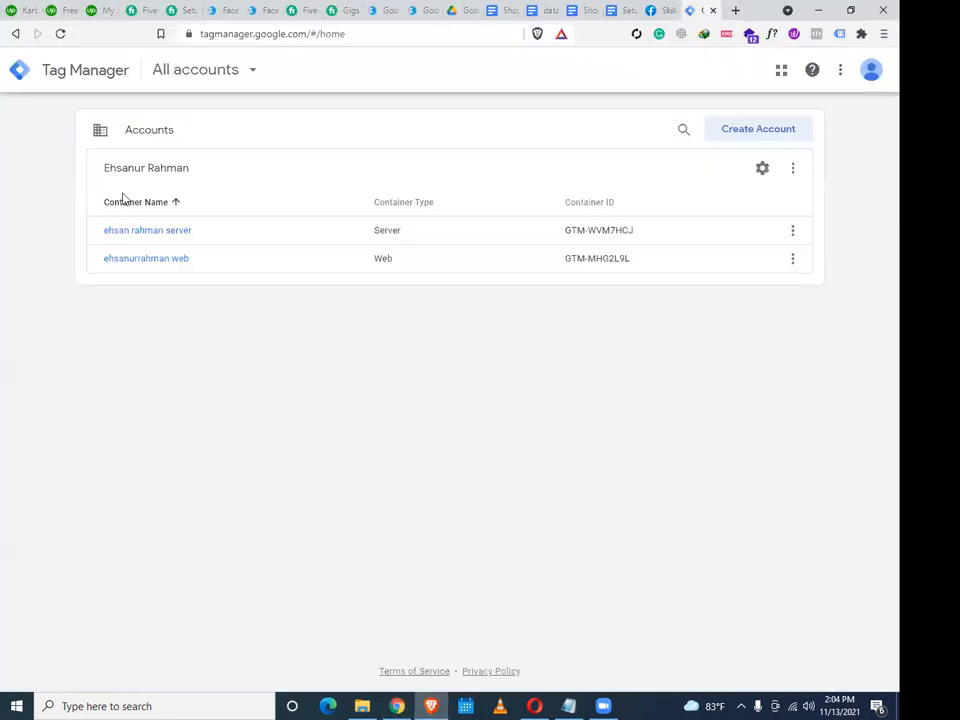
click(146, 242)
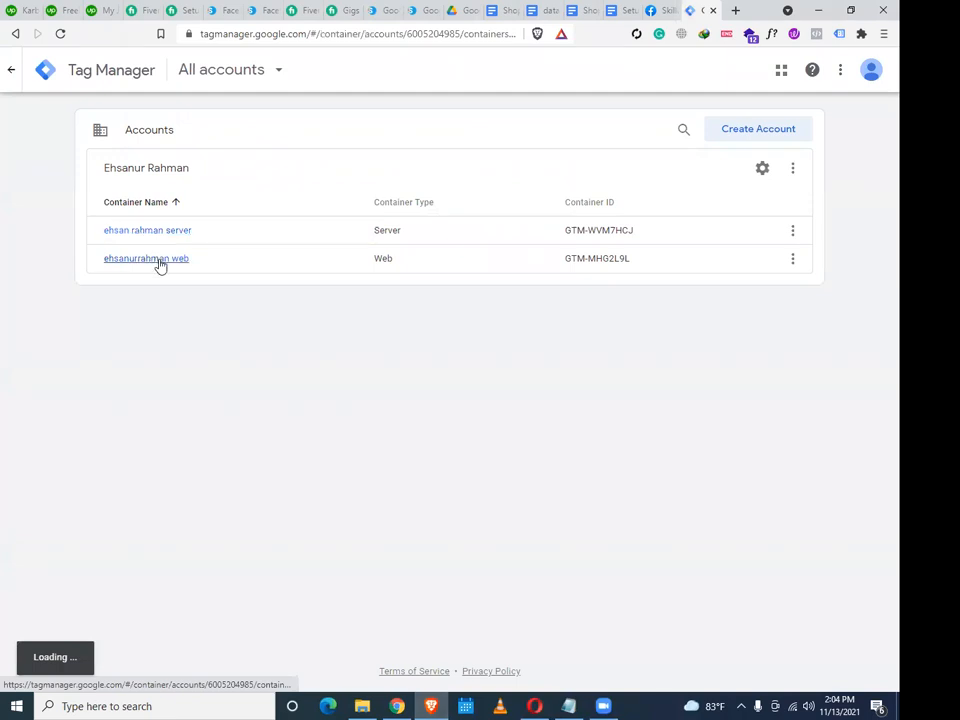
click(154, 260)
key(alt+Tab)
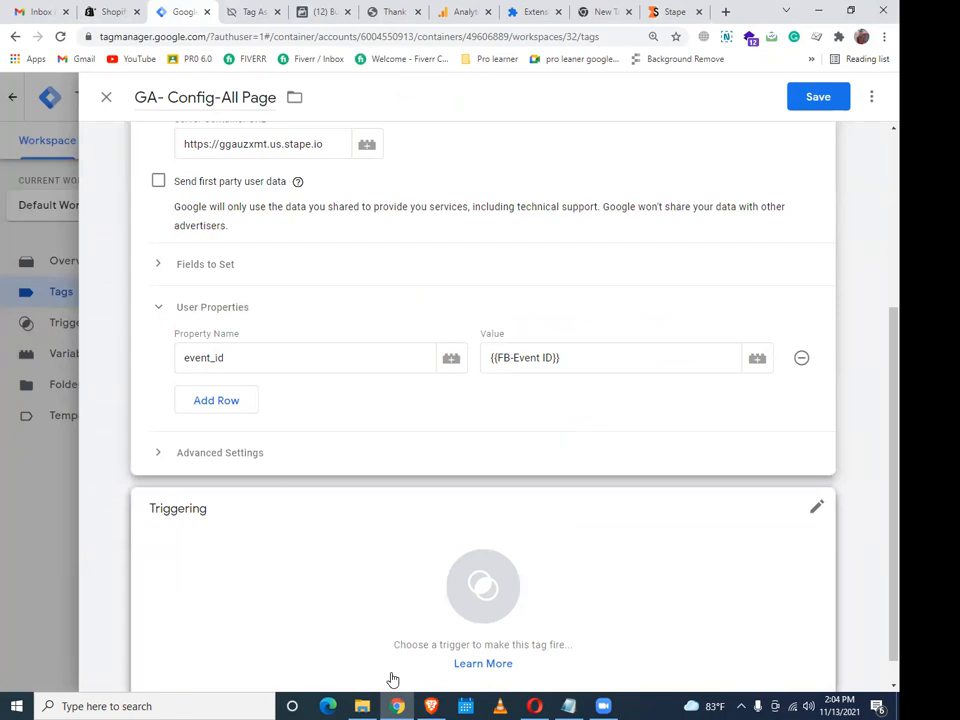
click(430, 706)
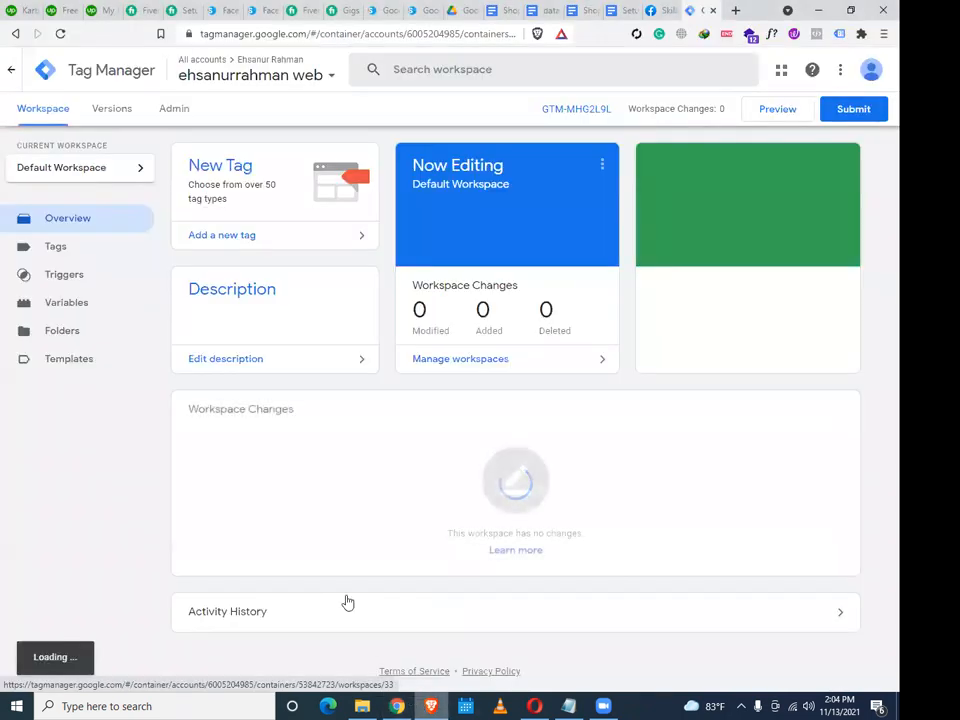
click(114, 258)
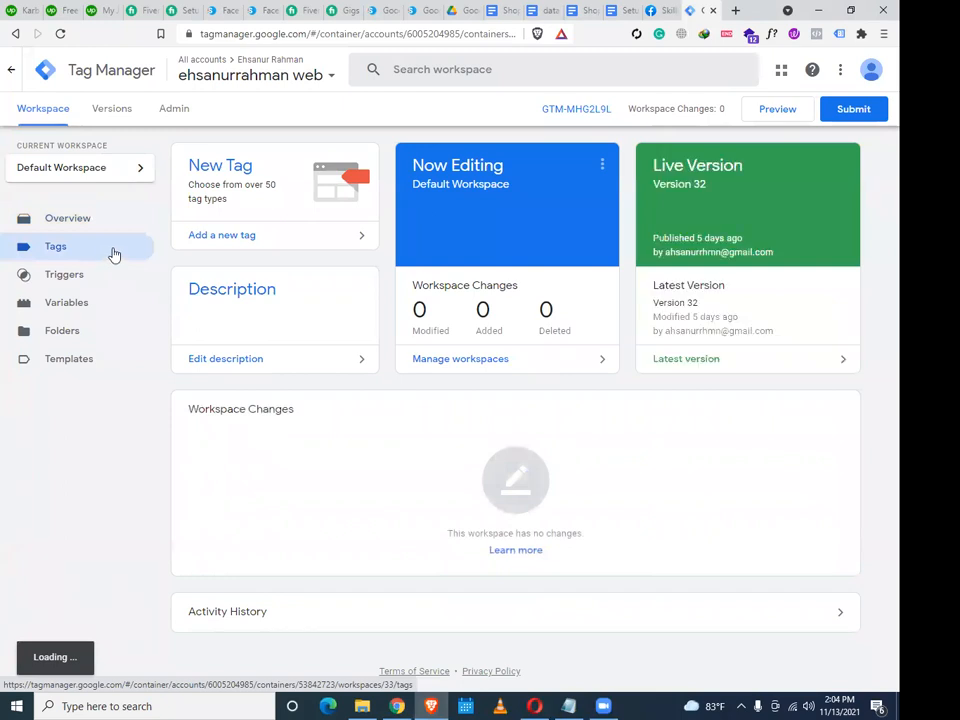
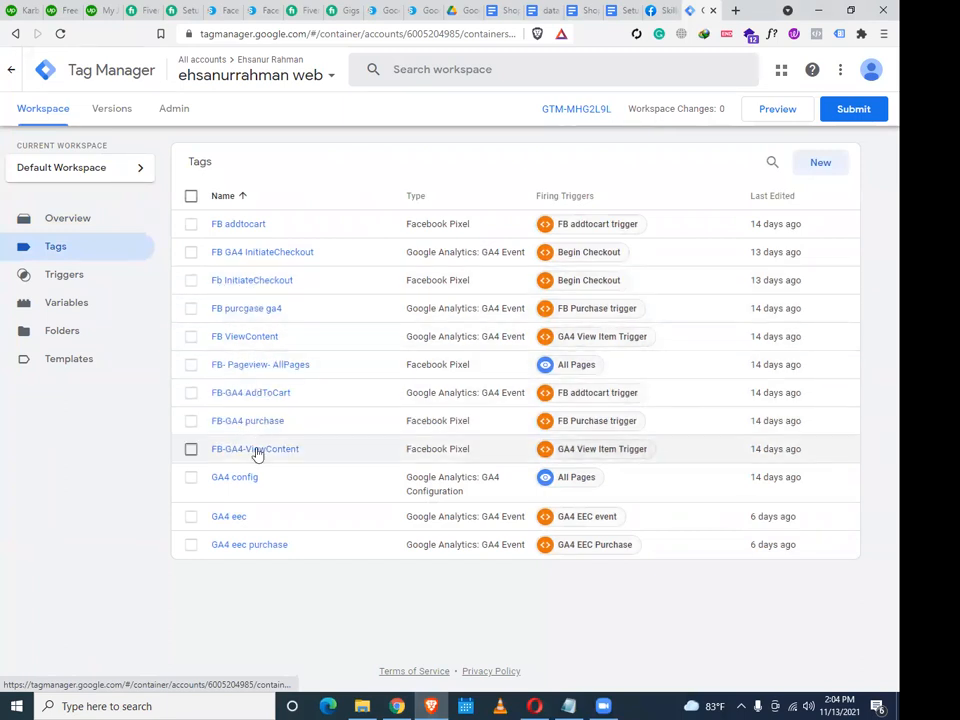
Open the GA- Config-All Page tag and delete the event_id name from its User Properties row
click(240, 478)
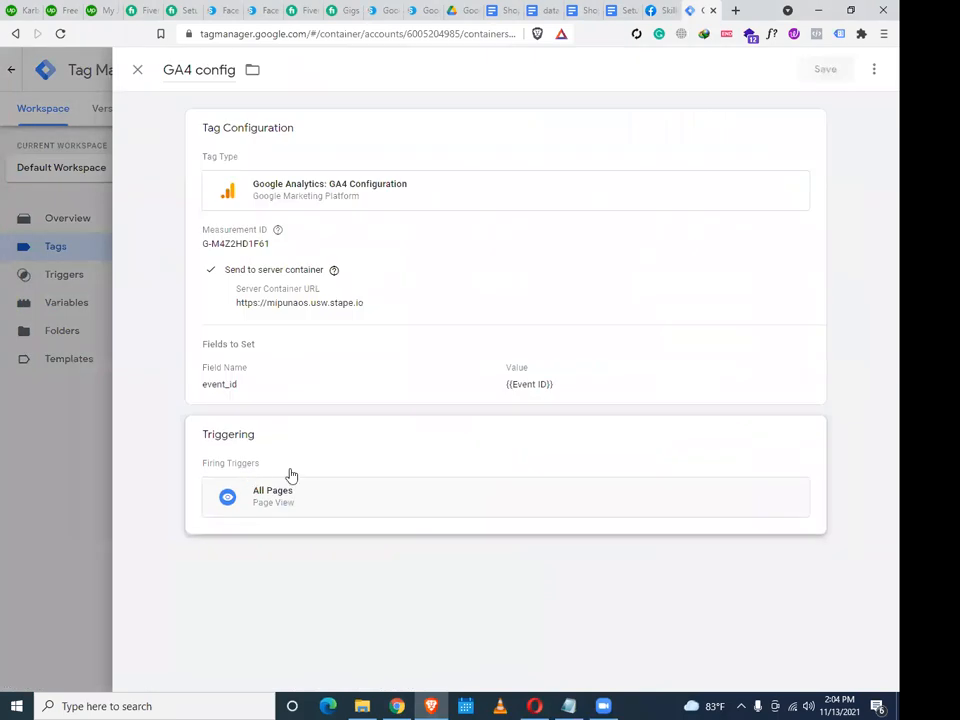
click(402, 705)
drag(248, 361, 146, 354)
key(BackSpace)
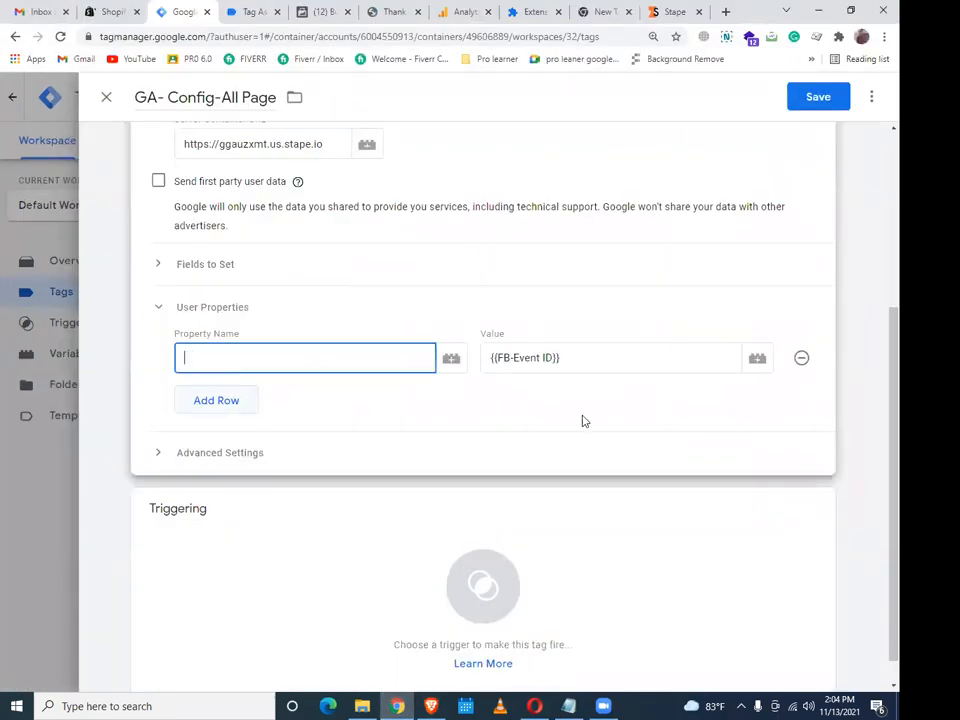
Replace the user property with a Fields to Set entry event_id = {{FB-Event ID}}
click(800, 359)
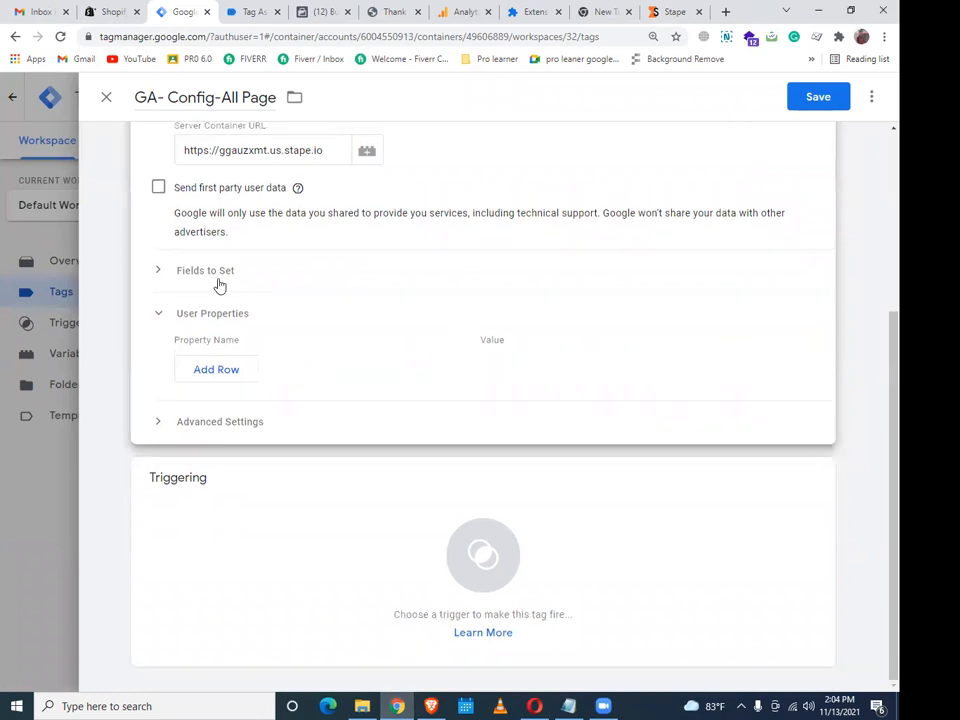
click(214, 280)
click(218, 326)
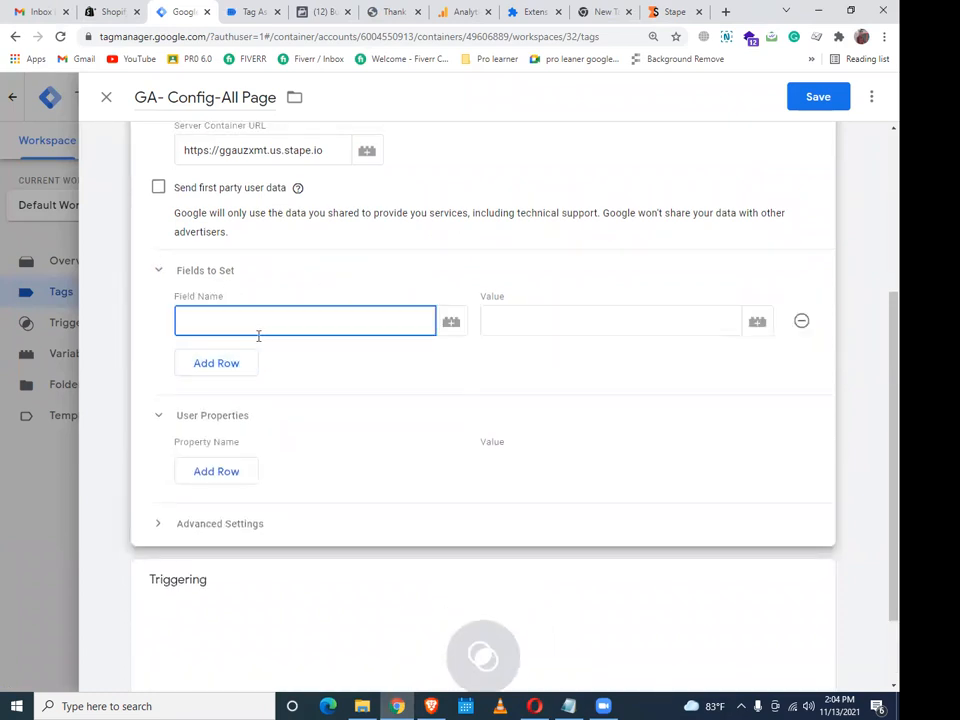
text(event_id)
click(591, 324)
click(755, 328)
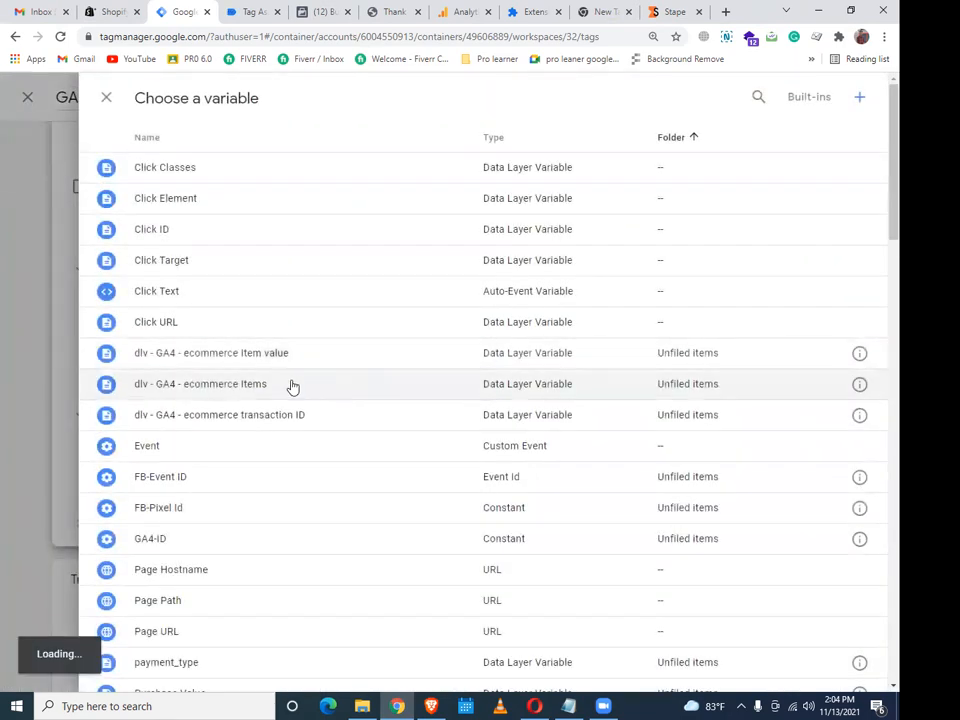
scroll(312, 385, down, 2)
scroll(265, 360, down, 2)
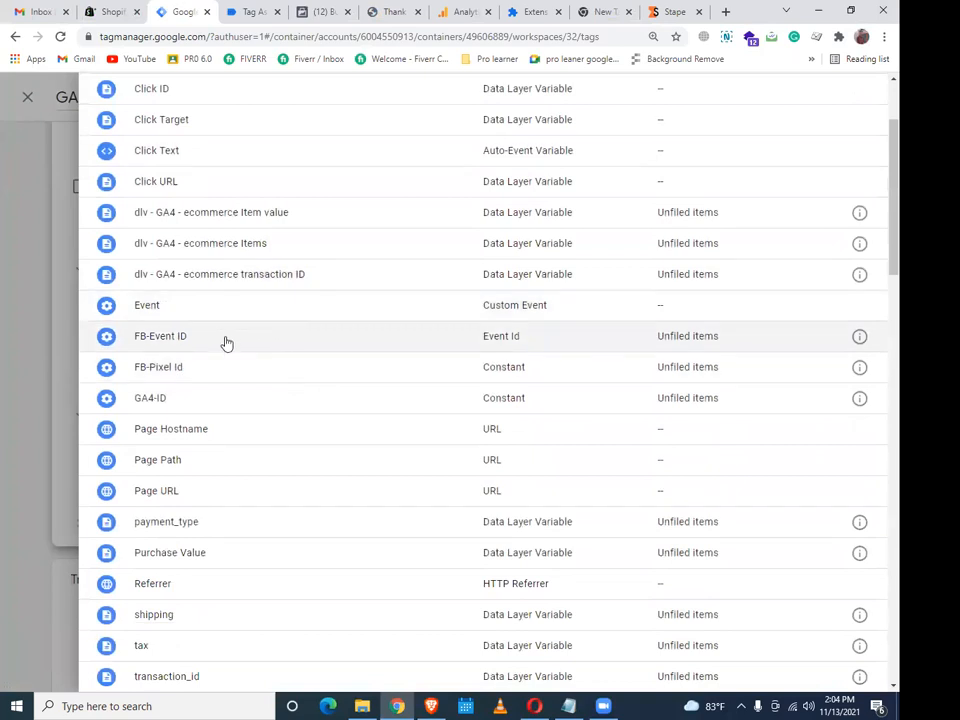
click(223, 338)
Make the GA- Config-All Page tag fire on the All Pages trigger
scroll(310, 453, down, 2)
click(476, 549)
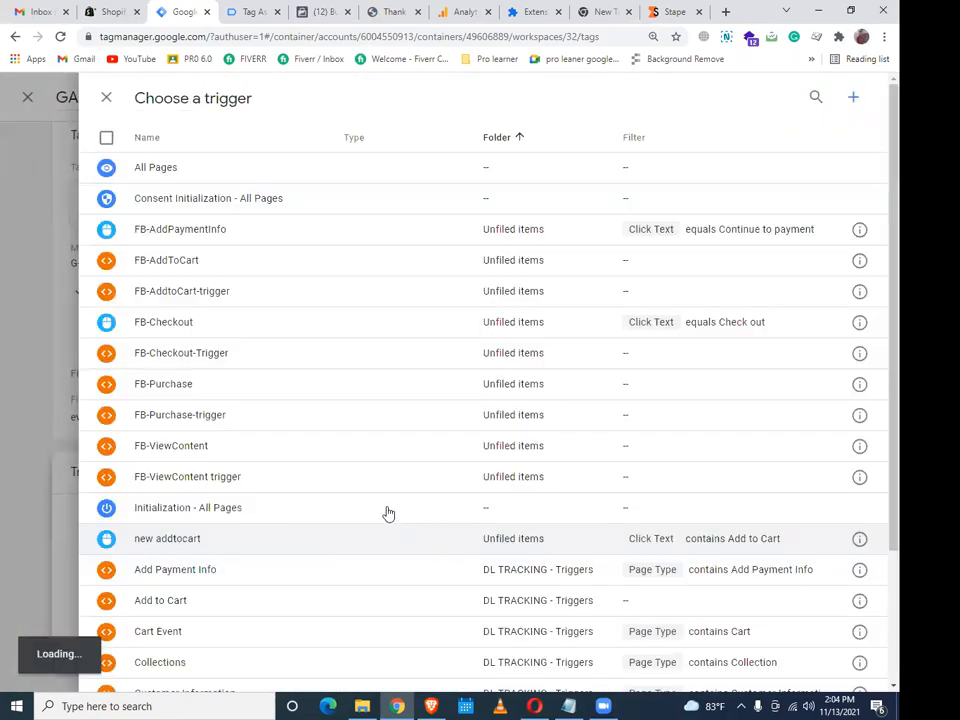
click(190, 172)
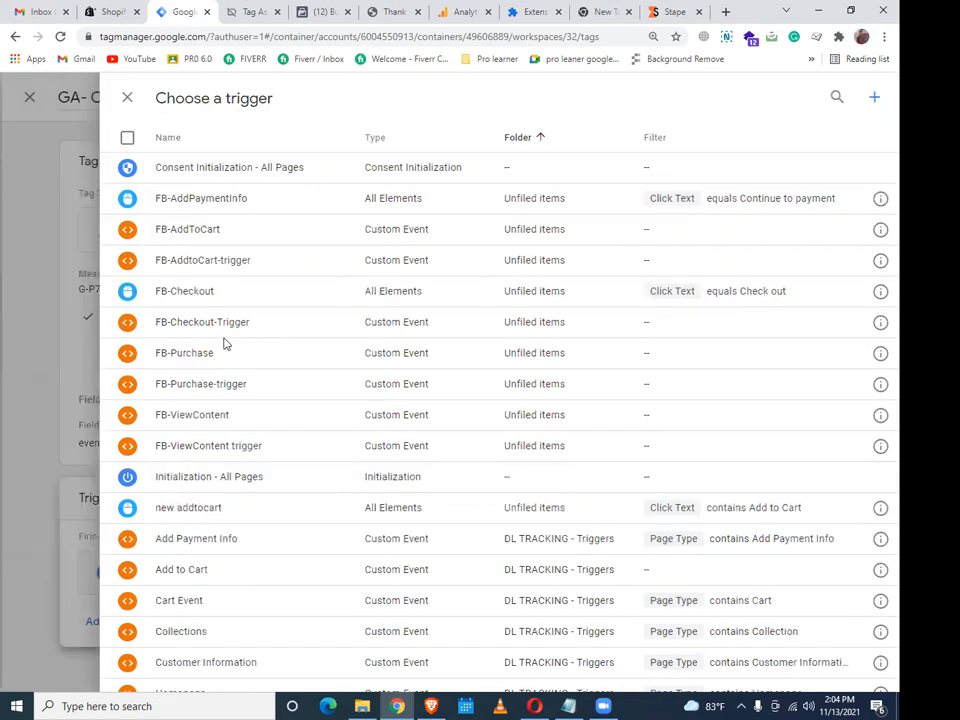
scroll(240, 508, down, 3)
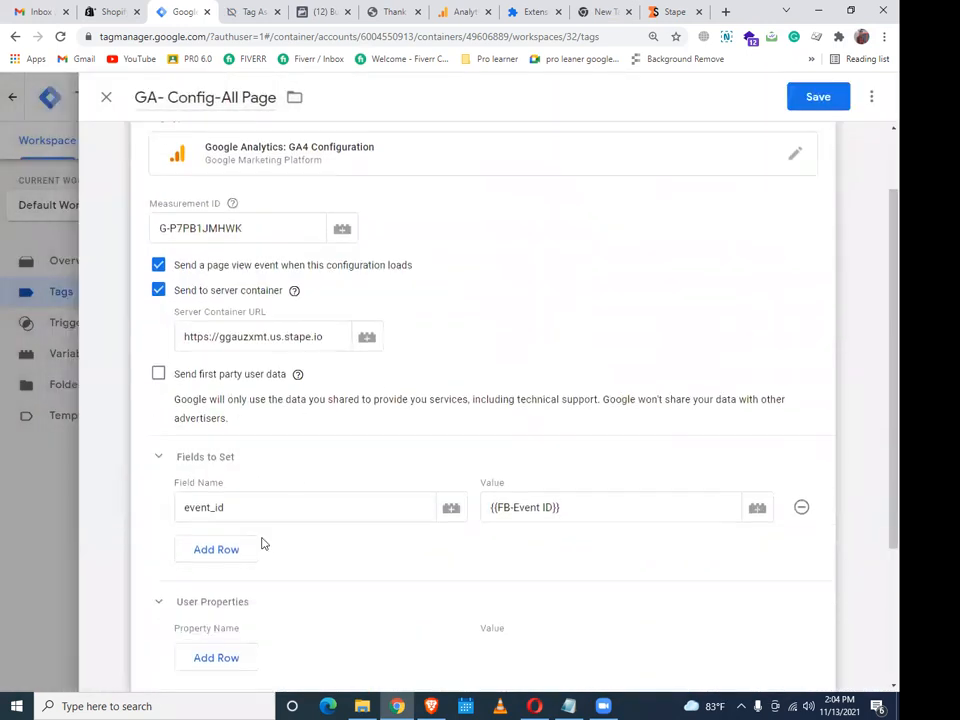
click(229, 504)
text(tr)
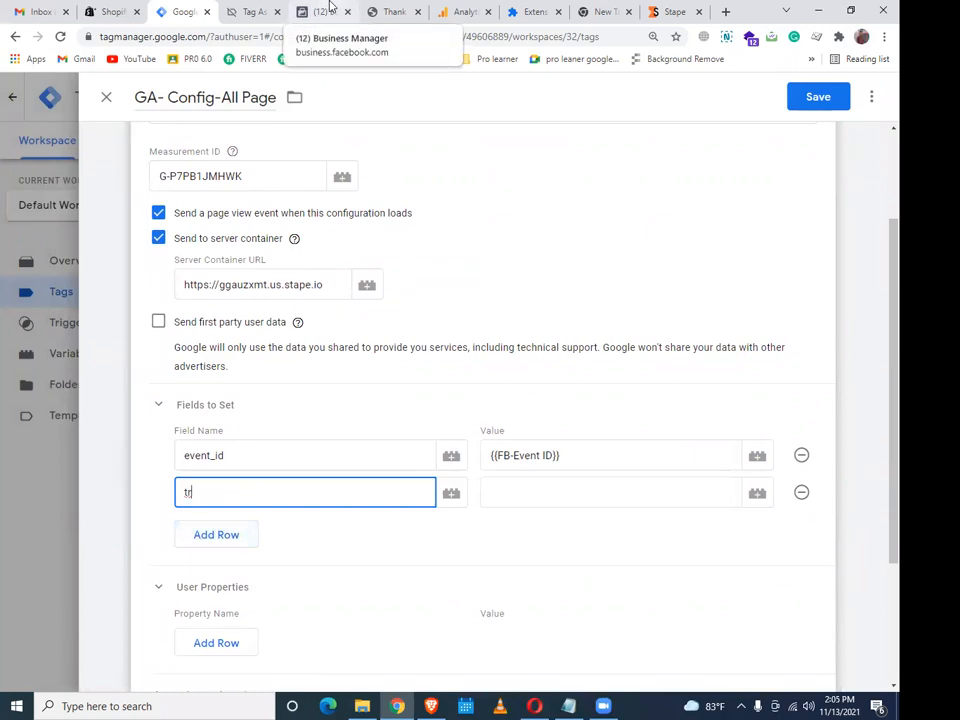
text(ansport_url)
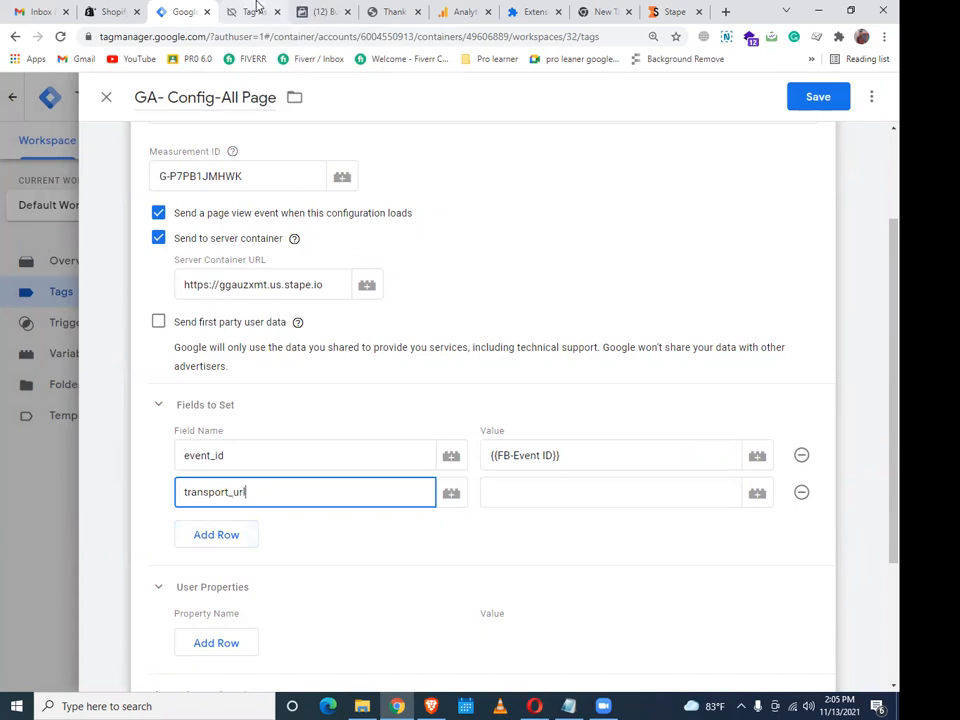
click(555, 491)
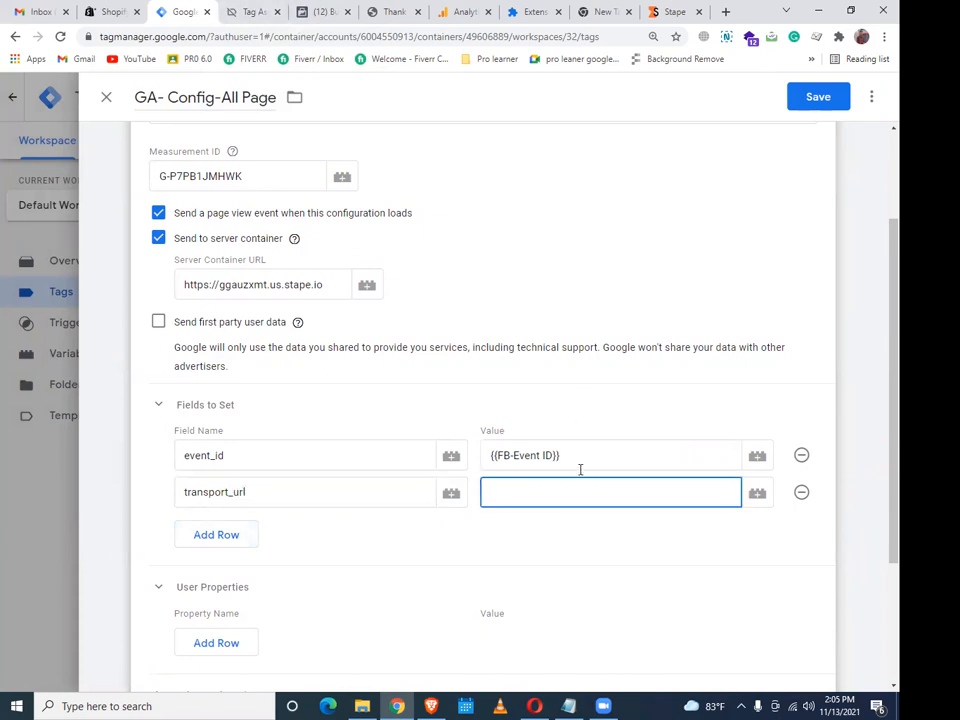
key(ctrl+grave)
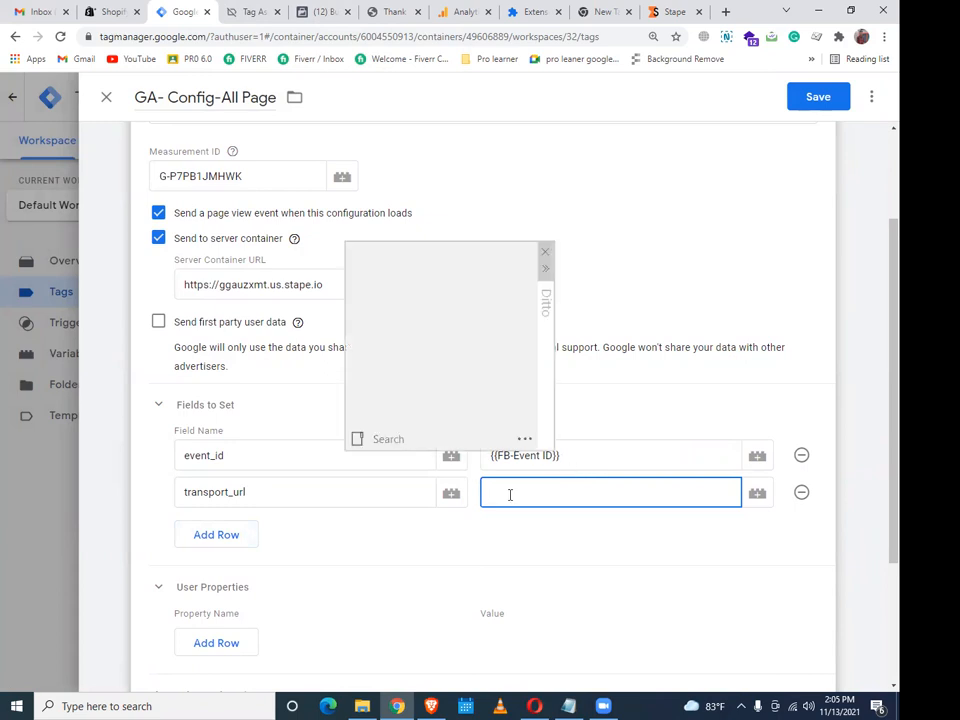
key(Return)
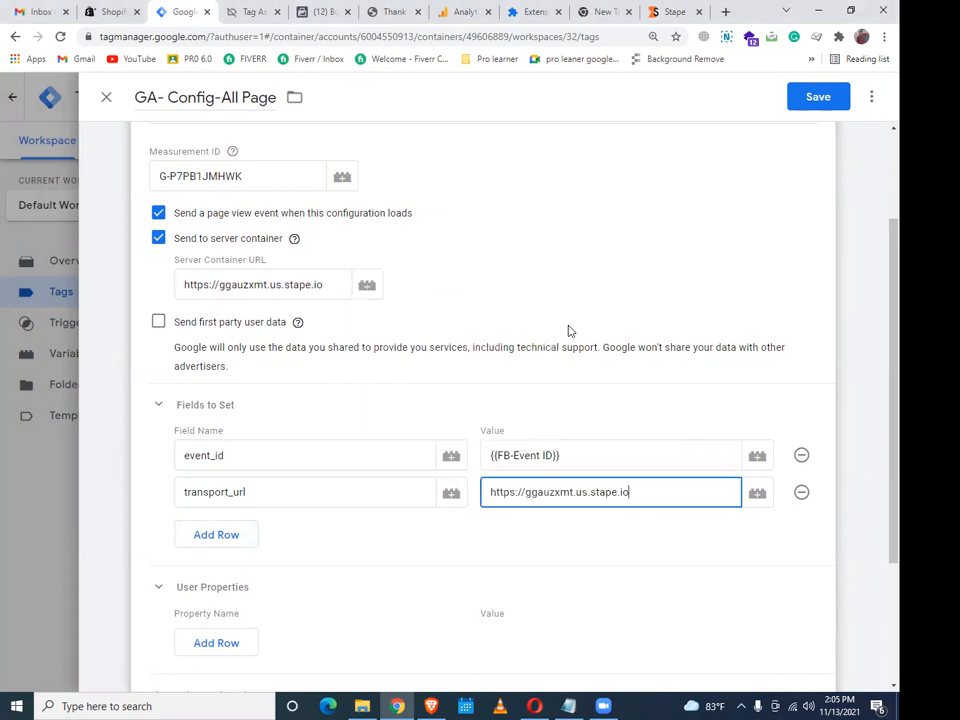
Review Advanced Settings and save the GA- Config-All Page tag
scroll(486, 568, down, 2)
scroll(680, 420, up, 2)
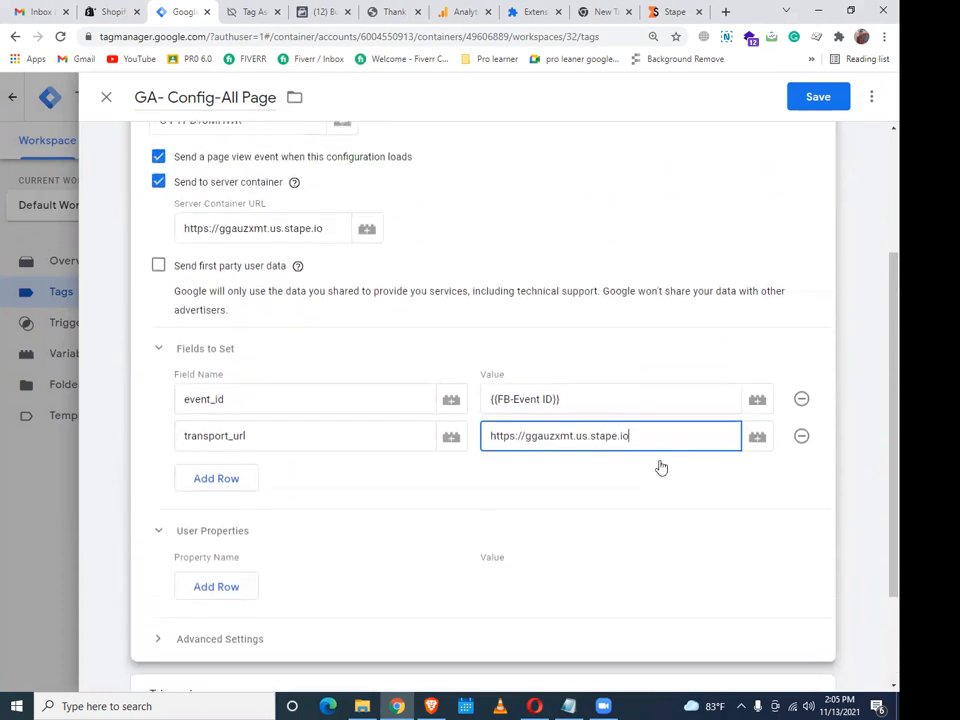
click(204, 640)
scroll(322, 558, down, 2)
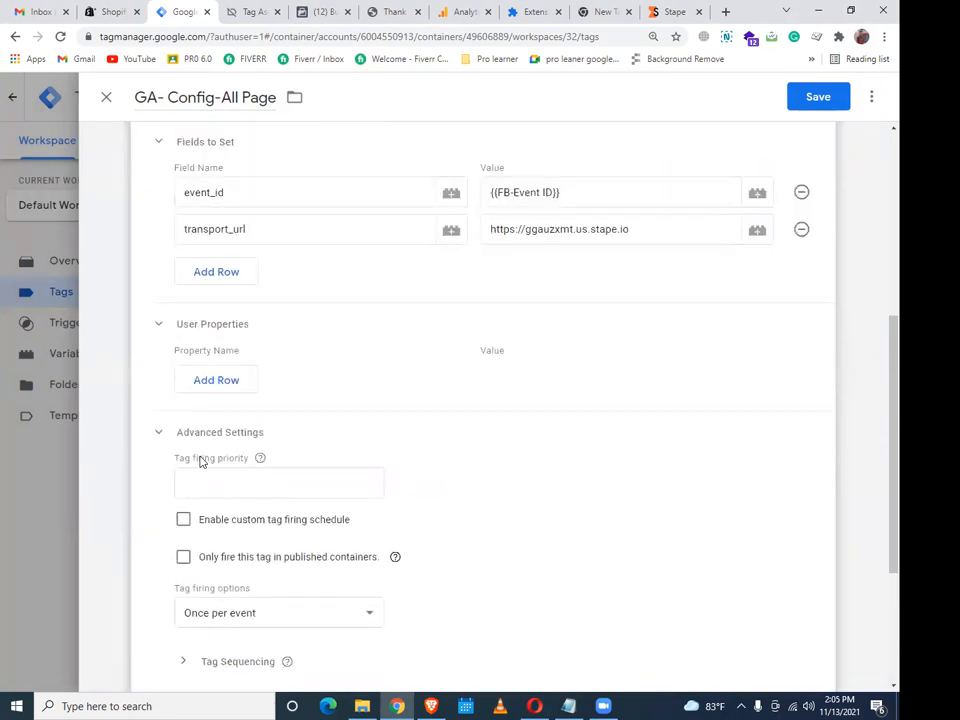
click(170, 432)
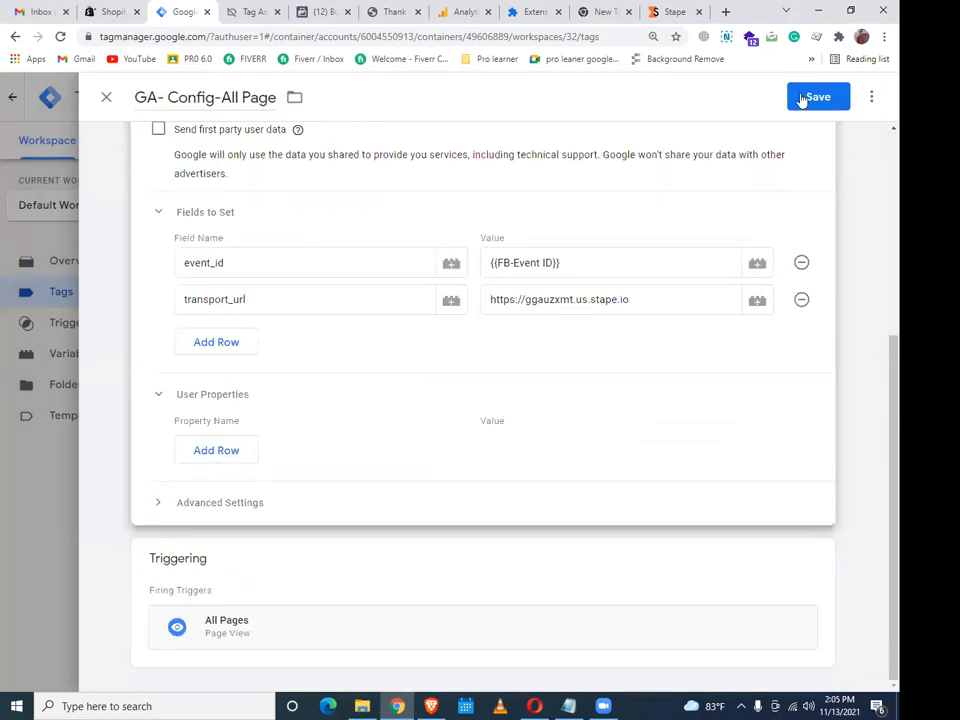
click(812, 97)
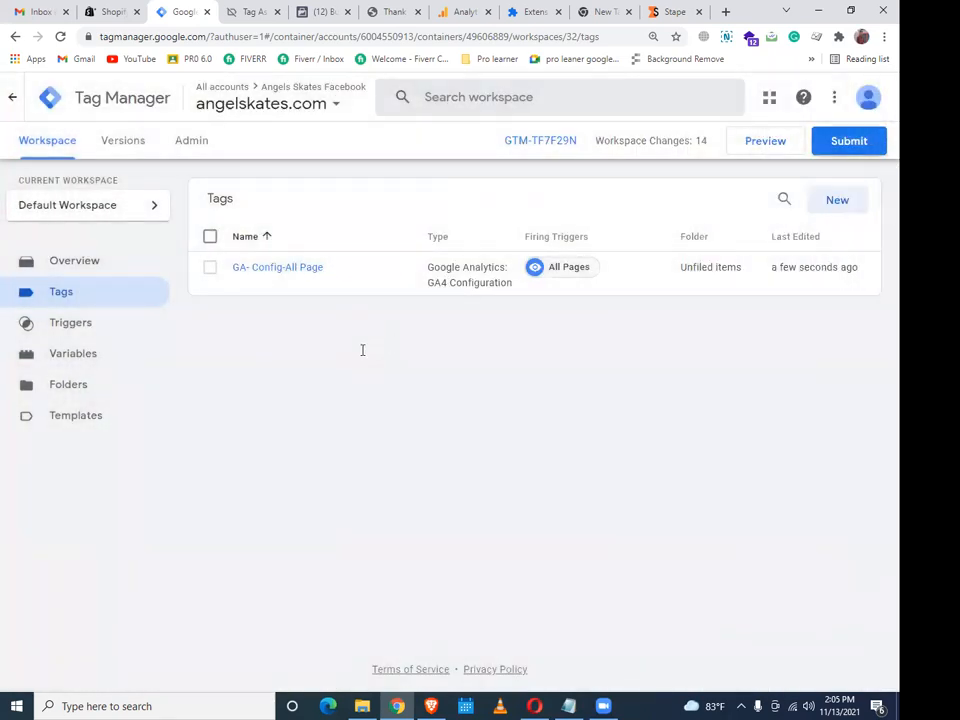
click(846, 139)
Publish the changes as Version 32 'GA4 base code', then return to the workspace Tags list
click(282, 281)
text(GA4 base code)
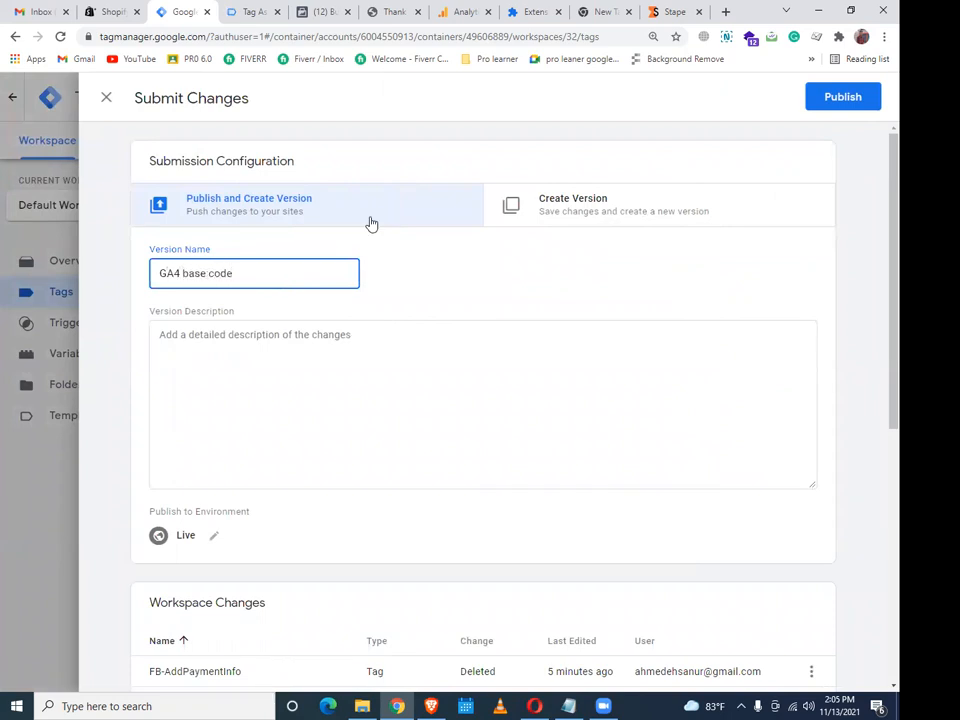
click(843, 100)
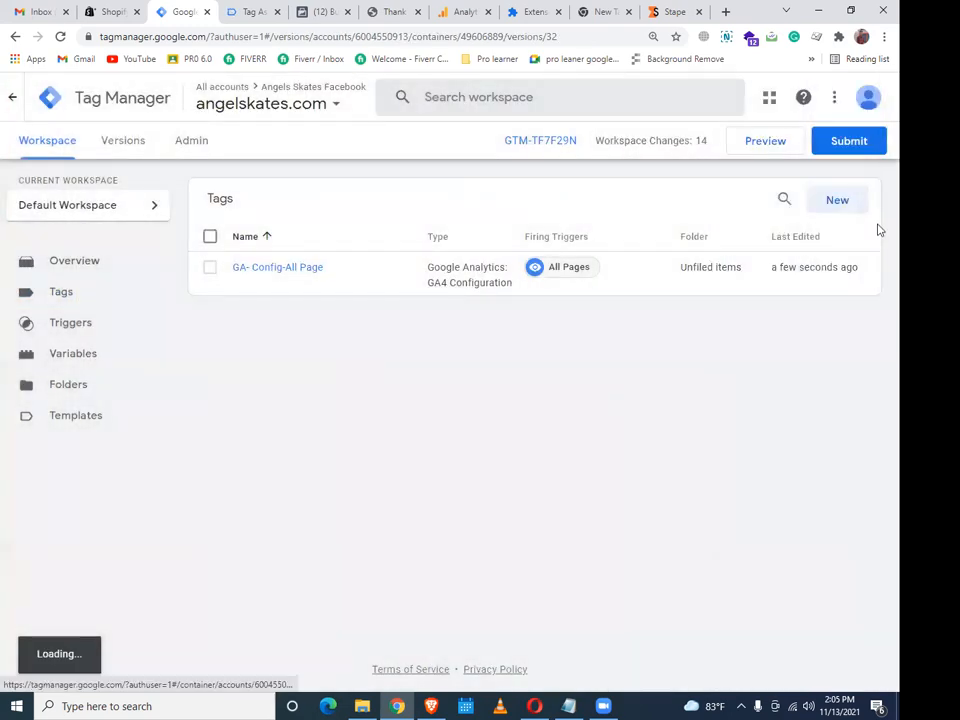
click(44, 150)
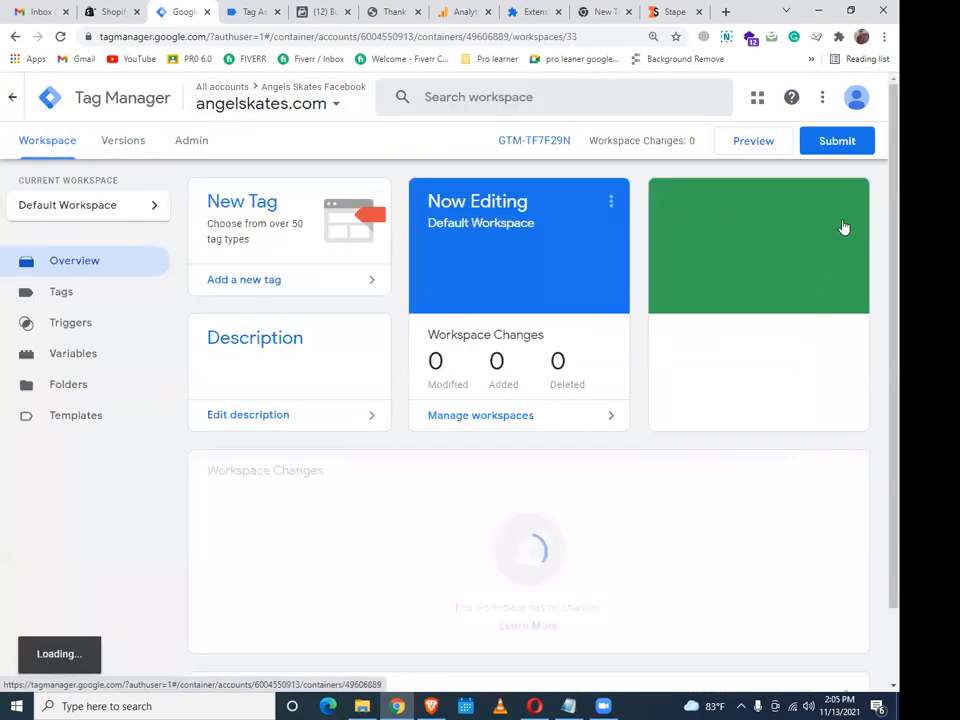
click(132, 300)
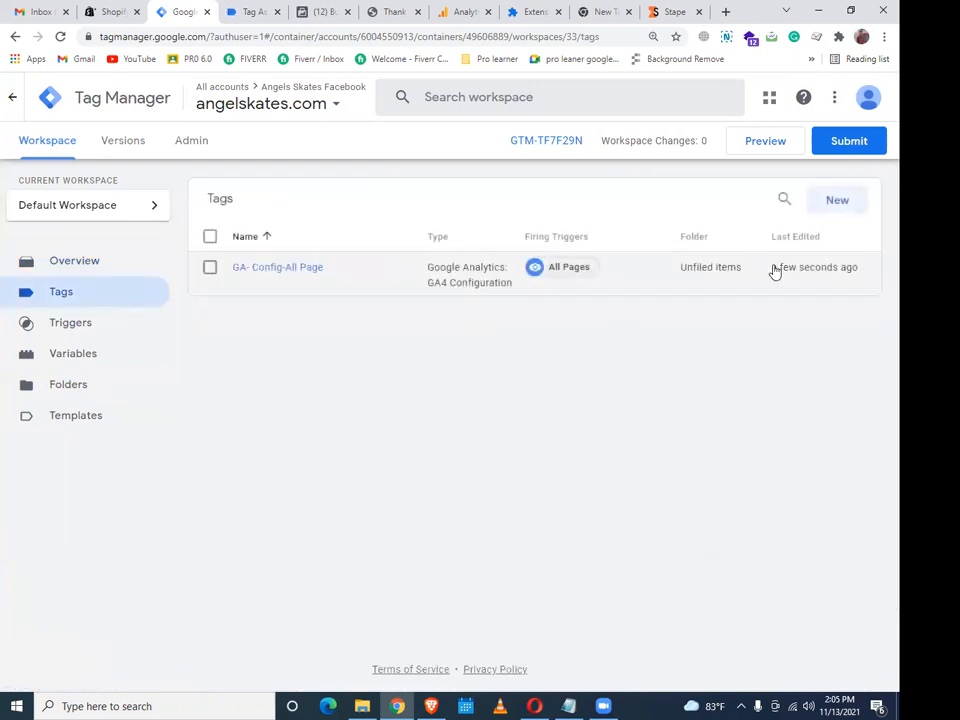
Create a new Facebook Pixel tag named FB-PageView-trigger
click(837, 199)
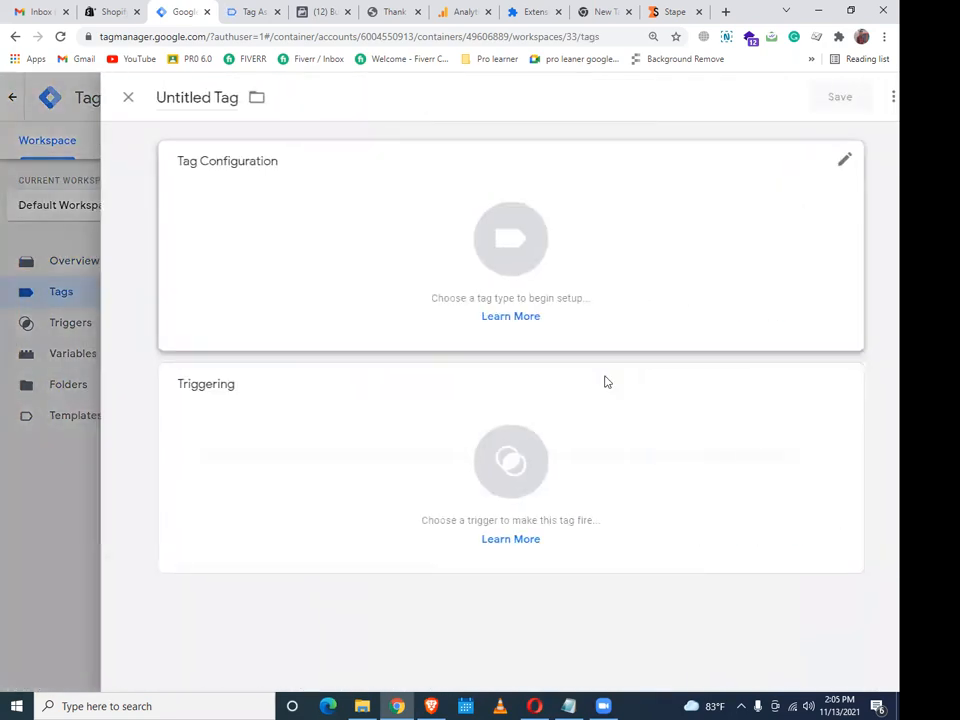
click(557, 348)
scroll(567, 364, down, 3)
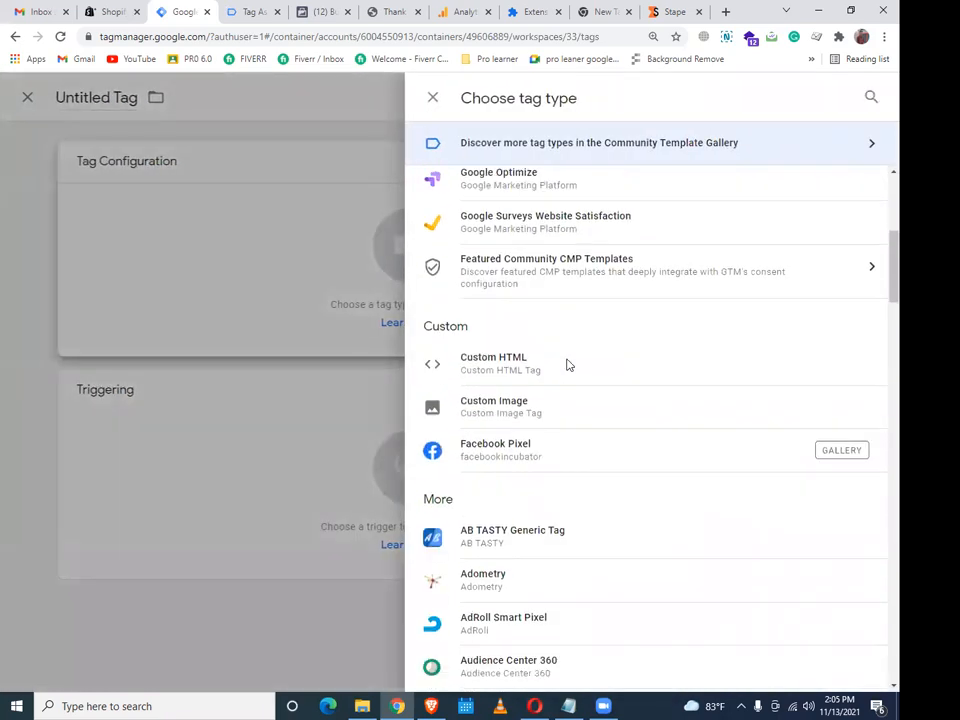
scroll(565, 367, down, 3)
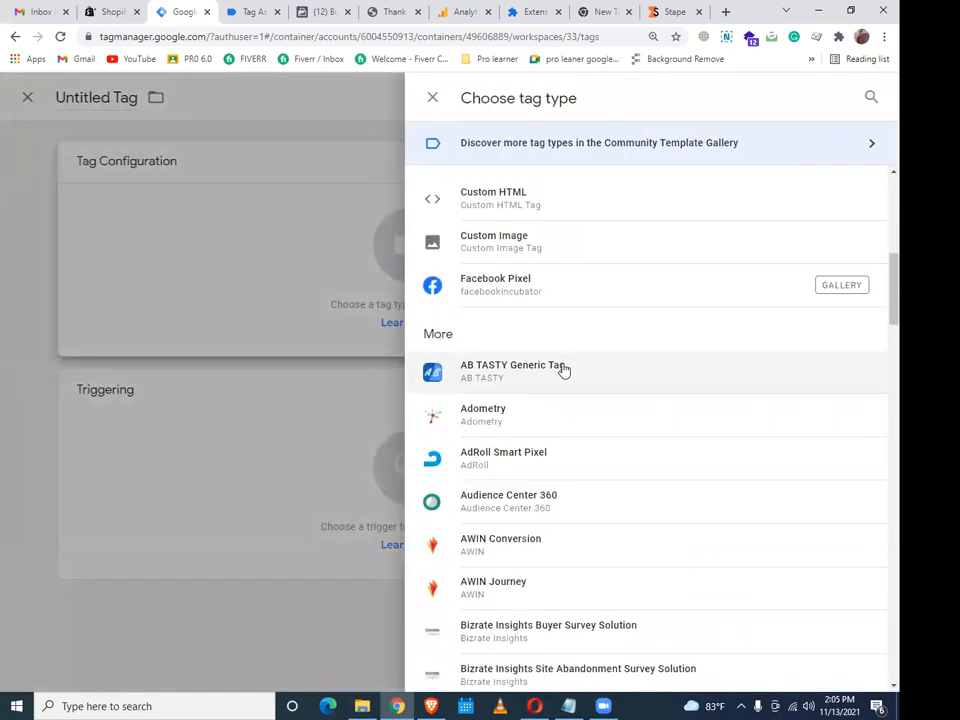
click(532, 303)
click(202, 104)
text(FB-Page)
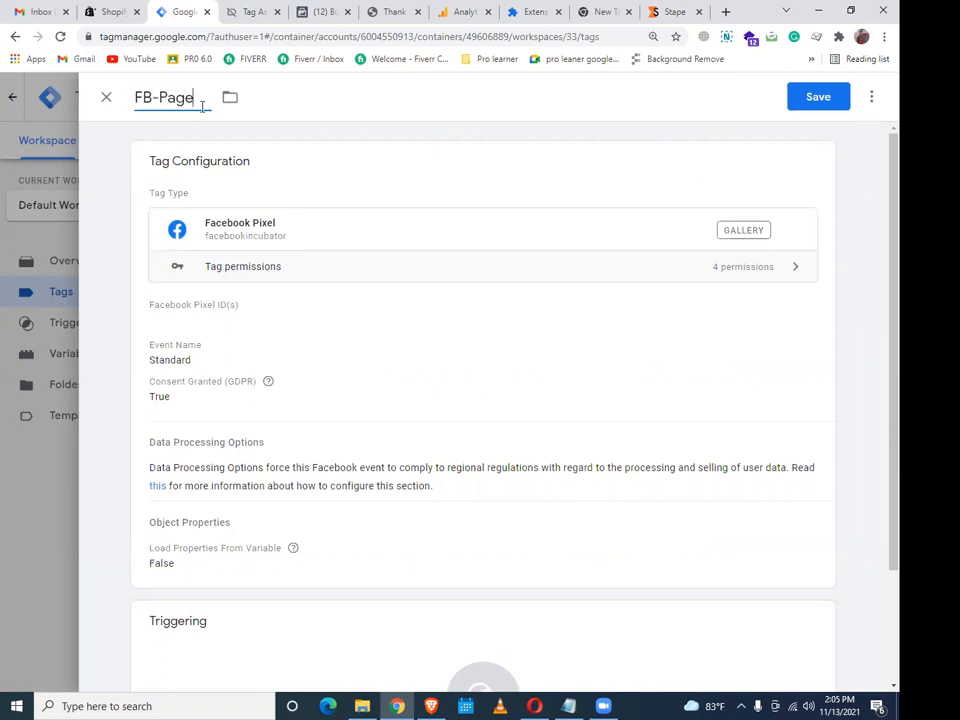
text(View-)
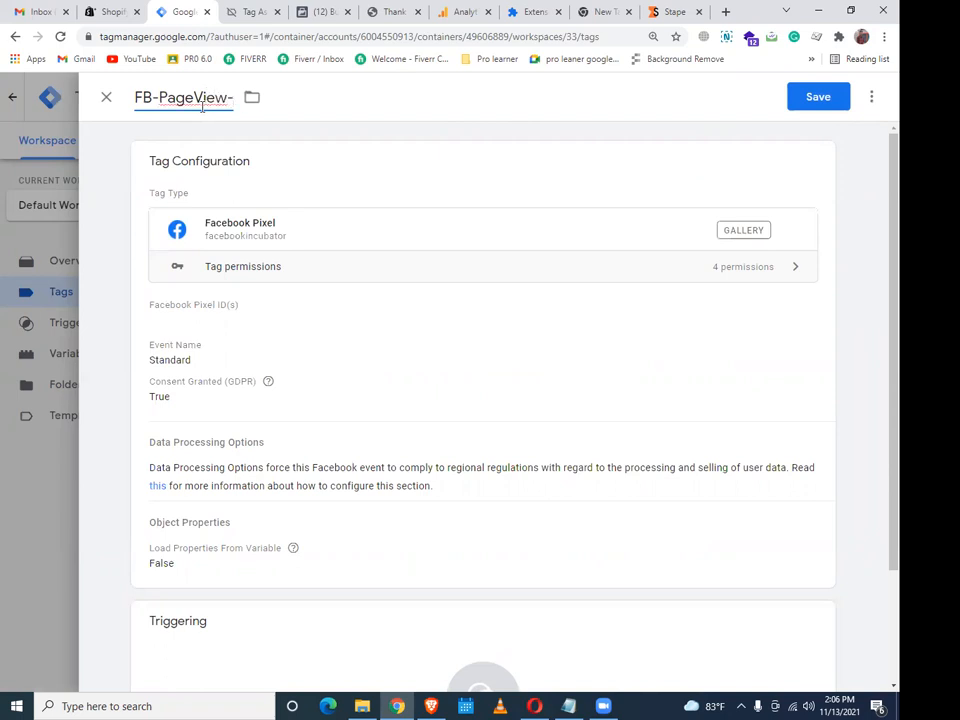
text(trigger)
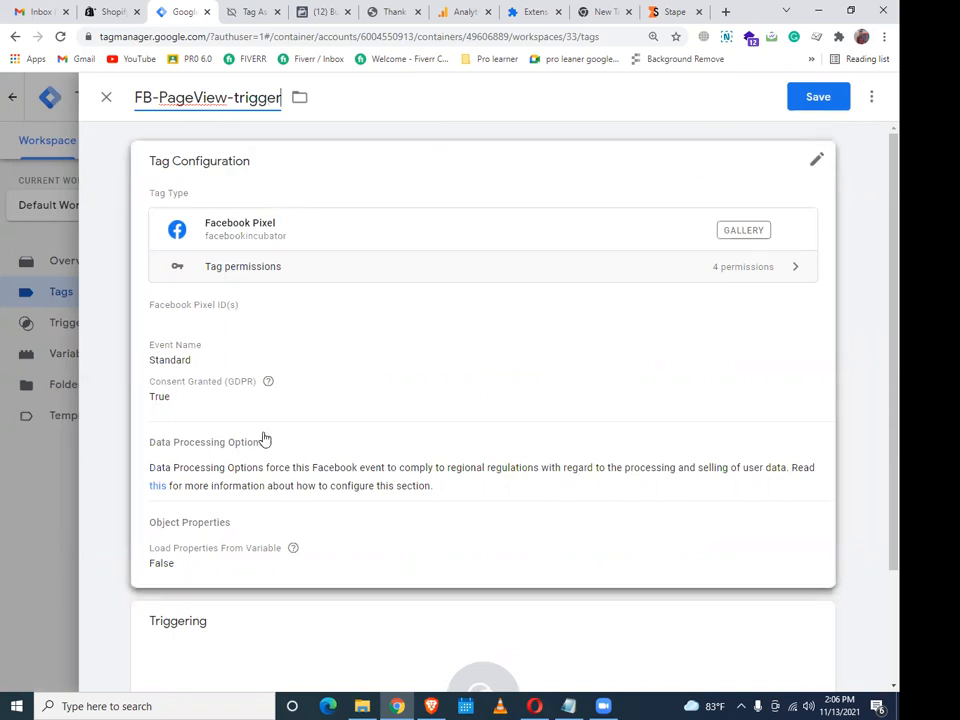
Set the pixel ID to {{FB-Pixel Id}} and the Event ID to {{FB-Event ID}}
click(262, 436)
click(346, 355)
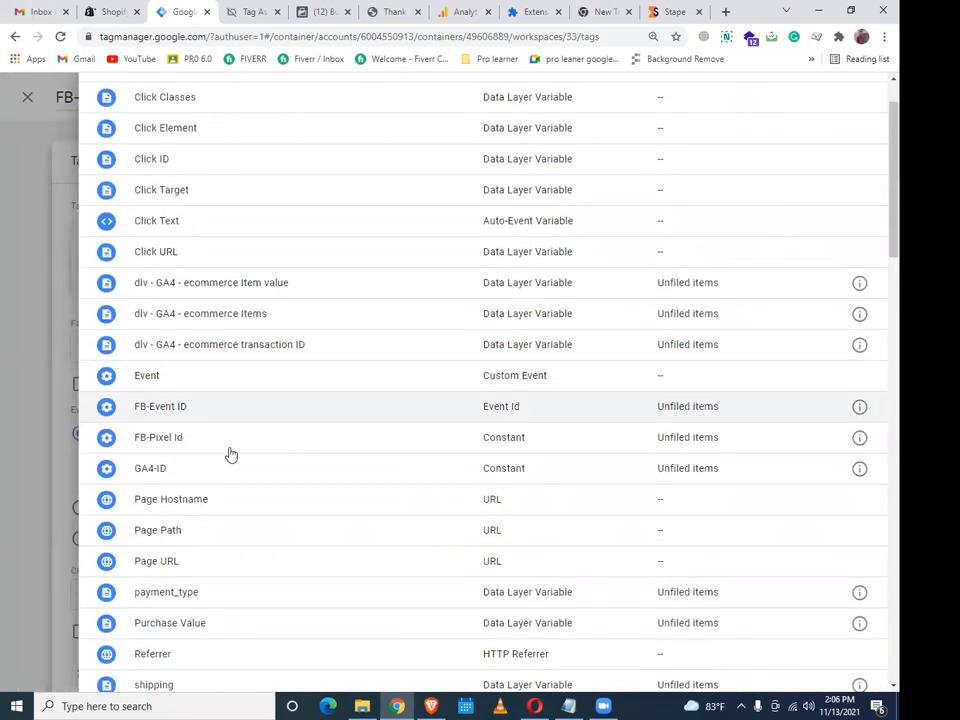
click(237, 445)
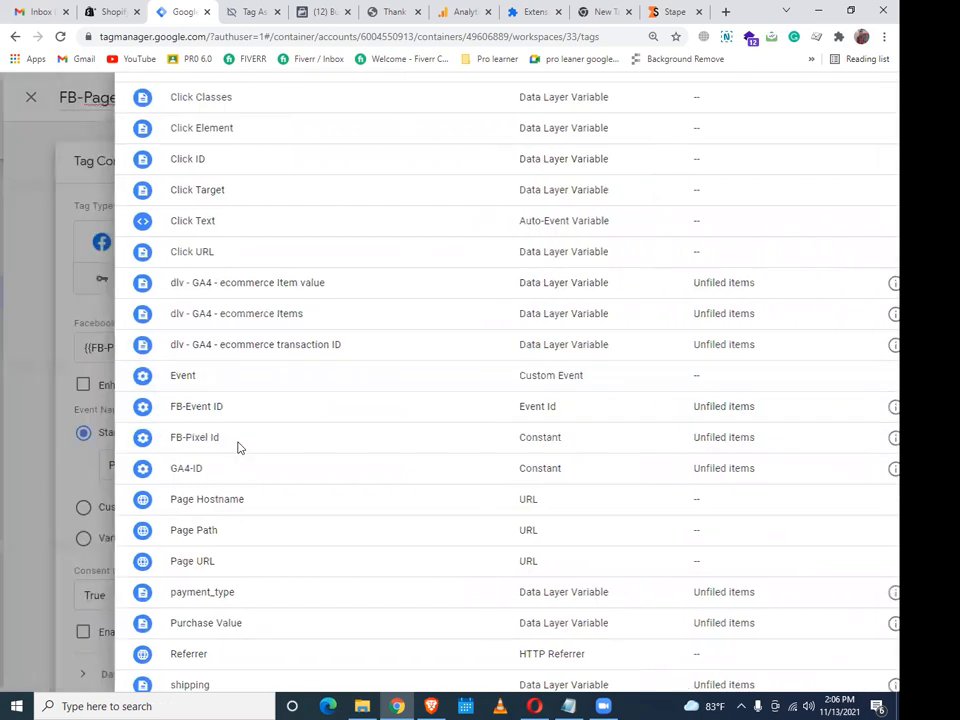
scroll(287, 469, down, 4)
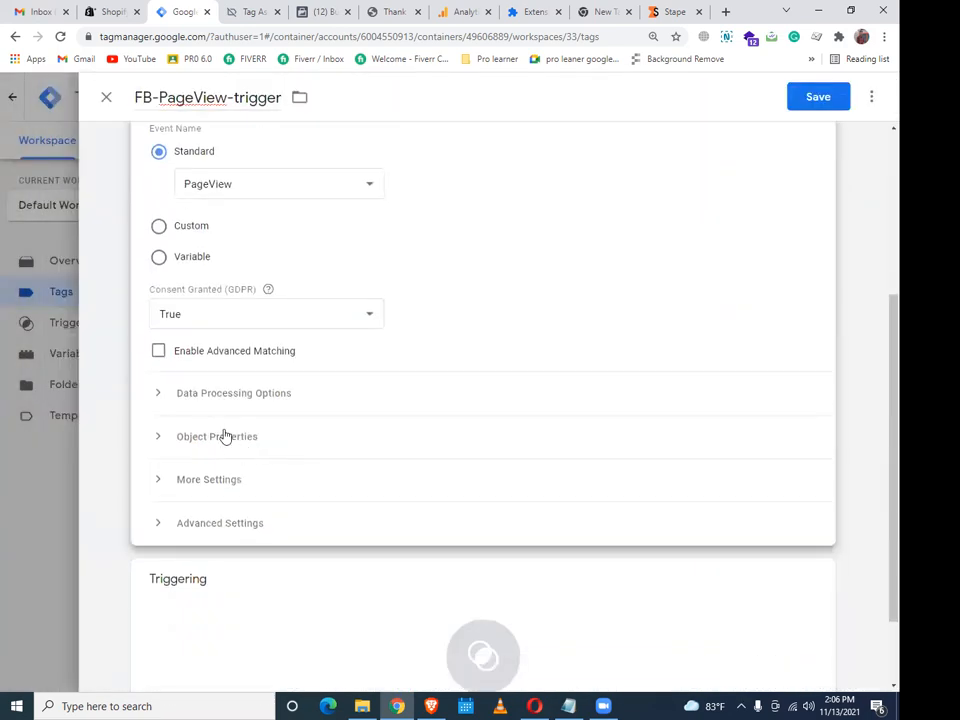
click(188, 382)
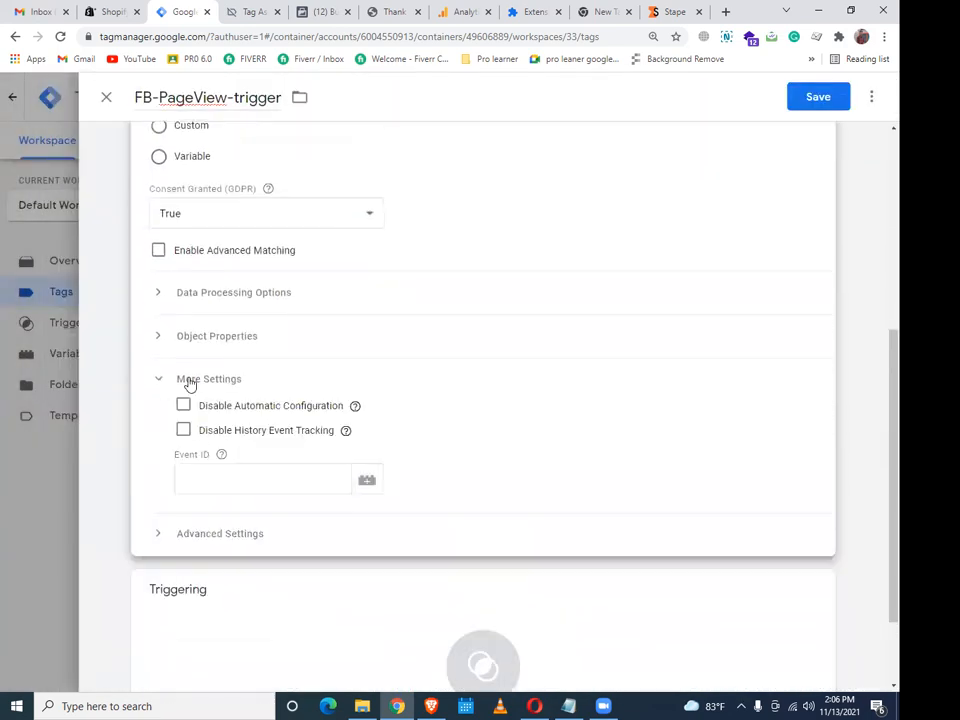
click(371, 484)
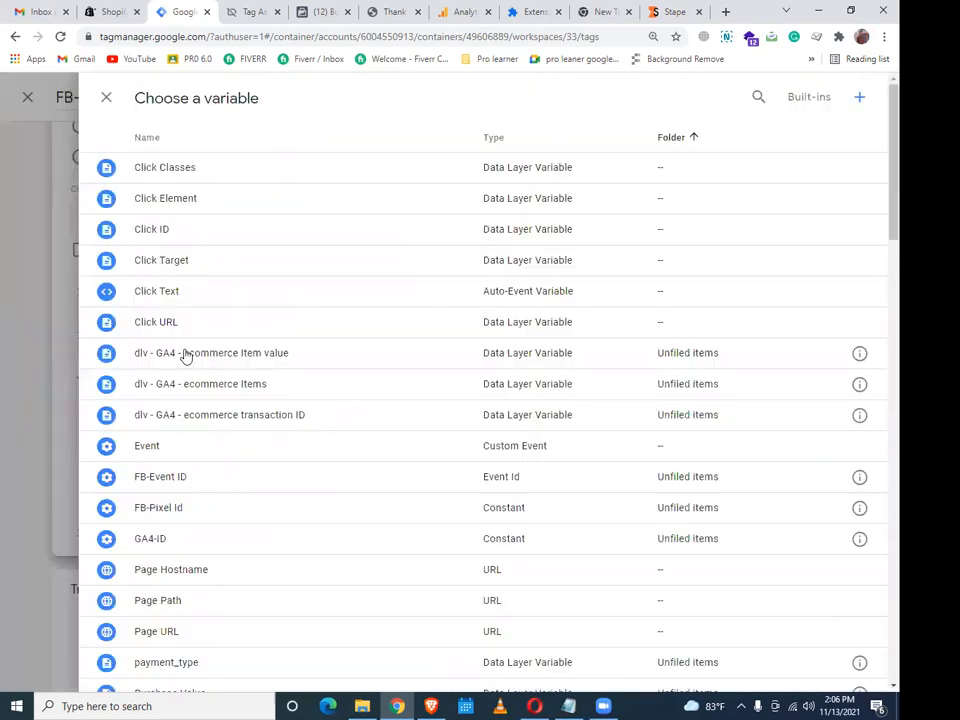
click(211, 463)
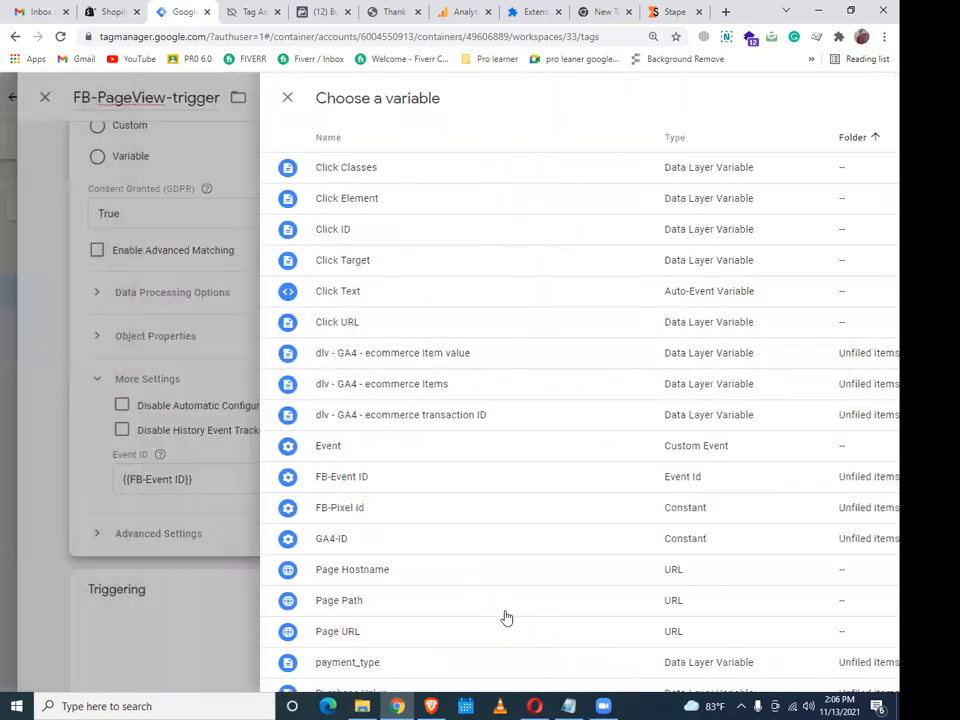
Fire the FB-PageView-trigger tag on All Pages and save it
click(504, 617)
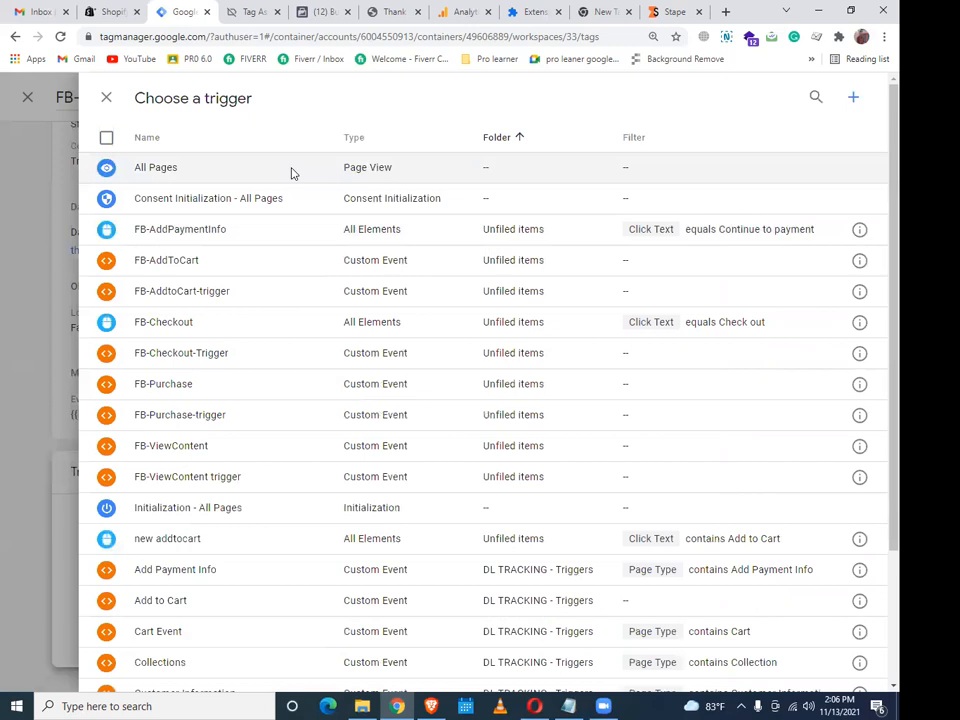
click(291, 170)
click(818, 97)
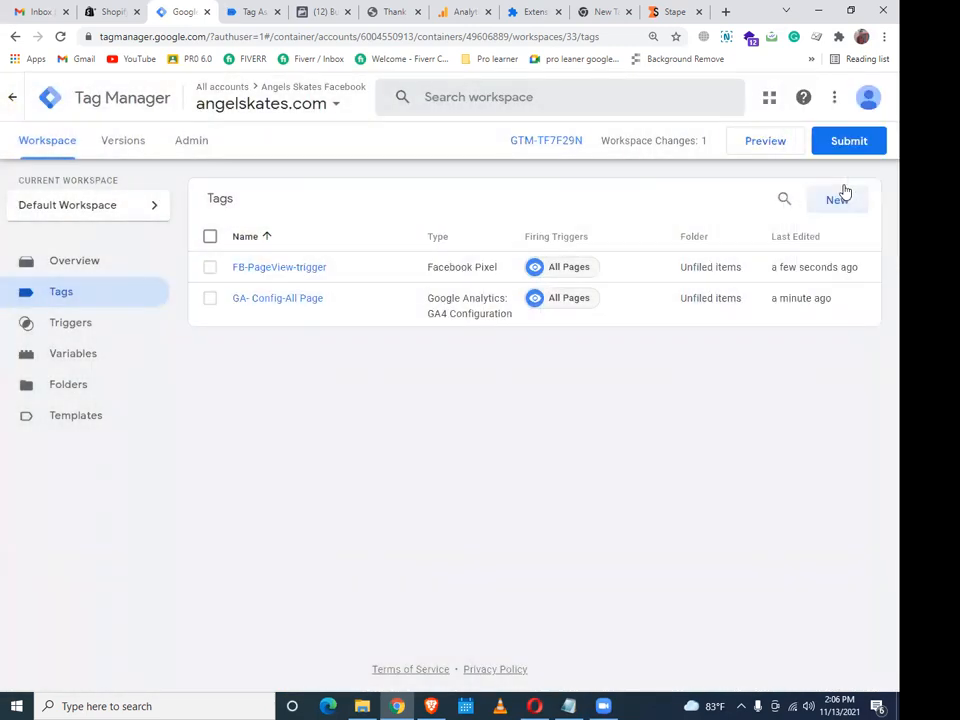
click(849, 140)
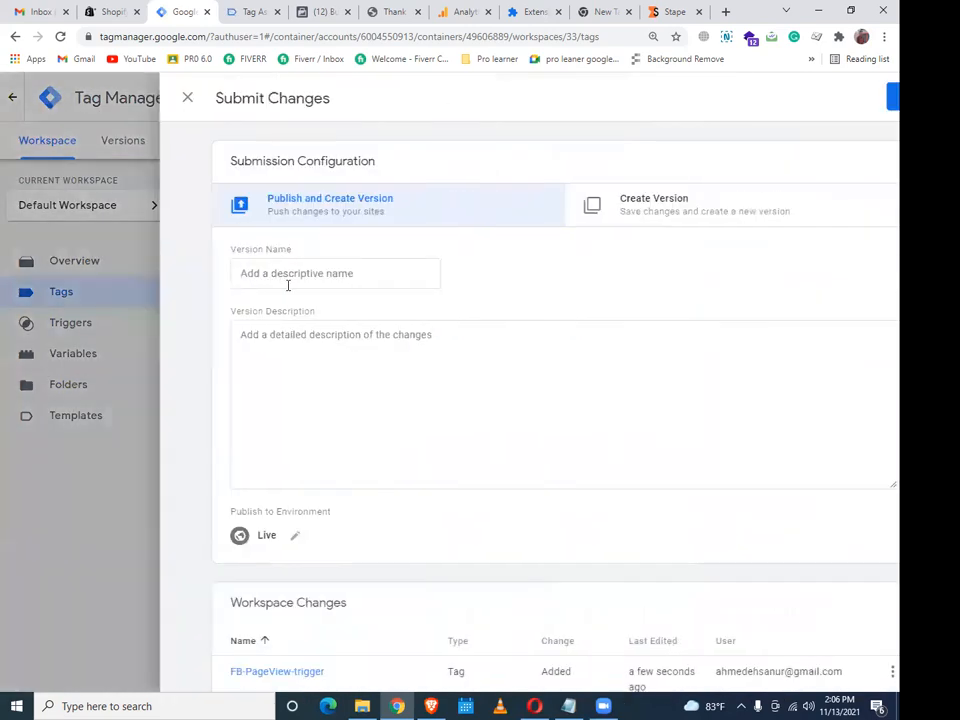
Publish Version 33 named 'Fb pageview', then check the Facebook, Tag Assistant and store tabs
text(Fb pageview)
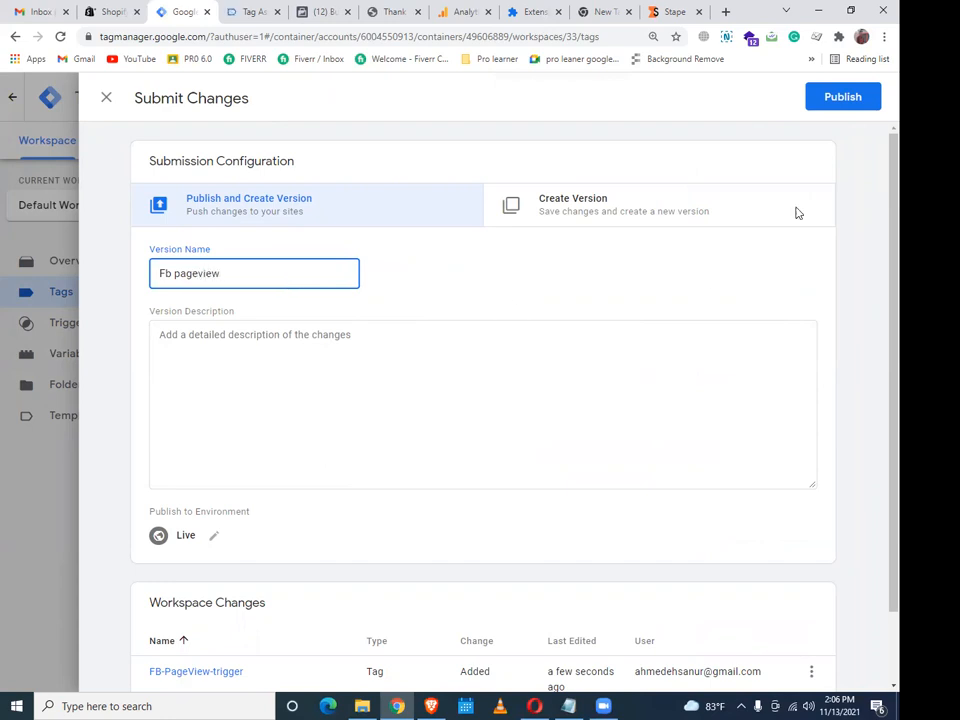
click(845, 97)
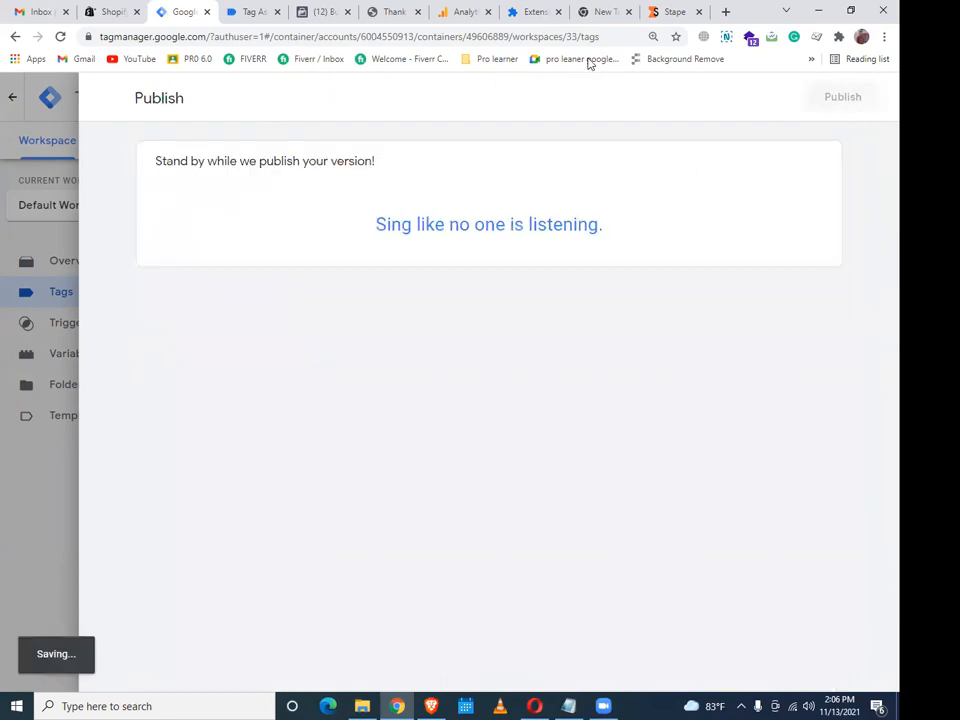
click(322, 11)
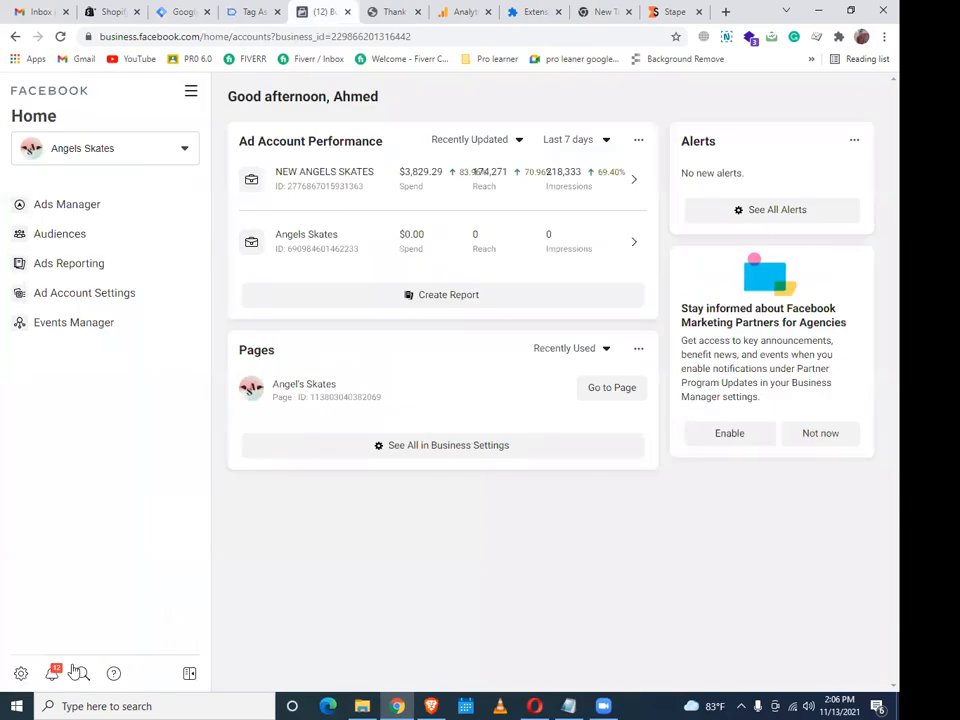
click(62, 327)
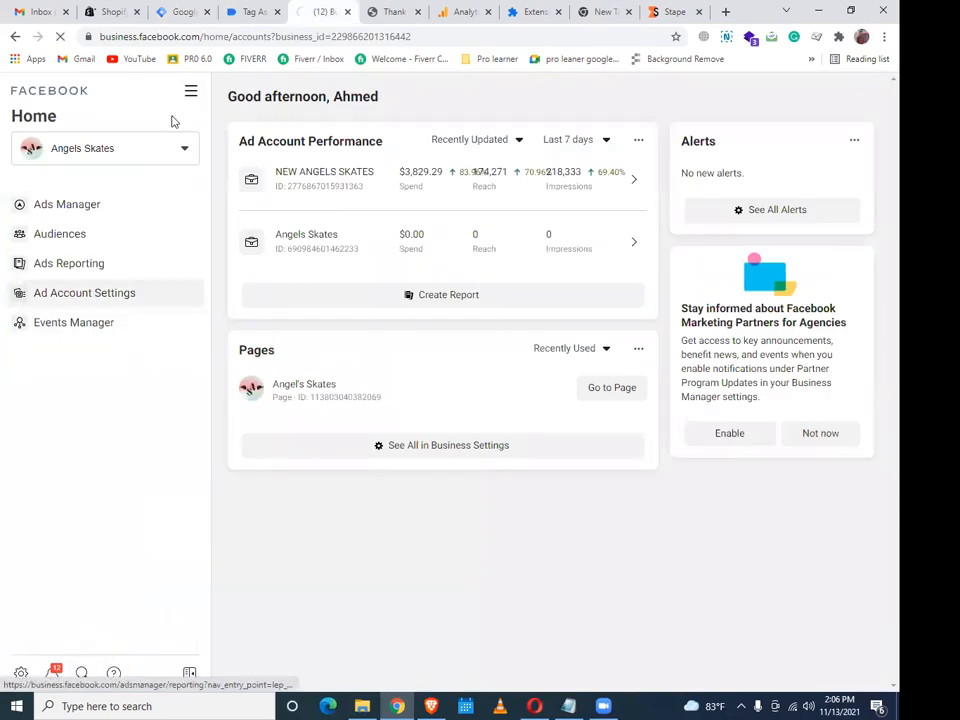
click(251, 11)
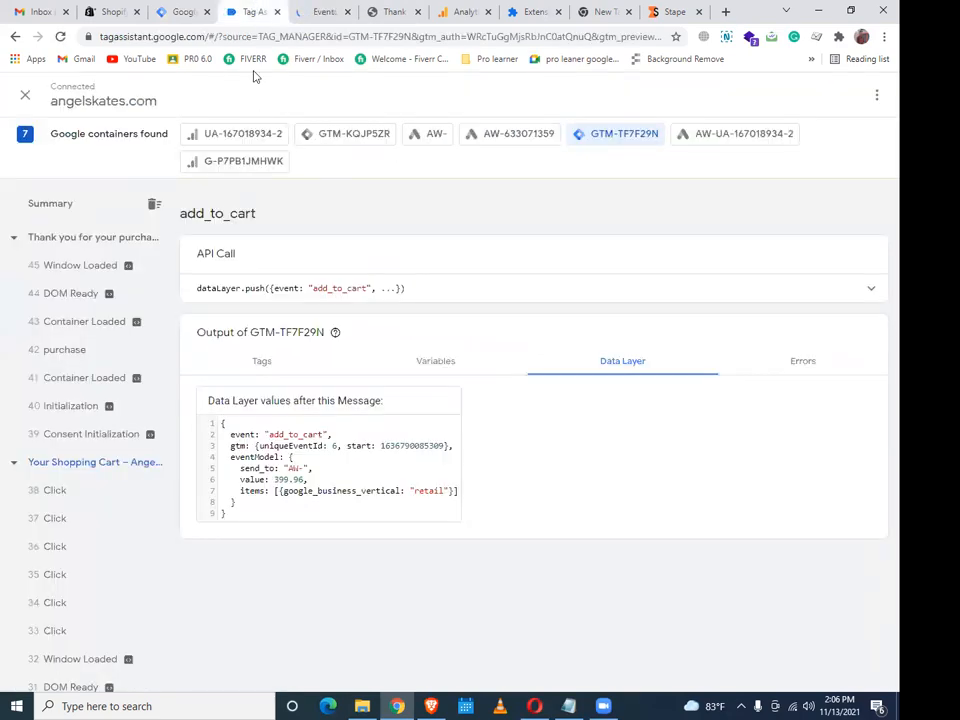
click(190, 10)
click(43, 144)
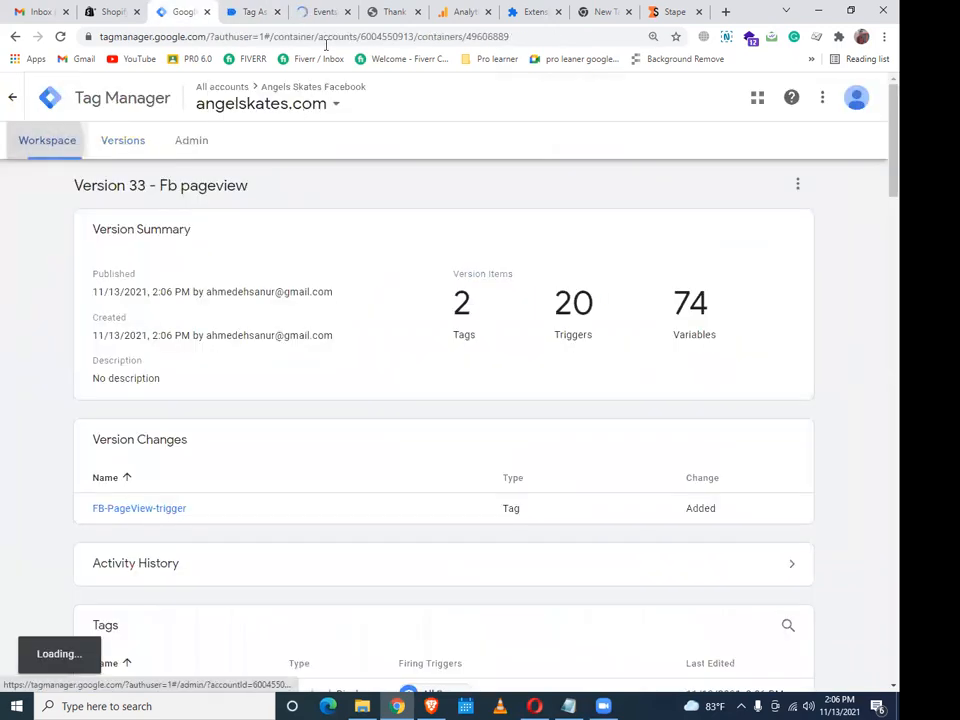
click(370, 10)
Confirm Live Version 33 on the Workspace Overview, then go to Facebook Events Manager data sources
click(335, 8)
click(272, 8)
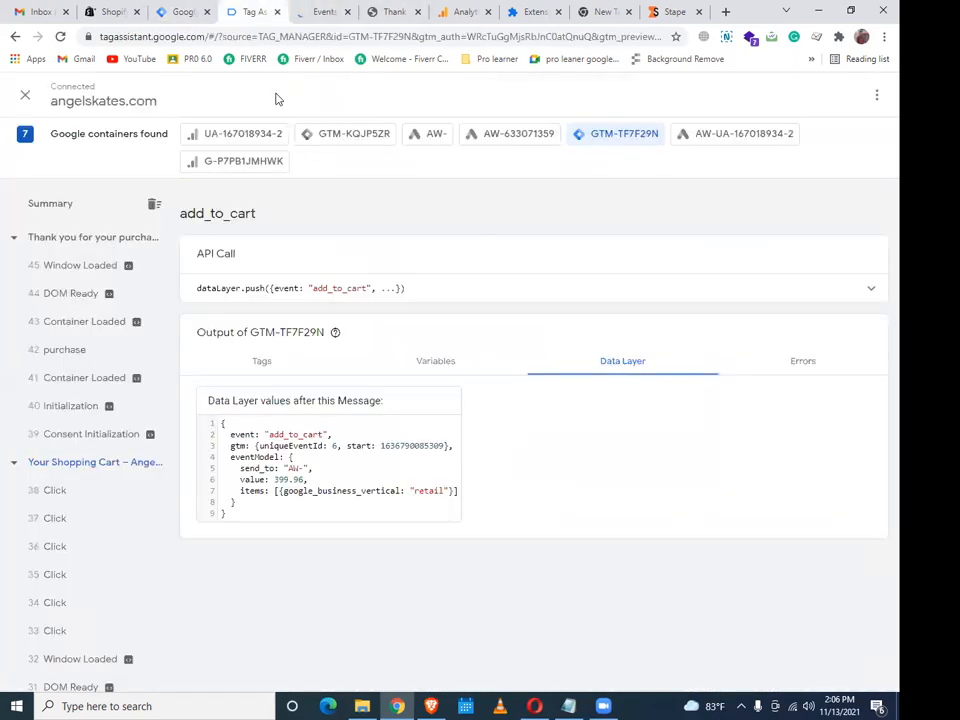
click(182, 11)
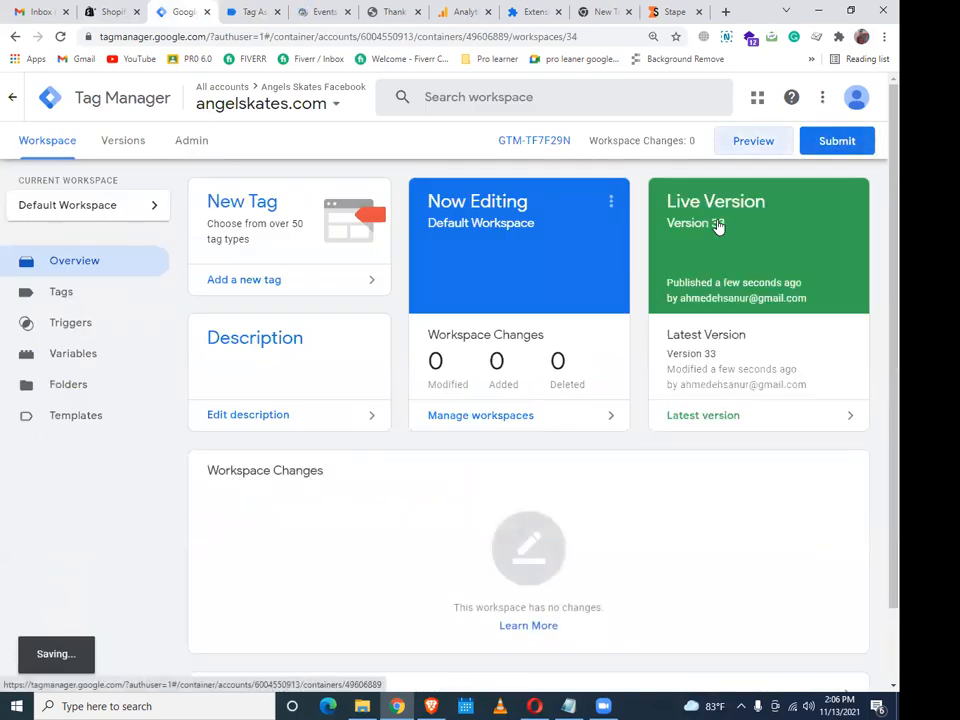
click(313, 12)
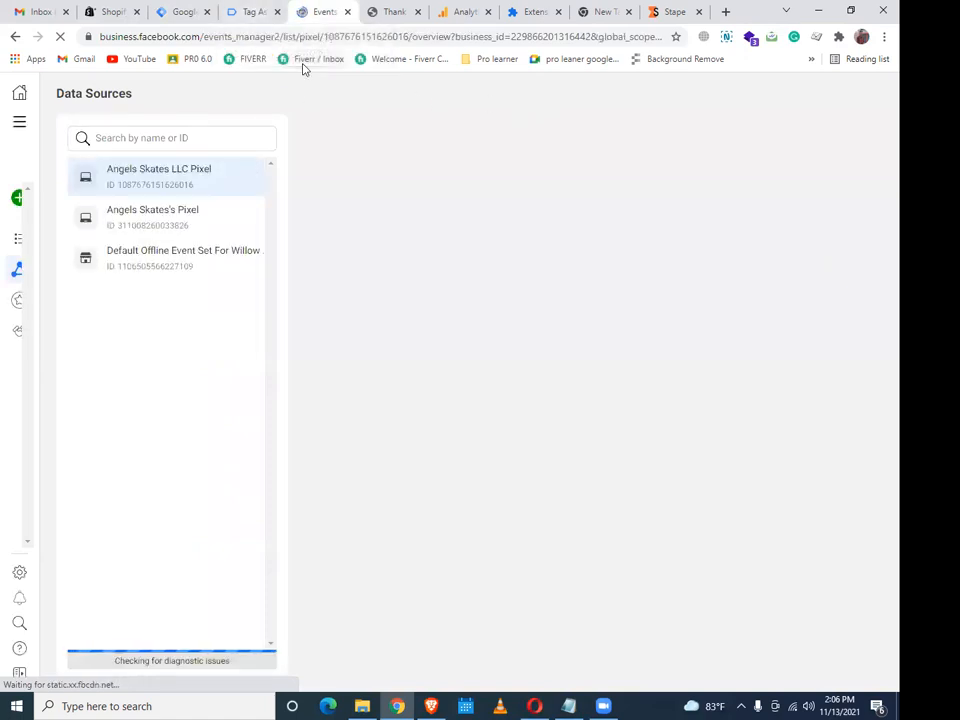
Open the Angels Skates LLC Pixel's Test Events page and copy its server test event code
click(241, 20)
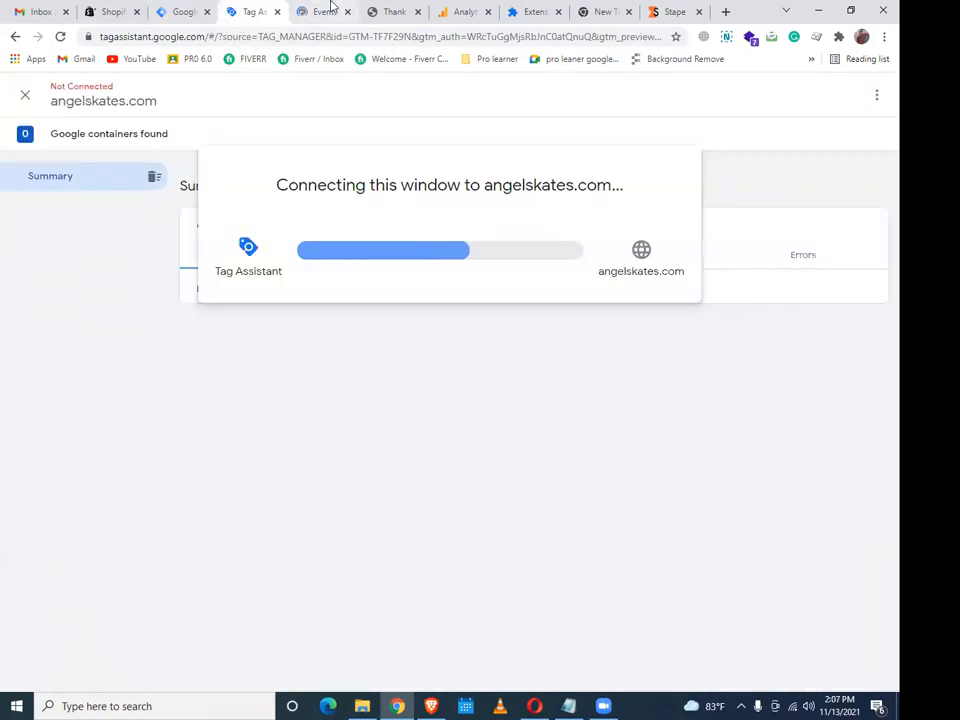
click(330, 10)
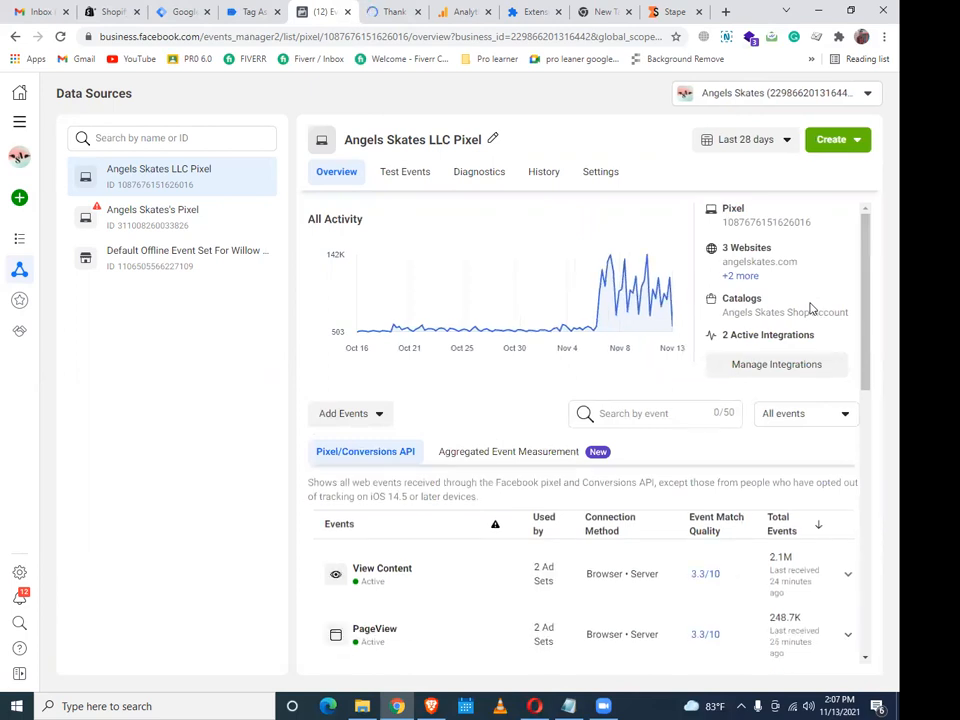
scroll(440, 320, down, 2)
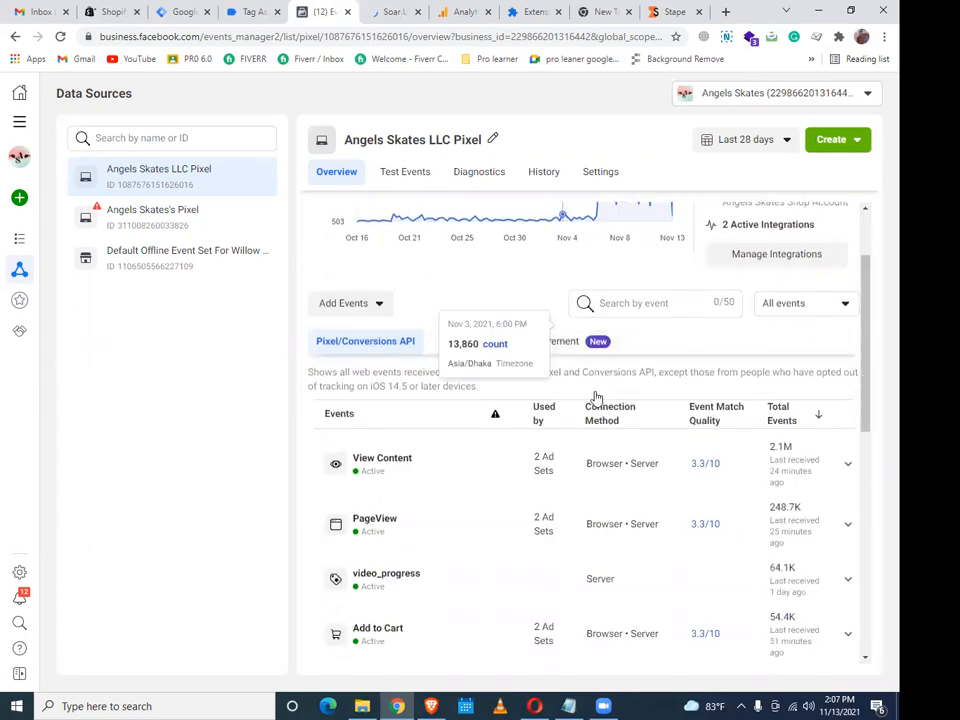
scroll(440, 320, up, 2)
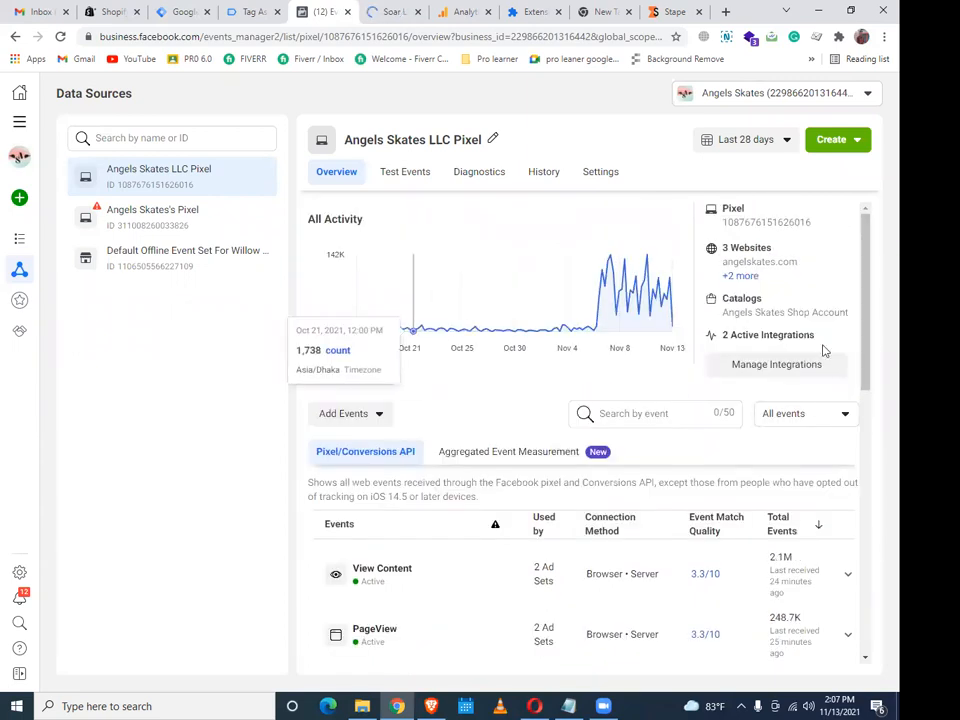
click(388, 186)
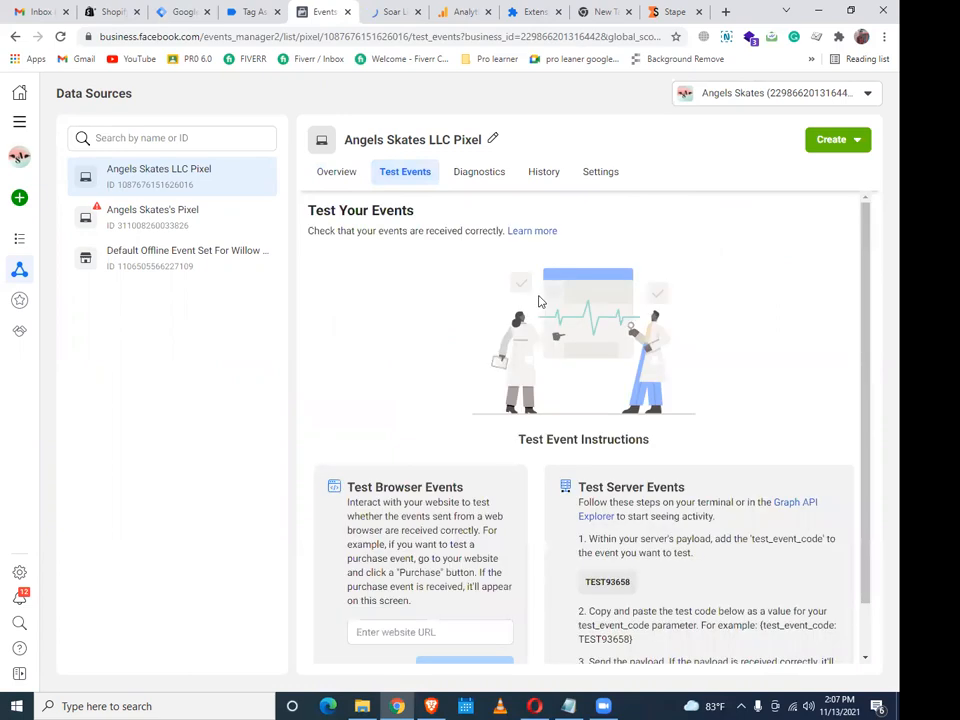
scroll(630, 581, down, 1)
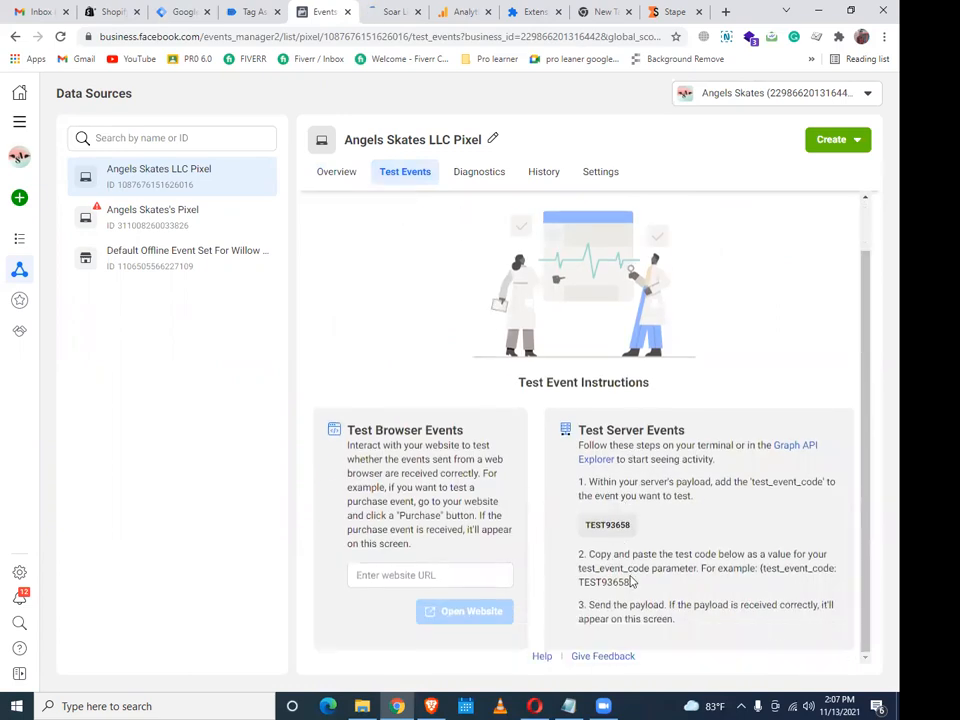
drag(578, 582, 627, 582)
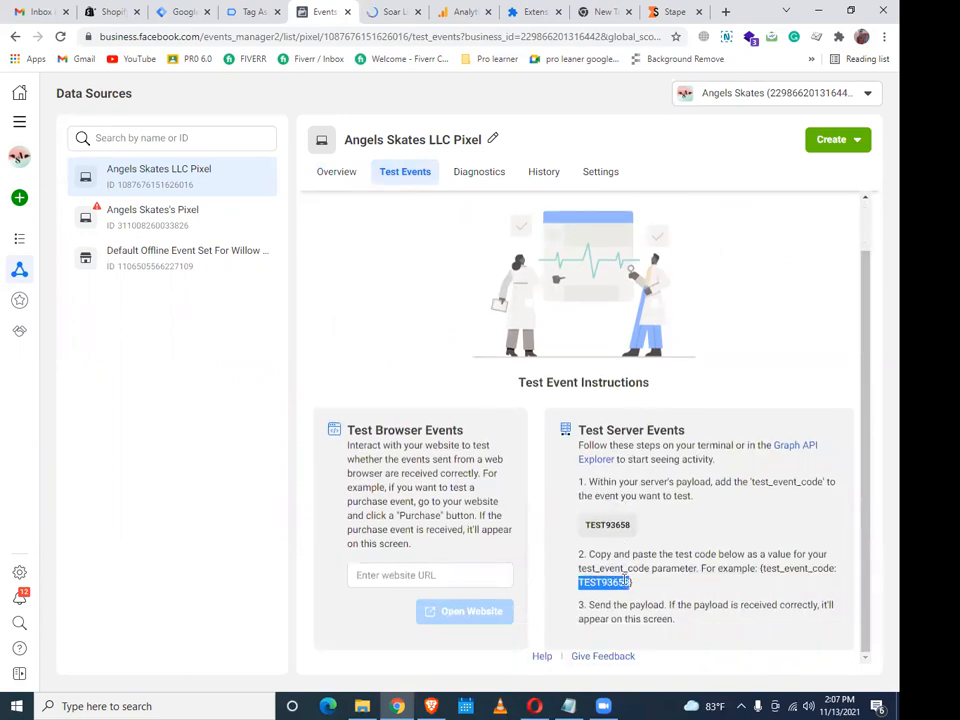
right_click(627, 582)
click(656, 474)
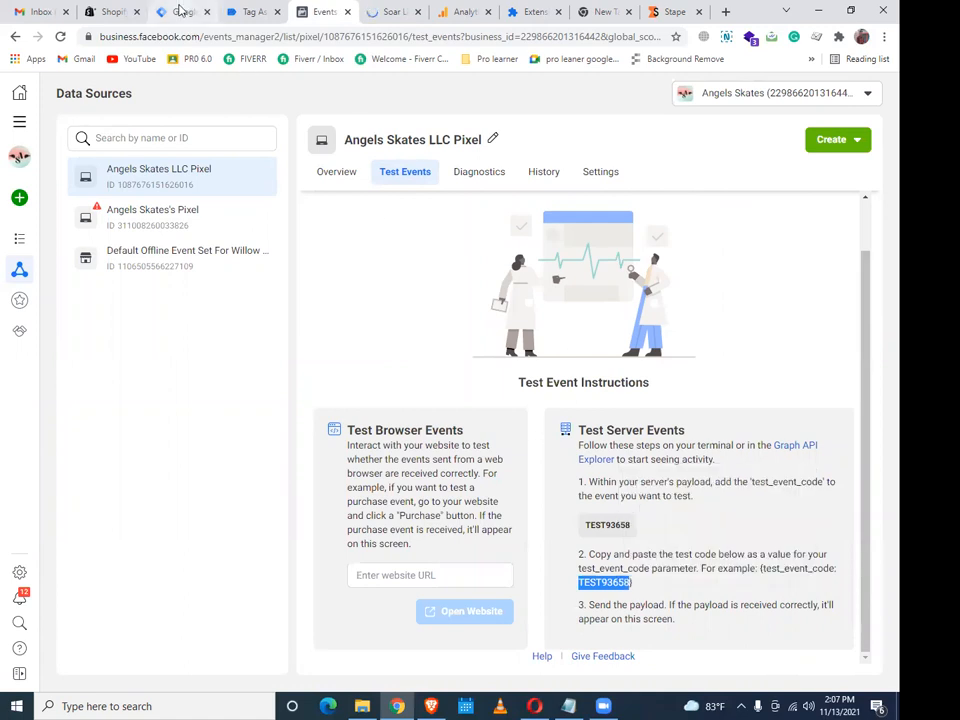
click(181, 11)
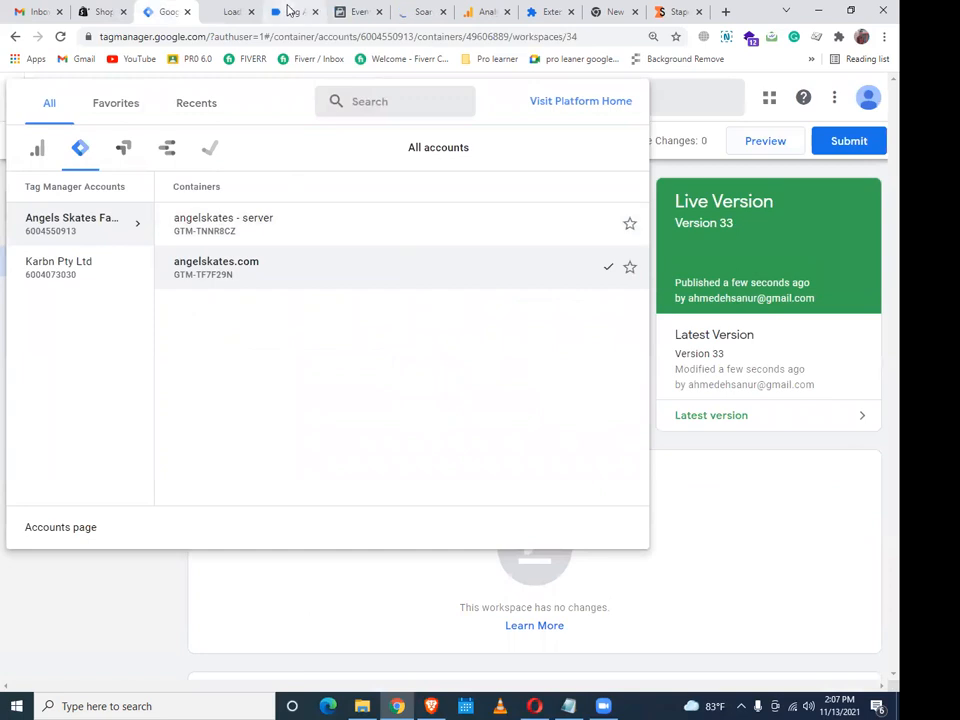
Verify in Tag Assistant that GTM-TF7F29N fired GA- Config-All Page and FB-PageView-trigger once each
click(288, 11)
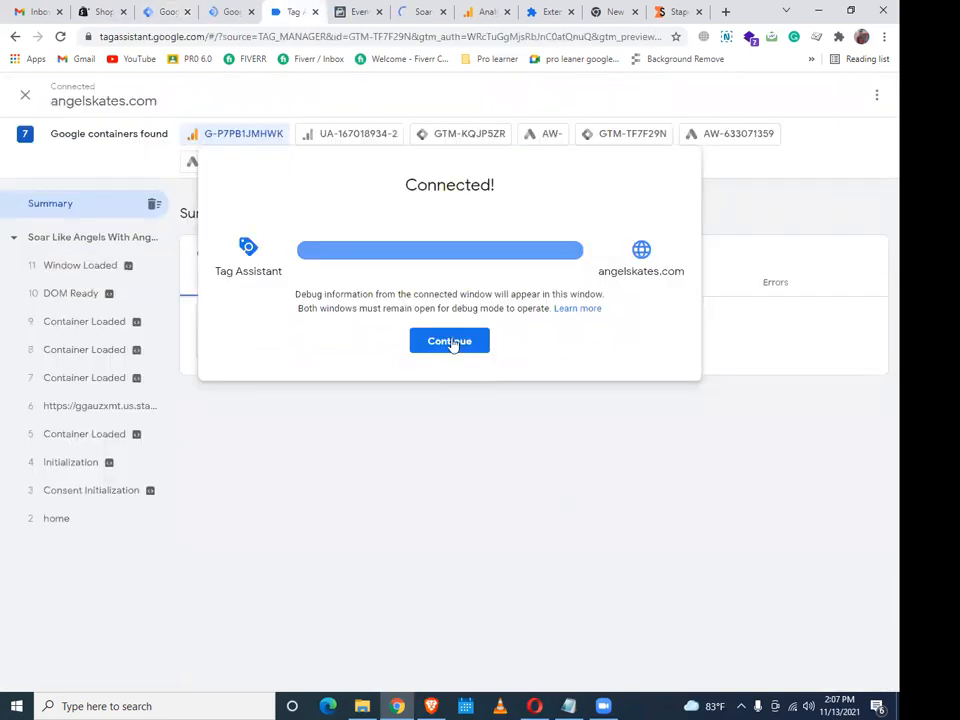
click(451, 342)
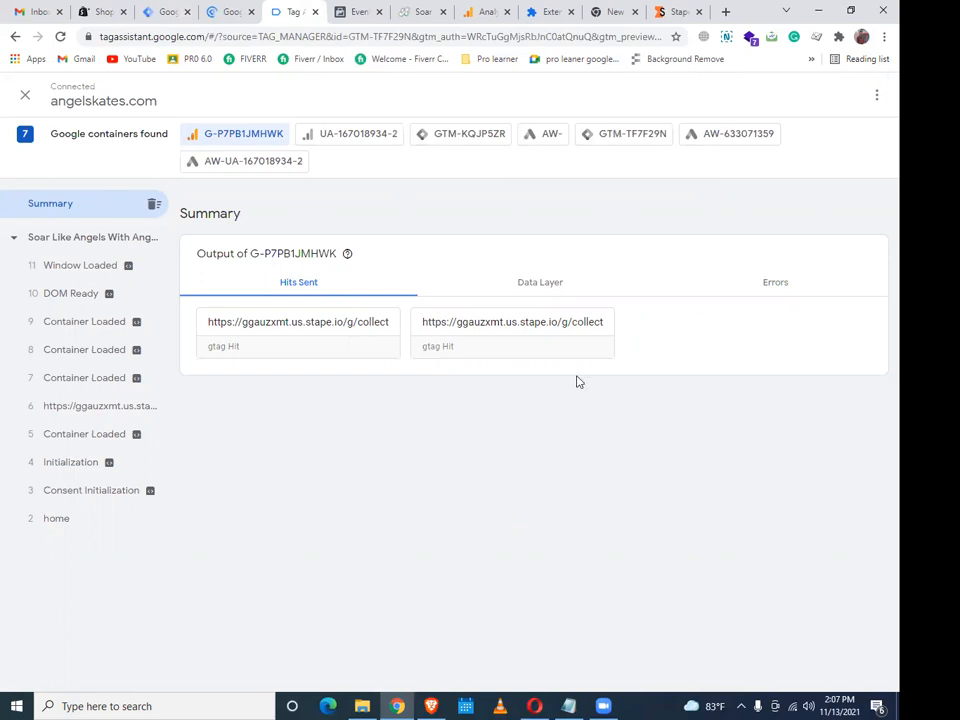
click(624, 134)
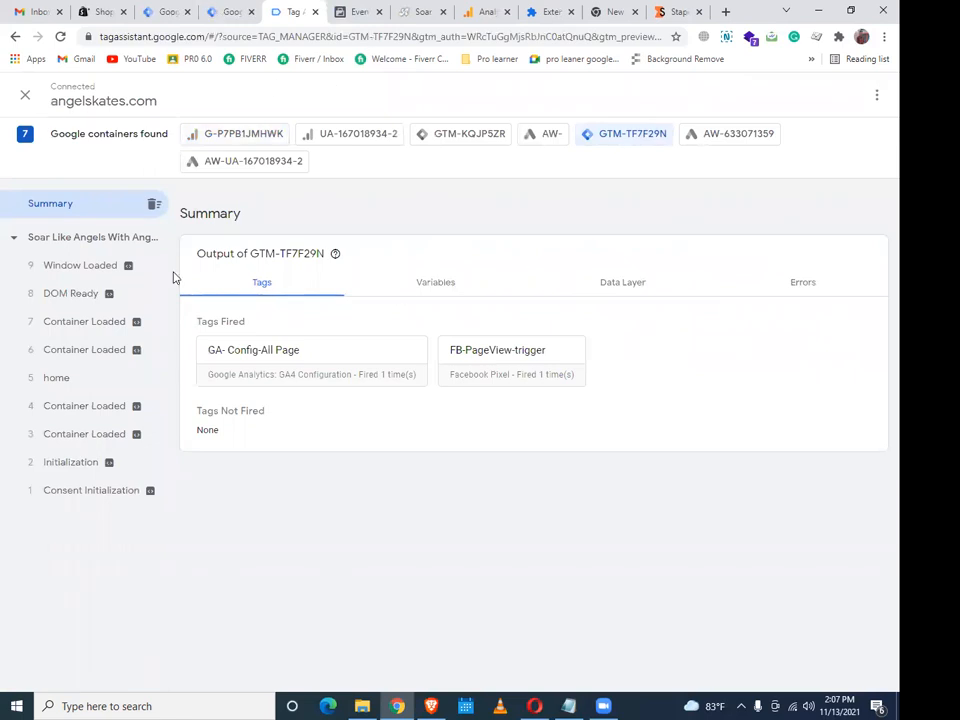
key(ctrl+shift+Tab)
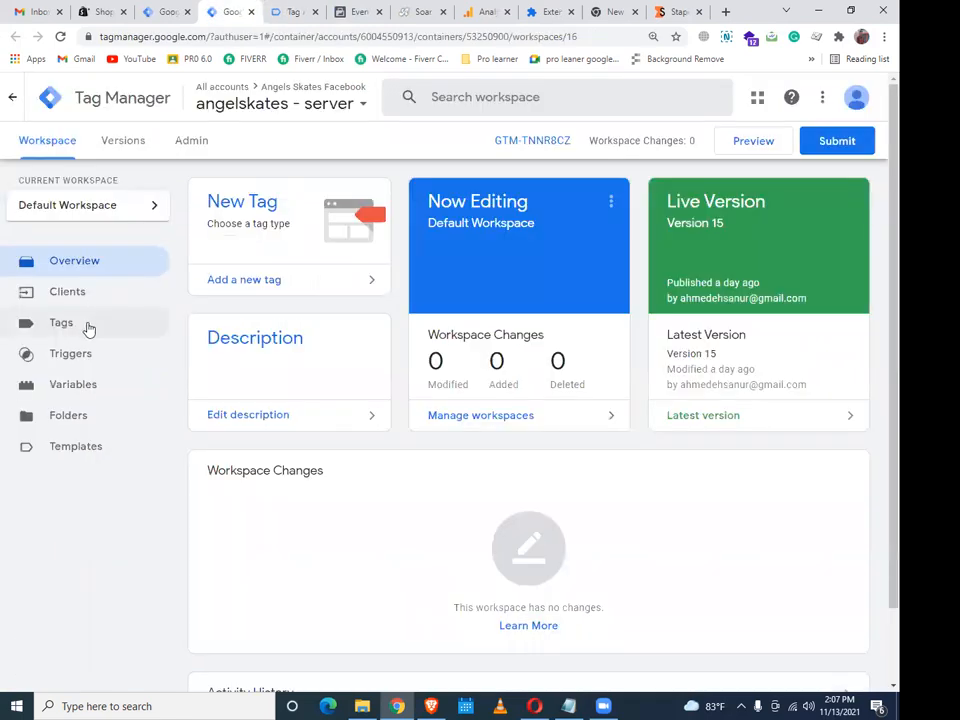
Inspect the PageView event received in Facebook Test Events, then return to the server container's tags
click(88, 325)
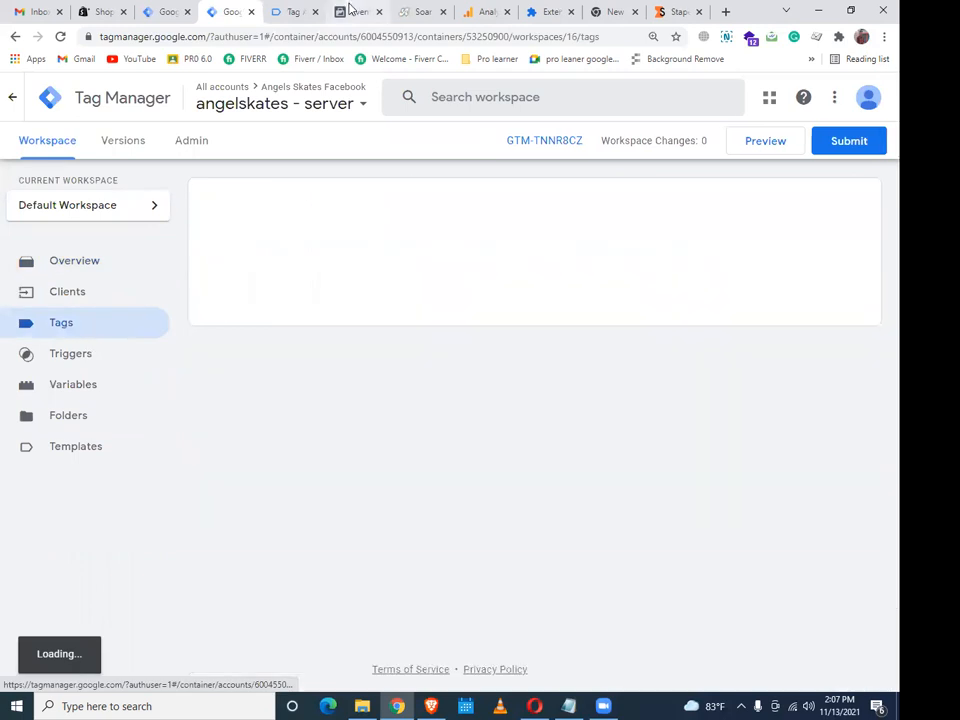
click(350, 10)
click(846, 364)
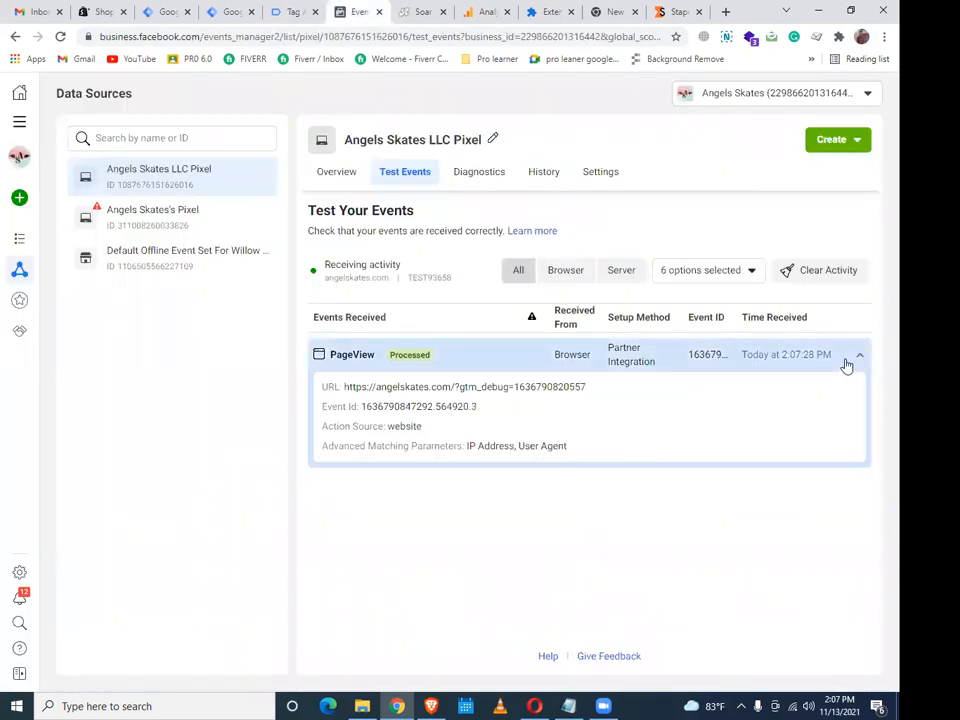
click(846, 364)
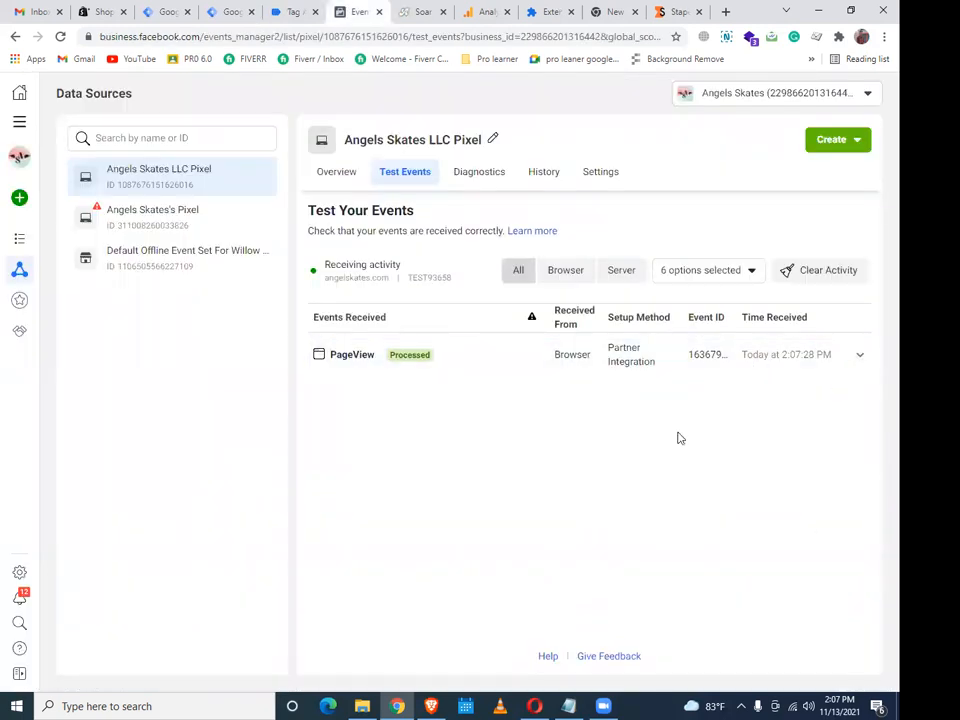
click(287, 13)
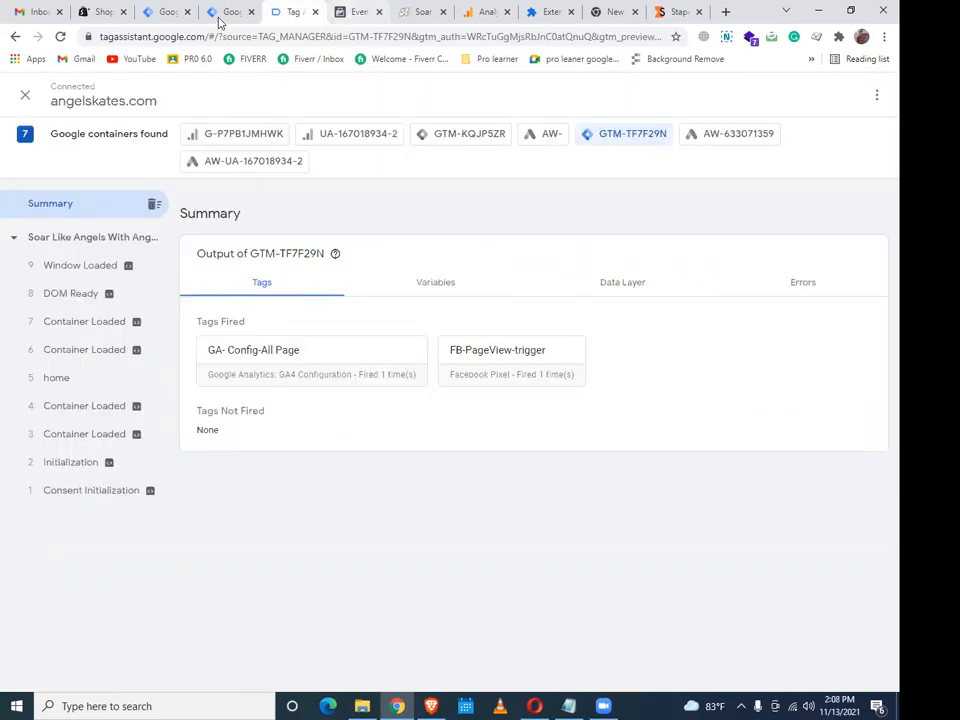
click(222, 12)
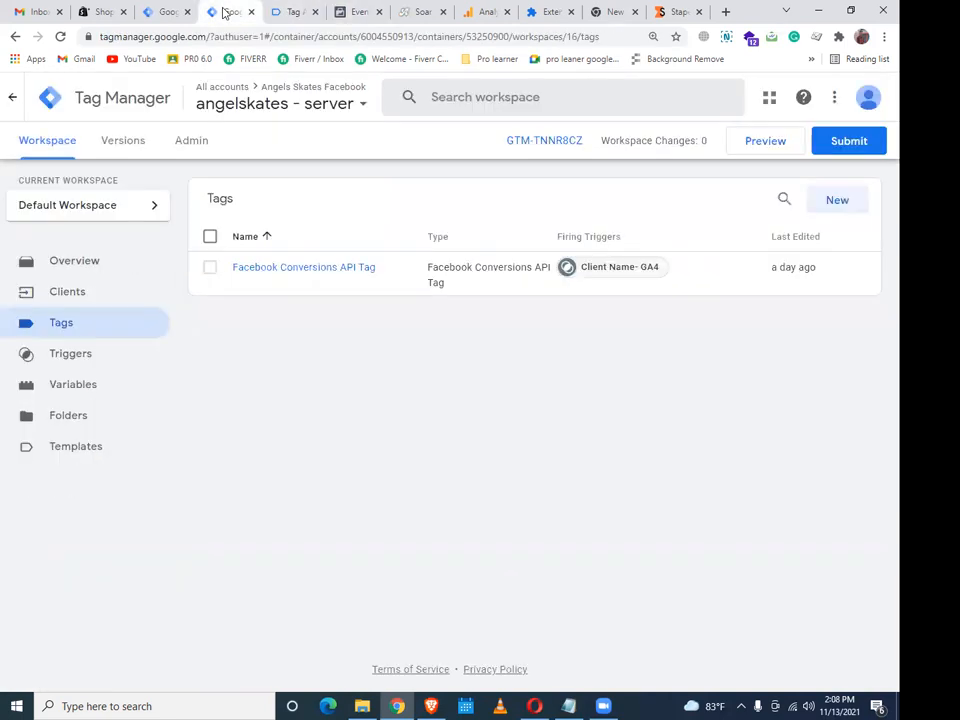
Replace the Conversions API tag's test event code TEST51922 with TEST93658 and save
click(364, 270)
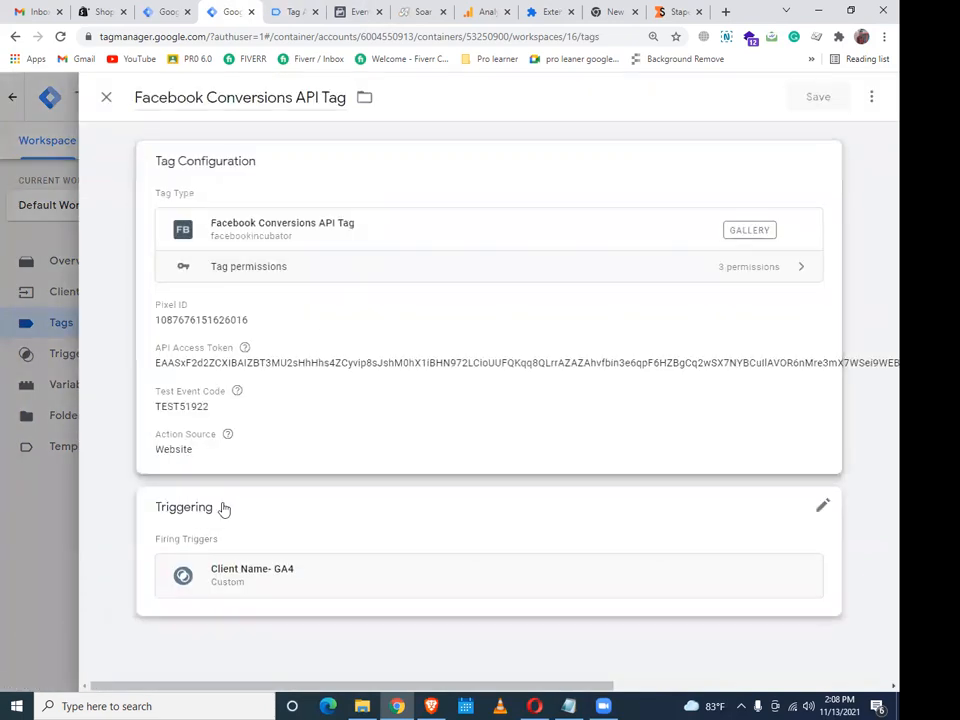
click(242, 381)
drag(233, 476, 153, 474)
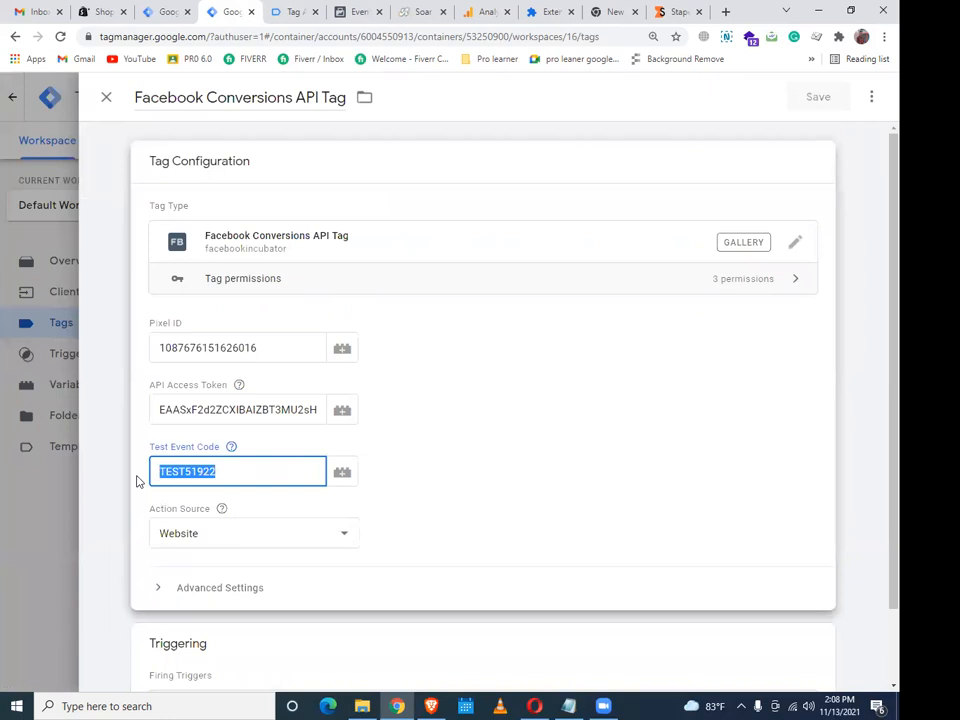
key(ctrl+v)
click(622, 256)
click(812, 104)
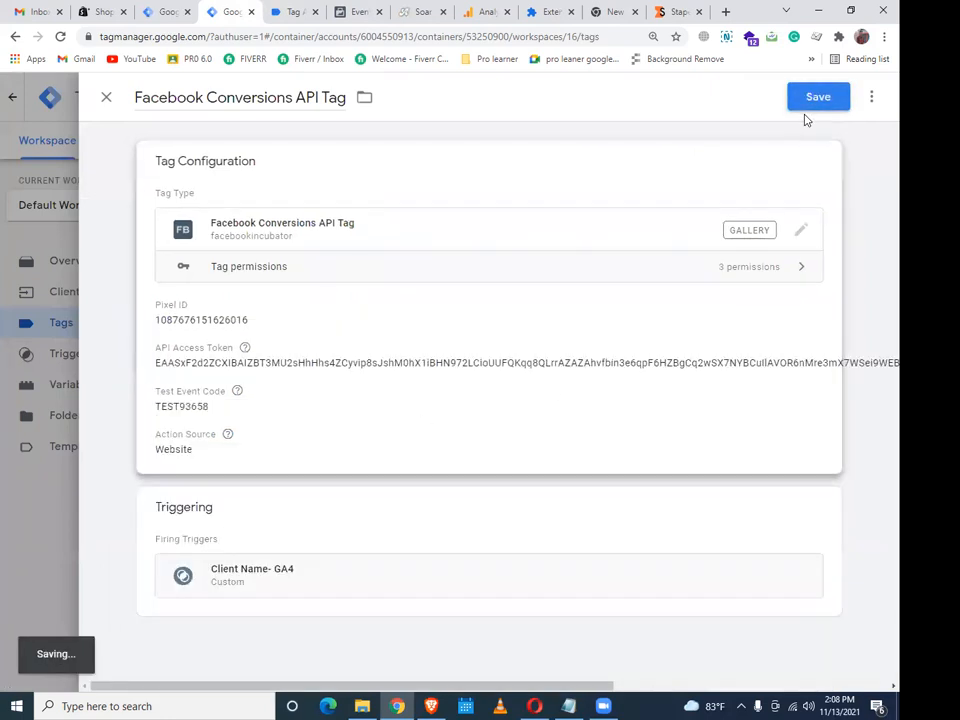
Clear all recorded activity in Facebook Test Events, then return to the server container's tags
click(295, 12)
click(362, 13)
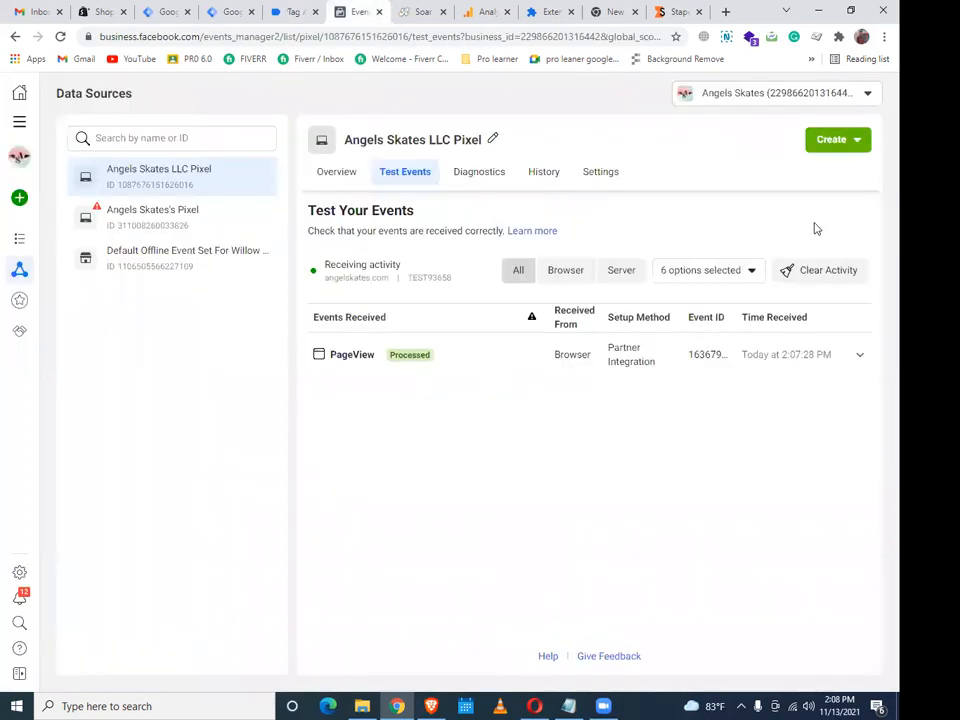
click(828, 270)
click(636, 349)
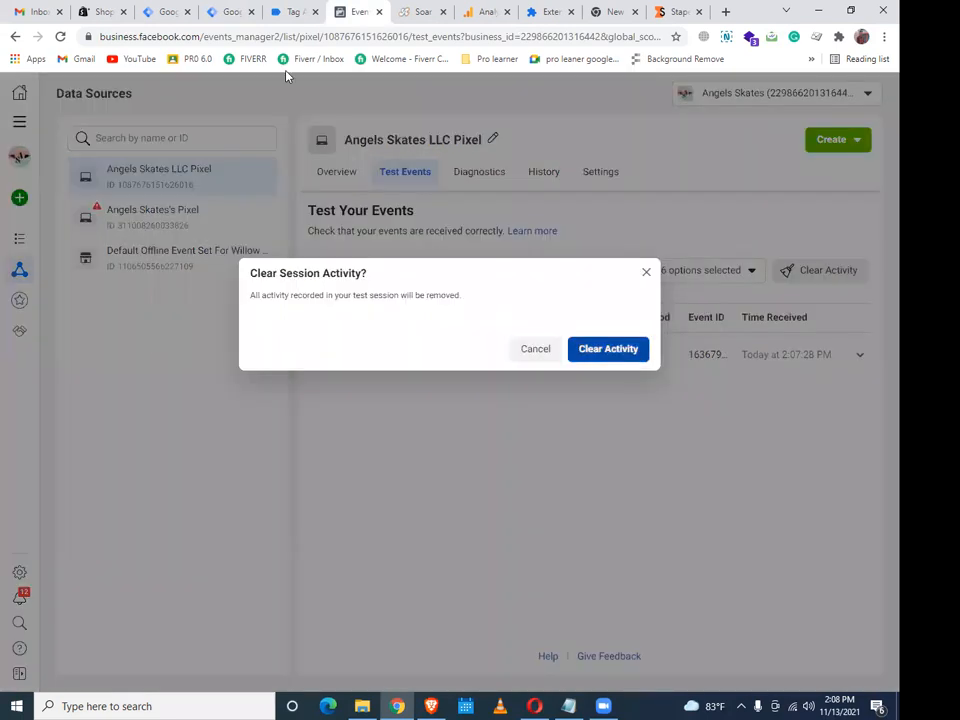
click(277, 8)
click(228, 9)
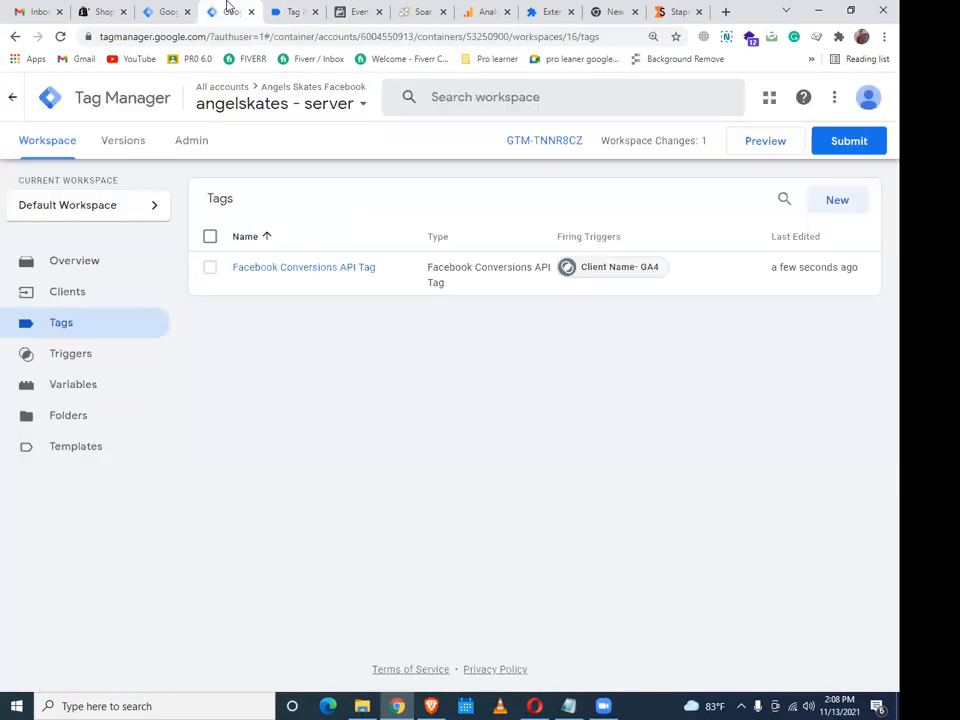
Publish the angelskates - server container as Version 16 and start its Preview session
click(842, 142)
click(842, 96)
click(662, 533)
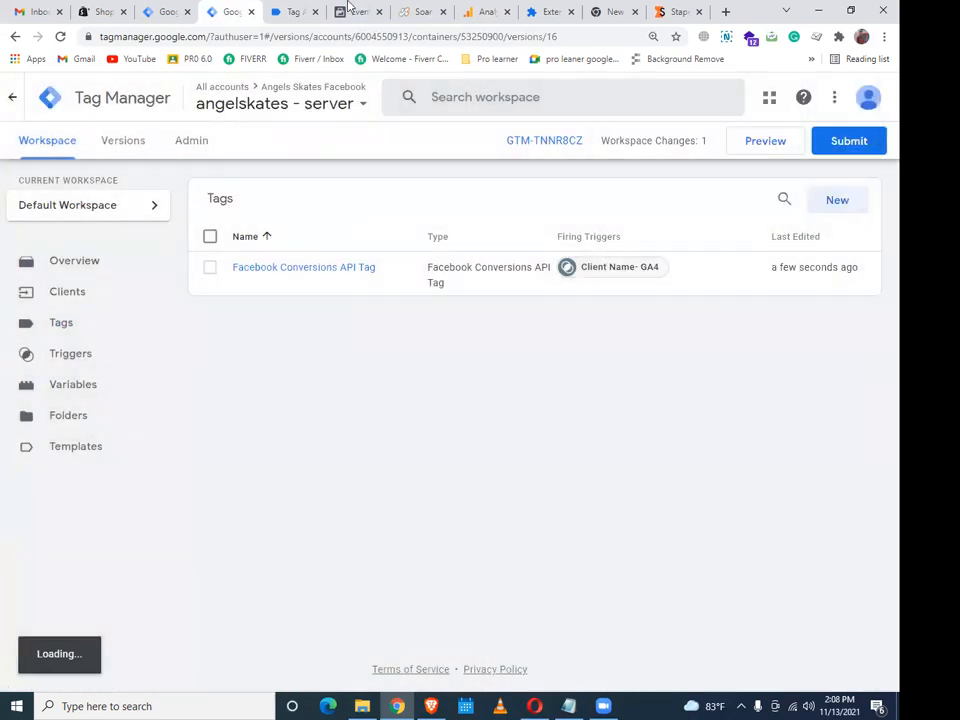
click(62, 150)
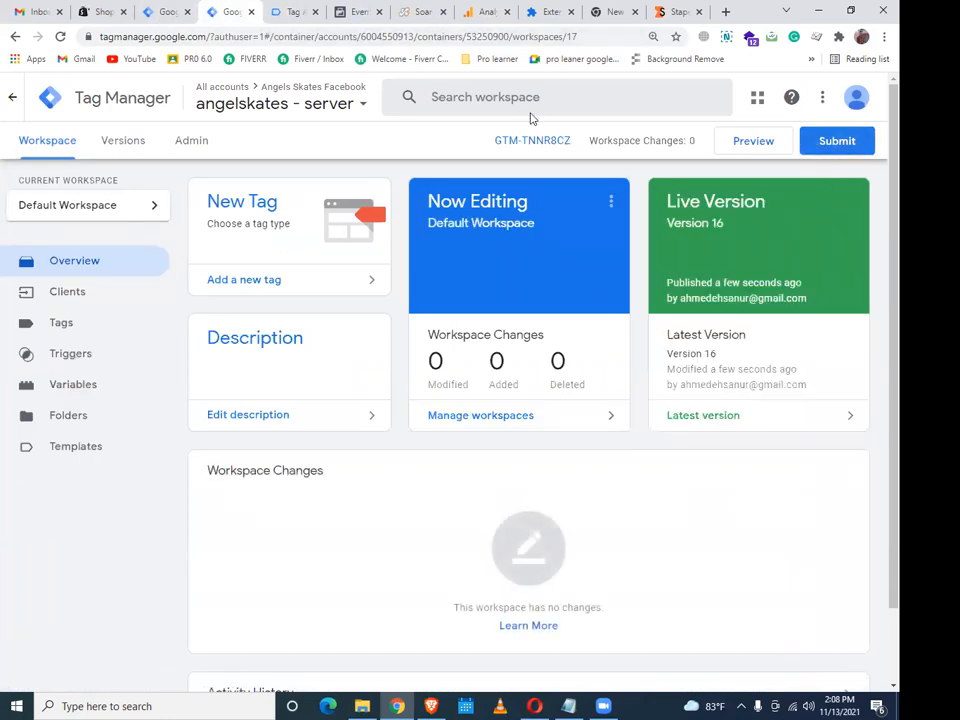
click(750, 141)
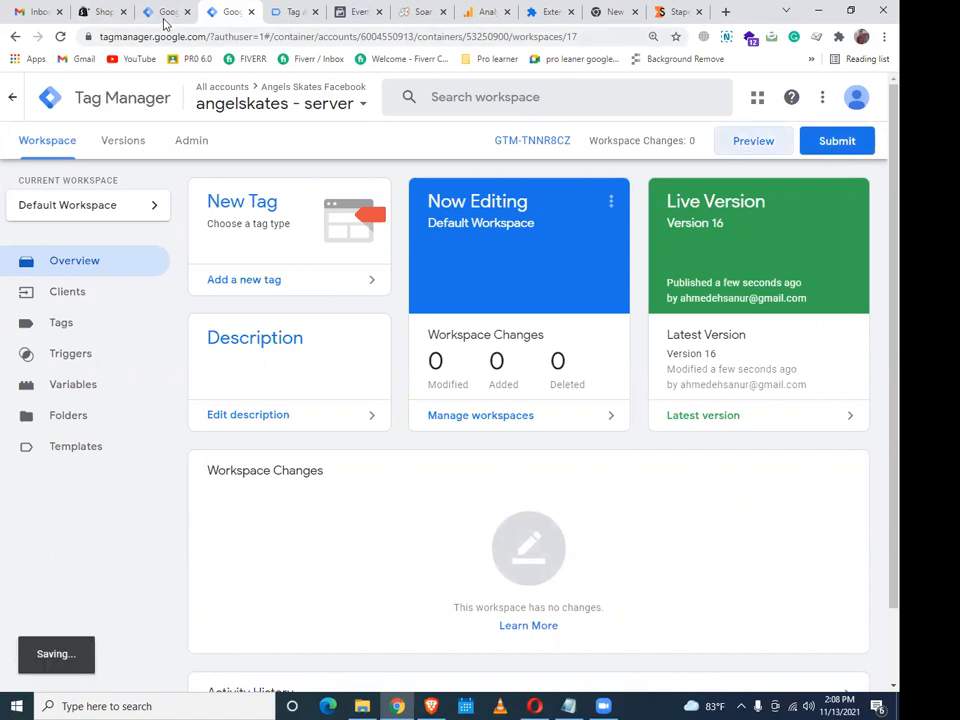
click(165, 14)
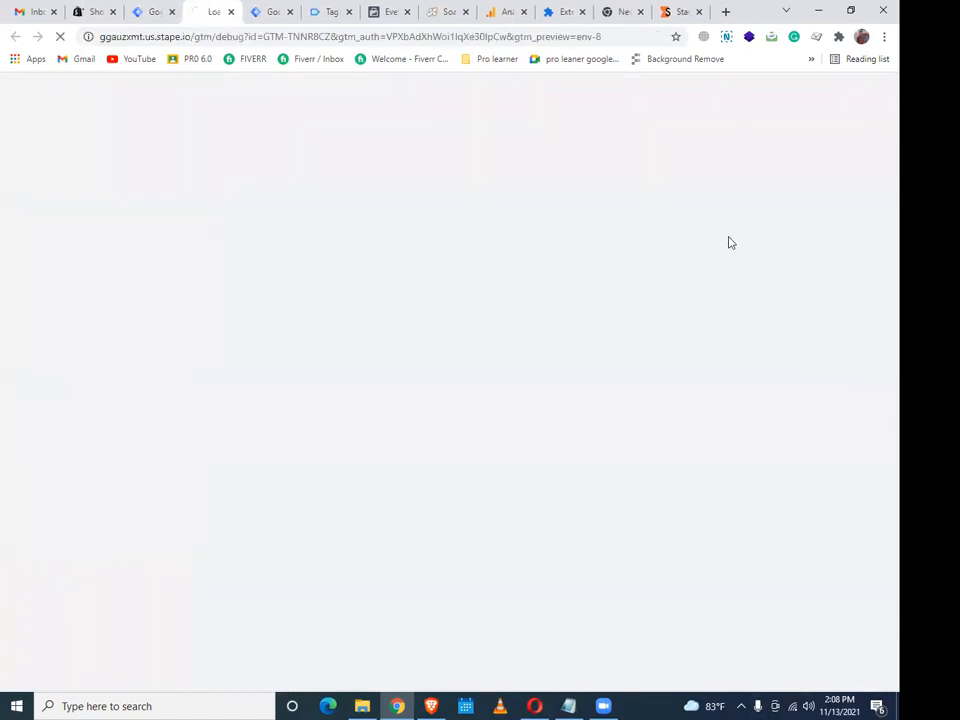
Launch server container preview so angelskates.com loads in debug mode, then view Facebook Test Events
click(143, 8)
click(768, 148)
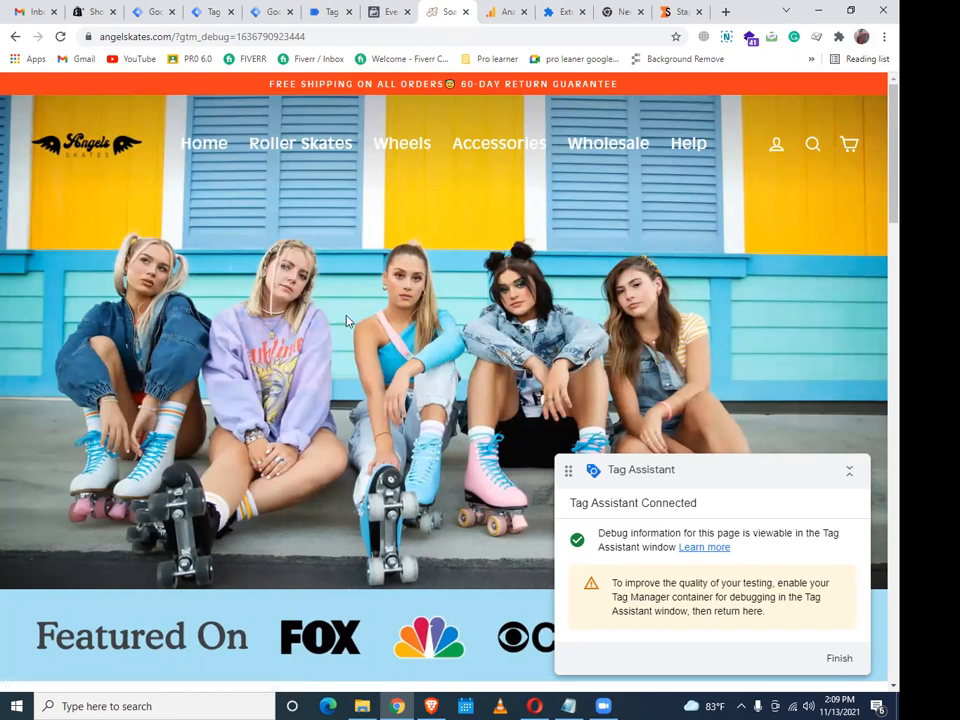
scroll(466, 380, down, 1)
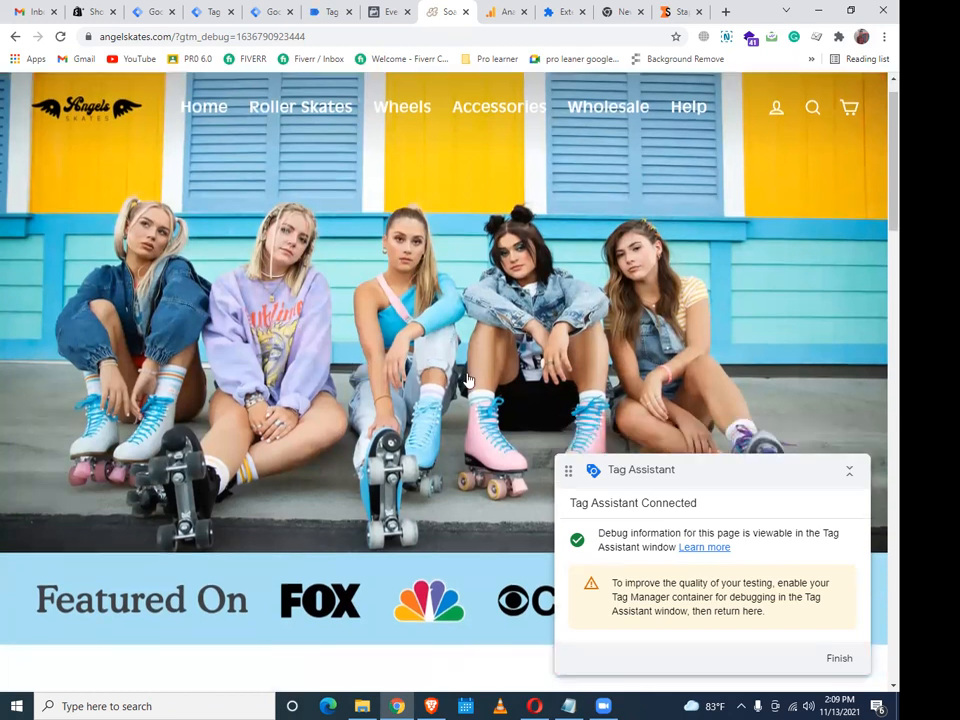
scroll(443, 380, down, 8)
scroll(443, 380, up, 3)
click(397, 10)
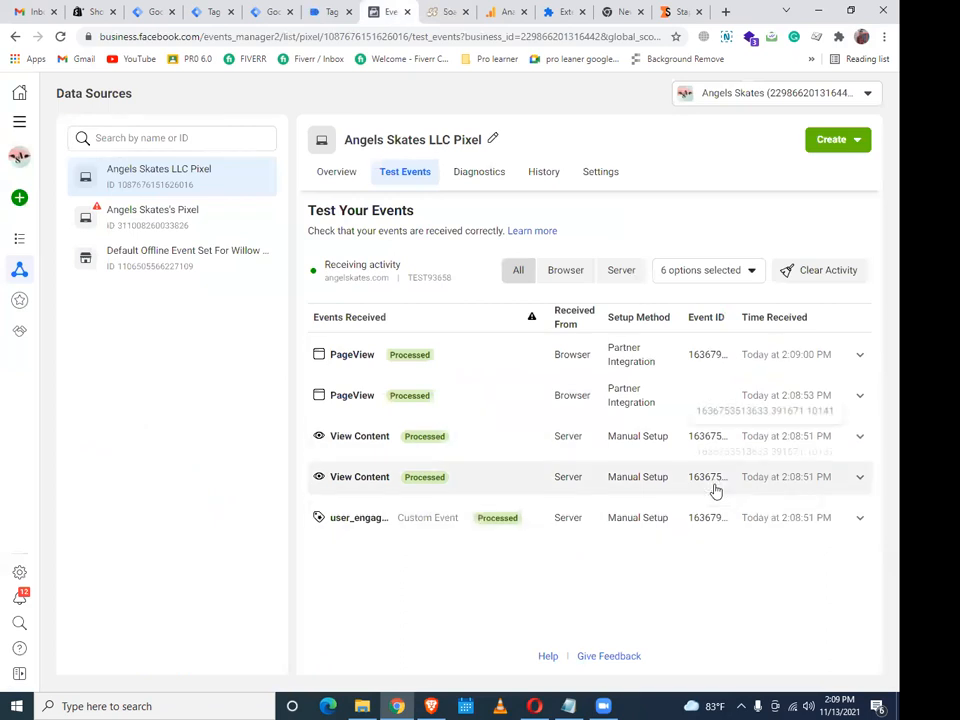
Expand and collapse the first PageView event's details, then go back to the server preview
click(839, 359)
click(838, 360)
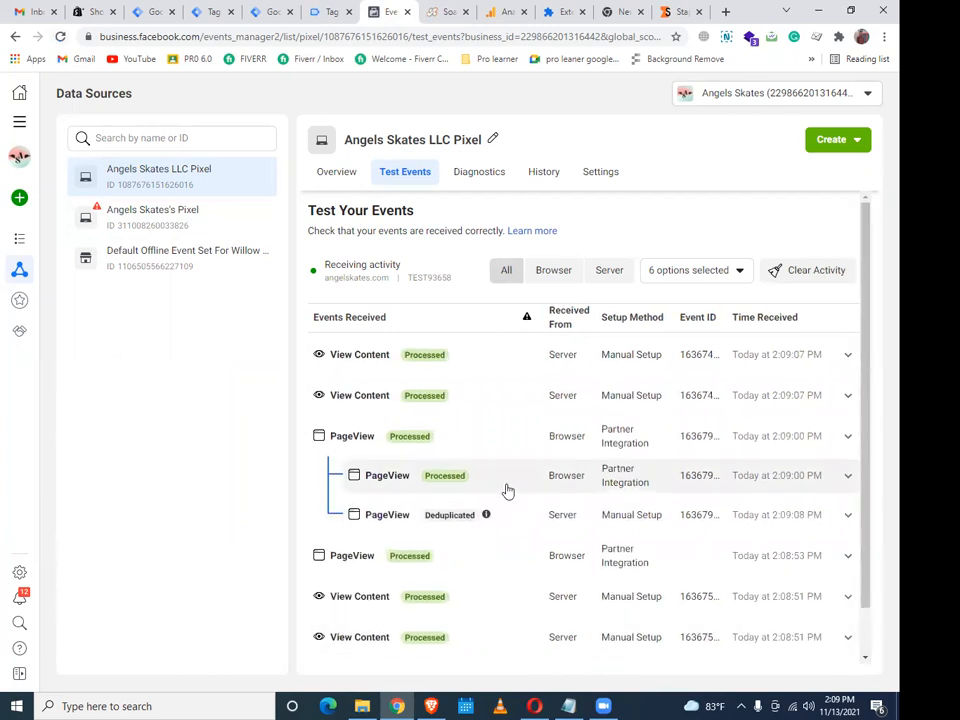
click(188, 13)
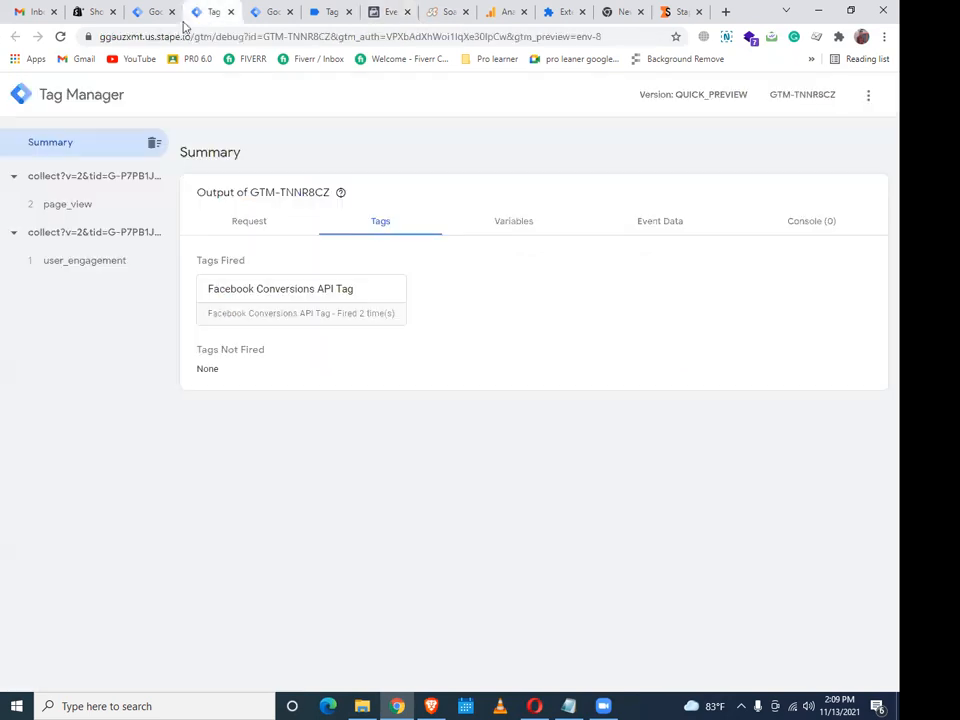
Open the web container's Tags list and acknowledge the Tag Assistant connection
key(ctrl+shift+Tab)
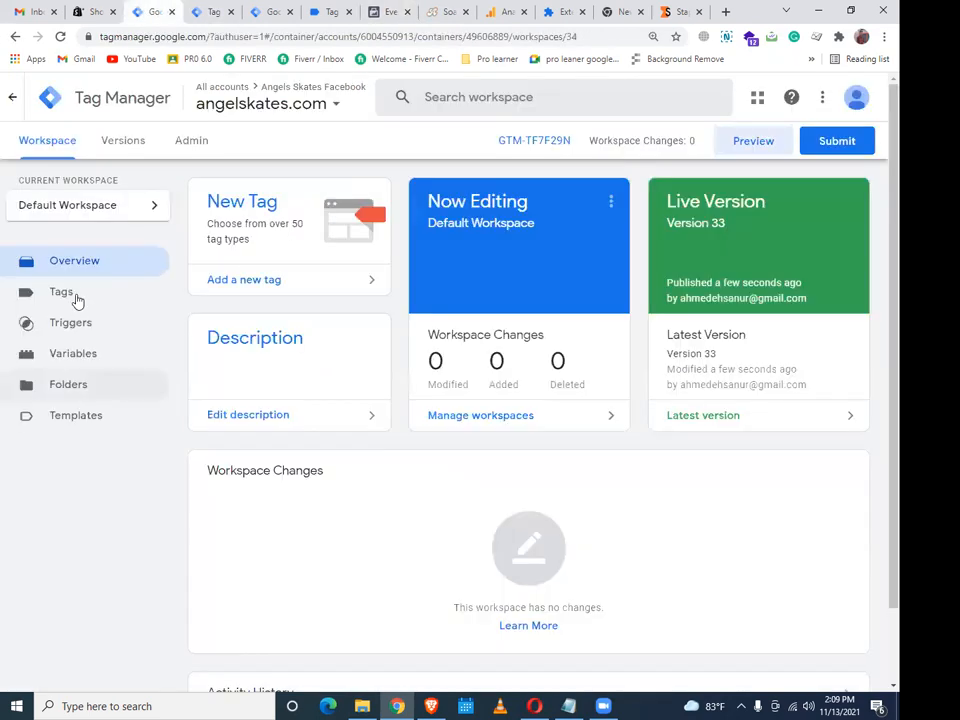
click(77, 300)
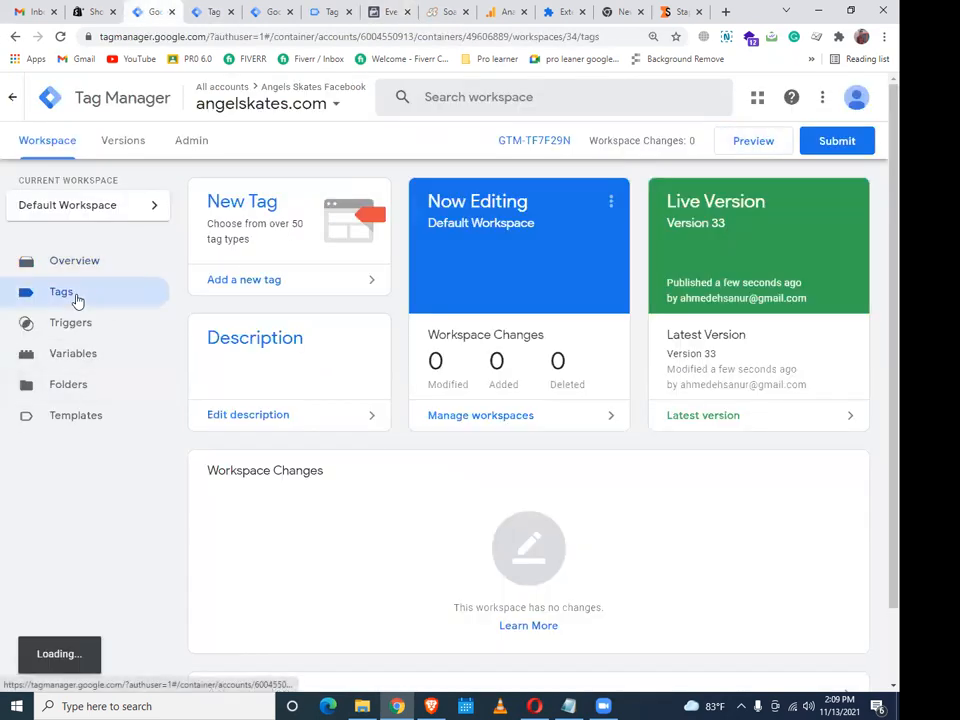
click(326, 13)
click(452, 341)
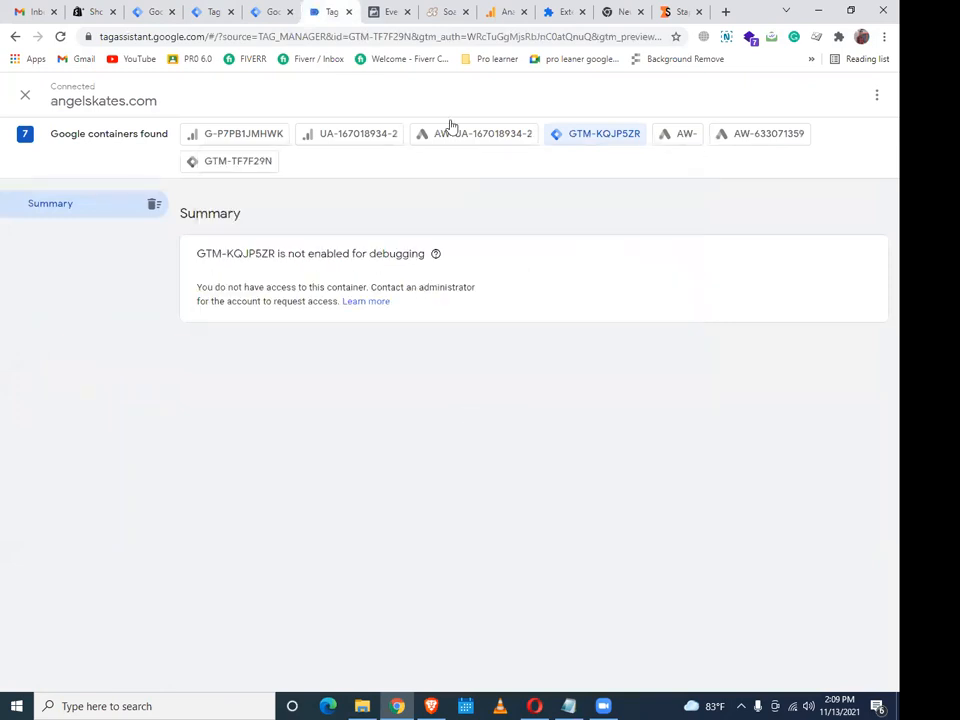
Open the Thunder Black Roller Skates product page on angelskates.com, then return to Tag Assistant
click(448, 12)
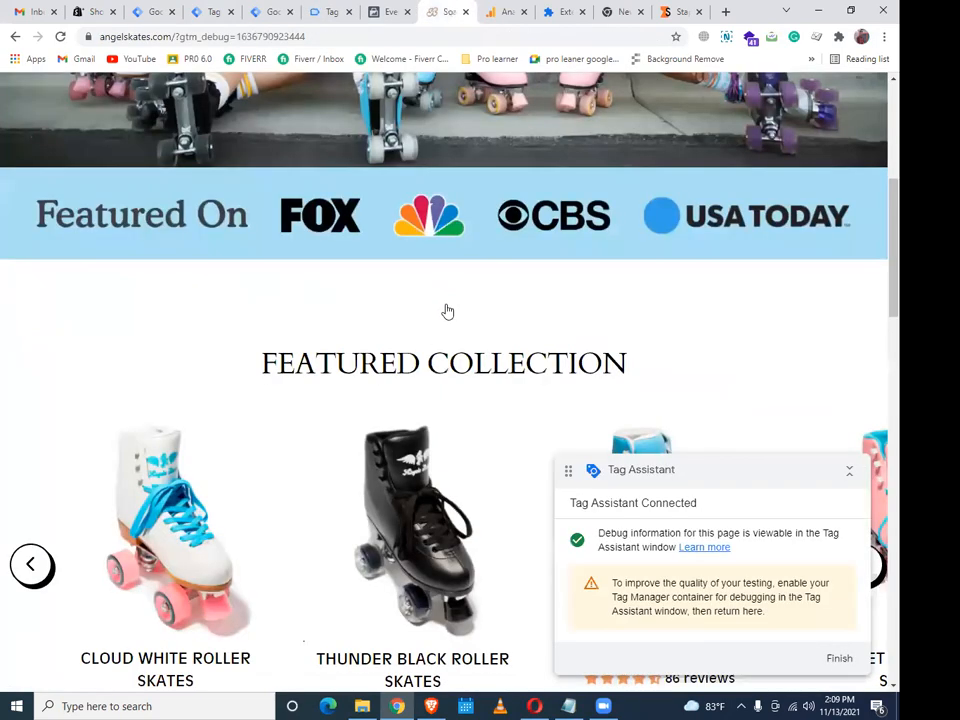
scroll(448, 312, down, 3)
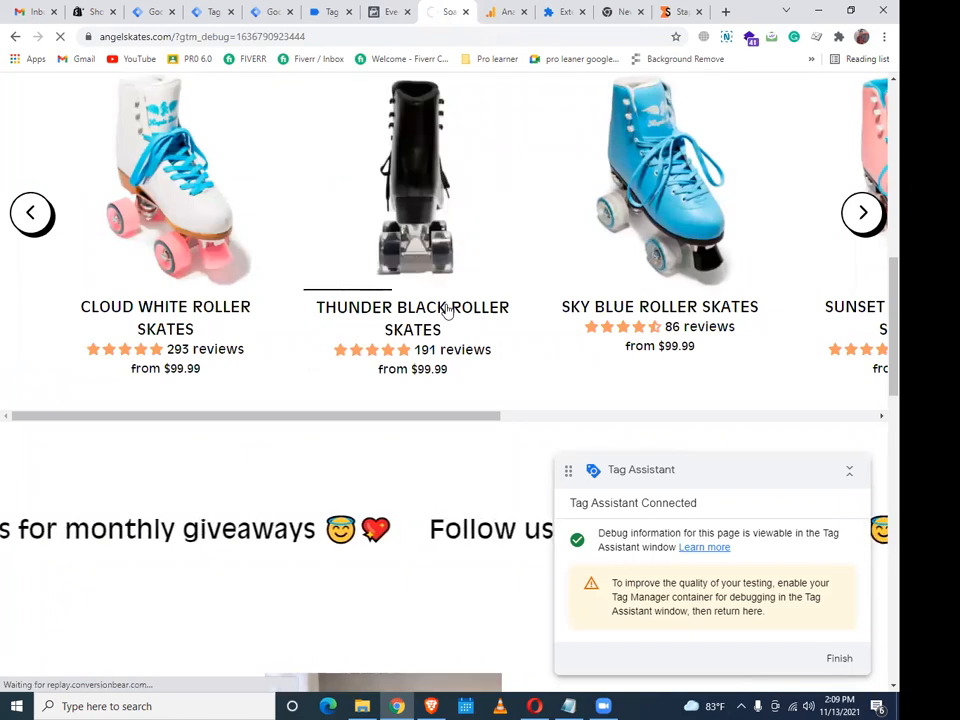
click(447, 310)
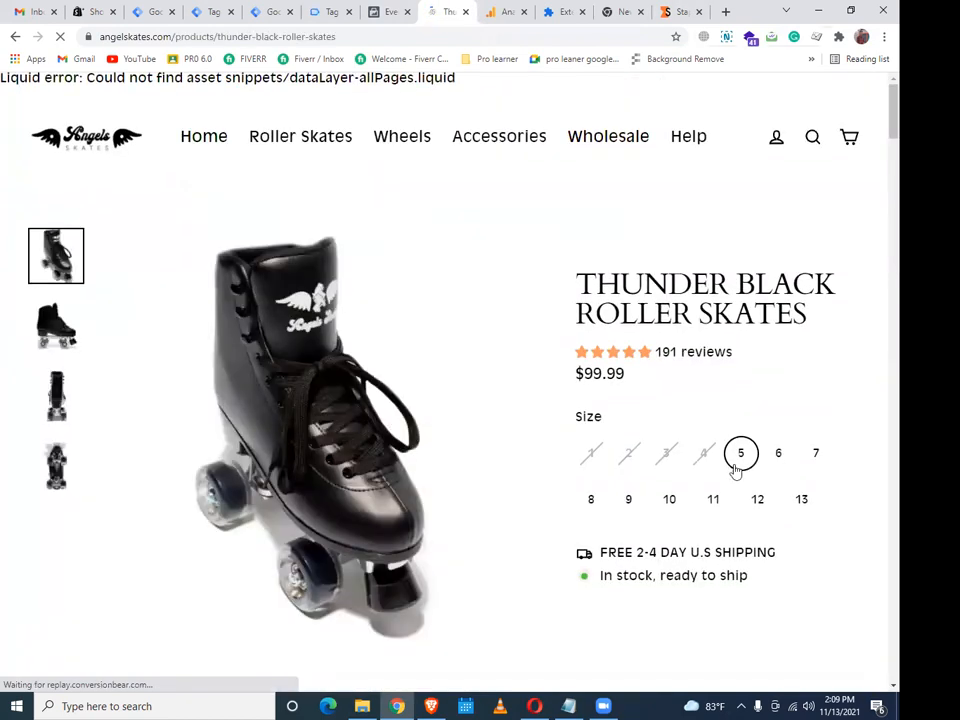
scroll(733, 461, down, 2)
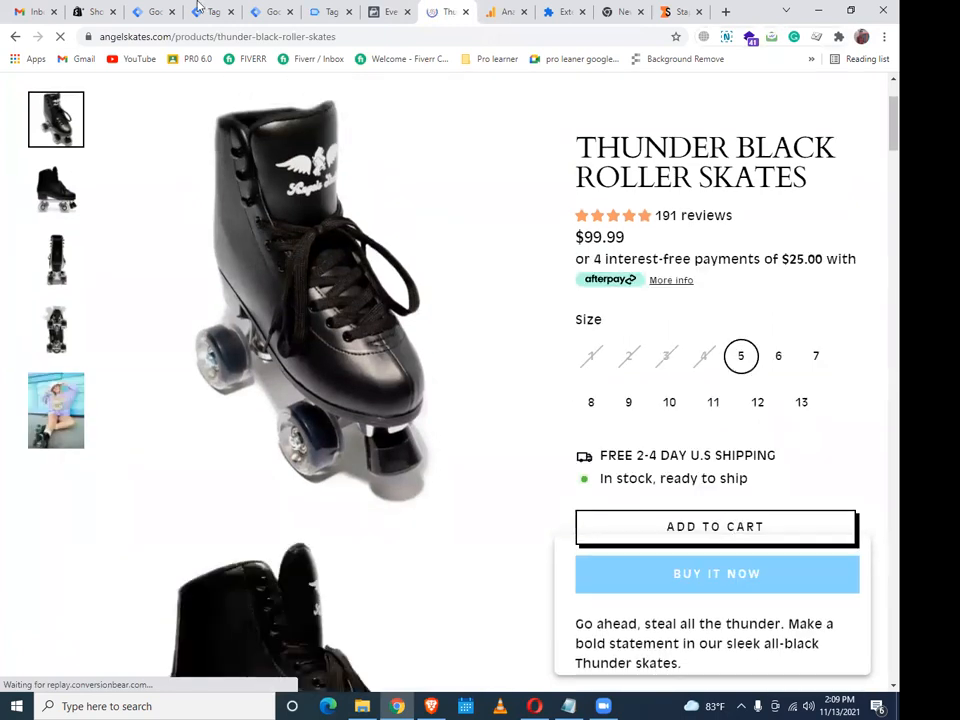
click(318, 11)
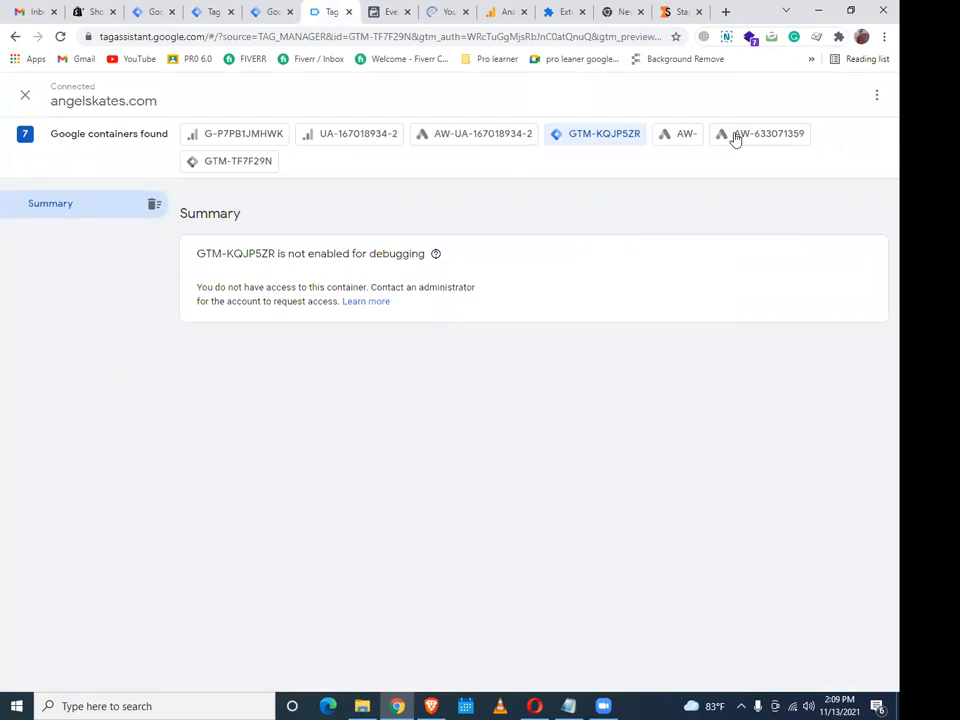
Open GTM-TF7F29N's view_item event in Tag Assistant and copy the text 'view_item'
click(254, 167)
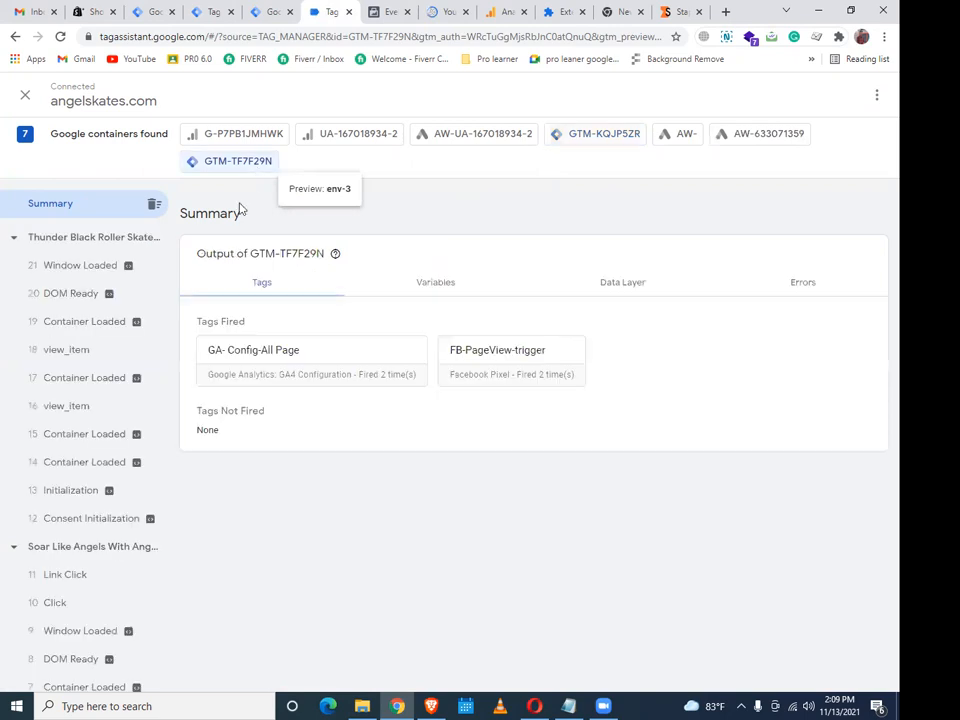
click(92, 354)
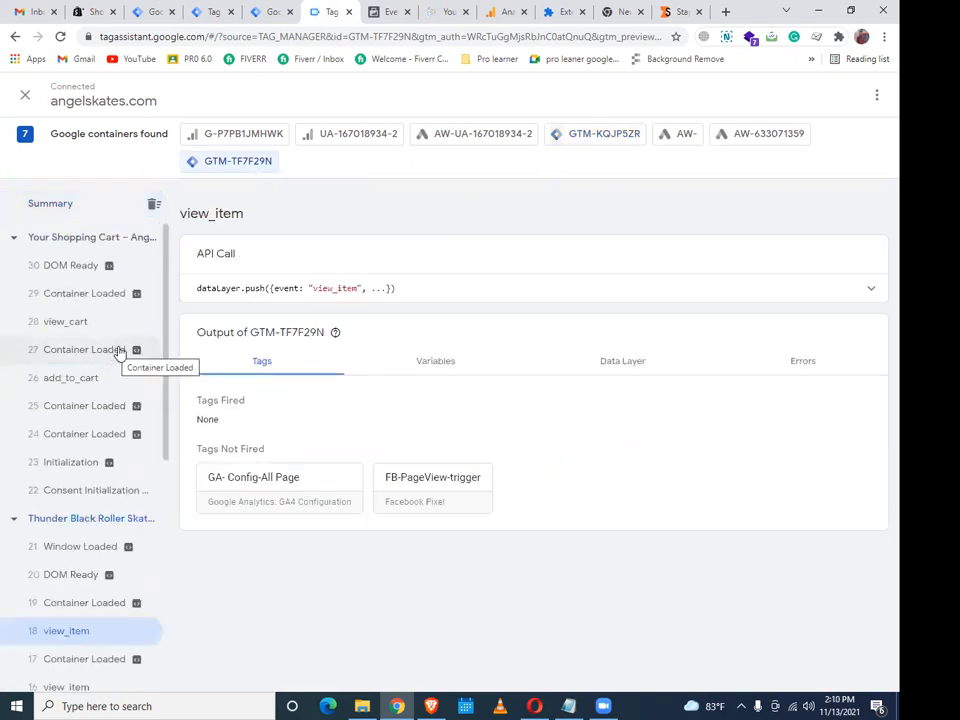
scroll(120, 352, down, 3)
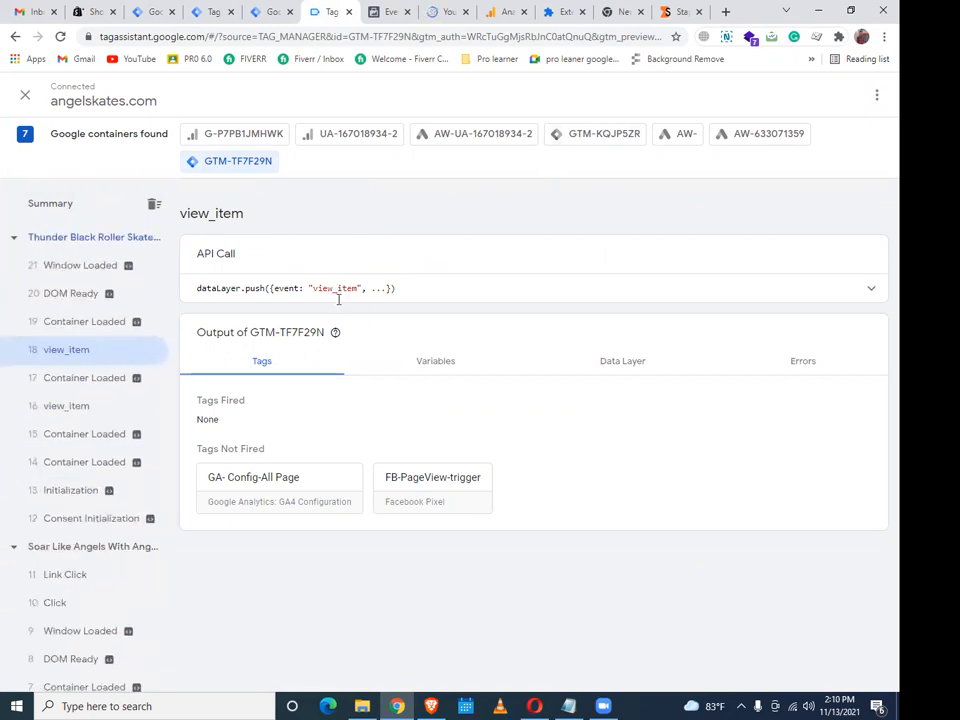
drag(313, 289, 355, 292)
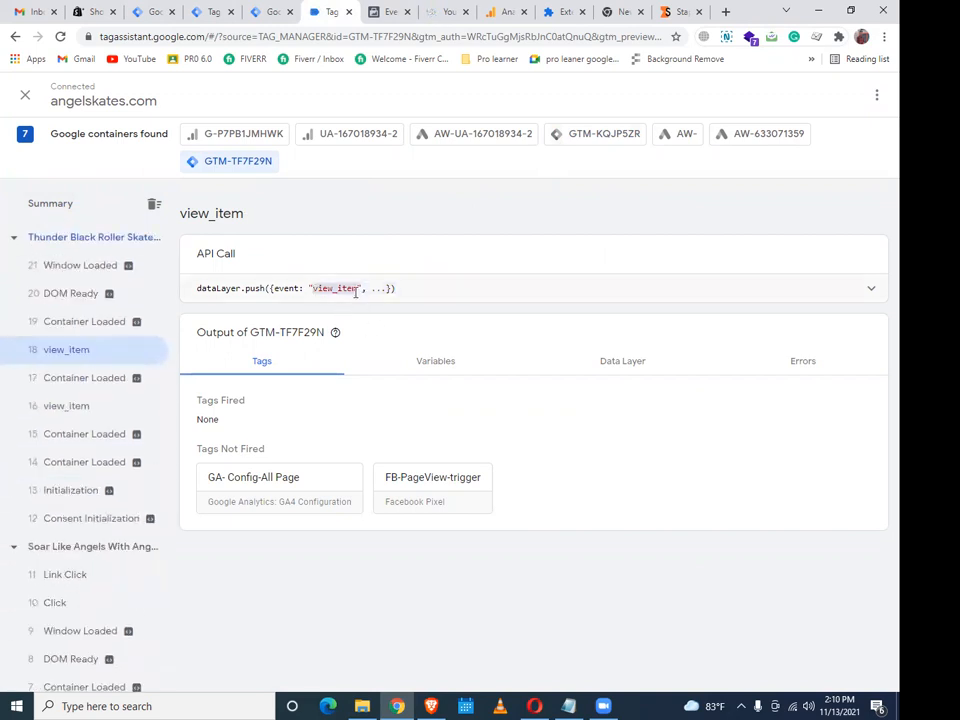
right_click(344, 290)
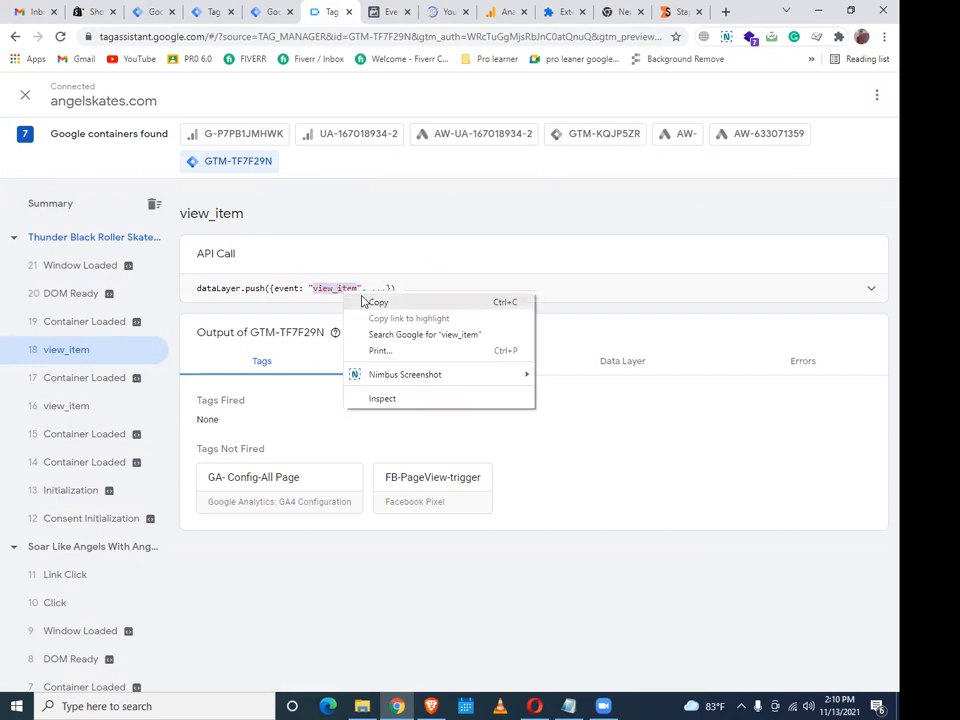
click(366, 302)
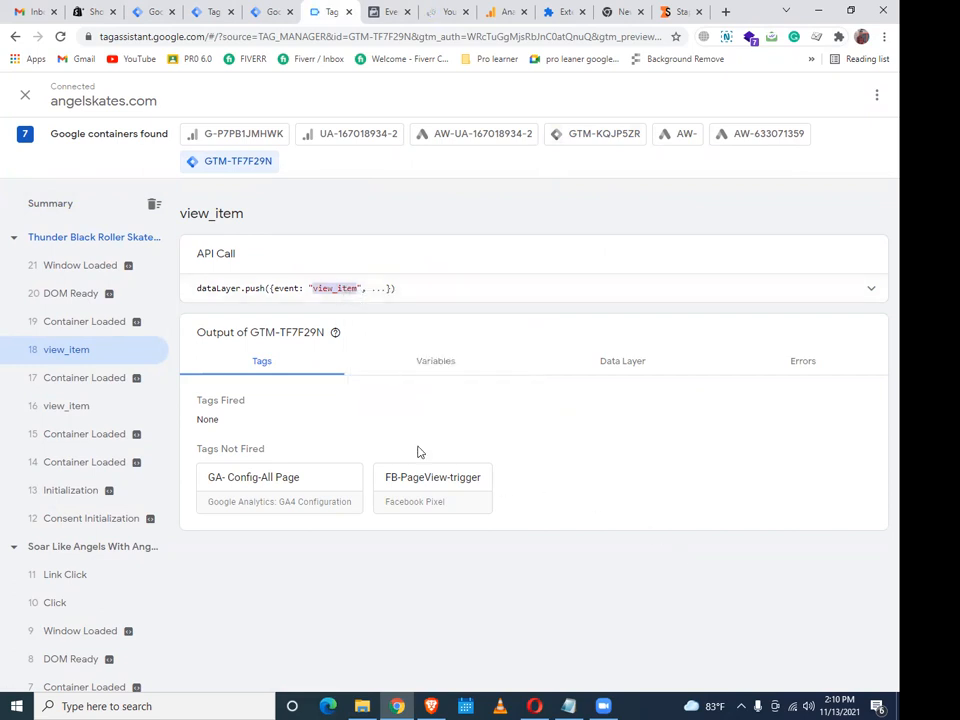
click(270, 12)
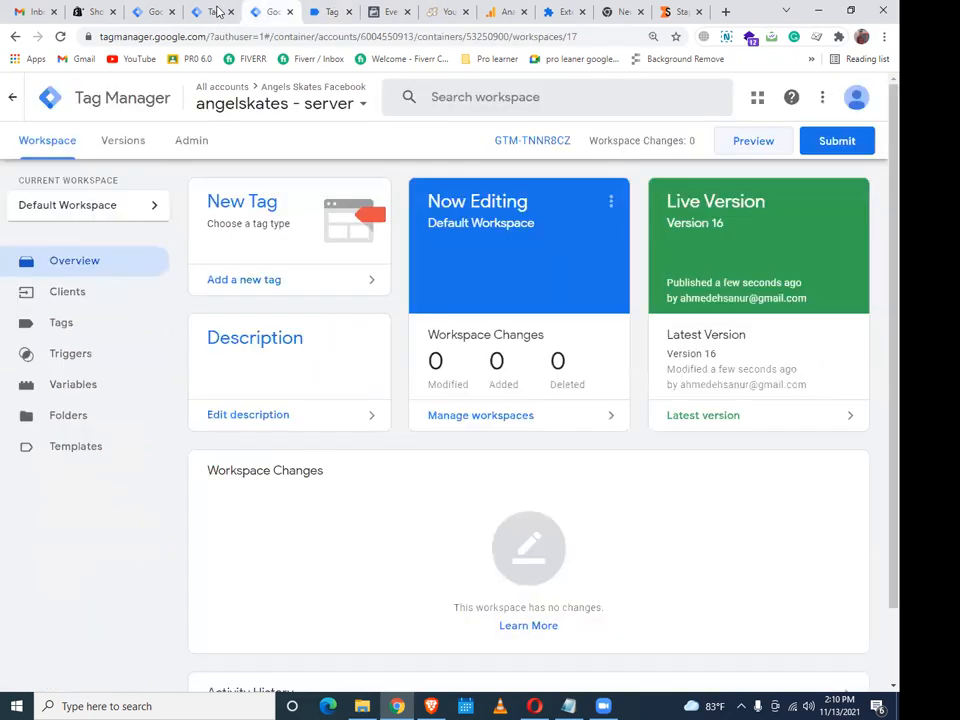
click(217, 12)
key(ctrl+shift+Tab)
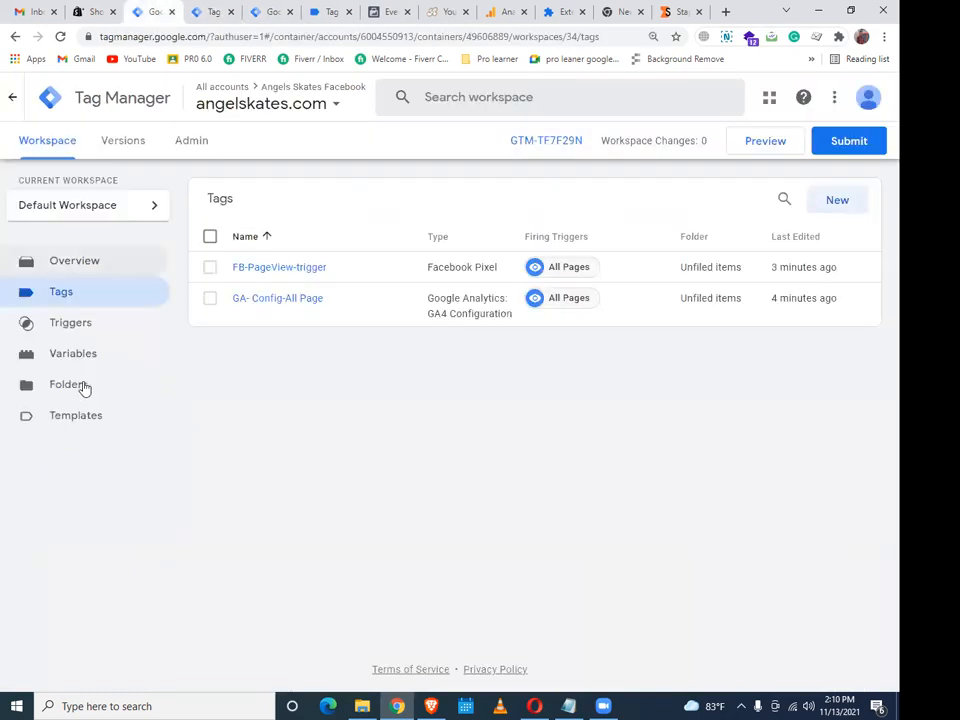
click(93, 326)
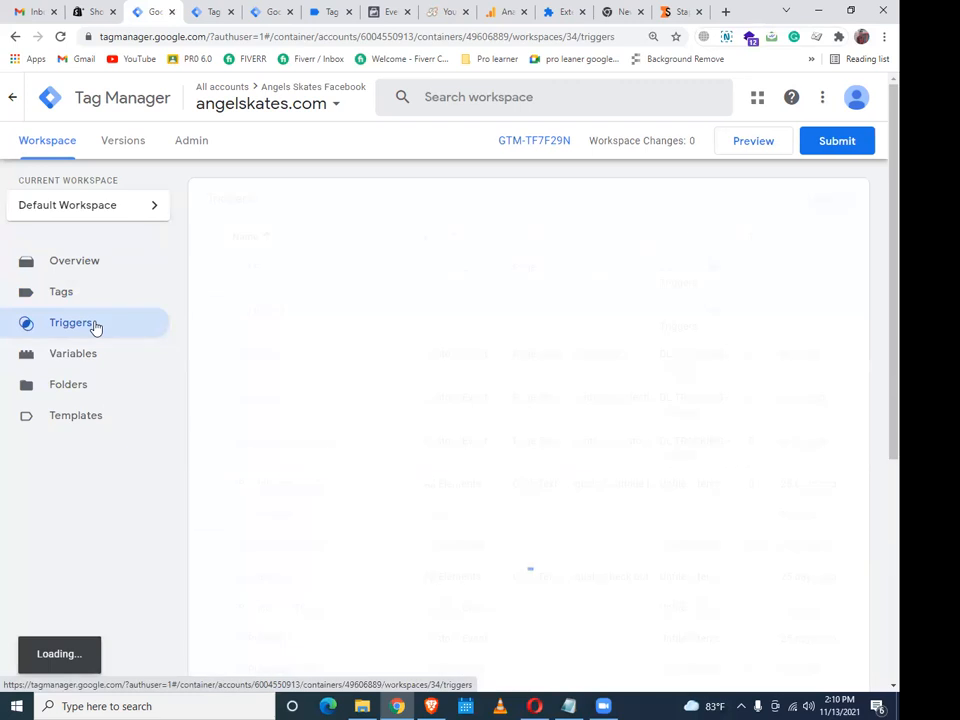
scroll(106, 354, down, 3)
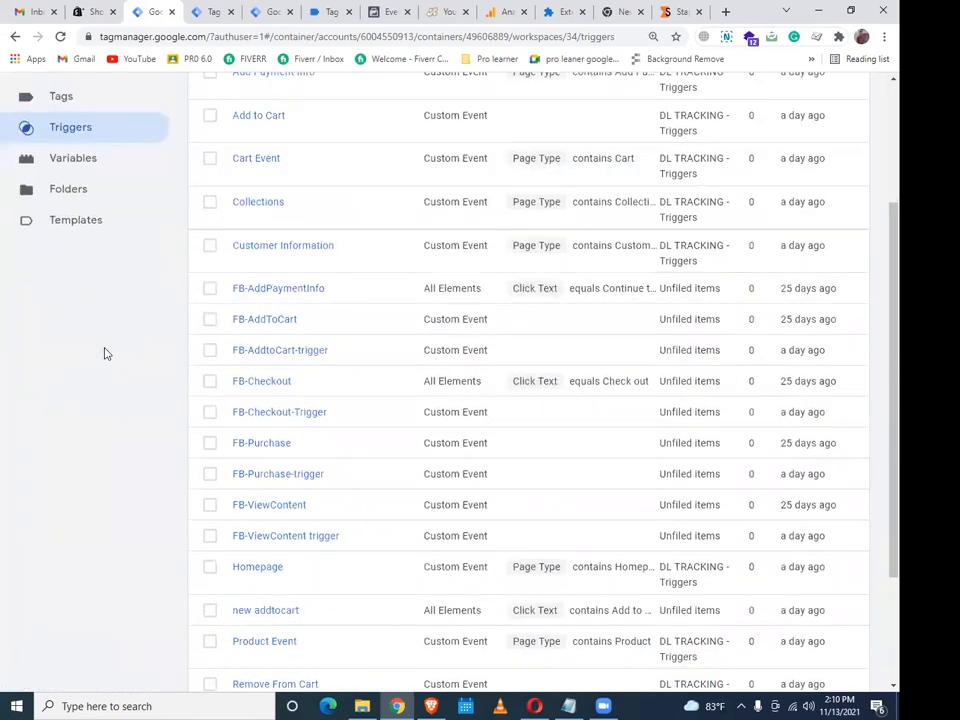
scroll(106, 354, up, 2)
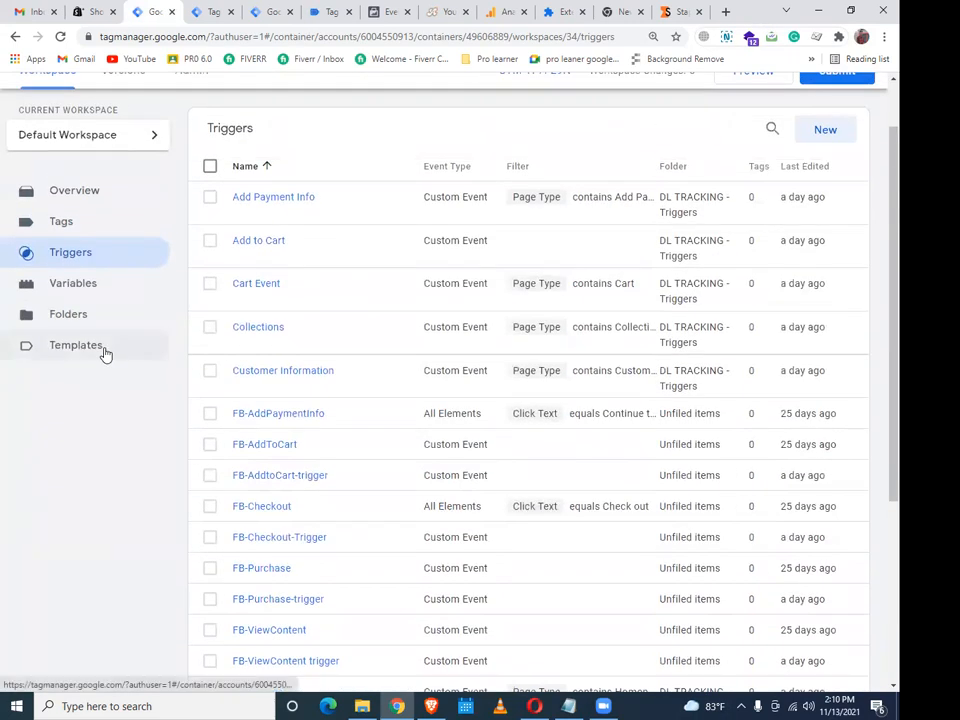
scroll(275, 392, down, 3)
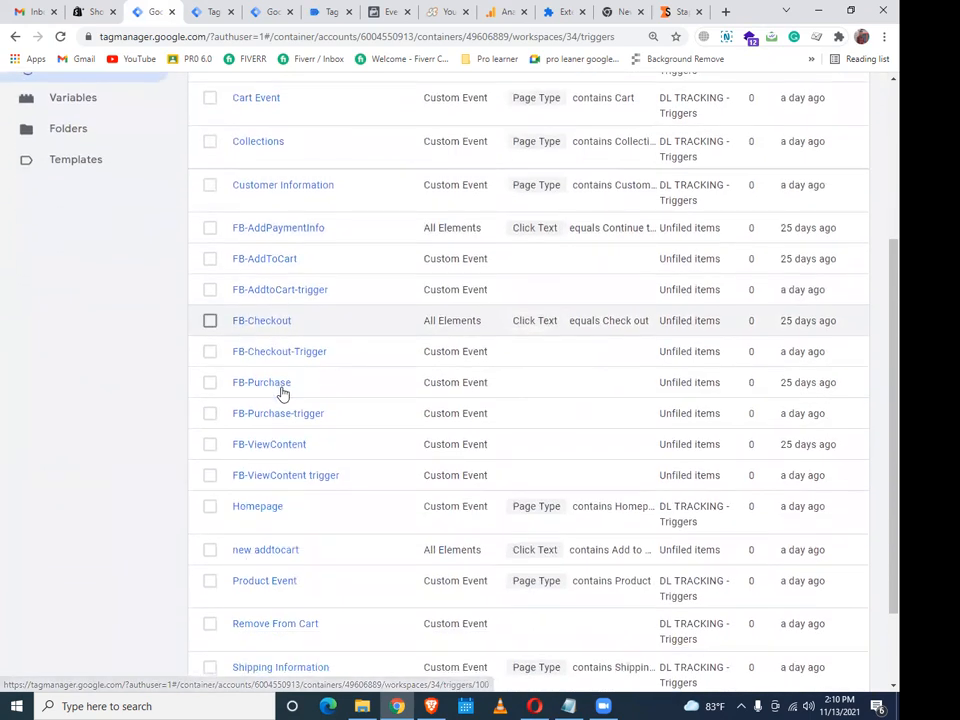
scroll(282, 393, up, 5)
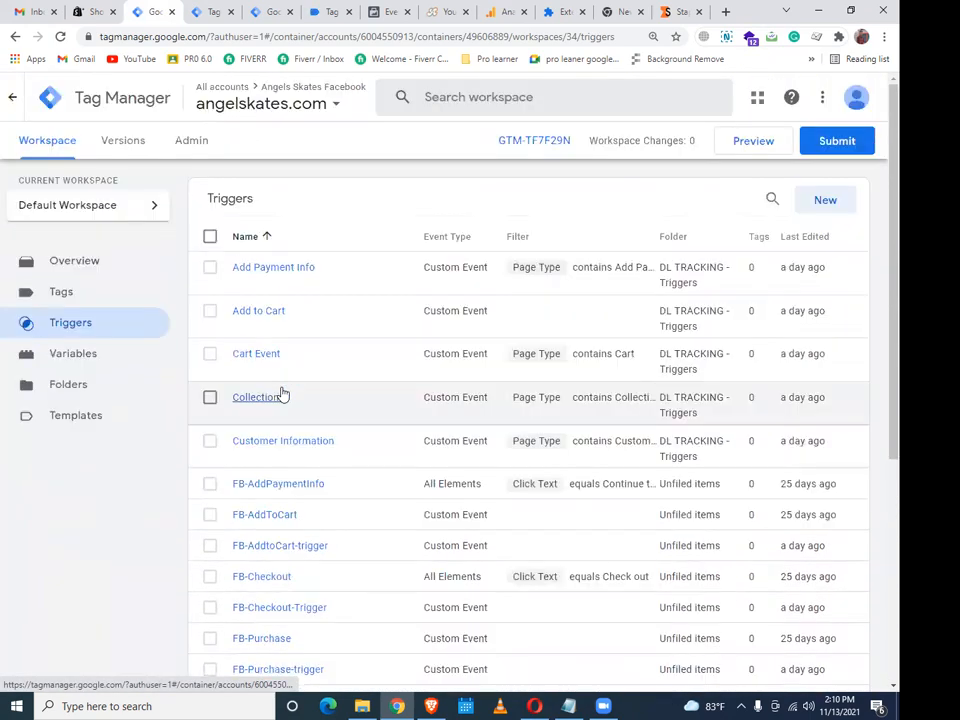
scroll(282, 396, down, 1)
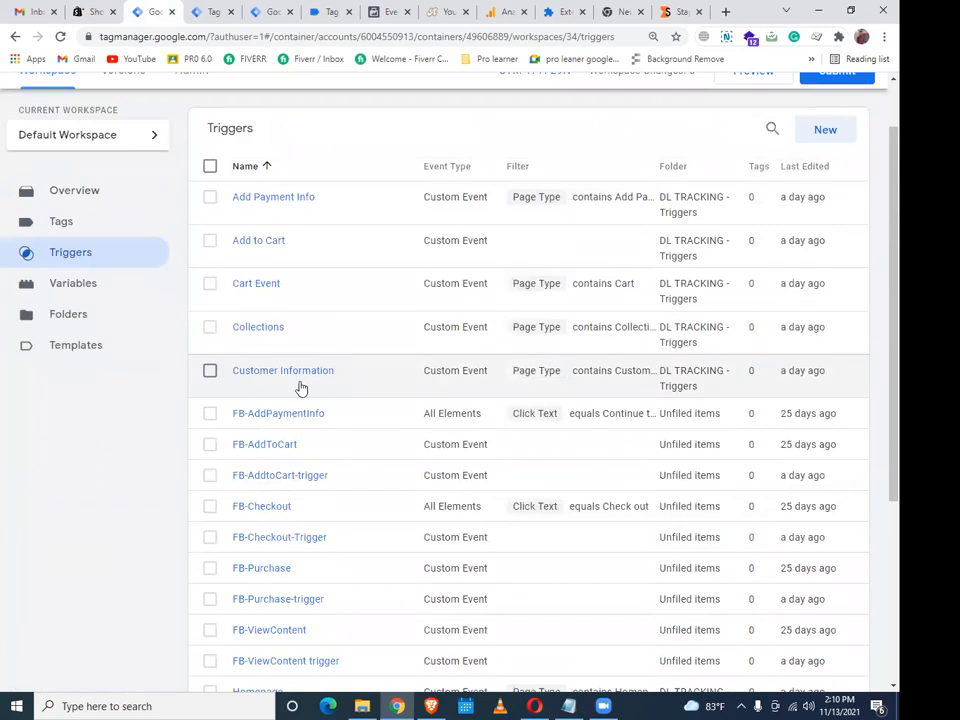
scroll(286, 376, down, 2)
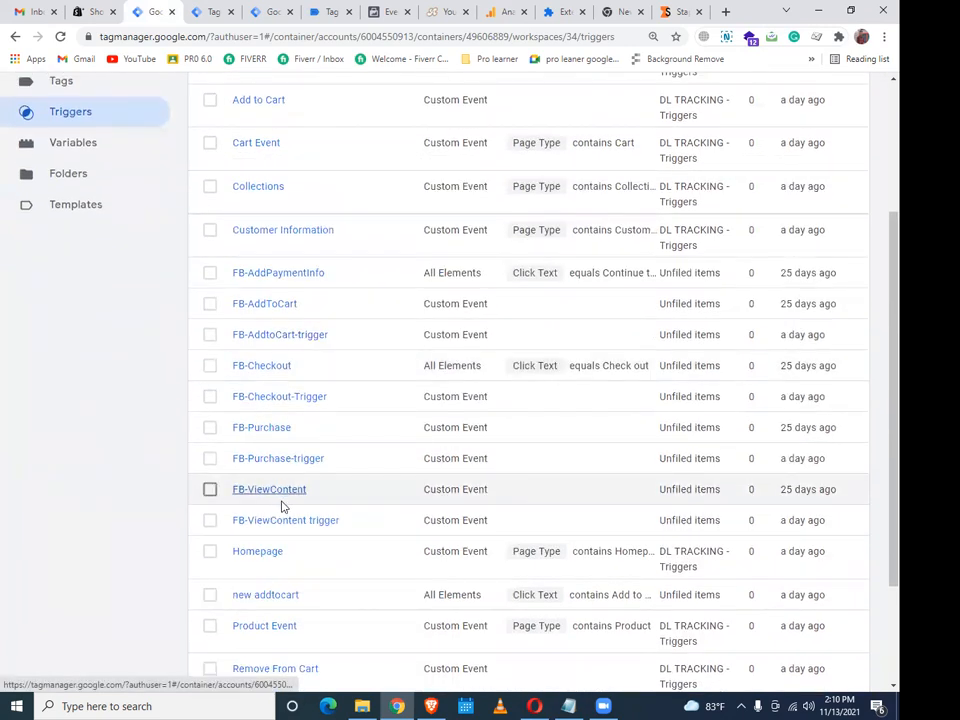
click(282, 506)
click(220, 10)
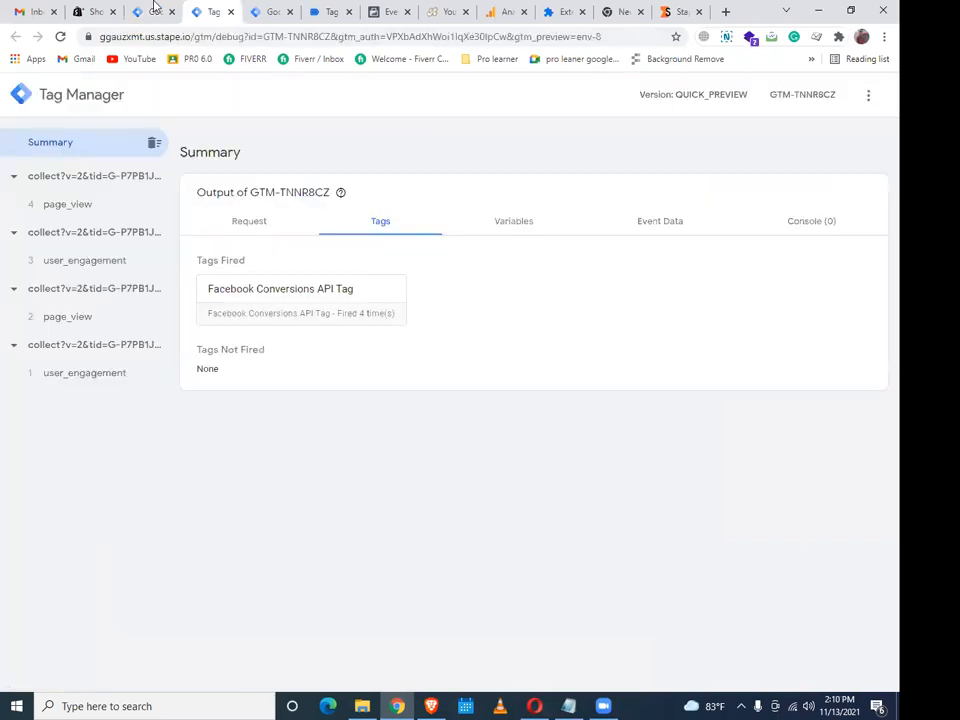
click(155, 10)
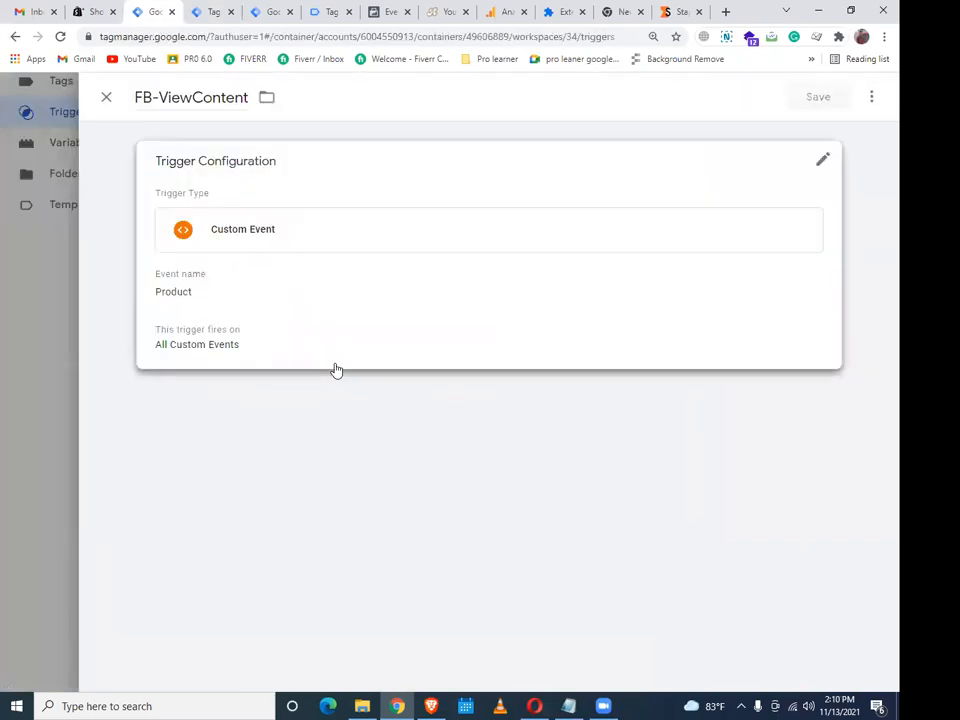
click(268, 303)
click(13, 381)
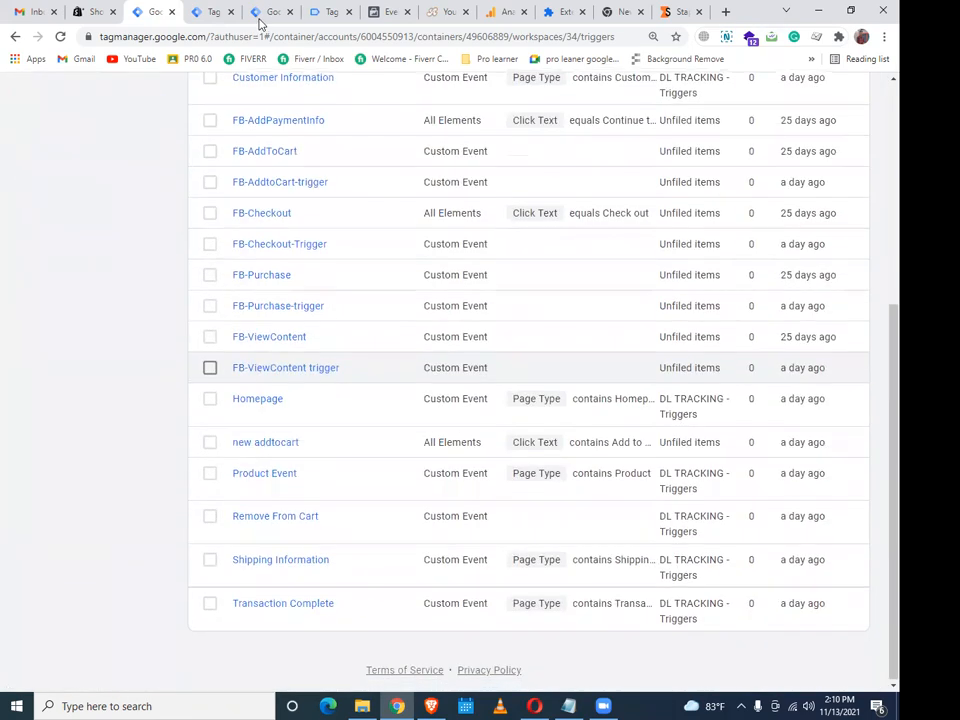
click(266, 12)
click(214, 12)
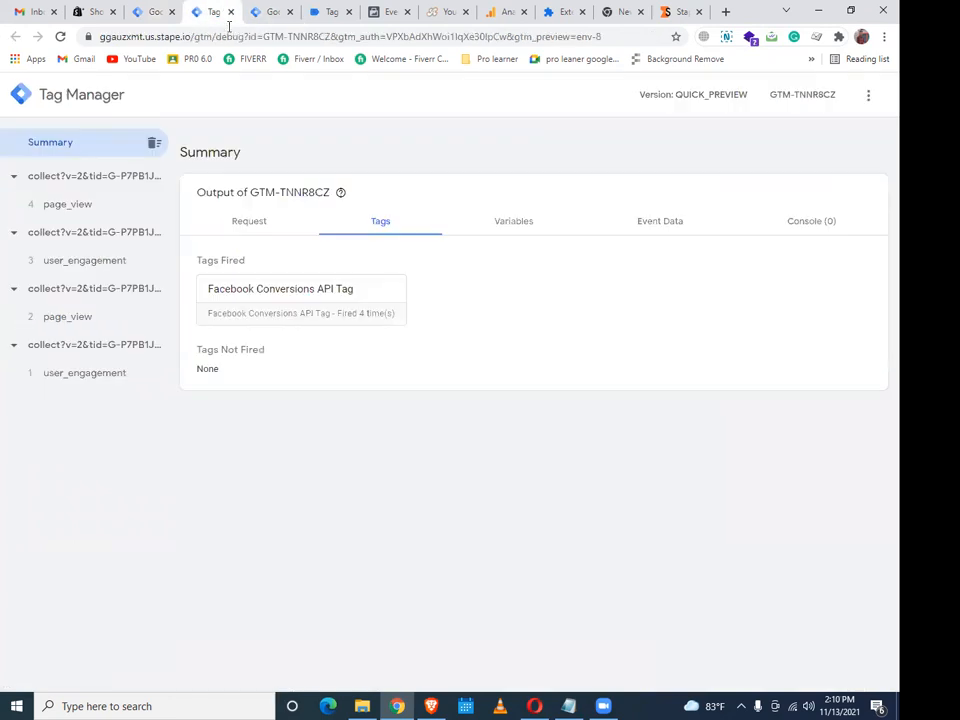
click(322, 12)
scroll(157, 521, down, 3)
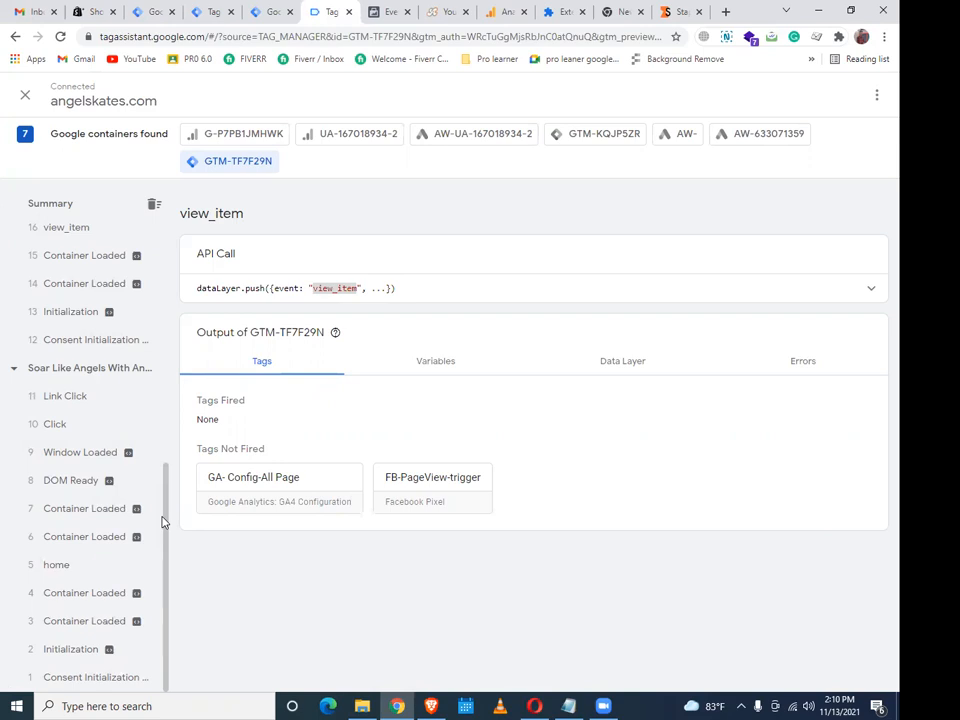
click(622, 364)
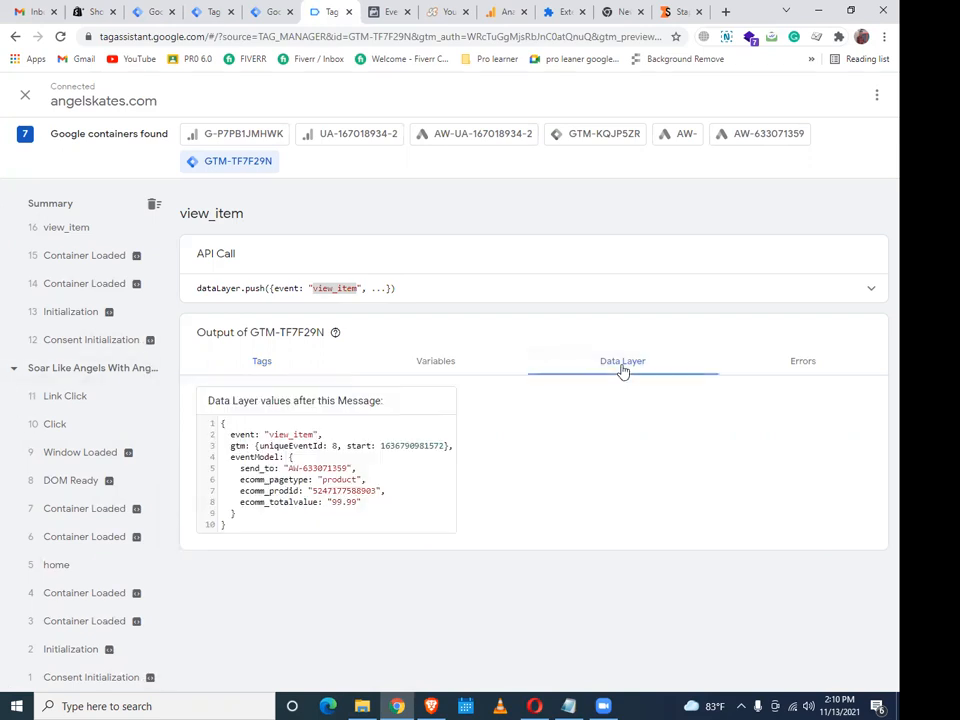
click(288, 8)
click(216, 8)
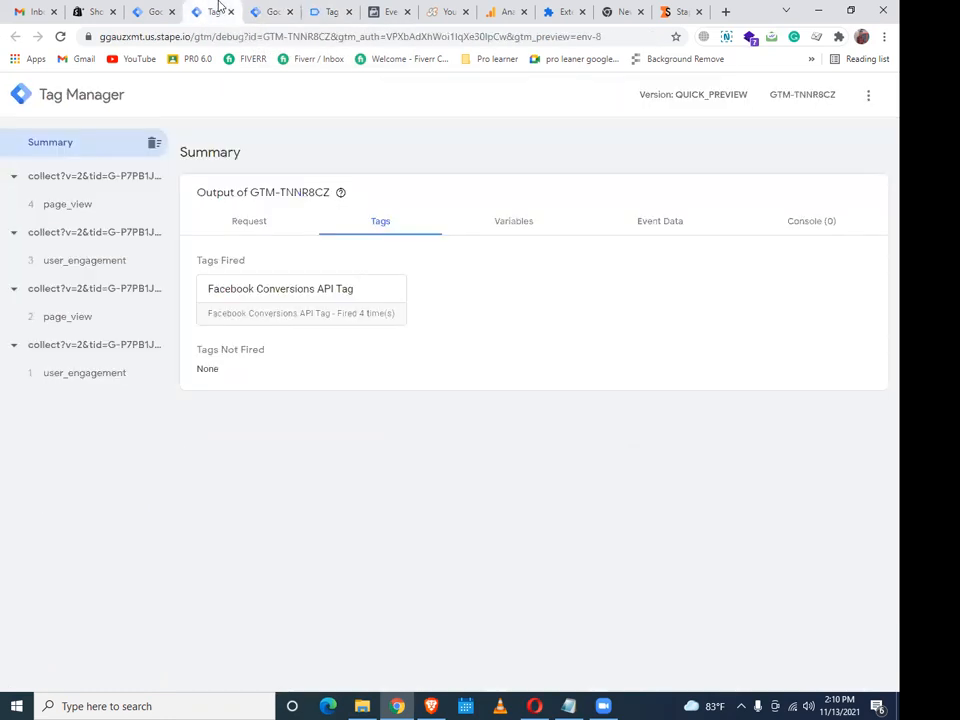
click(155, 11)
scroll(401, 482, up, 1)
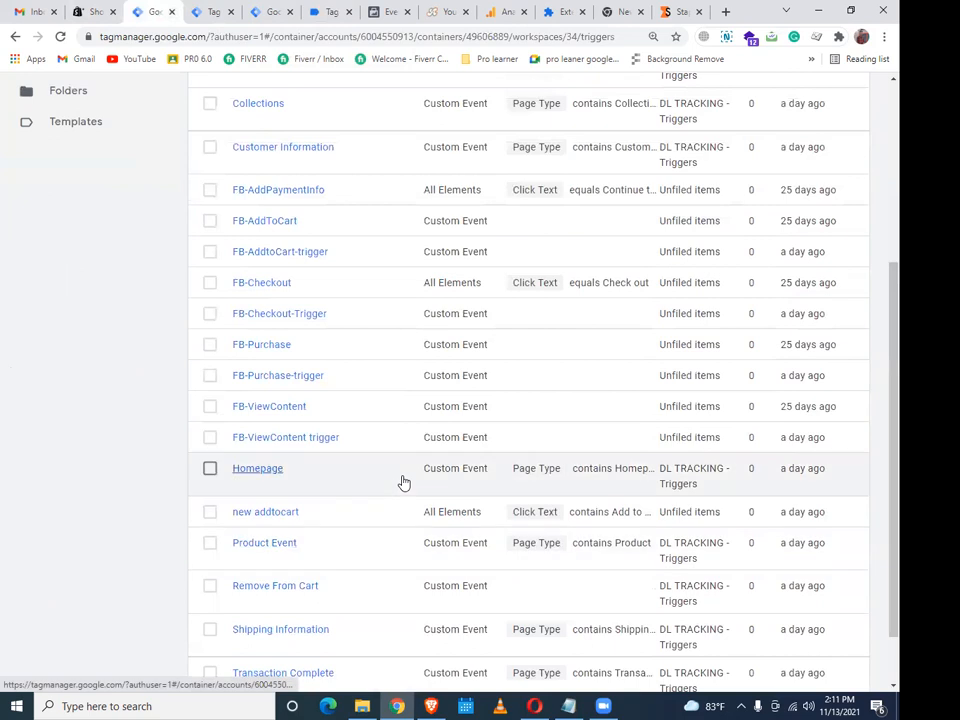
scroll(407, 484, up, 4)
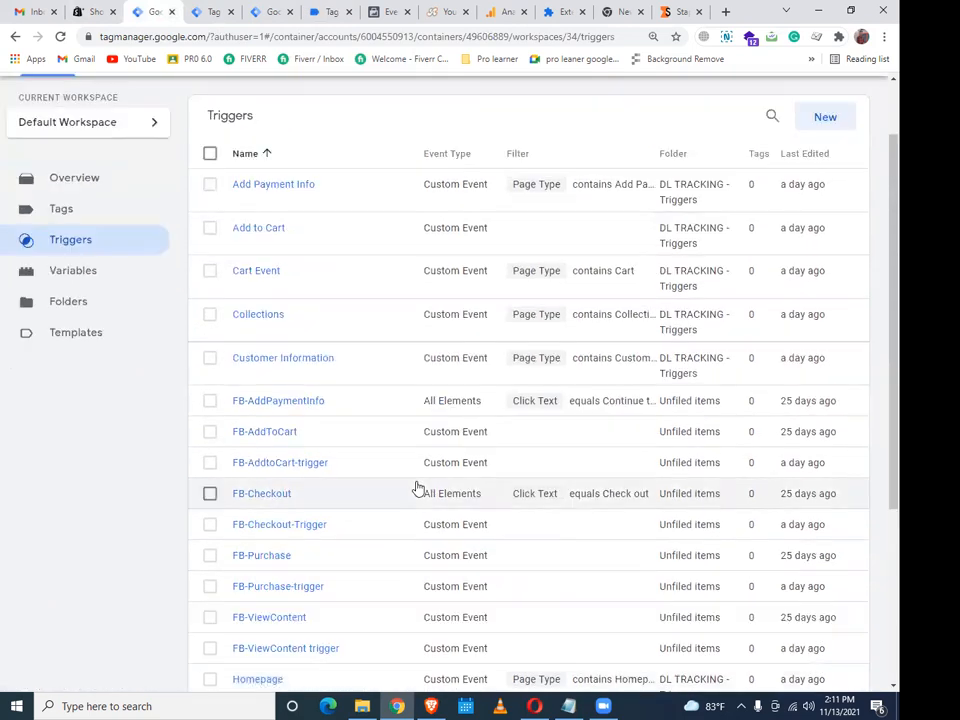
scroll(425, 489, down, 2)
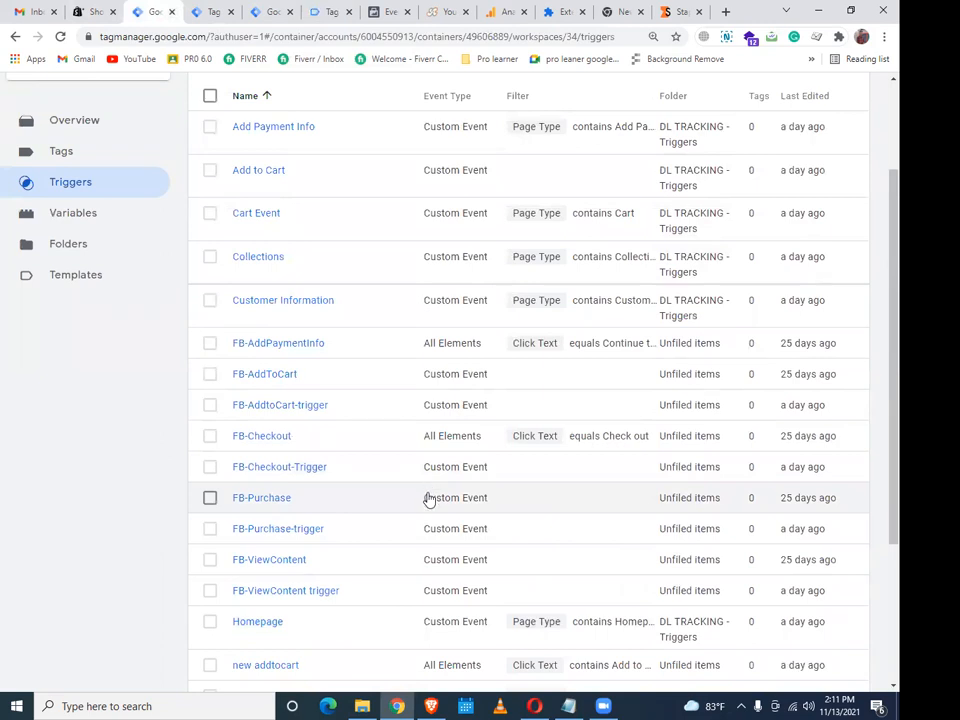
scroll(756, 249, up, 3)
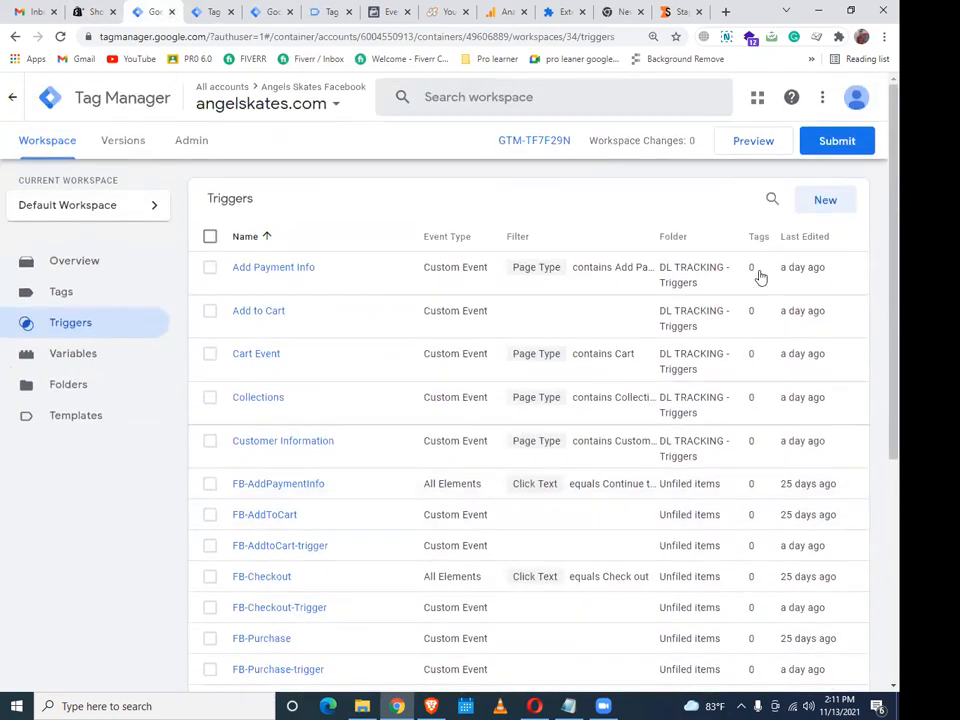
scroll(681, 356, down, 2)
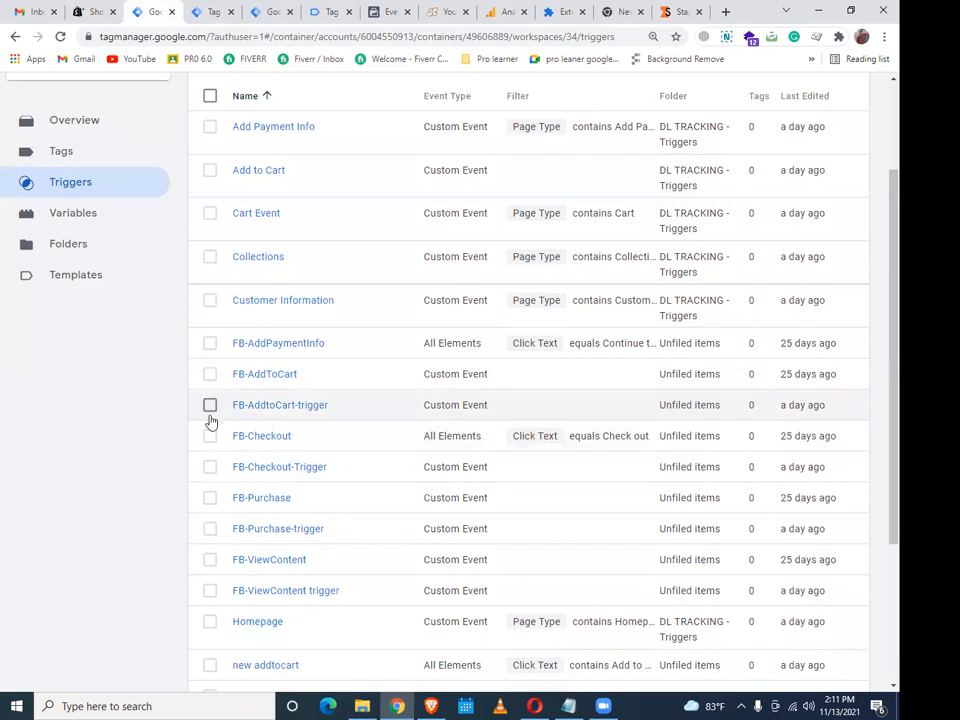
click(210, 405)
Delete FB-AddtoCart-trigger, FB-Checkout-Trigger and FB-ViewContent trigger
click(210, 466)
click(210, 590)
scroll(354, 559, up, 3)
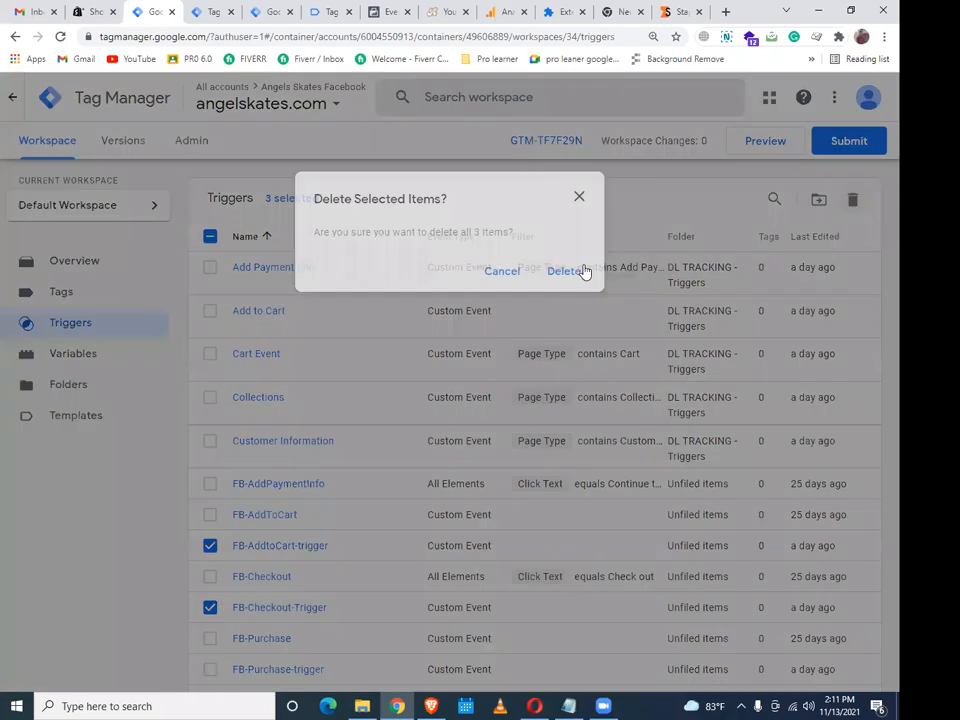
click(583, 271)
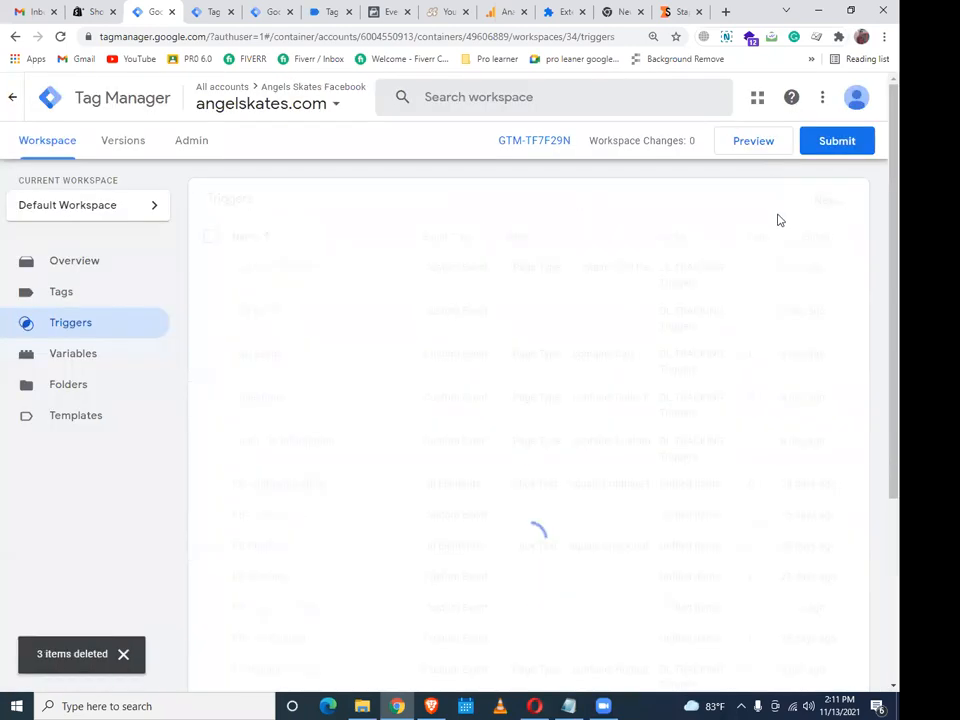
Create a new Custom Event trigger with event name view_item pasted in
click(829, 208)
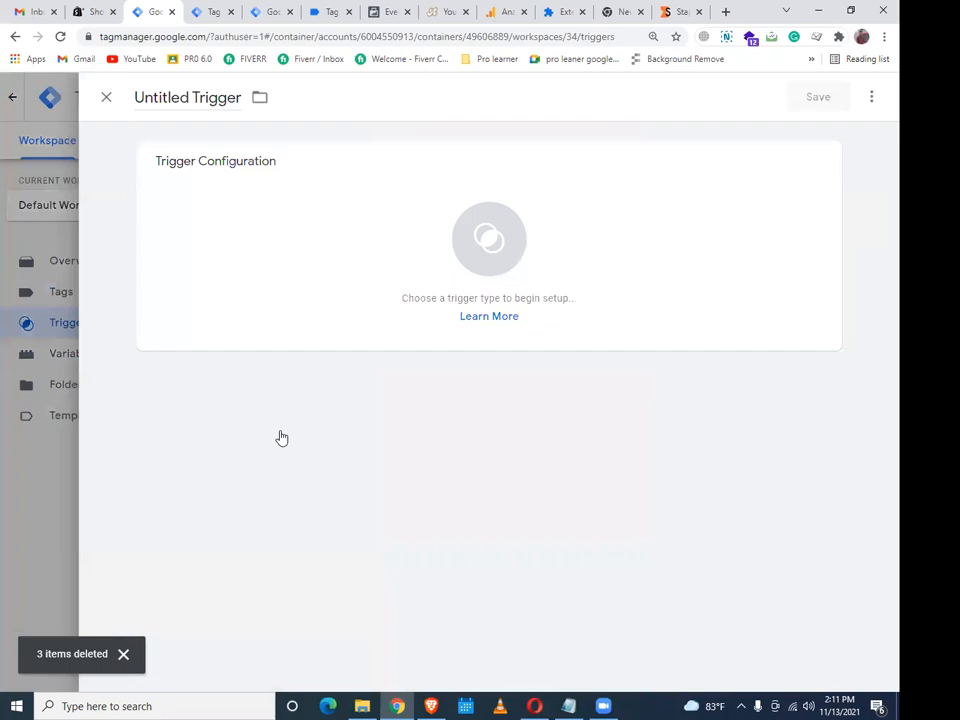
click(380, 305)
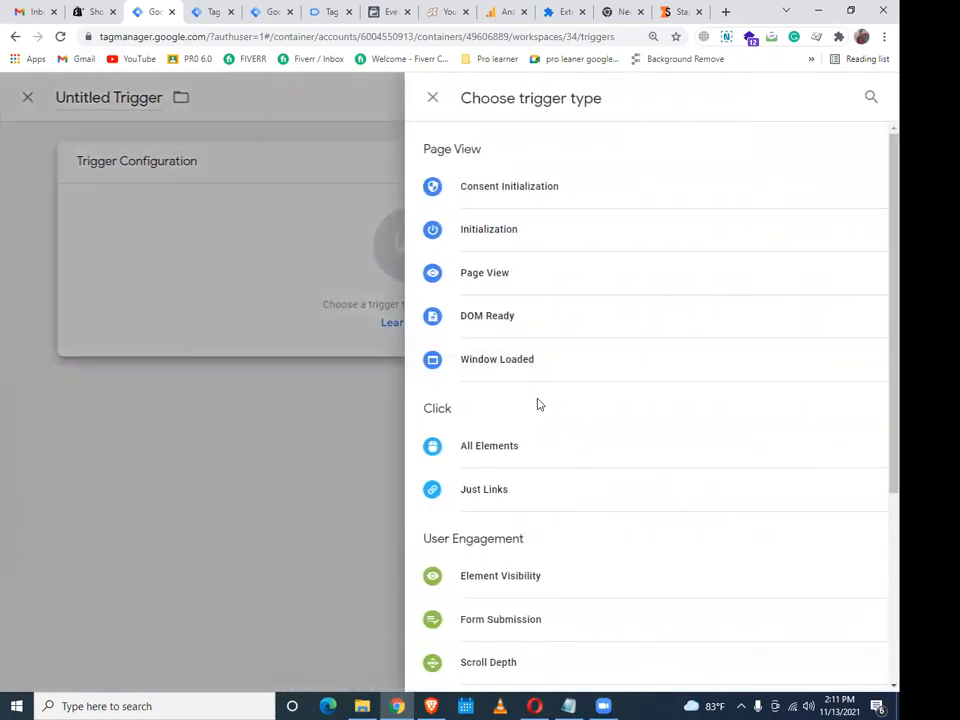
scroll(550, 410, down, 2)
scroll(559, 467, down, 2)
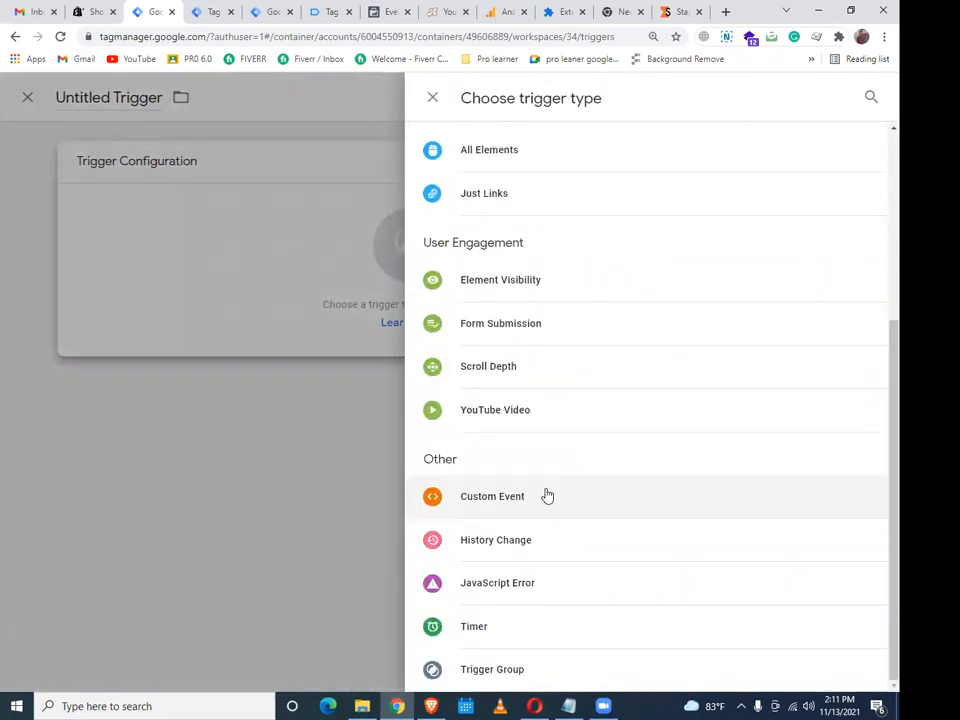
click(546, 495)
click(289, 319)
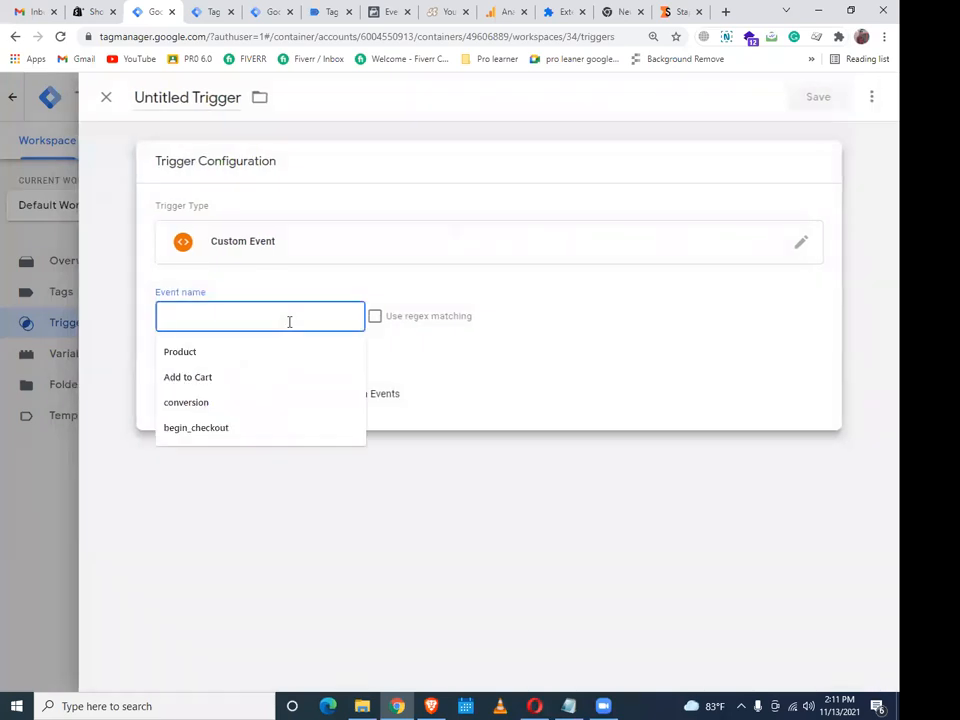
text(view_item)
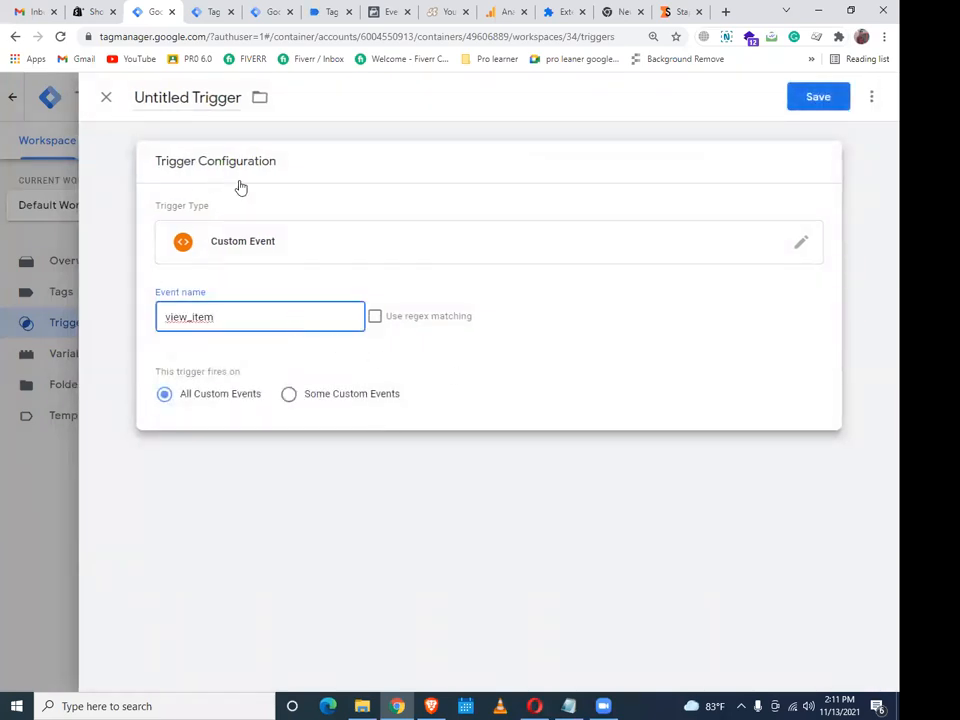
click(219, 108)
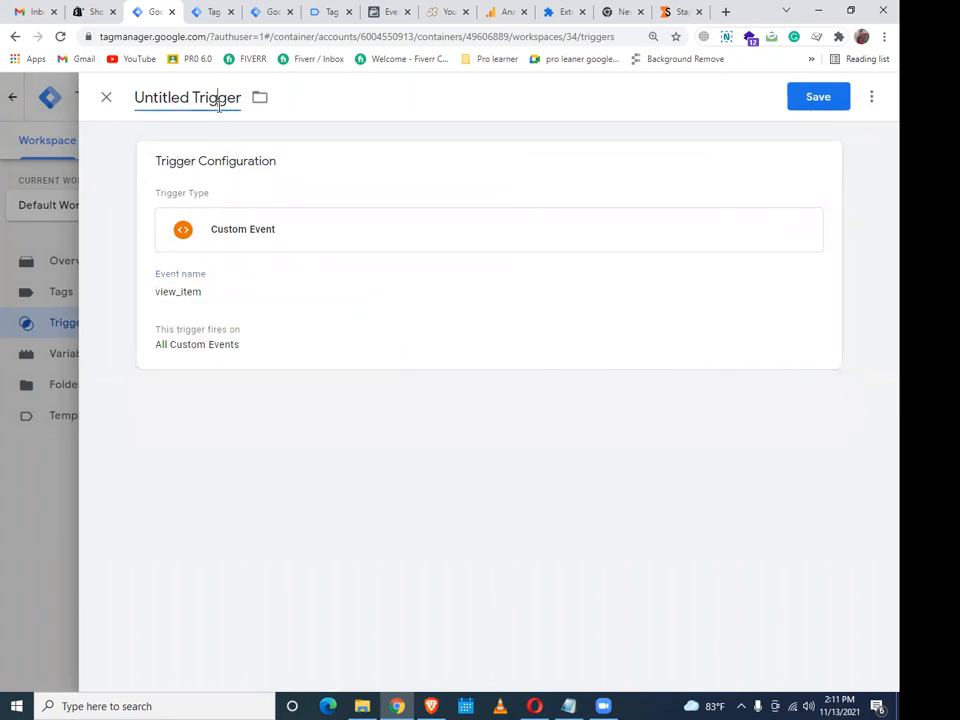
Name the trigger 'Fb- Viewontent-trigger' and save it
click(219, 106)
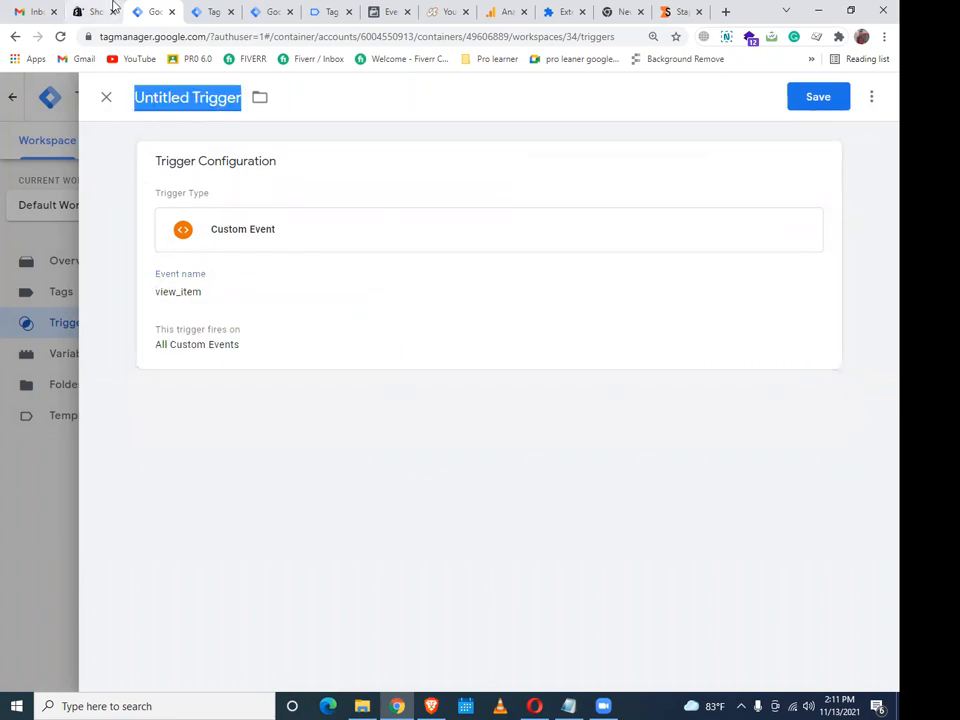
text(Fb)
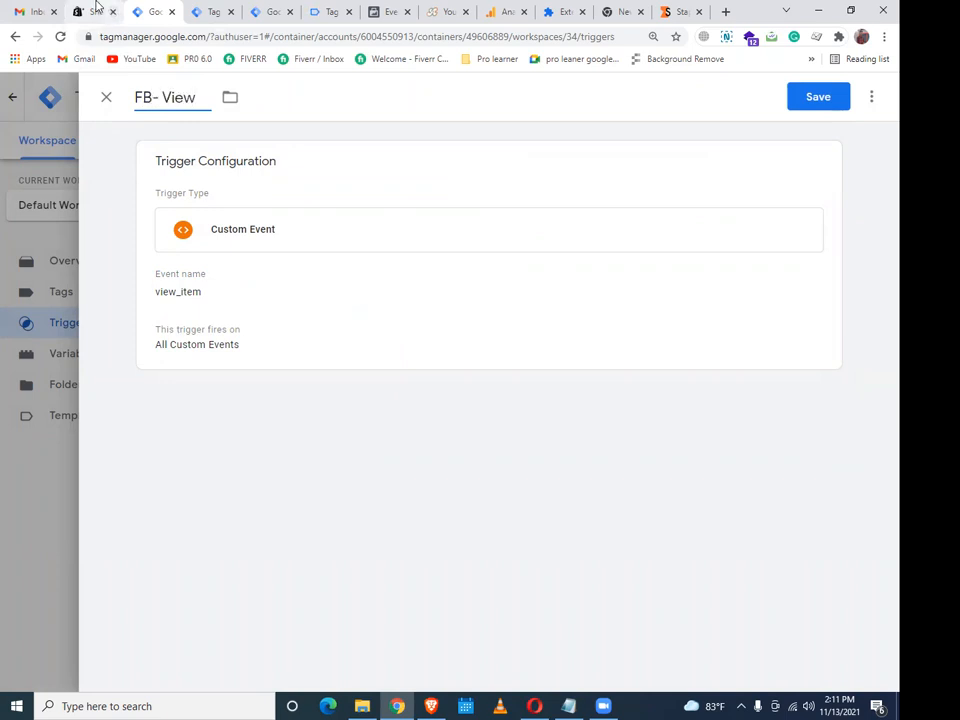
text(- Viewontent)
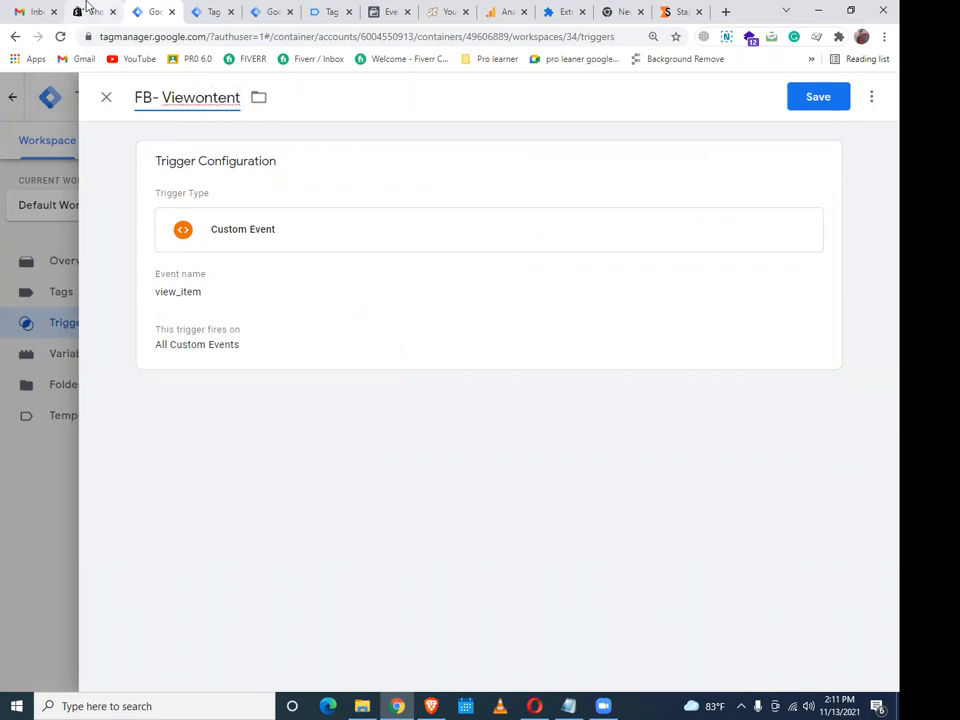
text(-trigger)
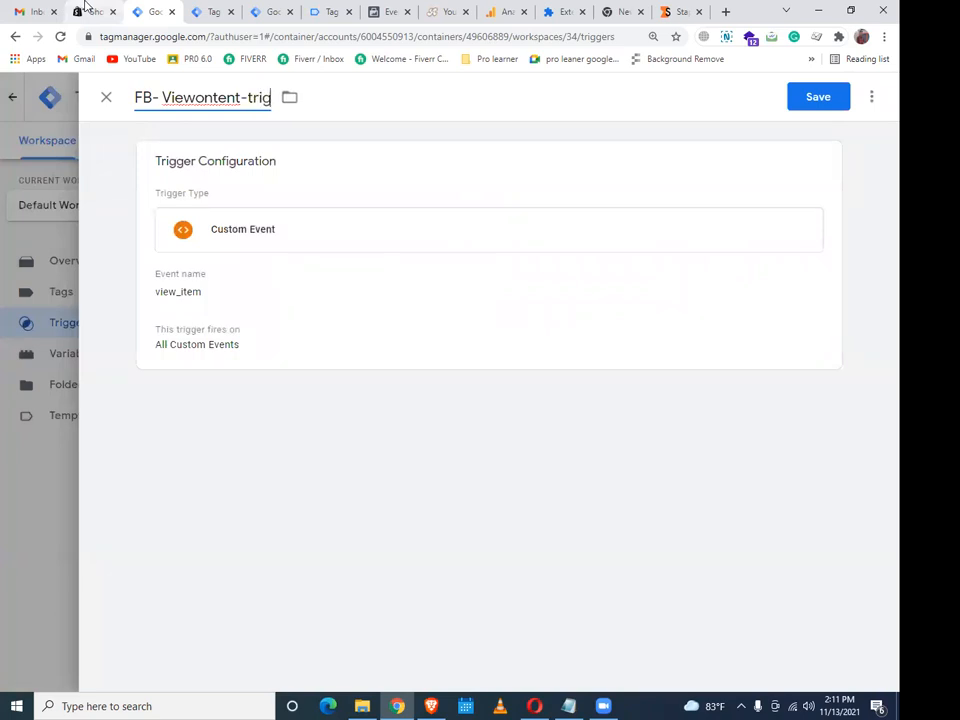
click(815, 110)
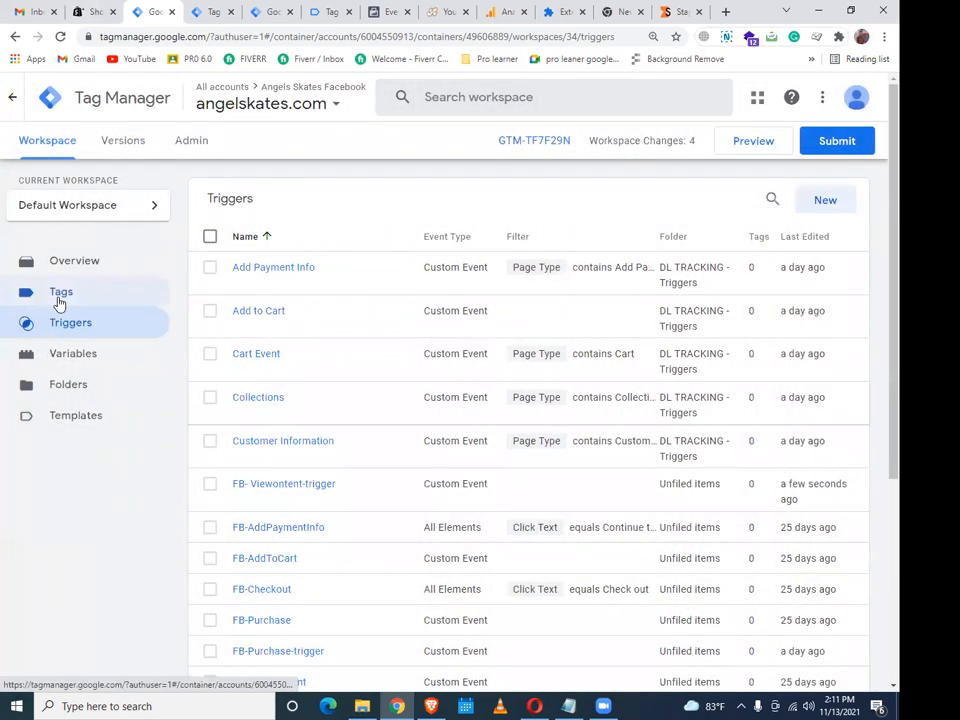
Inspect the first two View Content events' details in Facebook Test Events
click(57, 295)
click(388, 11)
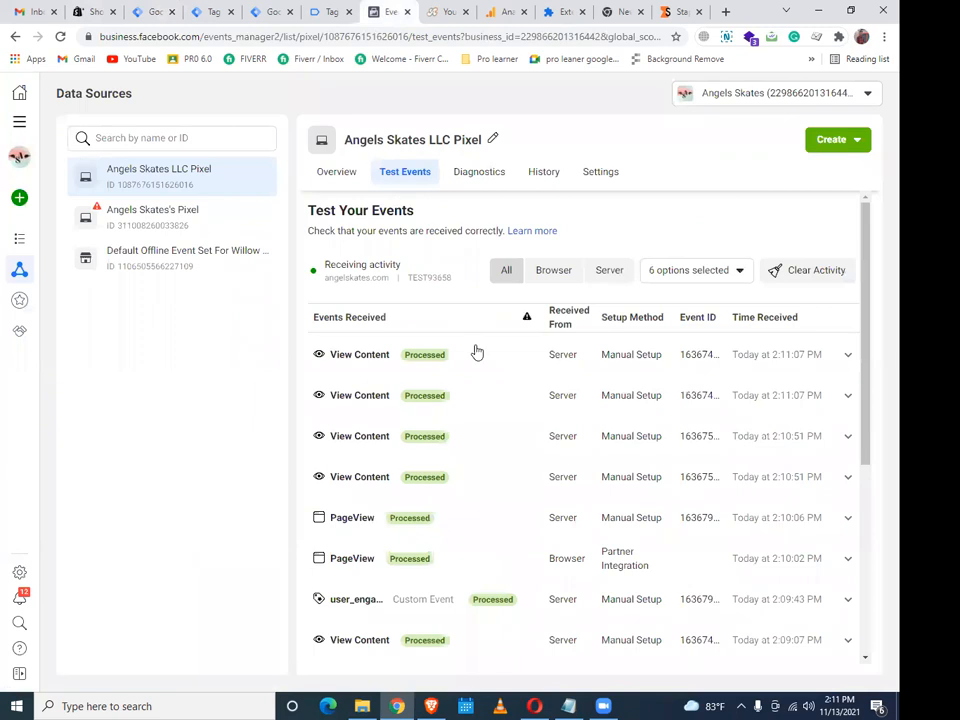
click(489, 363)
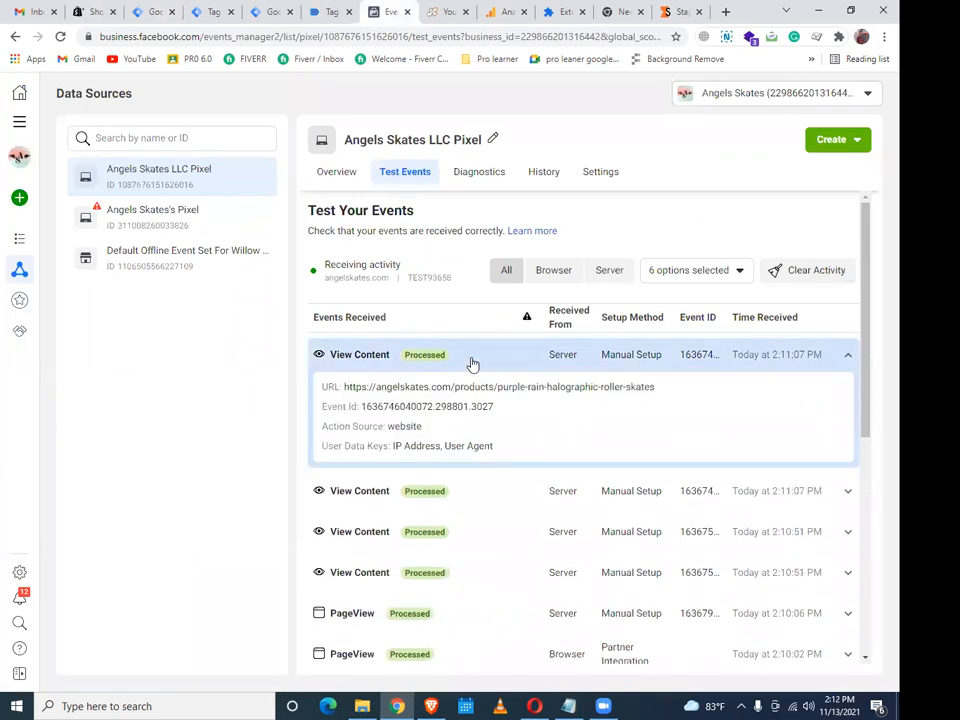
click(474, 363)
click(429, 410)
click(658, 384)
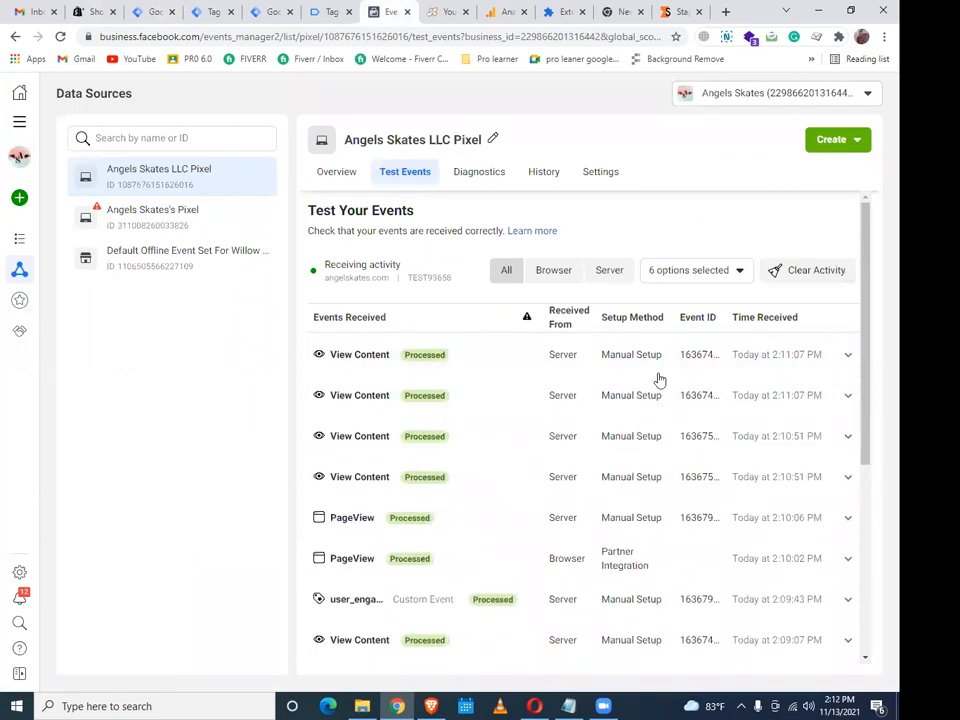
Clear the Test Events activity, then return to the Tag Manager workspace tags list
click(810, 274)
click(623, 345)
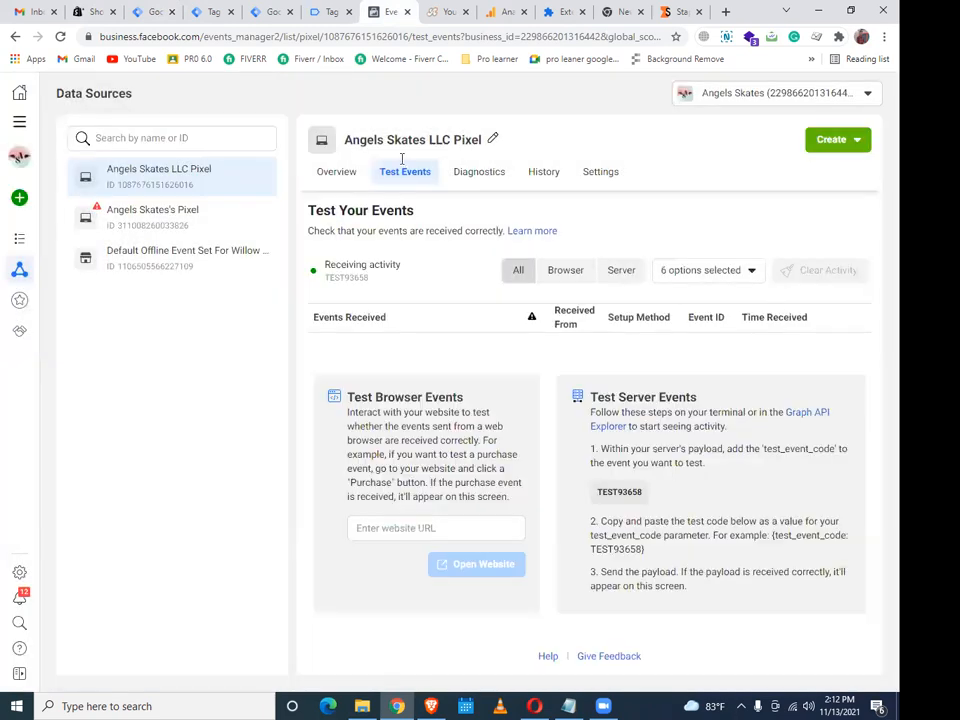
click(322, 6)
click(273, 6)
click(194, 7)
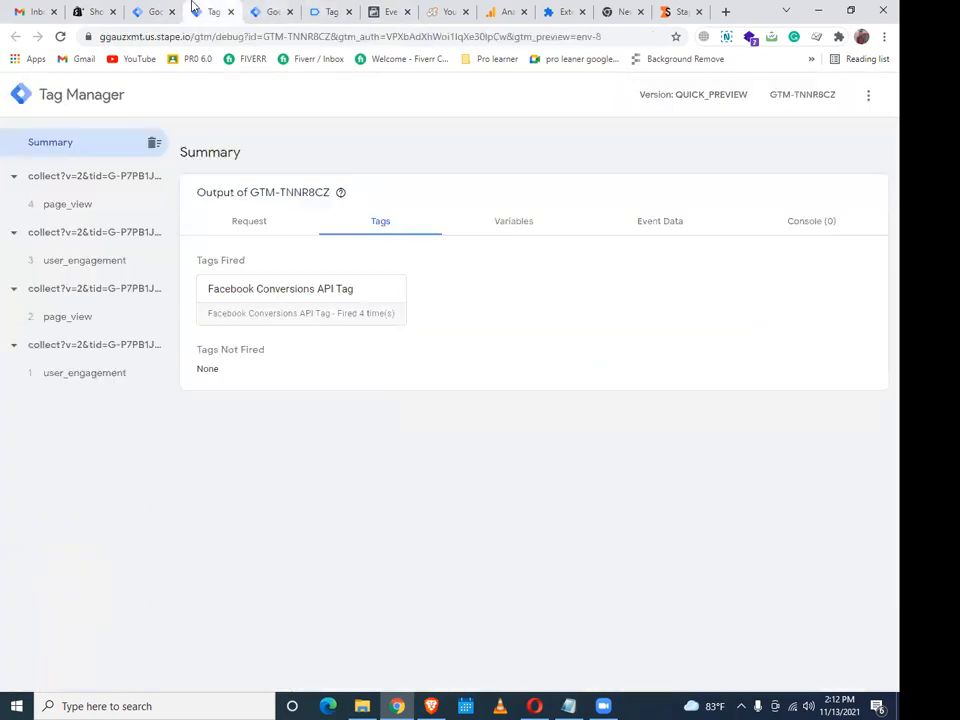
click(166, 9)
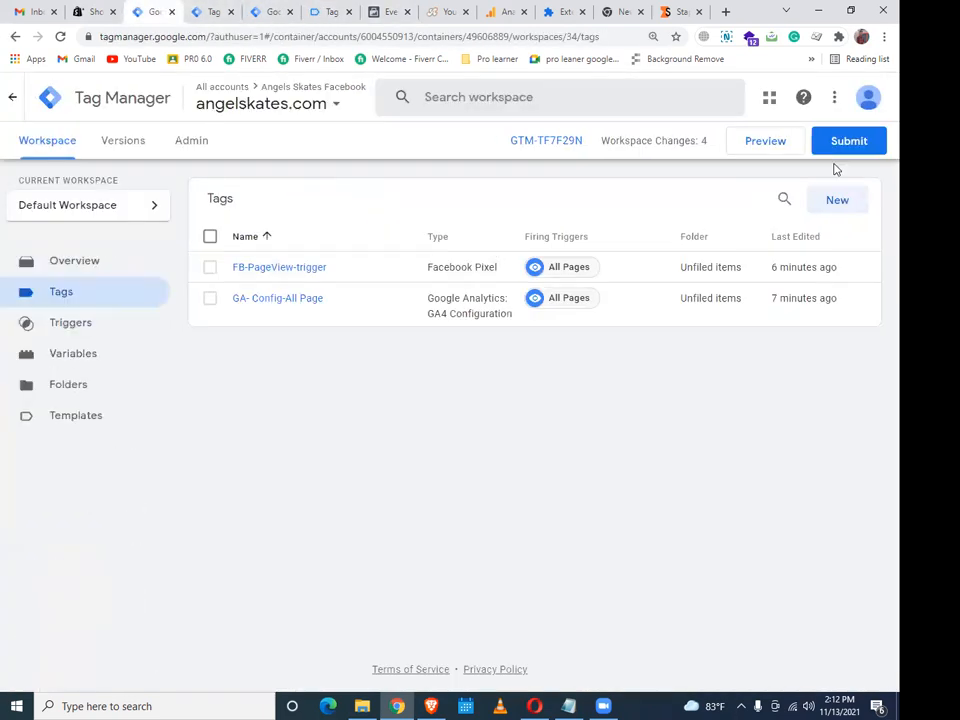
Create a new Facebook Pixel tag with standard event ViewContent
click(831, 202)
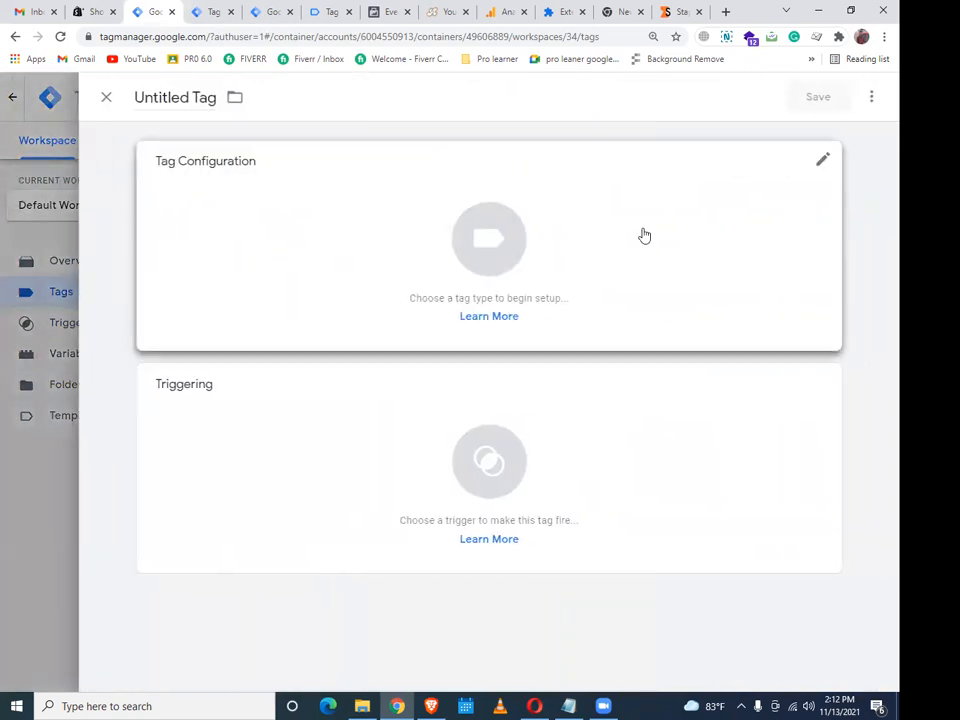
click(643, 236)
scroll(642, 330, down, 4)
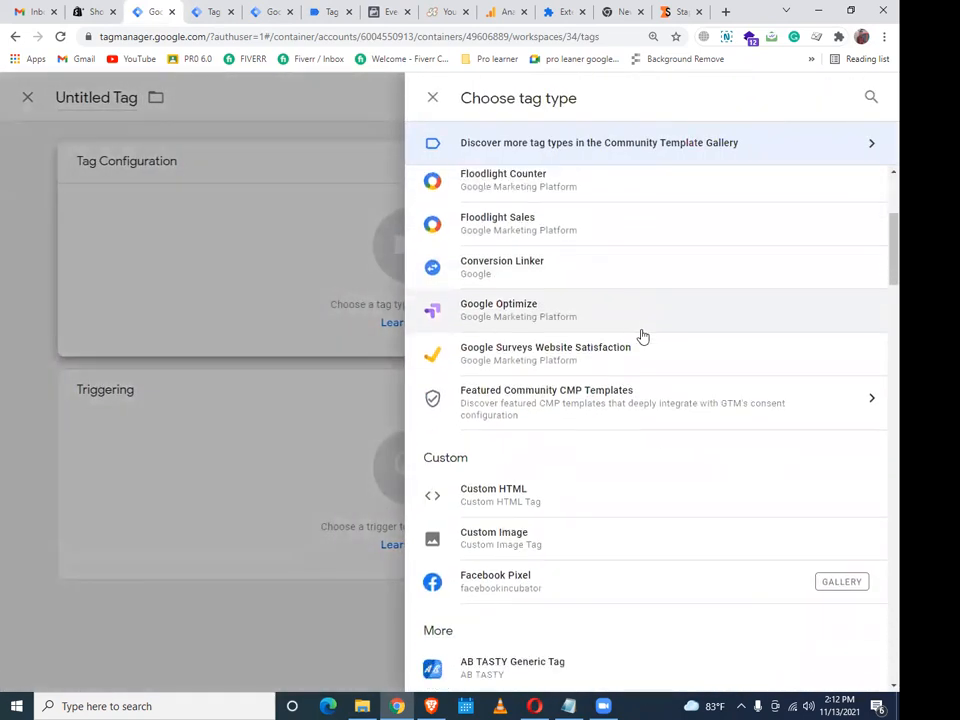
scroll(647, 340, down, 1)
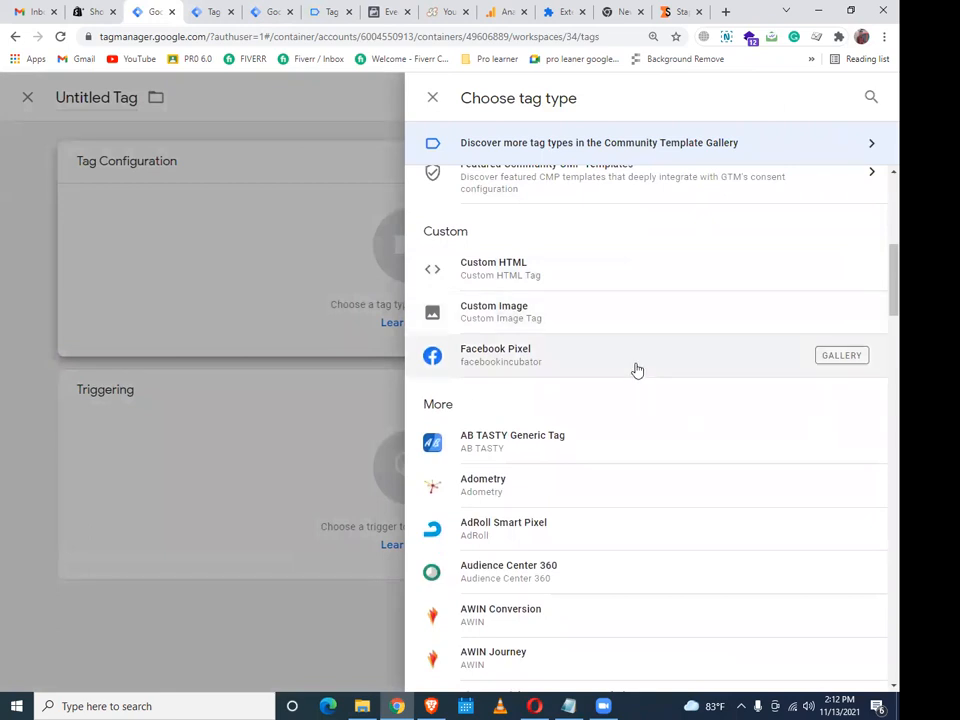
click(597, 363)
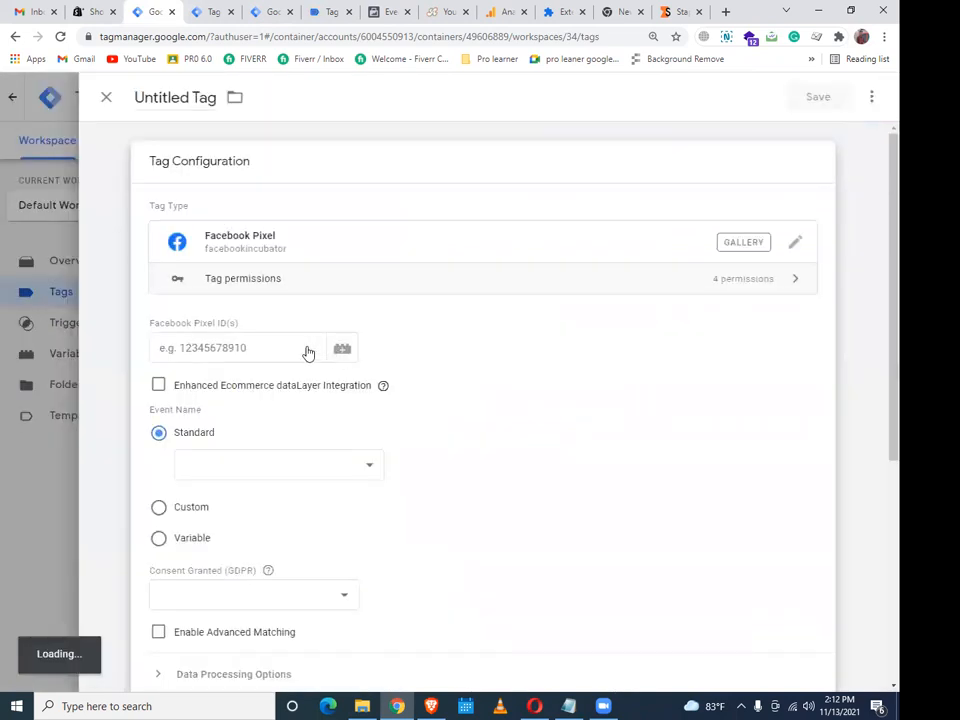
click(354, 471)
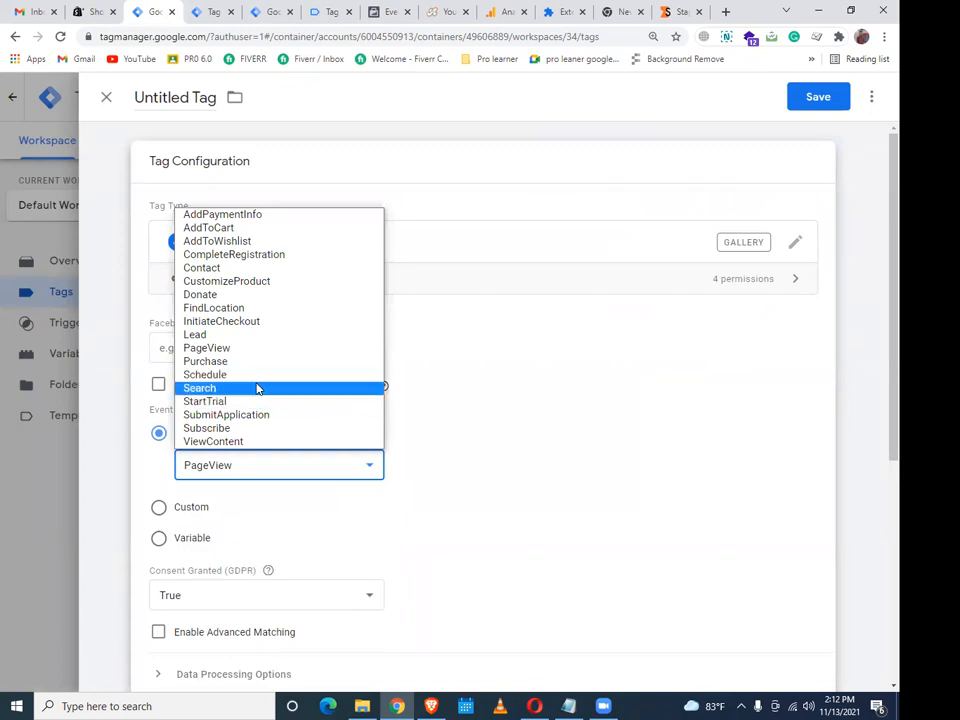
click(263, 442)
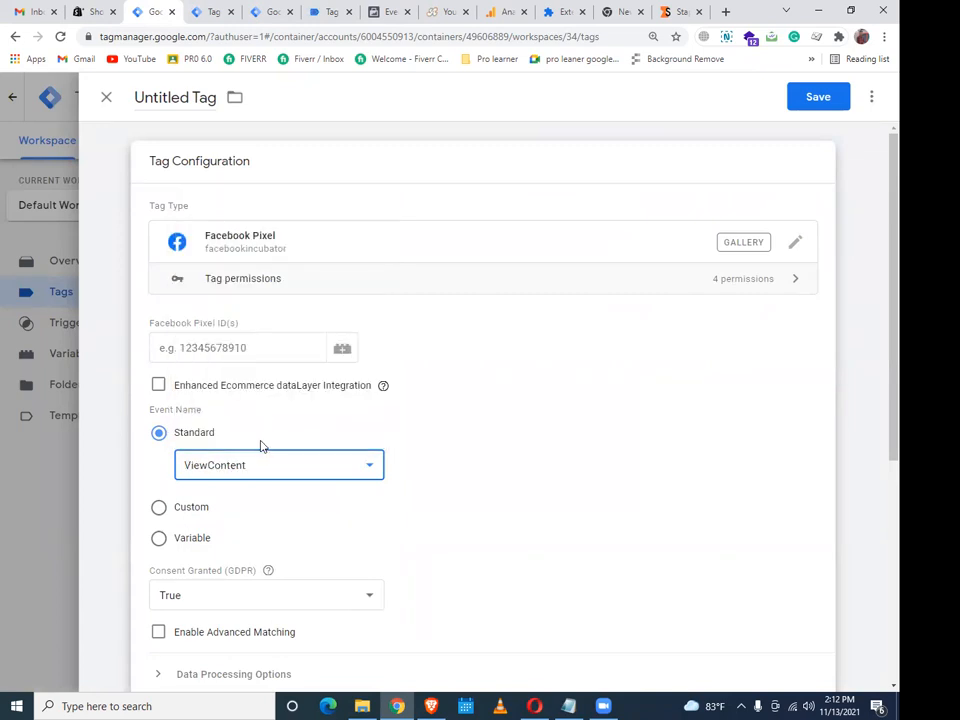
Set the tag's Facebook Pixel ID to the {{FB-Pixel Id}} variable
click(237, 360)
click(343, 352)
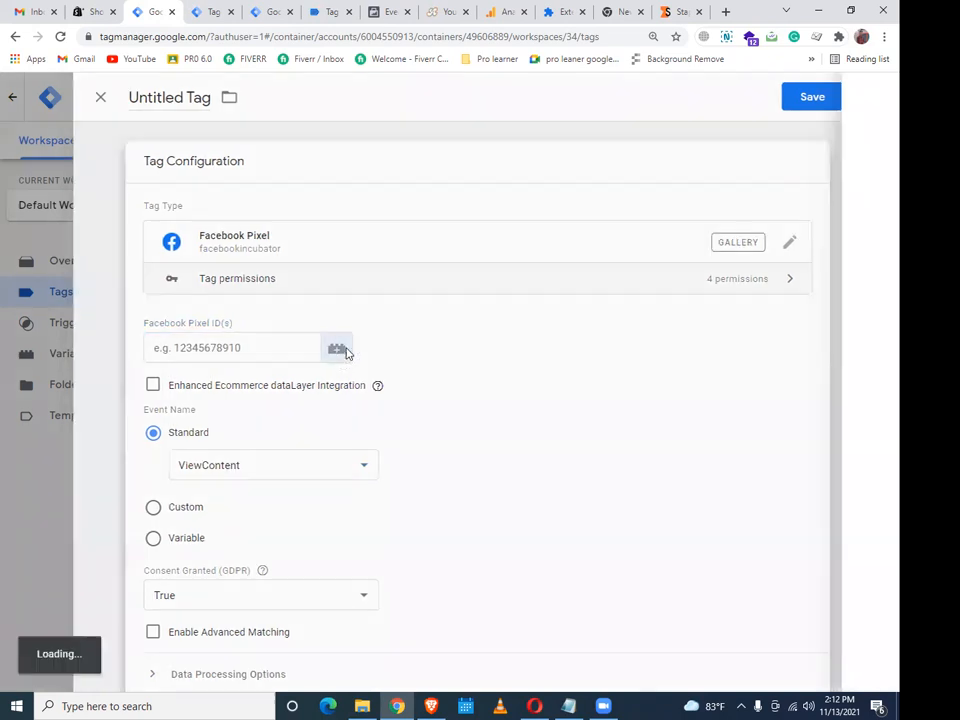
scroll(401, 343, down, 1)
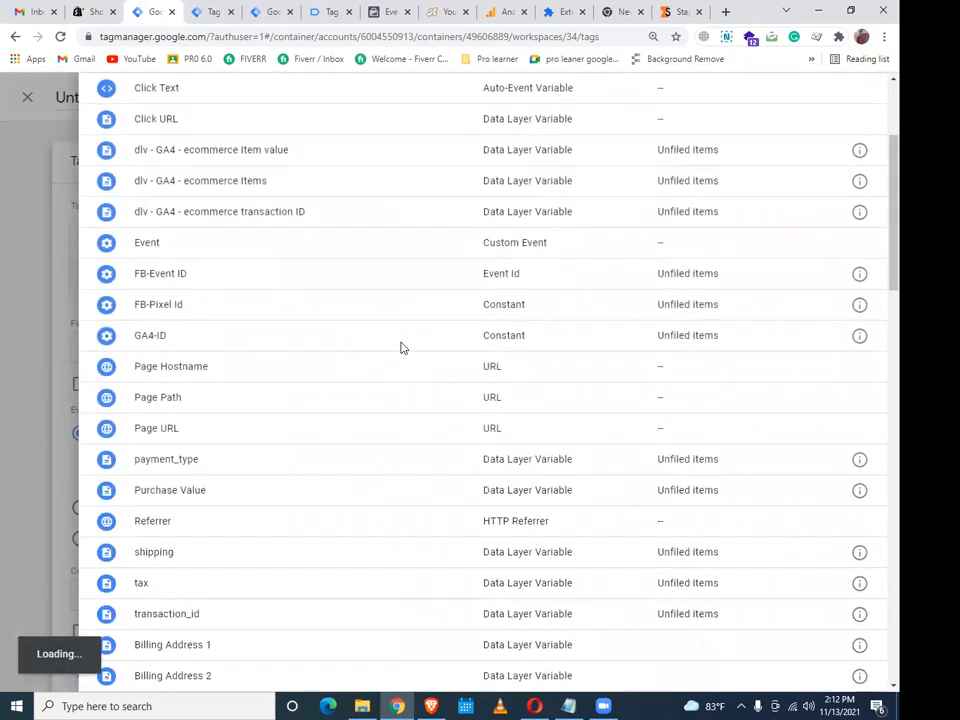
scroll(401, 345, up, 3)
scroll(396, 357, down, 4)
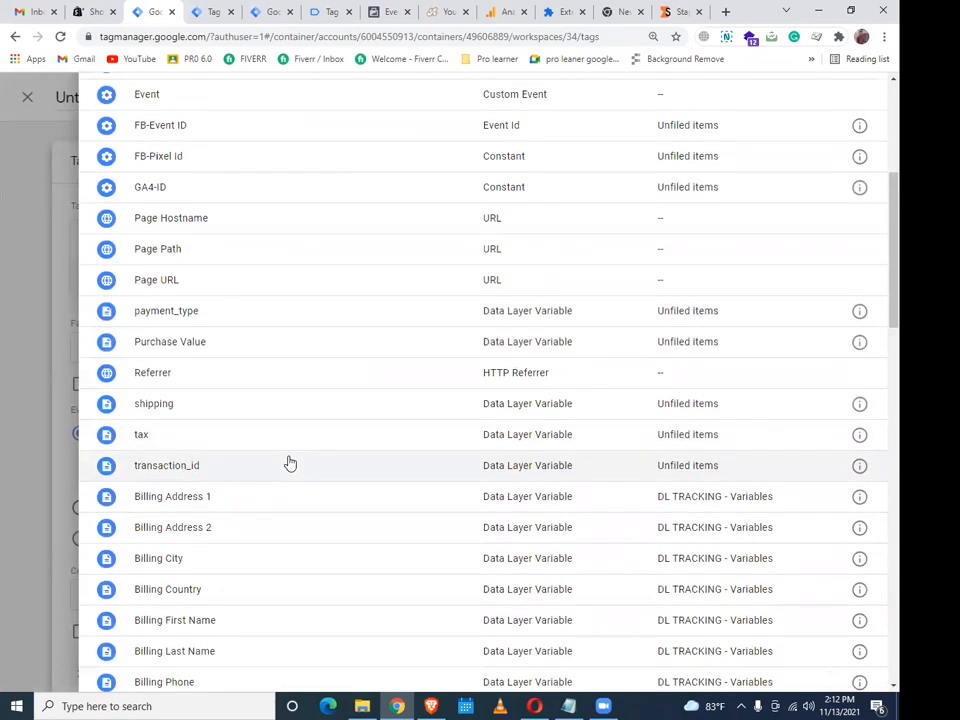
scroll(291, 465, down, 3)
scroll(280, 475, up, 4)
scroll(249, 450, up, 3)
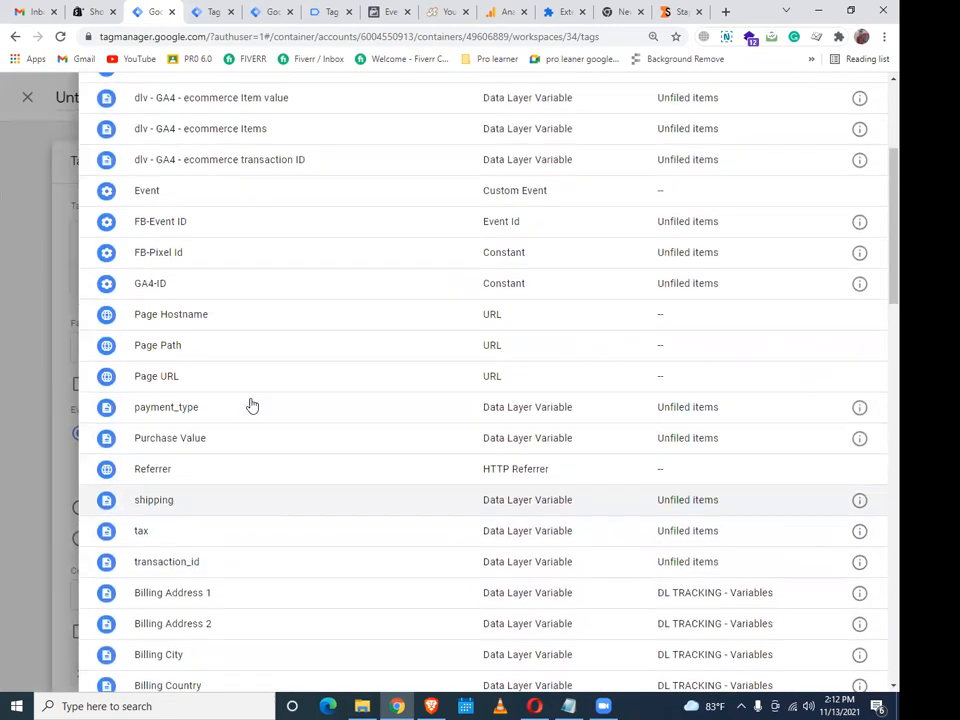
click(208, 375)
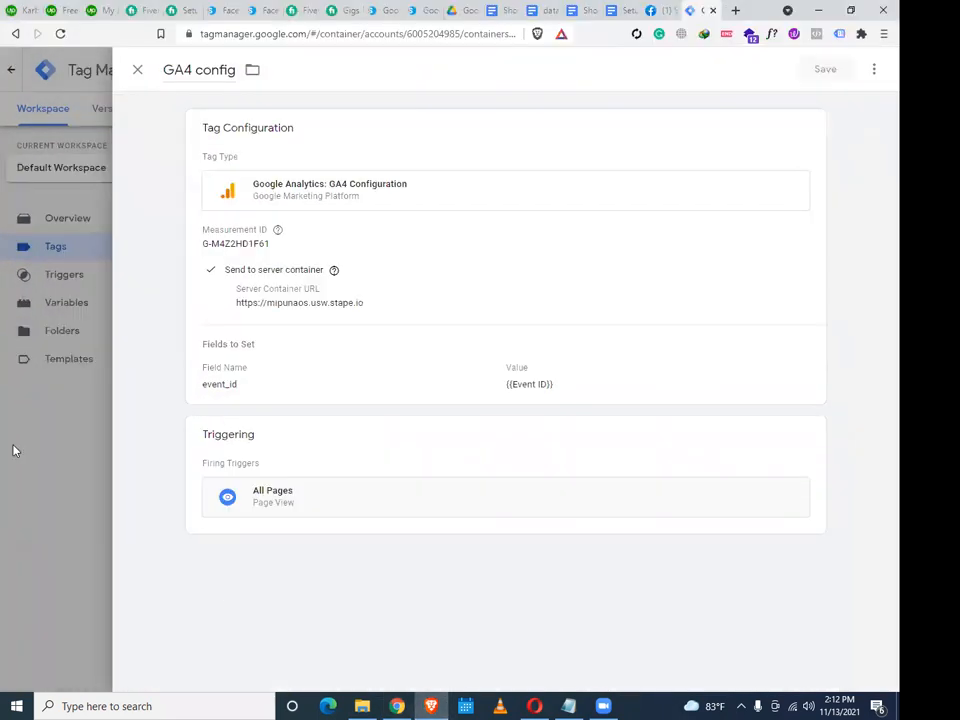
Review the Event ID setting in the reference FB-GA4-ViewContent tag, then return to the untitled tag
click(13, 450)
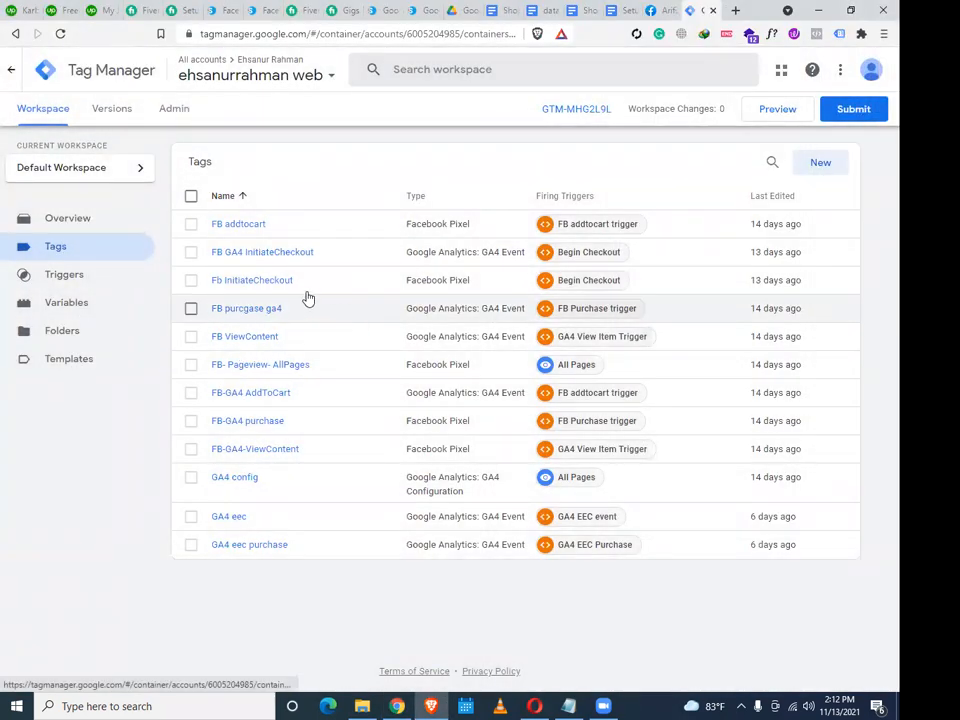
click(281, 461)
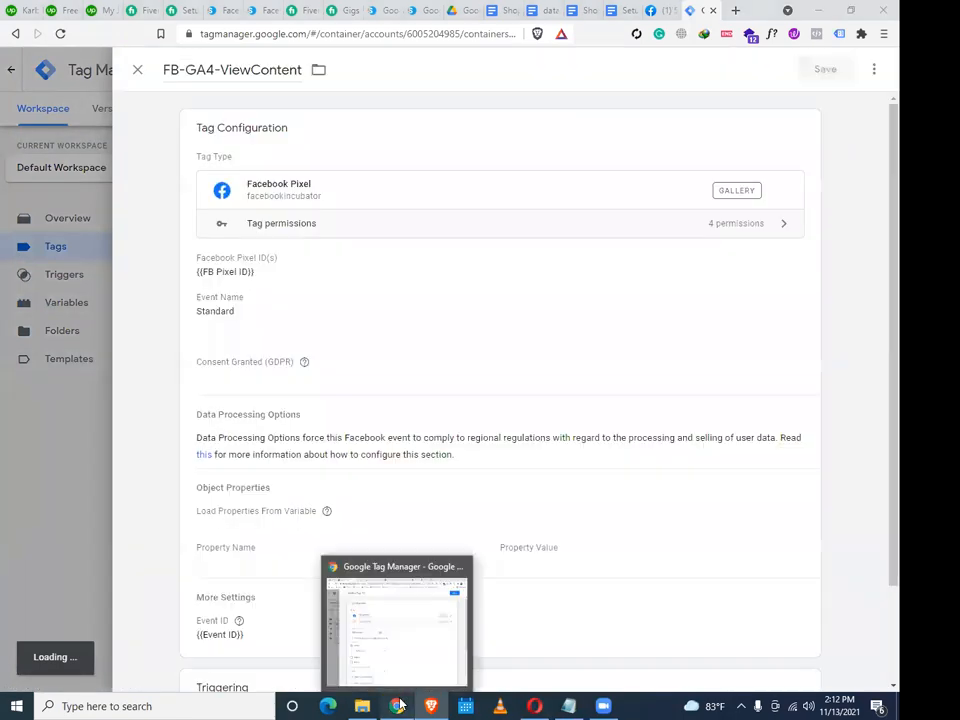
click(398, 705)
click(429, 705)
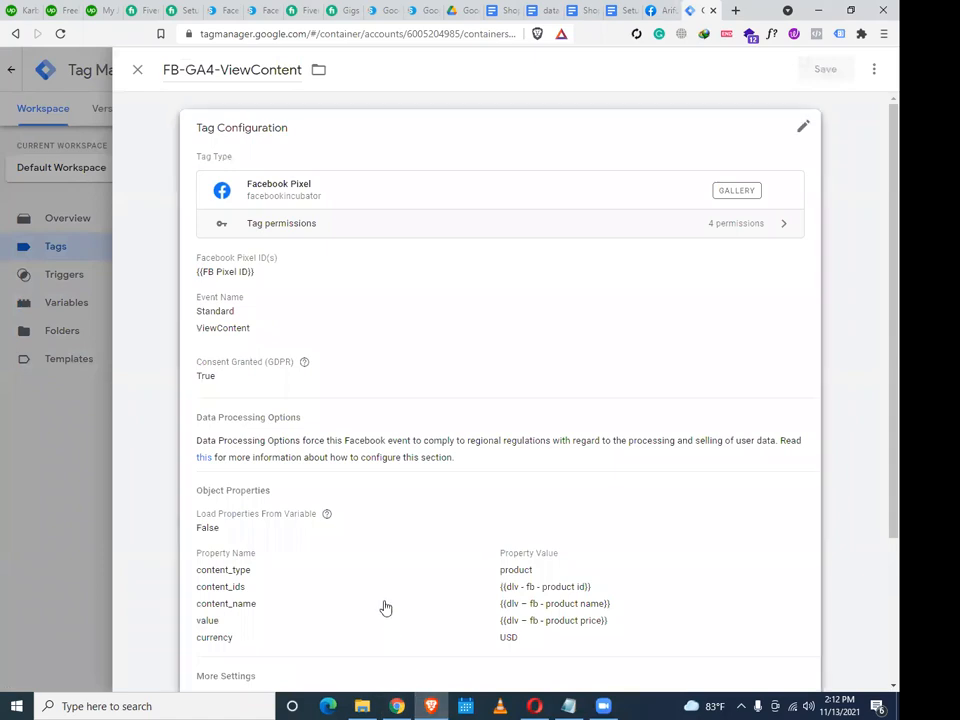
scroll(385, 612, down, 1)
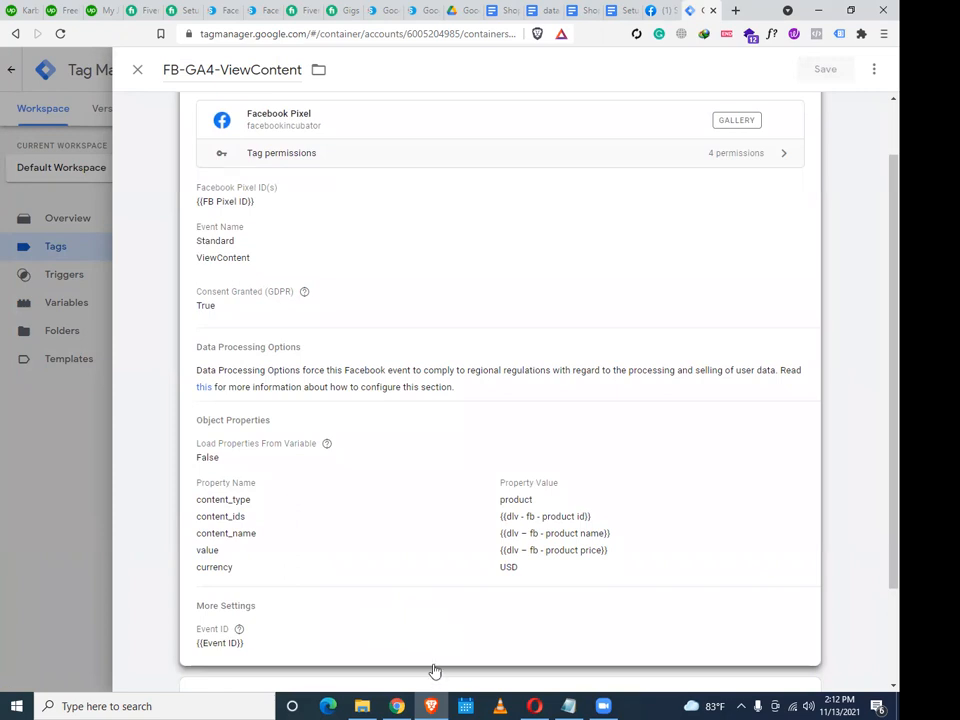
mouse_move(403, 703)
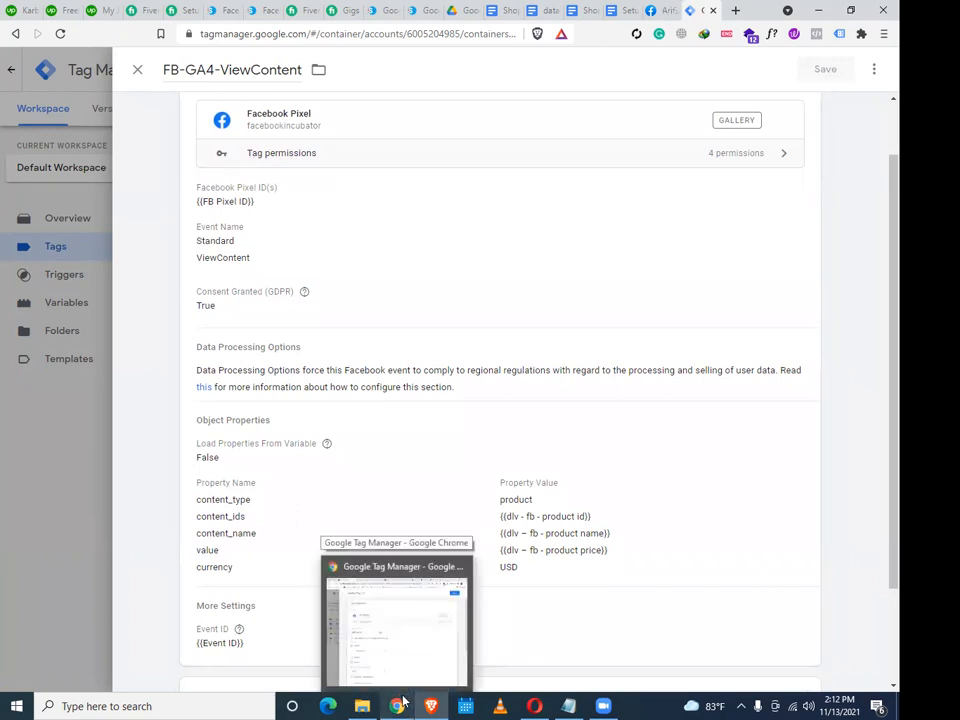
click(5, 392)
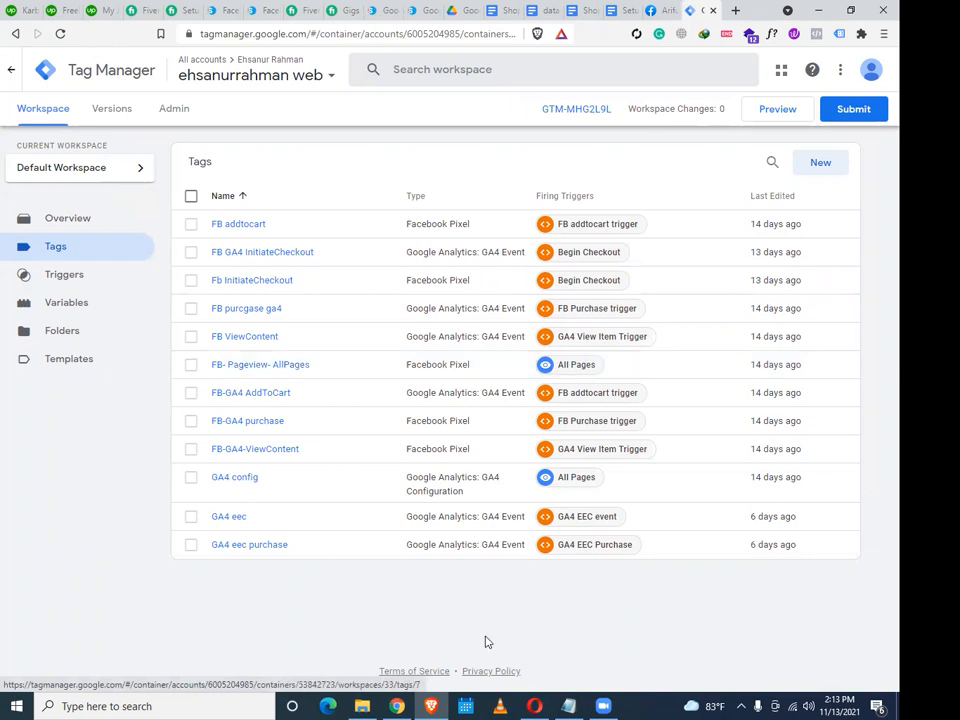
click(398, 706)
Set the pixel tag's Event ID under More Settings to {{FB-Event ID}}
scroll(383, 565, down, 3)
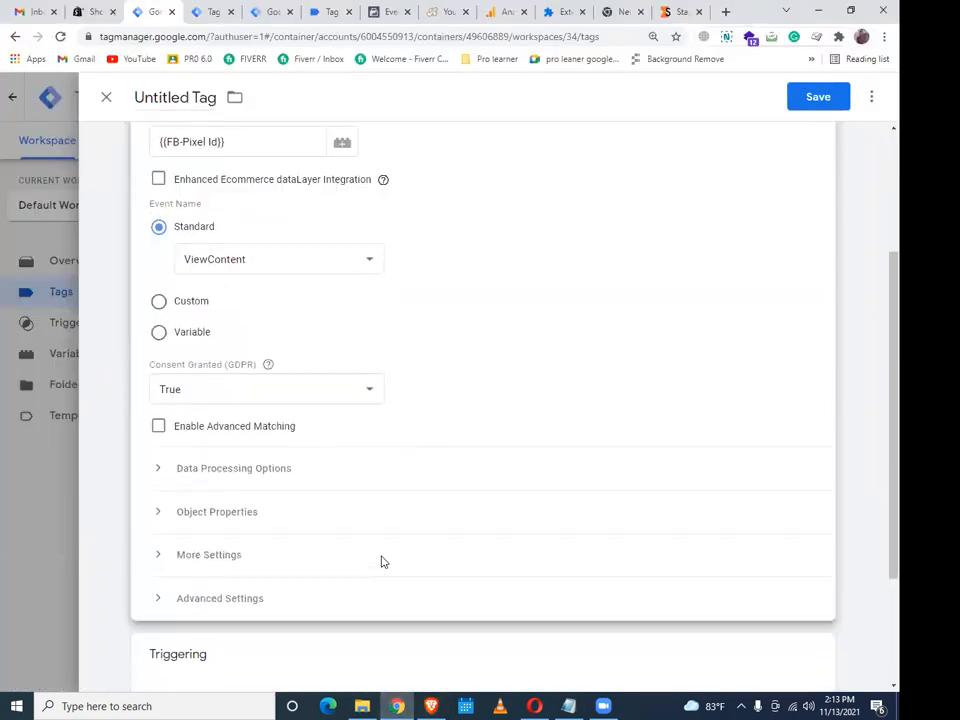
click(251, 477)
click(249, 475)
click(240, 513)
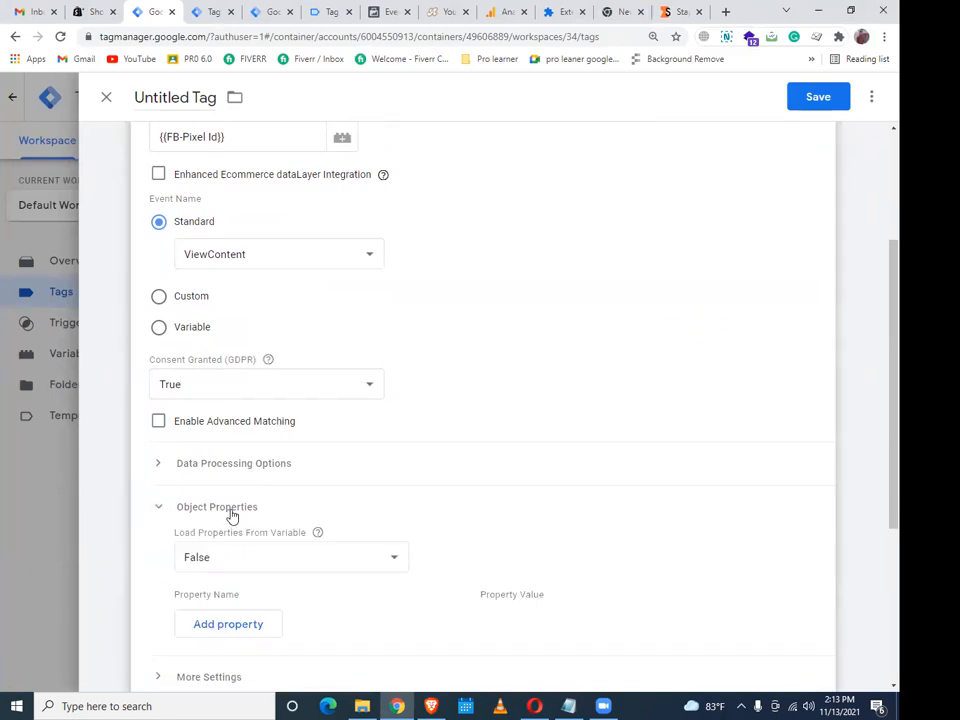
scroll(249, 506, down, 2)
click(220, 475)
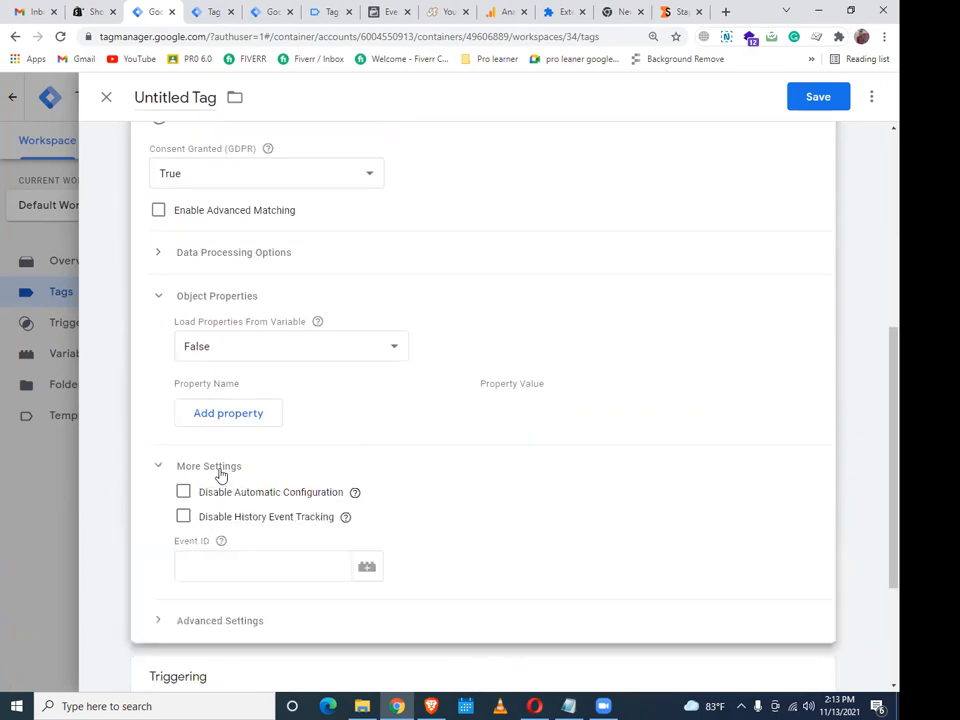
click(369, 568)
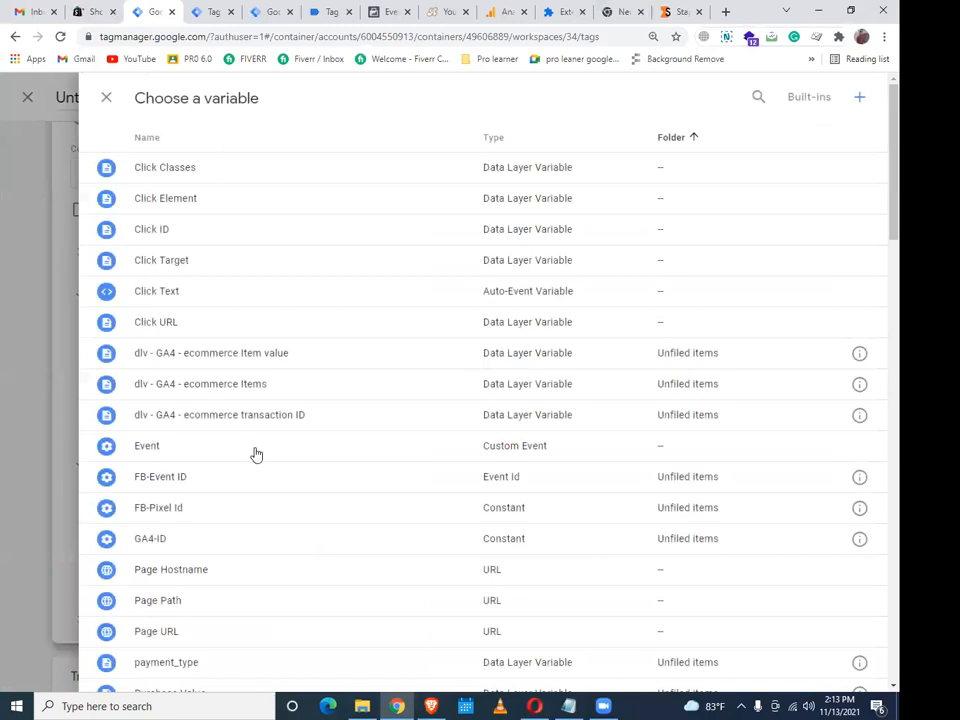
scroll(268, 266, down, 2)
click(216, 340)
Make the tag fire on FB-Viewcontent-trigger
scroll(240, 427, down, 2)
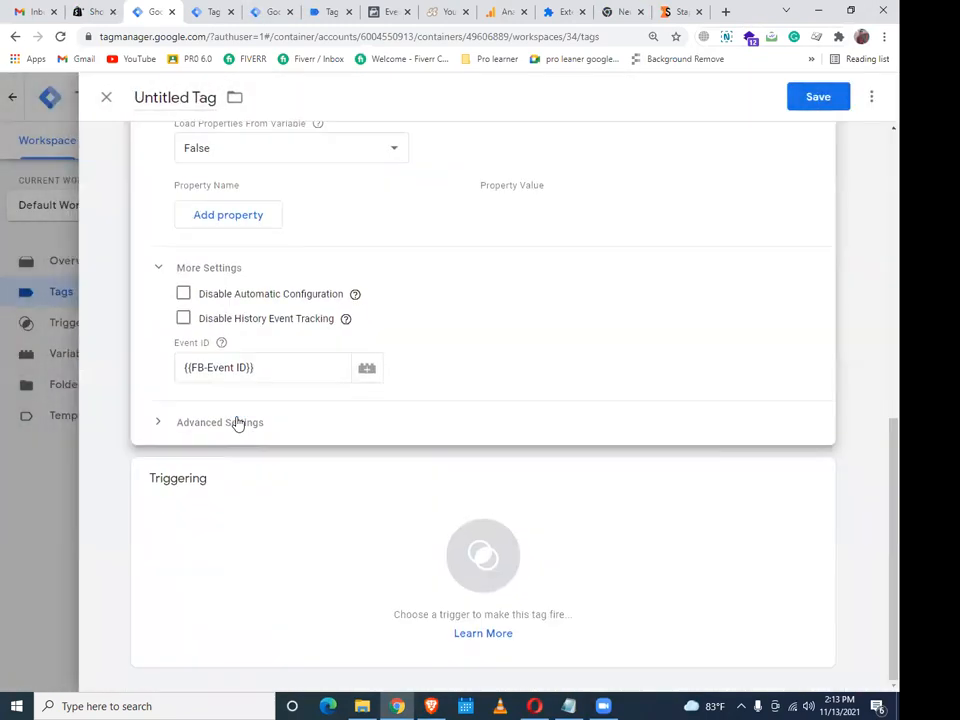
click(360, 521)
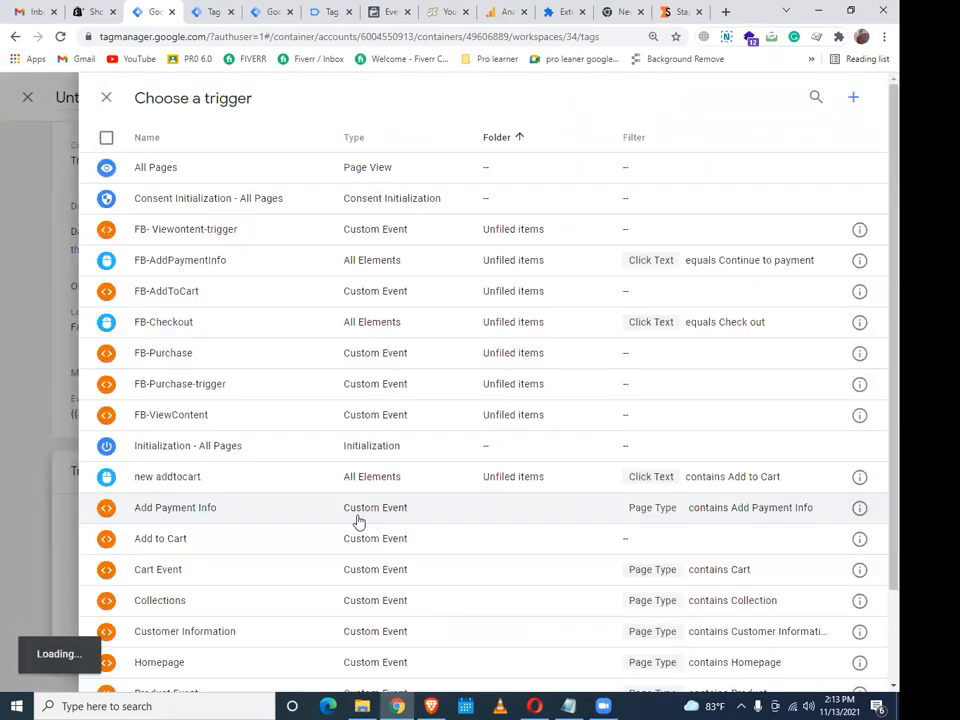
mouse_move(447, 706)
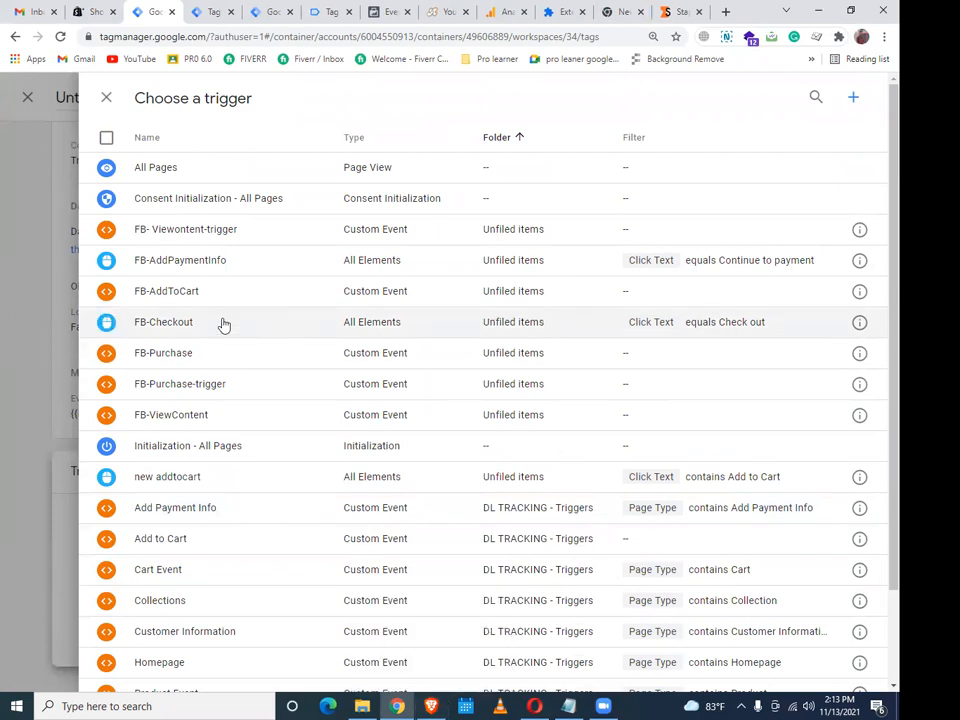
click(167, 233)
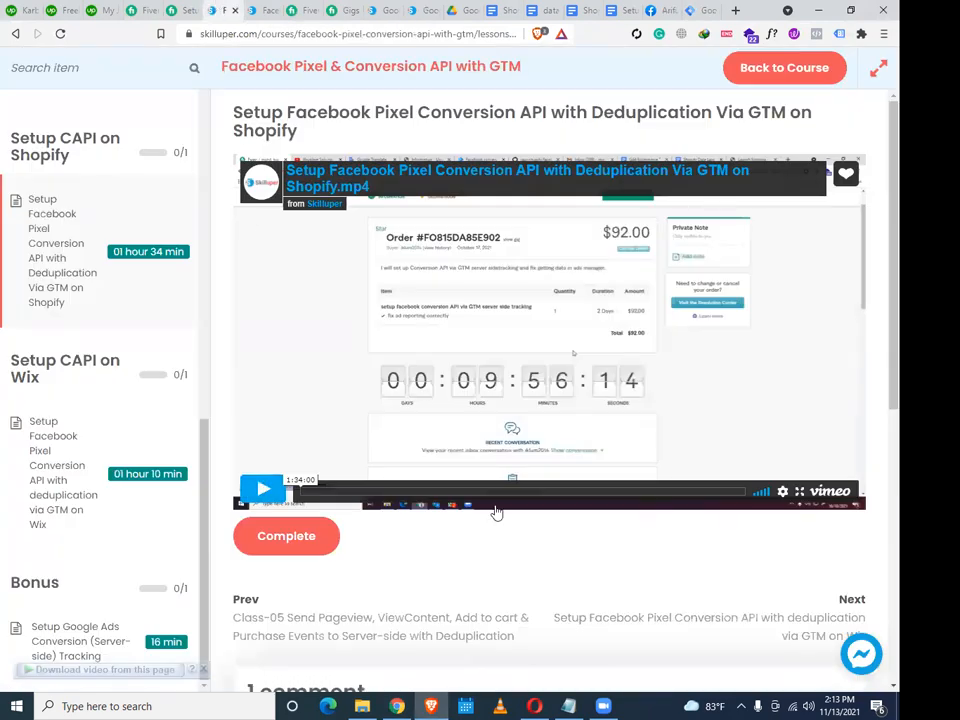
Play the Skilluper lesson video and mute the system volume
click(260, 490)
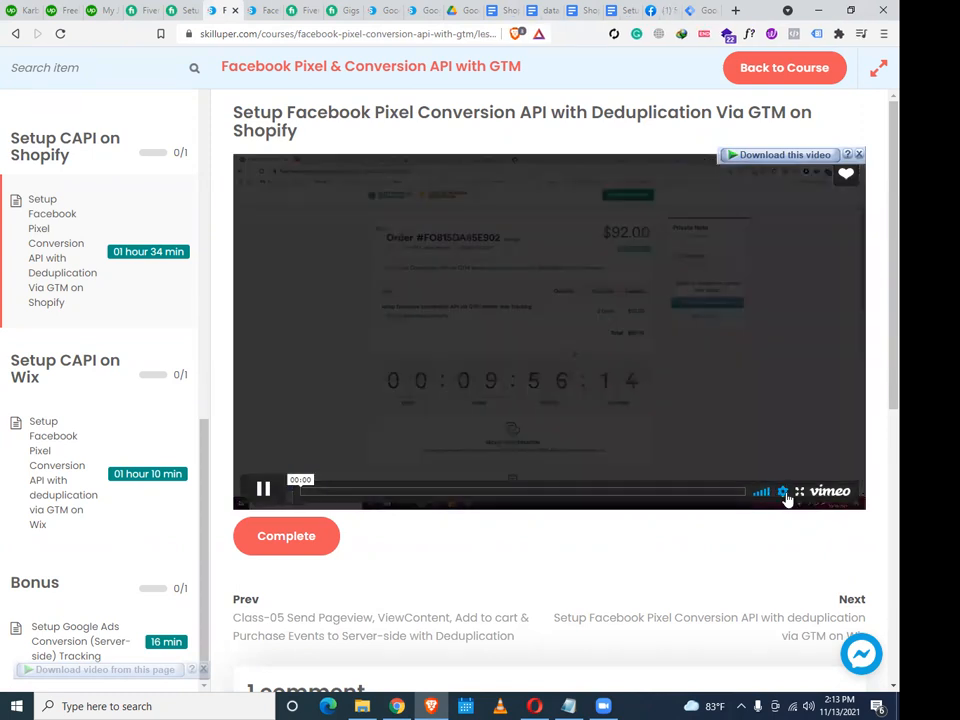
click(783, 491)
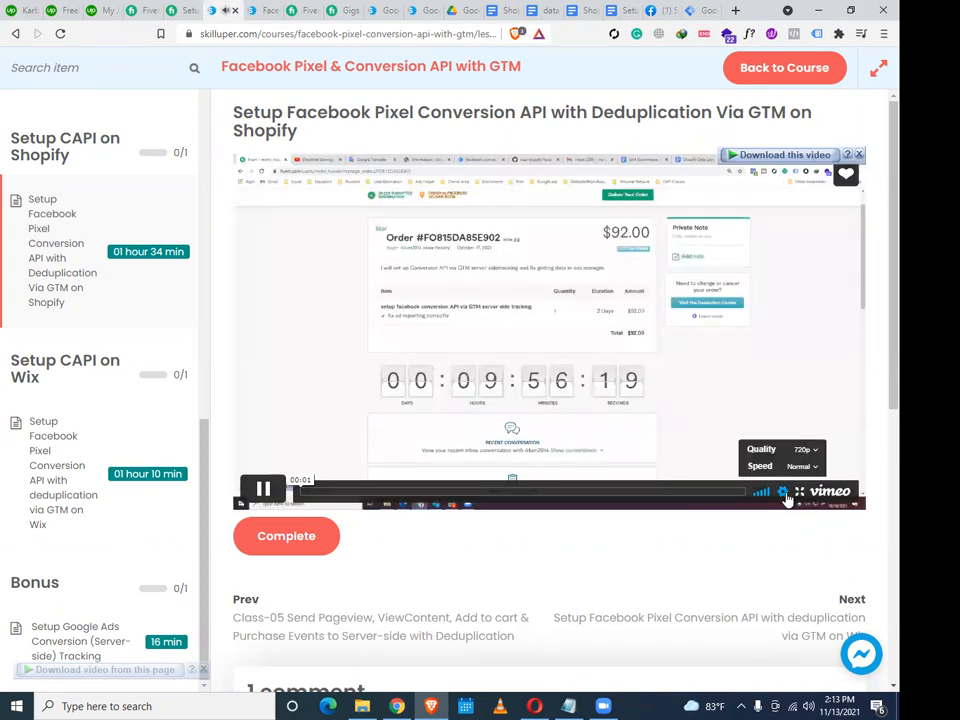
click(808, 706)
drag(702, 676, 694, 676)
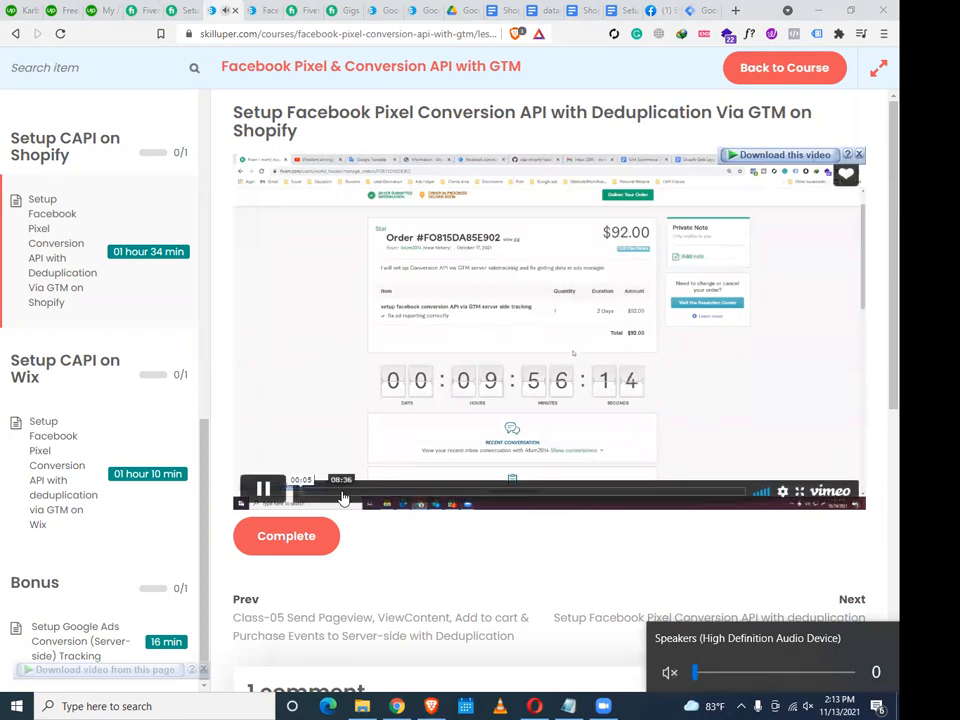
Seek the lesson video to about 50:43, where the FB - ViewContent tag is built
drag(341, 490, 387, 491)
click(275, 489)
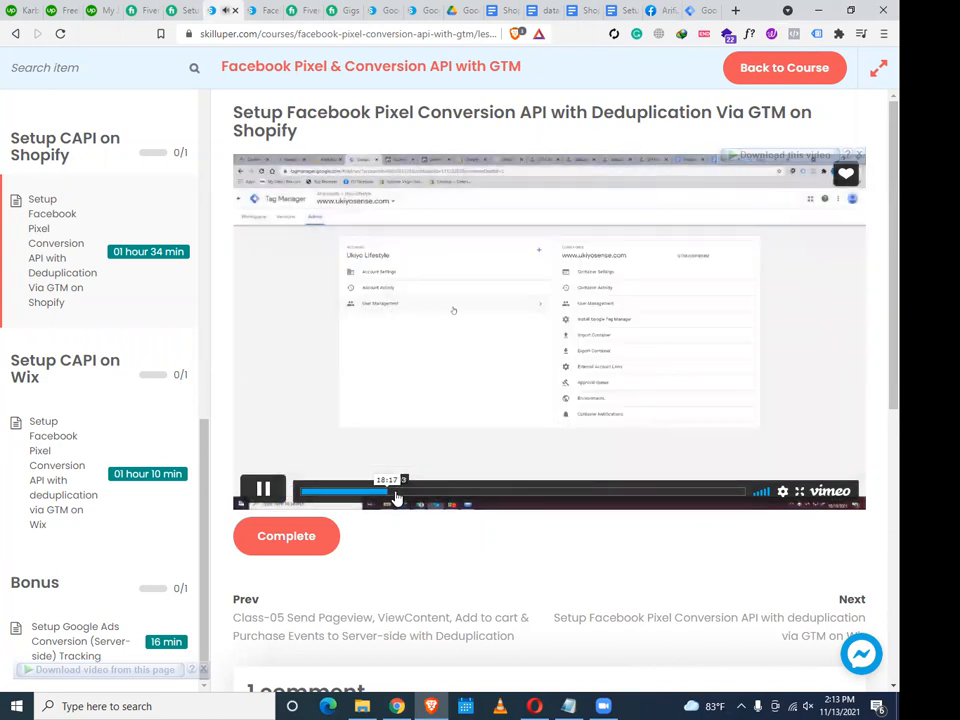
click(463, 491)
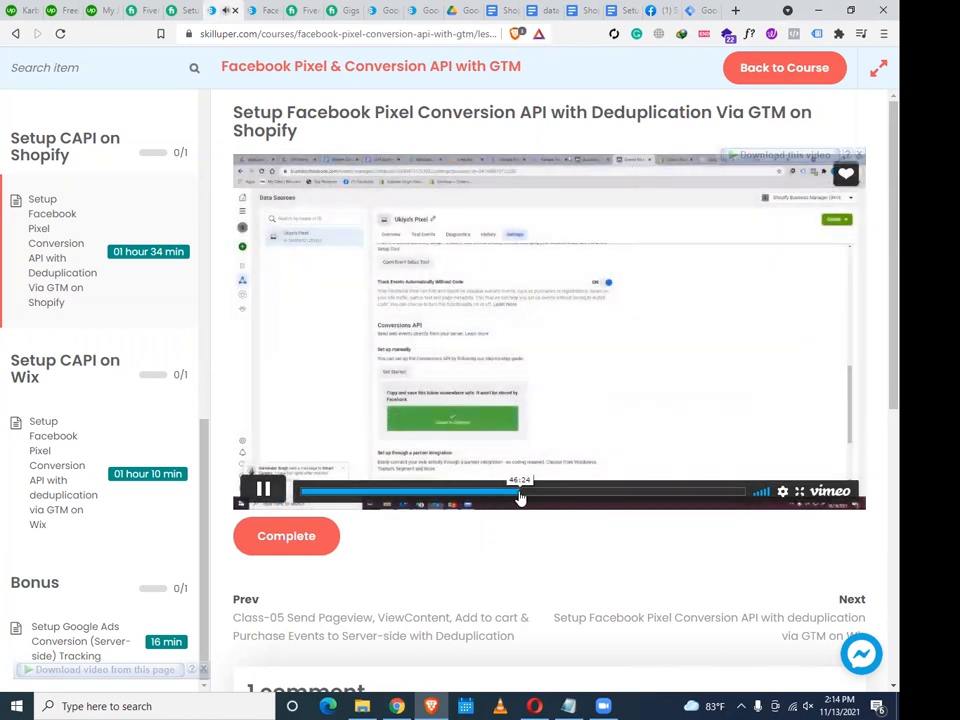
click(514, 491)
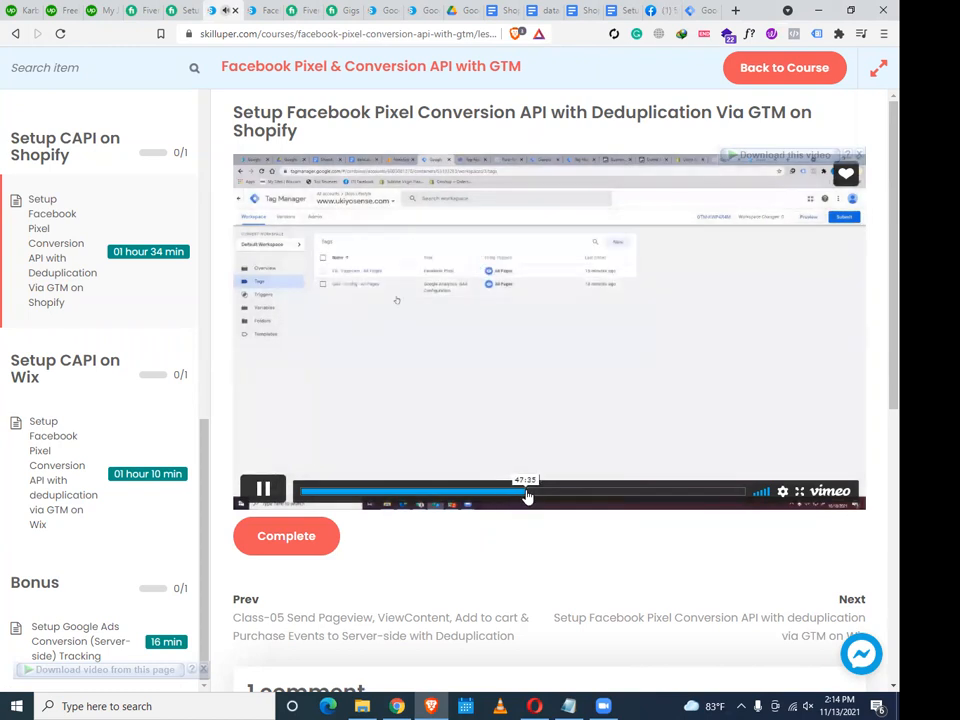
click(533, 492)
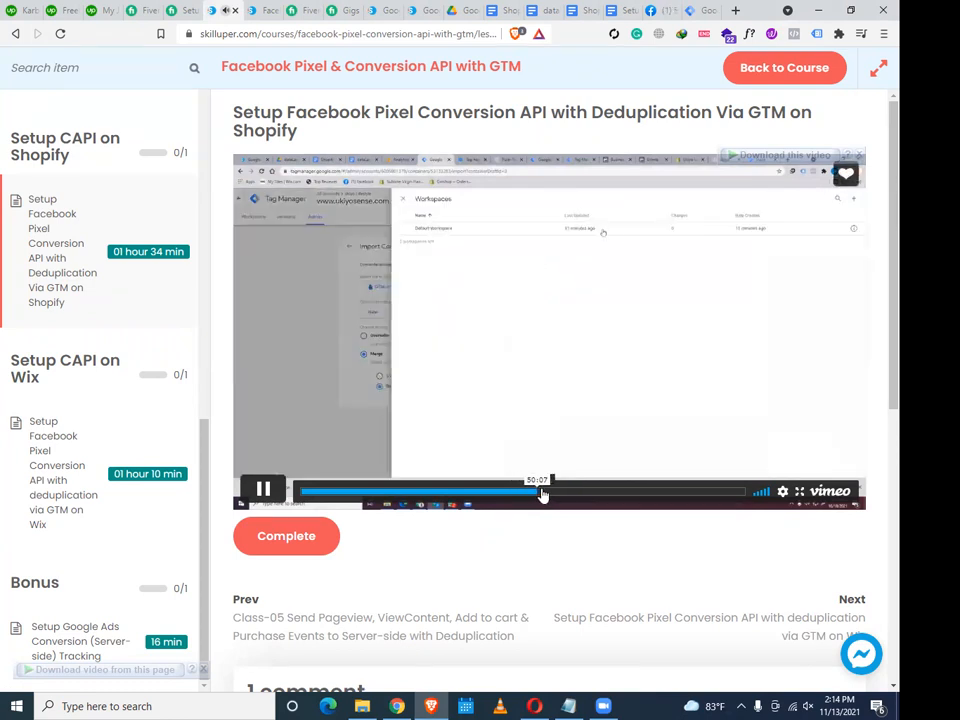
click(540, 498)
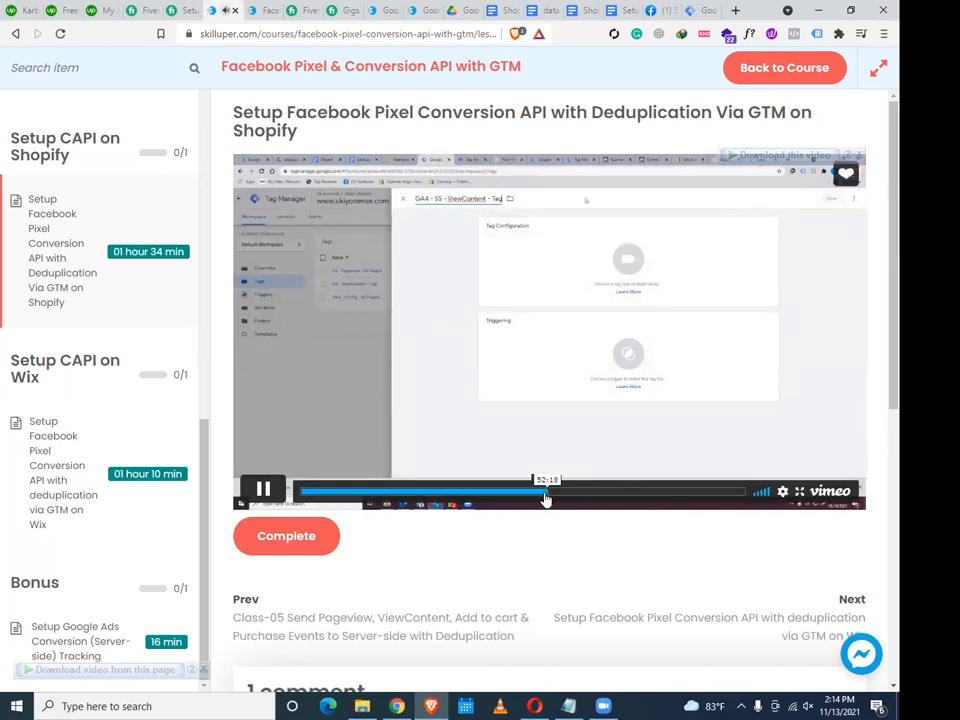
click(538, 499)
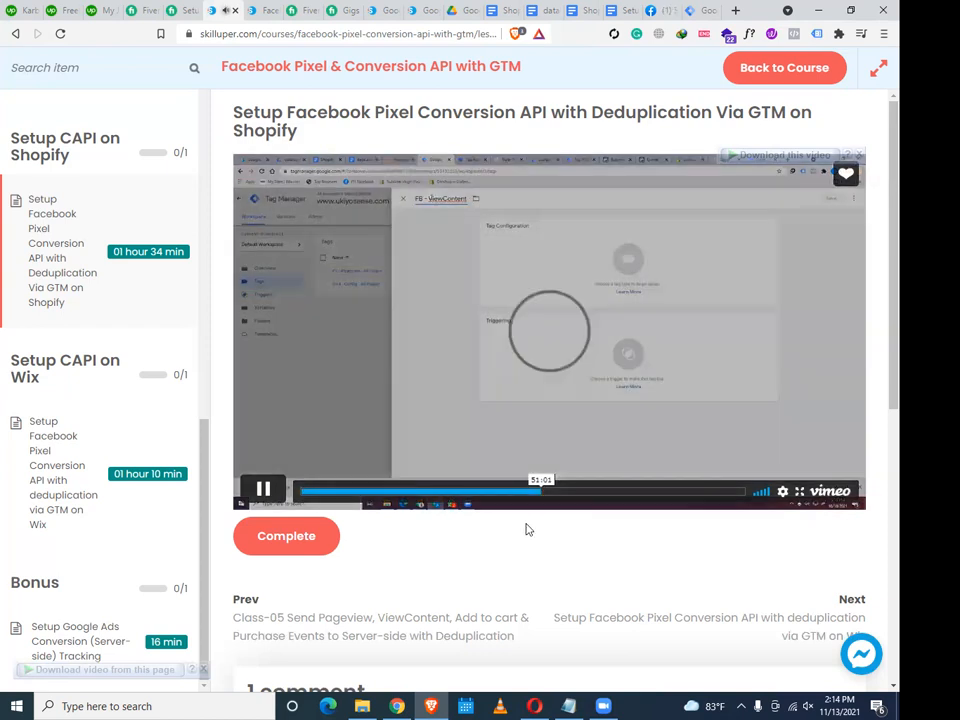
Pause the lesson and bring back Tag Assistant's view_item data layer, showing ecomm_totalvalue 99.99
click(263, 489)
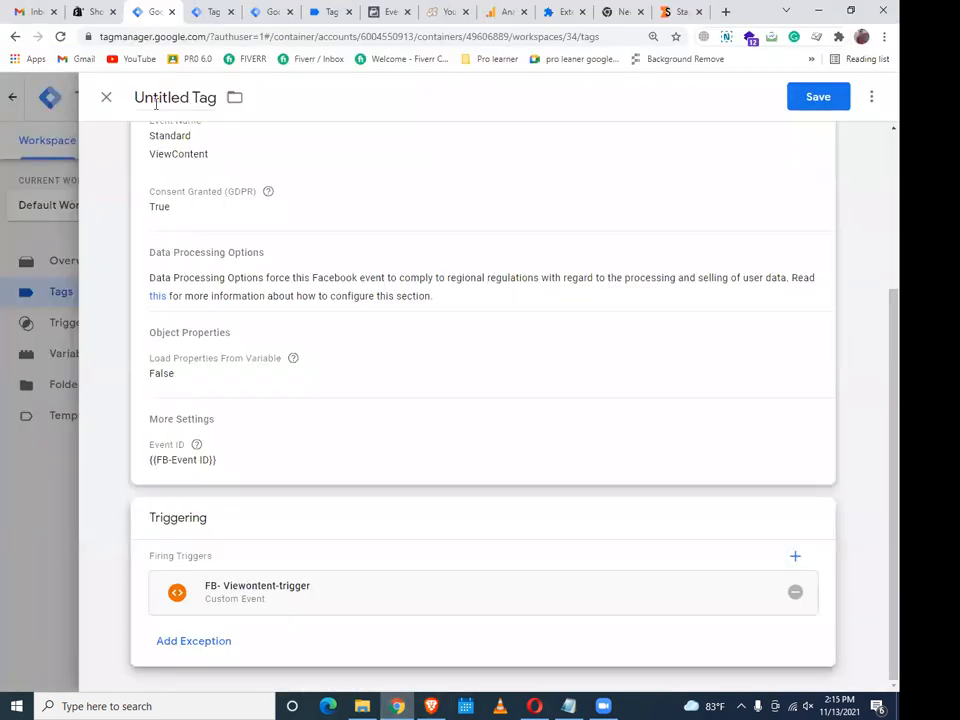
click(211, 7)
click(279, 8)
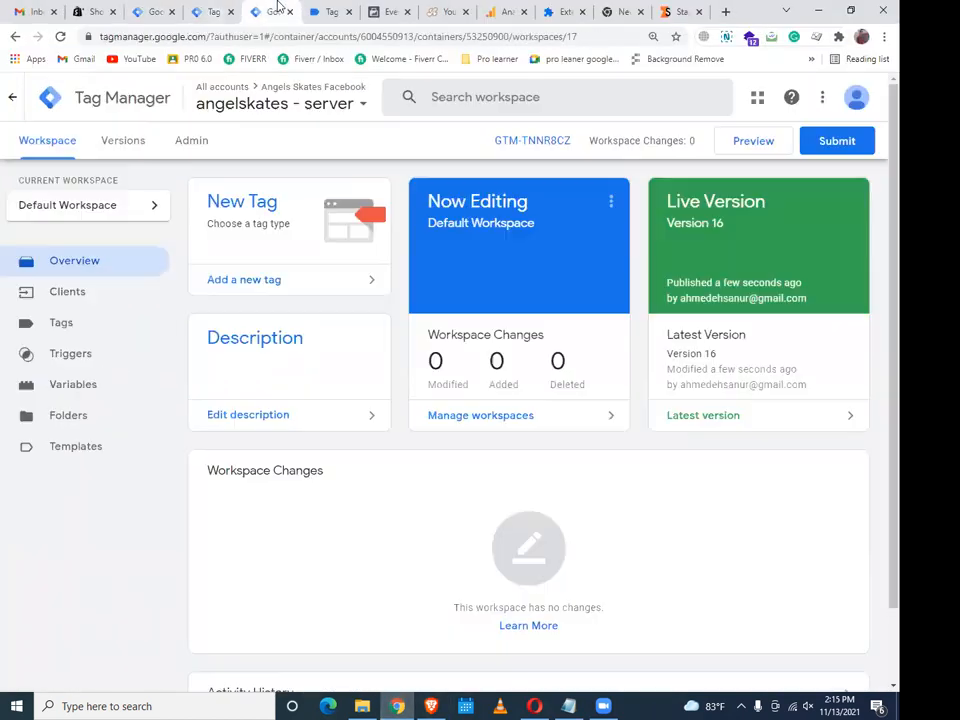
click(312, 8)
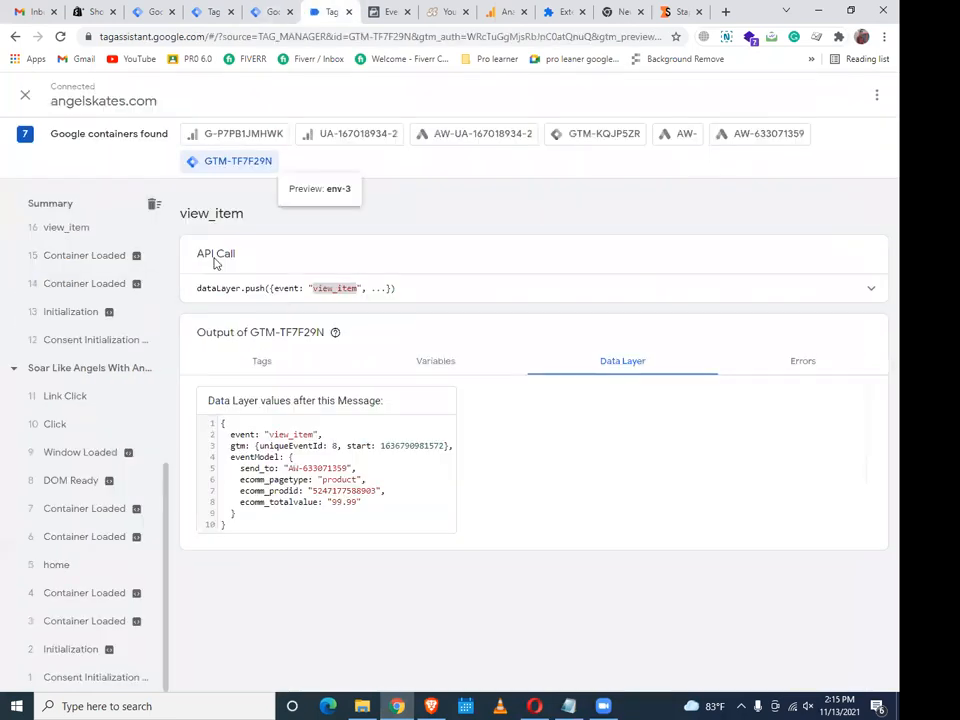
scroll(110, 414, up, 5)
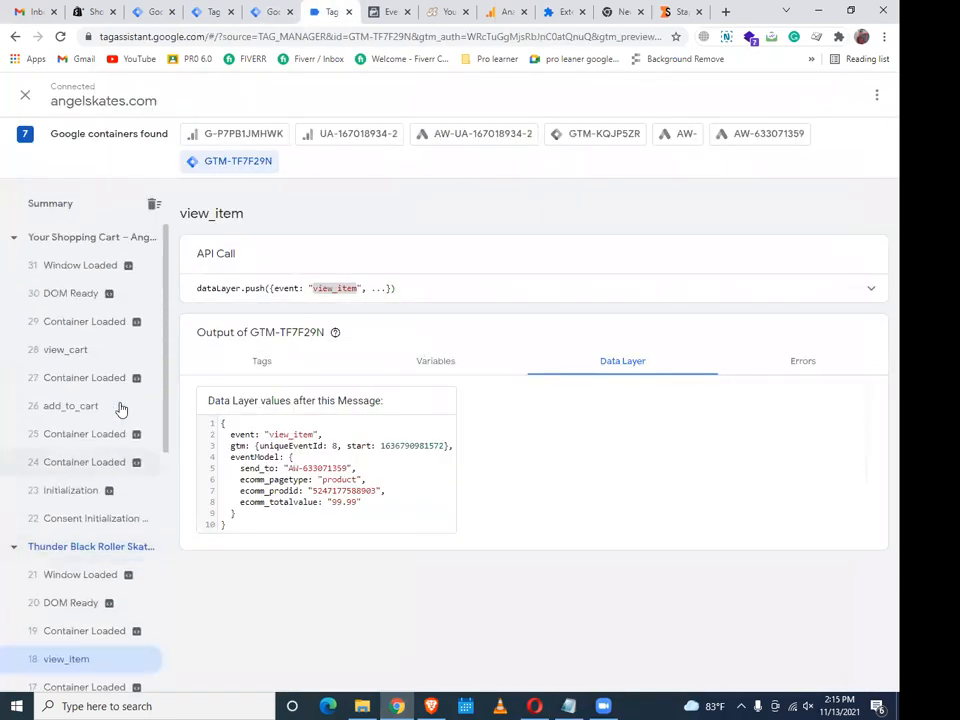
scroll(118, 405, down, 3)
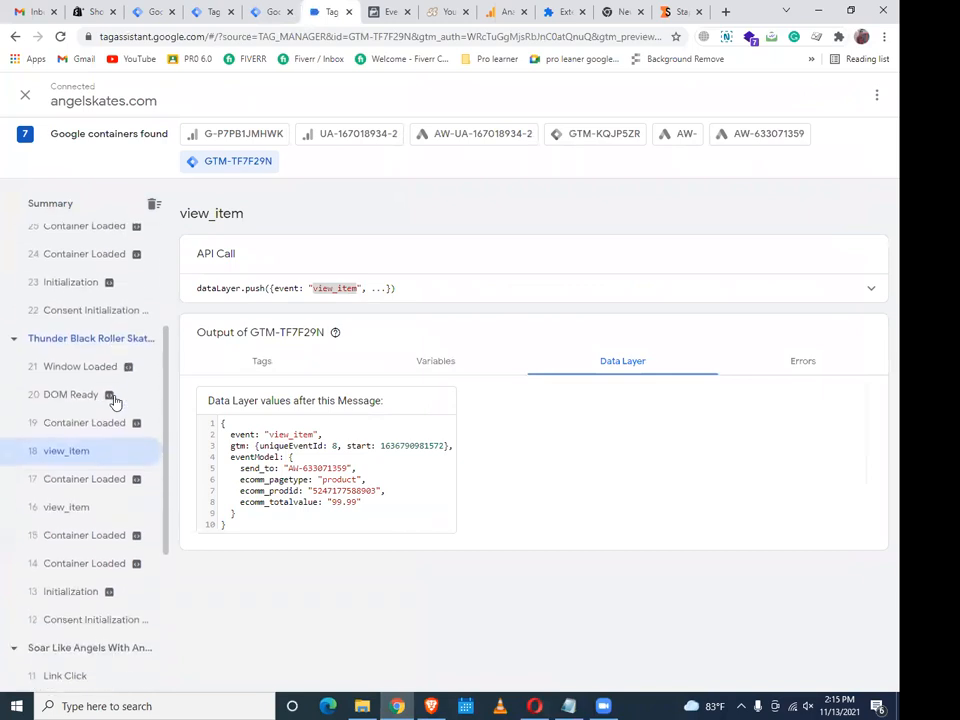
Return from the course lesson to the Untitled Tag editor in Tag Manager
click(421, 703)
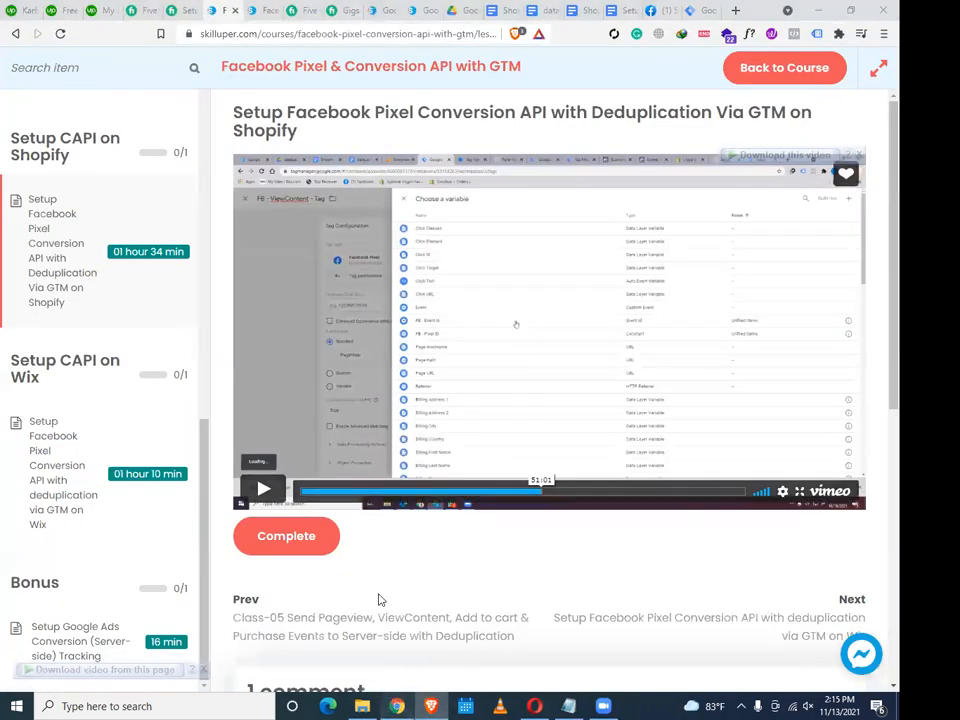
key(alt+Tab)
click(212, 11)
click(163, 11)
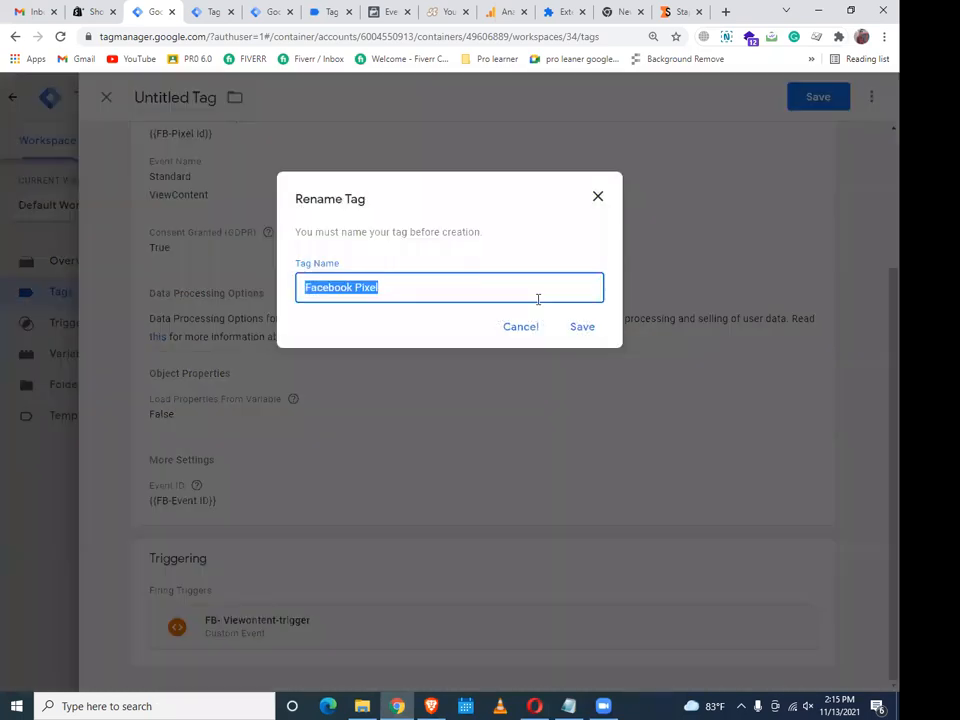
Name the tag FB-ViewContent-tag, save it, and remove the doubled C from the title
key(BackSpace)
text(Fb)
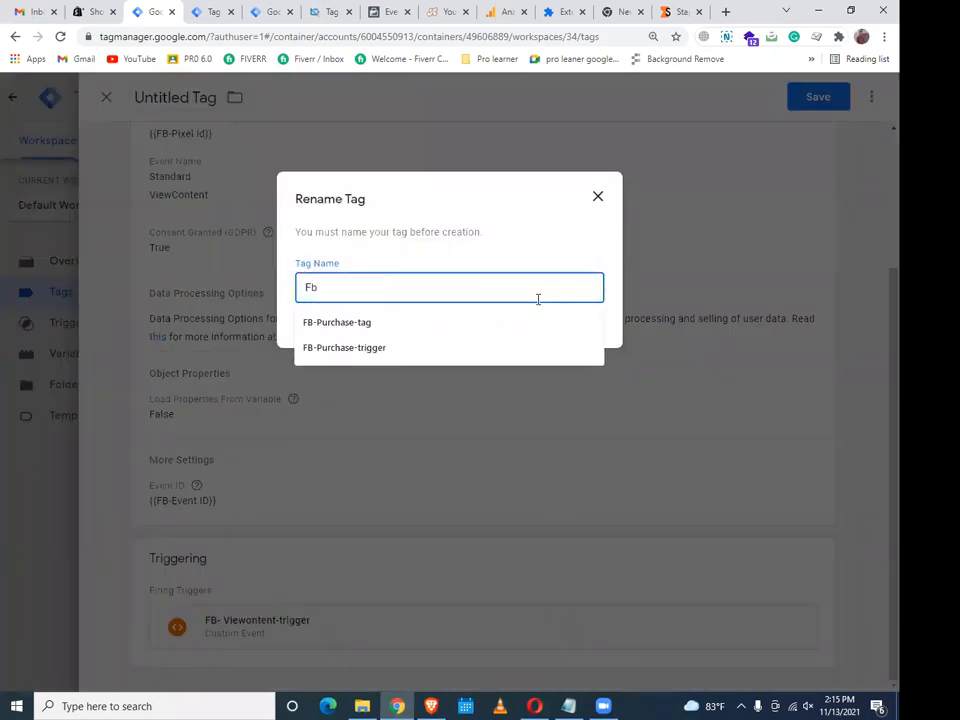
key(BackSpace)
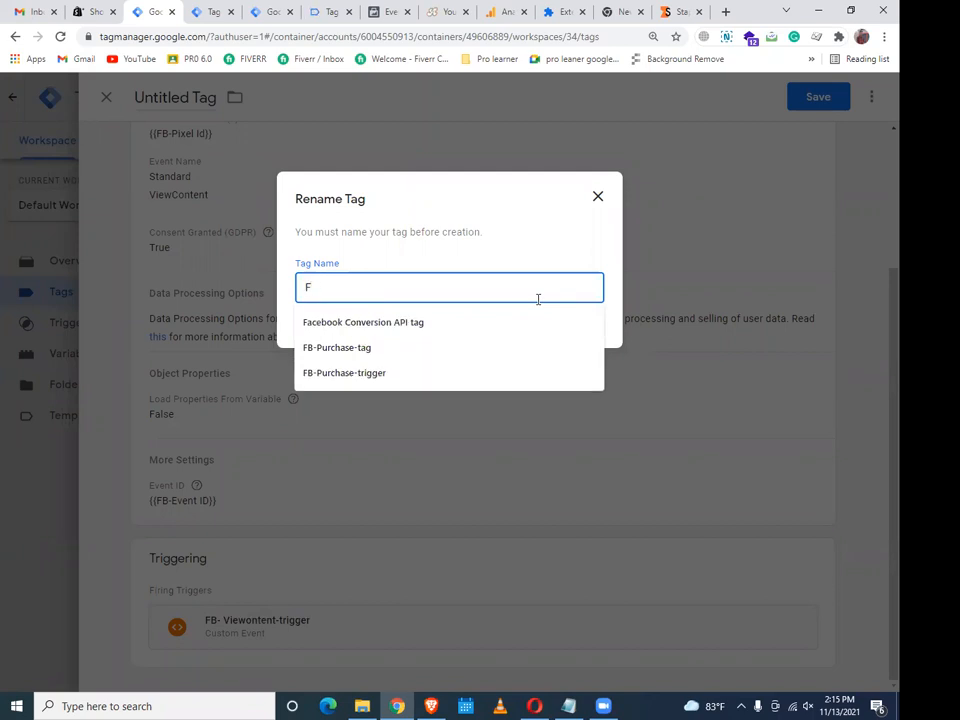
text(B-V)
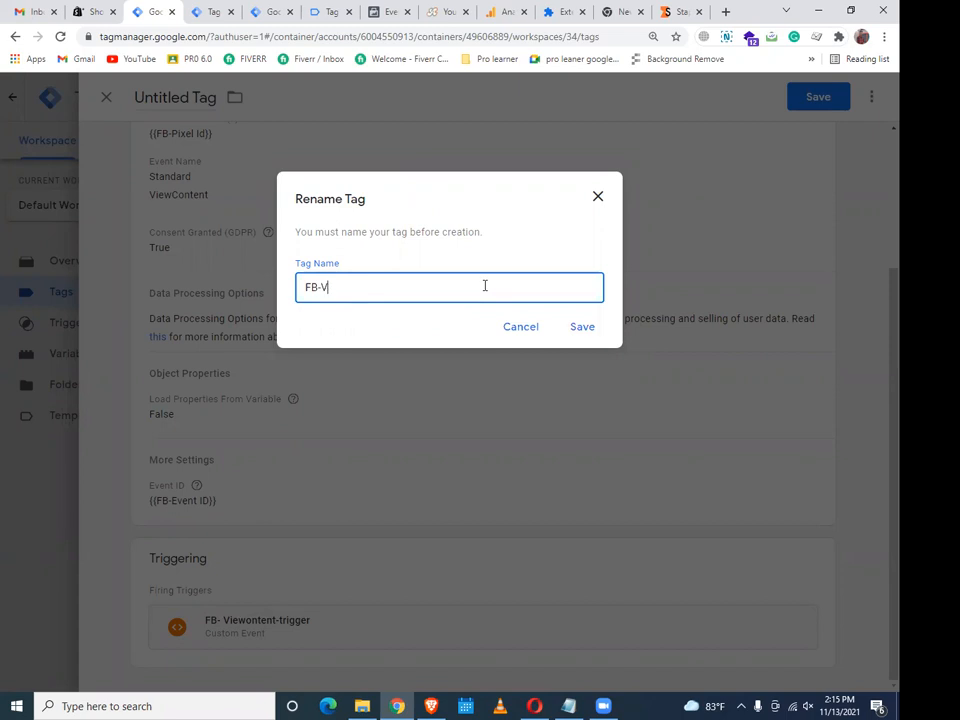
text(ewwCContent-tag)
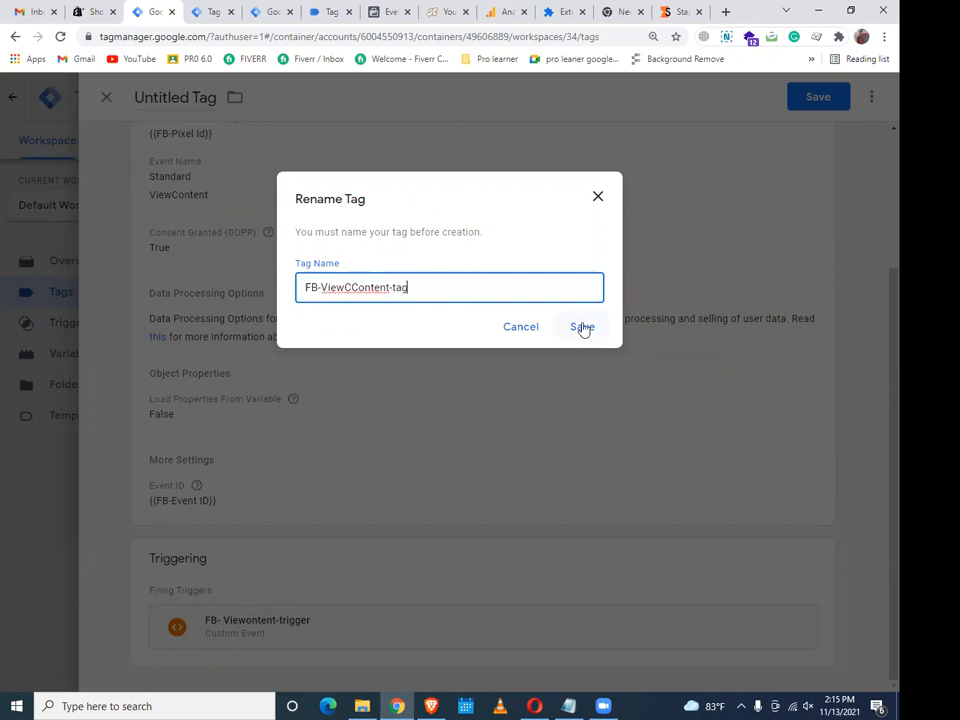
click(582, 327)
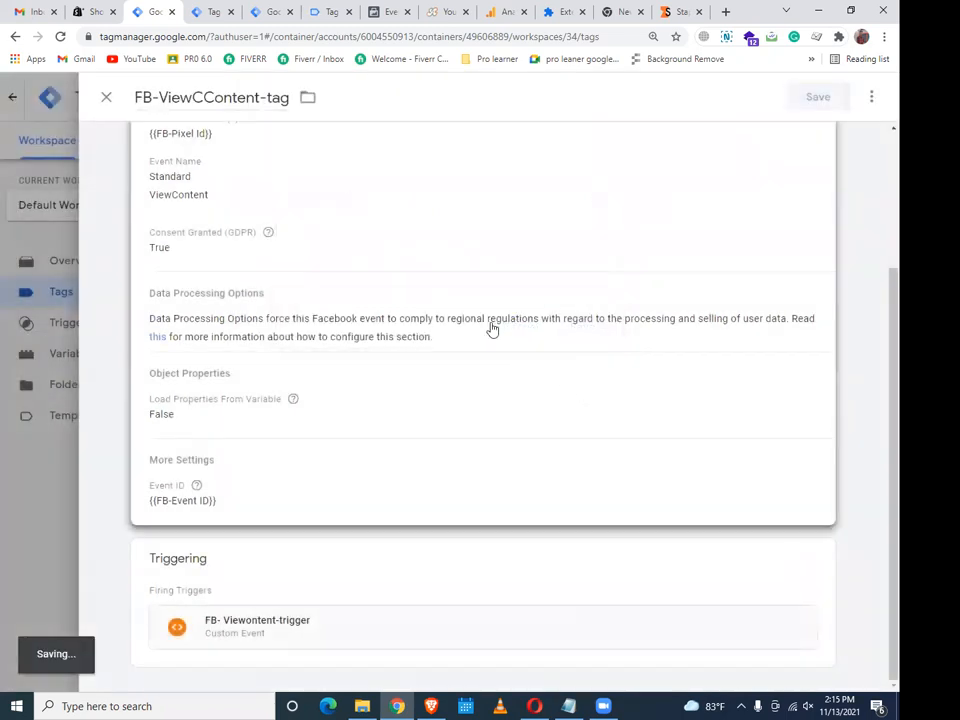
click(197, 97)
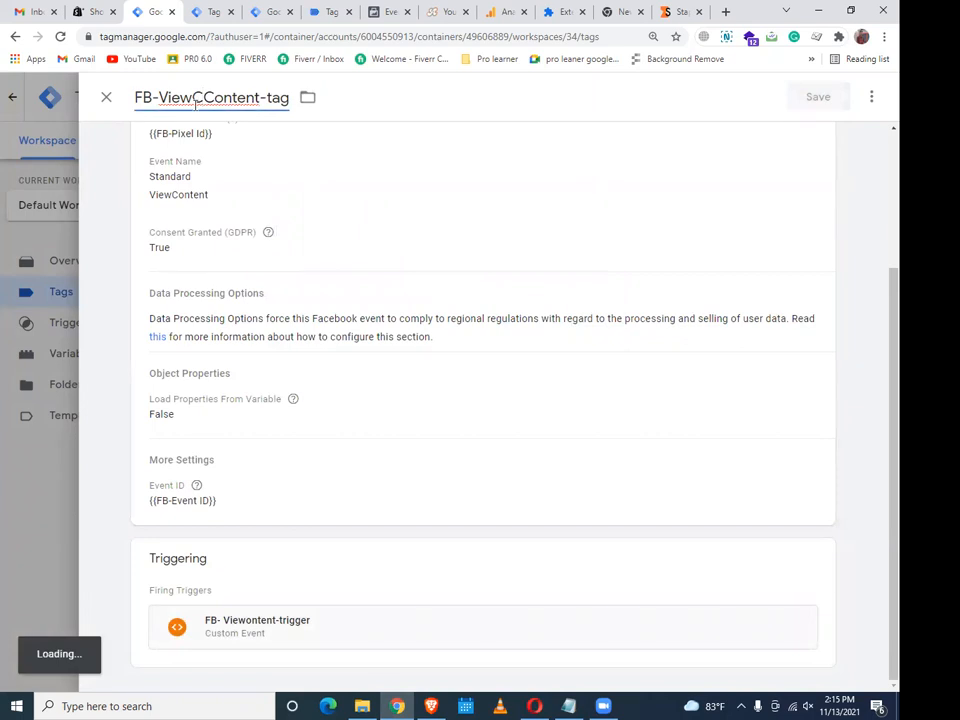
key(BackSpace)
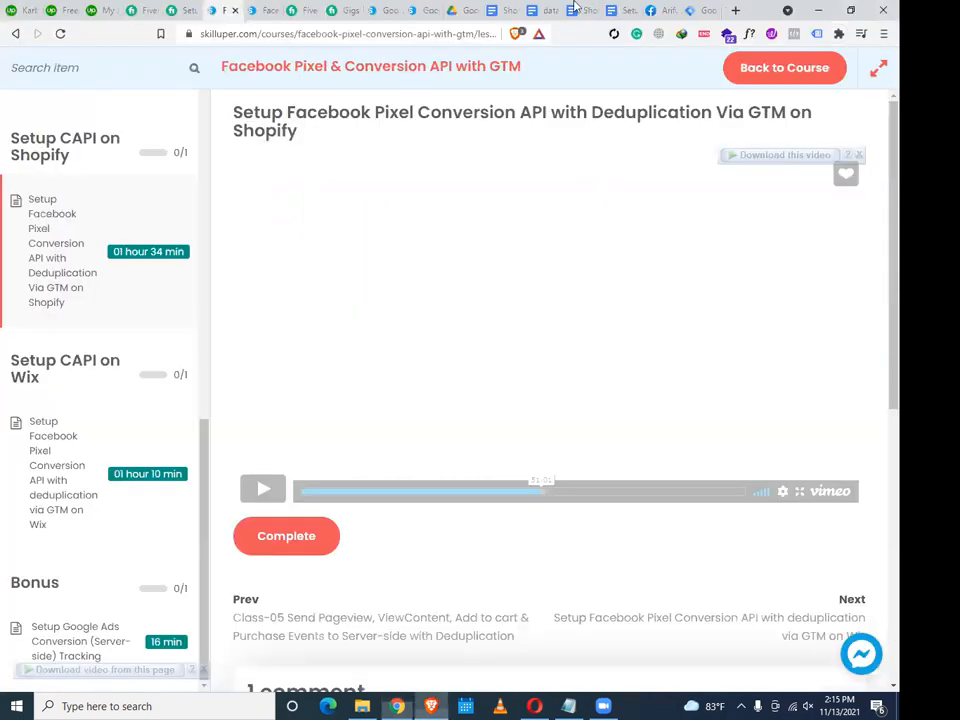
click(455, 10)
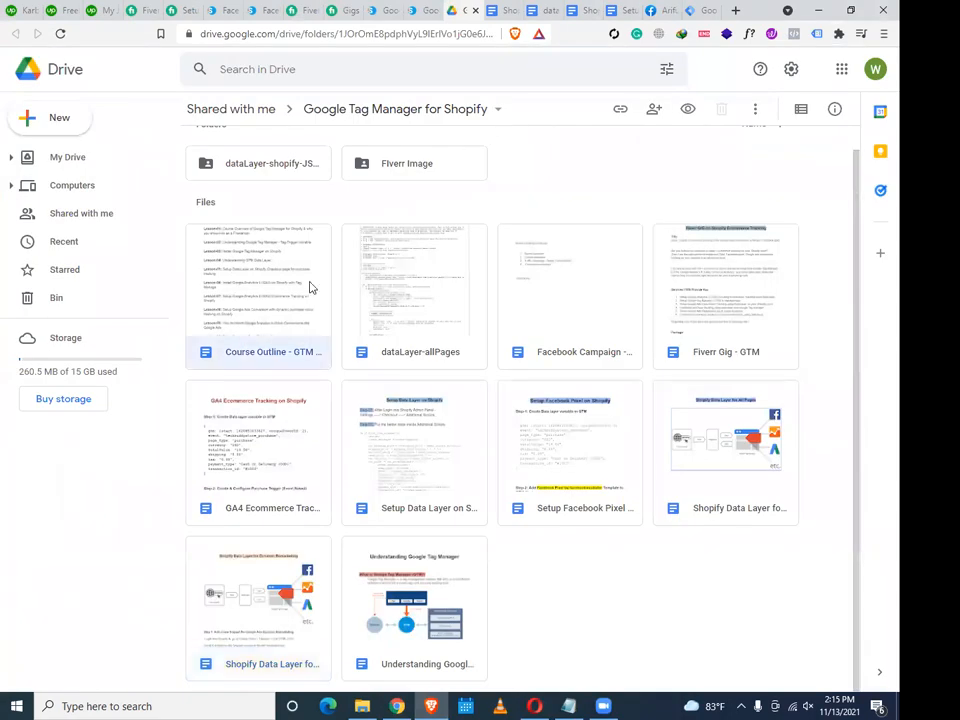
Open the Course Outline - GTM document in Drive, then go back to the Skillupper lesson page
double_click(311, 286)
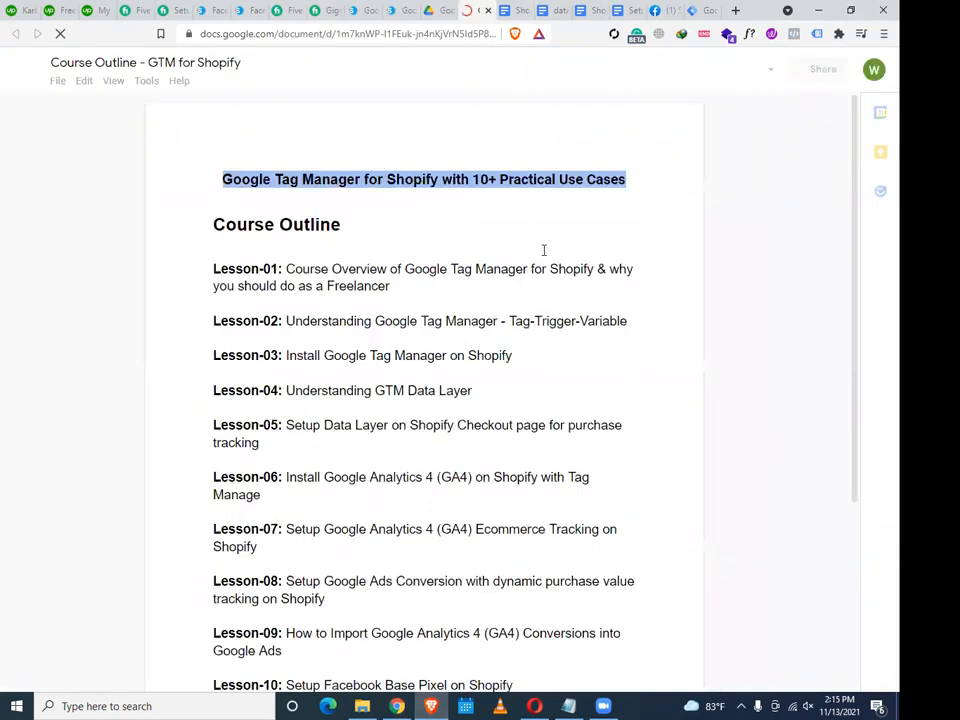
scroll(549, 253, down, 5)
click(445, 10)
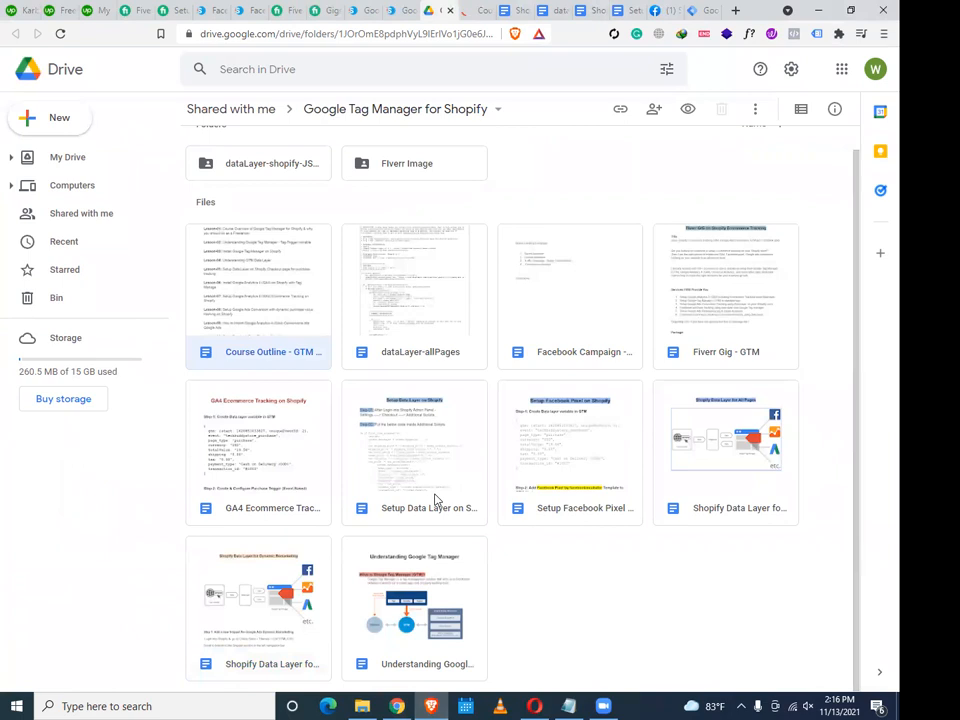
scroll(435, 500, up, 1)
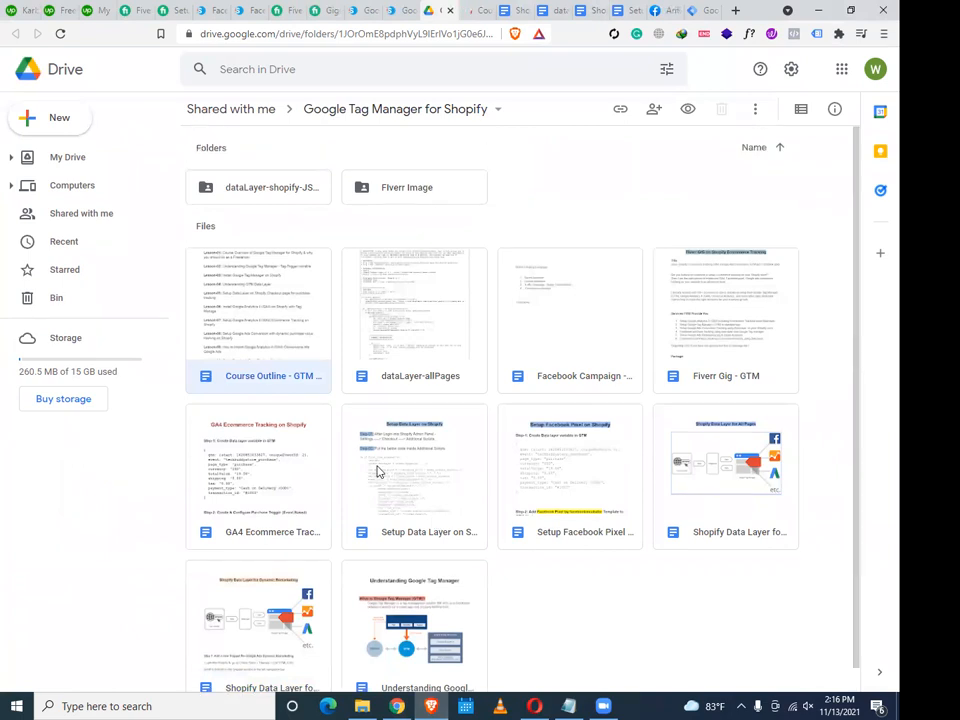
click(218, 9)
scroll(100, 320, up, 5)
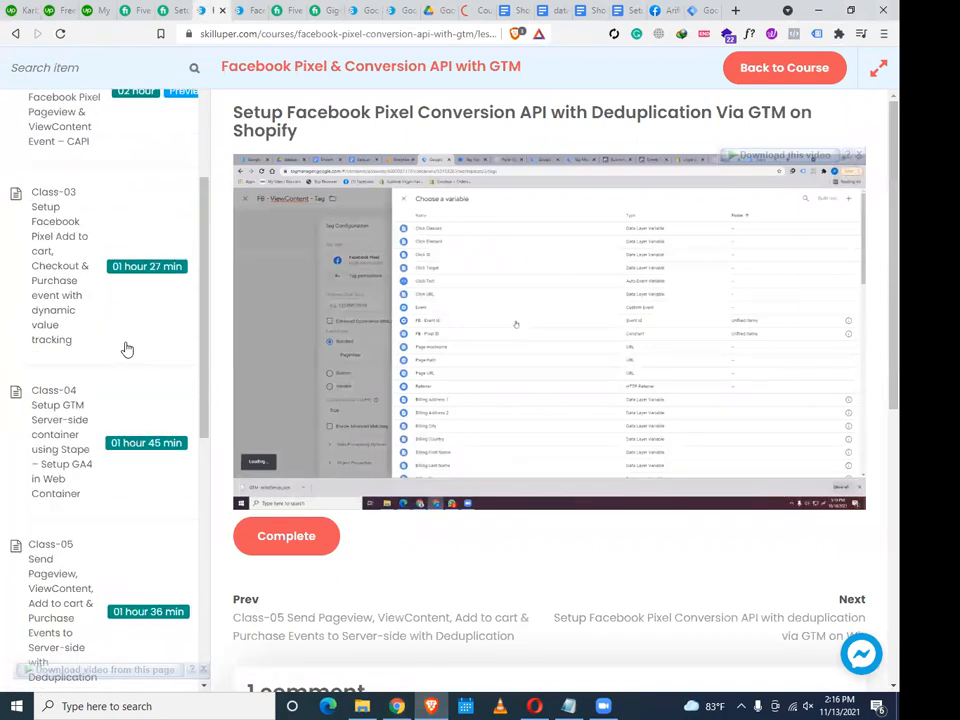
Open the Class-03 Add to cart, Checkout & Purchase lesson, then minimize windows and open the desktop Facebook Conversion folder
scroll(127, 349, up, 3)
click(72, 564)
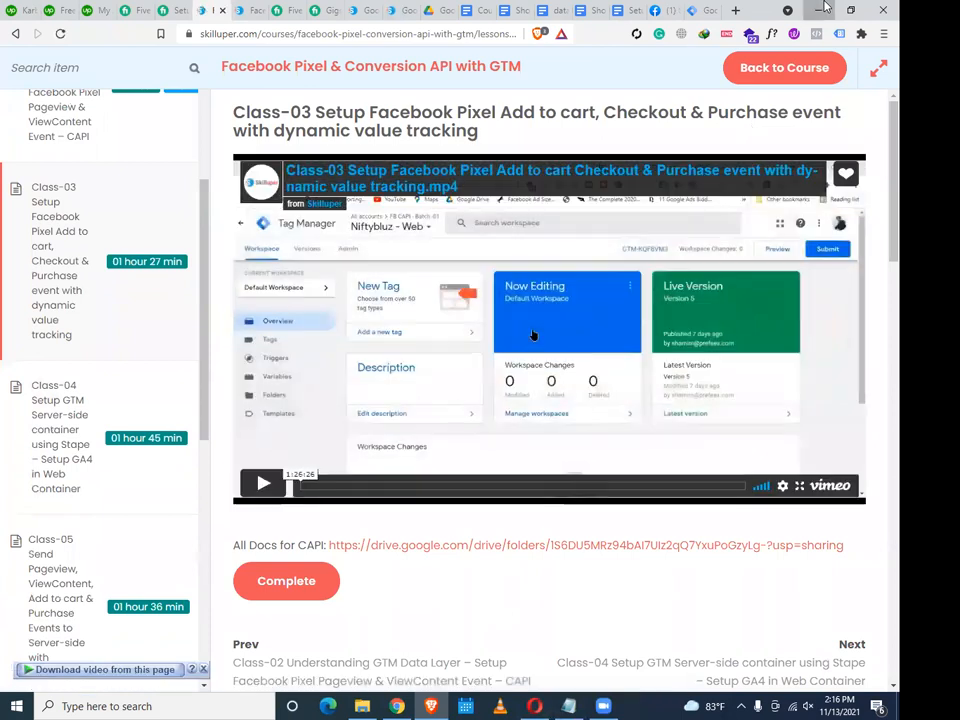
click(818, 10)
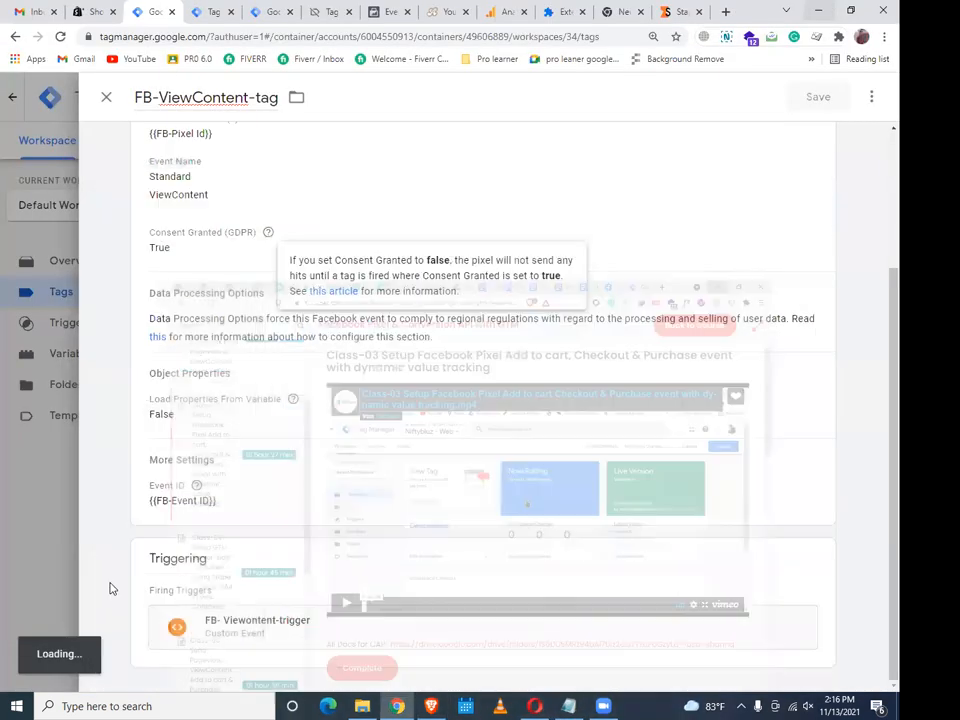
click(818, 10)
double_click(122, 588)
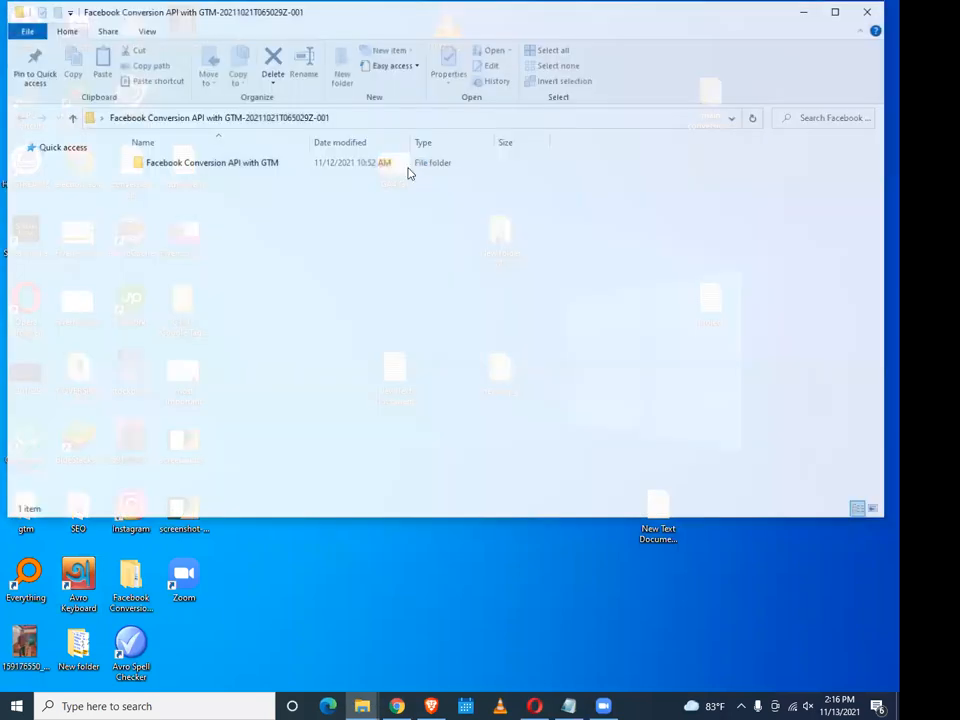
Open the Facebook Conversion API Setup with GA4 _ GTM document, then return to the Class-03 lesson page
double_click(412, 165)
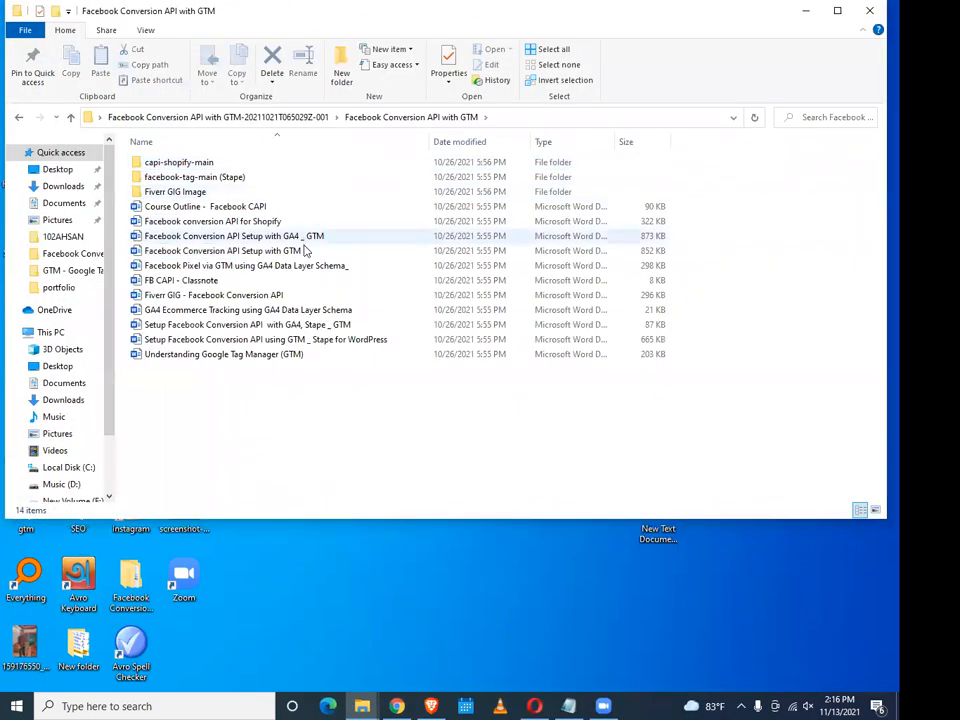
double_click(317, 237)
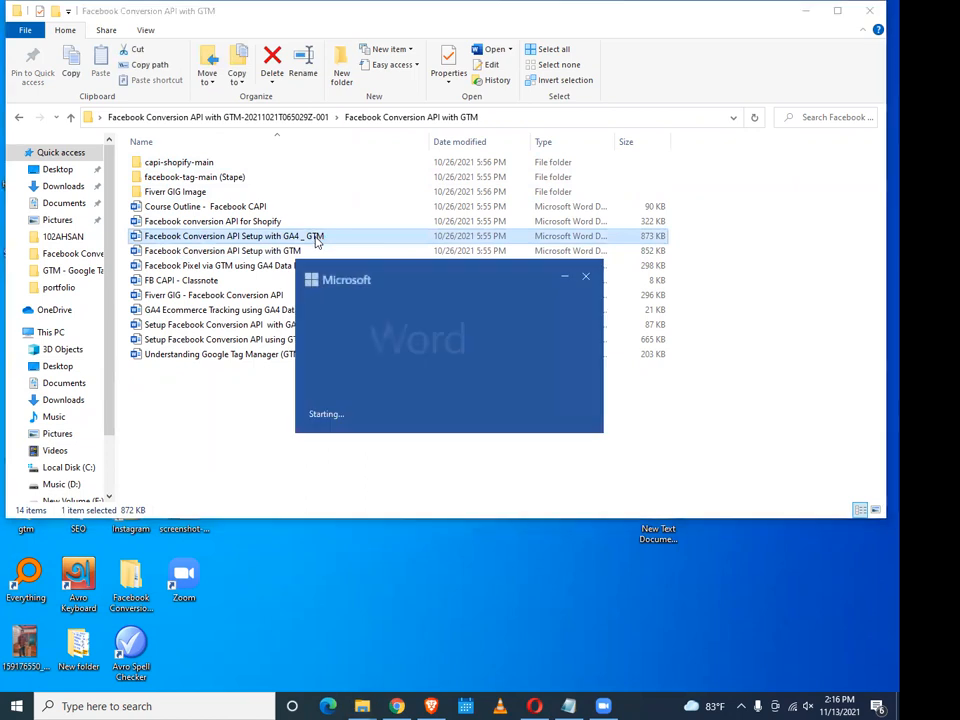
click(438, 700)
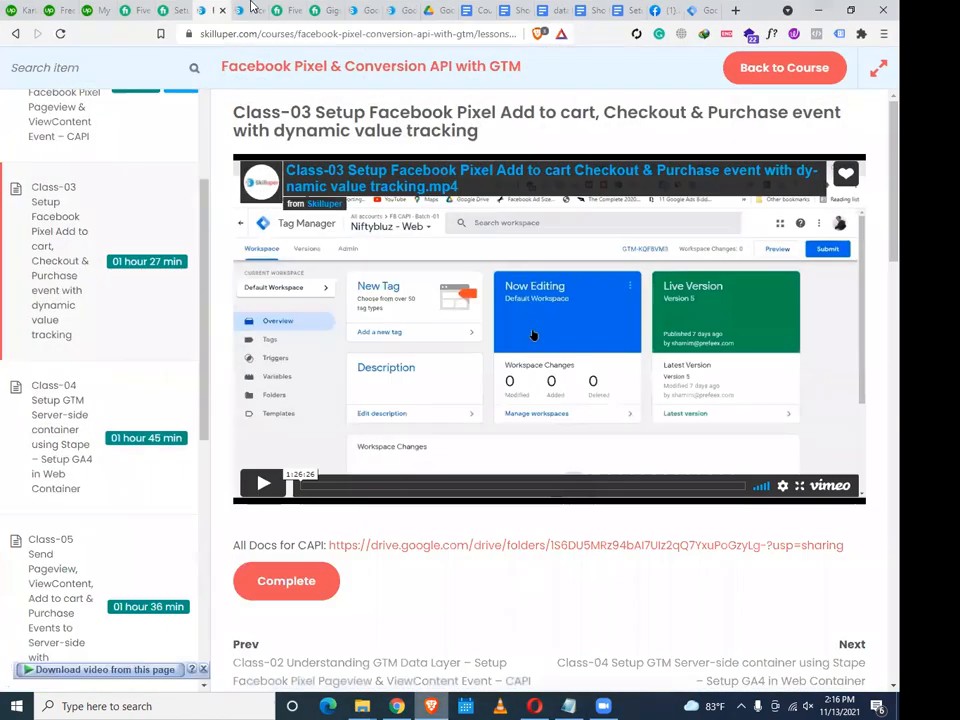
click(251, 6)
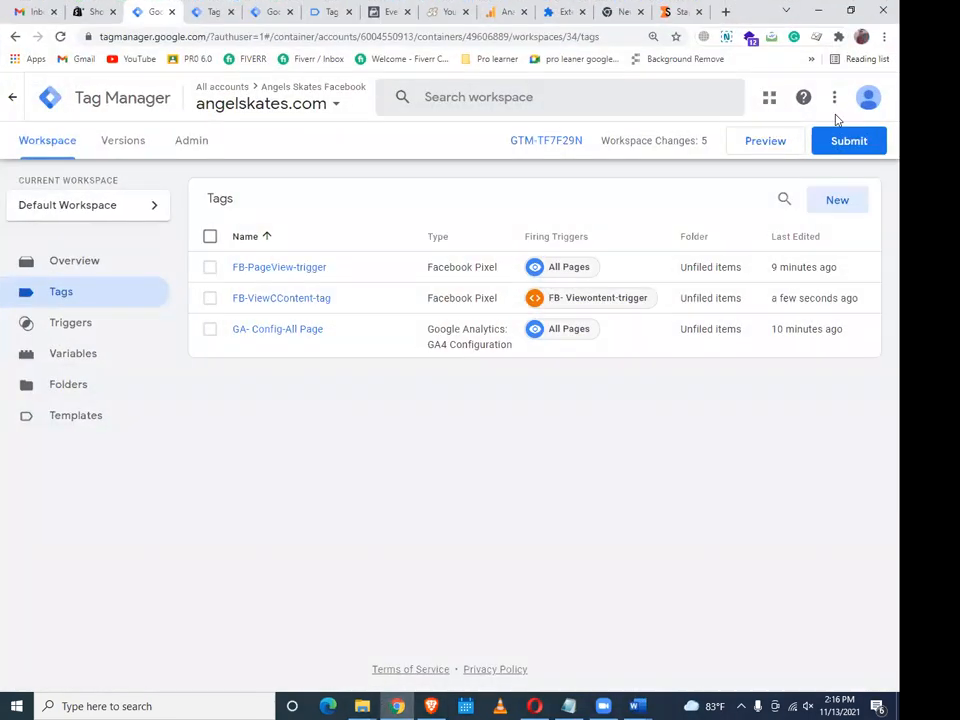
Submit and publish the workspace as Version 34, then go back to the workspace's Tags list
click(840, 137)
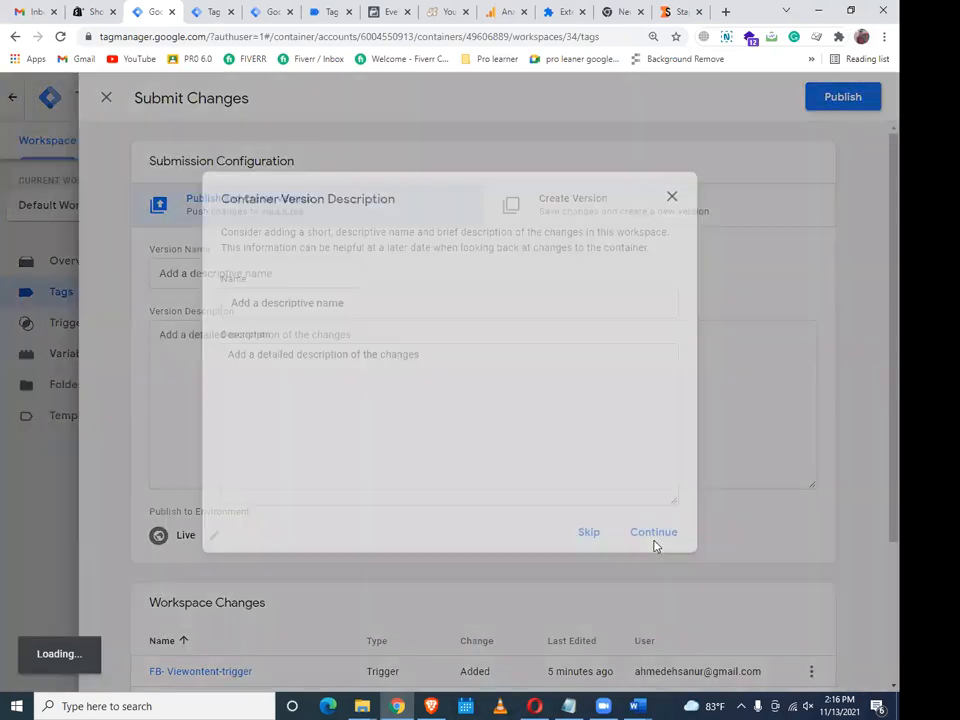
click(655, 540)
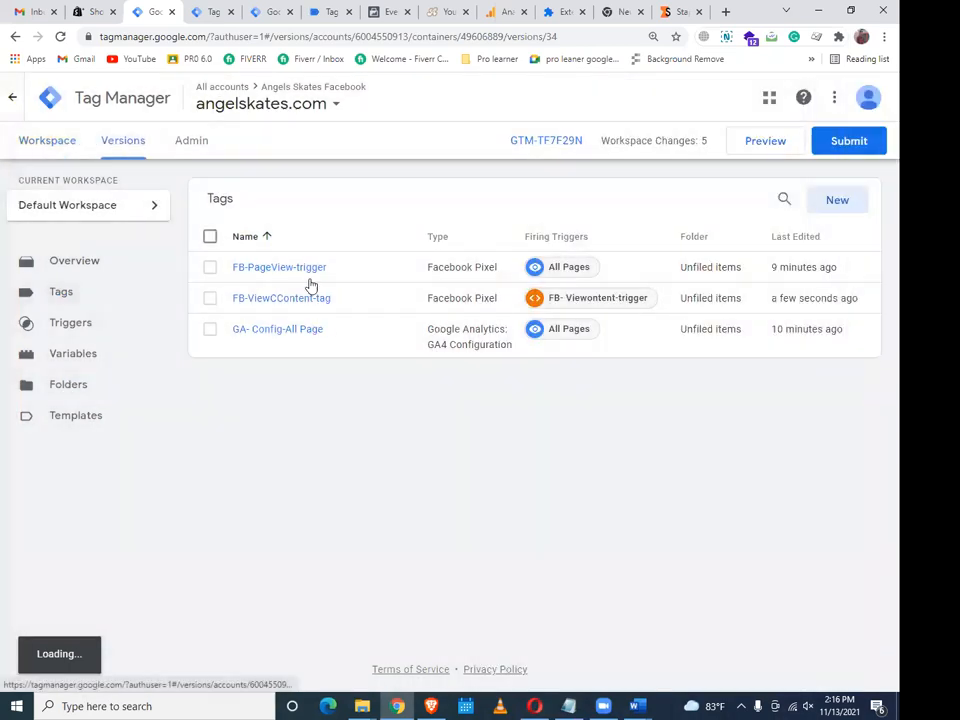
click(60, 150)
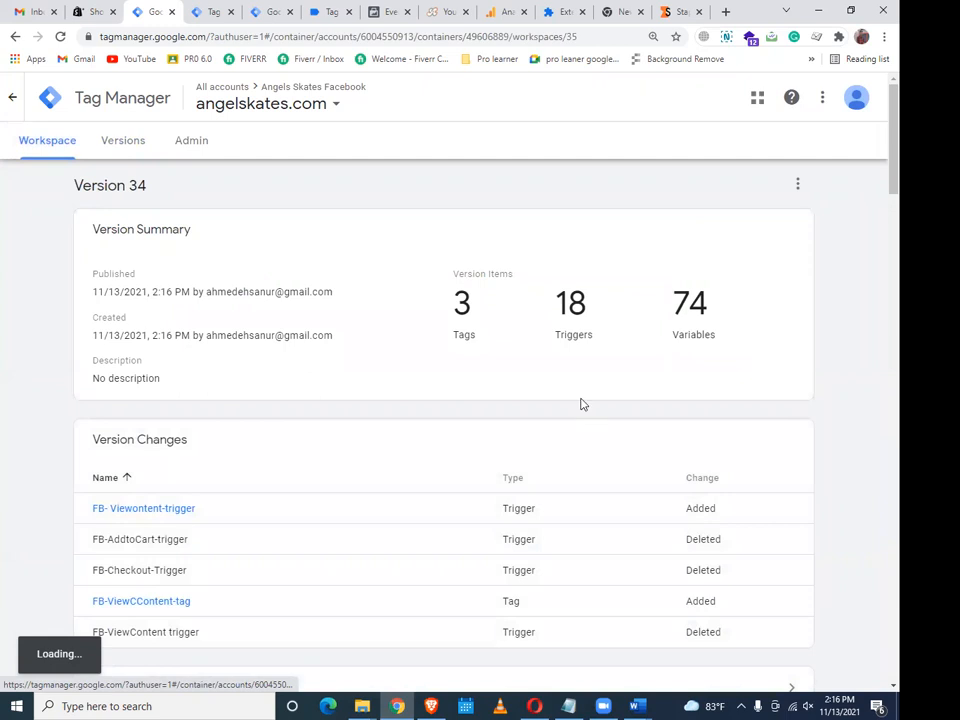
click(26, 143)
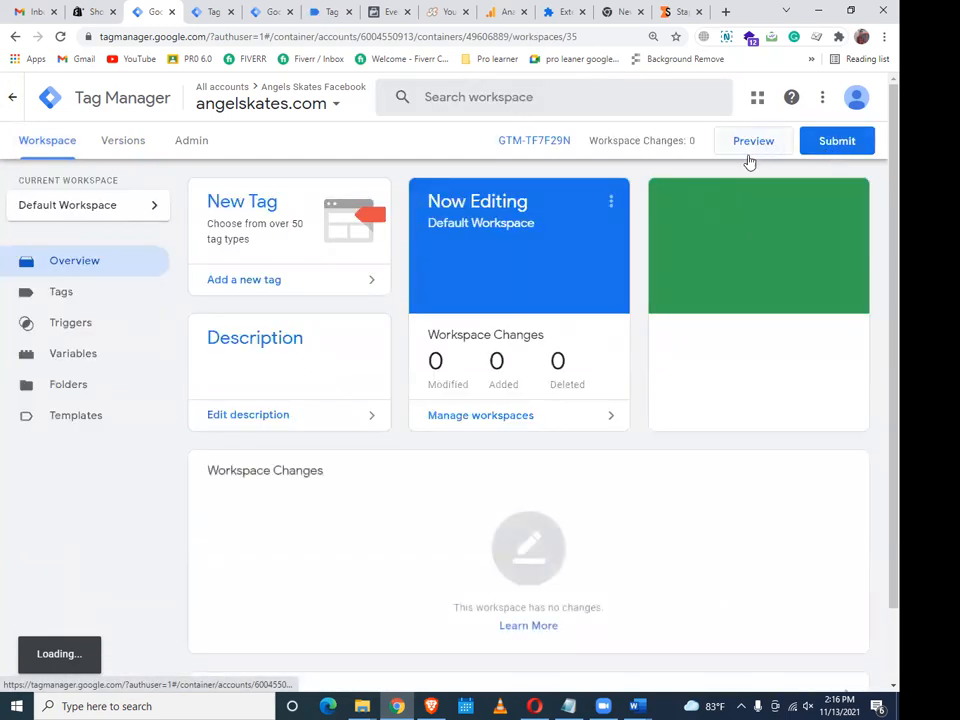
click(58, 291)
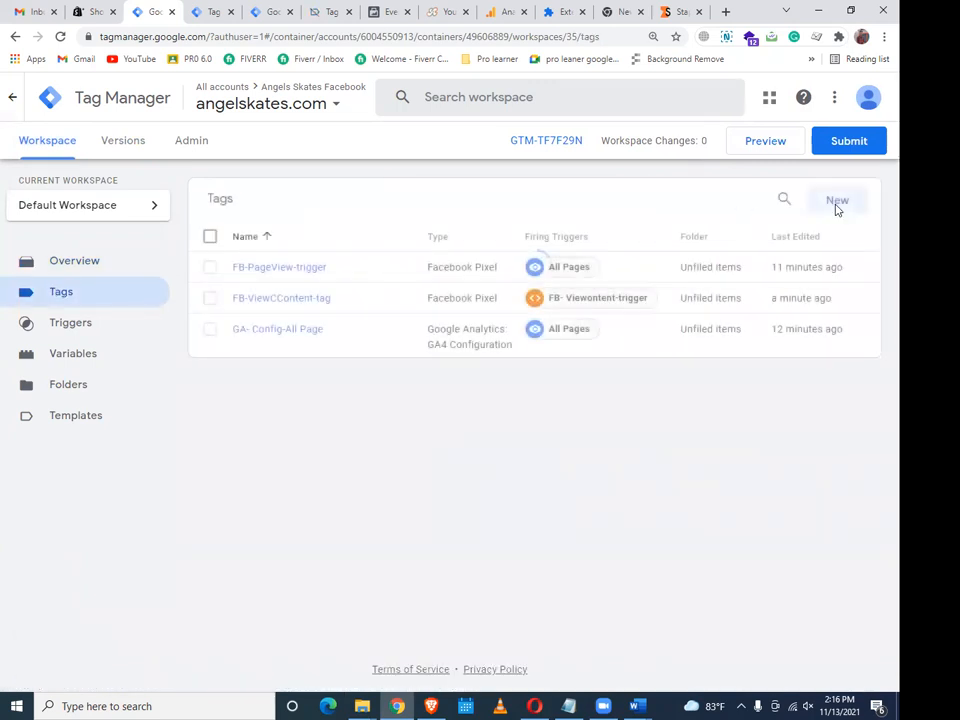
click(838, 202)
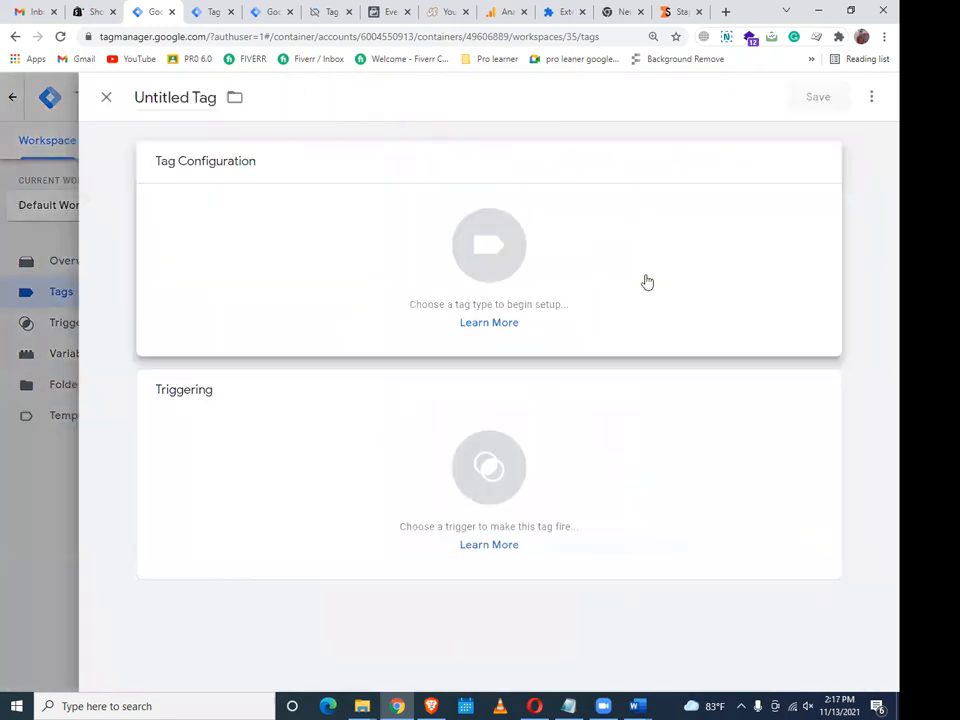
Create a GA4 Event tag and name it GA4-Fb-SS-Viewcontent_tag
click(640, 284)
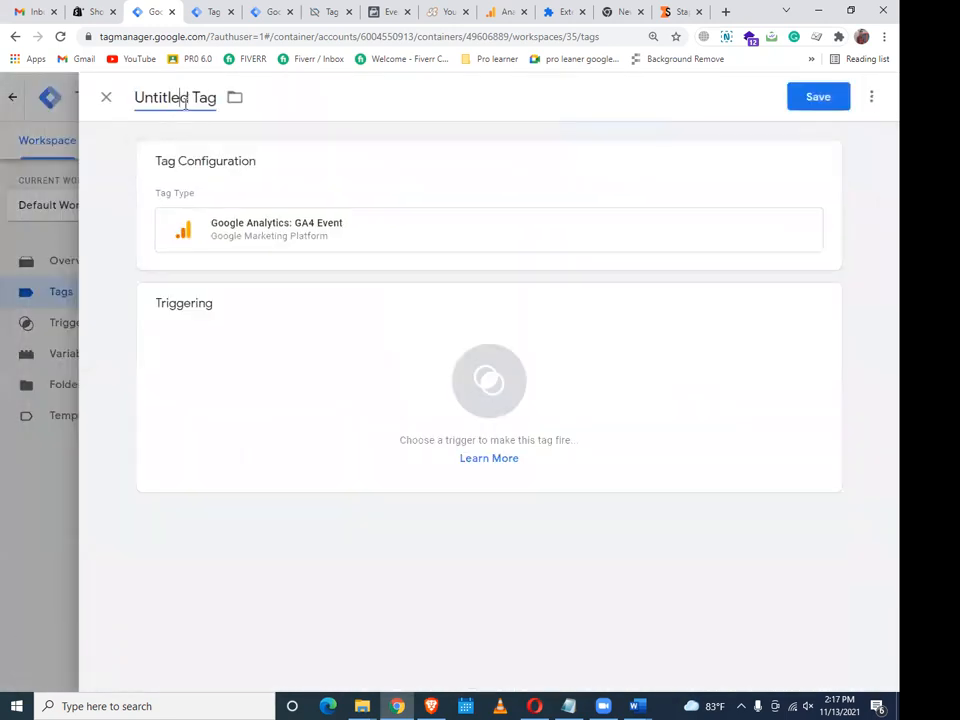
click(184, 107)
text(ga)
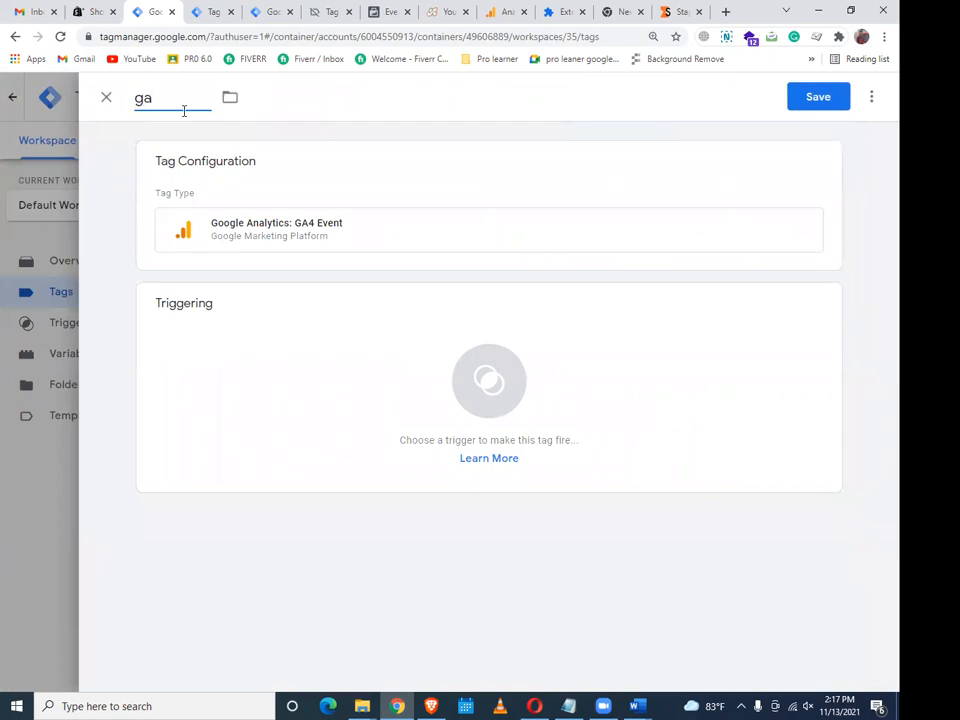
text(5)
key(BackSpace)
key(BackSpace)
key(BackSpace)
text(GA$)
key(BackSpace)
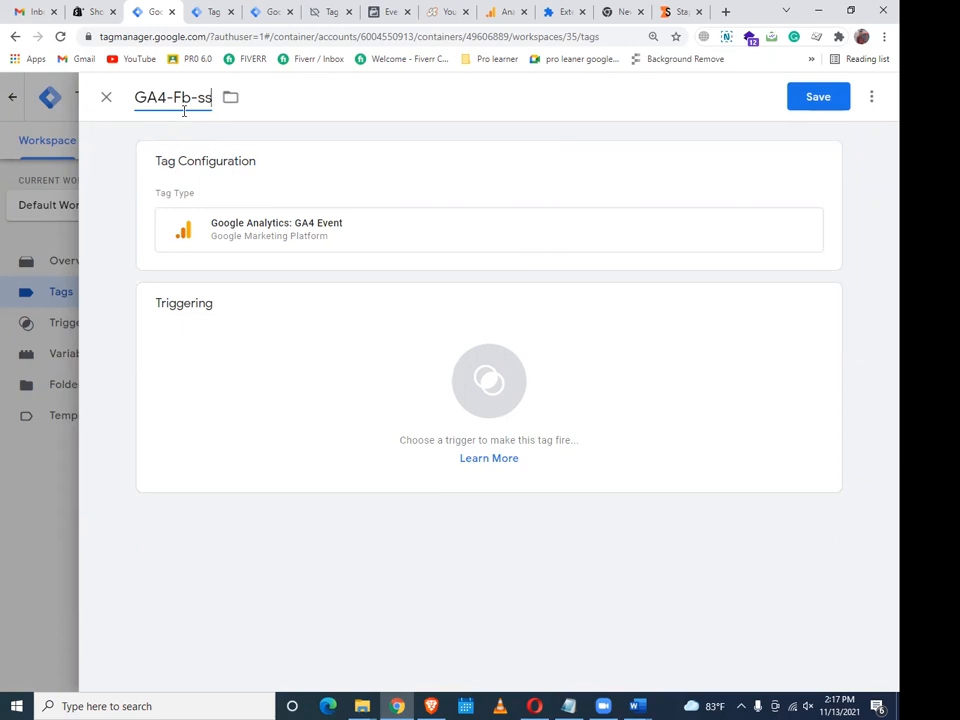
text(S Viewconte)
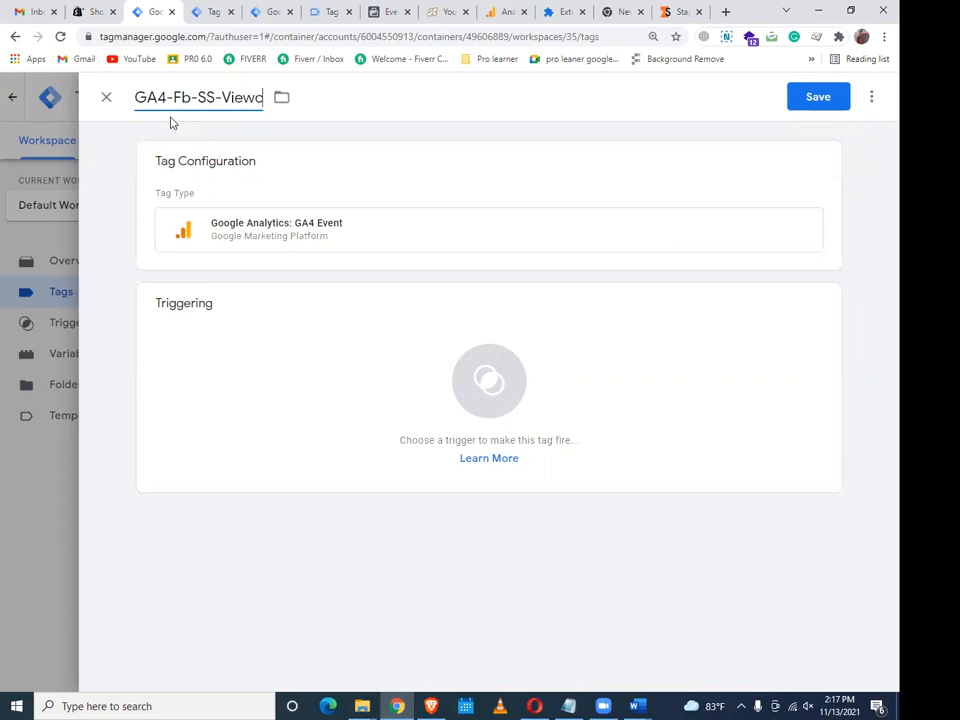
text(nt)
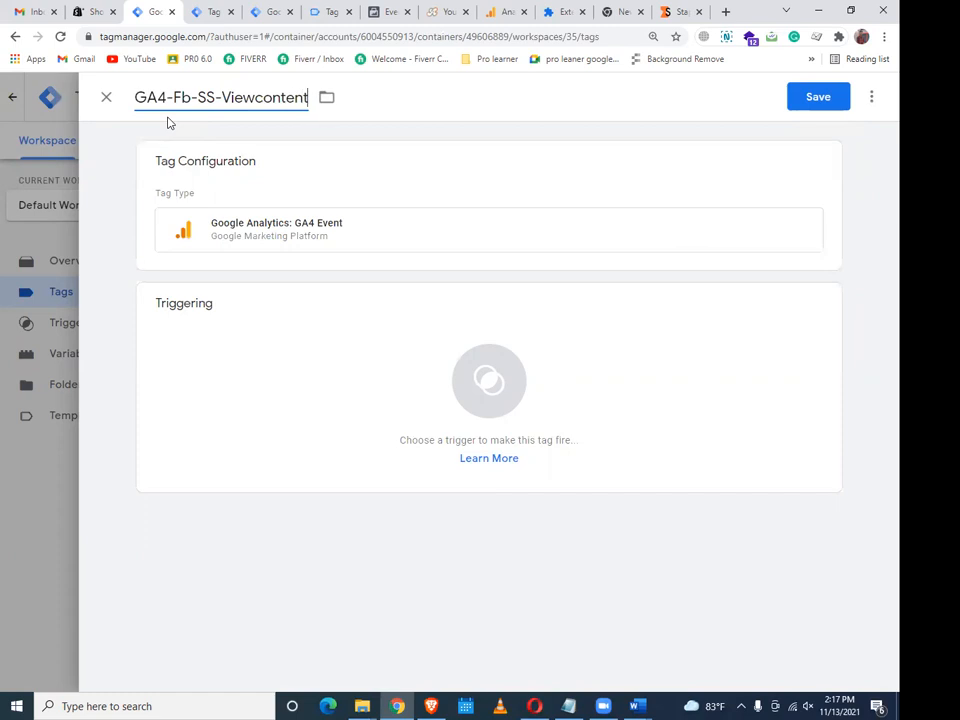
text(_tag)
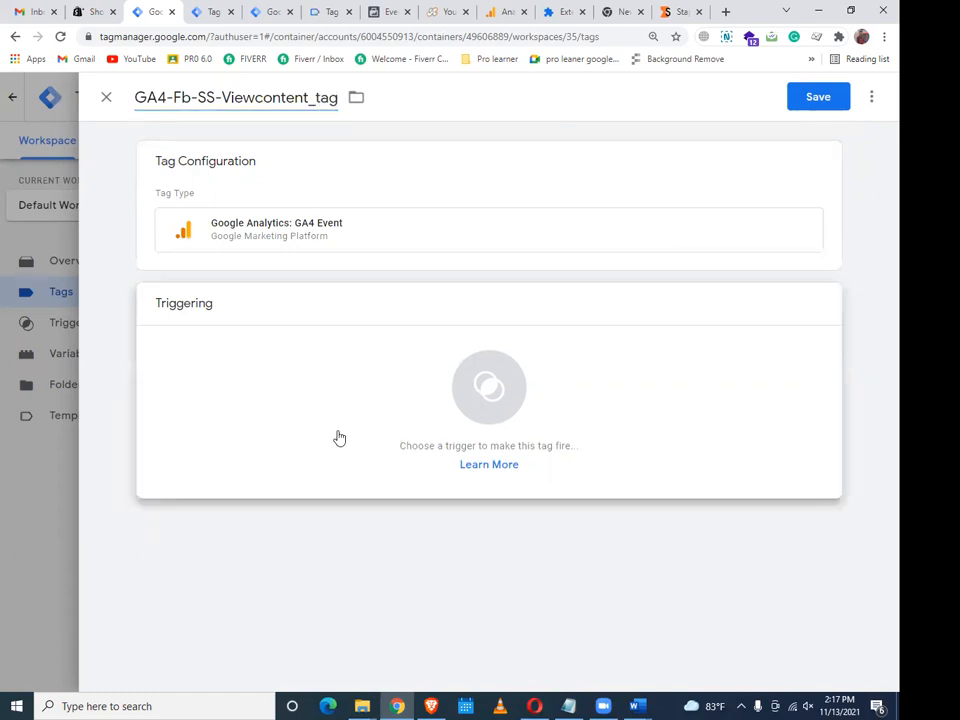
Expand the GA4 event configuration and select the Event Name field
click(255, 330)
click(233, 245)
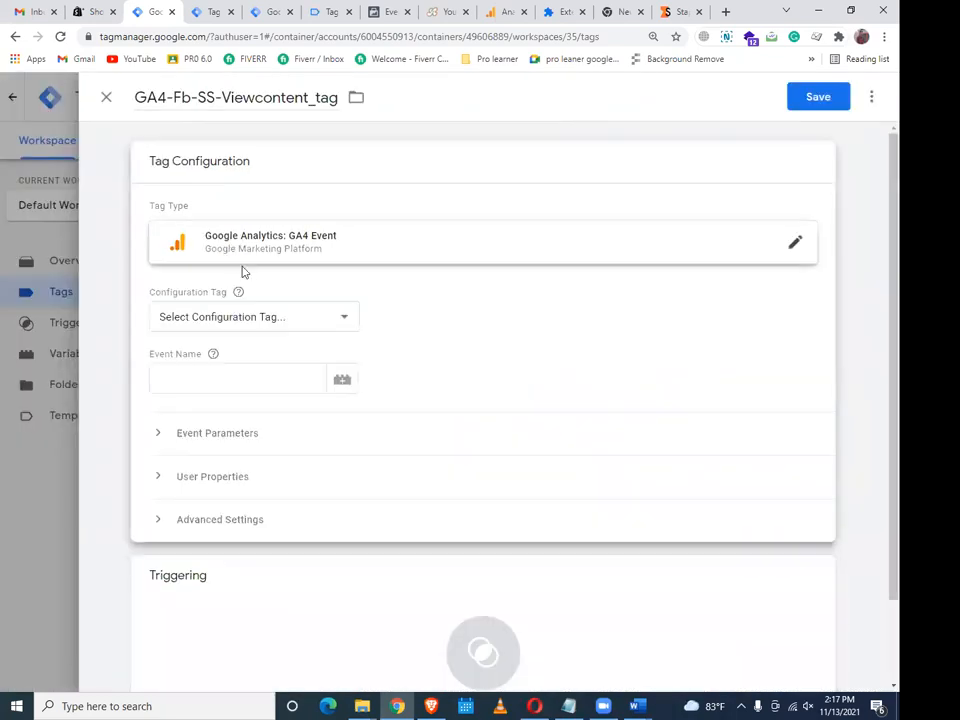
click(248, 383)
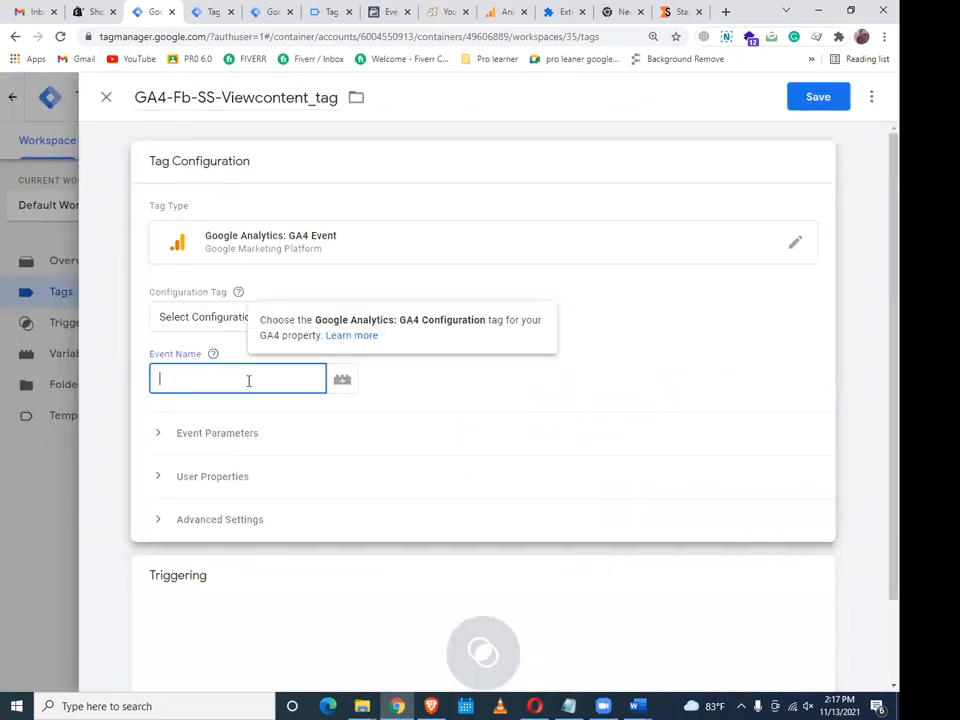
right_click(248, 381)
click(209, 9)
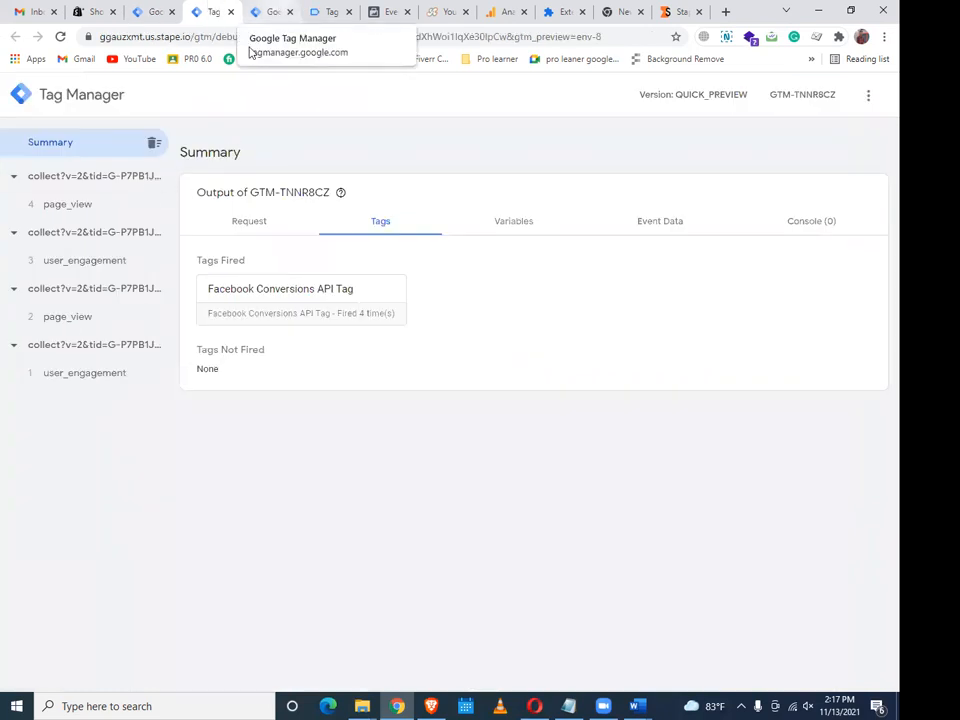
Copy view_item from the debug page and paste it as the tag's Event Name
click(268, 8)
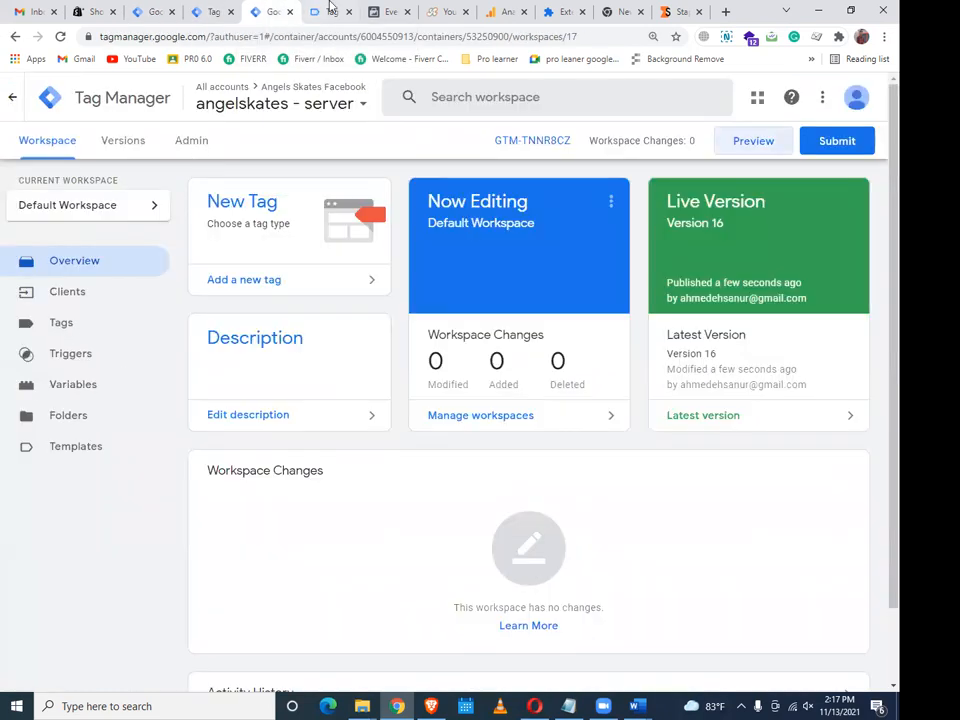
click(331, 9)
right_click(338, 296)
click(363, 298)
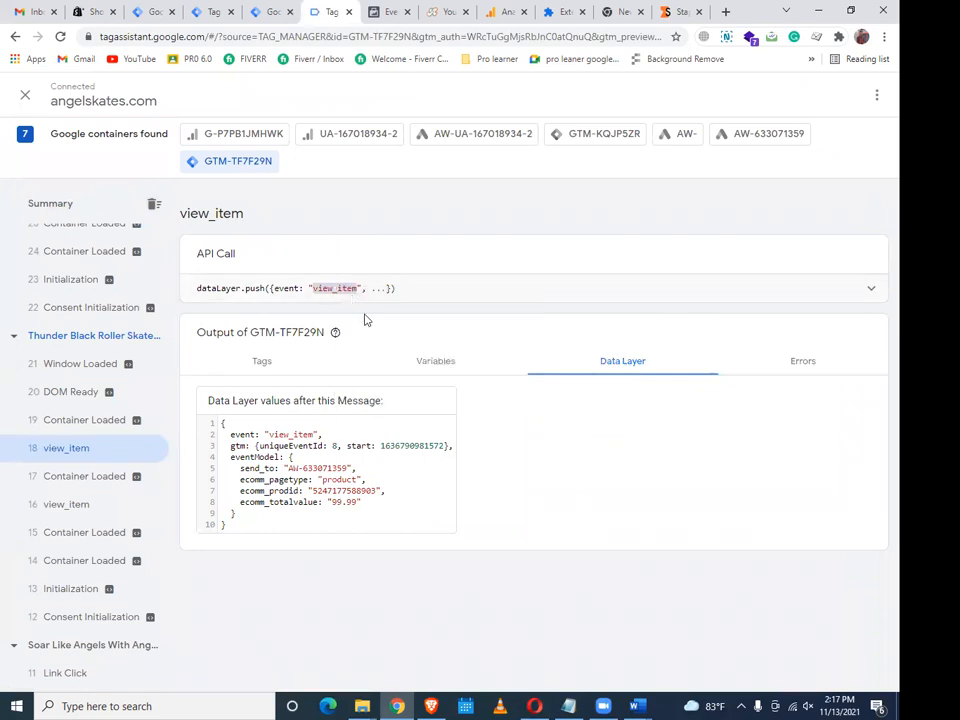
click(152, 11)
right_click(252, 378)
click(290, 484)
Add an event_id event parameter with value {{FB-Event ID}}
click(214, 440)
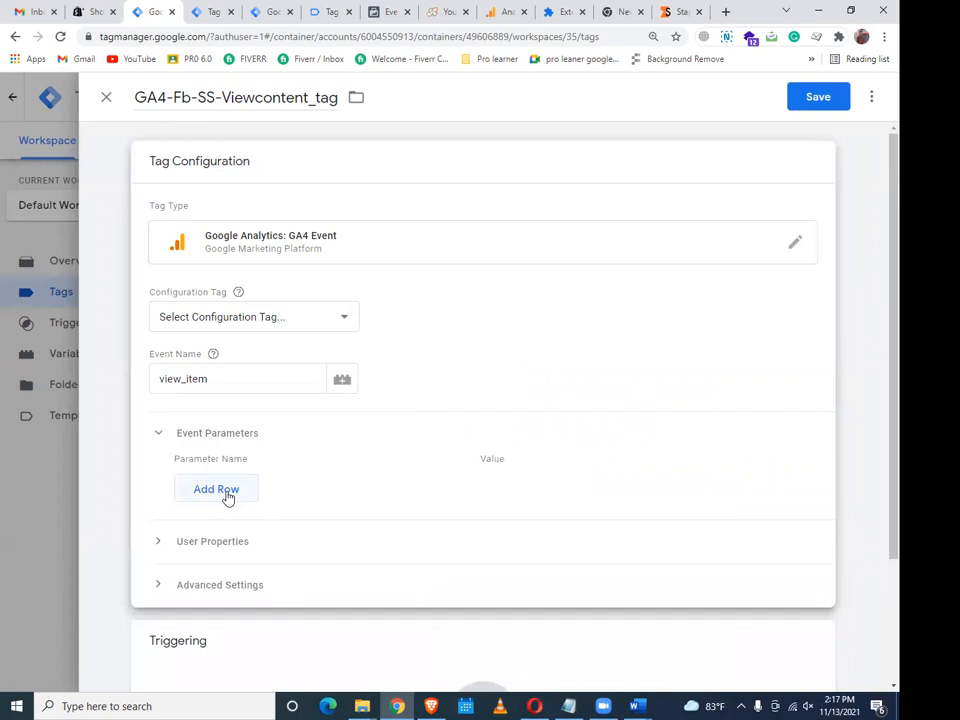
click(227, 493)
click(264, 484)
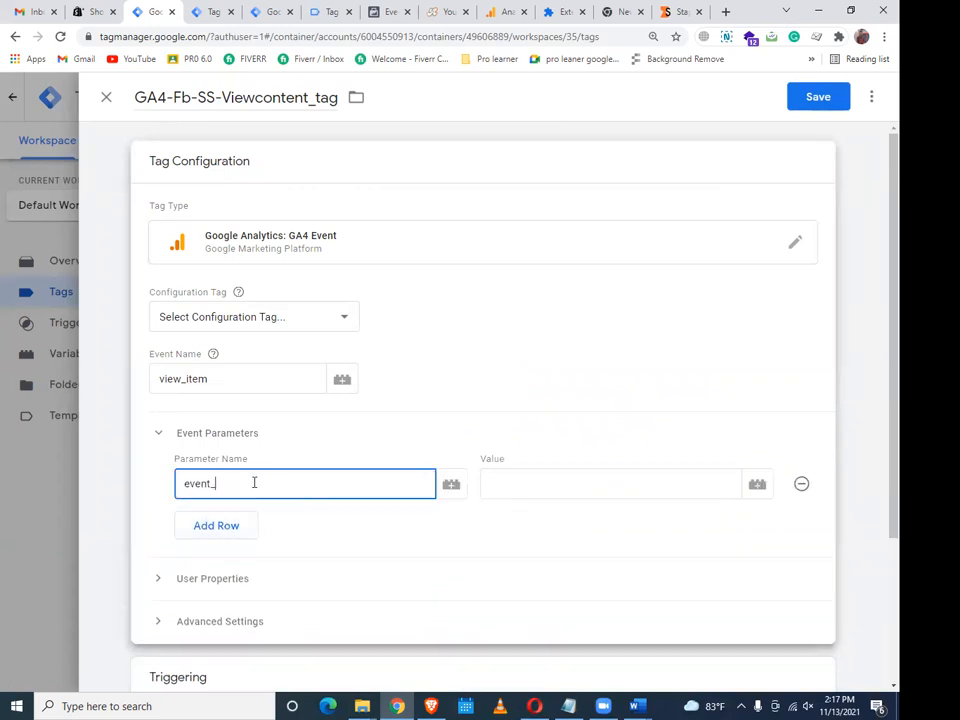
click(563, 488)
click(755, 489)
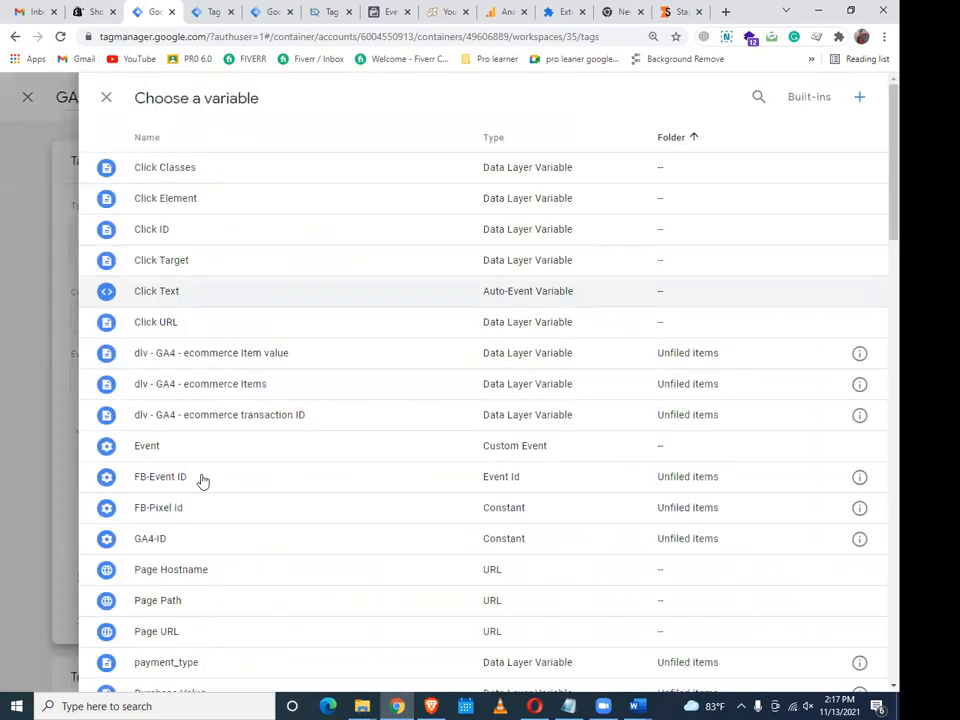
click(199, 480)
Set the tag to fire on FB- Viewontent-trigger
scroll(242, 418, down, 3)
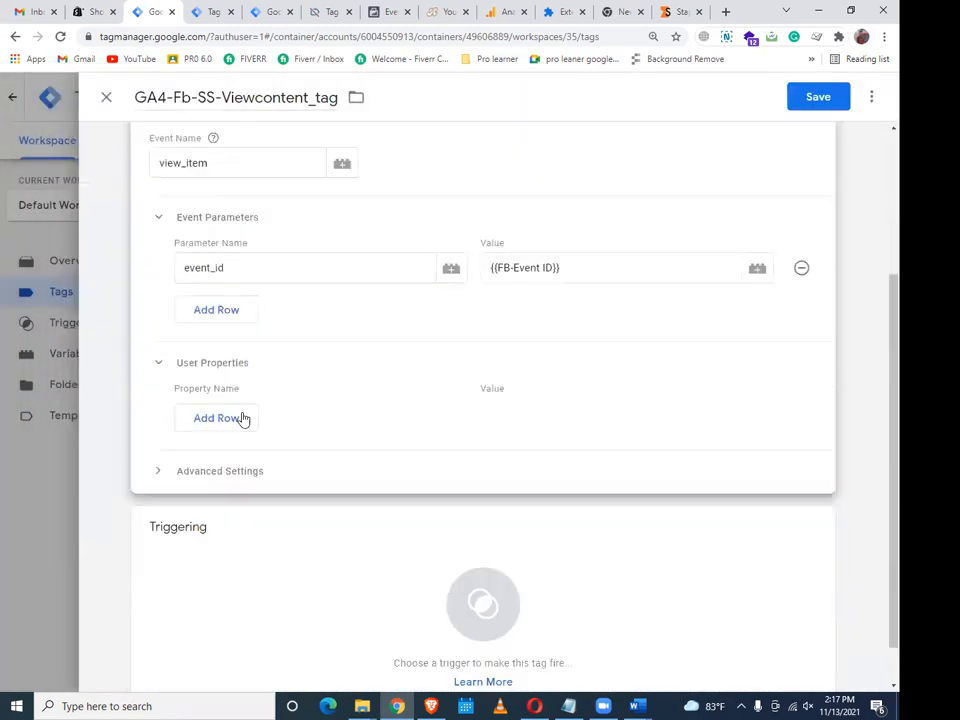
click(244, 424)
scroll(246, 426, down, 3)
click(497, 597)
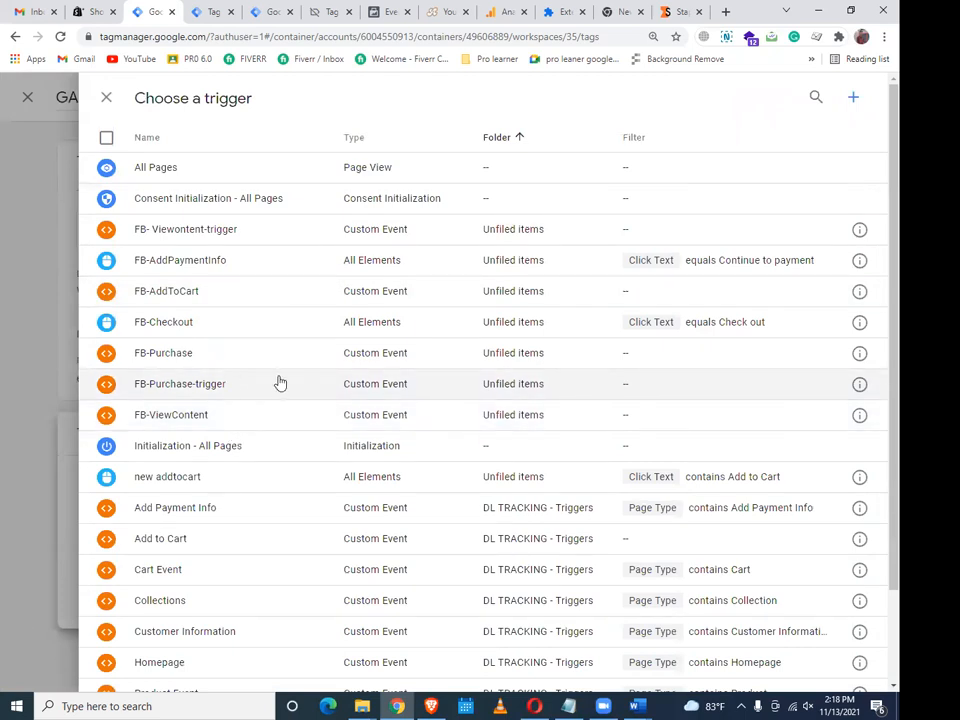
click(221, 240)
Link the GA- Config-All Page configuration tag and save the GA4 tag
click(808, 108)
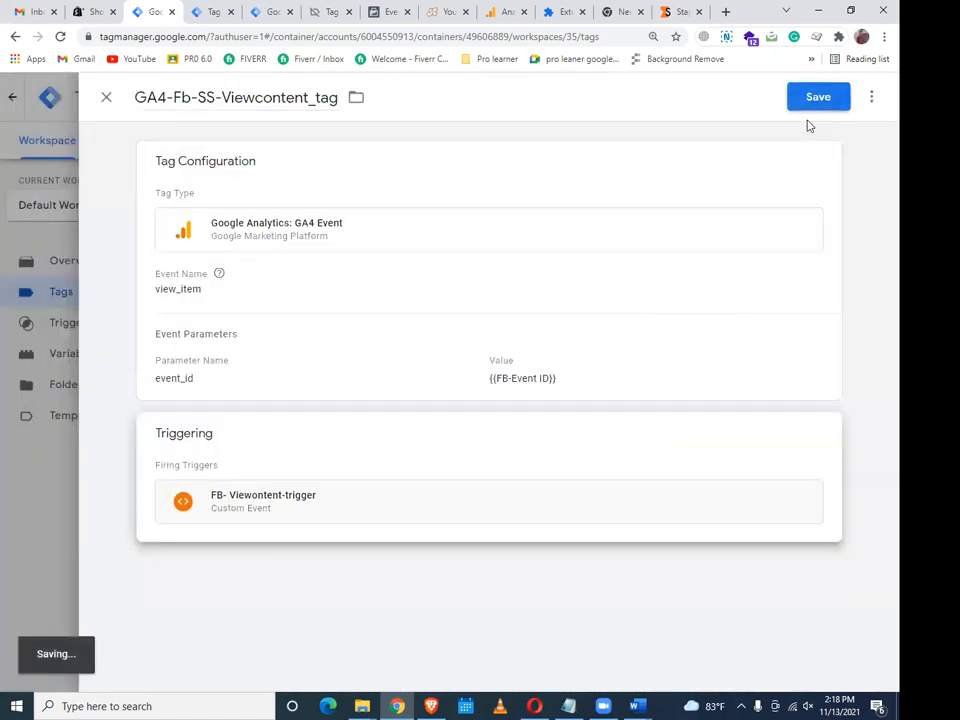
click(832, 107)
click(253, 316)
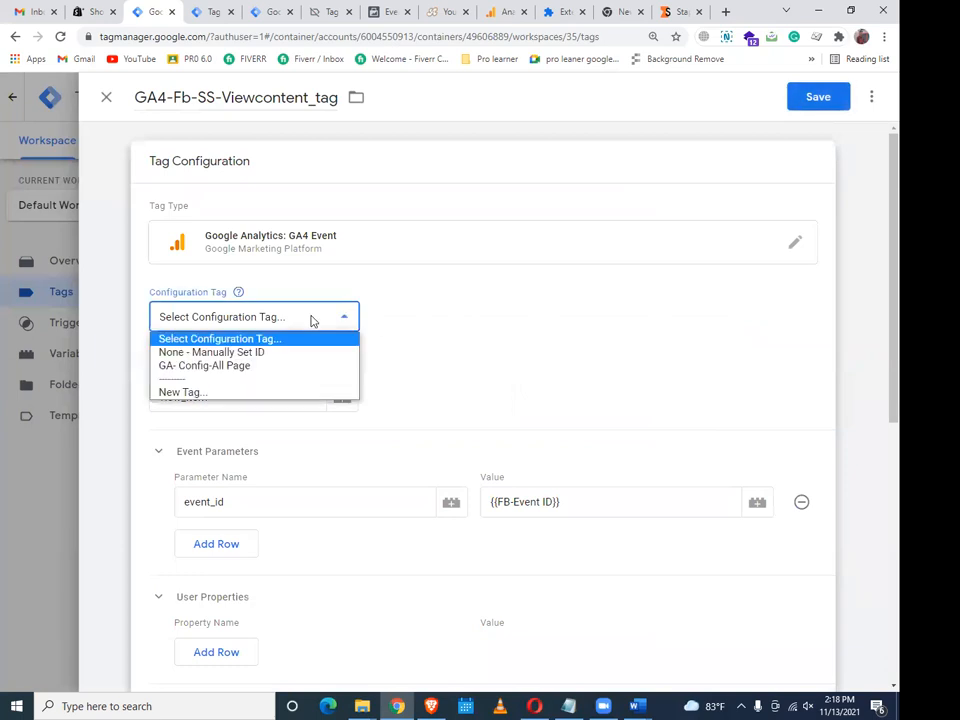
click(294, 364)
click(816, 101)
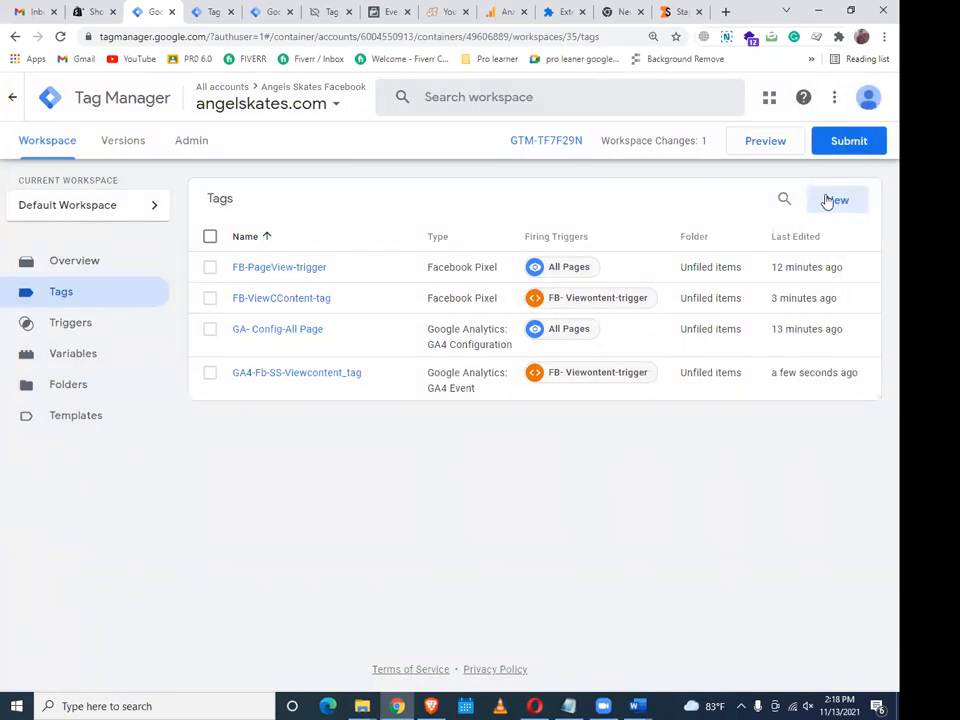
click(842, 141)
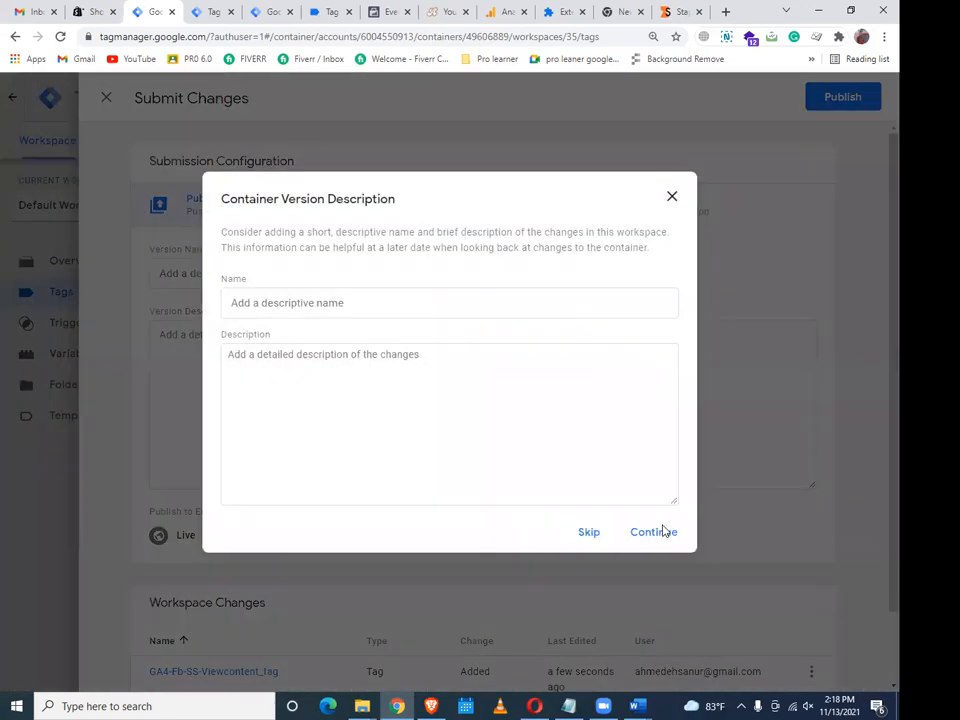
Publish Version 35 without a description and start a Preview session of angelskates.com
click(660, 530)
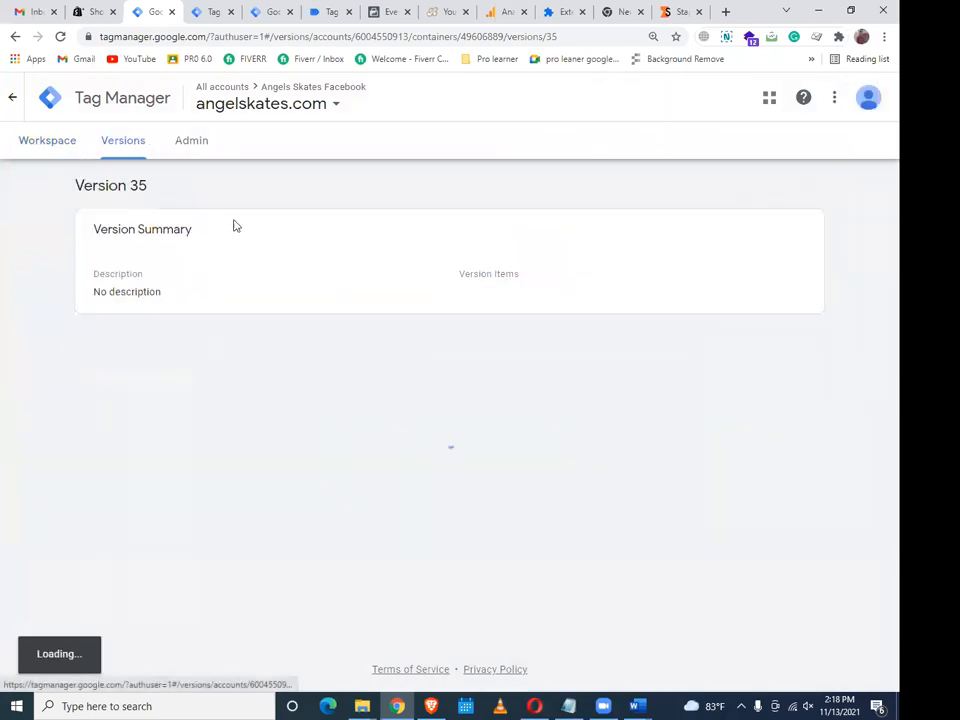
click(33, 146)
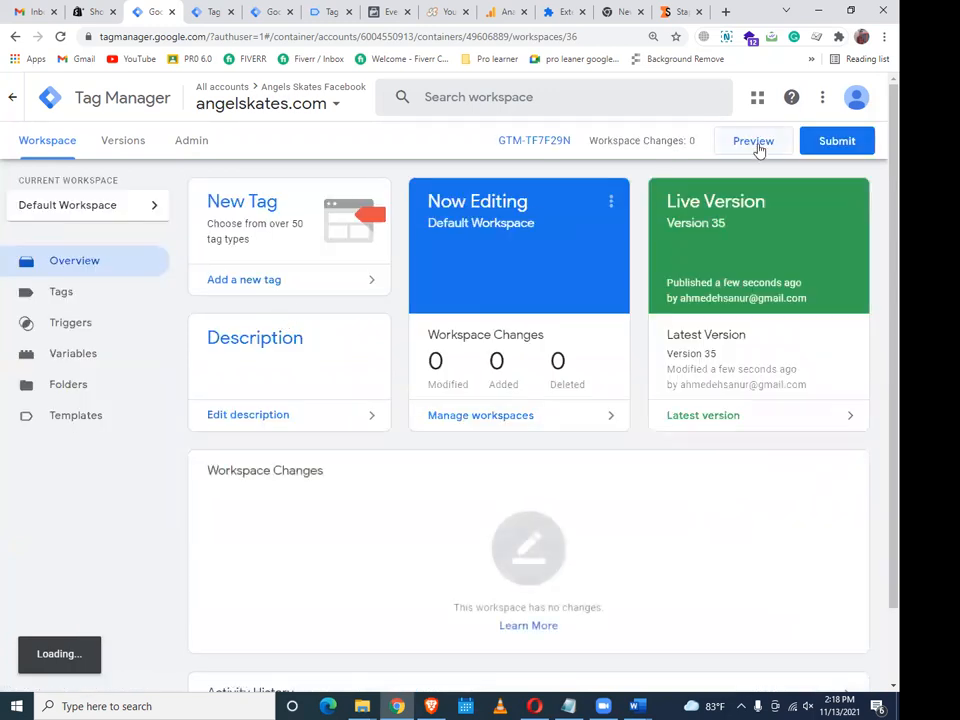
click(753, 141)
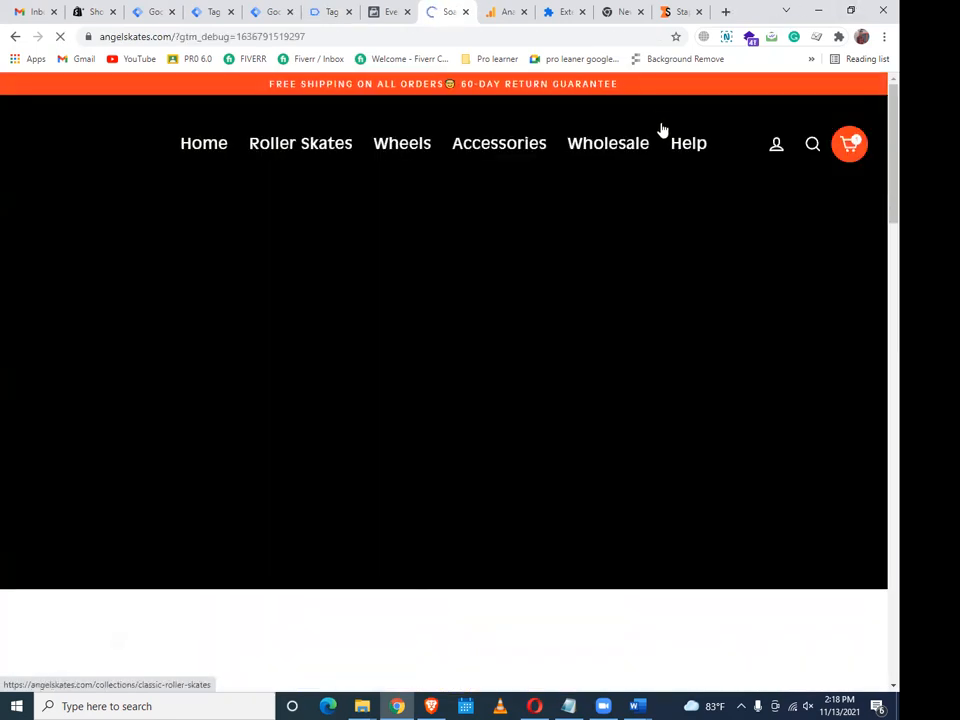
click(395, 11)
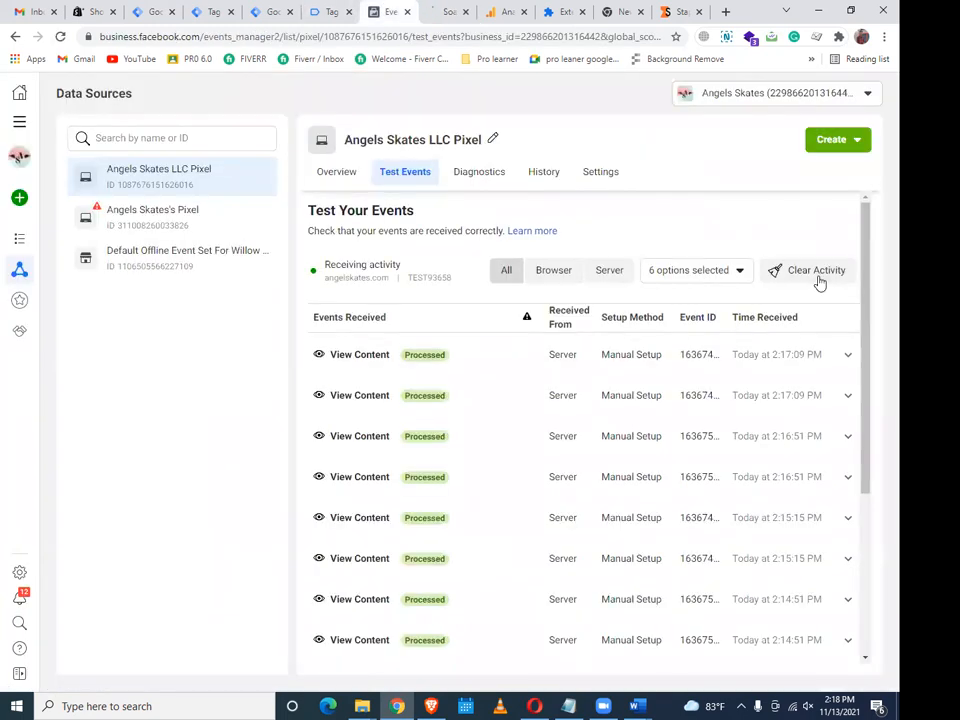
Clear all recorded activity in Facebook Test Events and check the store preview
click(814, 279)
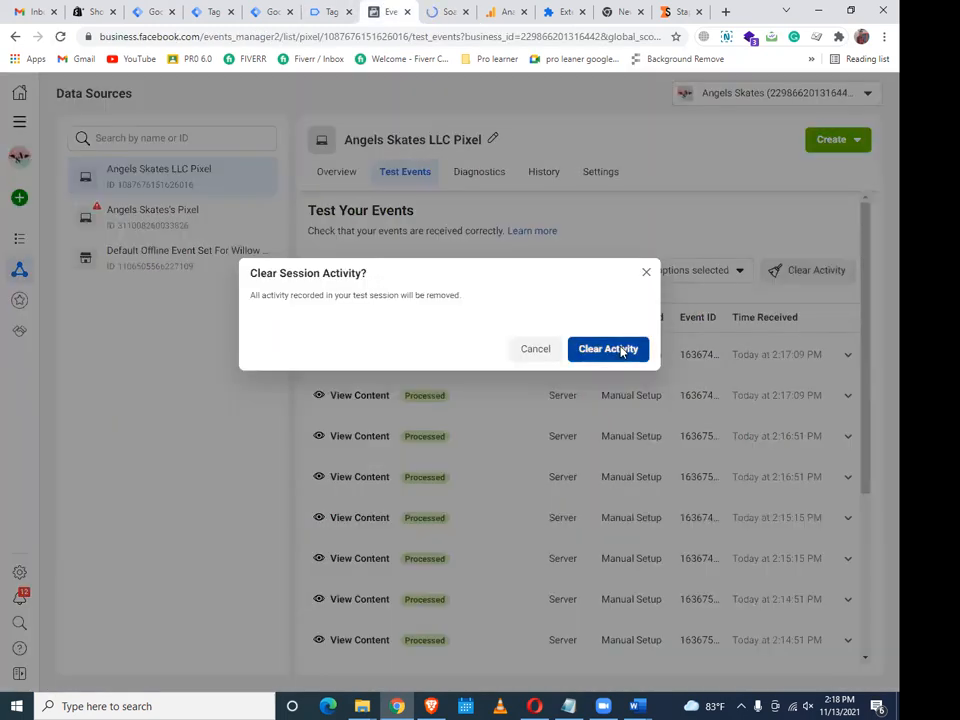
click(622, 350)
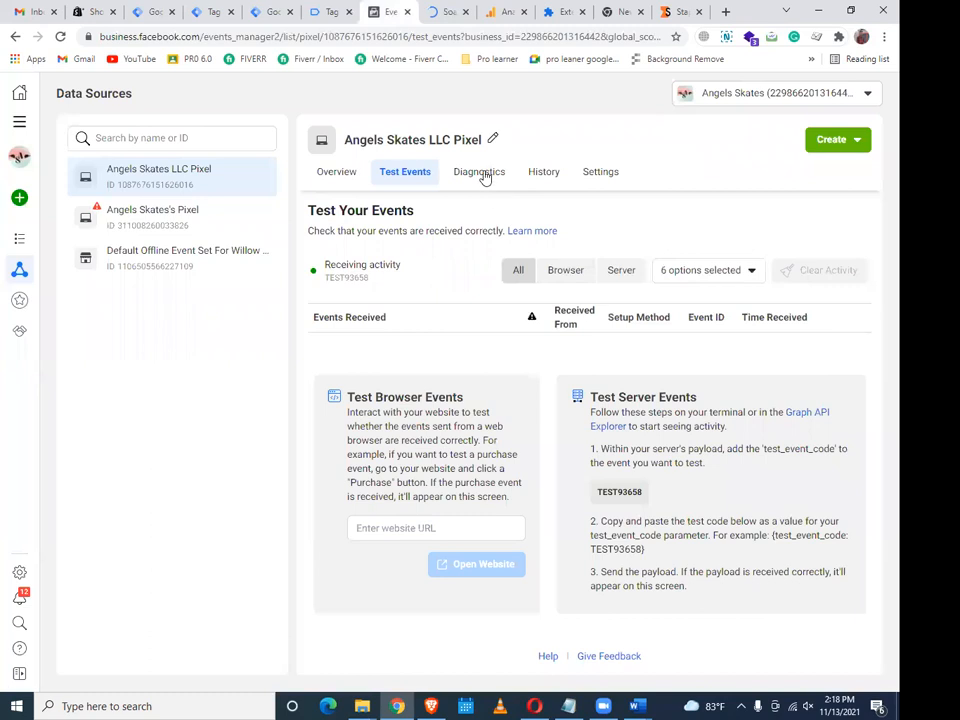
click(450, 9)
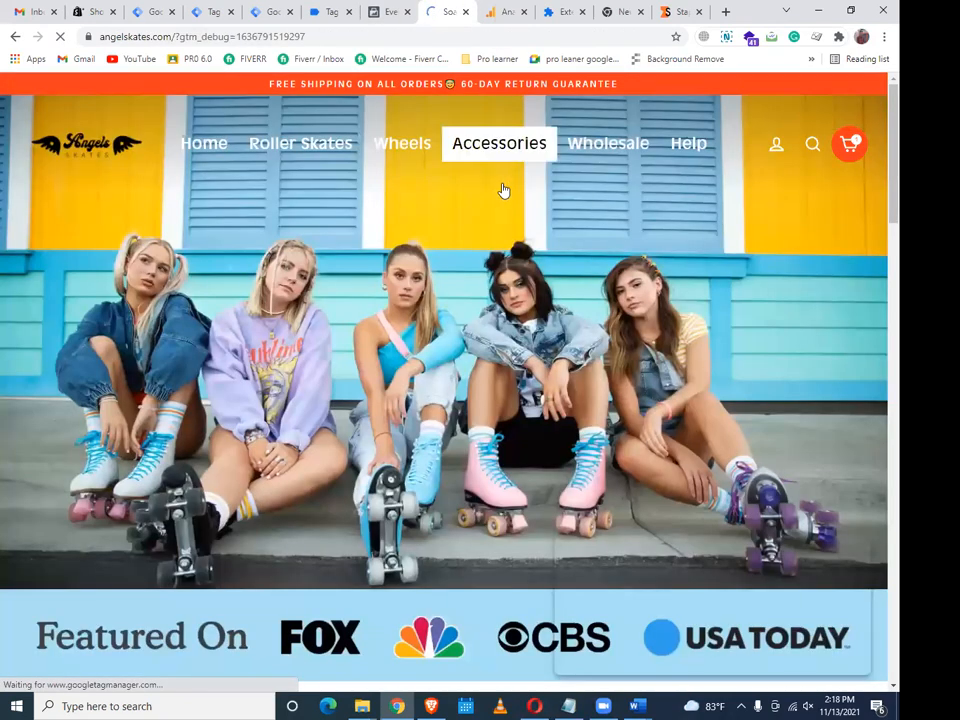
scroll(504, 190, down, 3)
scroll(505, 190, down, 5)
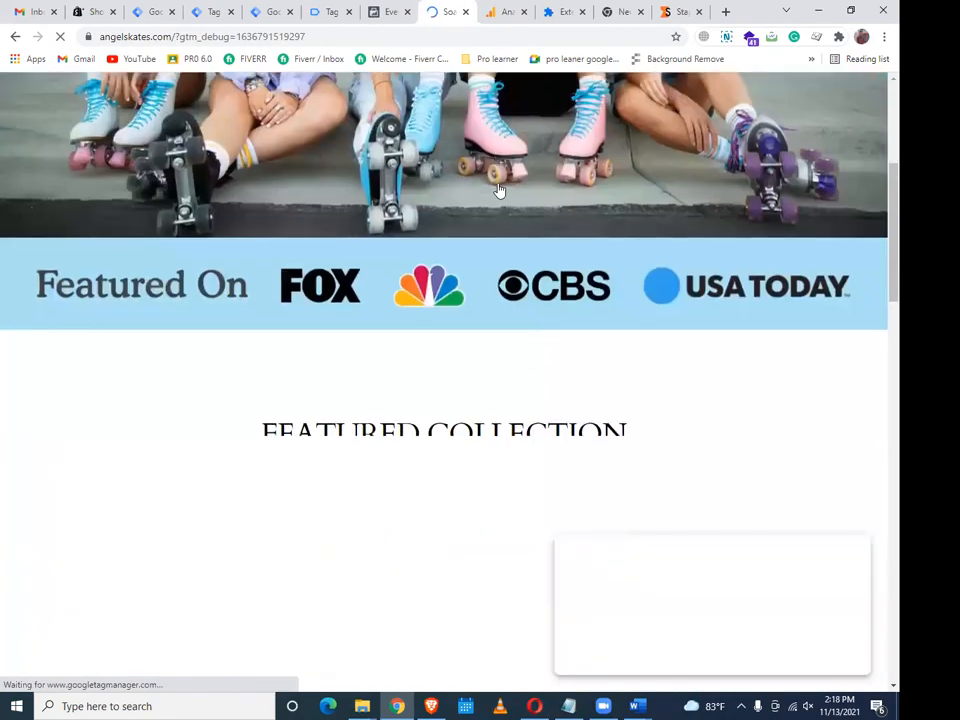
Confirm the Tag Assistant debug connection and go back to the store's page
click(213, 11)
click(333, 11)
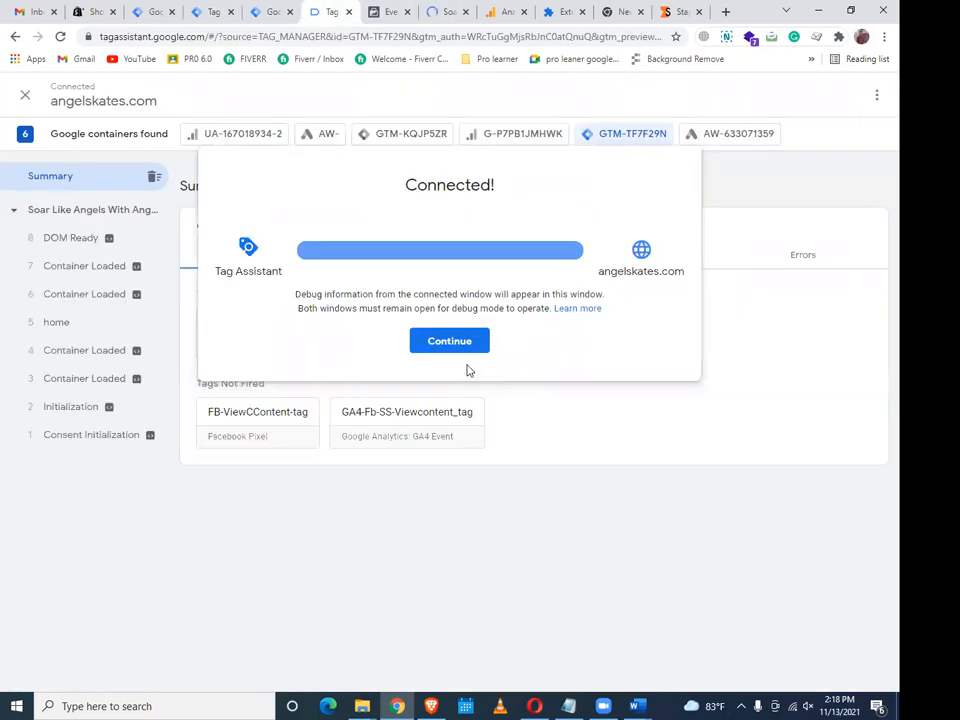
click(467, 348)
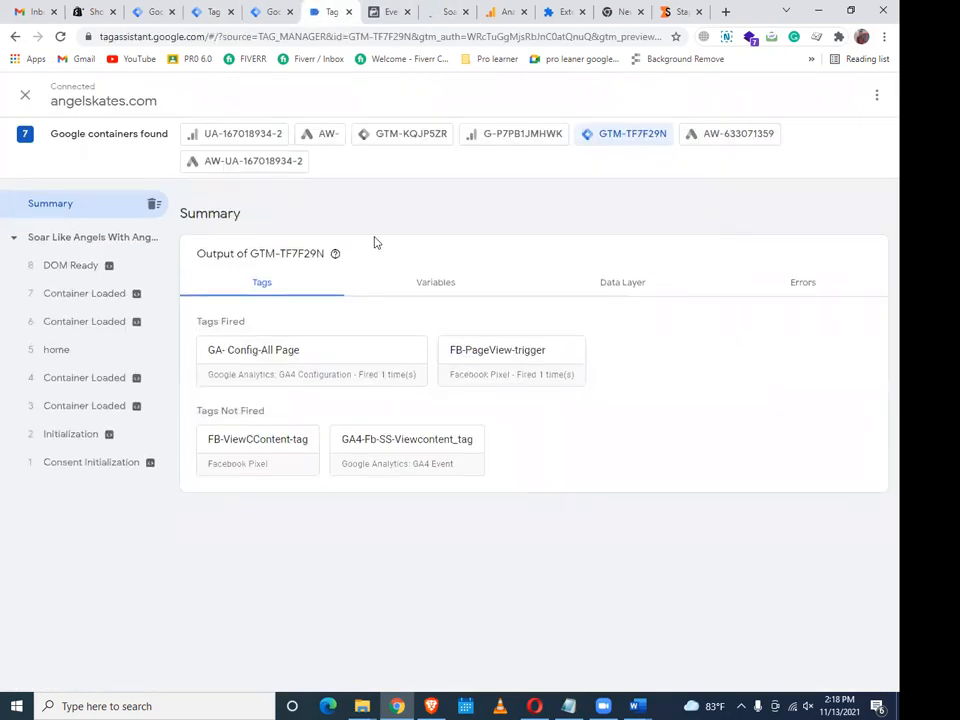
click(431, 9)
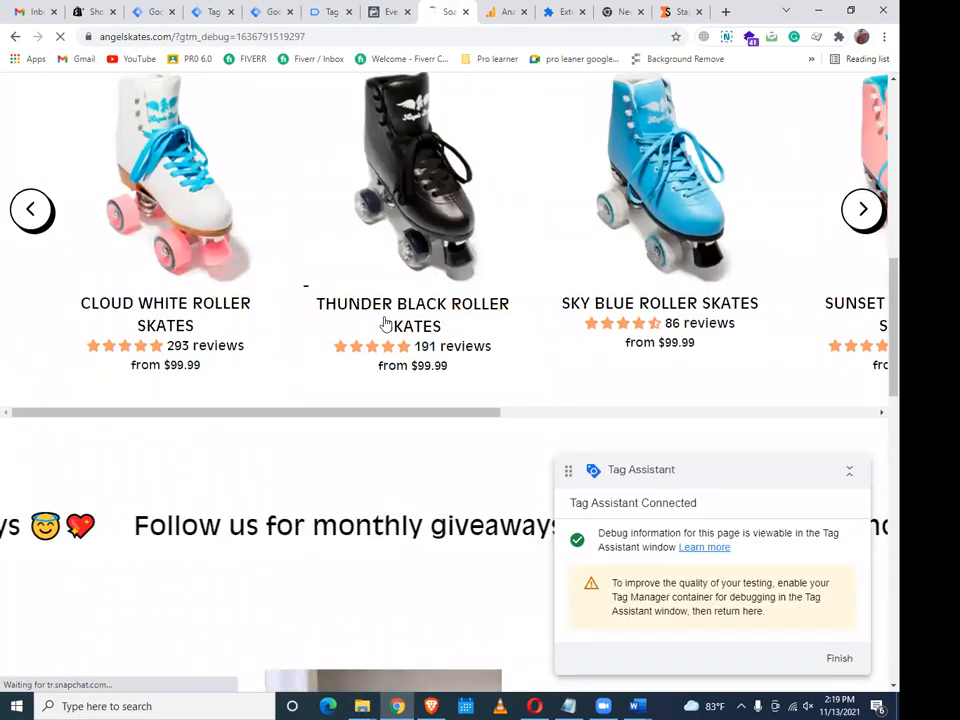
Look over the Thunder Black Roller Skates product page and collapse the Tag Assistant debug panel
scroll(388, 324, down, 6)
scroll(446, 291, down, 3)
scroll(426, 305, up, 6)
scroll(428, 290, up, 4)
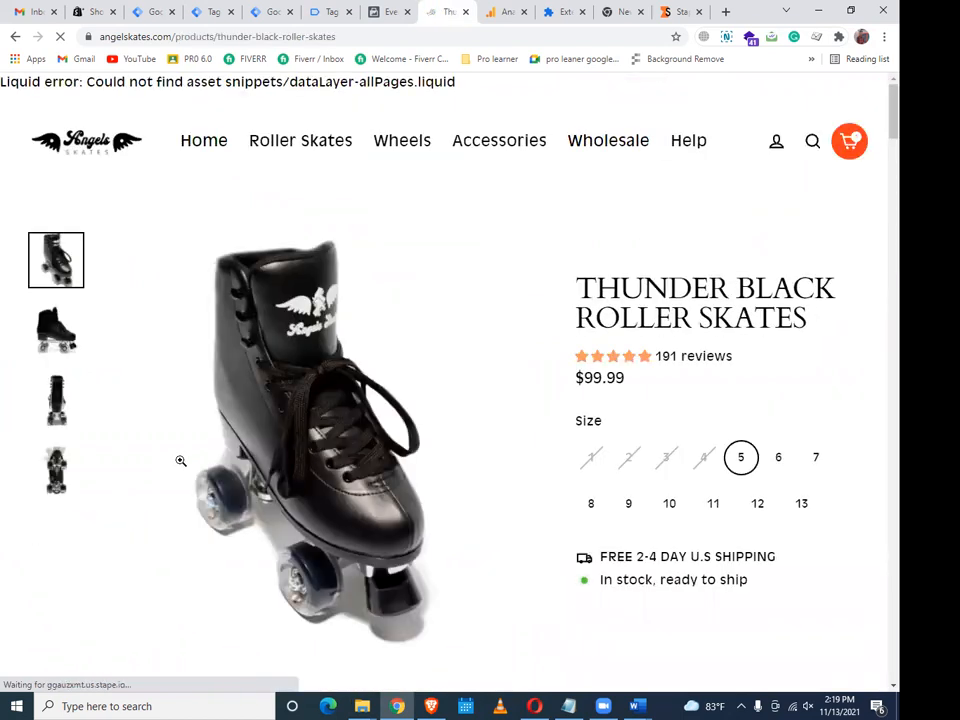
scroll(167, 520, down, 2)
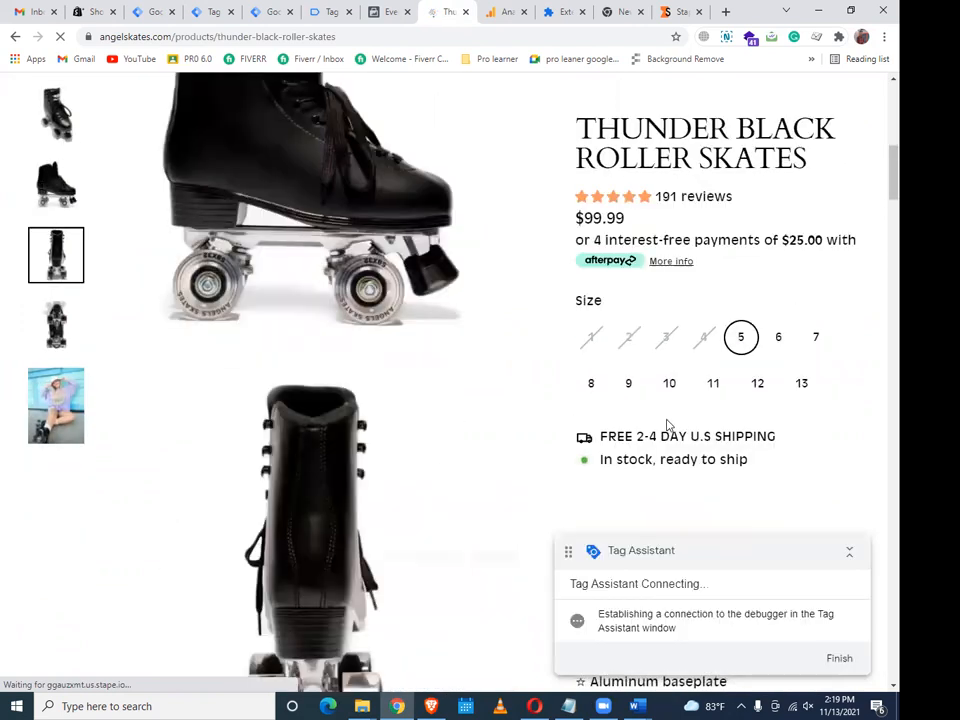
scroll(670, 452, down, 5)
scroll(539, 475, up, 4)
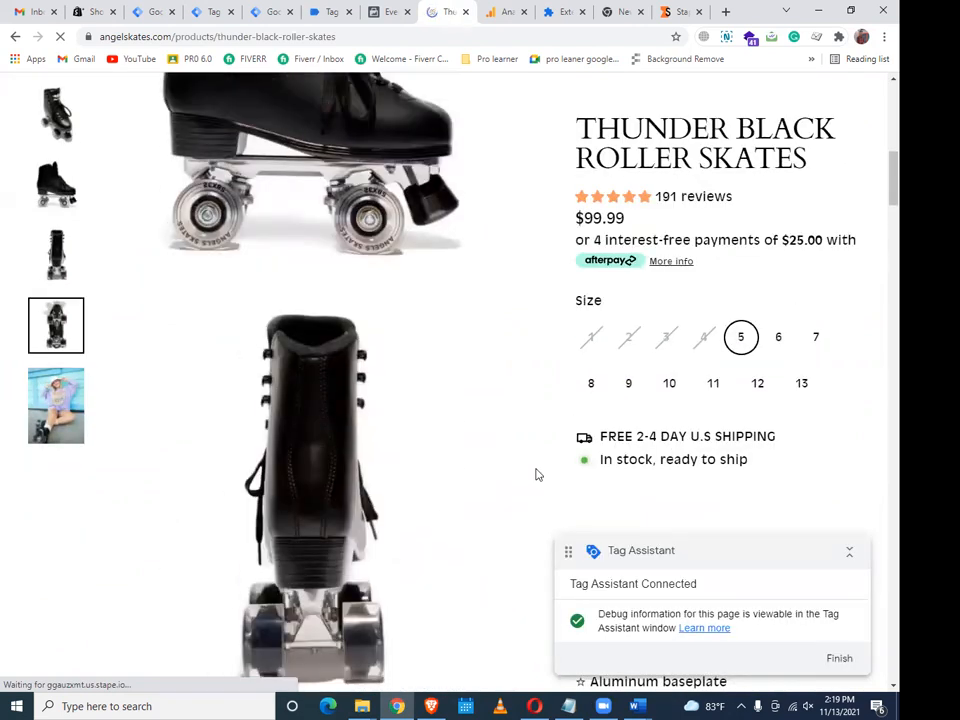
scroll(514, 484, up, 12)
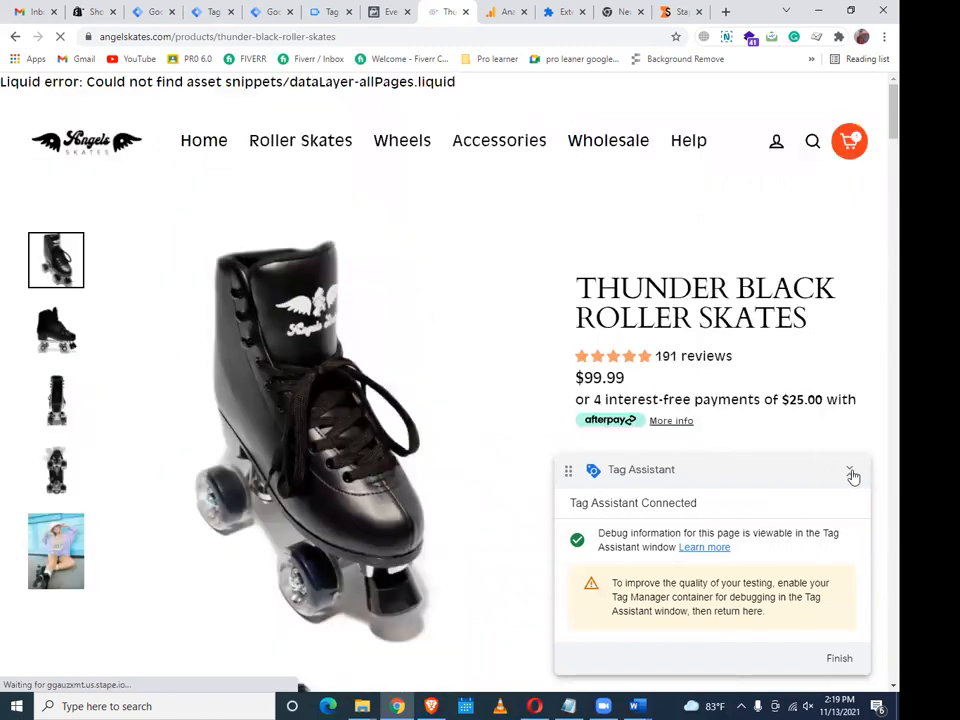
click(851, 473)
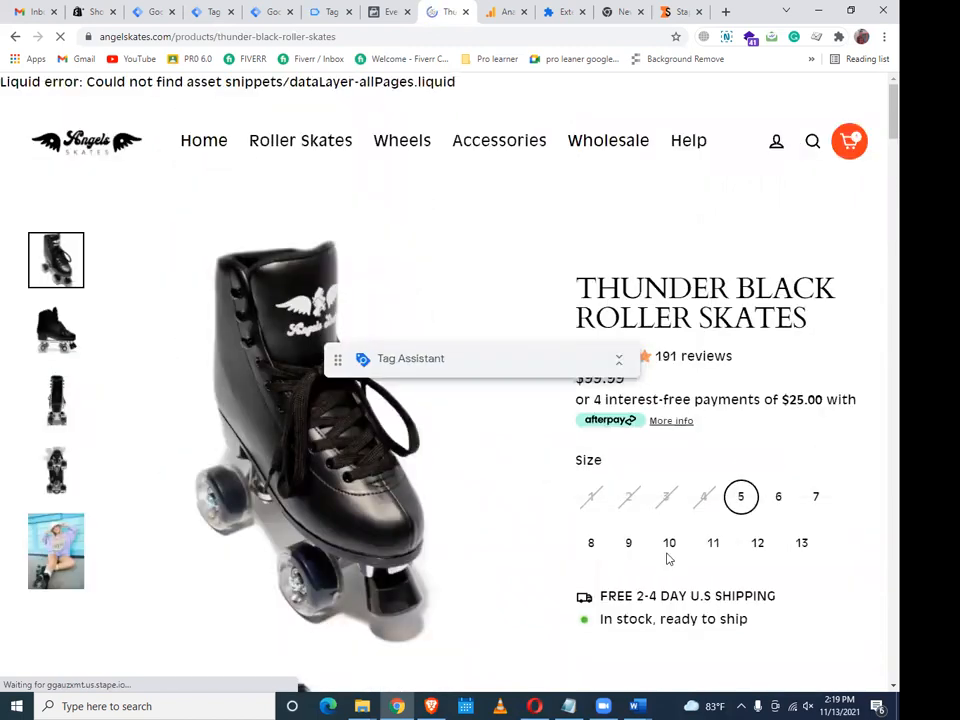
Choose size 10 for the Thunder Black Roller Skates
scroll(690, 557, down, 2)
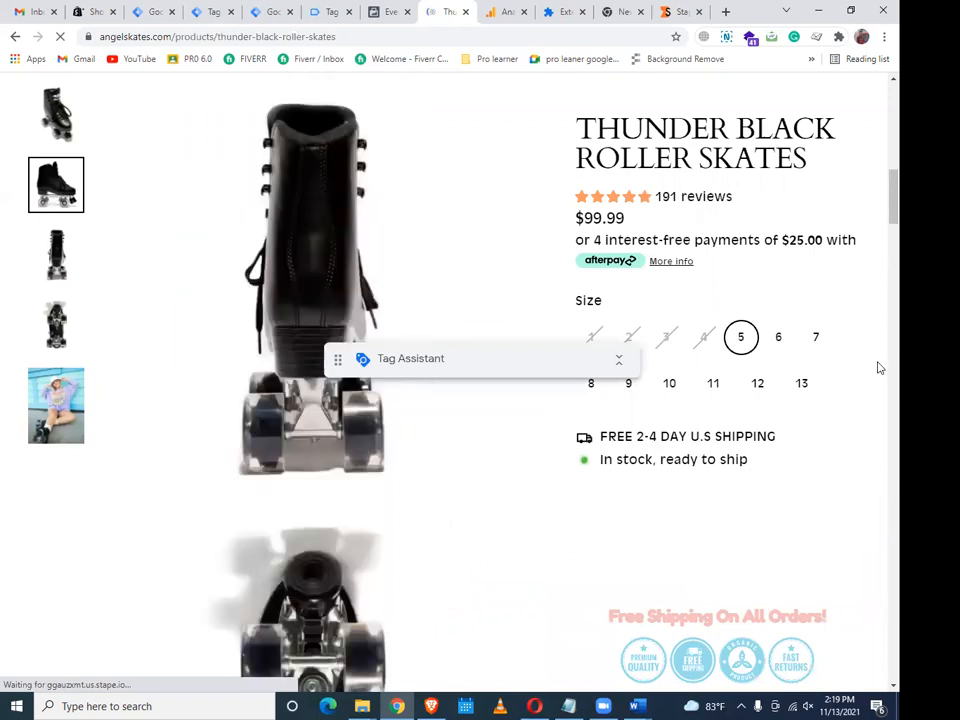
scroll(878, 366, down, 2)
scroll(880, 324, down, 2)
scroll(879, 291, up, 7)
scroll(877, 146, up, 10)
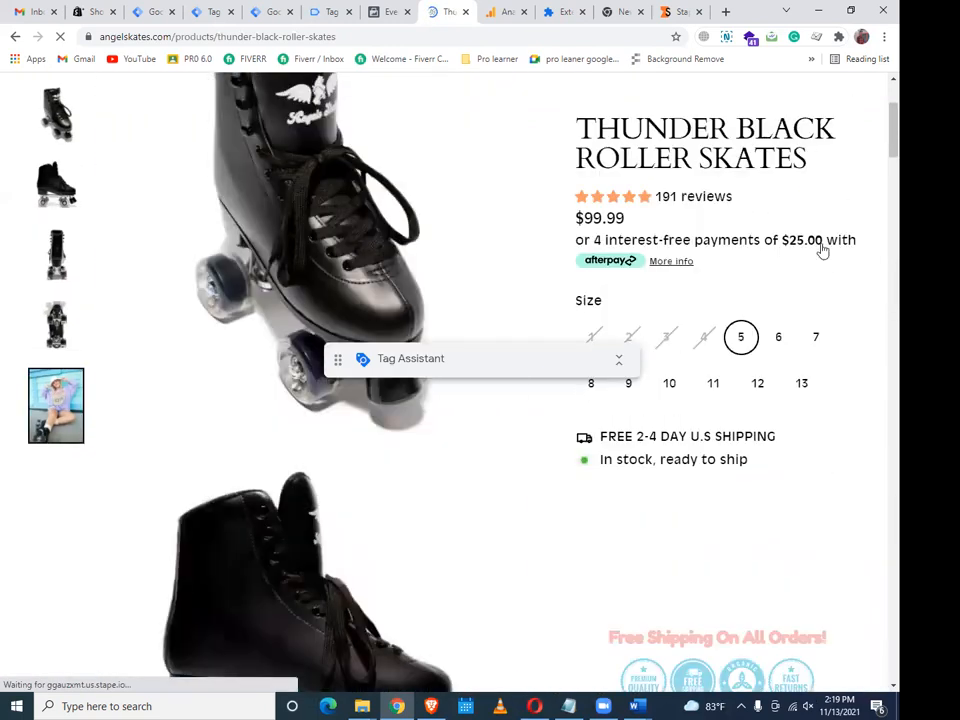
click(675, 394)
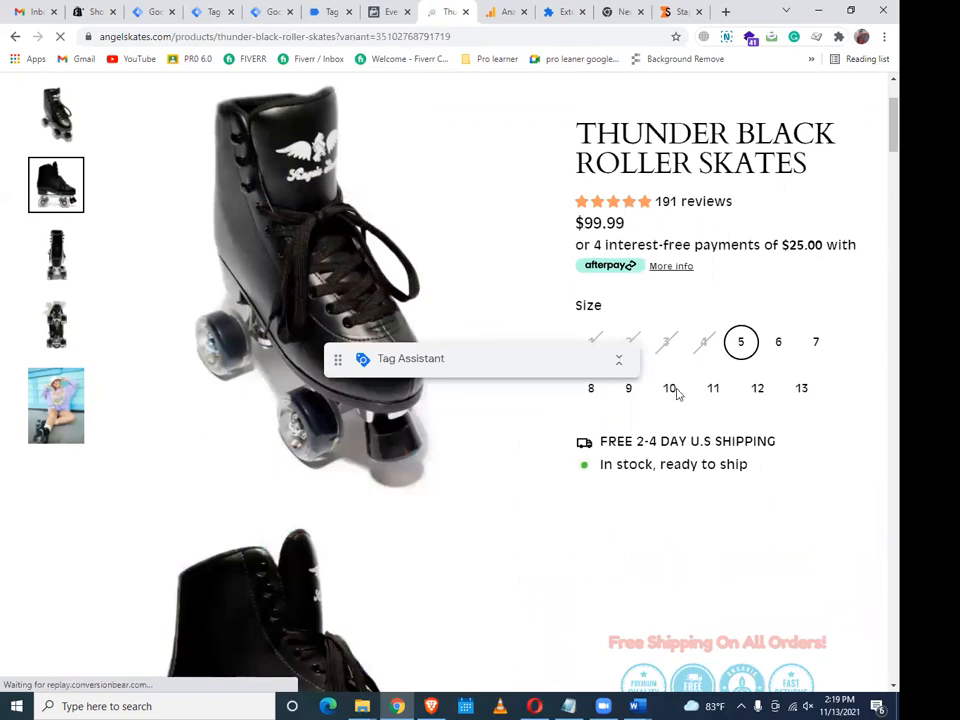
drag(589, 489, 764, 556)
click(707, 508)
Close the enlarged product image and return to the stape server-side Tag Manager preview
scroll(549, 553, up, 3)
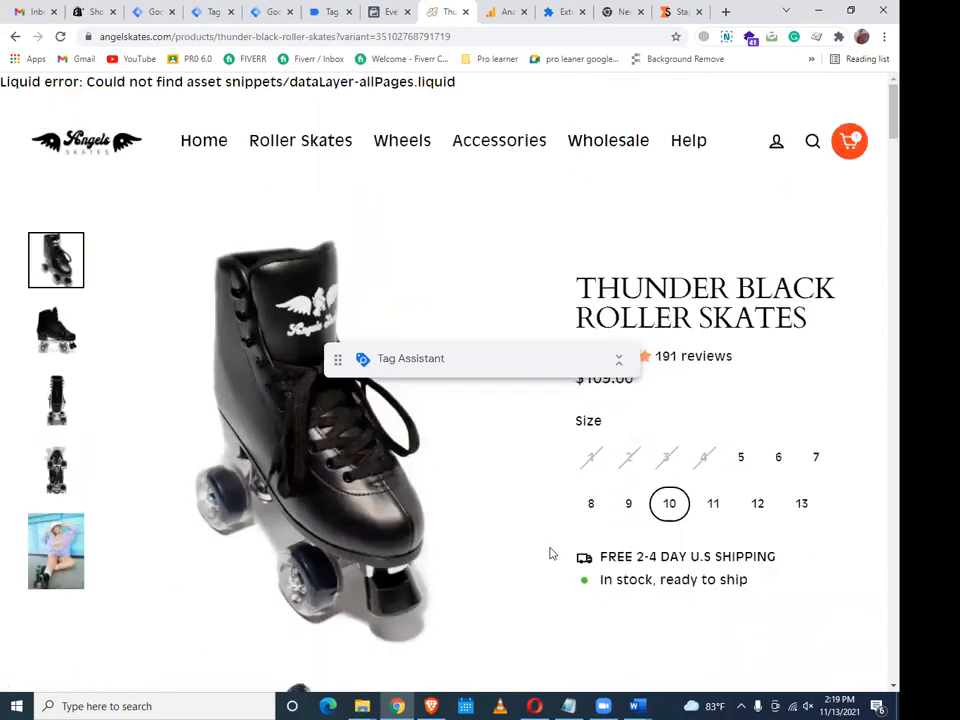
scroll(430, 277, down, 7)
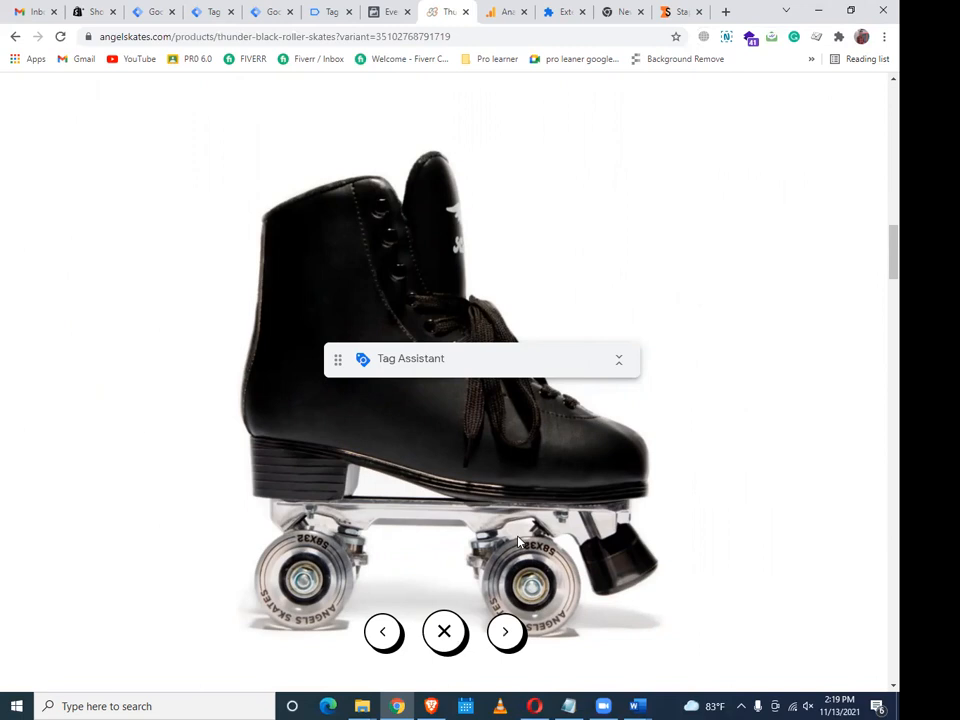
click(447, 630)
scroll(707, 471, up, 3)
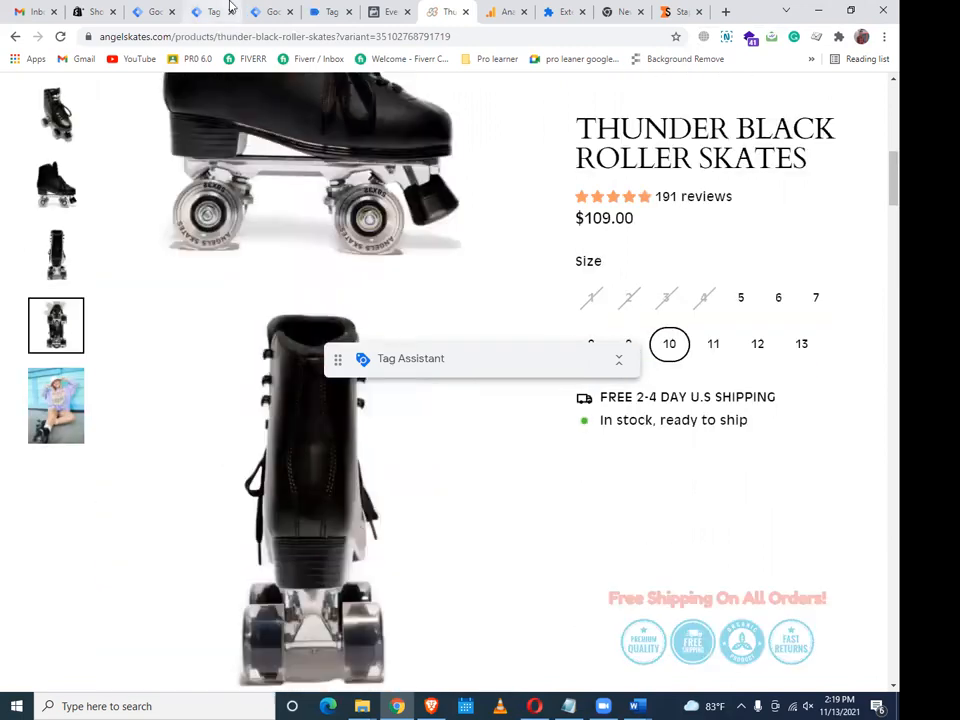
click(230, 8)
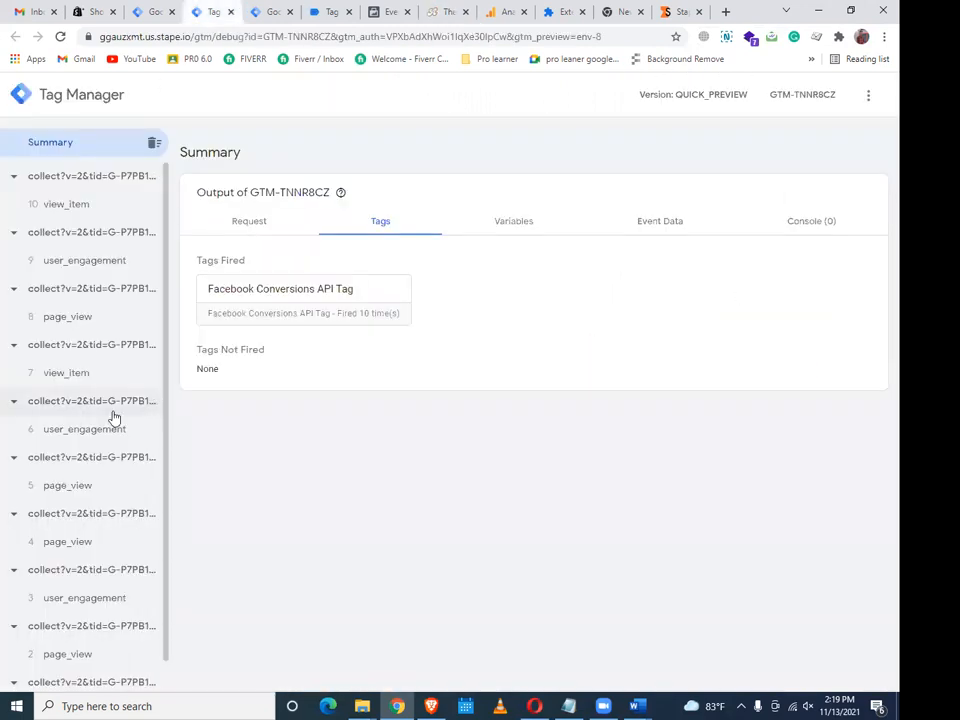
Inspect the latest view_item event's Variables and Event Data to confirm its event_id
click(100, 212)
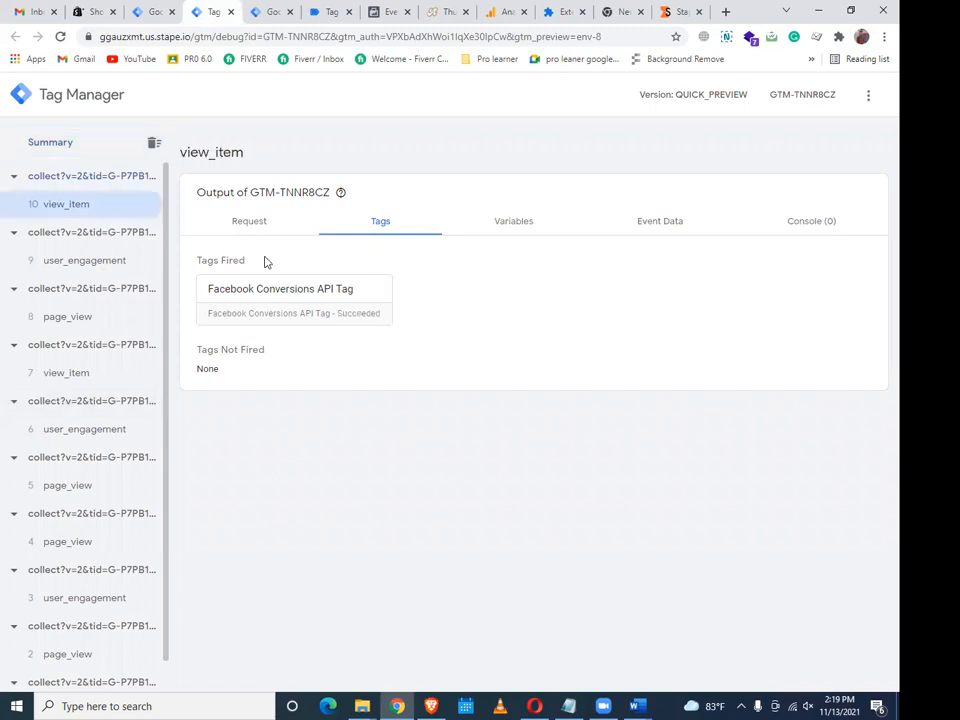
click(516, 223)
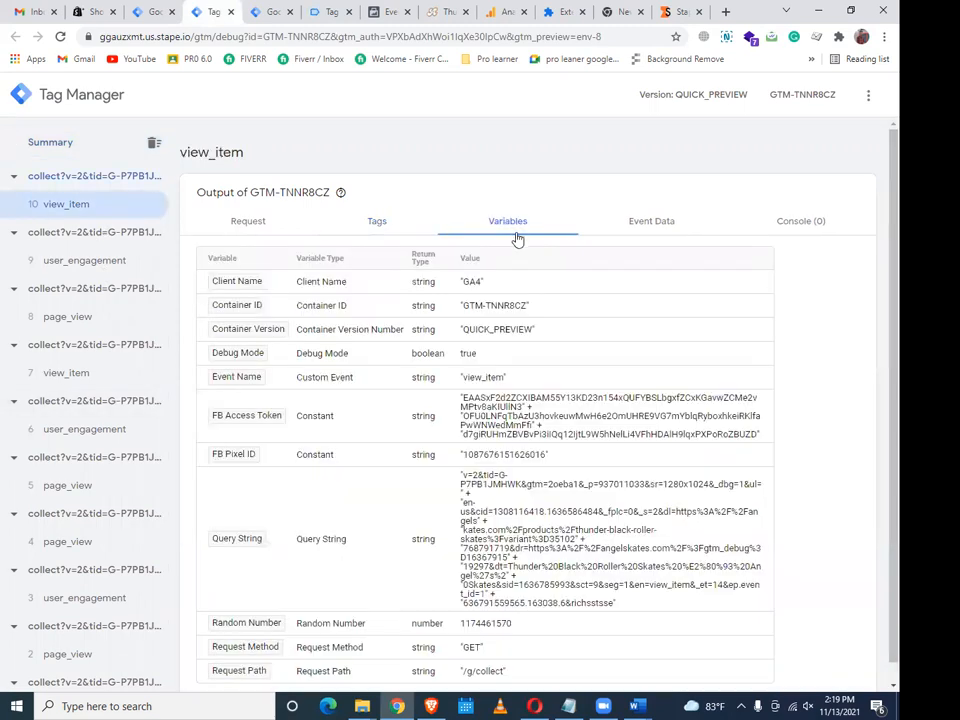
scroll(558, 383, down, 1)
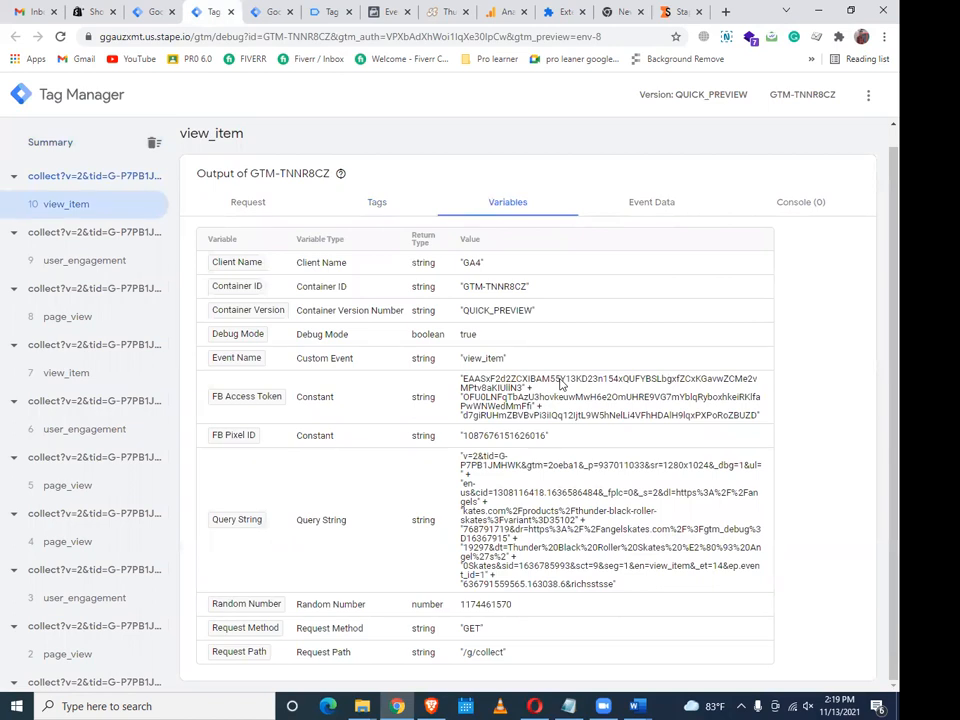
click(634, 212)
scroll(628, 283, down, 2)
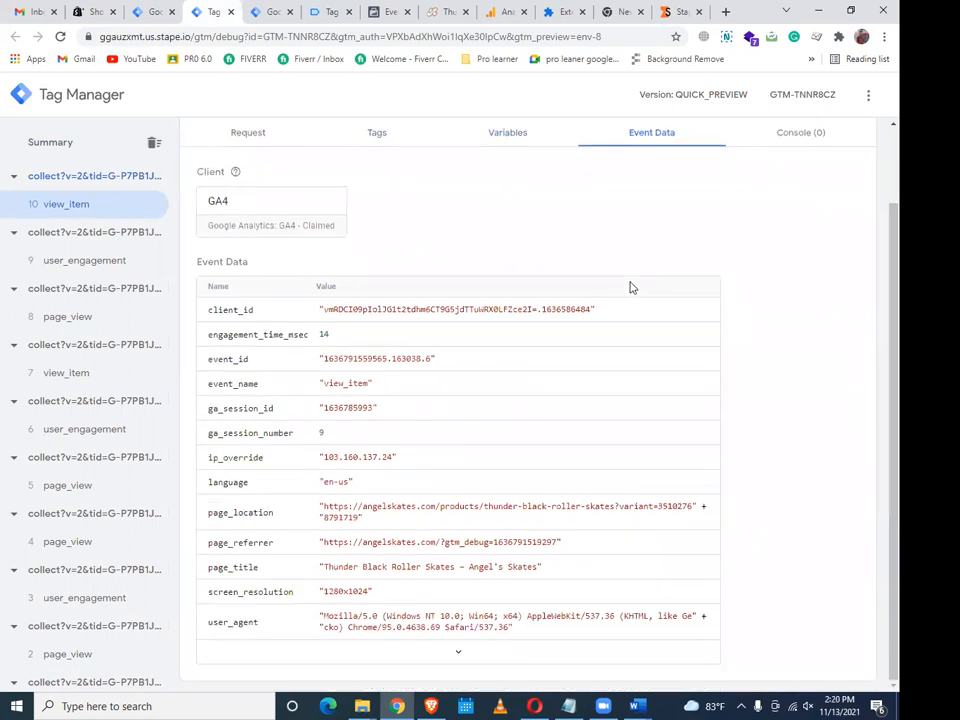
Compare the deduplicated ViewContent events in Facebook Test Events, then return to the skates page via the GTM workspace
click(397, 10)
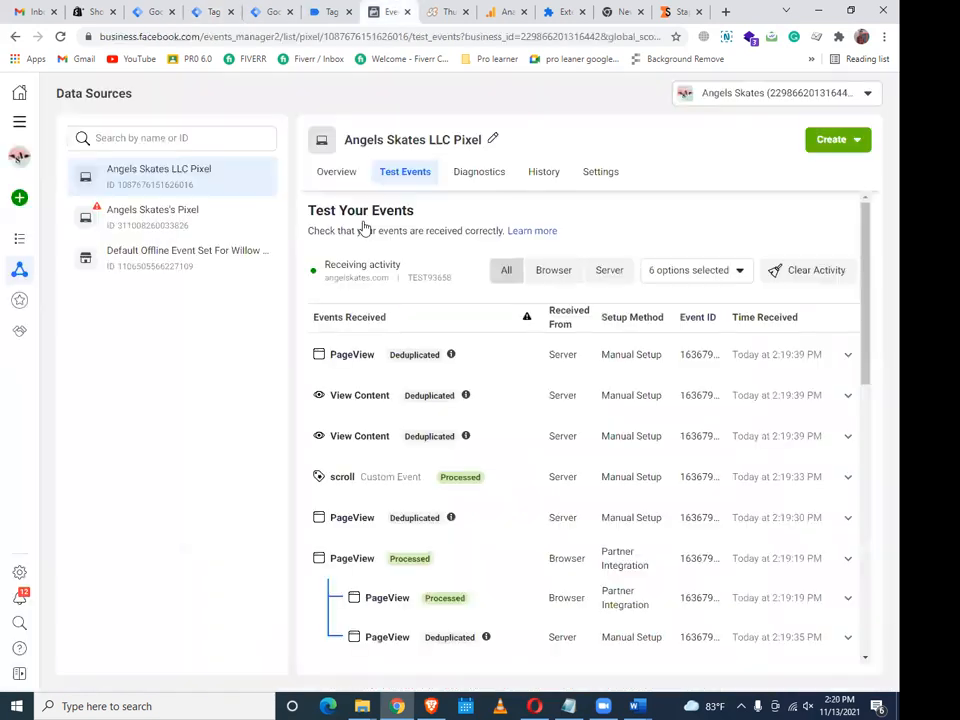
scroll(336, 450, down, 4)
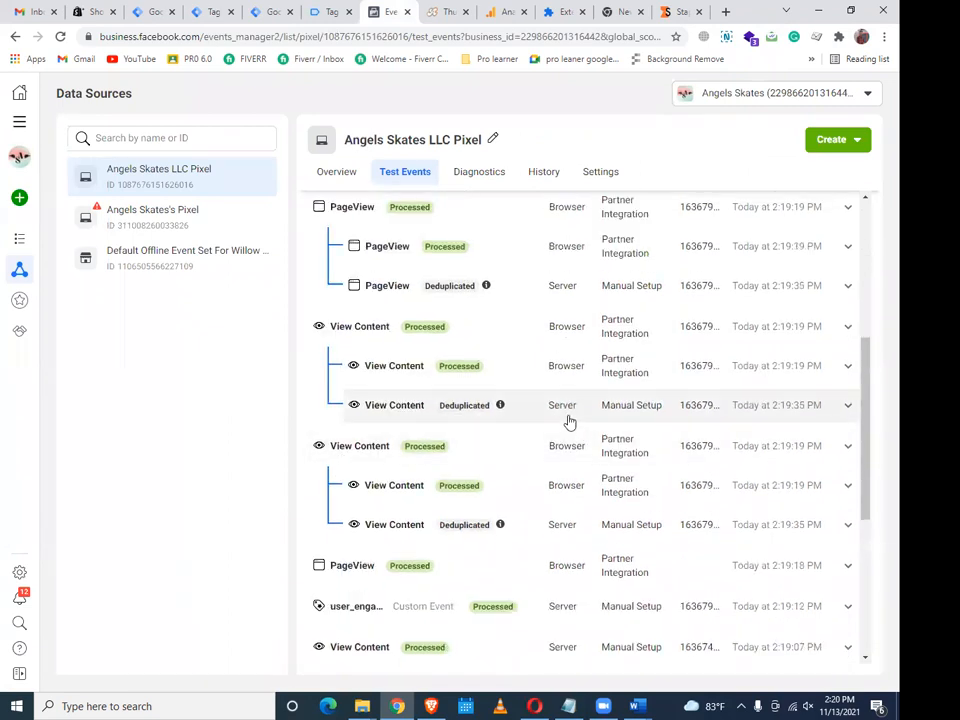
click(166, 10)
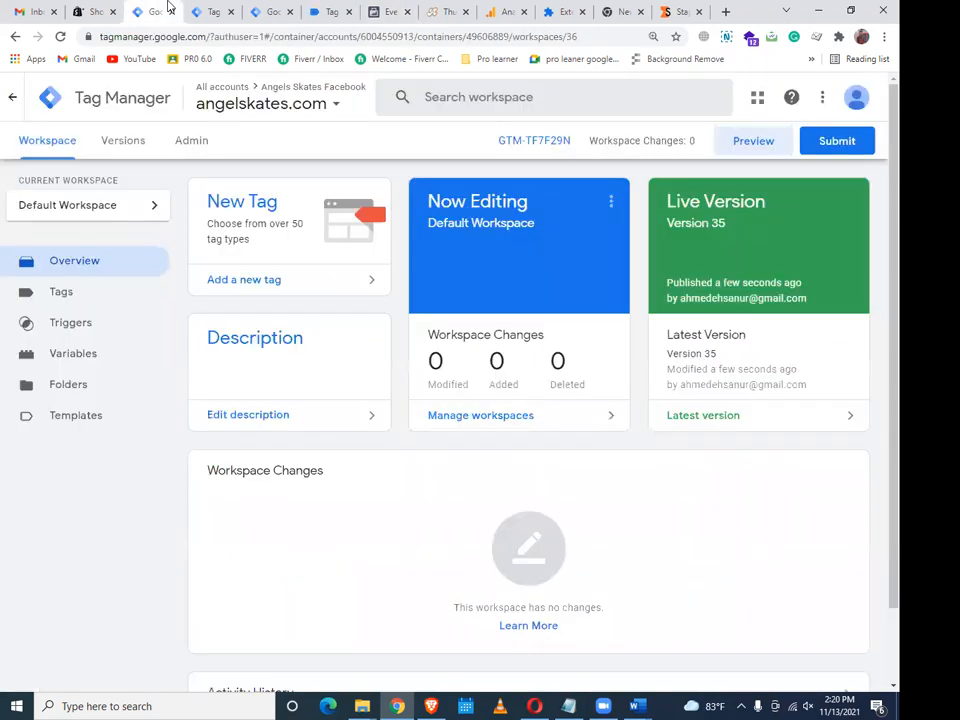
click(461, 14)
Check out the $99.99 skates from the cart, autofilling the saved contact e-mail and shipping name
scroll(739, 604, up, 5)
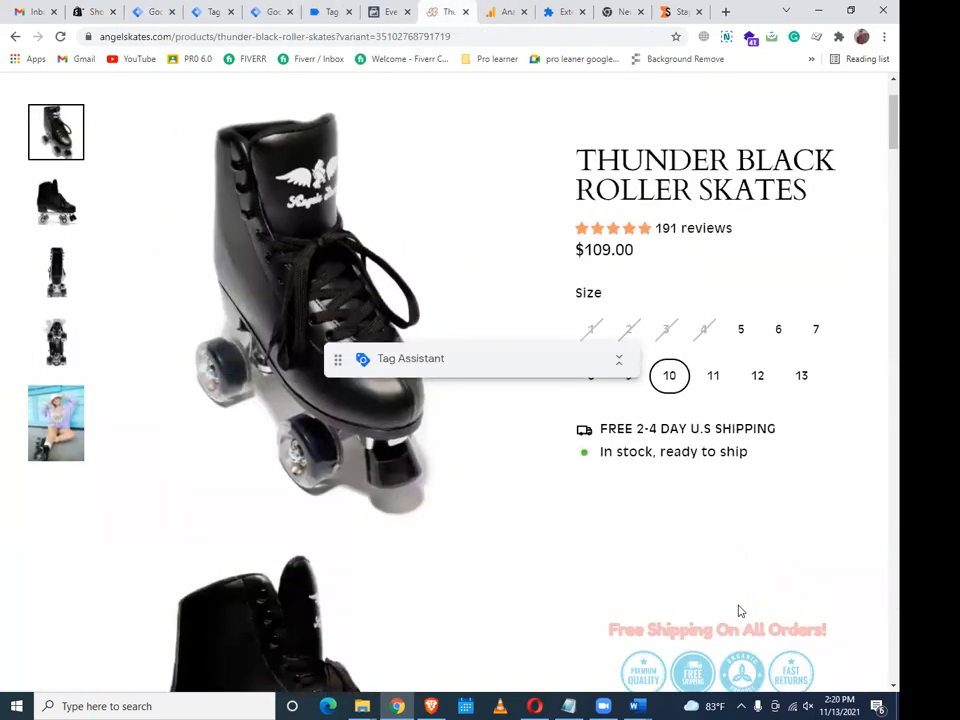
click(856, 145)
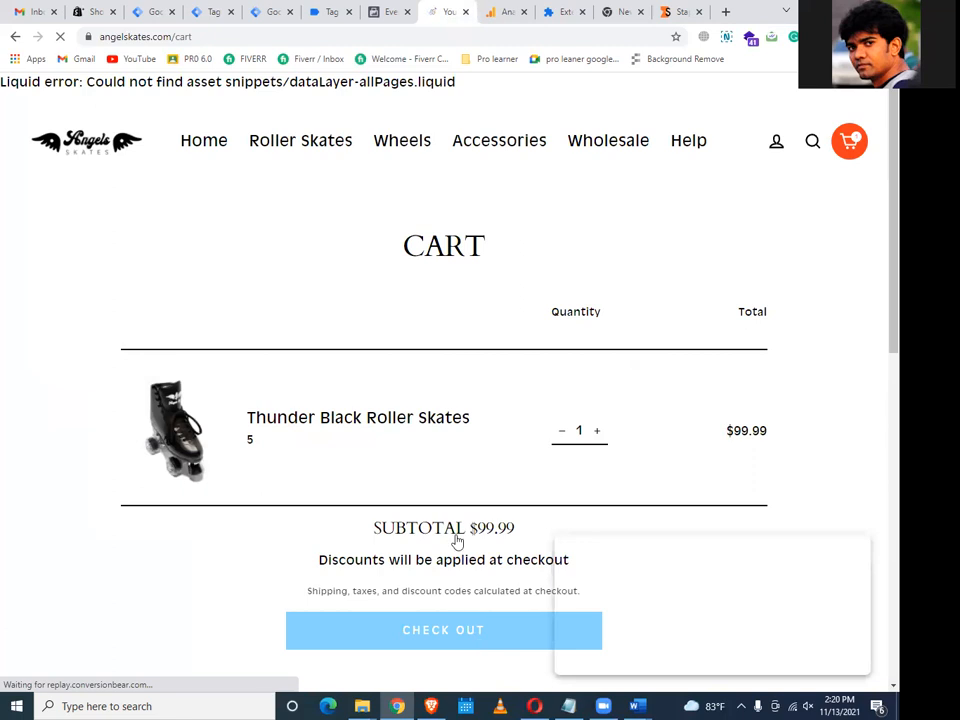
scroll(367, 316, down, 4)
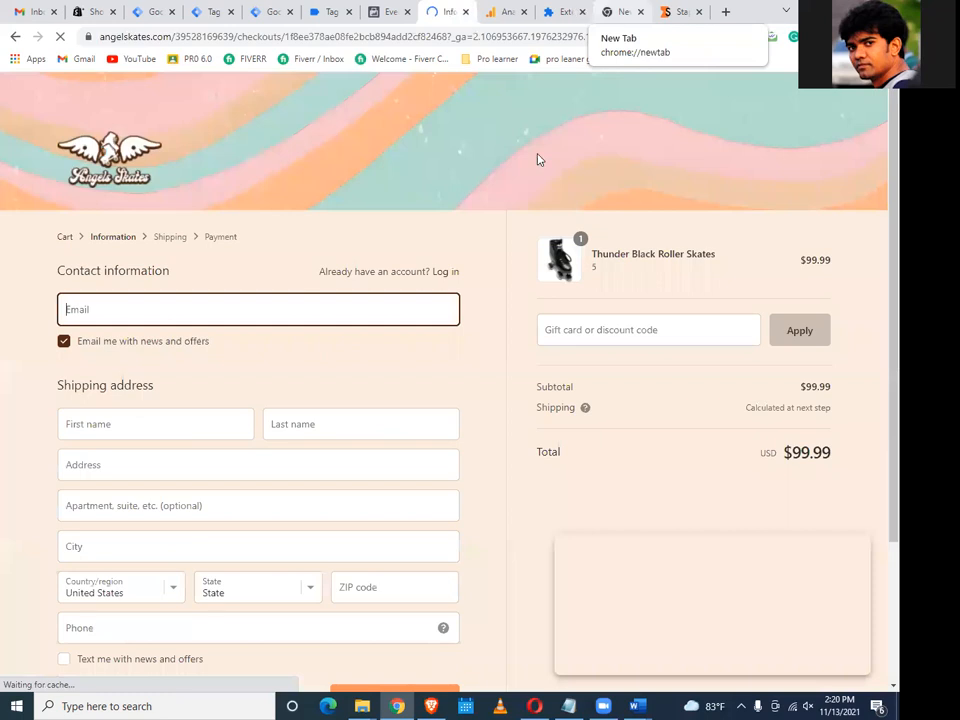
click(397, 308)
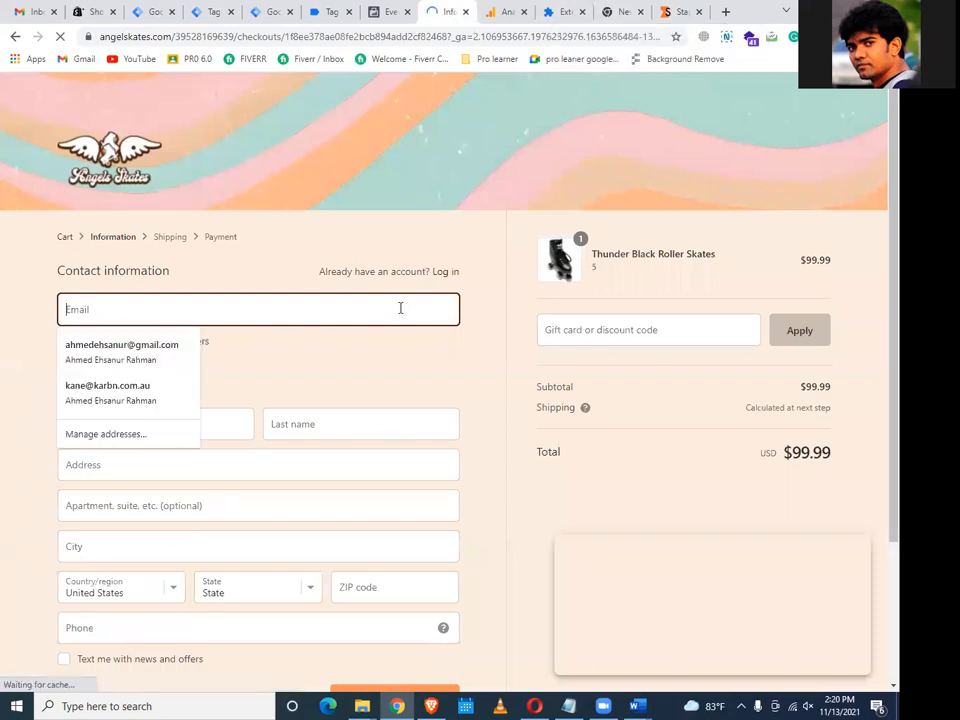
click(161, 356)
scroll(250, 366, down, 2)
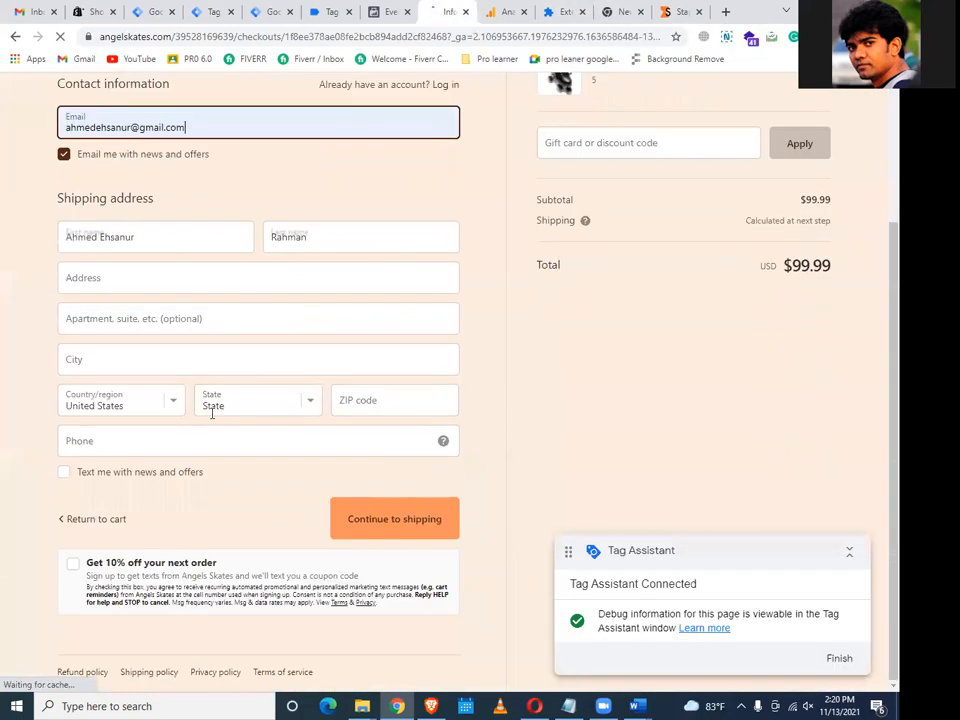
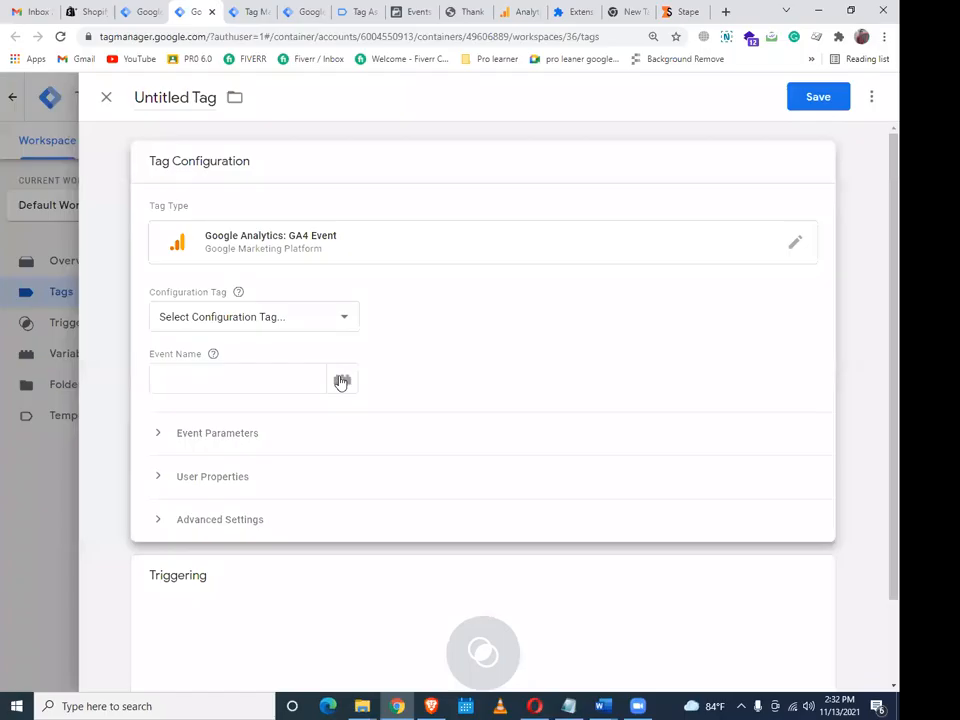
Link the GA4 event tag to GA- Config-All Page and set its event name to {{FB-Event ID}}
click(254, 316)
click(274, 339)
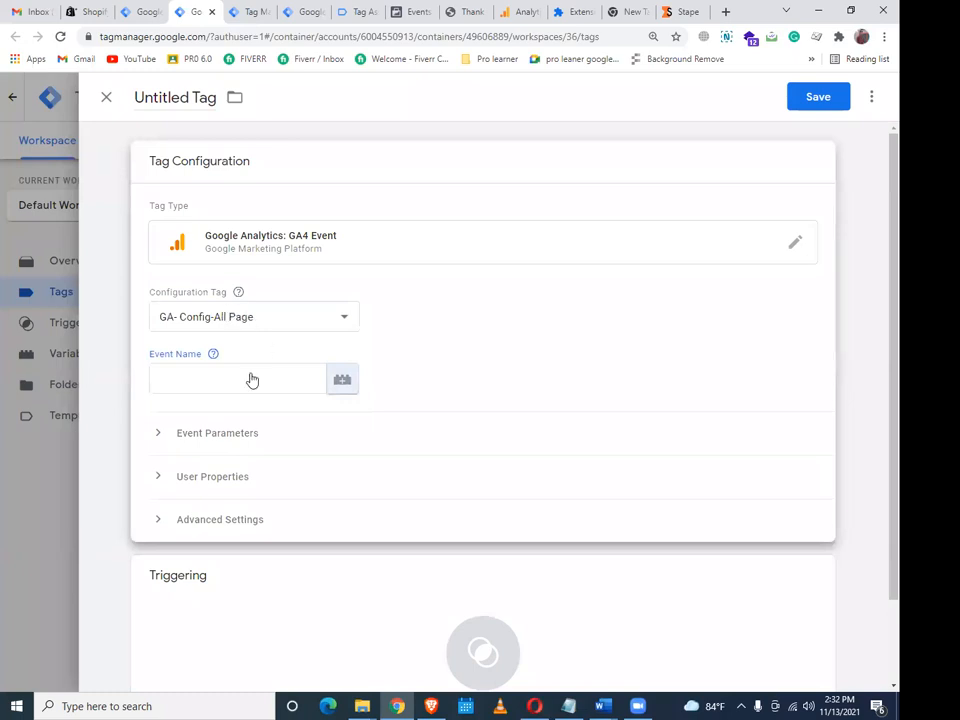
click(342, 379)
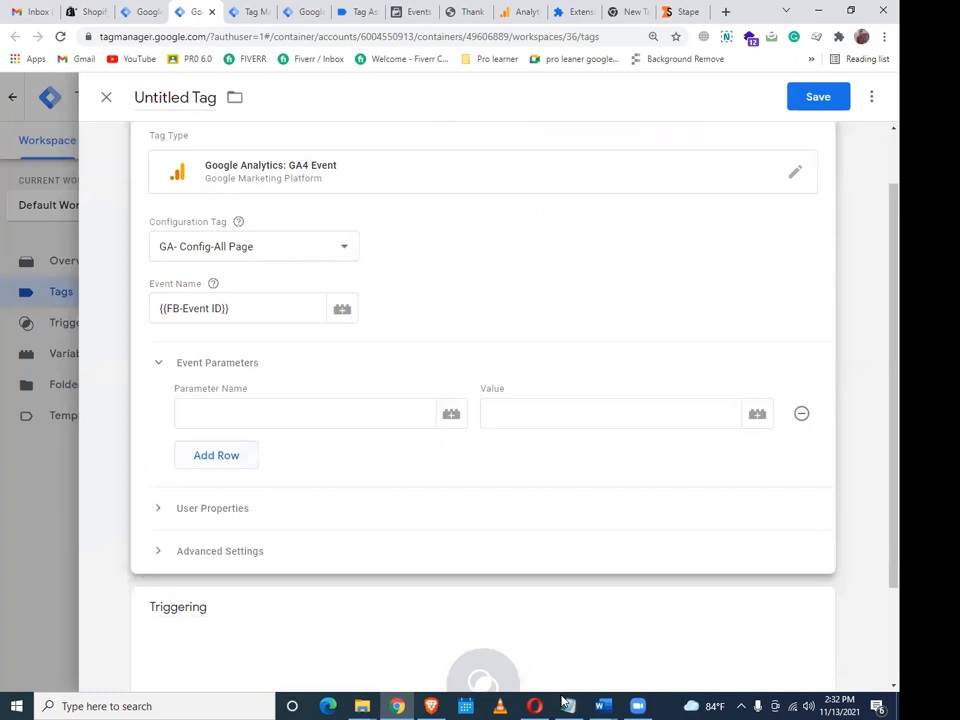
Add the event parameter x-fb-cd-content_type = product, copied from the setup notes, plus a new row
click(601, 705)
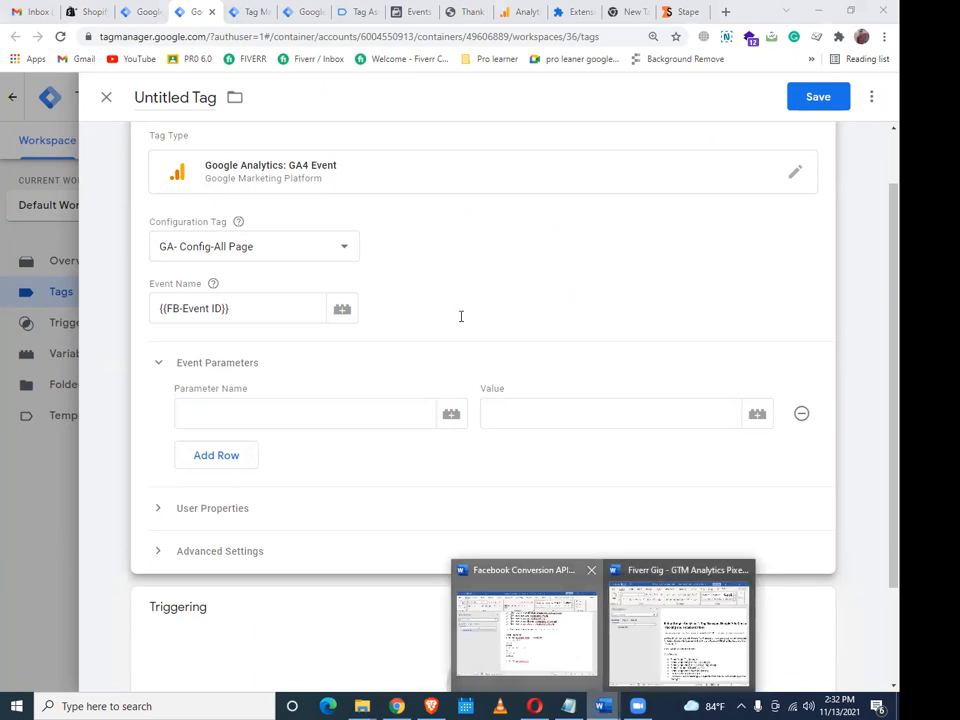
click(526, 632)
drag(331, 314, 465, 314)
right_click(379, 316)
click(414, 349)
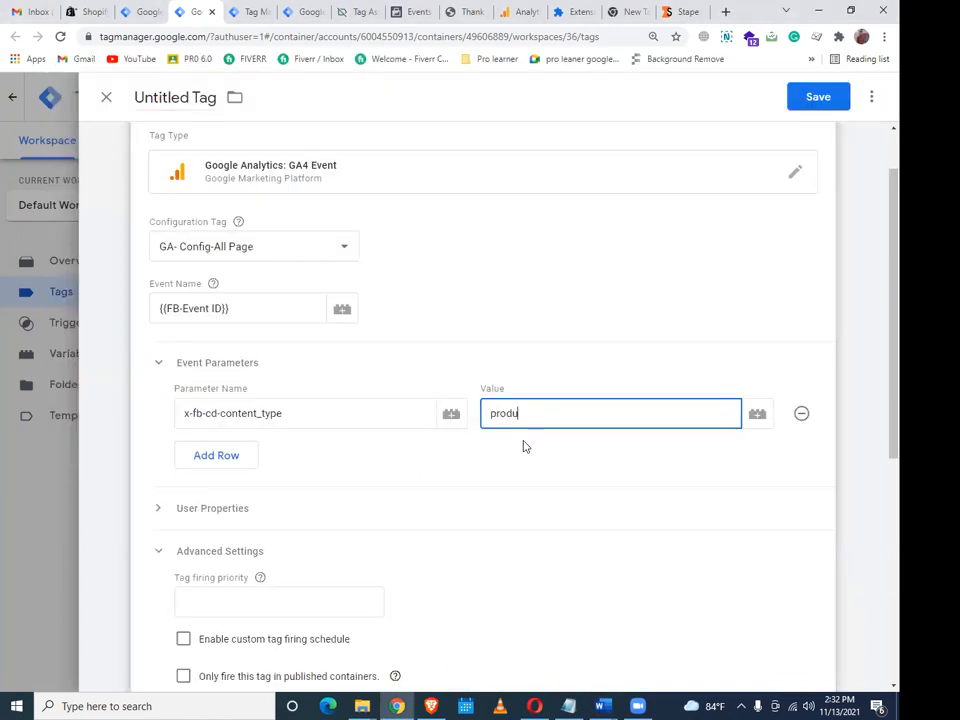
text(ct)
click(216, 455)
click(602, 706)
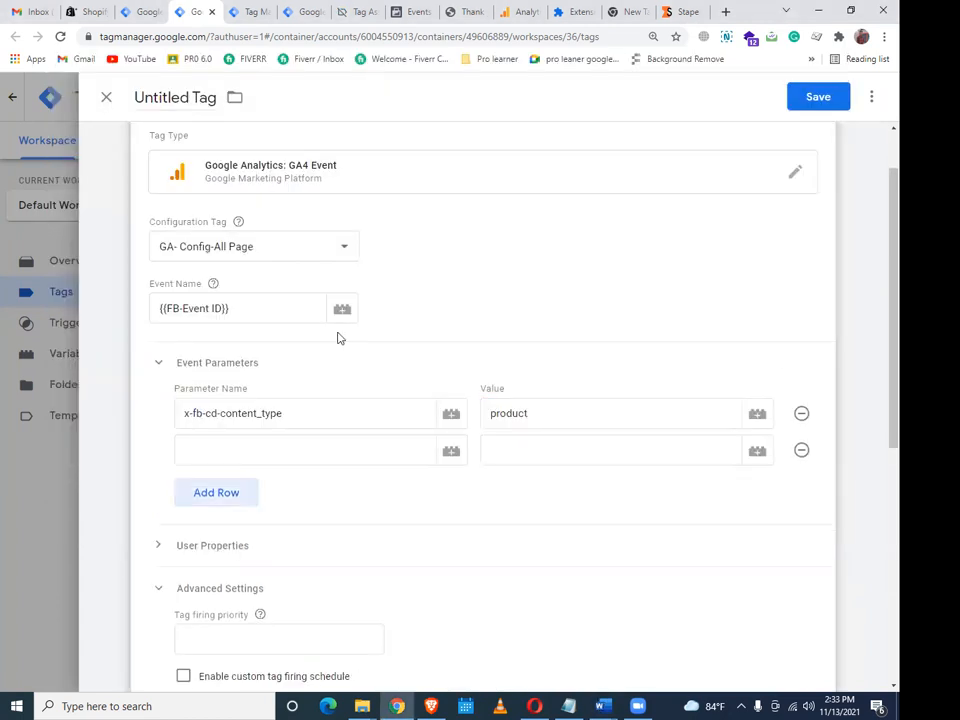
Add the event parameter currency with value USD, pasting the name from the notes
double_click(357, 329)
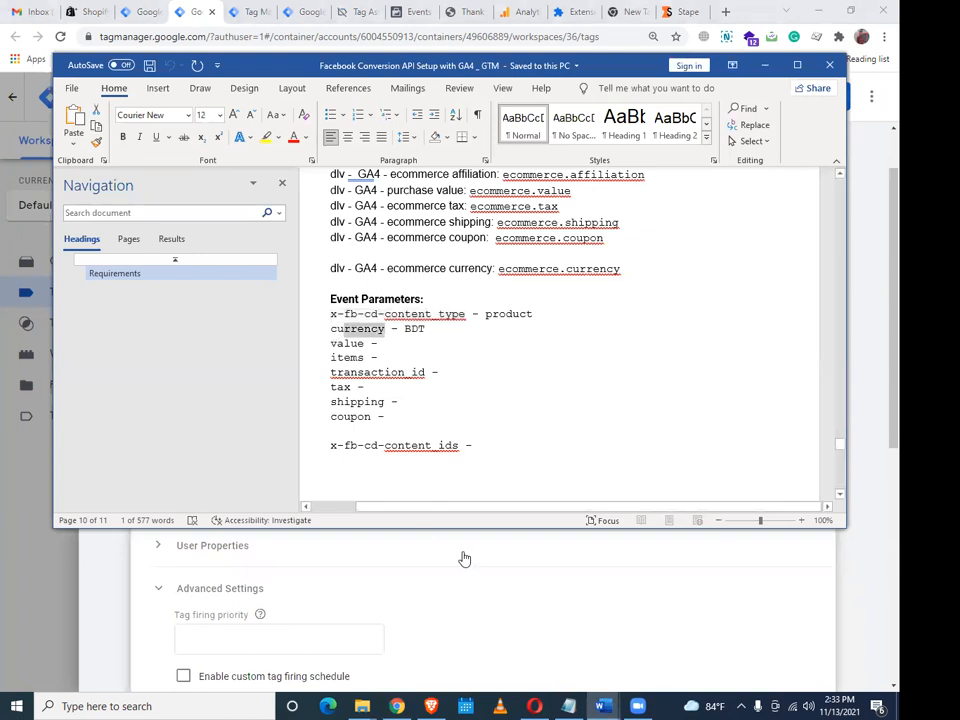
key(alt+Tab)
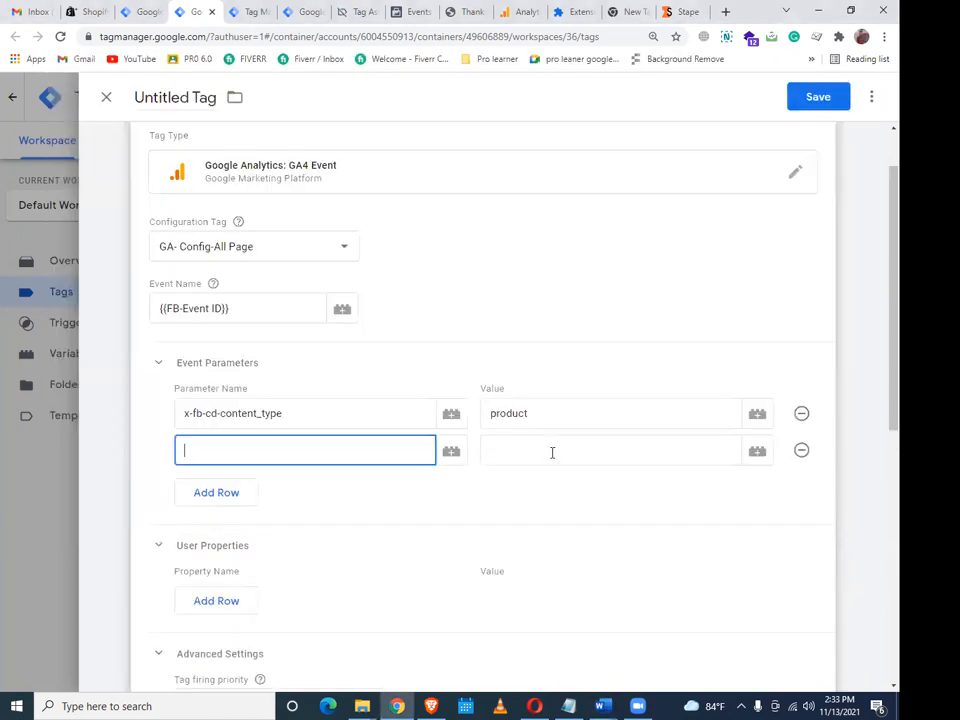
key(ctrl+v)
click(552, 452)
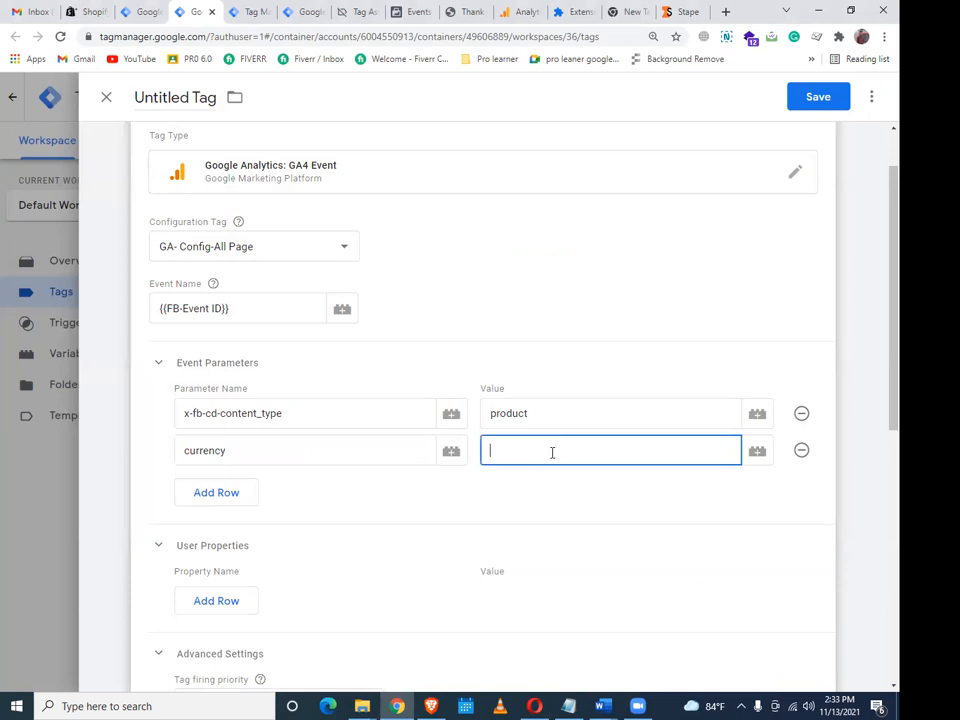
text(USD)
click(216, 492)
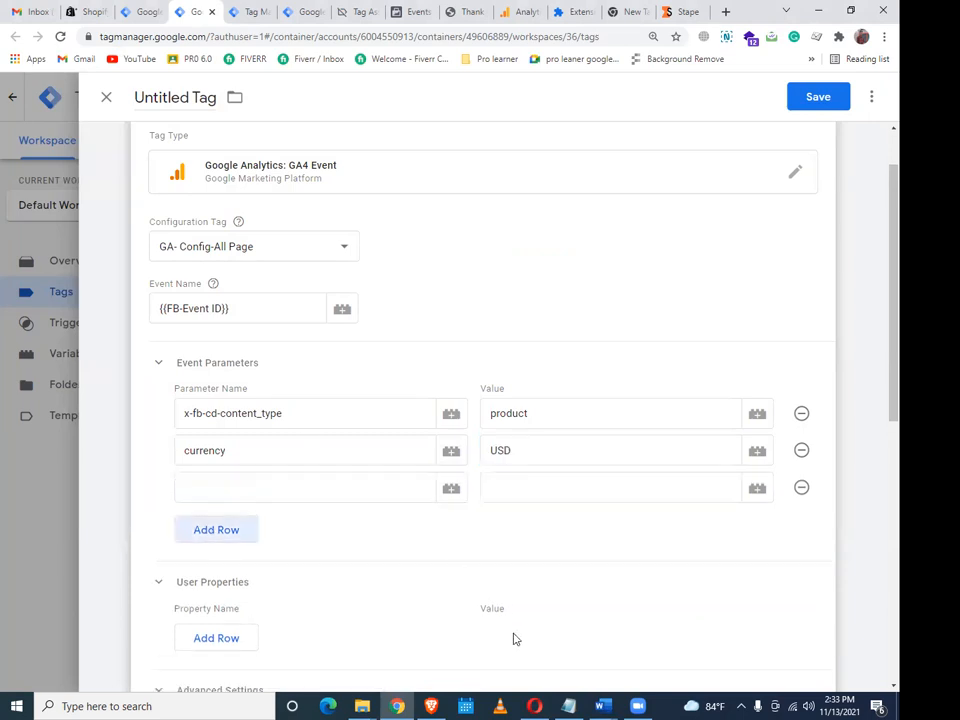
Add a value parameter set to {{dlv - GA4 - ecommerce Item value}}, checking the setup notes
click(585, 687)
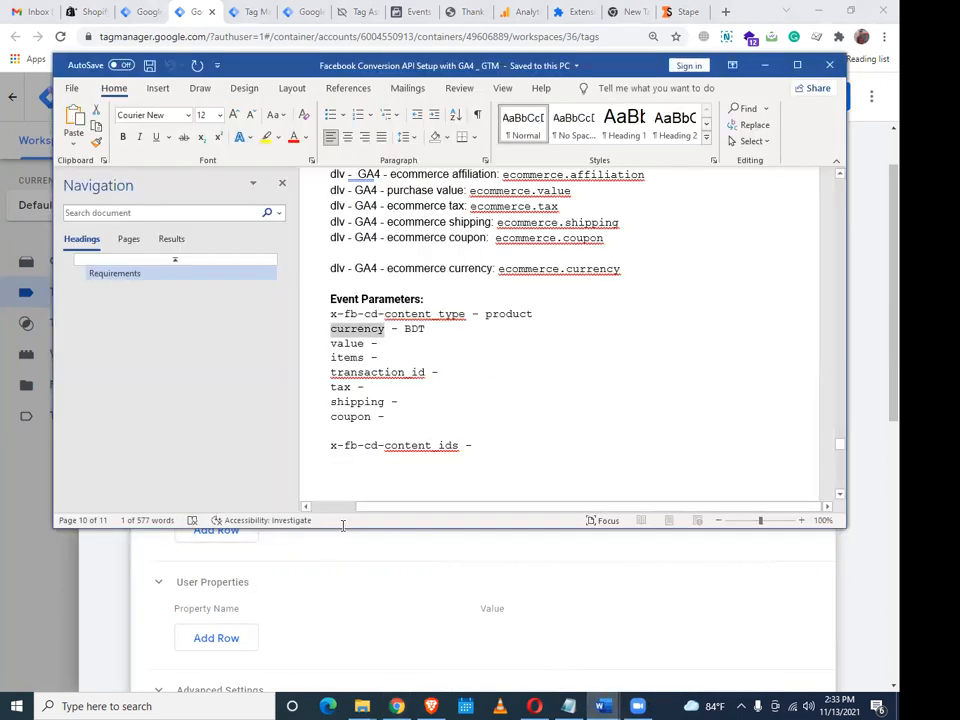
double_click(333, 343)
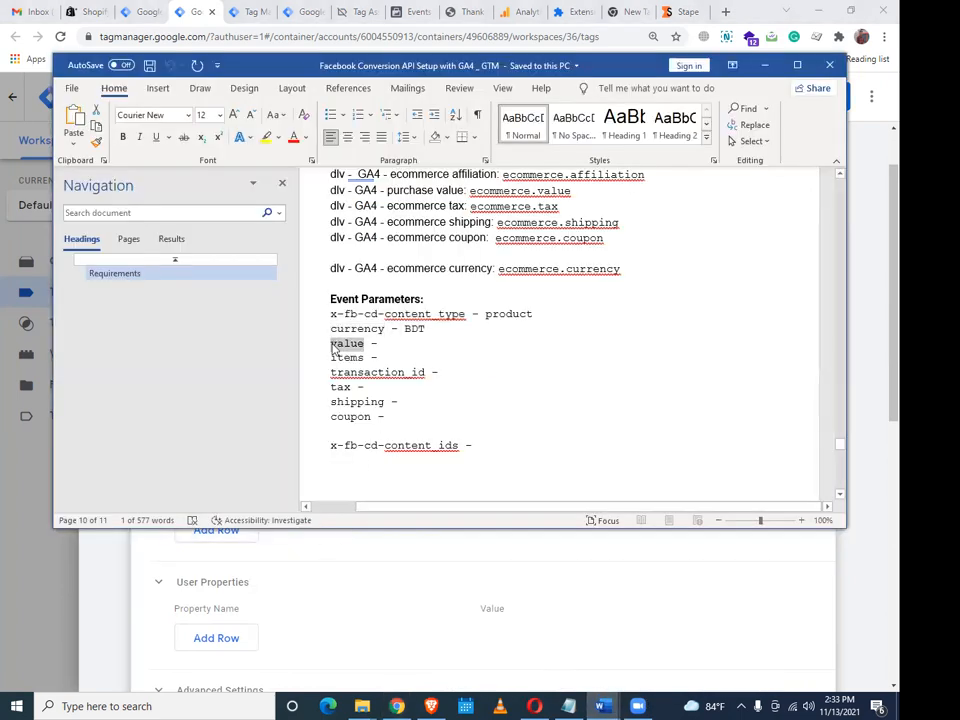
click(351, 544)
click(327, 492)
key(ctrl+v)
click(760, 492)
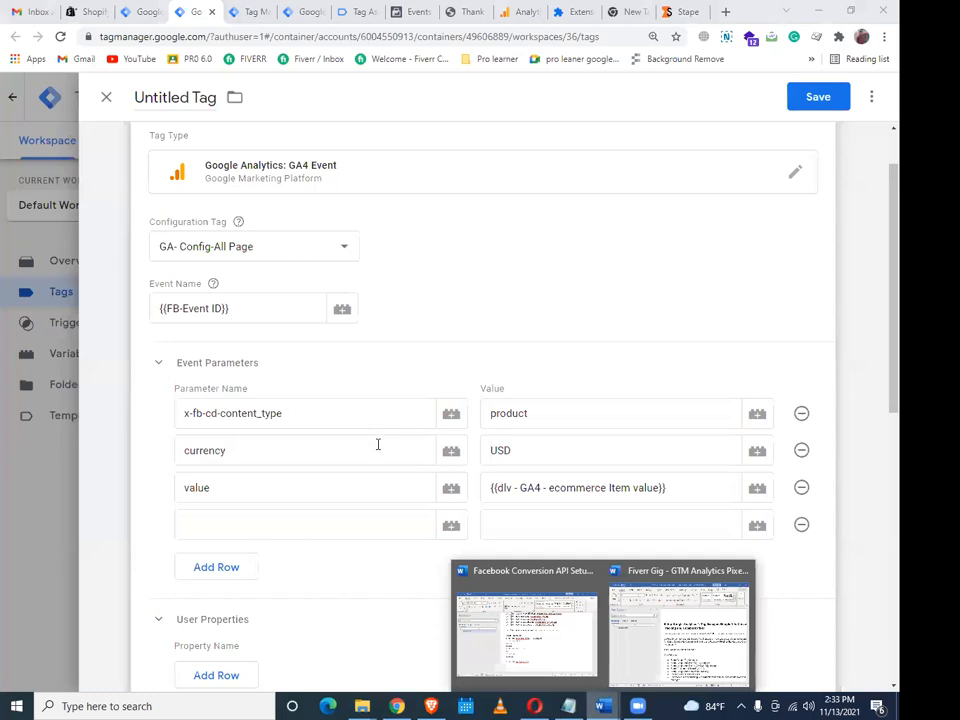
key(alt+Tab)
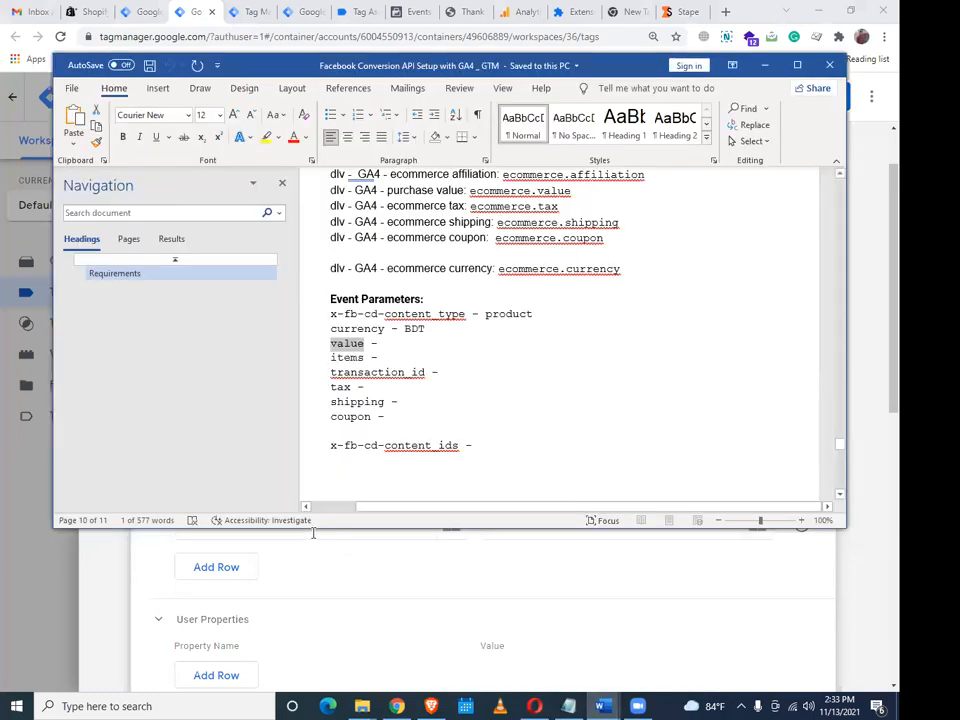
scroll(354, 435, down, 2)
key(alt+Tab)
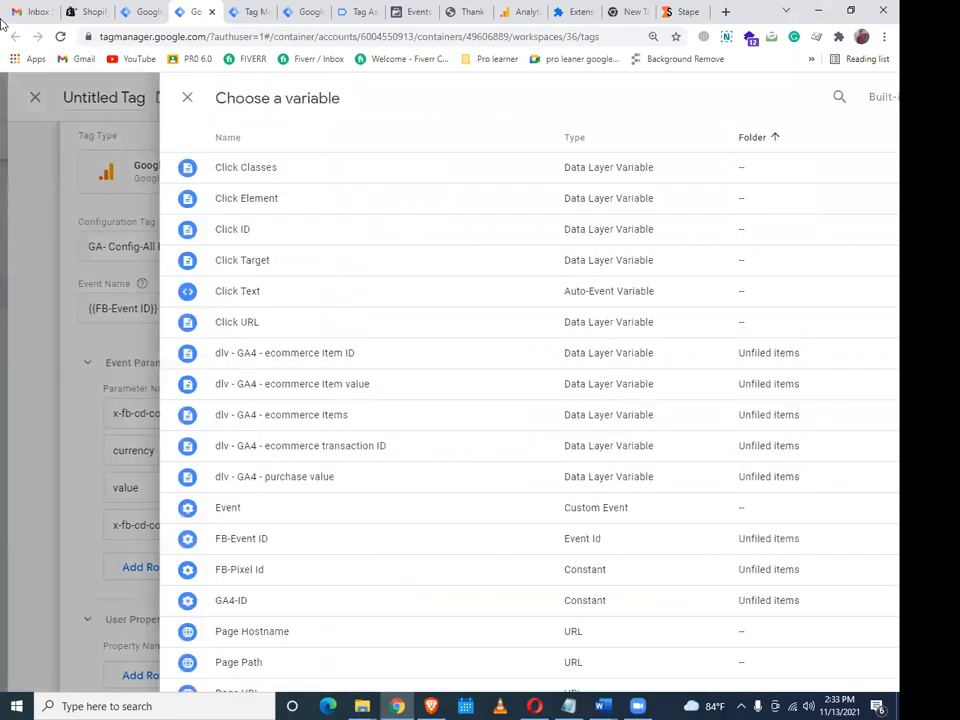
Add the event parameter event_id with value {{FB-Event ID}}
key(Escape)
text(ev)
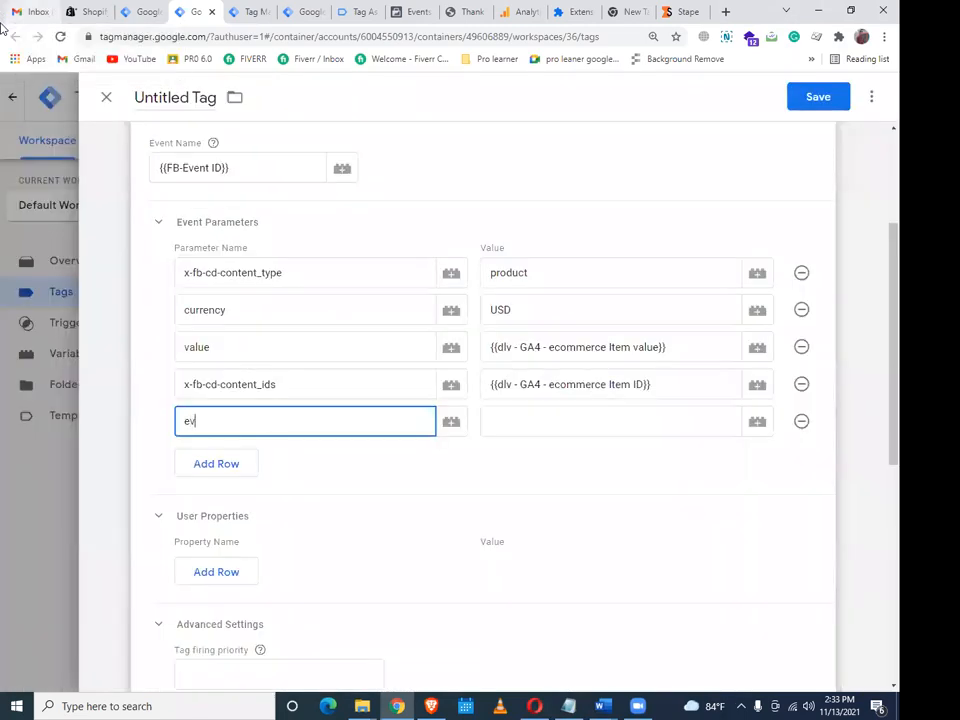
text(ent_id)
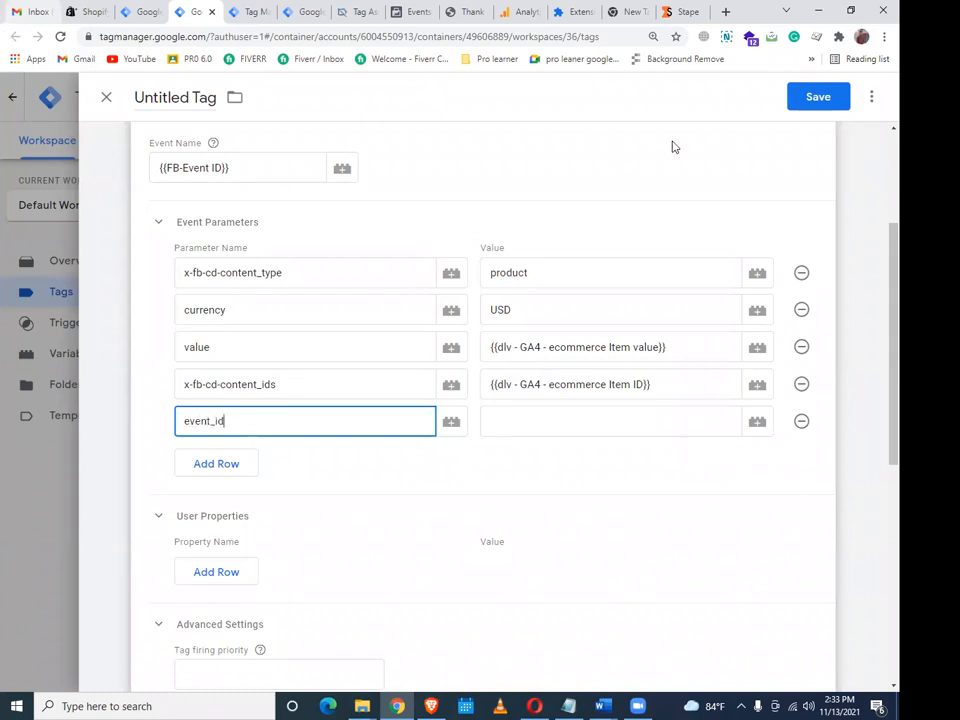
click(757, 421)
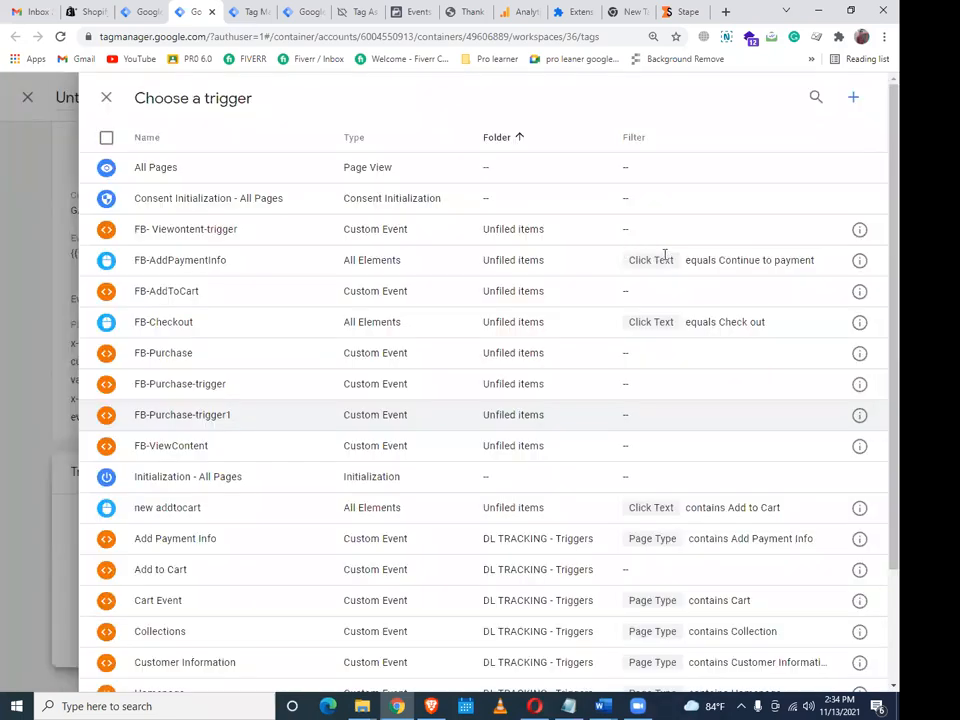
click(664, 256)
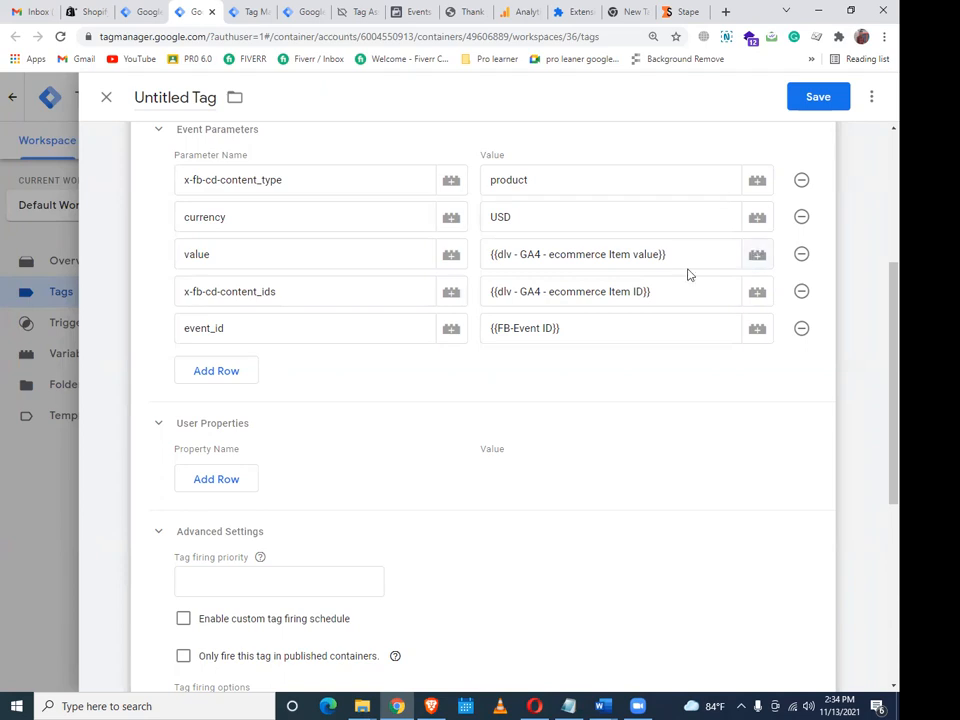
Replace the old value row with a fresh 'value' parameter and browse the workspace Variables list
click(801, 254)
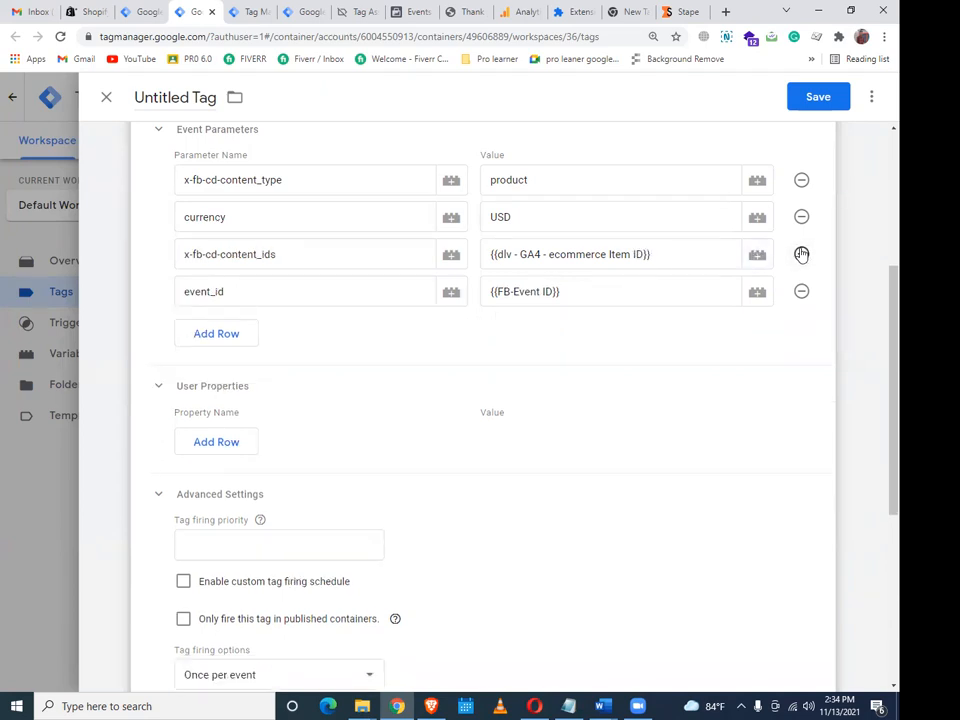
click(220, 343)
text(v)
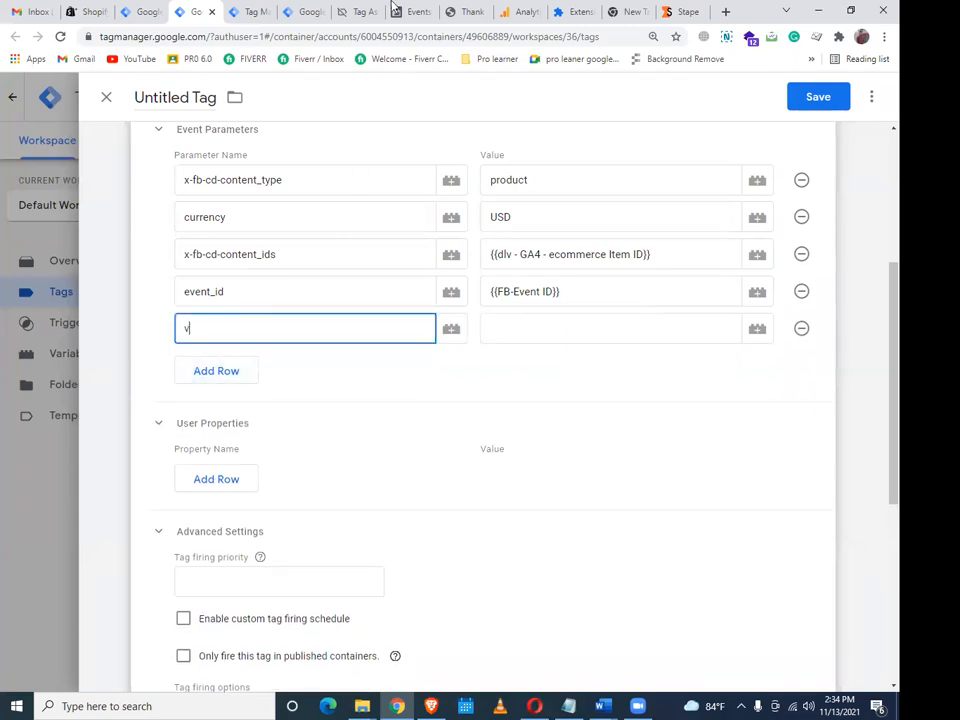
text(alue)
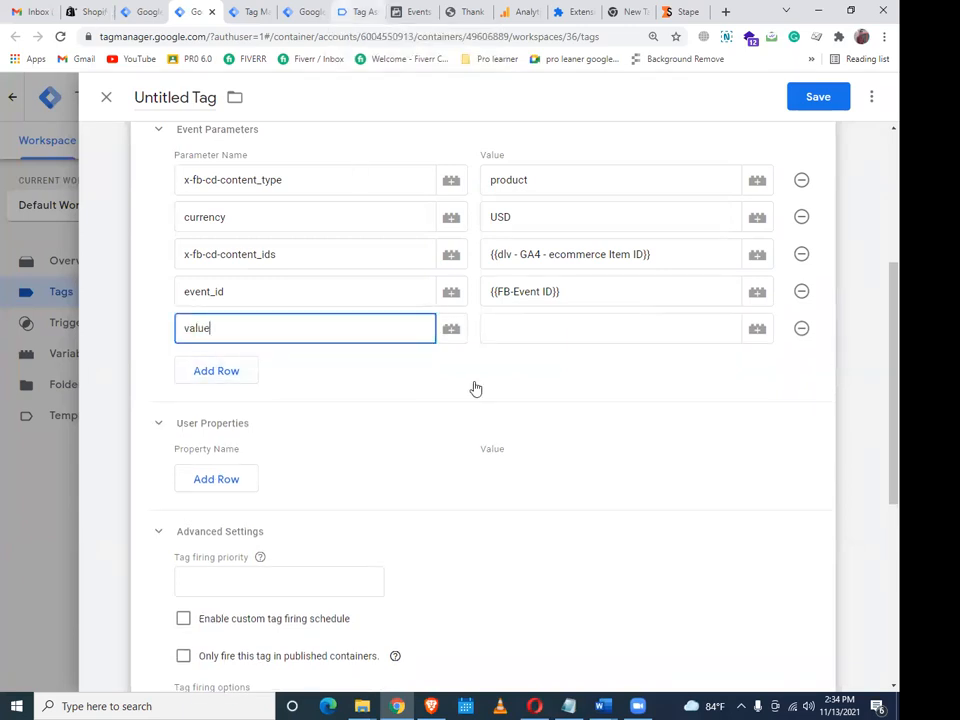
key(ctrl+shift+Tab)
scroll(499, 555, down, 4)
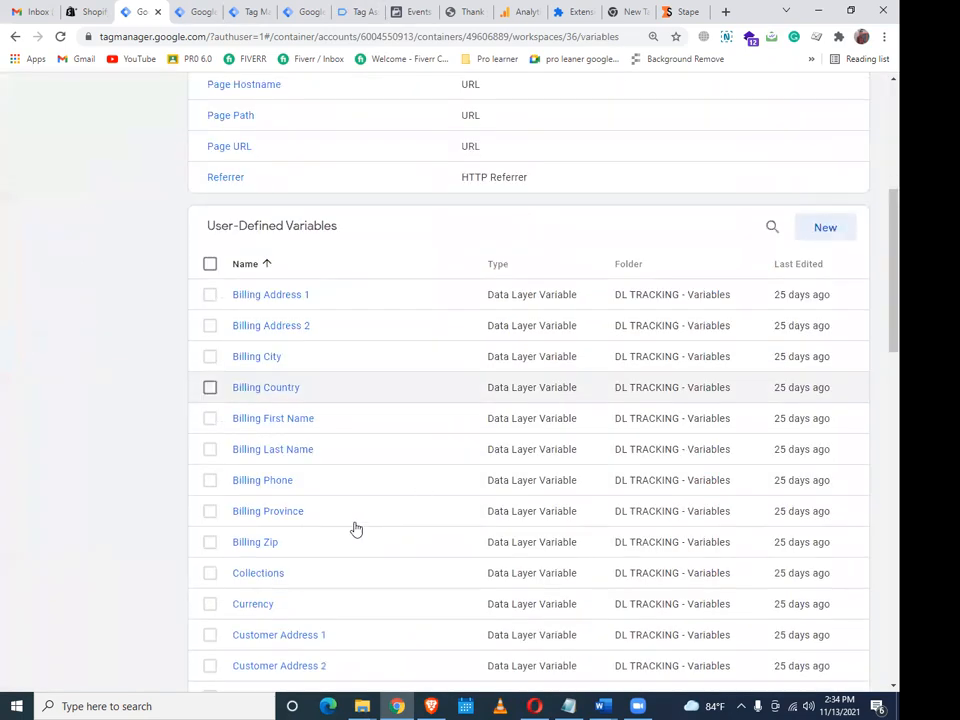
Assign a variable to the re-added value parameter and attach FB-Purchase-trigger1 as the firing trigger
scroll(367, 549, down, 3)
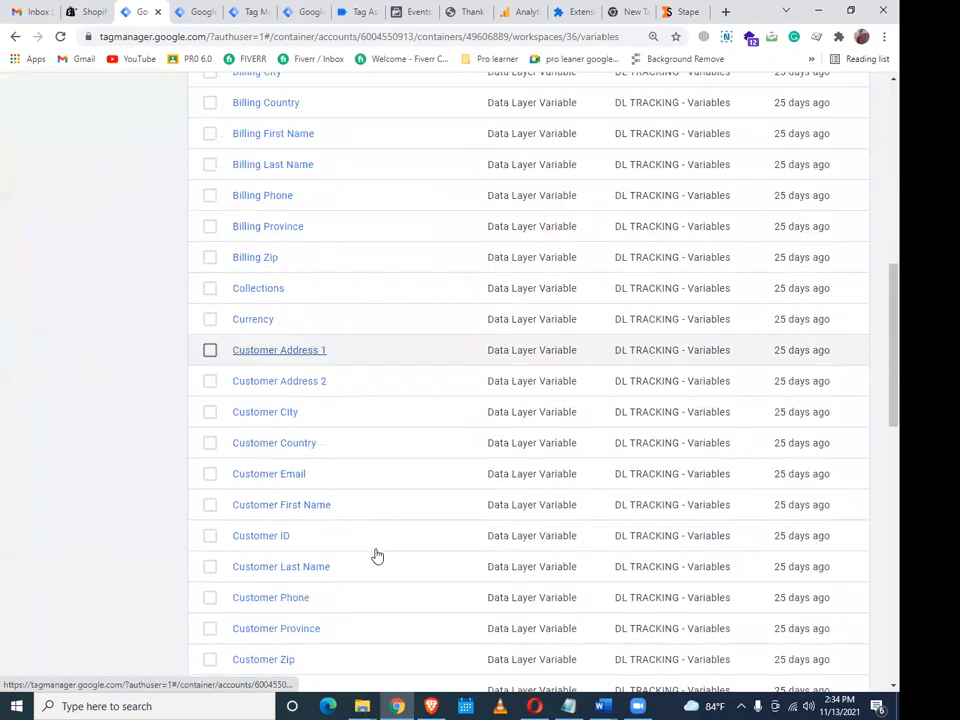
scroll(377, 556, down, 3)
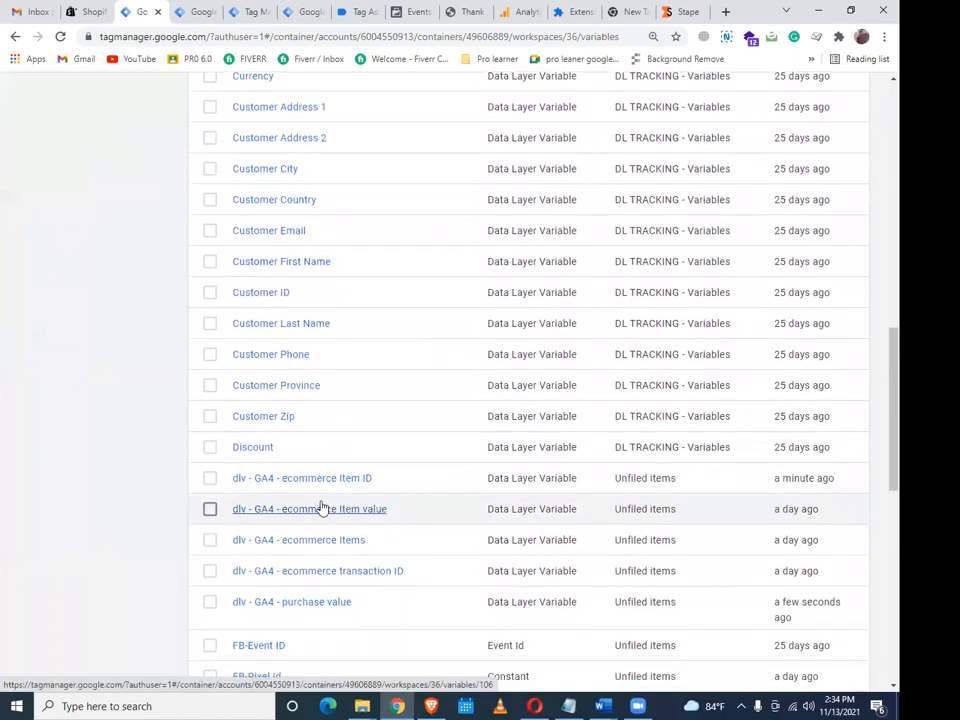
scroll(322, 509, down, 1)
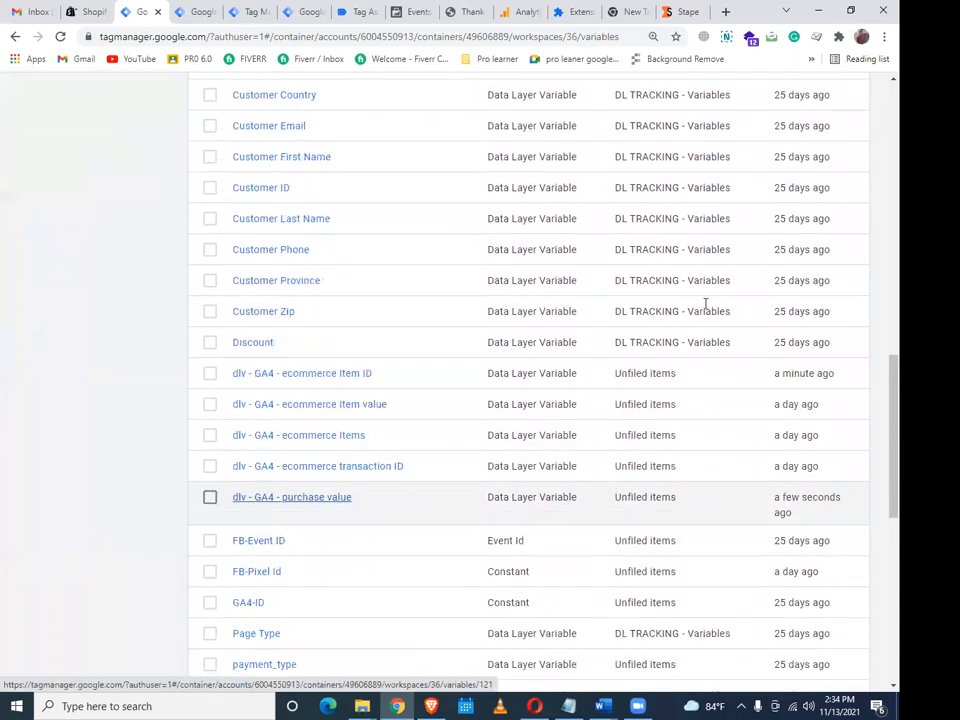
key(ctrl+Tab)
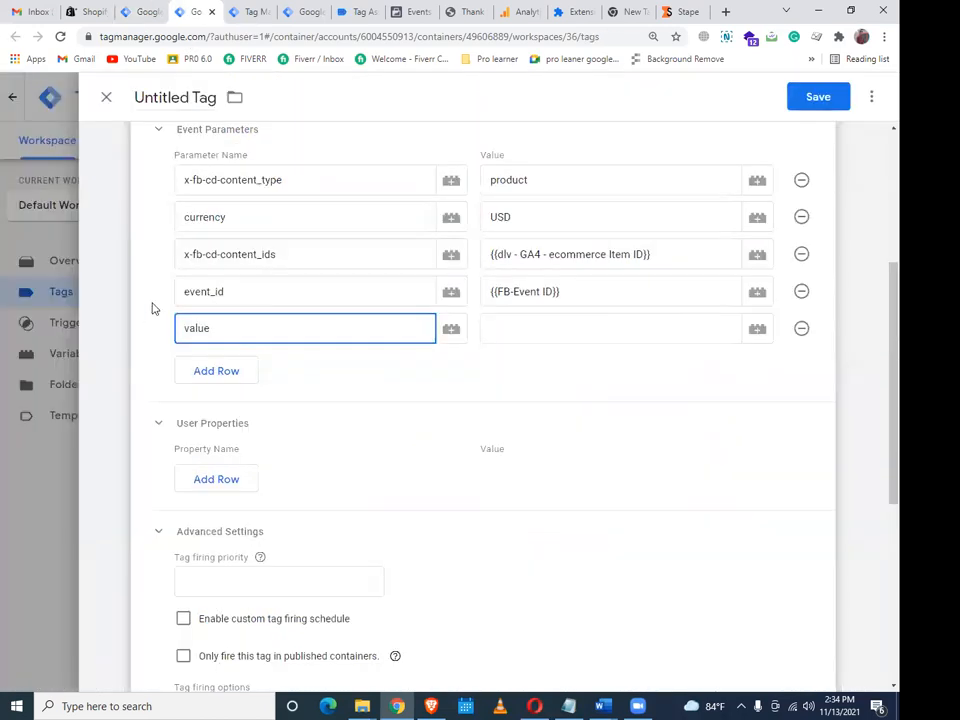
click(757, 329)
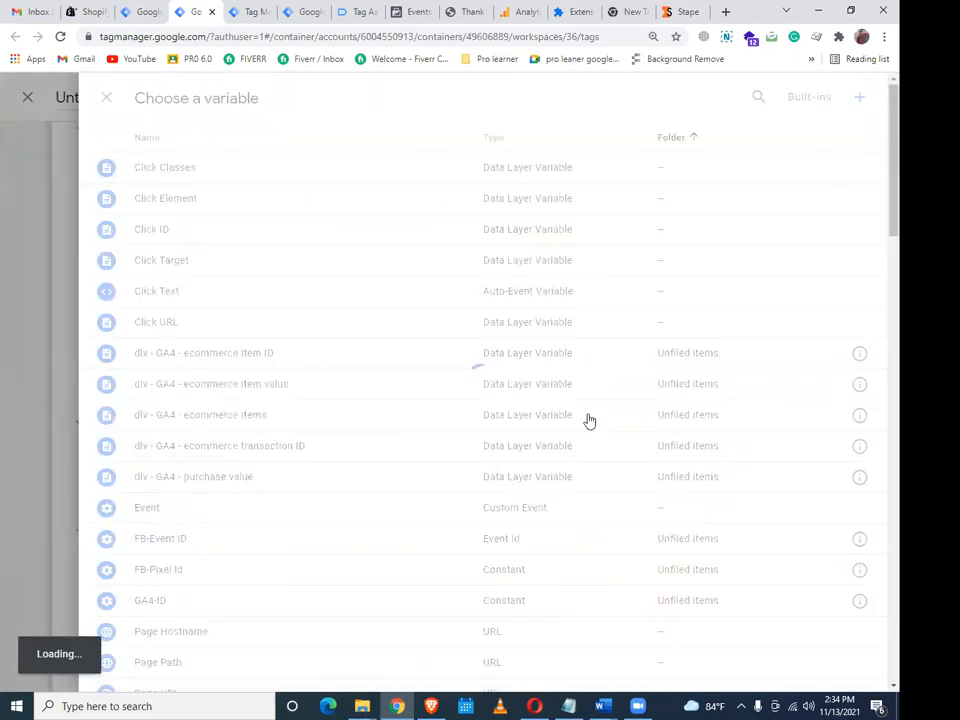
click(397, 541)
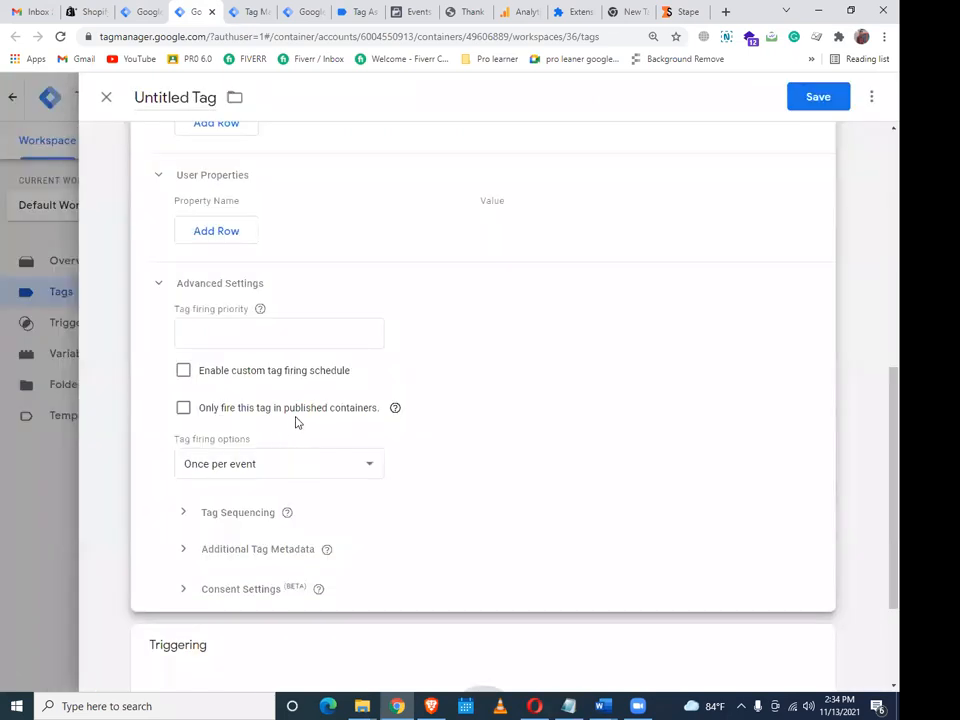
click(297, 422)
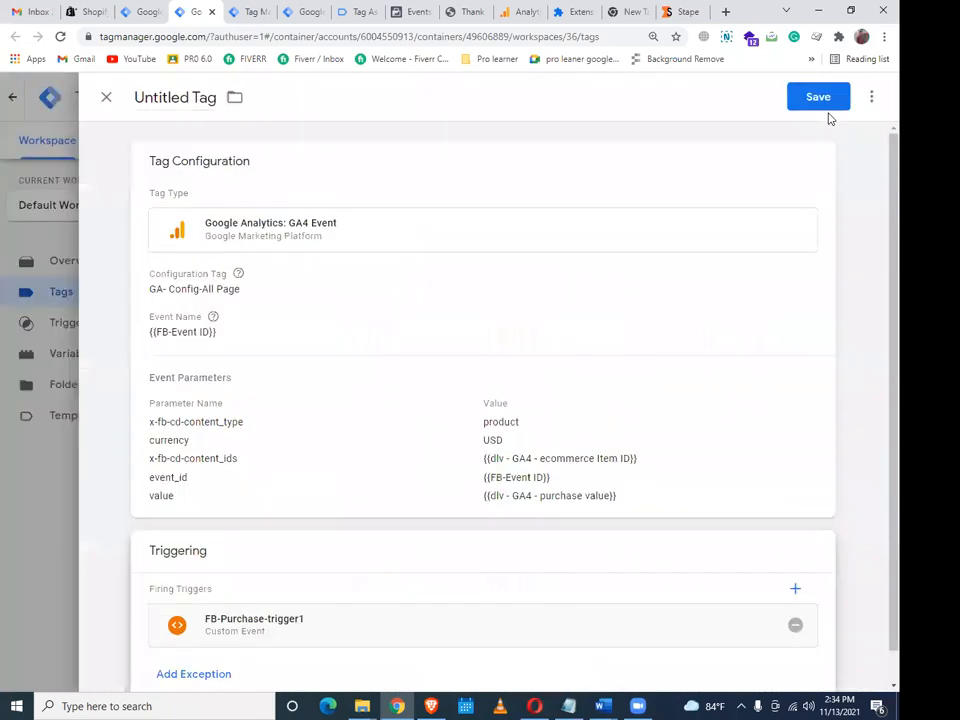
Save the tag as GA4-FB-SS-Purchase-Tag and publish Version 36 without a description
click(445, 283)
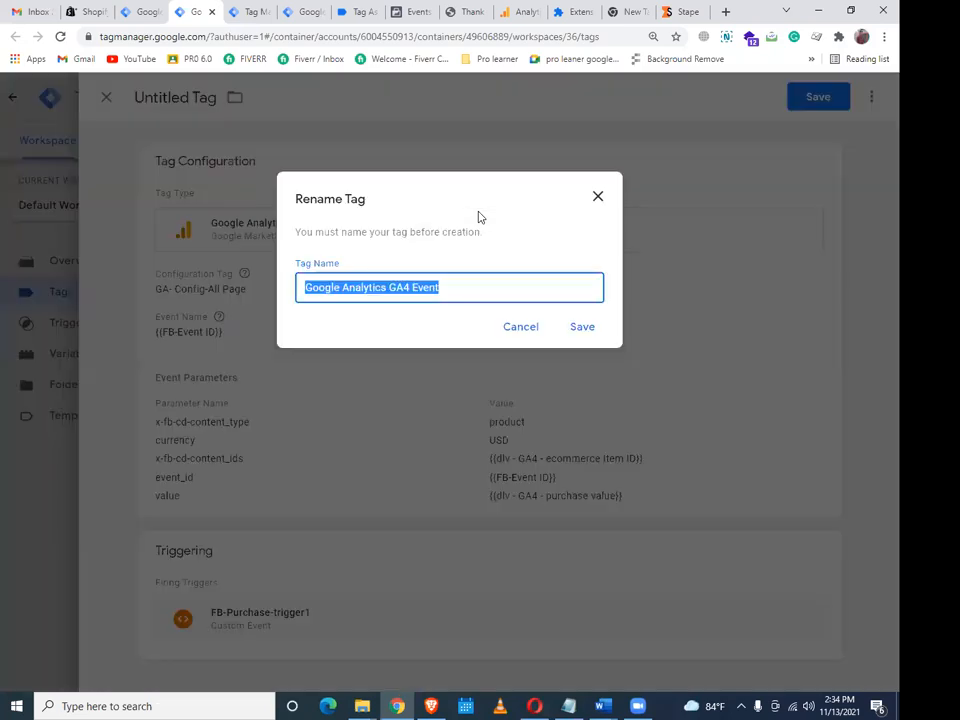
text(GA4-FB-SS-Purchas)
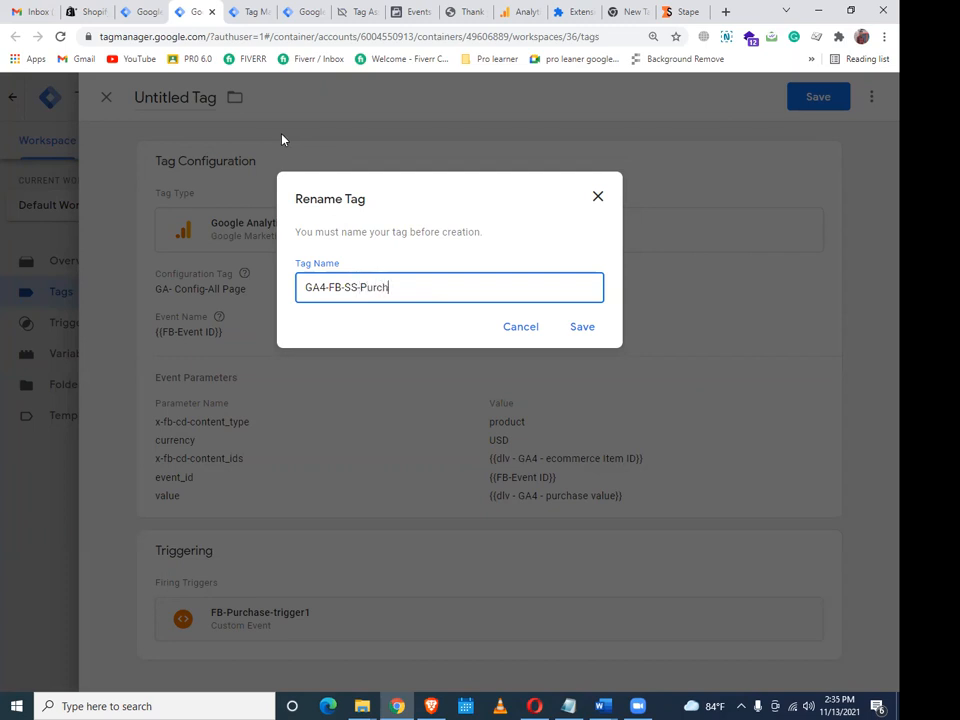
text(e-Tag)
click(583, 333)
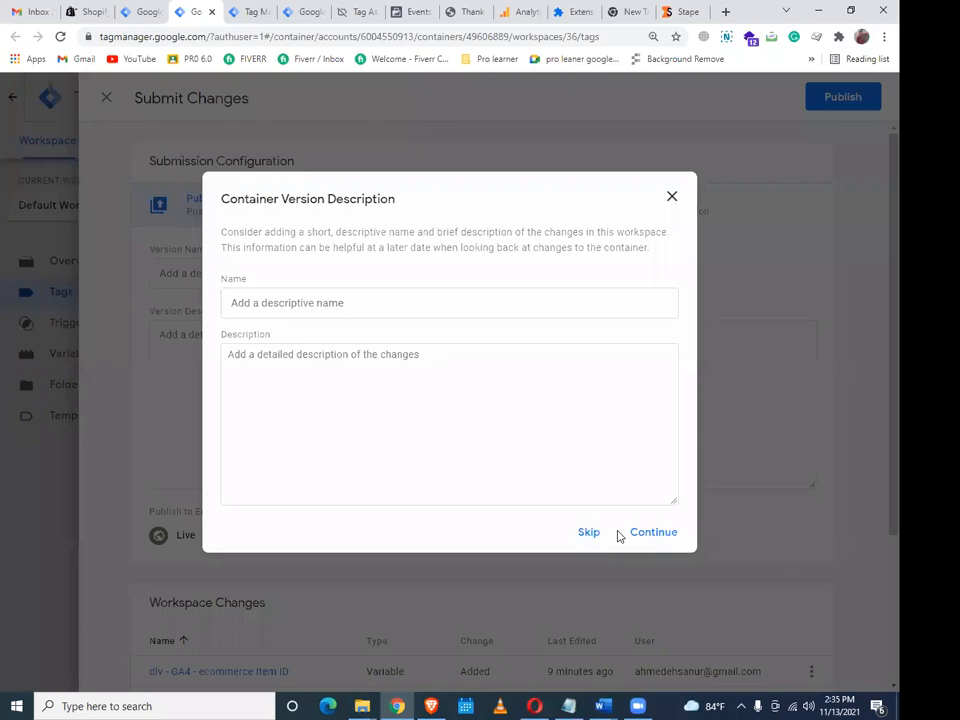
click(622, 532)
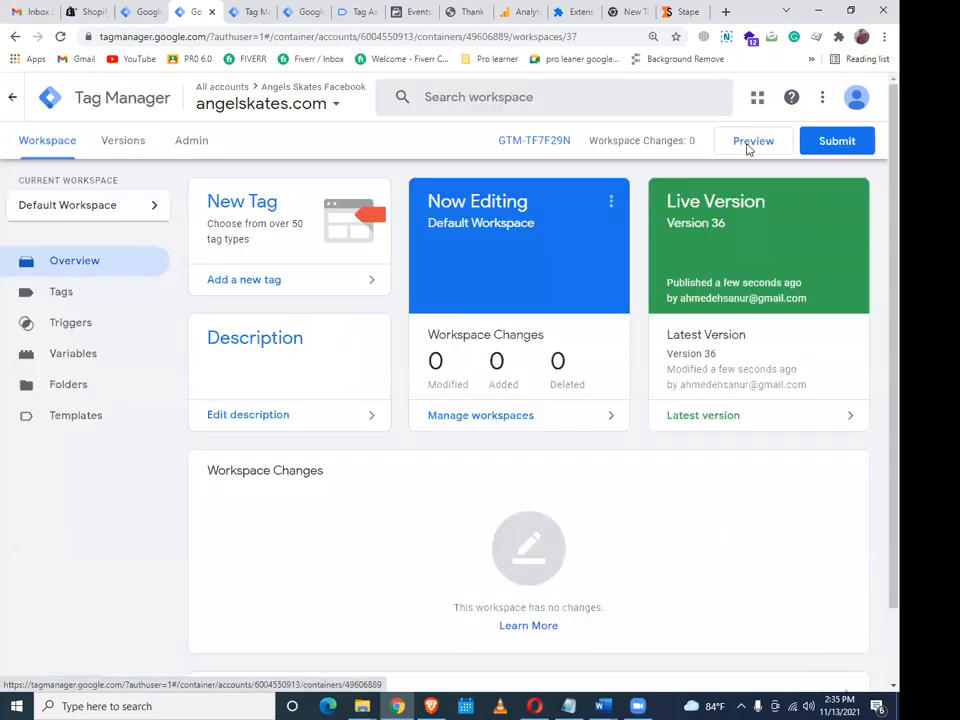
Launch a Preview session to open angelskates.com in Tag Assistant
click(750, 145)
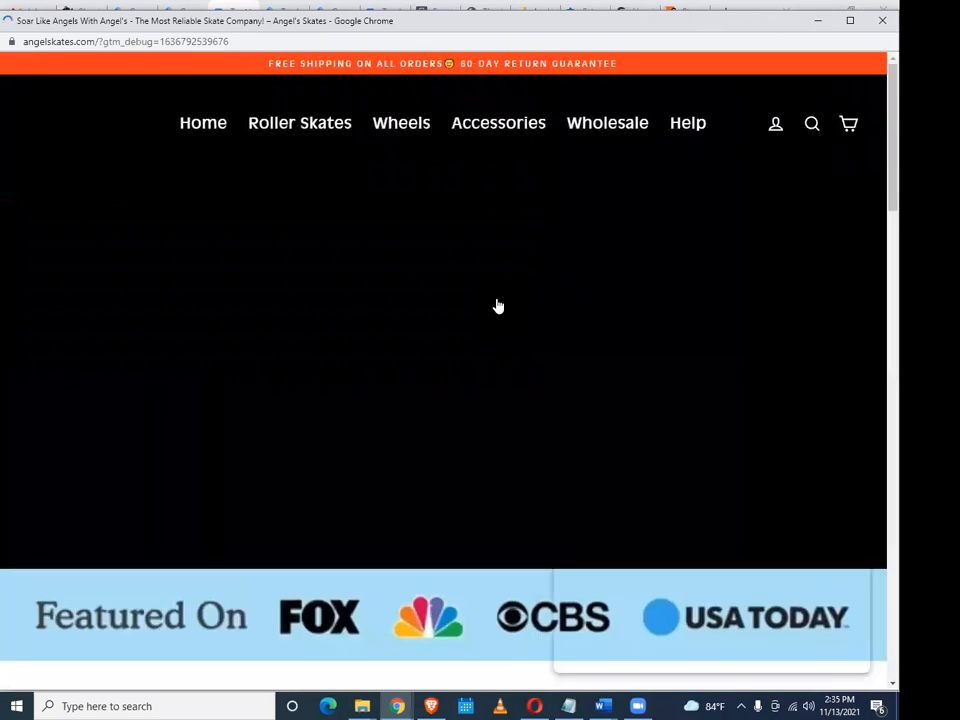
Scroll to the Featured Collection and open the Thunder Black Roller Skates page
scroll(498, 306, down, 4)
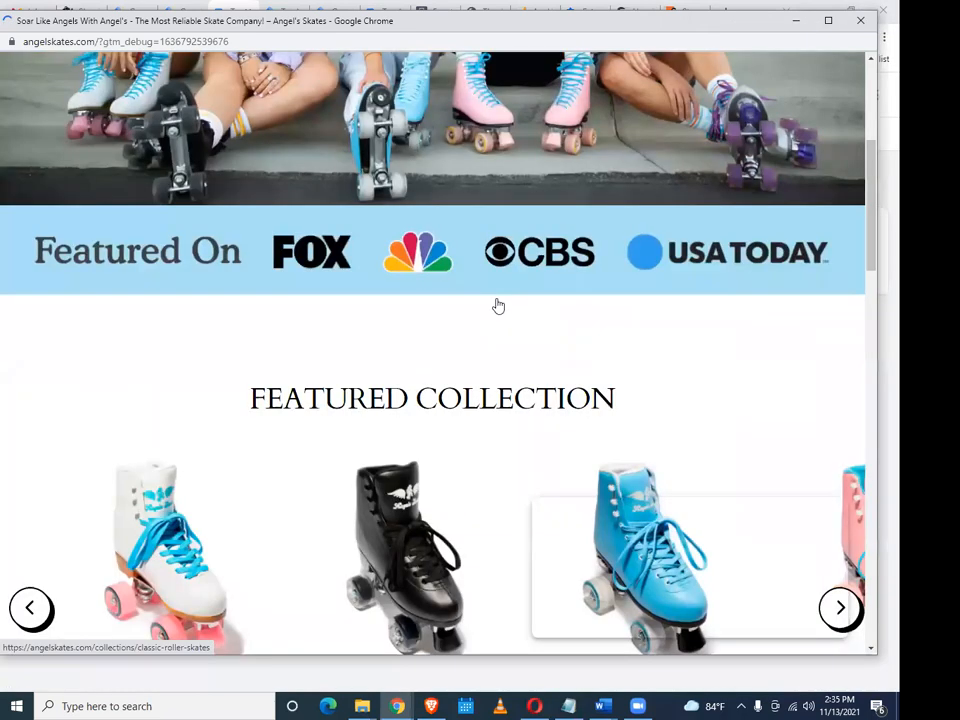
scroll(498, 306, down, 2)
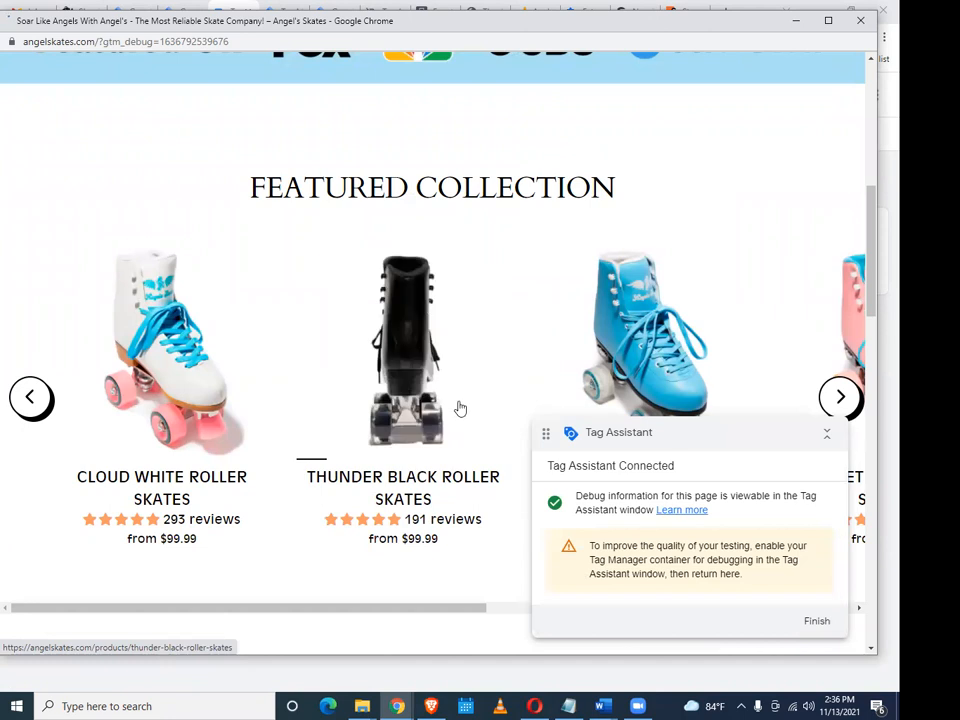
scroll(460, 408, down, 1)
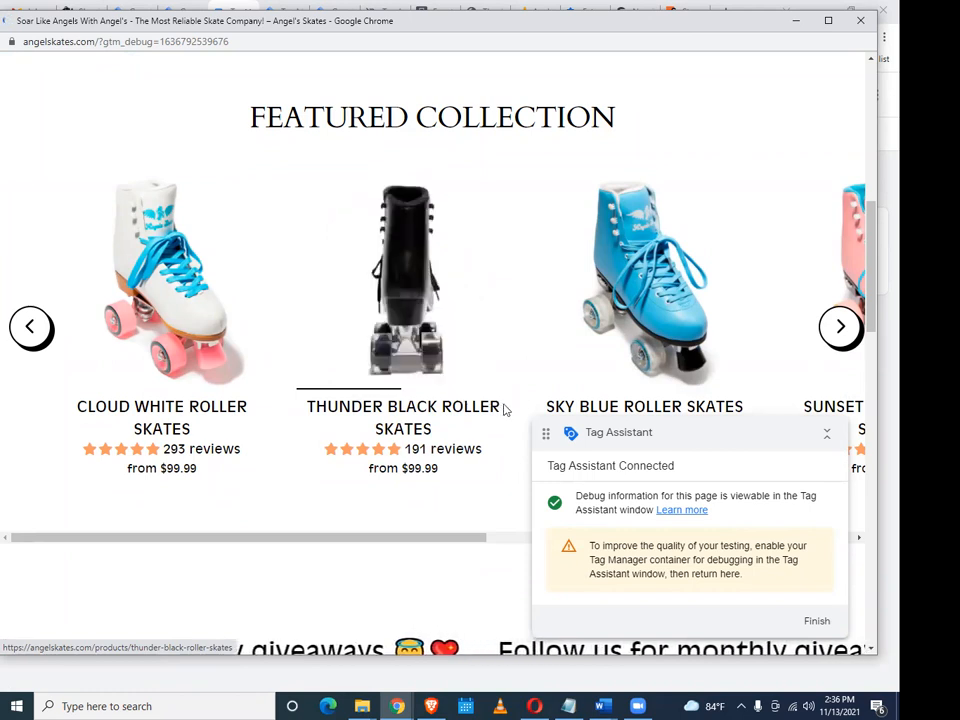
click(505, 409)
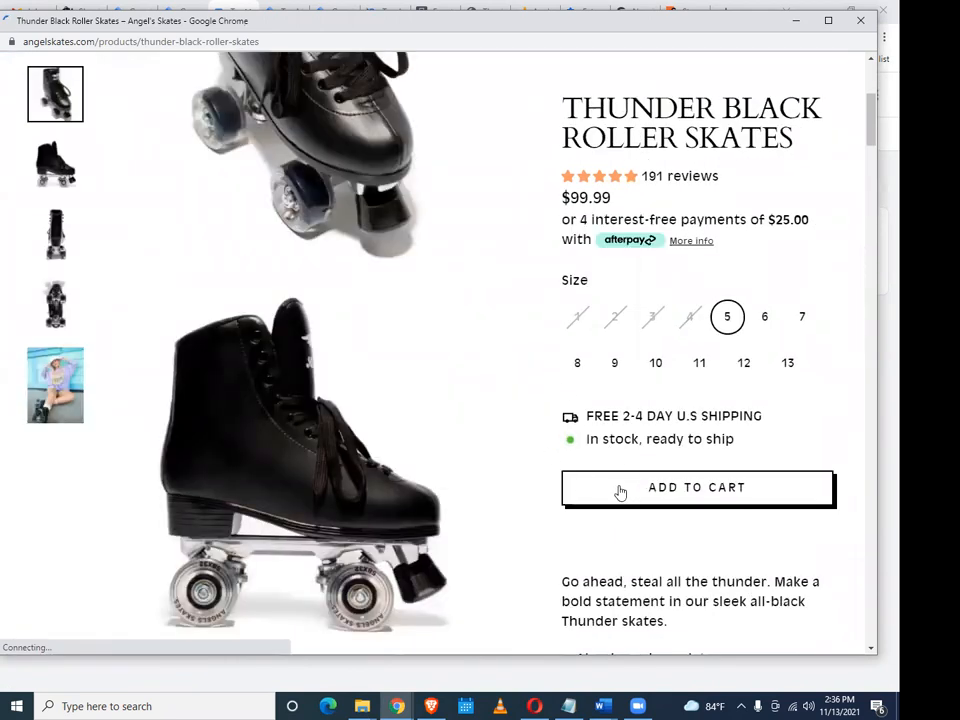
Add the size 5 skates to the cart and check out, autofilling e-mail, ZIP code and phone
click(620, 490)
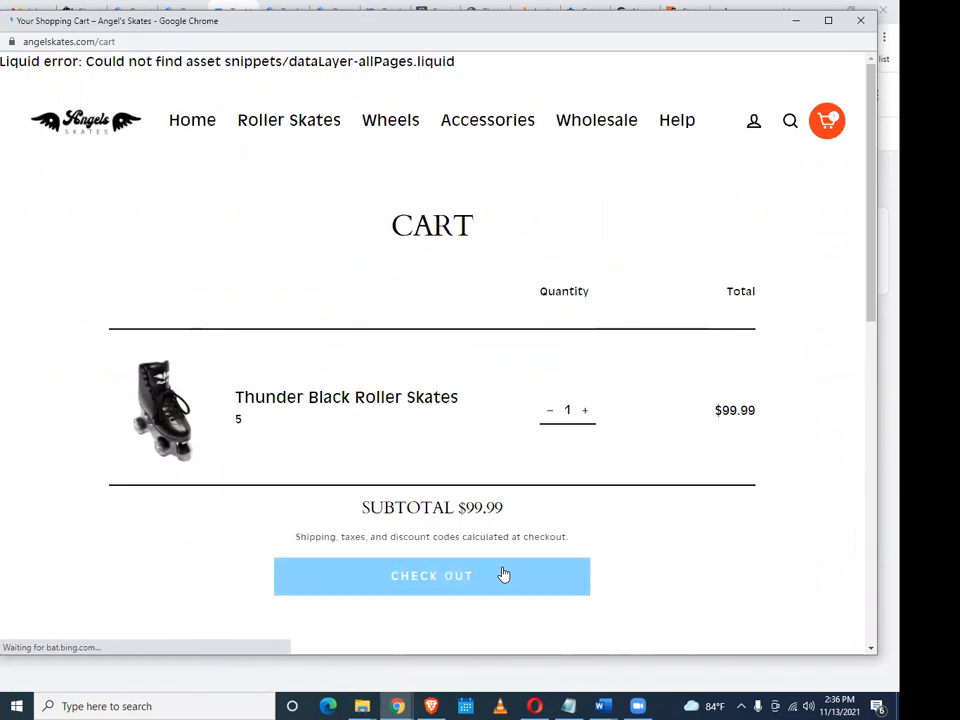
click(504, 575)
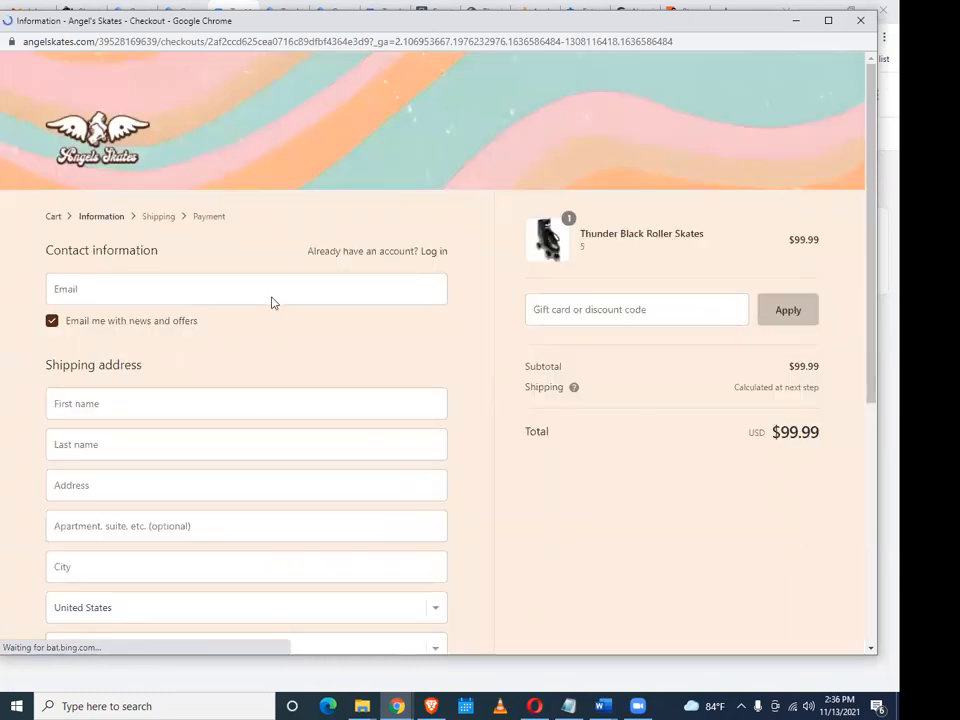
click(274, 296)
key(Down)
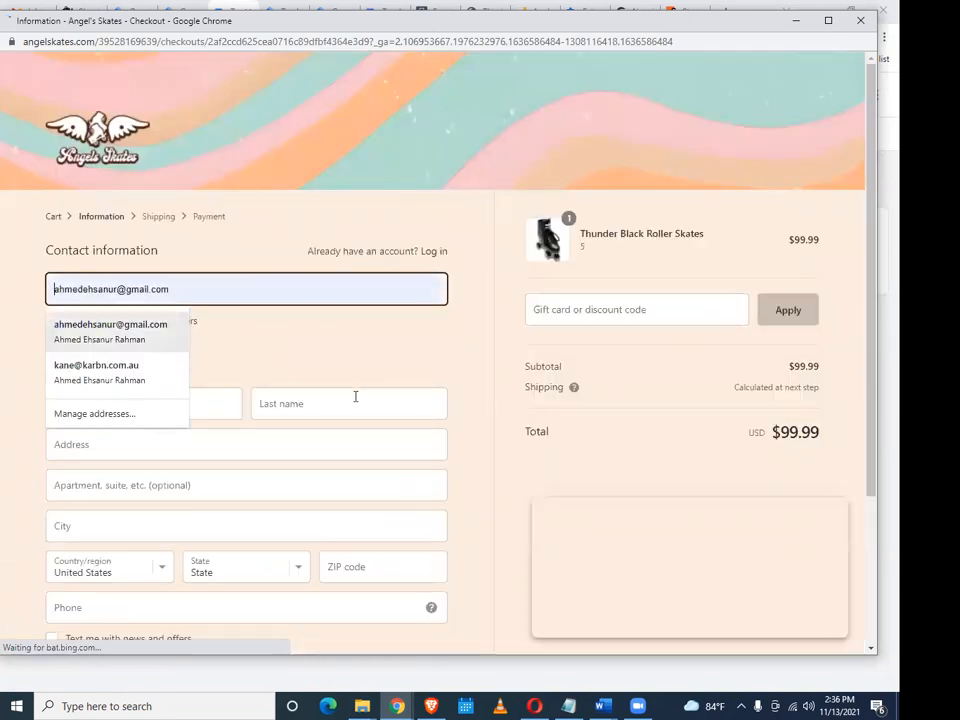
key(Return)
scroll(362, 387, down, 1)
scroll(303, 387, down, 1)
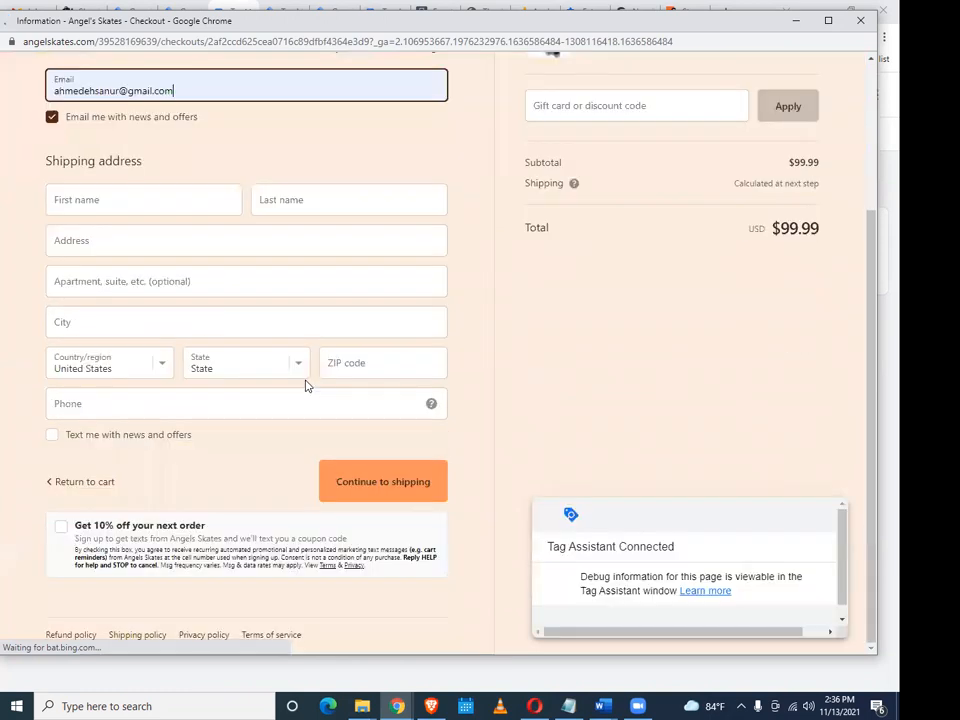
key(ctrl+a)
text(10001)
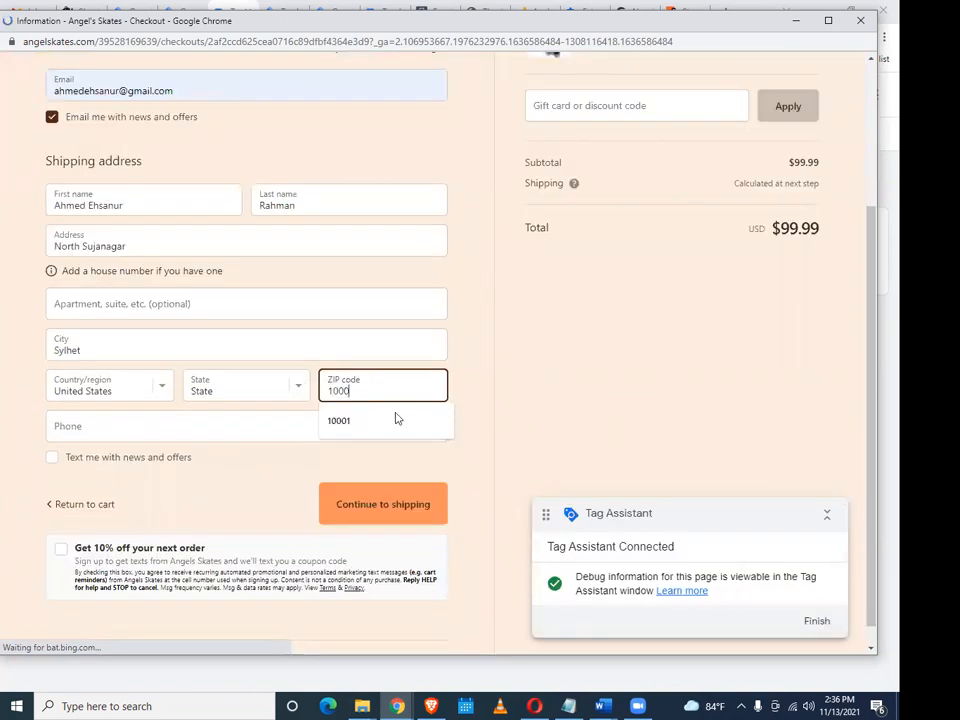
click(340, 433)
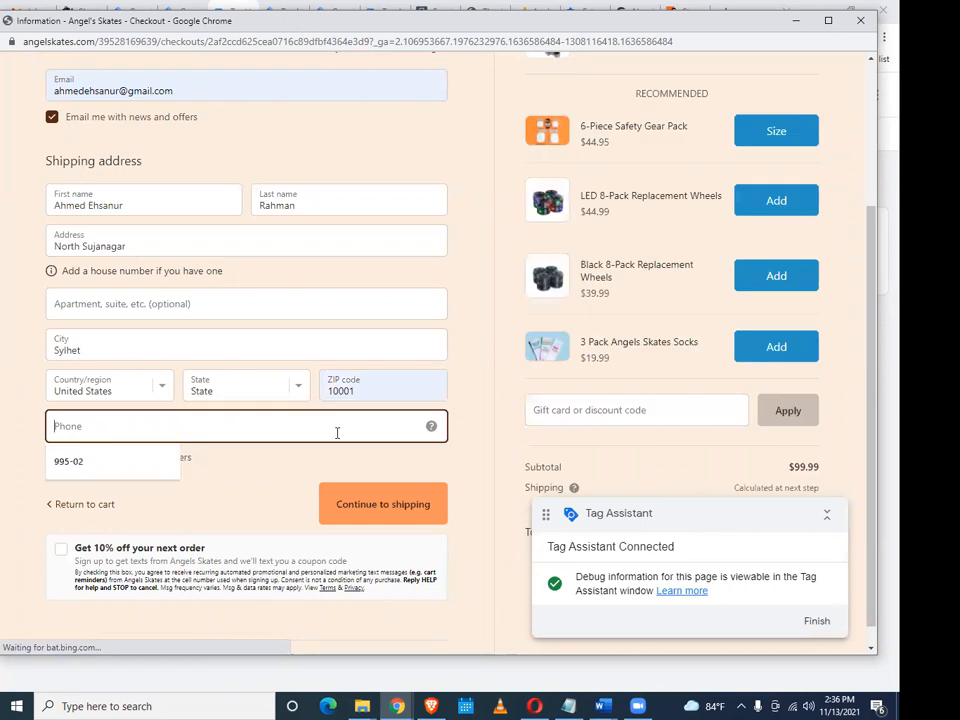
click(64, 462)
Apply discount code test for a $0.00 total and continue to shipping
click(613, 416)
text(test)
scroll(780, 380, down, 1)
click(791, 388)
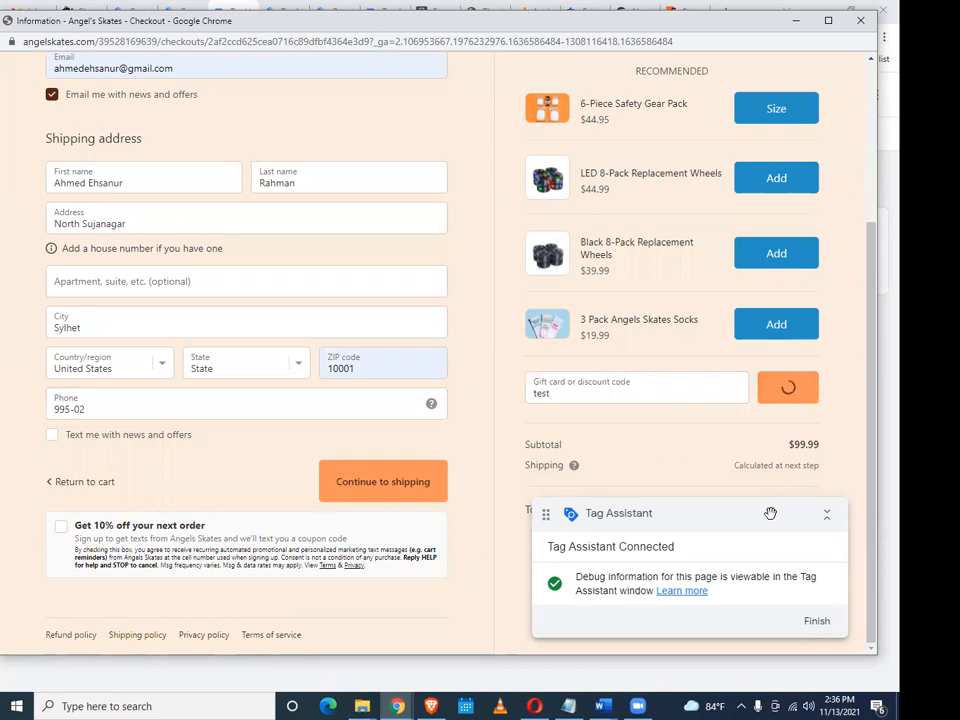
click(340, 502)
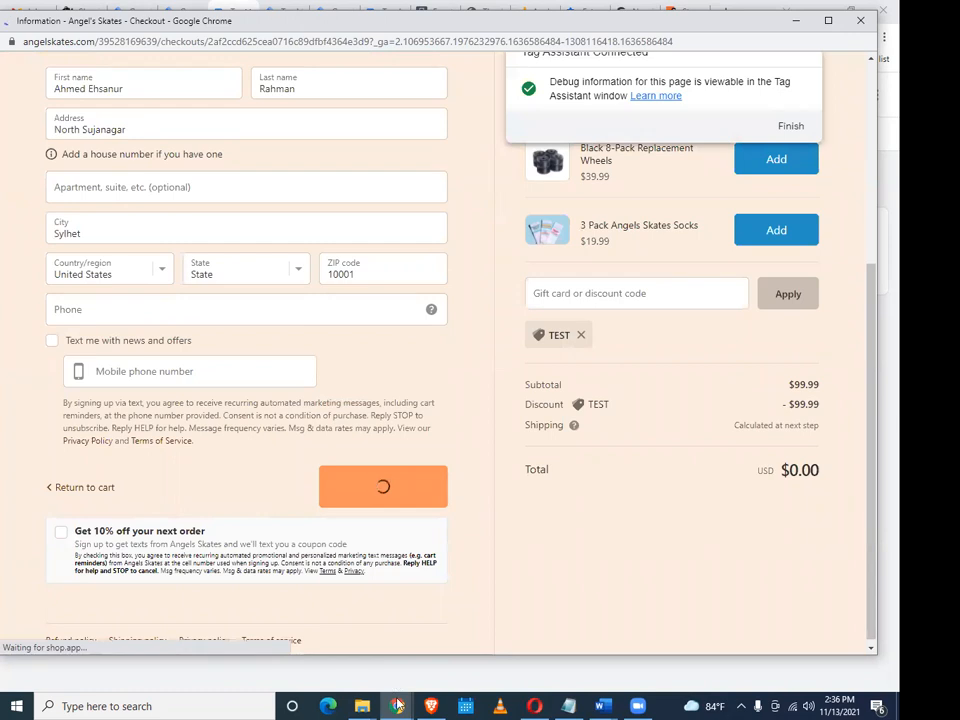
Review which tags GTM-TF7F29N fired in Tag Assistant, then go back to the checkout window
click(320, 630)
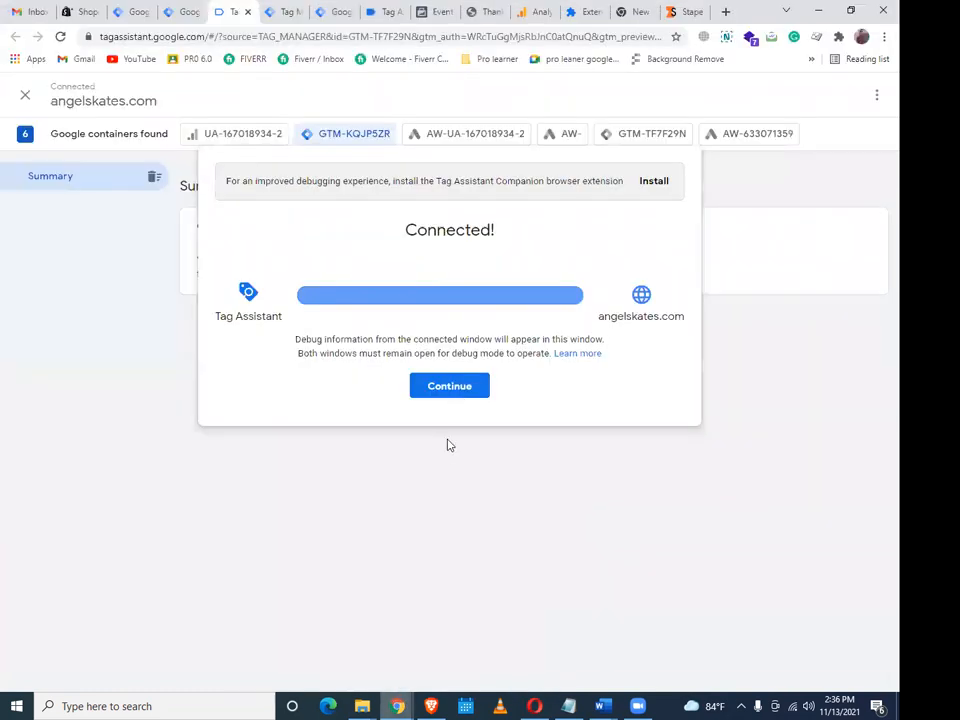
click(450, 387)
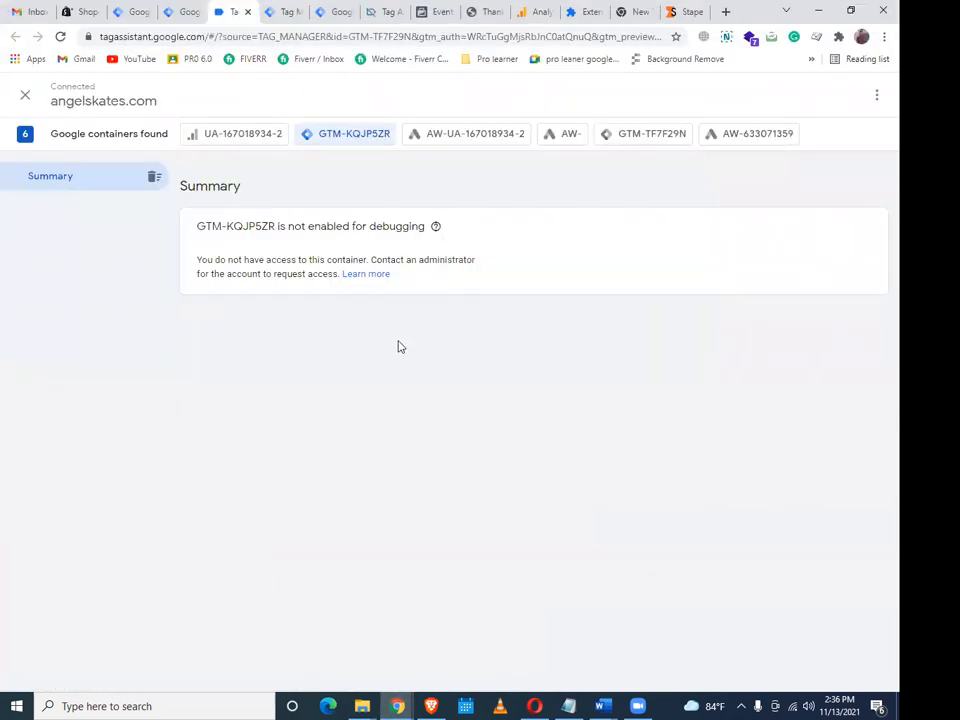
click(651, 135)
click(399, 705)
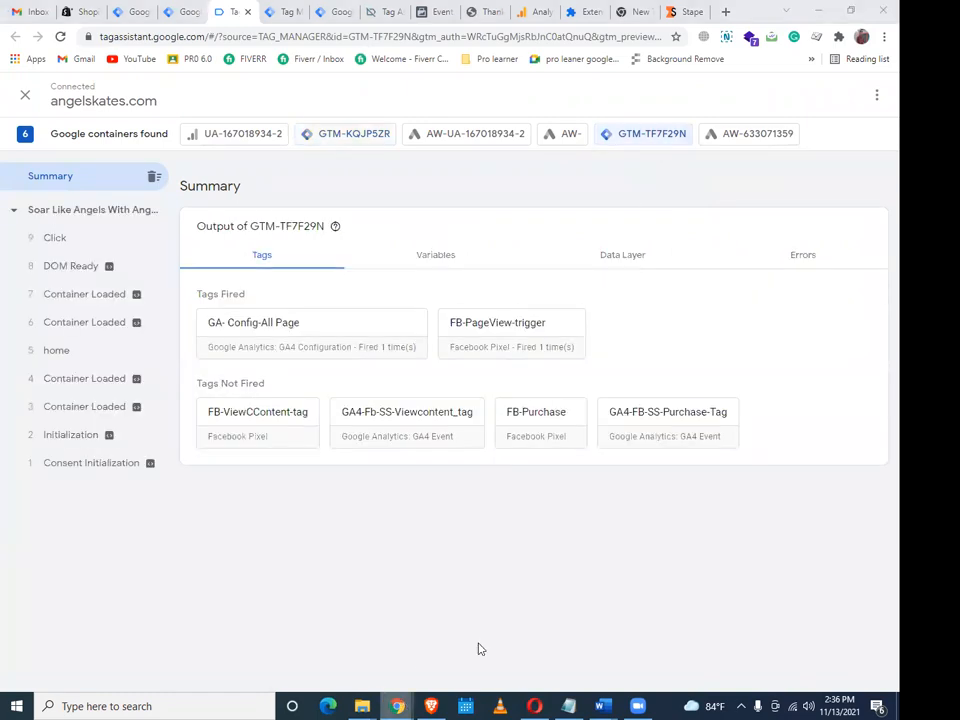
click(481, 644)
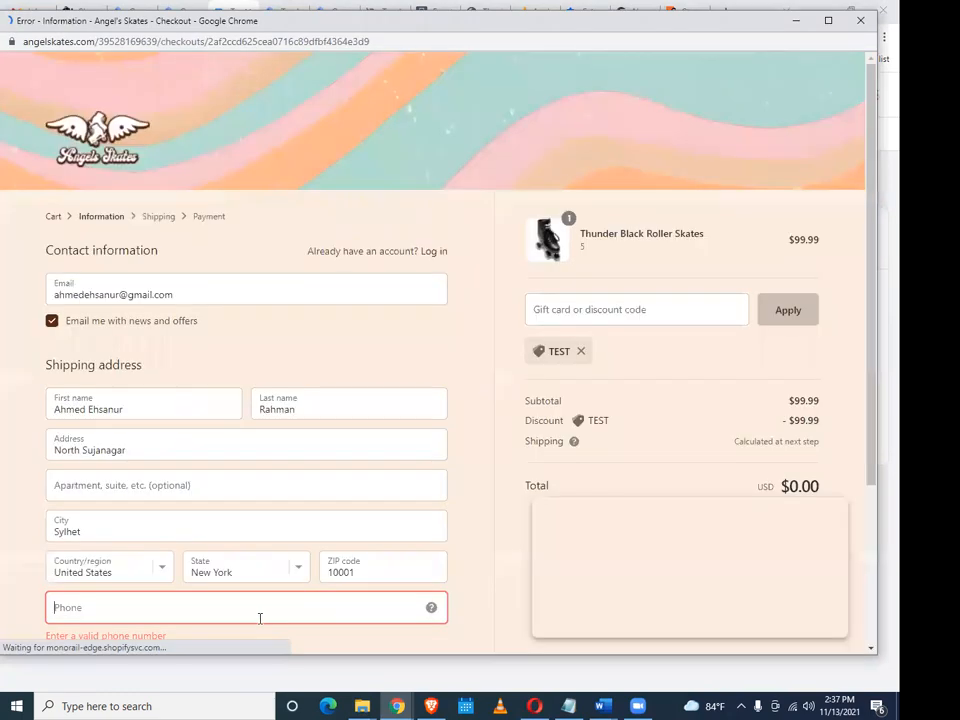
Fix the invalid phone number with the saved one, continue through shipping and payment, and place the free order
click(260, 618)
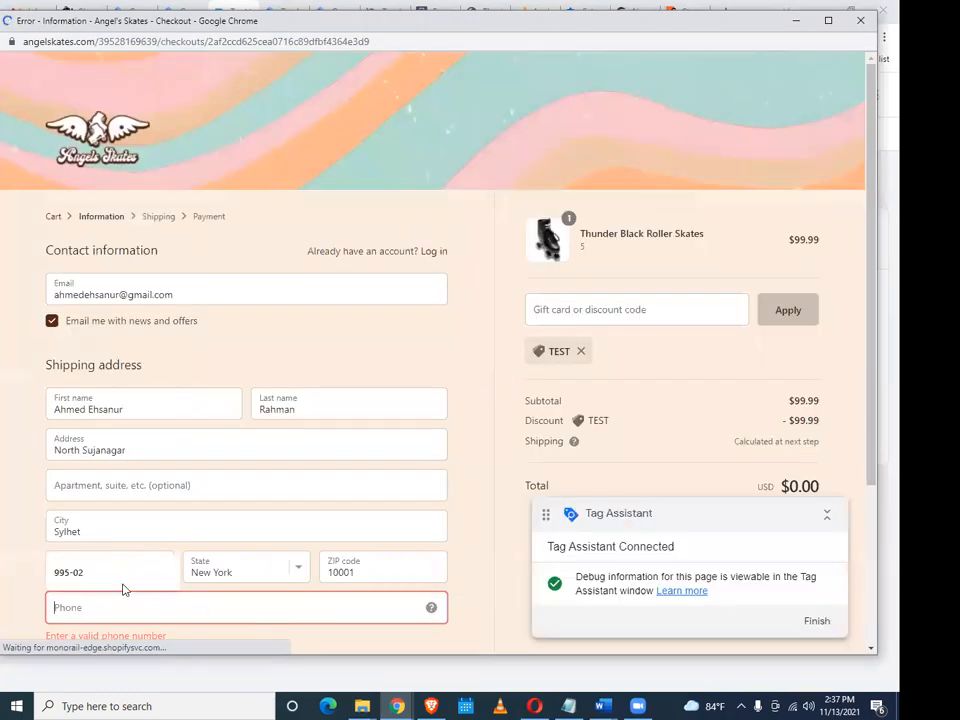
click(122, 583)
scroll(370, 484, down, 1)
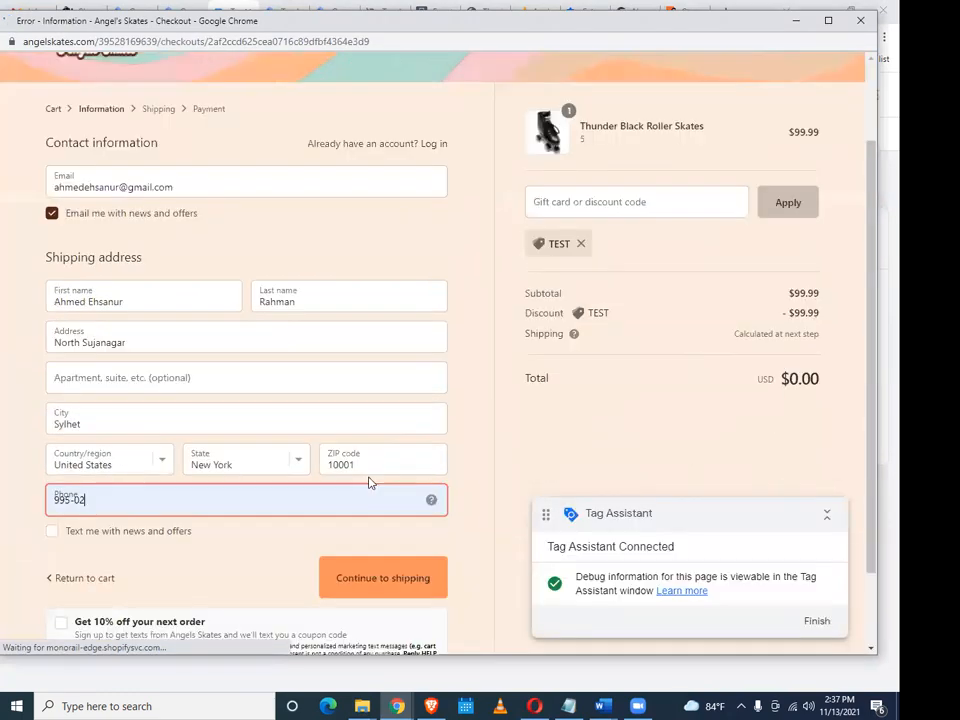
scroll(369, 483, down, 1)
click(369, 483)
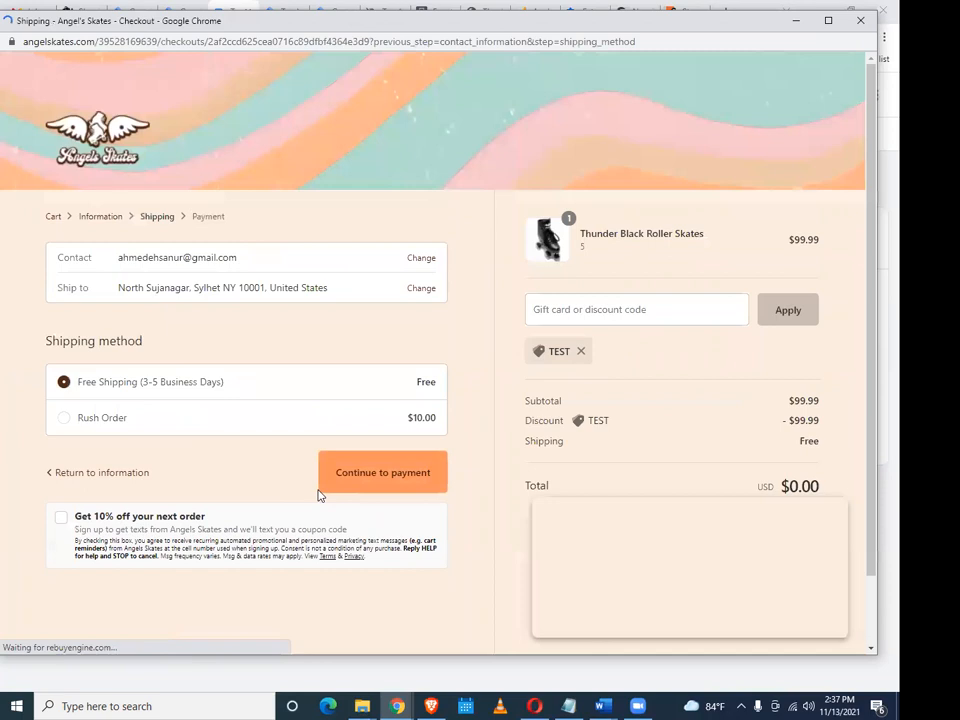
click(371, 478)
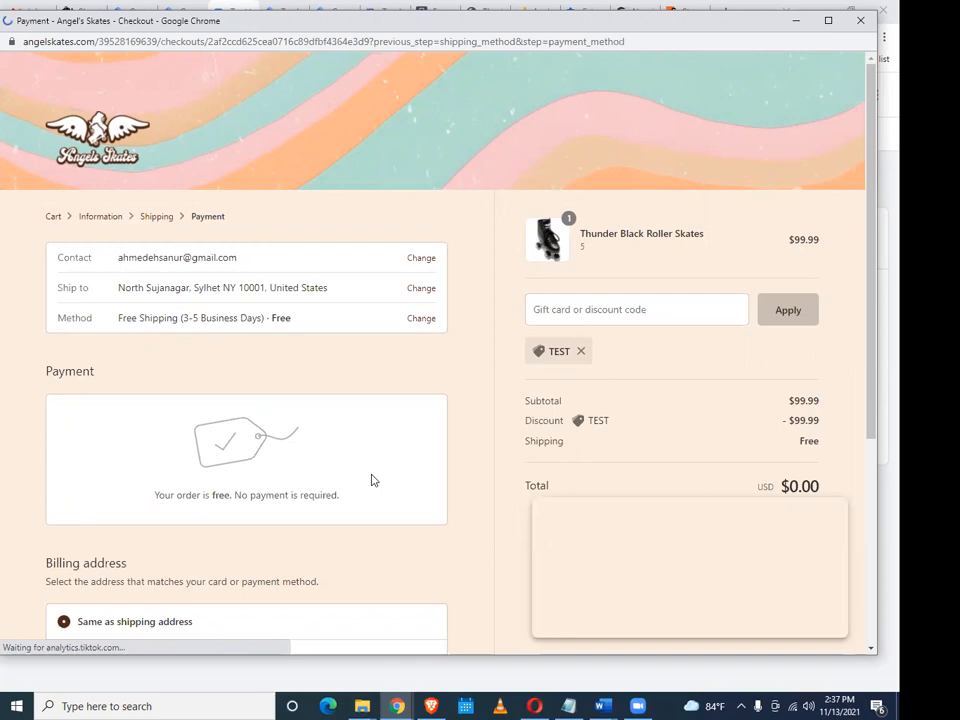
scroll(426, 495, down, 1)
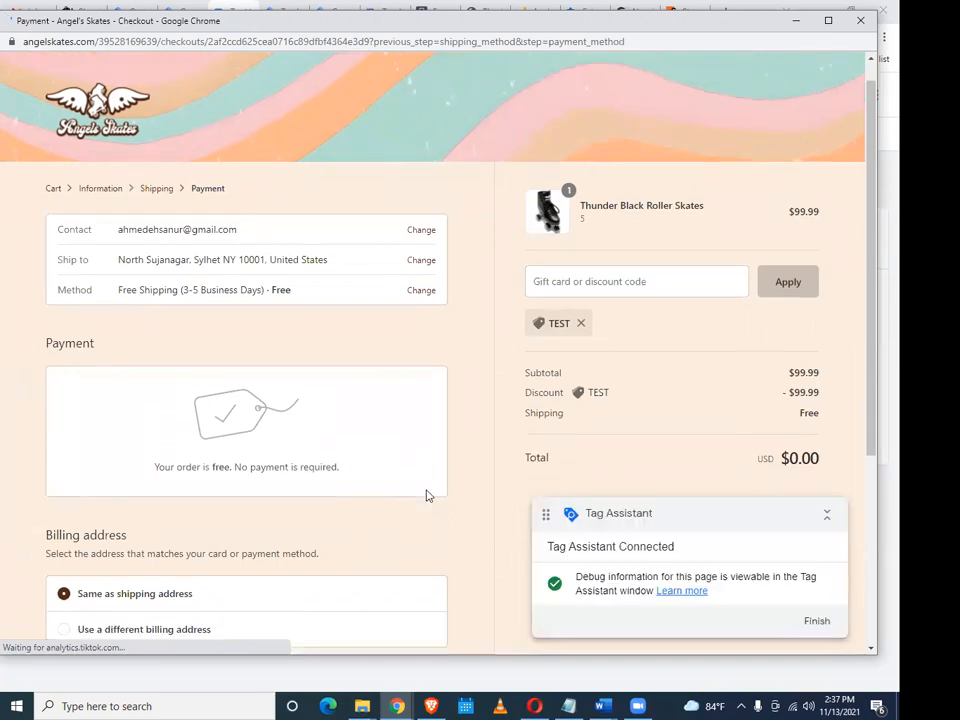
scroll(426, 495, down, 1)
scroll(424, 495, down, 2)
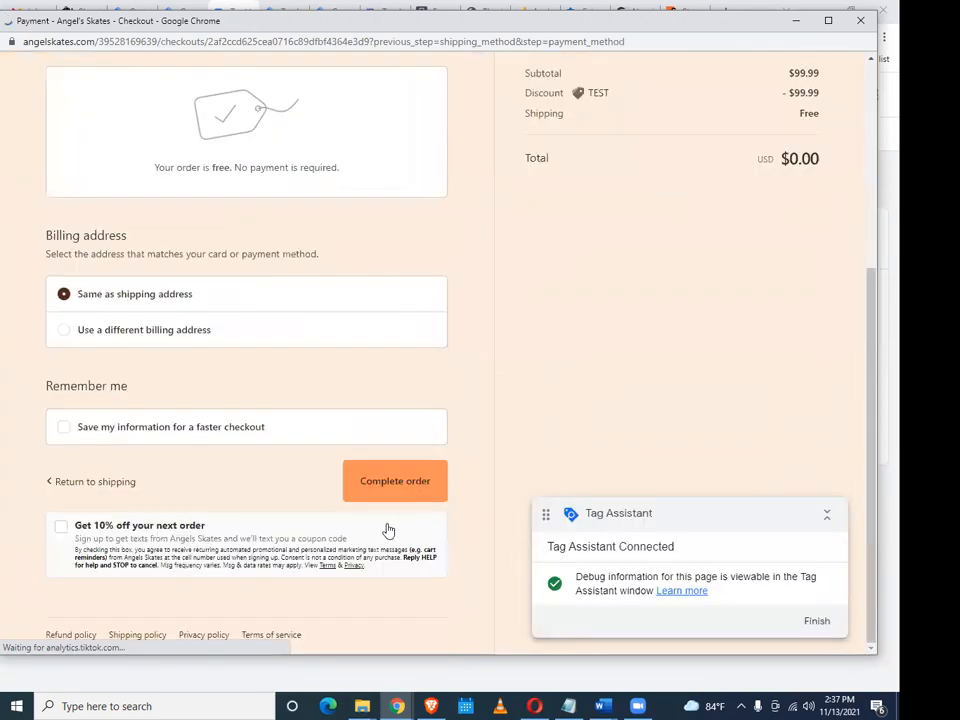
scroll(390, 527, down, 3)
click(394, 527)
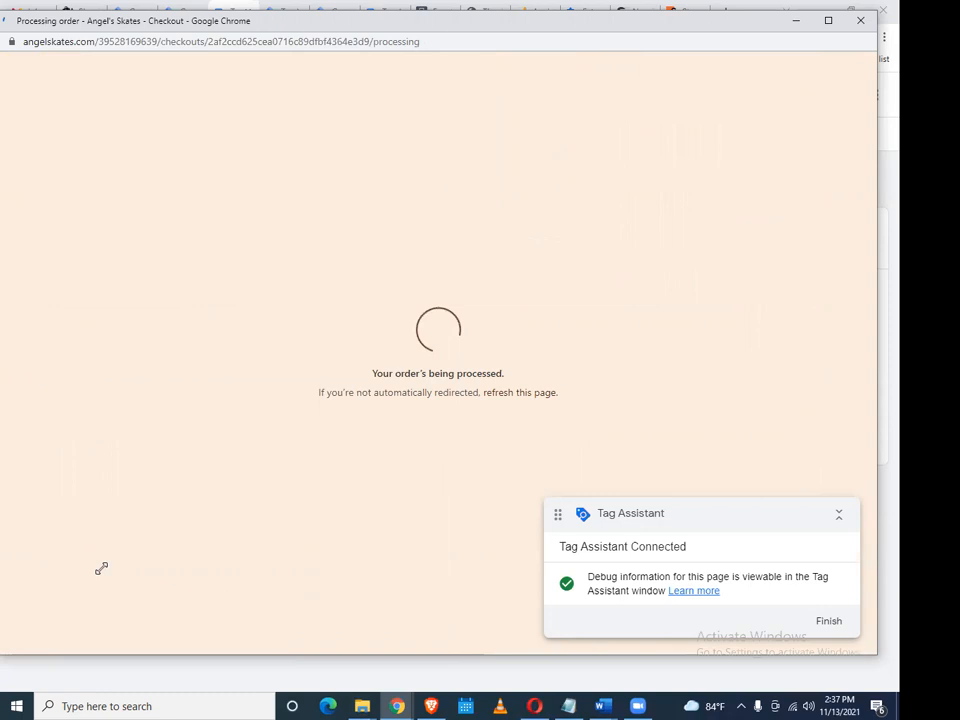
Go back to the store home page via Continue shopping and bring up Tag Assistant
drag(101, 568, 100, 567)
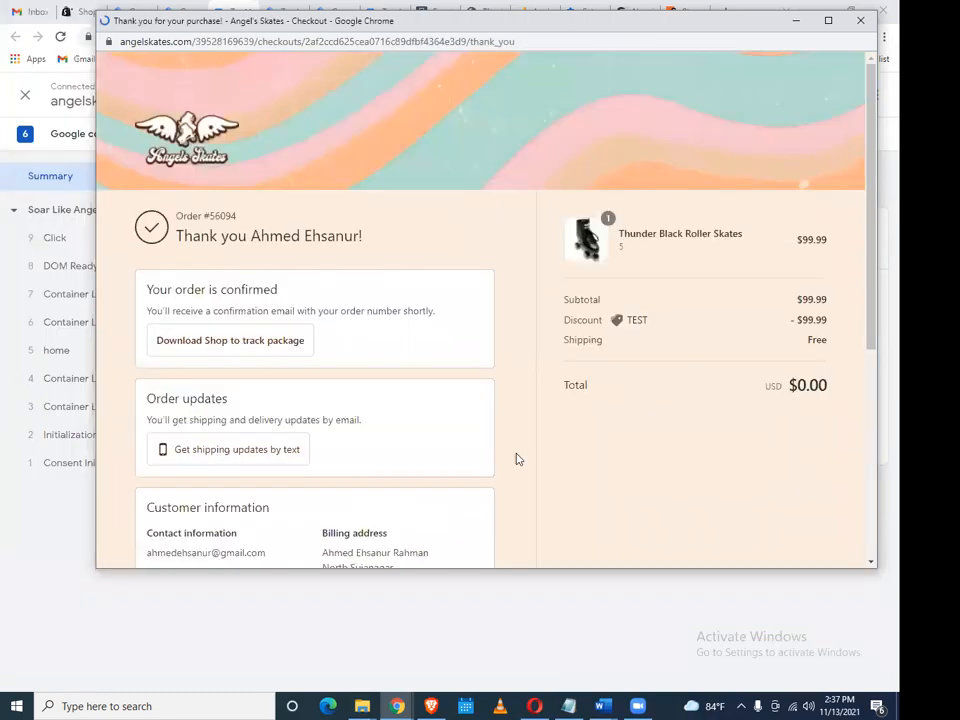
scroll(389, 448, down, 1)
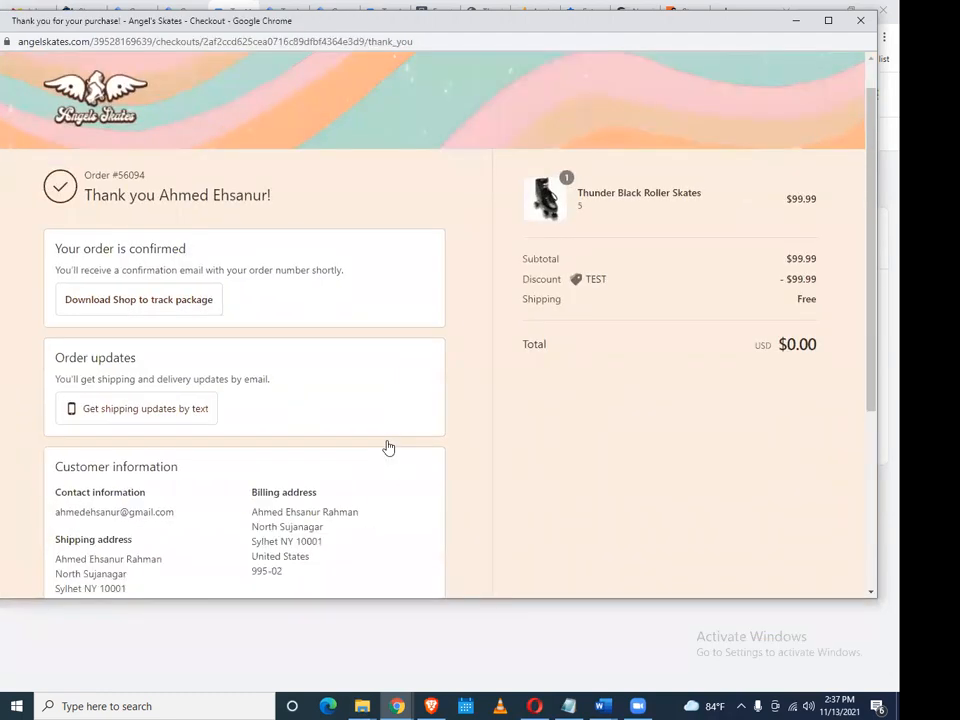
scroll(389, 448, down, 3)
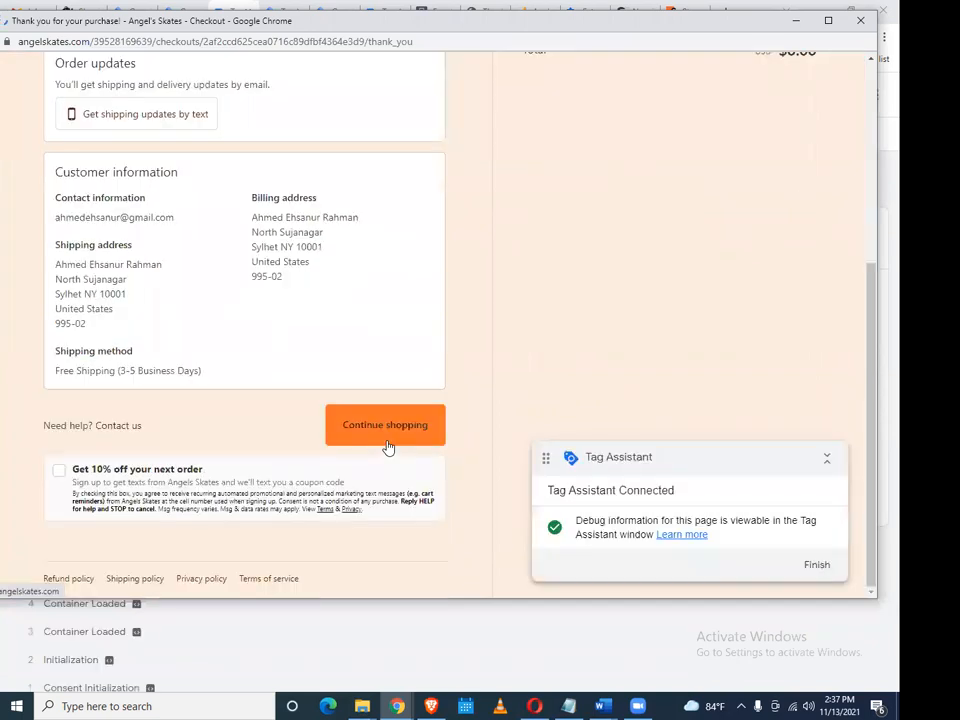
click(387, 428)
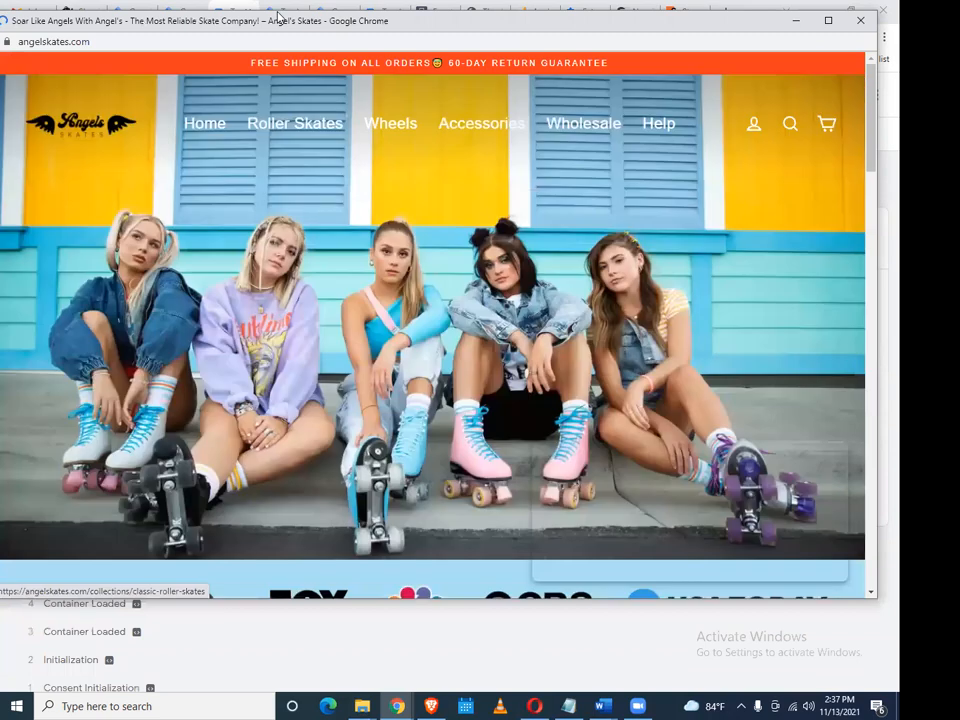
click(237, 10)
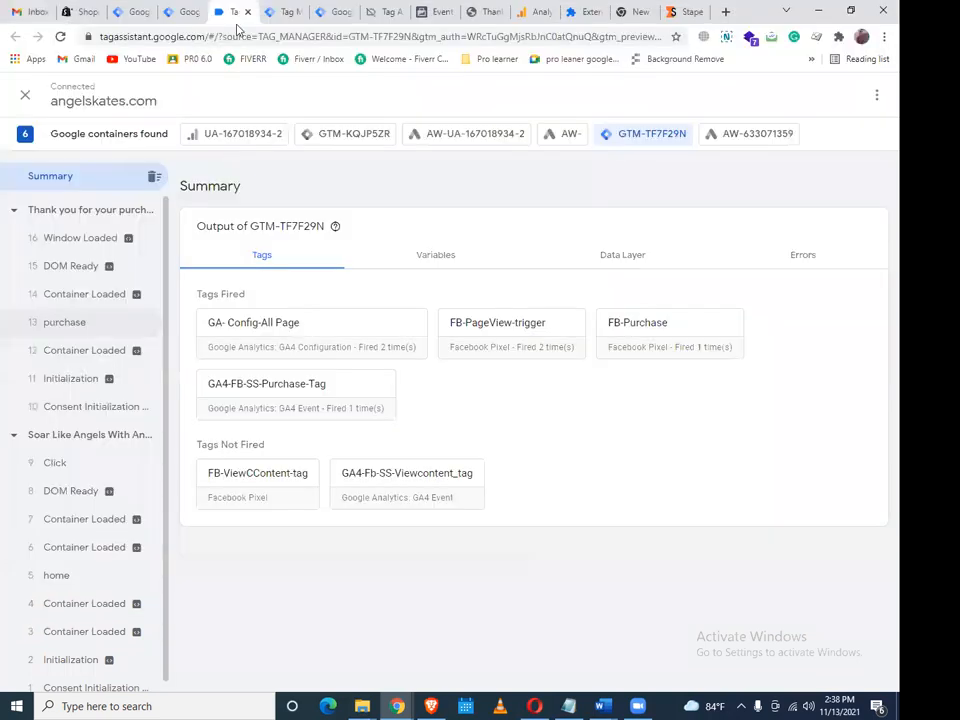
Review the server container debug view, the Tag Manager workspace and the GTM-TF7F29N summary
key(ctrl+Tab)
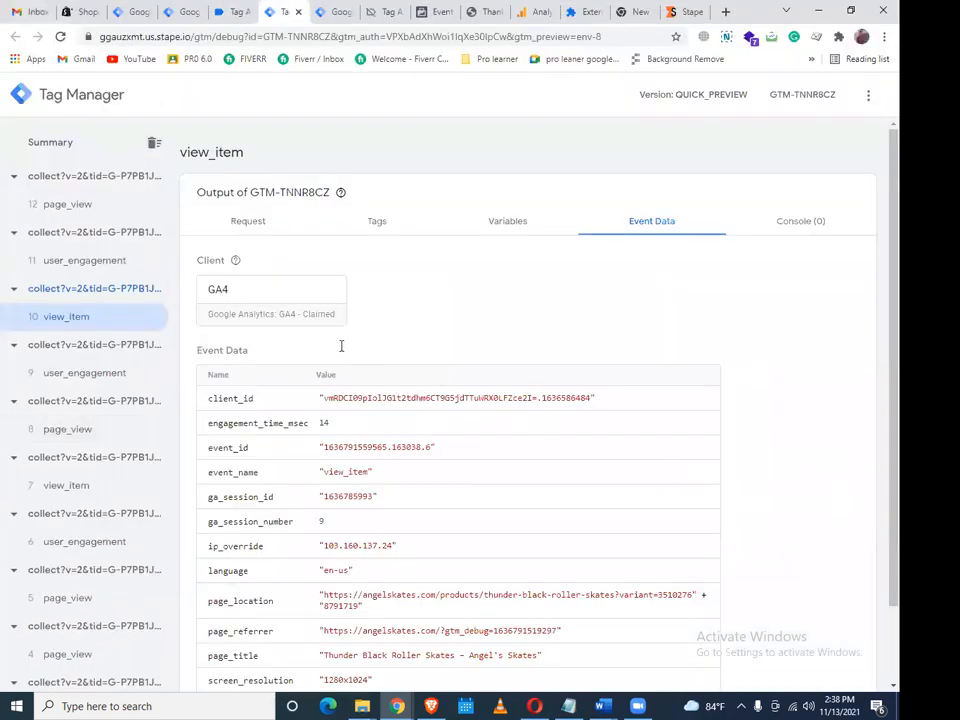
scroll(341, 345, down, 1)
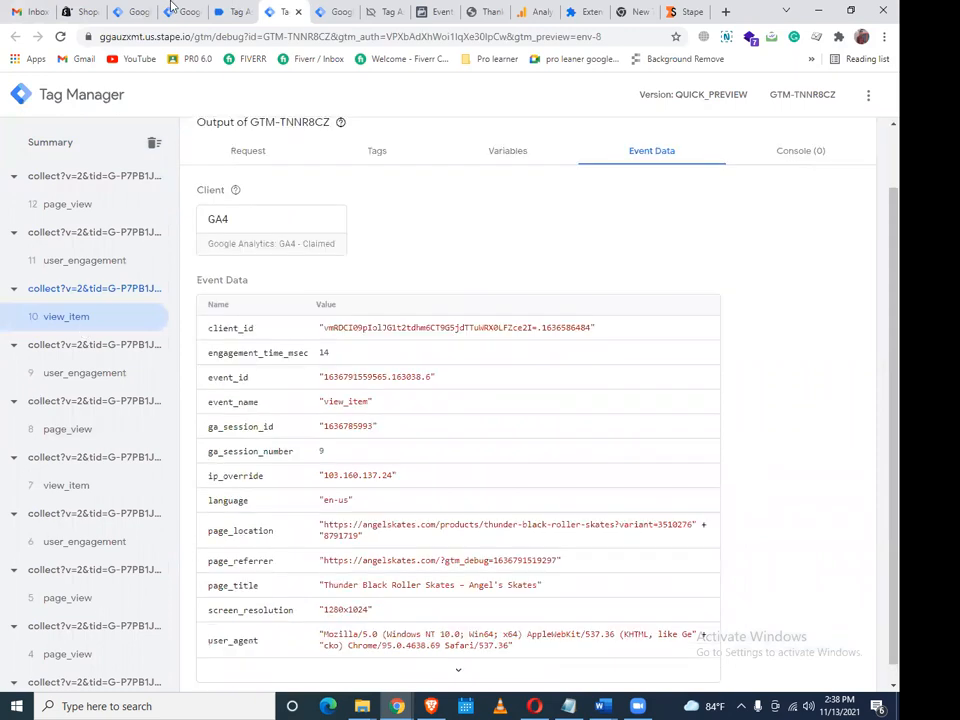
click(243, 10)
key(ctrl+shift+Tab)
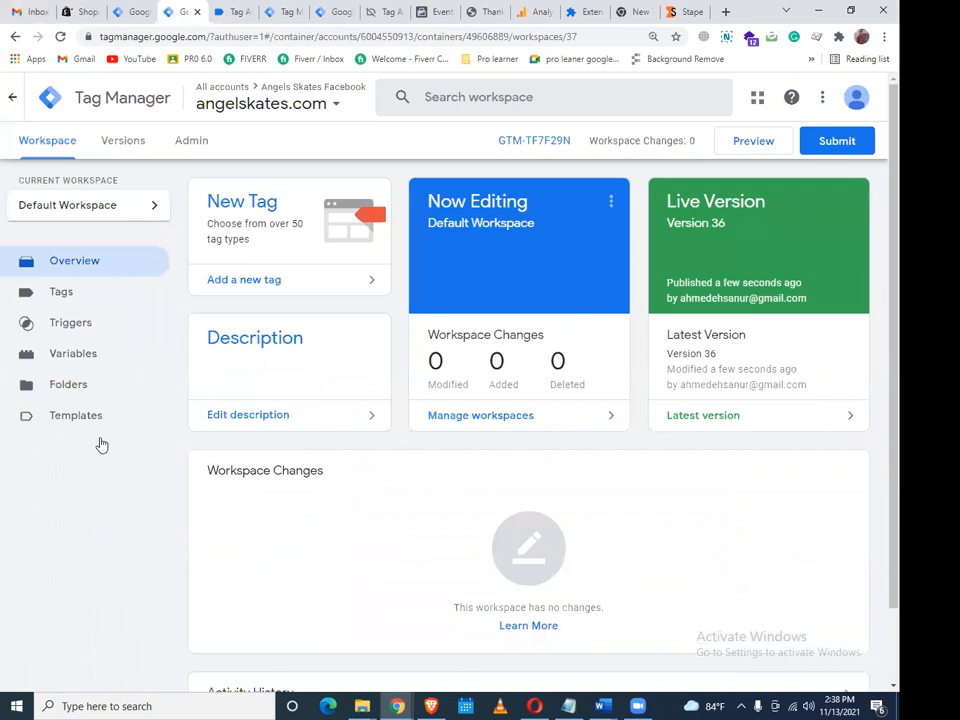
key(ctrl+Tab)
Open the Angels Skates LLC Pixel's Test Events list and scroll through the received events
click(97, 498)
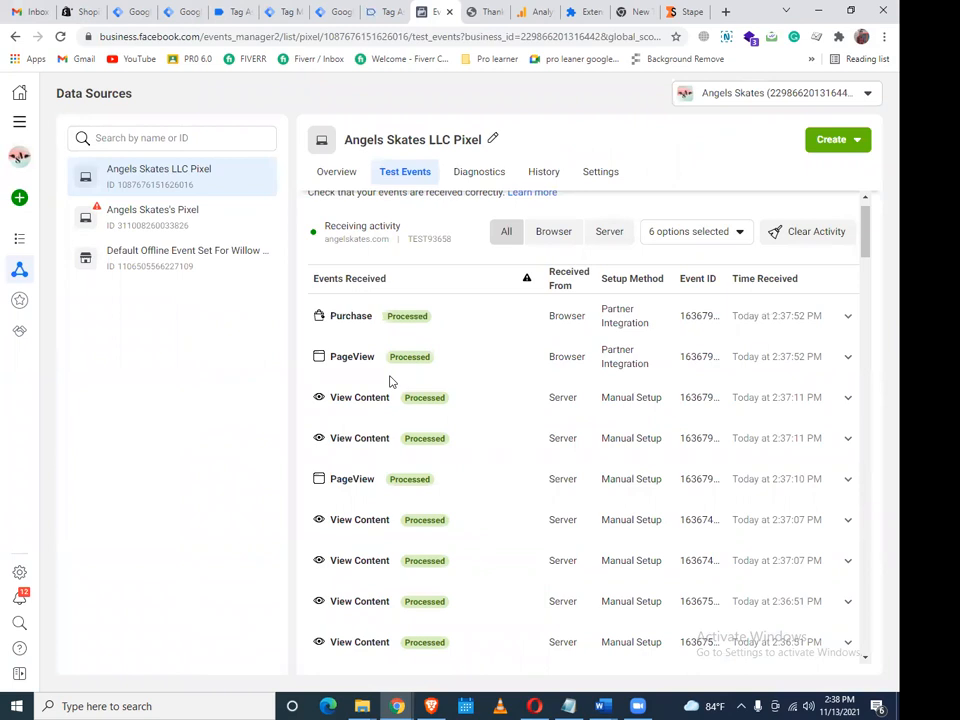
scroll(391, 381, up, 1)
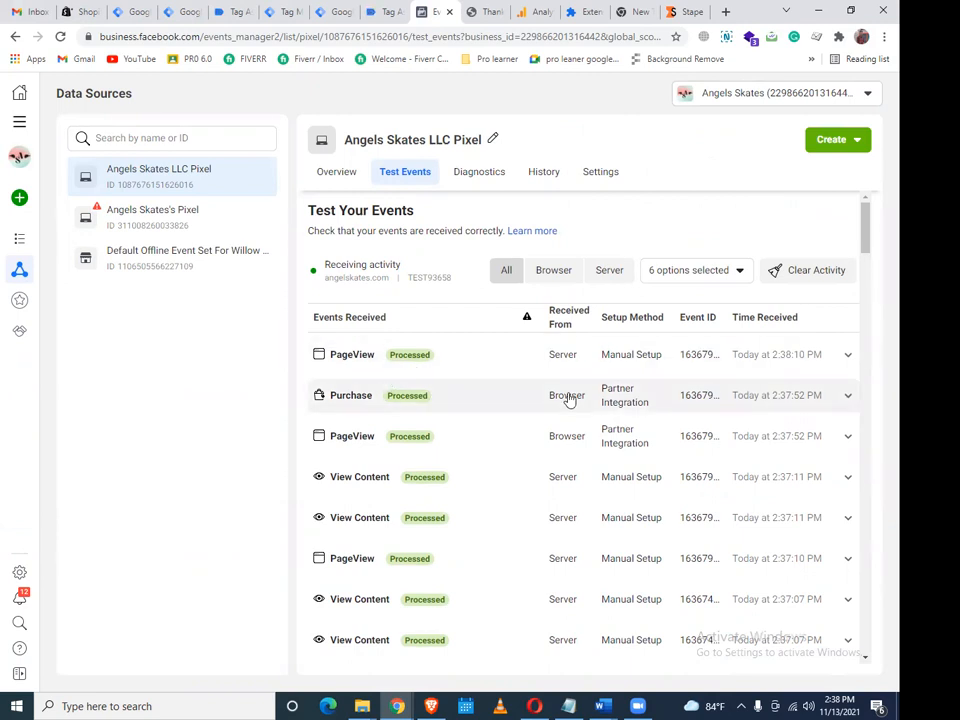
scroll(567, 400, down, 2)
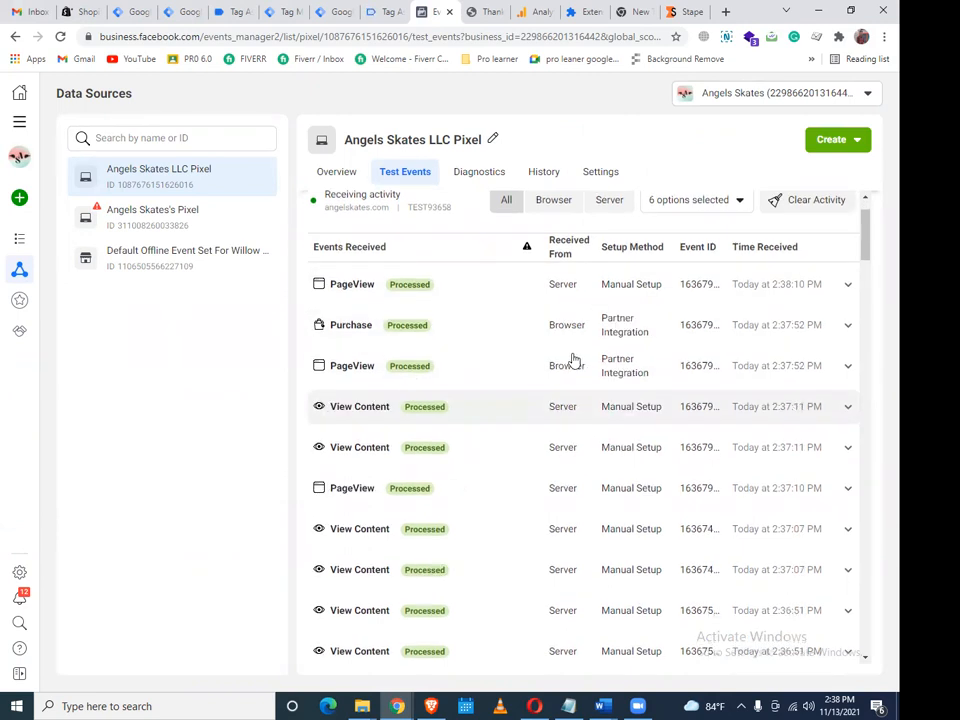
scroll(572, 362, up, 2)
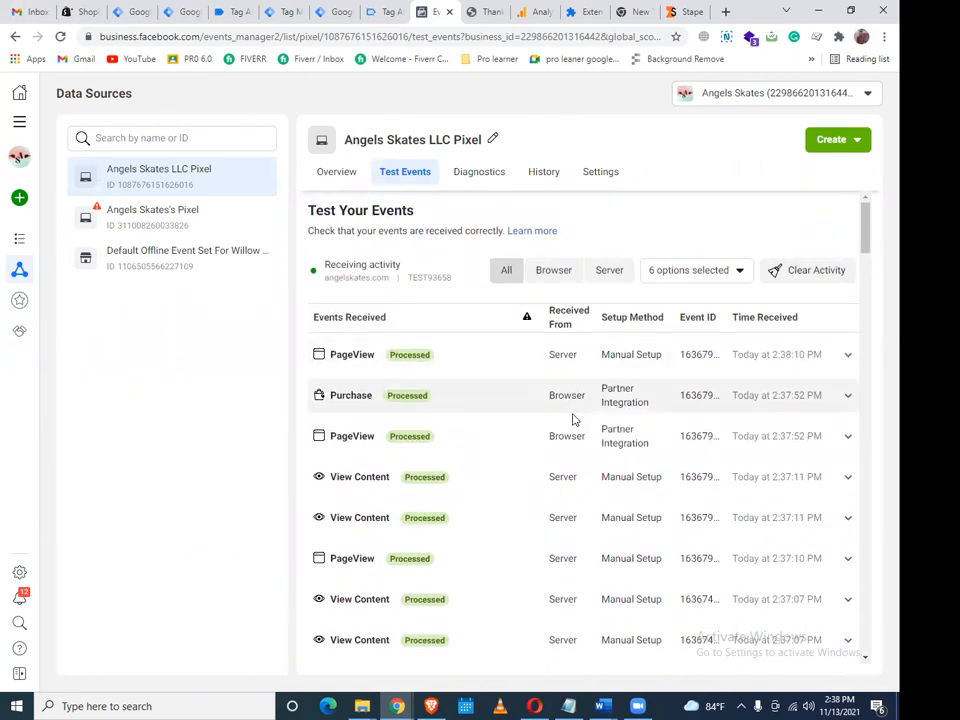
scroll(573, 420, down, 5)
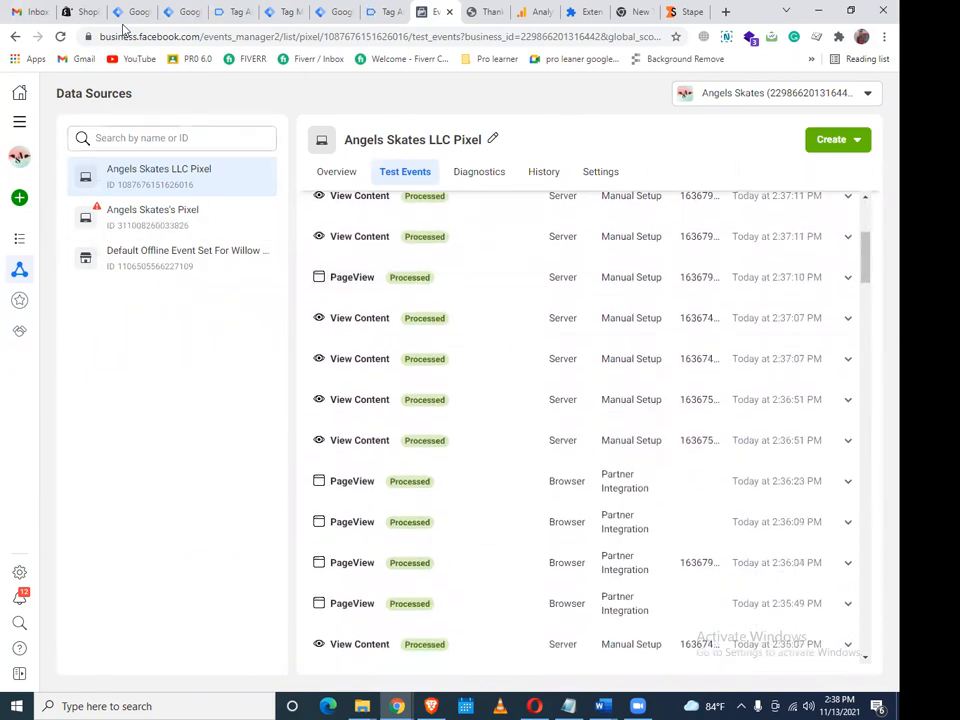
Reload Test Events and review the list, now showing a server View Content at 2:38:51 PM
click(60, 37)
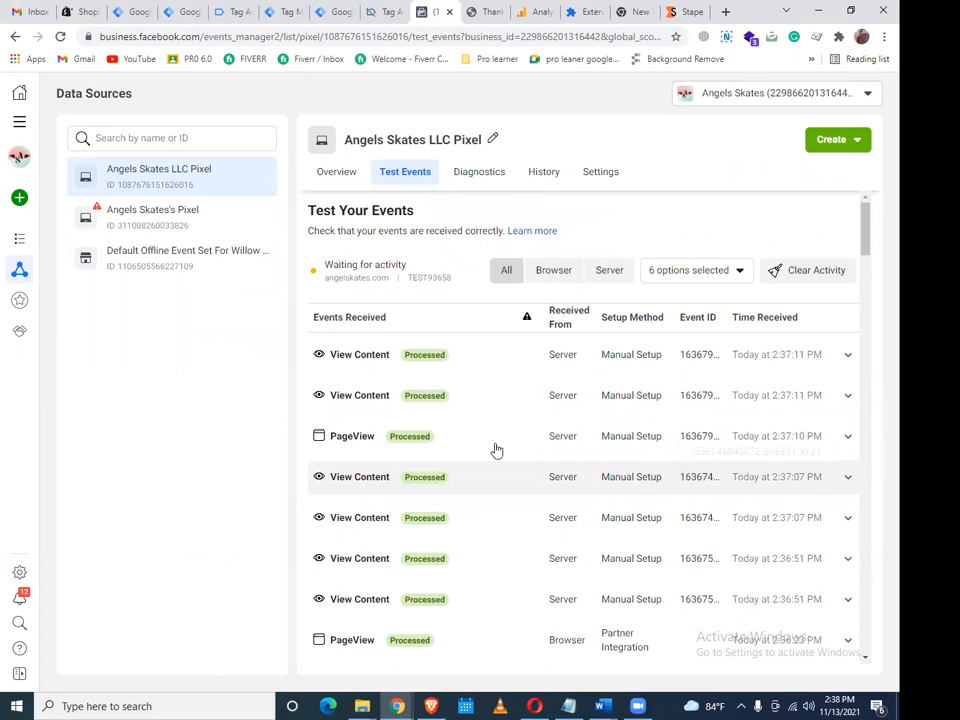
scroll(486, 448, down, 6)
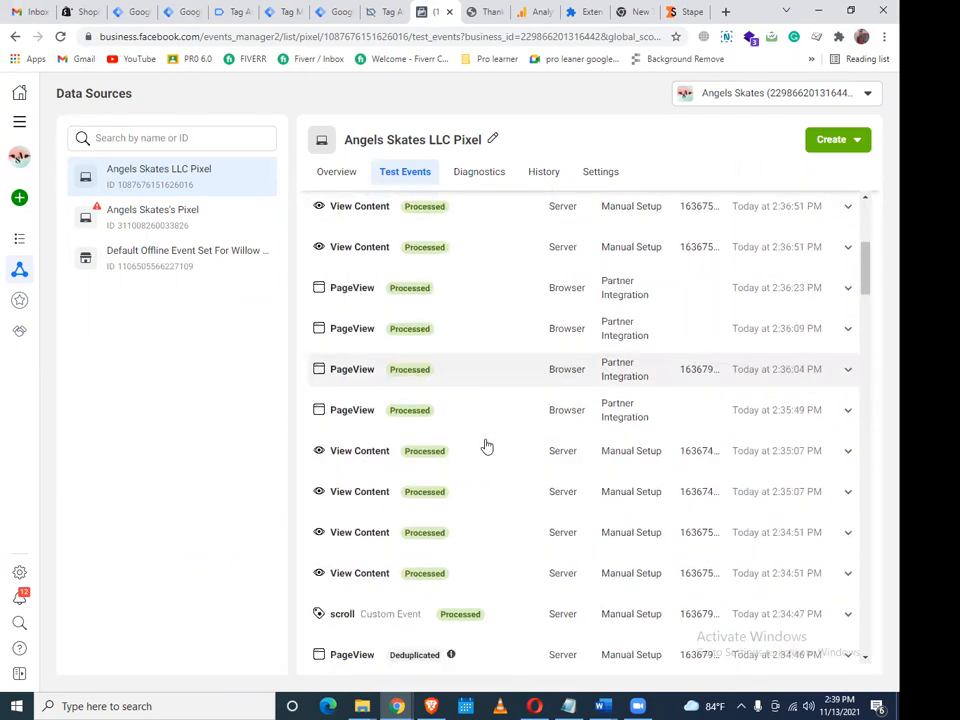
scroll(437, 452, up, 2)
scroll(446, 441, down, 8)
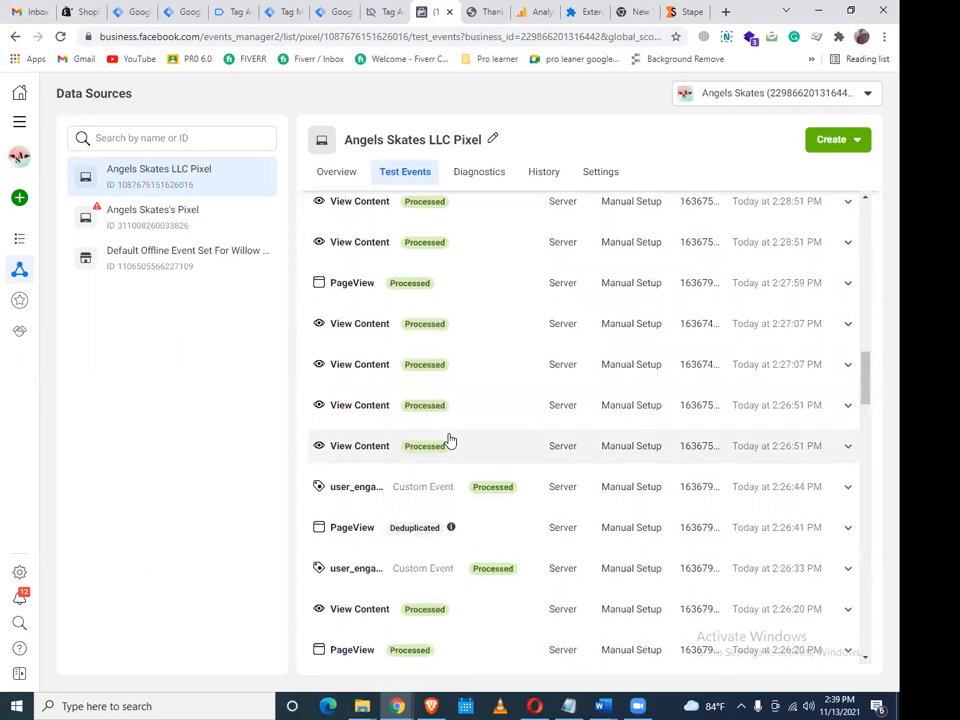
scroll(449, 440, up, 6)
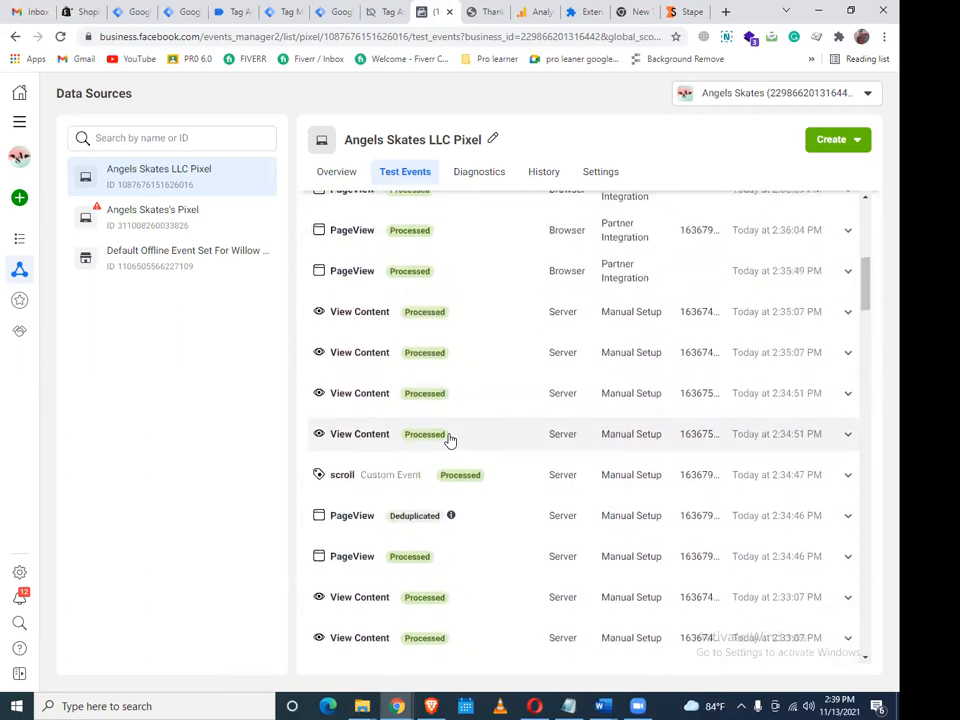
scroll(449, 440, up, 5)
scroll(447, 450, up, 2)
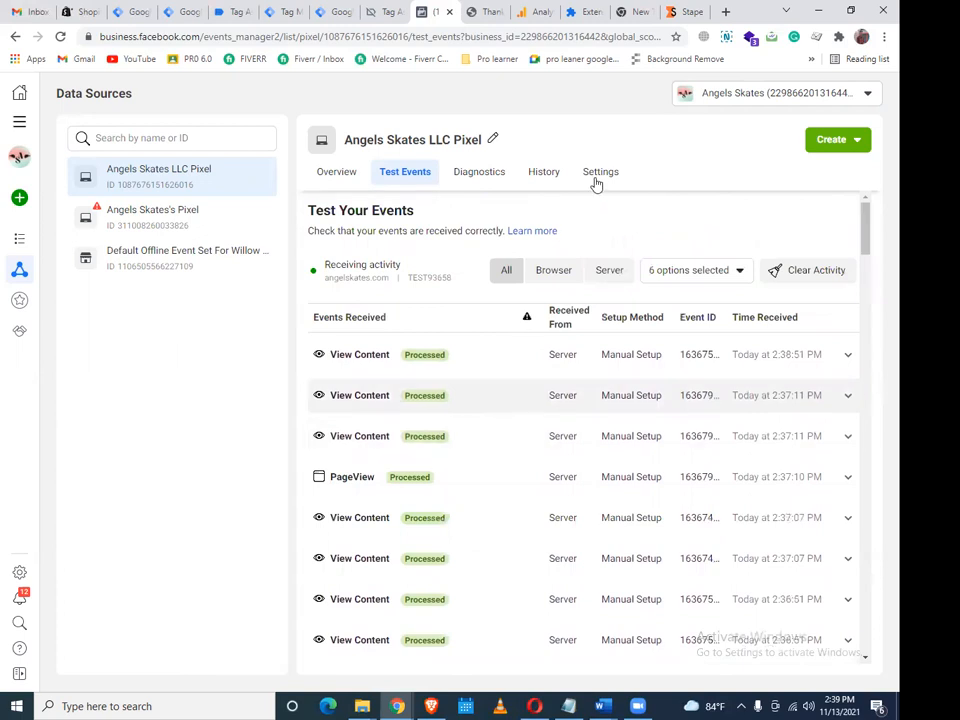
Clear the pixel's test event activity in Facebook Events Manager
click(804, 270)
key(Return)
click(228, 11)
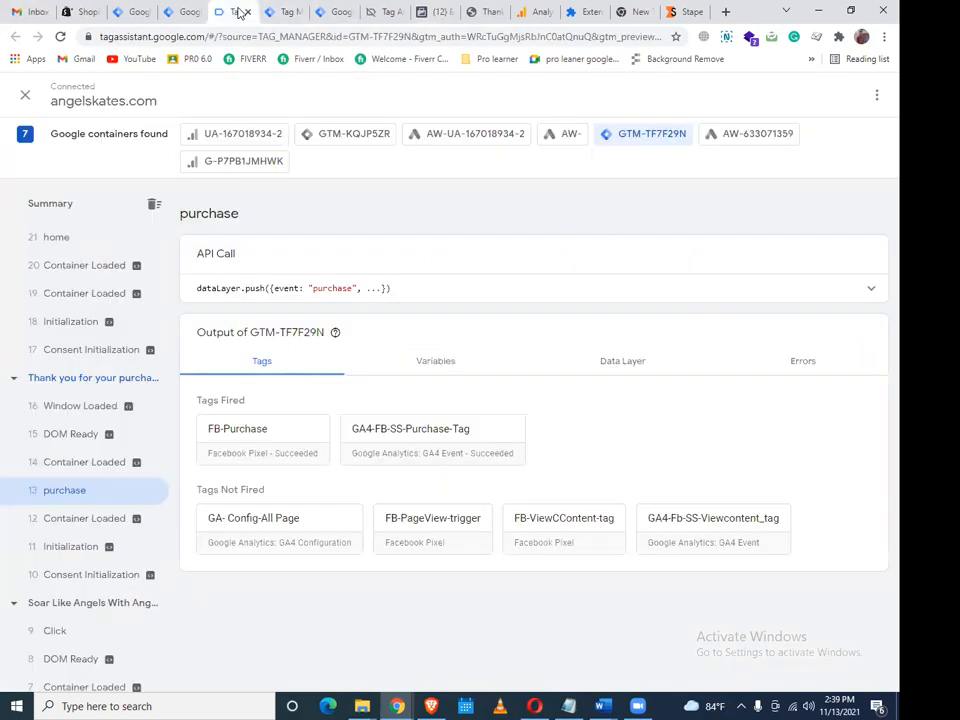
click(291, 11)
click(252, 14)
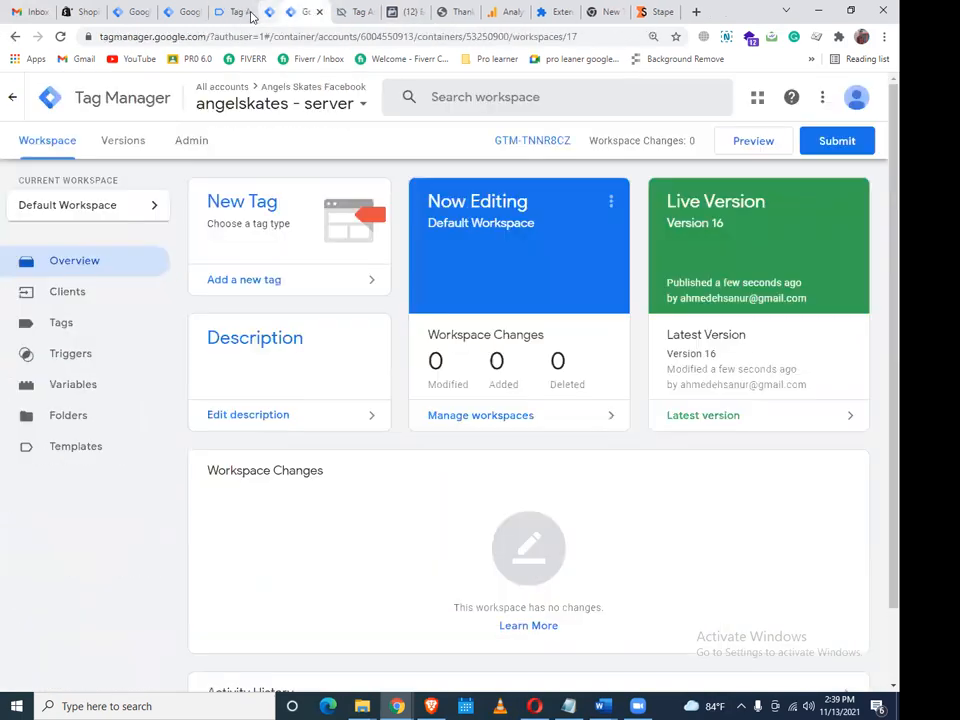
click(243, 13)
Close the extra debug pages and publish the angelskates.com container as live Version 37
key(ctrl+w)
click(189, 7)
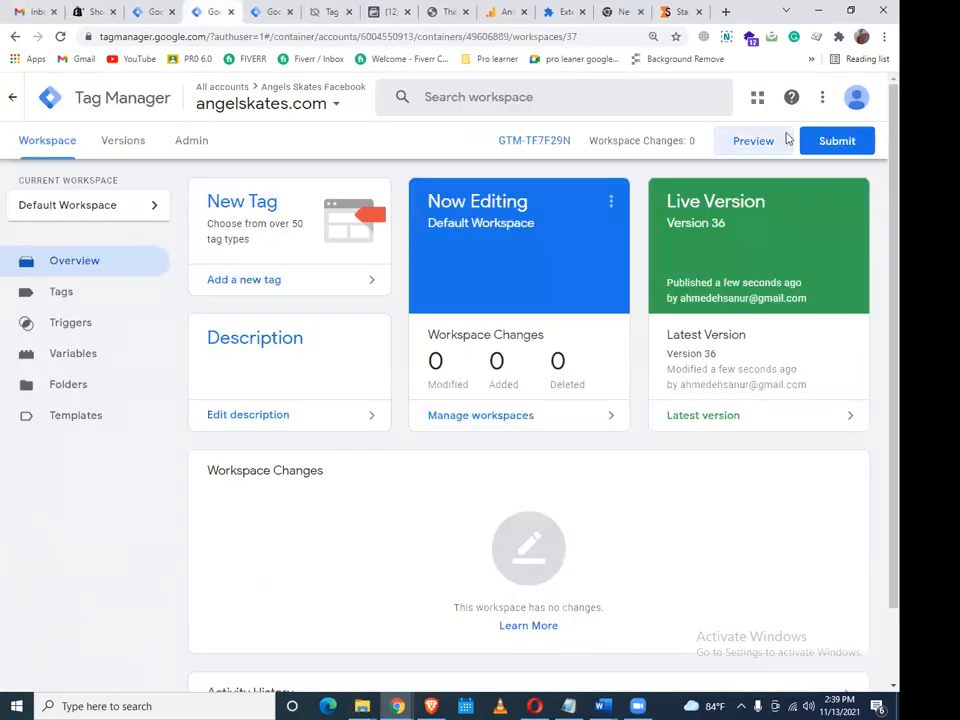
click(160, 12)
click(172, 12)
click(836, 141)
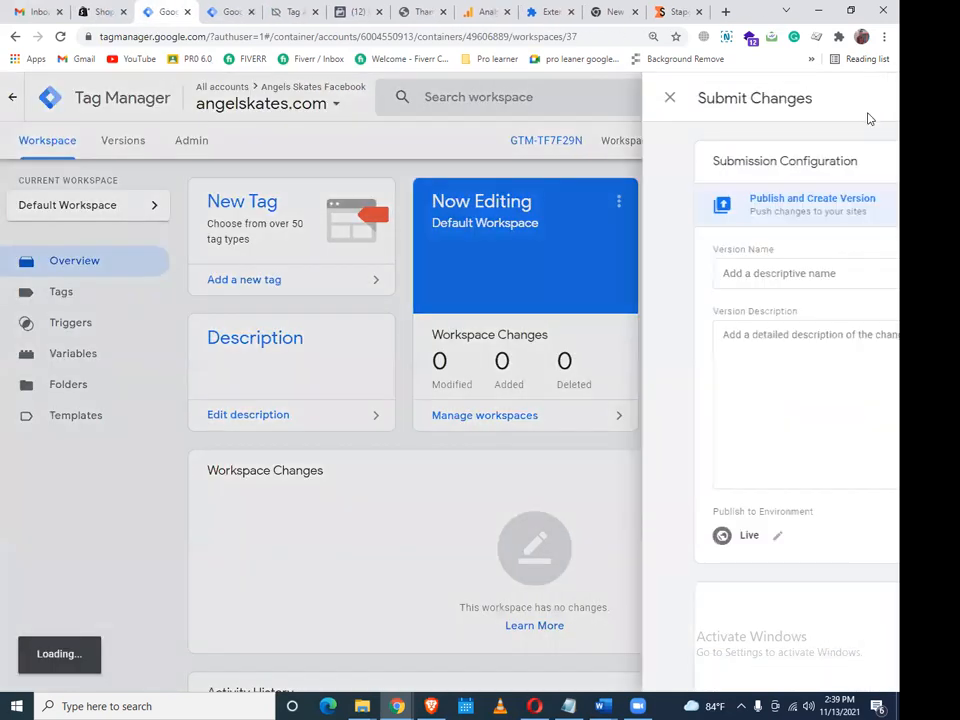
click(844, 96)
click(645, 546)
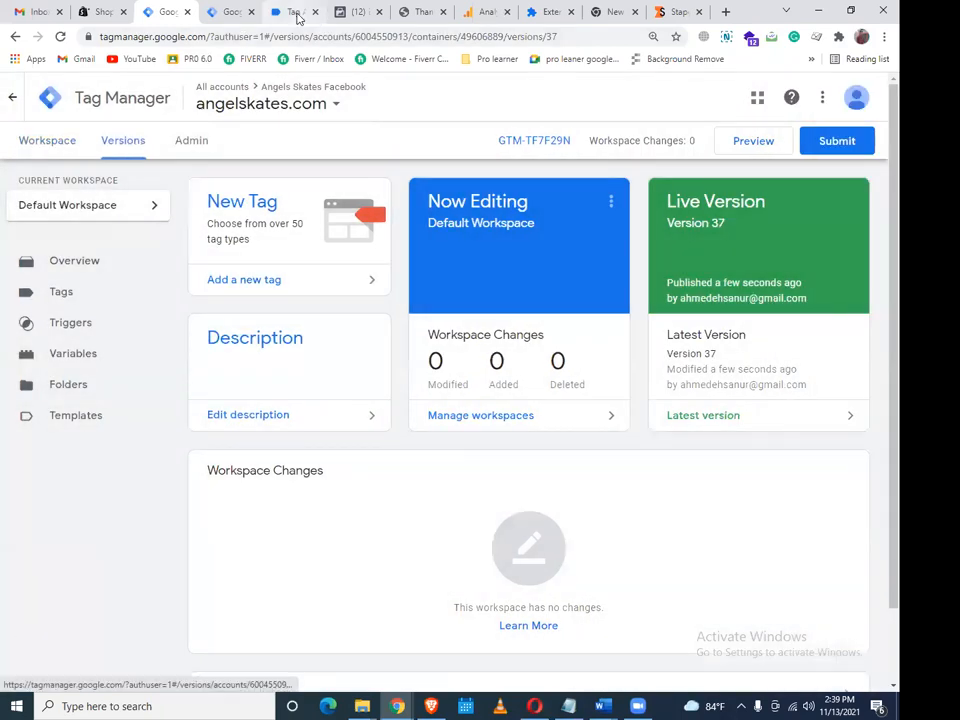
Close the Tag Assistant page and open the angelskates.com workspace's list of six tags
click(308, 11)
key(ctrl+w)
click(230, 15)
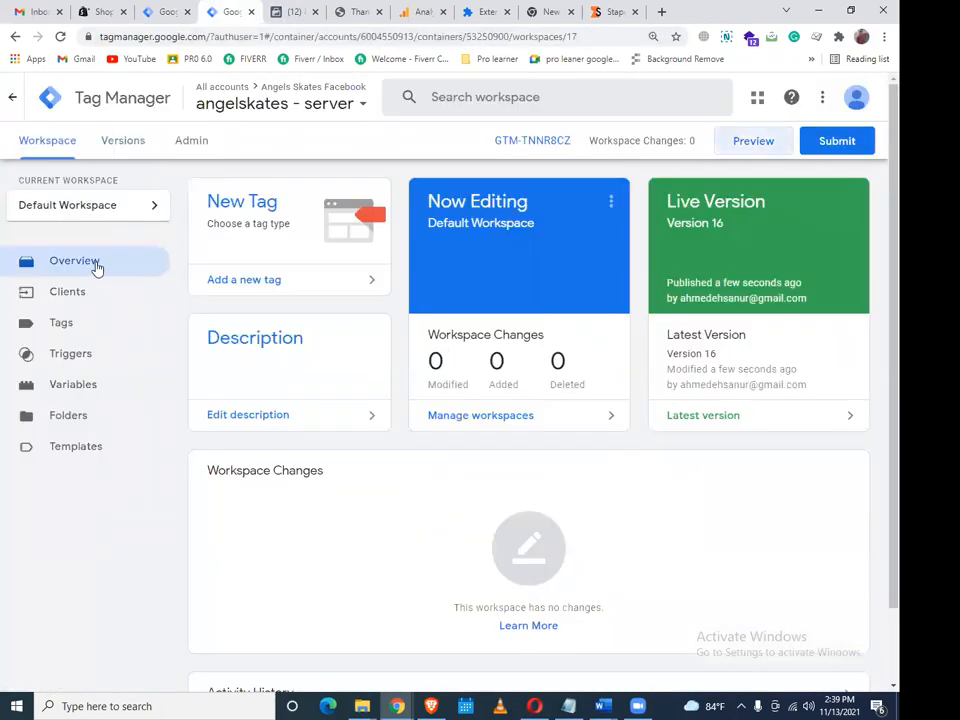
click(180, 11)
click(50, 143)
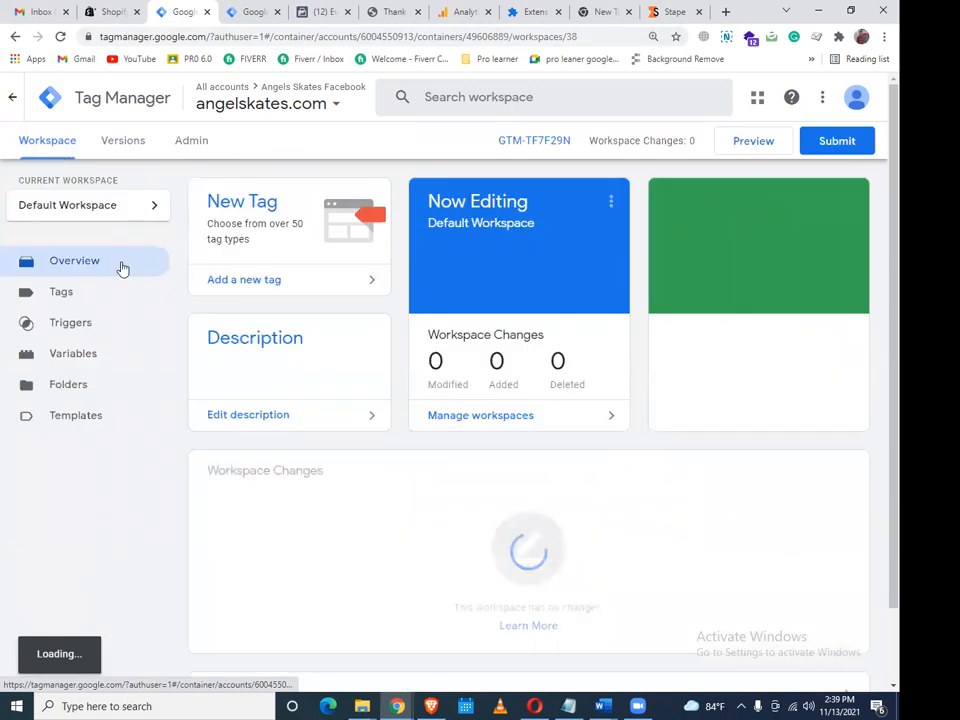
click(116, 301)
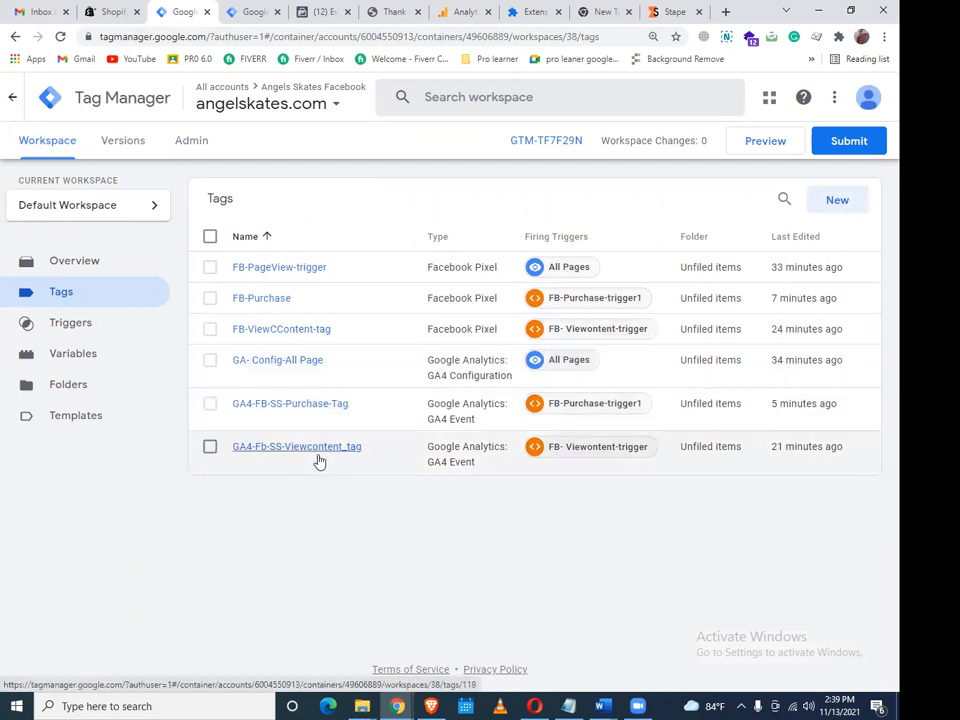
Replace GA4-FB-SS-Purchase-Tag's {{FB-Event ID}} event name with 'purchase' and save the tag
click(304, 414)
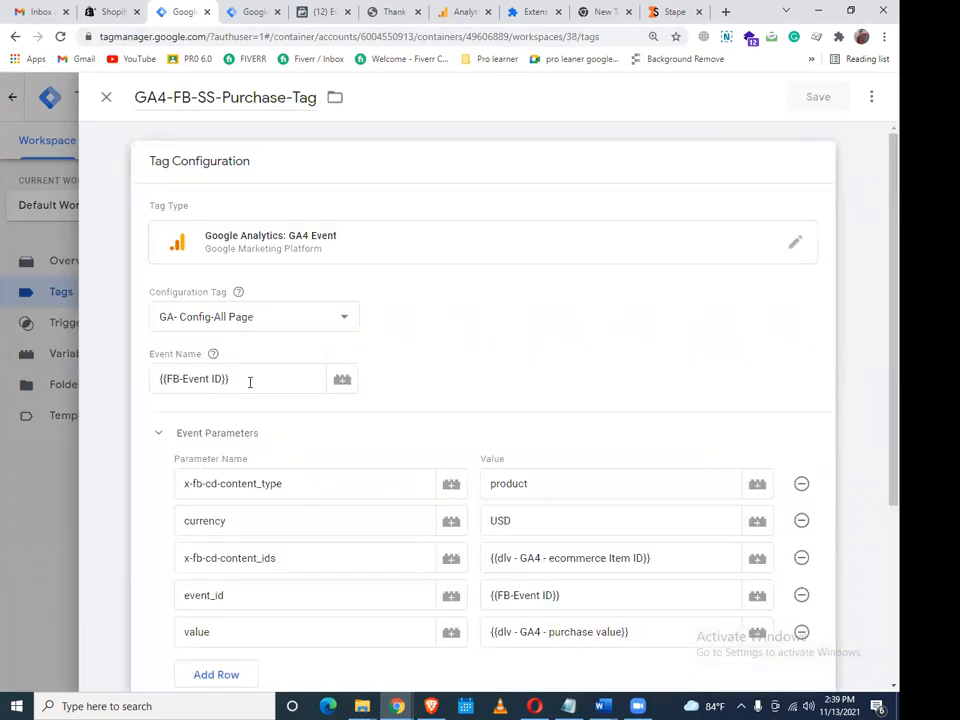
drag(250, 382, 146, 386)
key(BackSpace)
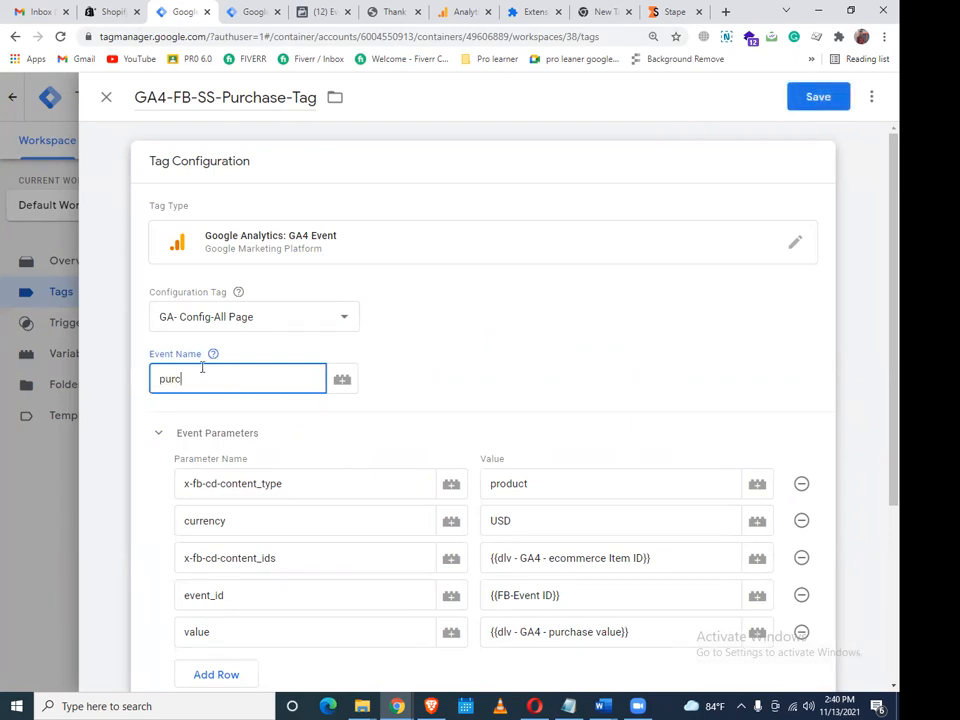
text(purchase)
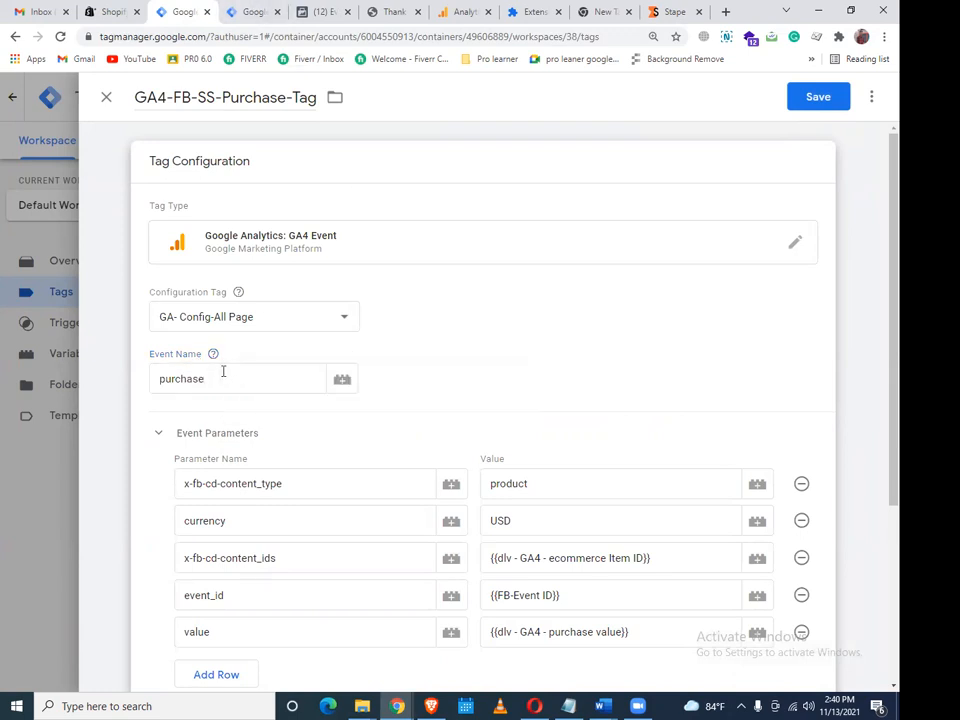
scroll(260, 365, down, 2)
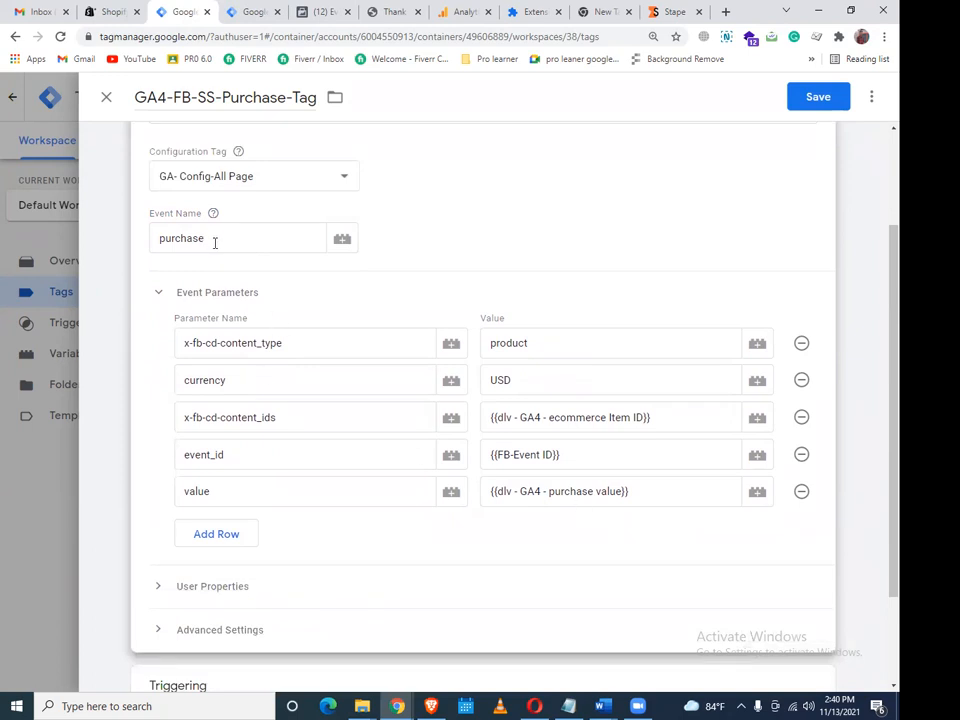
scroll(750, 165, up, 1)
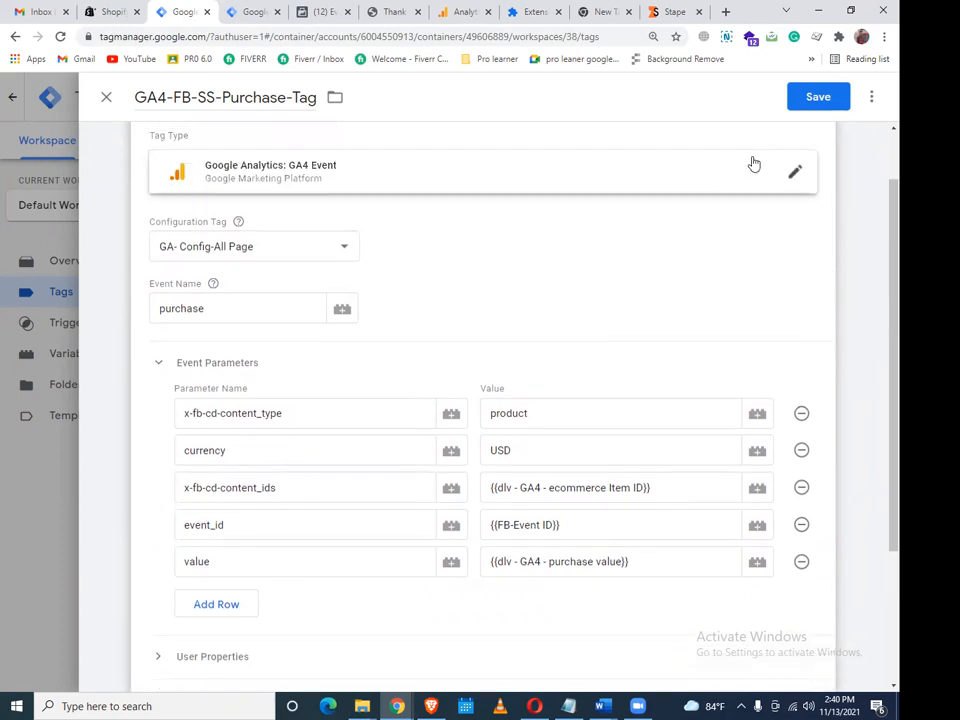
click(814, 108)
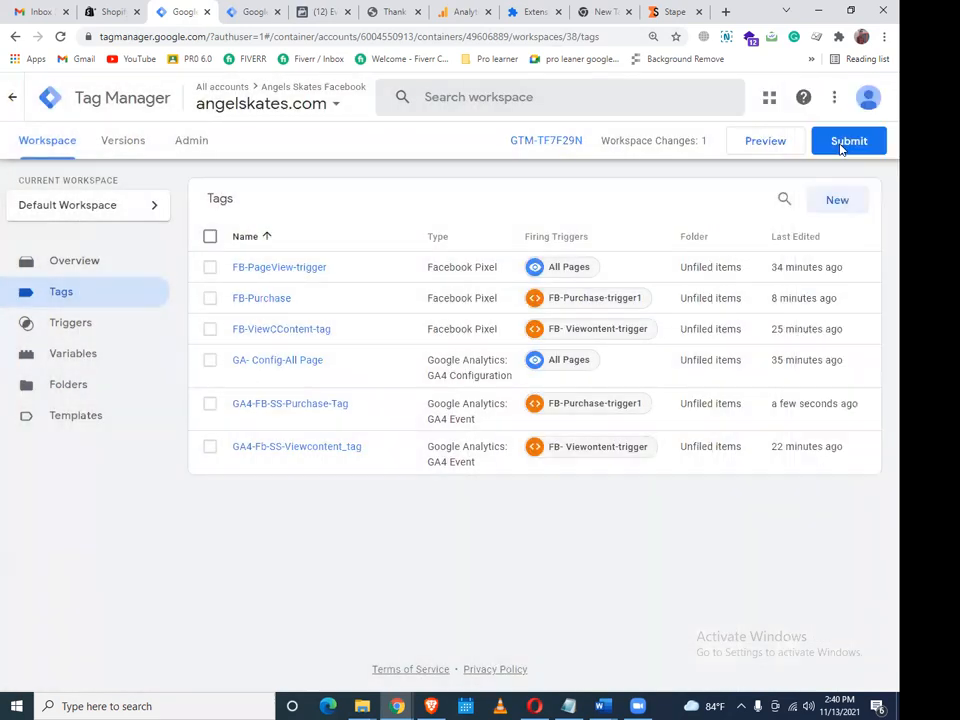
Publish the pending tag change as Version 38, skipping the version description
click(843, 143)
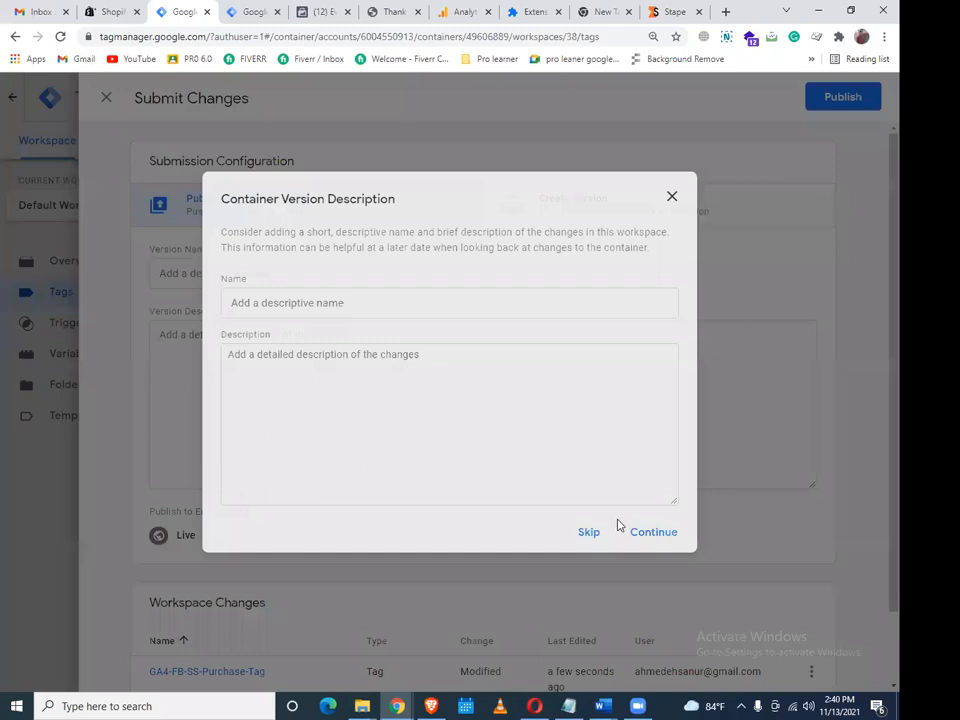
click(640, 532)
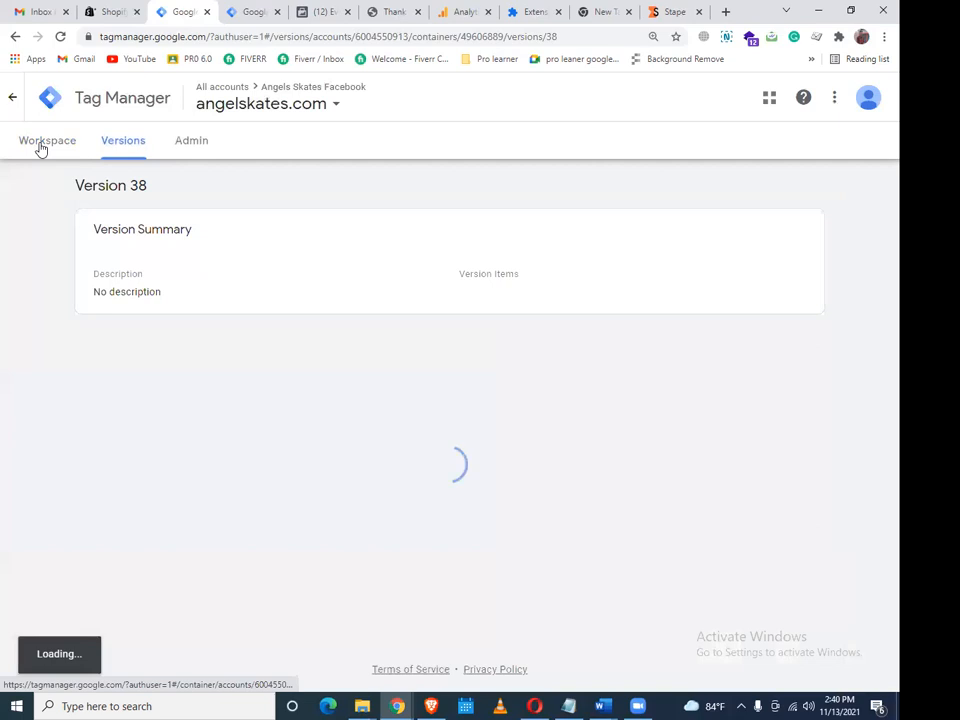
click(46, 146)
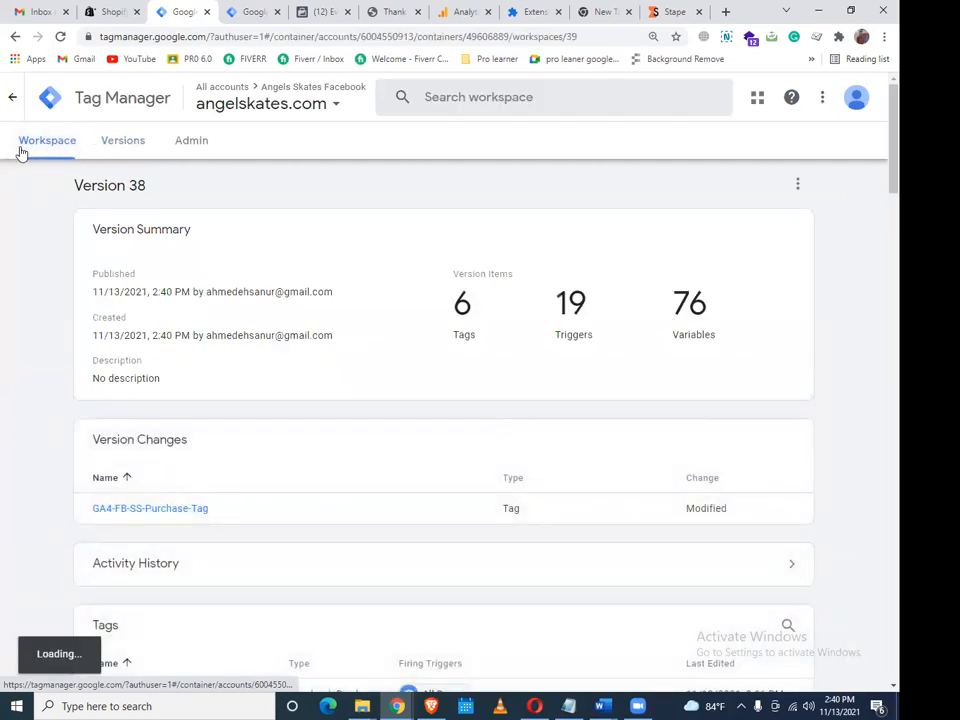
Start a Preview debugging session for the angelskates.com container
click(251, 11)
click(178, 12)
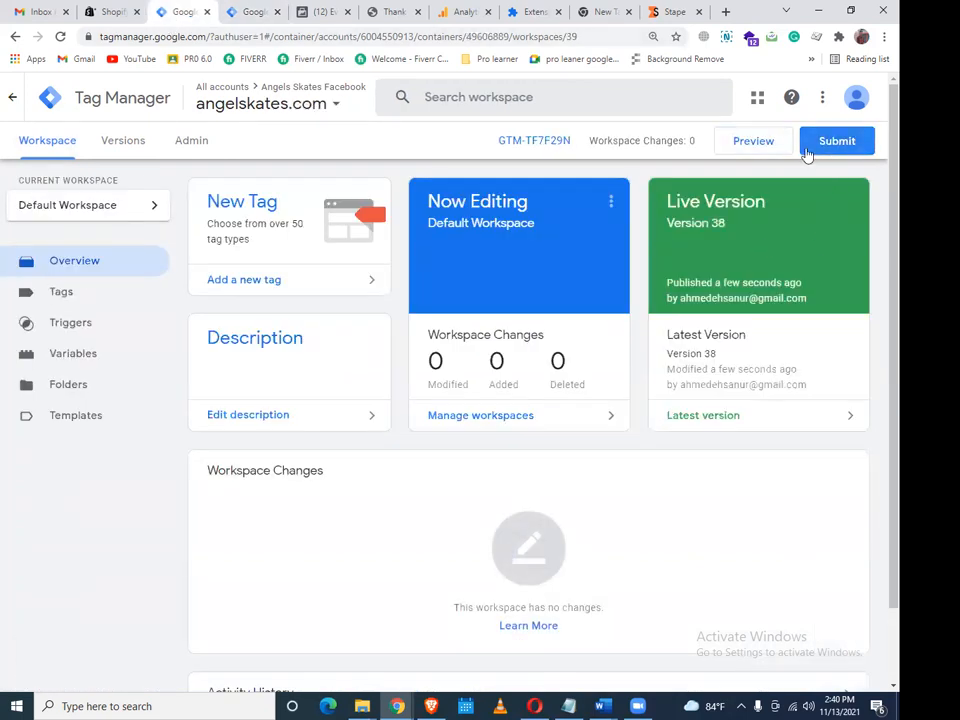
click(771, 148)
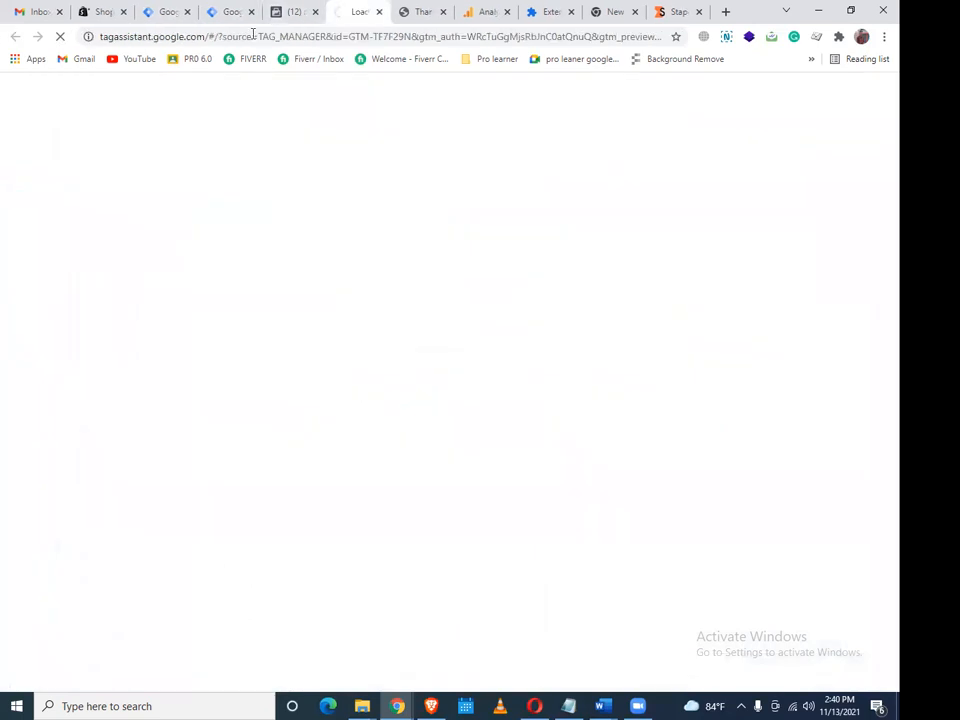
Clear the pixel's received test events and connect Tag Assistant to angelskates.com
click(290, 11)
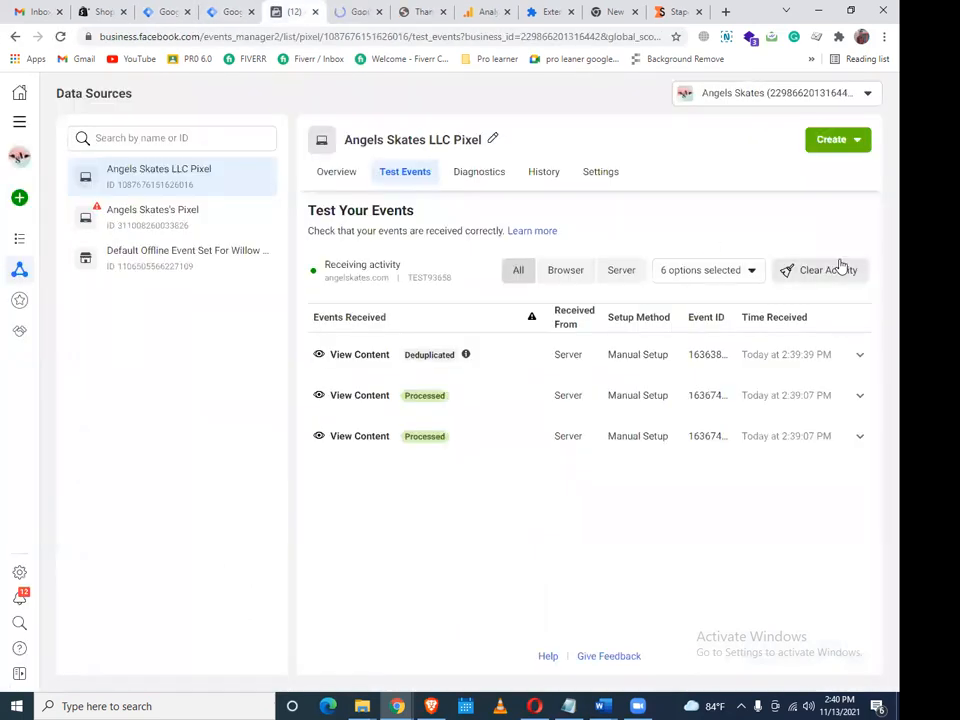
click(825, 274)
click(613, 347)
click(352, 15)
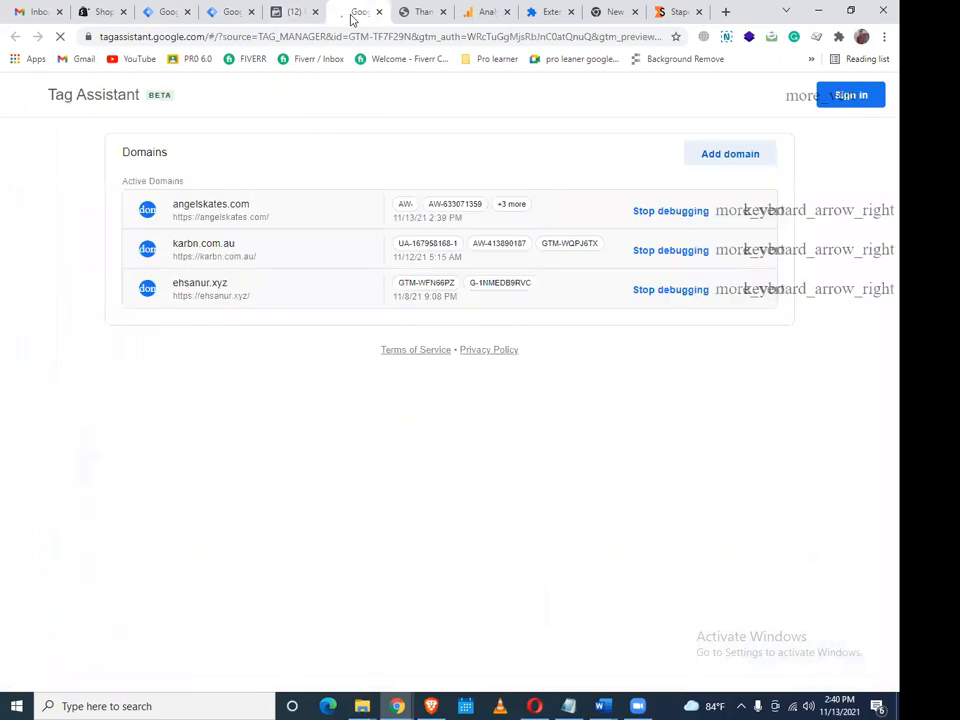
click(465, 460)
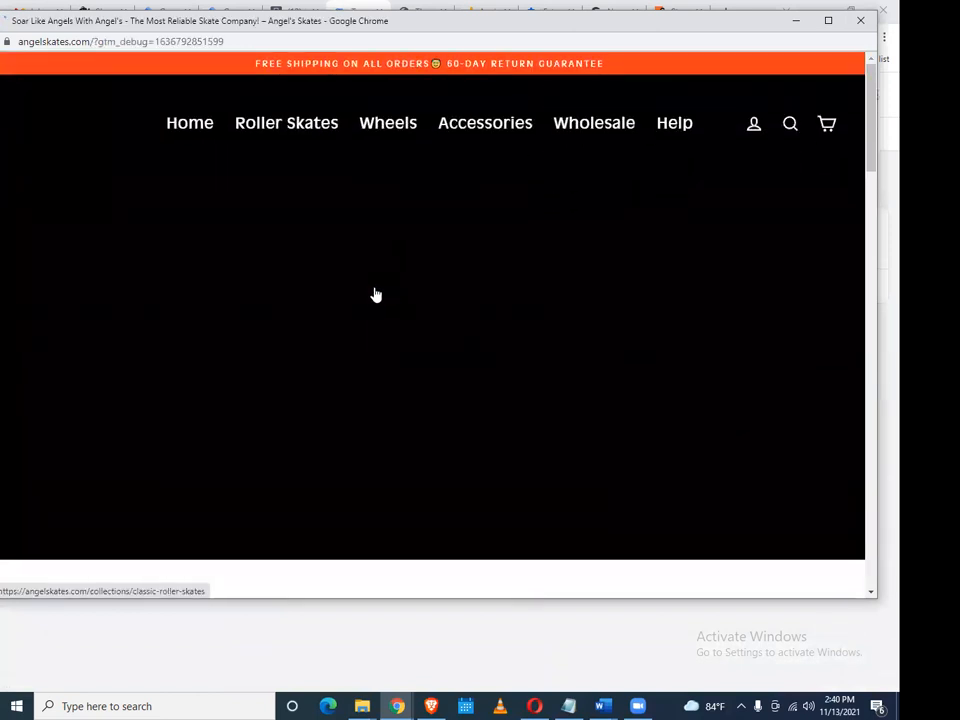
Open Cloud White Roller Skates from the Featured Collection and scroll through its product page
scroll(366, 300, down, 5)
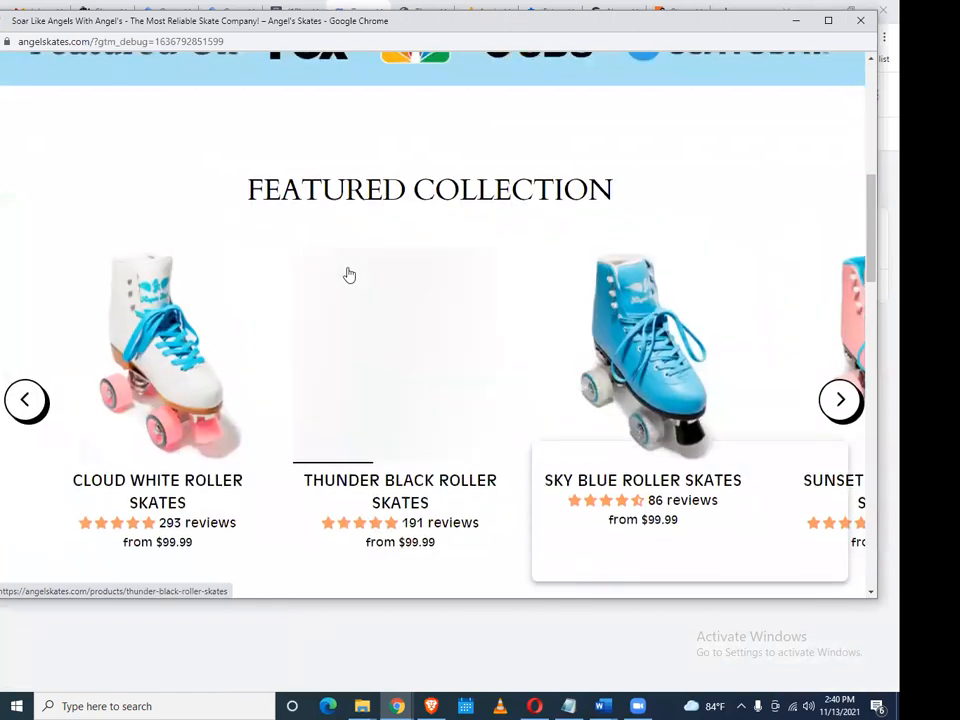
scroll(340, 276, down, 1)
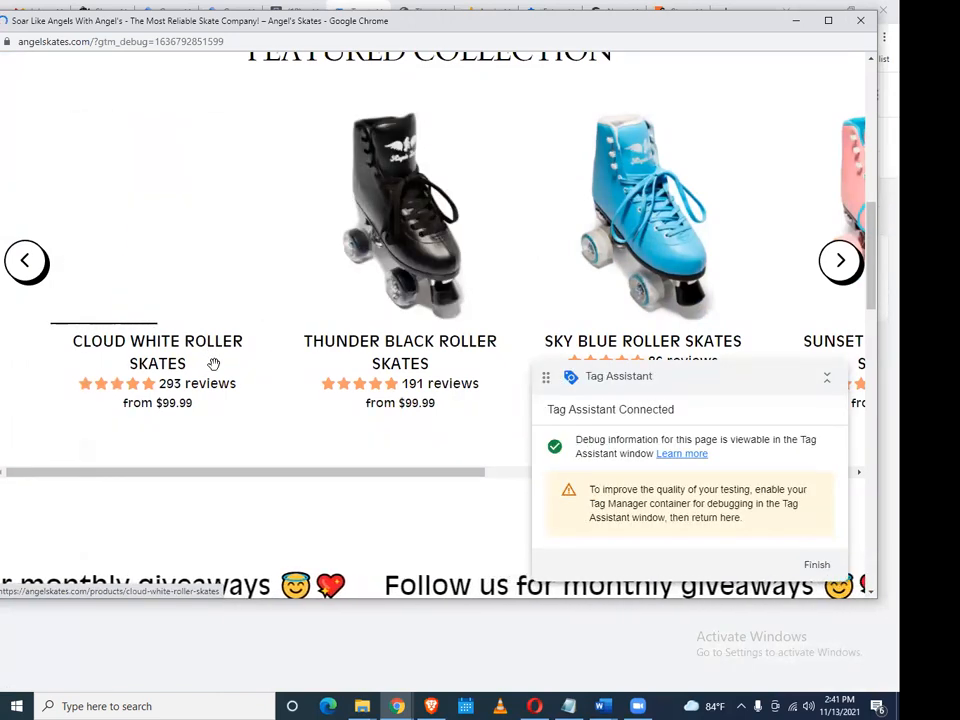
click(213, 364)
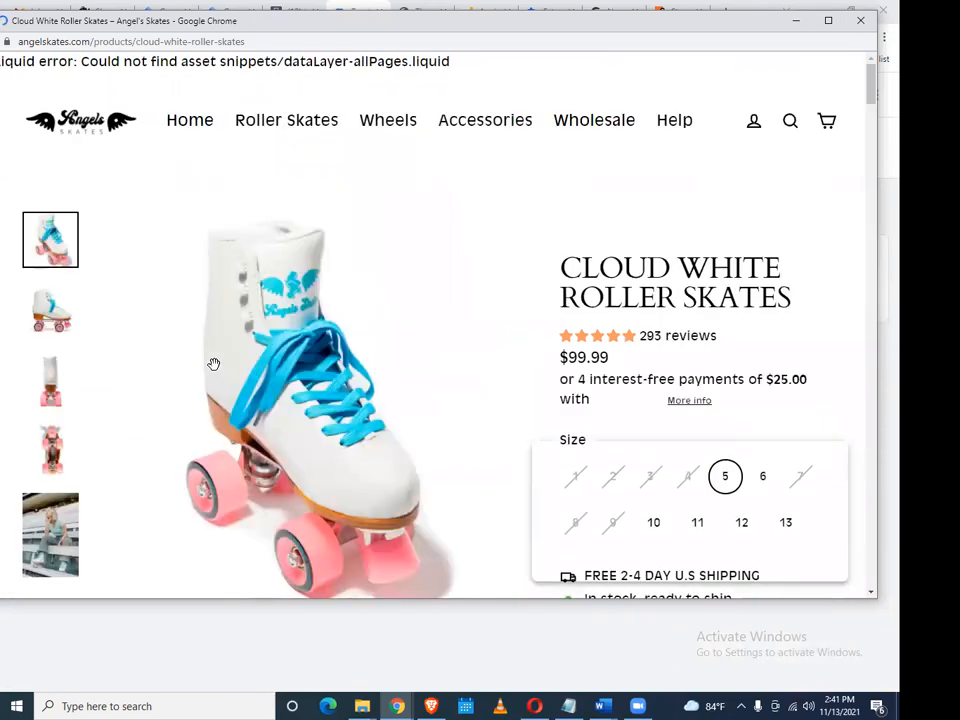
scroll(604, 292, down, 3)
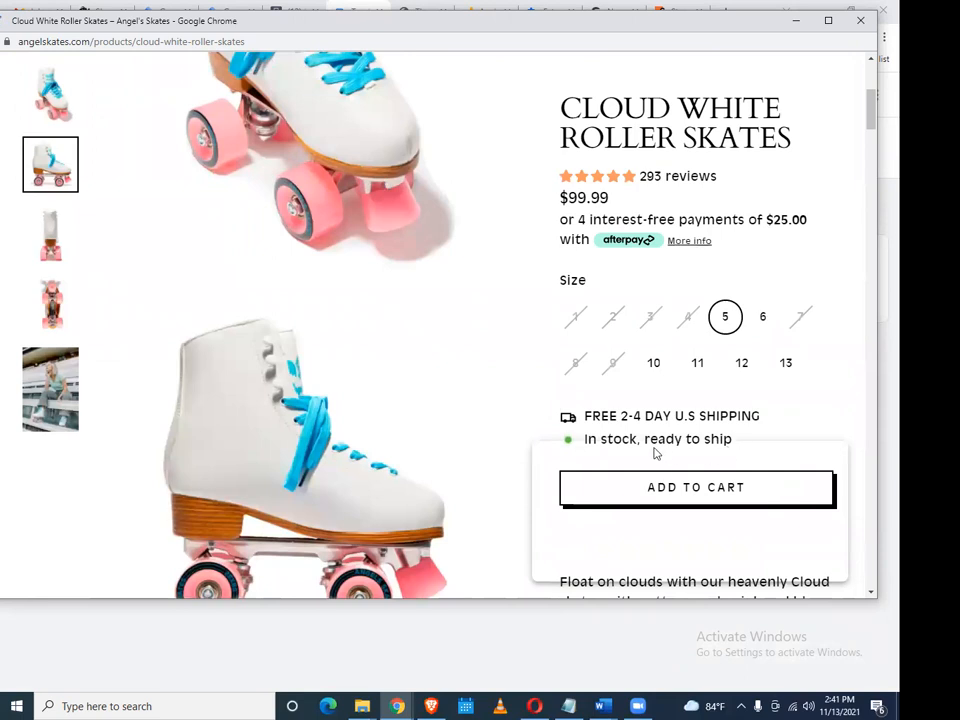
scroll(776, 266, down, 2)
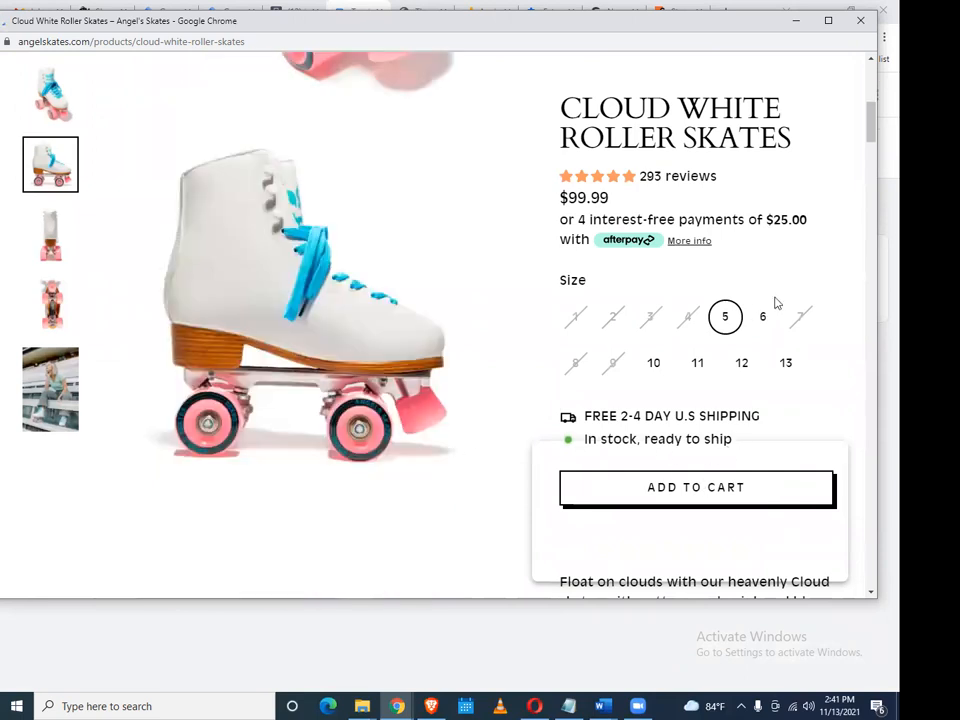
scroll(776, 303, down, 3)
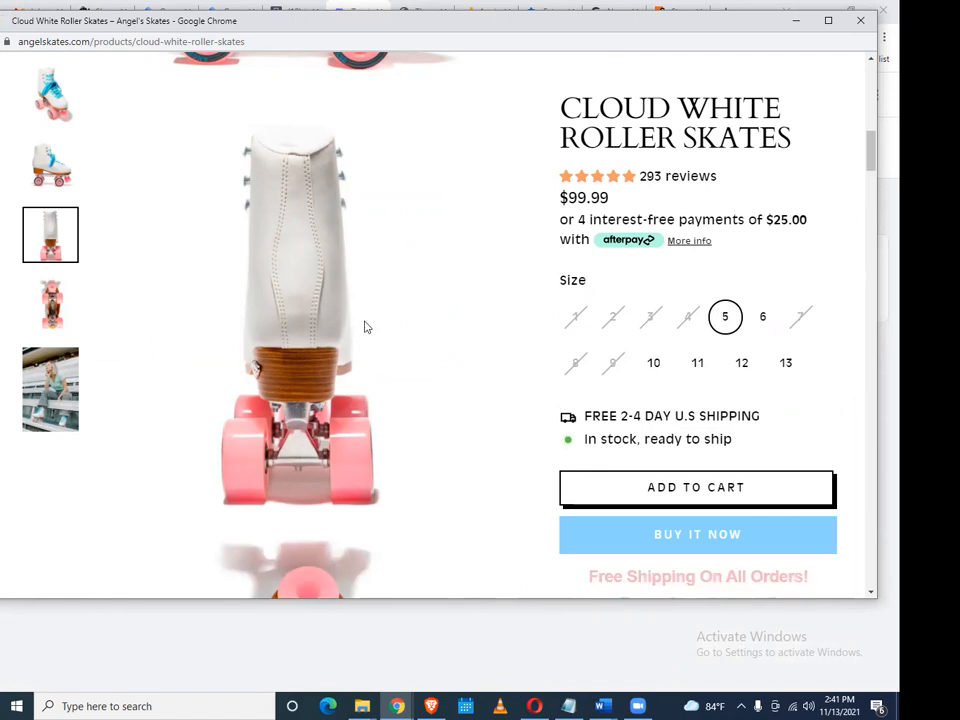
scroll(348, 327, down, 2)
scroll(348, 327, down, 6)
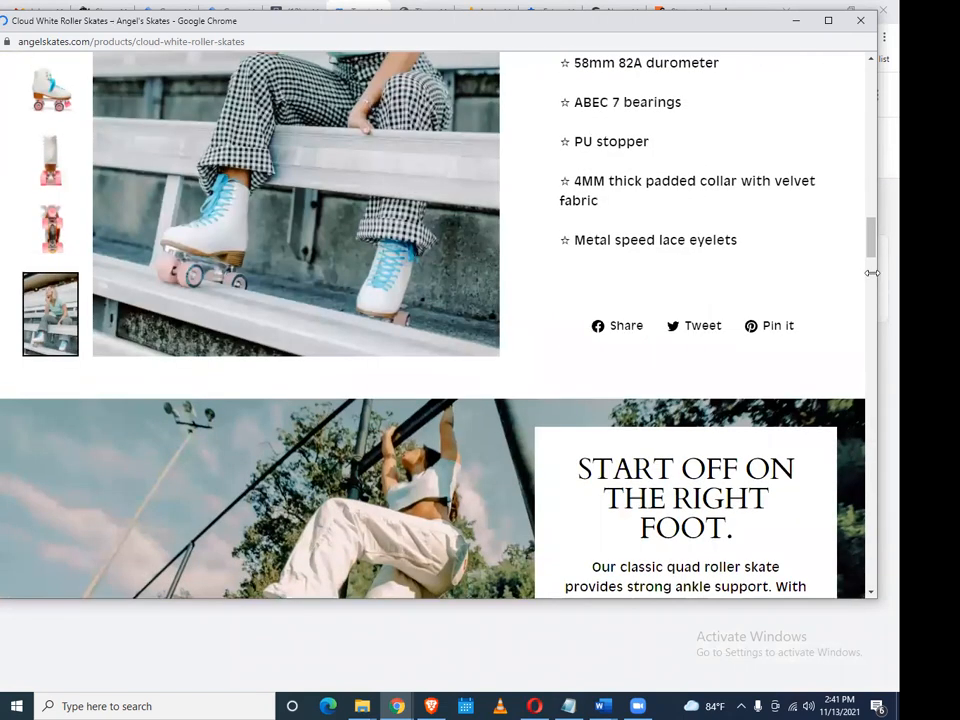
scroll(848, 330, up, 10)
scroll(834, 382, up, 5)
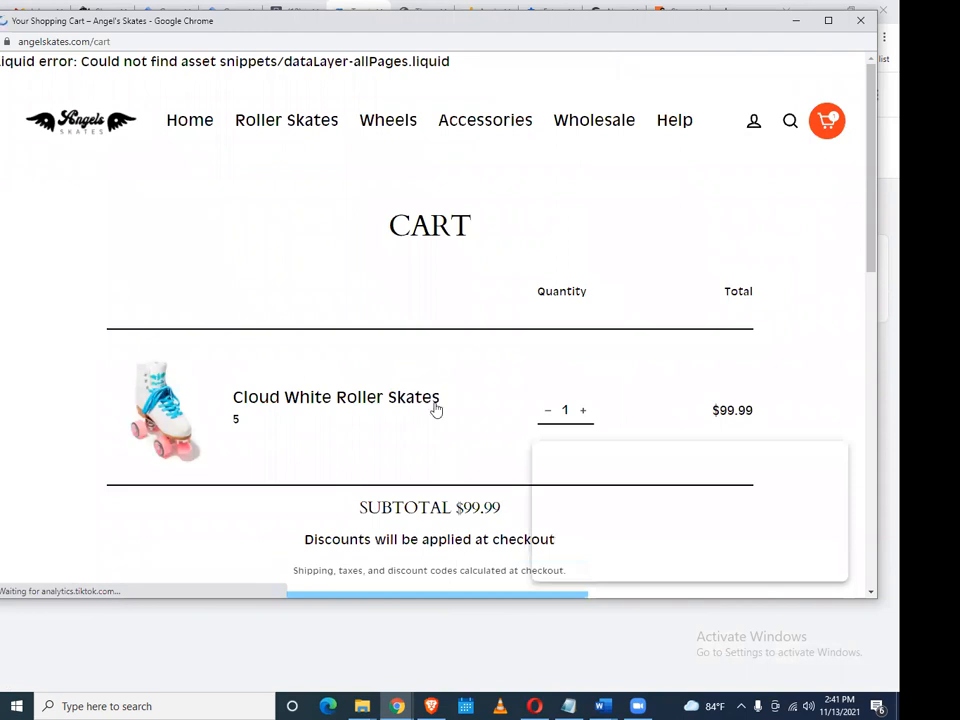
scroll(436, 409, down, 2)
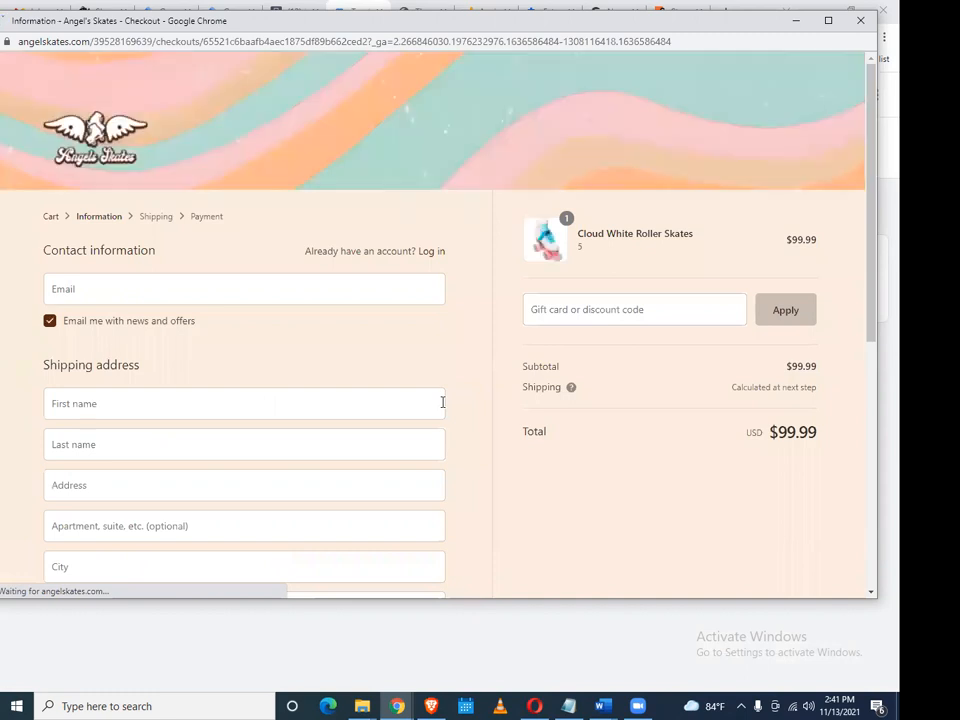
Autofill the saved contact, shipping and phone details, and set the ZIP code to 10001
click(383, 296)
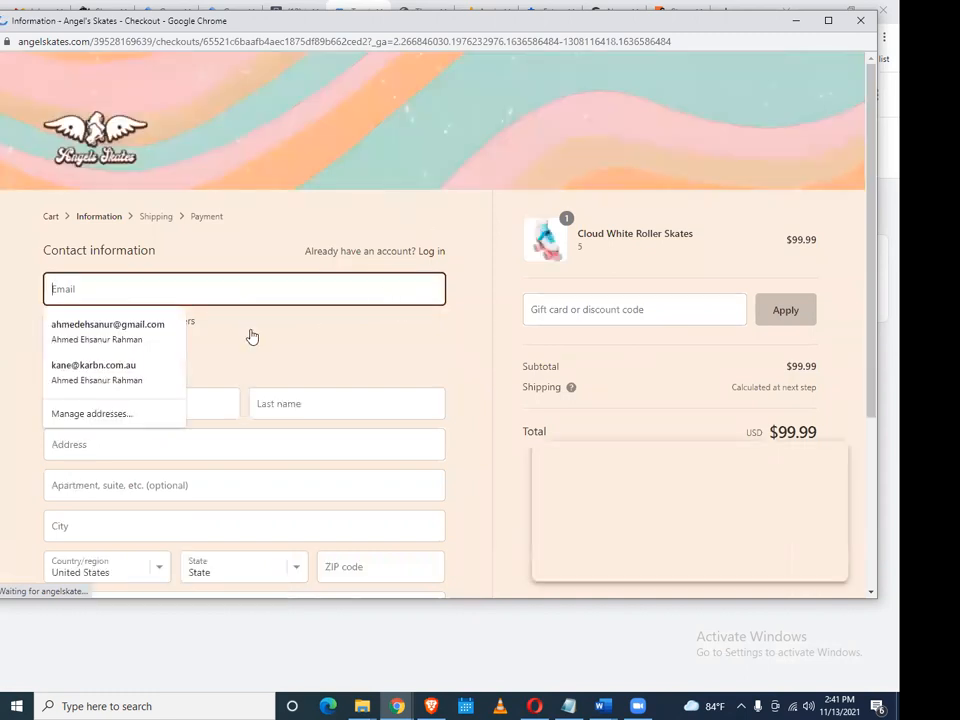
click(150, 337)
scroll(195, 305, down, 3)
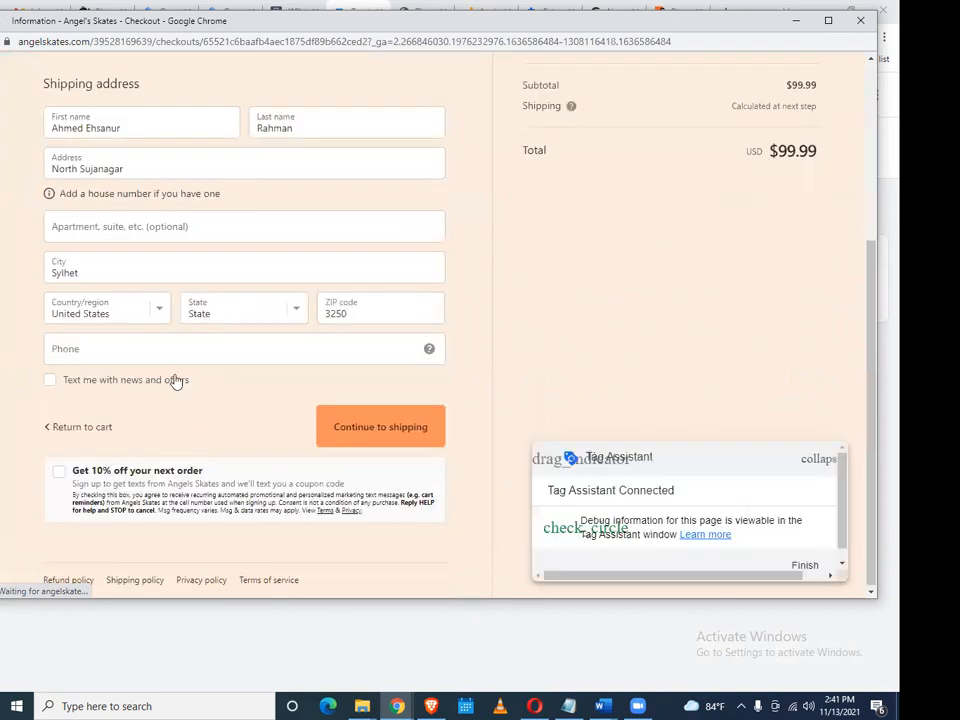
click(162, 353)
click(98, 386)
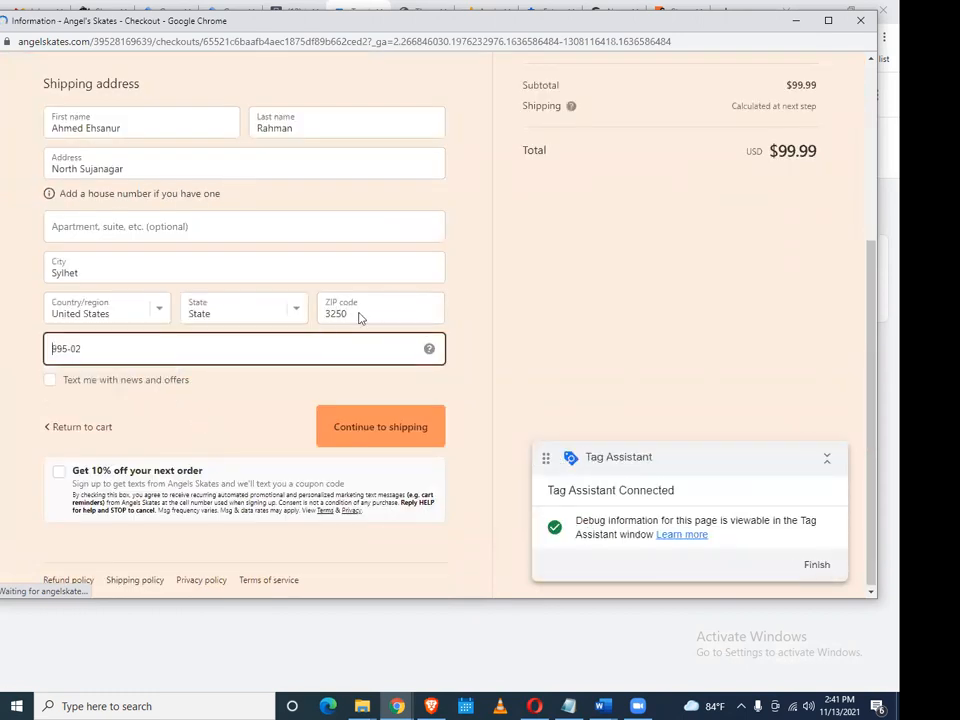
double_click(350, 309)
text(10001)
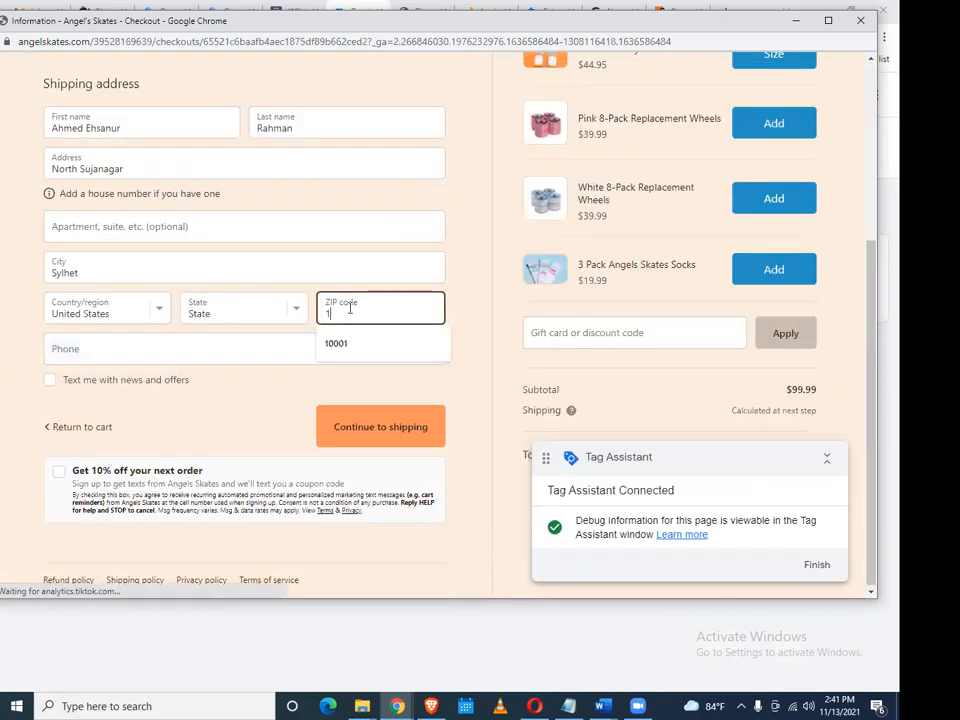
click(364, 349)
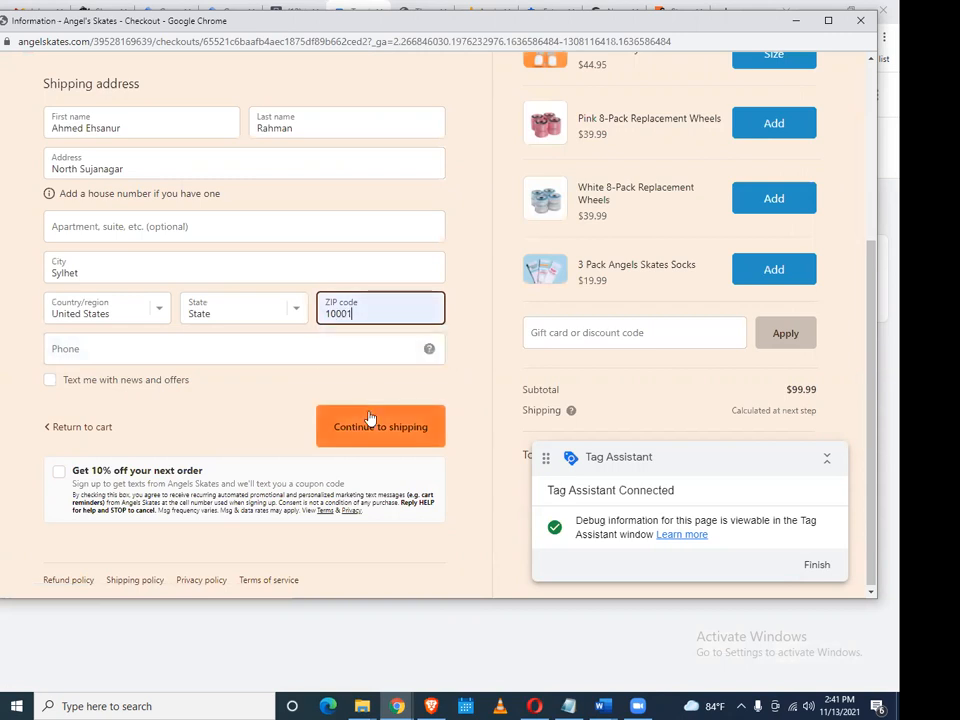
Apply discount code 'test', refill the phone number, and continue to shipping
click(617, 332)
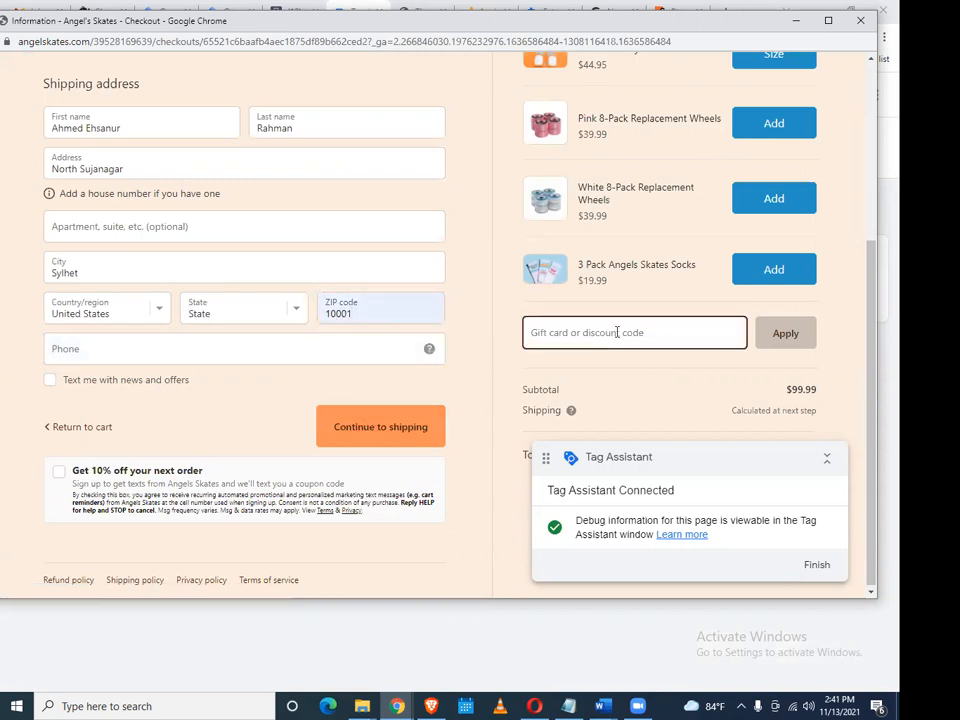
text(test)
click(790, 338)
drag(694, 463, 292, 282)
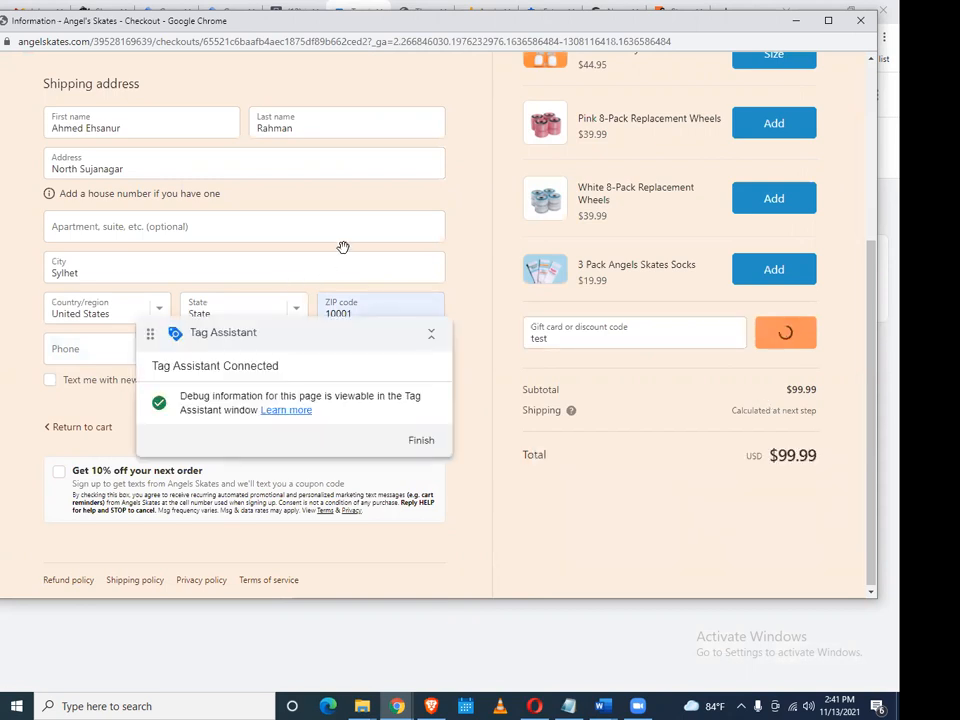
scroll(128, 300, down, 2)
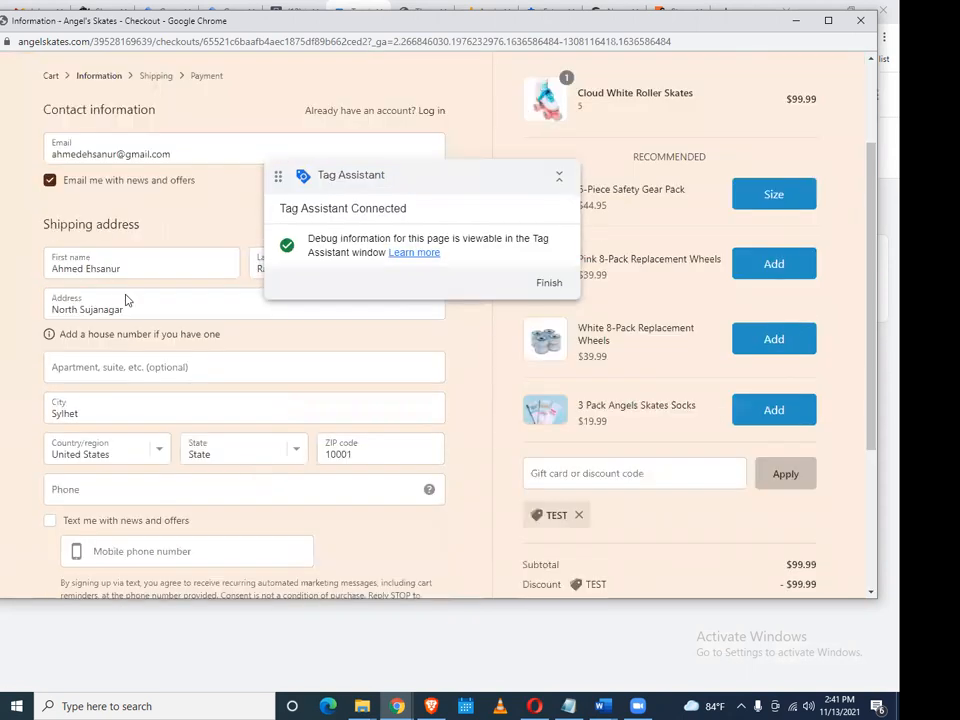
scroll(128, 290, down, 2)
click(127, 286)
click(121, 321)
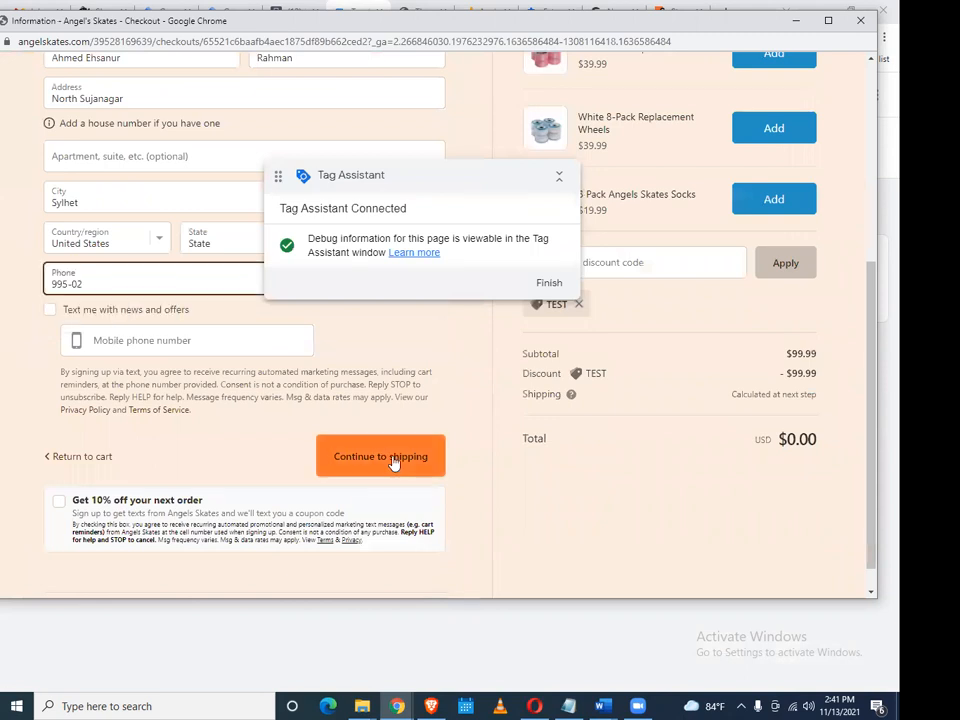
scroll(374, 541, up, 1)
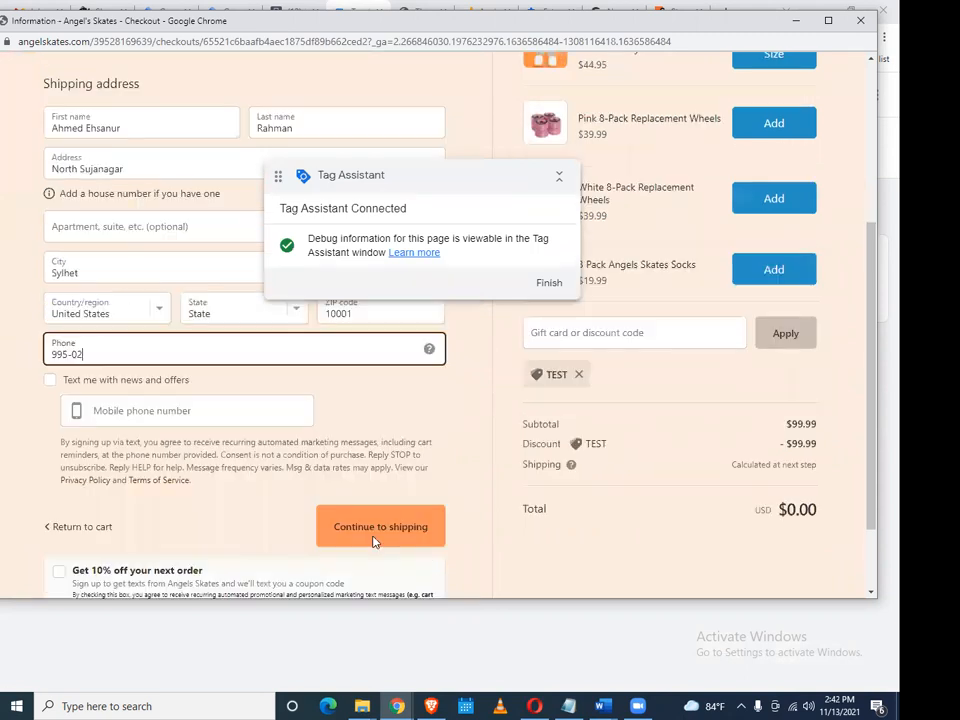
click(391, 537)
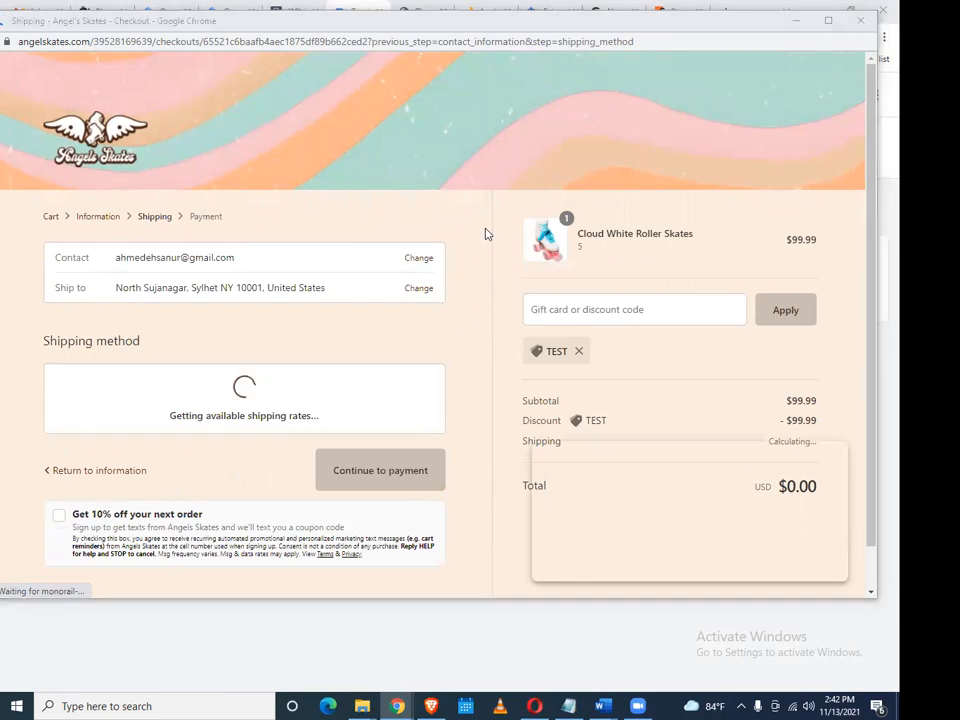
Continue through shipping and payment and place the free $0.00 test order
scroll(426, 345, down, 1)
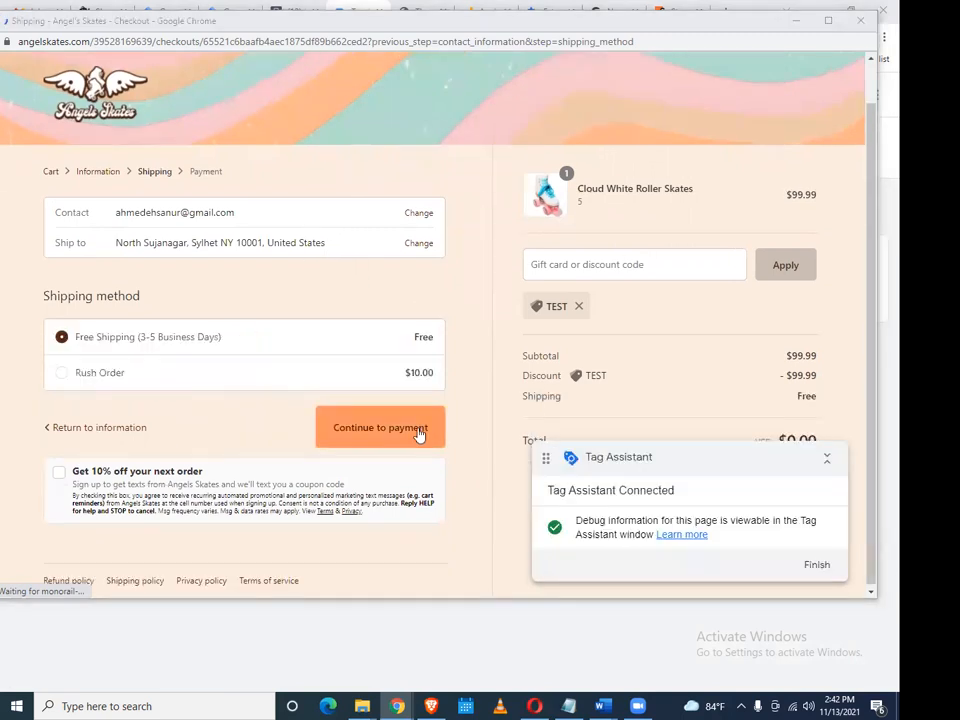
click(419, 429)
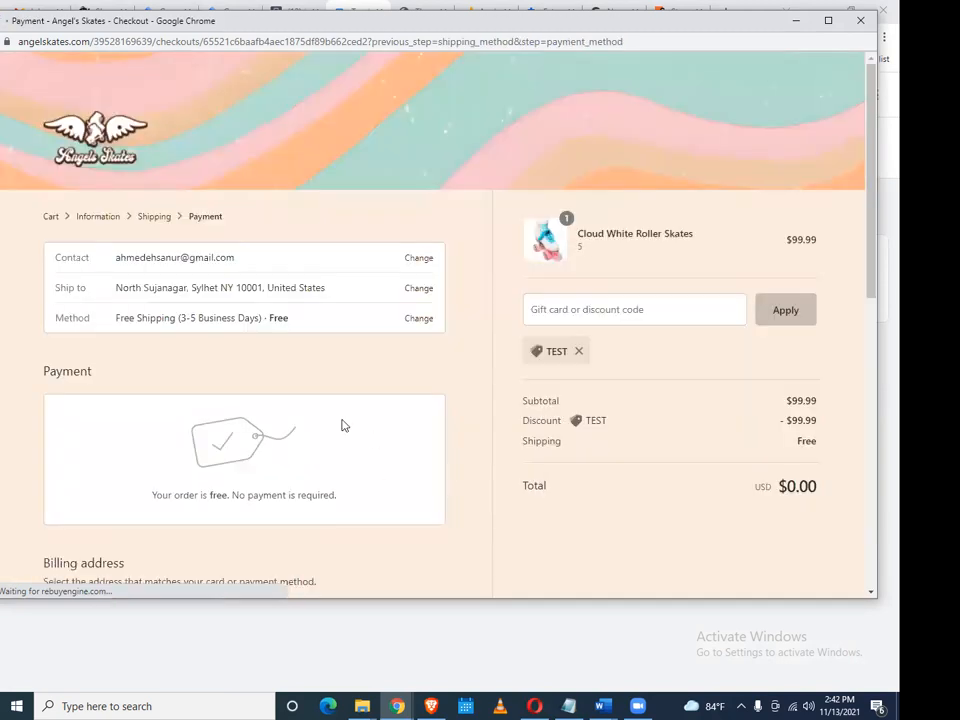
scroll(345, 420, down, 2)
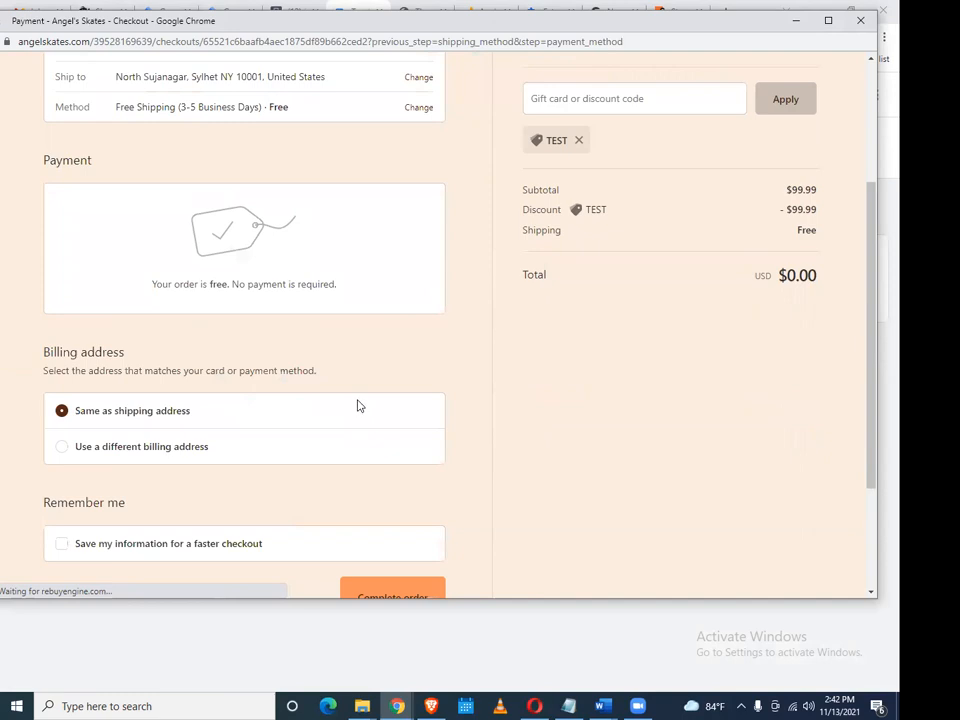
scroll(360, 406, up, 1)
scroll(361, 406, down, 1)
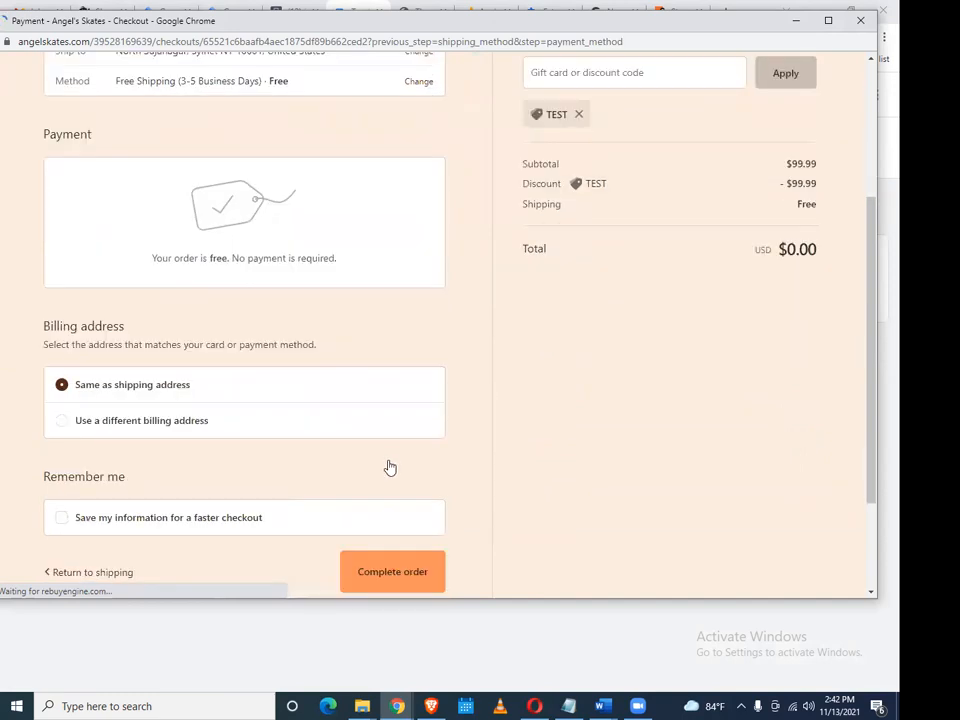
scroll(390, 468, down, 1)
click(390, 462)
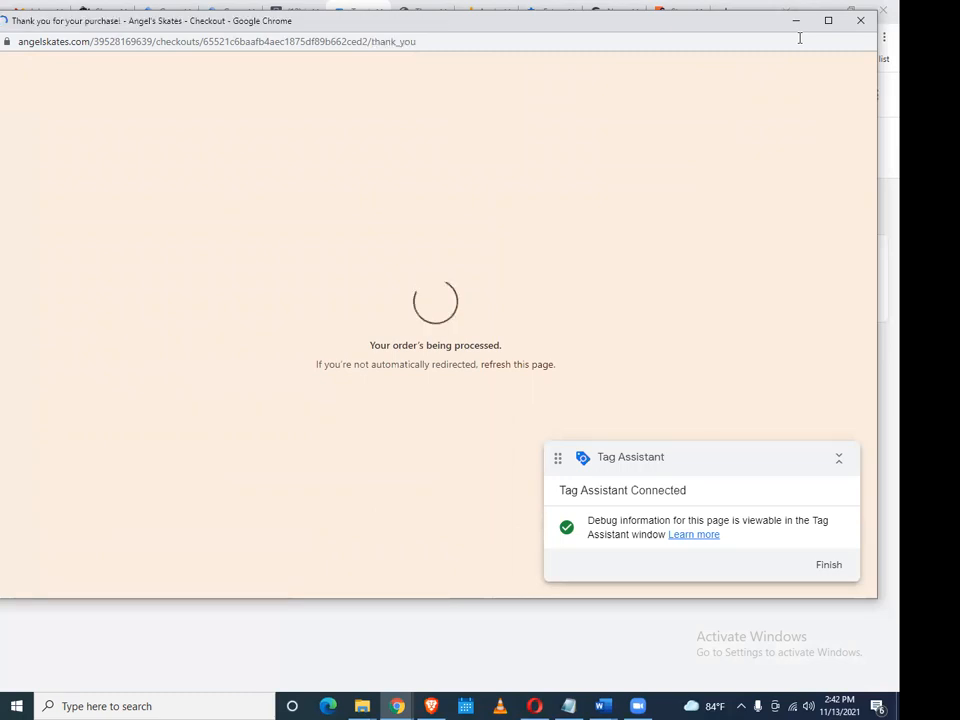
Minimize the order confirmation window and dismiss the Tag Assistant connection notice
scroll(645, 268, down, 5)
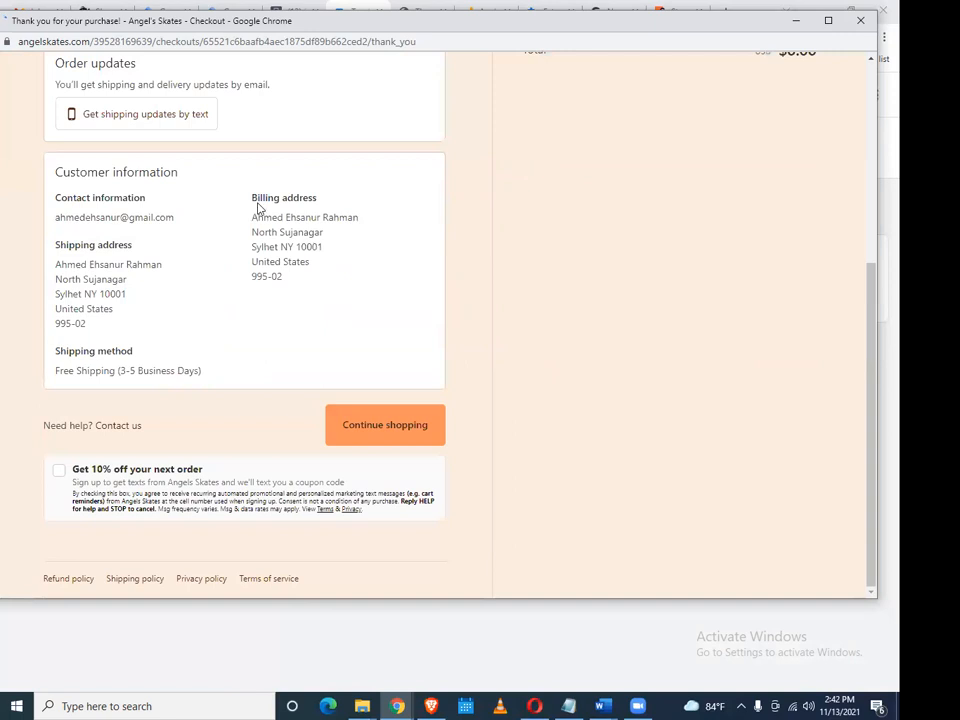
scroll(259, 210, up, 4)
click(797, 23)
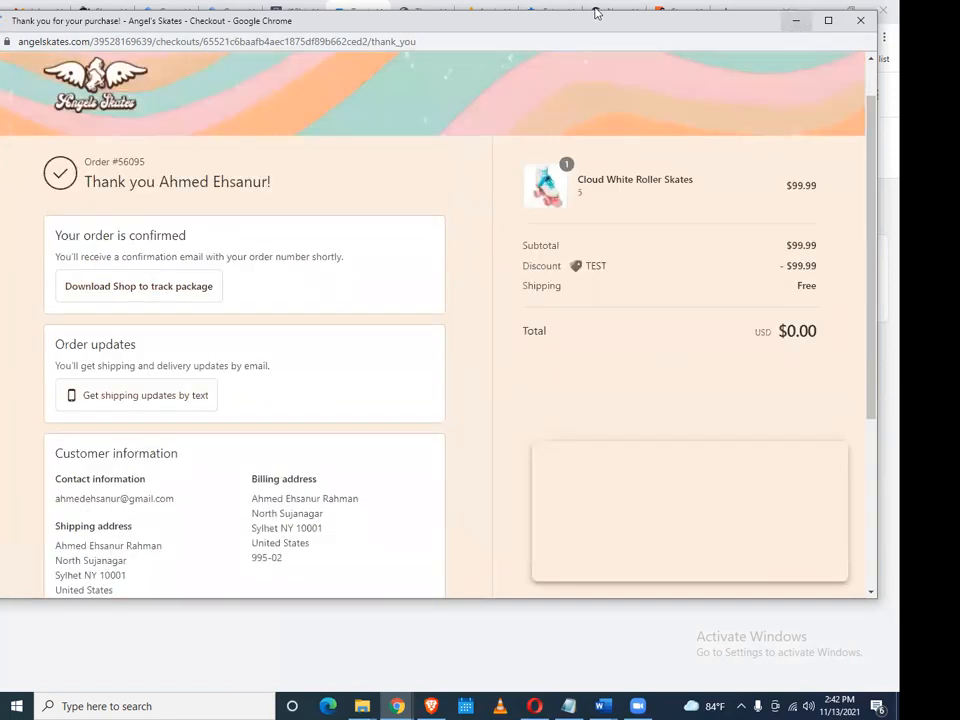
click(457, 390)
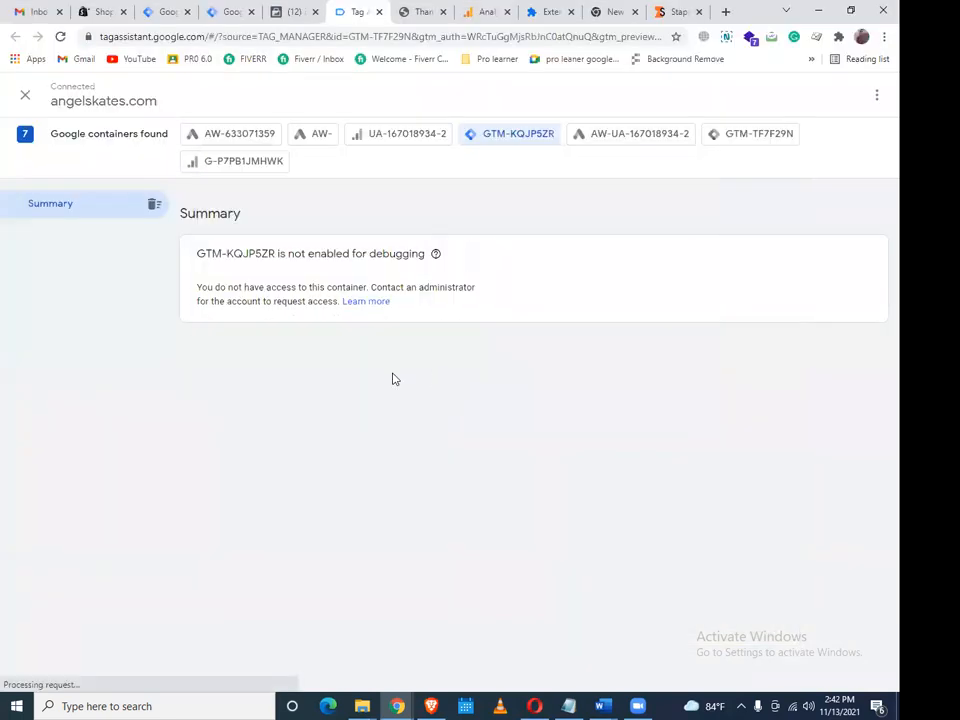
Check that GA4-FB-SS-Purchase-Tag is listed under Tags Fired for container GTM-TF7F29N
click(755, 140)
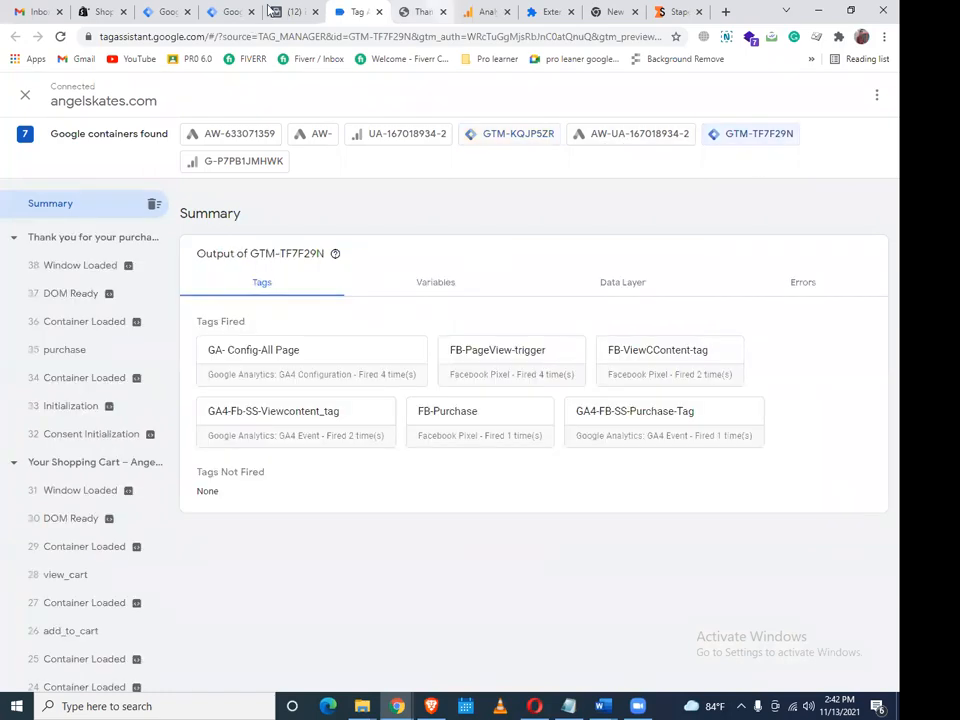
click(271, 10)
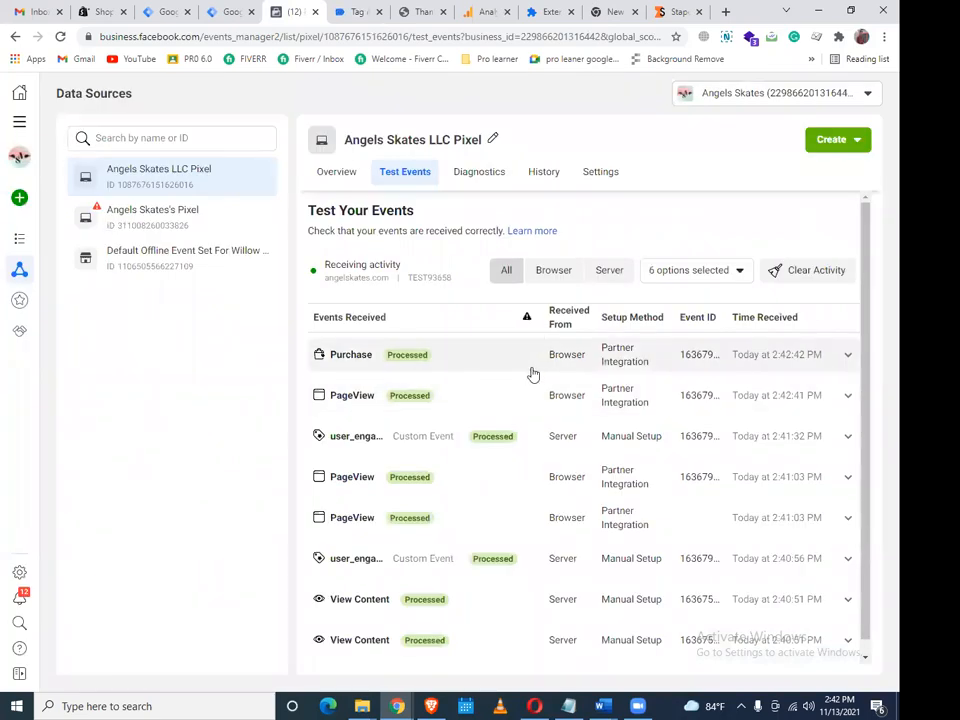
Review and reload Test Events to confirm the browser Purchase event arrived
scroll(531, 376, down, 1)
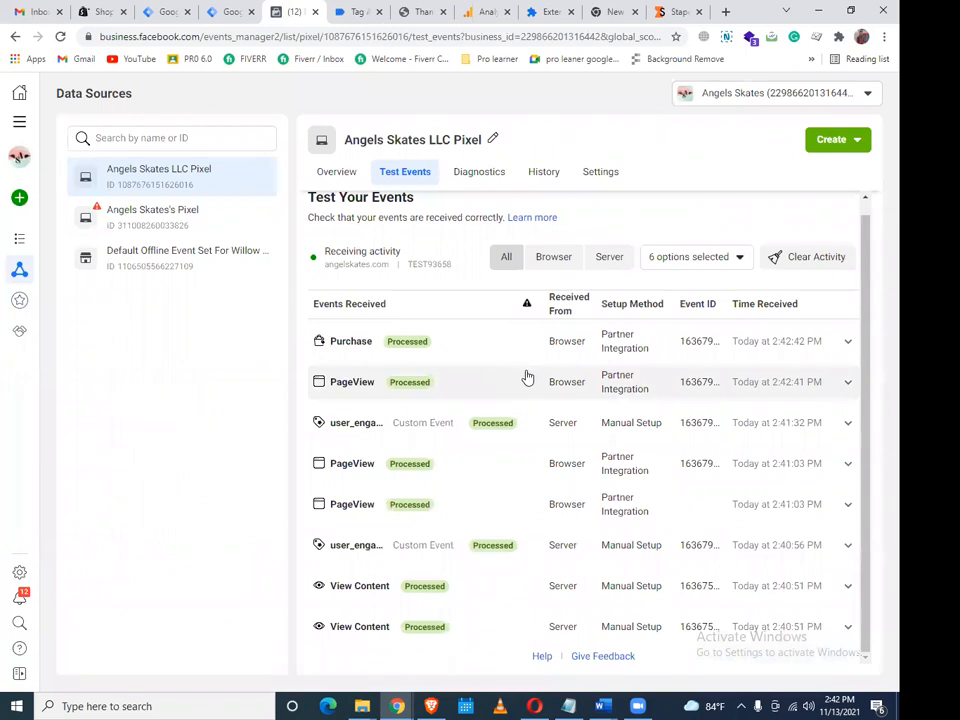
scroll(589, 521, up, 1)
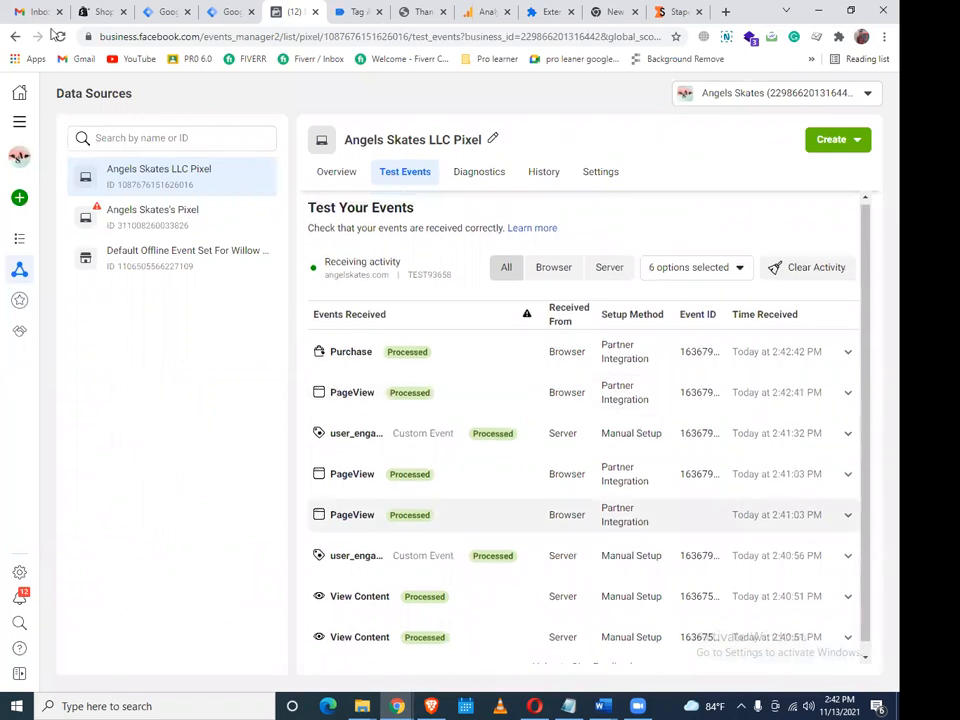
click(59, 37)
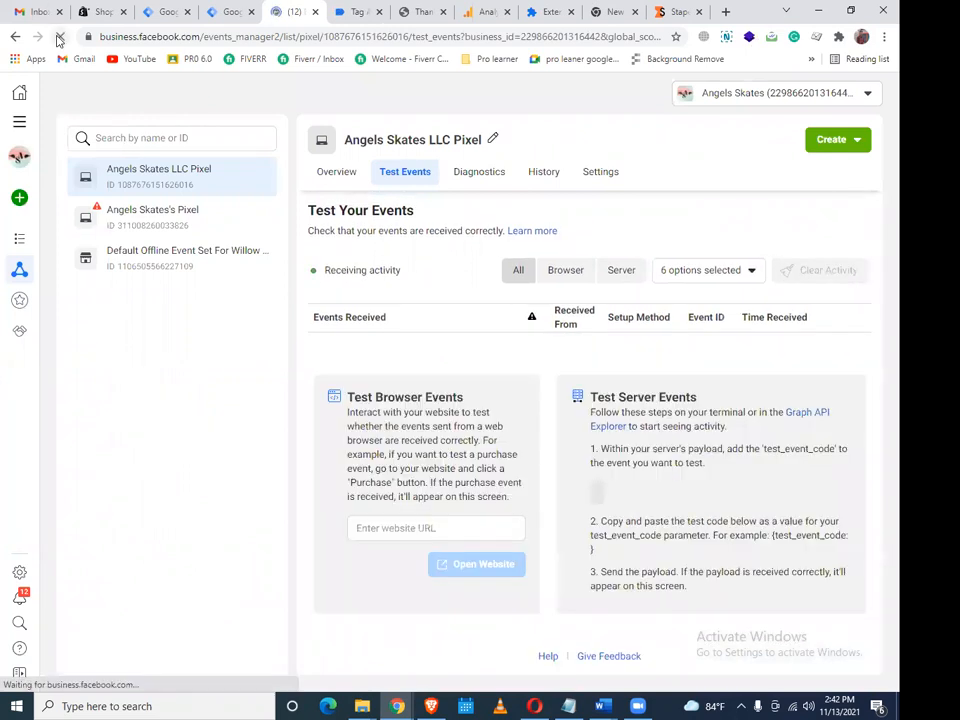
click(230, 20)
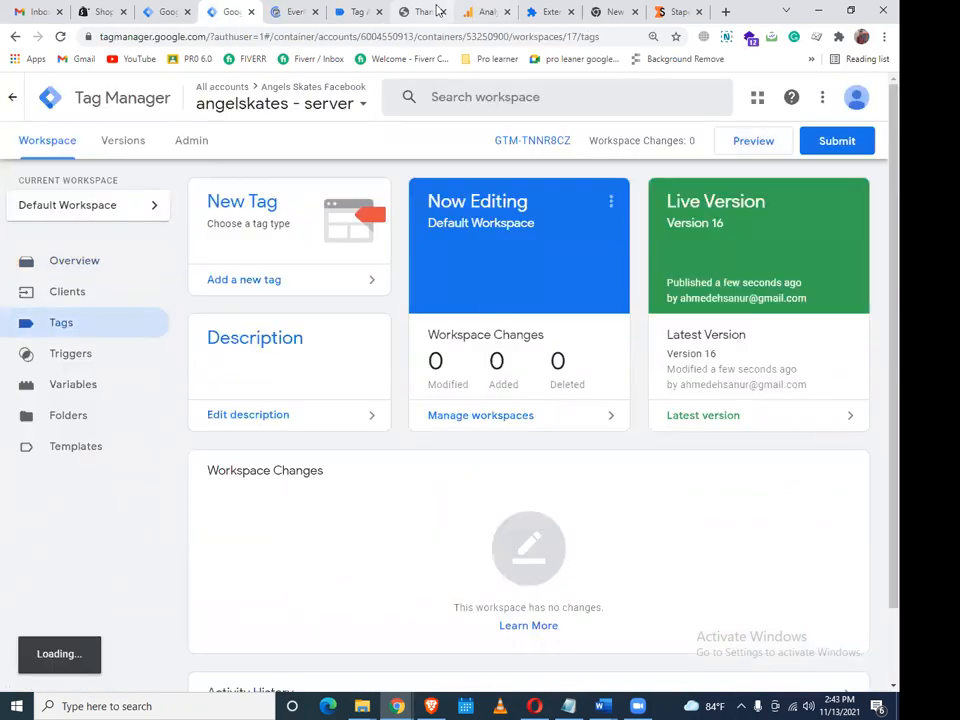
Compare the angelskates.com and server containers' tag lists against Events Manager's test events
click(303, 10)
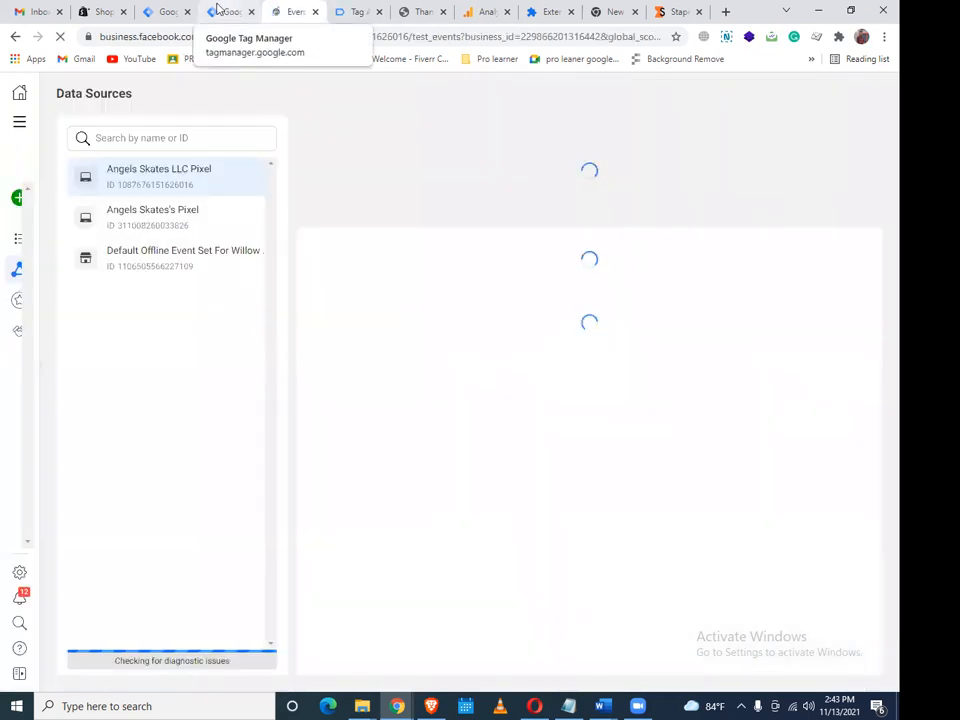
click(217, 10)
click(160, 18)
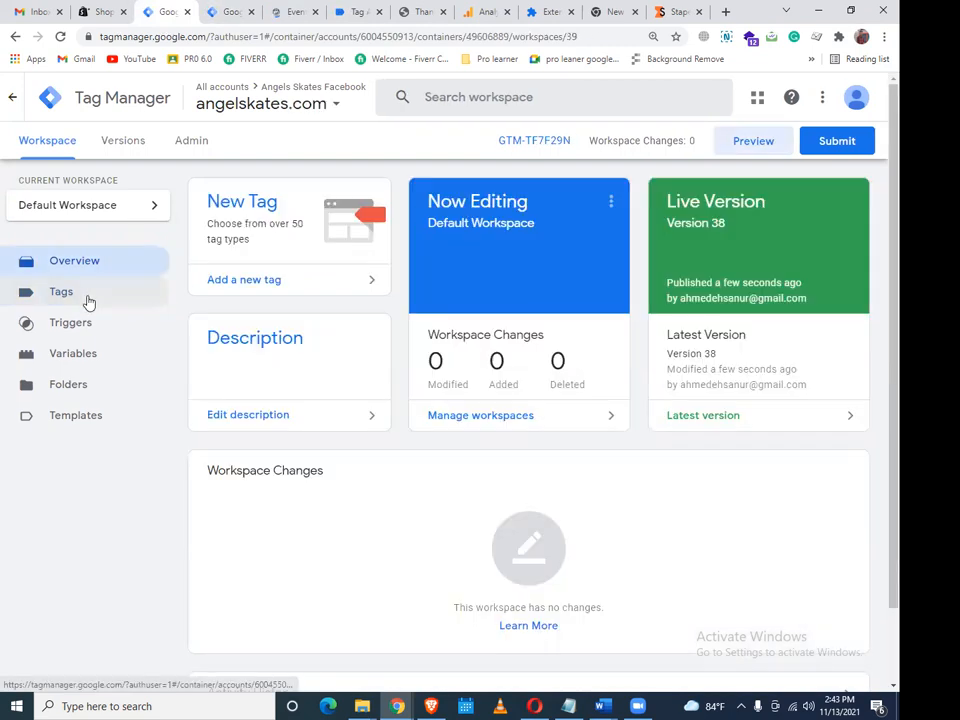
click(62, 292)
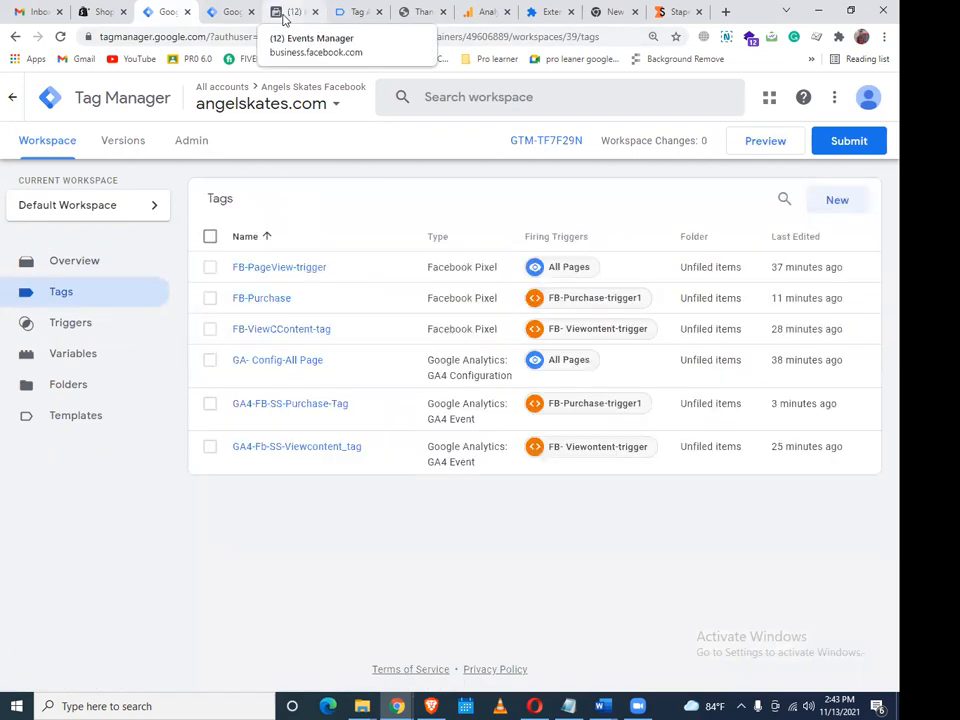
click(284, 18)
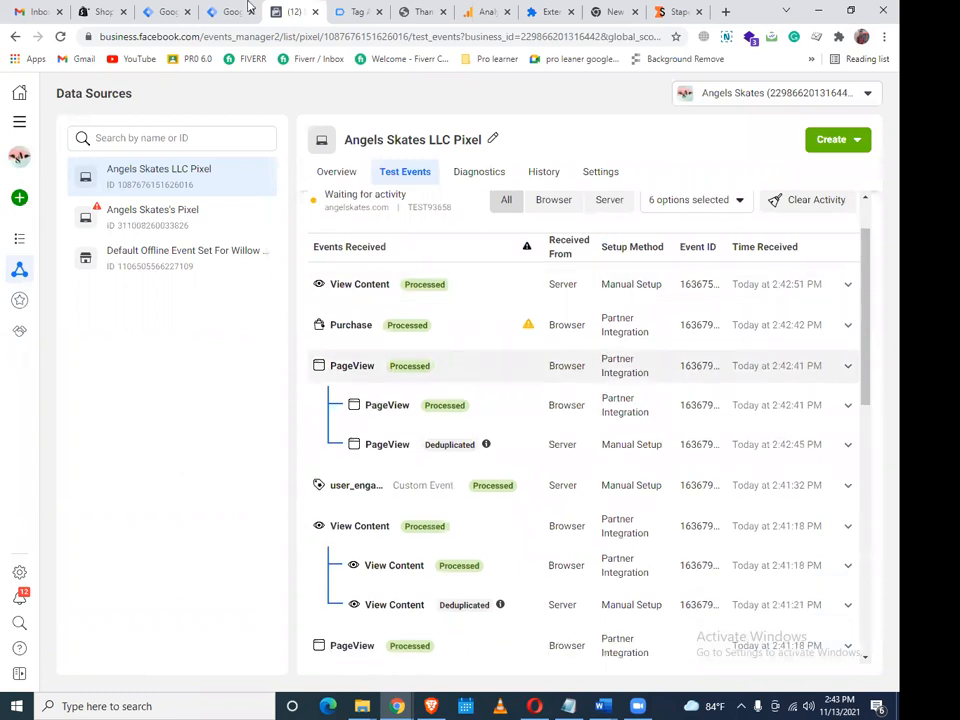
click(172, 8)
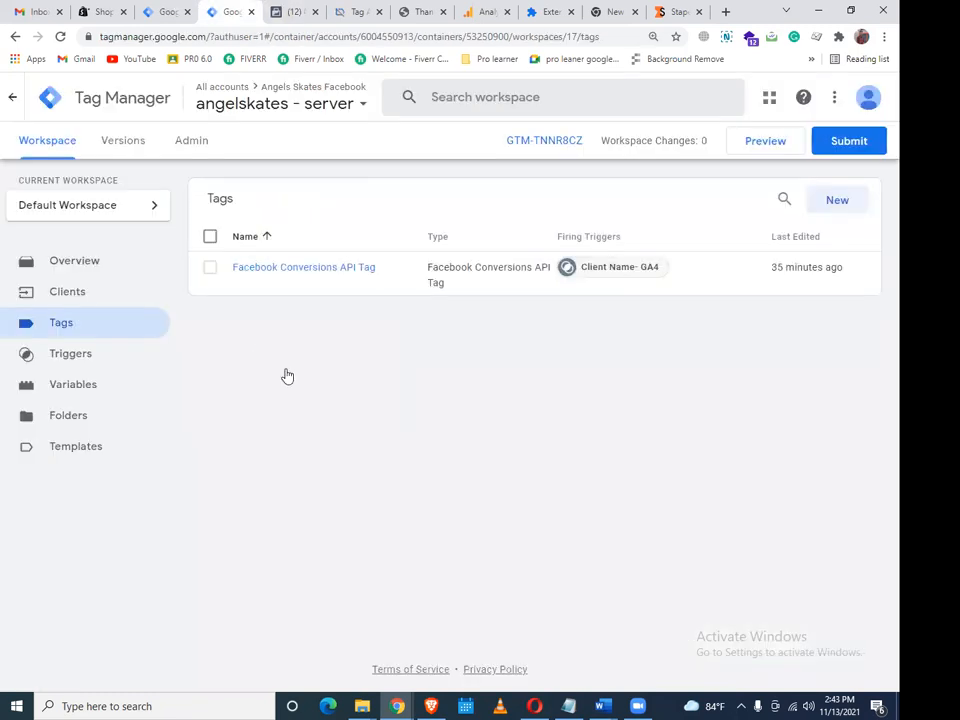
key(ctrl+shift+Tab)
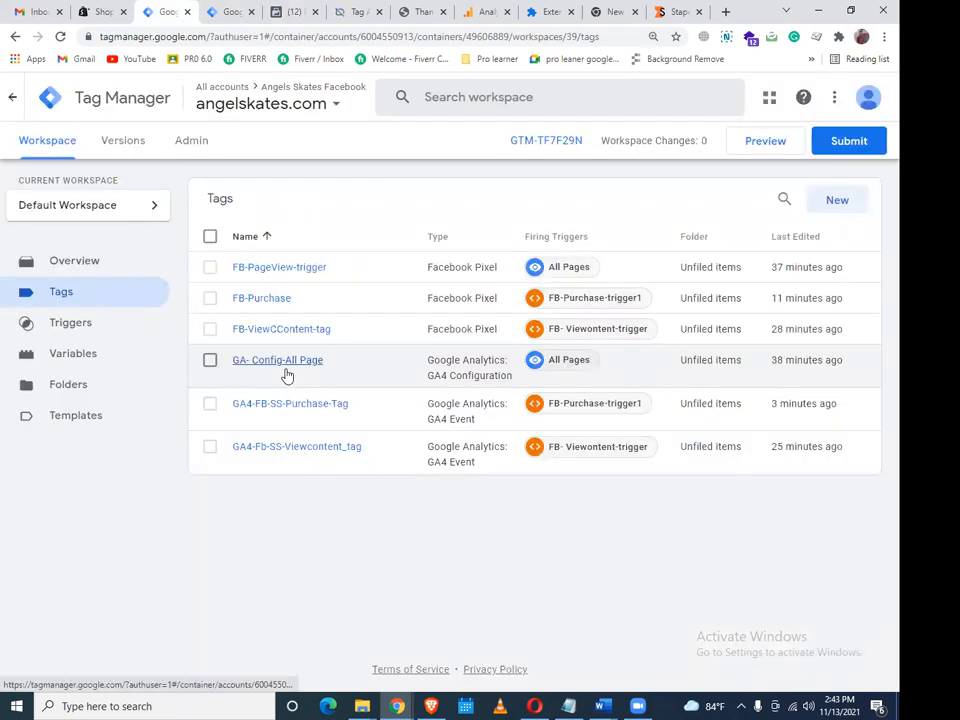
click(232, 9)
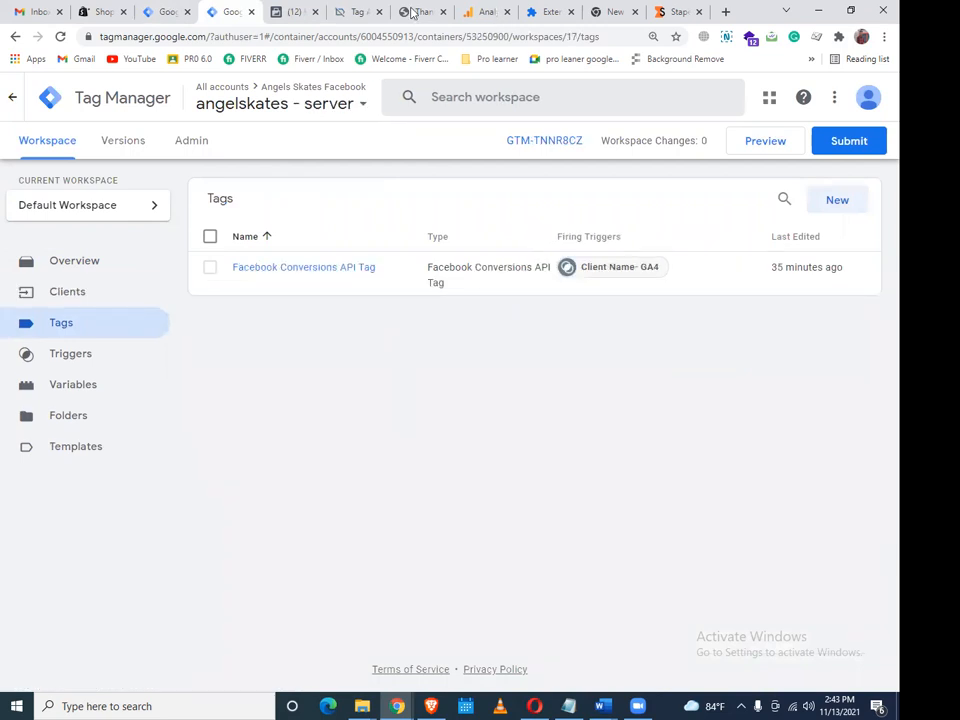
click(357, 12)
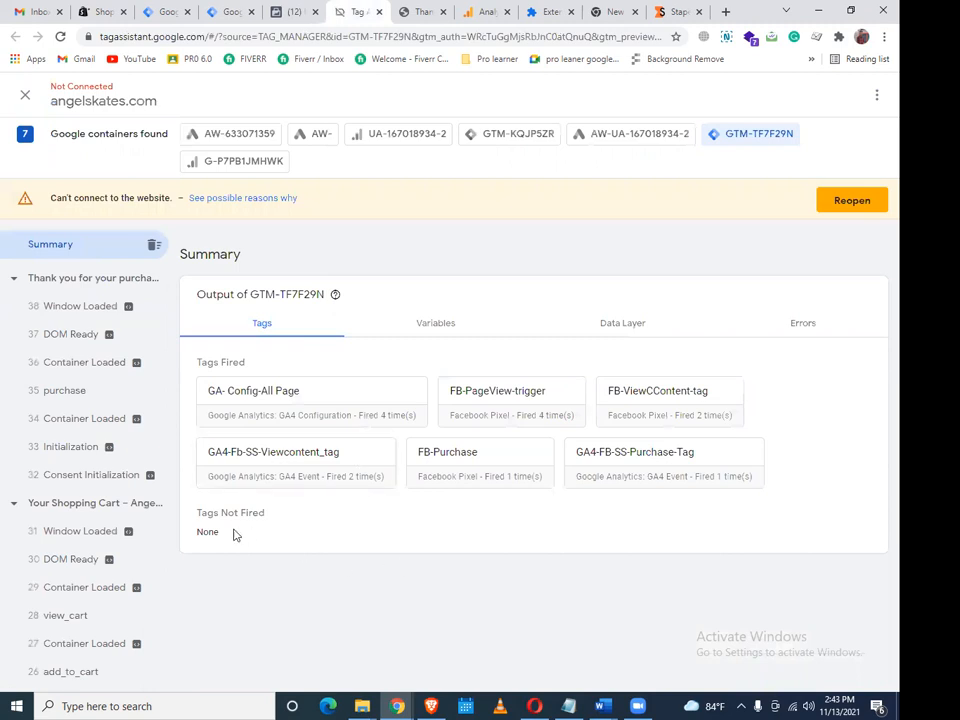
Check the purchase event's data layer in Tag Assistant, then return to the angelskates.com tag list
scroll(98, 531, down, 1)
scroll(94, 540, down, 1)
scroll(90, 536, up, 2)
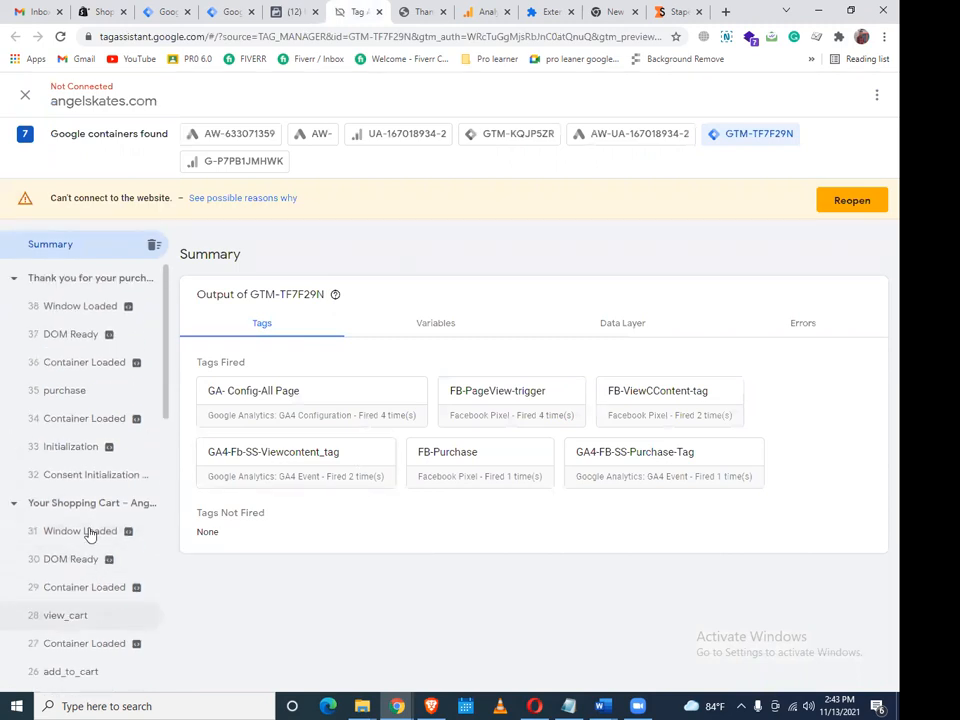
click(56, 395)
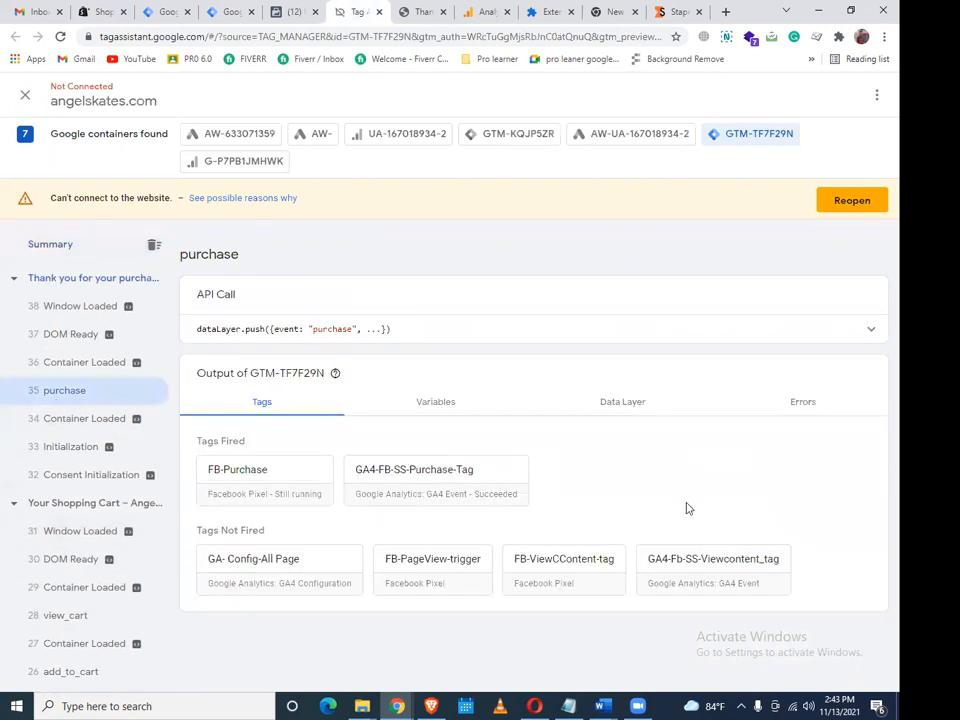
click(640, 408)
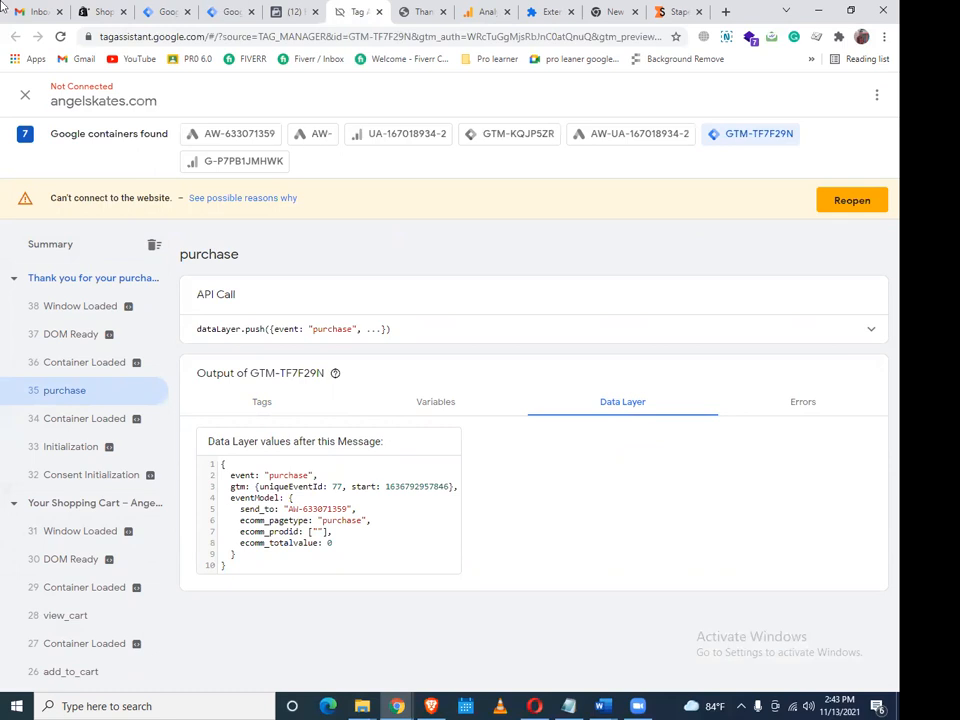
click(150, 11)
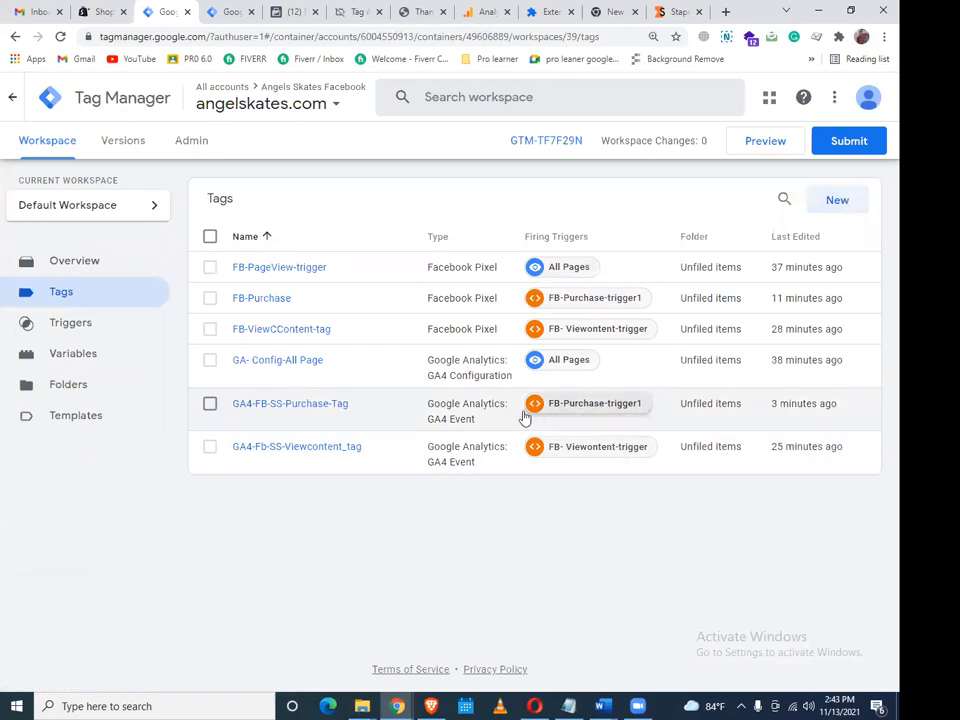
Open GA4-FB-SS-Purchase-Tag for editing and copy the word 'purchase' from the data layer
click(309, 414)
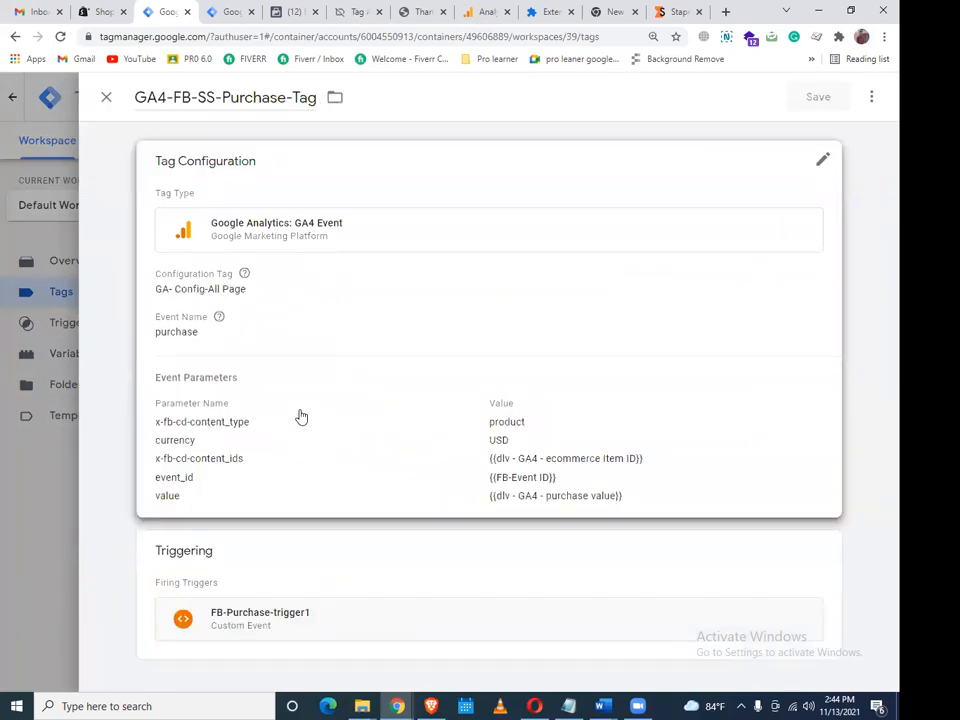
click(302, 408)
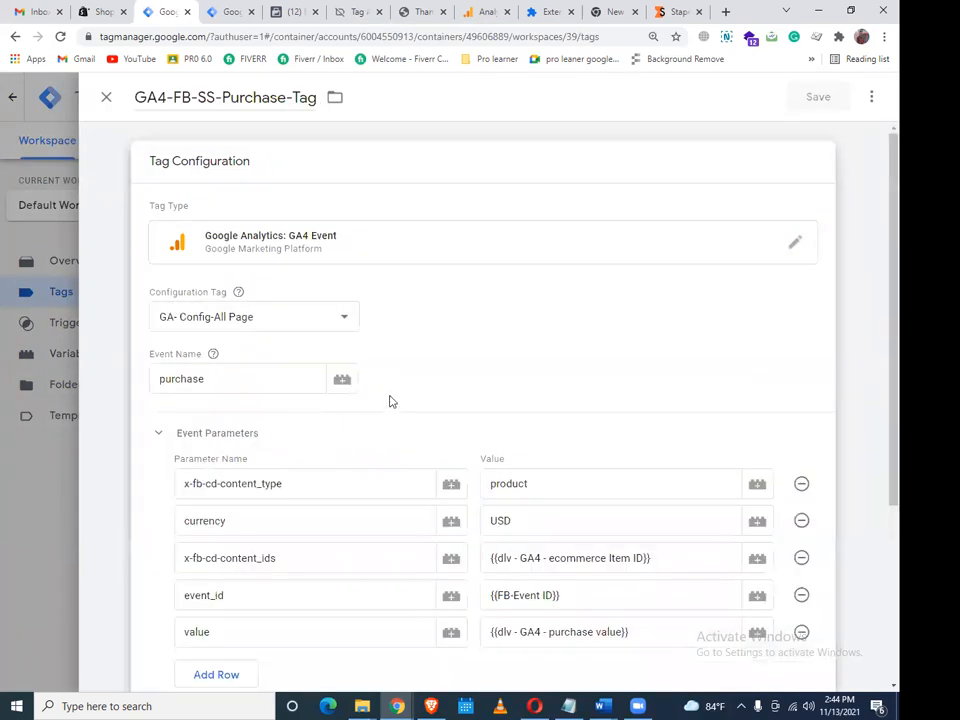
click(355, 12)
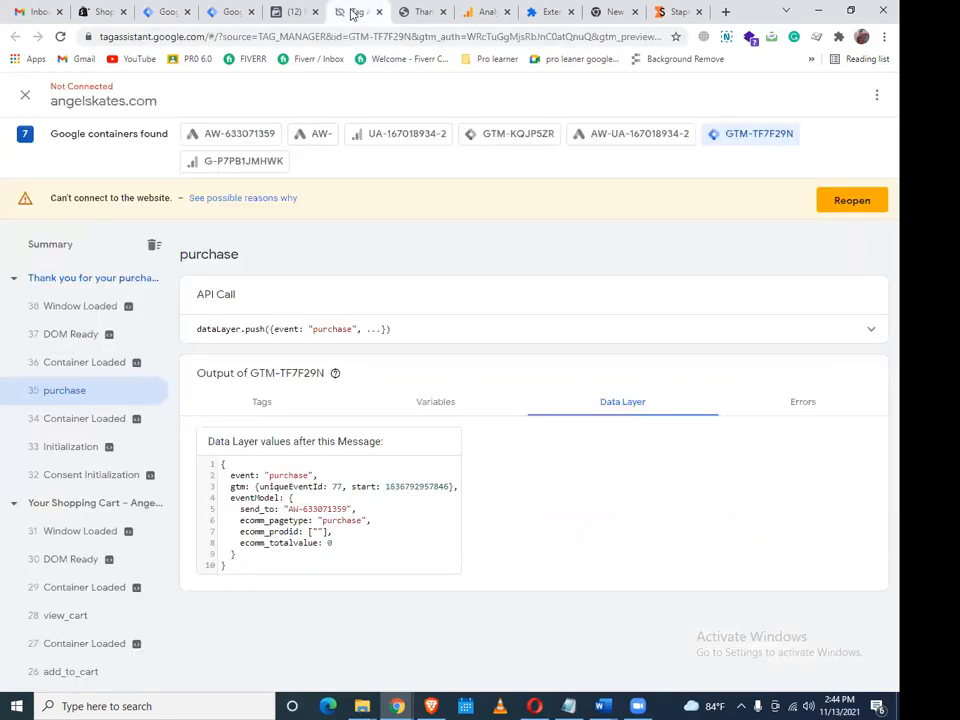
double_click(326, 328)
right_click(326, 330)
click(347, 336)
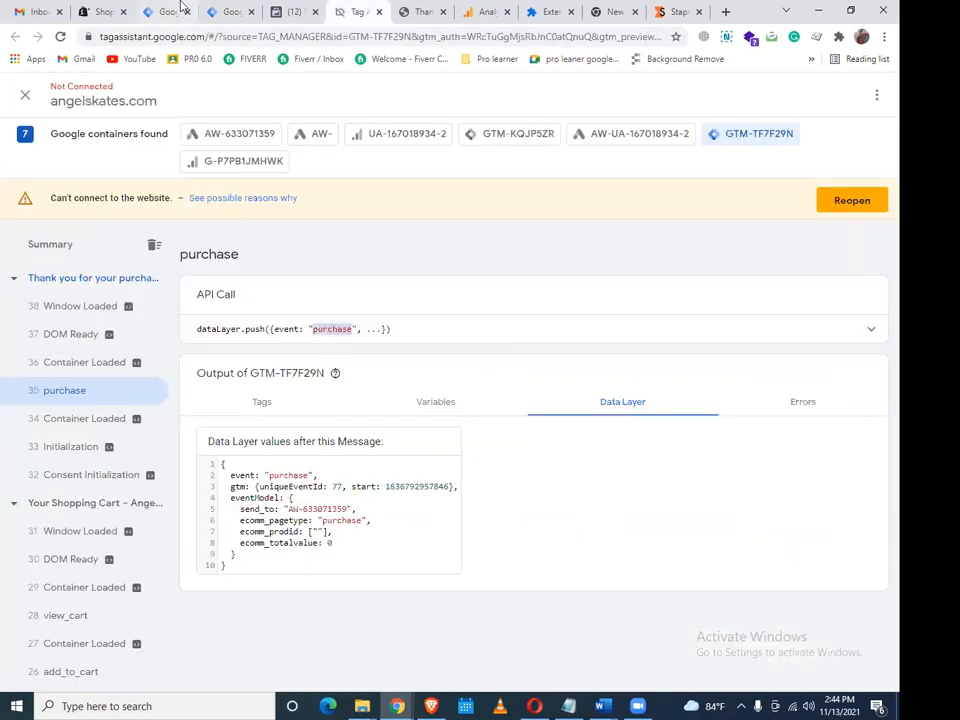
click(165, 12)
Replace the x-fb-cd-content_ids value with 100 and save the tag
scroll(416, 555, down, 3)
scroll(426, 561, up, 2)
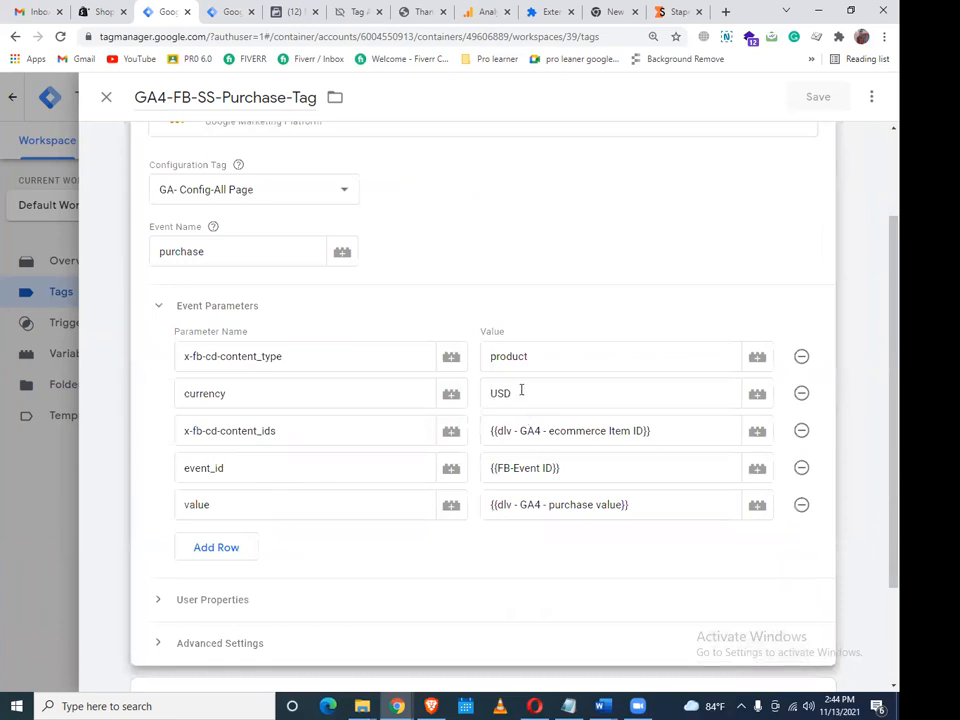
drag(686, 438, 474, 430)
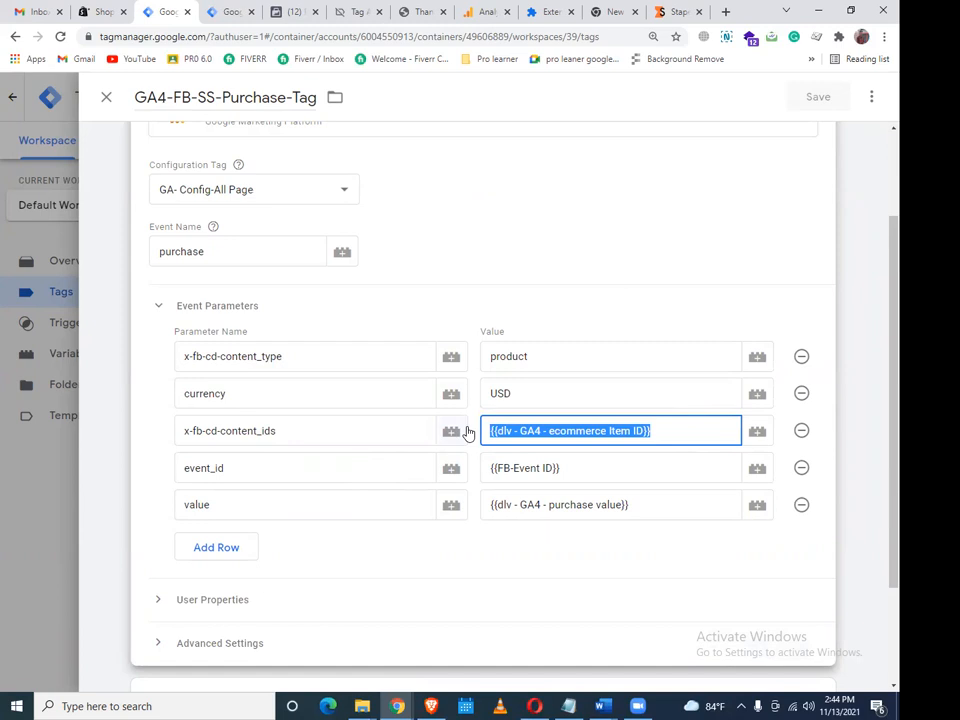
key(BackSpace)
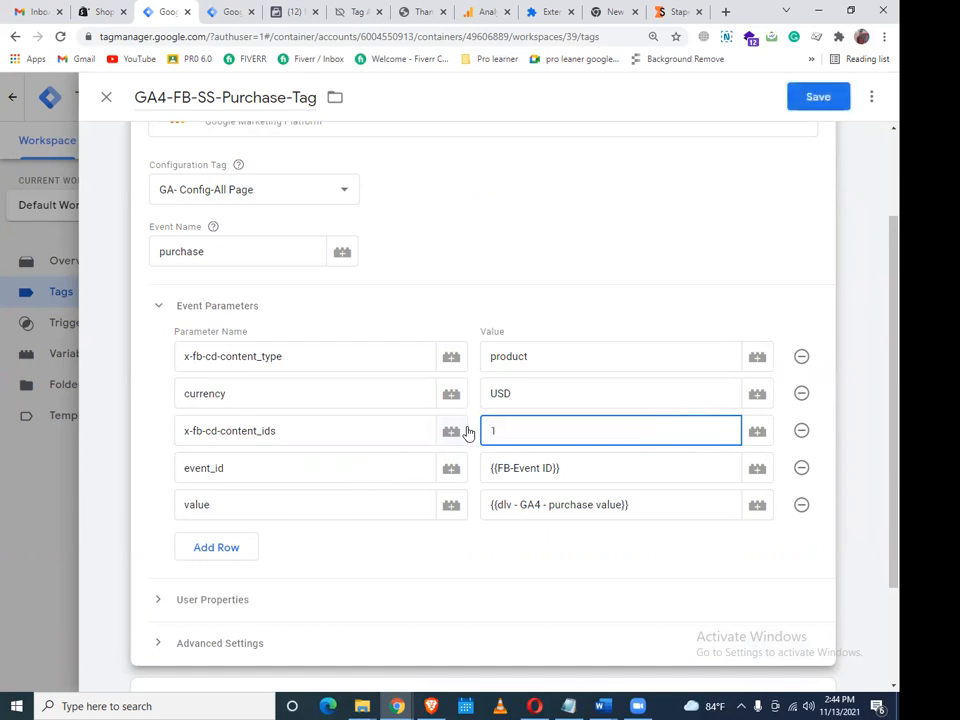
drag(206, 253, 135, 265)
click(208, 256)
scroll(459, 312, down, 1)
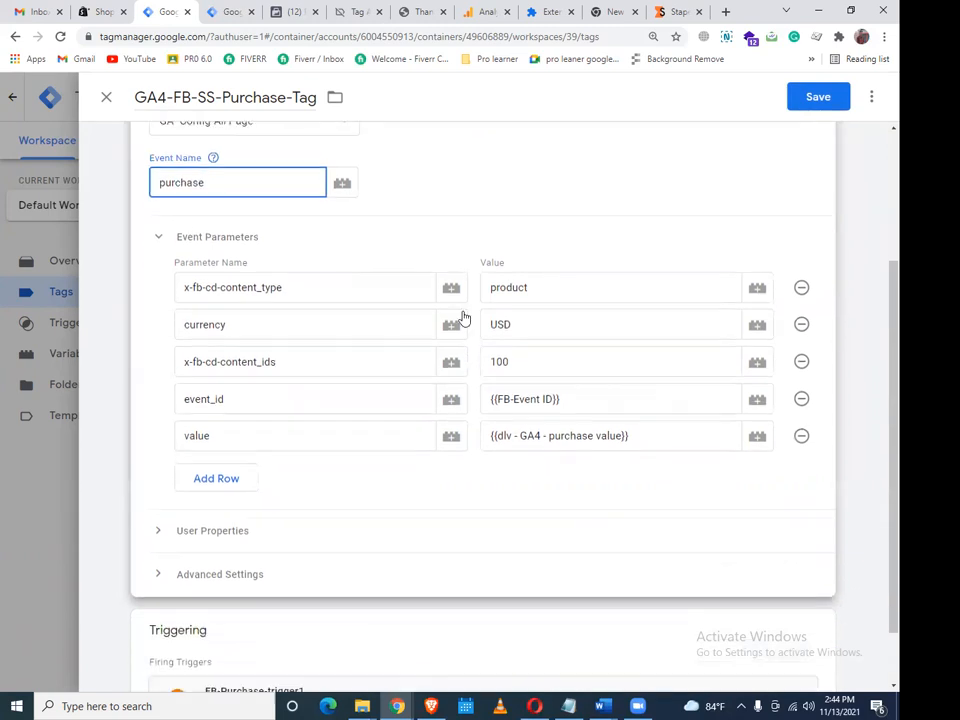
scroll(588, 380, up, 1)
scroll(579, 368, down, 1)
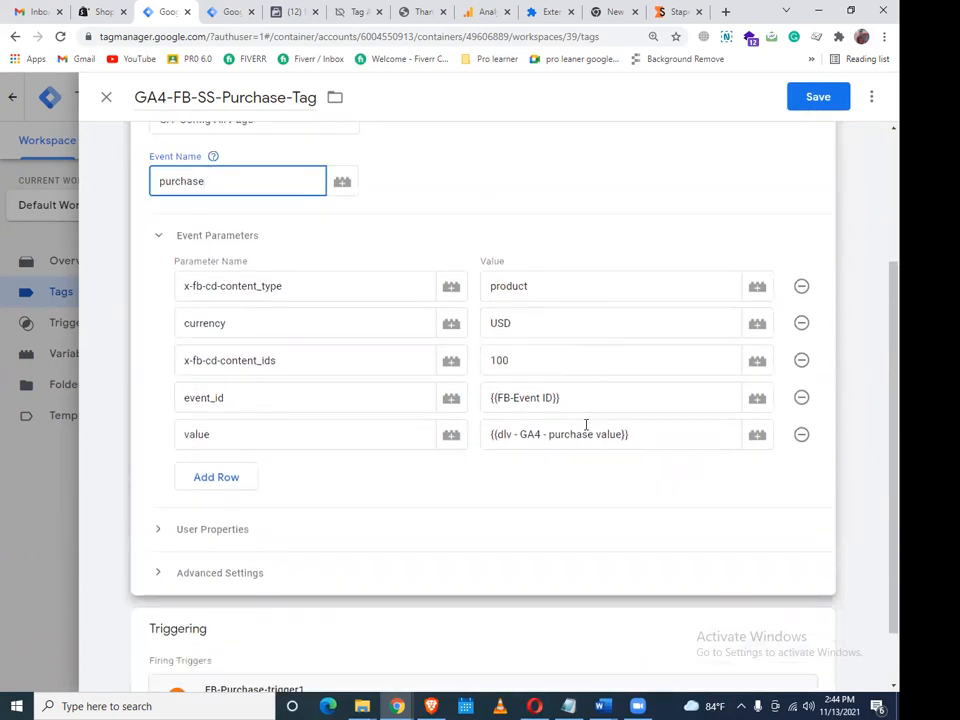
scroll(586, 425, down, 1)
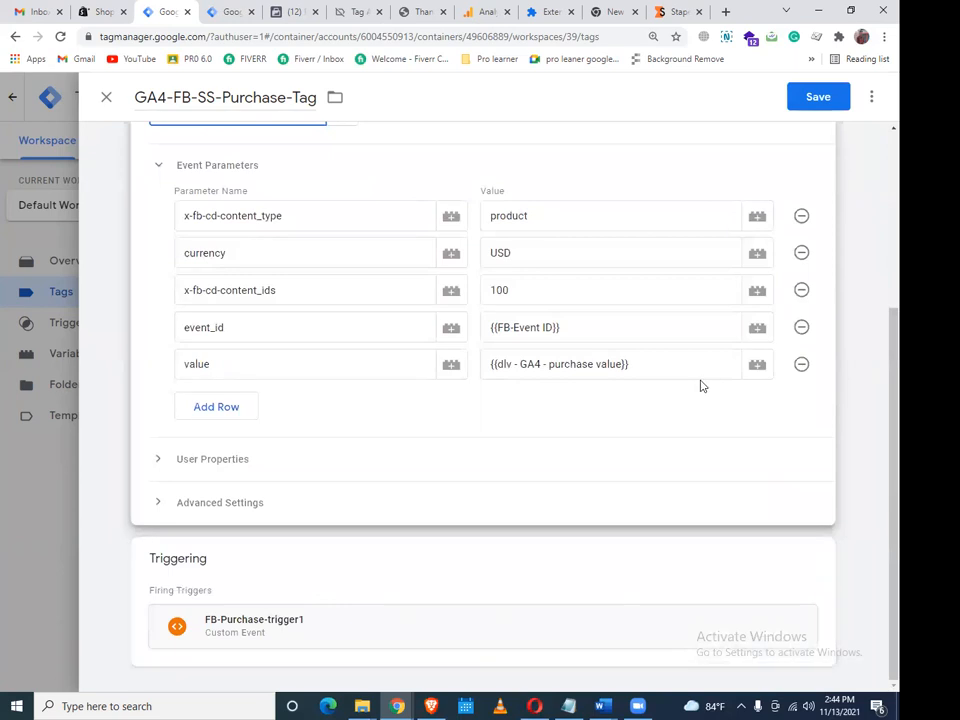
click(818, 97)
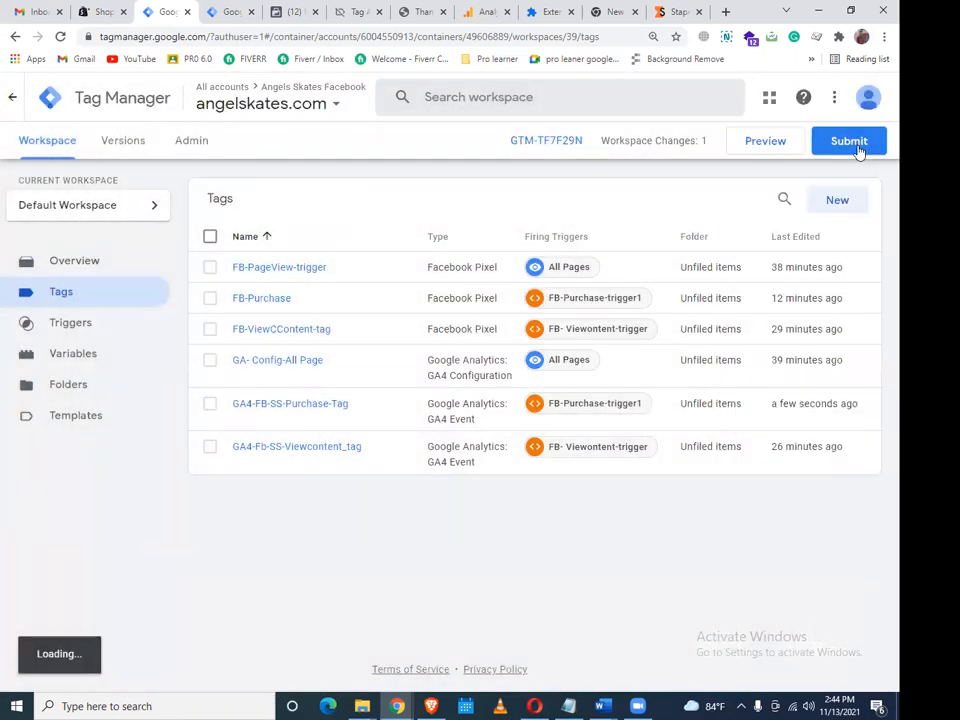
click(857, 150)
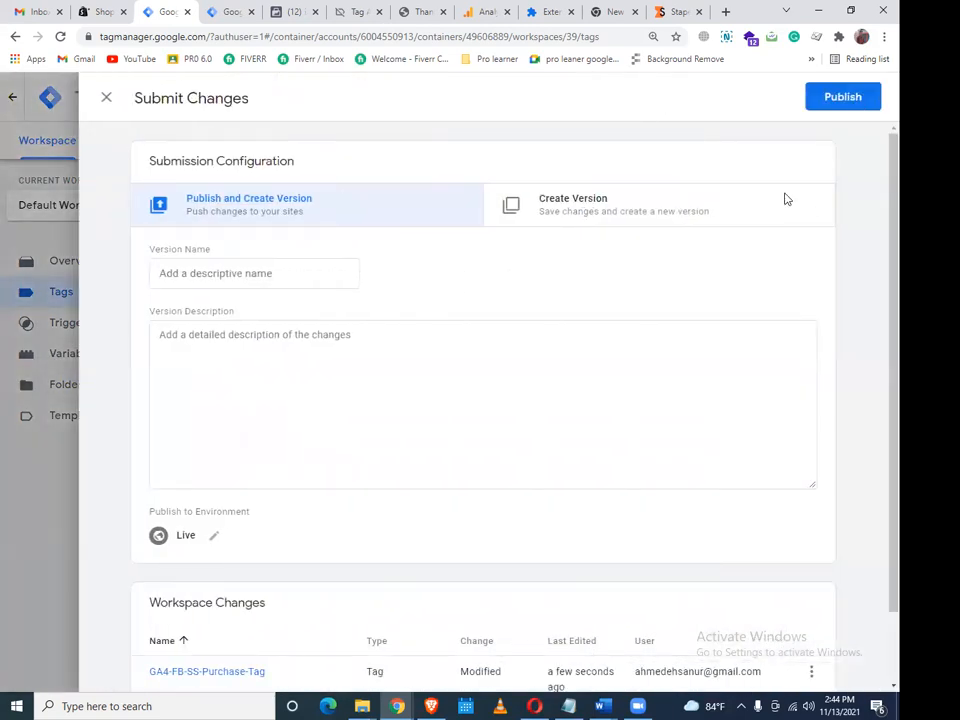
Publish the changes as Version 39 without a version name and return to the web container workspace
click(845, 98)
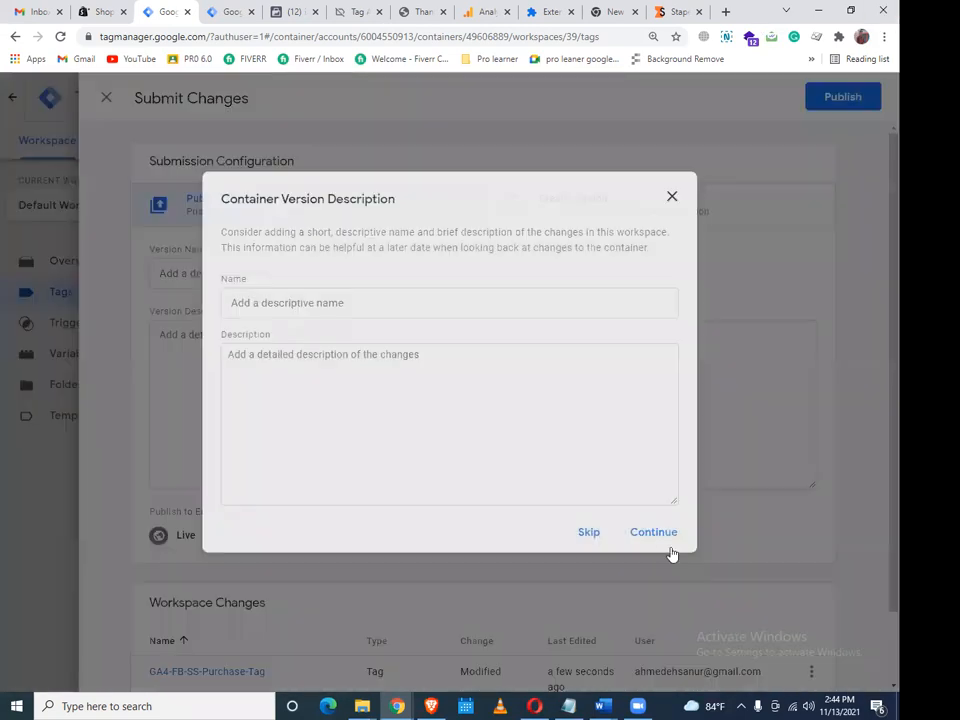
click(655, 532)
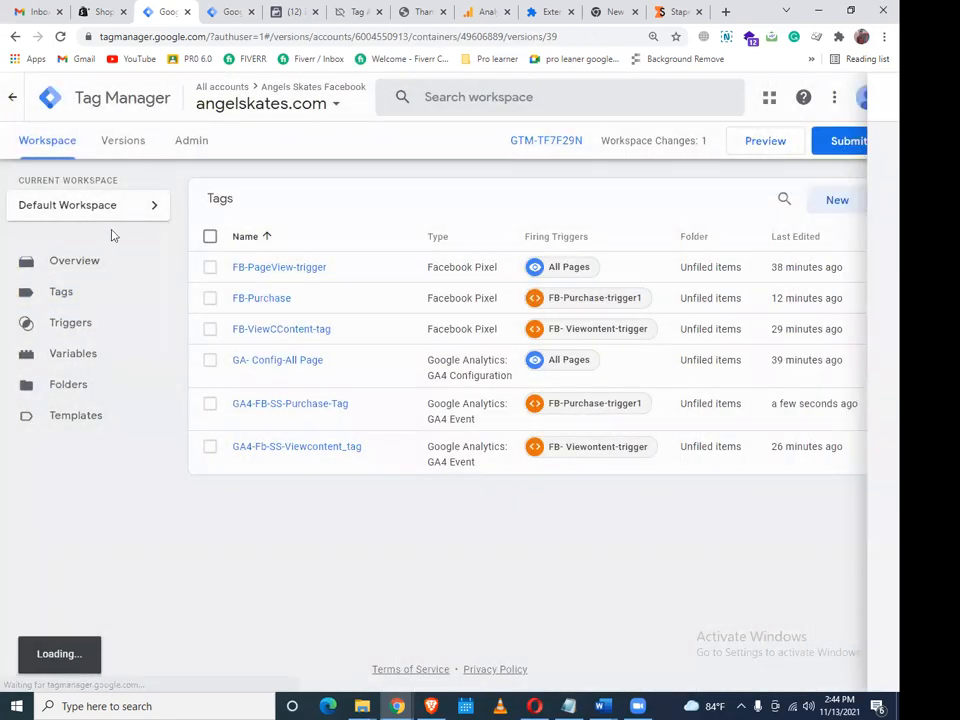
click(66, 146)
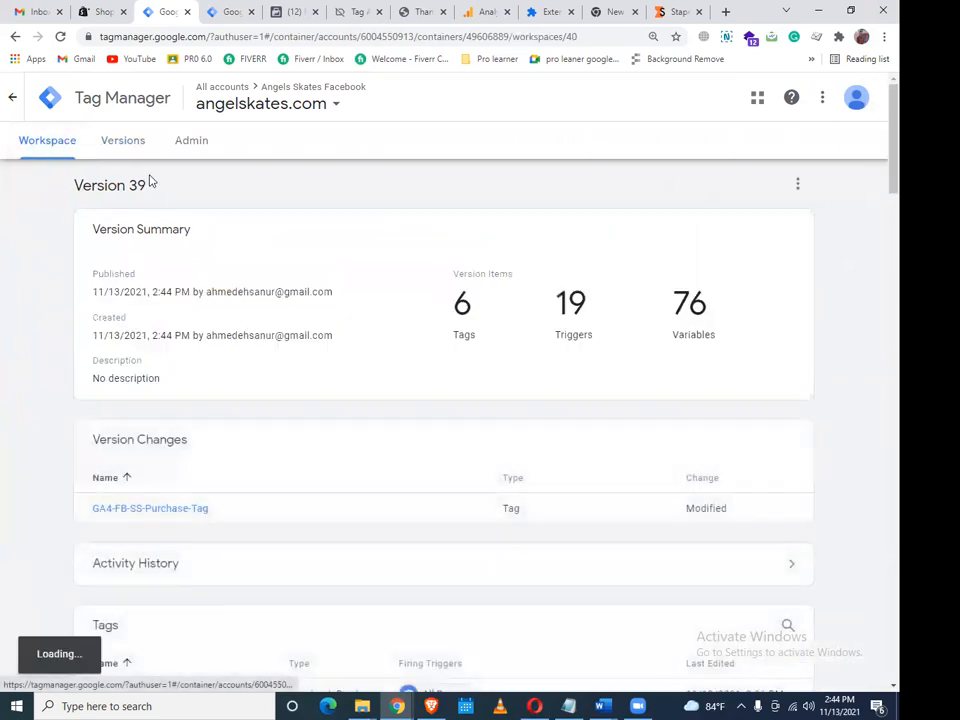
click(232, 9)
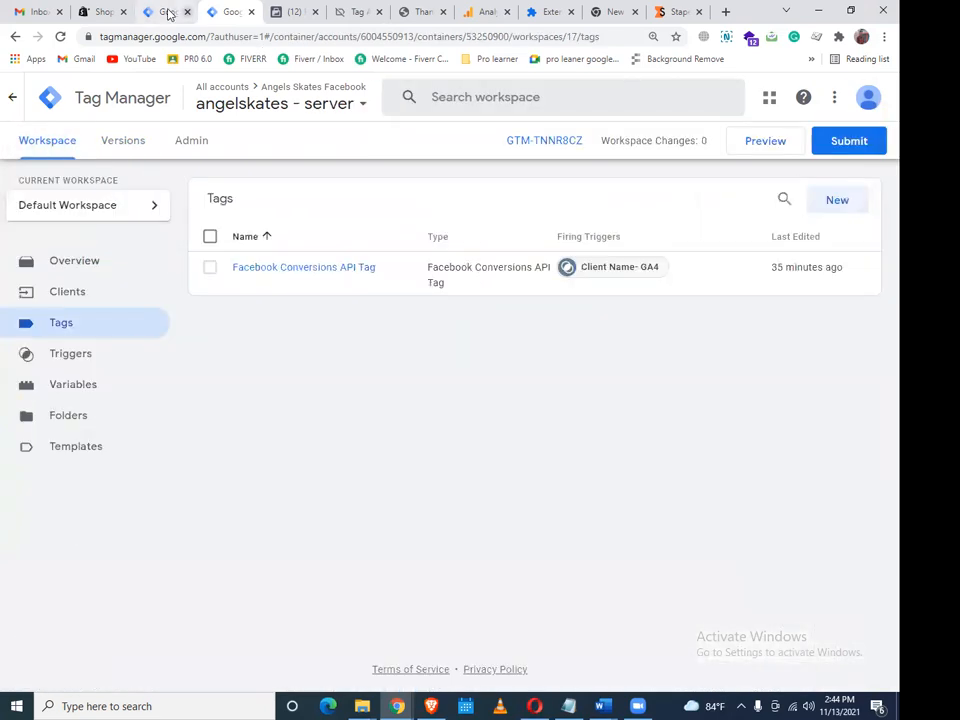
click(166, 13)
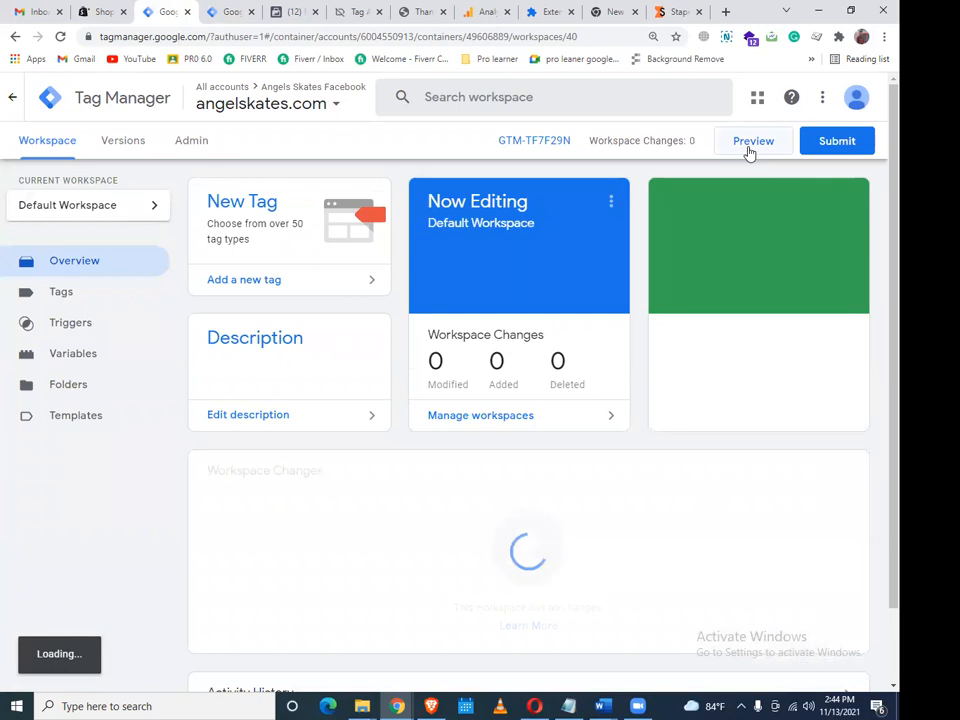
Launch Preview debugging on the store and take Thunder Black Roller Skates, size 5, to checkout
click(748, 146)
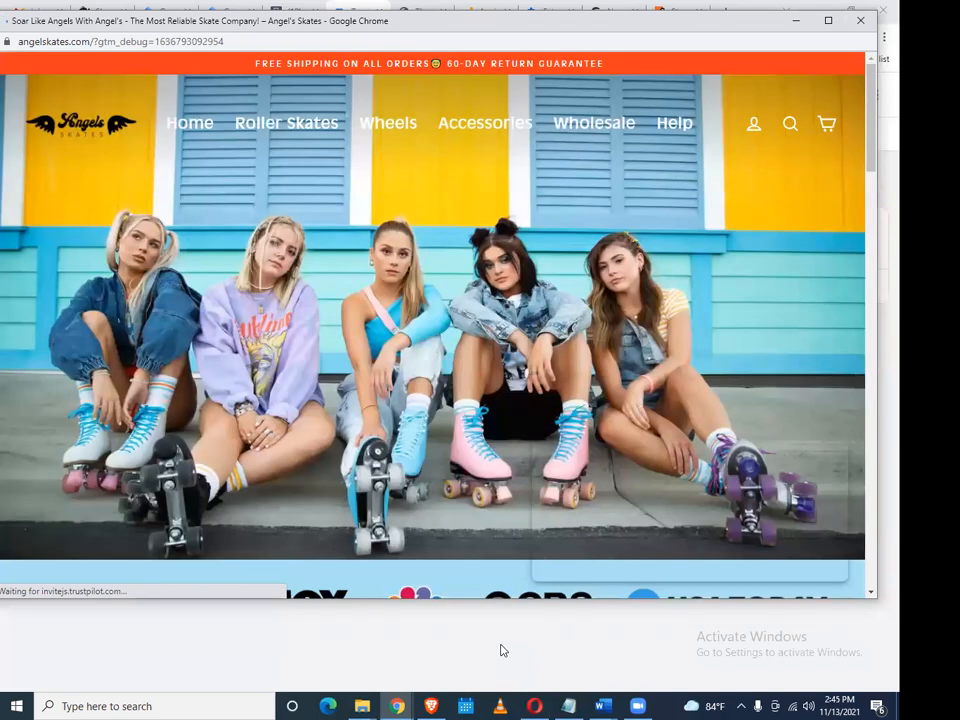
scroll(570, 578, down, 5)
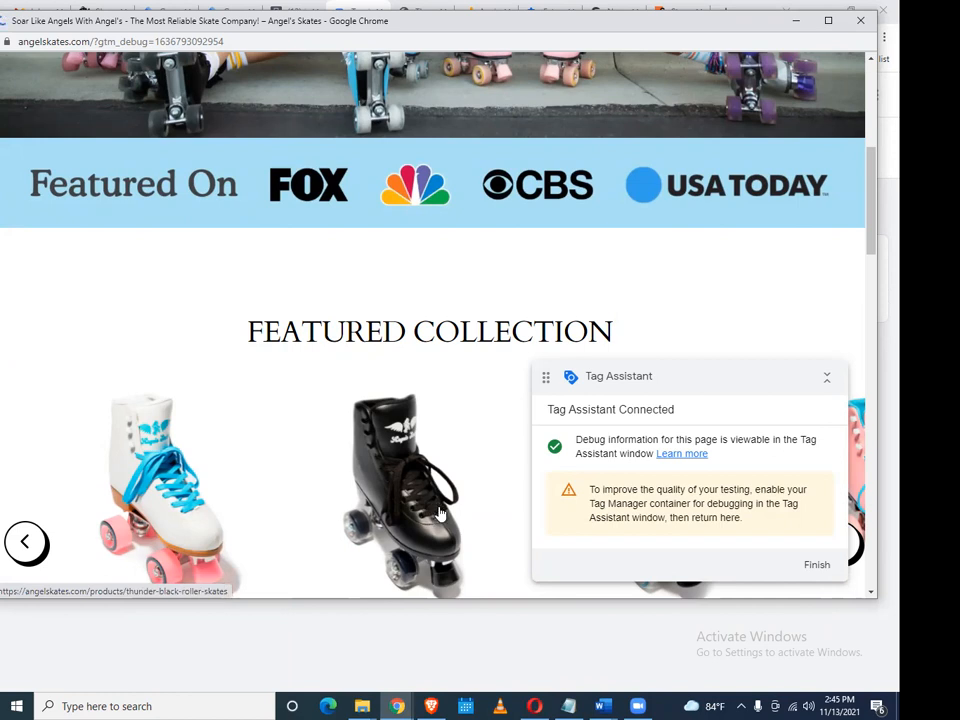
scroll(195, 379, down, 3)
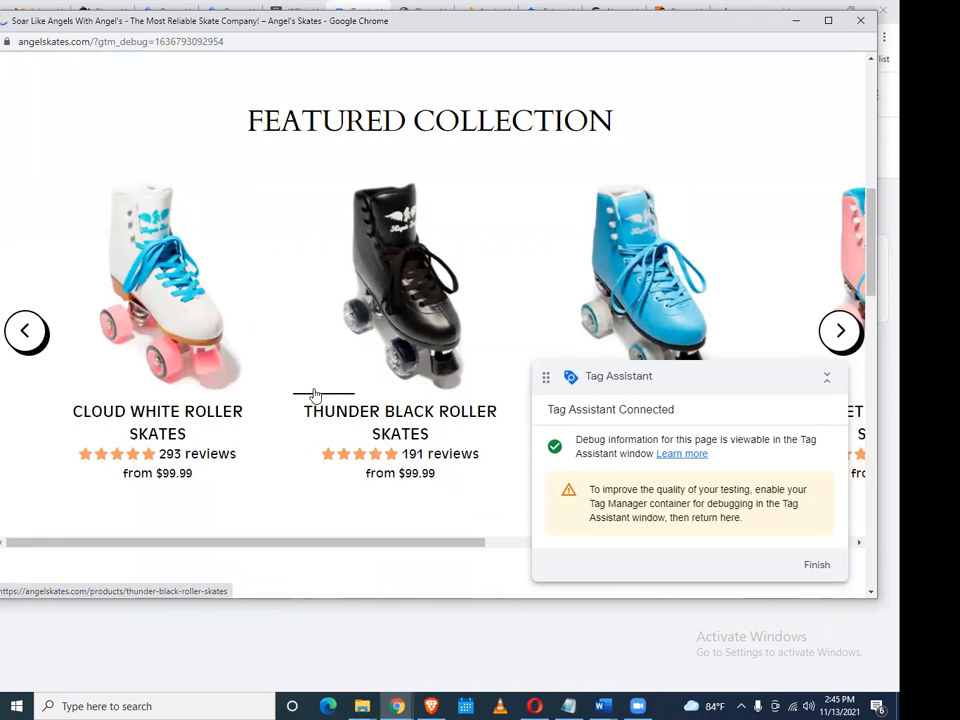
click(314, 395)
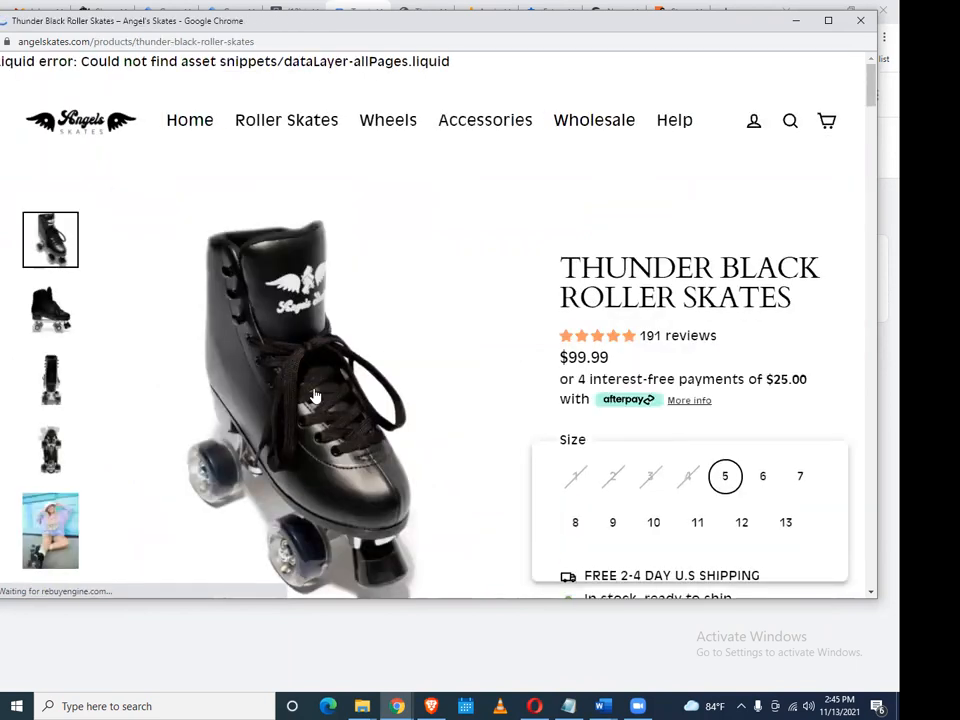
scroll(720, 365, down, 2)
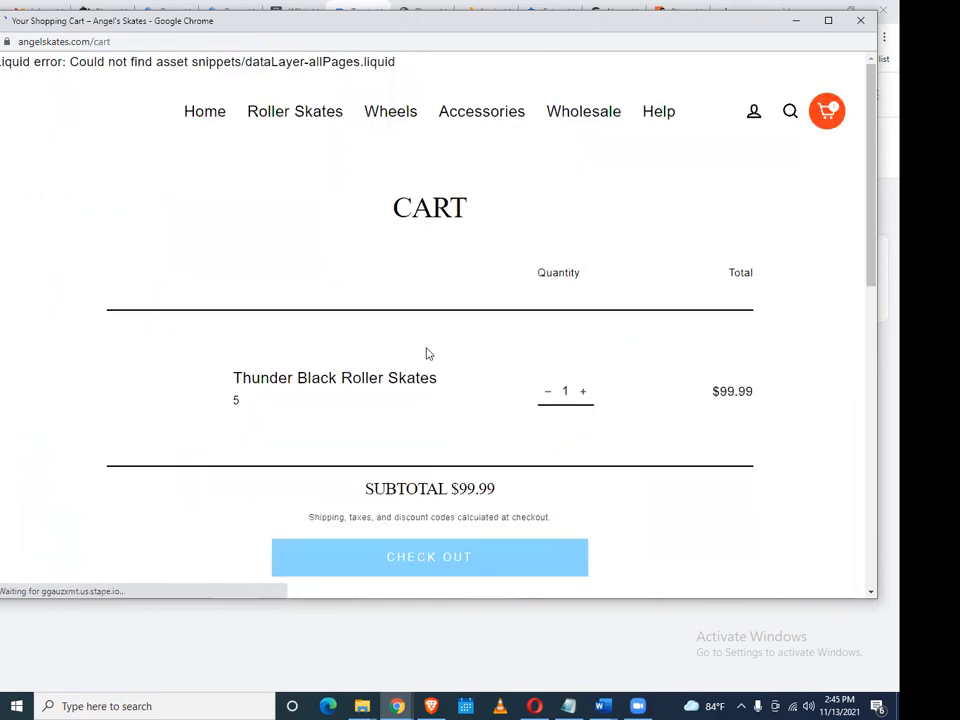
scroll(446, 342, down, 1)
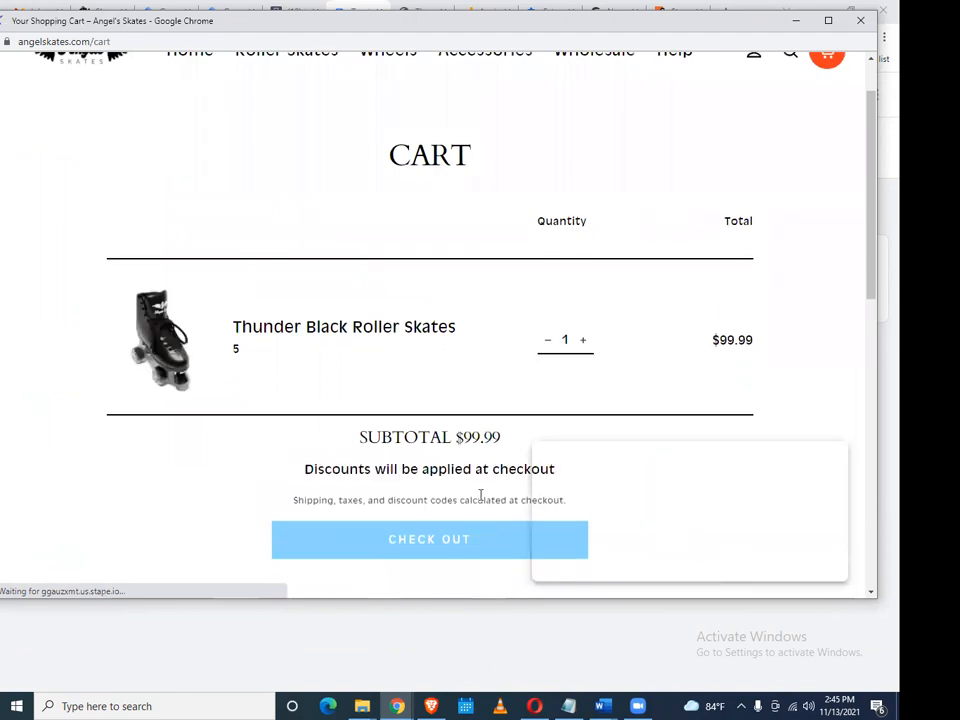
scroll(416, 423, down, 3)
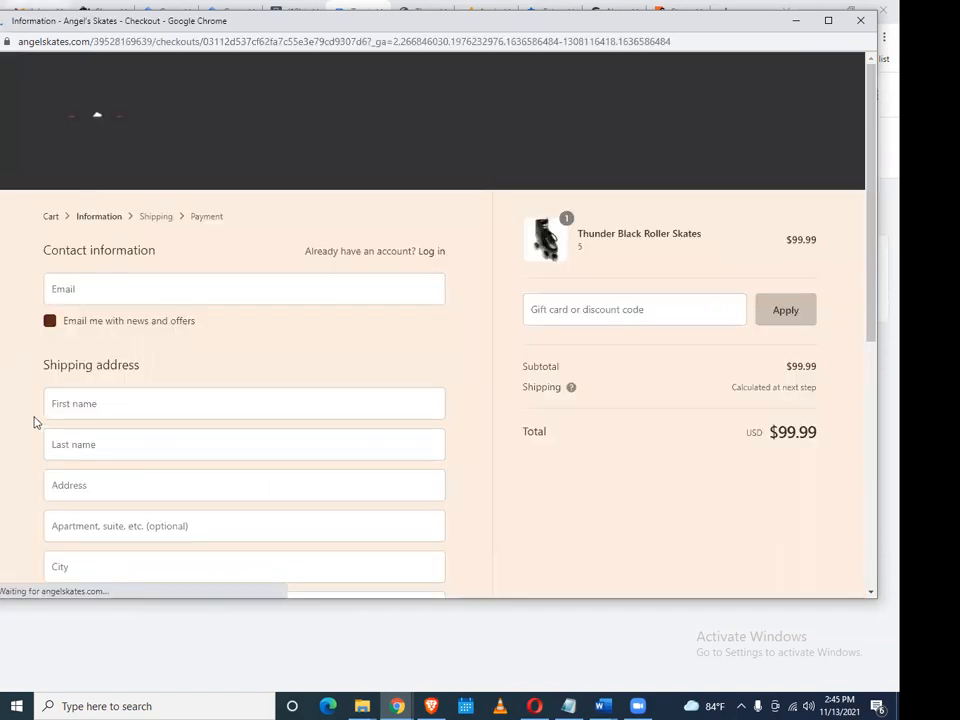
Autofill the checkout contact and shipping details with ZIP code 10001 and the saved phone number
click(192, 290)
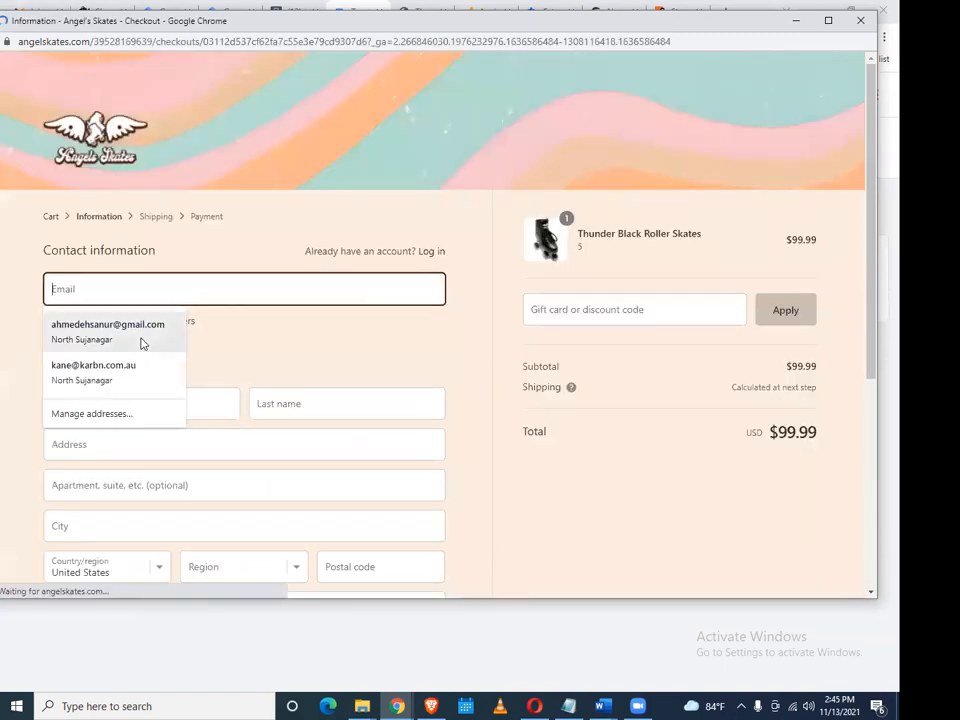
click(140, 340)
scroll(340, 374, down, 3)
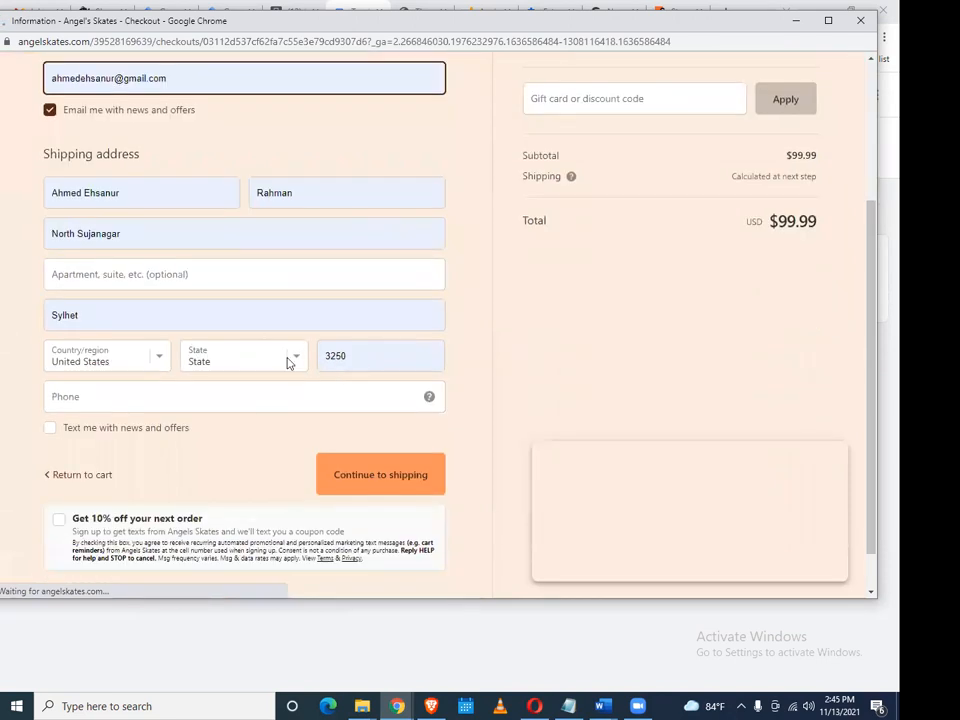
drag(358, 382, 285, 389)
text(100)
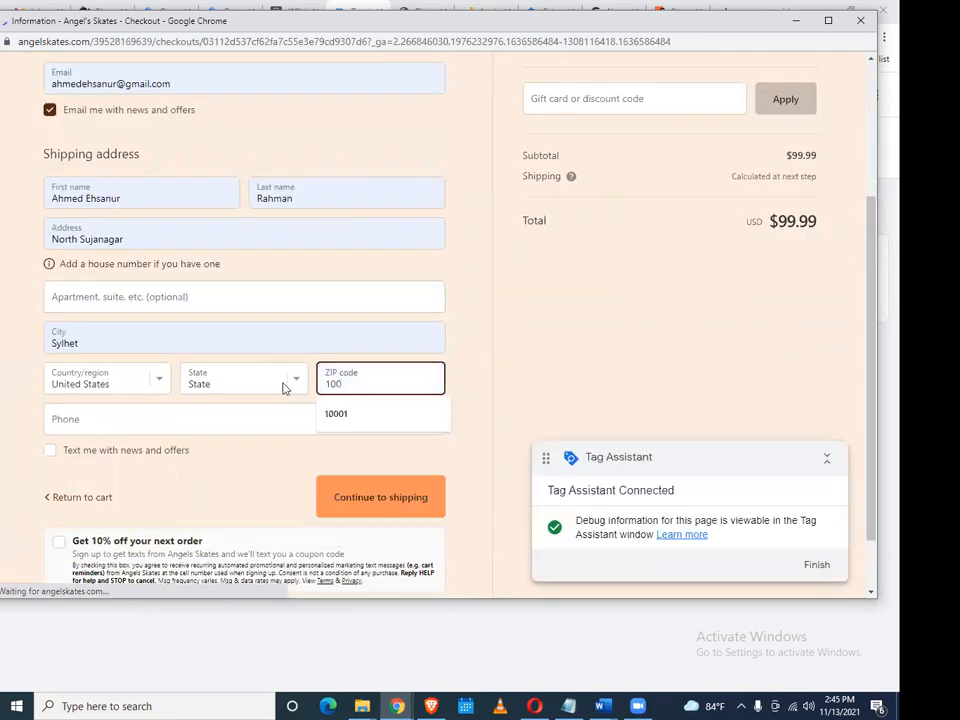
click(369, 414)
click(112, 420)
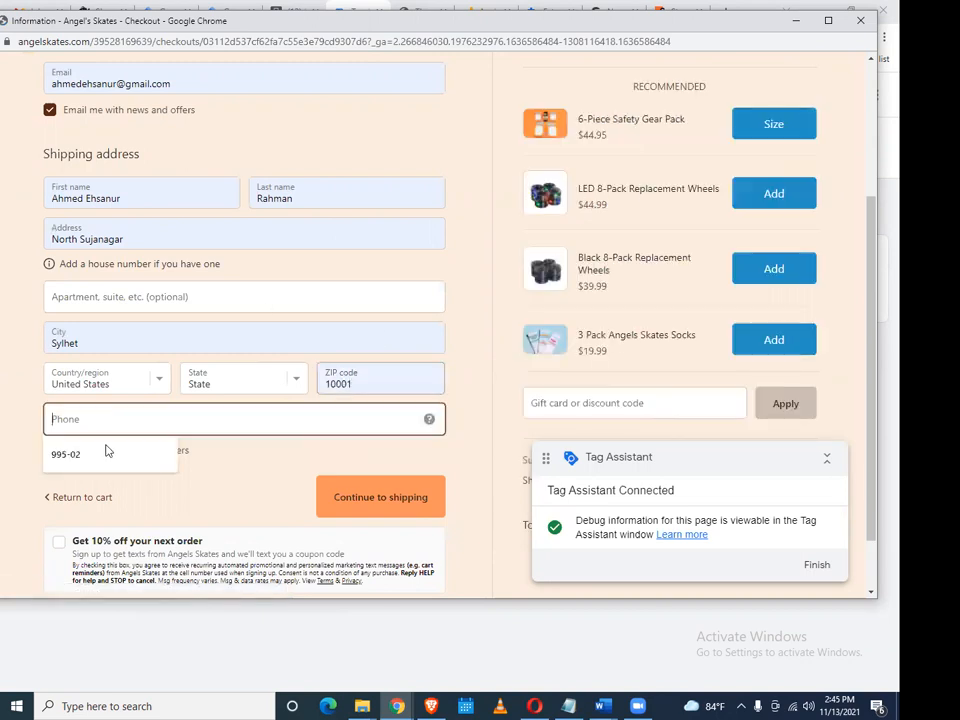
click(107, 453)
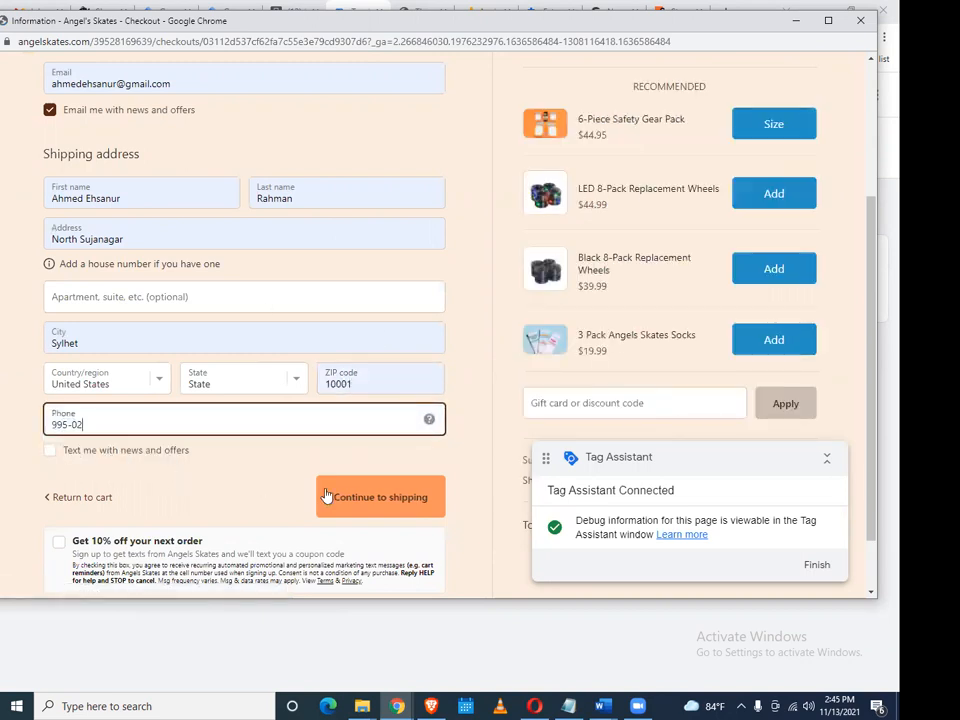
Apply the 'test' discount code, refill the invalid phone number and continue to shipping
click(576, 407)
text(te)
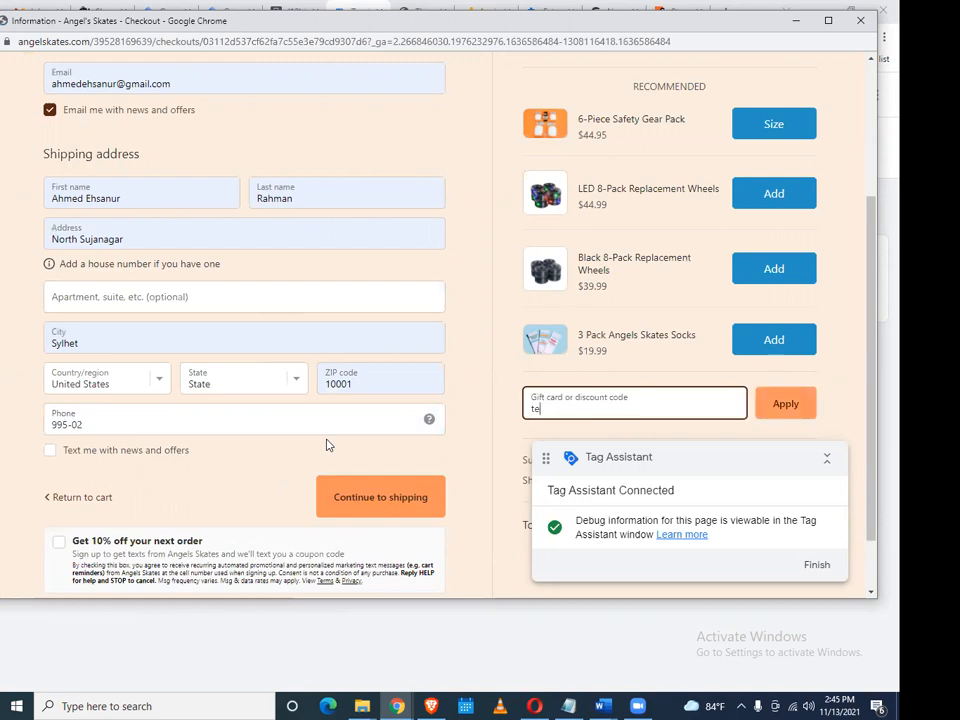
text(st)
key(Return)
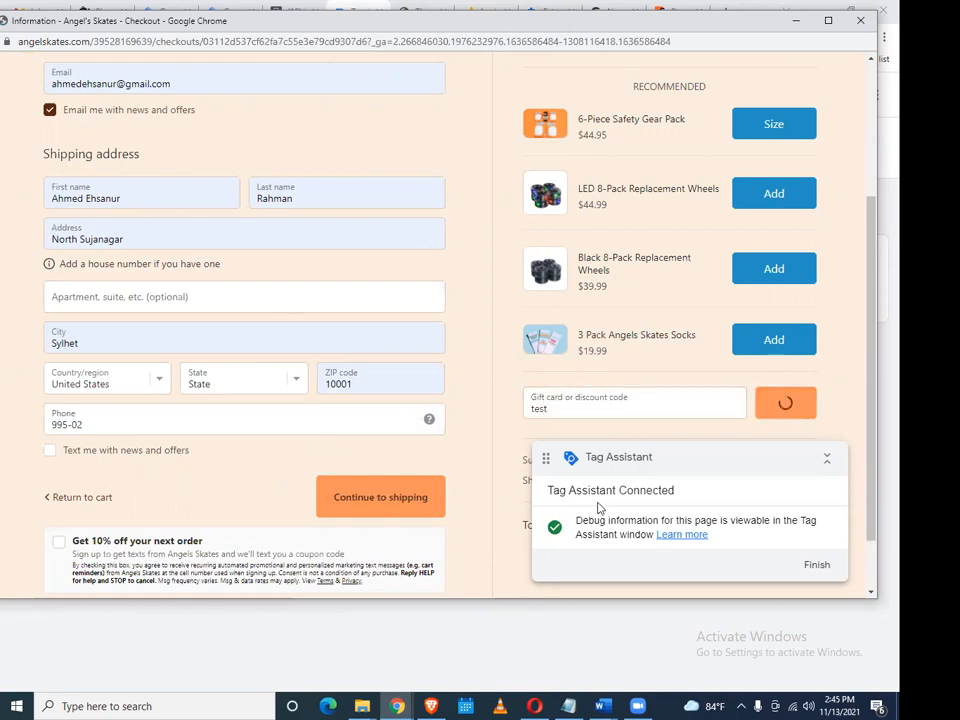
click(420, 500)
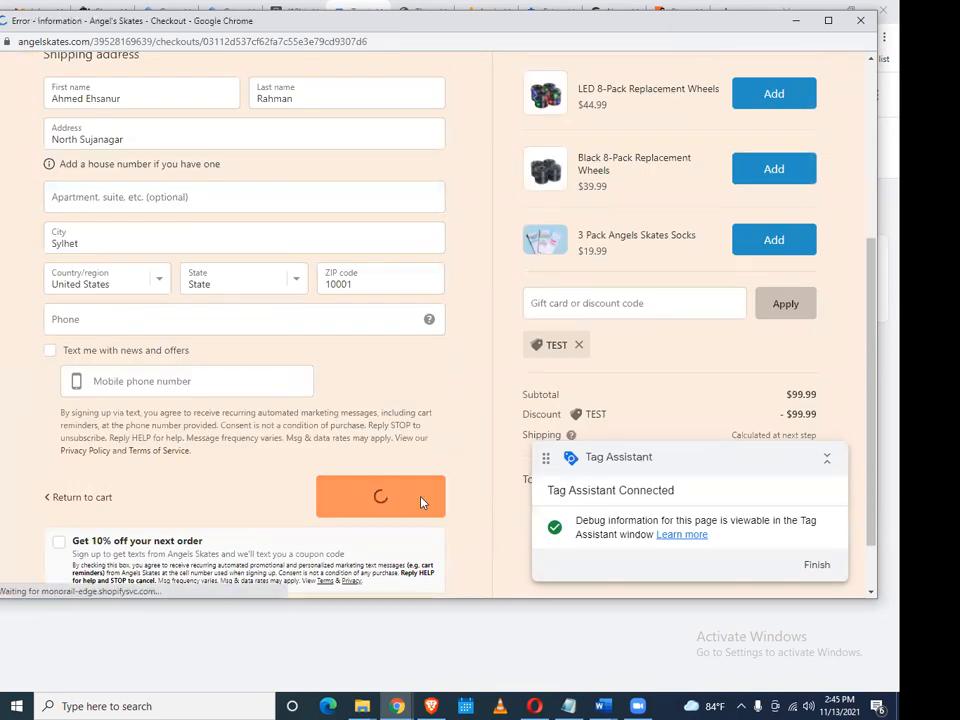
scroll(378, 458, down, 3)
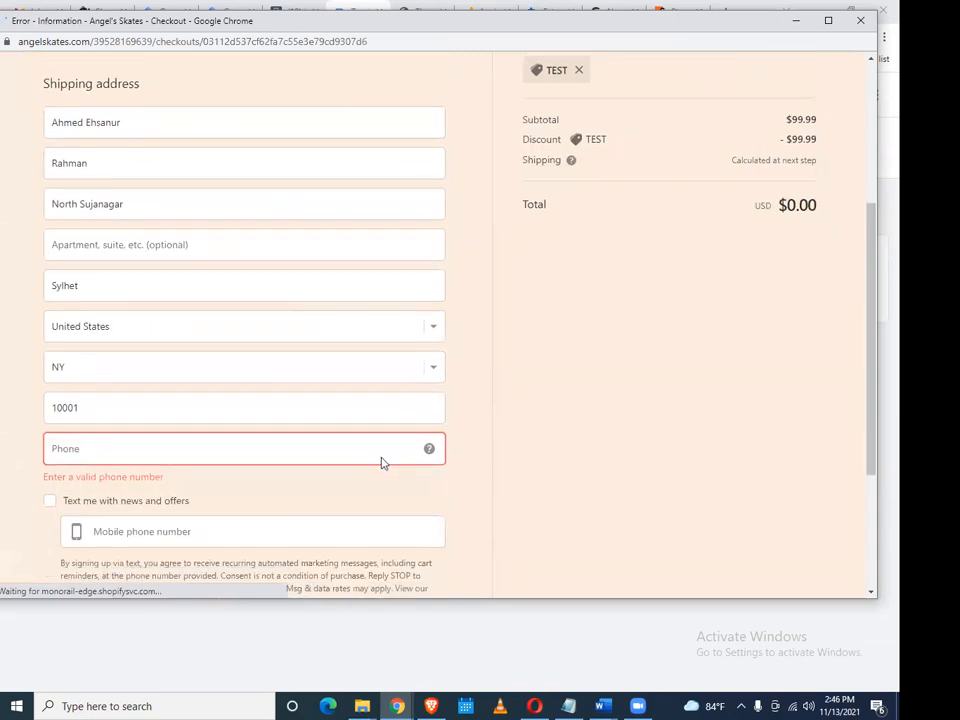
click(182, 328)
click(122, 363)
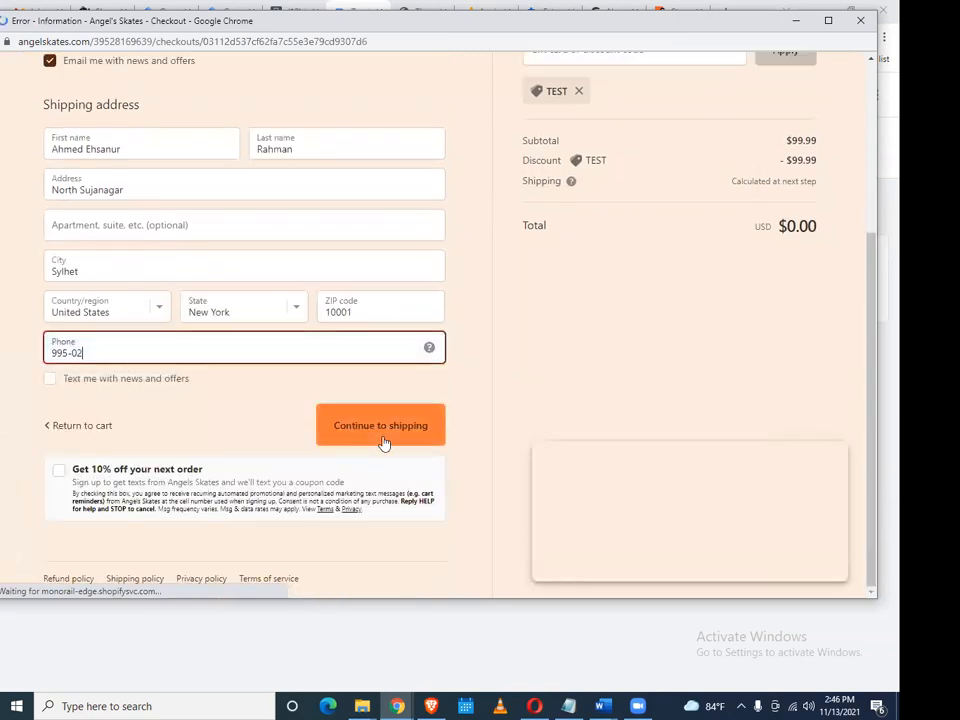
click(383, 441)
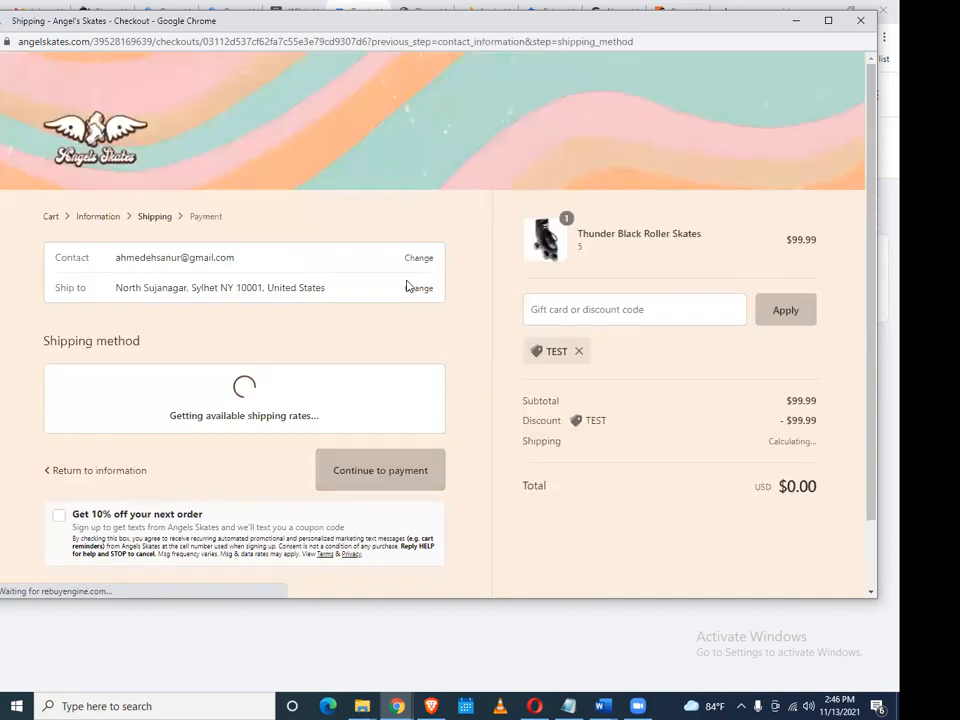
Continue to payment and place the free $0.00 test order
scroll(407, 285, down, 1)
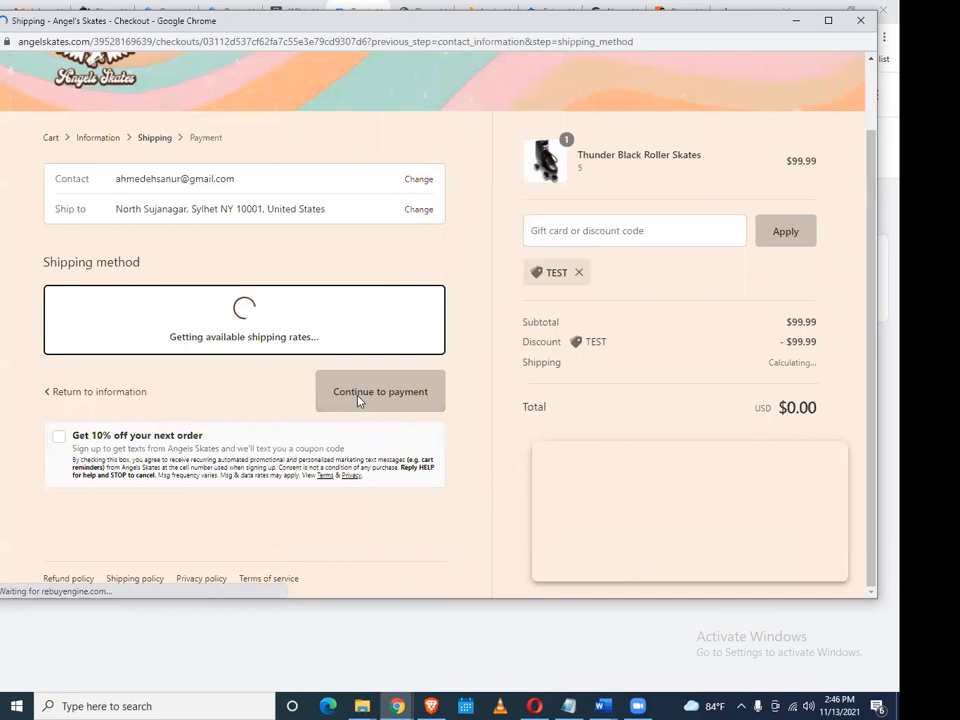
scroll(358, 400, up, 1)
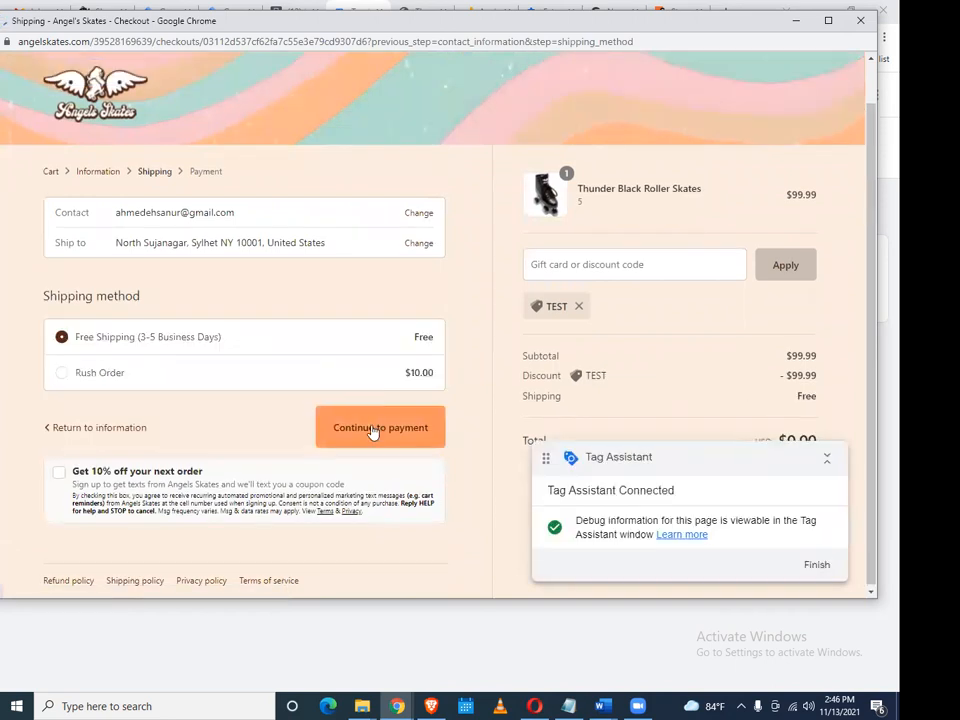
click(375, 430)
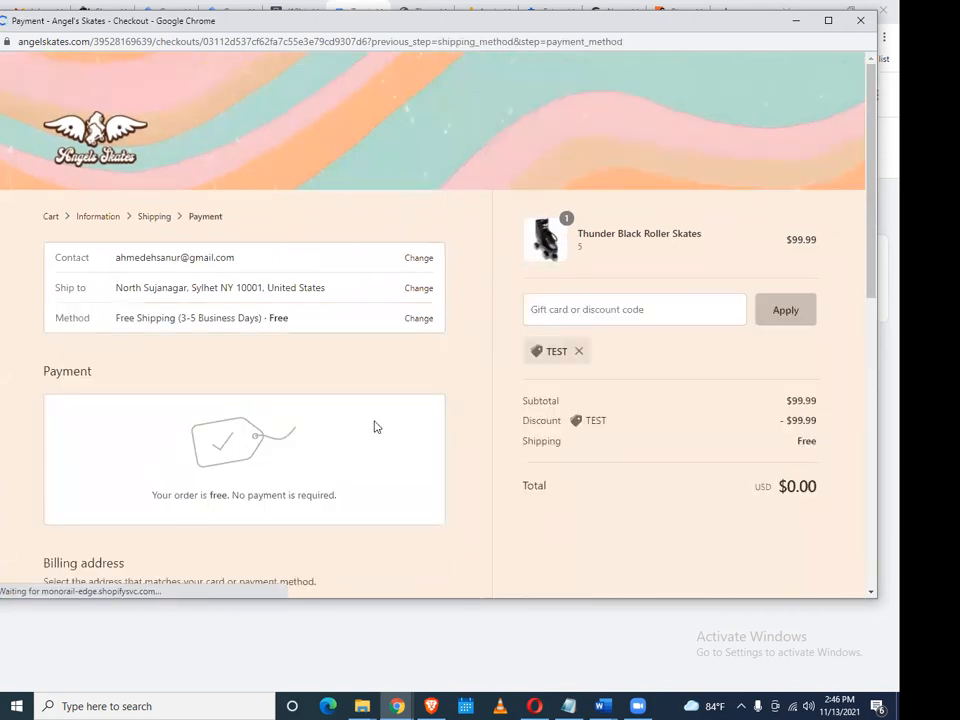
scroll(372, 425, down, 3)
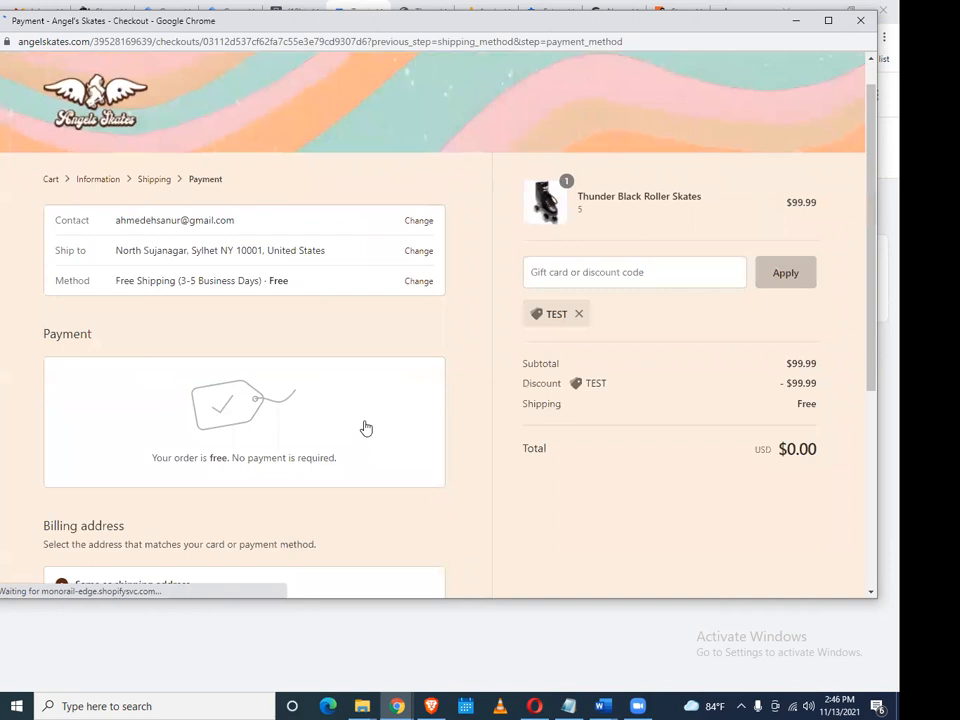
scroll(370, 435, down, 1)
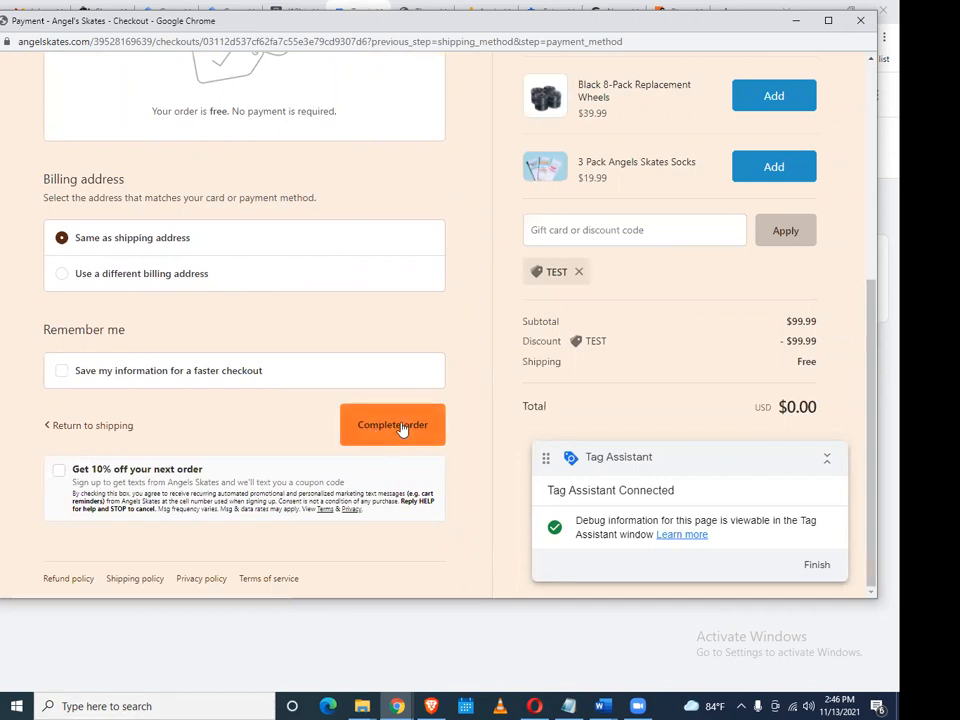
click(400, 427)
scroll(378, 368, up, 2)
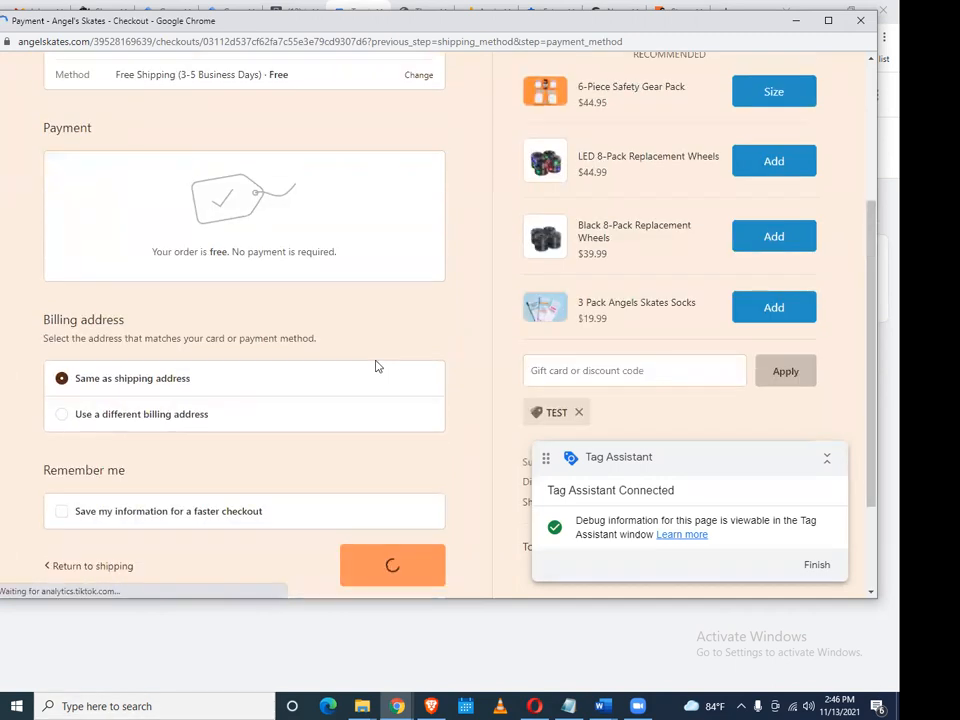
scroll(376, 366, up, 3)
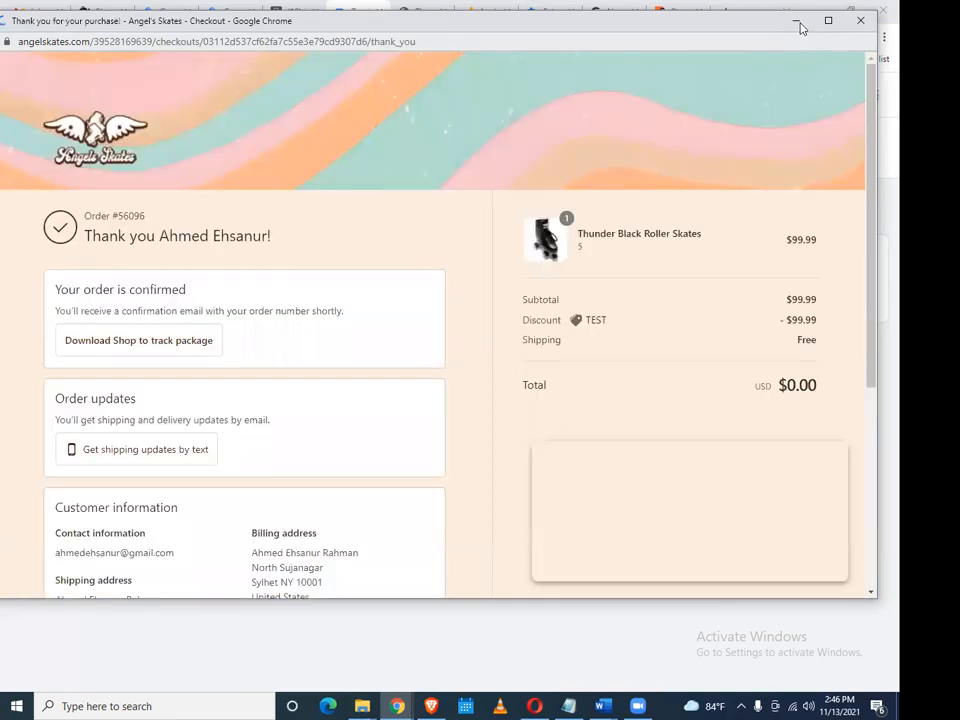
click(796, 20)
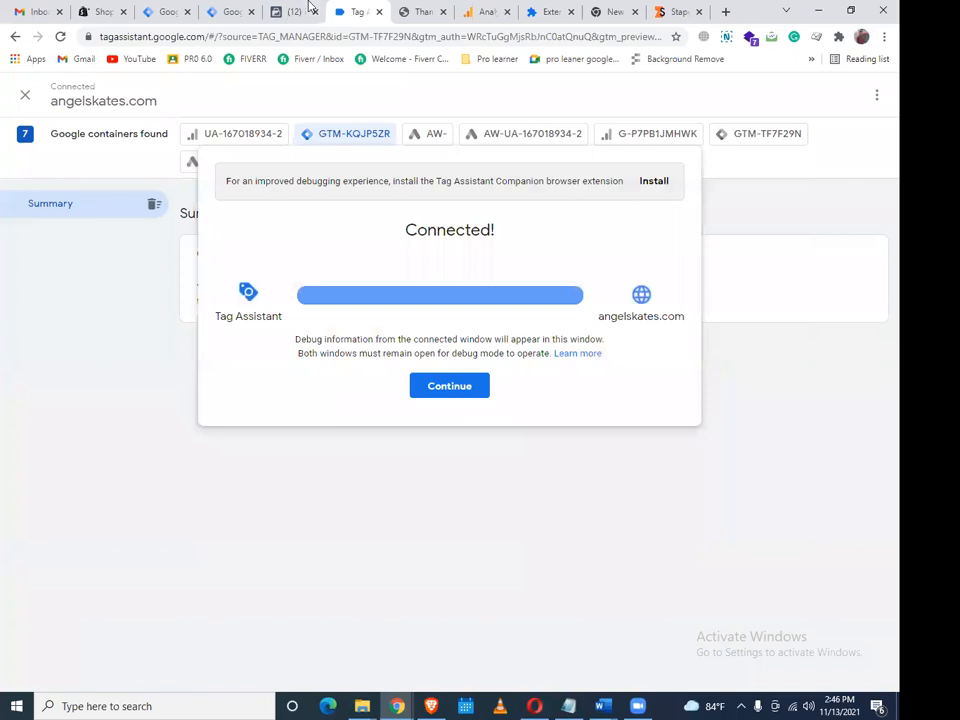
Reload Facebook Events Manager's test events and scroll through them for the new Purchase event
click(309, 6)
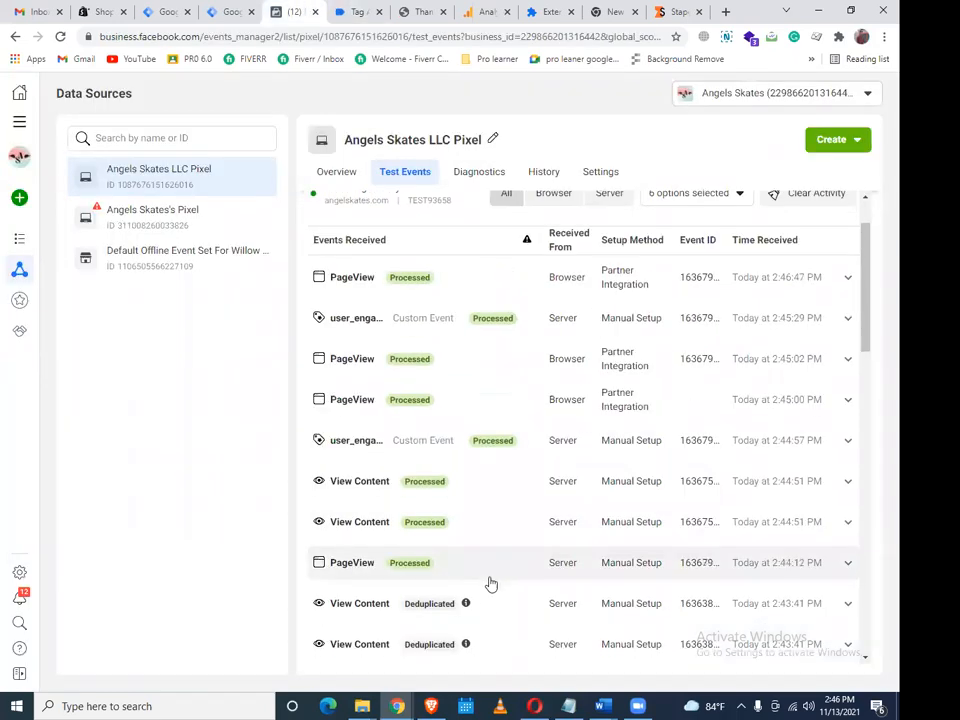
scroll(494, 577, up, 5)
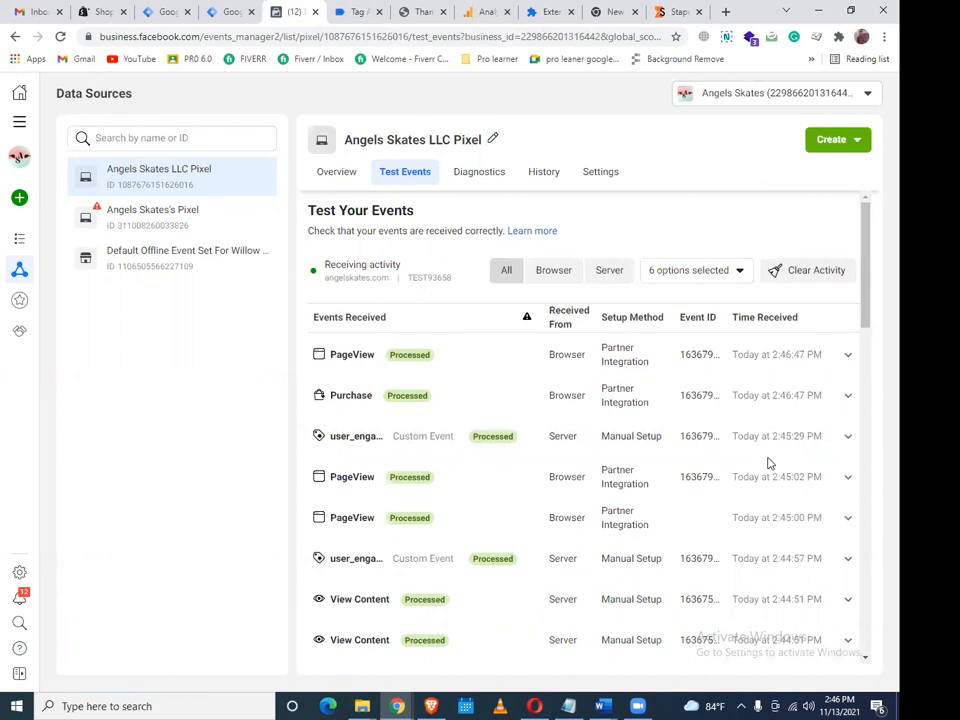
click(61, 37)
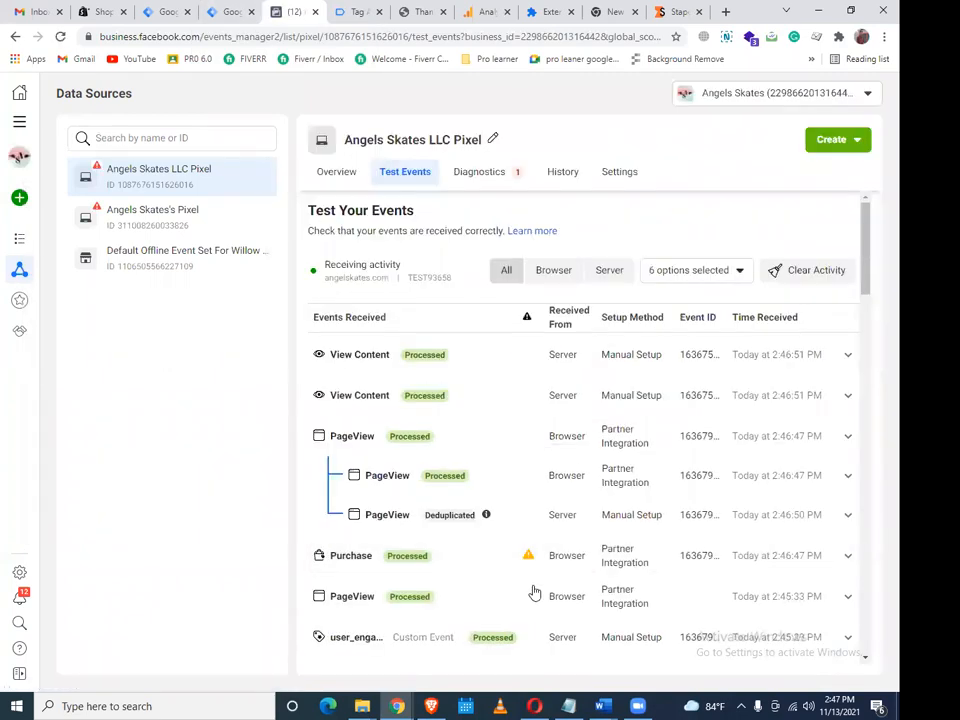
scroll(535, 594, down, 2)
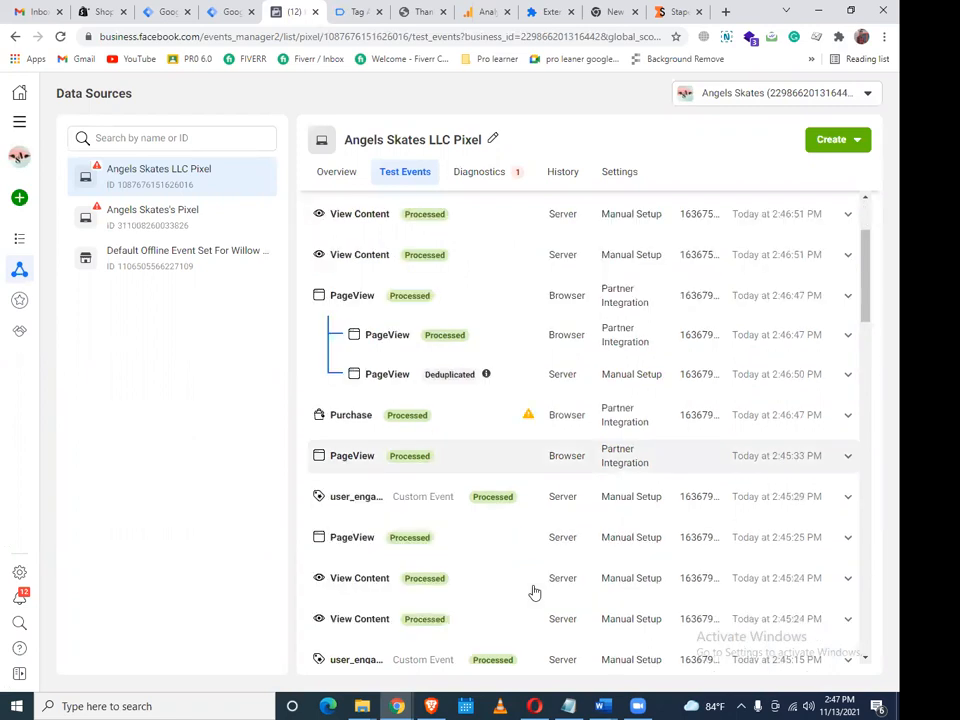
scroll(535, 594, down, 1)
scroll(535, 594, down, 2)
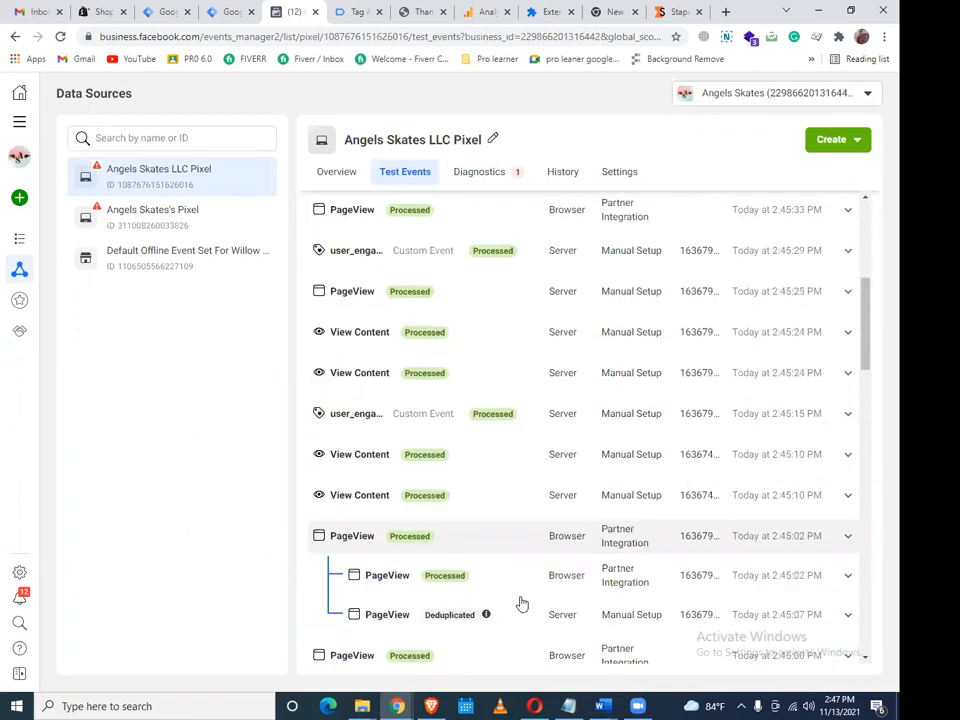
scroll(521, 602, down, 2)
scroll(484, 579, up, 1)
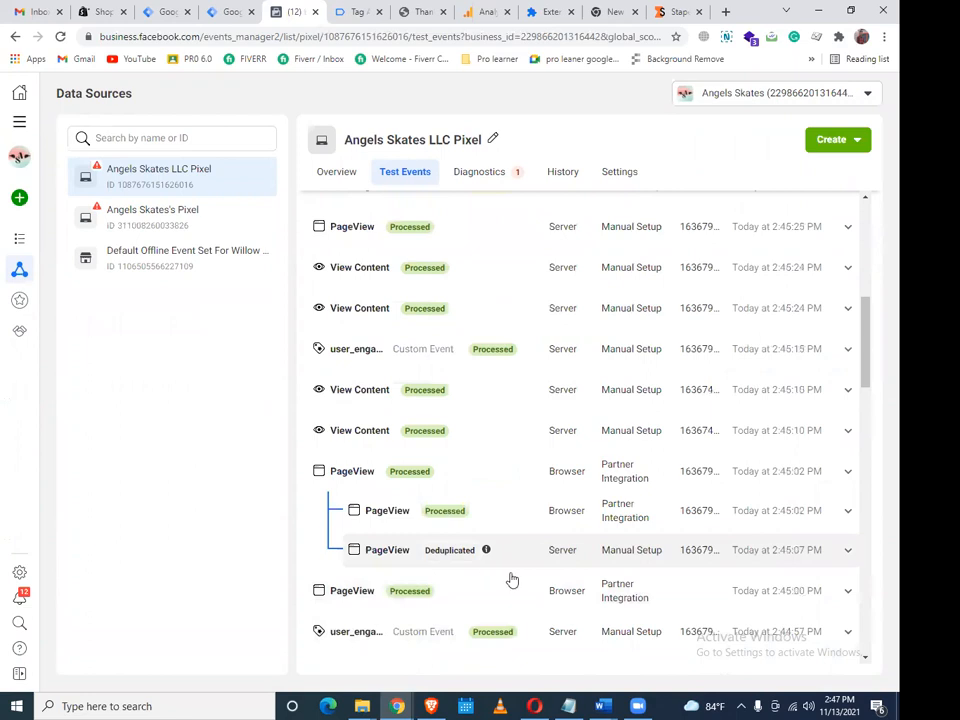
scroll(480, 545, down, 2)
scroll(541, 512, down, 5)
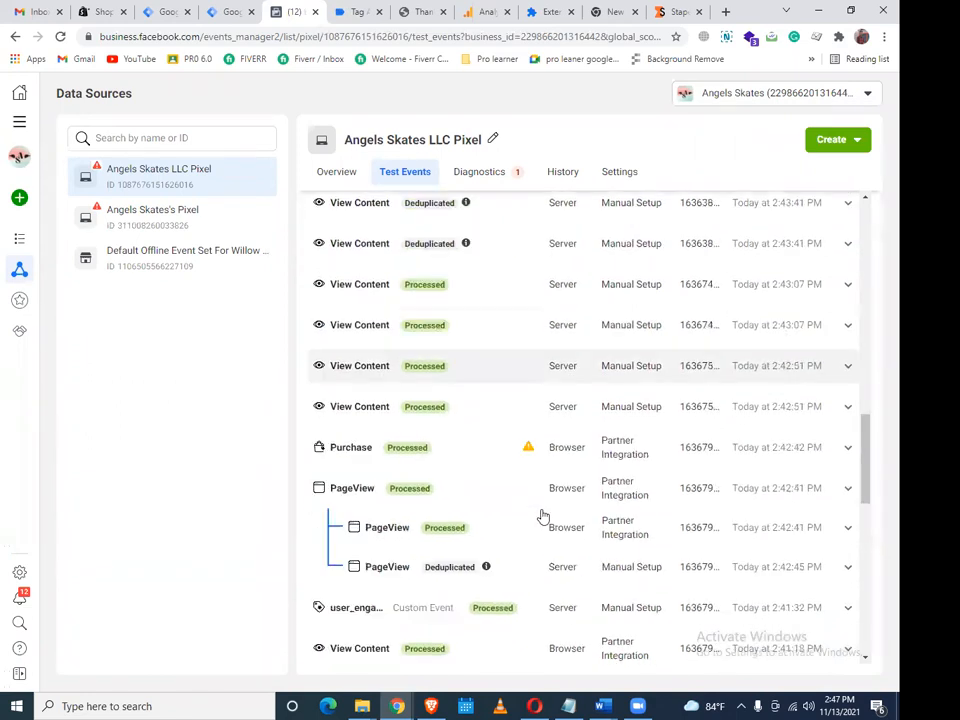
scroll(542, 514, up, 5)
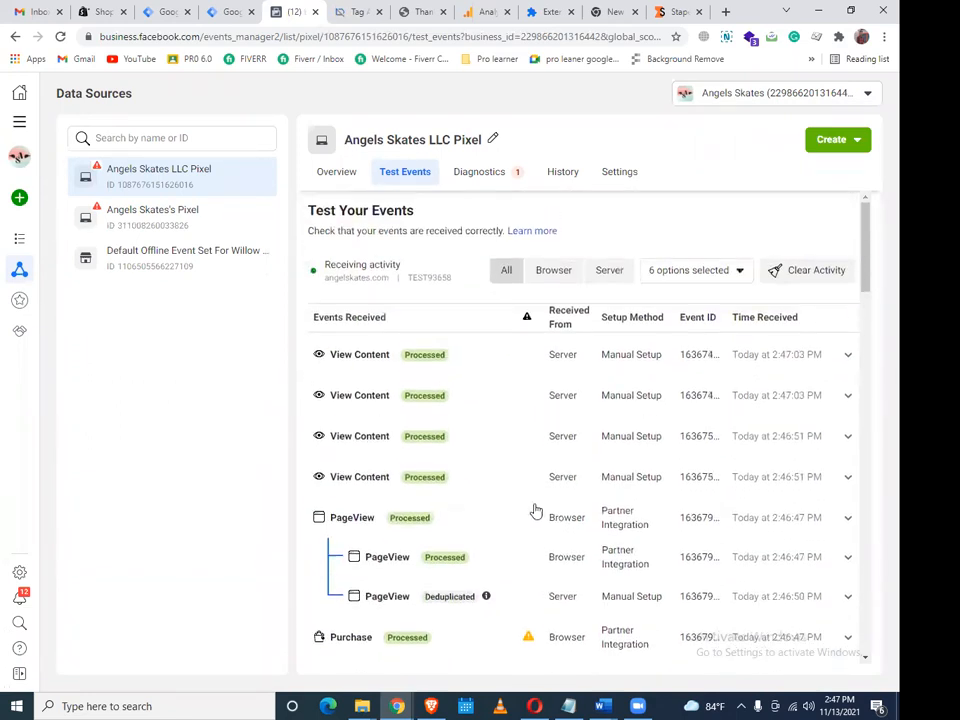
click(165, 10)
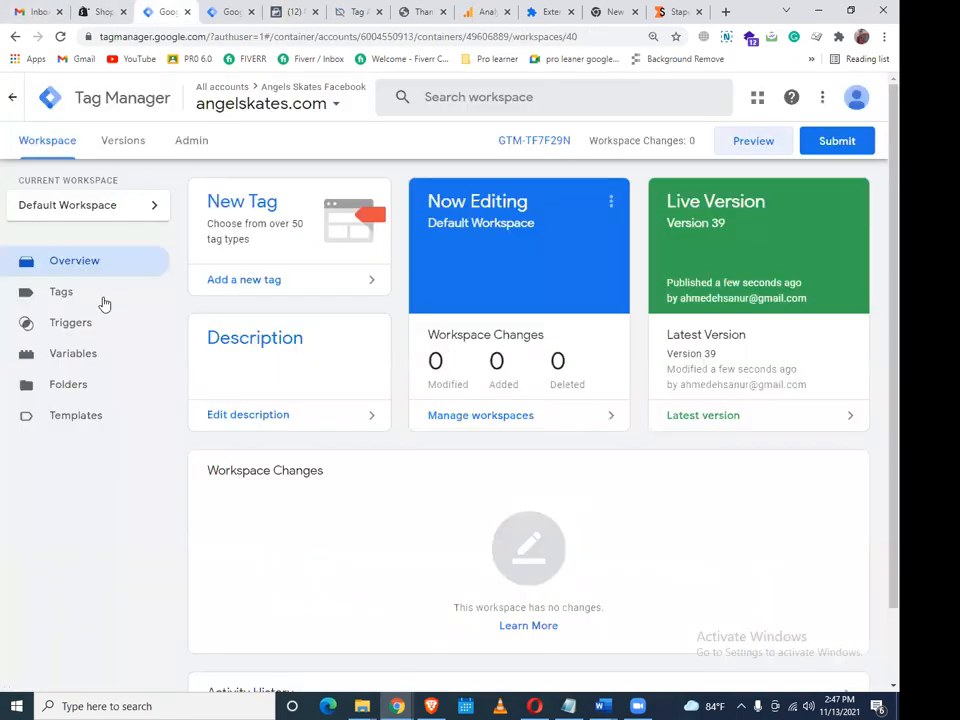
Open GA4-FB-SS-Purchase-Tag from the angelskates.com container and edit its configuration
click(102, 302)
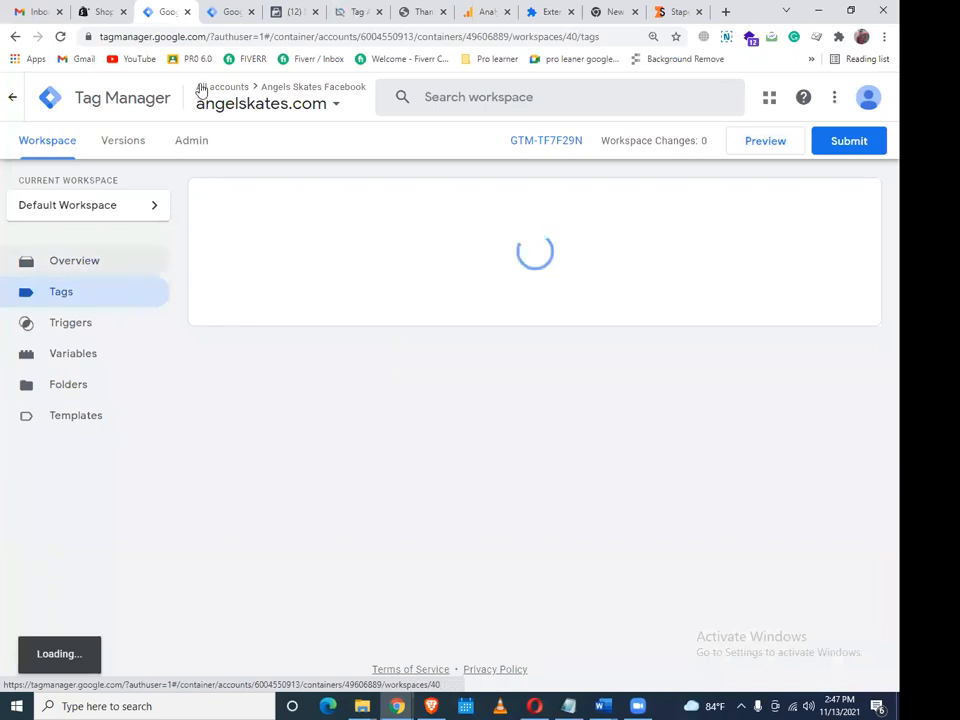
click(220, 11)
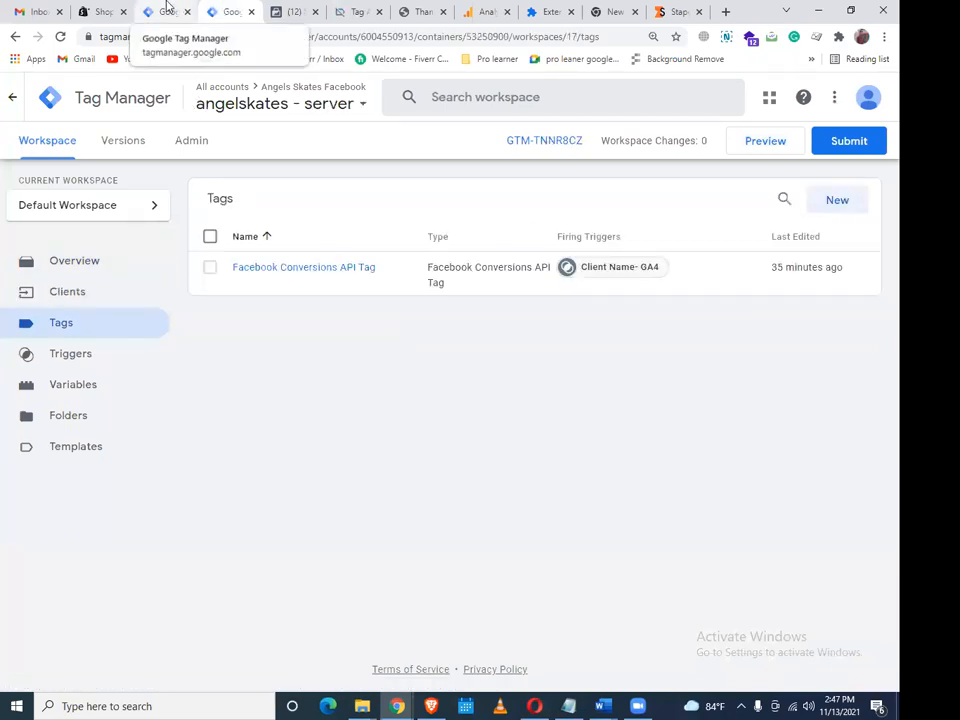
click(167, 10)
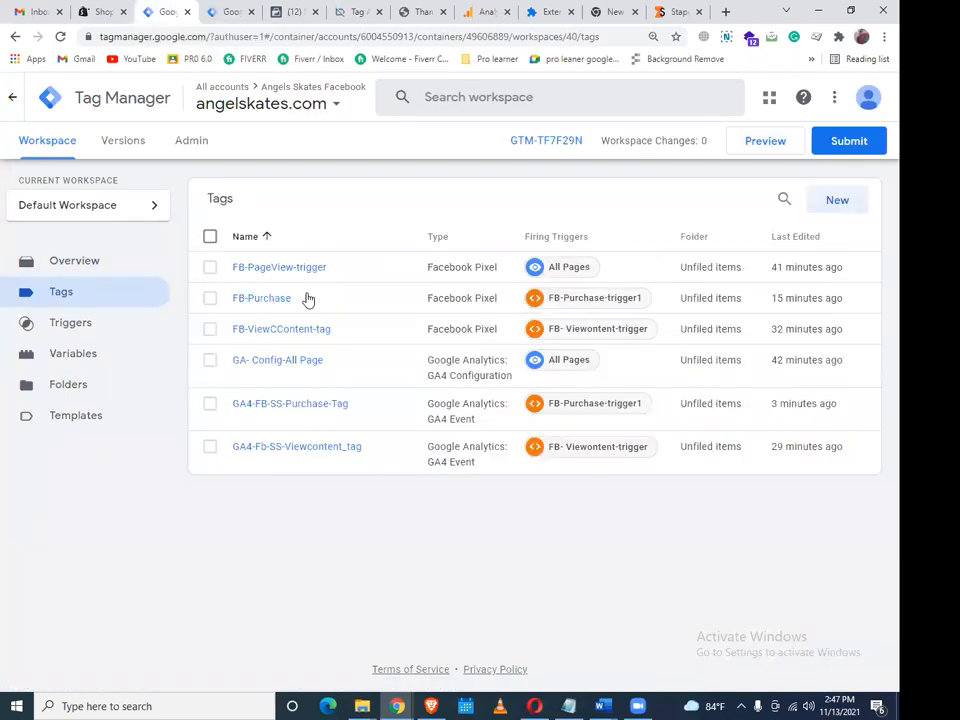
click(319, 405)
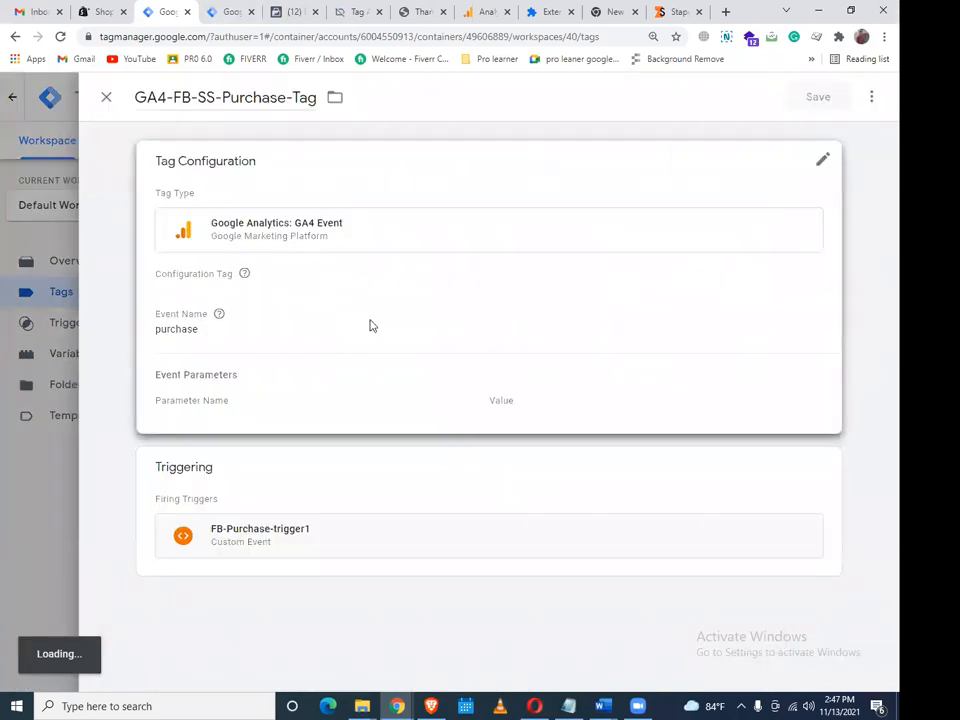
click(370, 325)
scroll(456, 364, down, 3)
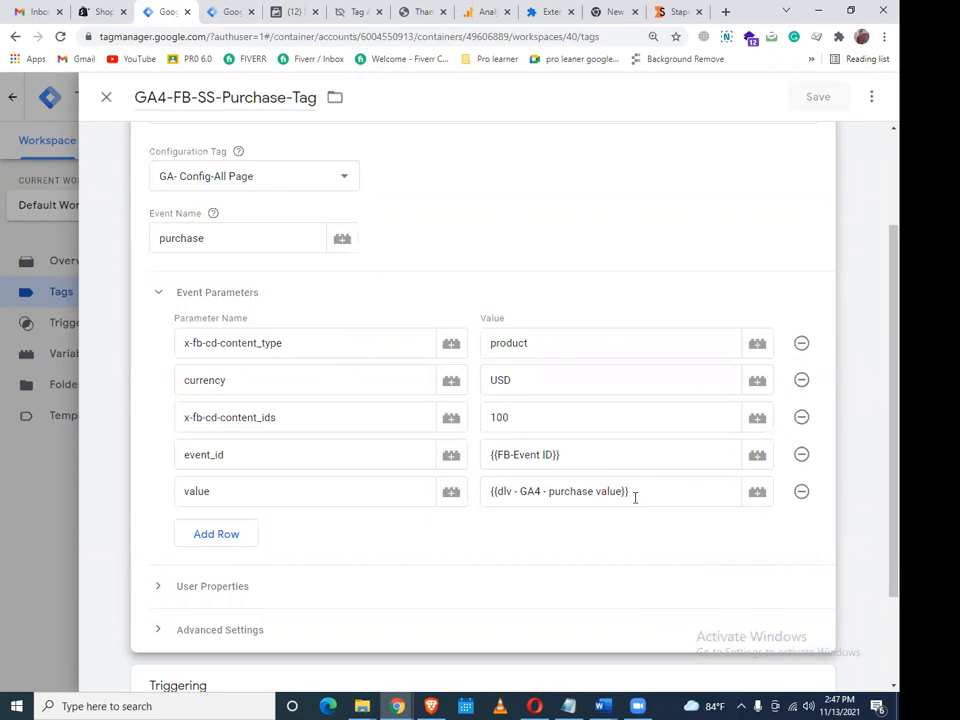
Replace the purchase value variable in the value parameter with 1001 and save the tag
click(512, 421)
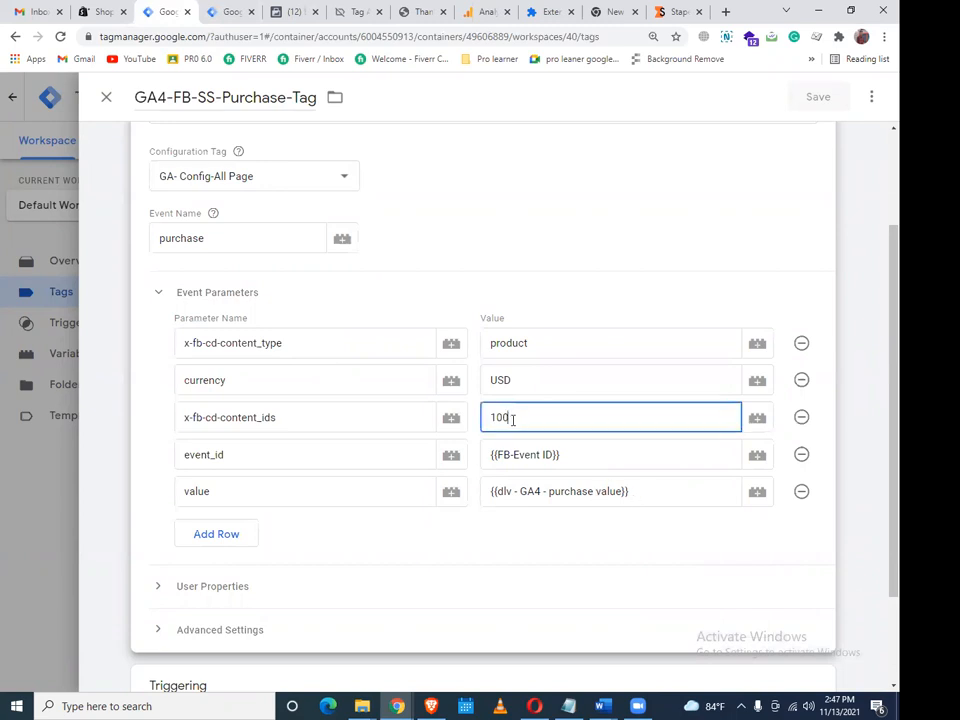
key(BackSpace)
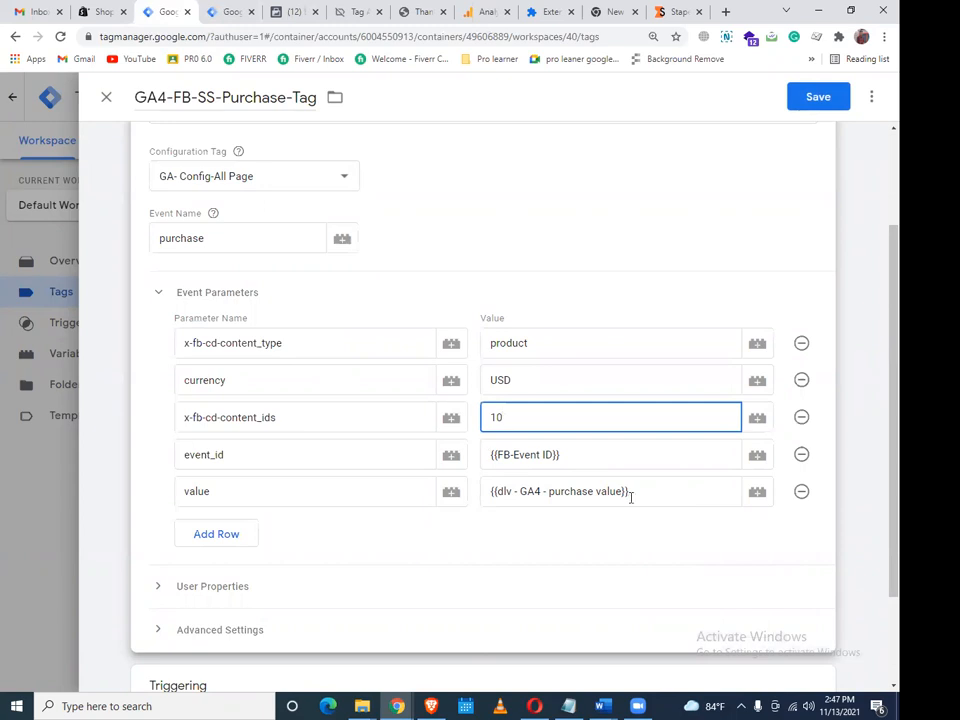
drag(658, 490, 461, 489)
key(BackSpace)
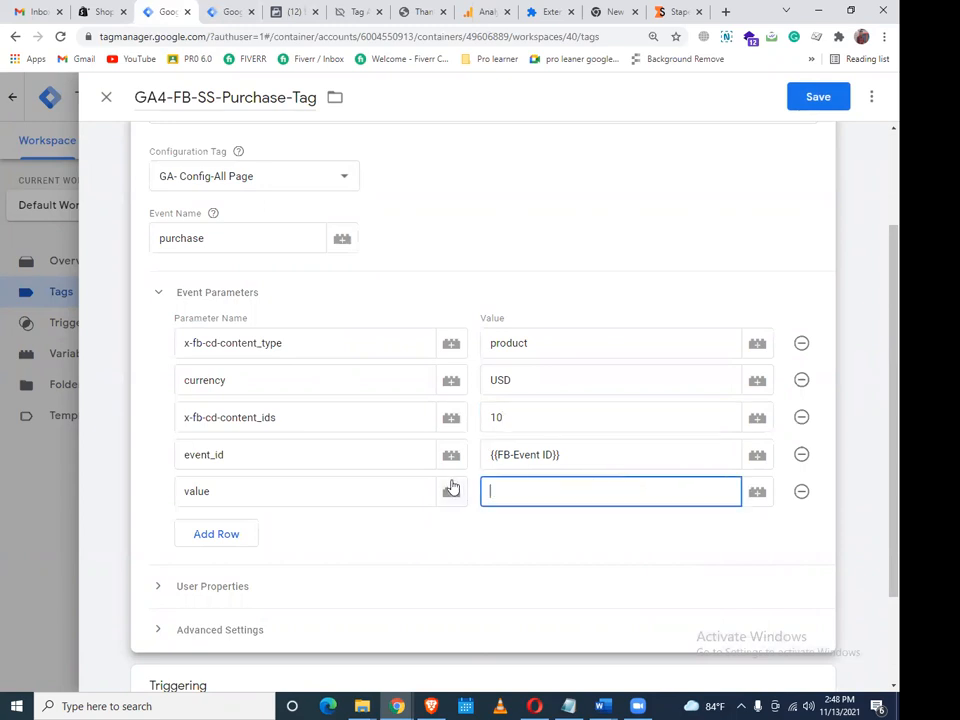
click(531, 421)
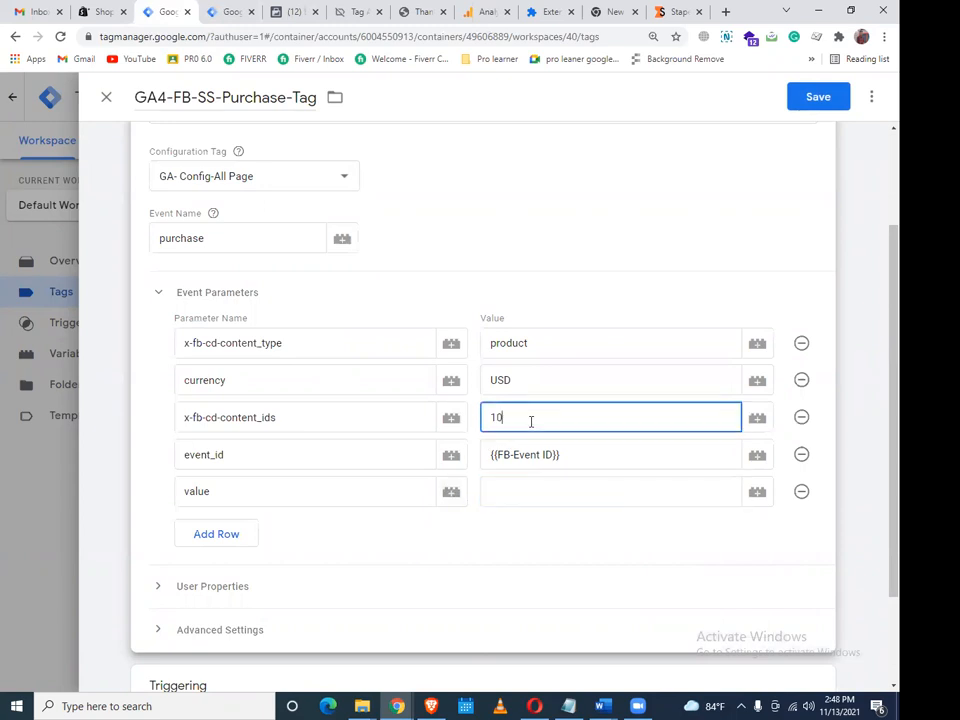
click(517, 492)
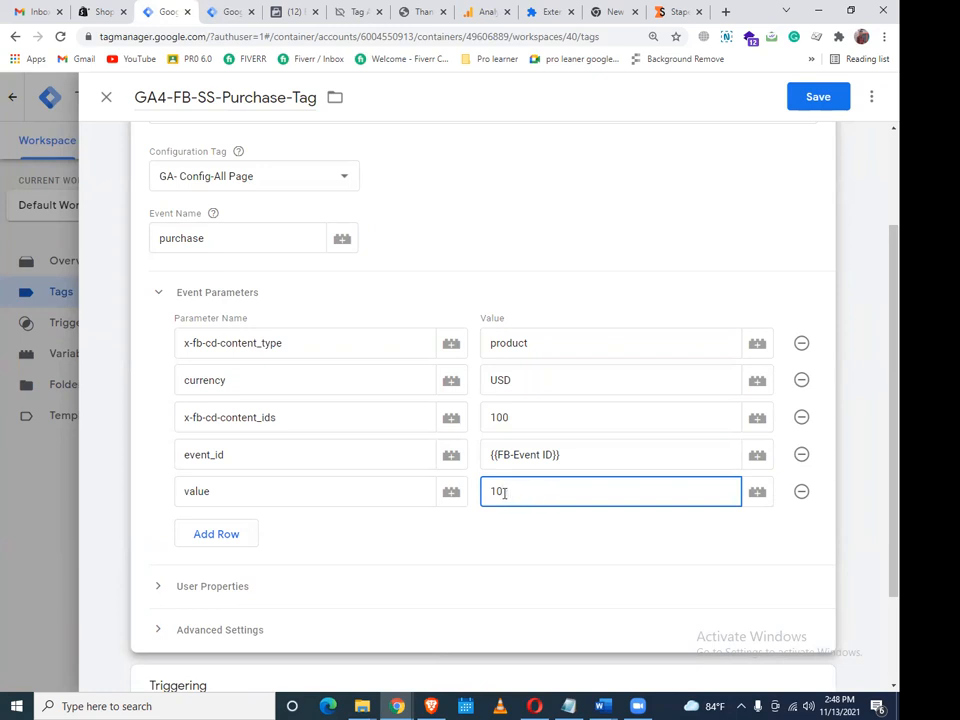
click(467, 565)
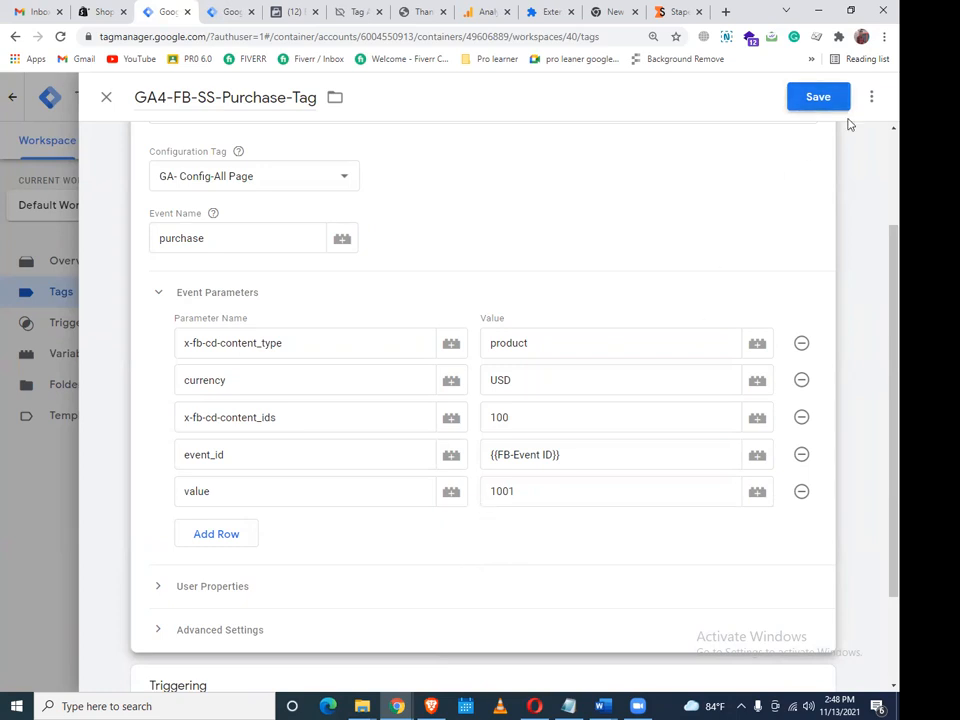
click(822, 98)
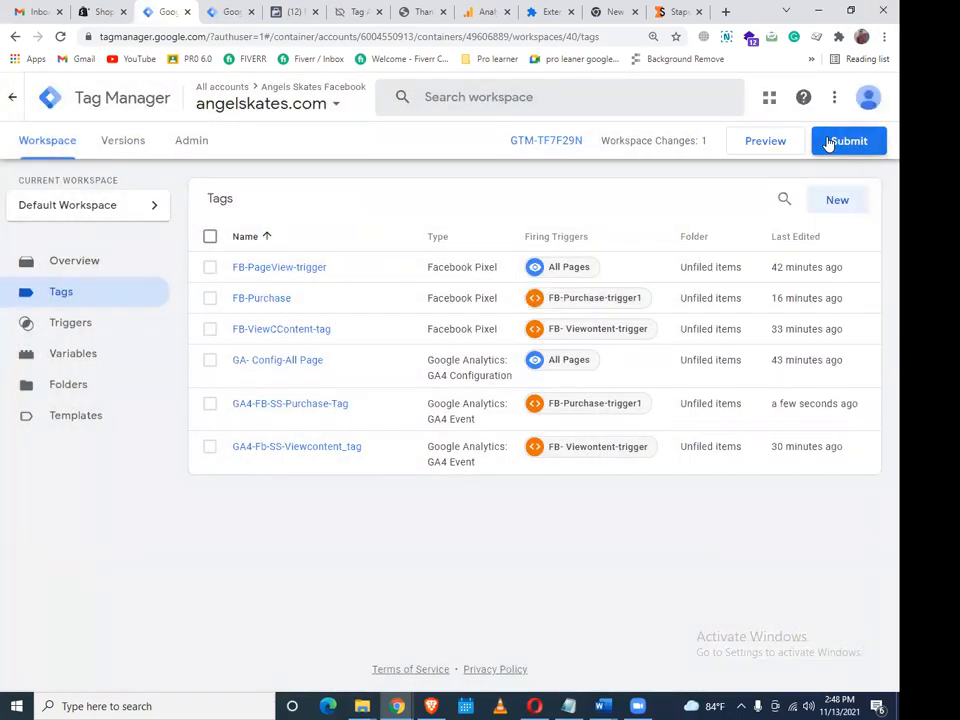
click(829, 142)
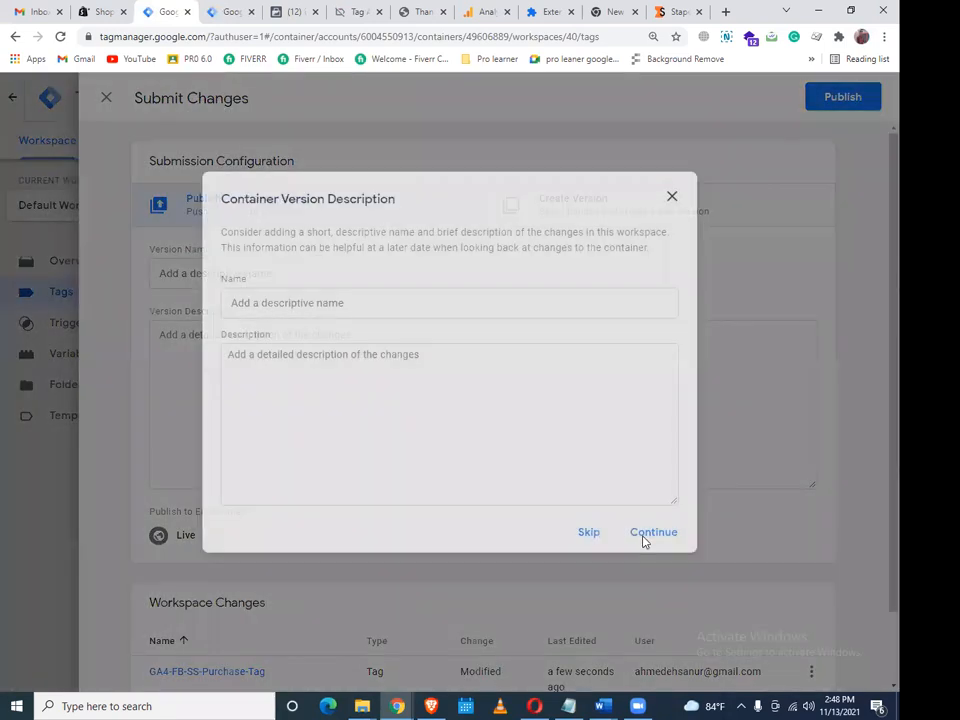
Publish Version 40 and clear the recorded Facebook test event activity
click(645, 533)
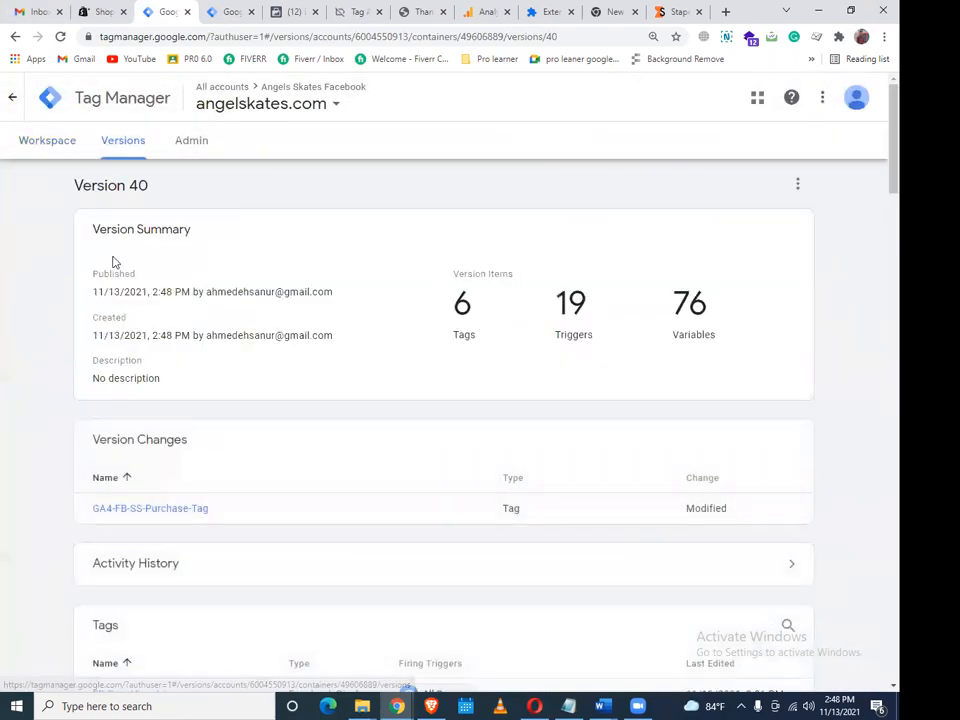
click(70, 152)
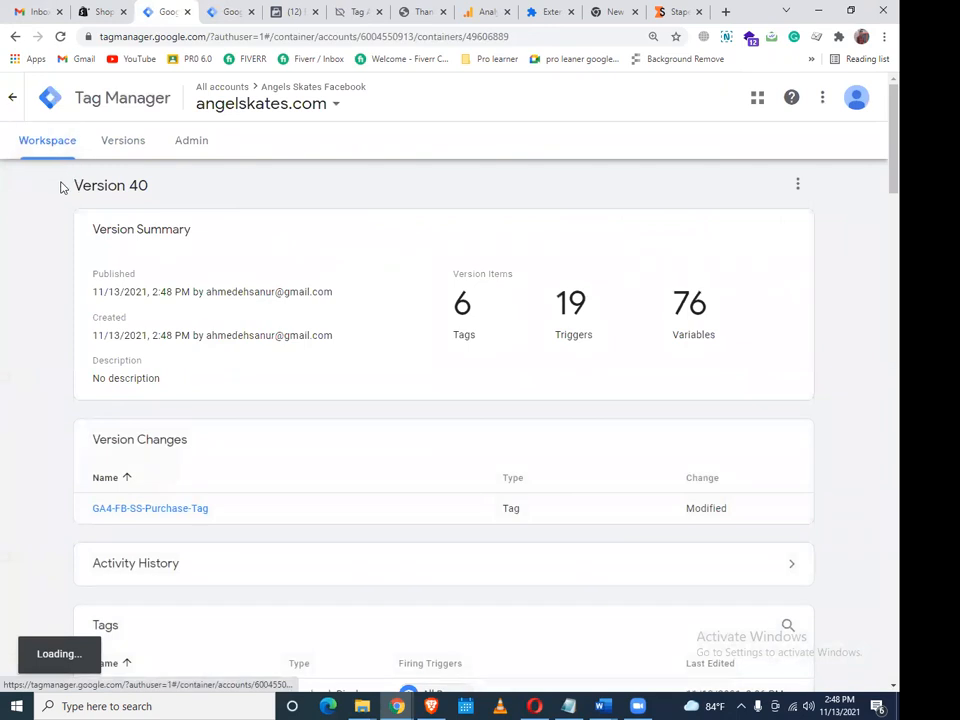
click(298, 12)
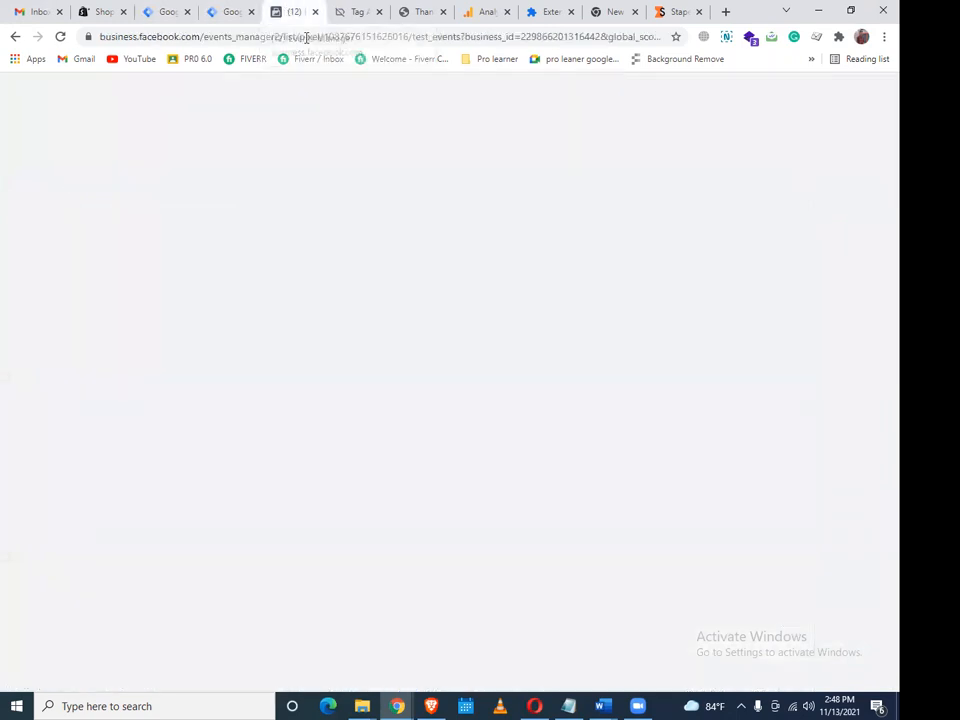
click(810, 270)
click(608, 349)
Start Preview for the angelskates.com web container, then return to the server container's tags
click(230, 12)
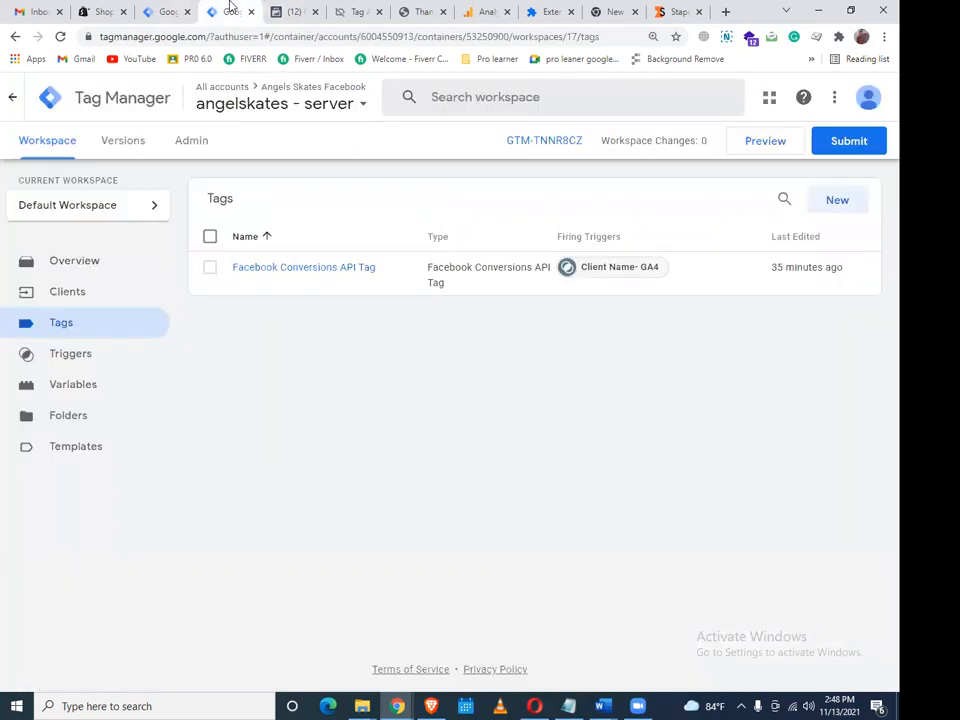
click(159, 8)
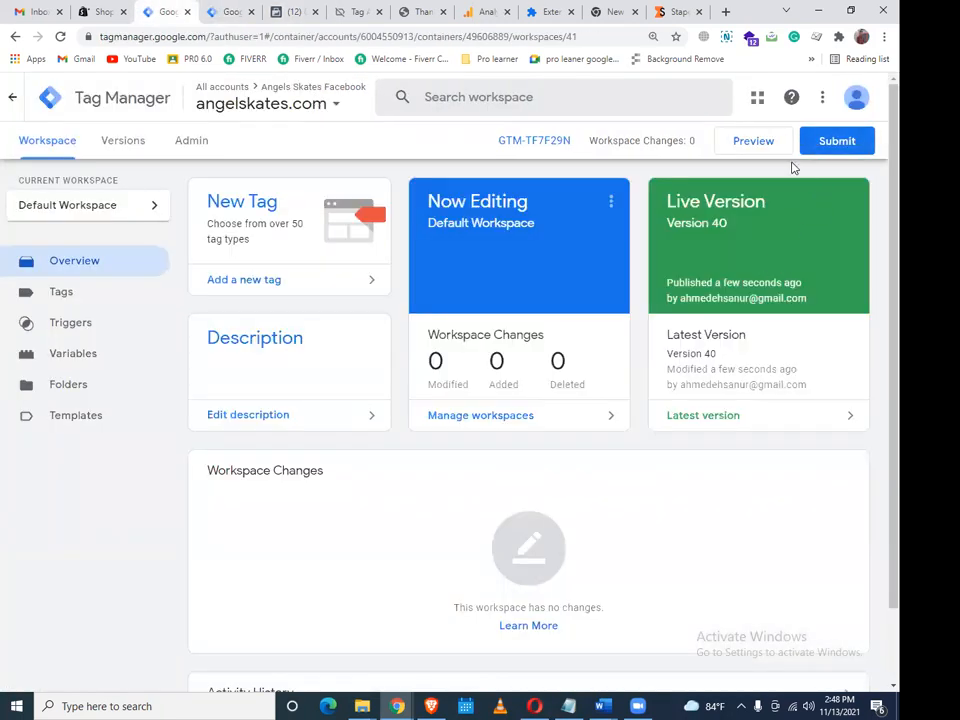
click(767, 142)
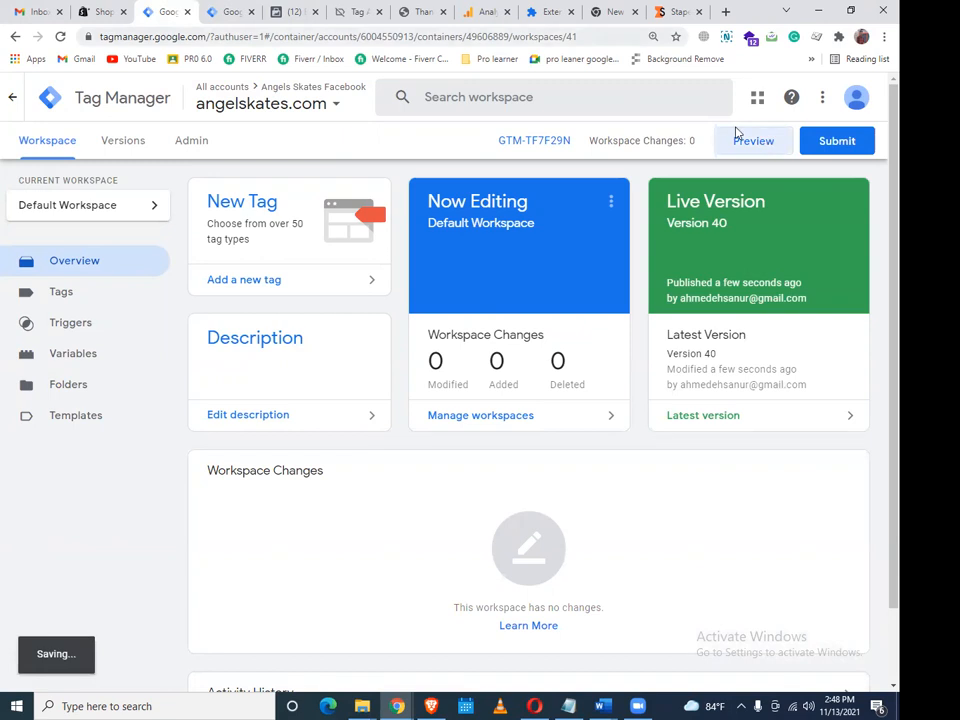
click(230, 12)
click(765, 143)
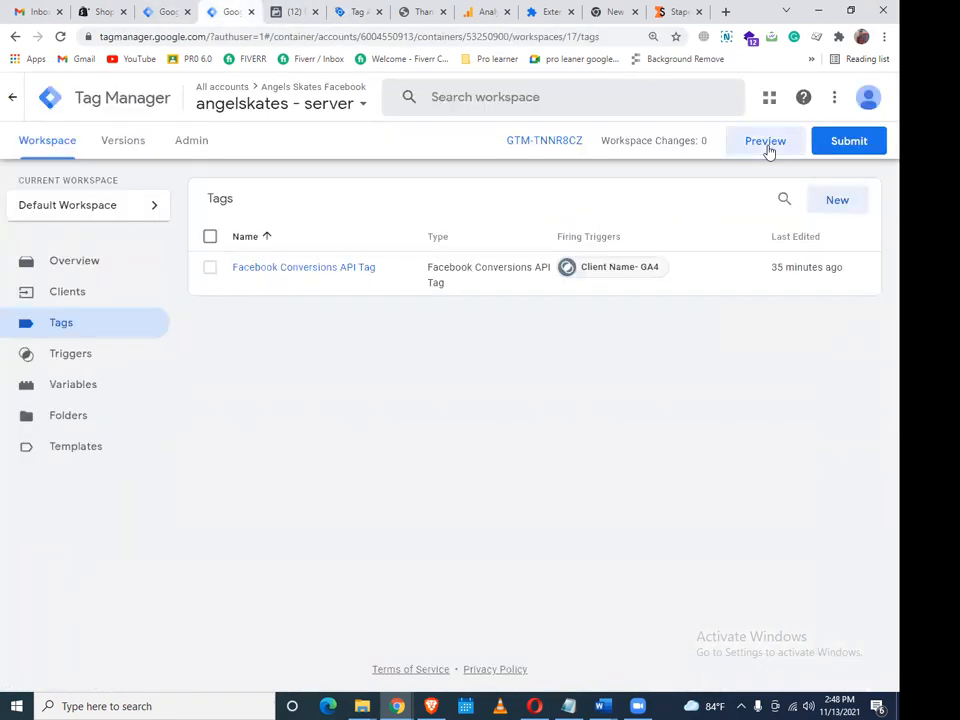
Start Preview for the server container and let Tag Assistant connect to angelskates.com
click(766, 148)
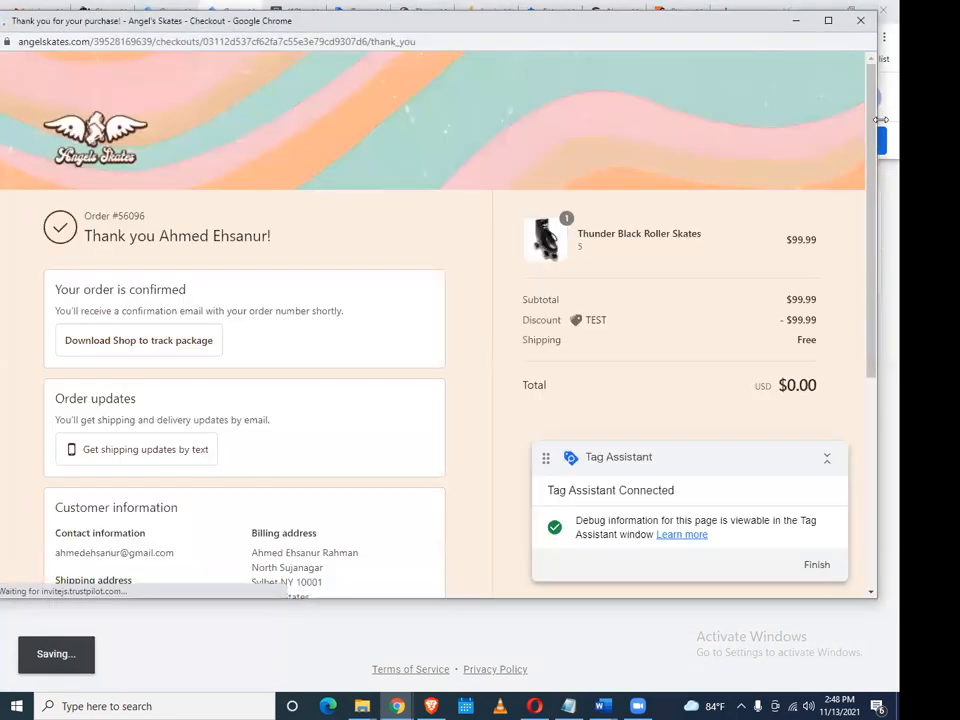
click(797, 20)
click(213, 9)
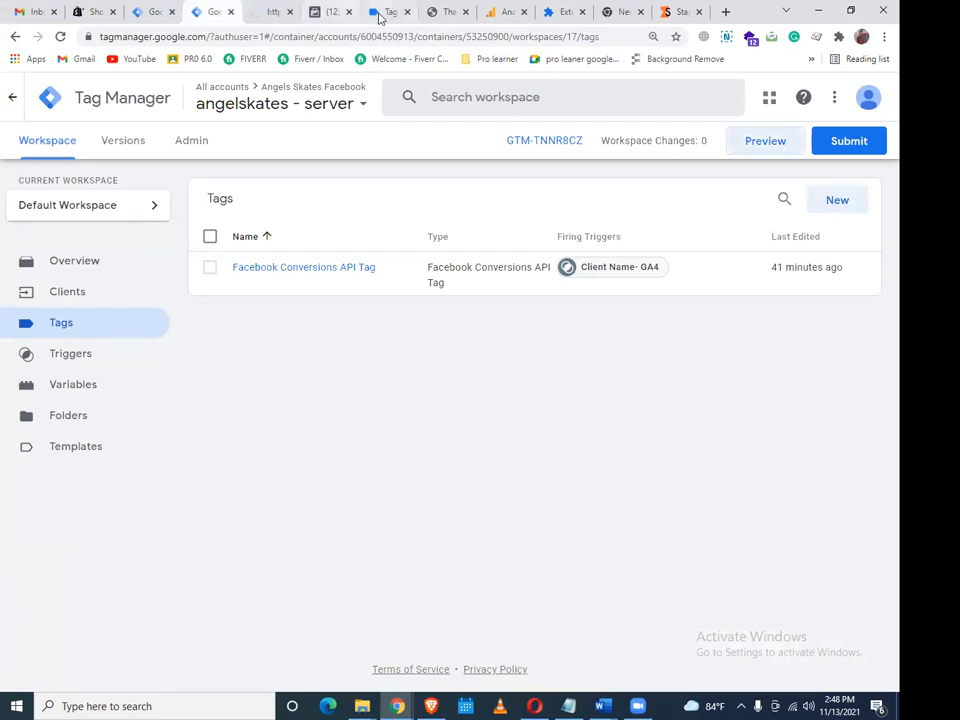
click(381, 14)
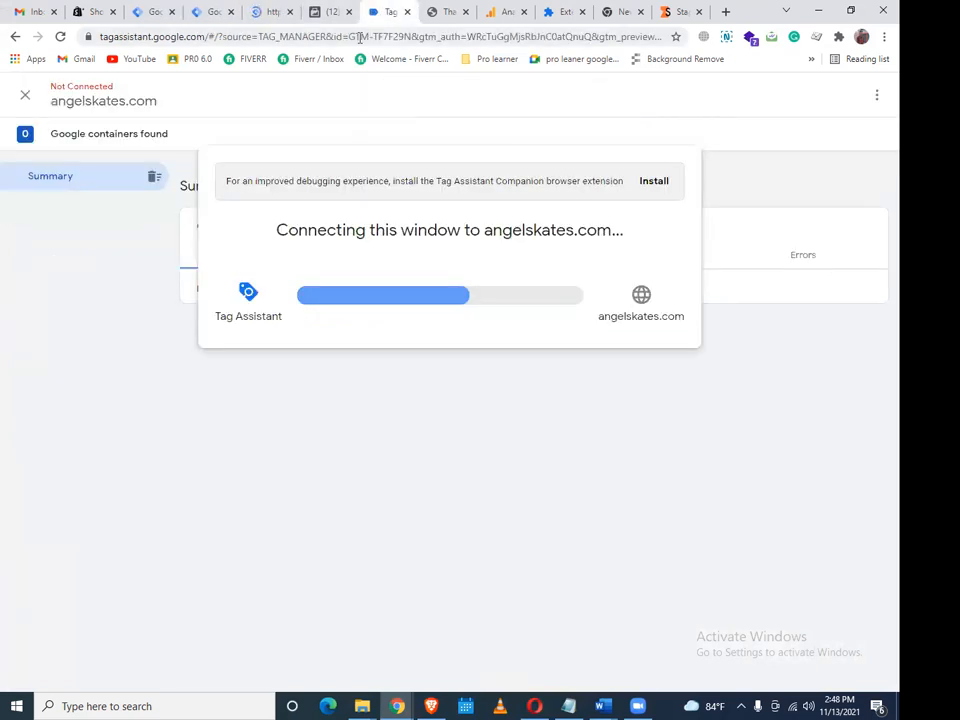
click(263, 11)
click(158, 9)
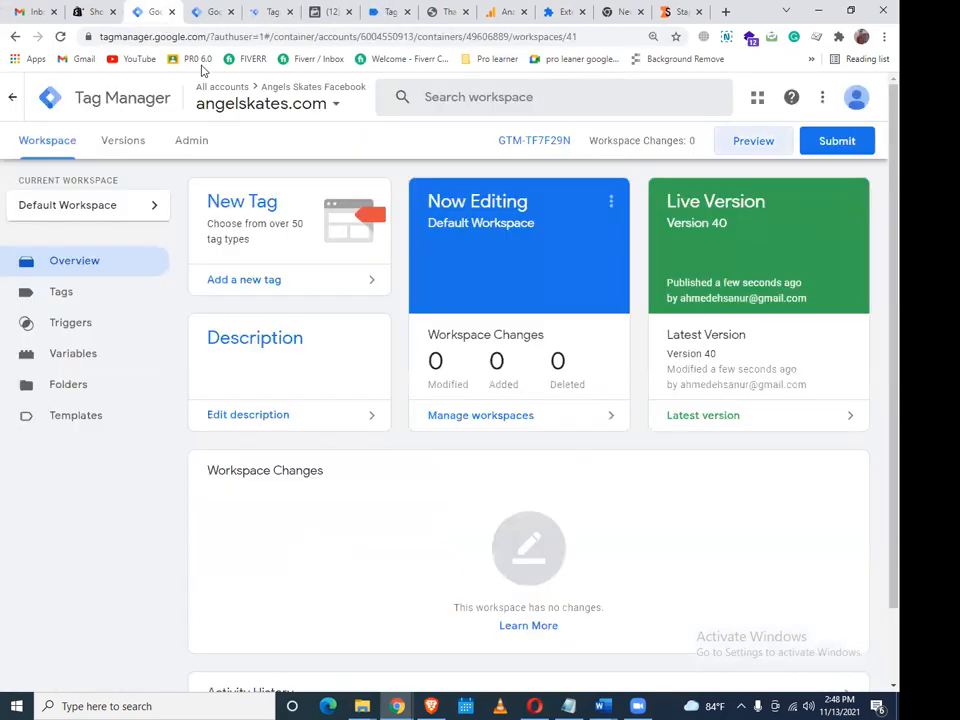
click(263, 11)
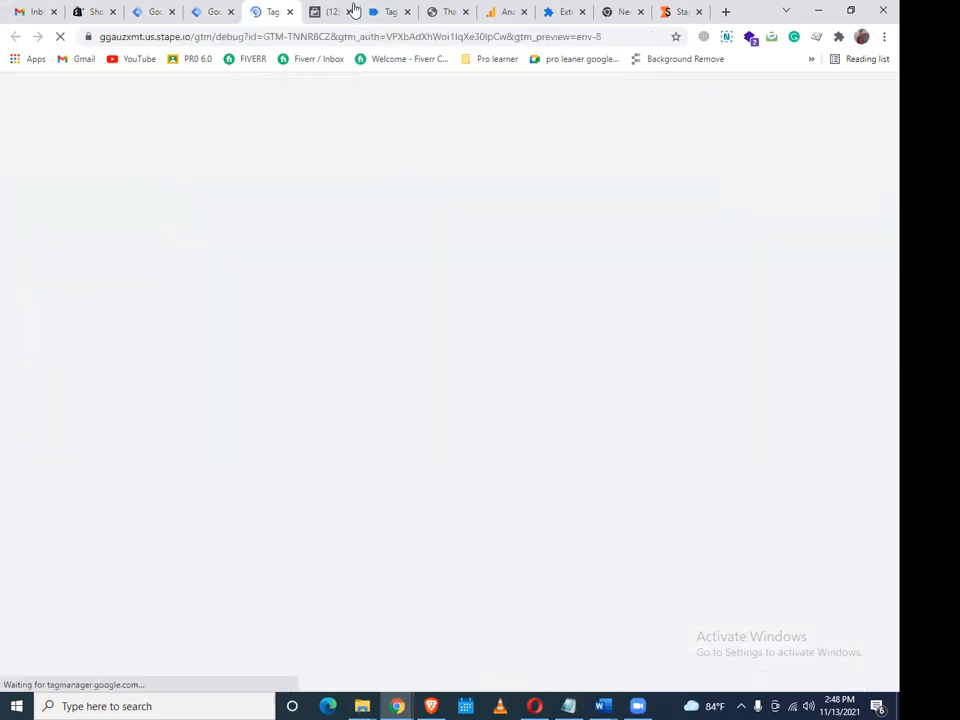
click(381, 12)
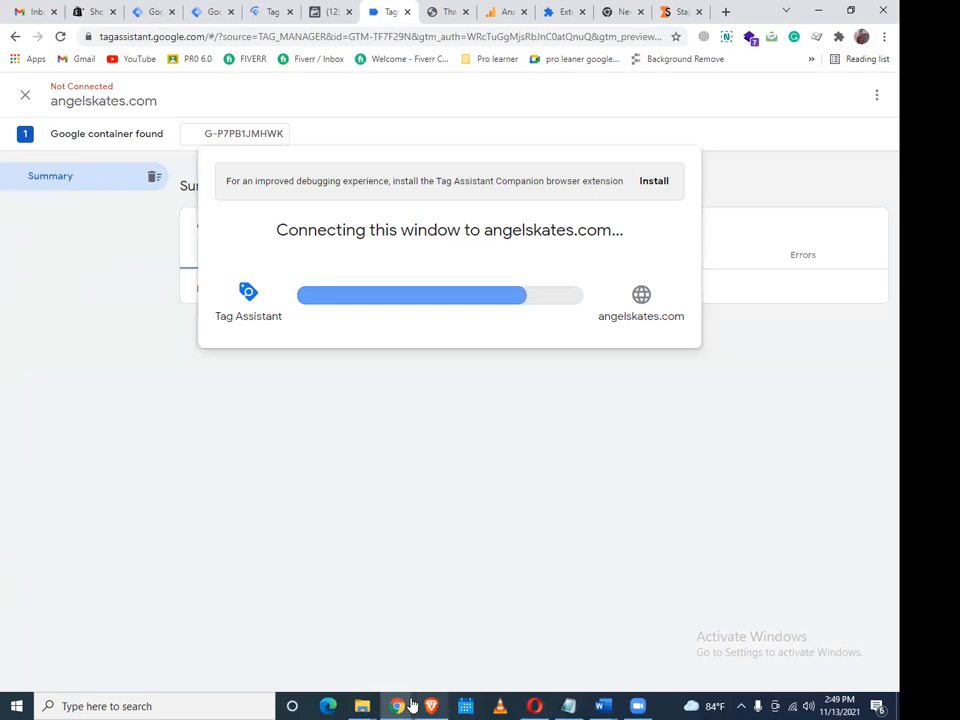
In the debug-enabled store, put Thunder Black Roller Skates, size 5, in the cart at checkout
mouse_move(397, 706)
click(470, 600)
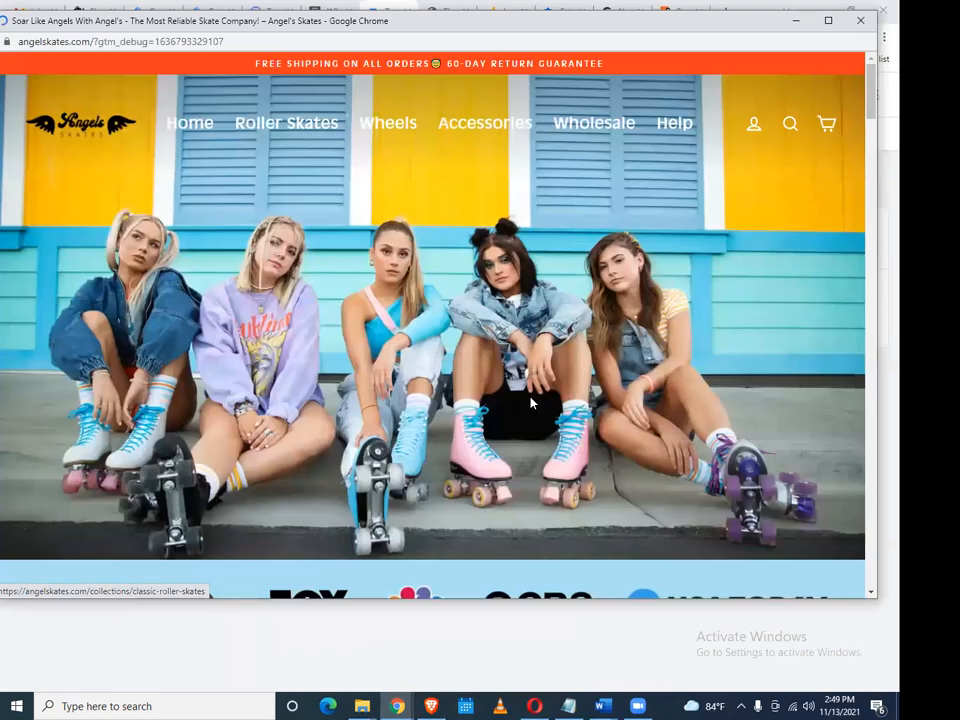
scroll(531, 396, down, 2)
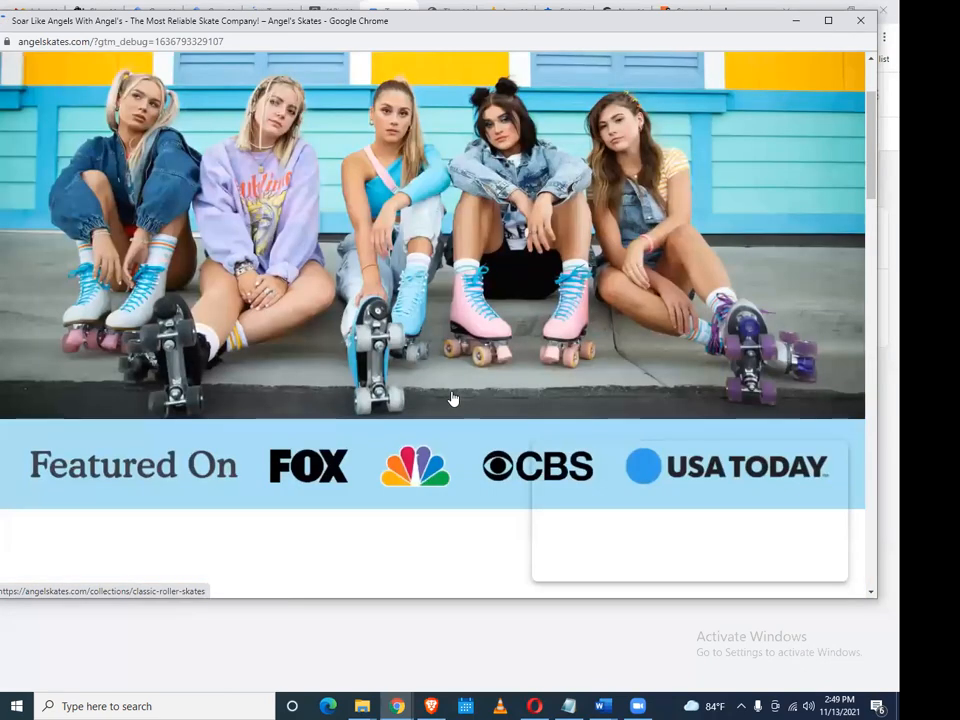
scroll(452, 398, down, 5)
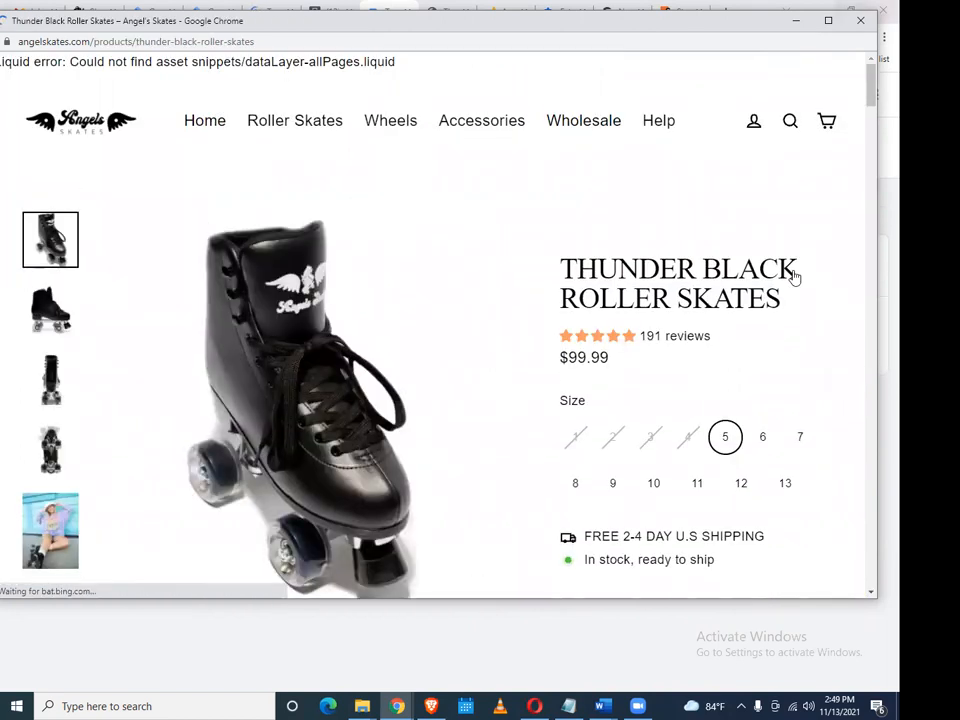
scroll(808, 271, down, 3)
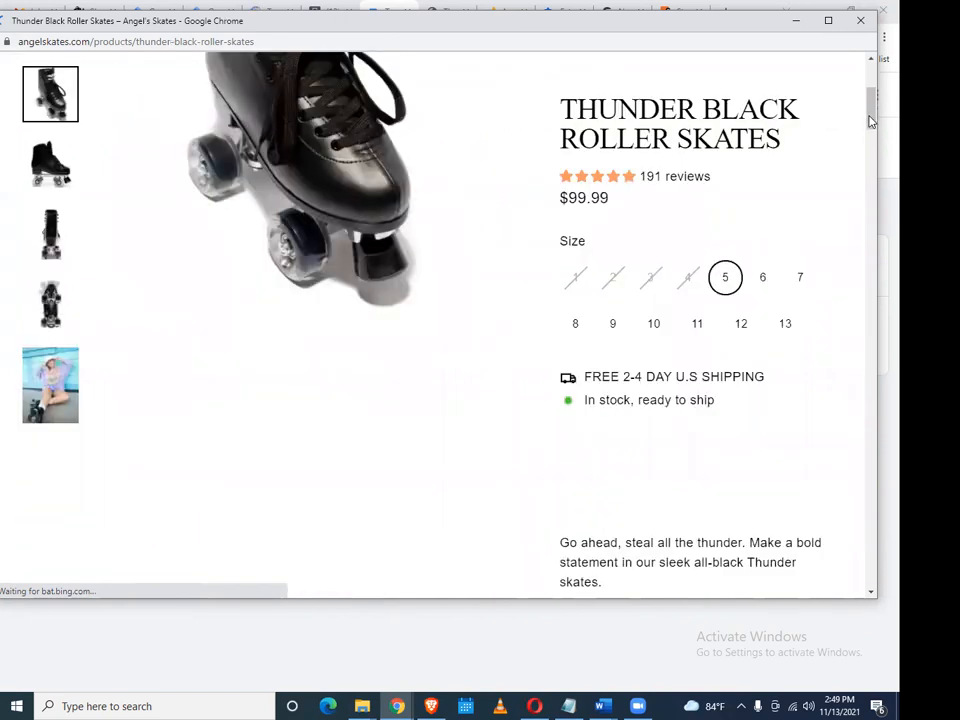
scroll(772, 494, down, 5)
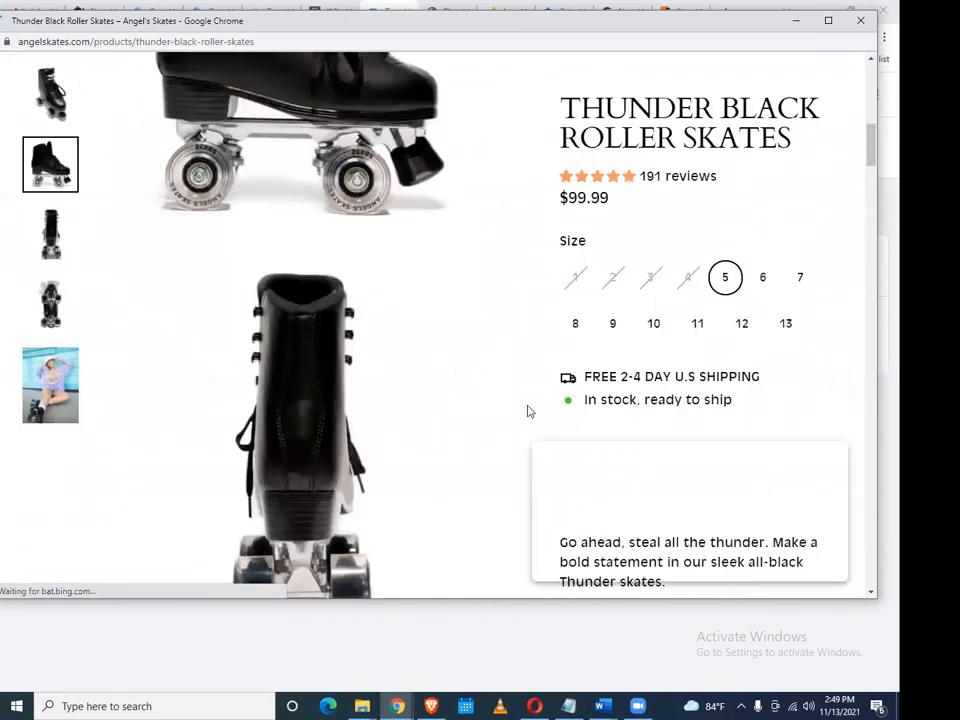
scroll(600, 360, up, 1)
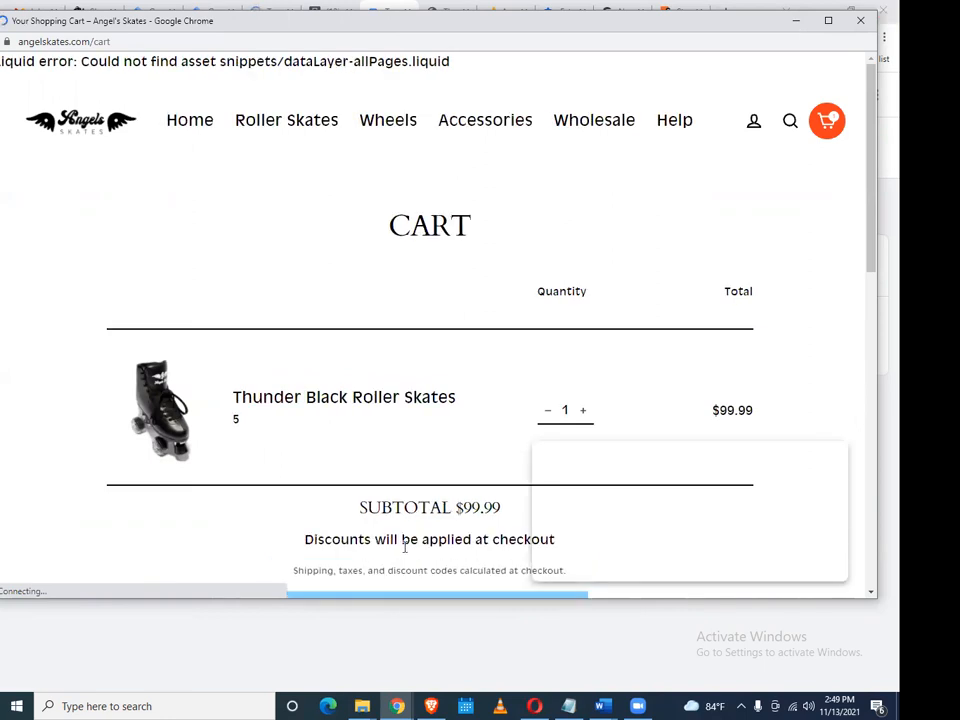
scroll(485, 208, down, 4)
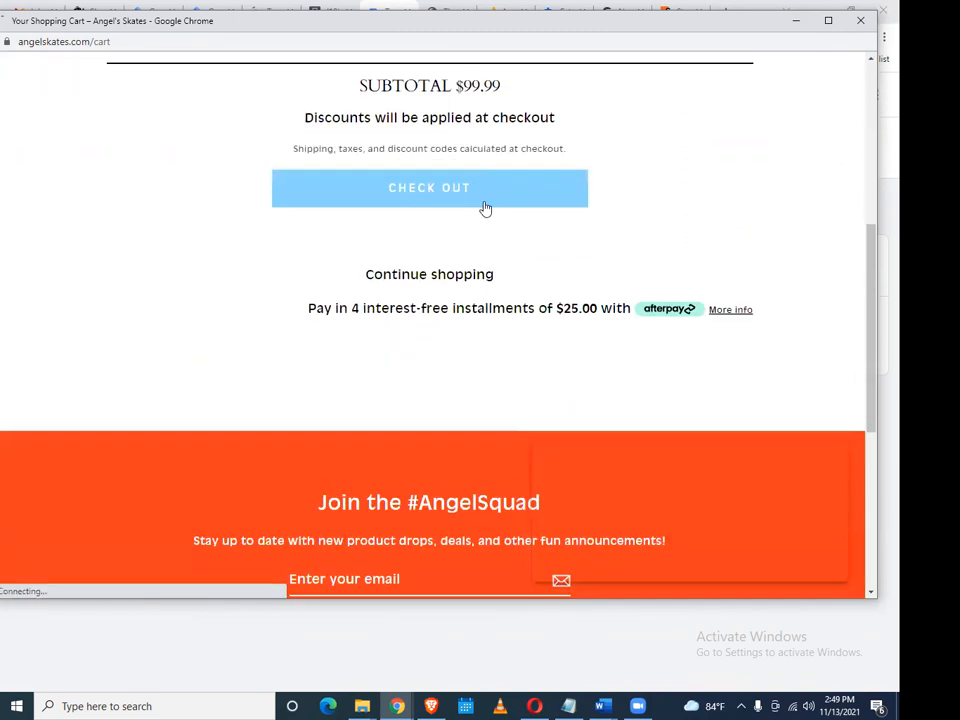
scroll(408, 343, up, 2)
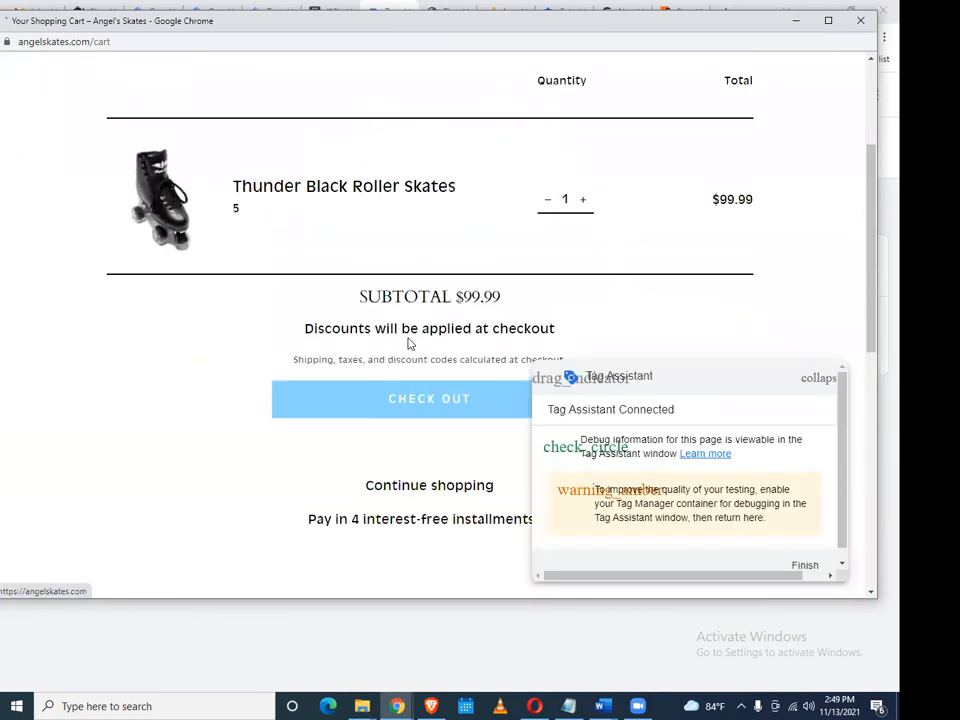
scroll(408, 343, up, 2)
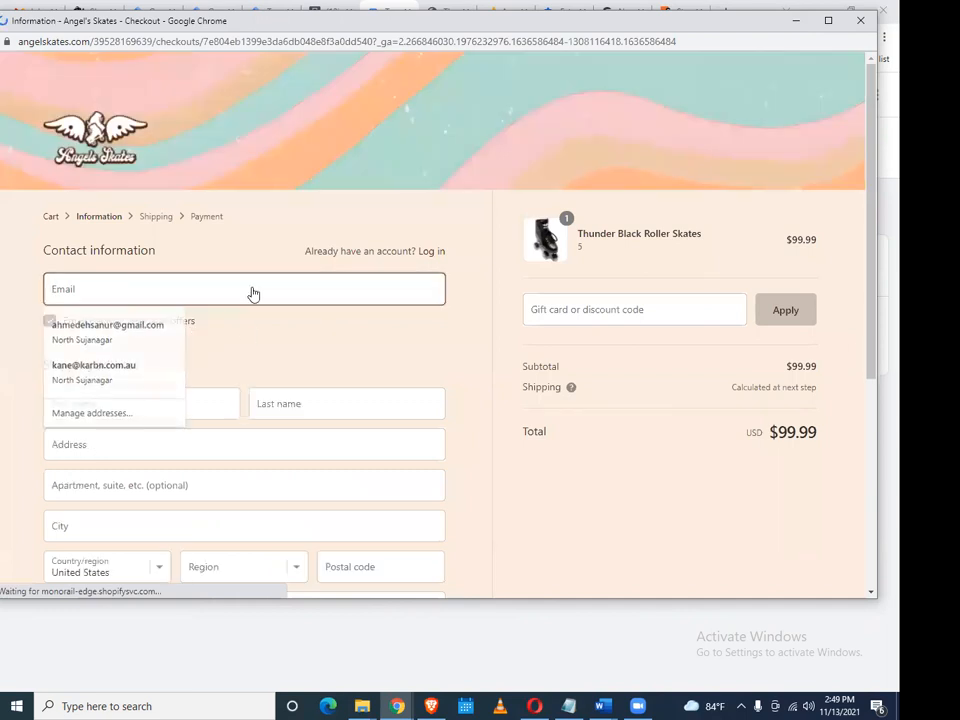
Fill in the contact e-mail, phone number and ZIP code 10001, then continue to shipping
click(178, 292)
click(137, 328)
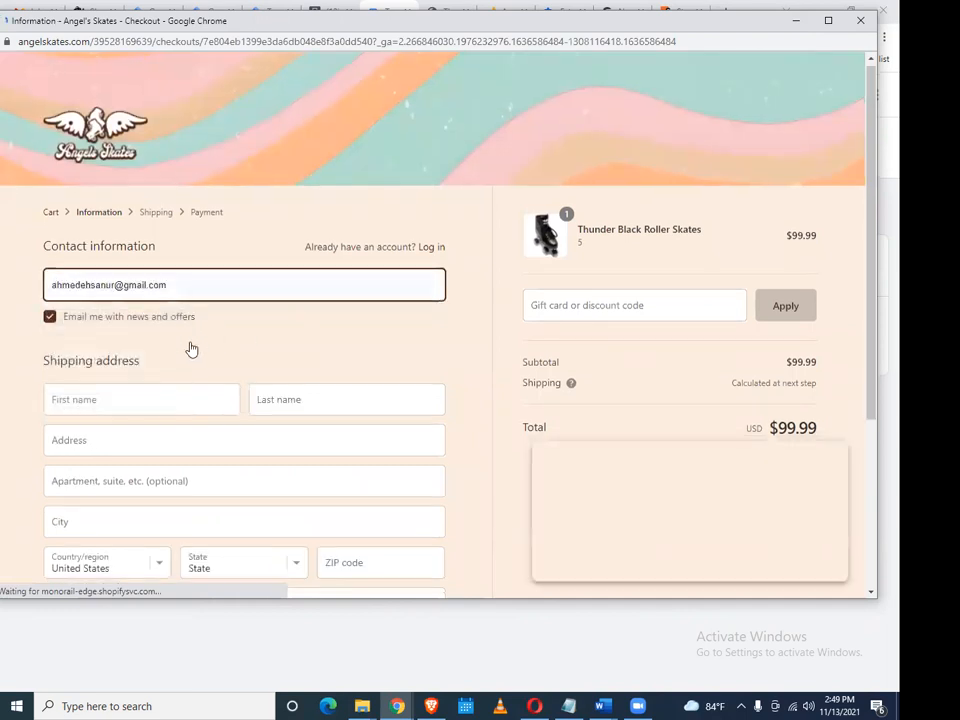
scroll(160, 354, down, 3)
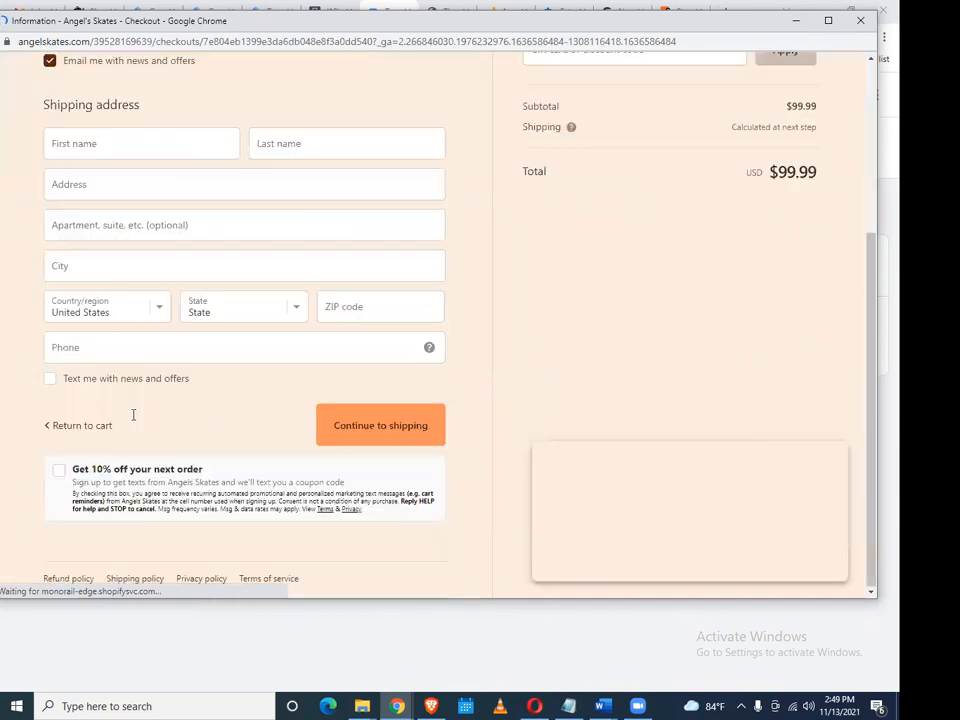
scroll(138, 416, up, 3)
scroll(103, 393, down, 3)
click(221, 347)
double_click(330, 314)
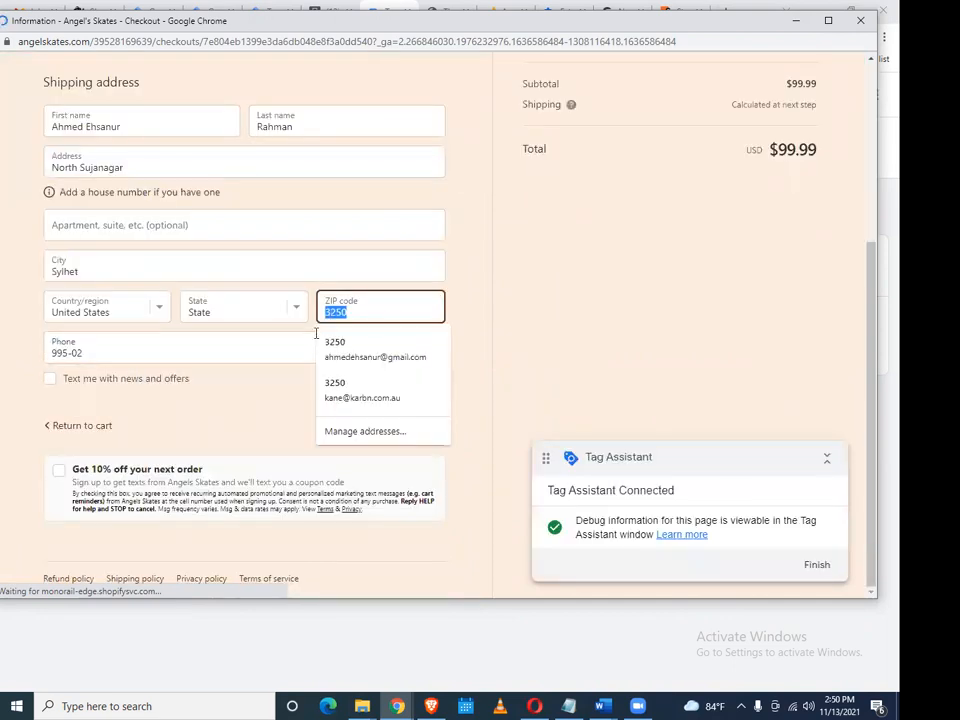
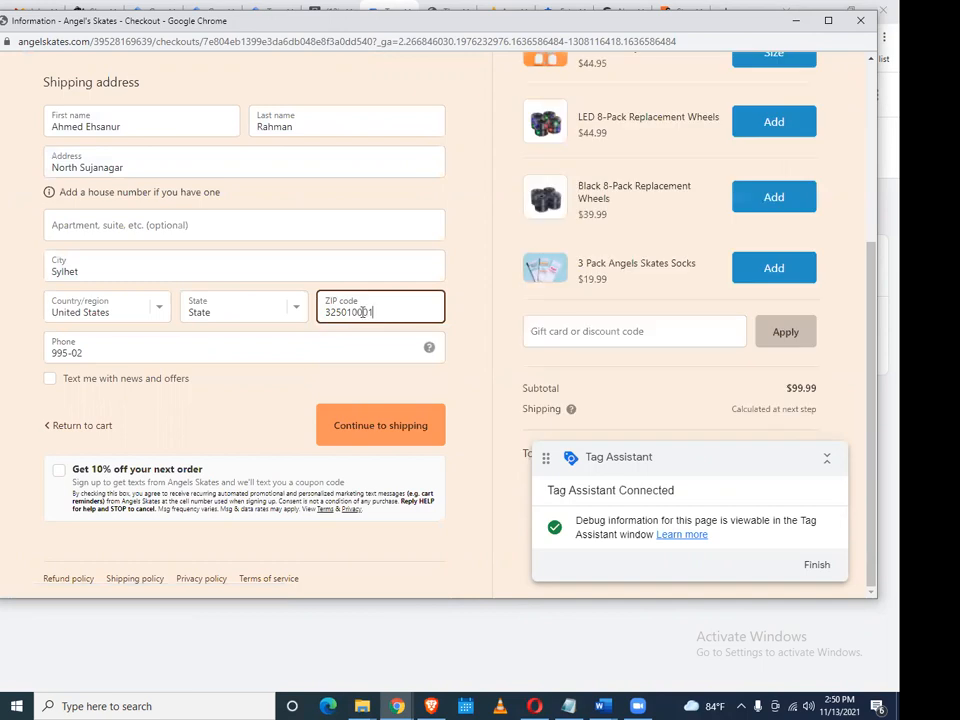
click(343, 345)
click(366, 423)
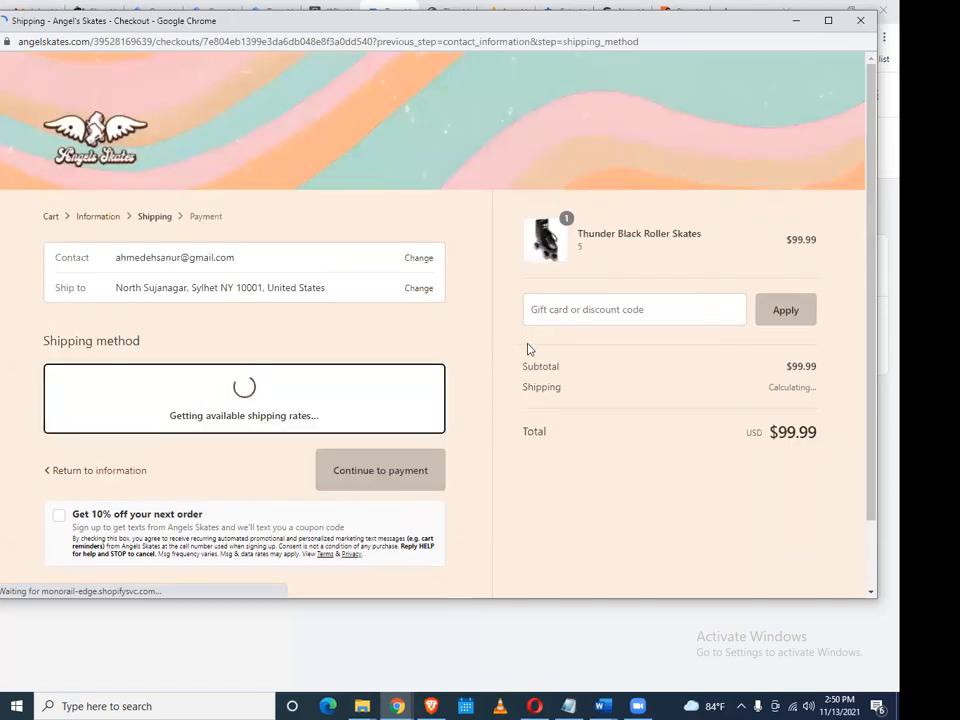
Apply the 'test' discount code for a $0.00 total and continue to payment
drag(345, 17, 467, 39)
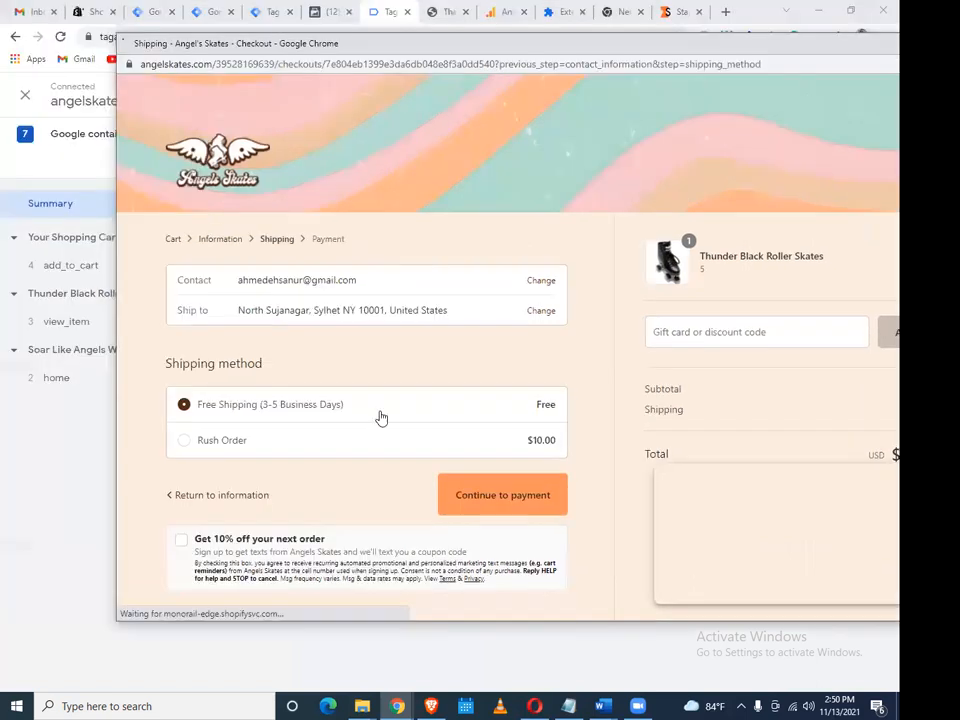
scroll(464, 417, down, 3)
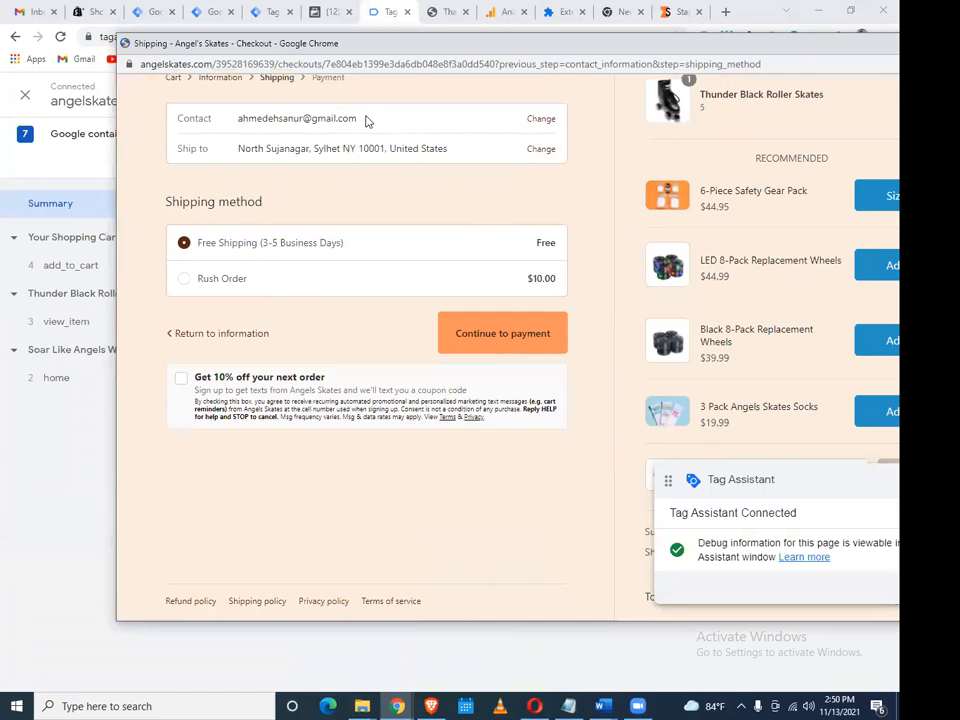
drag(319, 43, 287, 39)
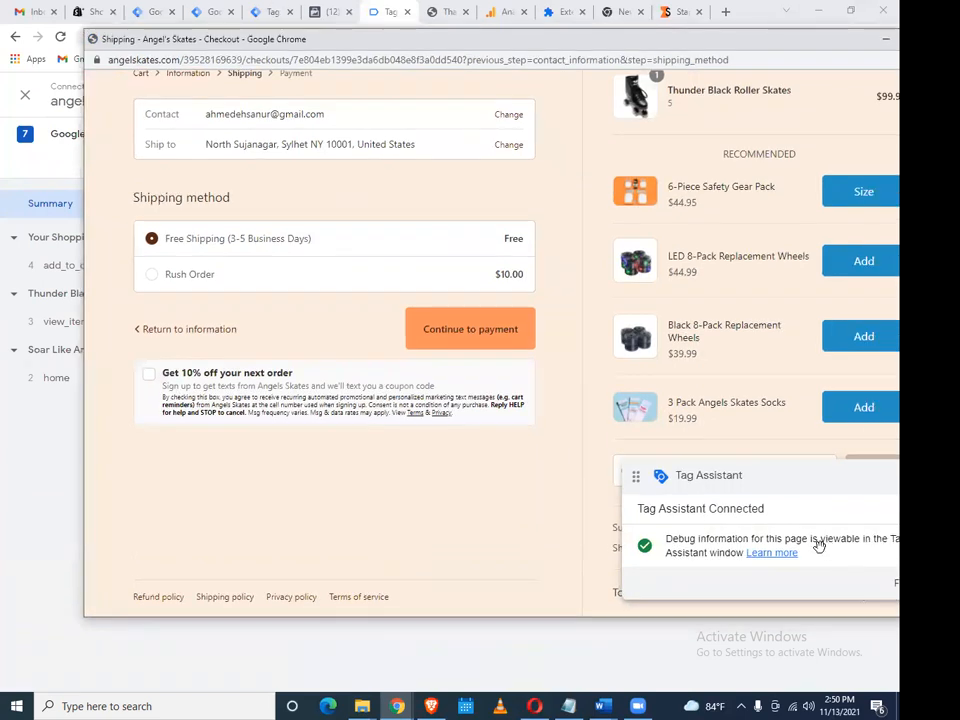
drag(702, 530, 636, 433)
click(643, 546)
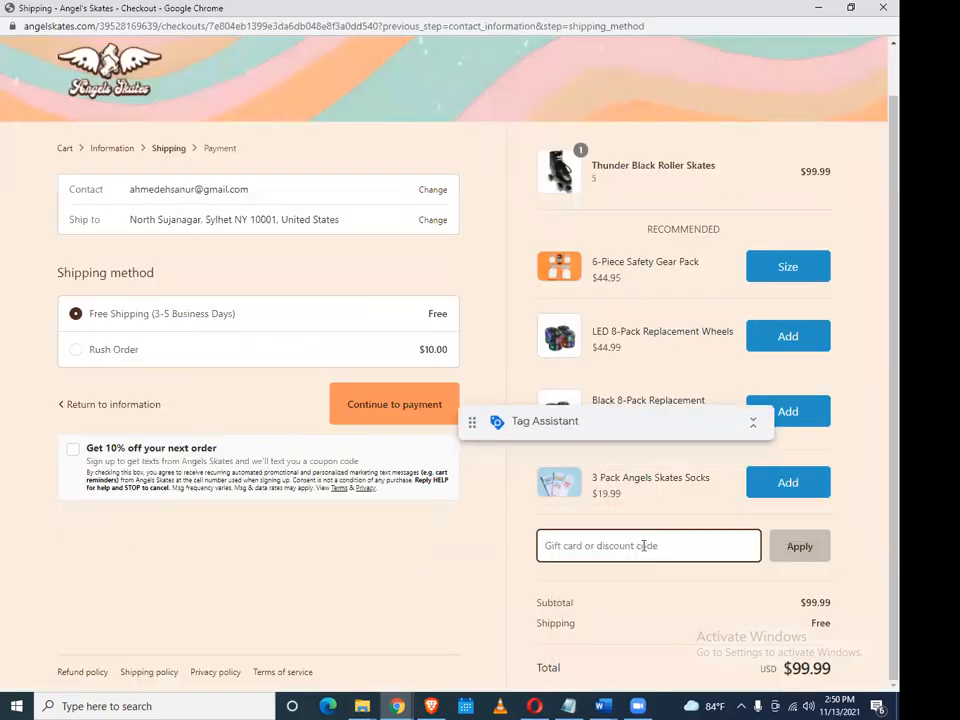
text(test)
click(786, 551)
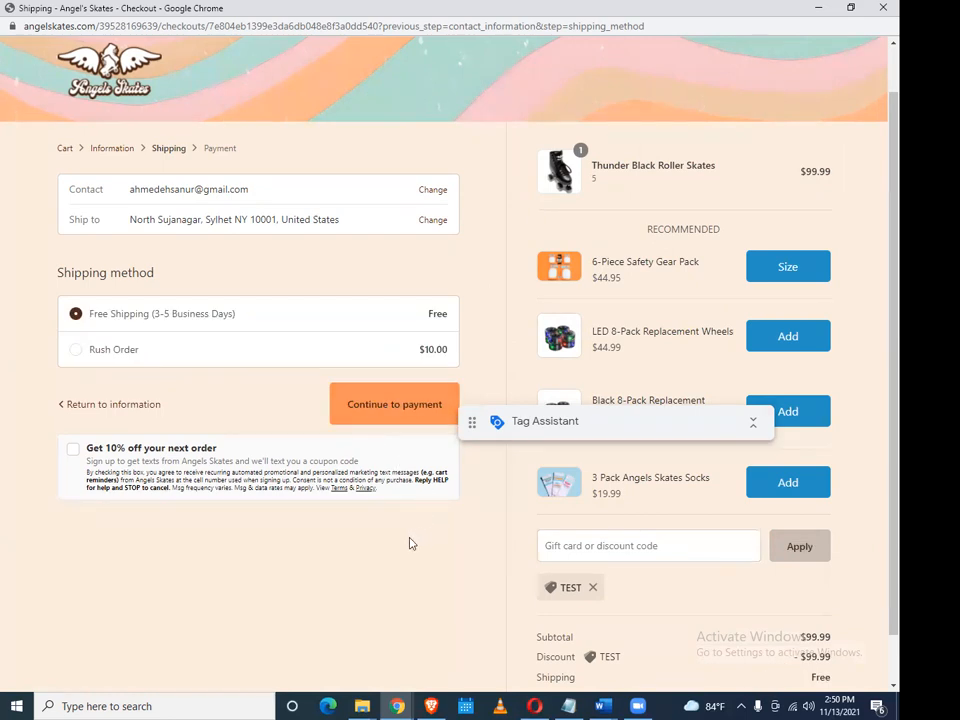
click(385, 403)
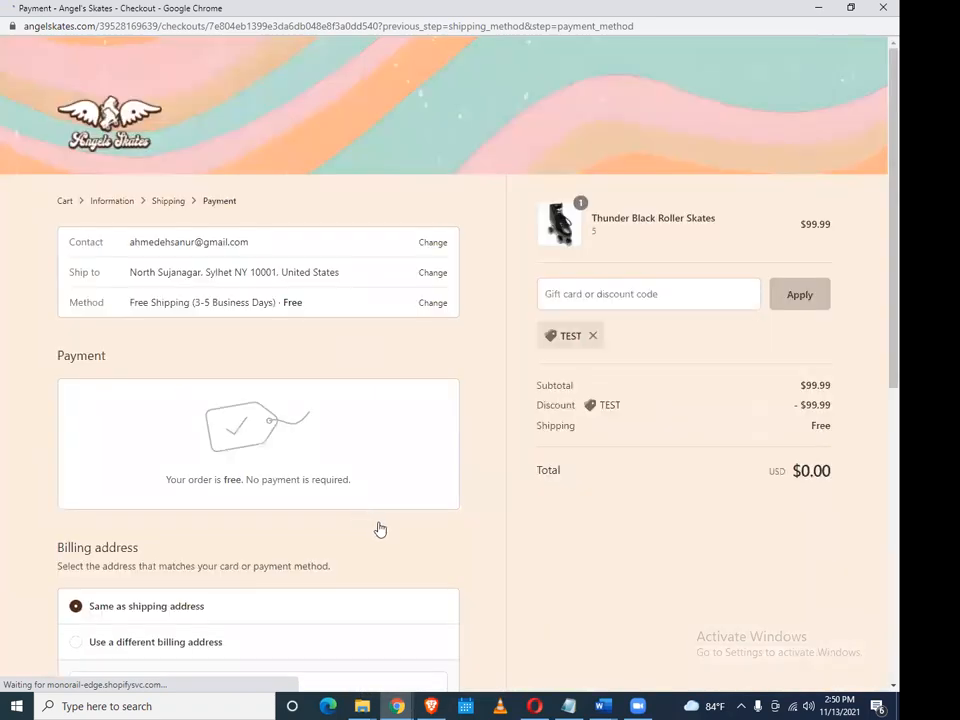
Submit the $0.00 Angel's Skates test order, then switch to Facebook Events Manager
scroll(380, 529, down, 3)
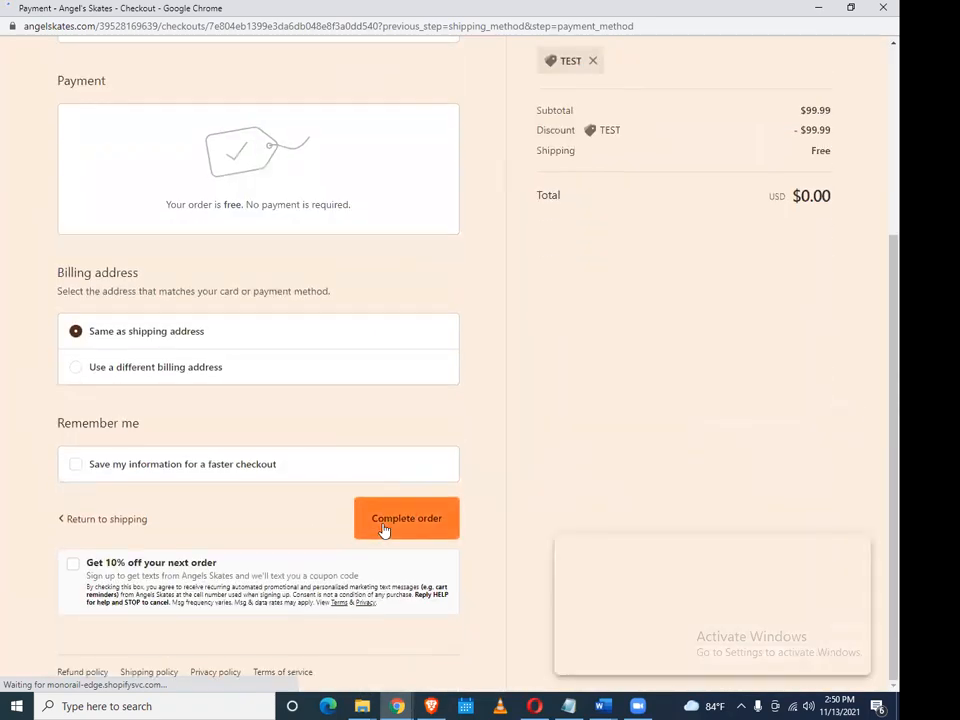
mouse_move(397, 705)
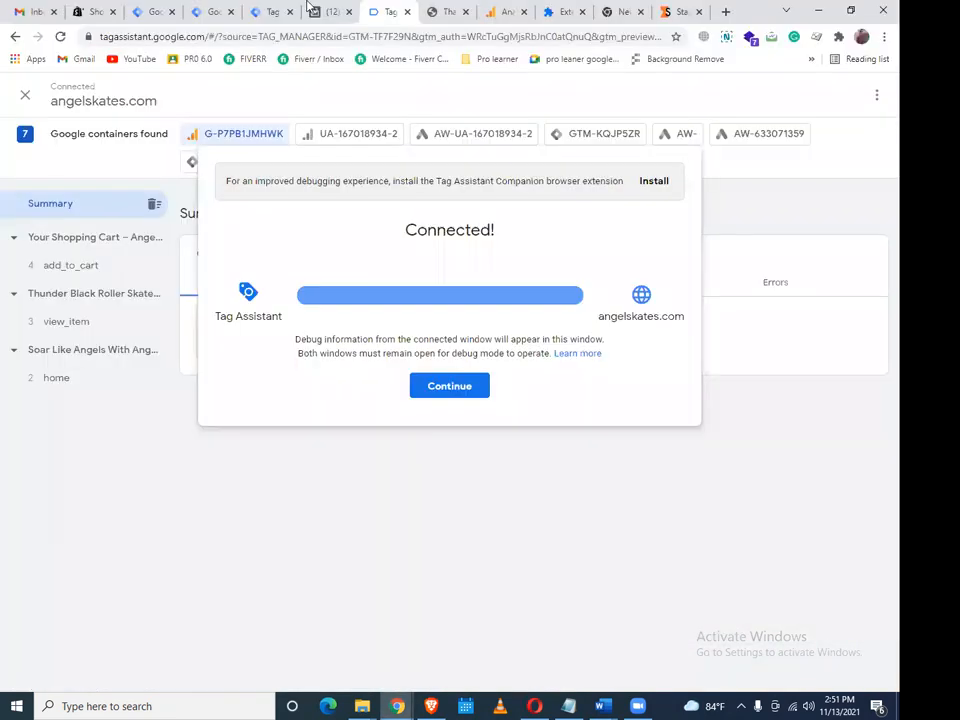
click(312, 15)
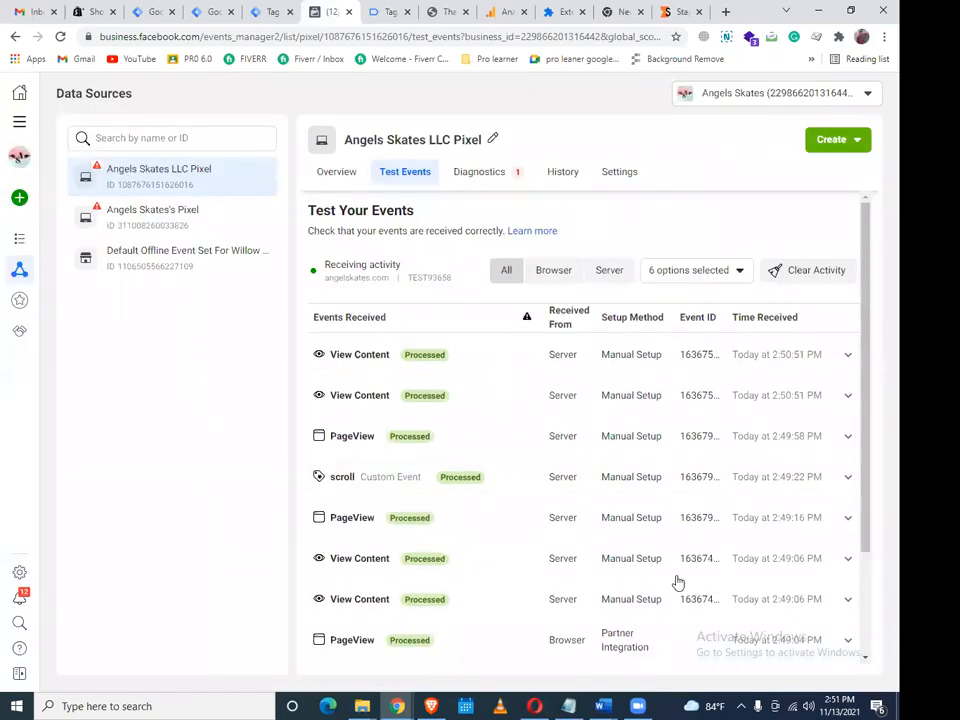
Scroll the Facebook Test Events list, briefly checking the checkout thank-you page
scroll(499, 523, down, 2)
scroll(500, 523, down, 1)
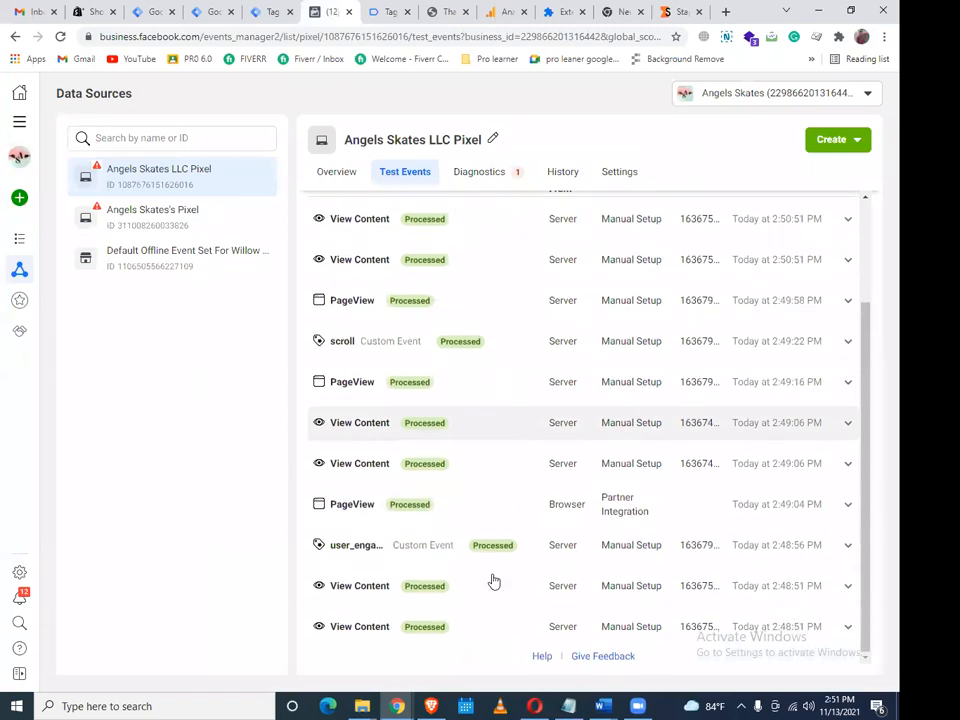
scroll(494, 582, up, 2)
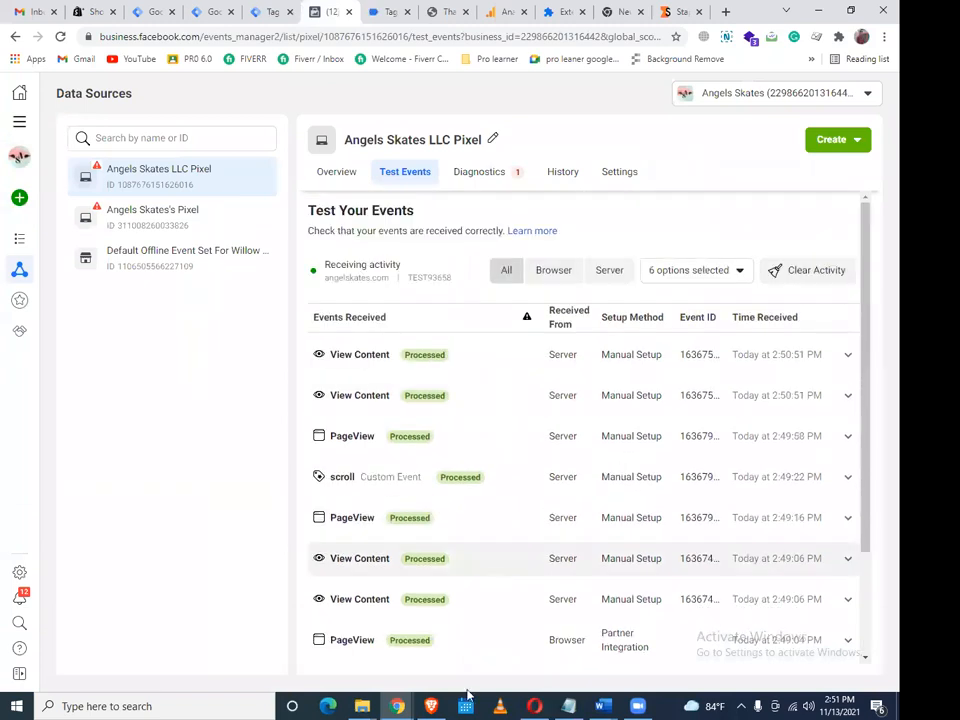
click(397, 706)
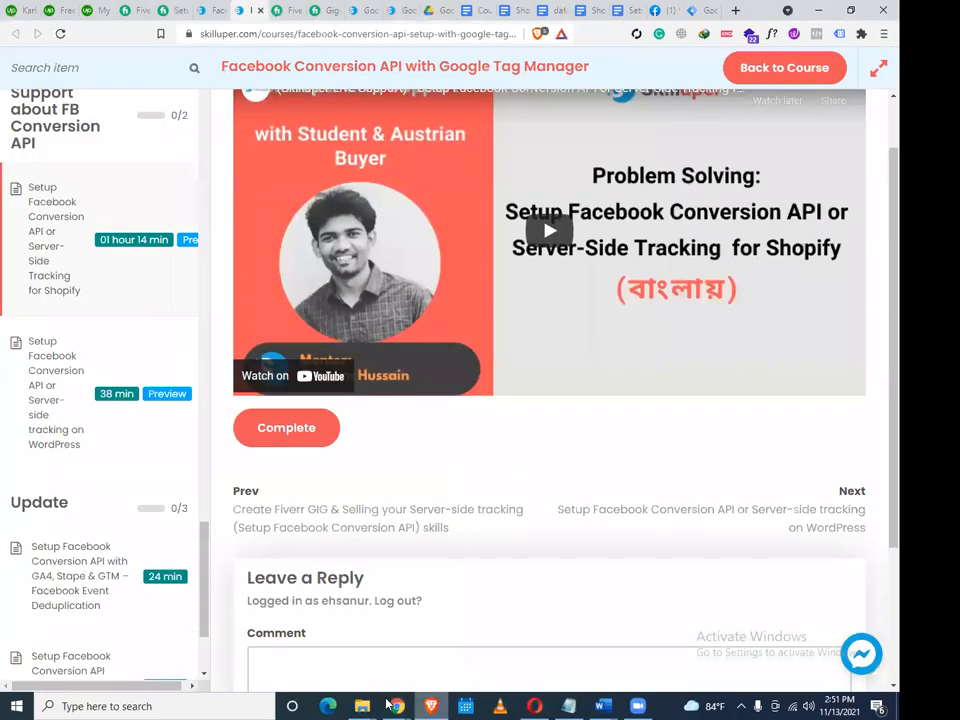
click(399, 706)
click(337, 614)
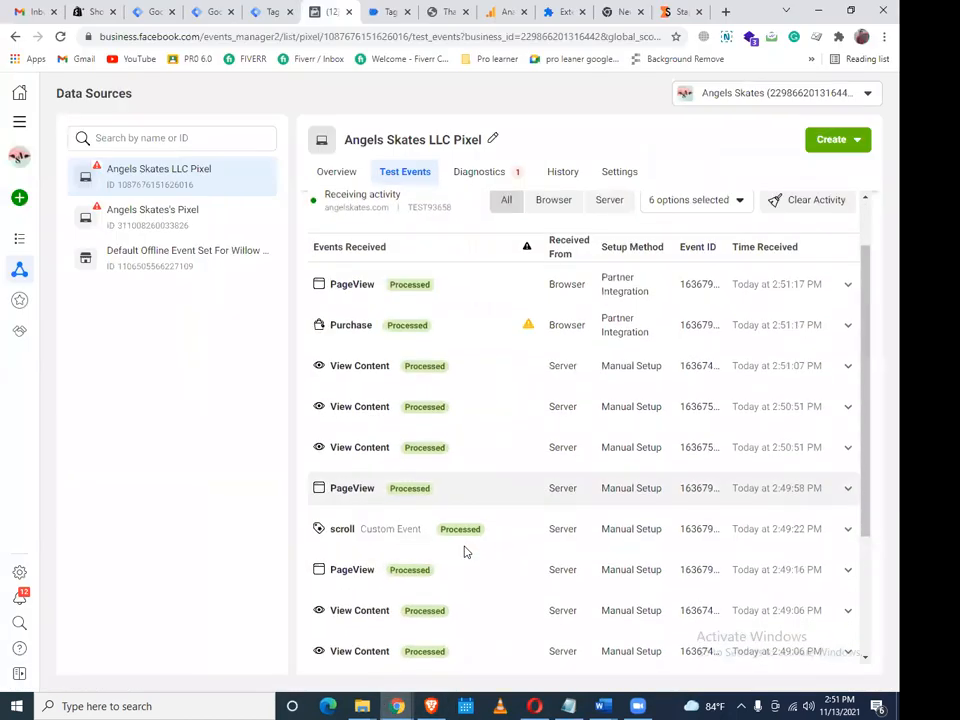
mouse_move(529, 400)
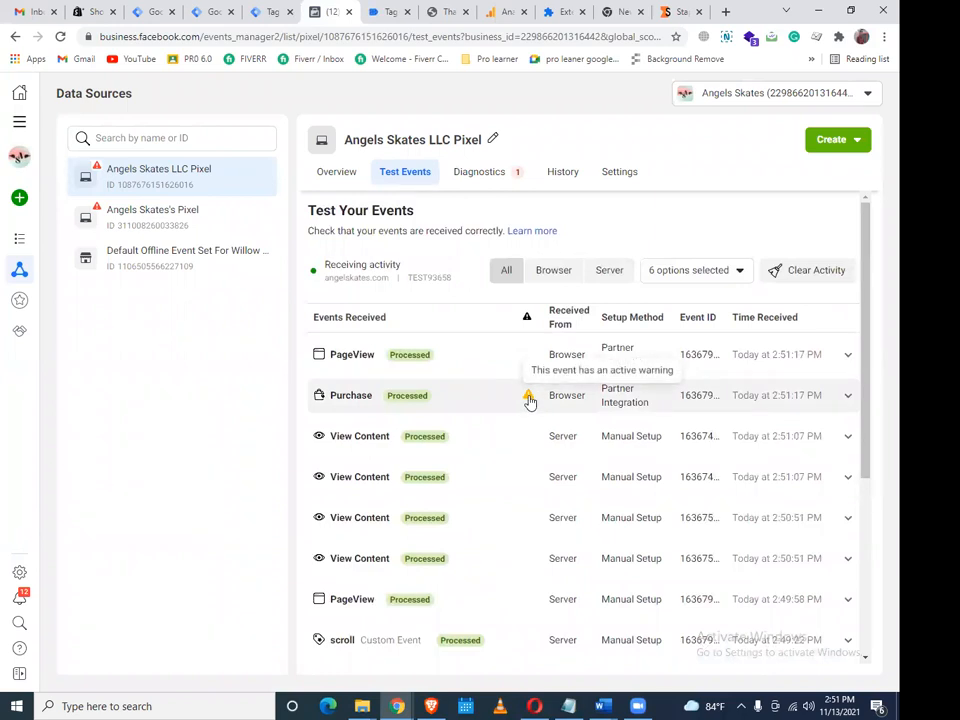
scroll(493, 470, down, 2)
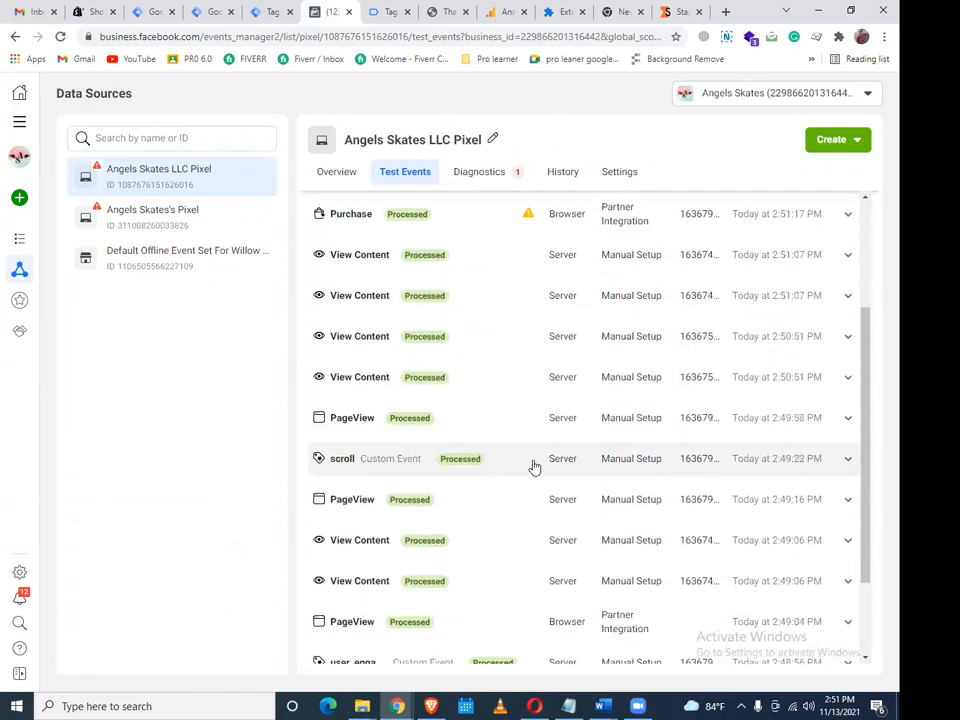
Inspect the server container preview's variables and incoming request details
click(268, 11)
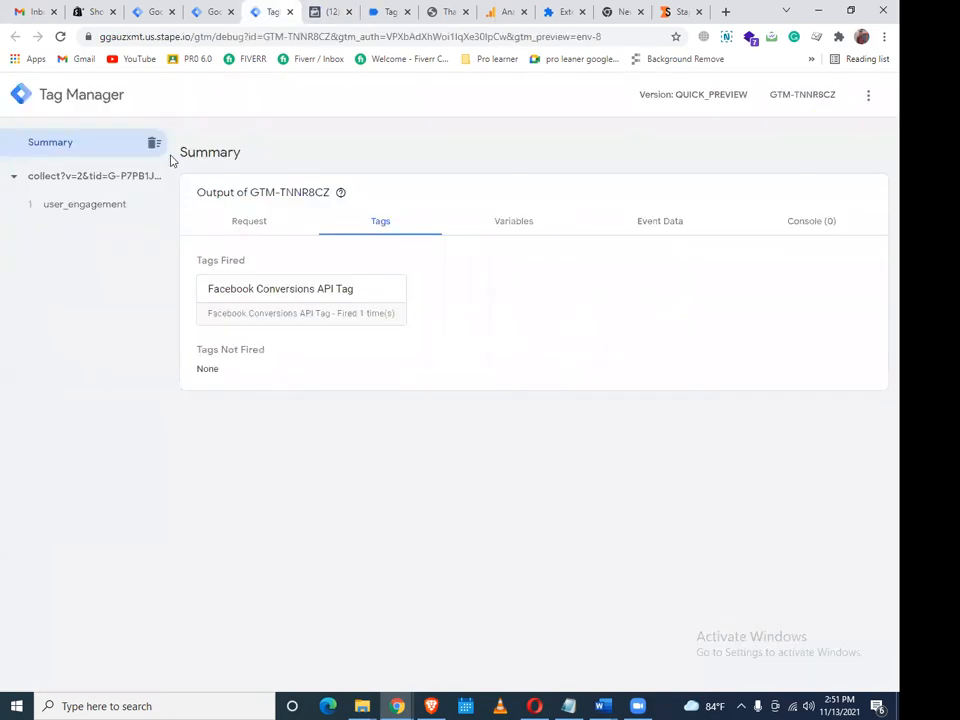
click(503, 227)
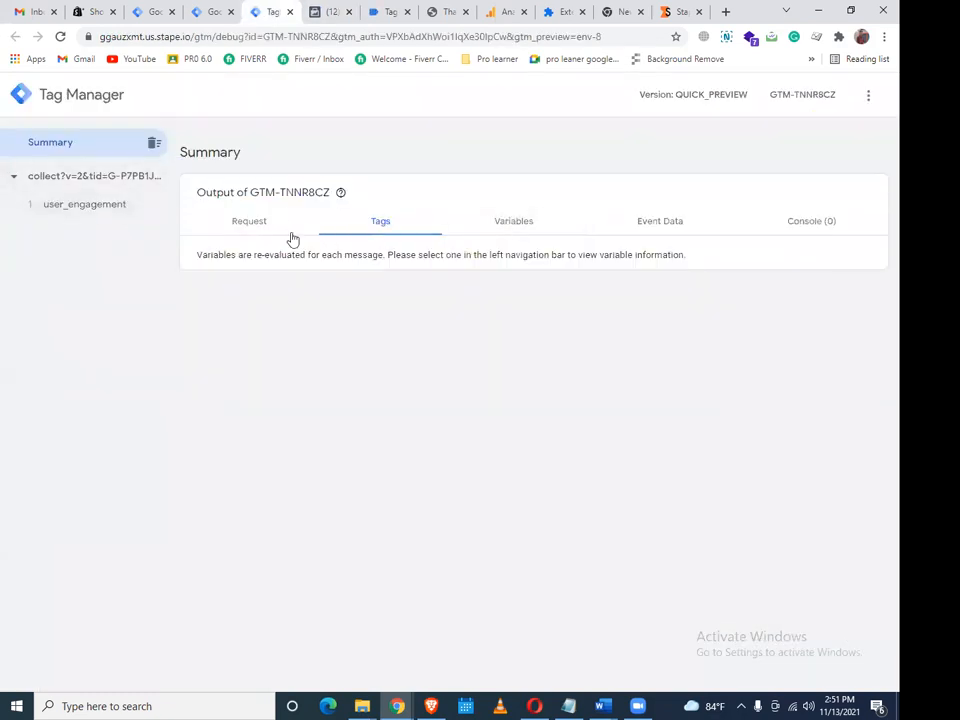
click(60, 36)
click(326, 7)
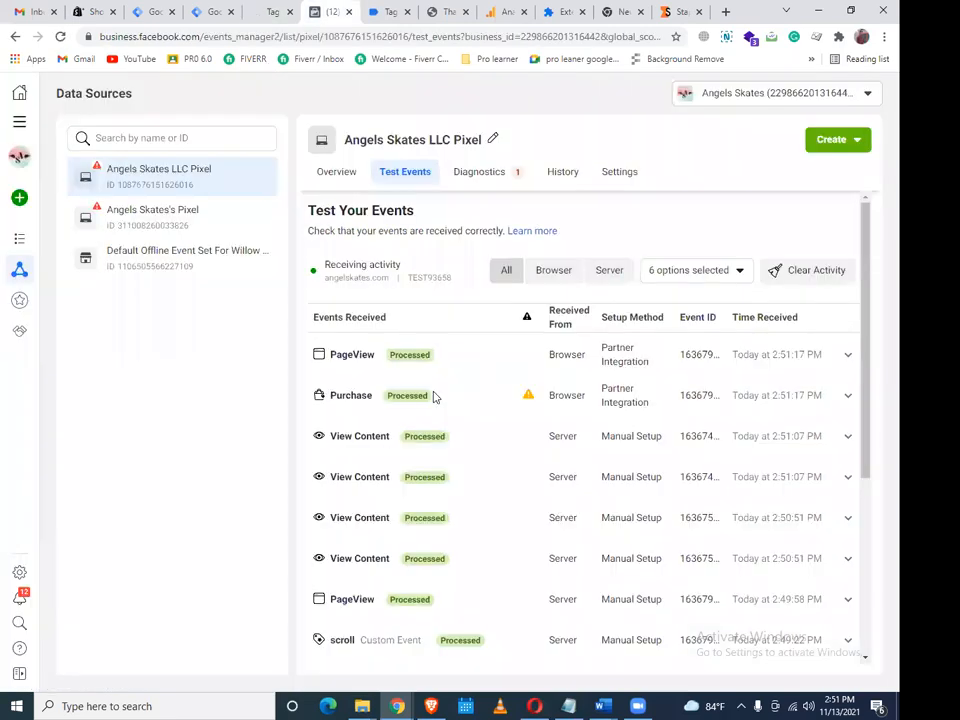
Expand the Purchase event to confirm its browser copy and deduplicated server copy
scroll(435, 397, down, 2)
click(415, 354)
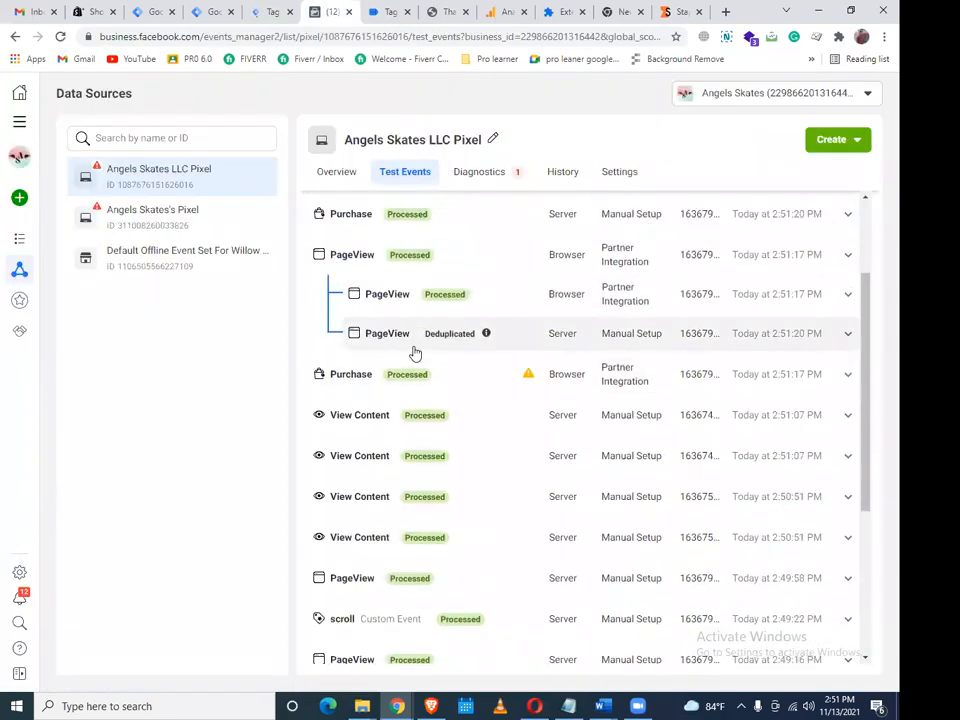
mouse_move(483, 418)
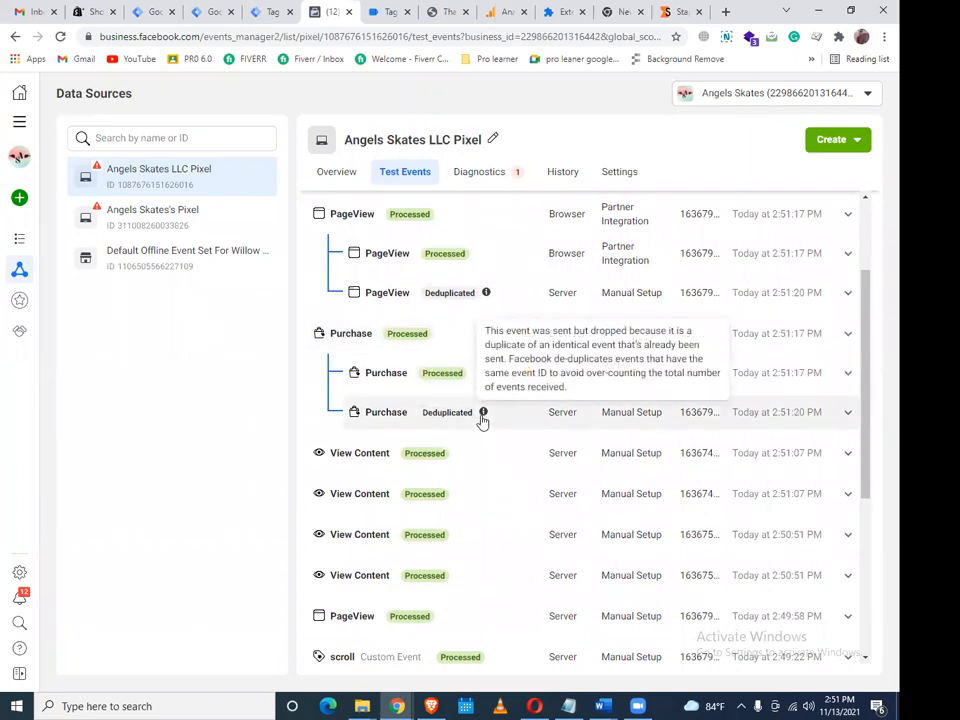
scroll(446, 339, up, 3)
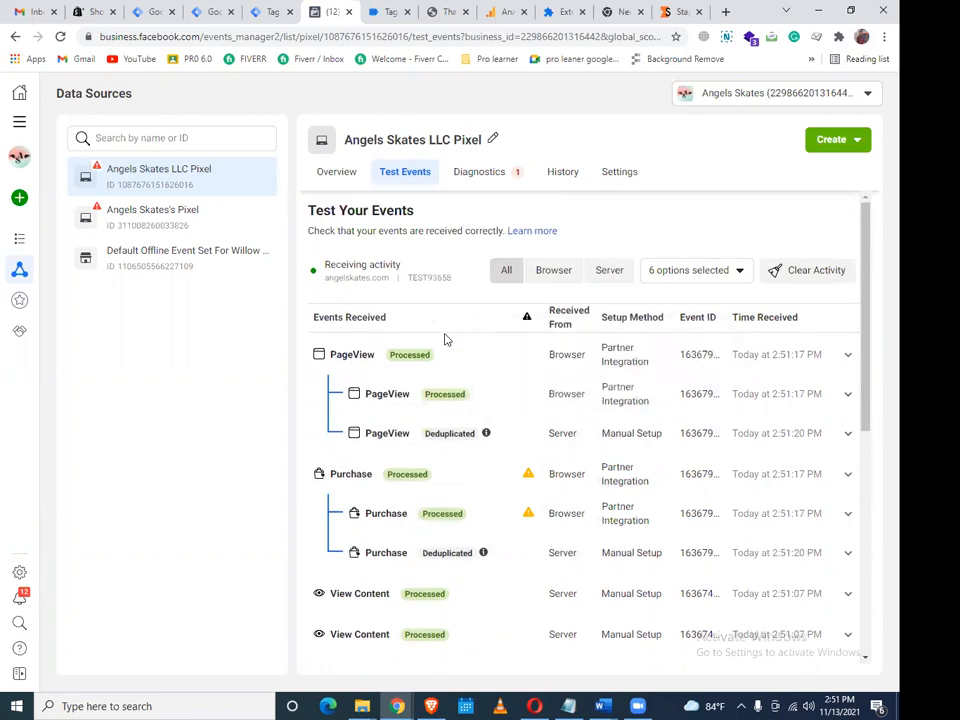
click(262, 12)
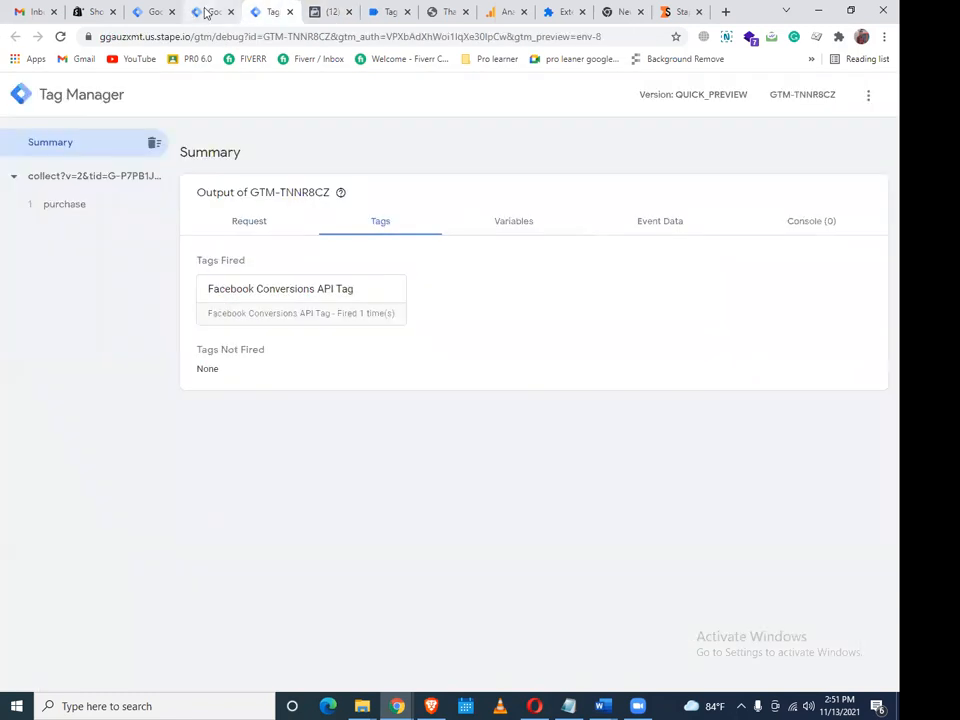
Review the server and website containers' tag lists and the server preview summary
click(205, 12)
click(160, 11)
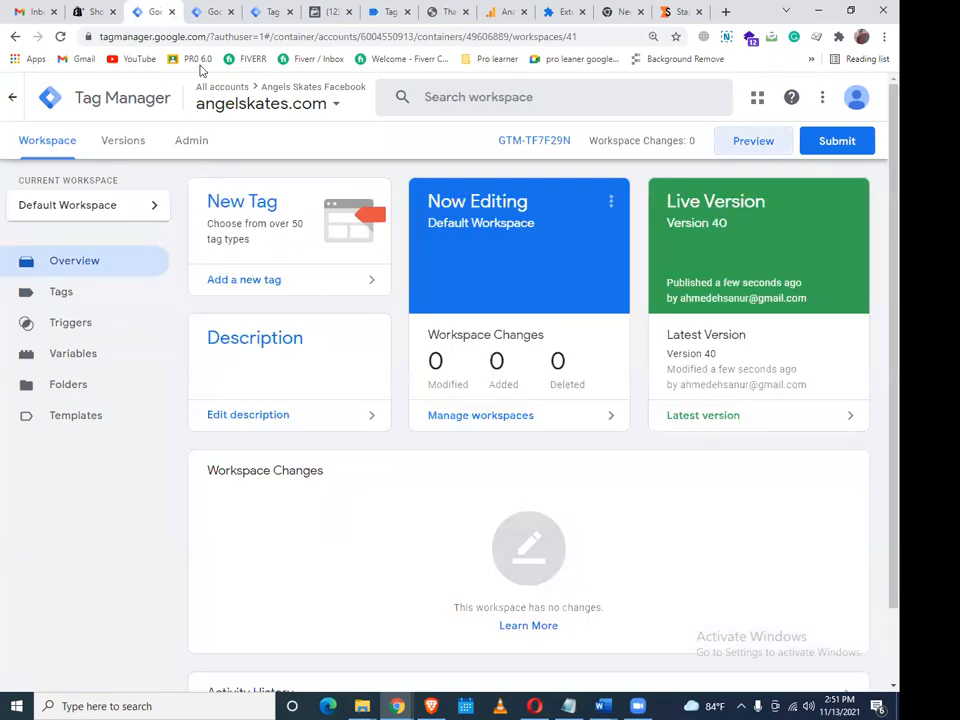
click(200, 12)
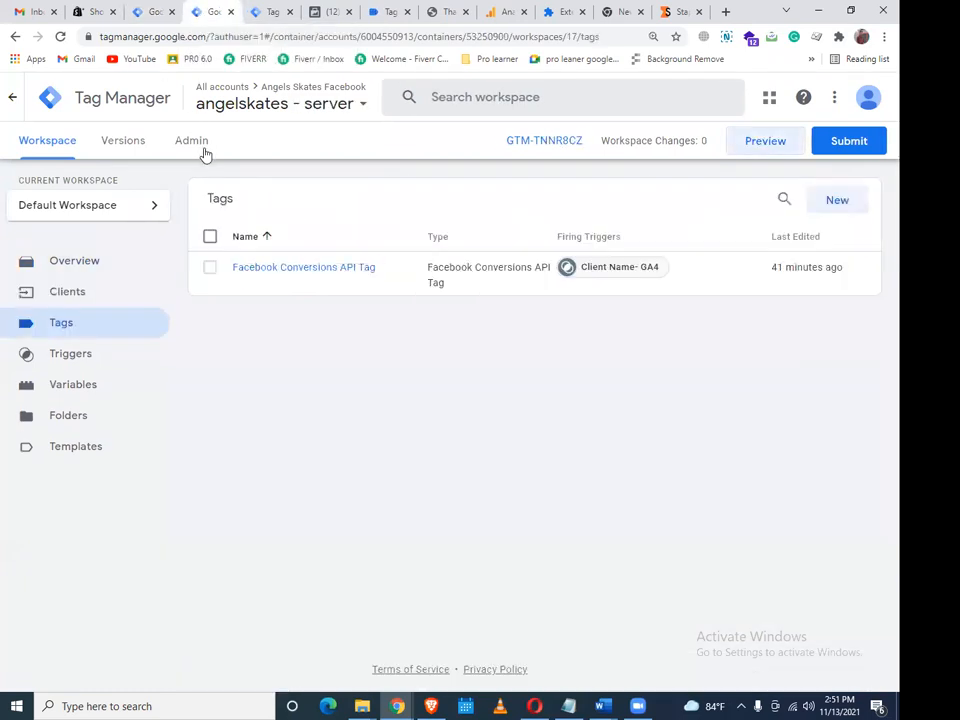
click(266, 12)
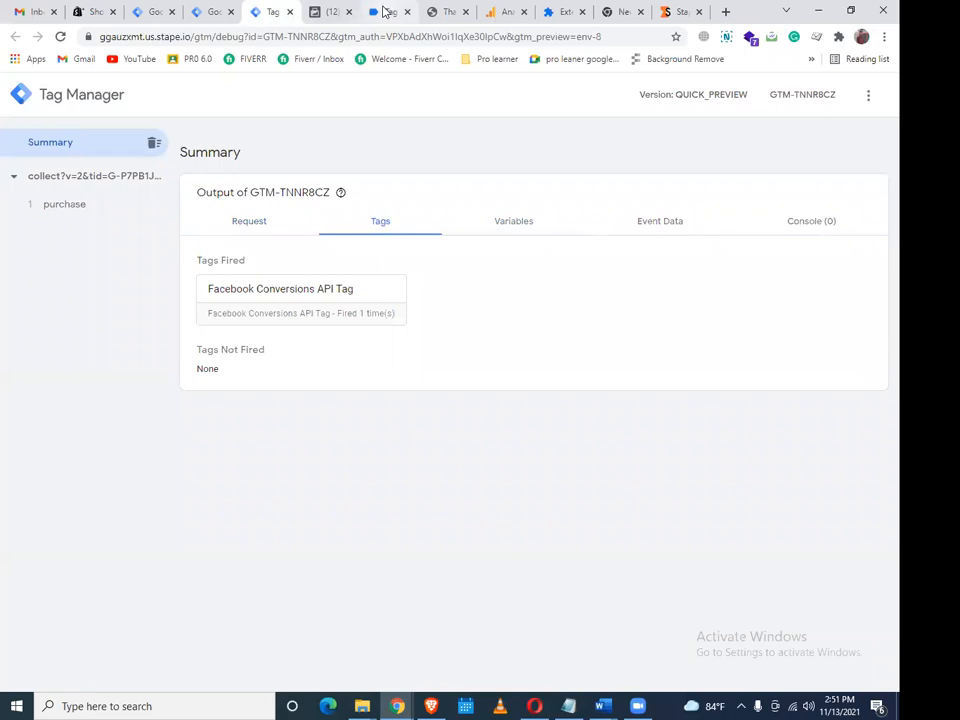
In the website debug session, inspect the purchase event's output and data layer values
click(385, 11)
click(130, 352)
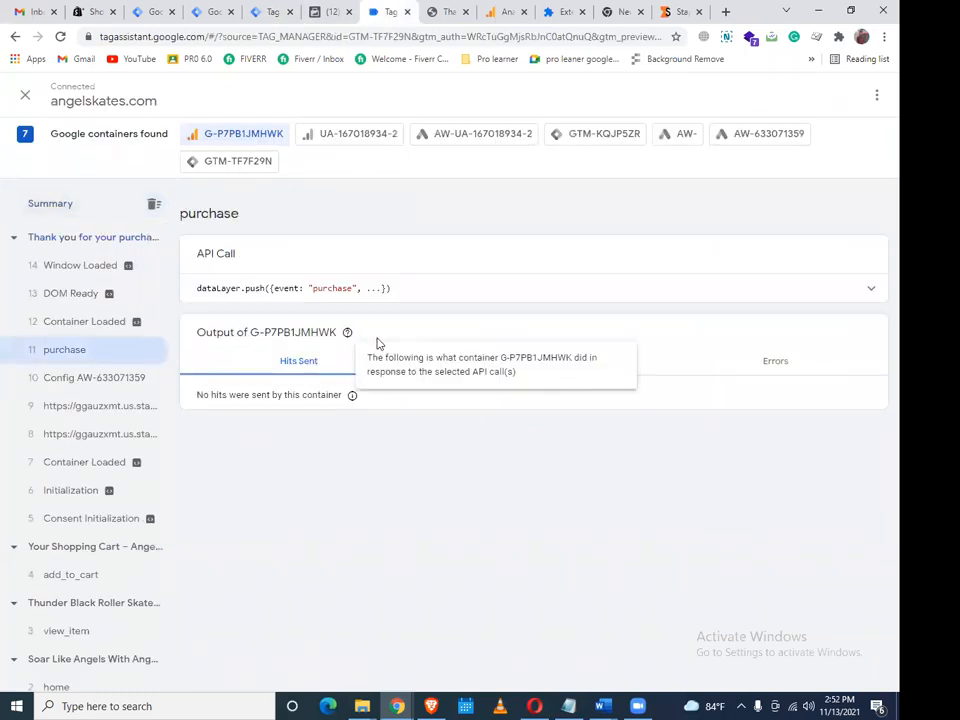
click(541, 364)
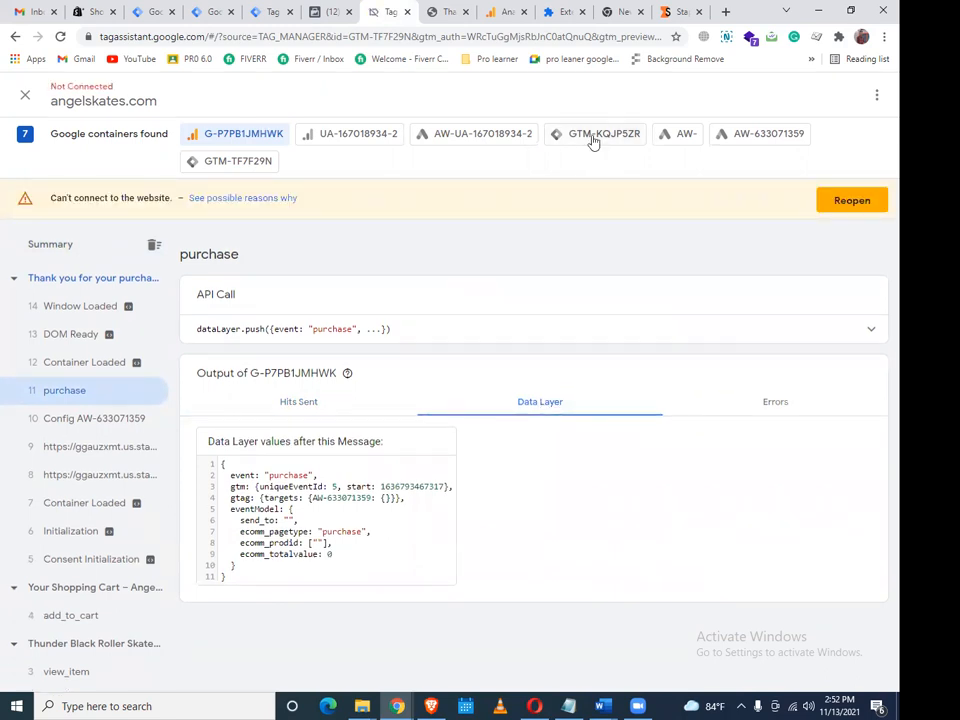
Show GTM-TF7F29N's fired tags: GA4-FB-SS-Purchase-Tag and FB-Purchase, each fired once
click(266, 164)
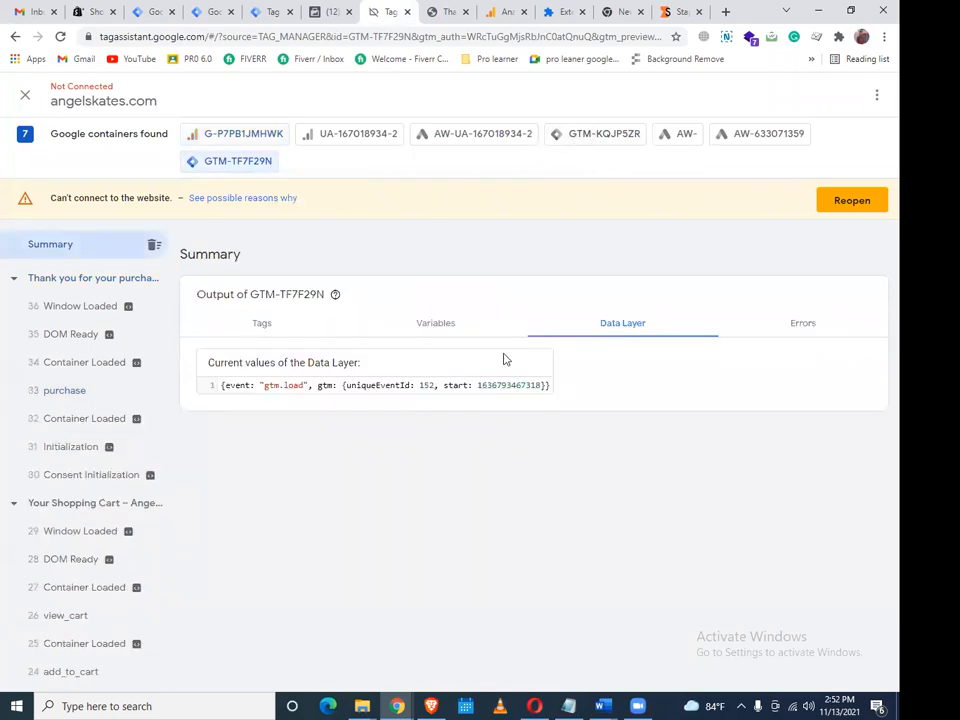
click(448, 341)
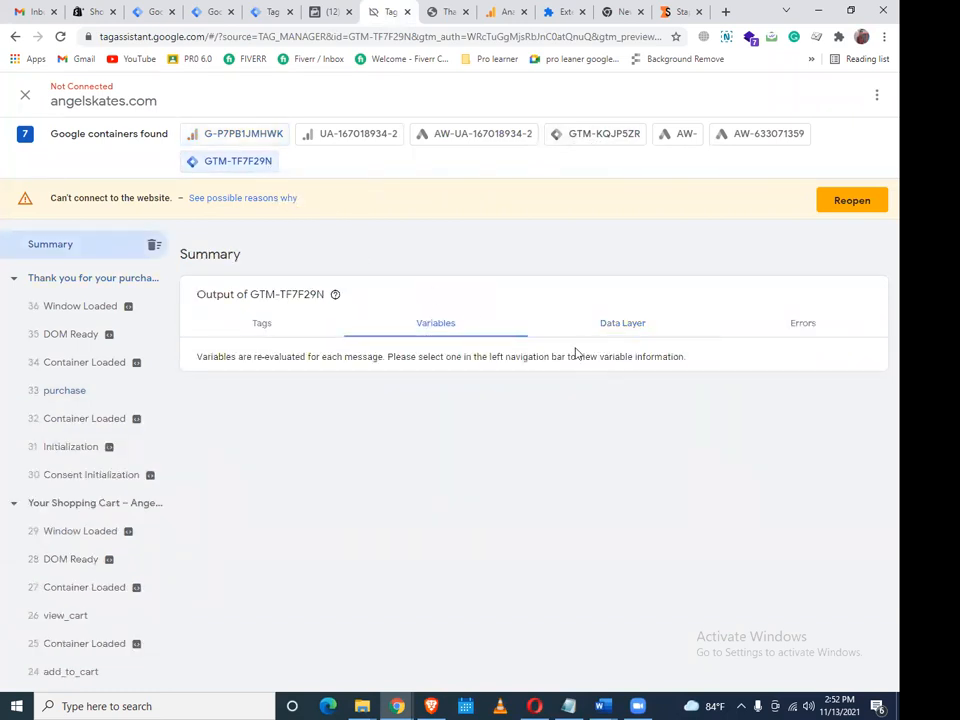
click(289, 328)
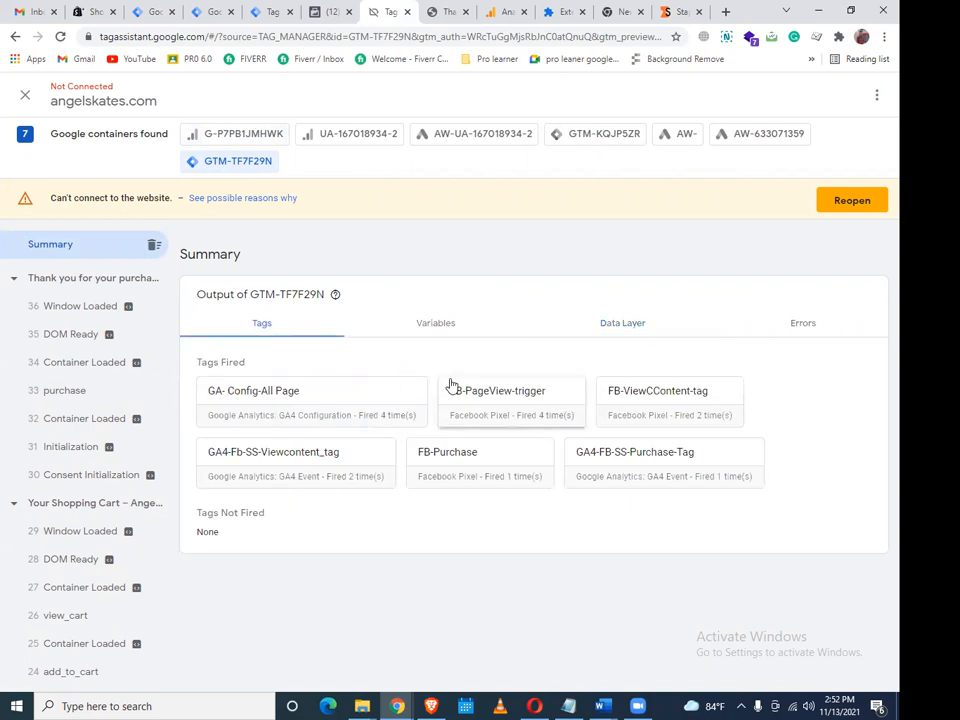
click(421, 330)
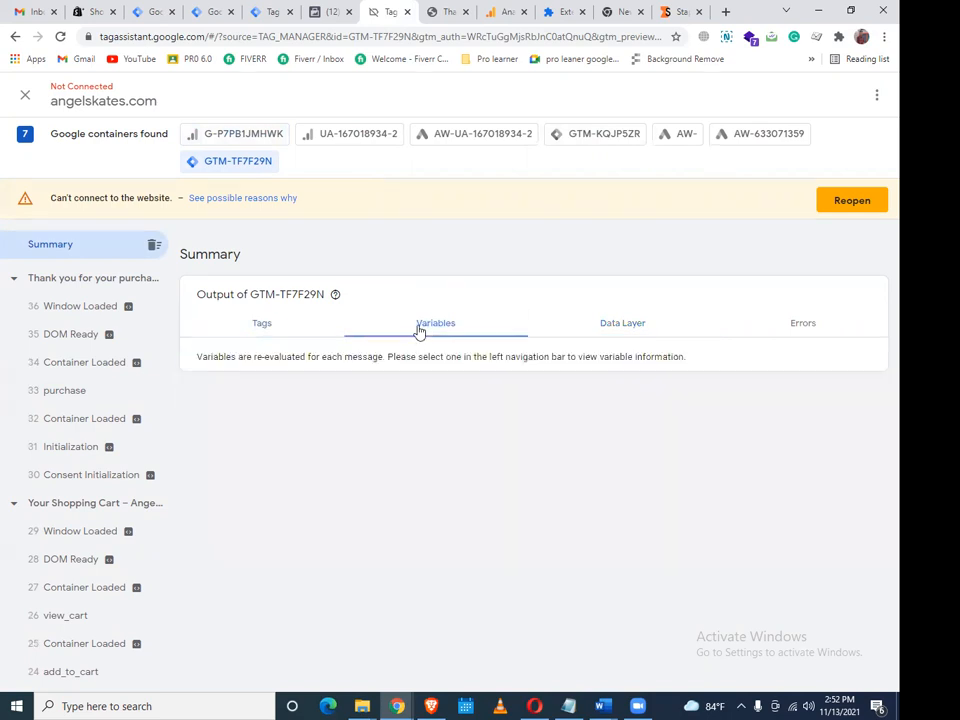
click(294, 326)
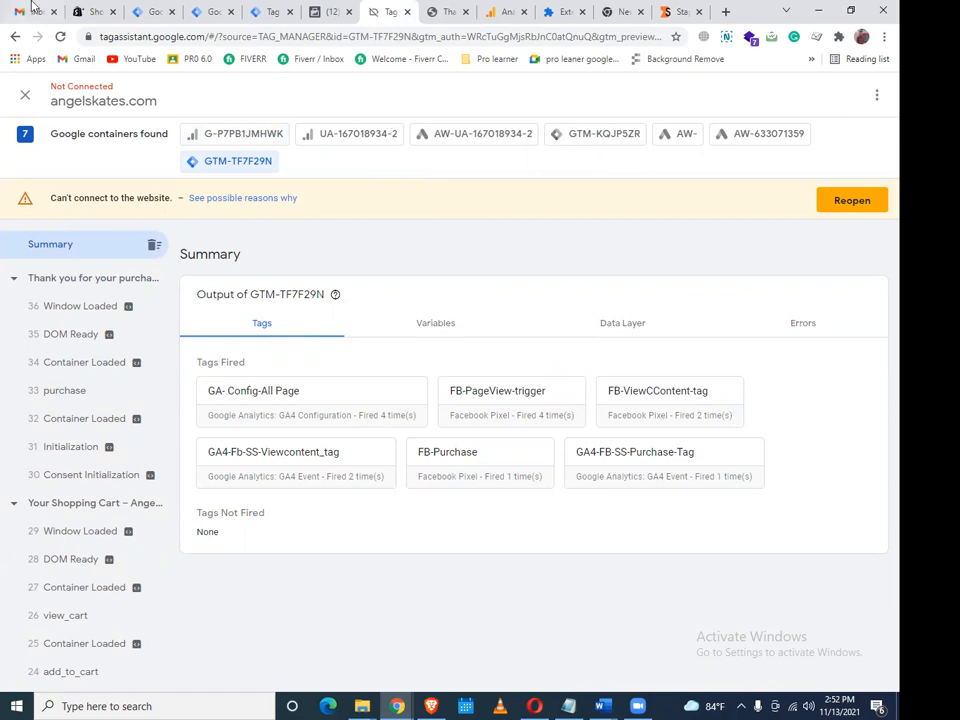
click(90, 10)
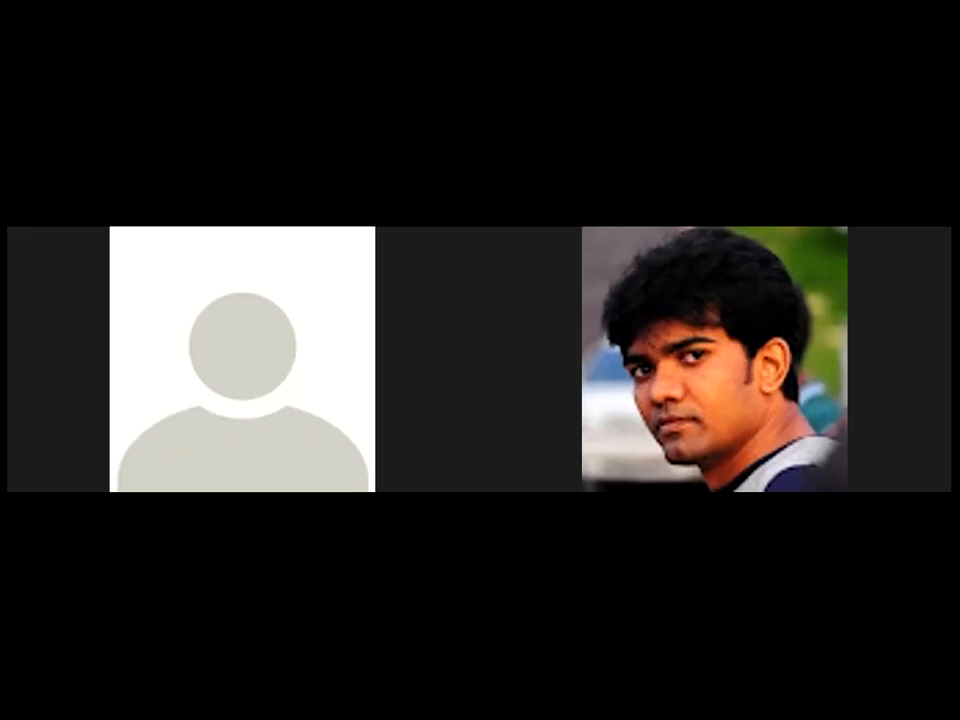